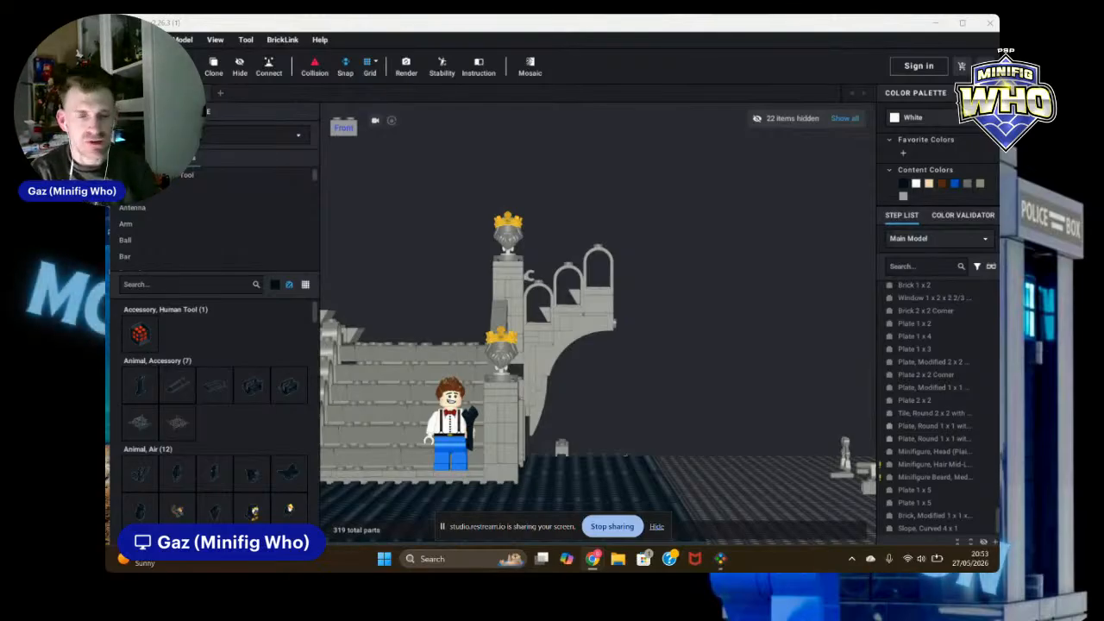
# Step: Inspect the castle ruin build and its baseplate from several angles
pyautogui.moveTo(722, 341); pyautogui.dragTo(669, 331, button='right')
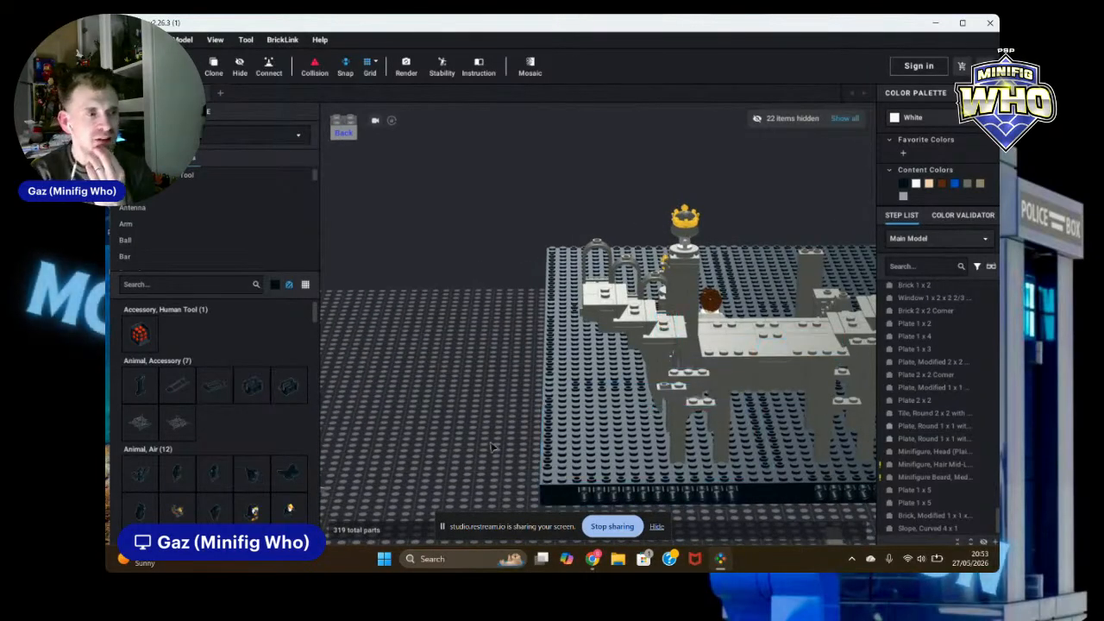
pyautogui.scroll(-3, 488, 414)
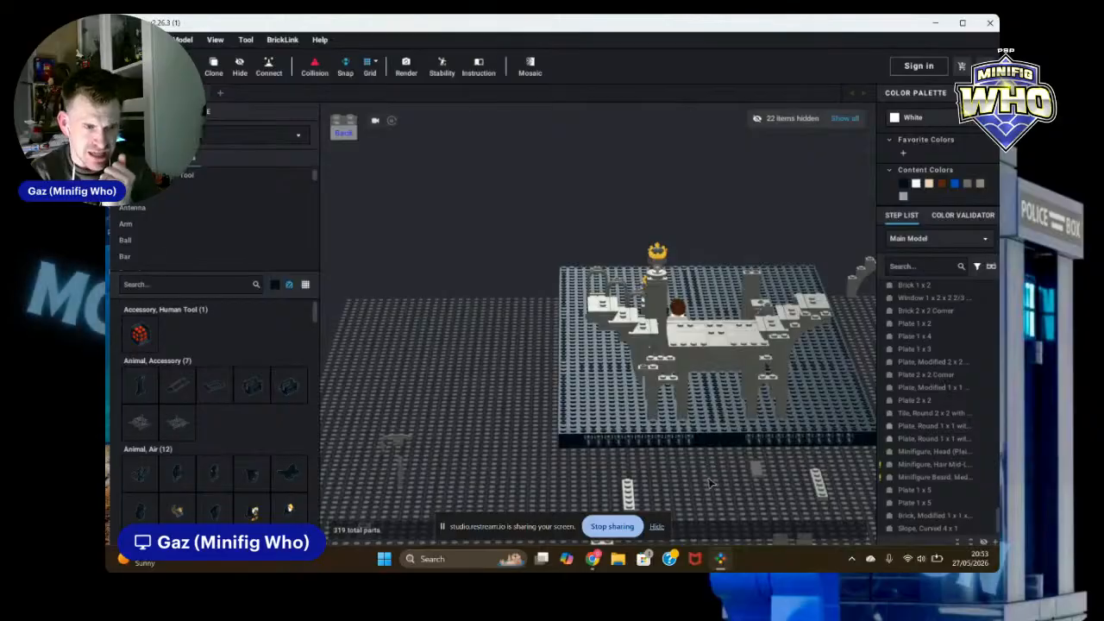
pyautogui.moveTo(710, 483); pyautogui.dragTo(708, 380, button='right')
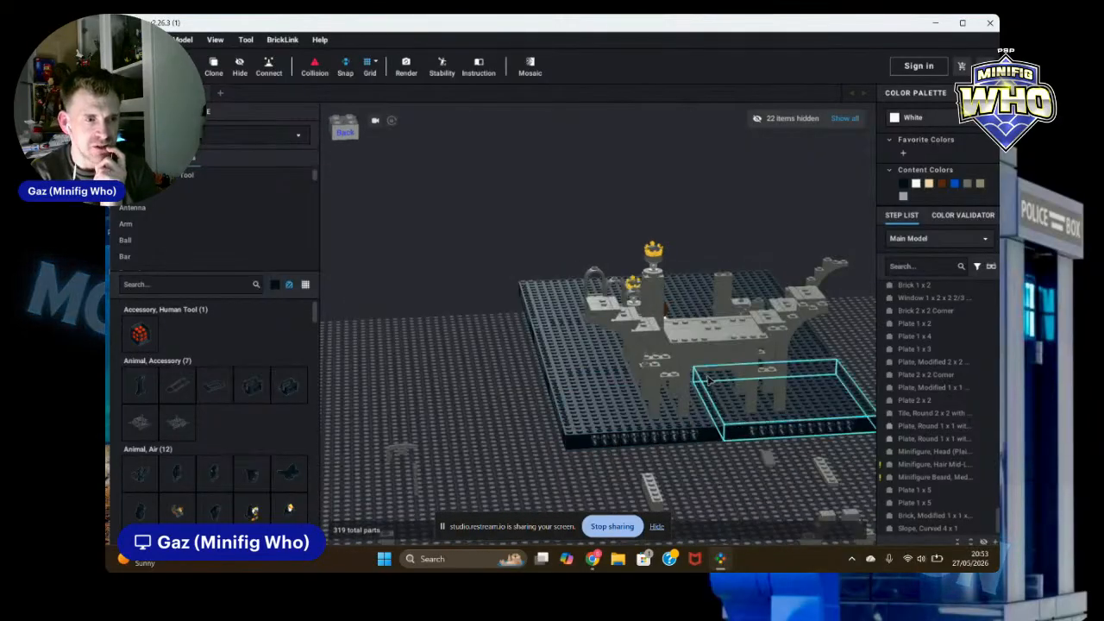
pyautogui.scroll(4, 709, 379)
pyautogui.moveTo(455, 457); pyautogui.dragTo(449, 421, button='right')
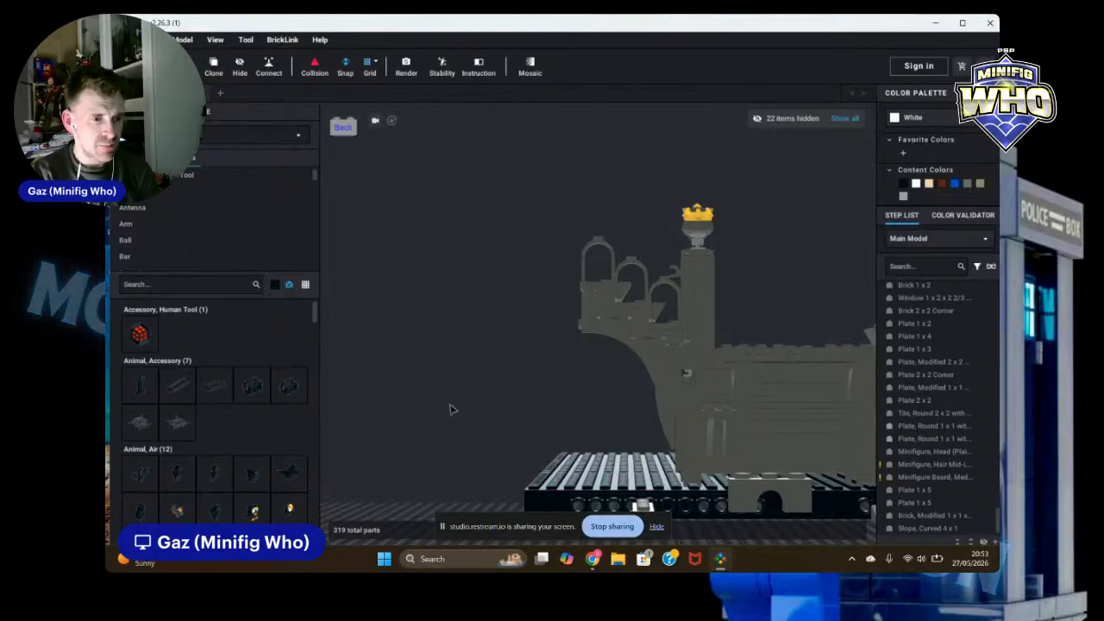
pyautogui.moveTo(389, 365); pyautogui.dragTo(410, 377, button='right')
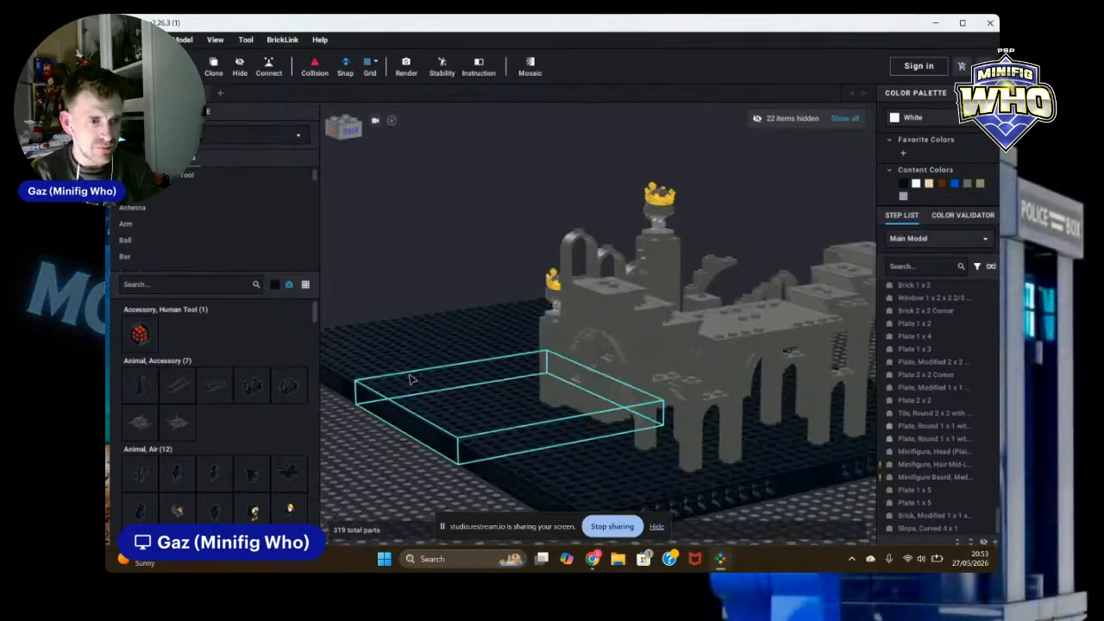
pyautogui.moveTo(826, 523); pyautogui.dragTo(836, 520, button='right')
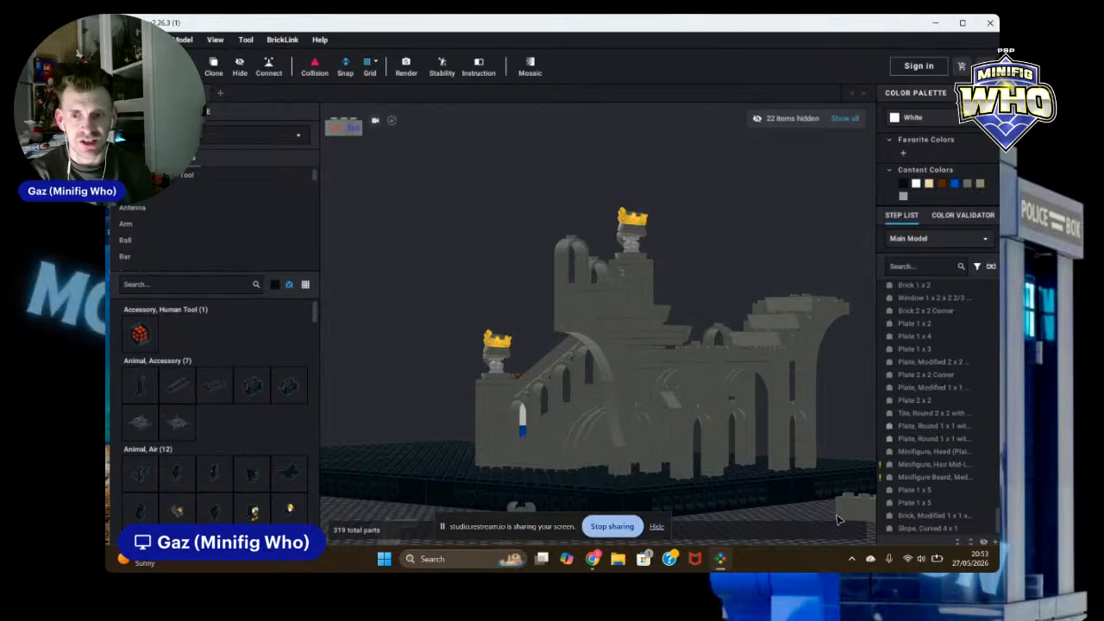
# Step: Filter the parts palette to Dark Bluish Gray and open the Brick category
pyautogui.click(275, 286)
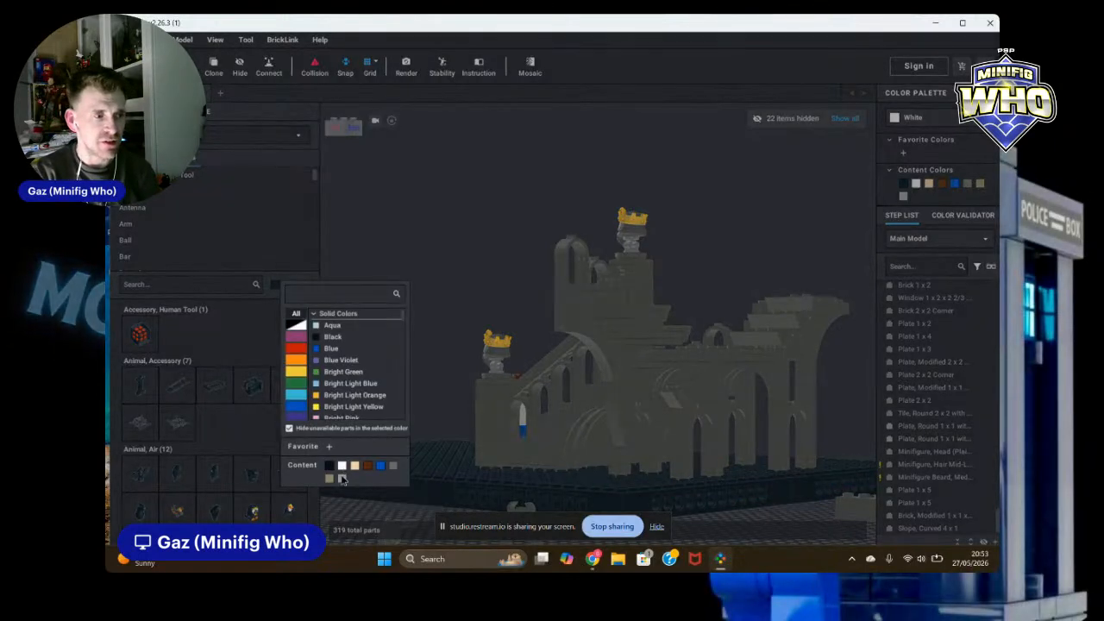
pyautogui.click(341, 480)
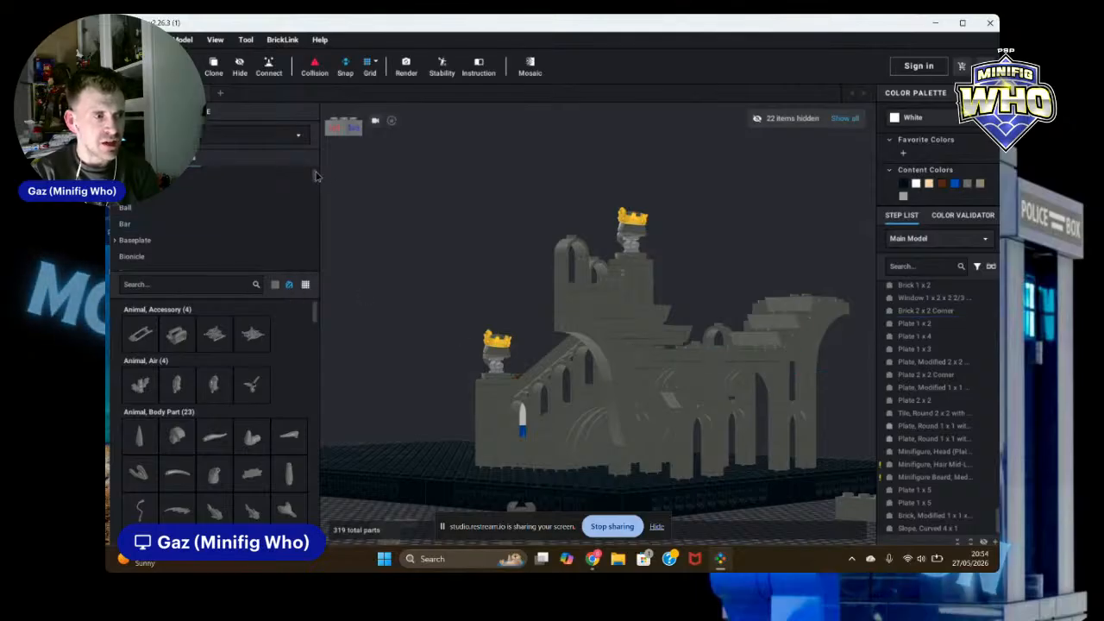
pyautogui.moveTo(315, 178); pyautogui.dragTo(317, 187)
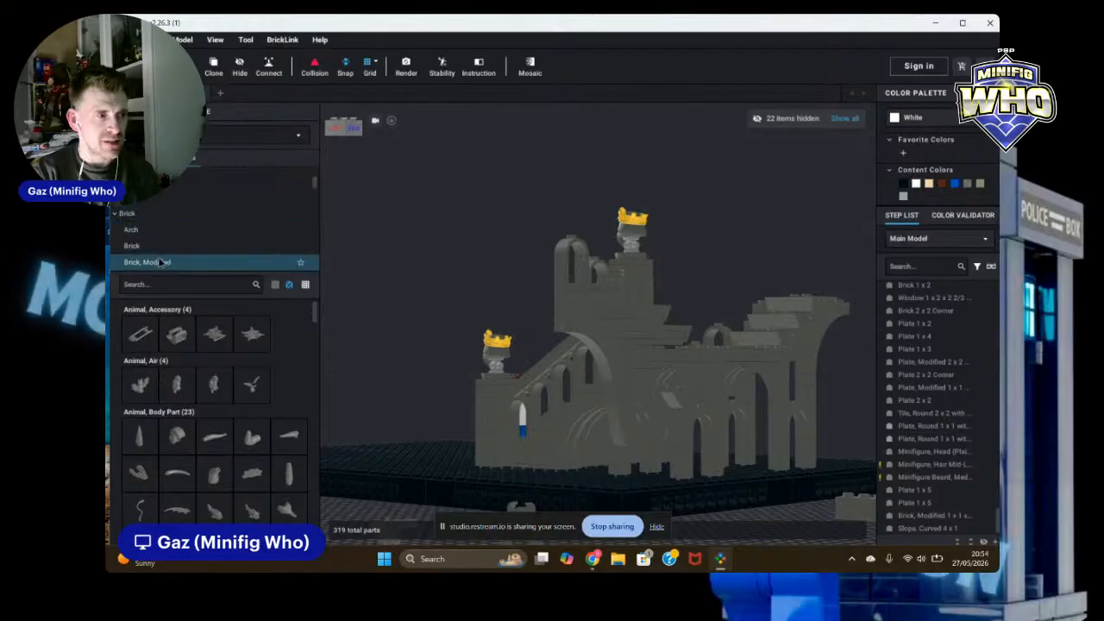
pyautogui.scroll(-1, 138, 245)
pyautogui.click(138, 235)
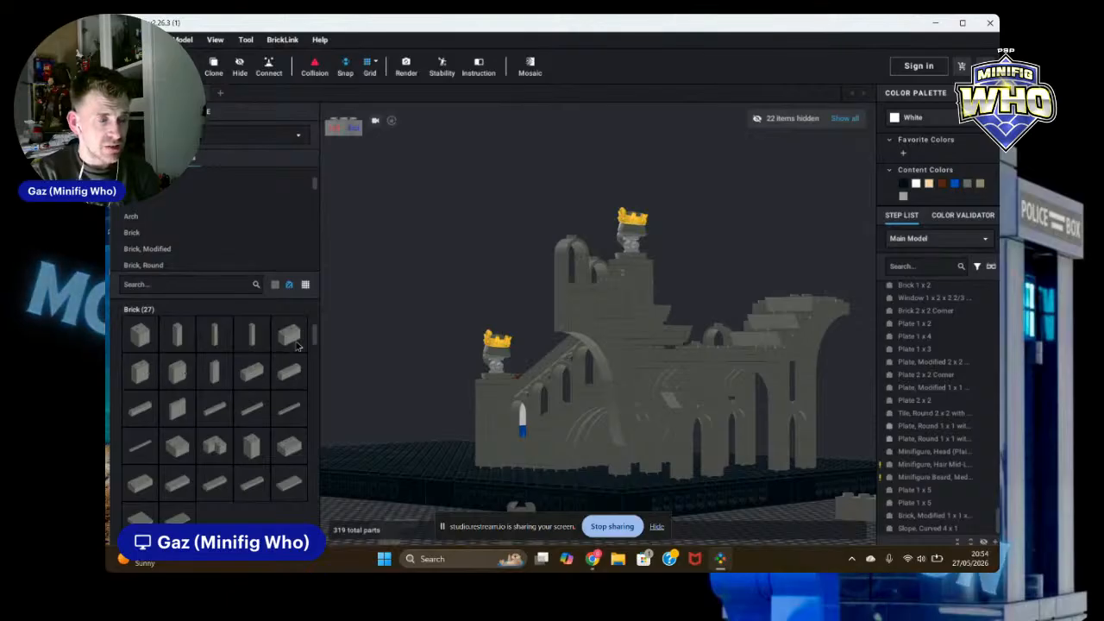
# Step: Place two Dark Bluish Gray 1 x 2 bricks on the baseplate beside the wall supports
pyautogui.click(299, 346)
pyautogui.moveTo(740, 458); pyautogui.dragTo(728, 466, button='right')
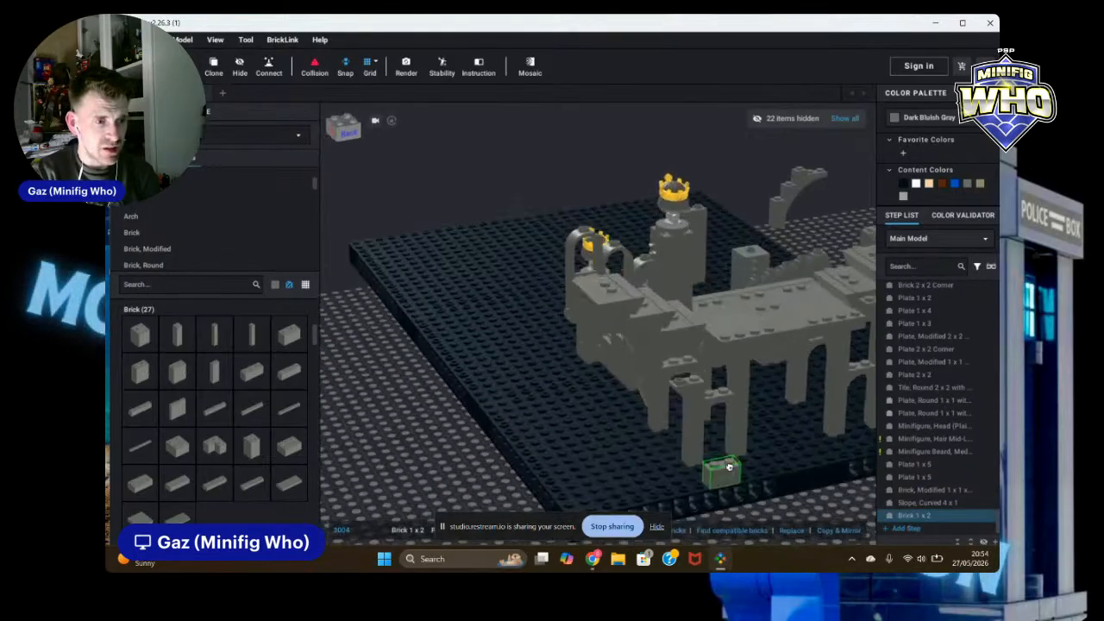
pyautogui.moveTo(691, 377); pyautogui.dragTo(671, 419, button='right')
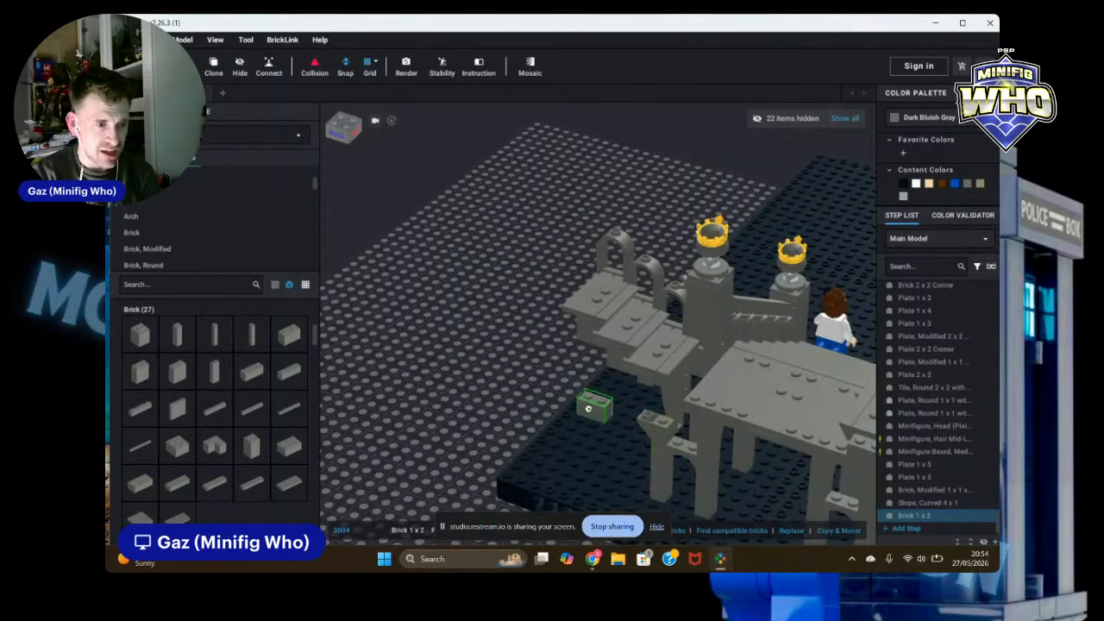
pyautogui.click(578, 422)
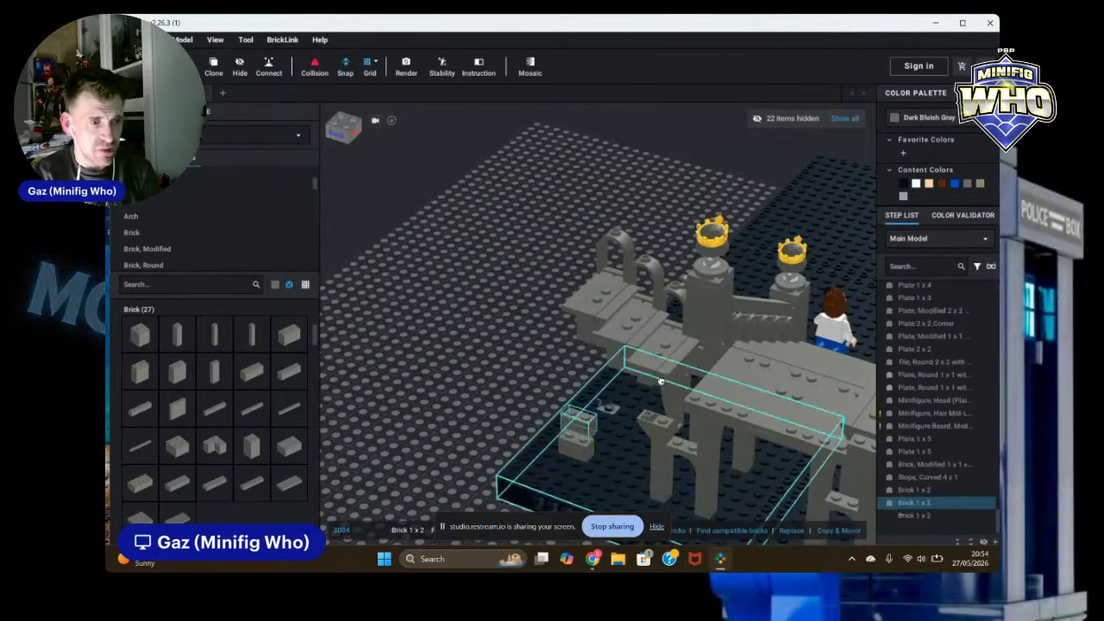
pyautogui.press('Escape')
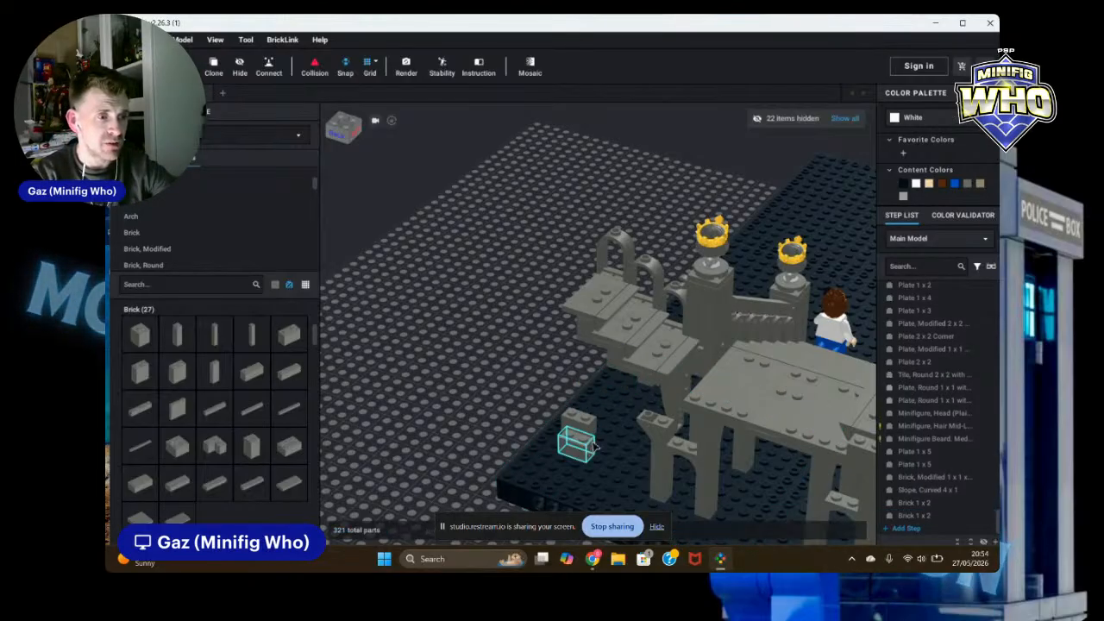
# Step: Try to move a 1 x 2 brick beneath the stair platform, then undo the move
pyautogui.click(665, 422)
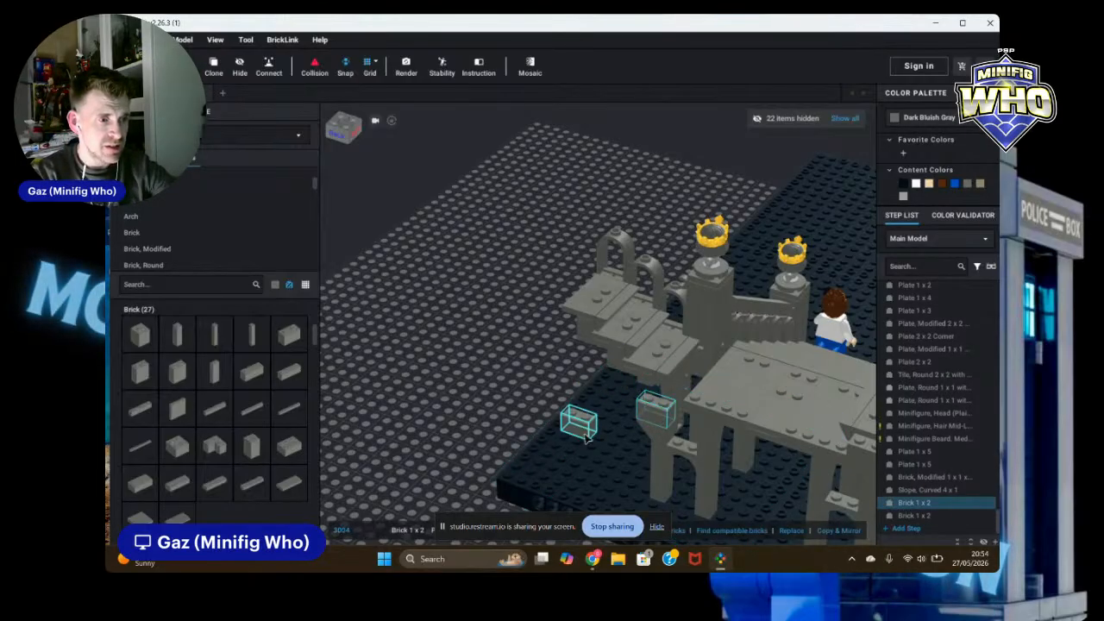
pyautogui.click(653, 407)
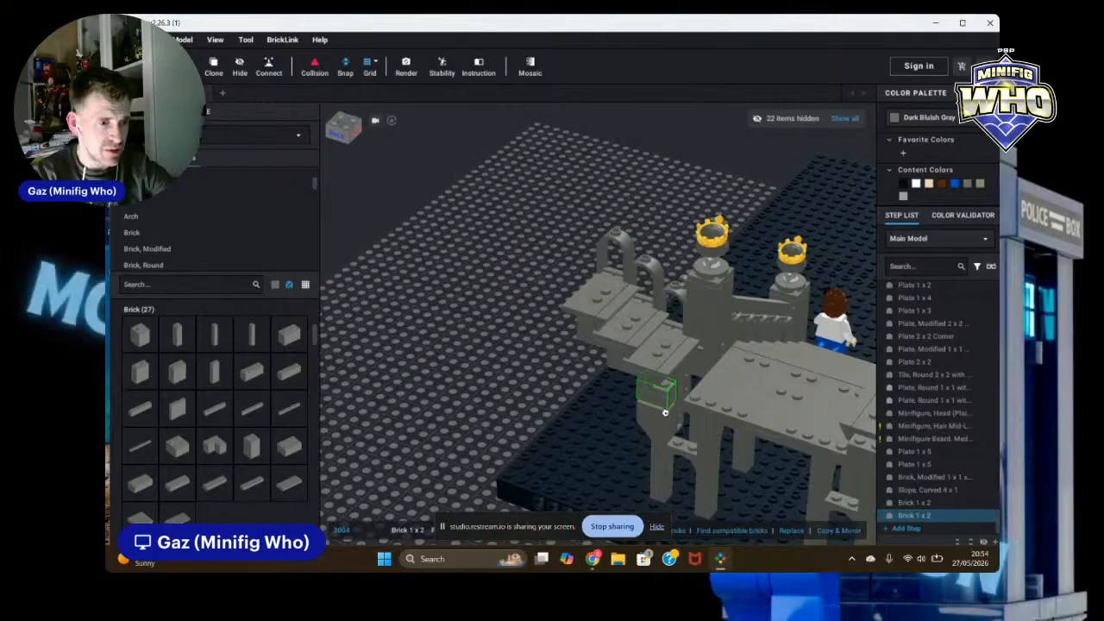
pyautogui.moveTo(498, 404); pyautogui.dragTo(511, 393, button='right')
pyautogui.moveTo(510, 394); pyautogui.dragTo(762, 402)
pyautogui.scroll(4, 764, 403)
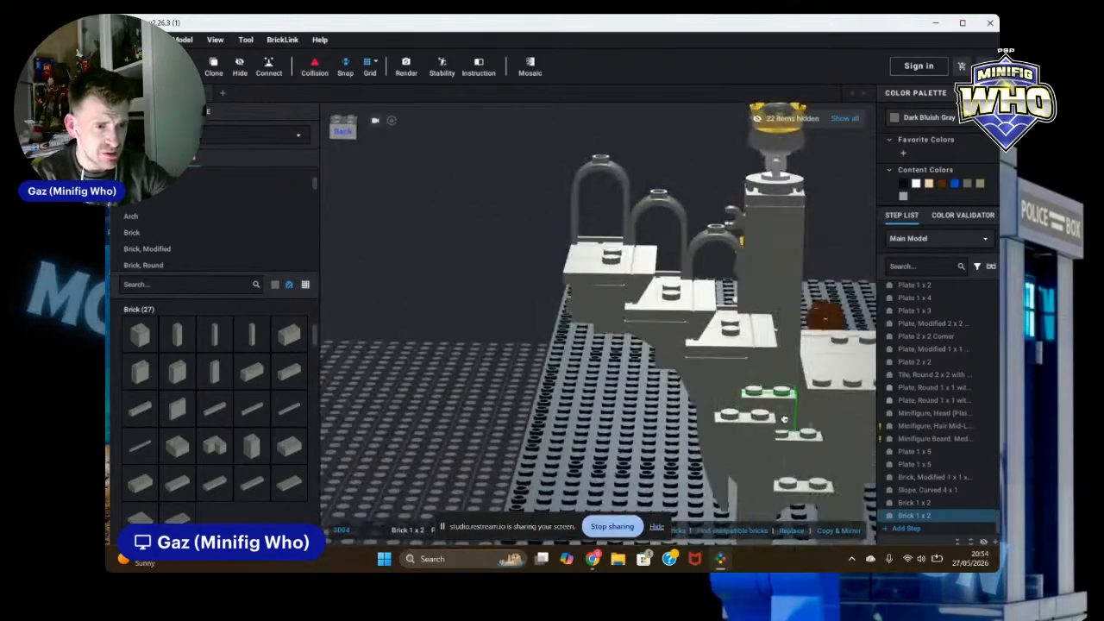
pyautogui.moveTo(787, 421); pyautogui.dragTo(780, 404, button='right')
pyautogui.moveTo(781, 405); pyautogui.dragTo(585, 440)
pyautogui.scroll(-3, 584, 440)
pyautogui.moveTo(585, 440); pyautogui.dragTo(598, 445, button='right')
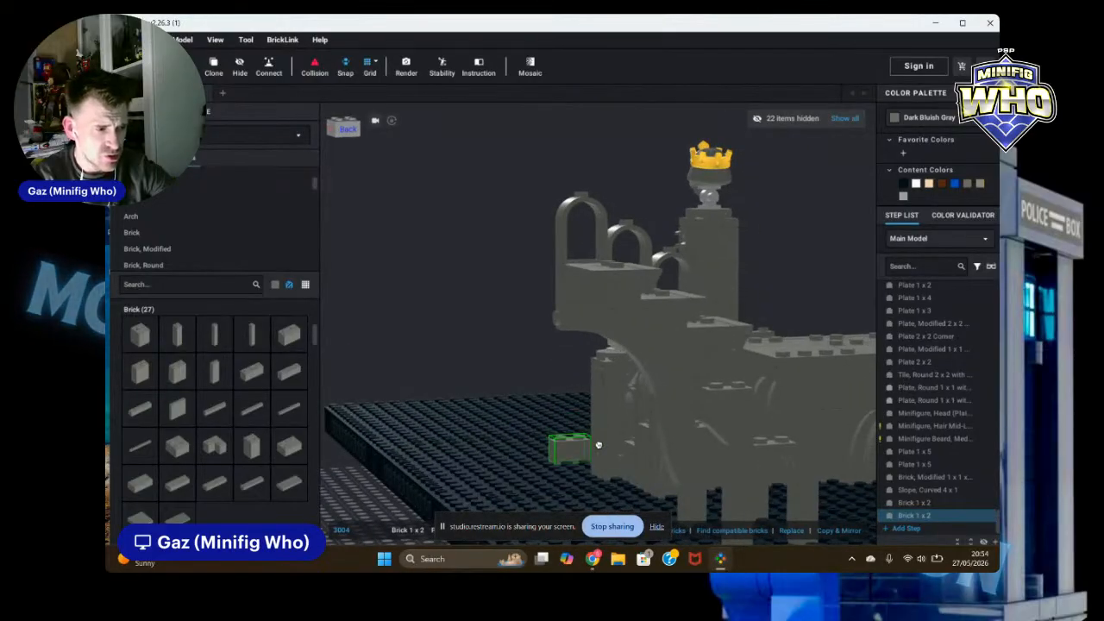
pyautogui.hotkey('ctrl', 'z')
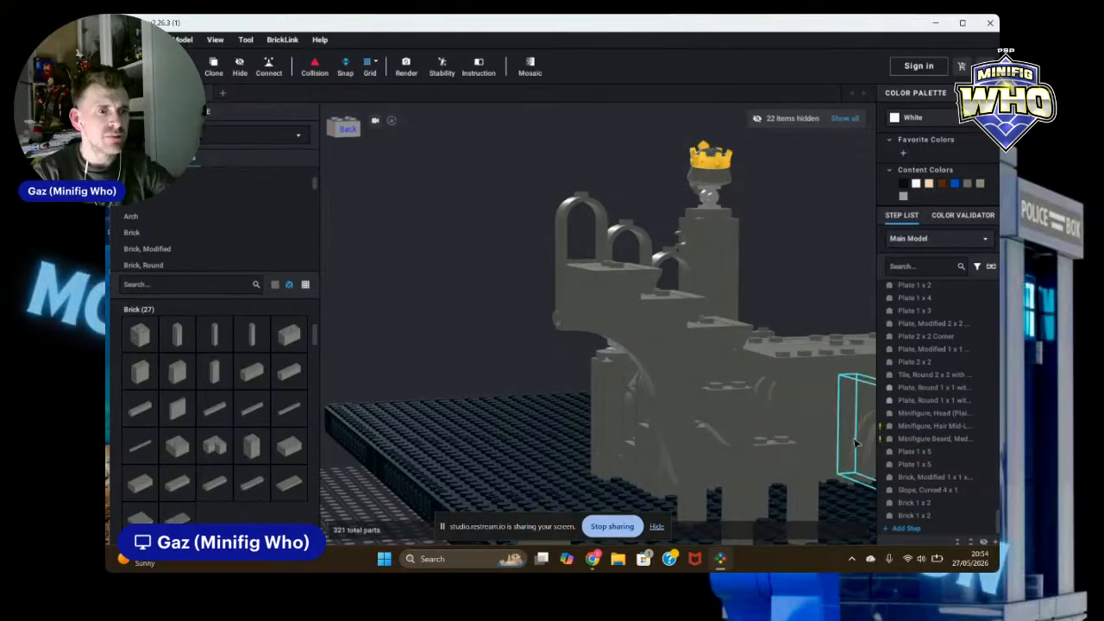
# Step: Add a Dark Bluish Gray 1 x 1 brick and position it against the ruin wall
pyautogui.scroll(-5, 533, 479)
pyautogui.moveTo(702, 487); pyautogui.dragTo(679, 506, button='right')
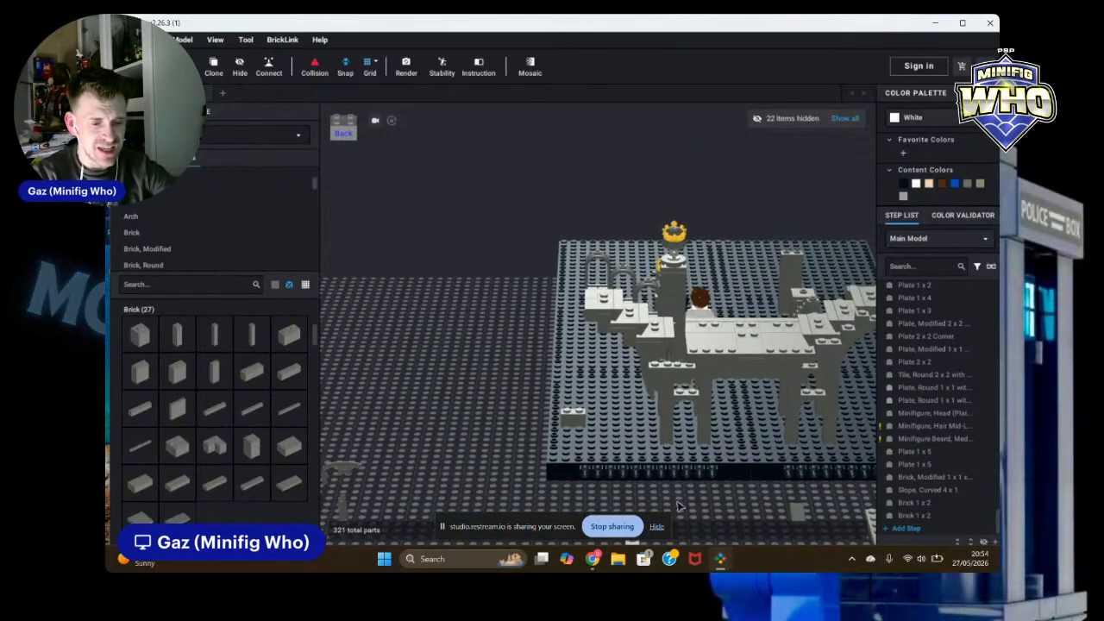
pyautogui.scroll(4, 617, 453)
pyautogui.moveTo(485, 421); pyautogui.dragTo(459, 405, button='right')
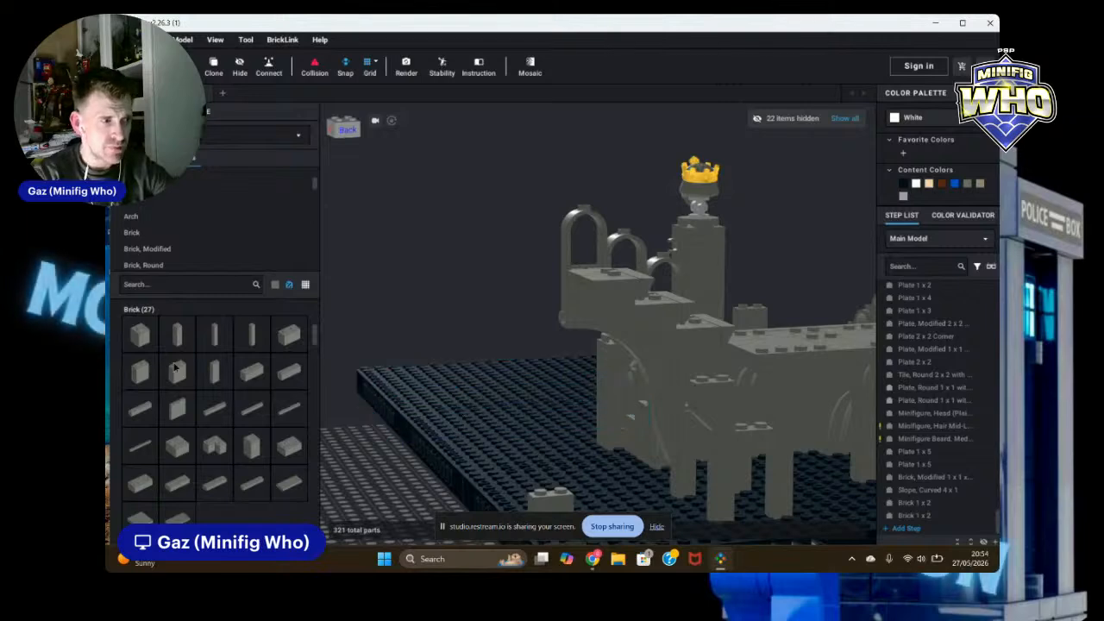
pyautogui.click(141, 337)
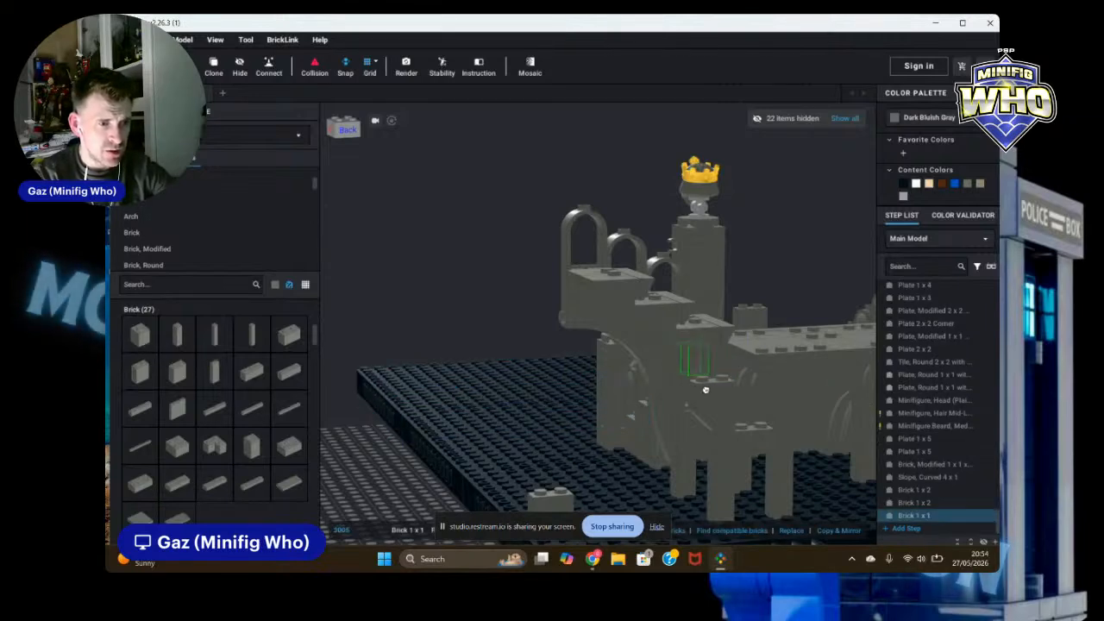
pyautogui.click(524, 452)
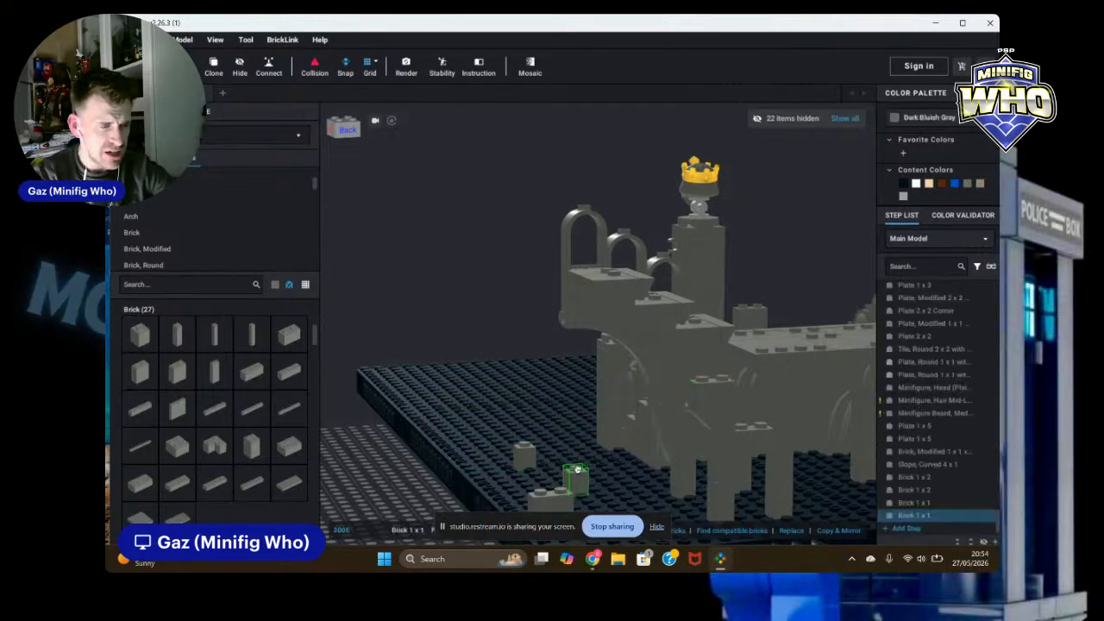
pyautogui.press('Escape')
pyautogui.moveTo(520, 468); pyautogui.dragTo(664, 401)
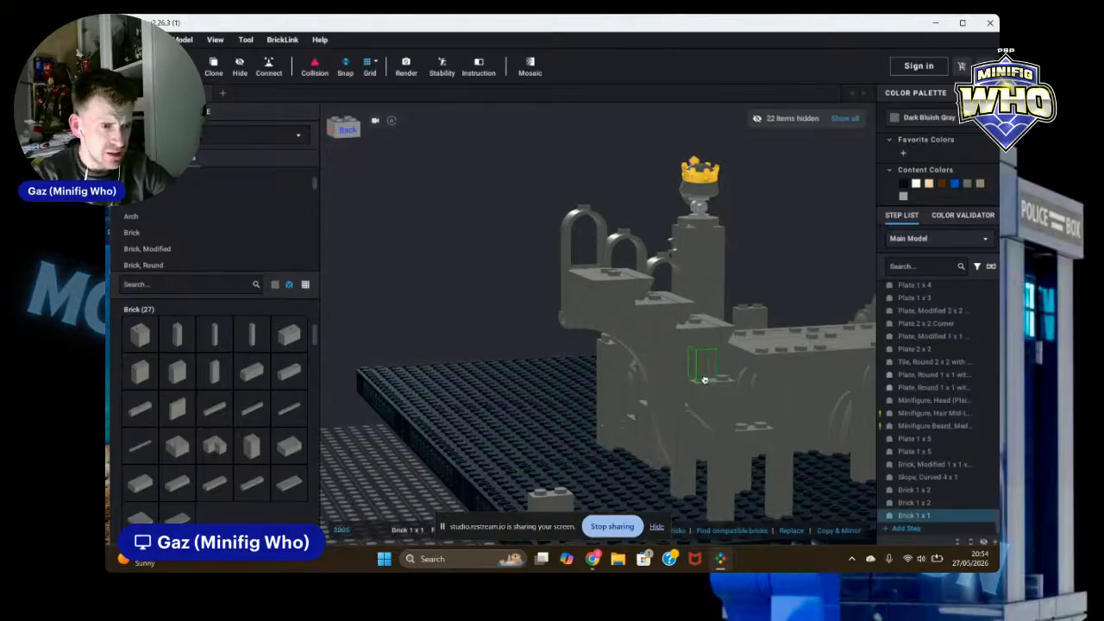
# Step: Delete the loose brick left on the baseplate
pyautogui.click(563, 507)
pyautogui.press('Delete')
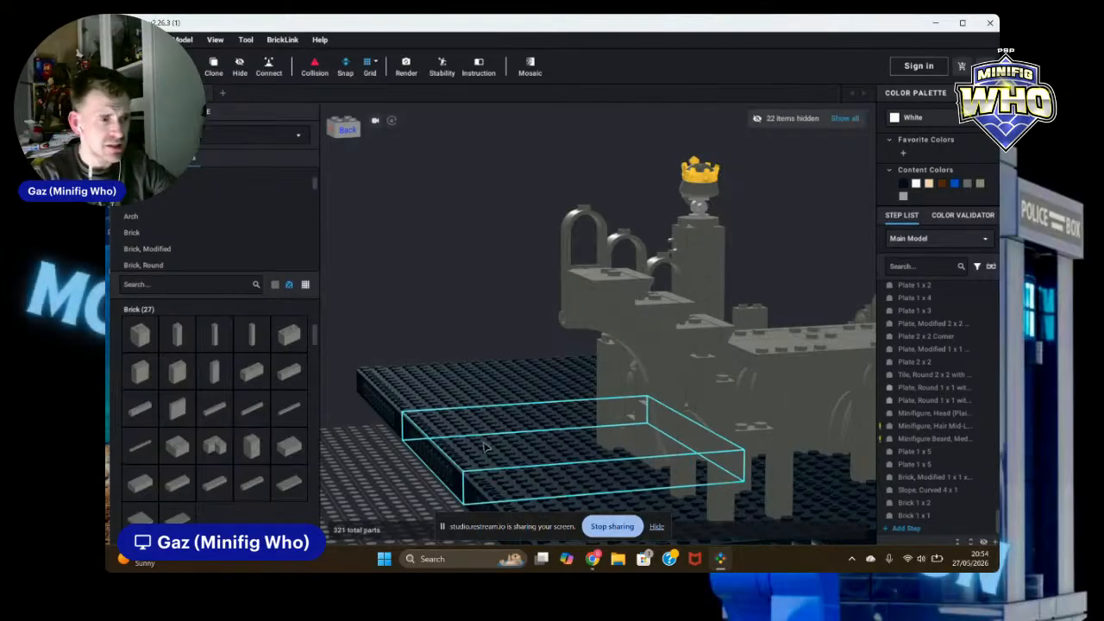
# Step: Try adding a 1 x 1 plate from the Plate category against the wall, then delete it
pyautogui.scroll(-2, 373, 465)
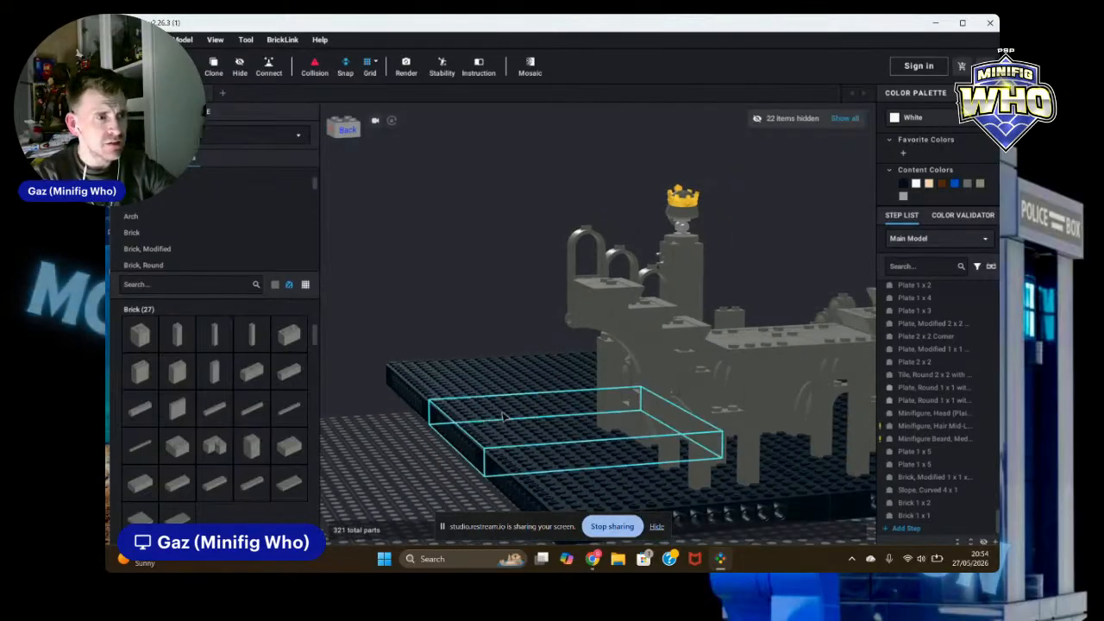
pyautogui.moveTo(460, 467); pyautogui.dragTo(436, 476, button='right')
pyautogui.scroll(2, 868, 481)
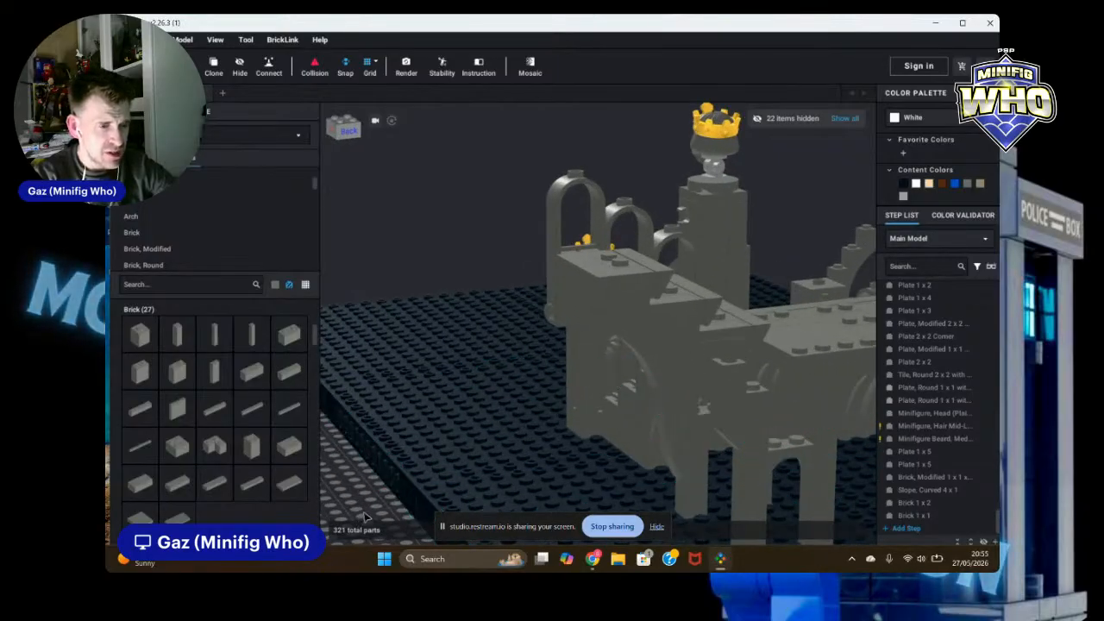
pyautogui.moveTo(364, 517); pyautogui.dragTo(302, 438, button='middle')
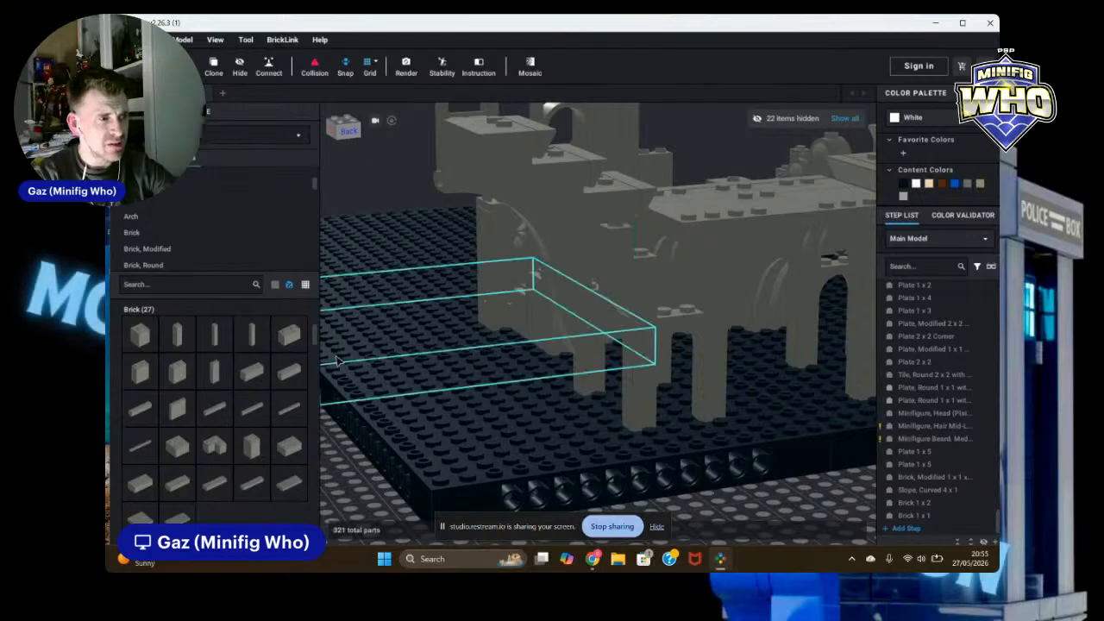
pyautogui.scroll(-1, 199, 230)
pyautogui.scroll(-5, 198, 230)
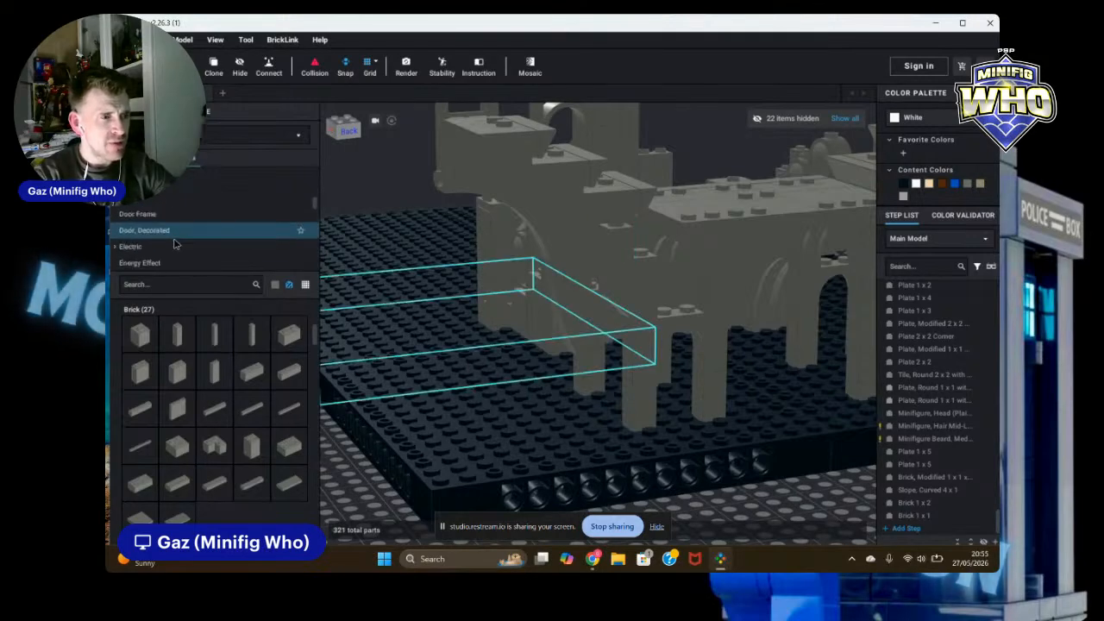
pyautogui.scroll(-5, 173, 244)
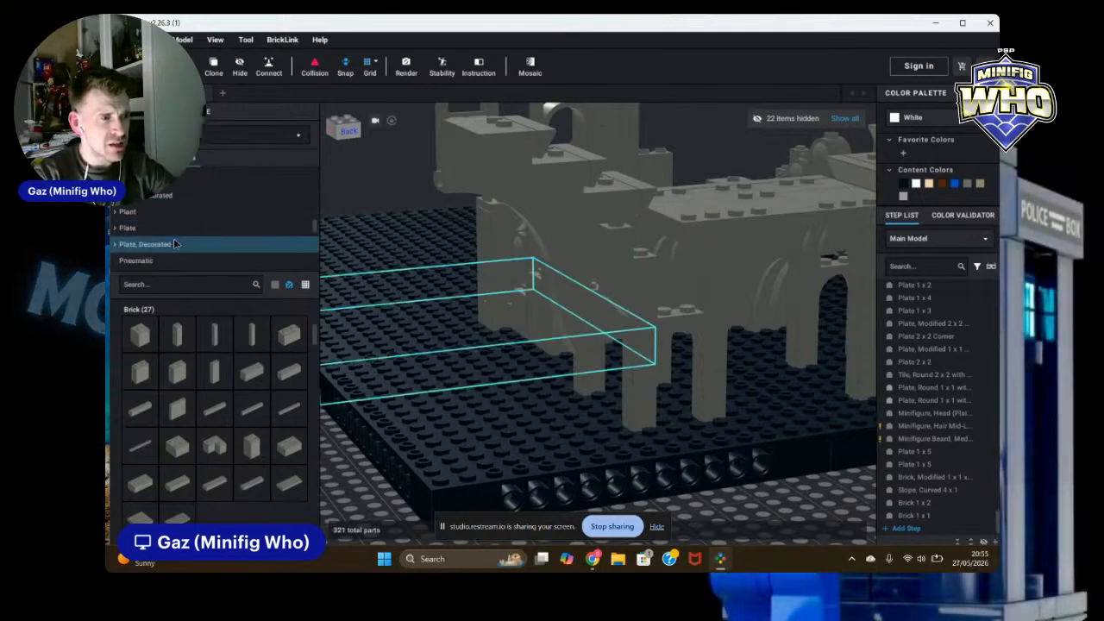
pyautogui.click(128, 223)
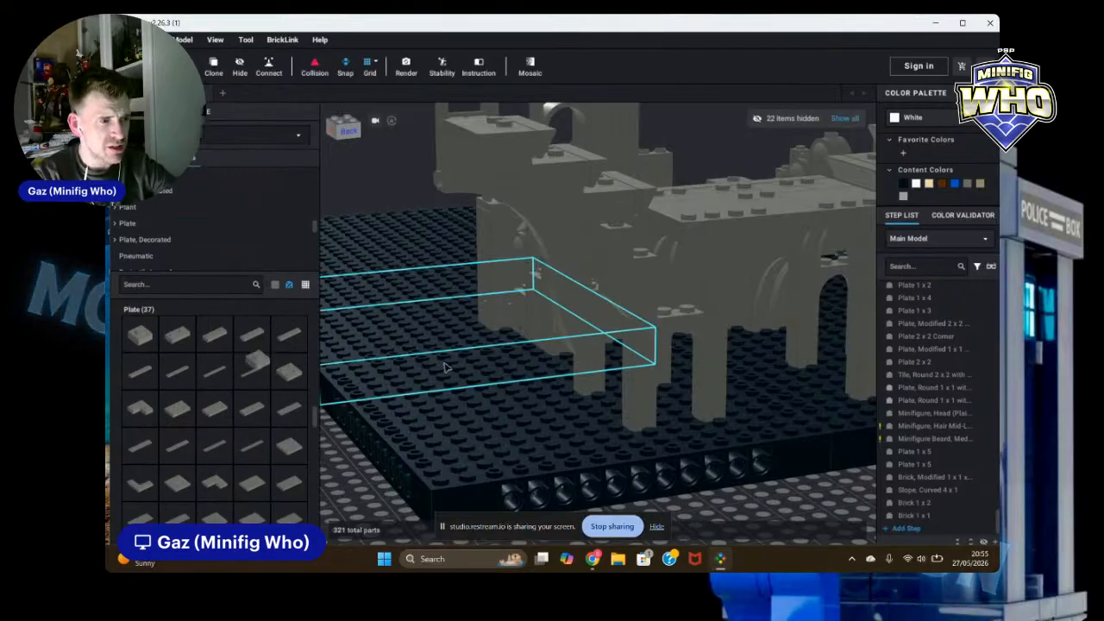
pyautogui.click(604, 388)
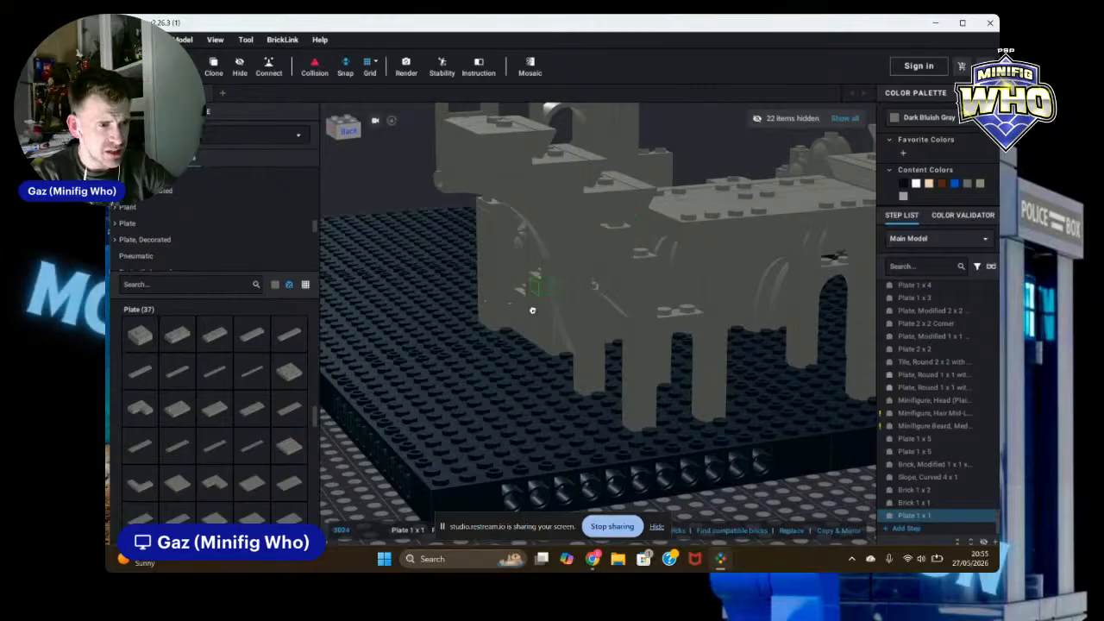
pyautogui.scroll(5, 618, 336)
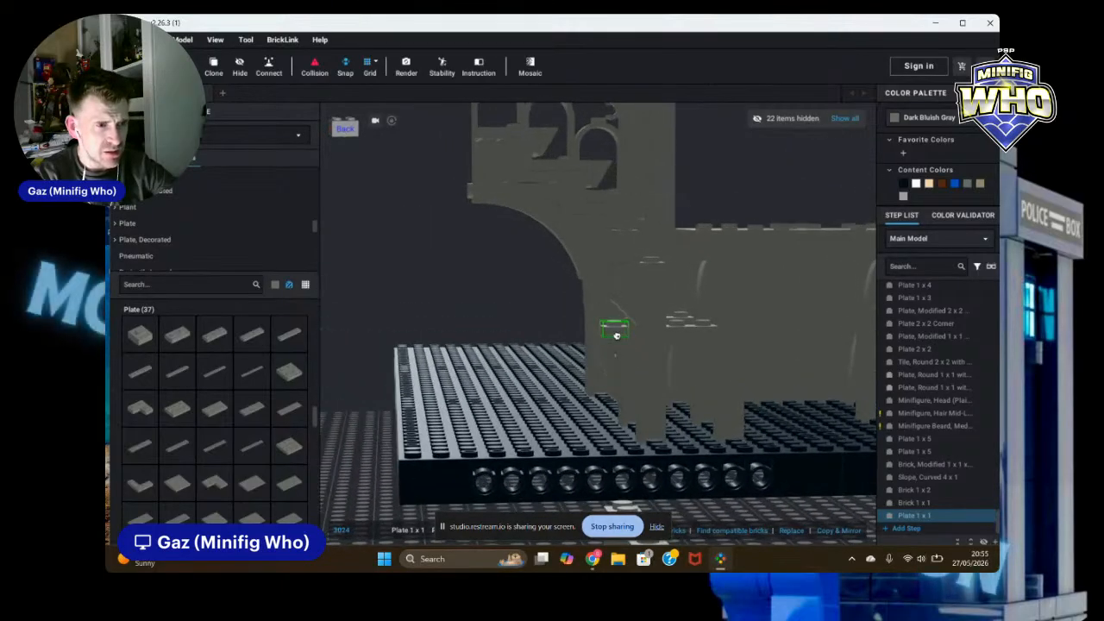
pyautogui.moveTo(616, 336); pyautogui.dragTo(693, 312, button='right')
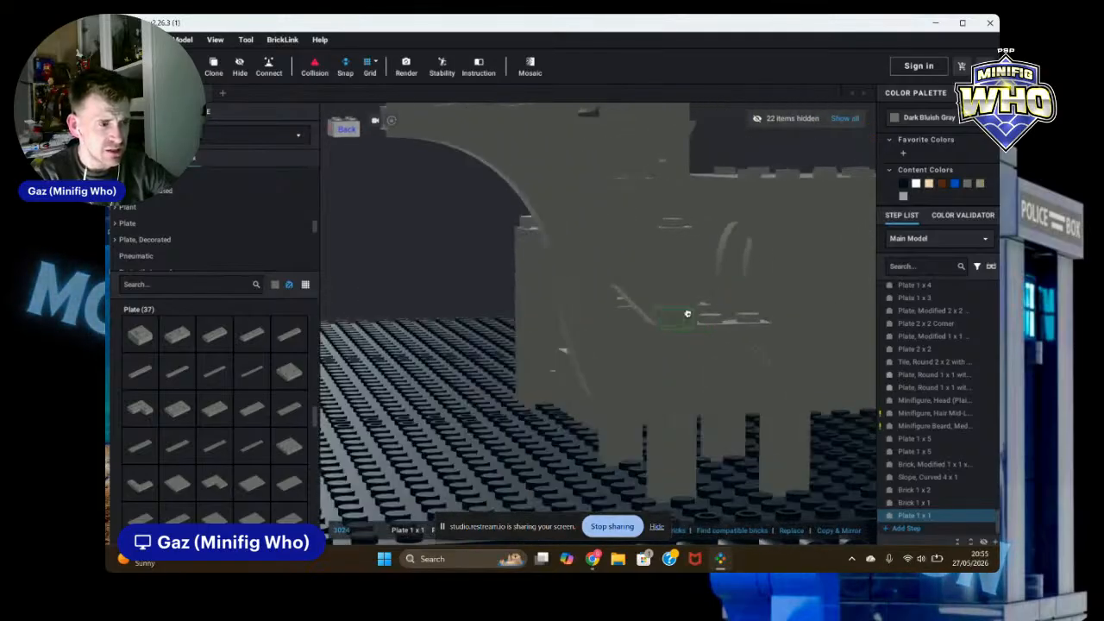
pyautogui.press('Delete')
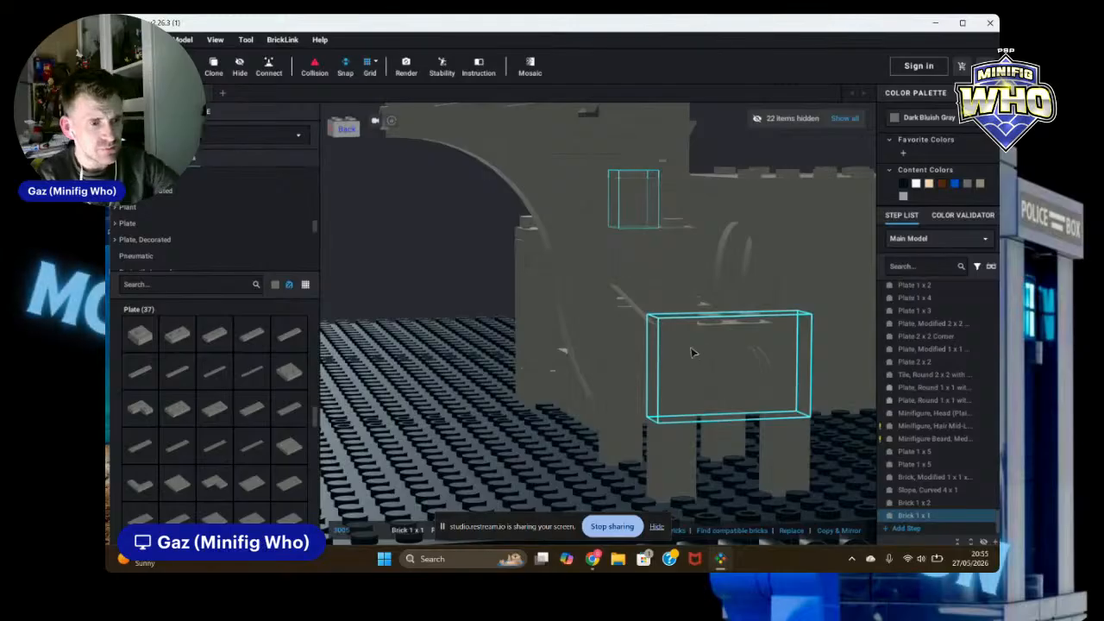
# Step: Delete the stray loose pieces lying beneath the stair platform
pyautogui.press('Delete')
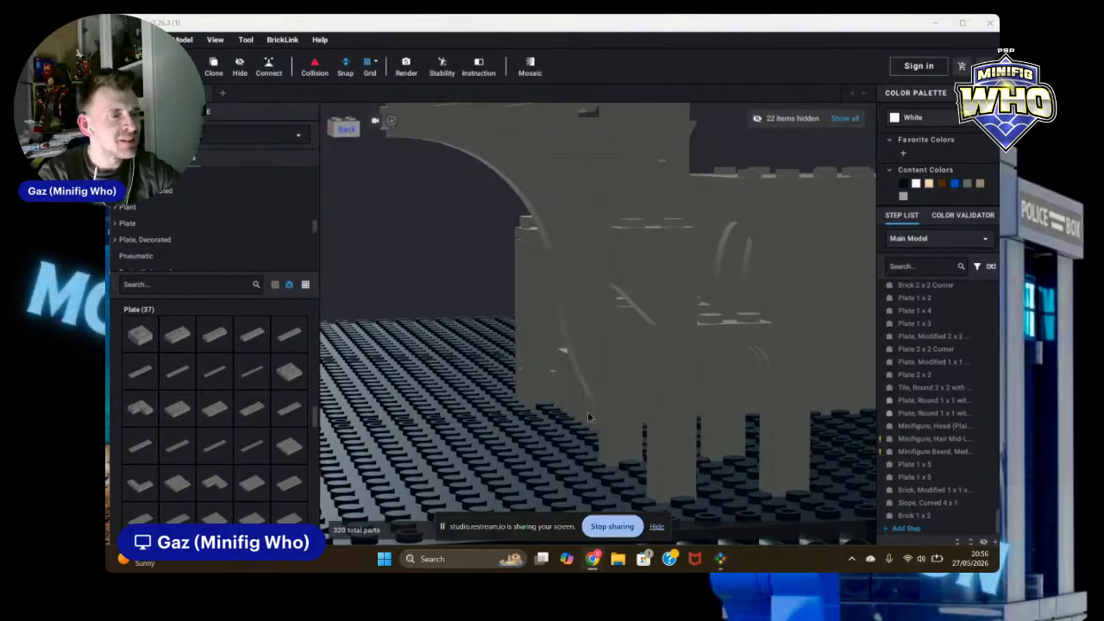
pyautogui.click(481, 420)
pyautogui.scroll(-4, 490, 412)
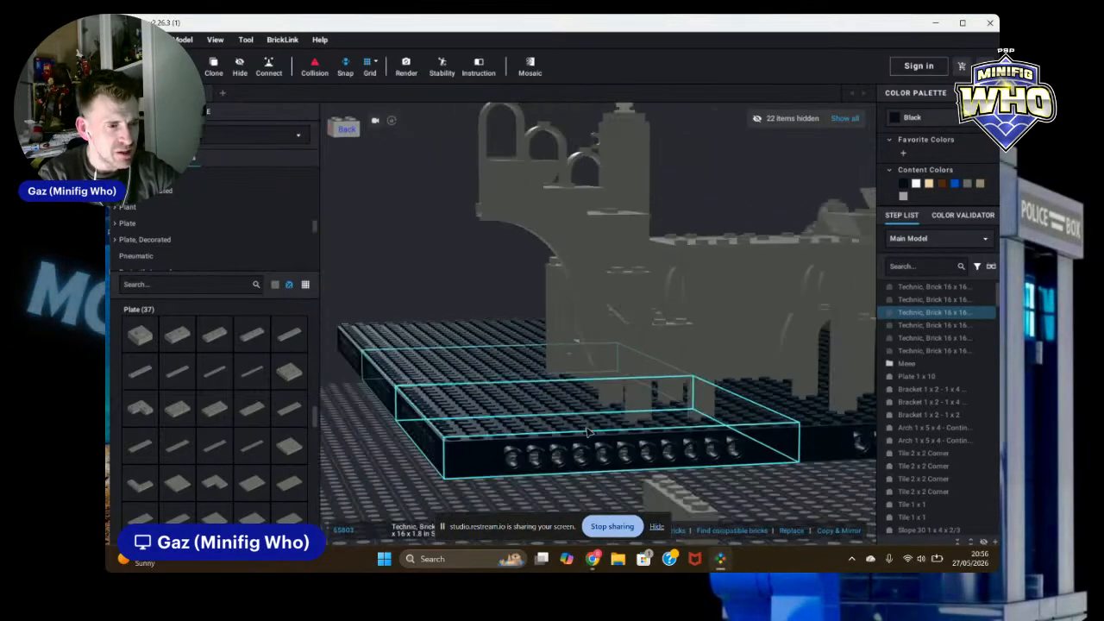
pyautogui.click(796, 485)
pyautogui.moveTo(796, 485); pyautogui.dragTo(759, 514, button='right')
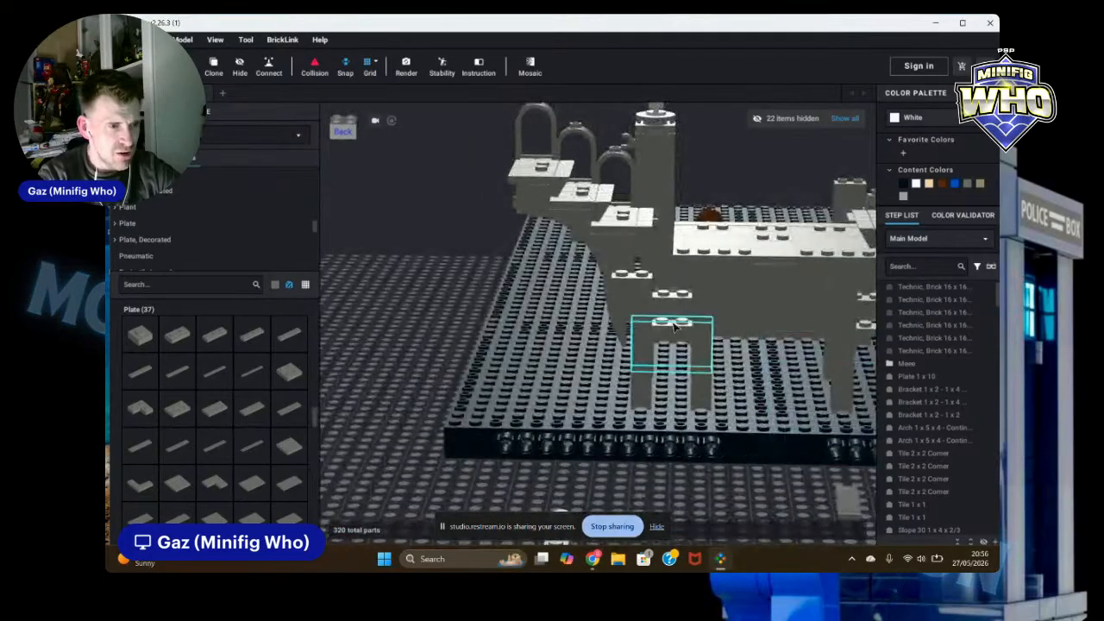
pyautogui.scroll(4, 672, 338)
pyautogui.click(674, 289)
pyautogui.press('Delete')
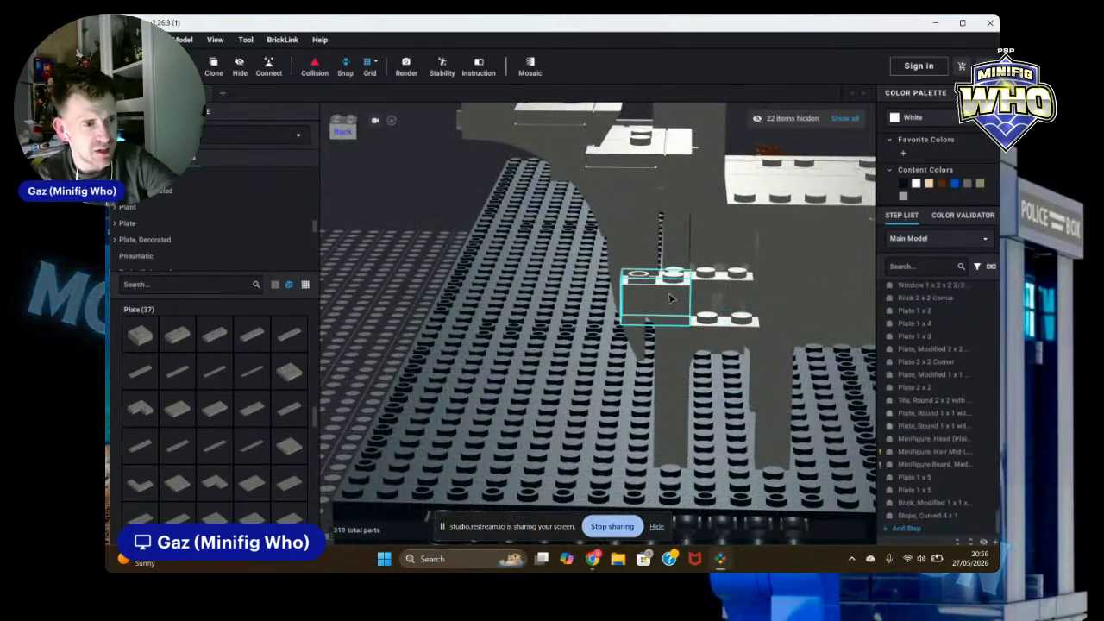
pyautogui.click(670, 299)
pyautogui.press('Delete')
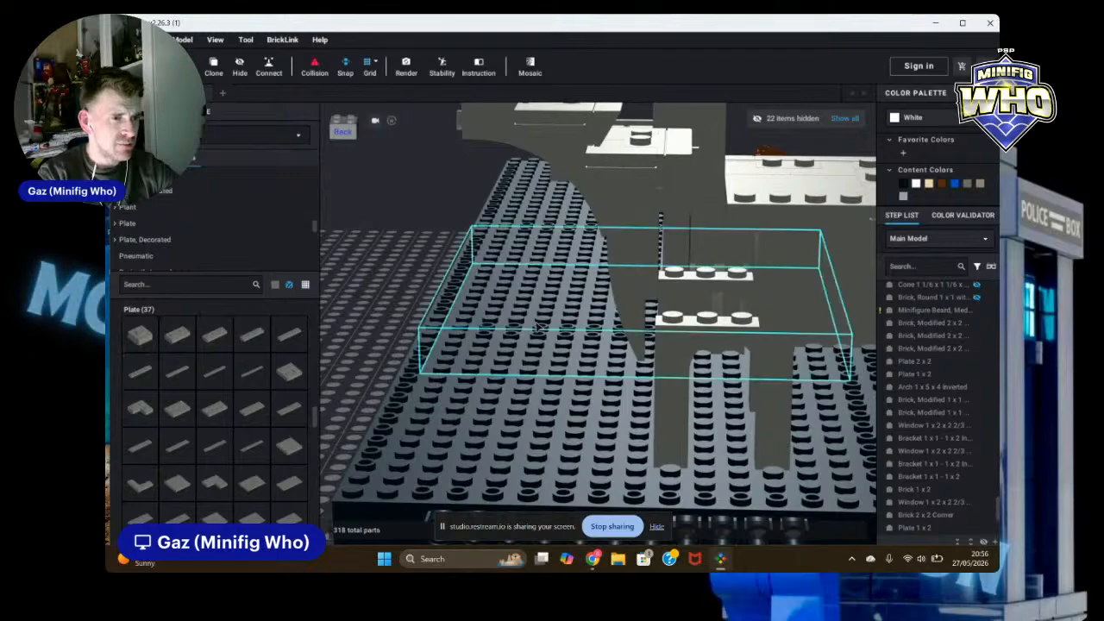
# Step: Place a Dark Bluish Gray 1 x 1 brick against the wall beside the stair plates
pyautogui.scroll(5, 387, 300)
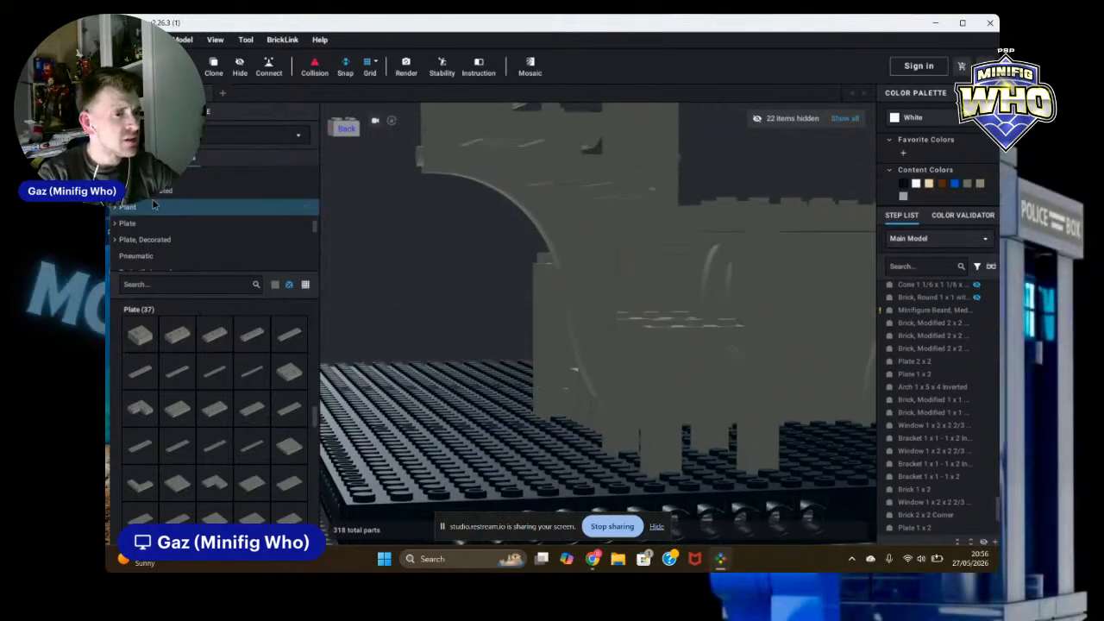
pyautogui.scroll(5, 702, 305)
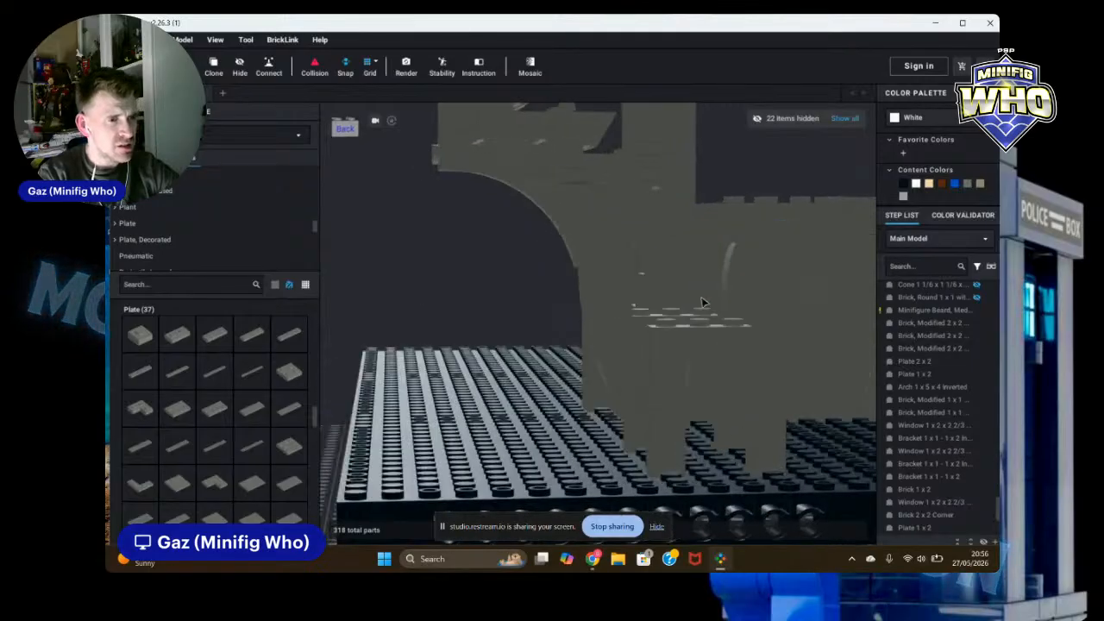
pyautogui.moveTo(700, 307); pyautogui.dragTo(703, 323, button='right')
pyautogui.scroll(2, 721, 284)
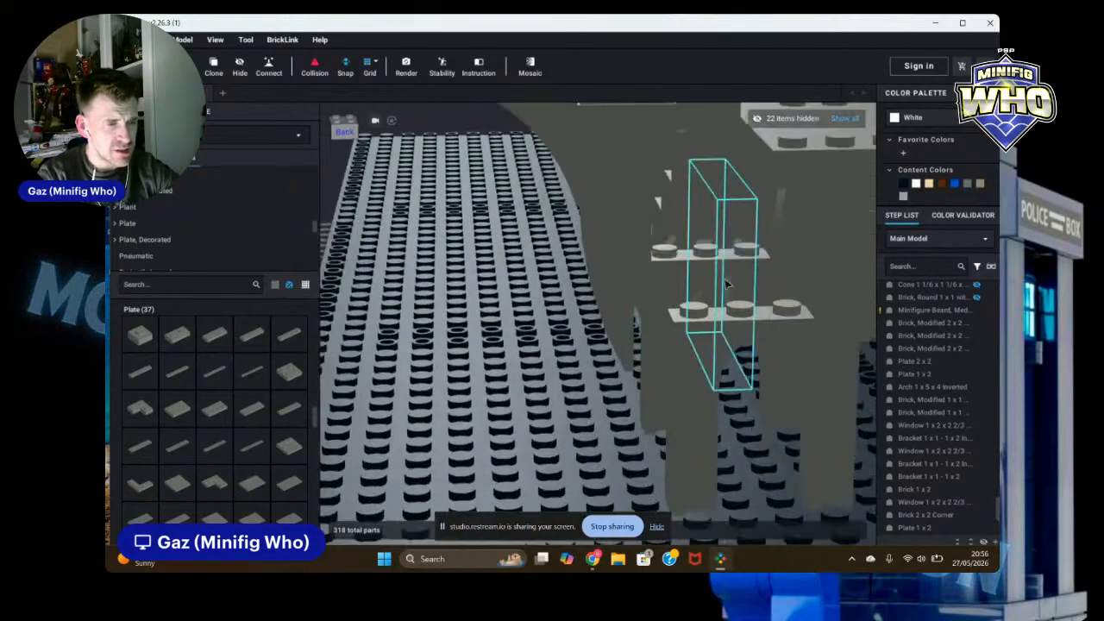
pyautogui.moveTo(723, 284); pyautogui.dragTo(743, 274, button='right')
pyautogui.scroll(3, 743, 274)
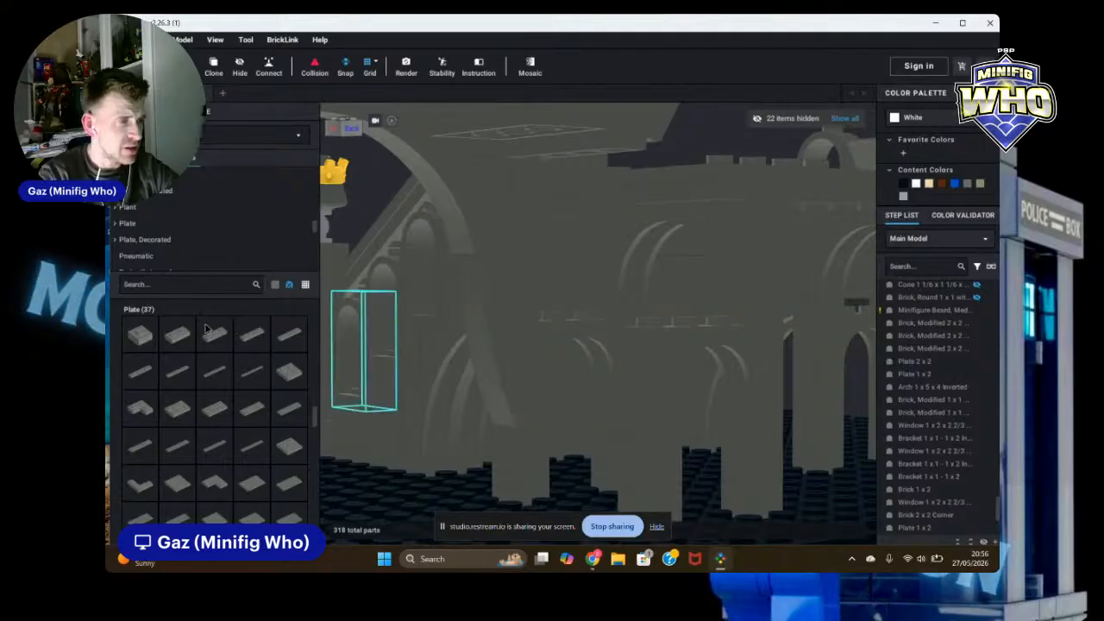
pyautogui.scroll(8, 172, 207)
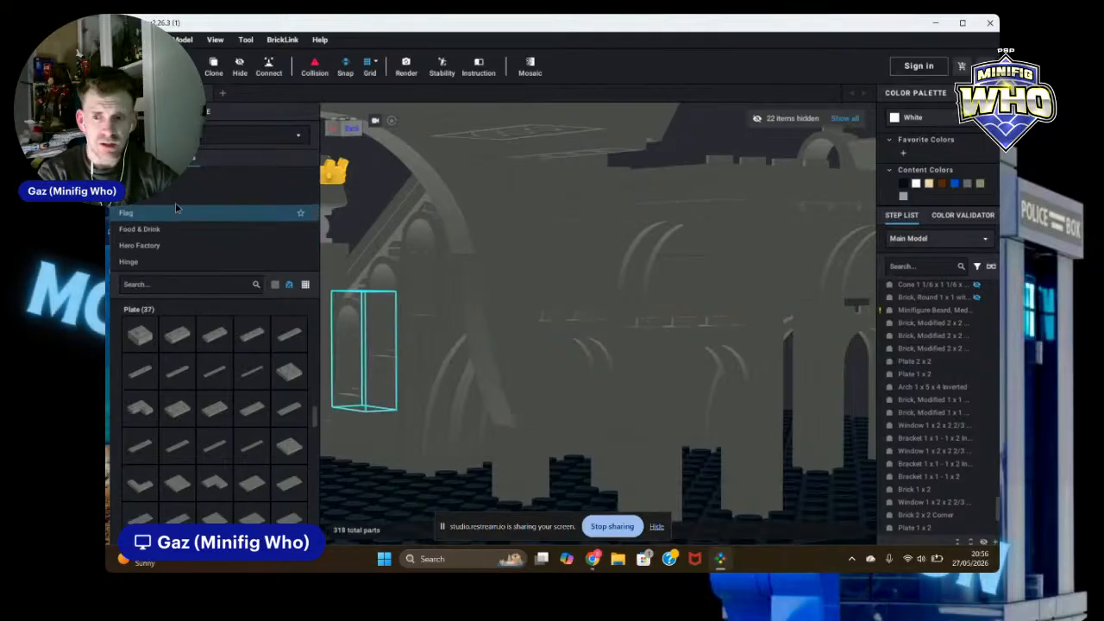
pyautogui.scroll(6, 198, 214)
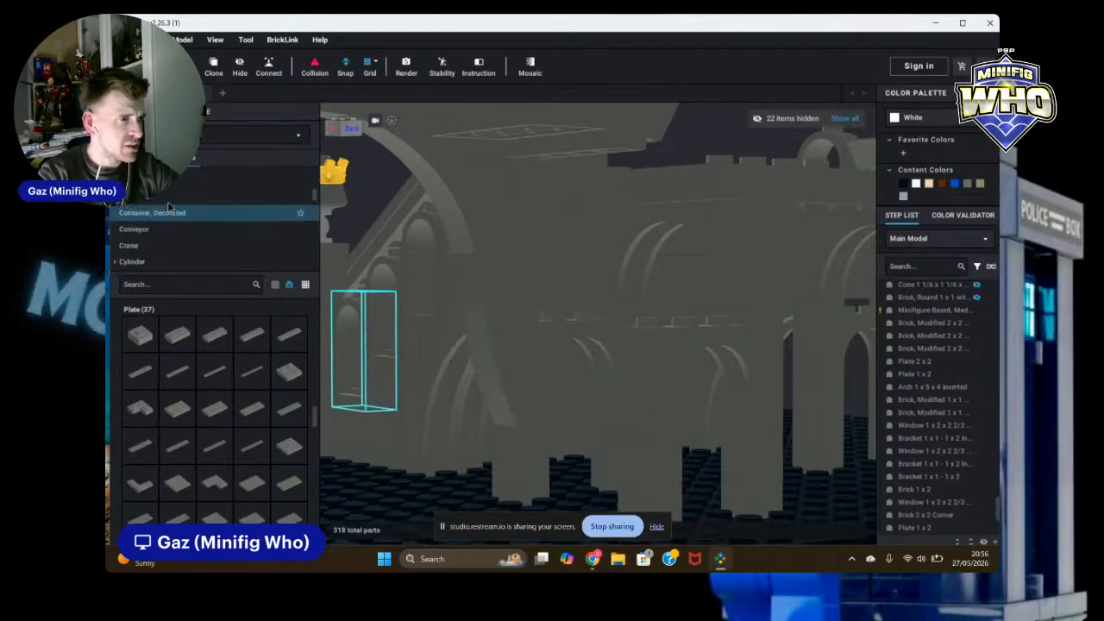
pyautogui.scroll(5, 164, 211)
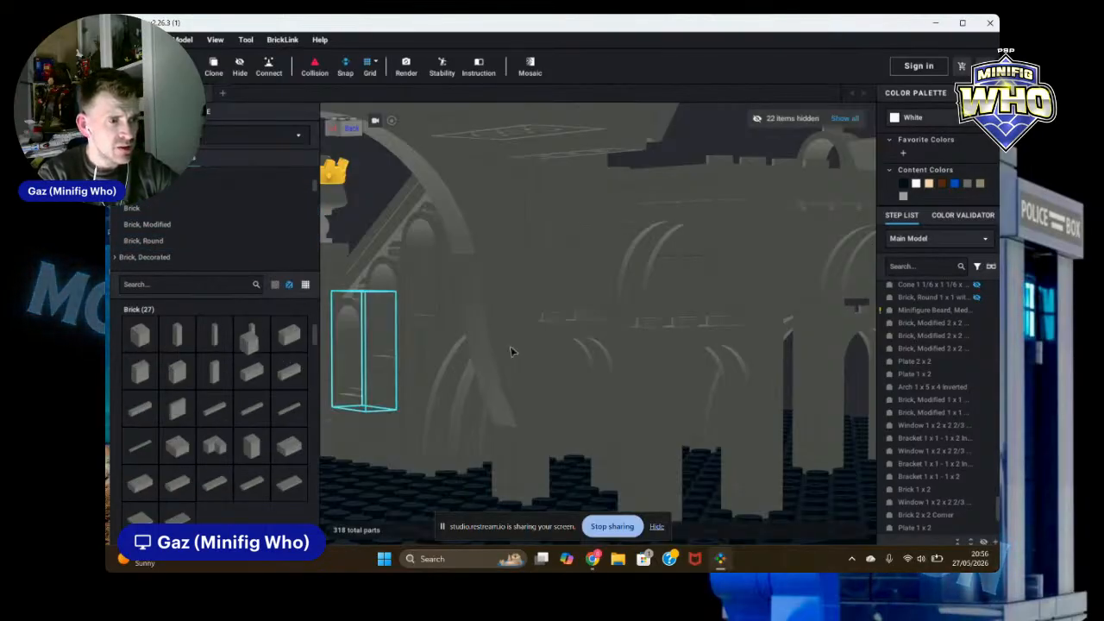
pyautogui.moveTo(612, 316); pyautogui.dragTo(606, 345, button='right')
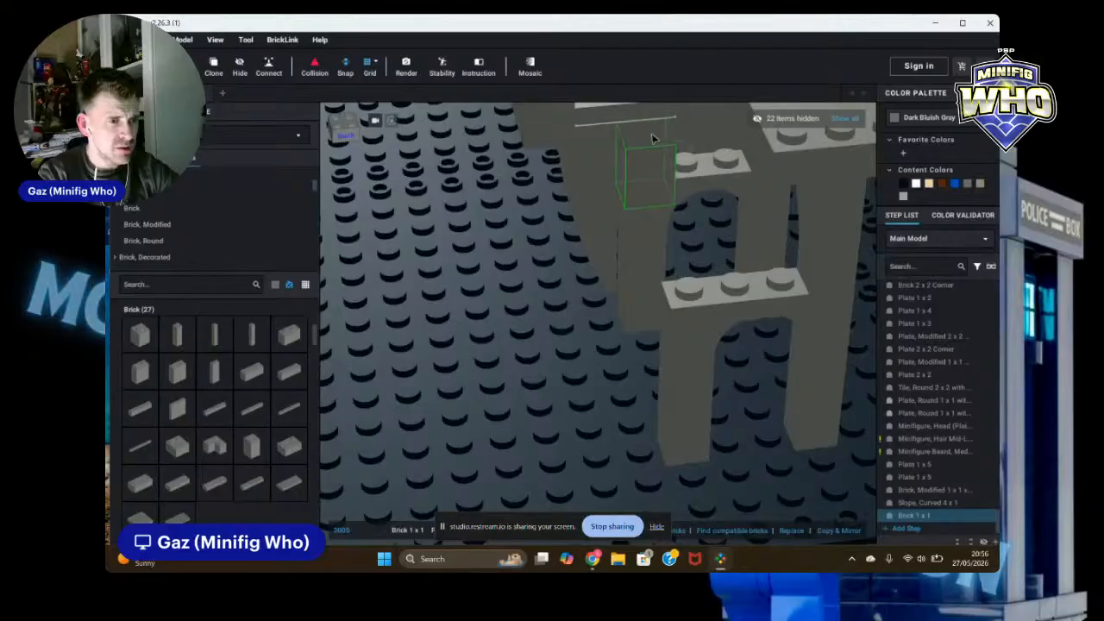
pyautogui.click(652, 138)
pyautogui.moveTo(748, 251); pyautogui.dragTo(756, 231, button='right')
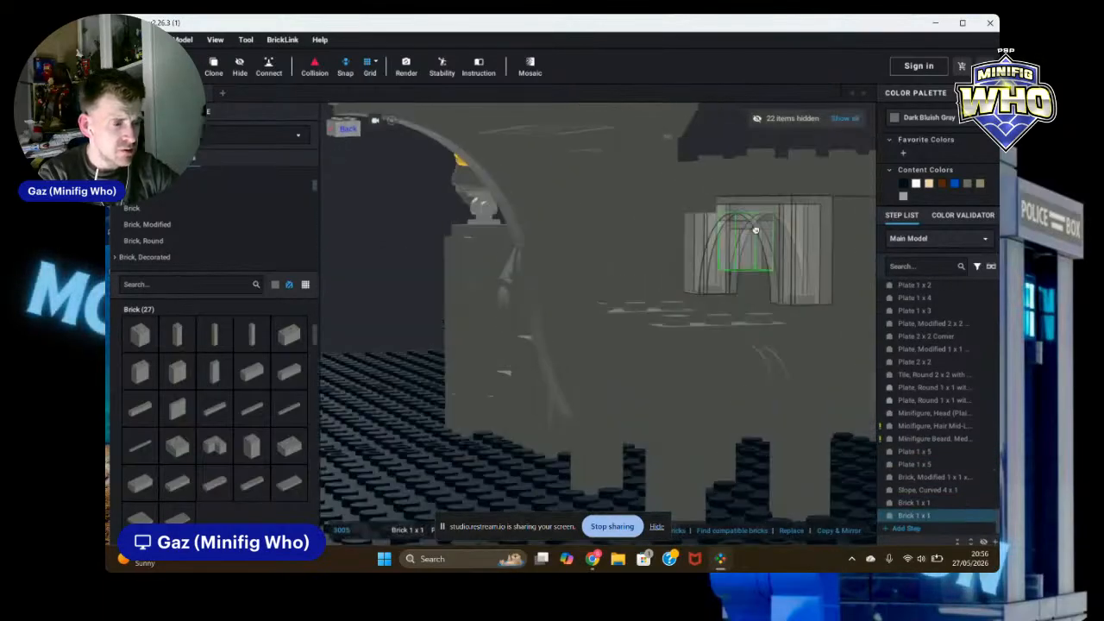
pyautogui.press('Escape')
# Step: Try moving and deleting the 1 x 1 brick beside the plates, then undo four changes
pyautogui.moveTo(660, 197); pyautogui.dragTo(626, 302)
pyautogui.moveTo(692, 274); pyautogui.dragTo(680, 296, button='right')
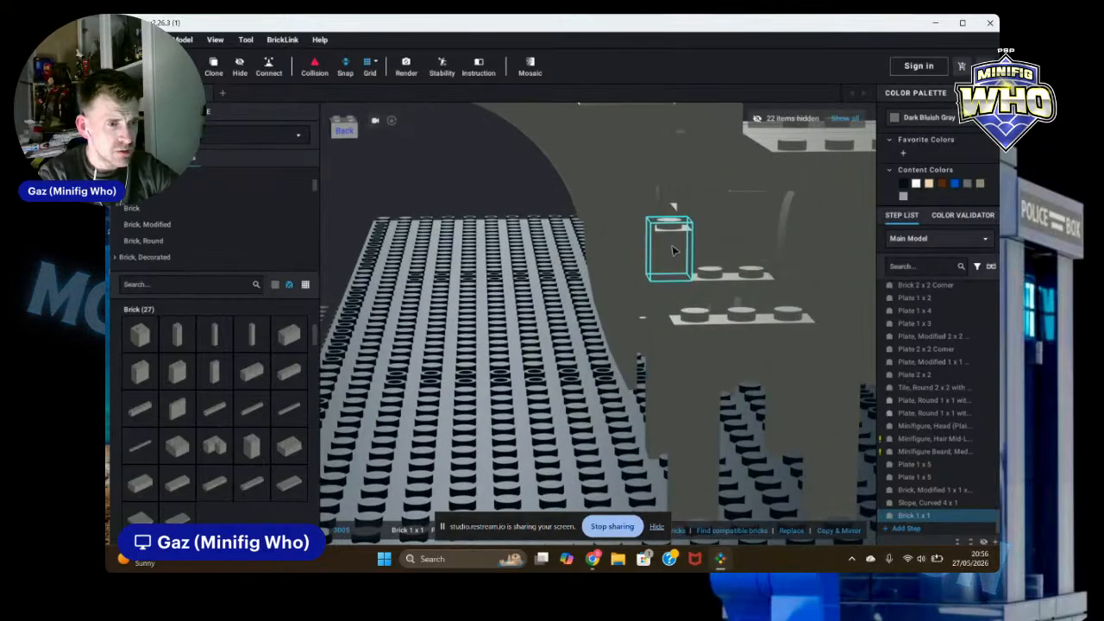
pyautogui.moveTo(714, 254); pyautogui.dragTo(761, 342, button='right')
pyautogui.press('Delete')
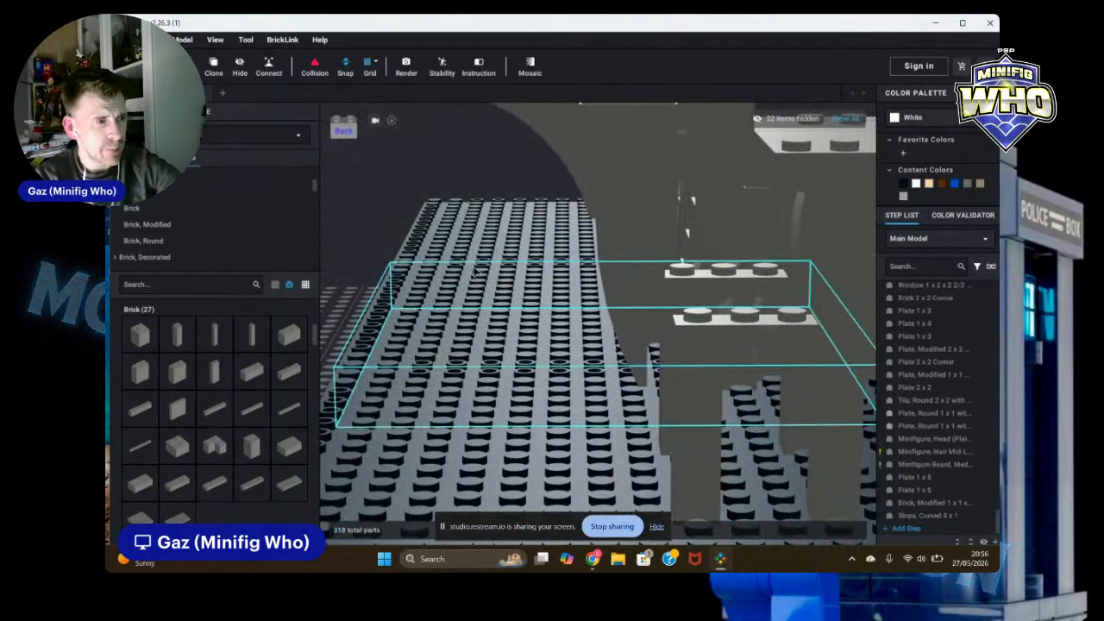
pyautogui.hotkey('ctrl', 'z')
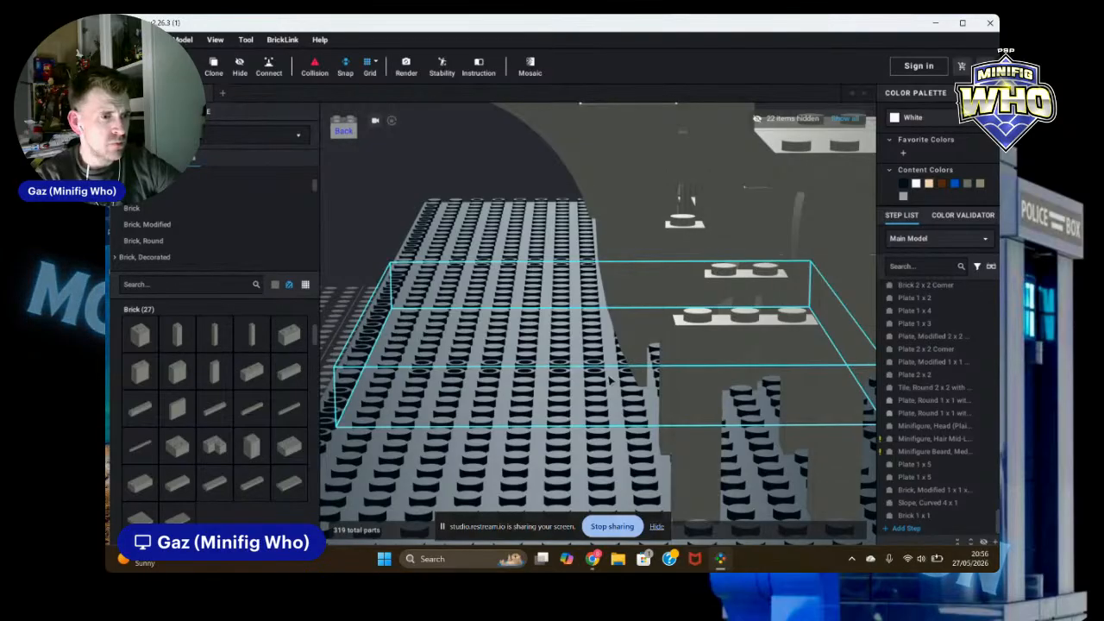
pyautogui.hotkey('ctrl', 'z')
pyautogui.hotkey('ctrl', 'z')
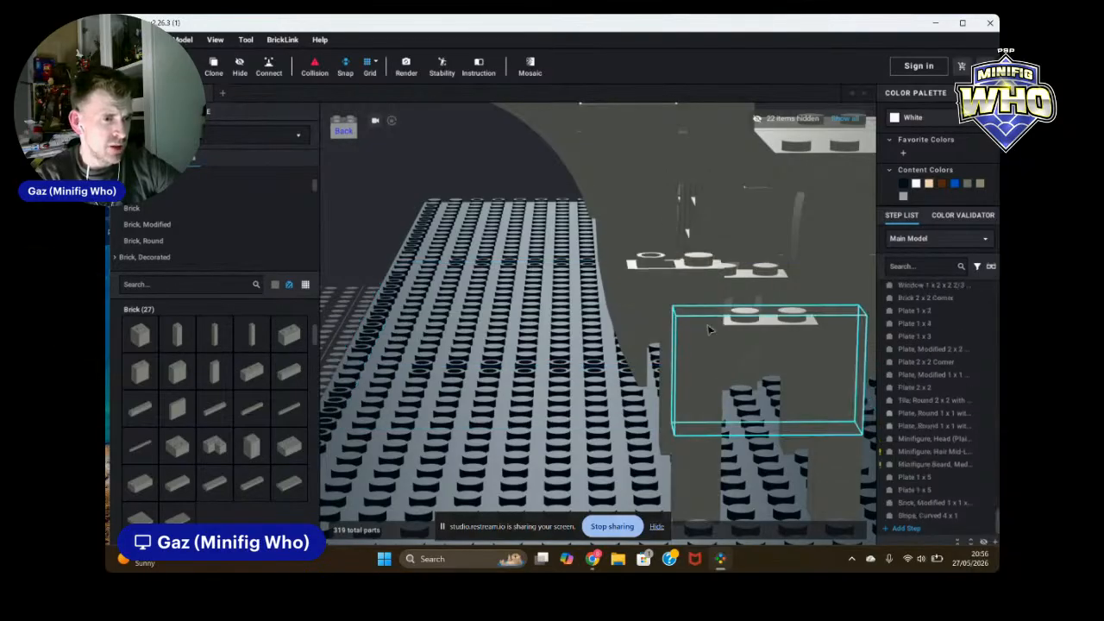
pyautogui.hotkey('ctrl', 'z')
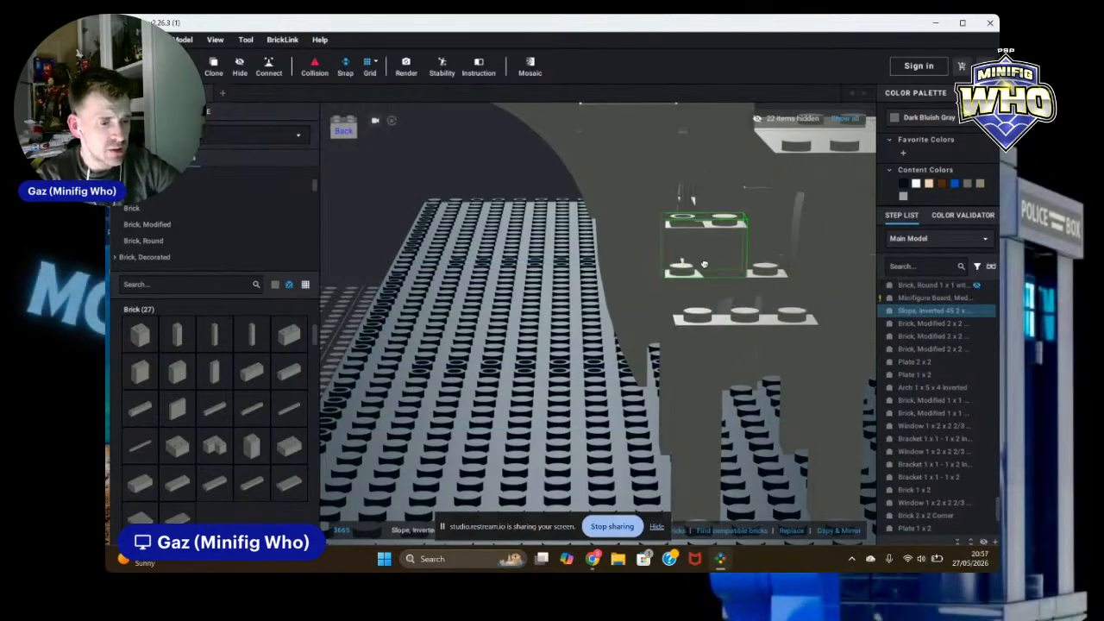
# Step: Reposition the inverted slope up onto the upper plate against the wall
pyautogui.moveTo(704, 267); pyautogui.dragTo(723, 233)
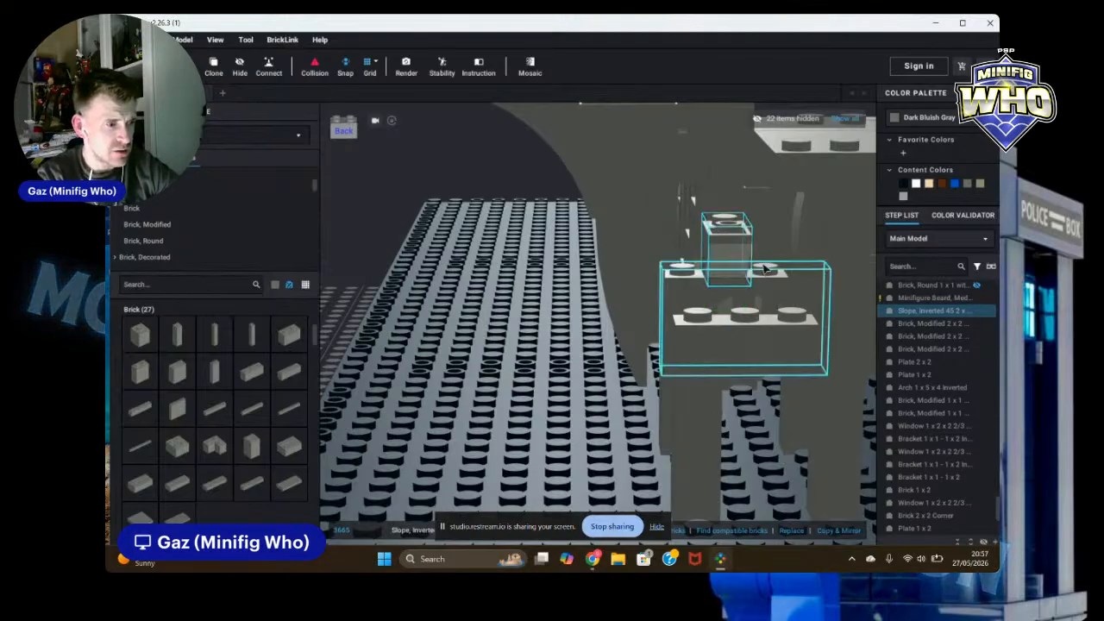
pyautogui.moveTo(743, 248); pyautogui.dragTo(752, 163, button='right')
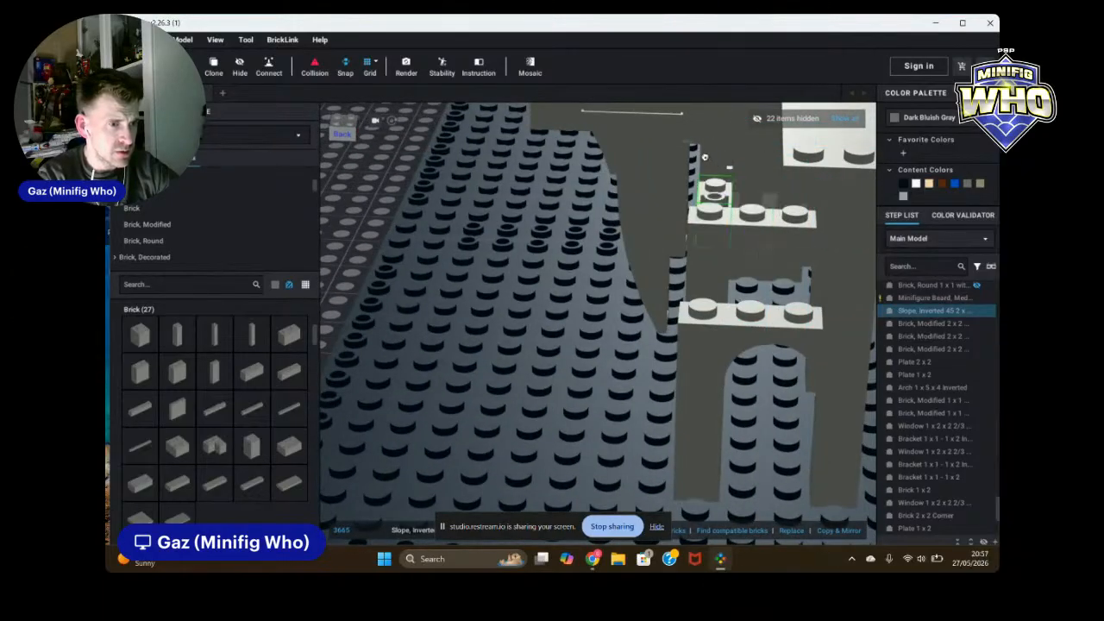
pyautogui.moveTo(720, 185); pyautogui.dragTo(750, 196, button='right')
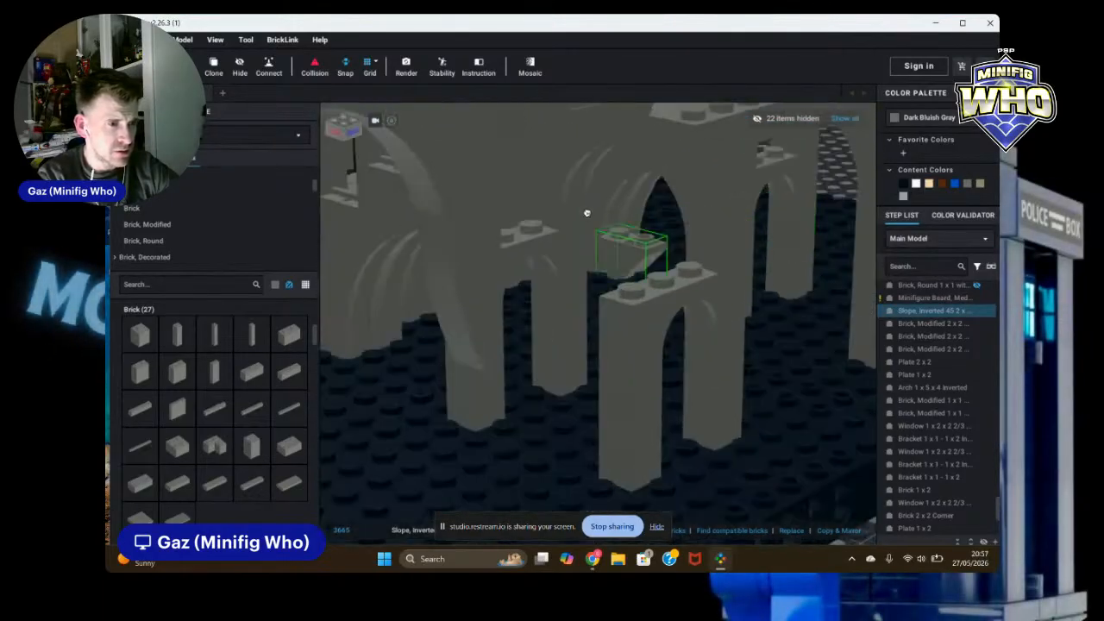
pyautogui.moveTo(497, 210); pyautogui.dragTo(501, 210)
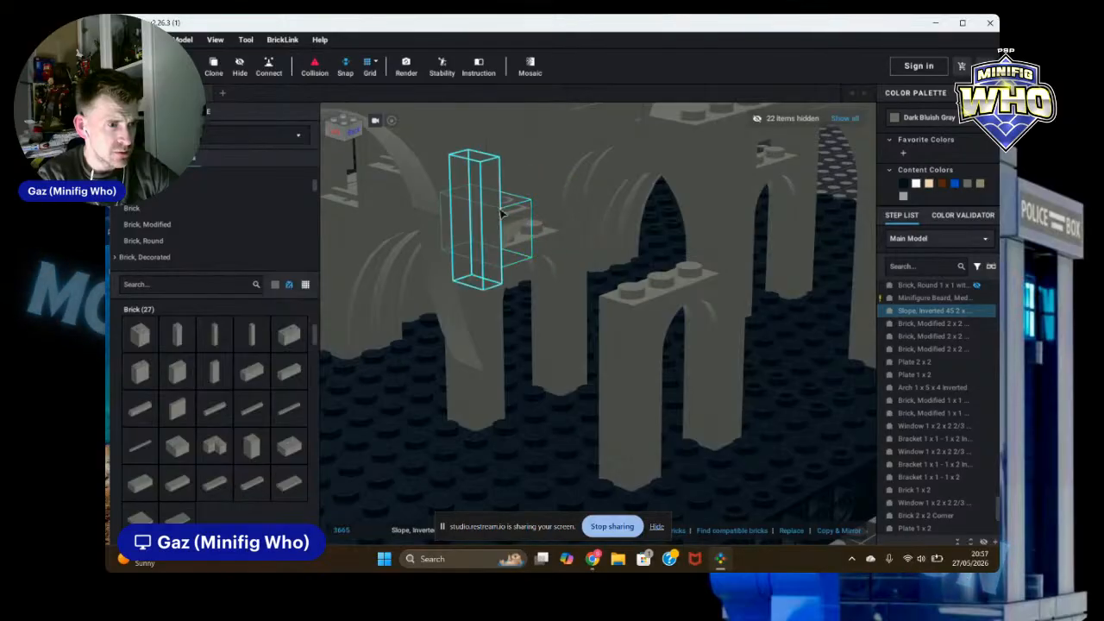
pyautogui.scroll(-2, 820, 411)
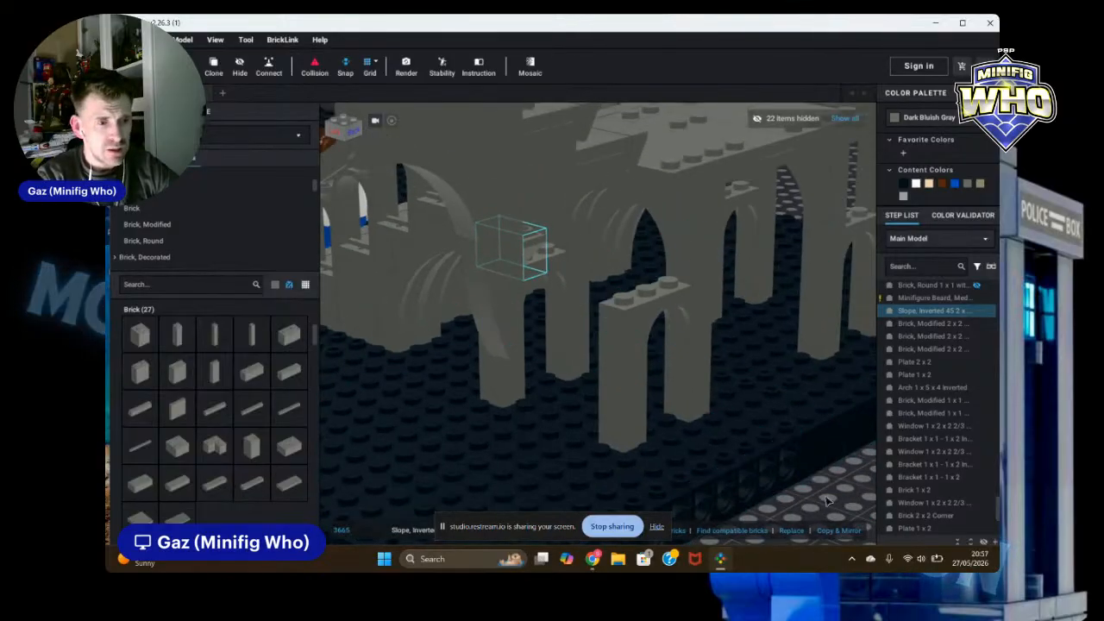
pyautogui.press('Escape')
# Step: Paste a Dark Bluish Gray 1 x 1 brick into the ruin wall above the lower arch
pyautogui.scroll(4, 811, 483)
pyautogui.moveTo(807, 489)
pyautogui.mouseDown(button='right')
pyautogui.moveTo(816, 473)
pyautogui.moveTo(817, 486)
pyautogui.mouseUp(button='right')
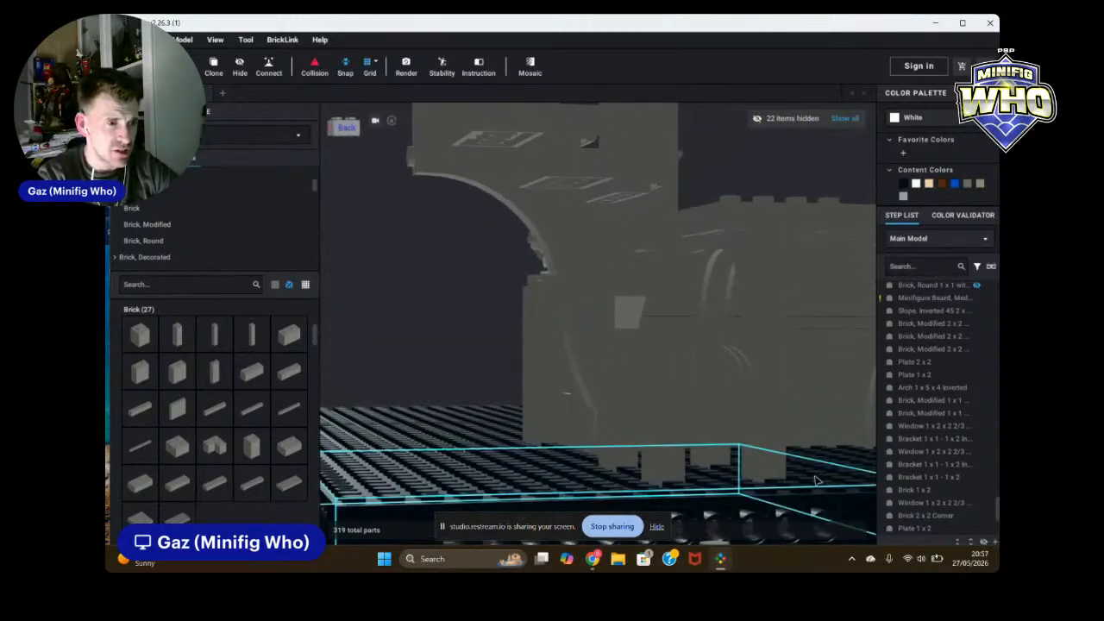
pyautogui.hotkey('ctrl', 'v')
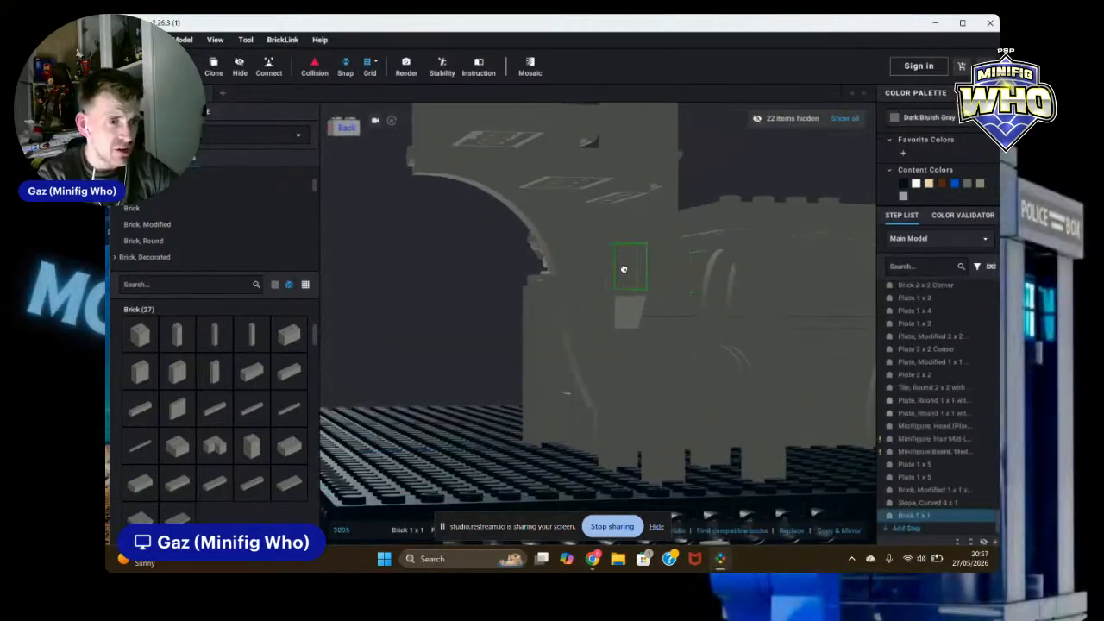
pyautogui.click(624, 272)
pyautogui.moveTo(839, 438); pyautogui.dragTo(860, 445, button='right')
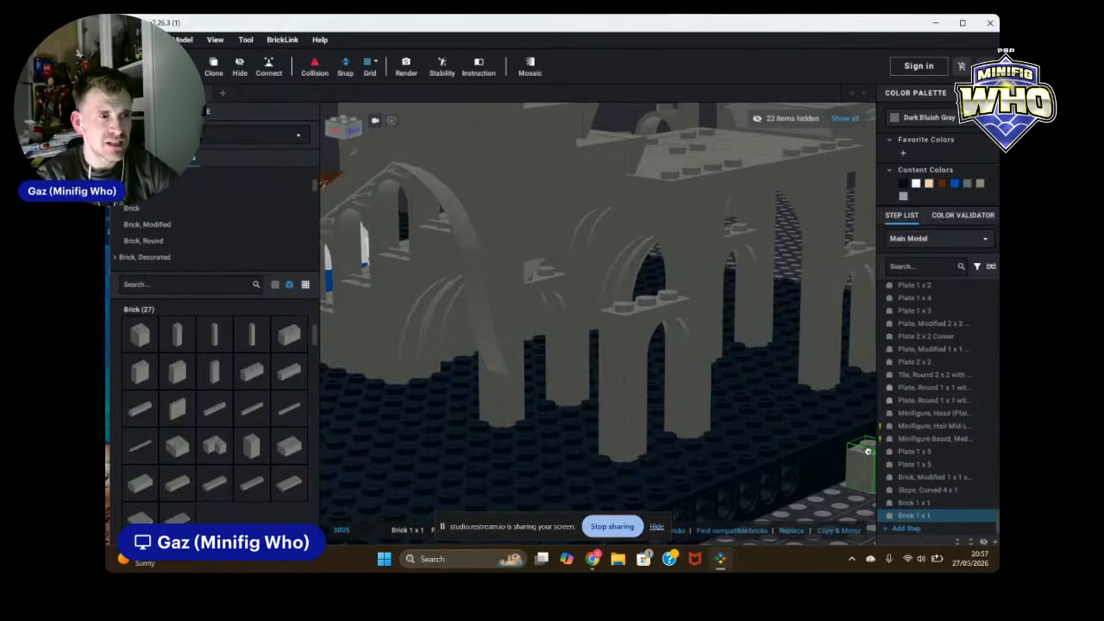
pyautogui.press('Escape')
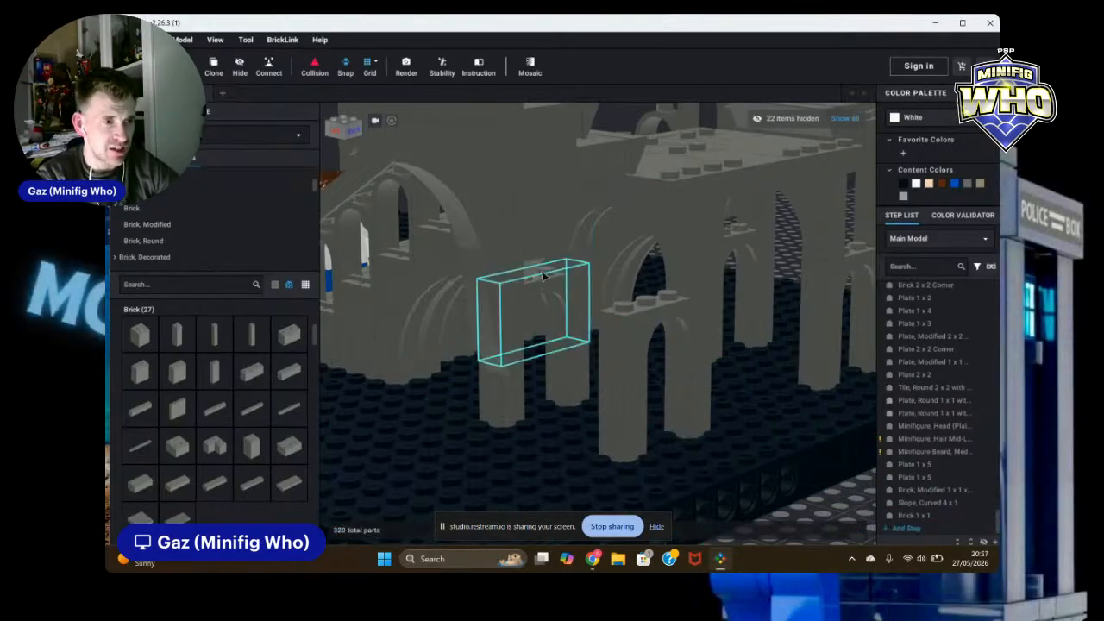
# Step: Clone the three-part brick column and place the copy on the lower baseplate near the ruin's front corner
pyautogui.click(535, 251)
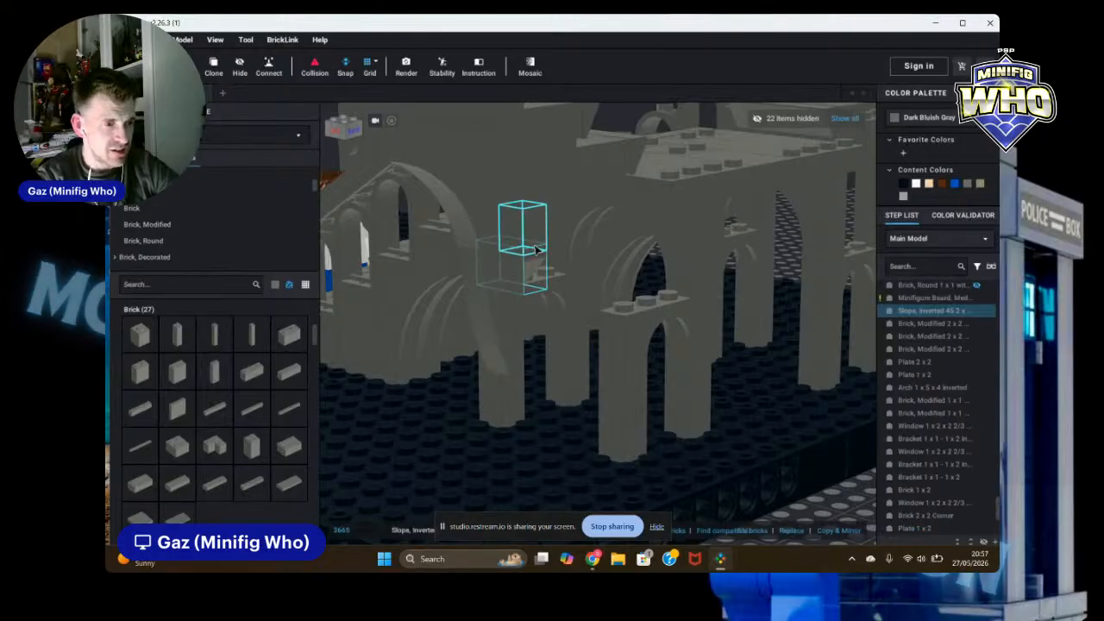
pyautogui.moveTo(536, 249); pyautogui.dragTo(536, 213)
pyautogui.keyDown('ctrl'); pyautogui.click(537, 204); pyautogui.keyUp('ctrl')
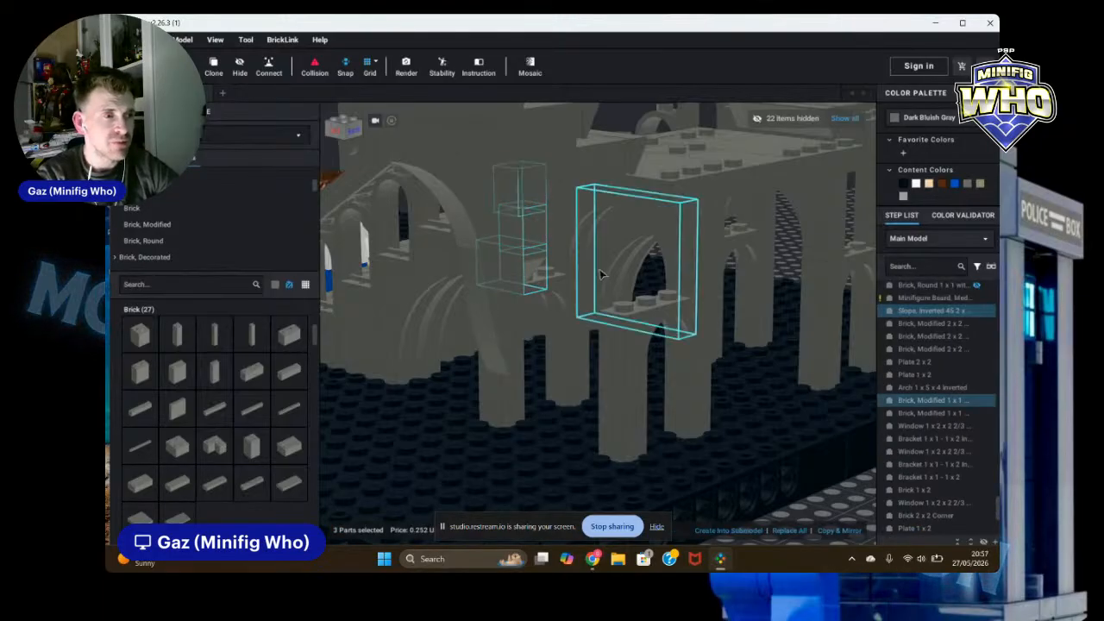
pyautogui.click(215, 69)
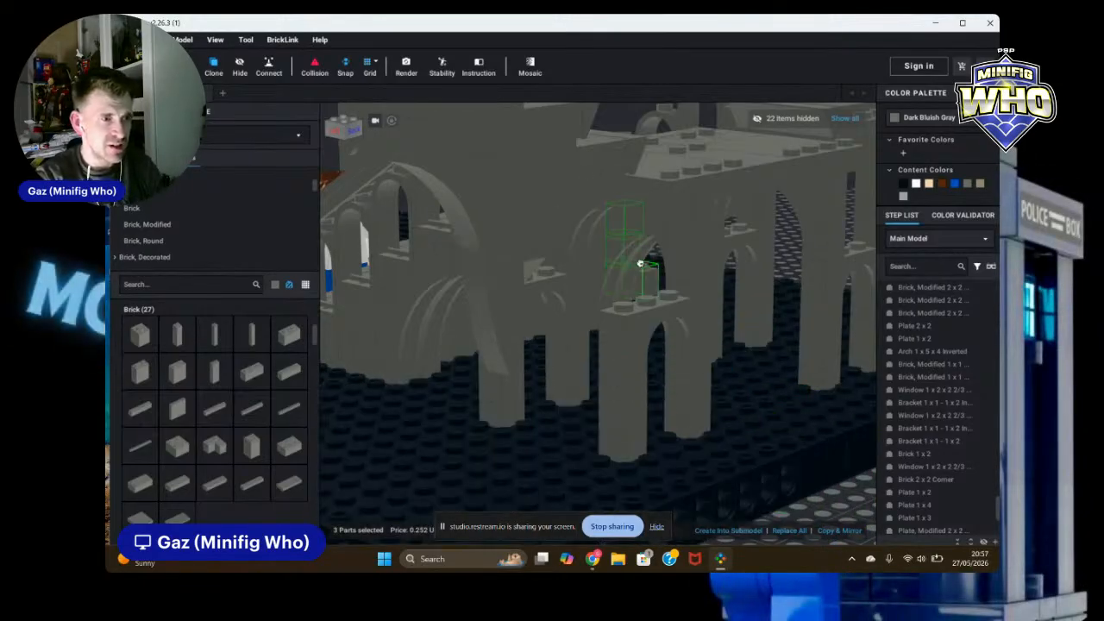
pyautogui.moveTo(625, 304); pyautogui.dragTo(616, 314, button='right')
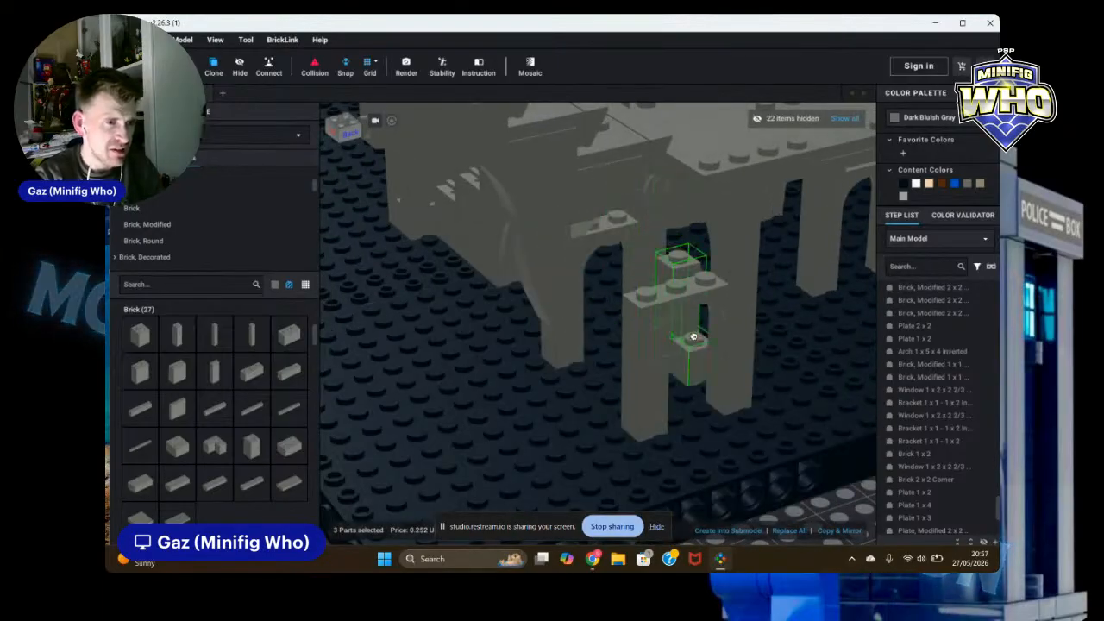
pyautogui.scroll(-3, 753, 420)
pyautogui.moveTo(734, 440); pyautogui.dragTo(624, 419, button='right')
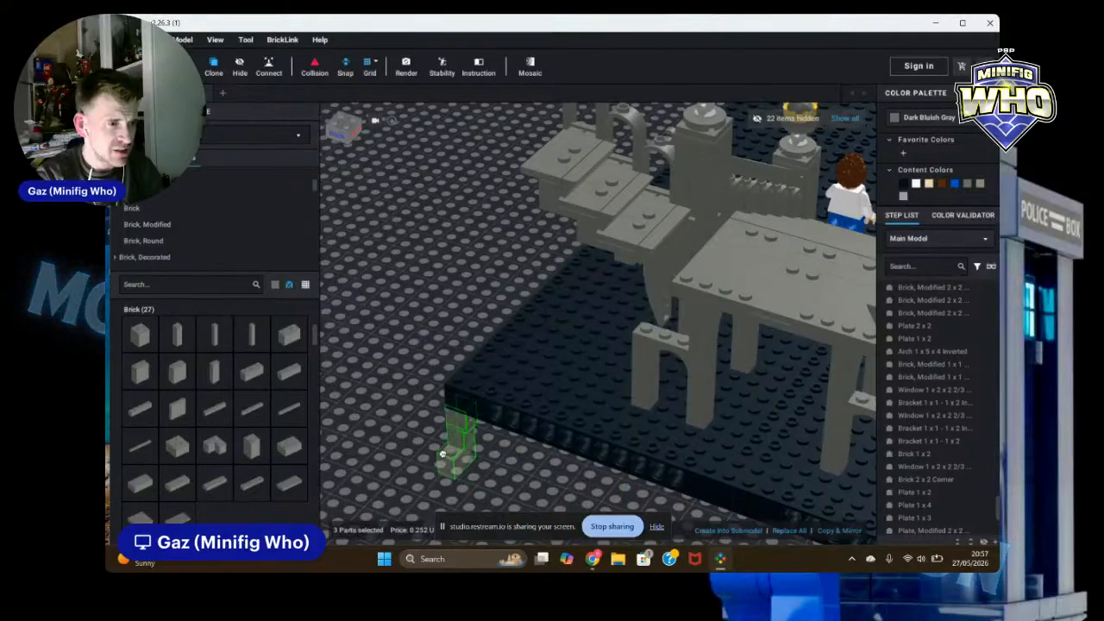
pyautogui.click(405, 477)
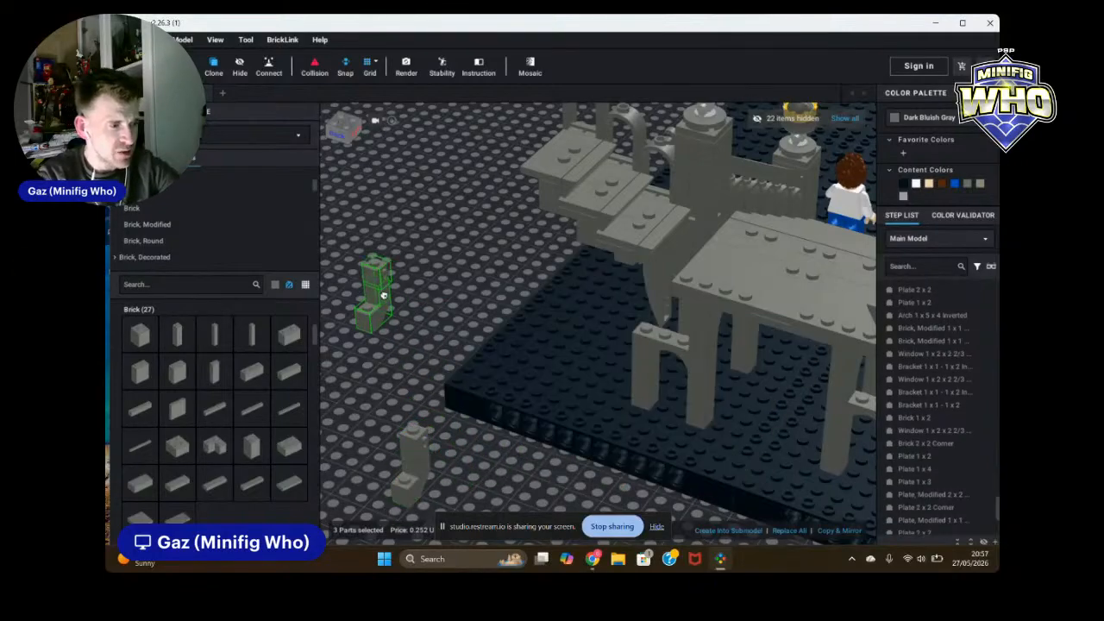
pyautogui.press('Escape')
pyautogui.moveTo(434, 331); pyautogui.dragTo(441, 292, button='right')
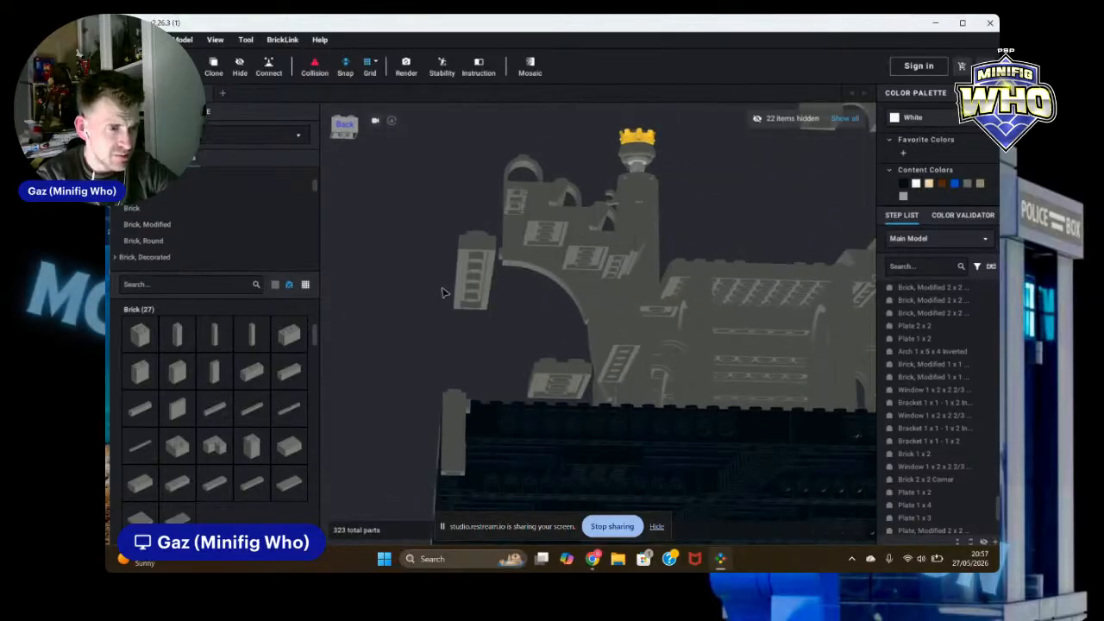
# Step: Move the three-part brick column from the baseplate up against the ruin's arch pillar under the wall
pyautogui.scroll(5, 615, 327)
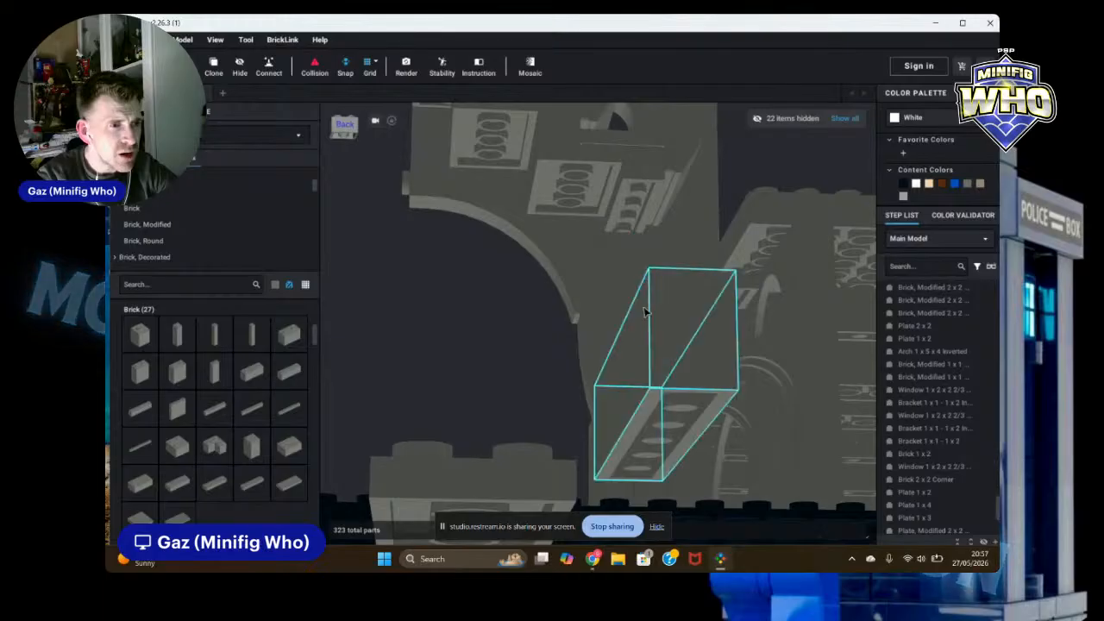
pyautogui.scroll(-3, 645, 311)
pyautogui.moveTo(645, 311); pyautogui.dragTo(659, 372, button='right')
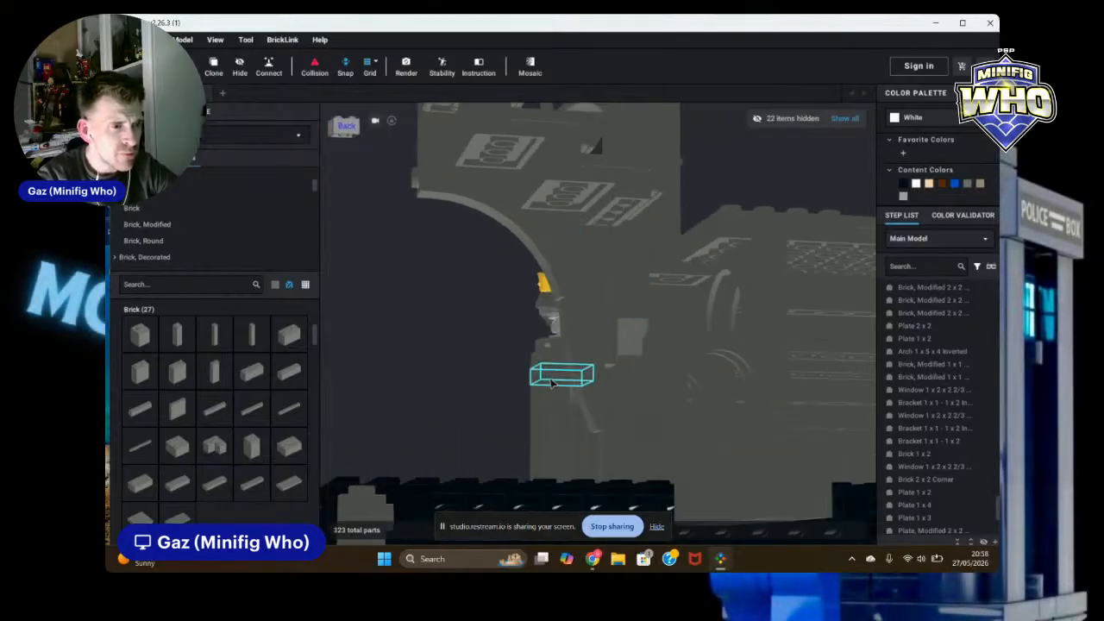
pyautogui.scroll(-2, 570, 376)
pyautogui.scroll(5, 700, 404)
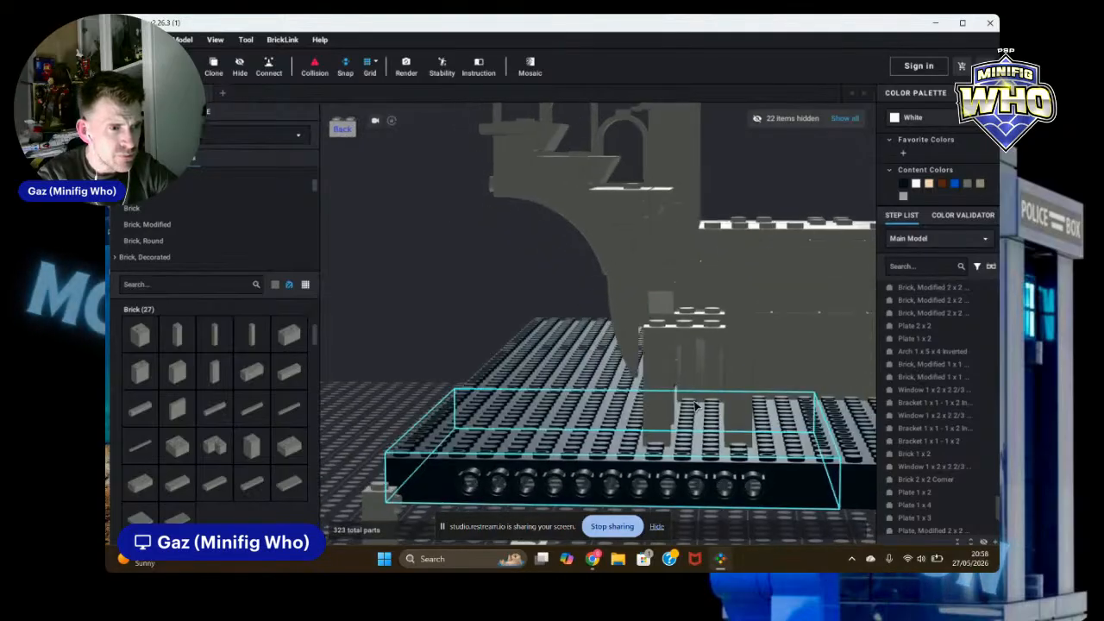
pyautogui.scroll(-5, 475, 473)
pyautogui.moveTo(529, 477)
pyautogui.mouseDown(button='right')
pyautogui.moveTo(509, 475)
pyautogui.moveTo(518, 490)
pyautogui.mouseUp(button='right')
pyautogui.click(444, 433)
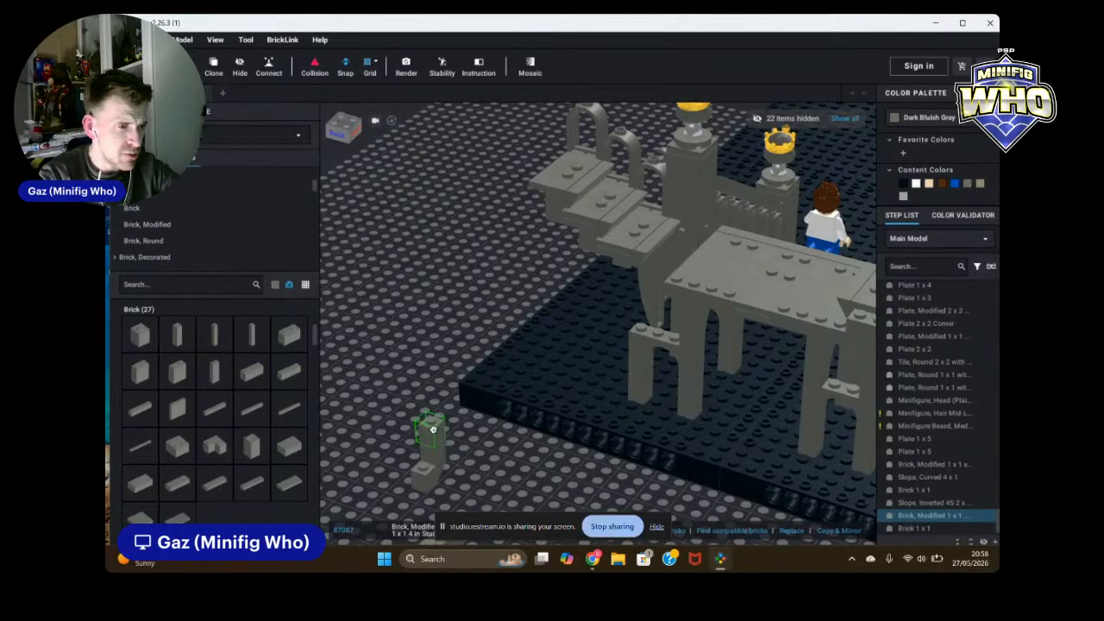
pyautogui.click(509, 485)
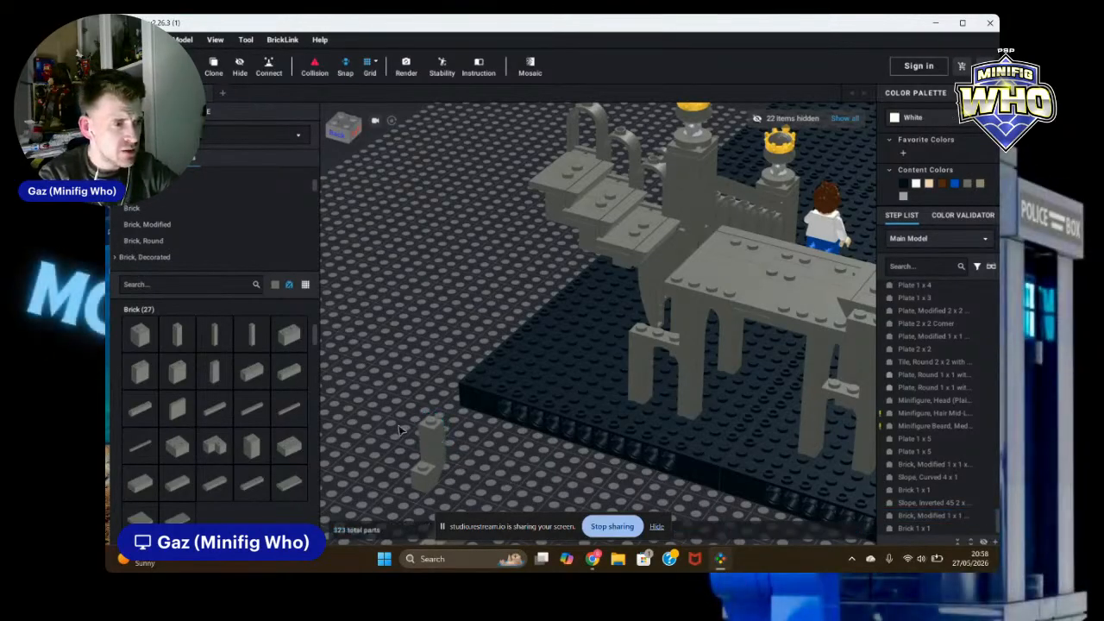
pyautogui.click(425, 448)
pyautogui.moveTo(426, 448); pyautogui.dragTo(640, 327)
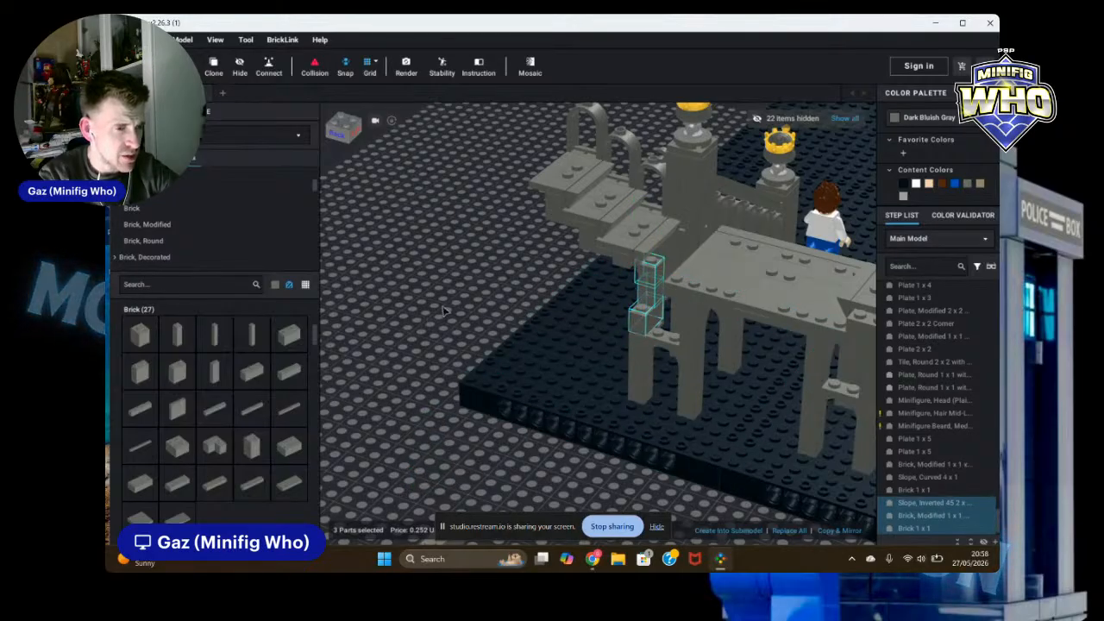
# Step: Delete the bottom piece of the moved column
pyautogui.moveTo(444, 311); pyautogui.dragTo(624, 296, button='right')
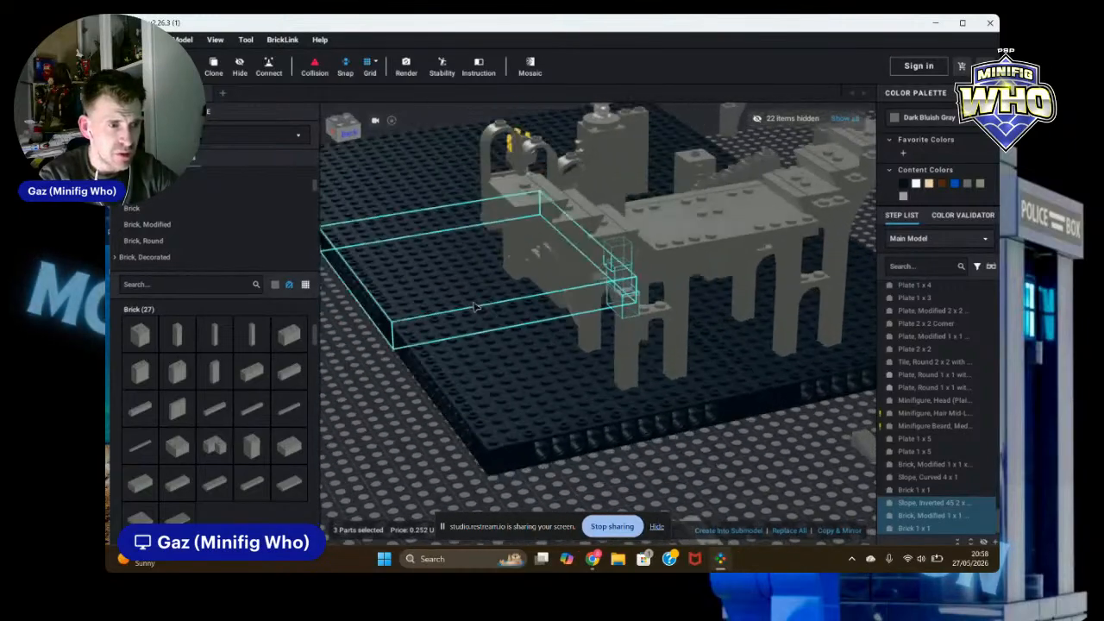
pyautogui.click(742, 468)
pyautogui.click(628, 303)
pyautogui.press('Delete')
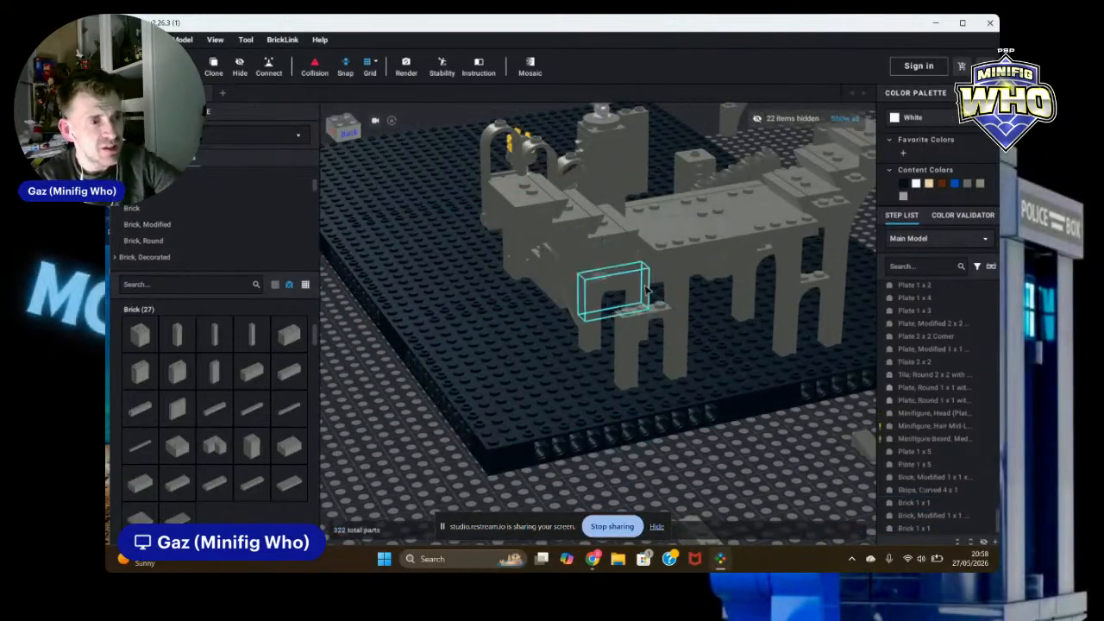
# Step: Clone the remaining 1 x 1 brick and place the copy to form a two-brick stack on the pillar's plate
pyautogui.click(624, 267)
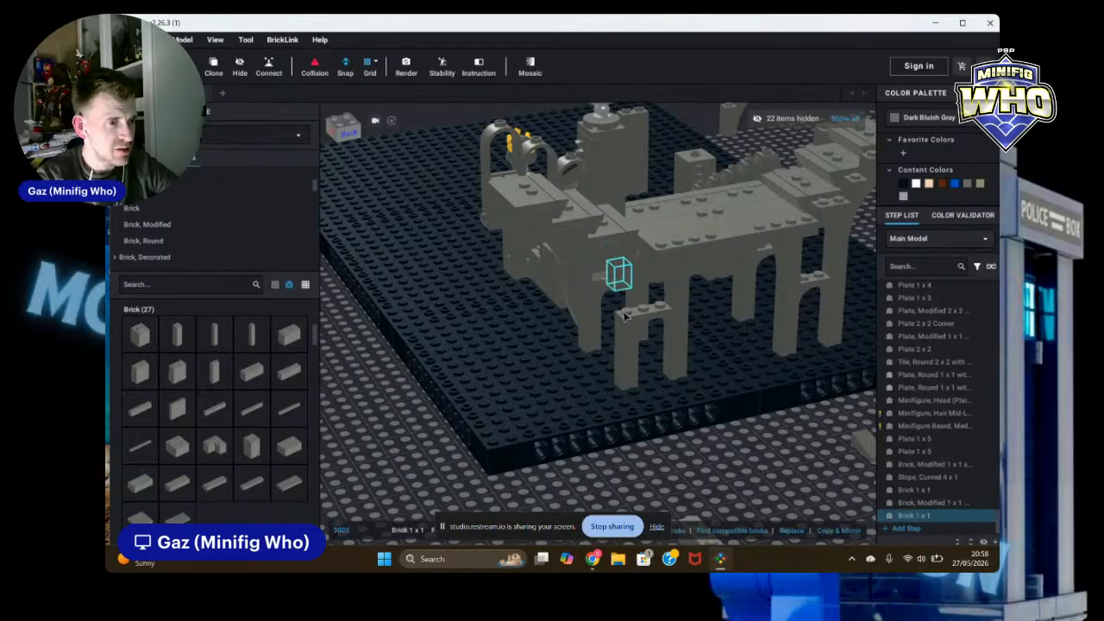
pyautogui.click(214, 67)
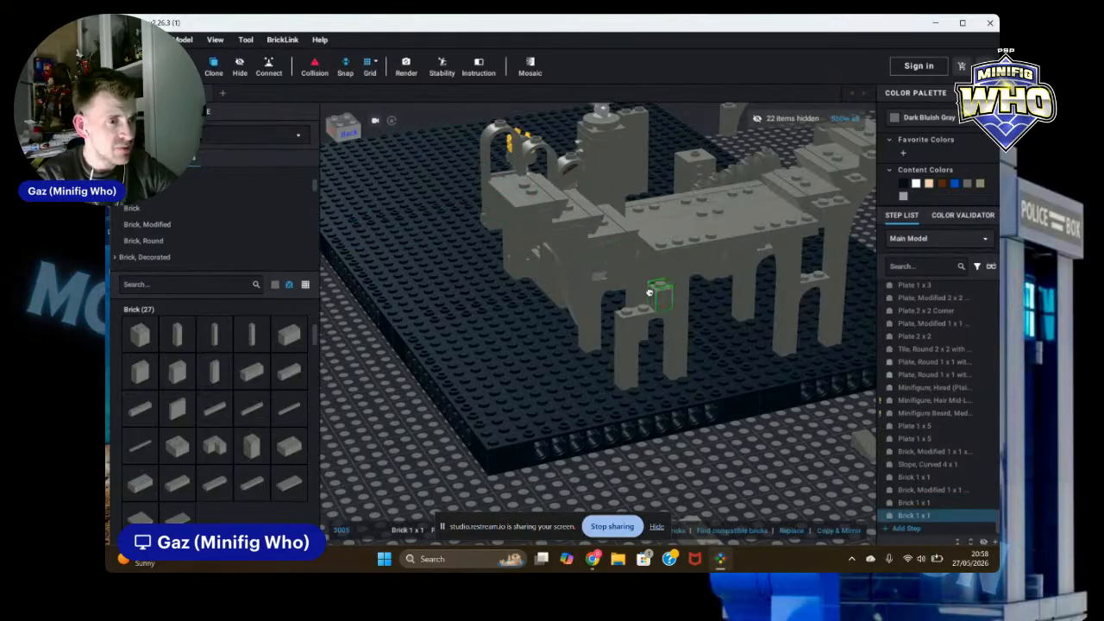
pyautogui.scroll(3, 635, 297)
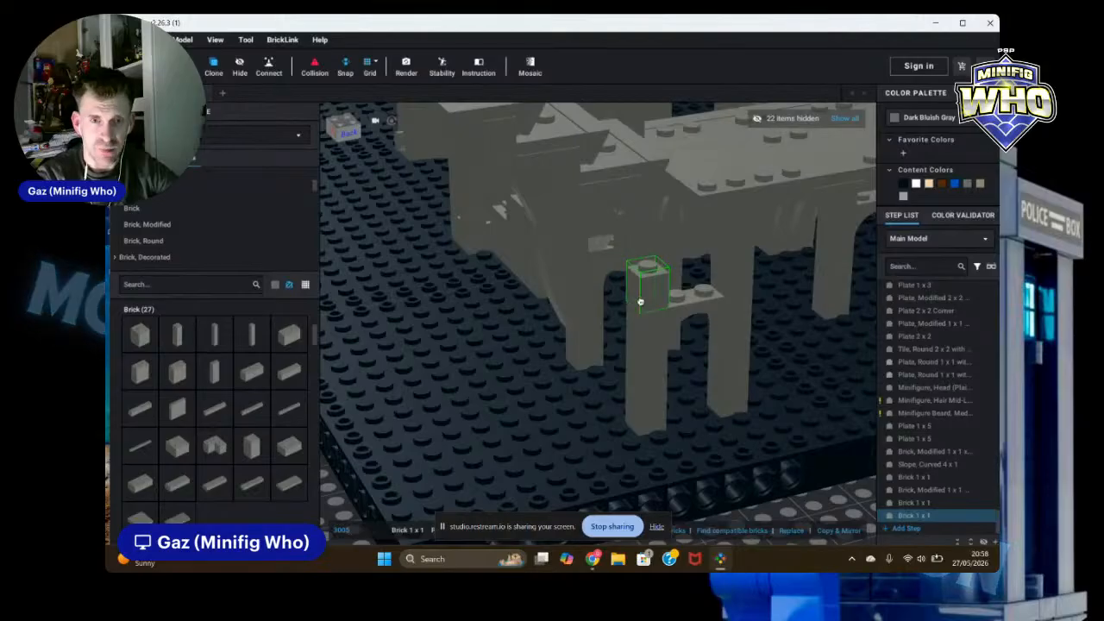
pyautogui.scroll(2, 635, 300)
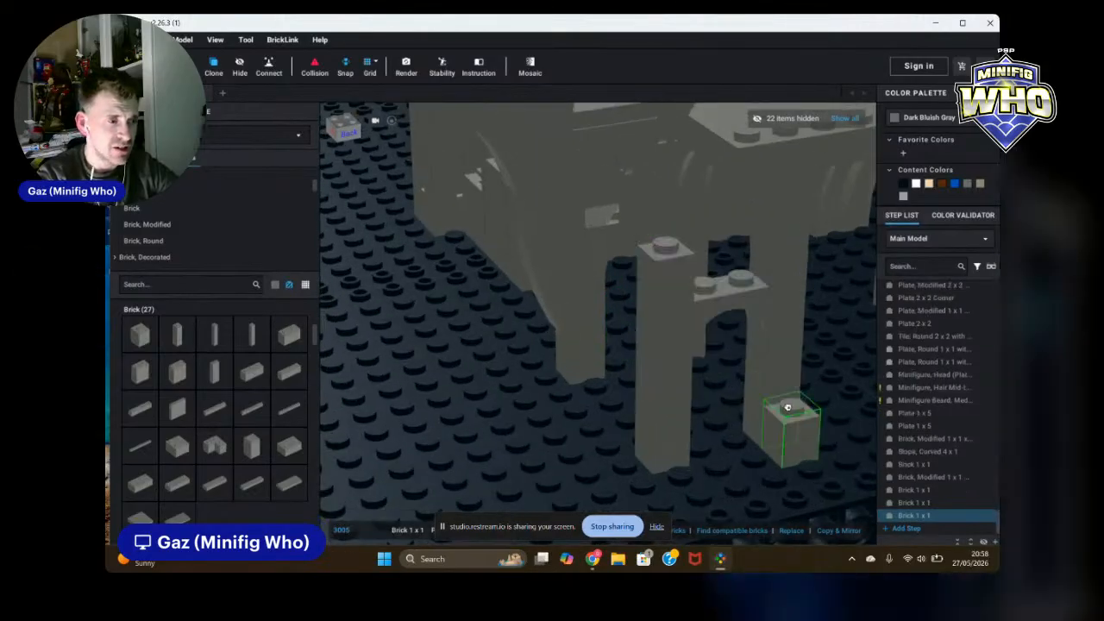
pyautogui.click(671, 250)
# Step: Nudge the two-brick stack slightly along the plate
pyautogui.doubleClick(662, 217)
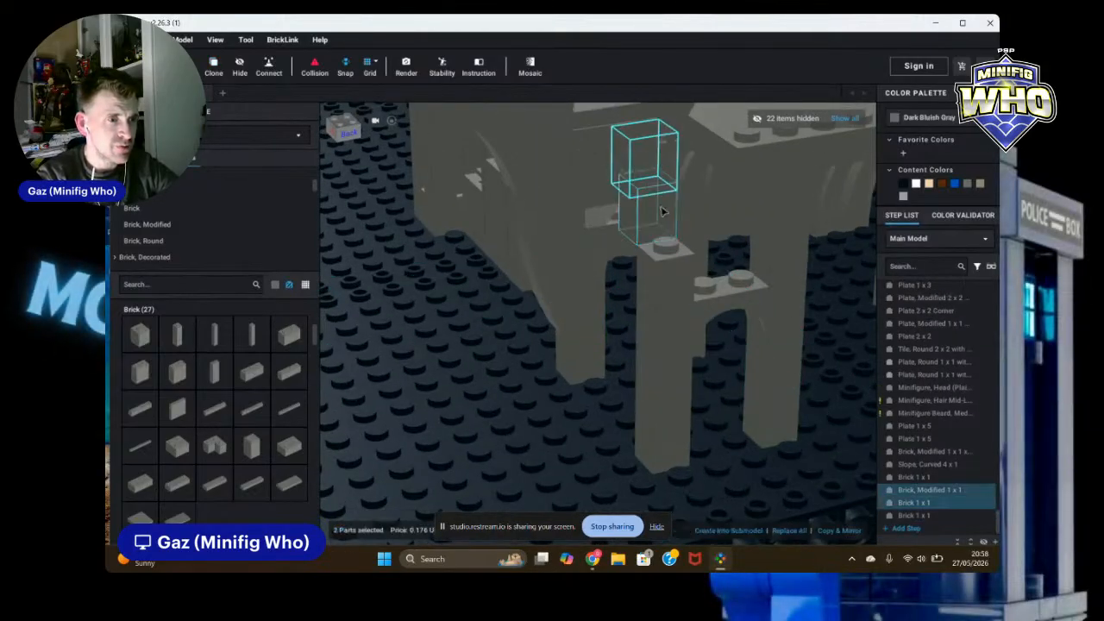
pyautogui.moveTo(661, 228); pyautogui.dragTo(675, 245)
pyautogui.scroll(-3, 788, 438)
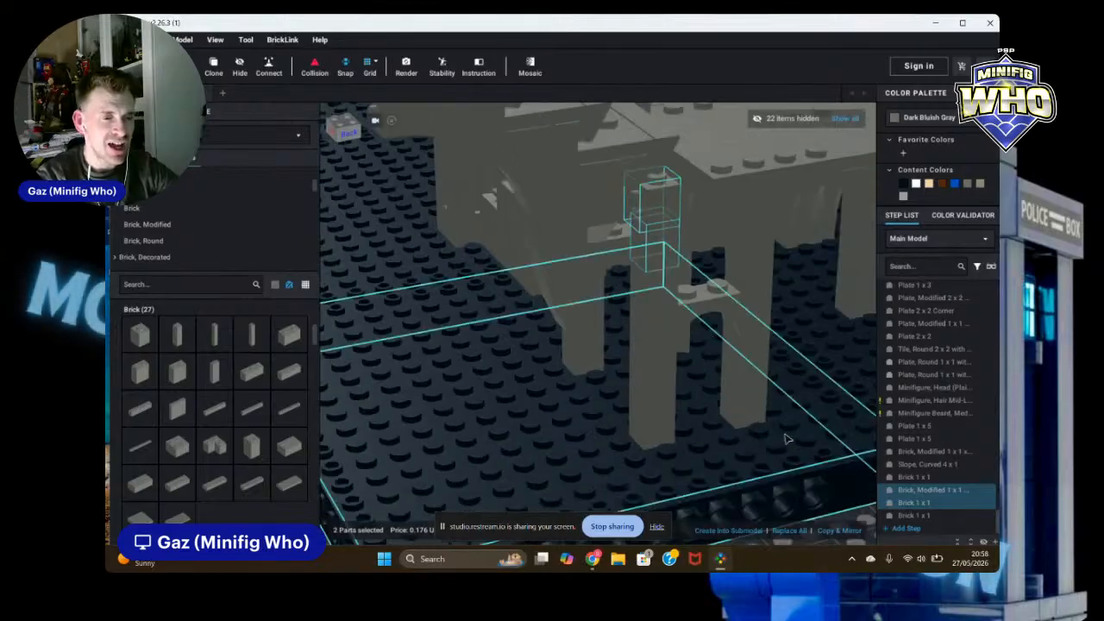
# Step: Clone the 1 x 1 - 1 x 2 inverted bracket in the arch wall and place the copy beside the pillar
pyautogui.click(804, 486)
pyautogui.moveTo(818, 484); pyautogui.dragTo(604, 246, button='right')
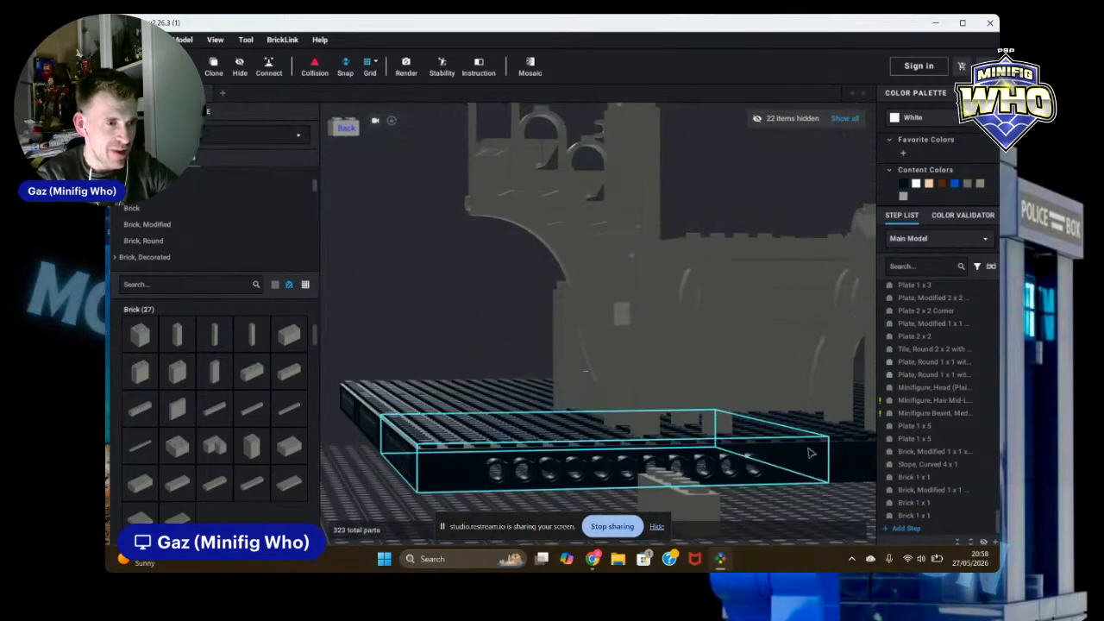
pyautogui.click(610, 251)
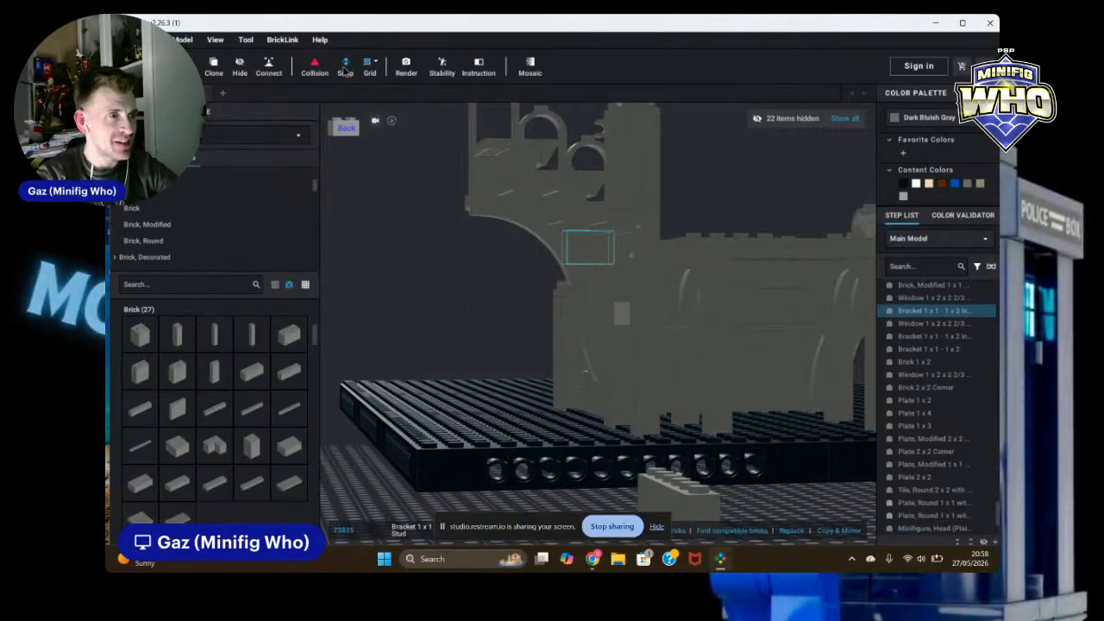
pyautogui.click(223, 66)
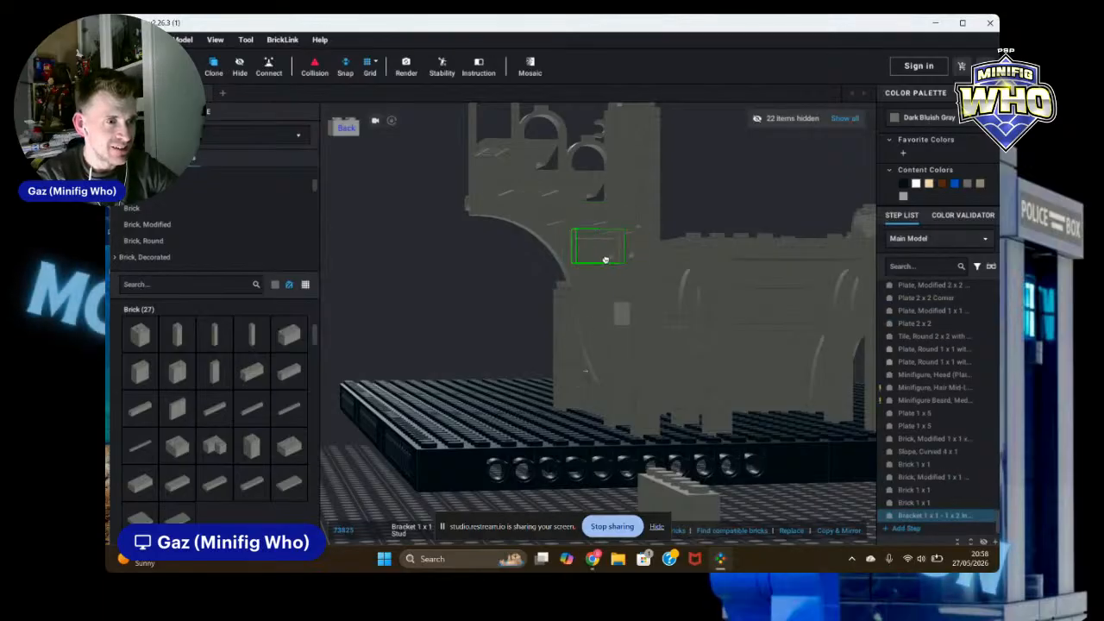
pyautogui.moveTo(605, 259); pyautogui.dragTo(609, 285, button='right')
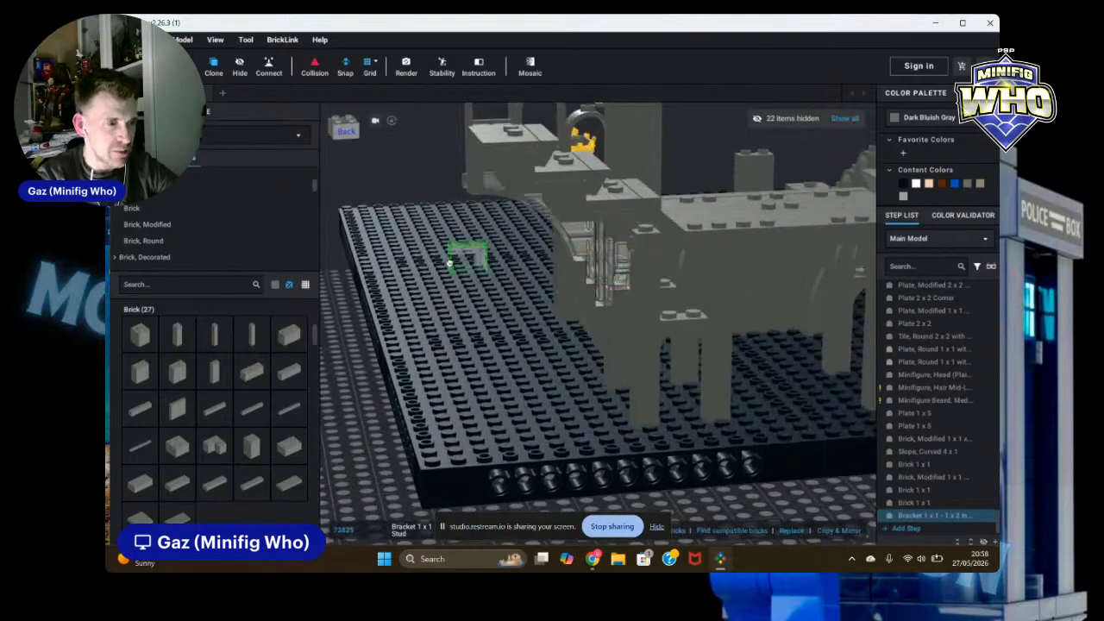
pyautogui.click(867, 472)
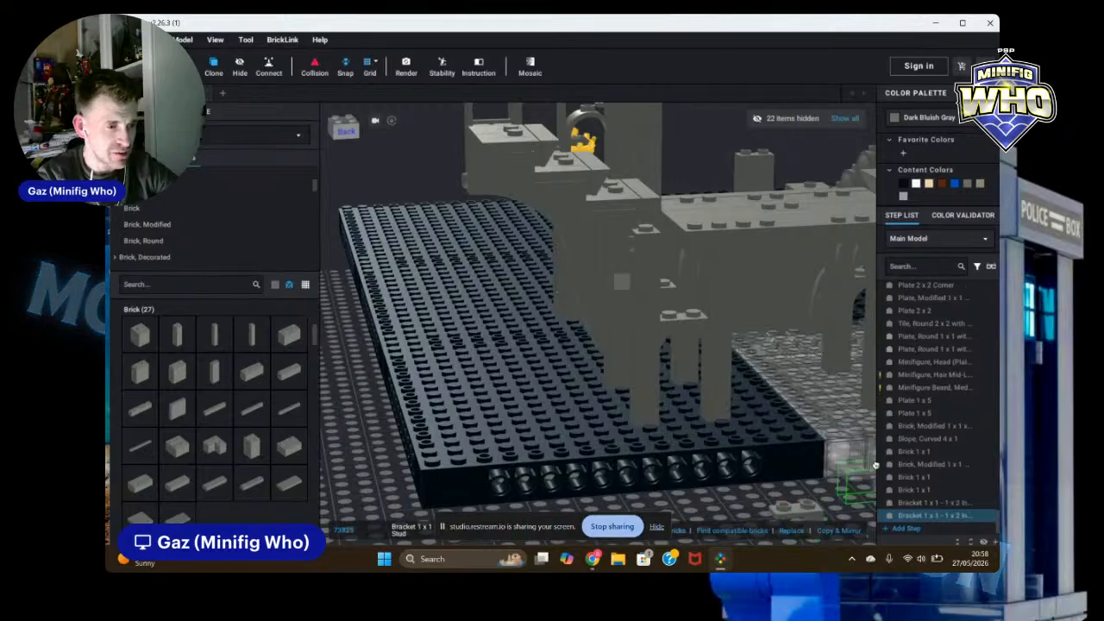
pyautogui.click(637, 254)
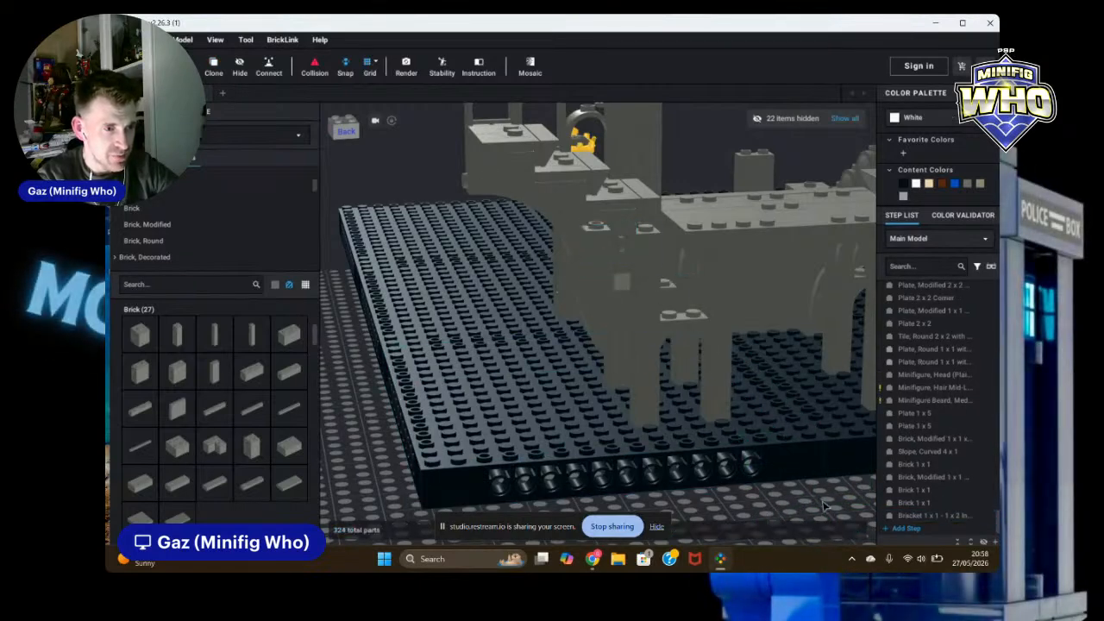
# Step: Orbit around the ruin to inspect the wall bricks and arches from the front
pyautogui.moveTo(824, 506)
pyautogui.mouseDown(button='right')
pyautogui.moveTo(824, 495)
pyautogui.moveTo(837, 499)
pyautogui.mouseUp(button='right')
pyautogui.scroll(3, 621, 214)
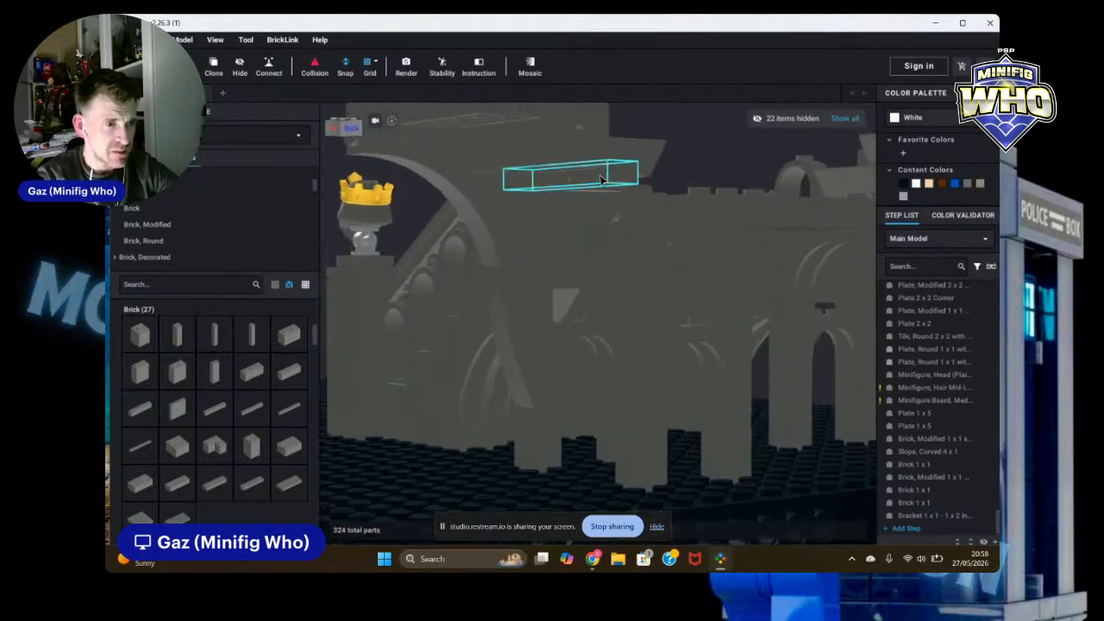
pyautogui.moveTo(698, 335); pyautogui.dragTo(697, 326, button='right')
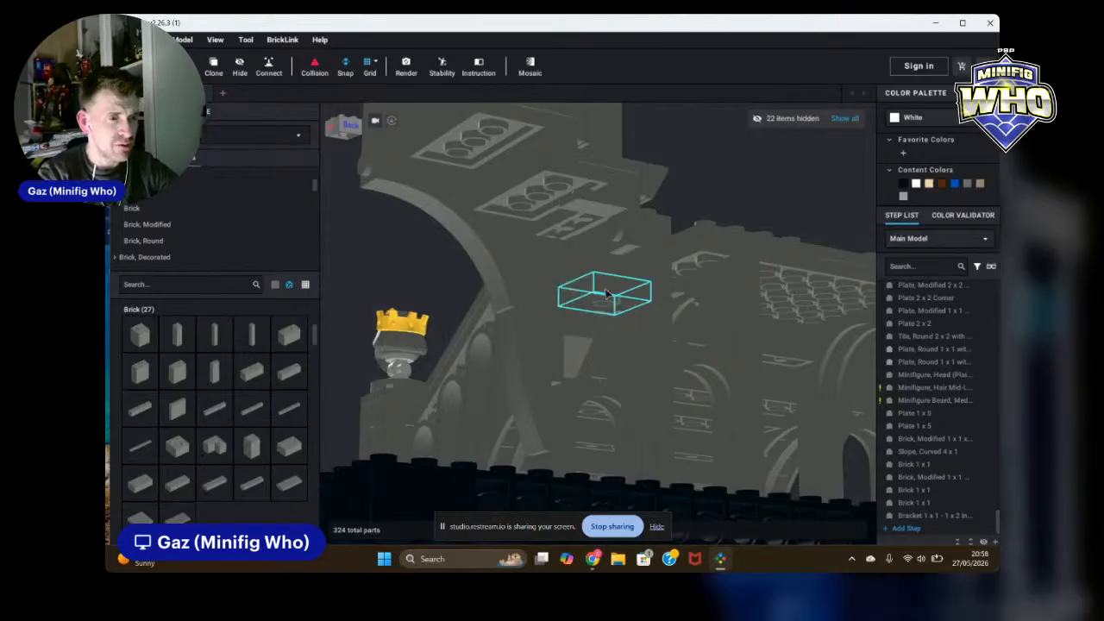
pyautogui.click(535, 227)
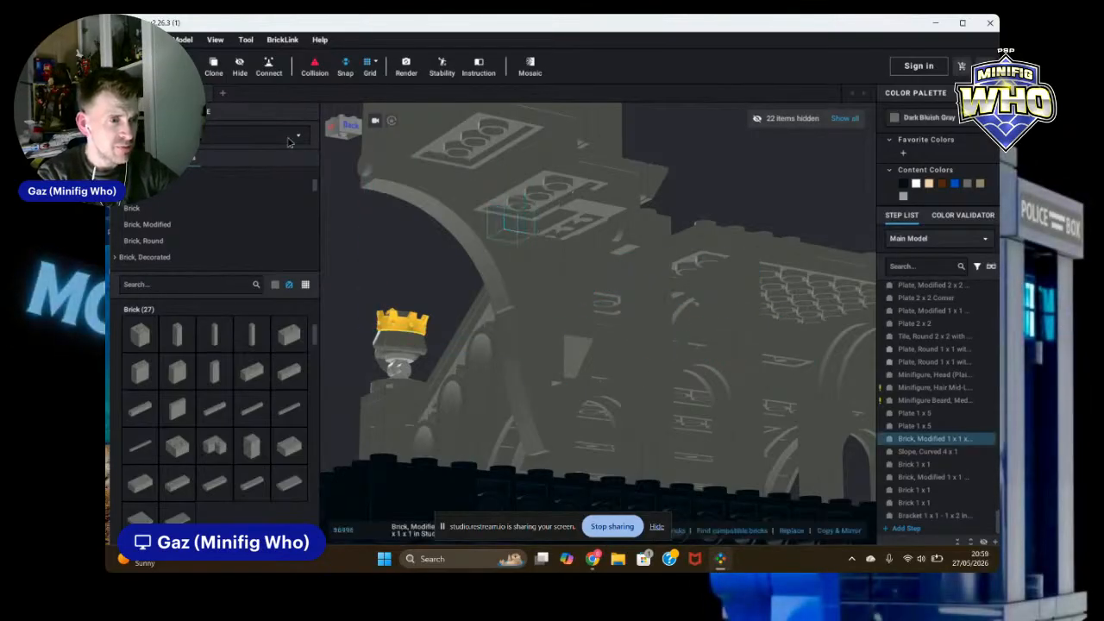
pyautogui.moveTo(535, 227); pyautogui.dragTo(602, 249, button='right')
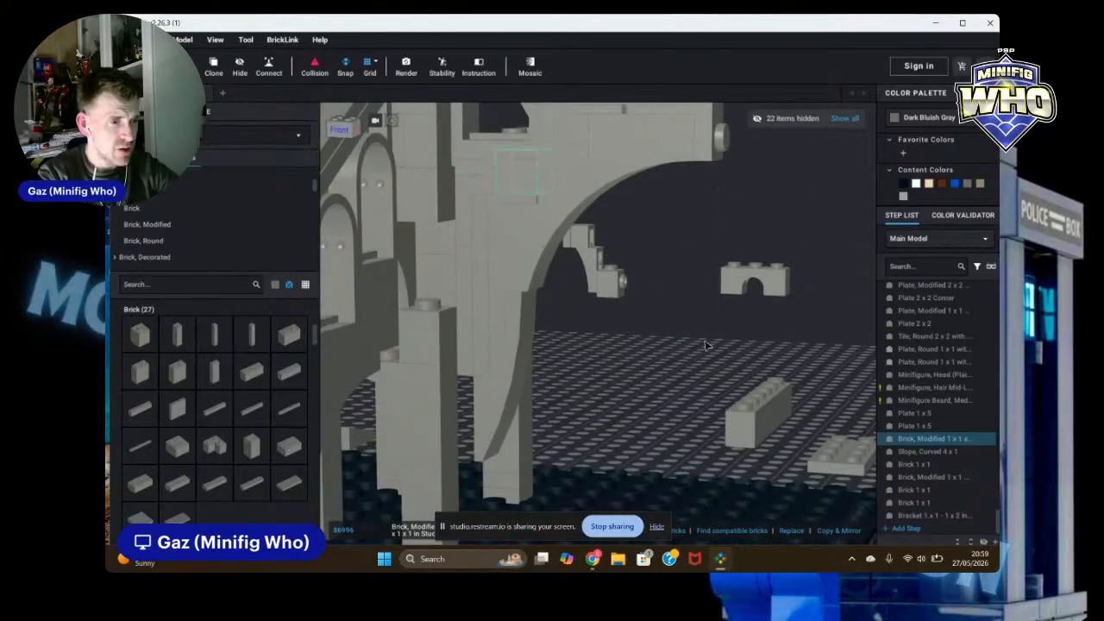
pyautogui.moveTo(742, 371); pyautogui.dragTo(653, 374, button='right')
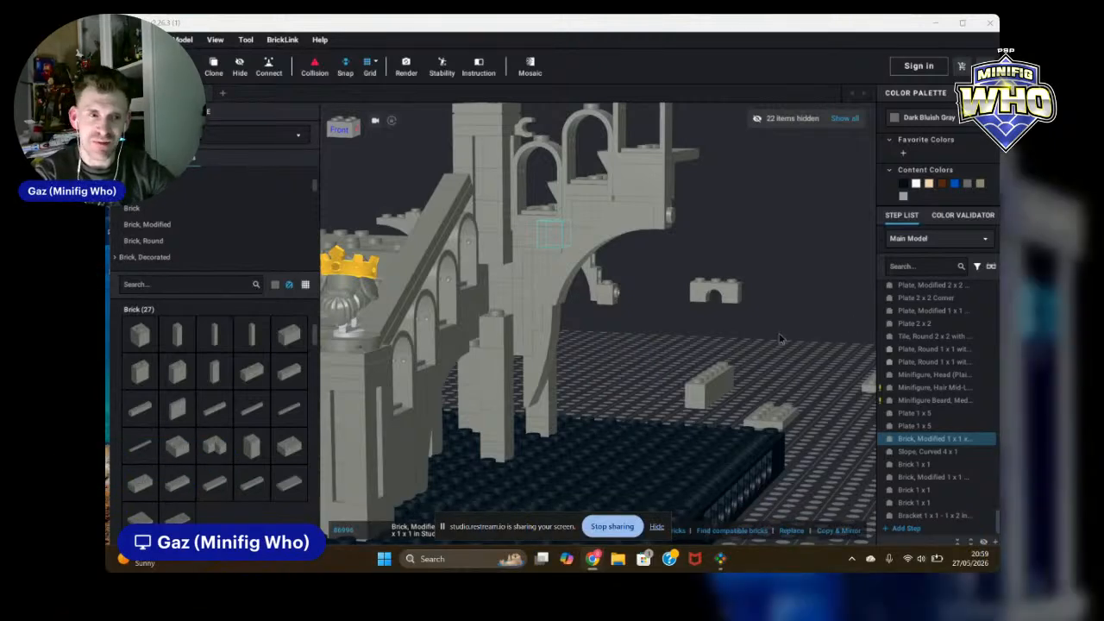
pyautogui.click(844, 379)
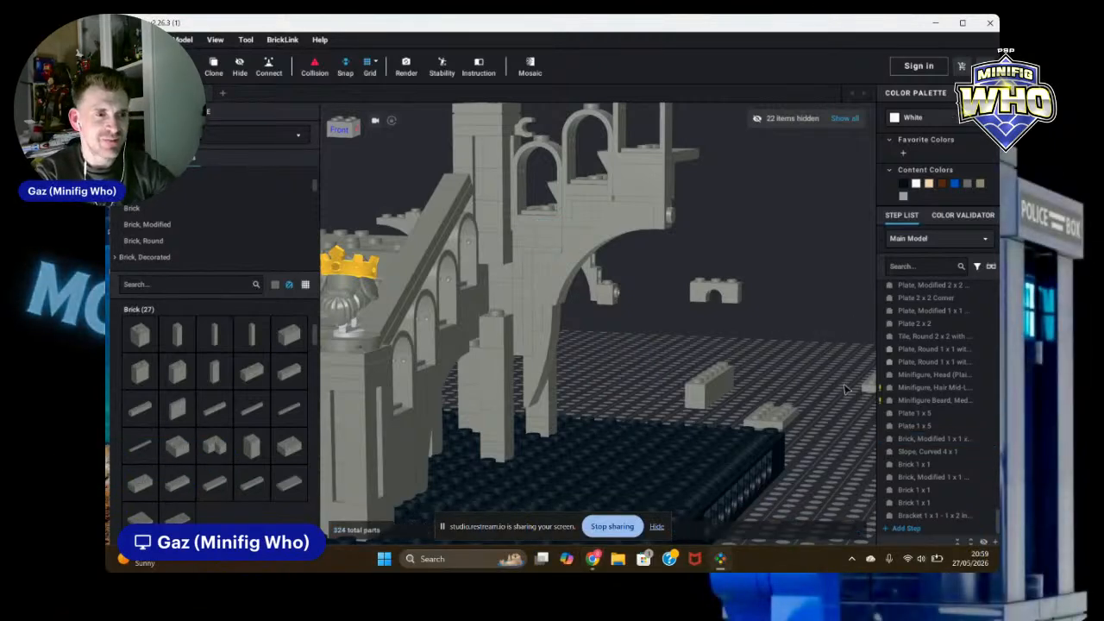
pyautogui.moveTo(844, 388); pyautogui.dragTo(835, 380, button='right')
pyautogui.moveTo(825, 344); pyautogui.dragTo(767, 345, button='right')
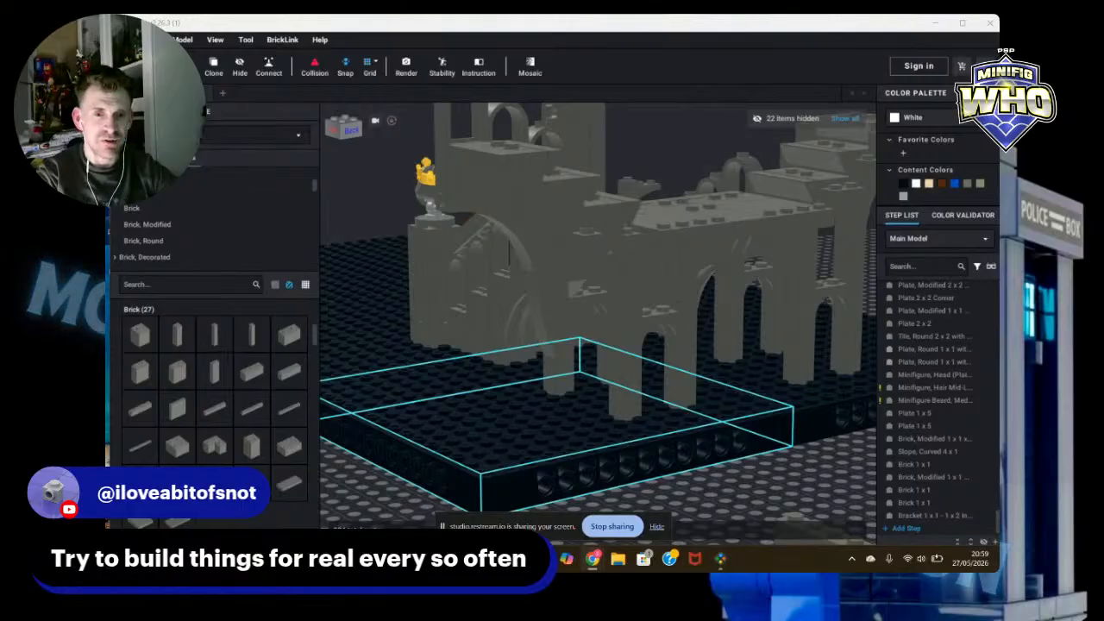
# Step: Add a Dark Bluish Gray 1 x 1 plate onto the top of the ruin wall
pyautogui.moveTo(316, 337); pyautogui.dragTo(317, 342)
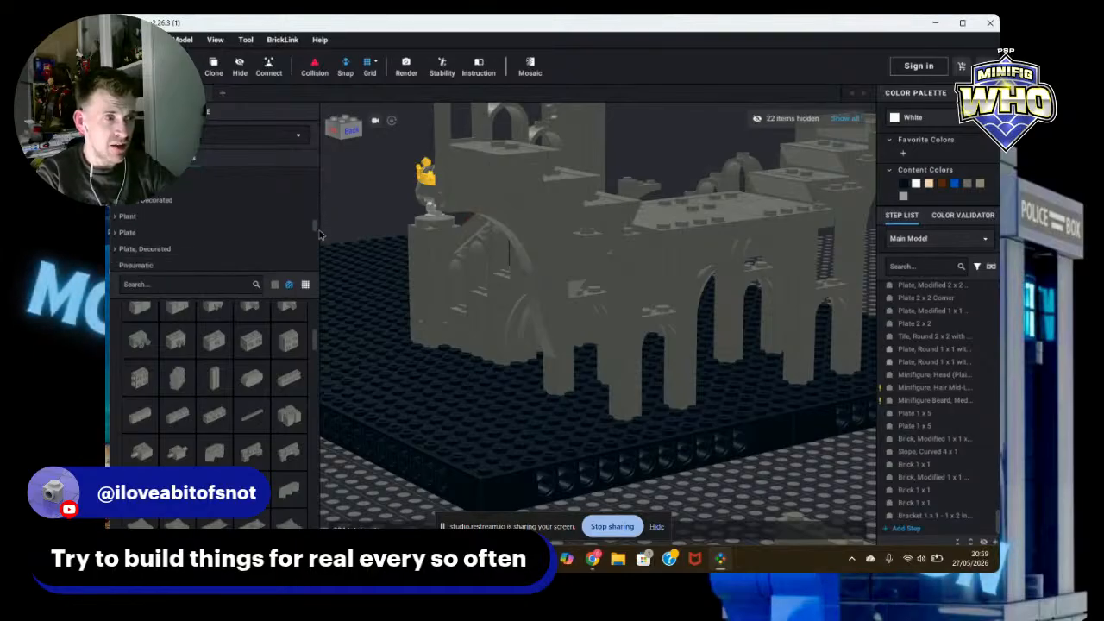
pyautogui.click(172, 218)
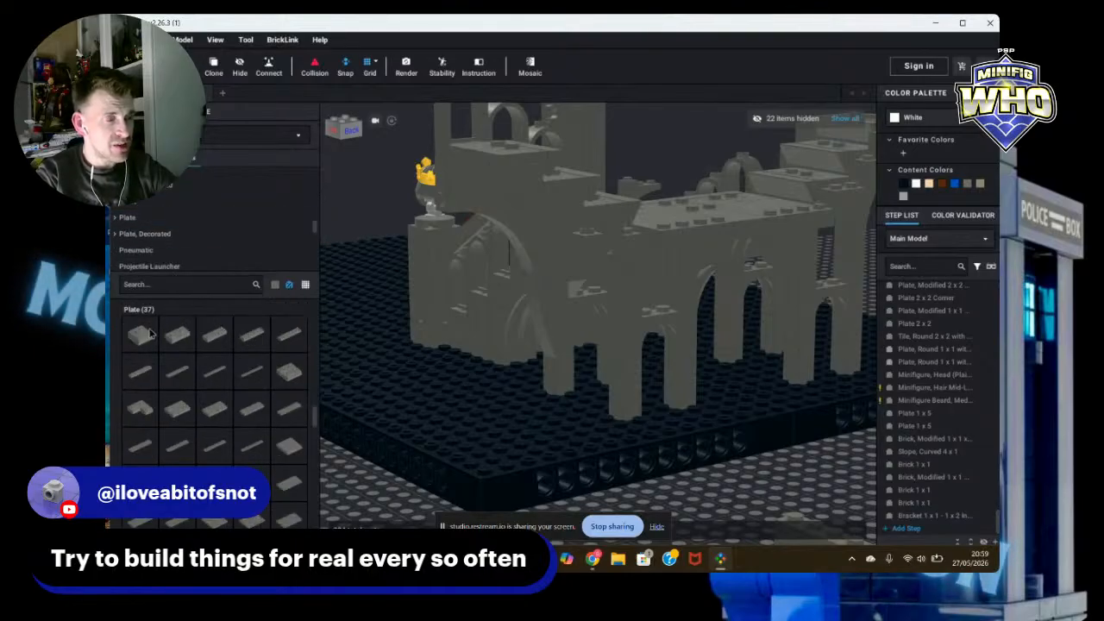
pyautogui.moveTo(150, 333); pyautogui.dragTo(646, 239)
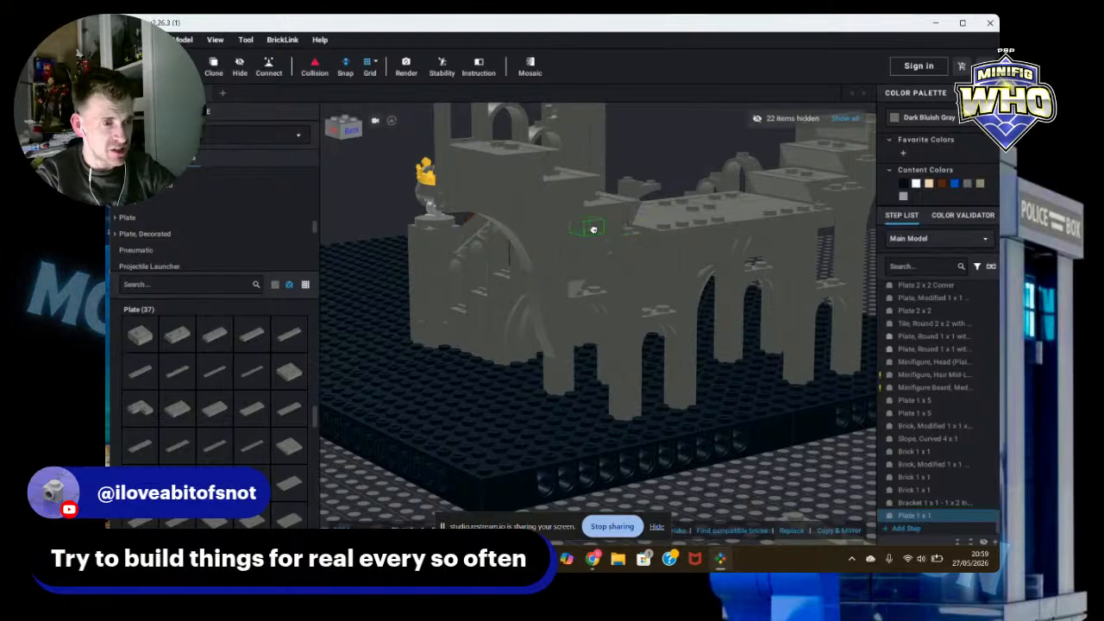
pyautogui.click(593, 229)
pyautogui.press('Escape')
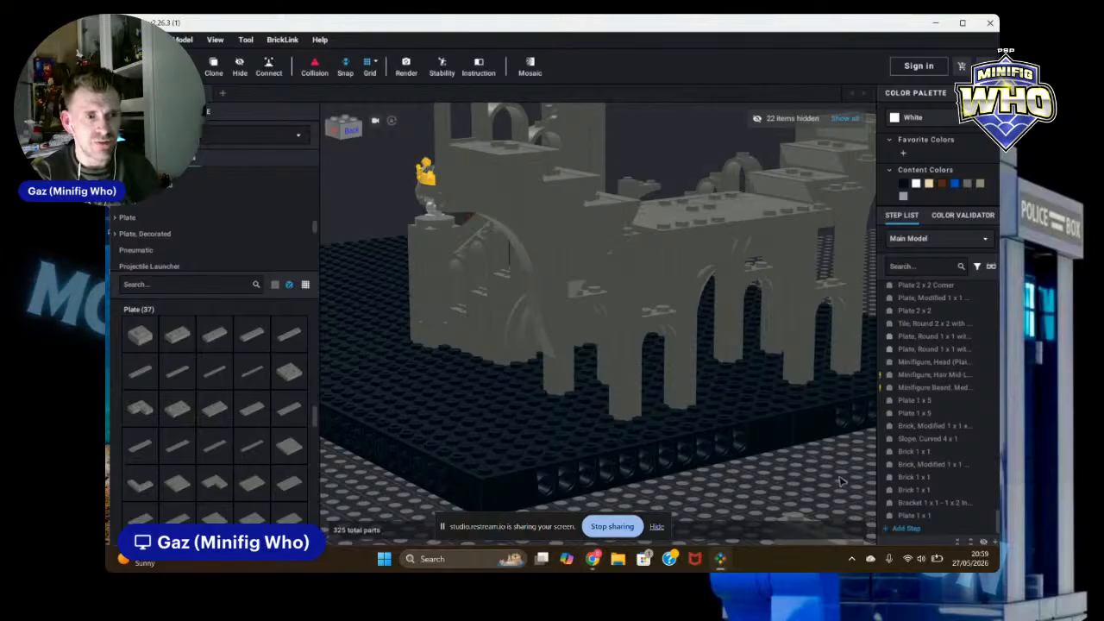
# Step: Delete the copied bracket and the neighbouring part beneath the wall's upper plates
pyautogui.moveTo(842, 481); pyautogui.dragTo(829, 483, button='right')
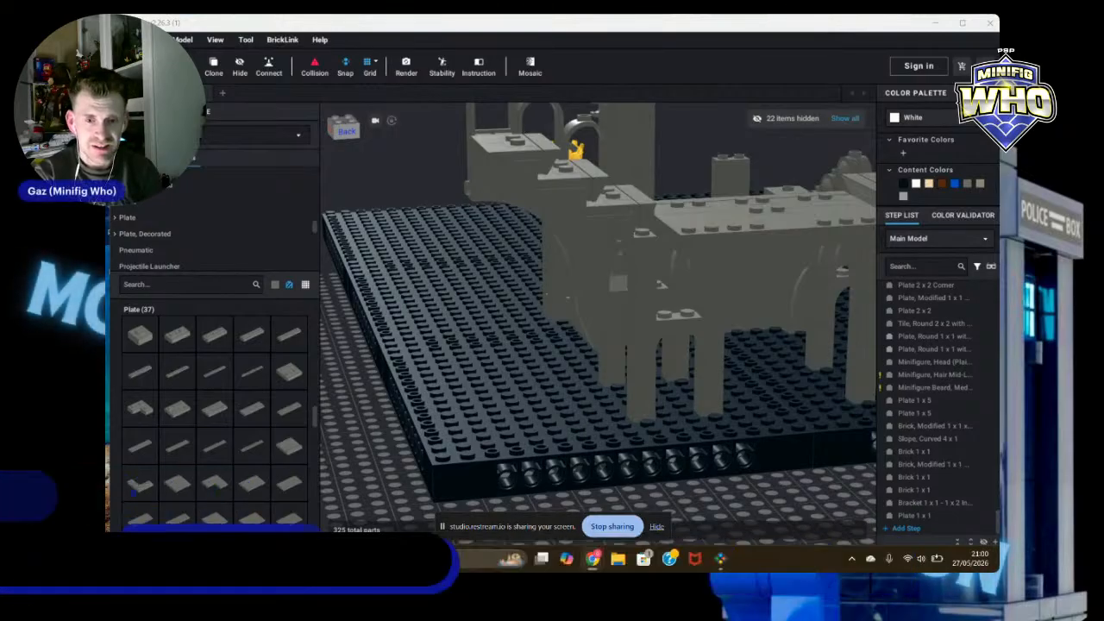
pyautogui.moveTo(786, 480); pyautogui.dragTo(853, 352, button='right')
pyautogui.scroll(4, 772, 434)
pyautogui.click(583, 259)
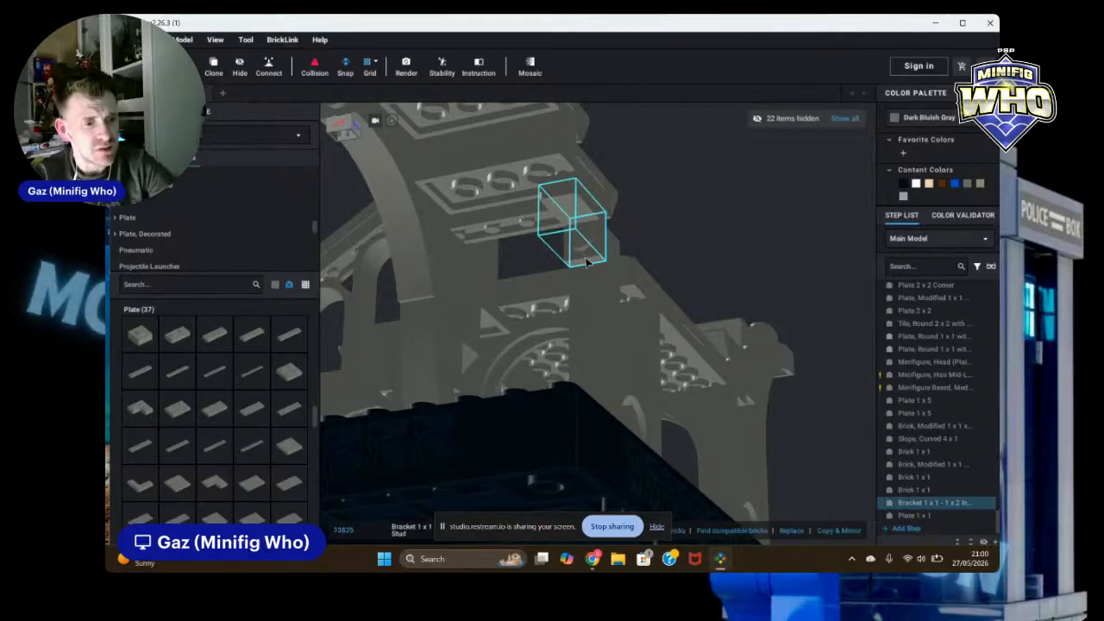
pyautogui.press('Delete')
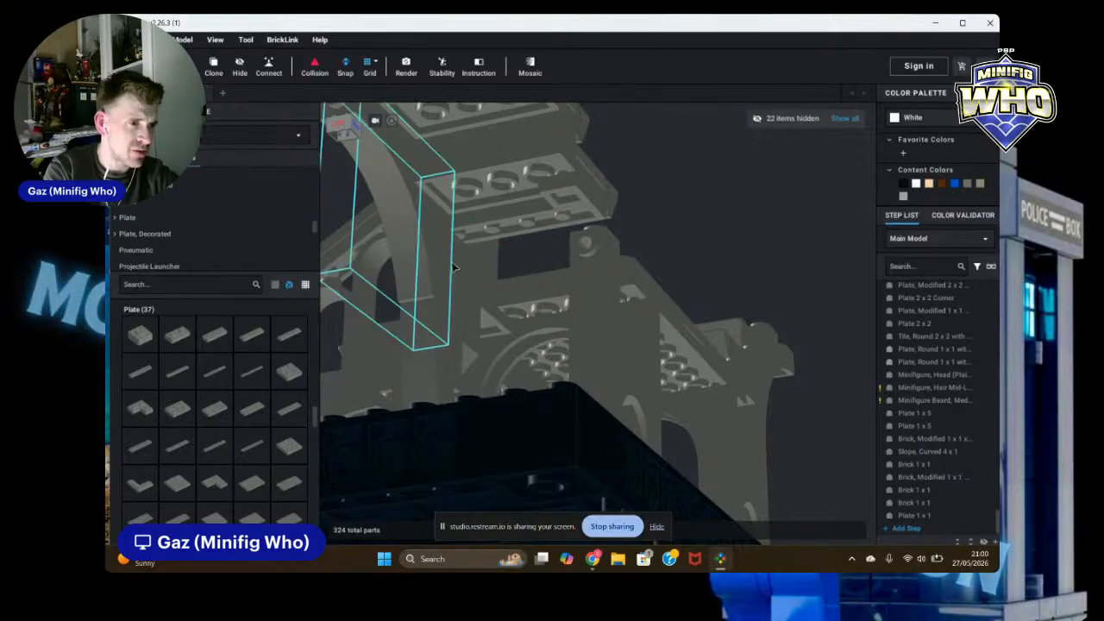
pyautogui.click(533, 287)
pyautogui.press('Delete')
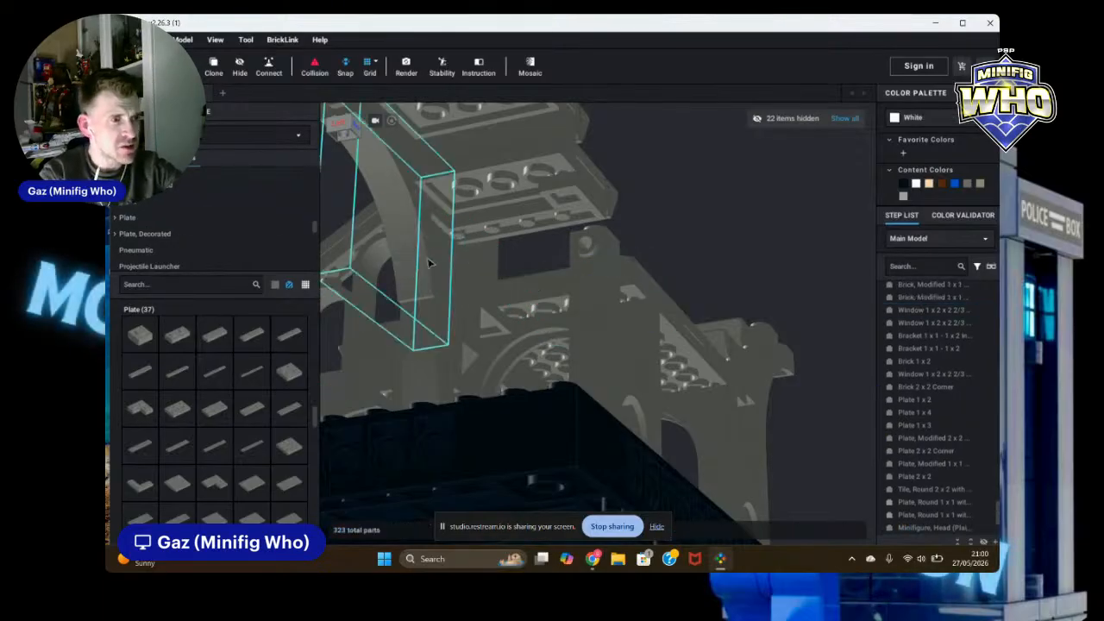
# Step: Place two Dark Bluish Gray 1 x 2 - 2 x 2 inverted brackets side by side on top of the ruin wall
pyautogui.scroll(2, 207, 222)
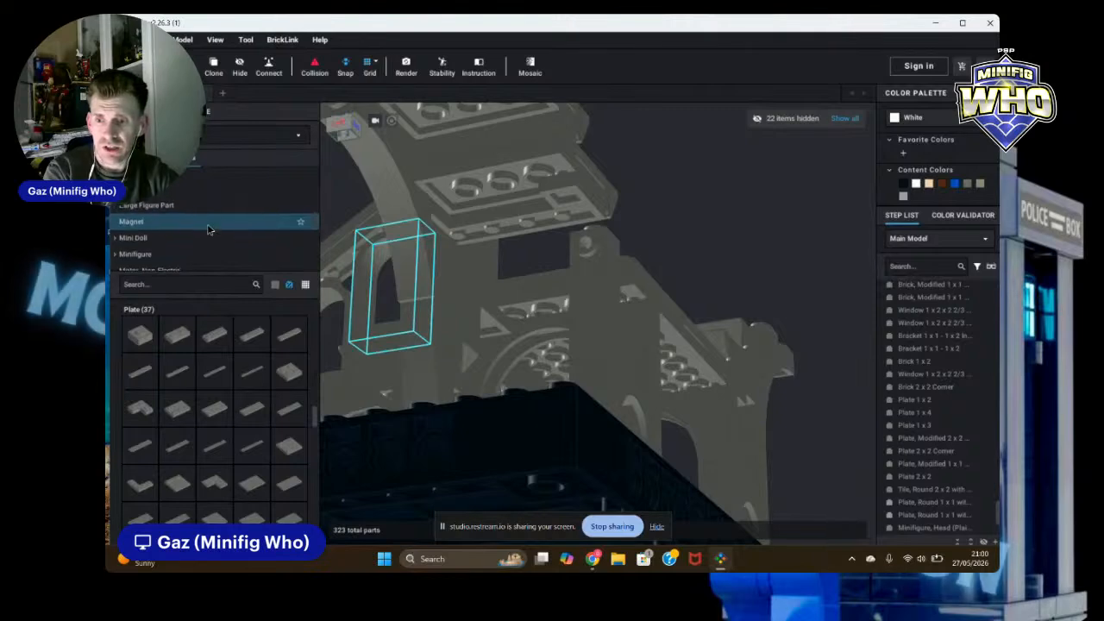
pyautogui.scroll(2, 214, 230)
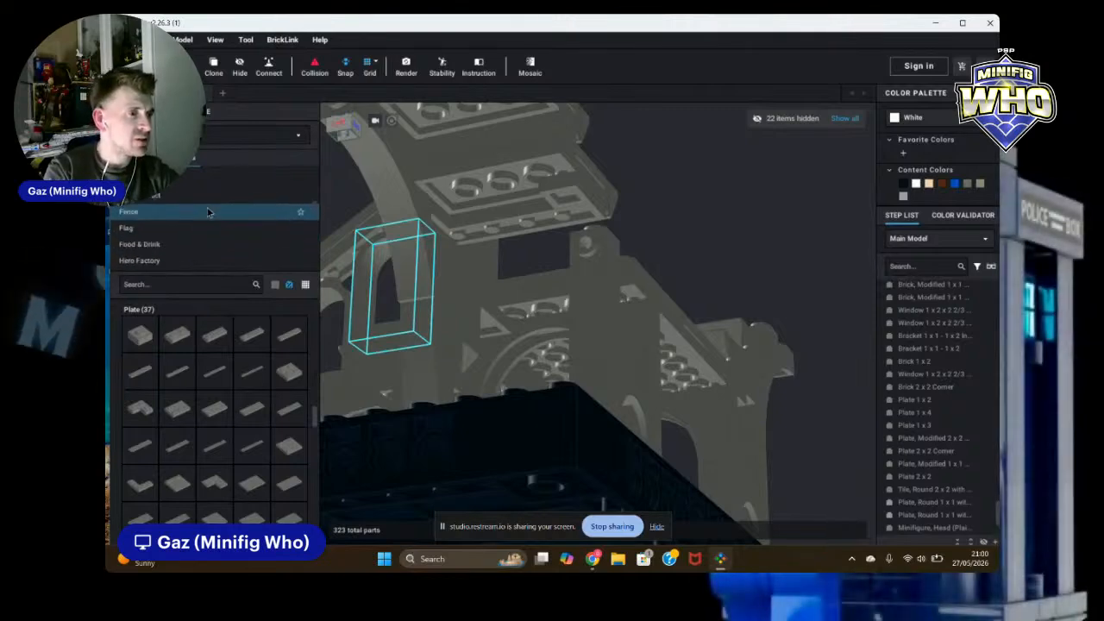
pyautogui.scroll(5, 191, 201)
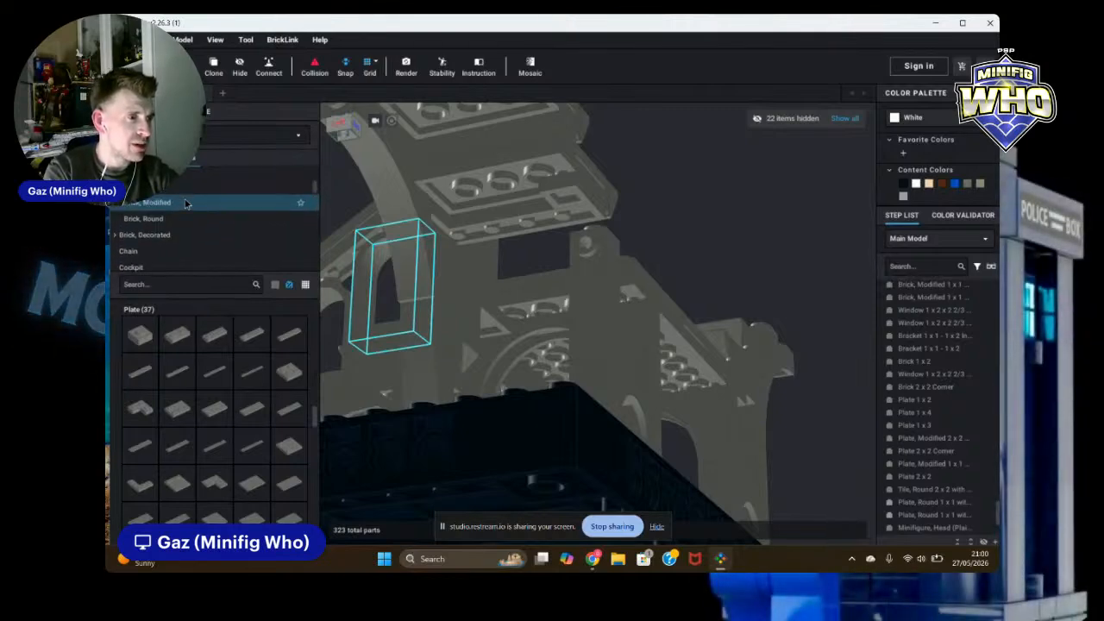
pyautogui.scroll(5, 207, 215)
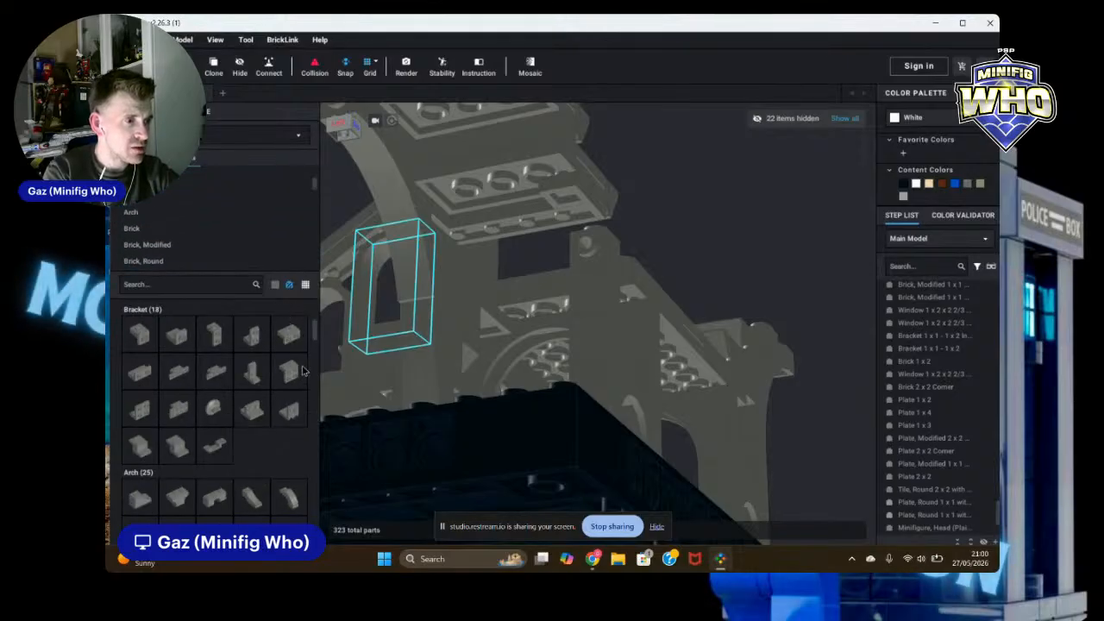
pyautogui.moveTo(140, 416); pyautogui.dragTo(498, 256)
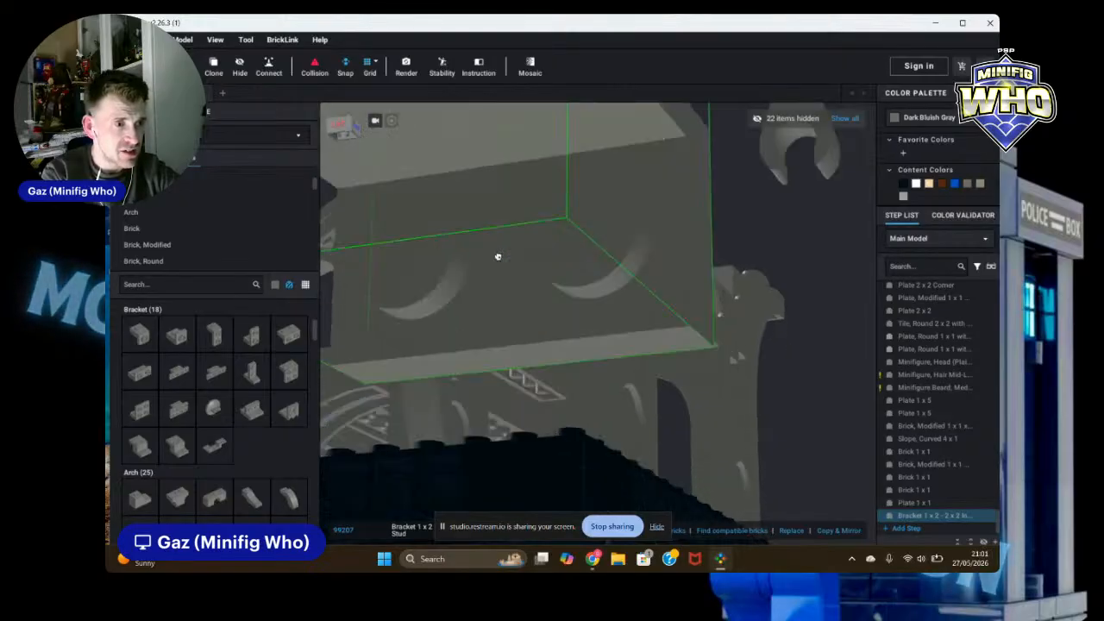
pyautogui.moveTo(497, 256); pyautogui.dragTo(485, 261, button='right')
pyautogui.moveTo(485, 261); pyautogui.dragTo(503, 237)
pyautogui.click(504, 237)
pyautogui.moveTo(571, 228)
pyautogui.mouseDown()
pyautogui.moveTo(603, 215)
pyautogui.moveTo(586, 217)
pyautogui.mouseUp()
pyautogui.moveTo(586, 217)
pyautogui.mouseDown(button='right')
pyautogui.moveTo(619, 210)
pyautogui.moveTo(583, 211)
pyautogui.mouseUp(button='right')
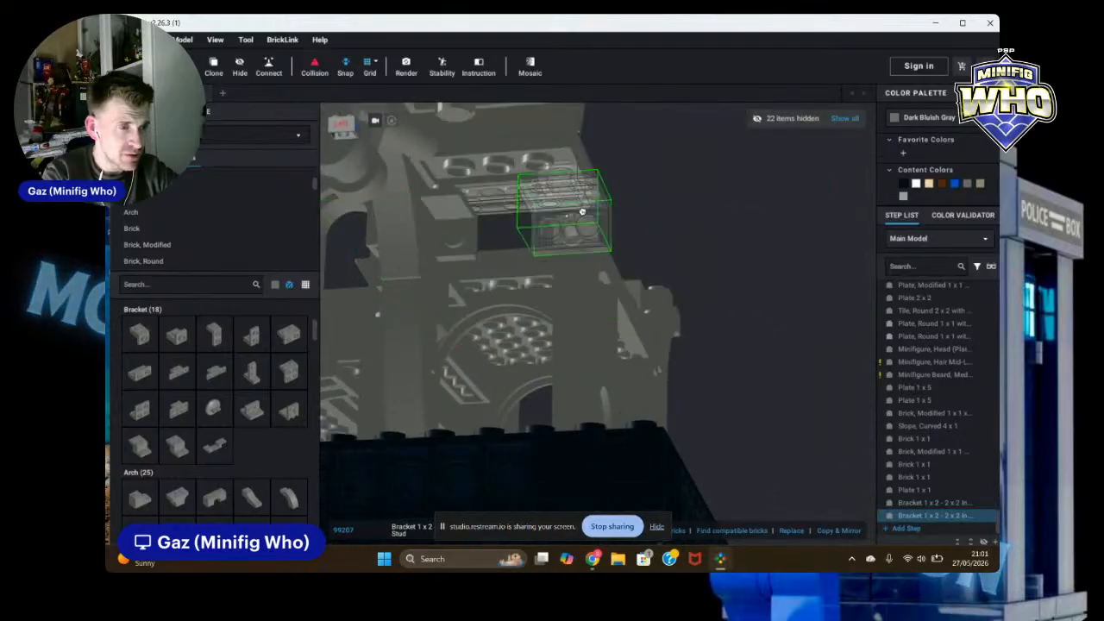
pyautogui.moveTo(582, 211); pyautogui.dragTo(569, 233)
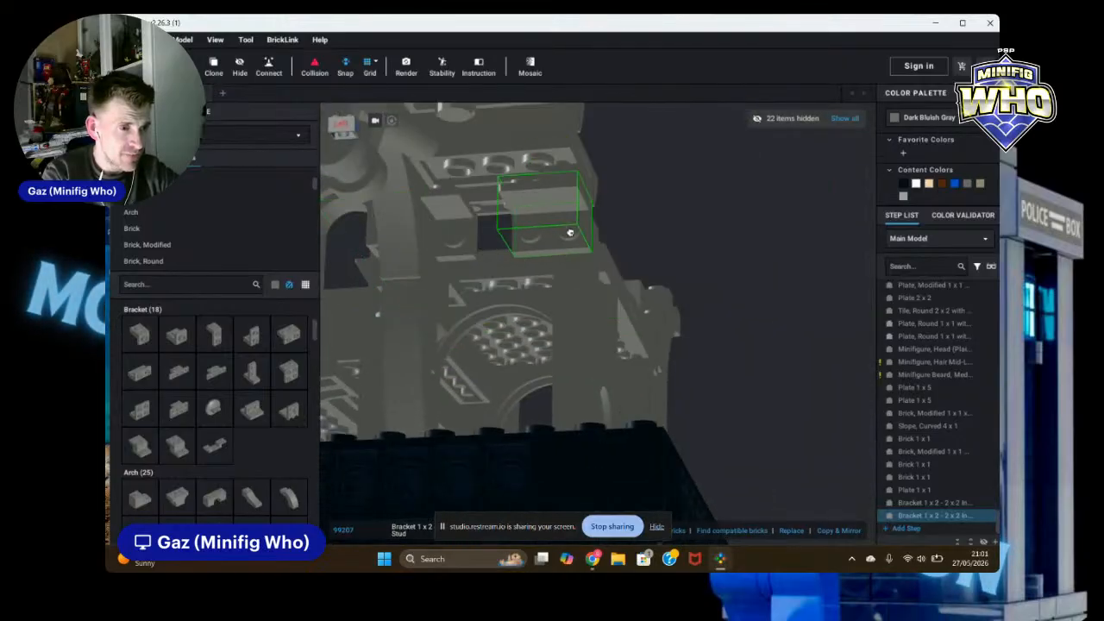
pyautogui.click(570, 234)
pyautogui.press('Escape')
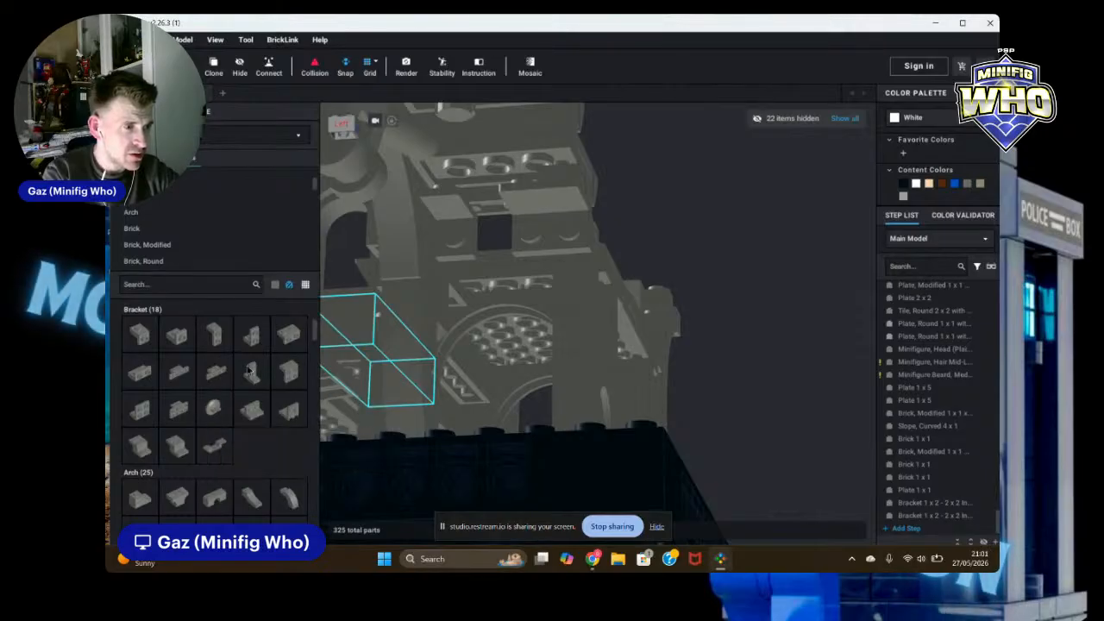
# Step: Add a rotated 1 x 1 - 1 x 2 inverted bracket on the wall top and delete the 1 x 1 plate beside it
pyautogui.click(255, 336)
pyautogui.press('Left')
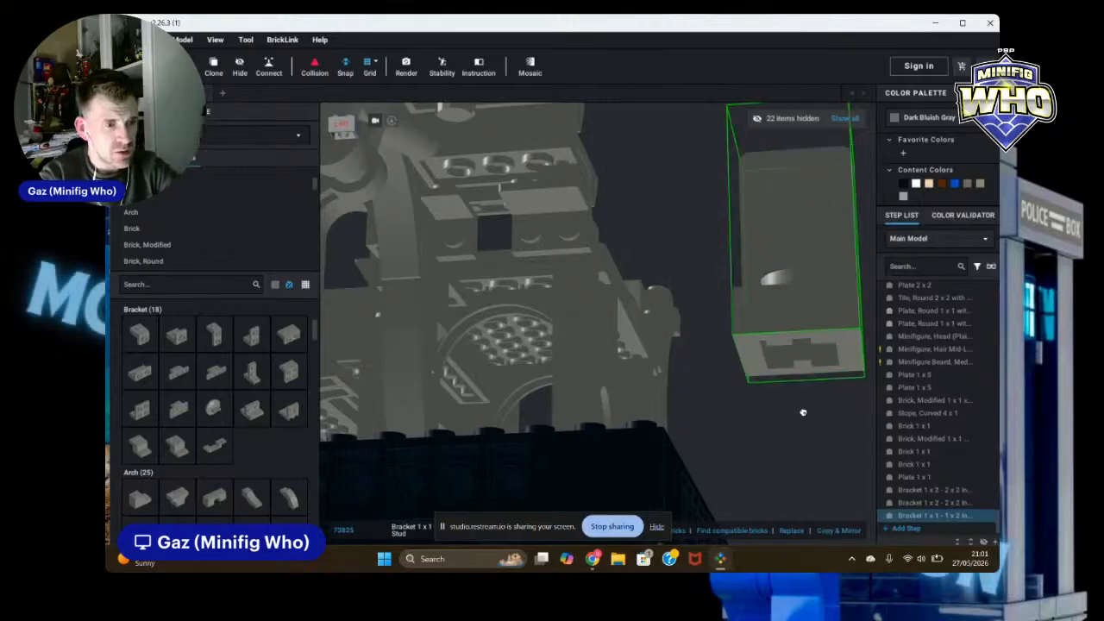
pyautogui.press('Down')
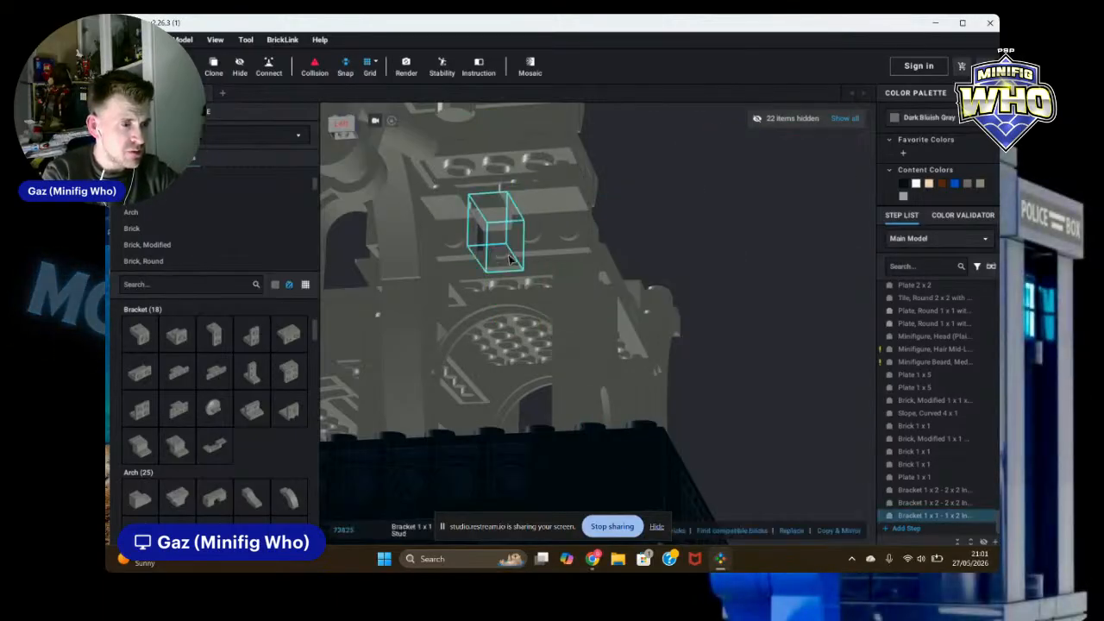
pyautogui.press('Escape')
pyautogui.moveTo(493, 216); pyautogui.dragTo(488, 208)
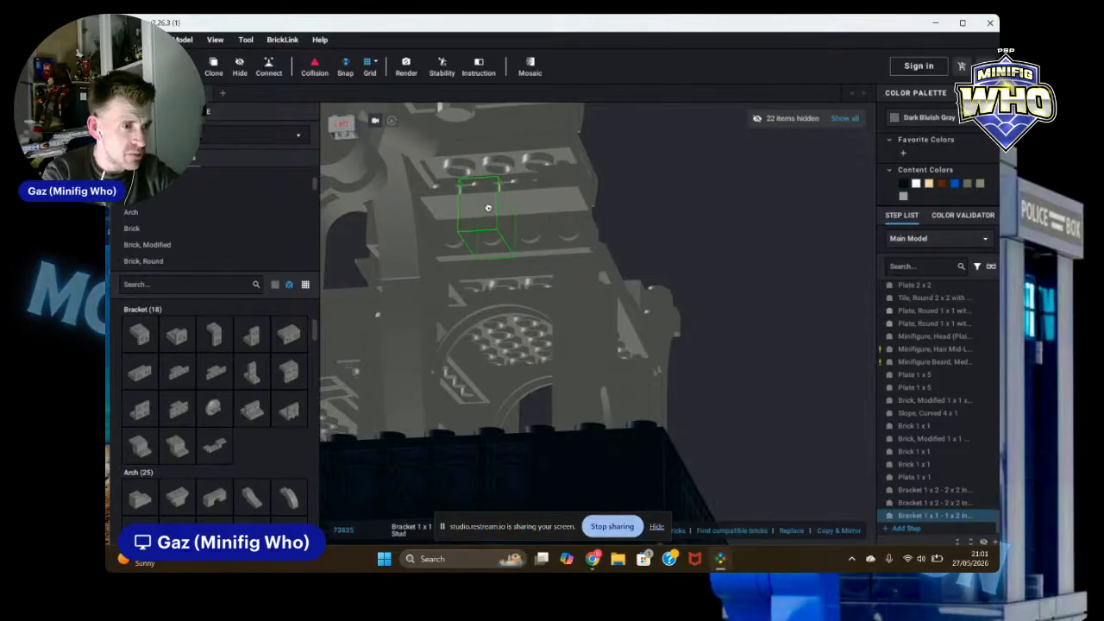
pyautogui.click(781, 241)
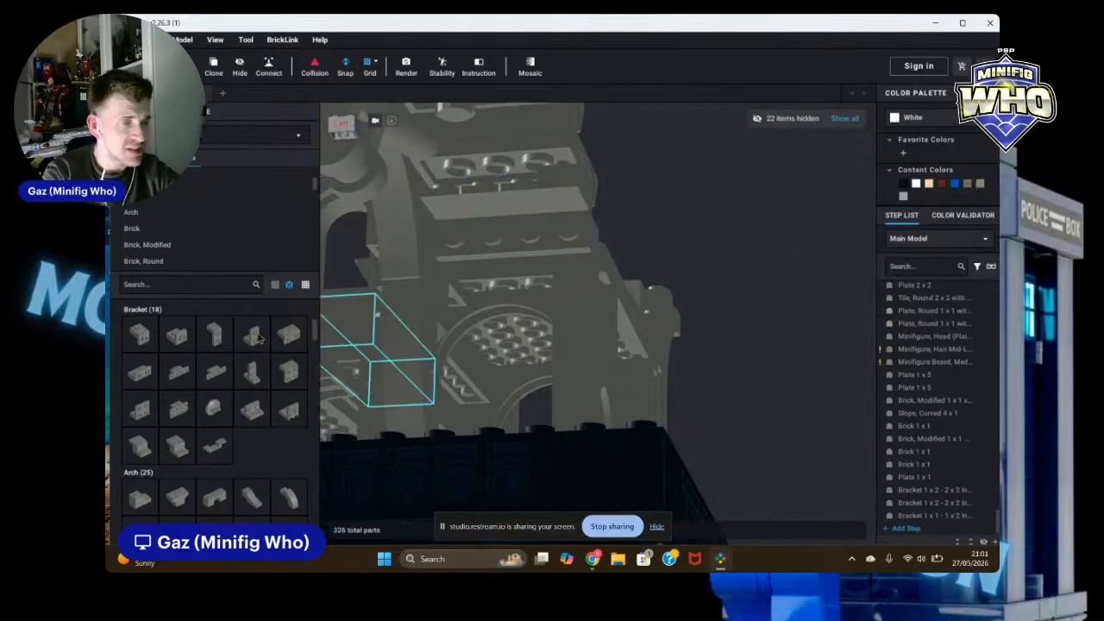
pyautogui.click(566, 181)
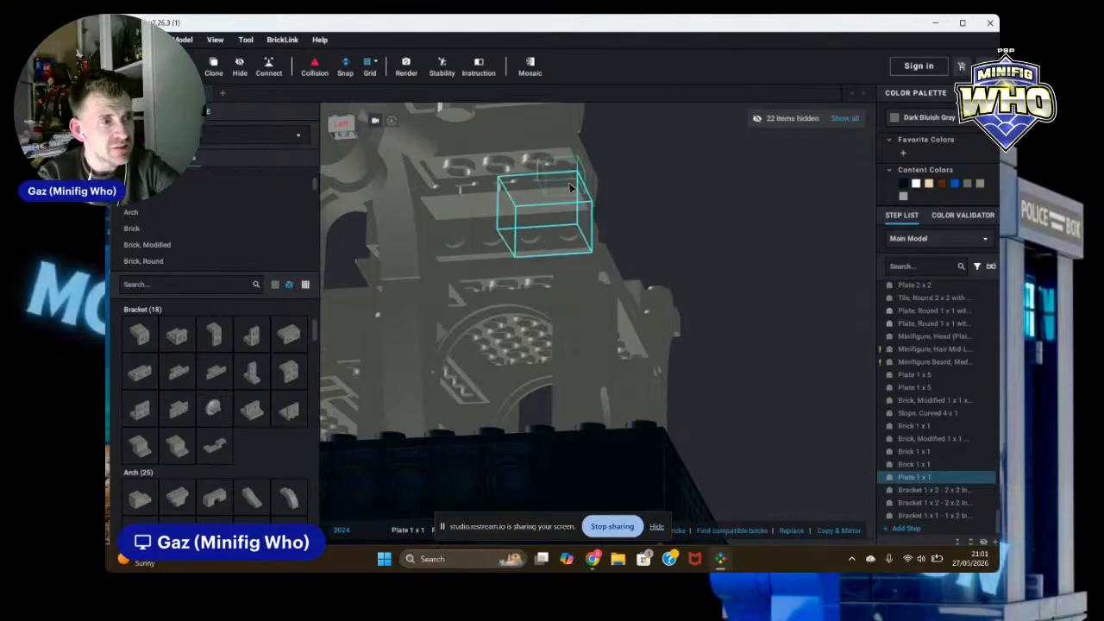
pyautogui.press('Delete')
# Step: Clone the 1 x 4 plate and place the copy along the upper edge of the arched wall
pyautogui.moveTo(696, 207); pyautogui.dragTo(679, 227, button='right')
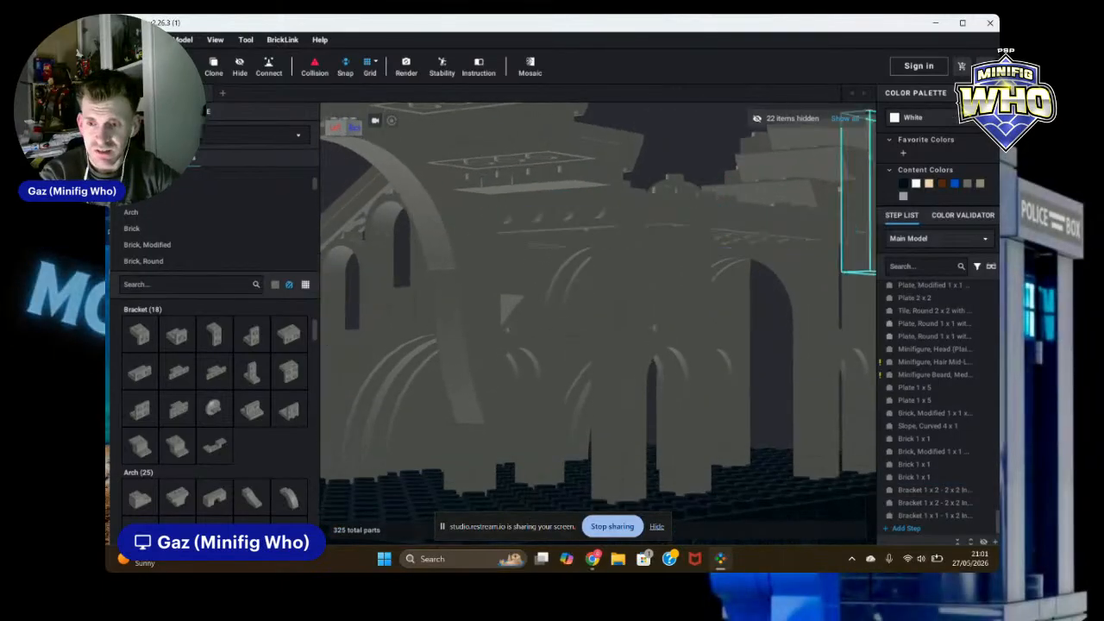
pyautogui.click(496, 291)
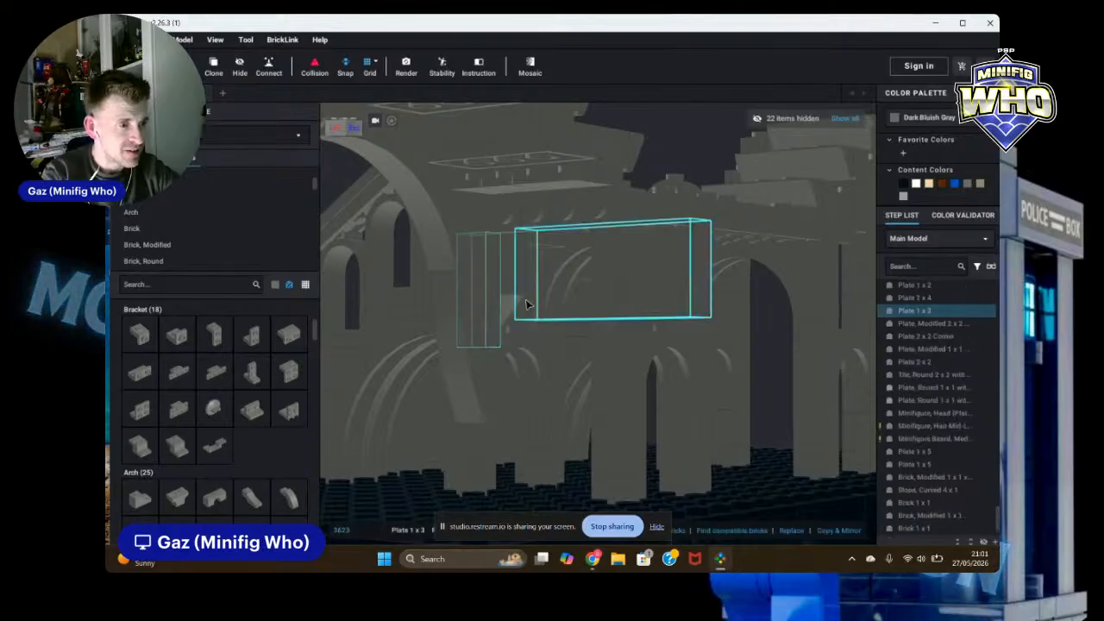
pyautogui.click(483, 261)
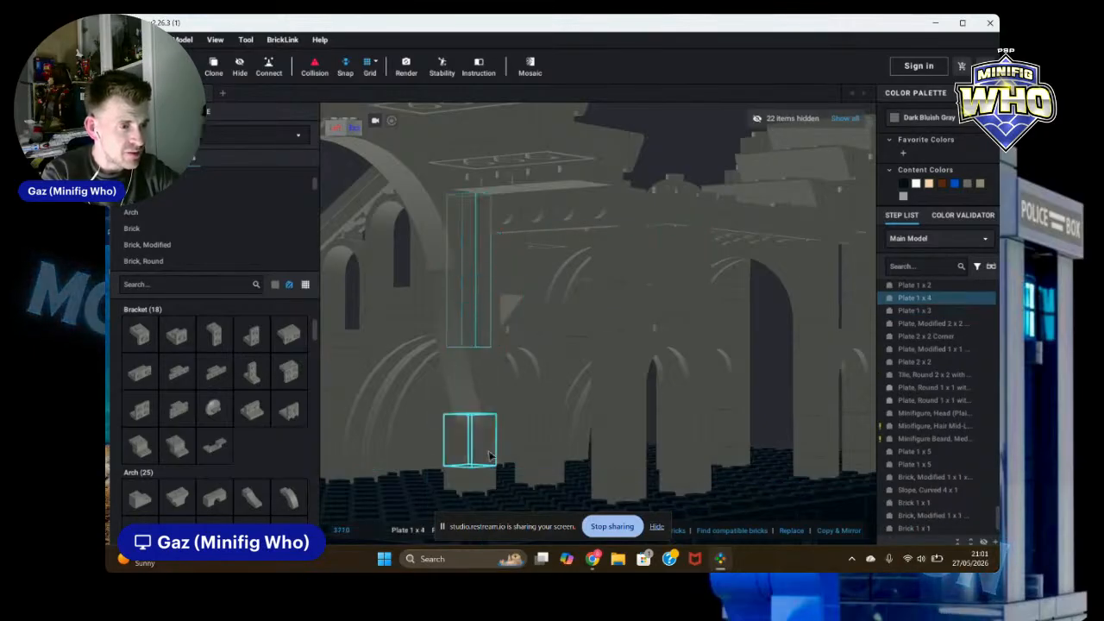
pyautogui.click(656, 526)
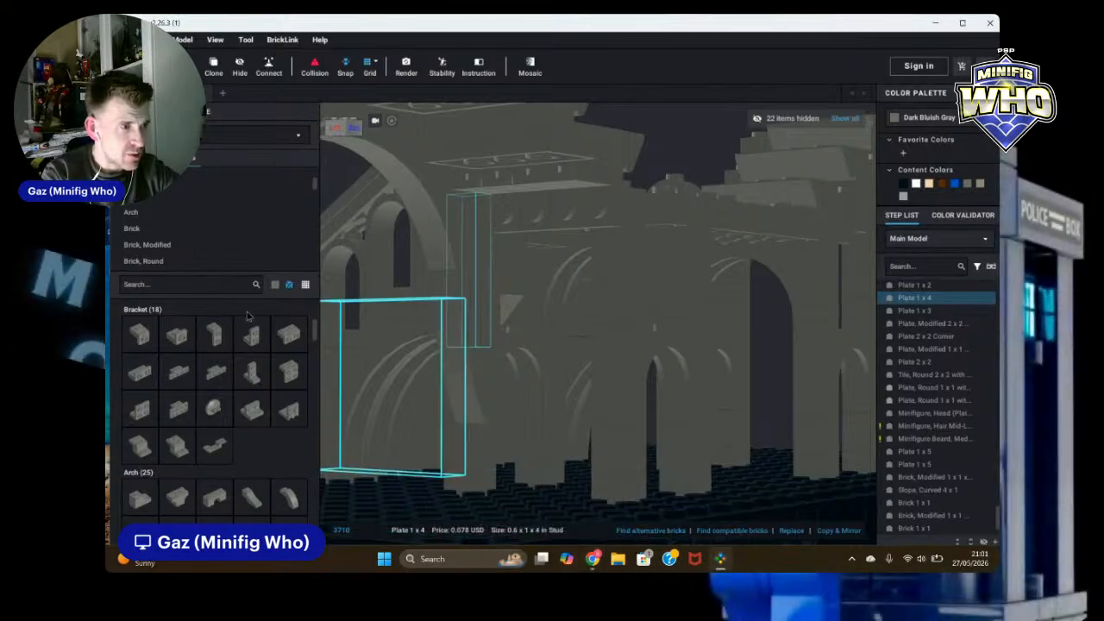
pyautogui.click(223, 72)
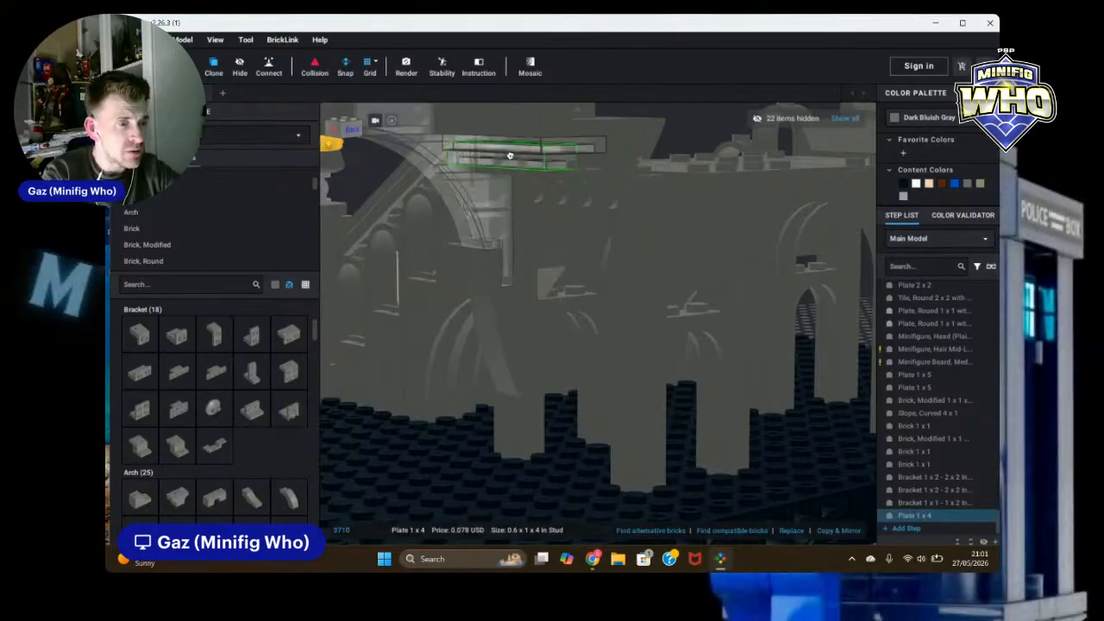
pyautogui.click(534, 152)
pyautogui.press('Escape')
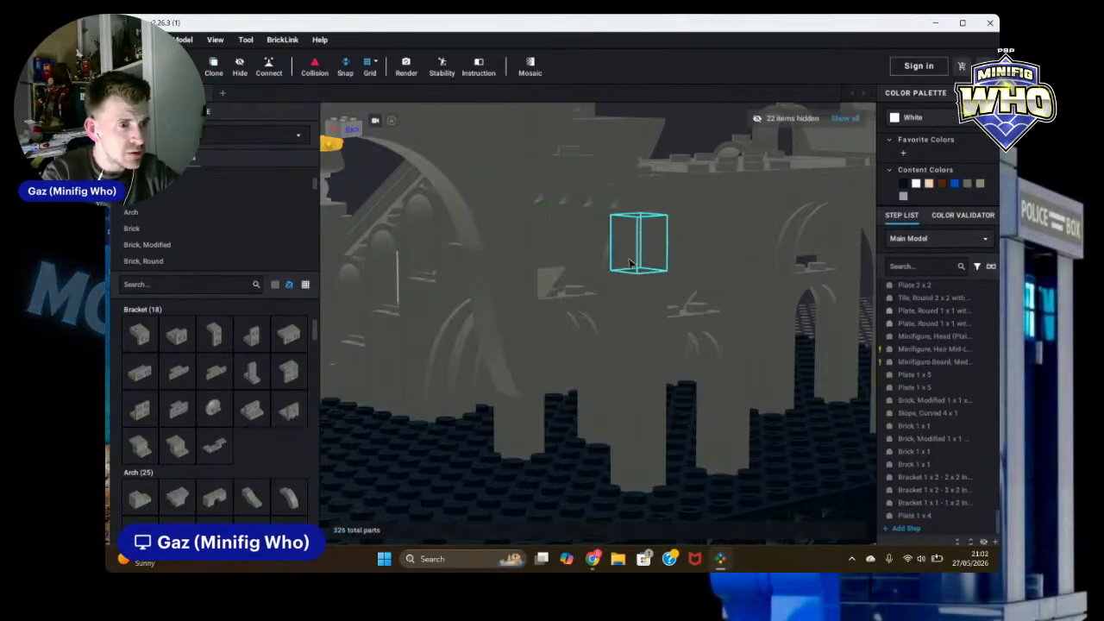
# Step: Orbit and zoom around the ruin to inspect the side and back of the walls and their ledges
pyautogui.moveTo(587, 163); pyautogui.dragTo(595, 162)
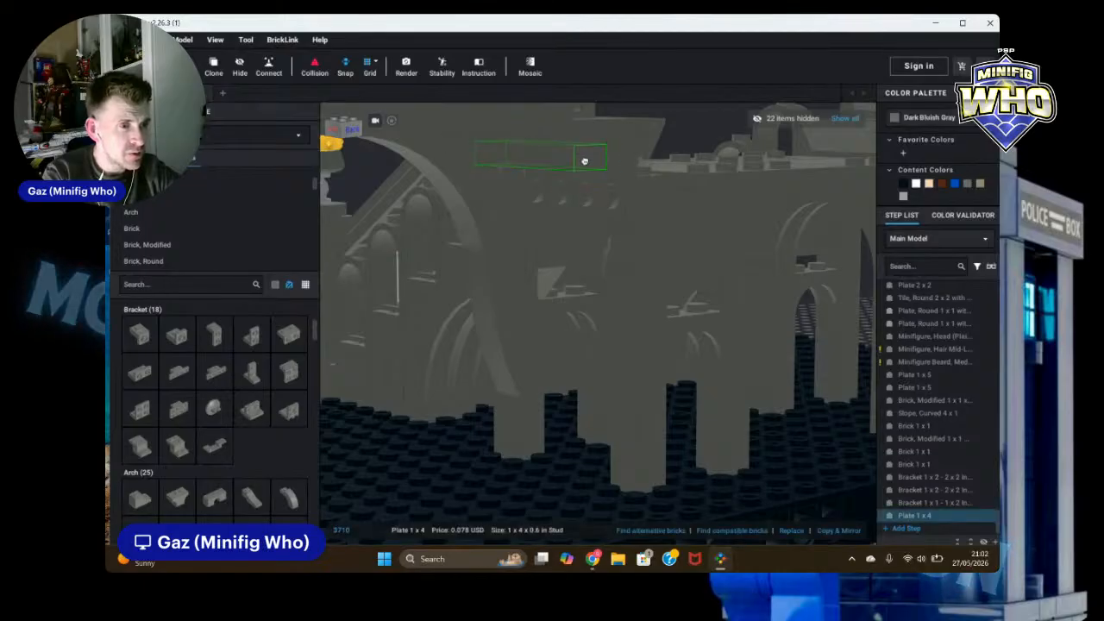
pyautogui.scroll(-3, 809, 498)
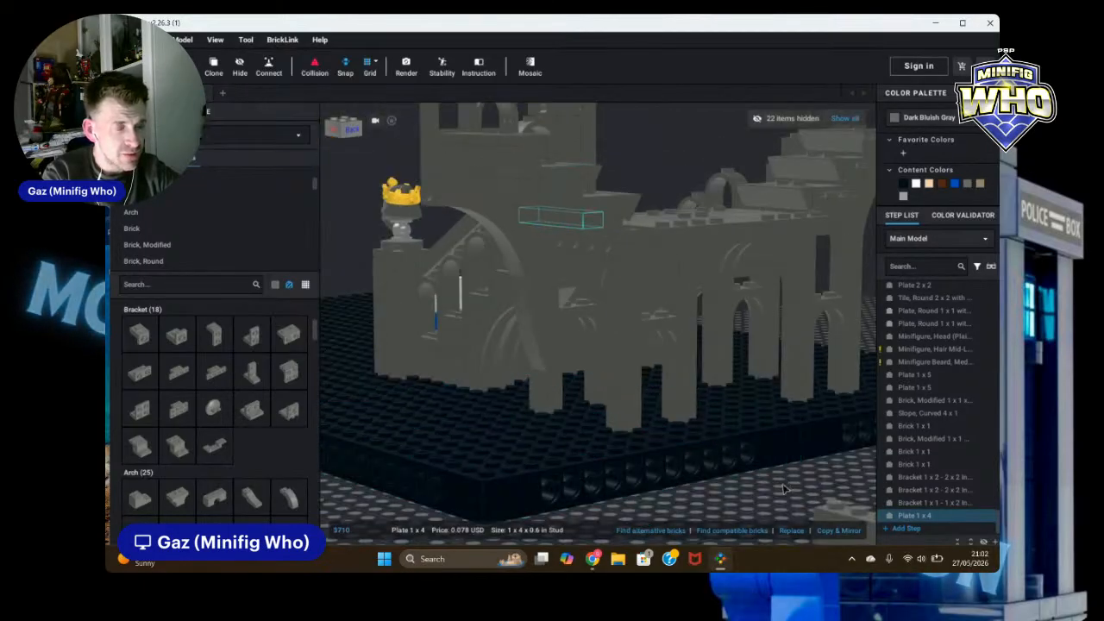
pyautogui.click(784, 489)
pyautogui.scroll(-3, 781, 490)
pyautogui.moveTo(749, 482); pyautogui.dragTo(692, 488, button='right')
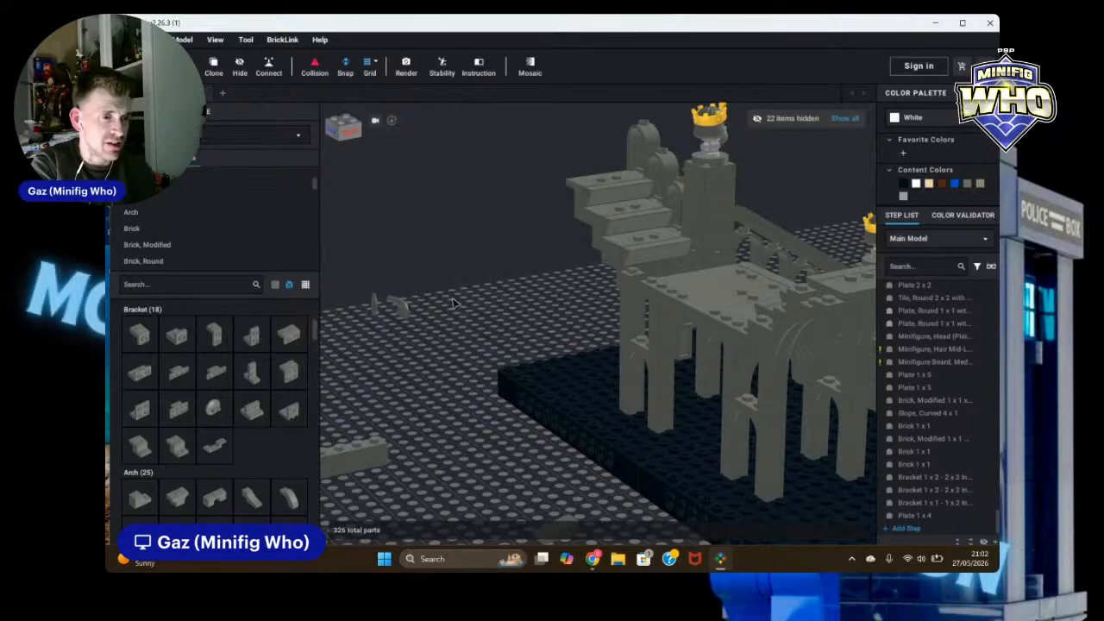
pyautogui.moveTo(453, 304); pyautogui.dragTo(499, 308, button='right')
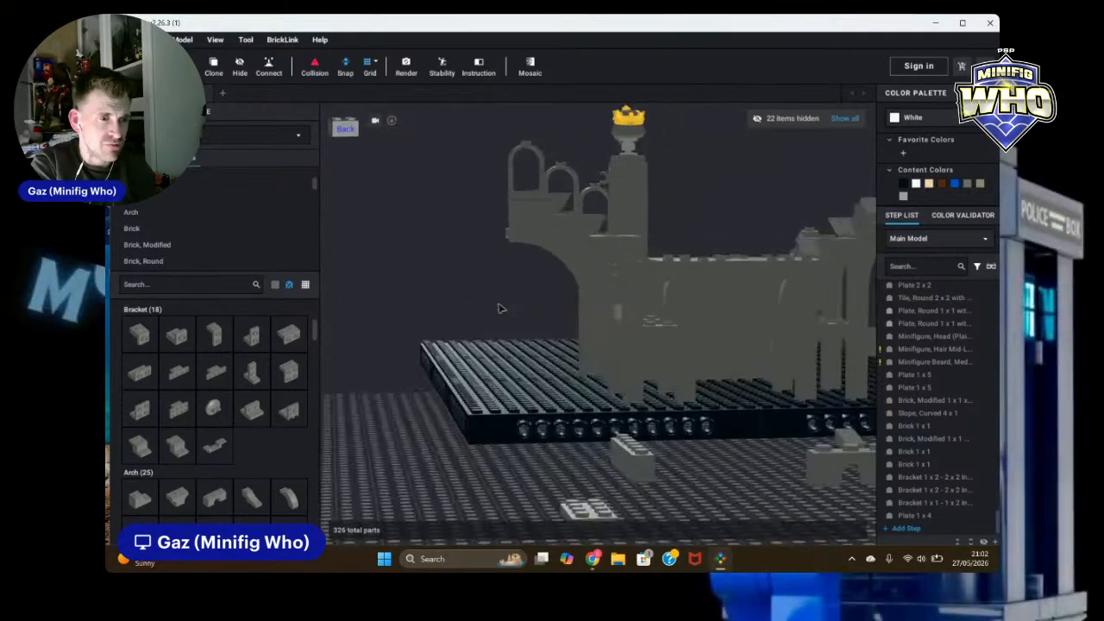
pyautogui.scroll(3, 849, 348)
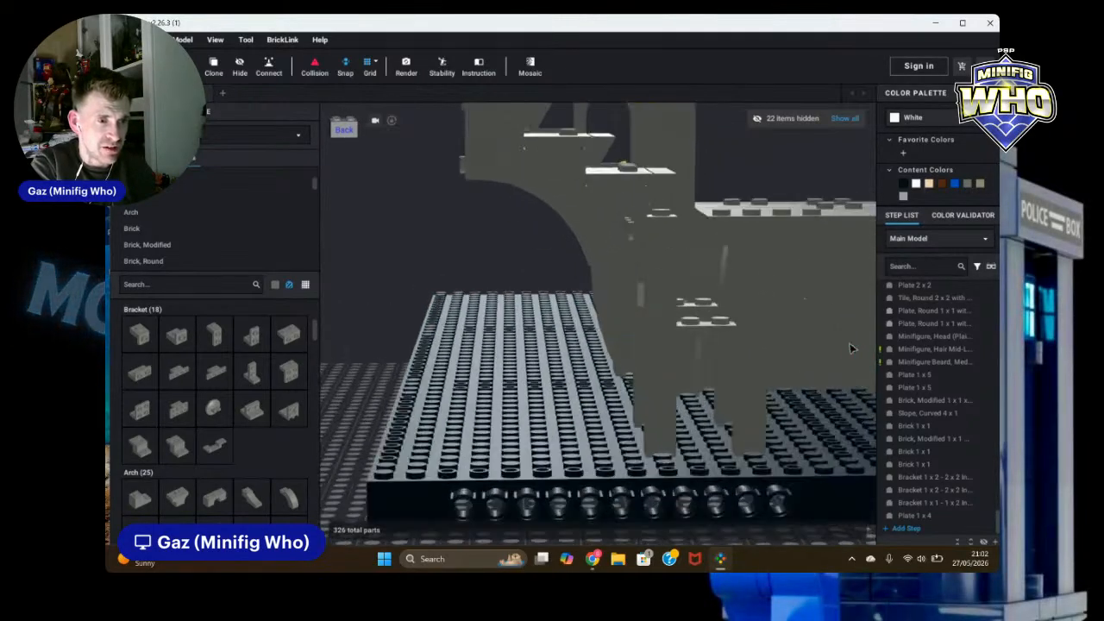
pyautogui.scroll(2, 835, 345)
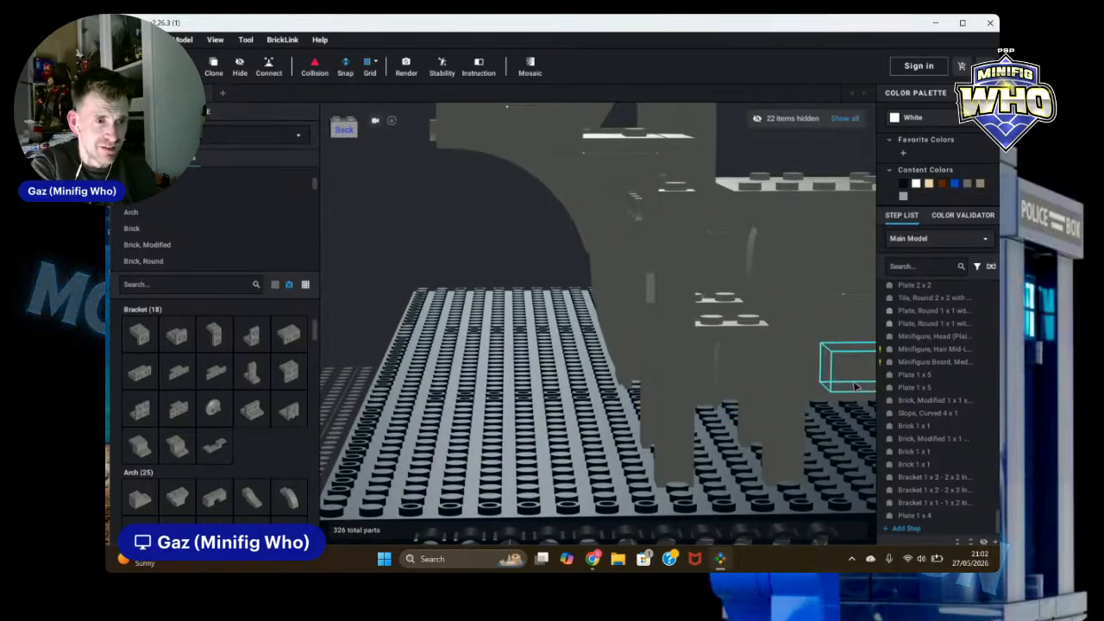
pyautogui.scroll(4, 849, 379)
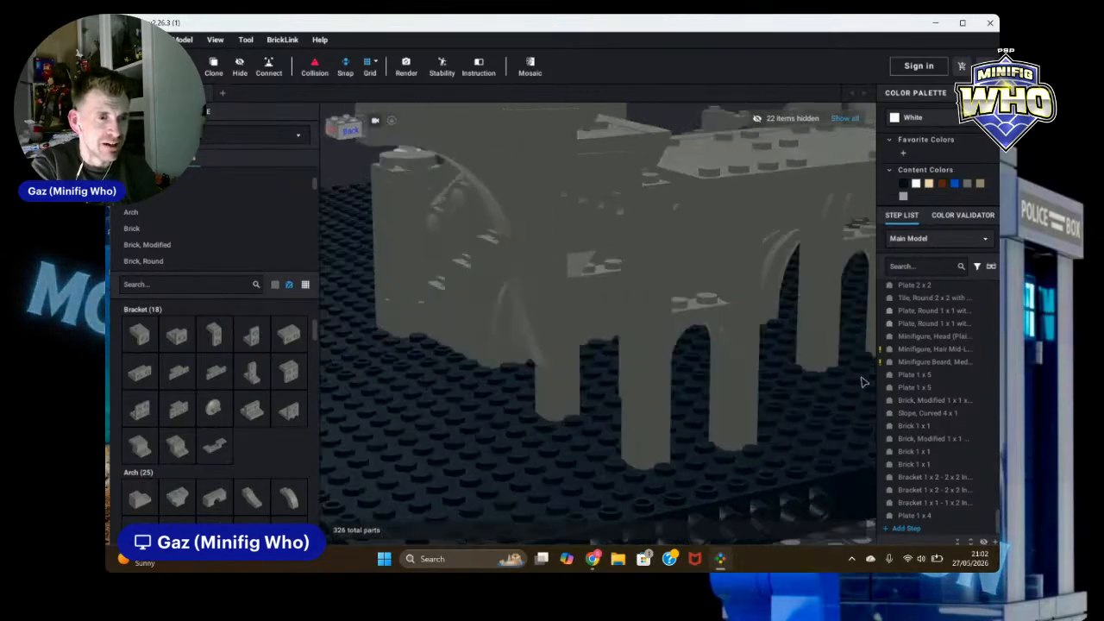
pyautogui.scroll(-4, 845, 364)
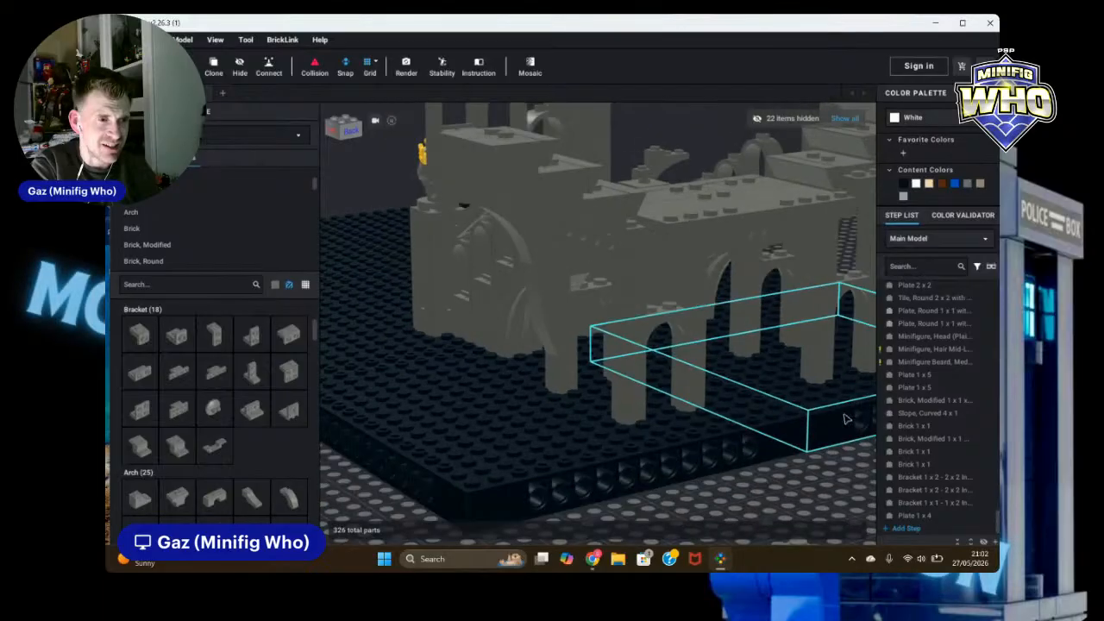
pyautogui.scroll(-5, 816, 491)
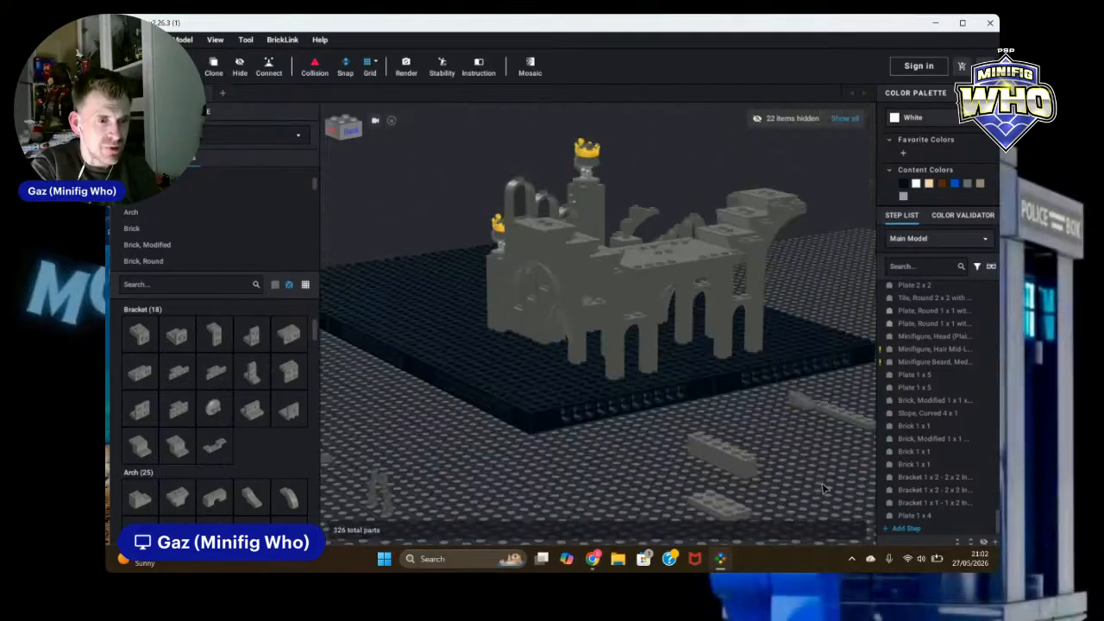
pyautogui.moveTo(823, 500)
pyautogui.mouseDown(button='right')
pyautogui.moveTo(854, 489)
pyautogui.moveTo(822, 488)
pyautogui.mouseUp(button='right')
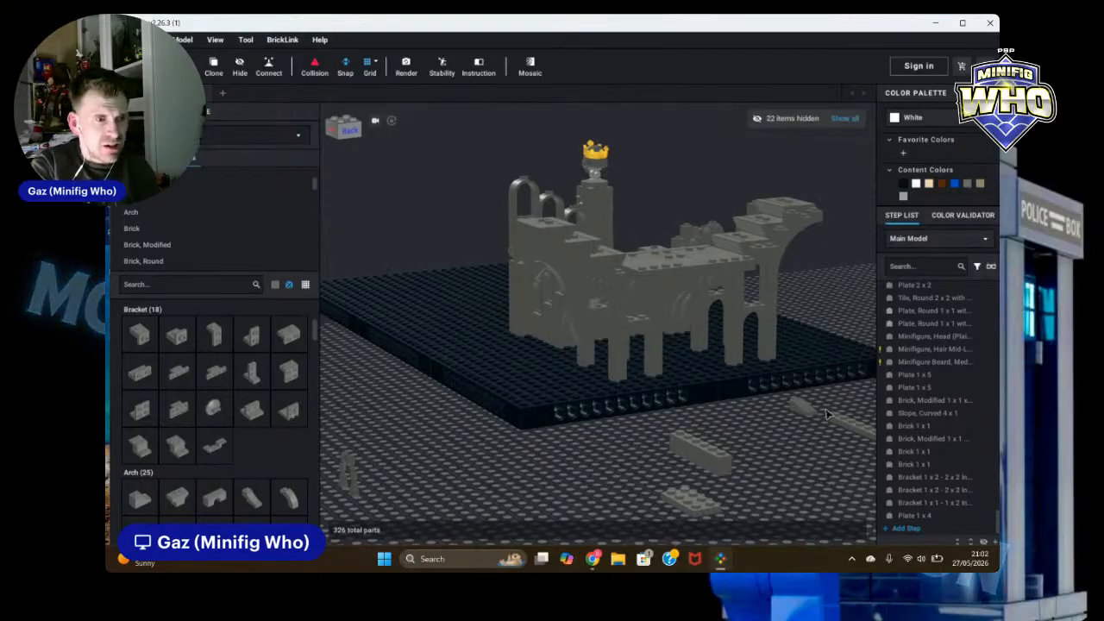
pyautogui.scroll(8, 826, 415)
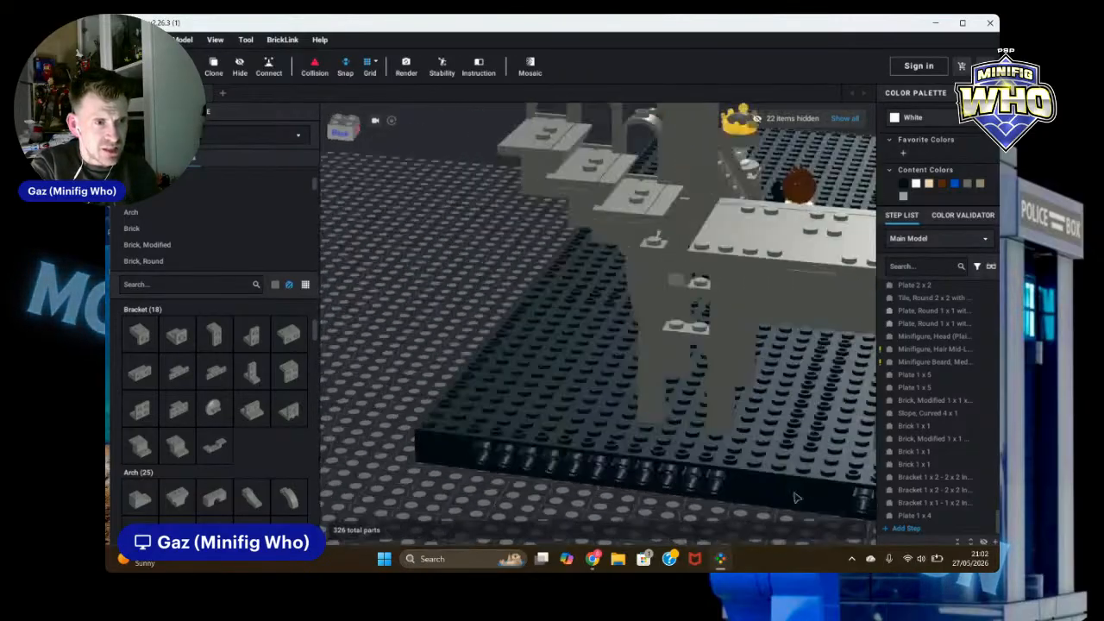
pyautogui.moveTo(795, 498)
pyautogui.mouseDown(button='right')
pyautogui.moveTo(806, 483)
pyautogui.moveTo(803, 493)
pyautogui.mouseUp(button='right')
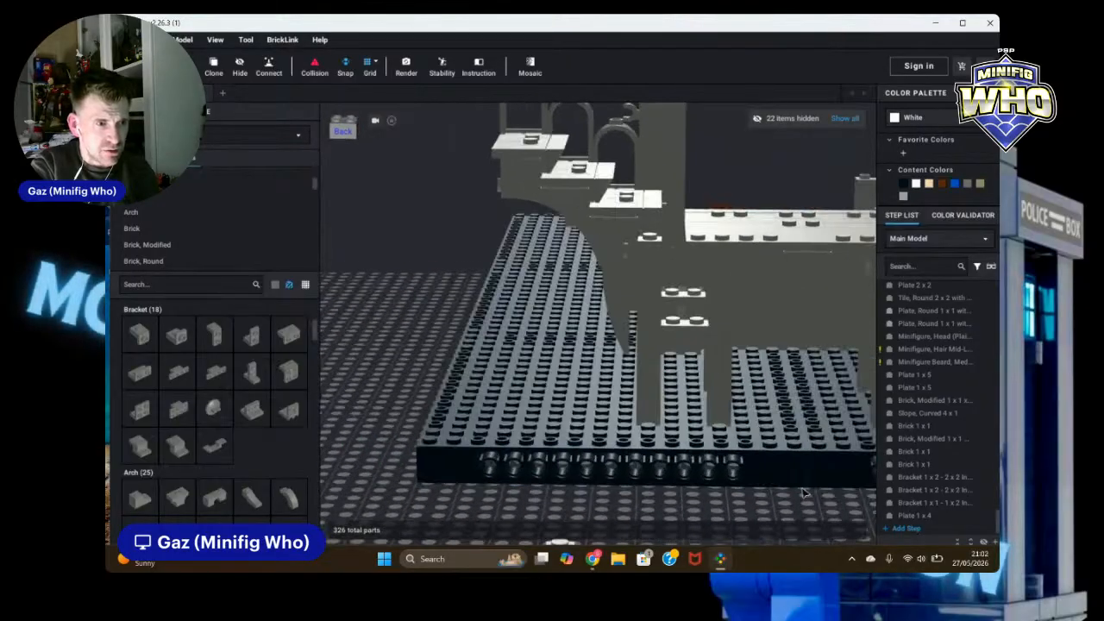
# Step: Delete the long 1 x 2 plate from the side of the ruin wall
pyautogui.click(674, 240)
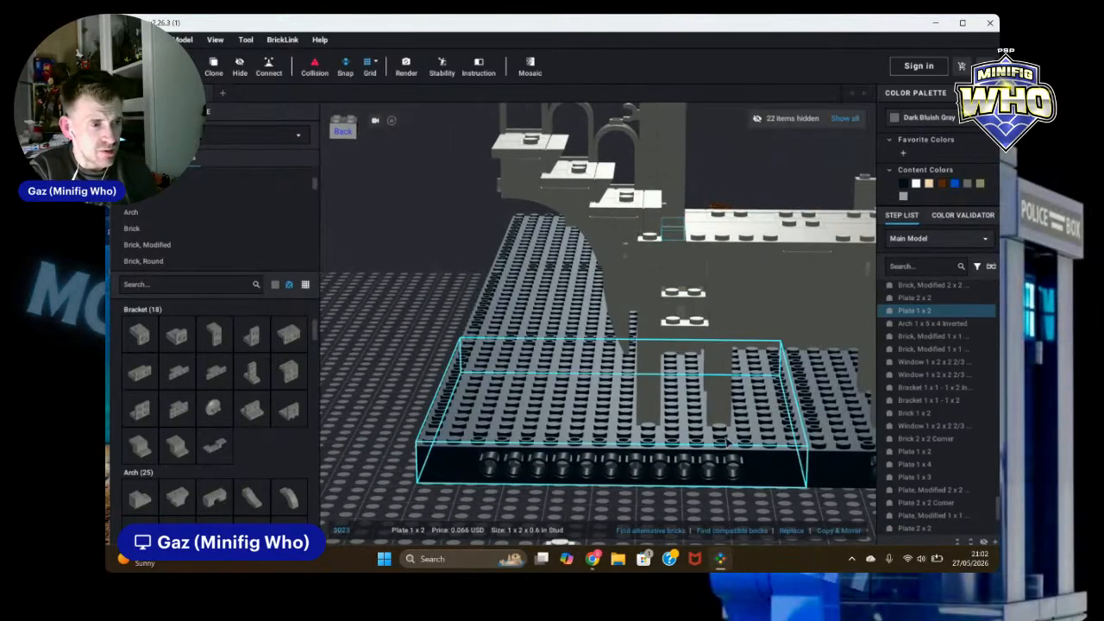
pyautogui.moveTo(390, 363); pyautogui.dragTo(446, 377, button='right')
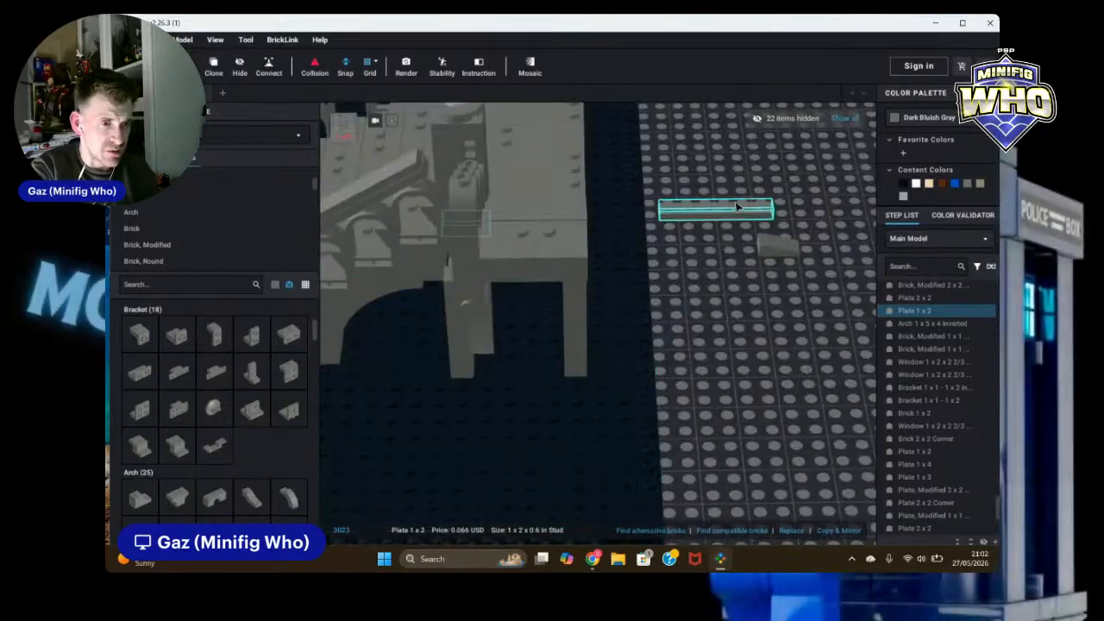
pyautogui.click(733, 418)
pyautogui.moveTo(750, 421); pyautogui.dragTo(798, 404, button='right')
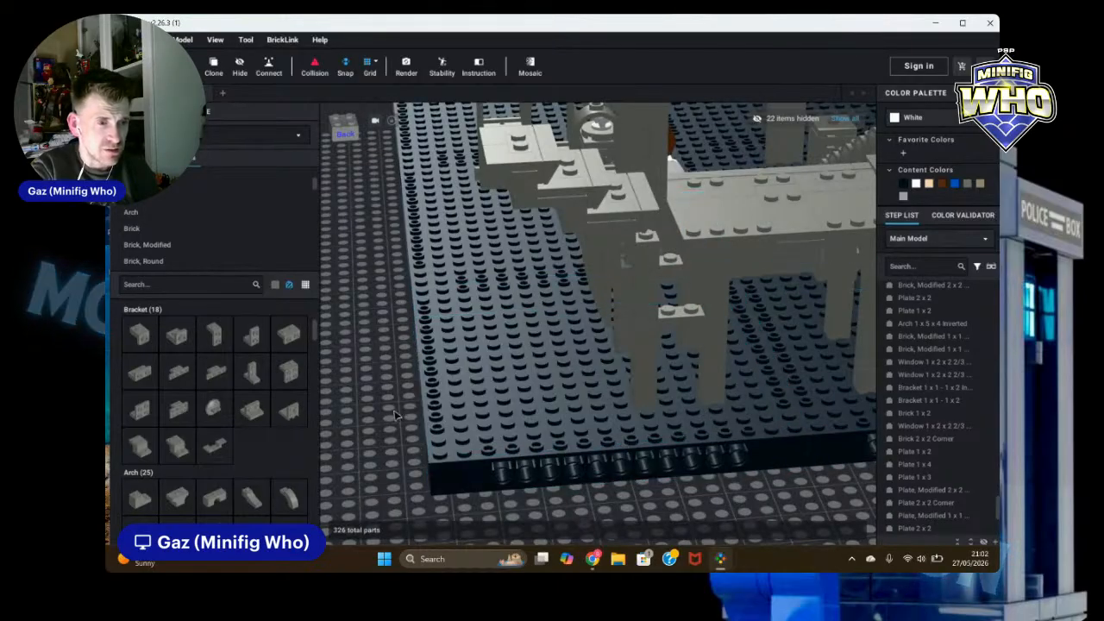
pyautogui.moveTo(396, 412); pyautogui.dragTo(391, 403, button='right')
pyautogui.click(672, 251)
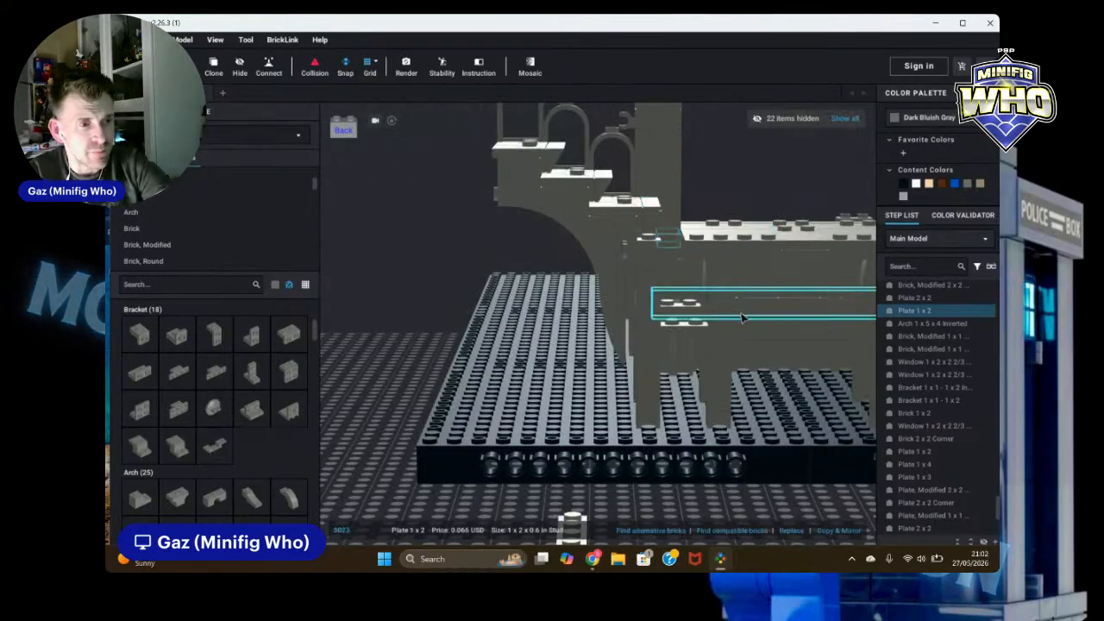
pyautogui.press('Delete')
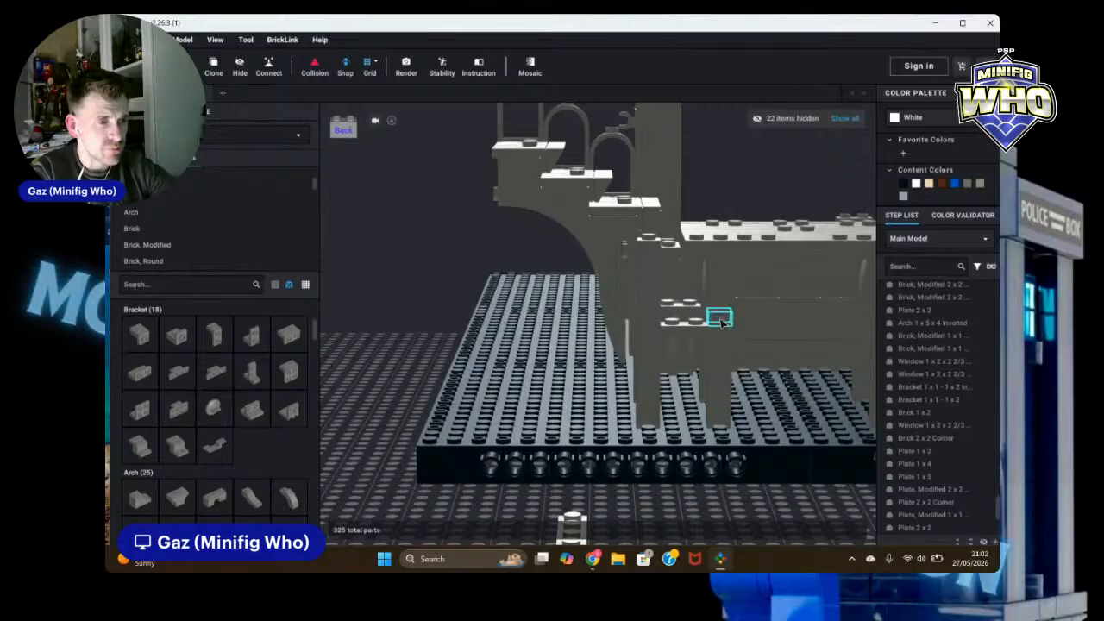
pyautogui.click(722, 319)
pyautogui.click(213, 68)
pyautogui.moveTo(357, 308); pyautogui.dragTo(389, 324, button='right')
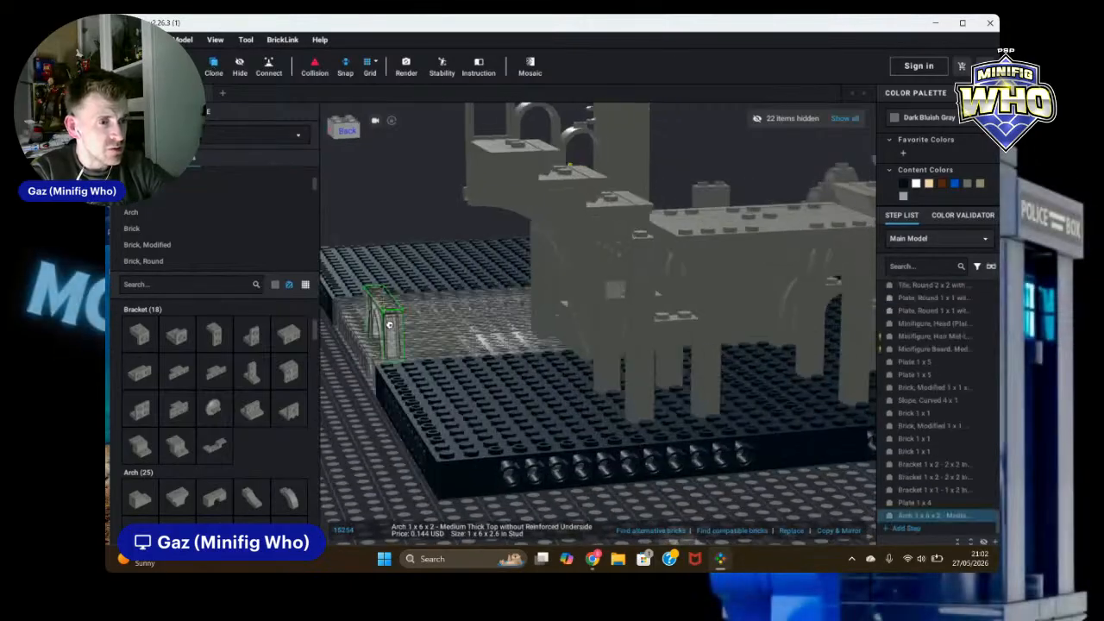
pyautogui.press('Escape')
# Step: Clone a 1 x 1 plate and place the copy on top of the detached arch fragment
pyautogui.click(708, 311)
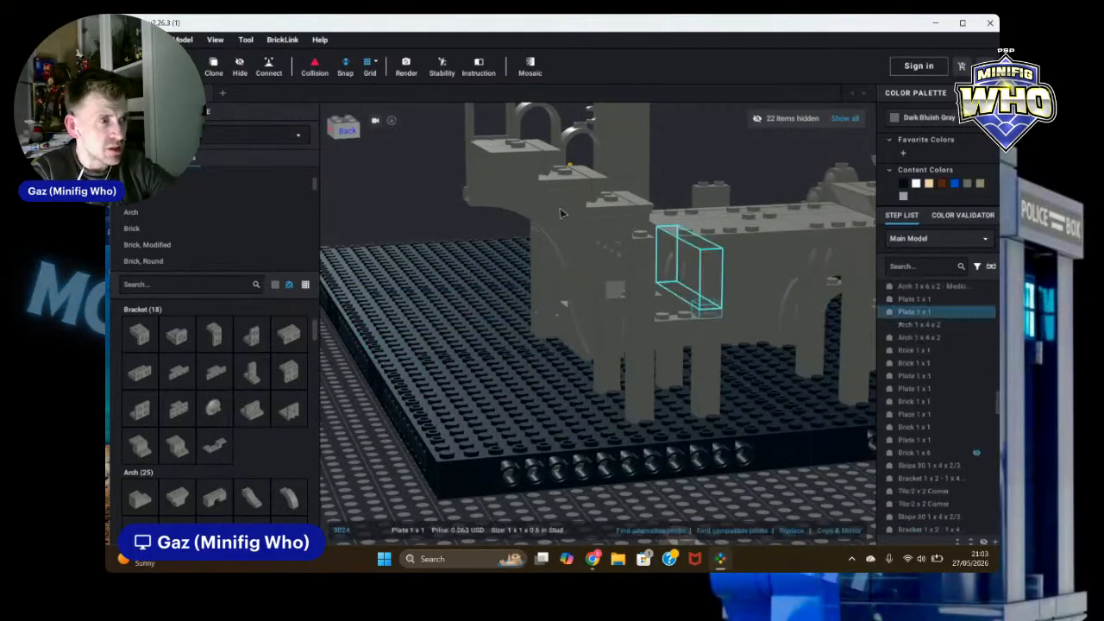
pyautogui.click(219, 68)
pyautogui.moveTo(747, 245)
pyautogui.mouseDown(button='right')
pyautogui.moveTo(756, 264)
pyautogui.moveTo(735, 254)
pyautogui.moveTo(807, 244)
pyautogui.mouseUp(button='right')
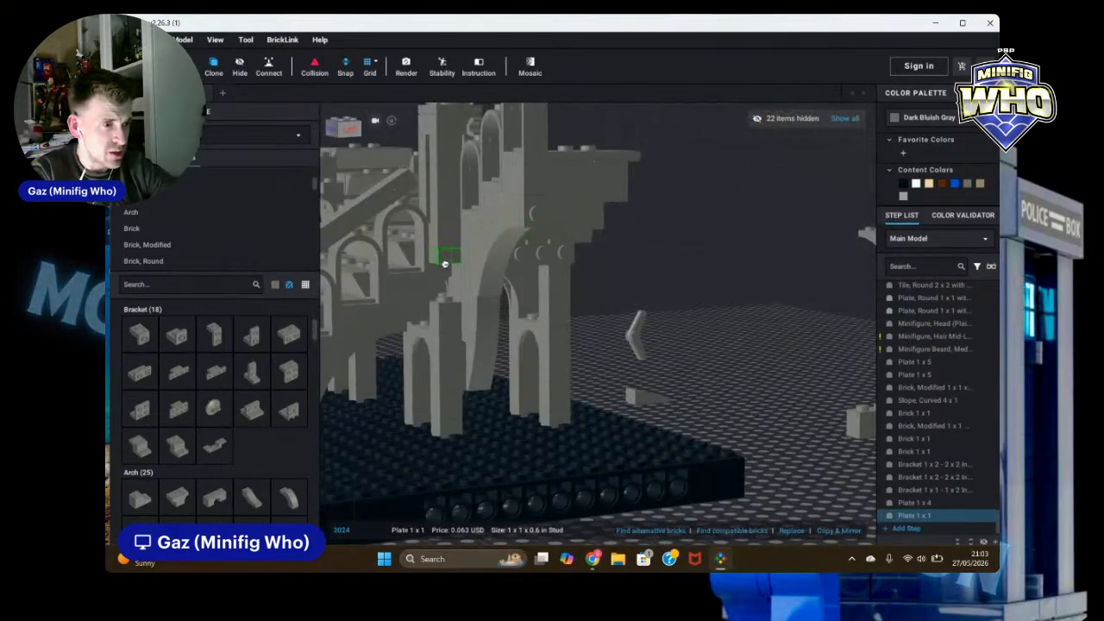
pyautogui.moveTo(443, 296)
pyautogui.mouseDown(button='right')
pyautogui.moveTo(469, 273)
pyautogui.moveTo(457, 269)
pyautogui.mouseUp(button='right')
pyautogui.scroll(3, 468, 271)
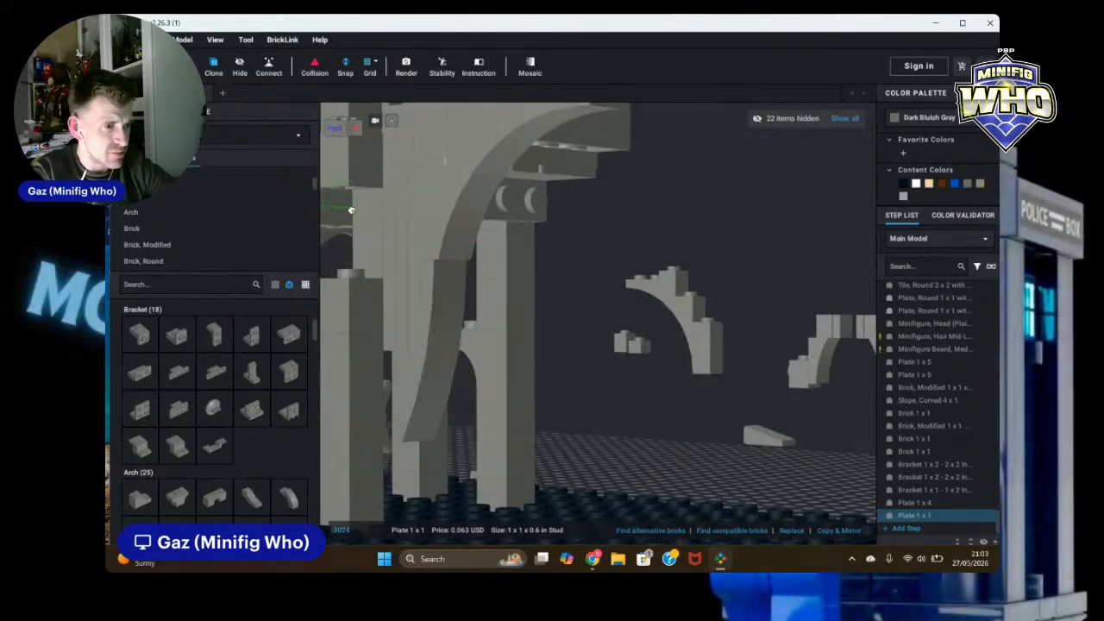
pyautogui.moveTo(351, 209); pyautogui.dragTo(509, 235, button='middle')
pyautogui.click(523, 216)
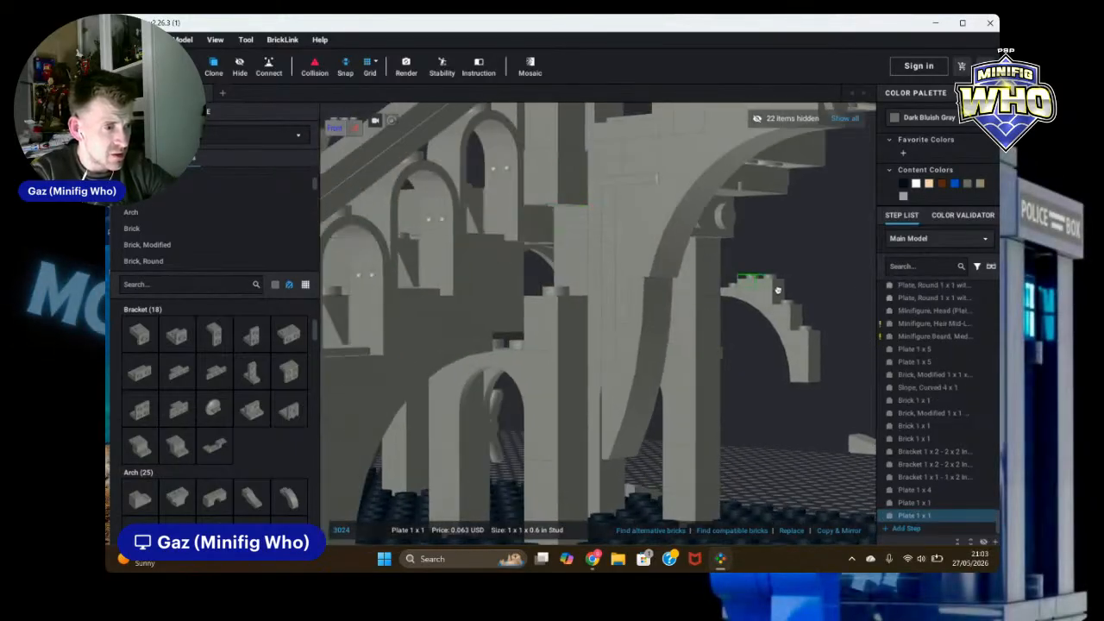
pyautogui.press('Escape')
pyautogui.scroll(-6, 863, 288)
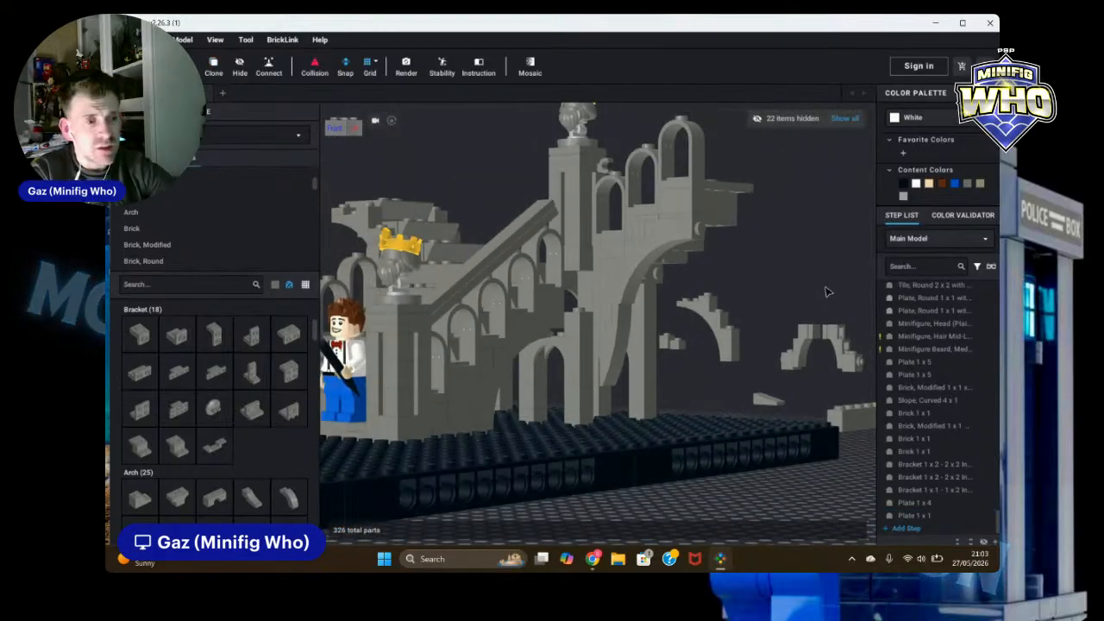
# Step: Move the 1 x 6 plate off the wall top and delete the 1 x 1 plate beneath it
pyautogui.moveTo(825, 292); pyautogui.dragTo(603, 308, button='right')
pyautogui.click(784, 318)
pyautogui.moveTo(603, 308); pyautogui.dragTo(590, 290)
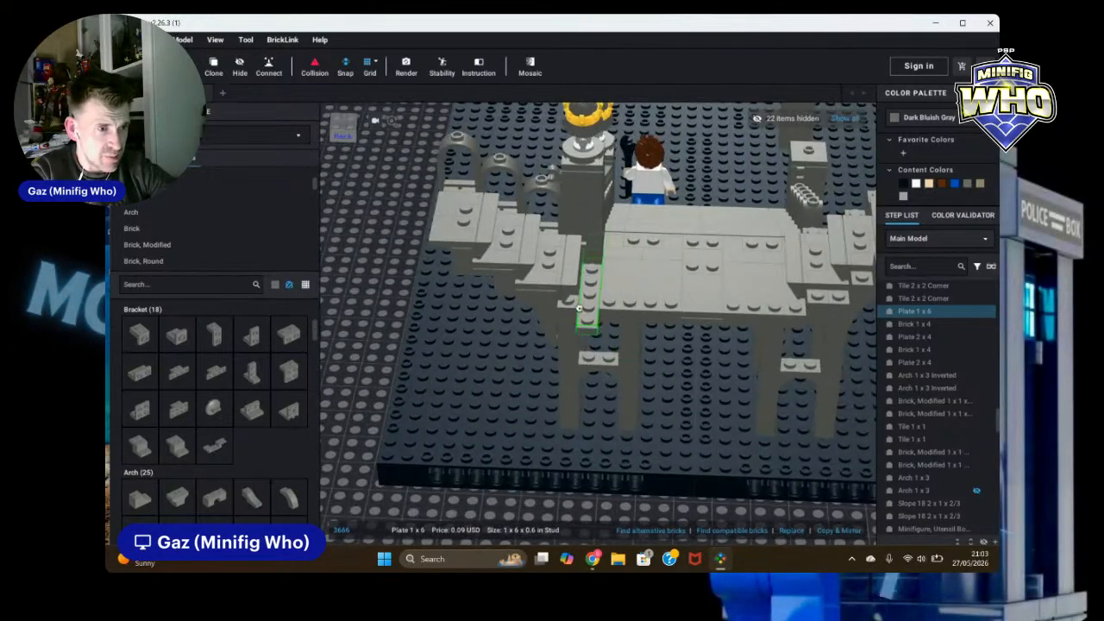
pyautogui.press('Escape')
pyautogui.moveTo(664, 417)
pyautogui.mouseDown(button='right')
pyautogui.moveTo(658, 431)
pyautogui.moveTo(678, 420)
pyautogui.moveTo(653, 406)
pyautogui.mouseUp(button='right')
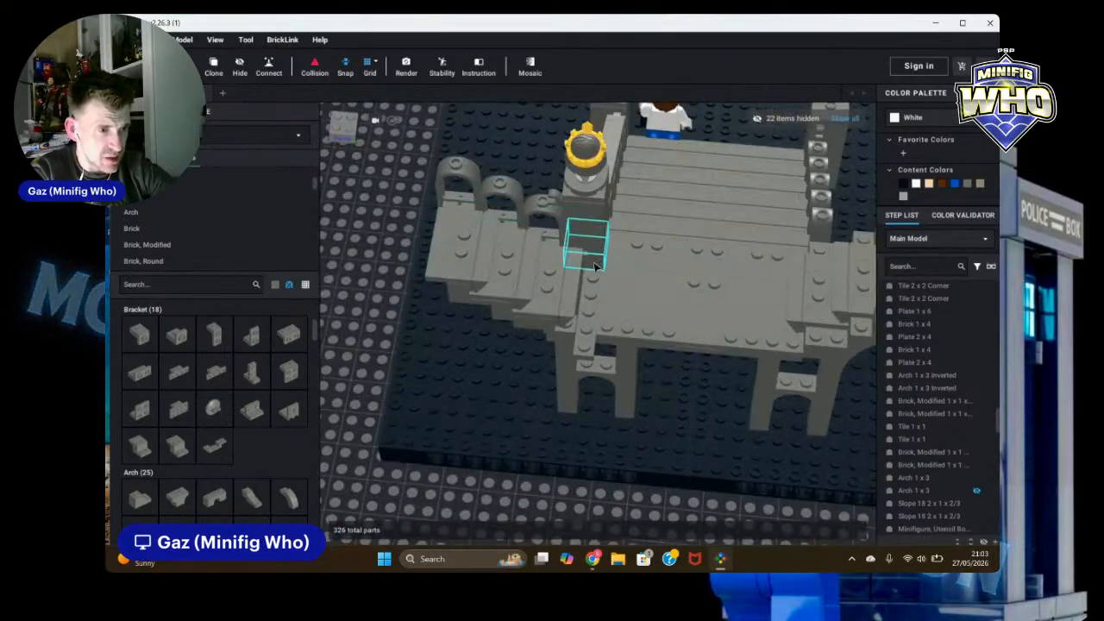
pyautogui.moveTo(592, 304); pyautogui.dragTo(599, 285)
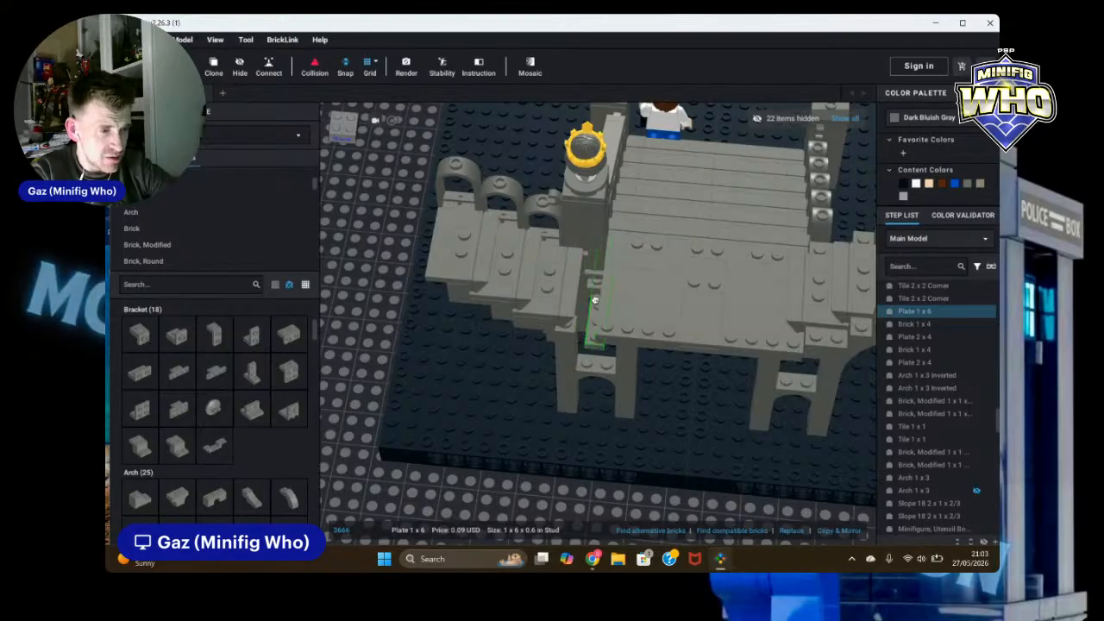
pyautogui.moveTo(553, 343); pyautogui.dragTo(439, 391)
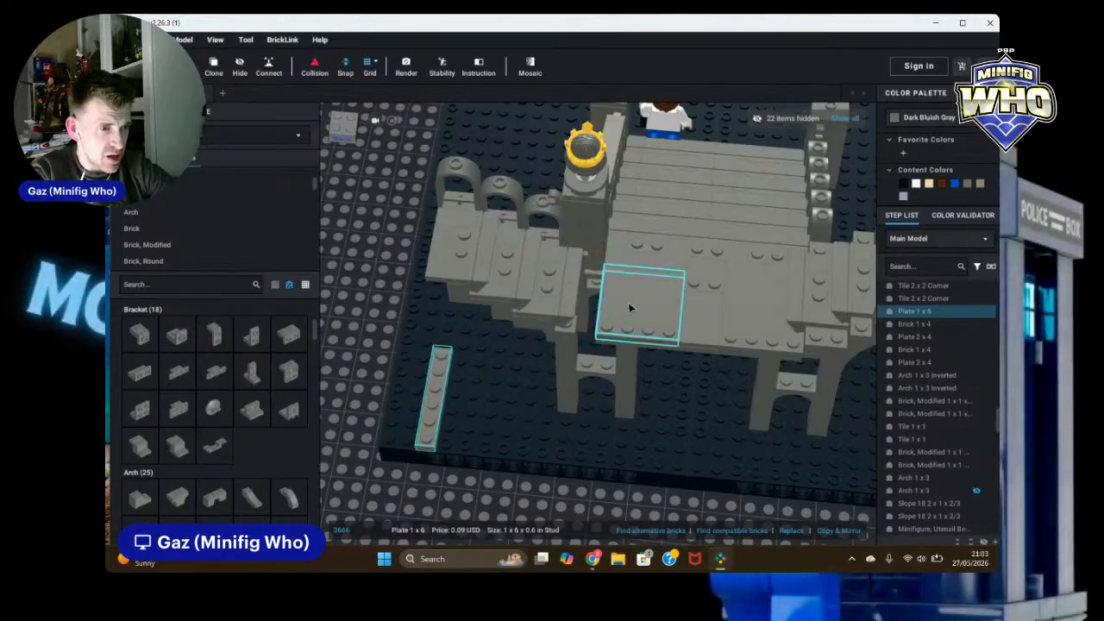
pyautogui.moveTo(629, 306); pyautogui.dragTo(696, 290, button='right')
pyautogui.moveTo(552, 309); pyautogui.dragTo(563, 293, button='right')
pyautogui.click(586, 282)
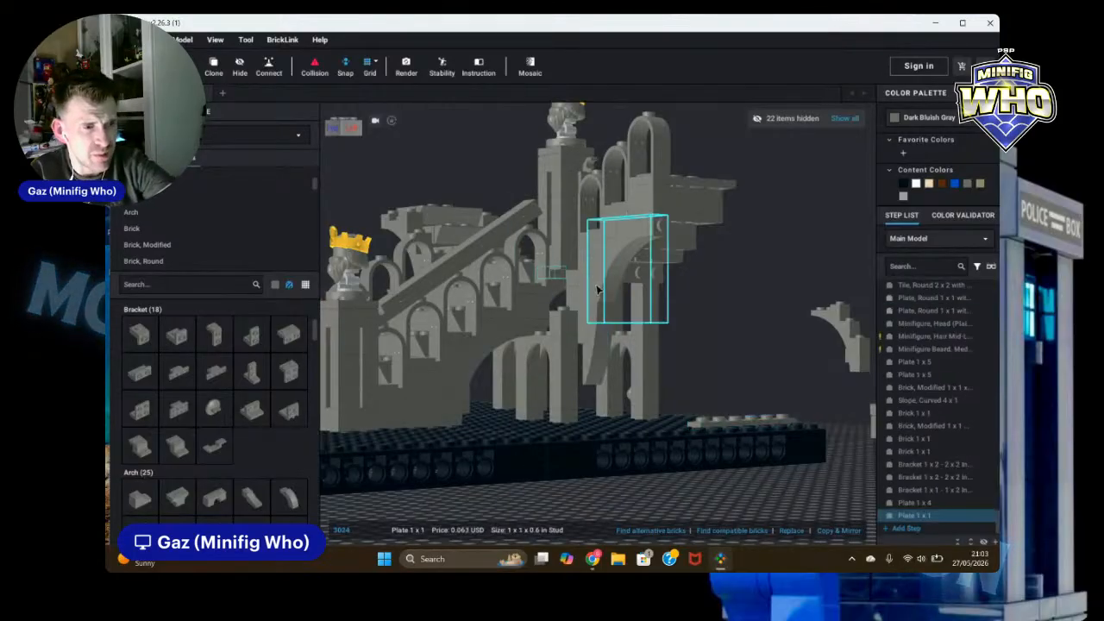
pyautogui.press('Delete')
# Step: Put the 1 x 6 plate back into its slot on the wall top
pyautogui.moveTo(771, 299); pyautogui.dragTo(734, 324, button='right')
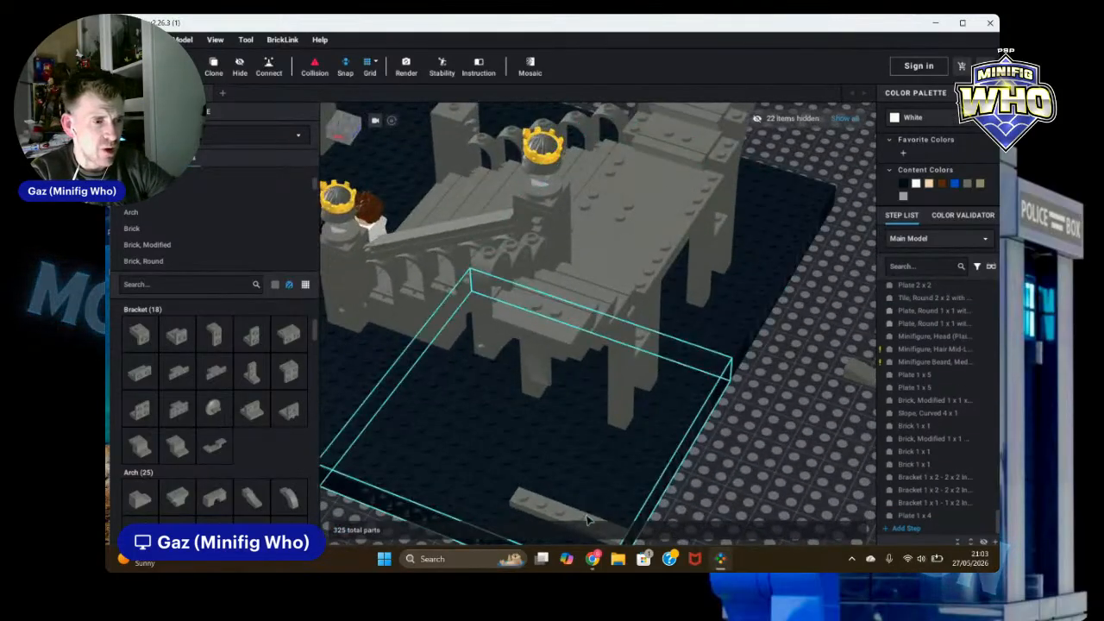
pyautogui.moveTo(588, 520); pyautogui.dragTo(682, 395)
pyautogui.moveTo(682, 395); pyautogui.dragTo(637, 380, button='right')
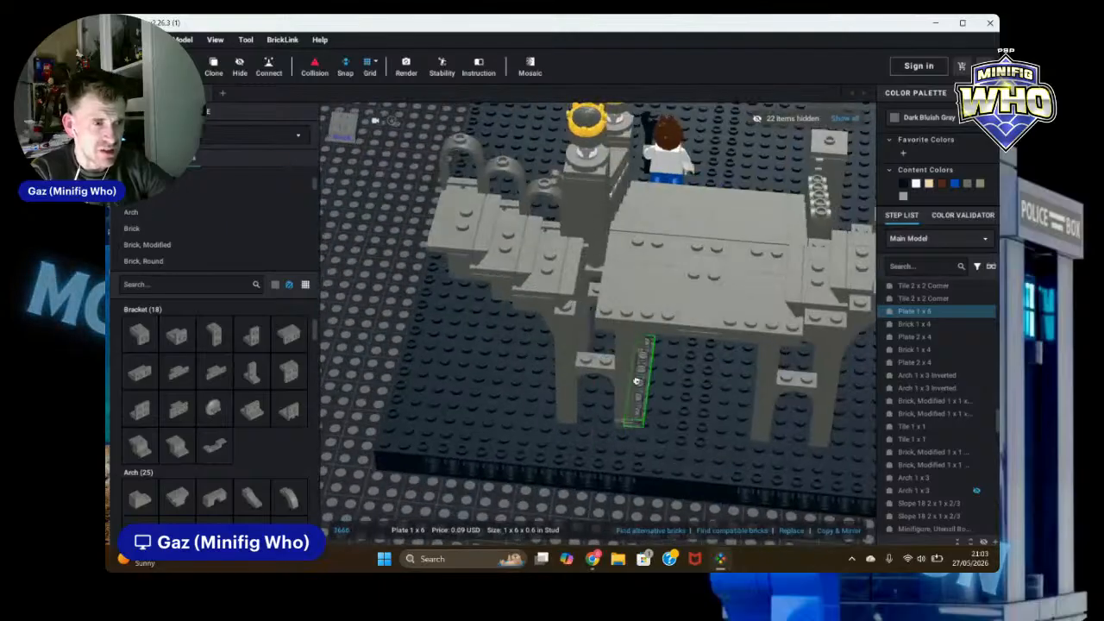
pyautogui.moveTo(637, 381); pyautogui.dragTo(592, 288)
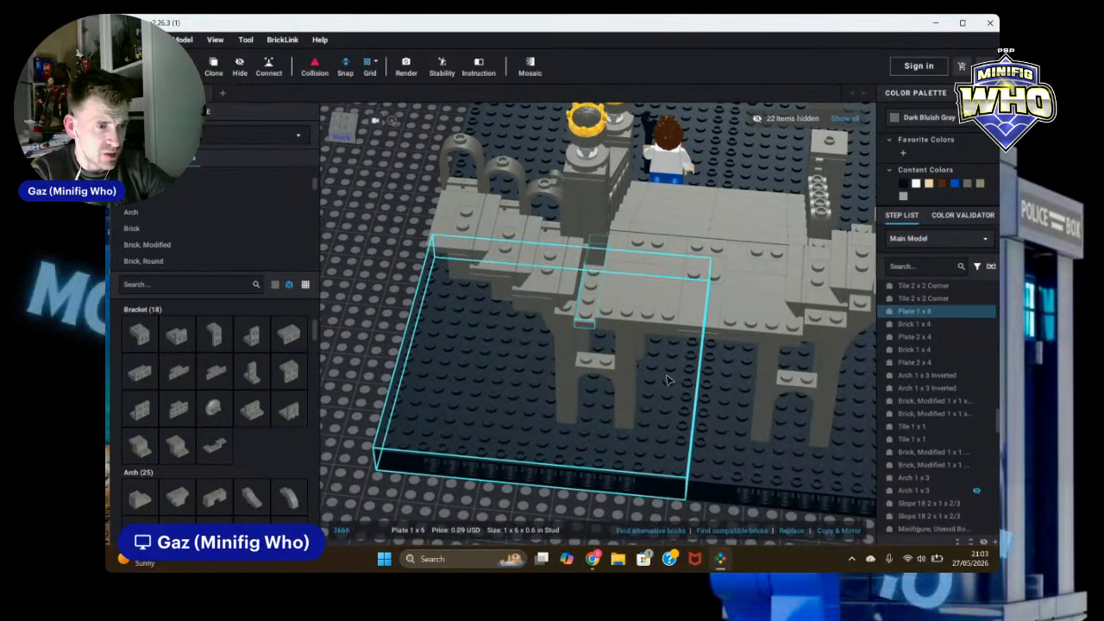
pyautogui.press('Escape')
# Step: Reposition the 1 x 1 brick and the 1 x 3 arch under the wall's overhang
pyautogui.moveTo(360, 444); pyautogui.dragTo(362, 417, button='right')
pyautogui.scroll(3, 730, 372)
pyautogui.moveTo(731, 371); pyautogui.dragTo(739, 376, button='right')
pyautogui.click(586, 302)
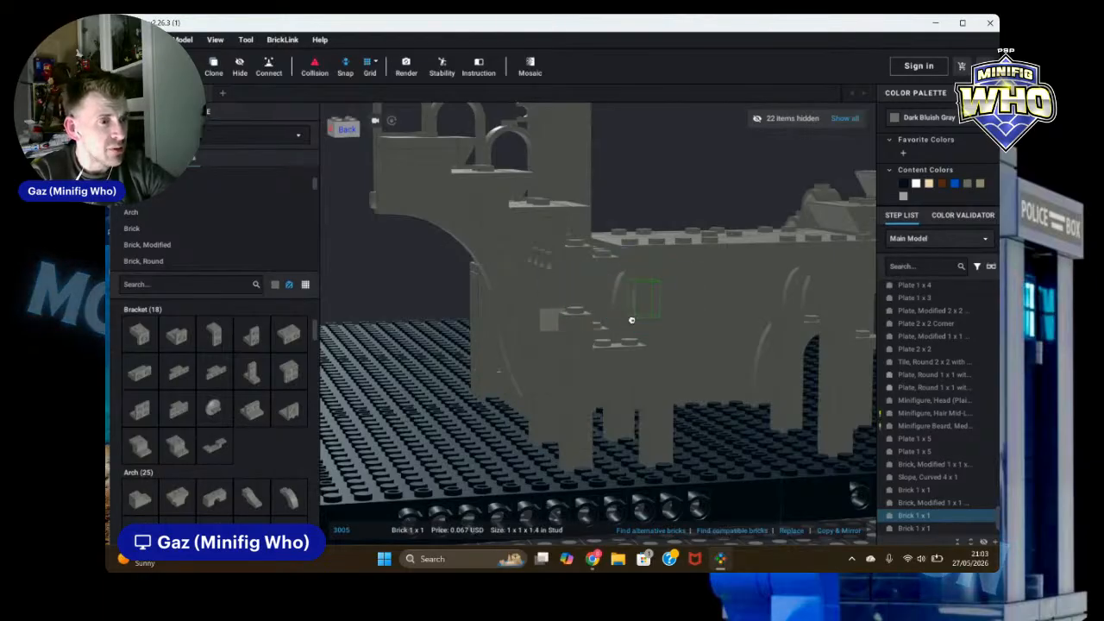
pyautogui.scroll(-5, 627, 342)
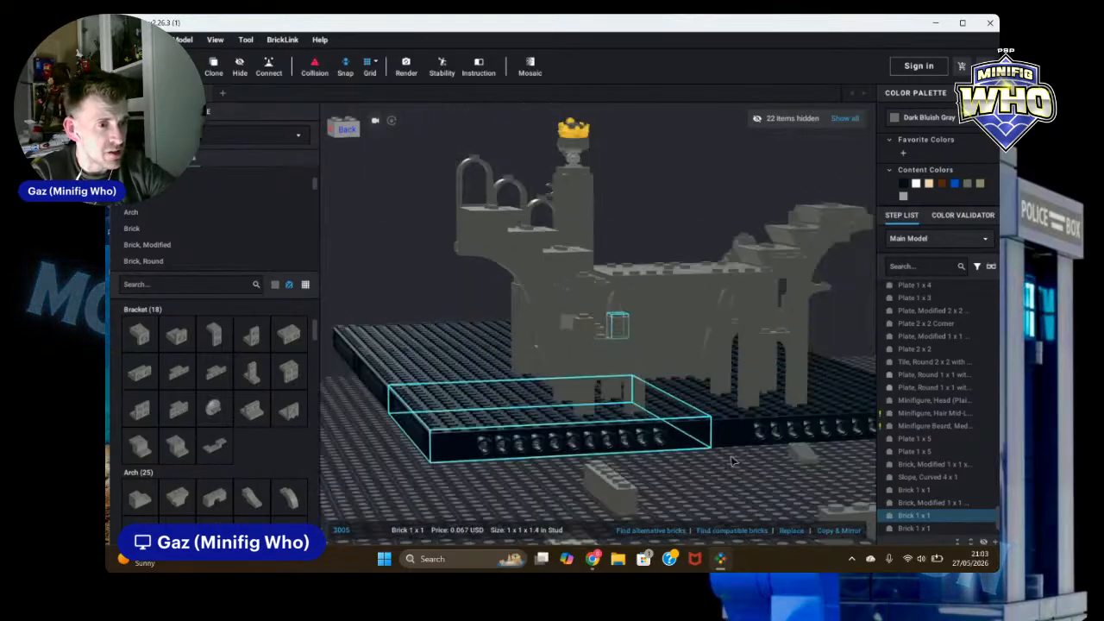
pyautogui.click(673, 319)
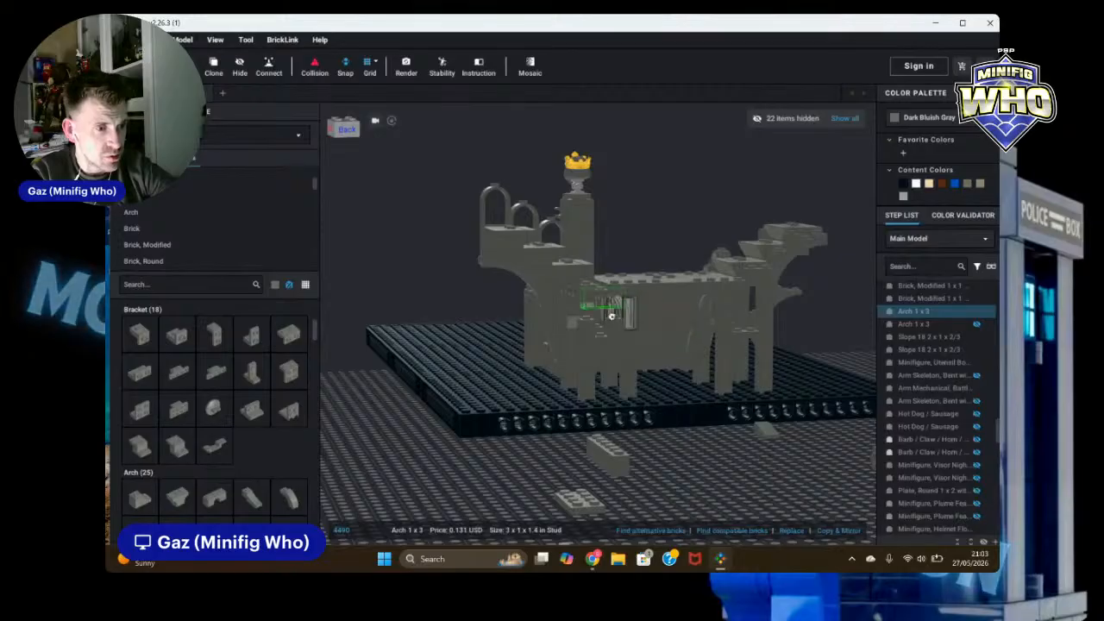
pyautogui.scroll(3, 602, 317)
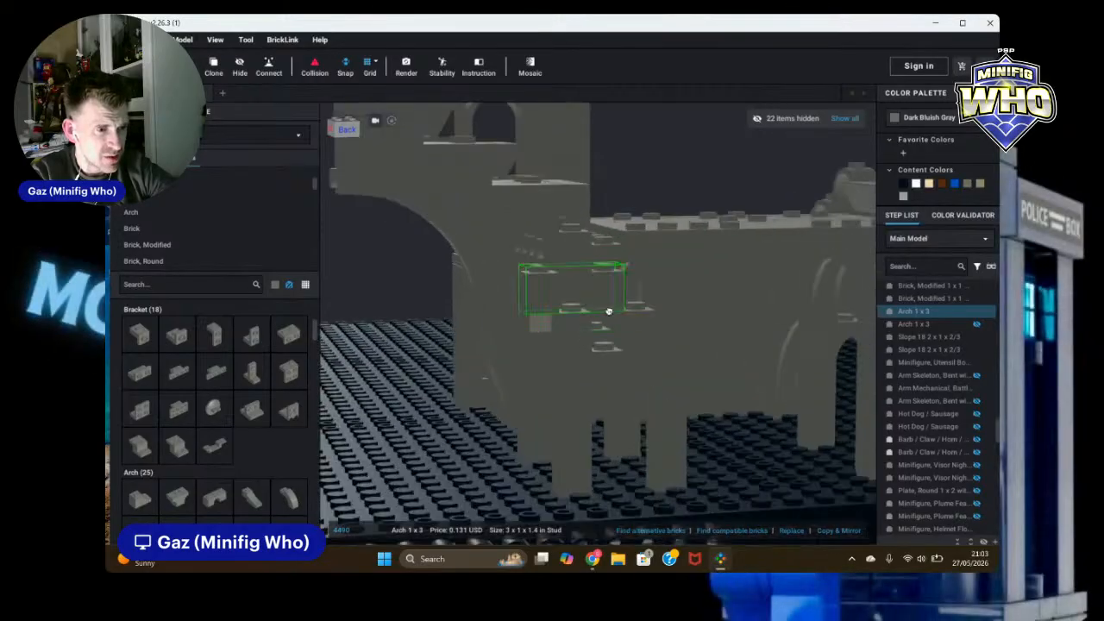
pyautogui.moveTo(639, 301); pyautogui.dragTo(623, 361, button='right')
pyautogui.moveTo(623, 345)
pyautogui.mouseDown()
pyautogui.moveTo(632, 340)
pyautogui.moveTo(618, 336)
pyautogui.mouseUp()
pyautogui.click(759, 392)
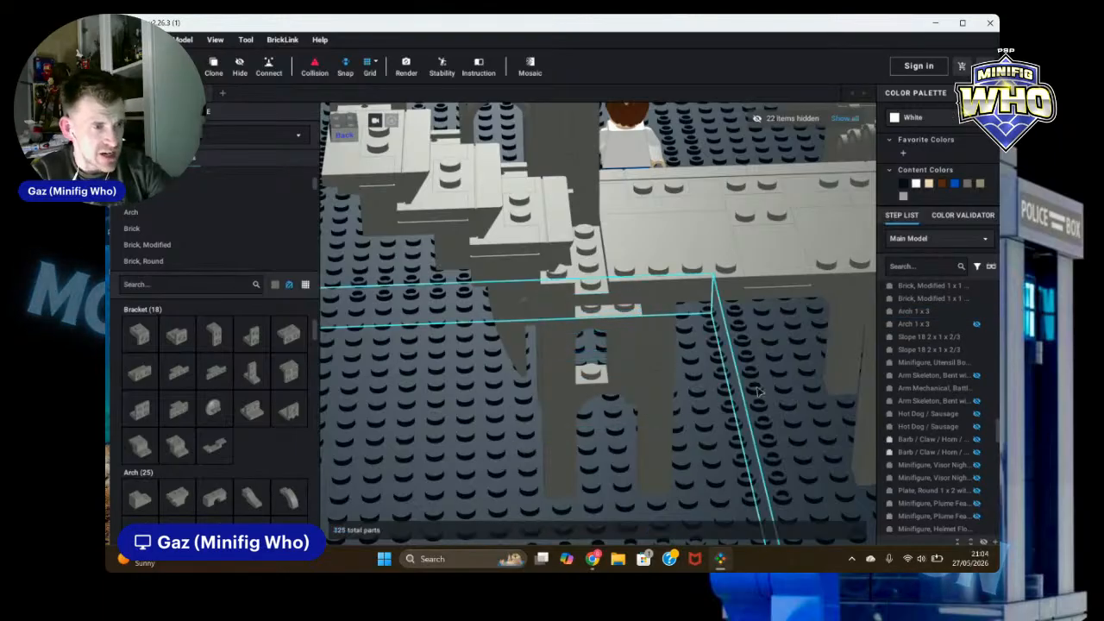
# Step: Add a Dark Bluish Gray 1 x 2 plate from the Plate category beneath the wall ledge
pyautogui.scroll(-3, 485, 420)
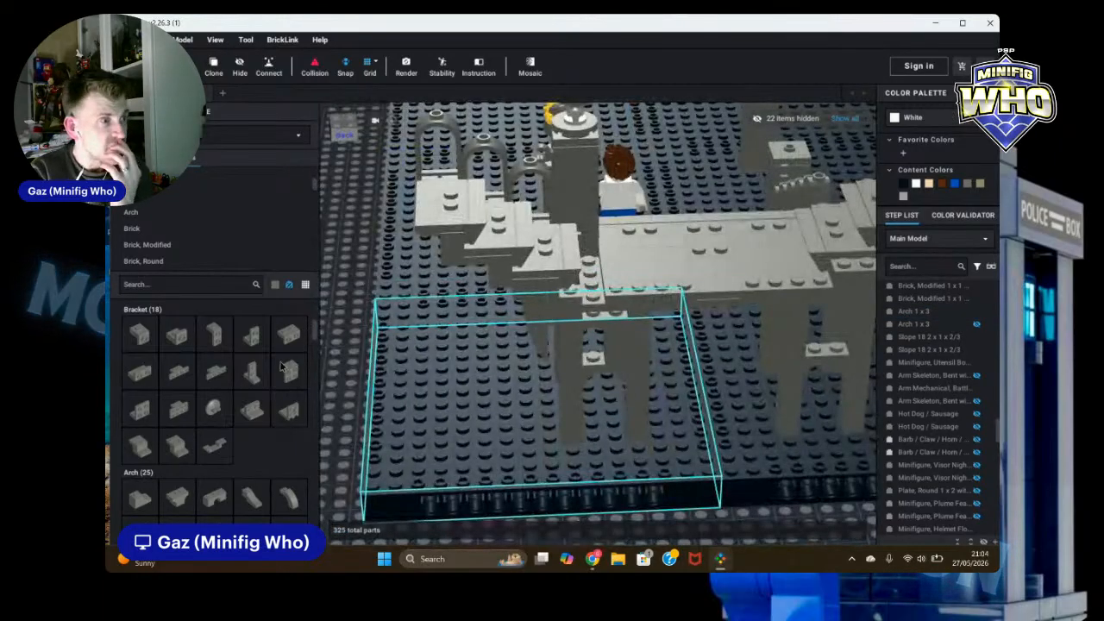
pyautogui.scroll(-2, 215, 221)
pyautogui.scroll(-4, 228, 226)
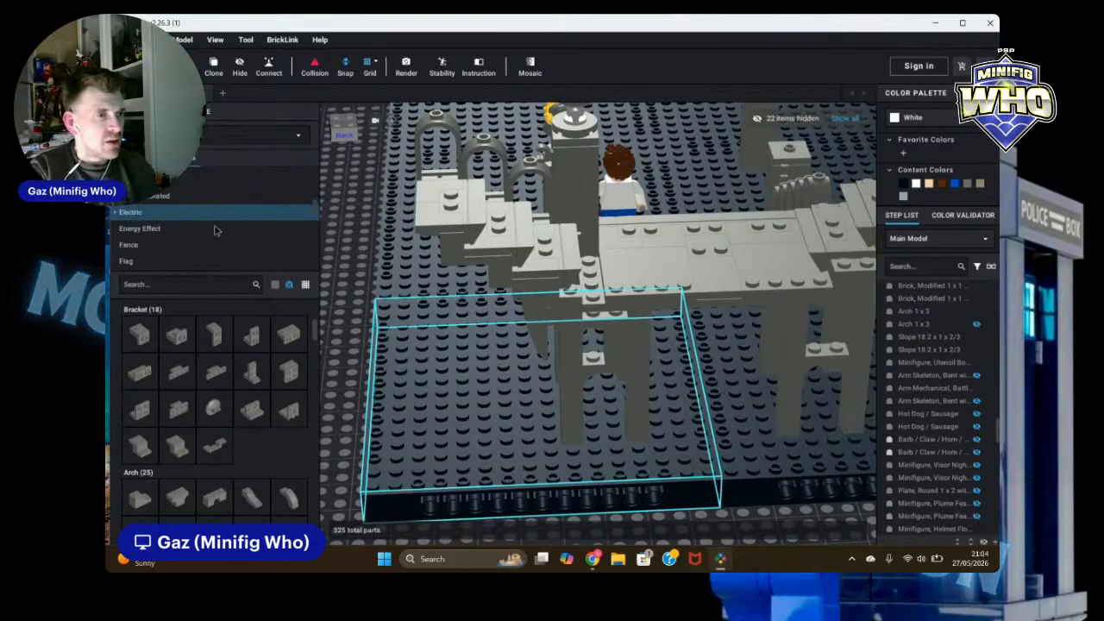
pyautogui.scroll(-8, 216, 218)
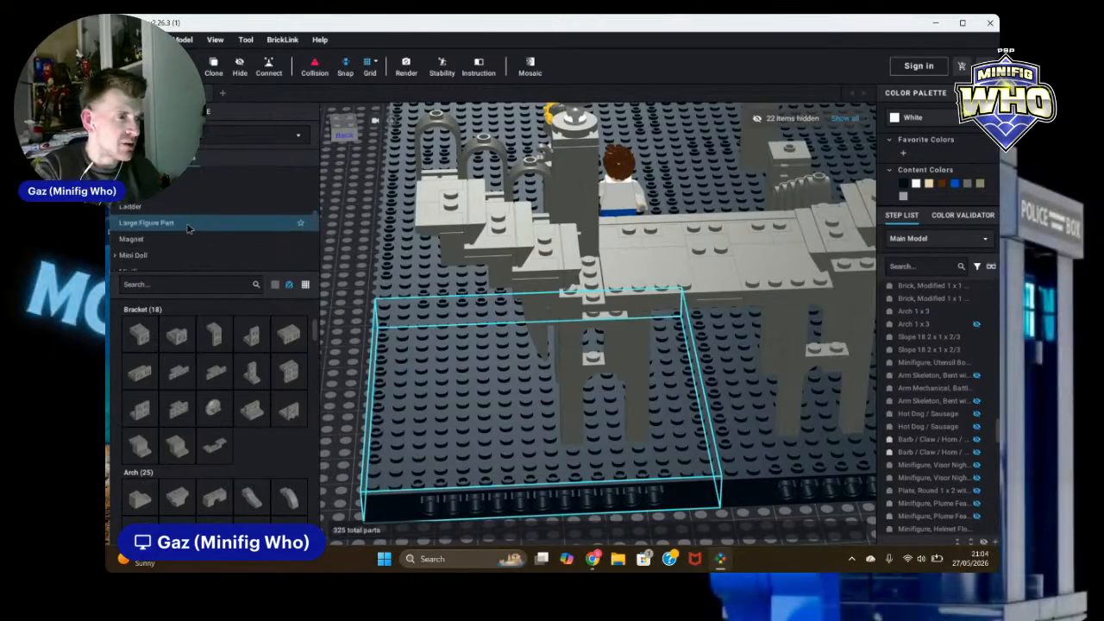
pyautogui.click(121, 231)
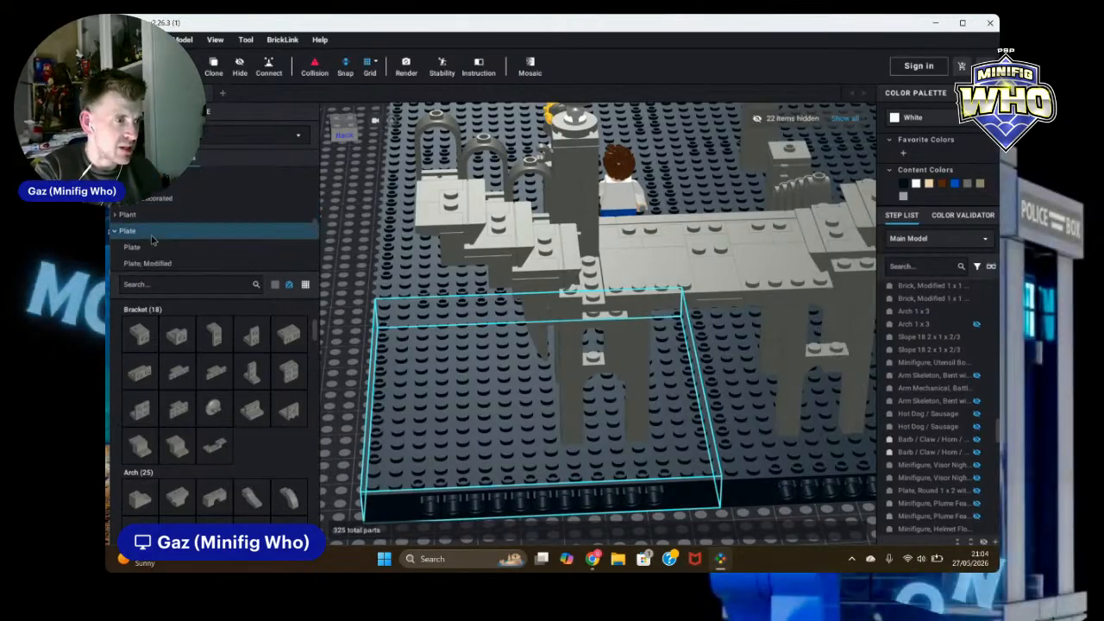
pyautogui.click(173, 339)
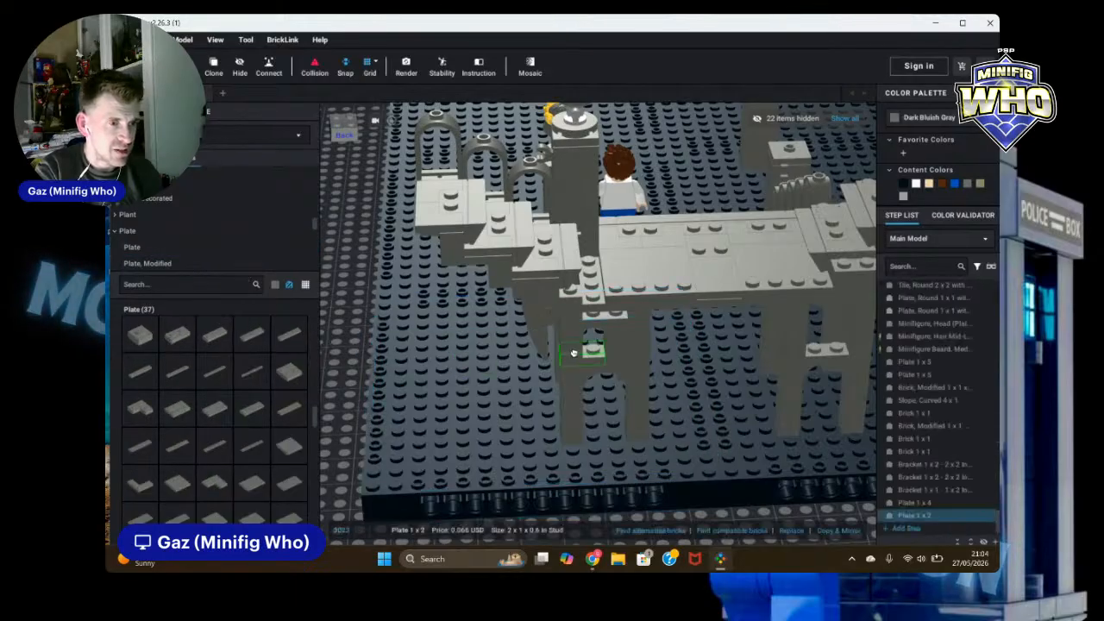
pyautogui.click(602, 320)
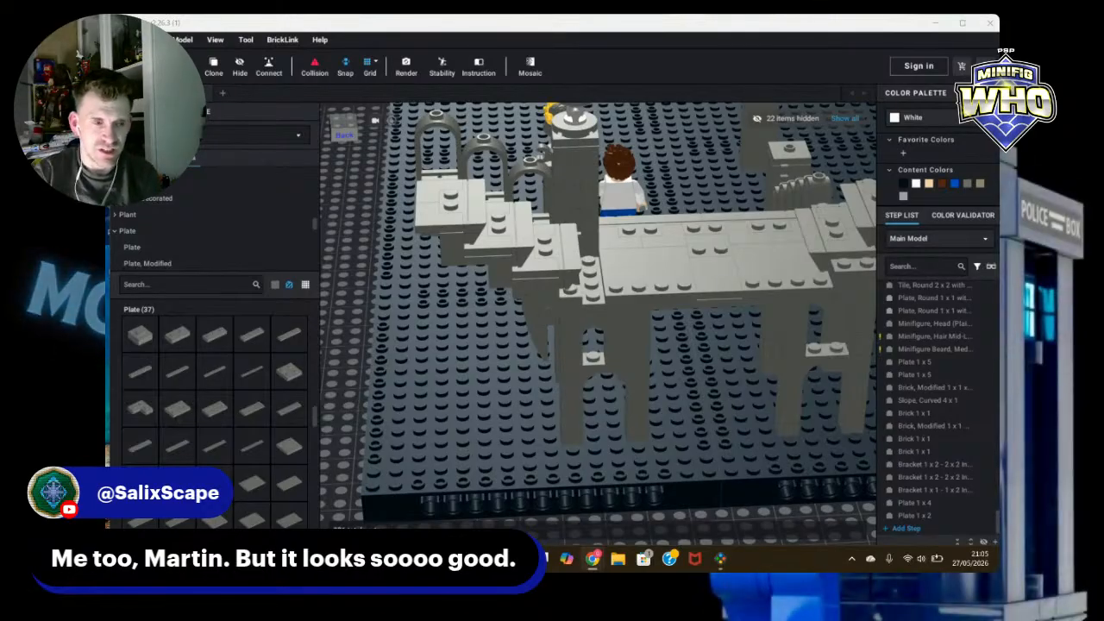
pyautogui.click(793, 516)
pyautogui.moveTo(771, 513)
pyautogui.mouseDown(button='right')
pyautogui.moveTo(812, 477)
pyautogui.moveTo(764, 511)
pyautogui.mouseUp(button='right')
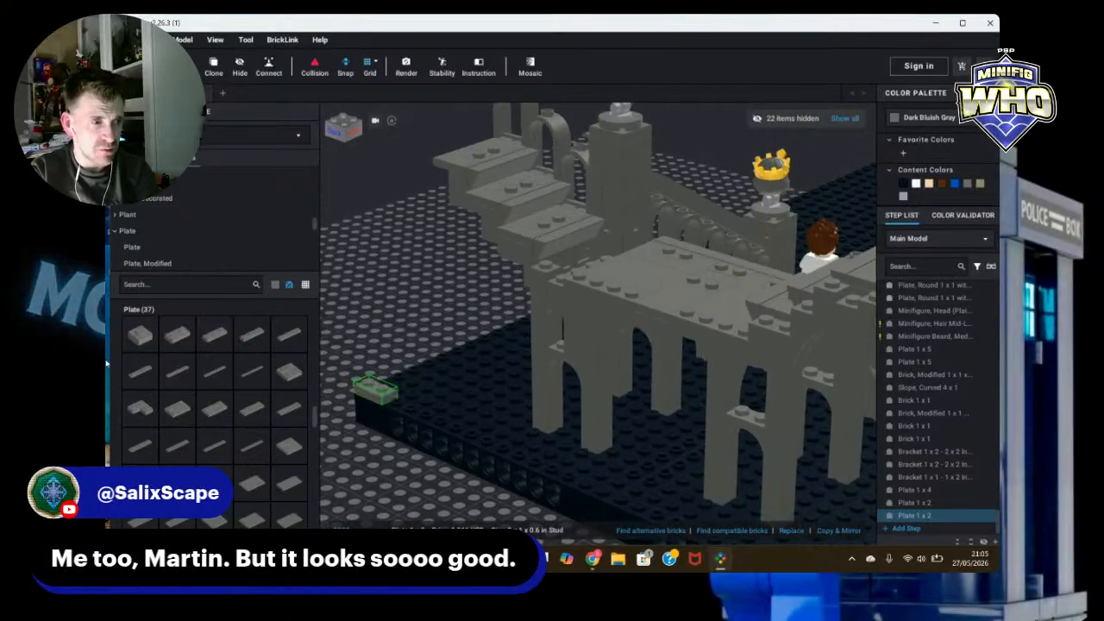
pyautogui.moveTo(271, 273); pyautogui.dragTo(266, 274)
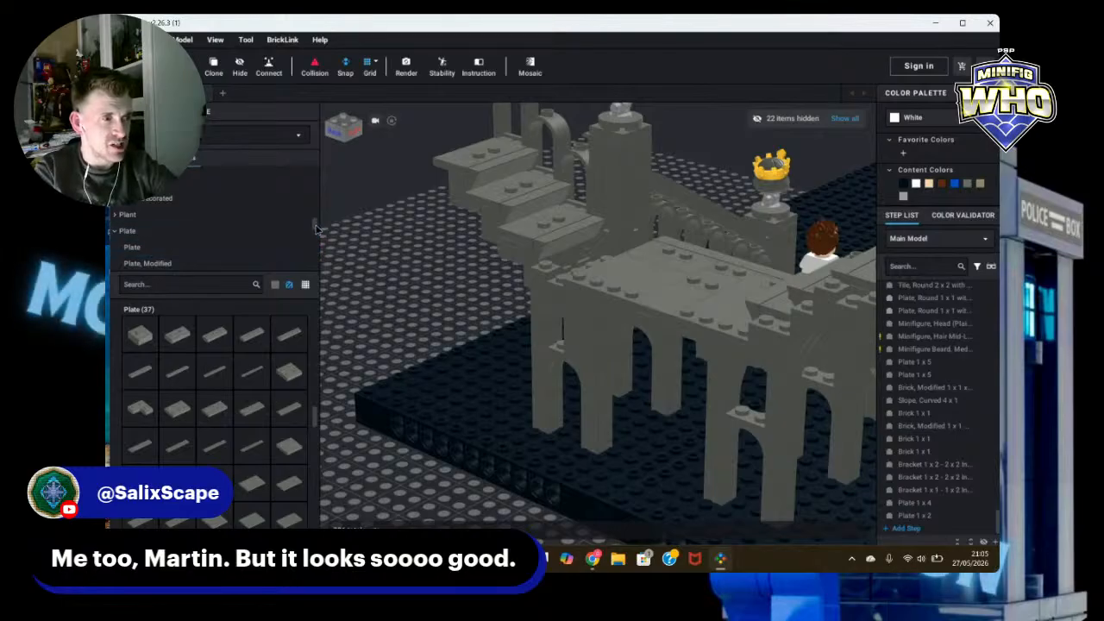
# Step: Open the Tile category and place a Dark Bluish Gray 2 x 2 corner tile on the wall top near the stairs
pyautogui.scroll(-2, 316, 229)
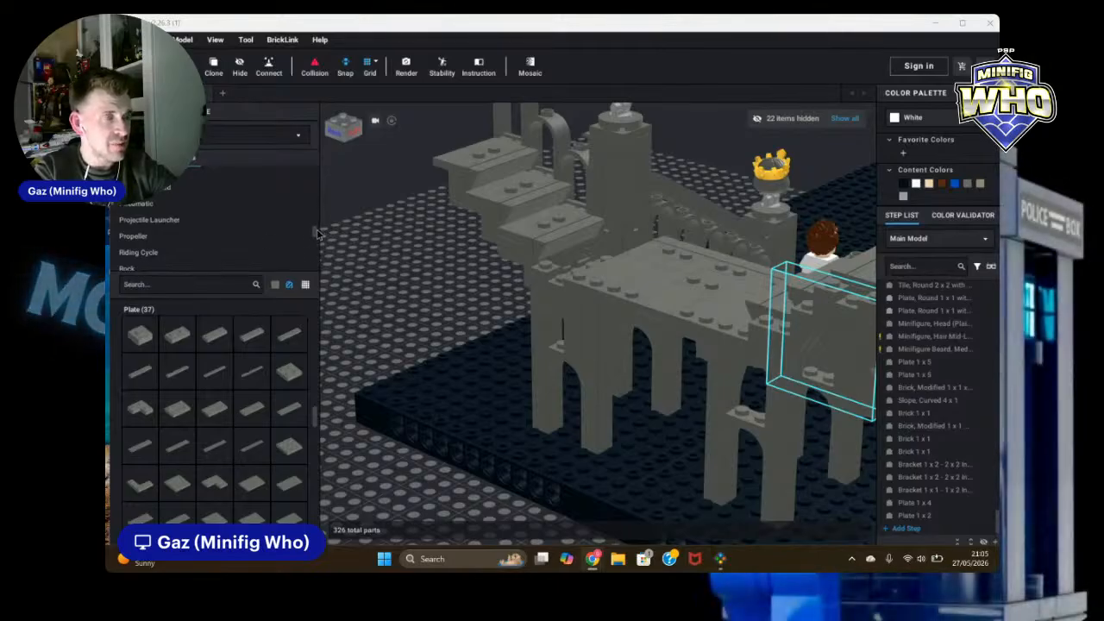
pyautogui.scroll(-2, 315, 243)
pyautogui.scroll(-3, 160, 226)
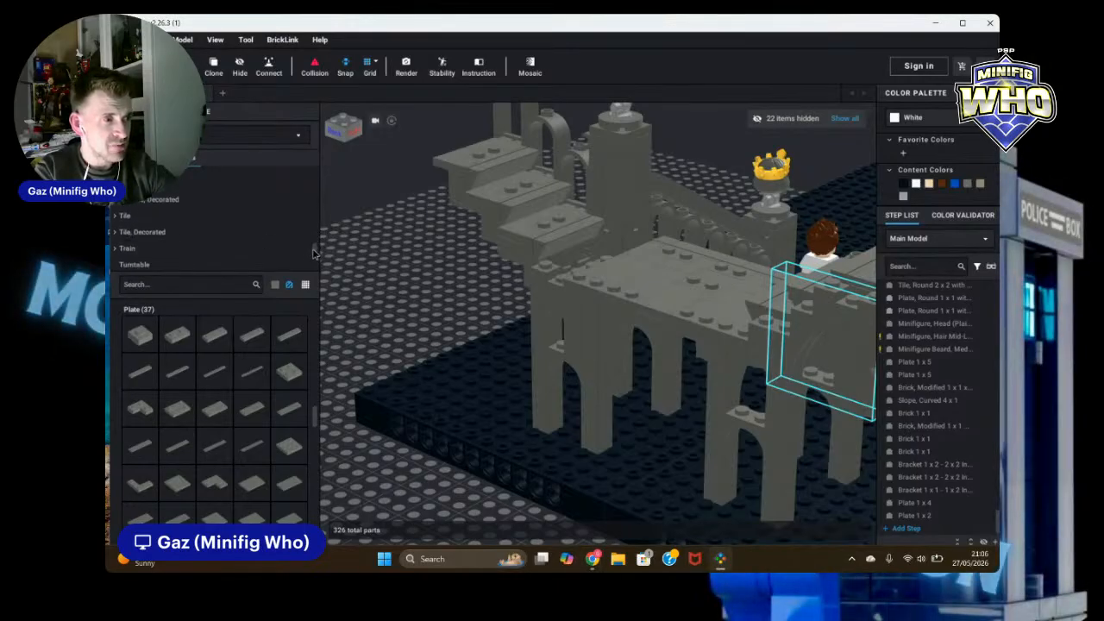
pyautogui.click(130, 208)
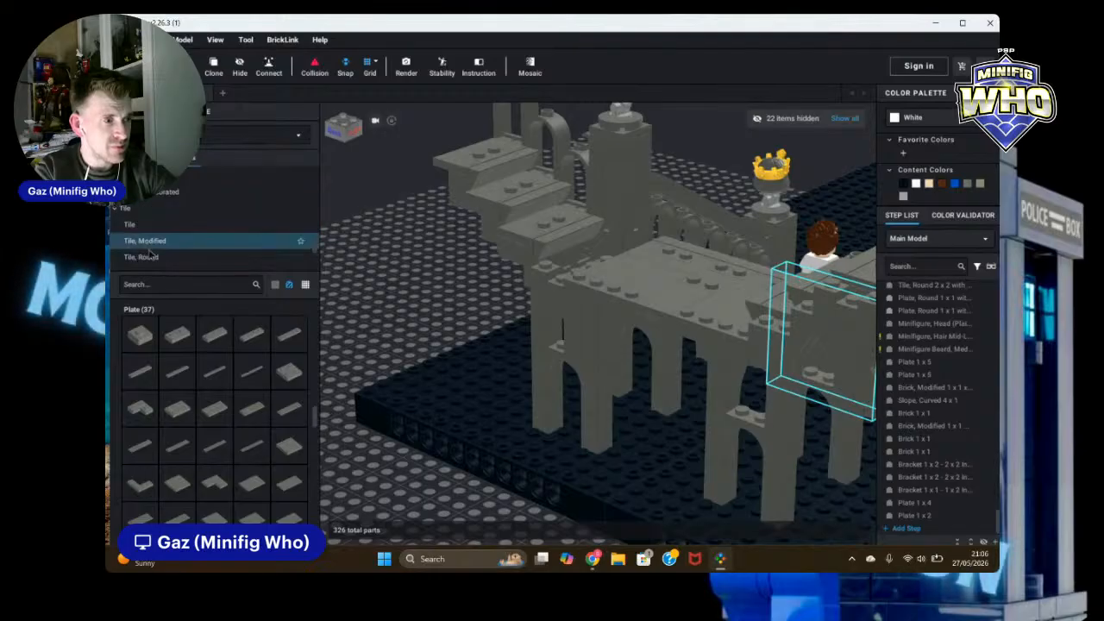
pyautogui.scroll(-1, 152, 246)
pyautogui.click(129, 211)
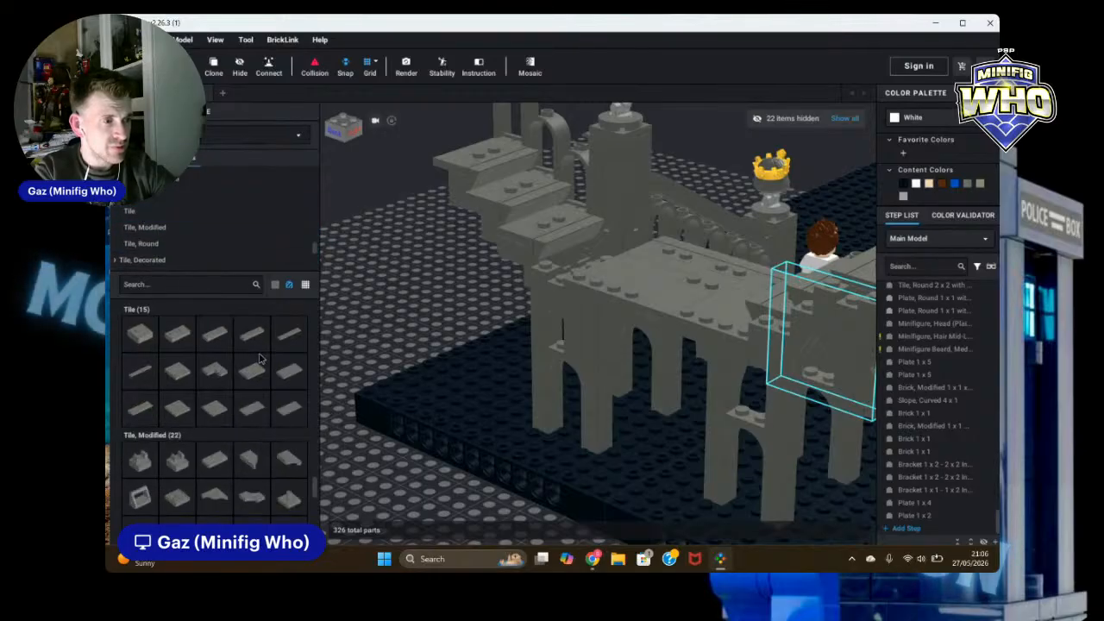
pyautogui.click(251, 357)
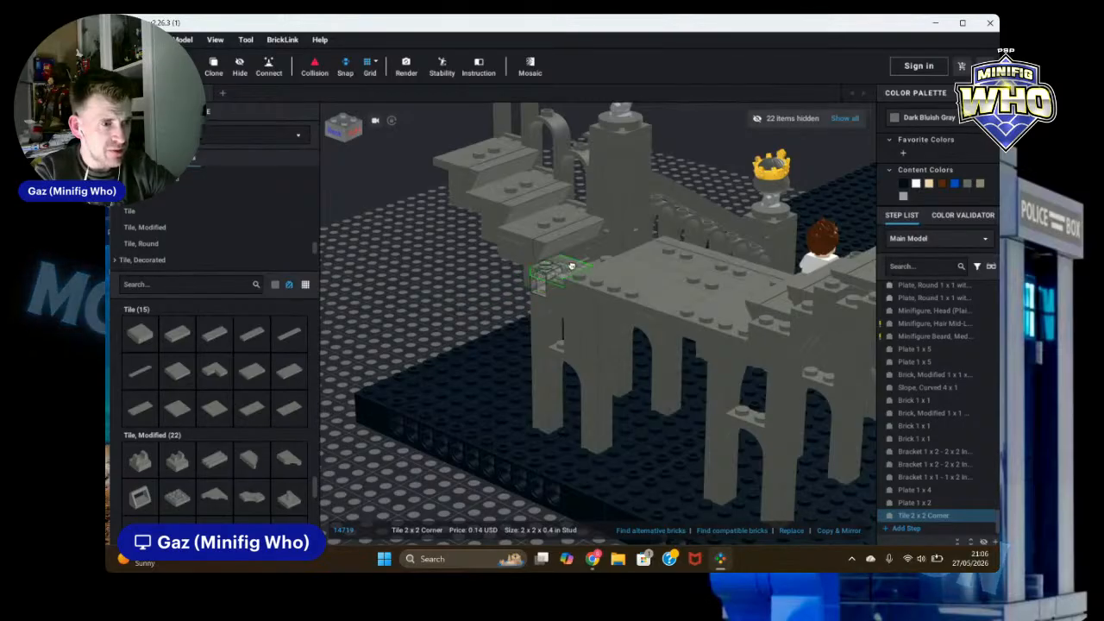
pyautogui.press('Escape')
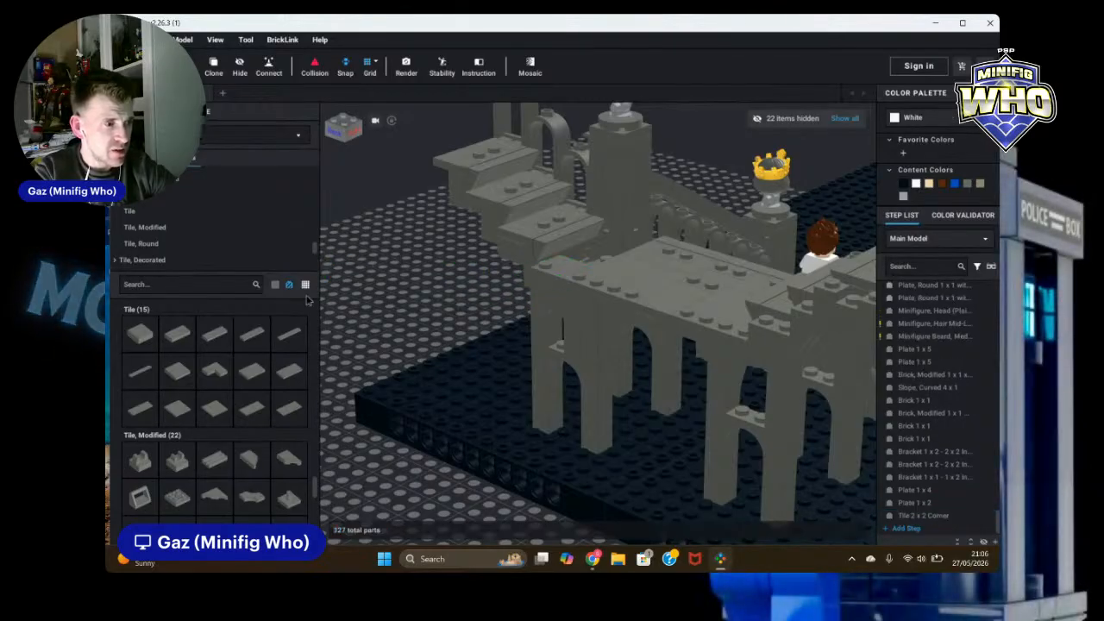
# Step: Place a 2 x 2 tile on the baseplate beside the ruin
pyautogui.click(180, 372)
pyautogui.click(574, 248)
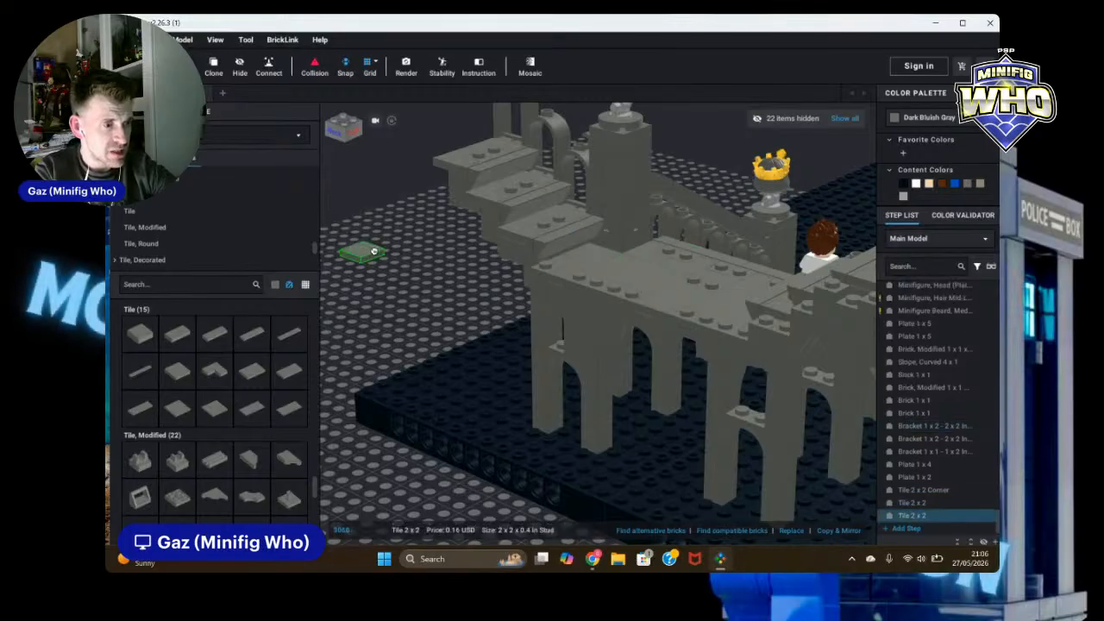
pyautogui.press('Escape')
# Step: Orbit and zoom around the castle ruin to inspect the walls and staircase from different angles
pyautogui.moveTo(396, 270)
pyautogui.mouseDown(button='right')
pyautogui.moveTo(377, 290)
pyautogui.moveTo(422, 276)
pyautogui.moveTo(462, 235)
pyautogui.moveTo(409, 246)
pyautogui.moveTo(402, 283)
pyautogui.mouseUp(button='right')
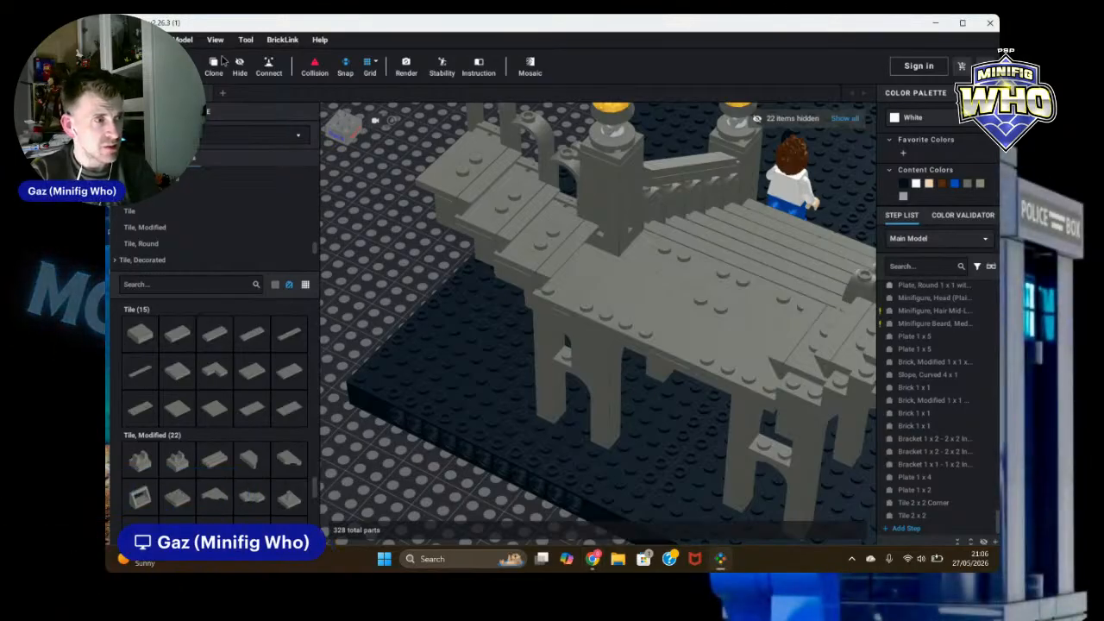
pyautogui.click(123, 39)
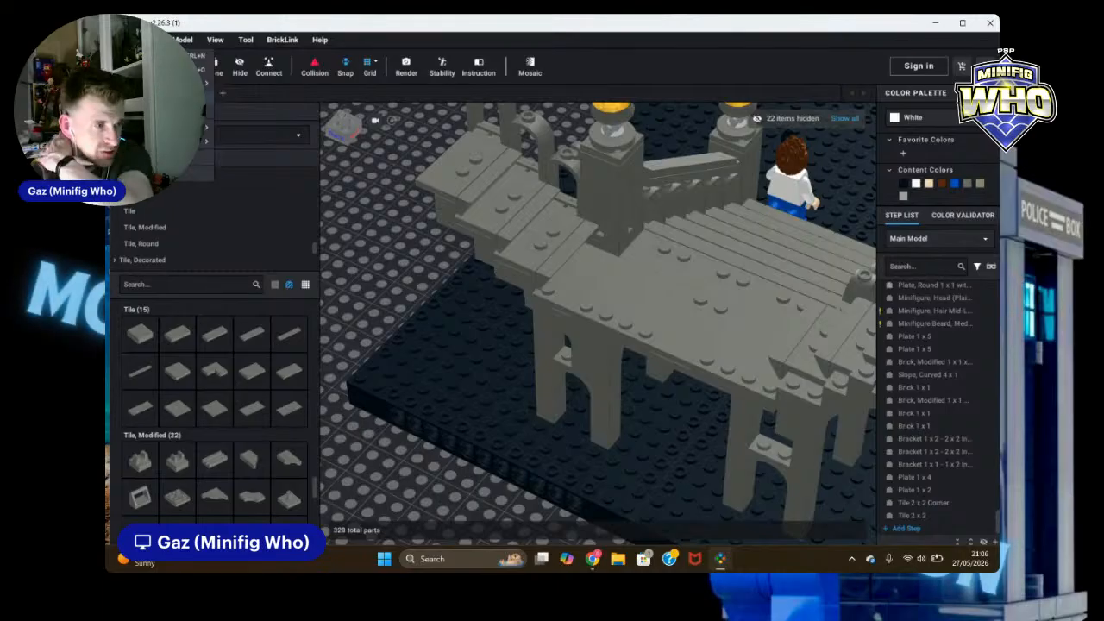
pyautogui.click(138, 99)
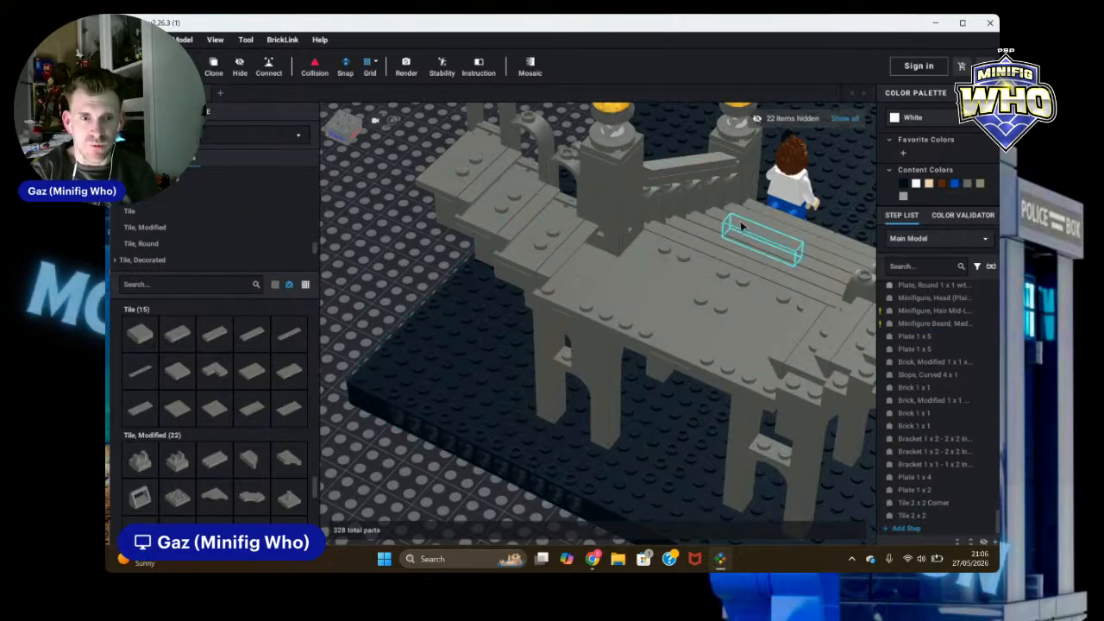
pyautogui.scroll(-2, 644, 275)
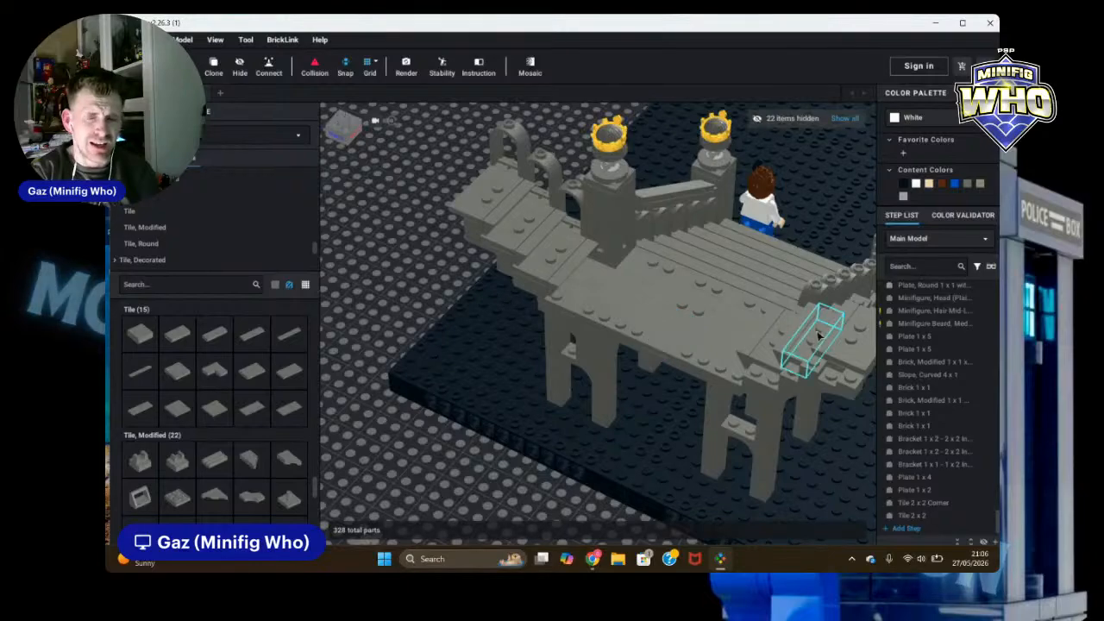
pyautogui.scroll(-3, 459, 500)
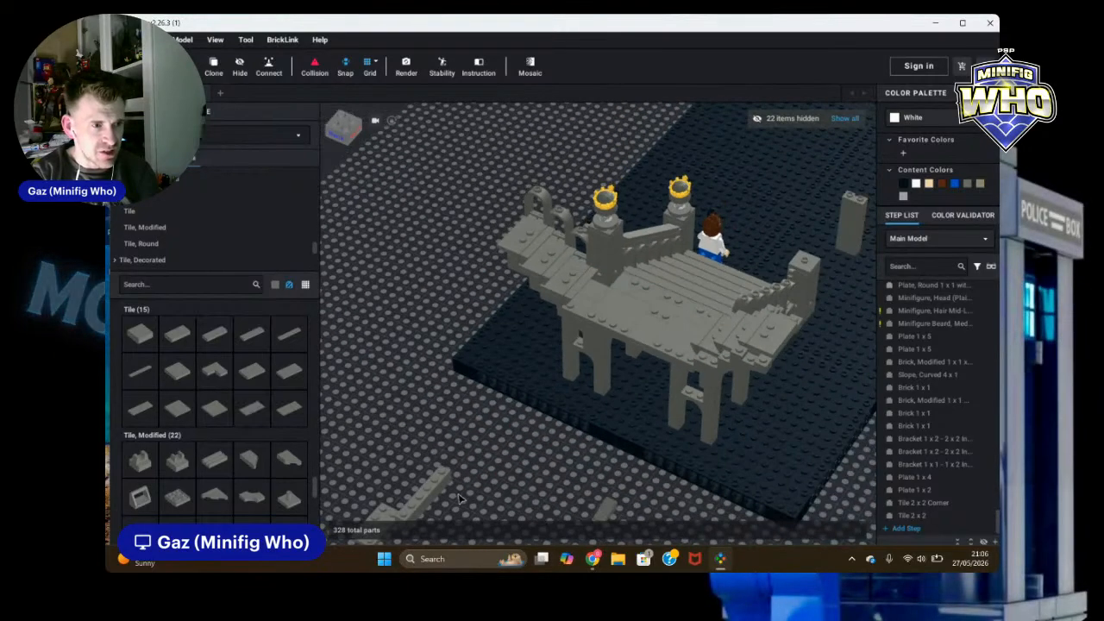
pyautogui.moveTo(459, 501)
pyautogui.mouseDown(button='right')
pyautogui.moveTo(525, 477)
pyautogui.moveTo(591, 473)
pyautogui.moveTo(546, 480)
pyautogui.moveTo(547, 463)
pyautogui.moveTo(483, 471)
pyautogui.moveTo(570, 478)
pyautogui.moveTo(618, 435)
pyautogui.moveTo(694, 331)
pyautogui.moveTo(702, 345)
pyautogui.moveTo(658, 323)
pyautogui.moveTo(715, 320)
pyautogui.moveTo(716, 336)
pyautogui.mouseUp(button='right')
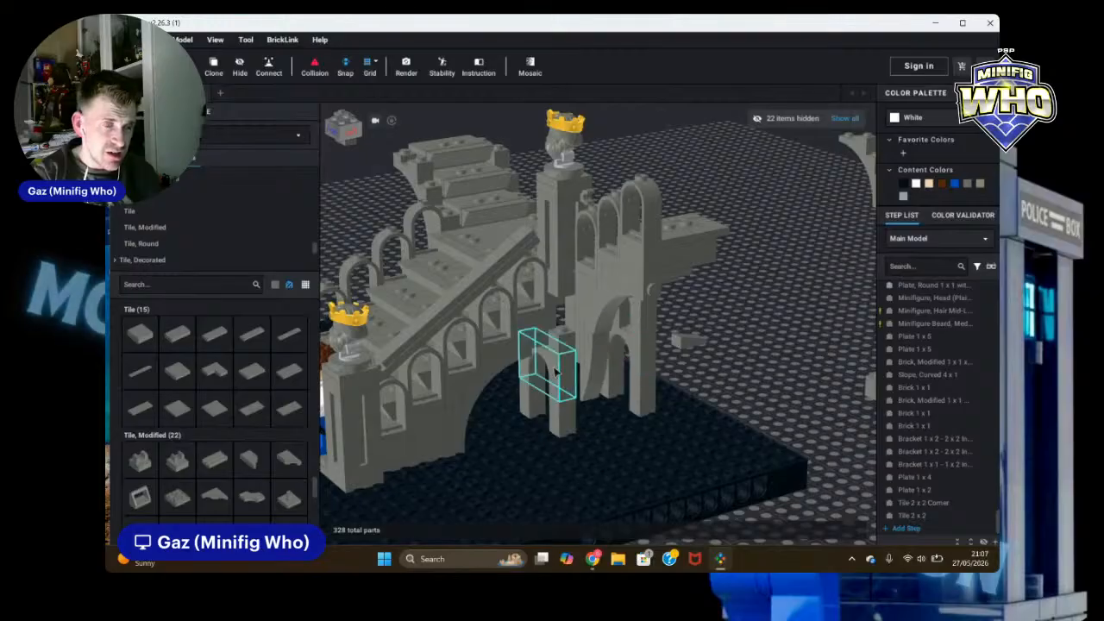
pyautogui.moveTo(600, 371); pyautogui.dragTo(841, 336, button='right')
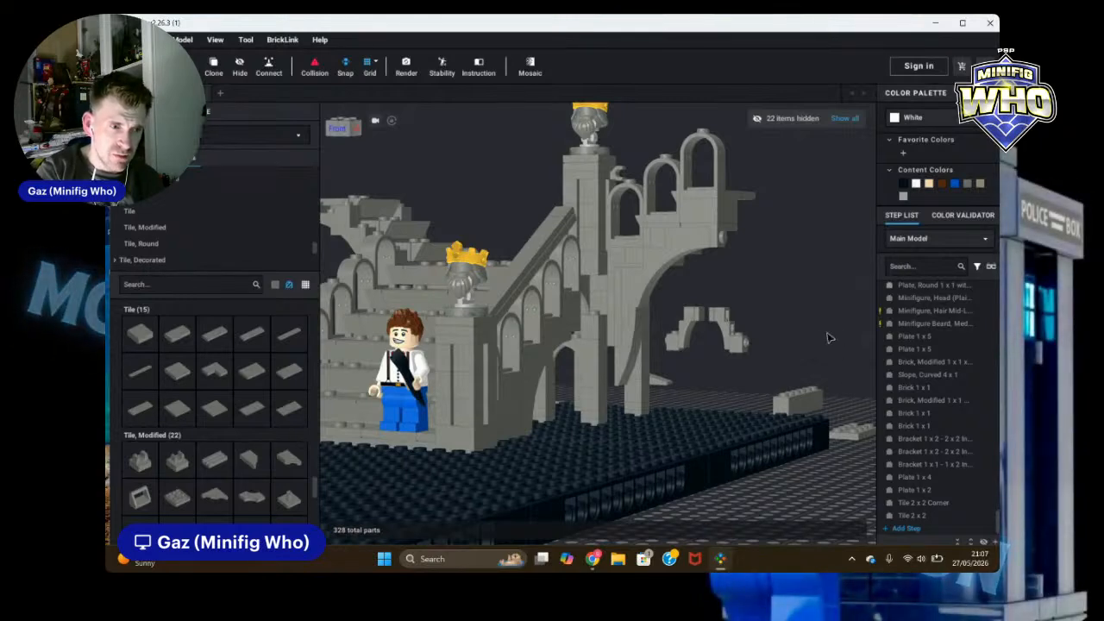
pyautogui.moveTo(830, 339); pyautogui.dragTo(782, 334, button='right')
pyautogui.moveTo(789, 331); pyautogui.dragTo(807, 342, button='right')
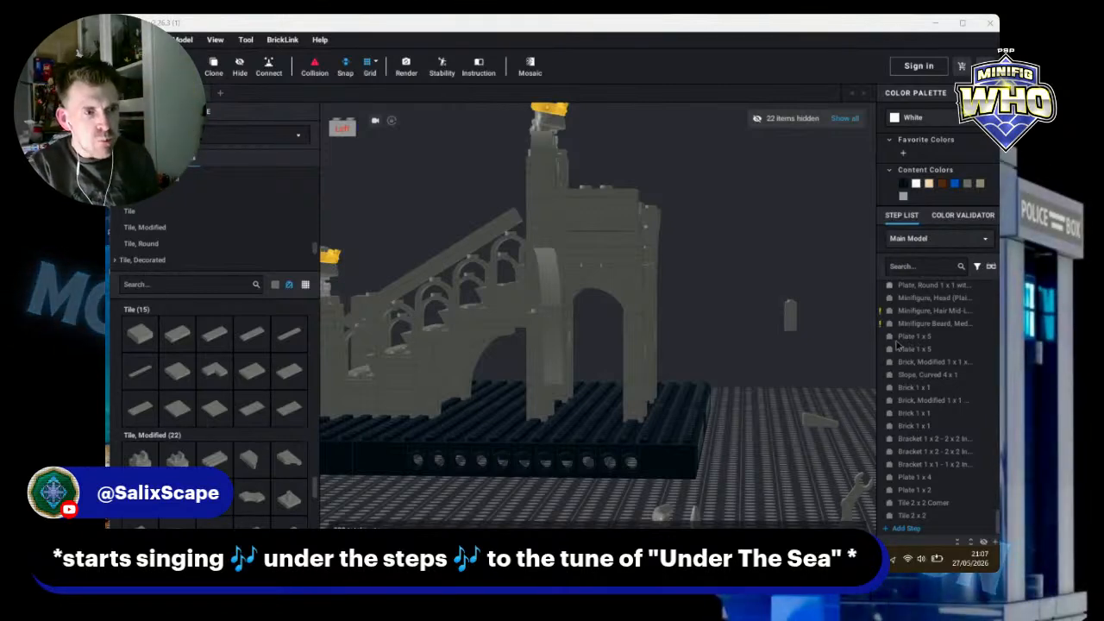
pyautogui.moveTo(761, 394); pyautogui.dragTo(781, 414, button='right')
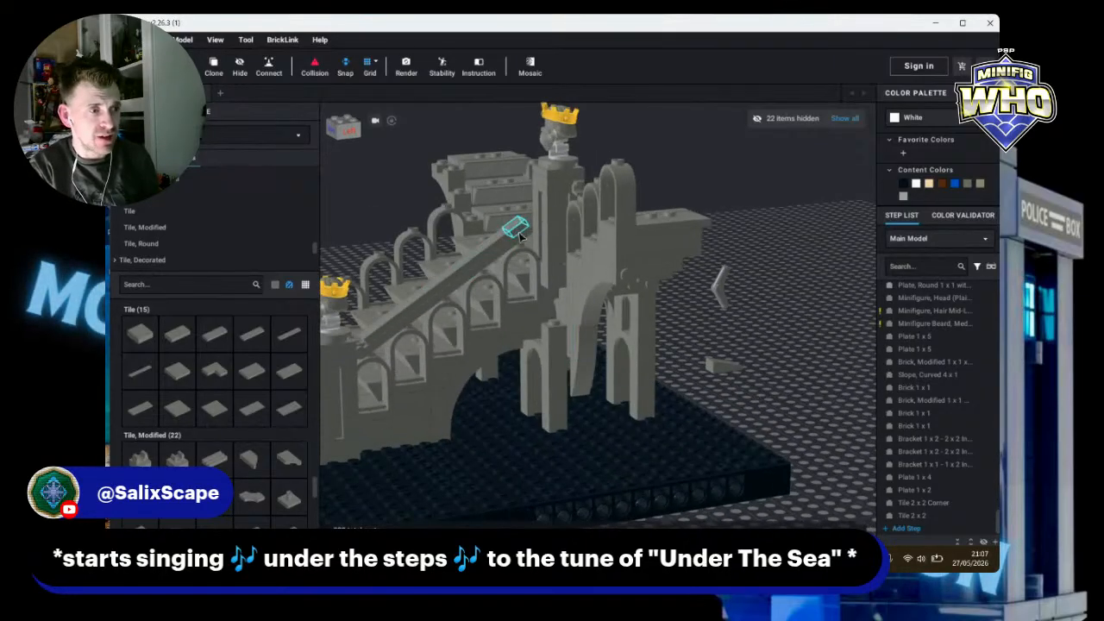
# Step: Select and delete the two 1 x 1 tiles at the ends of the stair rail
pyautogui.click(517, 228)
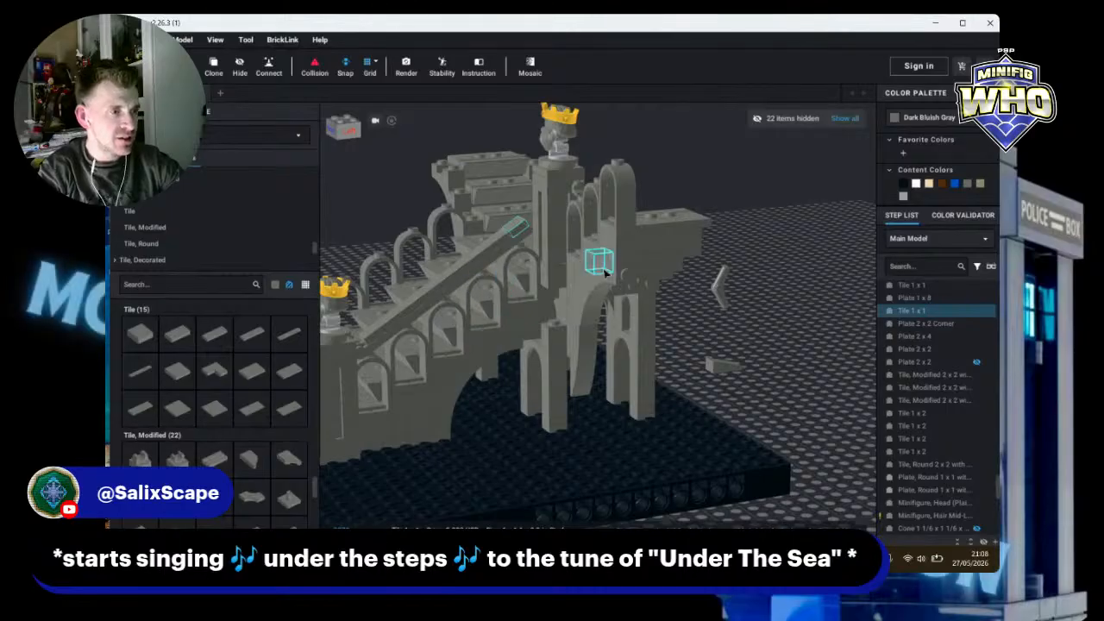
pyautogui.scroll(1, 711, 322)
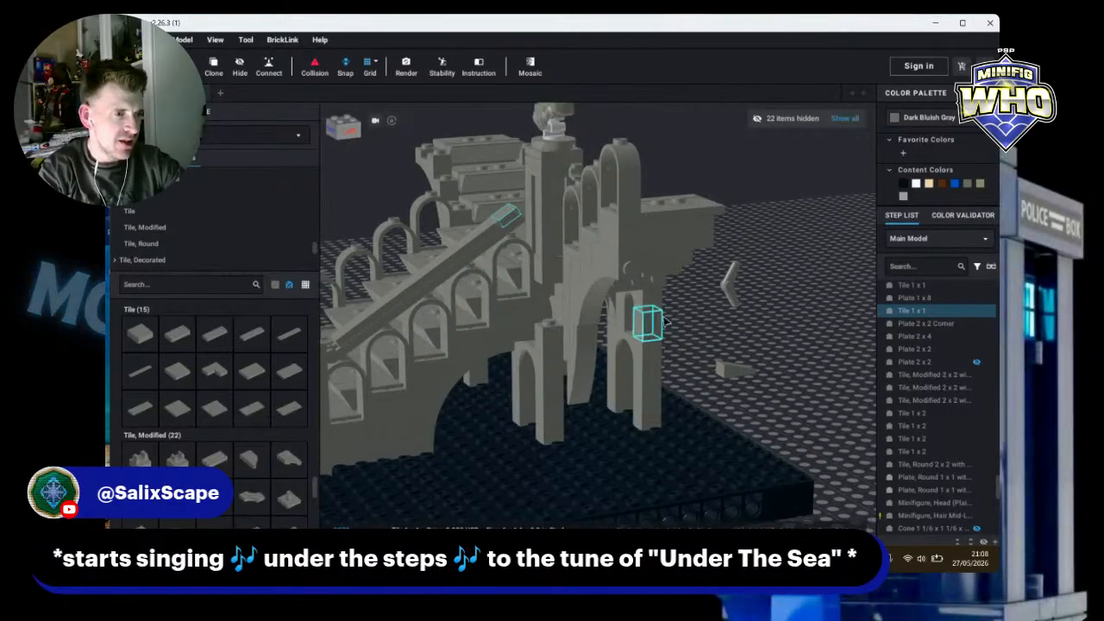
pyautogui.click(340, 342)
pyautogui.press('Delete')
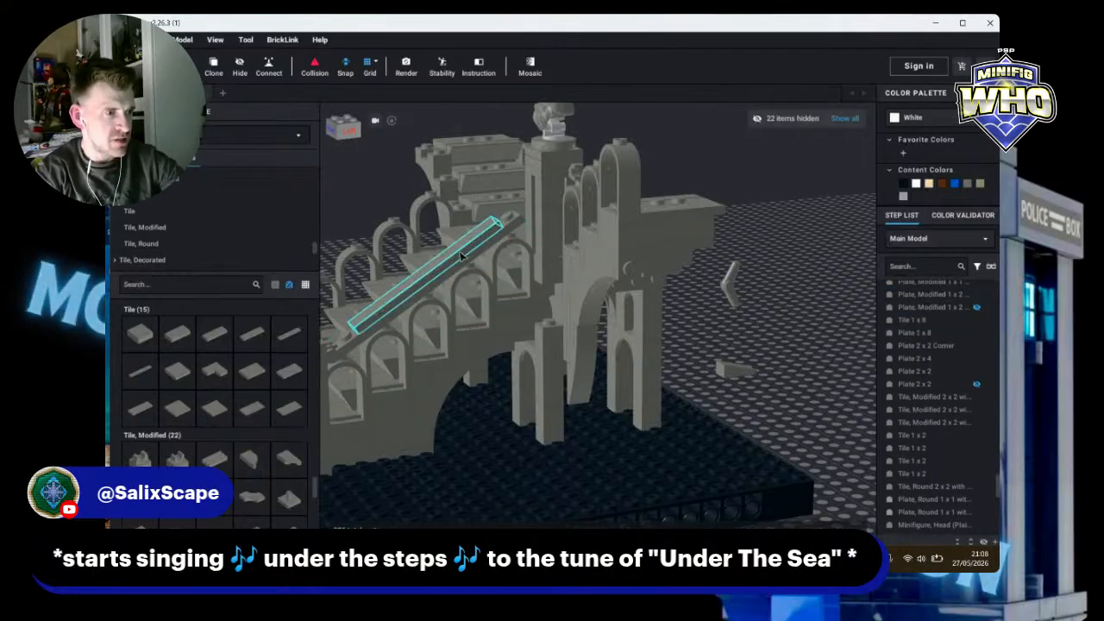
pyautogui.click(461, 255)
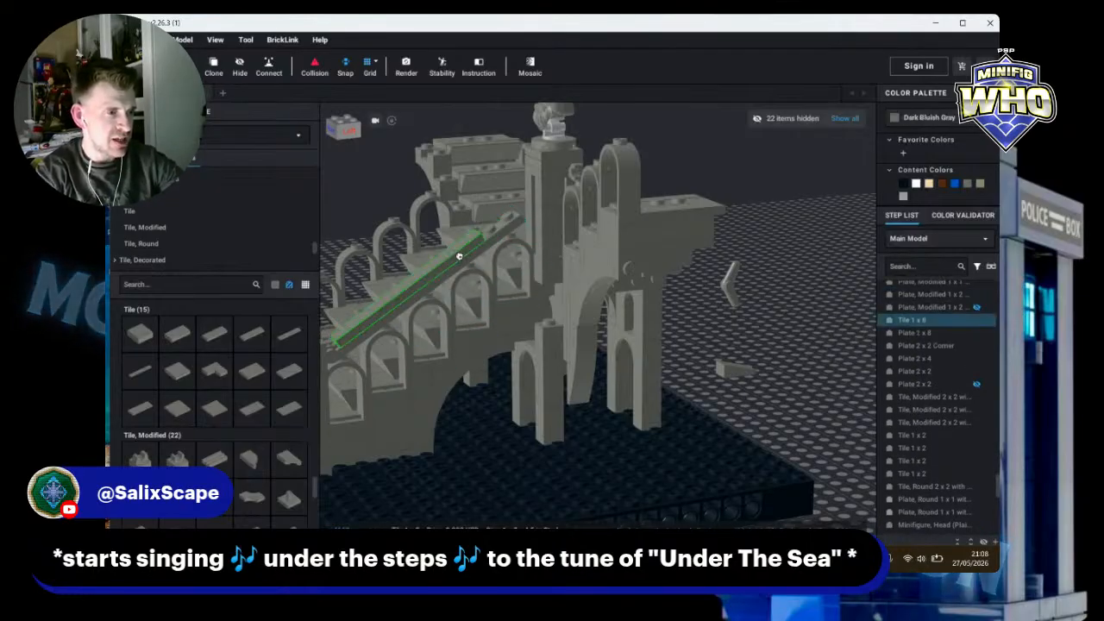
pyautogui.click(207, 336)
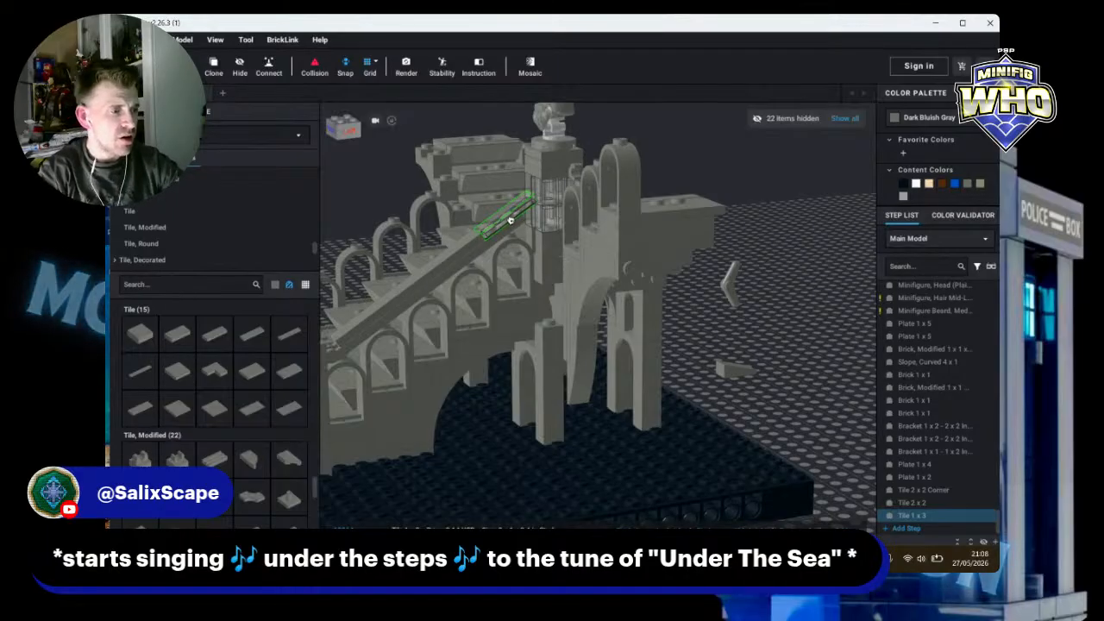
pyautogui.press('Escape')
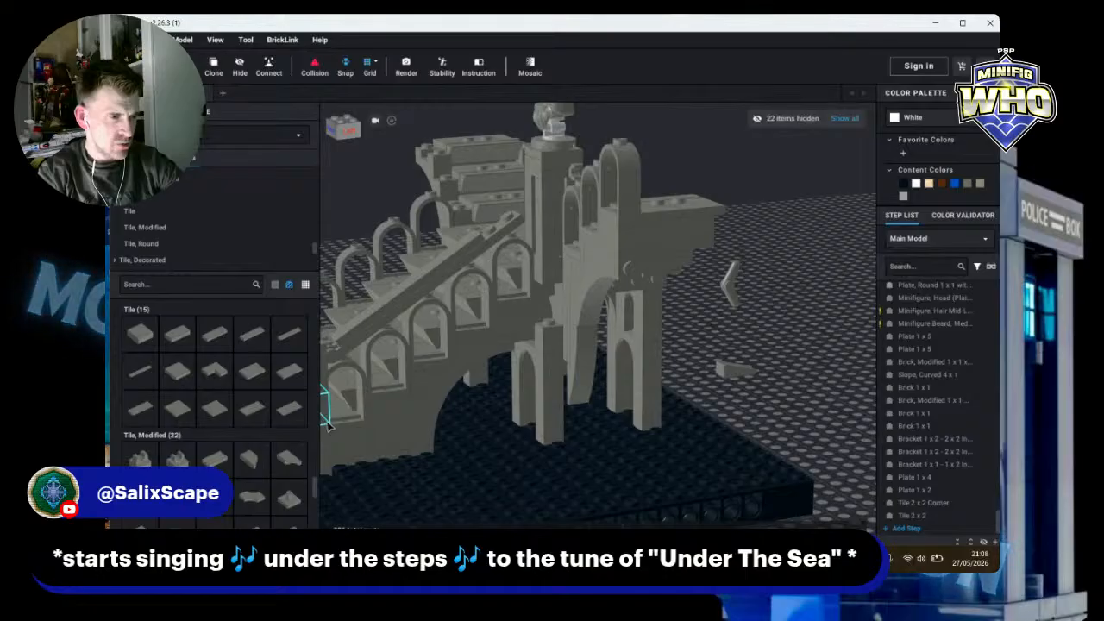
# Step: Delete the 1 x 8 plate beneath the stair rail's 1 x 8 tile, keeping the tile
pyautogui.click(416, 291)
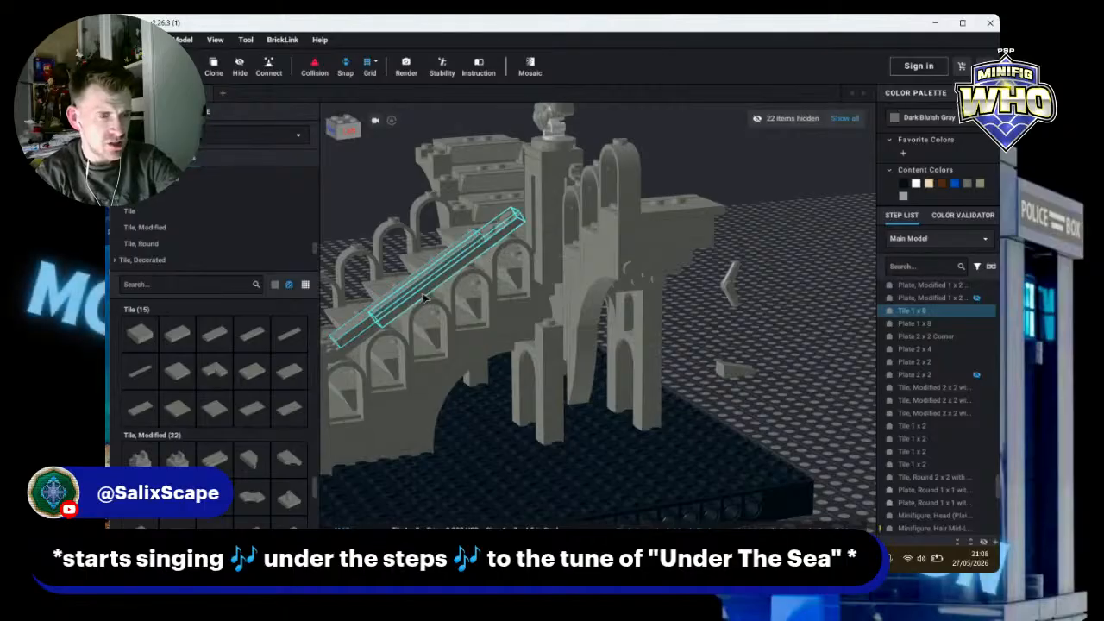
pyautogui.press('Delete')
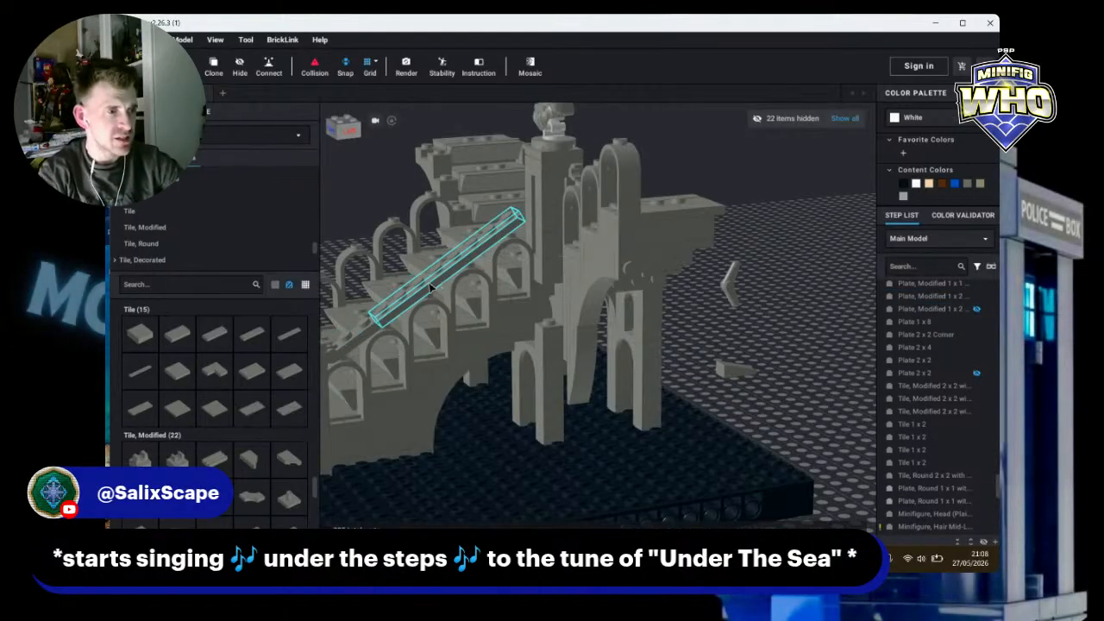
pyautogui.click(431, 288)
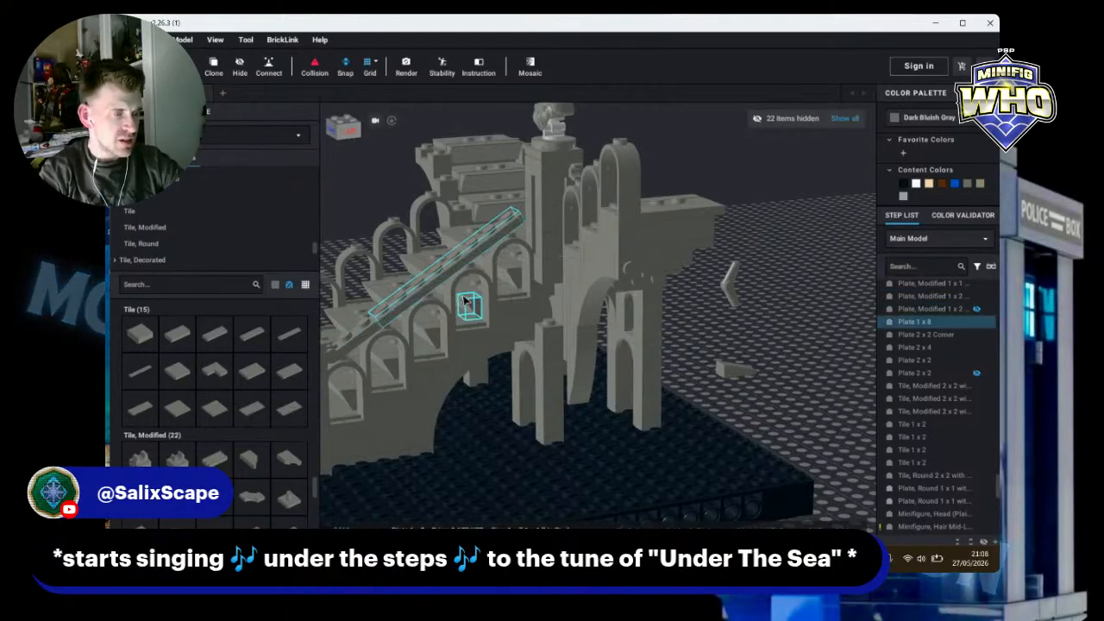
pyautogui.hotkey('ctrl', 'z')
pyautogui.hotkey('ctrl', 'z')
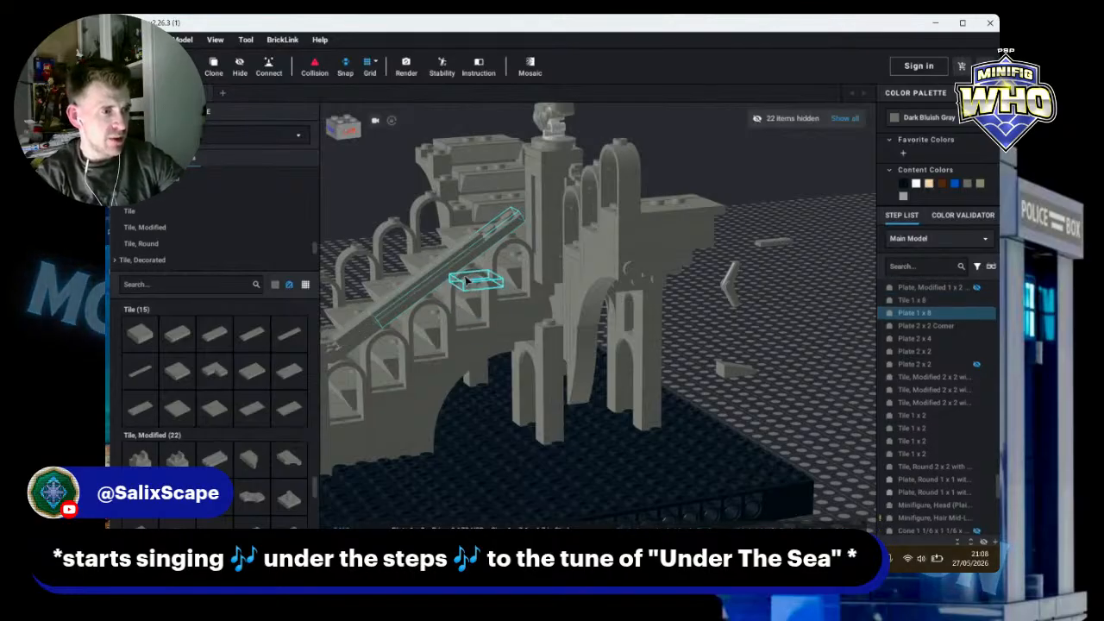
pyautogui.press('Delete')
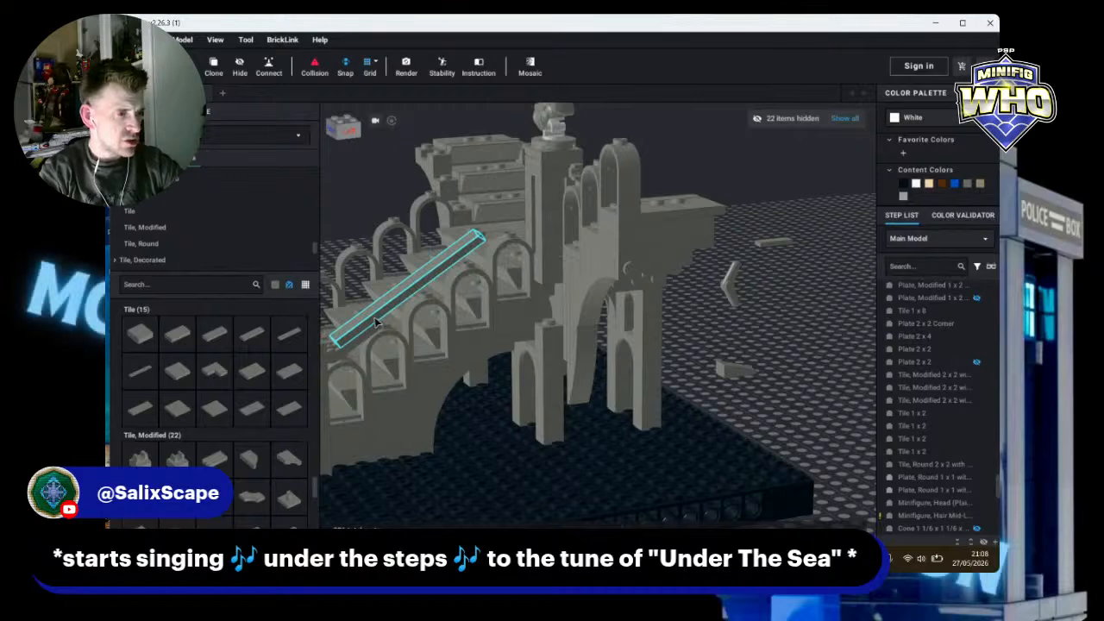
# Step: Place a 1 x 4 tile along the stair rail
pyautogui.click(466, 317)
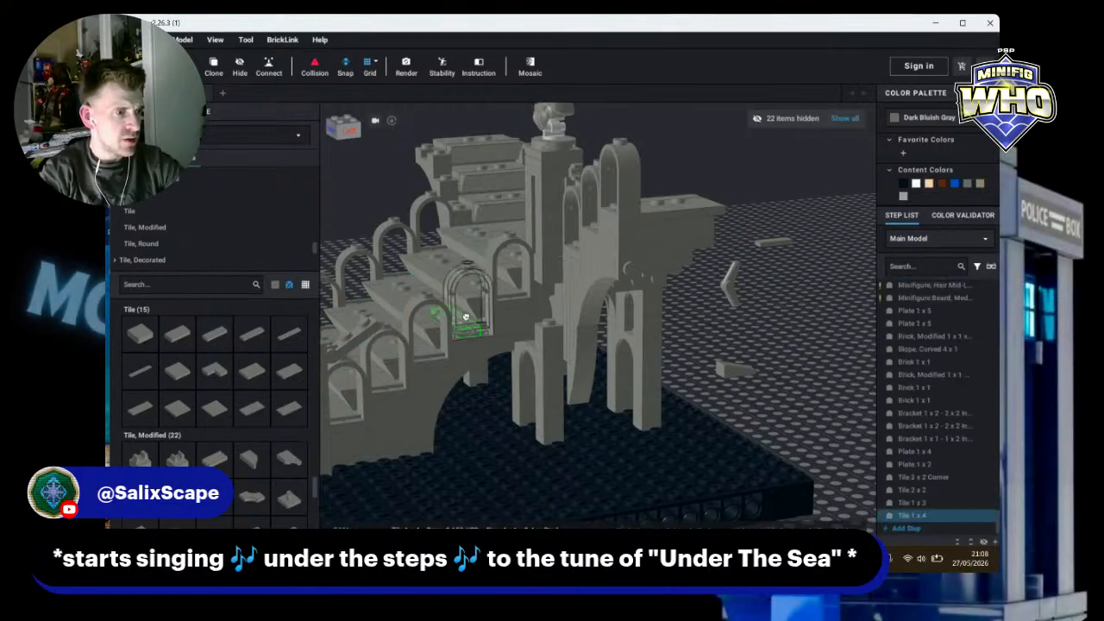
pyautogui.moveTo(466, 317); pyautogui.dragTo(370, 322)
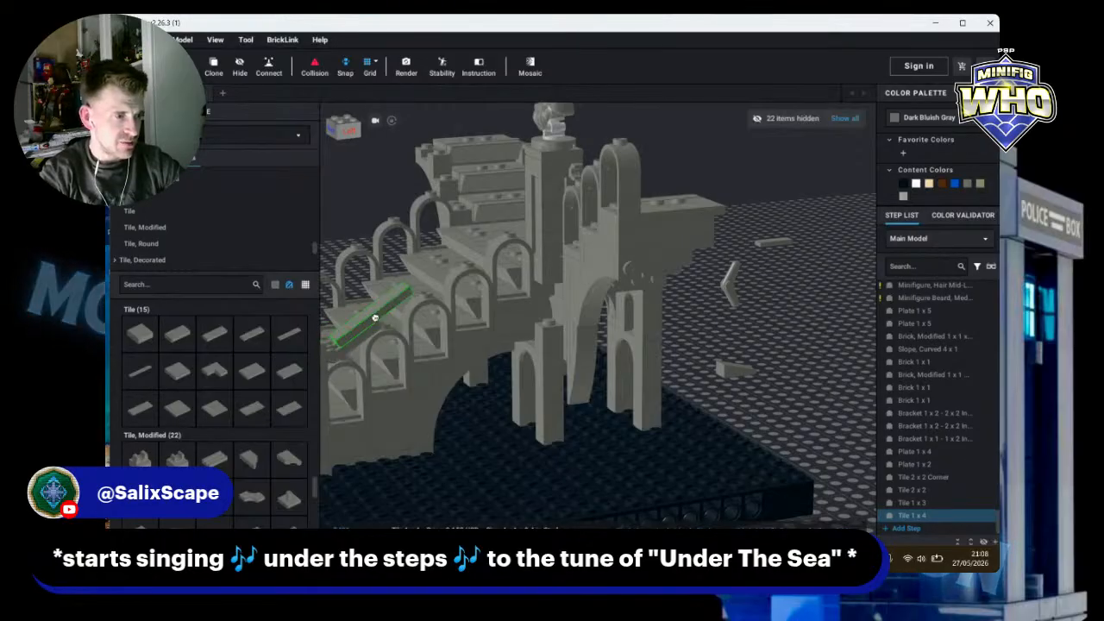
pyautogui.click(375, 317)
# Step: Paste a copy of the 1 x 4 tile onto the baseplate
pyautogui.hotkey('ctrl', 'v')
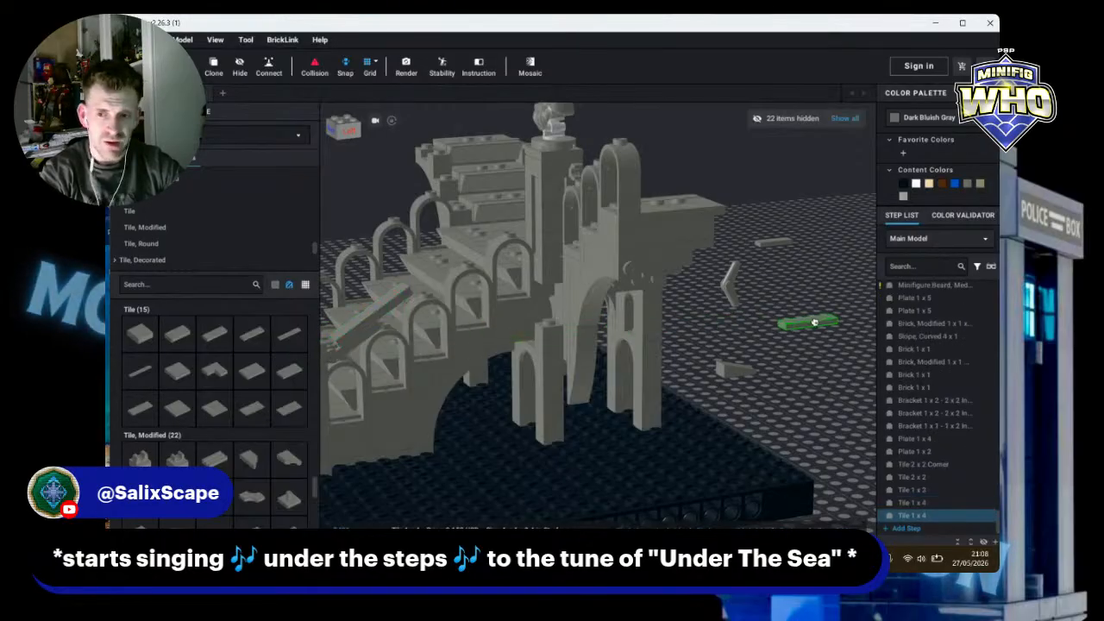
pyautogui.click(815, 324)
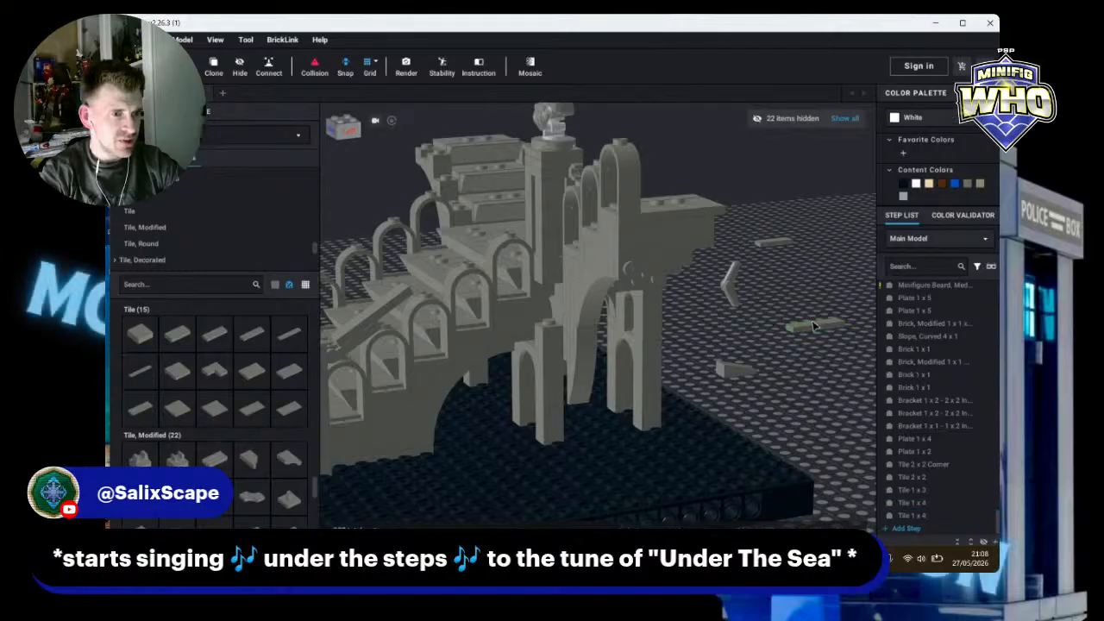
# Step: Adjust the position of the 1 x 5 plate on the wall top
pyautogui.click(604, 252)
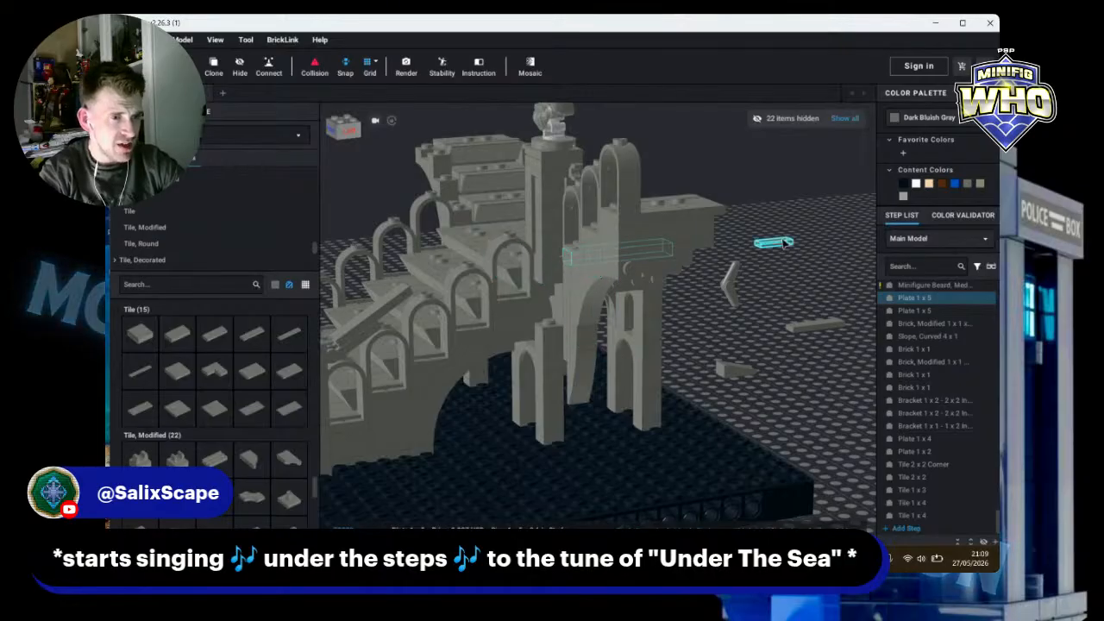
pyautogui.moveTo(778, 246)
pyautogui.mouseDown(button='right')
pyautogui.moveTo(765, 332)
pyautogui.moveTo(740, 252)
pyautogui.moveTo(723, 247)
pyautogui.moveTo(729, 230)
pyautogui.moveTo(779, 258)
pyautogui.mouseUp(button='right')
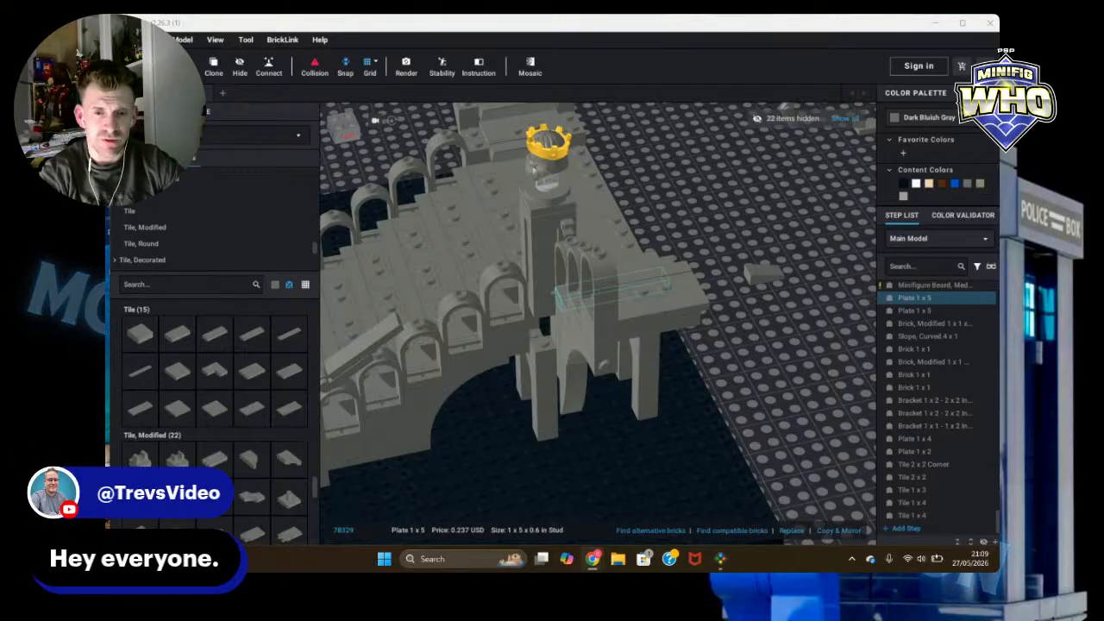
pyautogui.click(797, 356)
pyautogui.moveTo(805, 400); pyautogui.dragTo(821, 396, button='right')
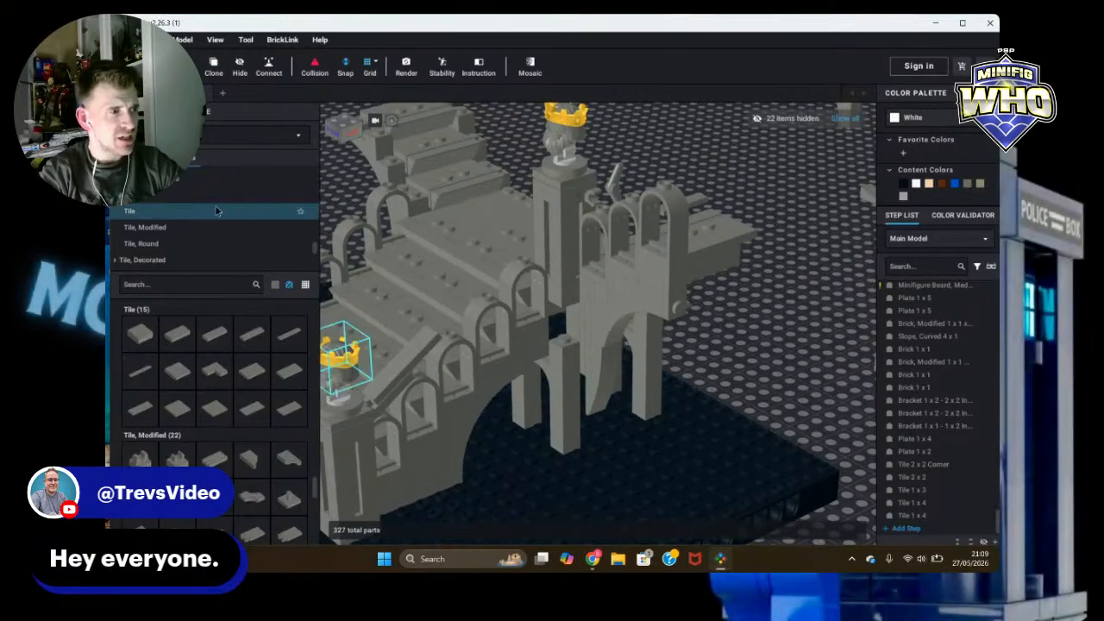
pyautogui.scroll(5, 213, 217)
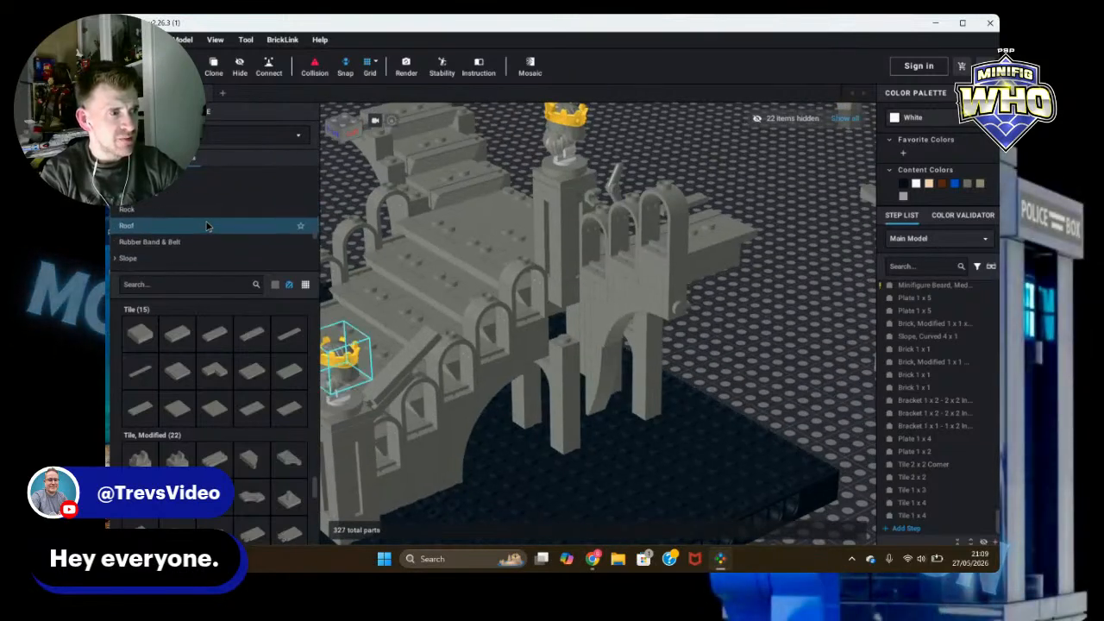
# Step: Add a dark bluish gray 1 x 6 plate to the stair rail
pyautogui.scroll(3, 207, 226)
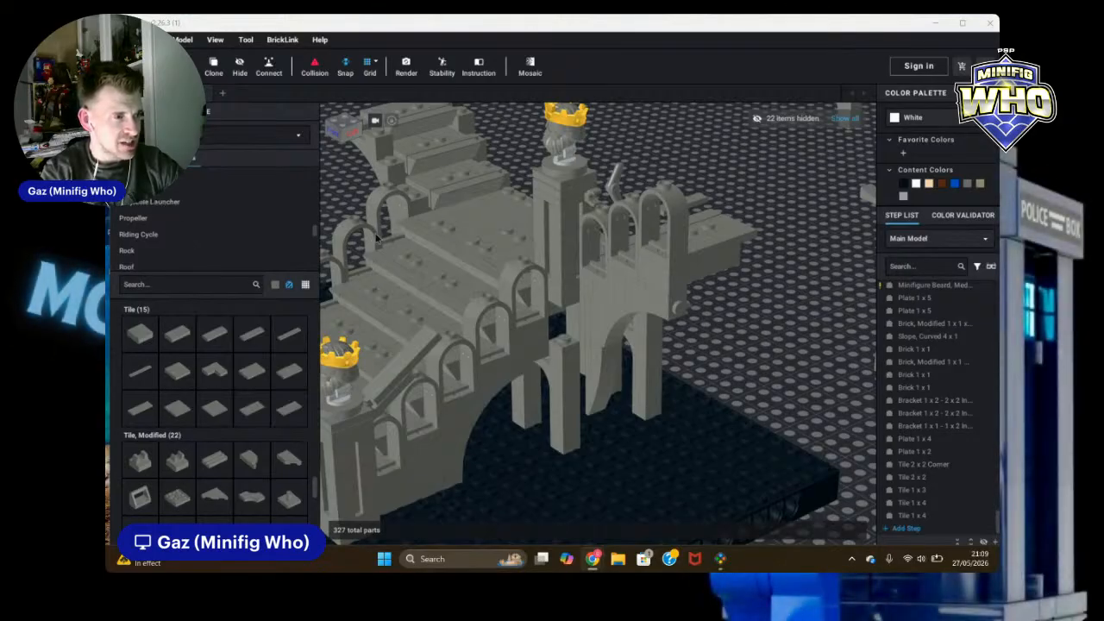
pyautogui.click(172, 233)
pyautogui.scroll(2, 155, 216)
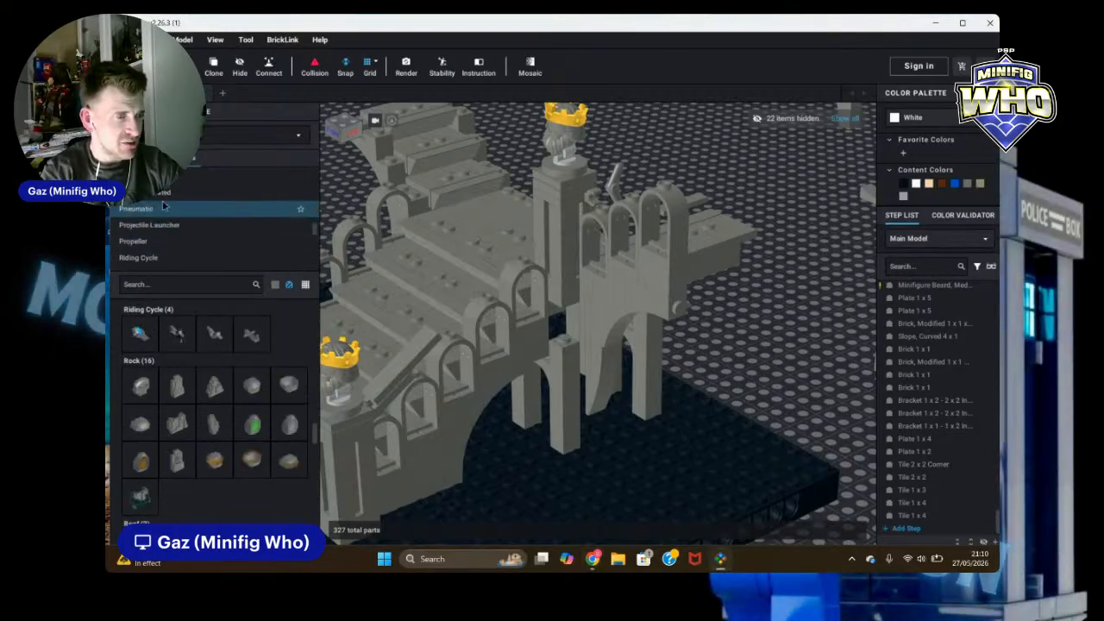
pyautogui.scroll(1, 151, 202)
pyautogui.click(152, 197)
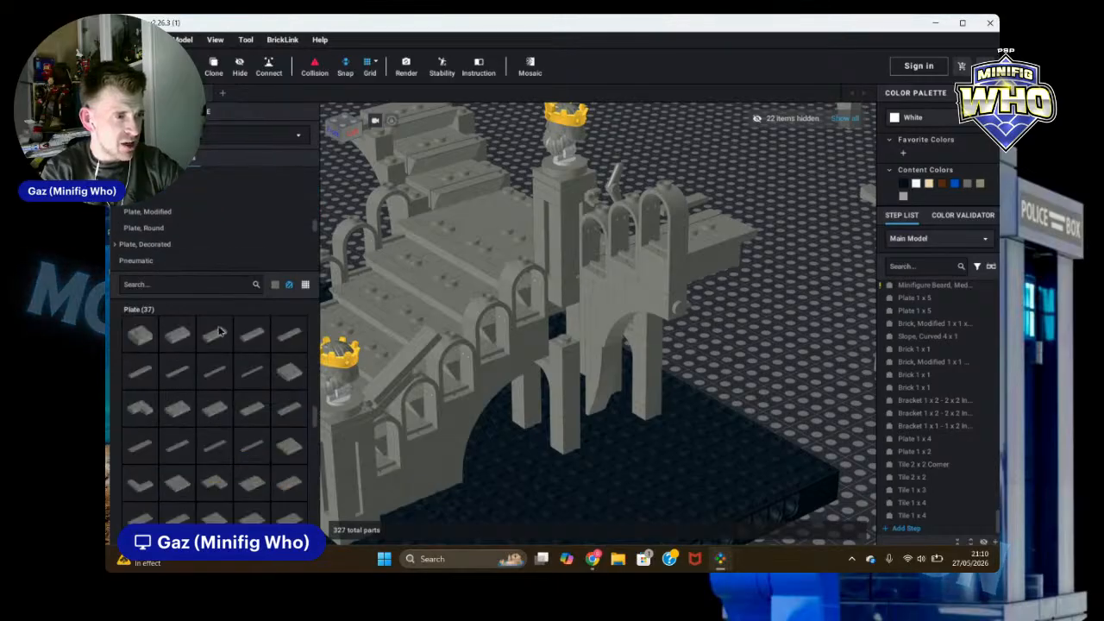
pyautogui.click(132, 369)
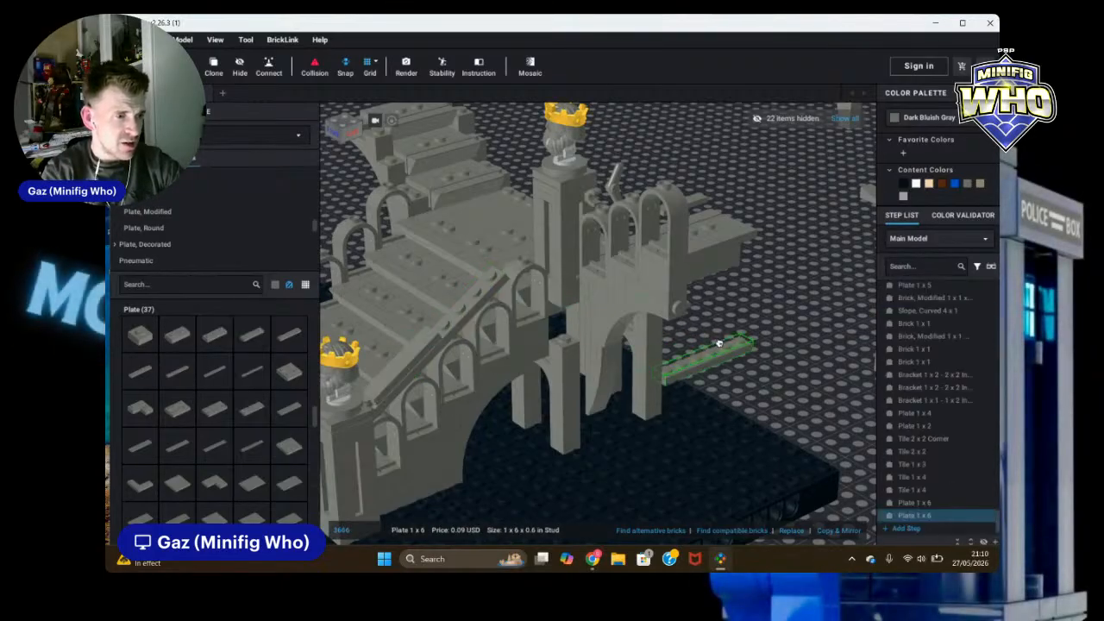
pyautogui.click(416, 360)
pyautogui.click(416, 360)
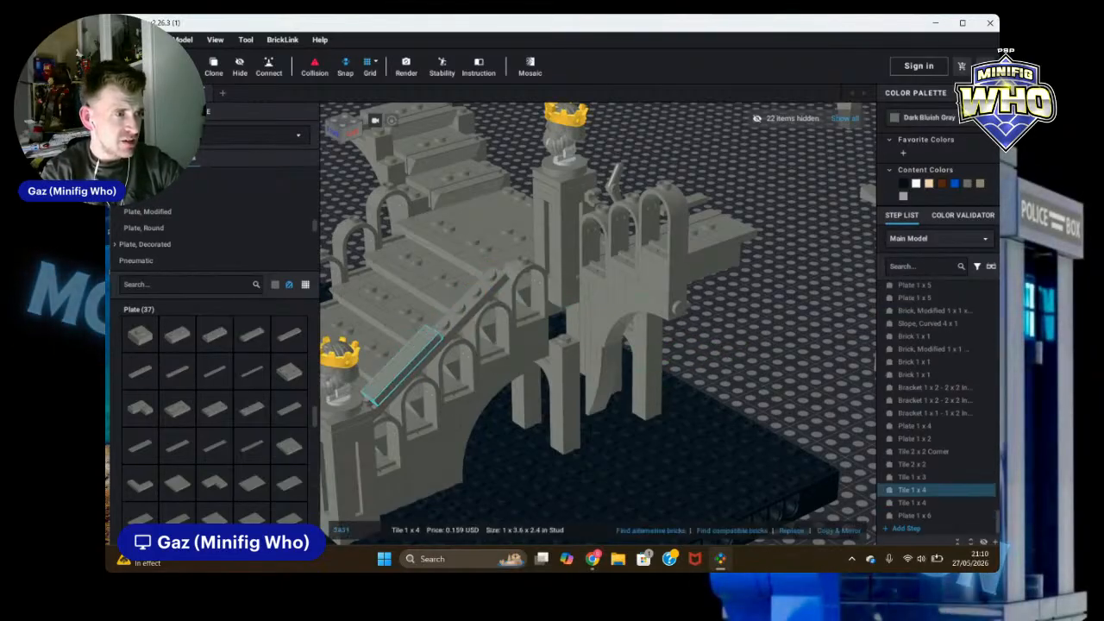
# Step: Clone the stair rail's 1 x 4 tile and place the copy further up the rail
pyautogui.click(217, 70)
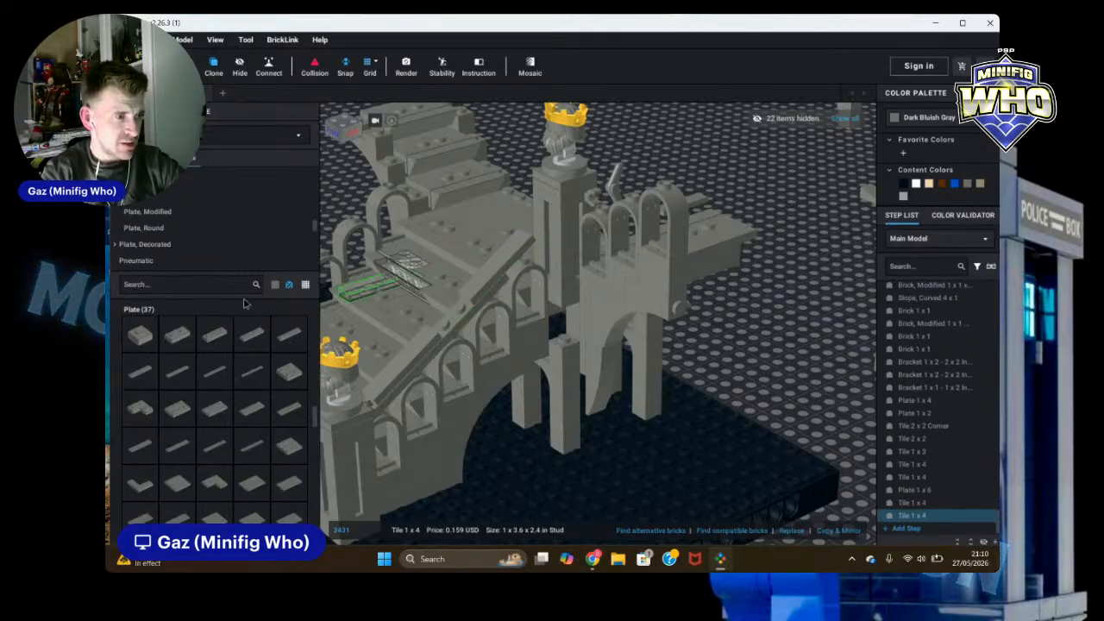
pyautogui.click(371, 285)
pyautogui.moveTo(826, 313); pyautogui.dragTo(817, 320, button='right')
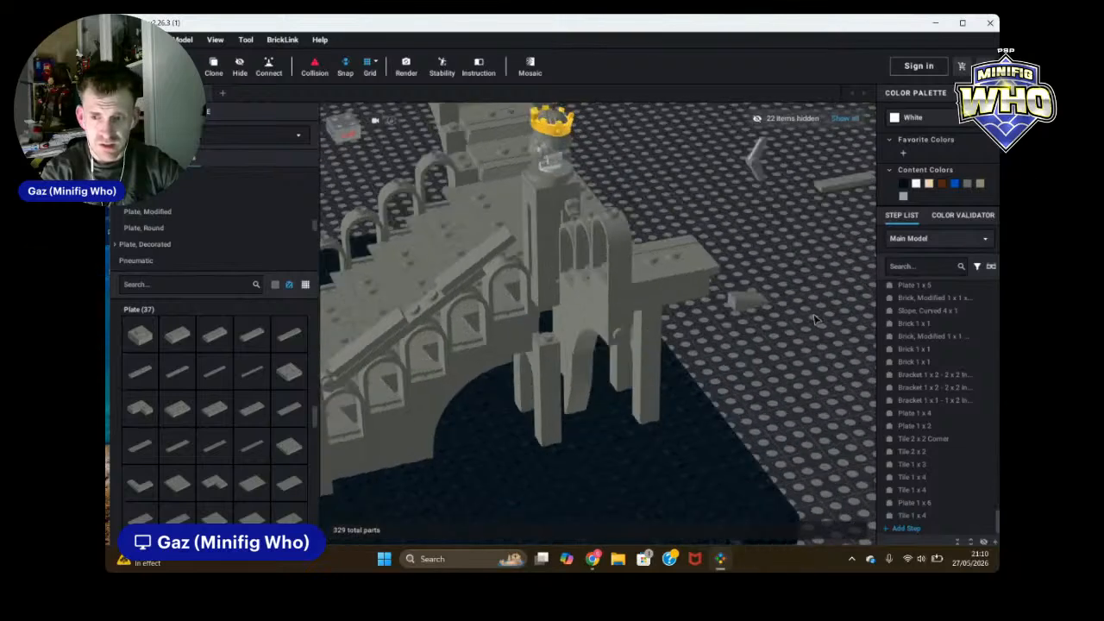
# Step: Delete the 1 x 4 tile on the lower part of the stair rail
pyautogui.click(565, 433)
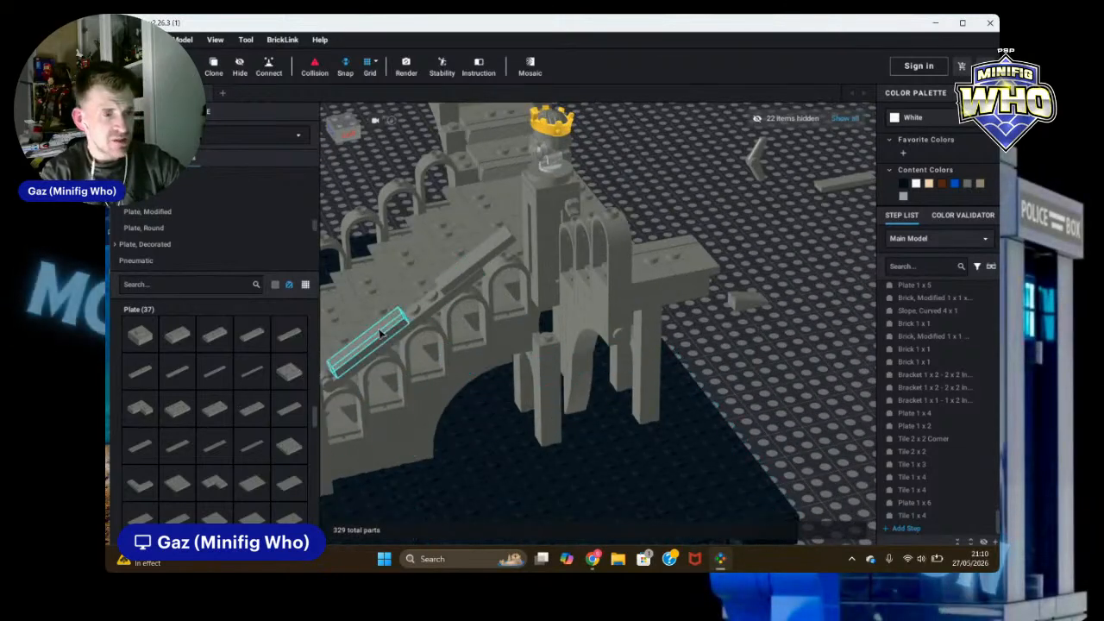
pyautogui.click(380, 335)
pyautogui.press('Delete')
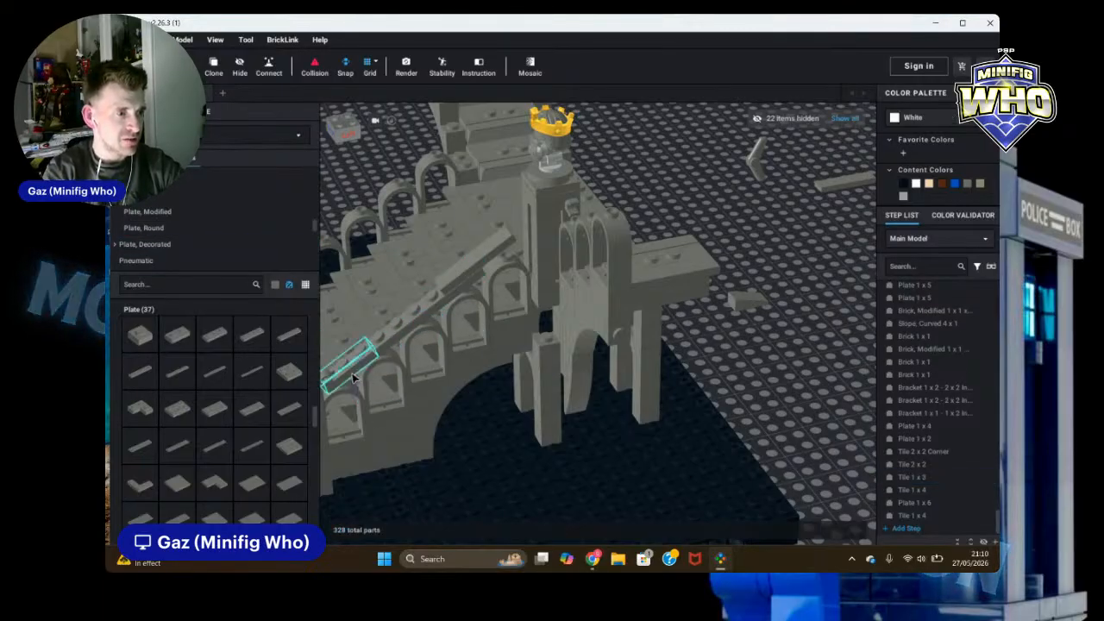
pyautogui.moveTo(351, 377); pyautogui.dragTo(504, 255)
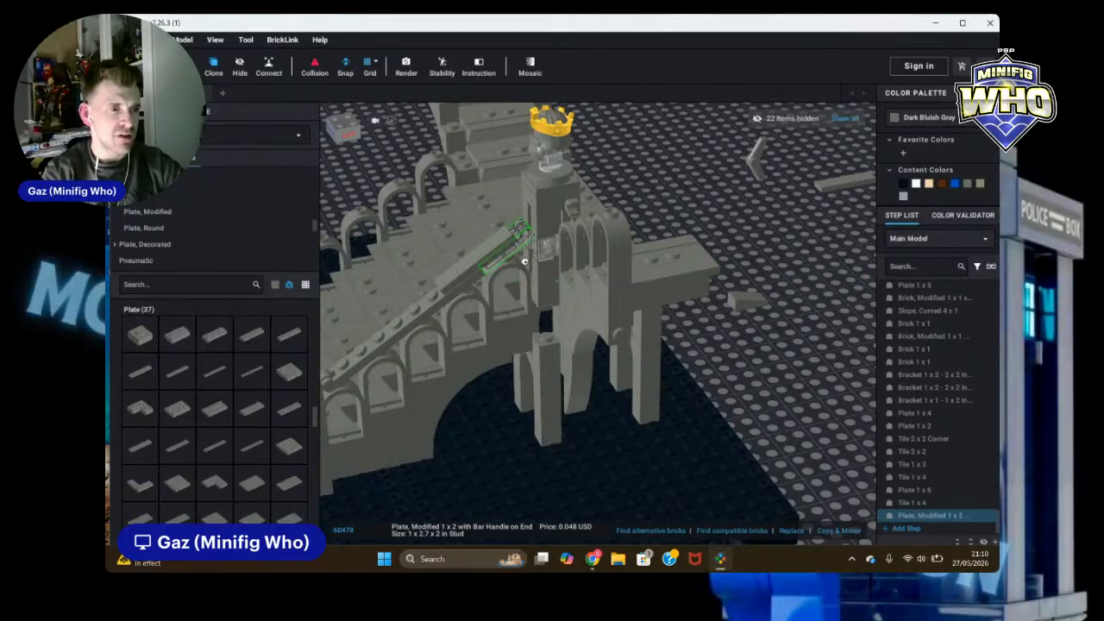
pyautogui.moveTo(524, 260); pyautogui.dragTo(821, 344)
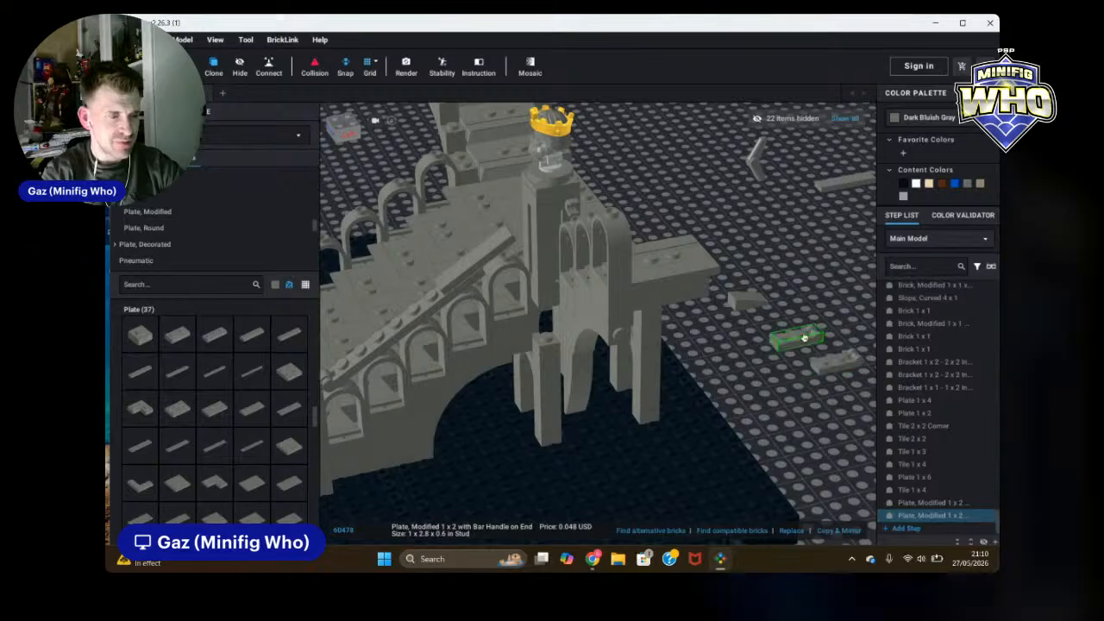
pyautogui.click(829, 368)
pyautogui.press('Delete')
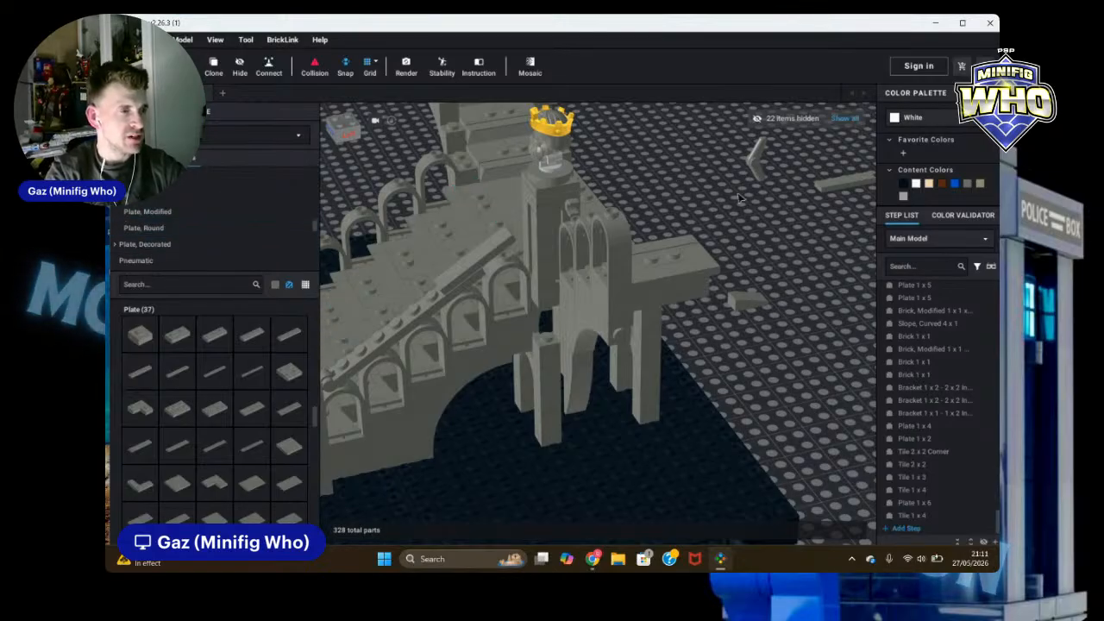
# Step: Place a 1 x 6 tile along the stair rail
pyautogui.scroll(-6, 183, 227)
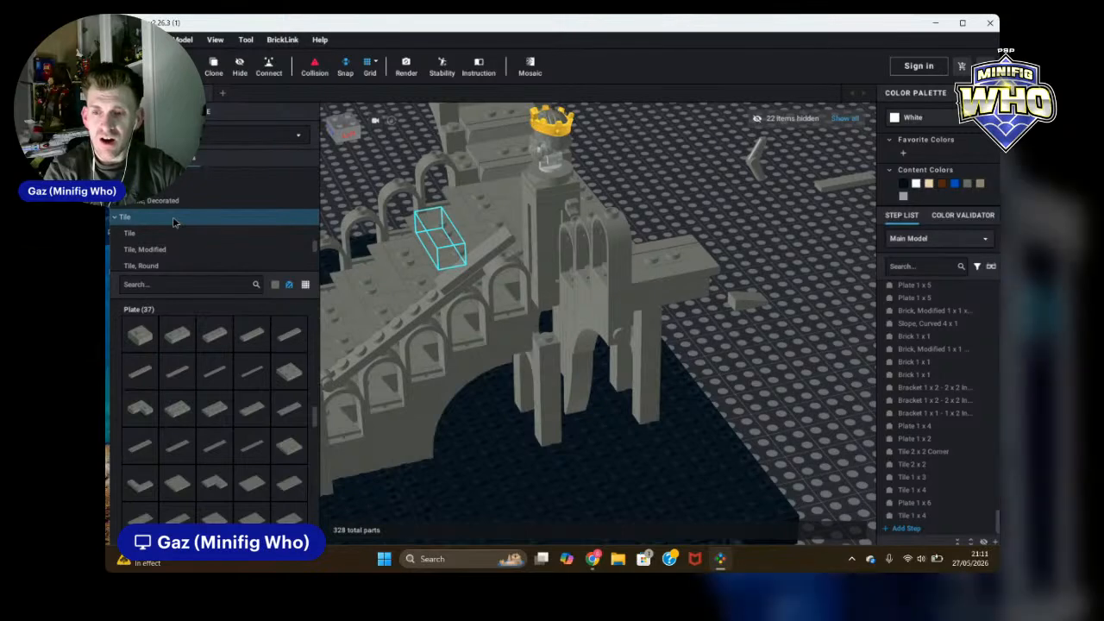
pyautogui.click(209, 221)
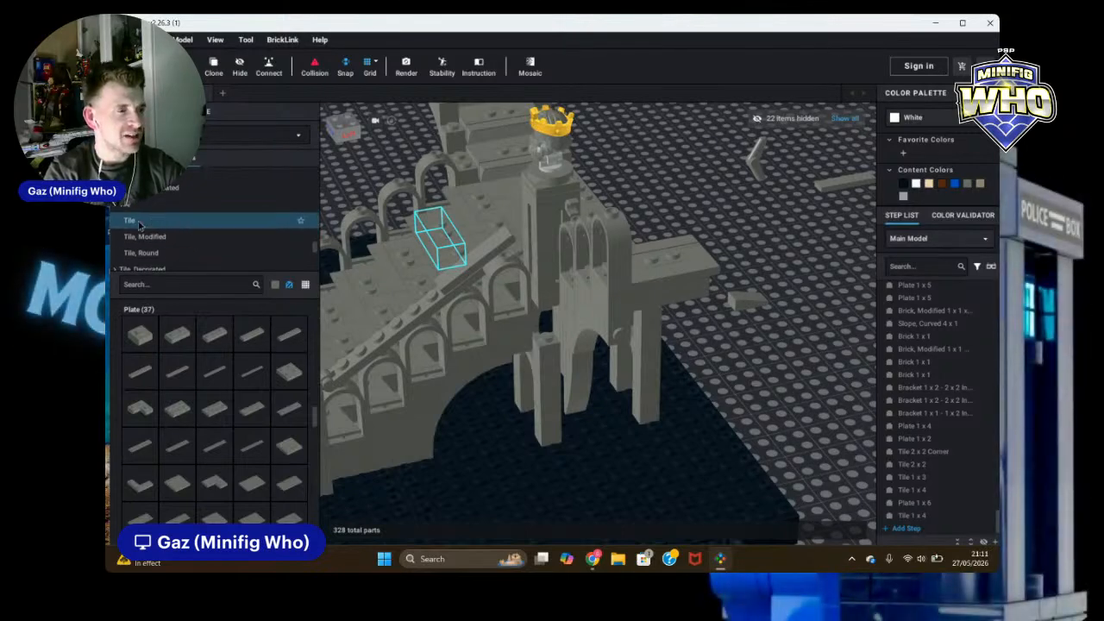
pyautogui.click(284, 336)
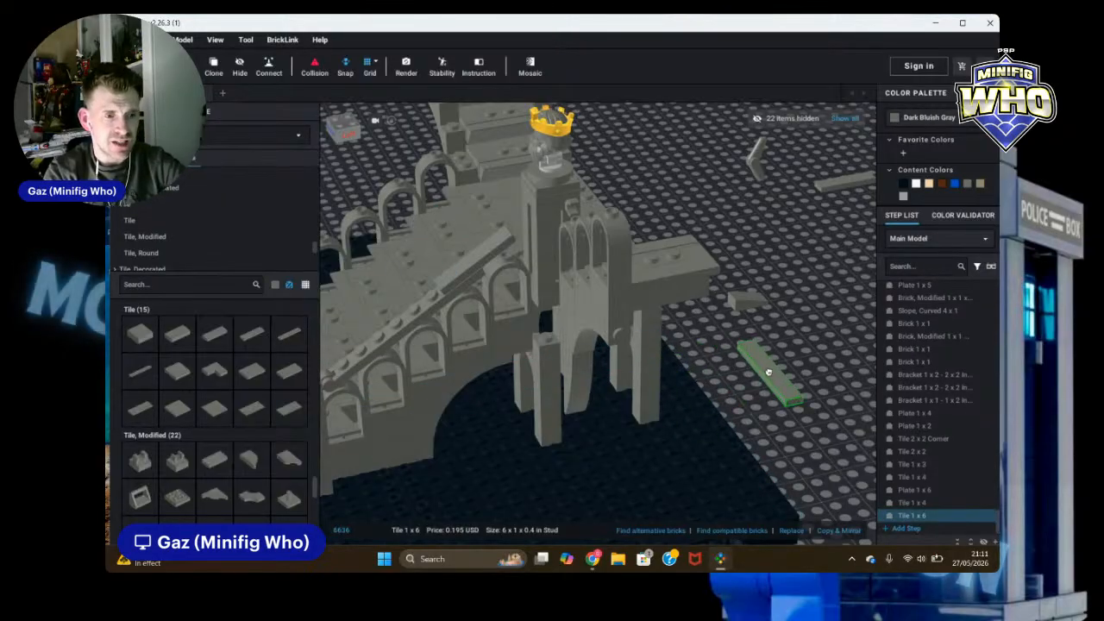
pyautogui.click(392, 337)
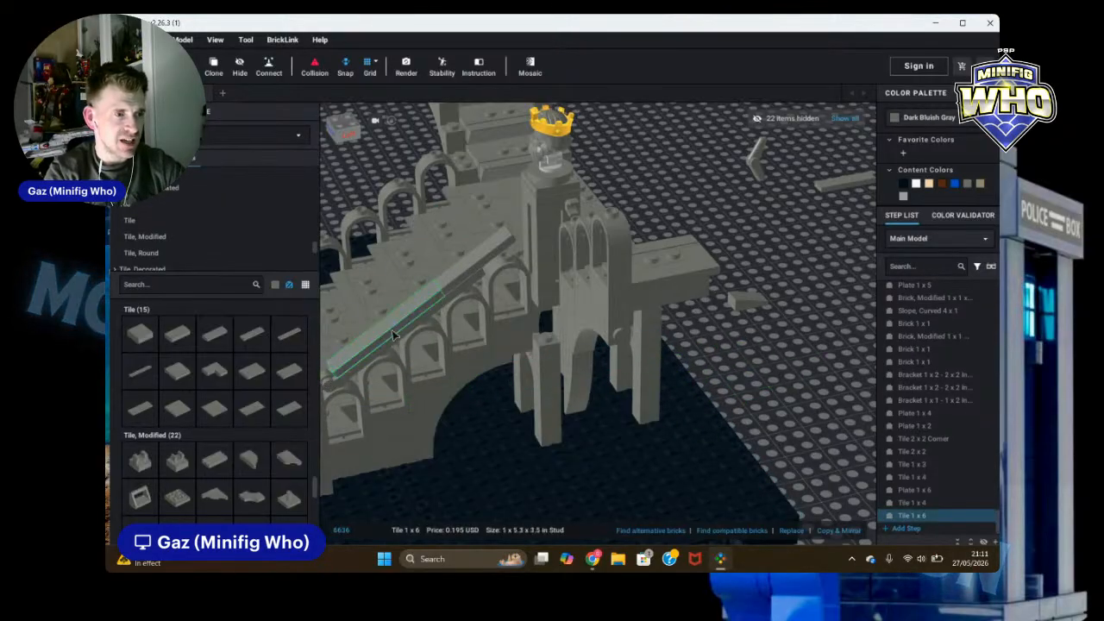
pyautogui.click(891, 374)
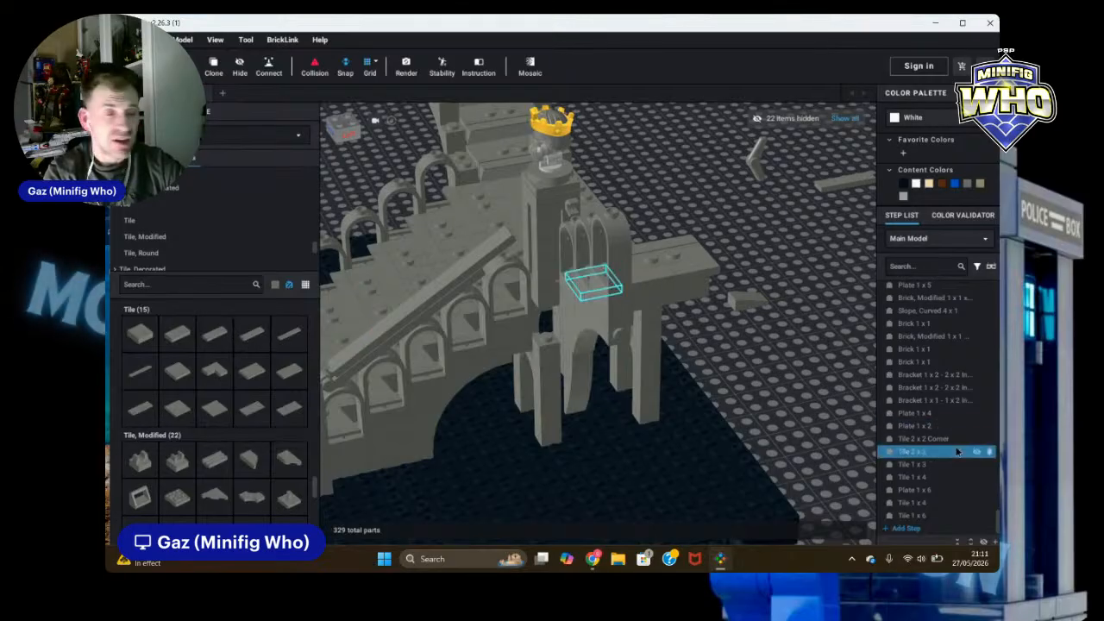
pyautogui.scroll(8, 250, 216)
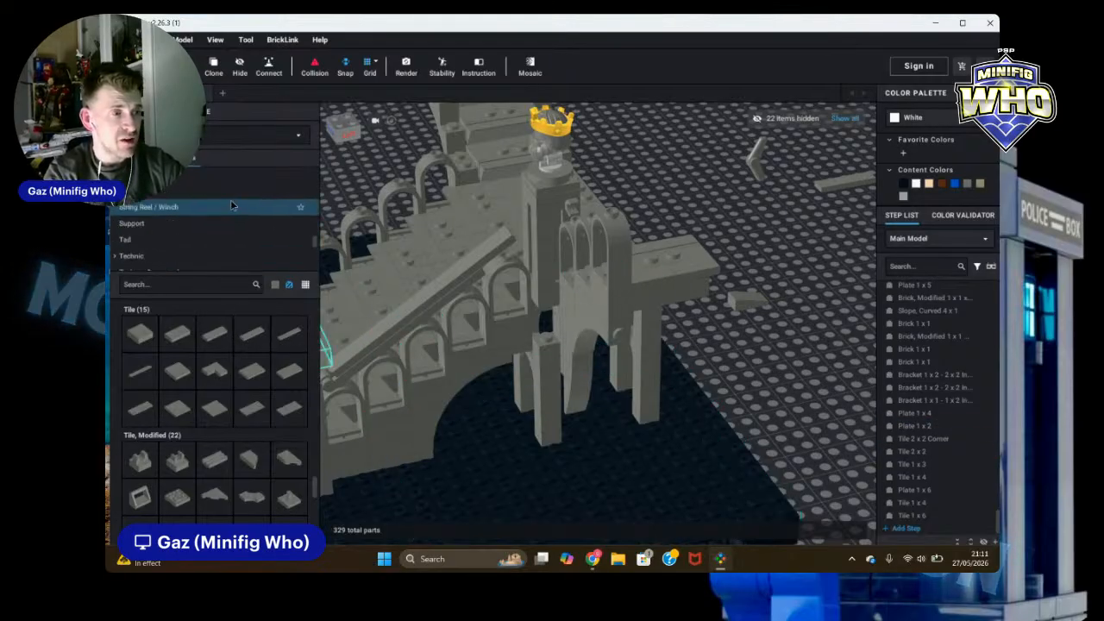
pyautogui.scroll(6, 217, 194)
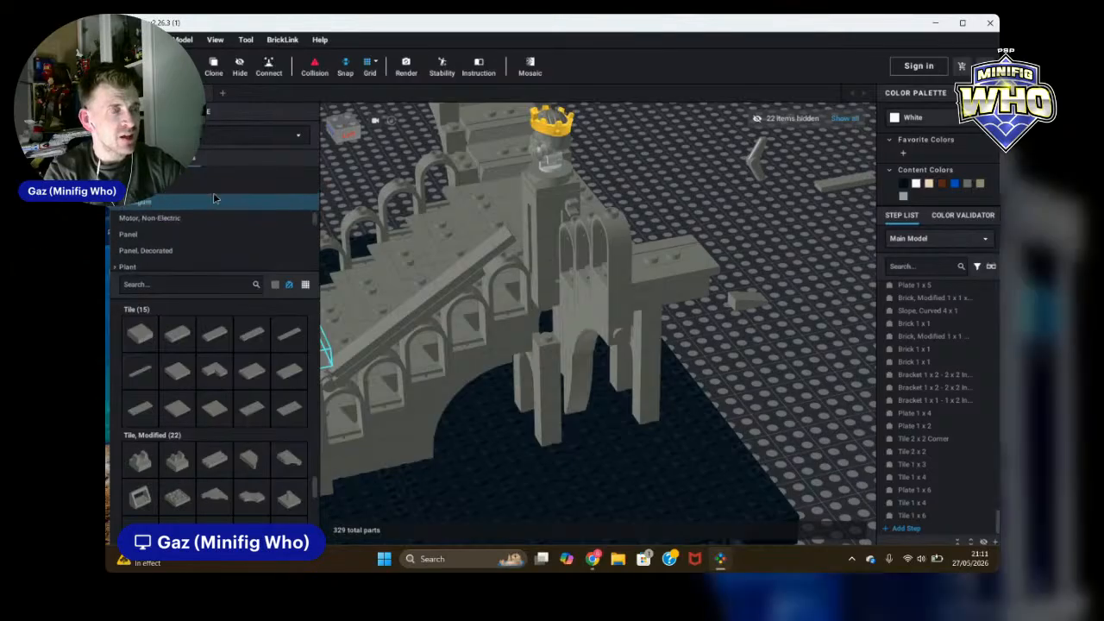
pyautogui.scroll(5, 213, 199)
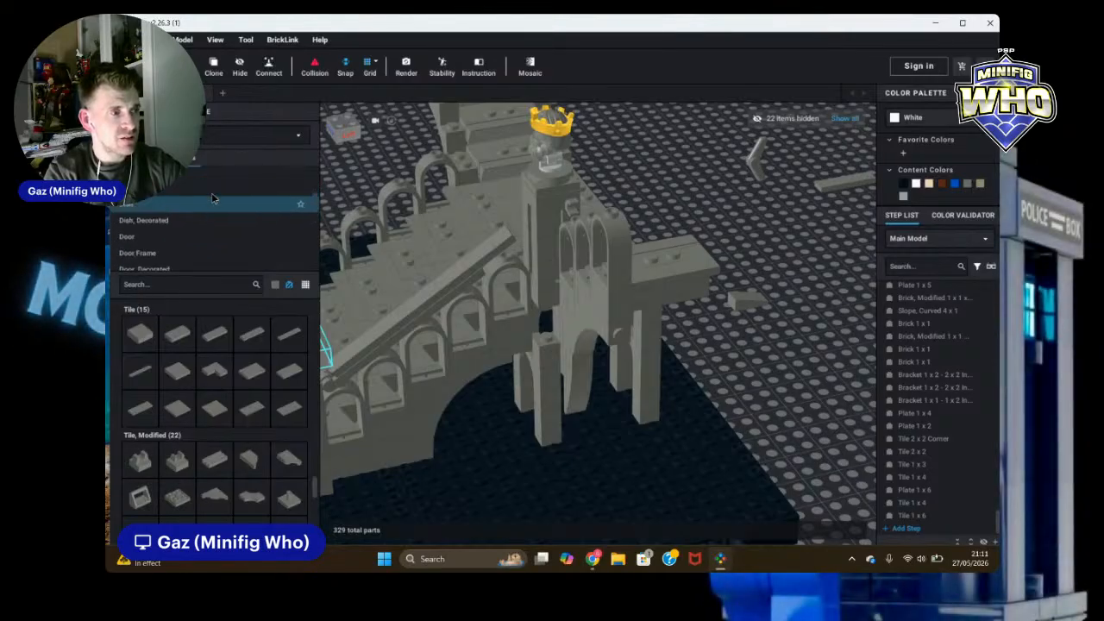
pyautogui.scroll(3, 213, 199)
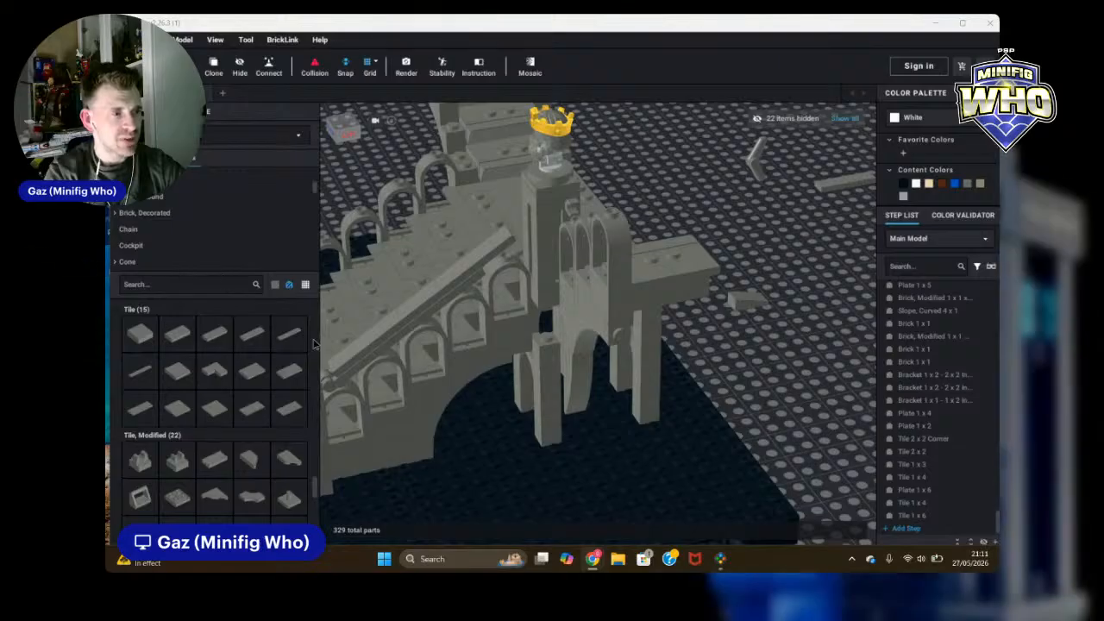
pyautogui.click(315, 492)
pyautogui.scroll(3, 325, 441)
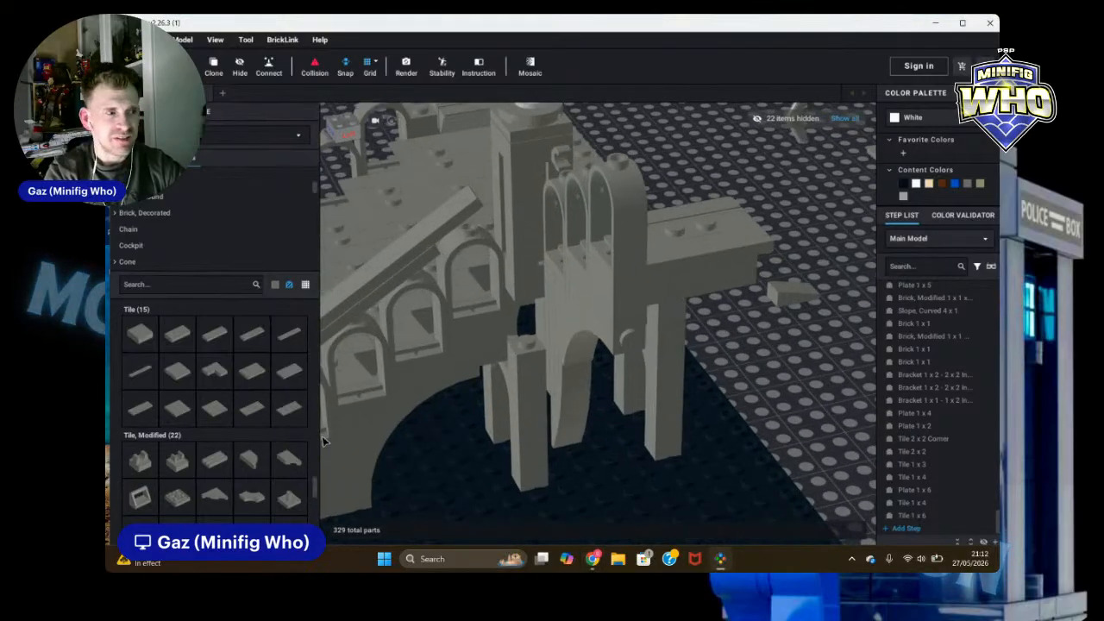
pyautogui.scroll(-2, 324, 441)
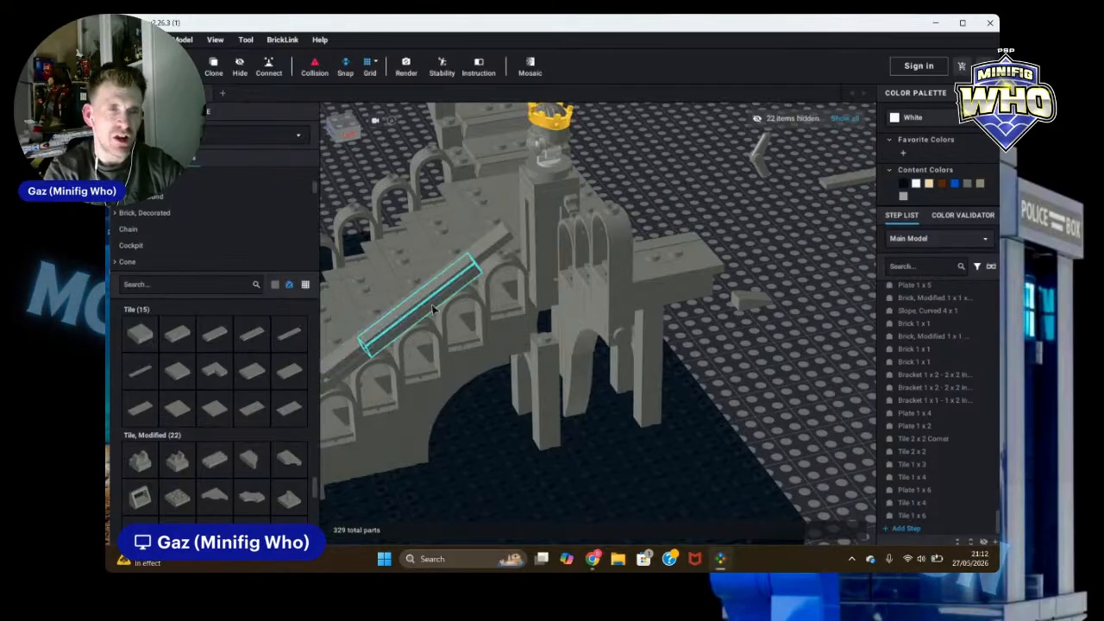
# Step: Reposition the 1 x 6 tile higher along the stair rail
pyautogui.click(383, 317)
pyautogui.moveTo(385, 321); pyautogui.dragTo(823, 364)
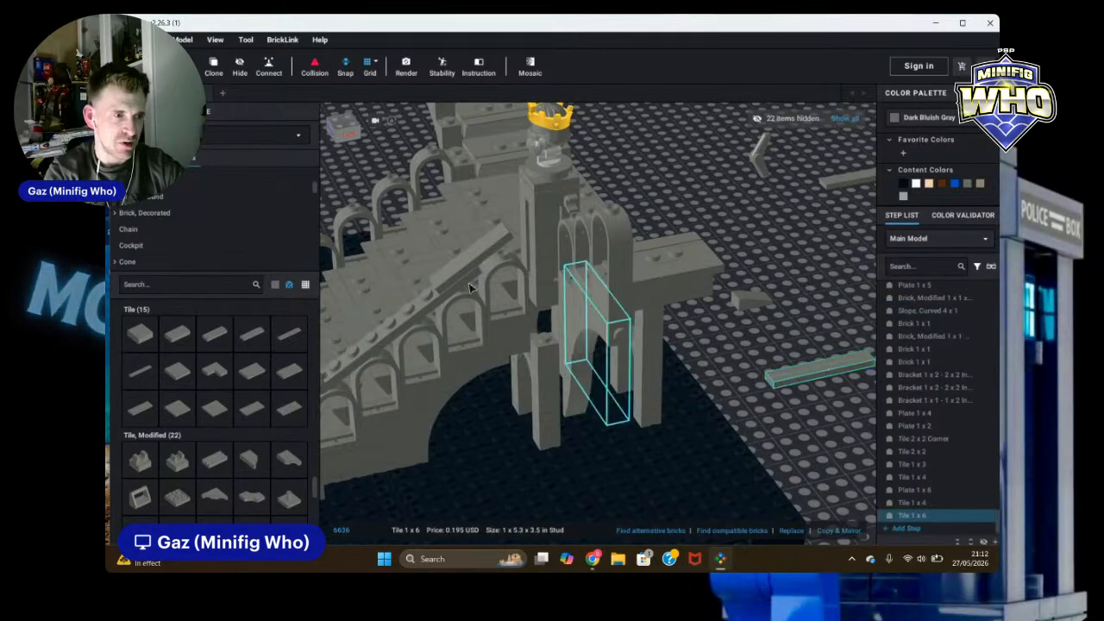
pyautogui.moveTo(430, 283); pyautogui.dragTo(349, 354)
pyautogui.moveTo(819, 369); pyautogui.dragTo(463, 285)
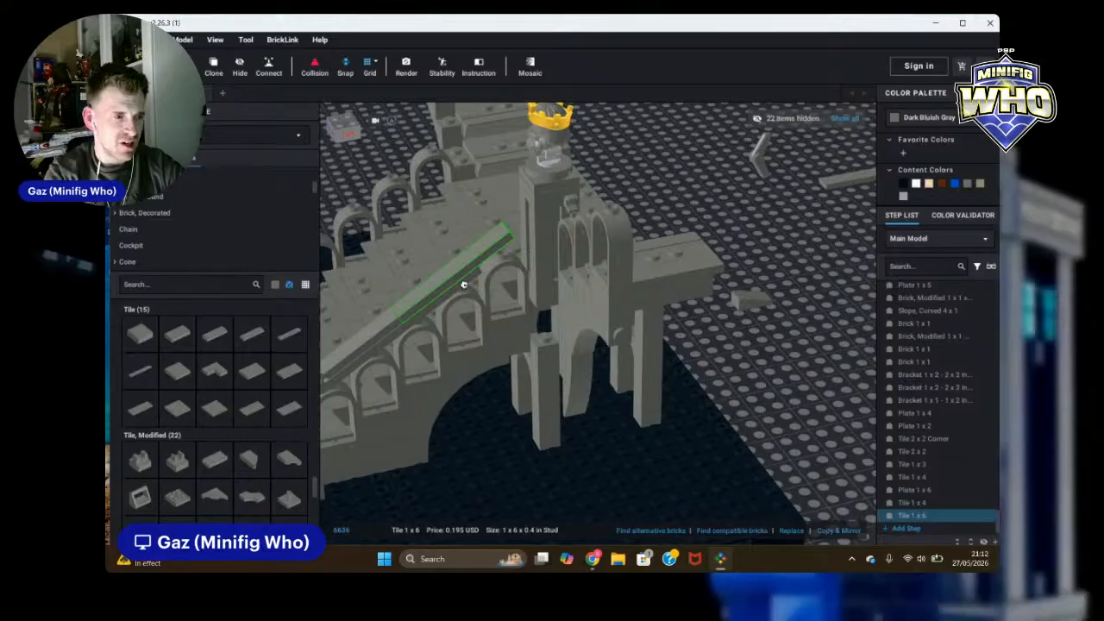
pyautogui.click(830, 364)
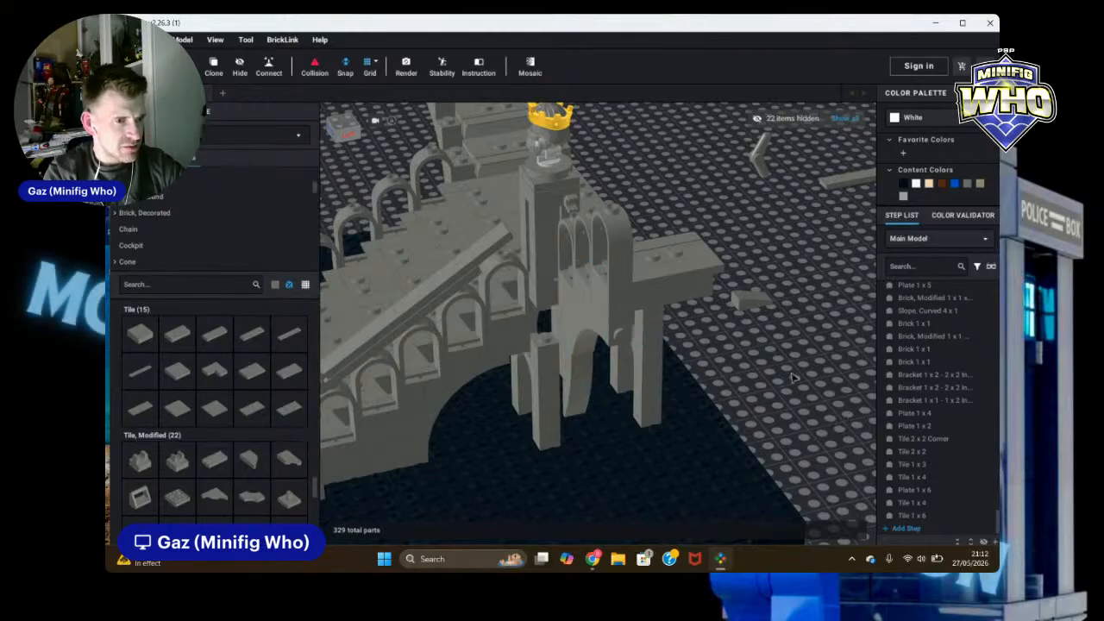
# Step: Clone a 1 x 1 plate and place the copy at the top end of the stair rail
pyautogui.moveTo(793, 377); pyautogui.dragTo(734, 354, button='right')
pyautogui.click(654, 327)
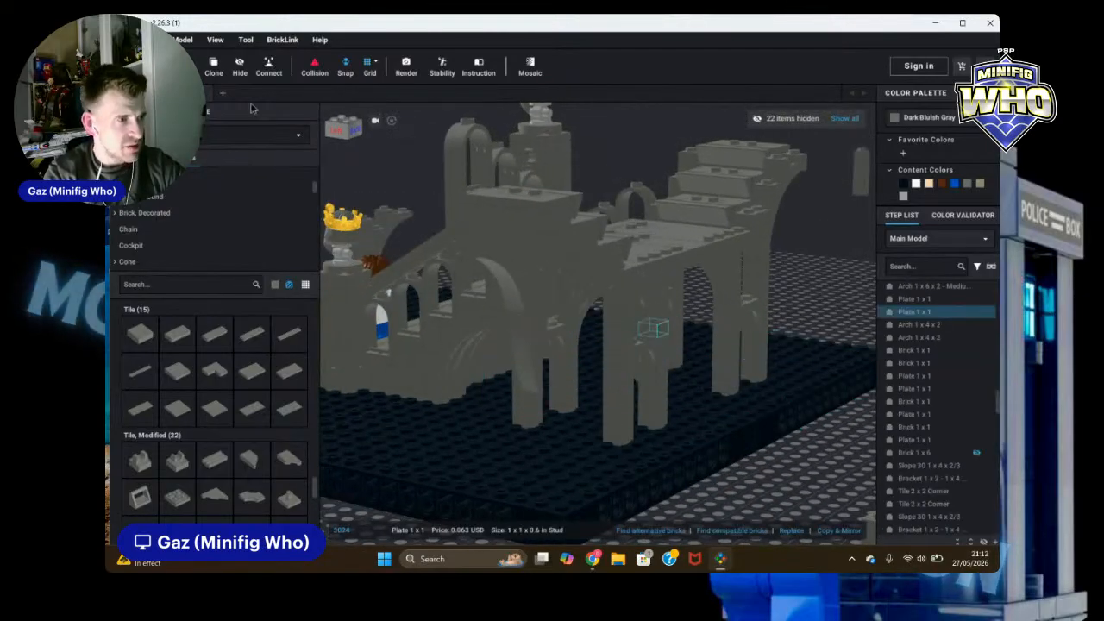
pyautogui.click(215, 68)
pyautogui.moveTo(604, 461)
pyautogui.mouseDown(button='right')
pyautogui.moveTo(703, 470)
pyautogui.moveTo(534, 256)
pyautogui.mouseUp(button='right')
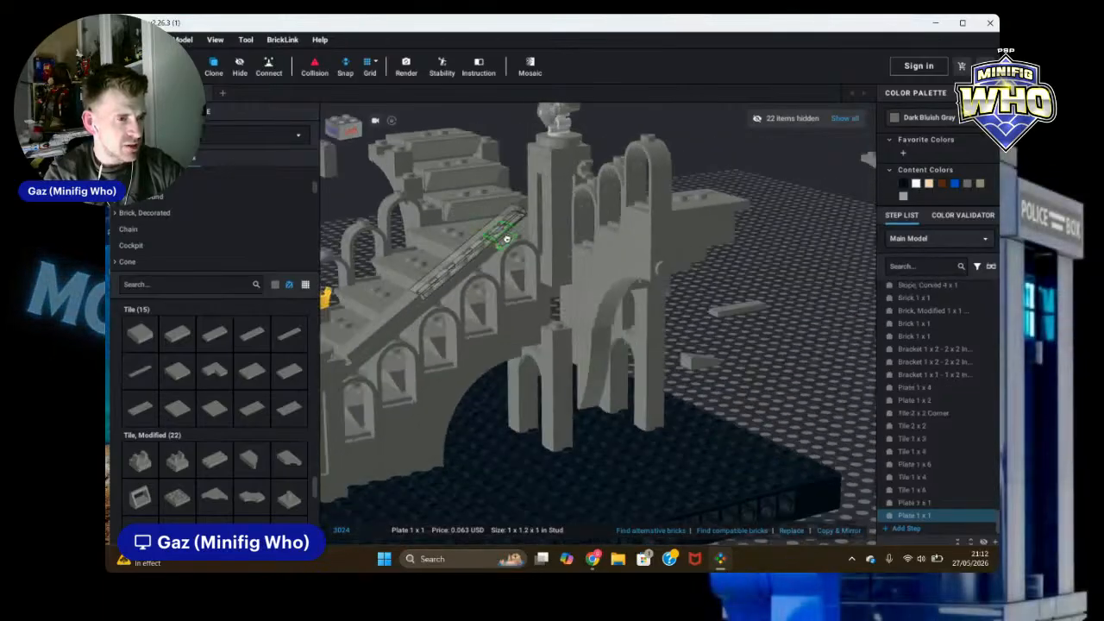
pyautogui.press('Escape')
# Step: Place an inverted 1 x 1 - 1 x 1 bracket at the top of the stair rail
pyautogui.scroll(5, 172, 227)
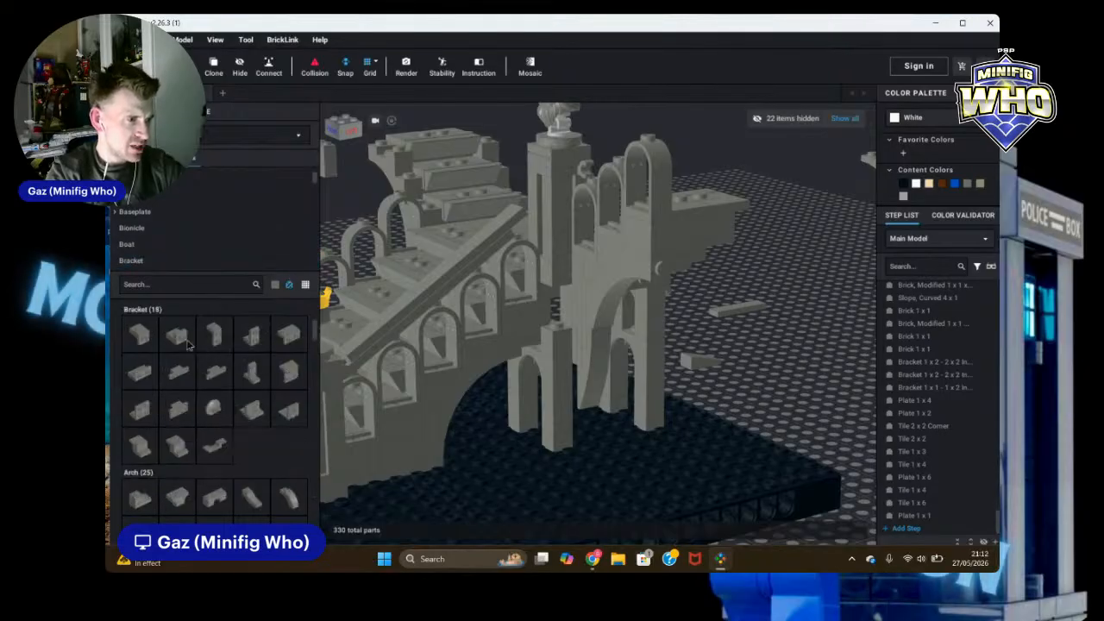
pyautogui.click(141, 335)
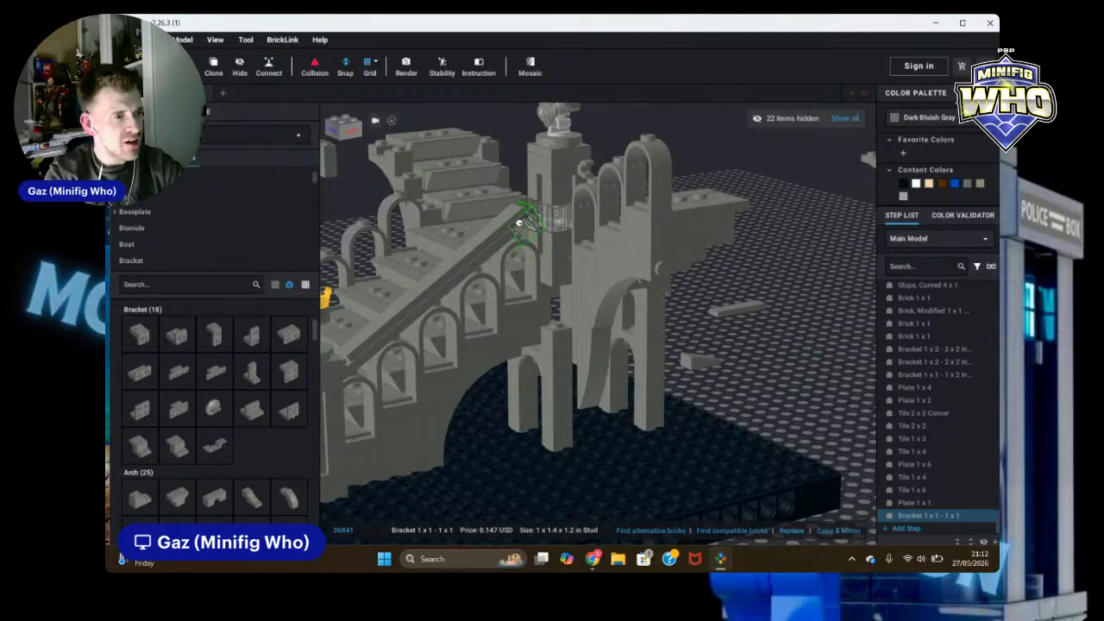
pyautogui.press('Escape')
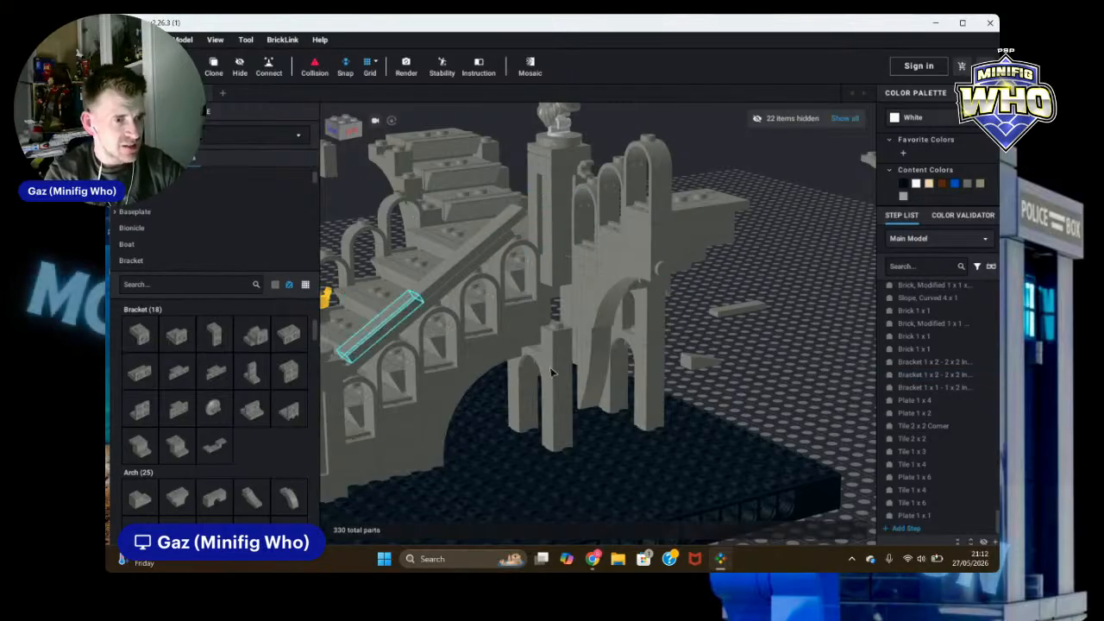
pyautogui.click(251, 335)
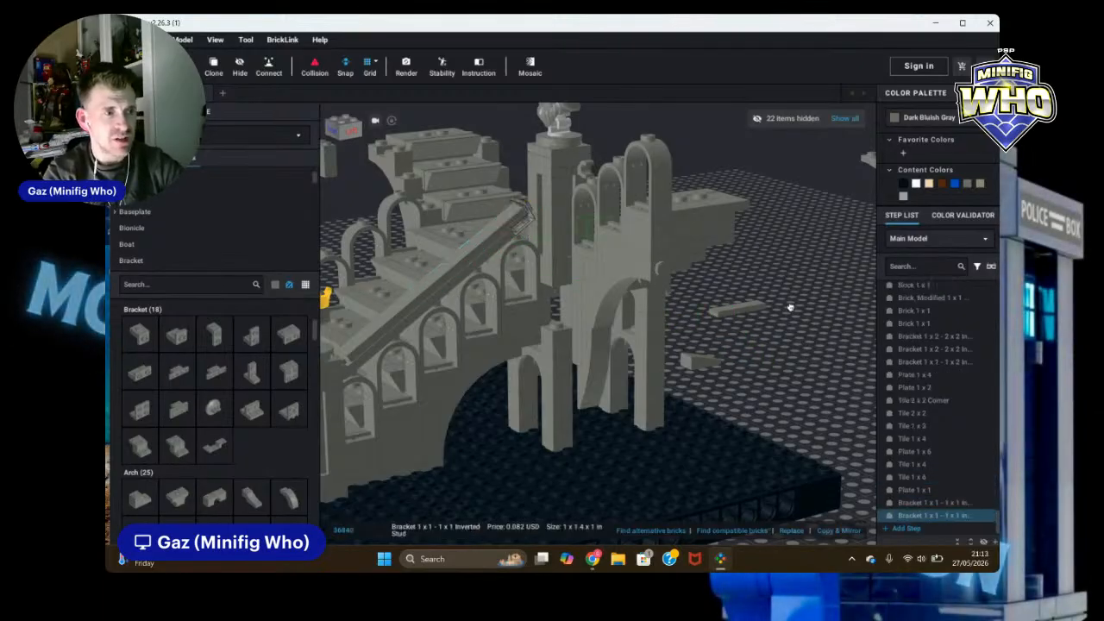
pyautogui.press('Escape')
pyautogui.moveTo(854, 365); pyautogui.dragTo(846, 371, button='right')
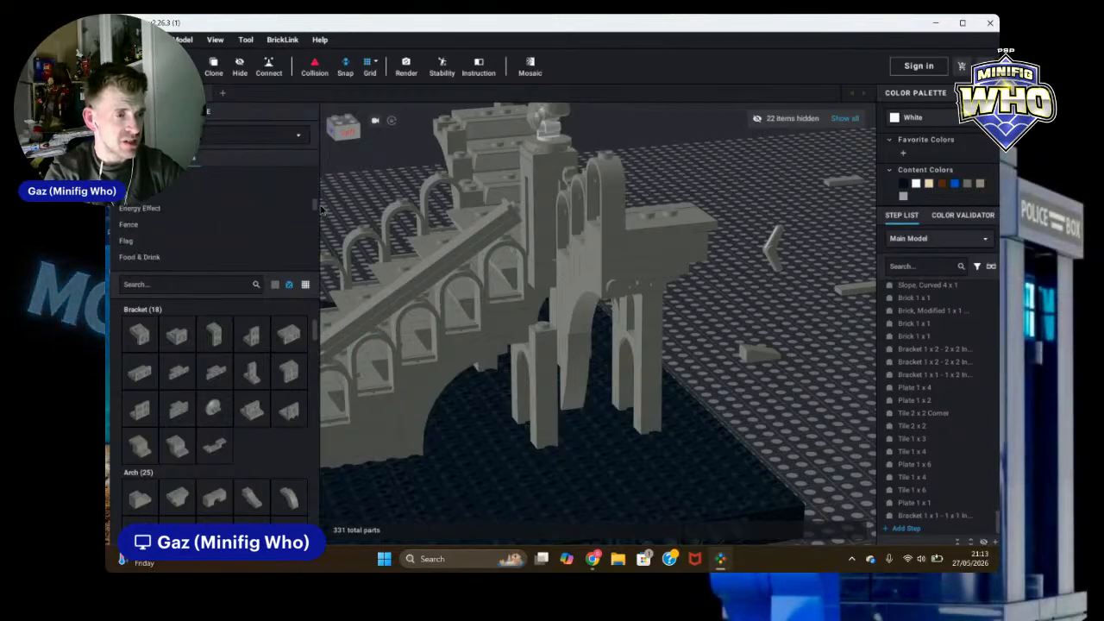
pyautogui.scroll(-8, 363, 306)
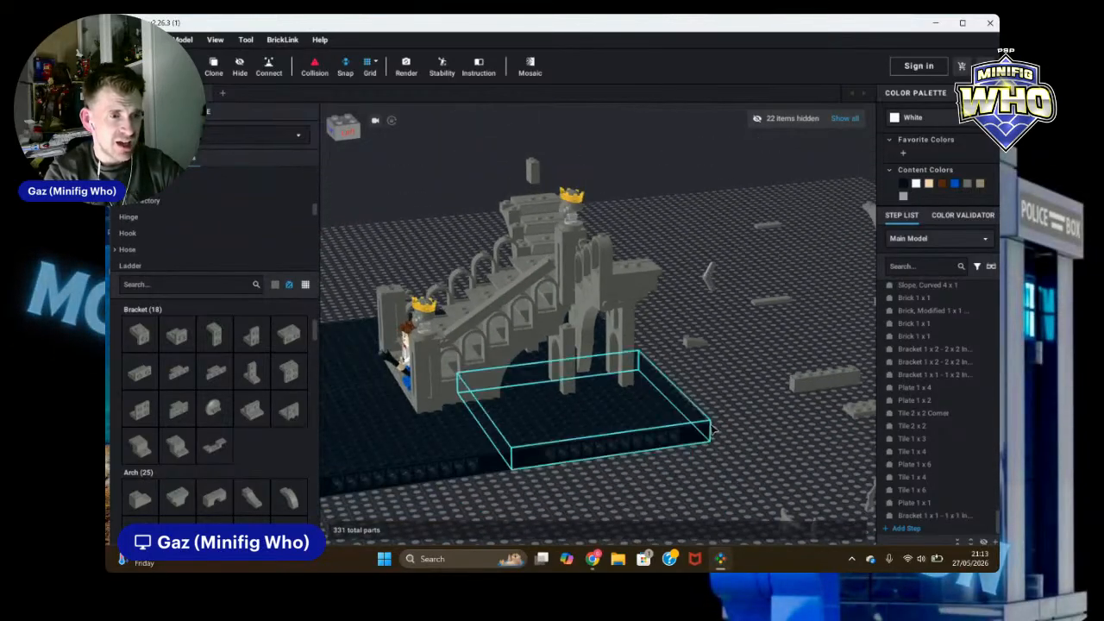
pyautogui.moveTo(761, 463); pyautogui.dragTo(813, 469, button='right')
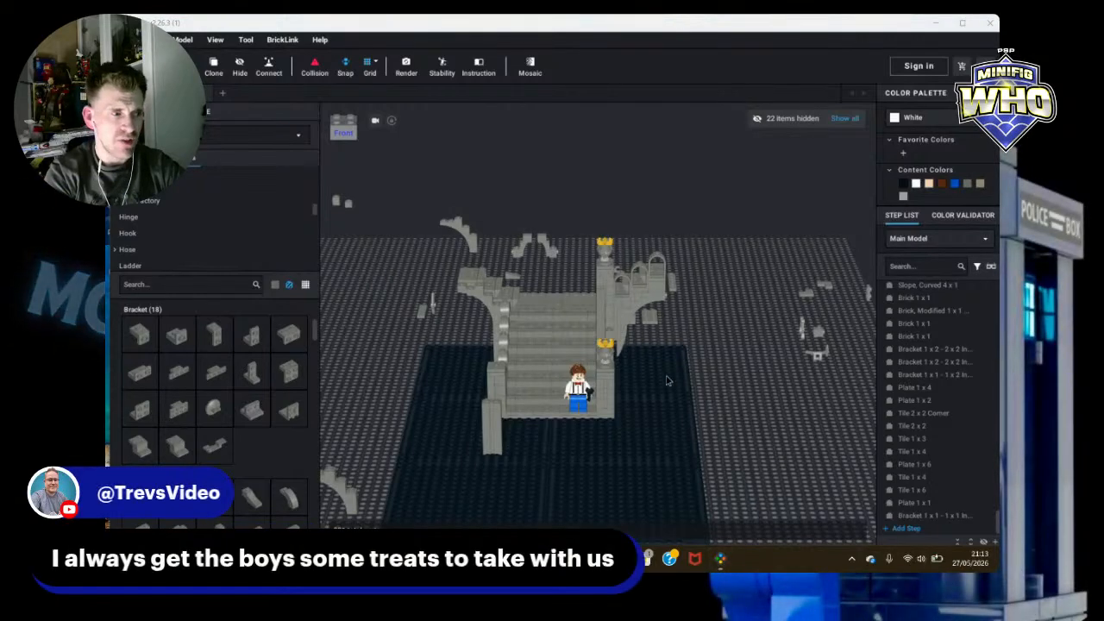
# Step: Add a dark bluish gray Slope 30 1 x 1 x 2/3 onto the baseplate beside the stair structure
pyautogui.moveTo(816, 409); pyautogui.dragTo(772, 414, button='right')
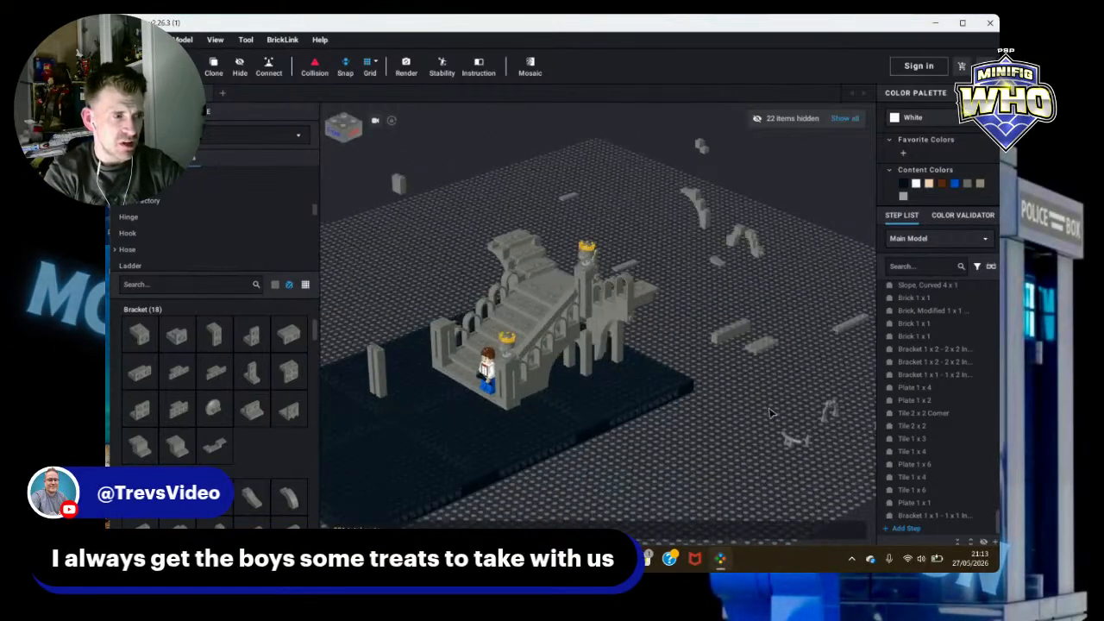
pyautogui.scroll(6, 758, 374)
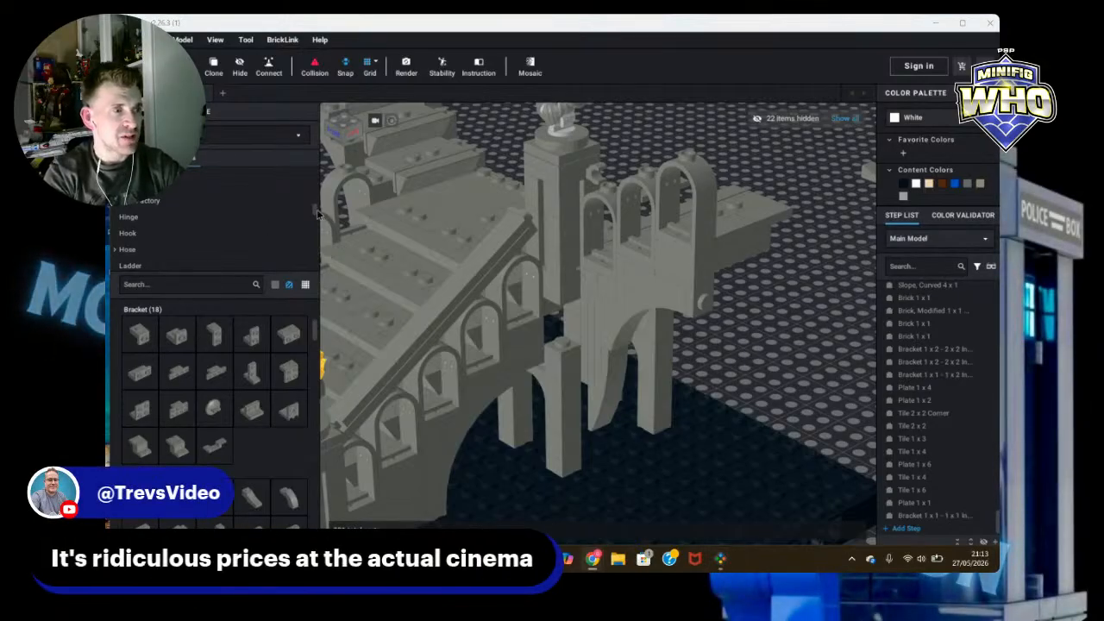
pyautogui.moveTo(317, 213); pyautogui.dragTo(320, 234)
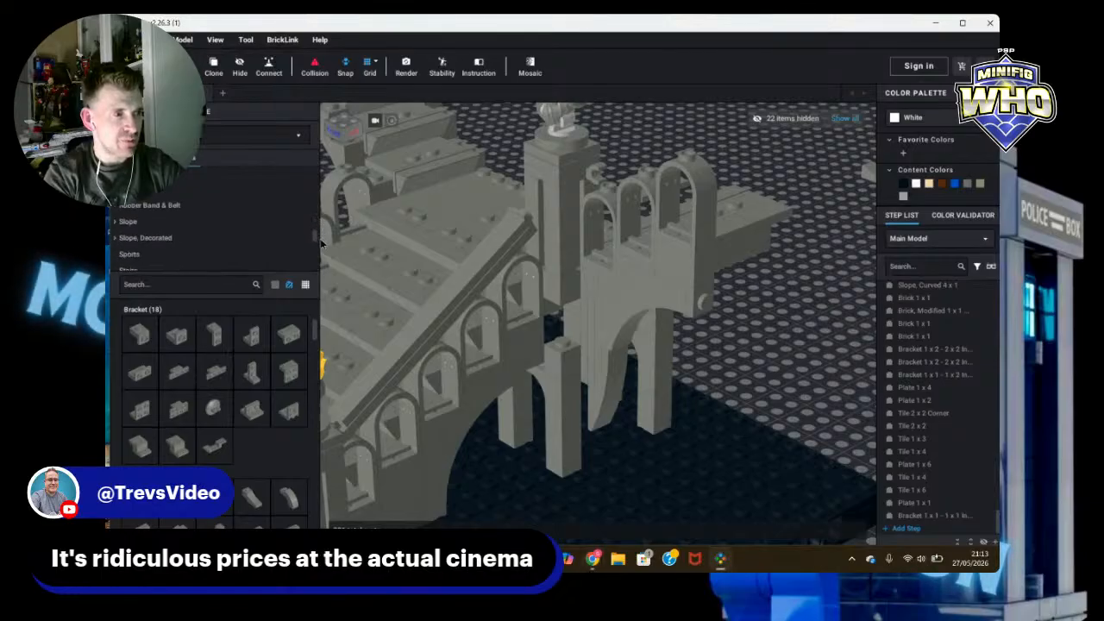
pyautogui.click(127, 202)
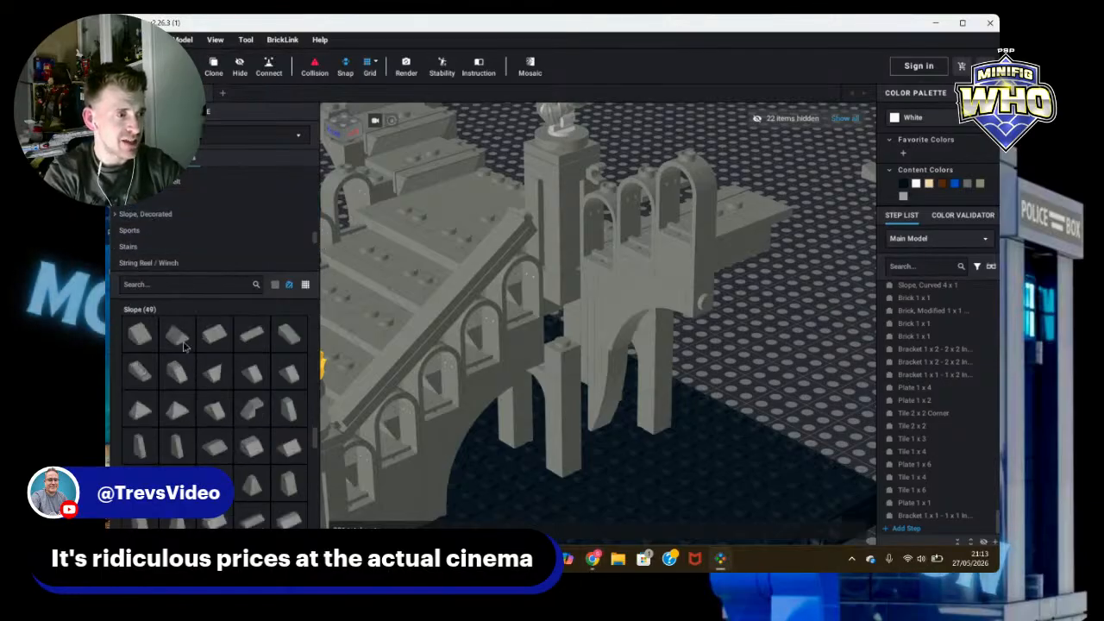
pyautogui.moveTo(134, 341); pyautogui.dragTo(801, 337)
pyautogui.moveTo(801, 337); pyautogui.dragTo(802, 395, button='right')
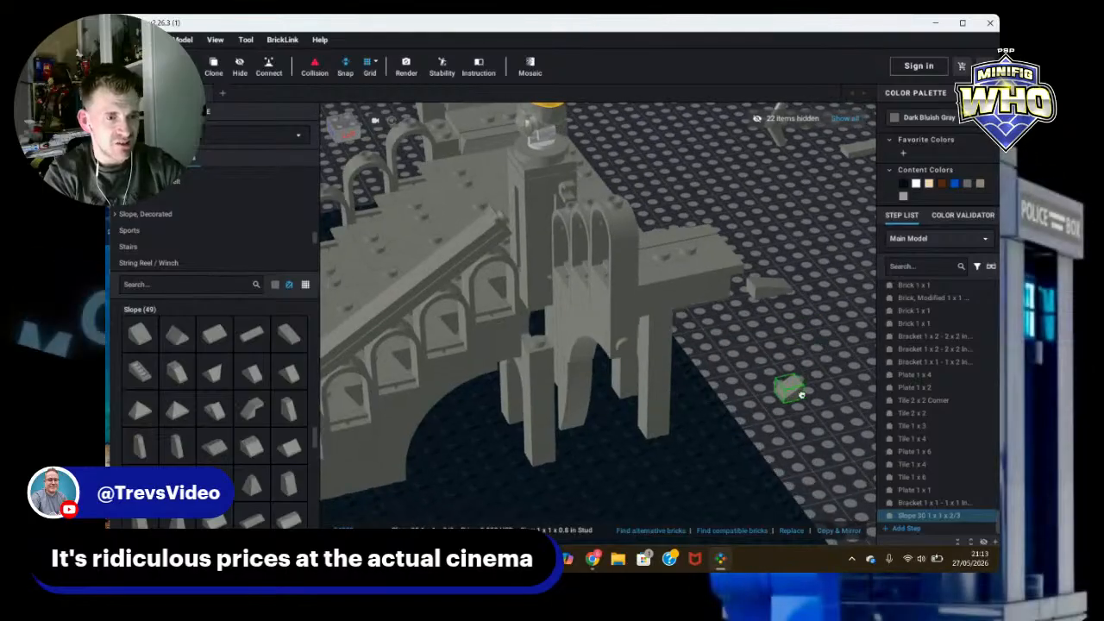
# Step: Rotate the Slope 30 1 x 1 x 2/3 and reposition it on the baseplate
pyautogui.press('Down')
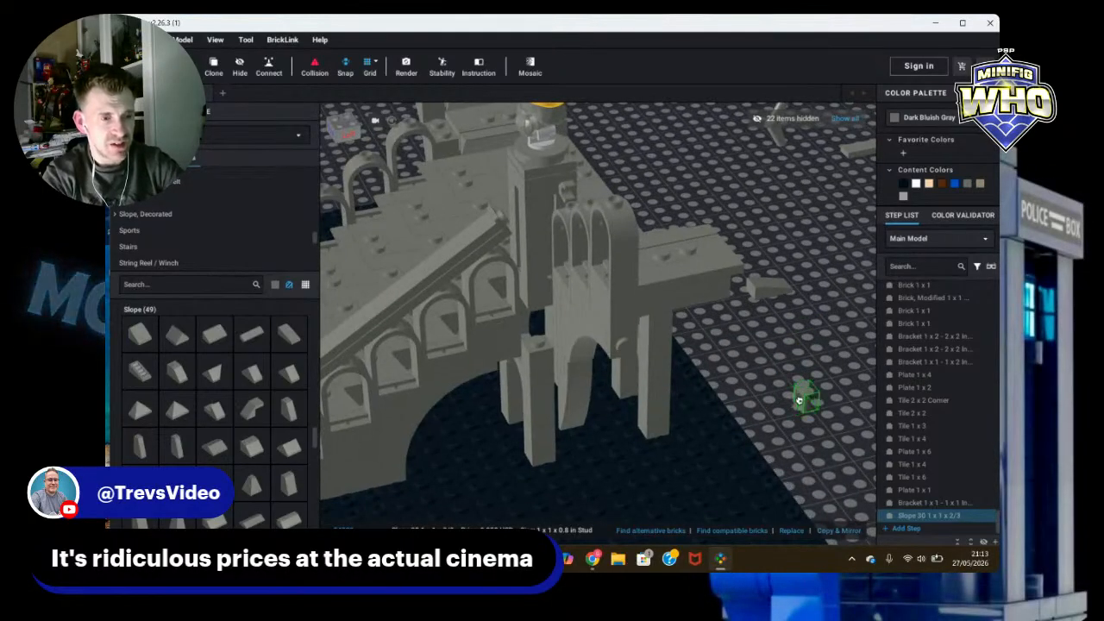
pyautogui.press('Right')
pyautogui.press('Right')
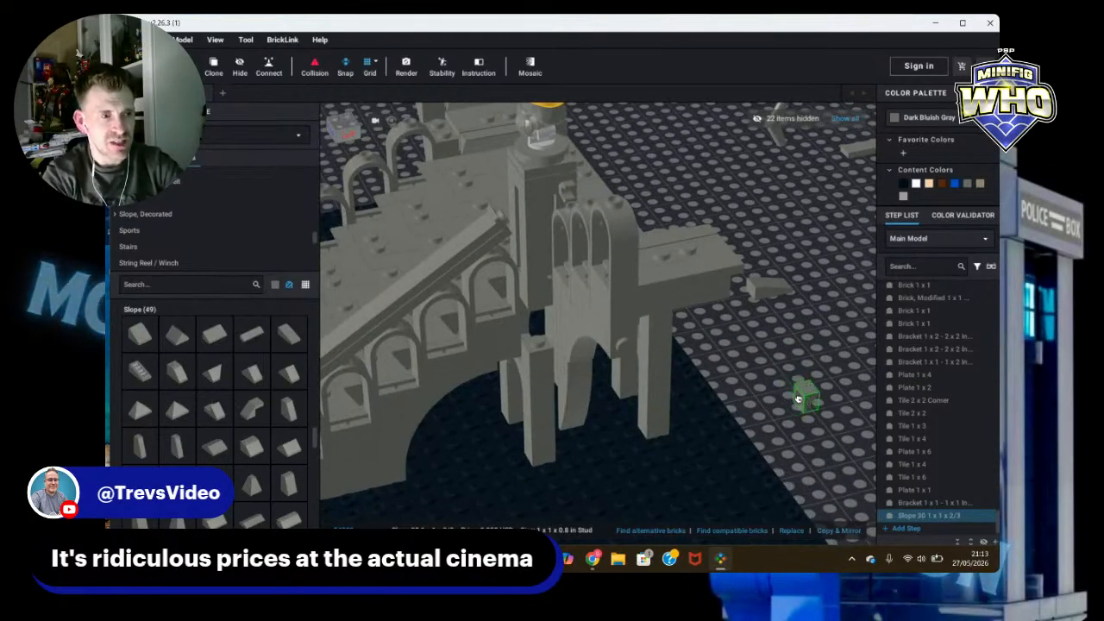
pyautogui.moveTo(798, 398); pyautogui.dragTo(819, 366)
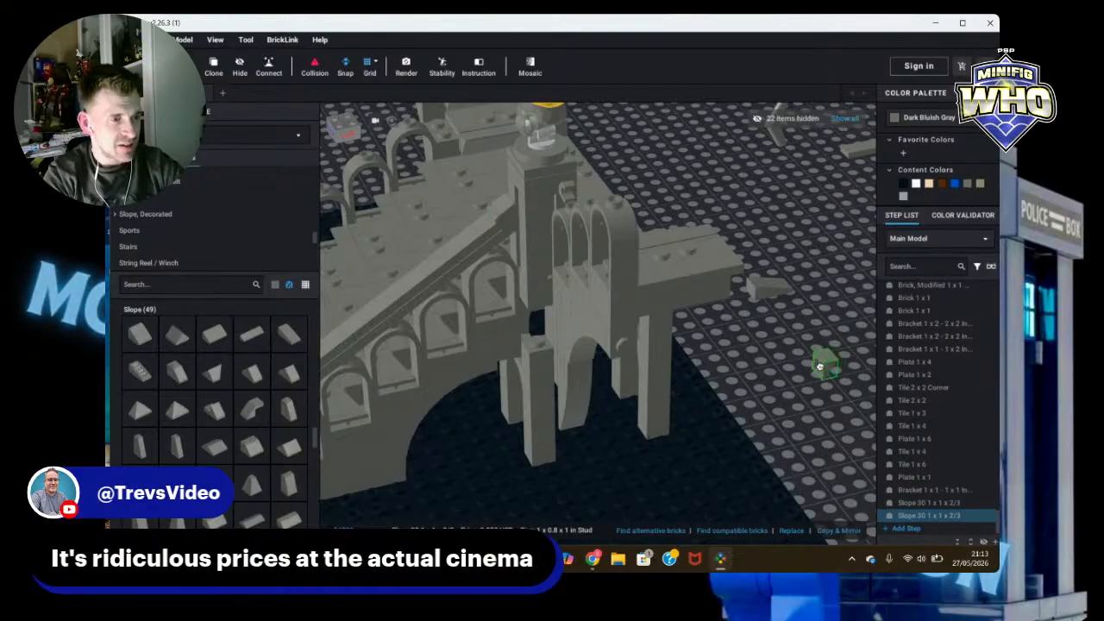
pyautogui.click(799, 373)
pyautogui.moveTo(799, 373); pyautogui.dragTo(761, 370, button='right')
pyautogui.scroll(-5, 772, 348)
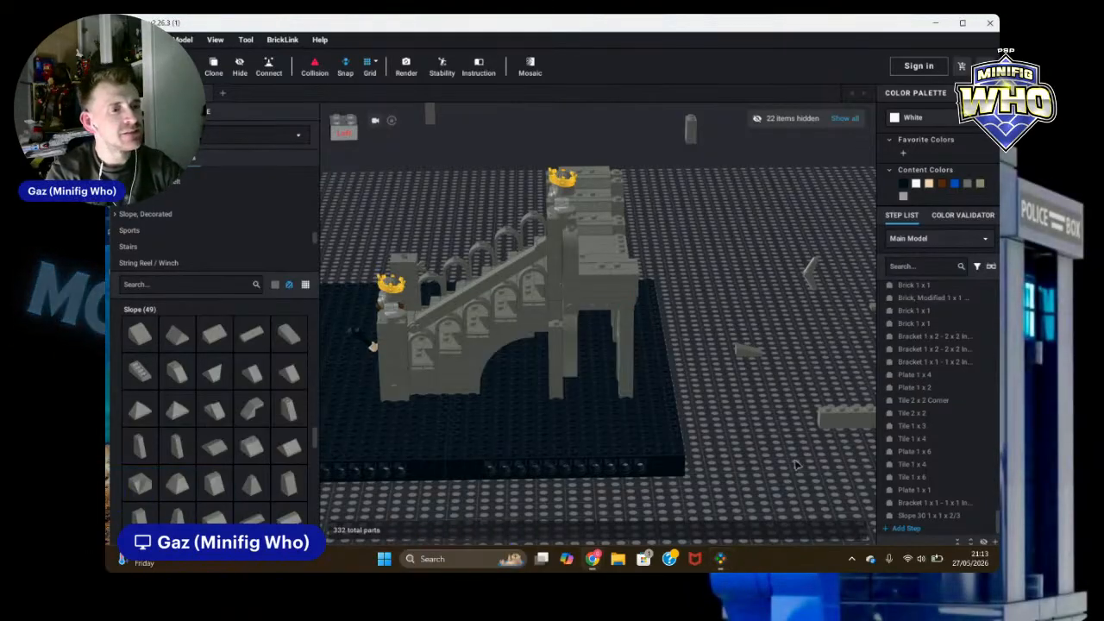
# Step: Inspect the stair structure and its arches from several angles
pyautogui.moveTo(795, 465); pyautogui.dragTo(874, 470, button='right')
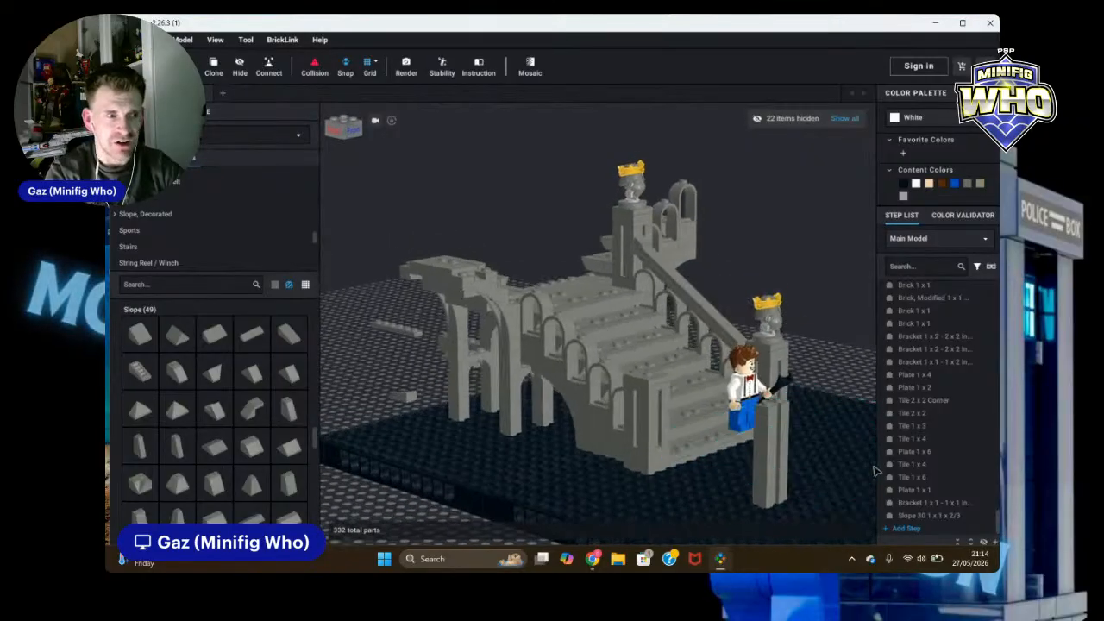
pyautogui.scroll(5, 734, 276)
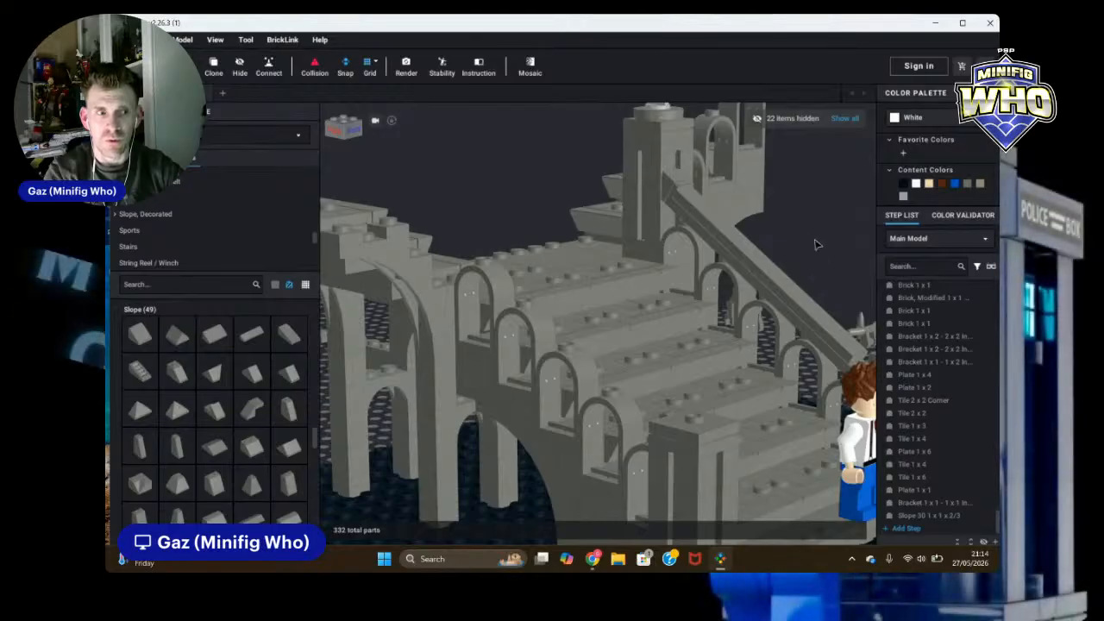
pyautogui.scroll(-5, 816, 256)
pyautogui.scroll(-2, 818, 256)
pyautogui.moveTo(820, 259); pyautogui.dragTo(799, 264, button='right')
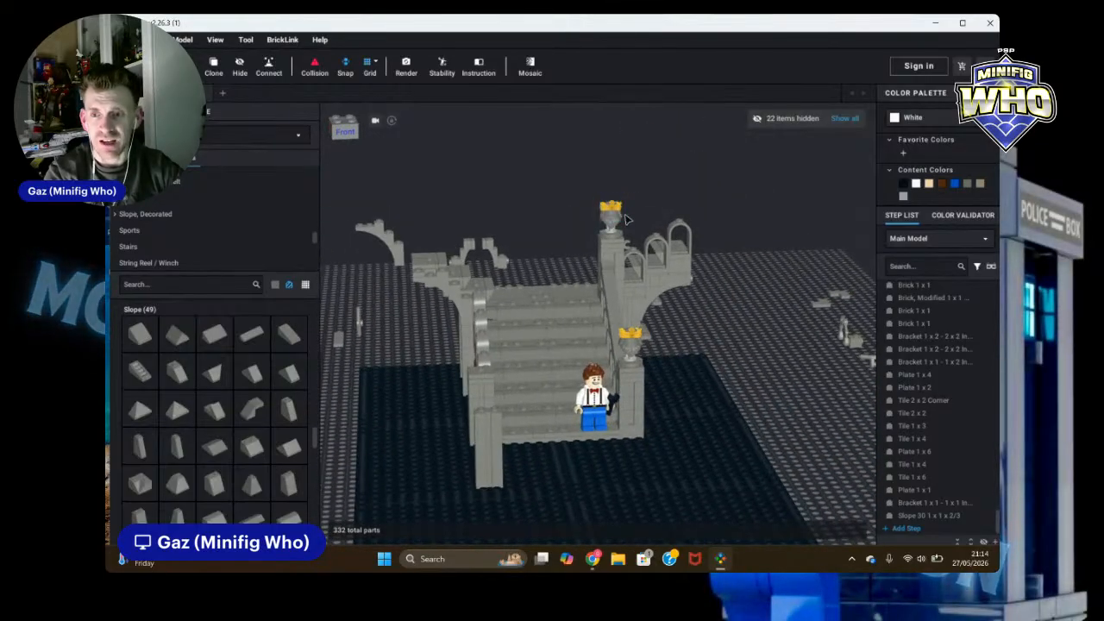
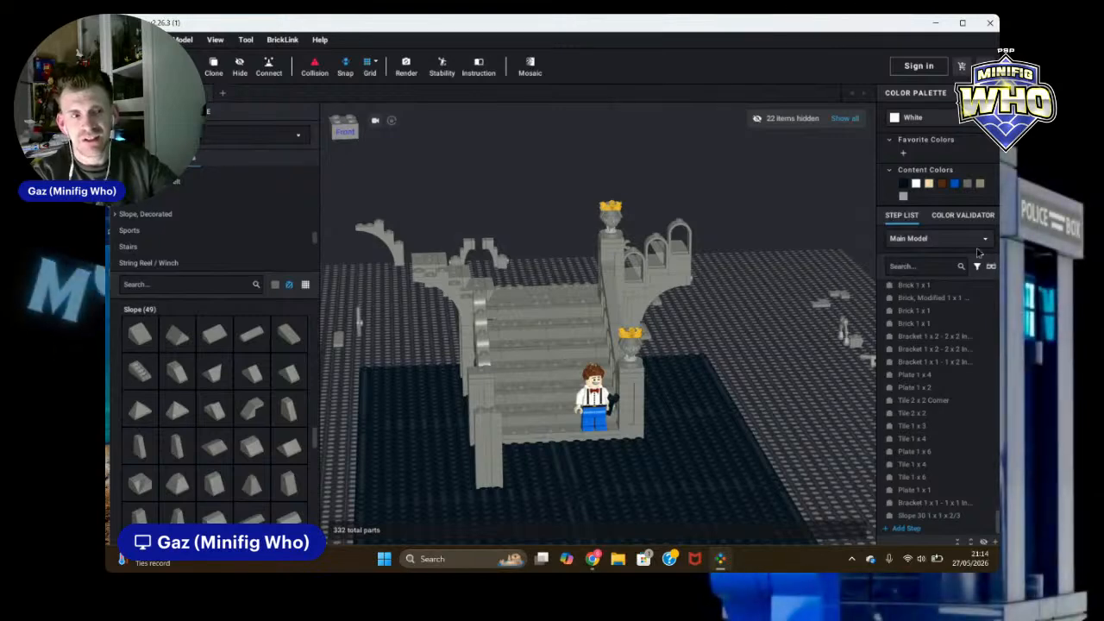
# Step: Add a dark bluish gray Plate, Modified 1 x 2 with Bar Handle on End near the top of the stair rail
pyautogui.scroll(4, 774, 307)
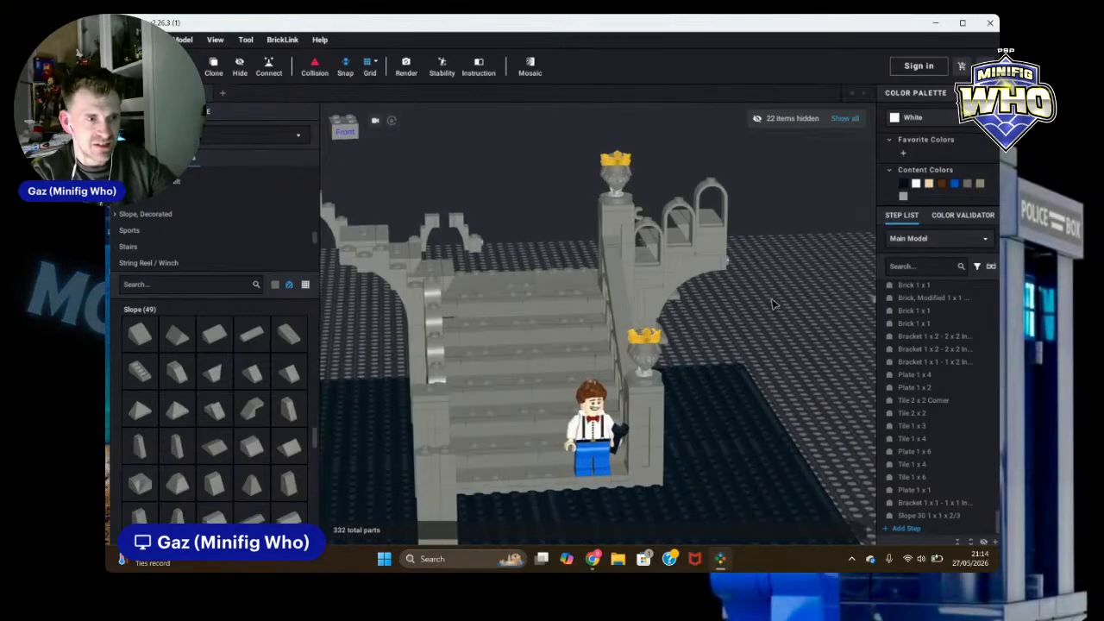
pyautogui.moveTo(786, 309); pyautogui.dragTo(760, 316, button='right')
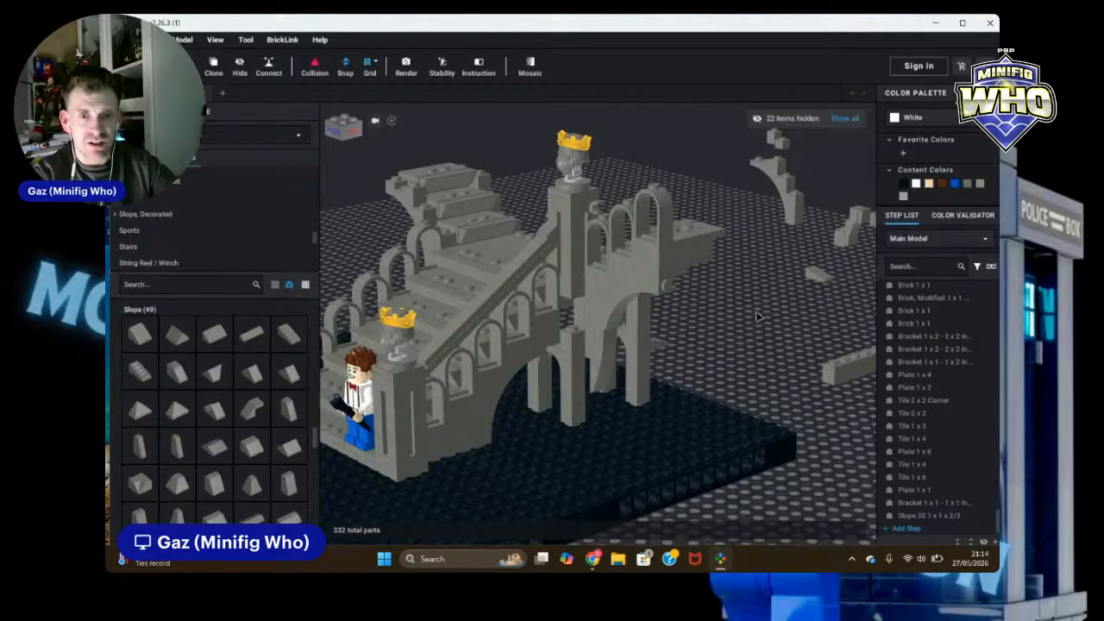
pyautogui.click(441, 345)
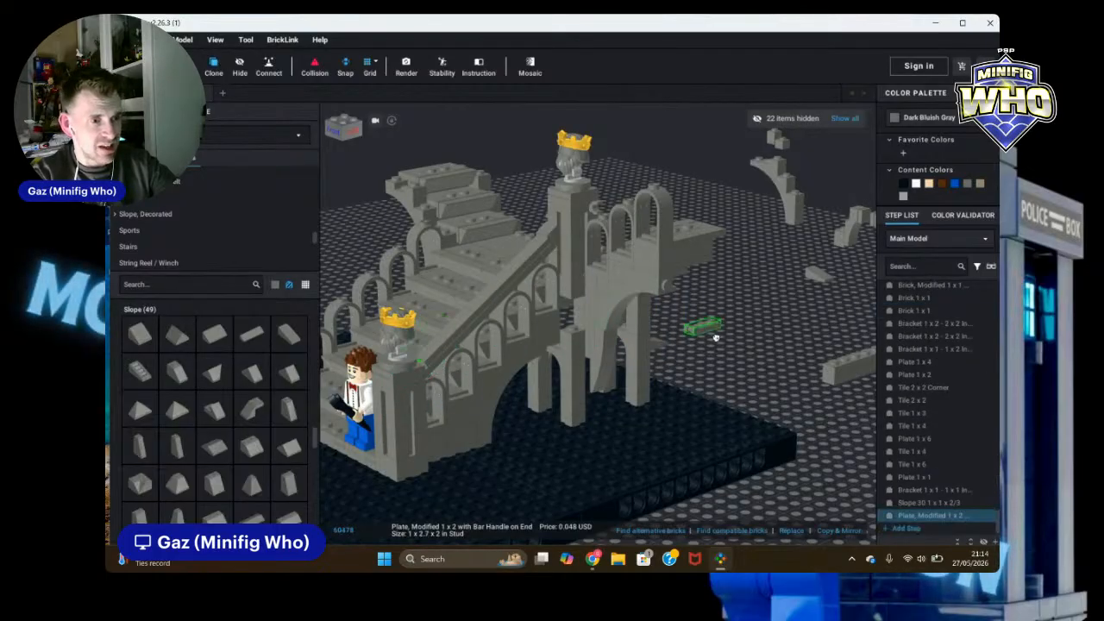
pyautogui.moveTo(715, 337); pyautogui.dragTo(745, 349, button='right')
pyautogui.moveTo(634, 208)
pyautogui.mouseDown()
pyautogui.moveTo(713, 197)
pyautogui.moveTo(706, 217)
pyautogui.moveTo(657, 214)
pyautogui.moveTo(767, 227)
pyautogui.moveTo(835, 330)
pyautogui.moveTo(638, 201)
pyautogui.mouseUp()
pyautogui.click(638, 201)
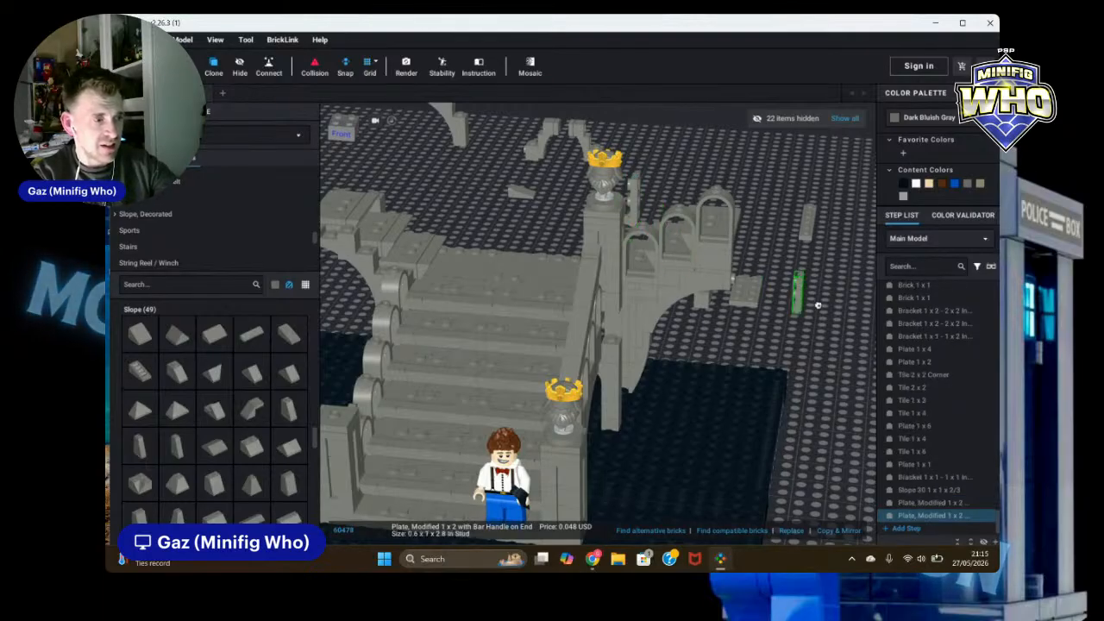
pyautogui.press('Escape')
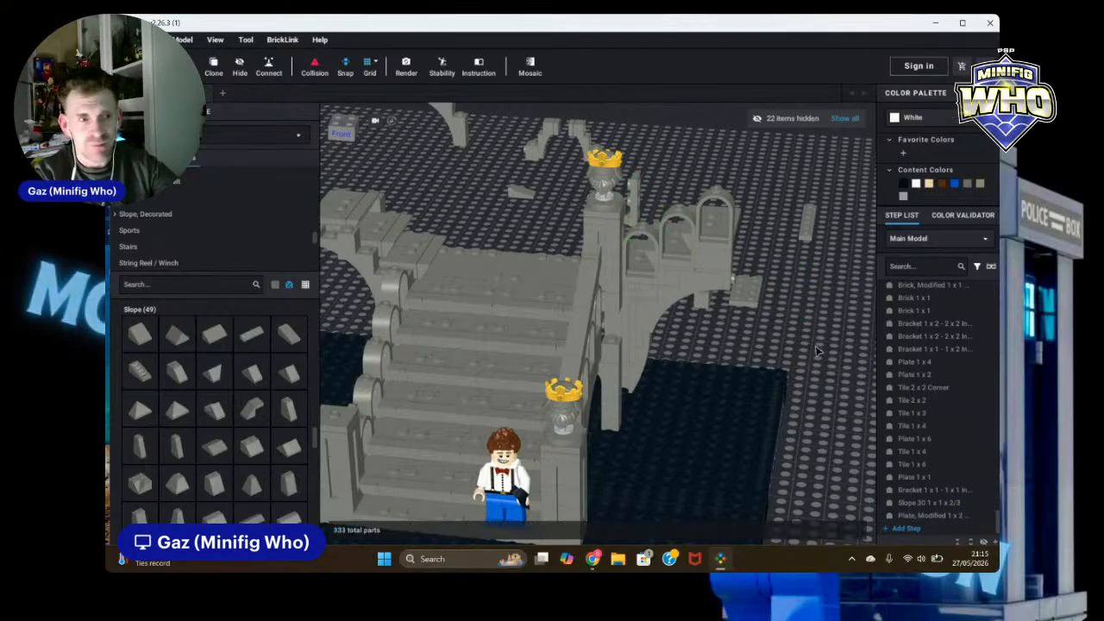
# Step: Rotate the new bar-handle plate to 328.40° to match the stair rail and fit it beside the top pillar
pyautogui.moveTo(818, 329); pyautogui.dragTo(789, 318, button='right')
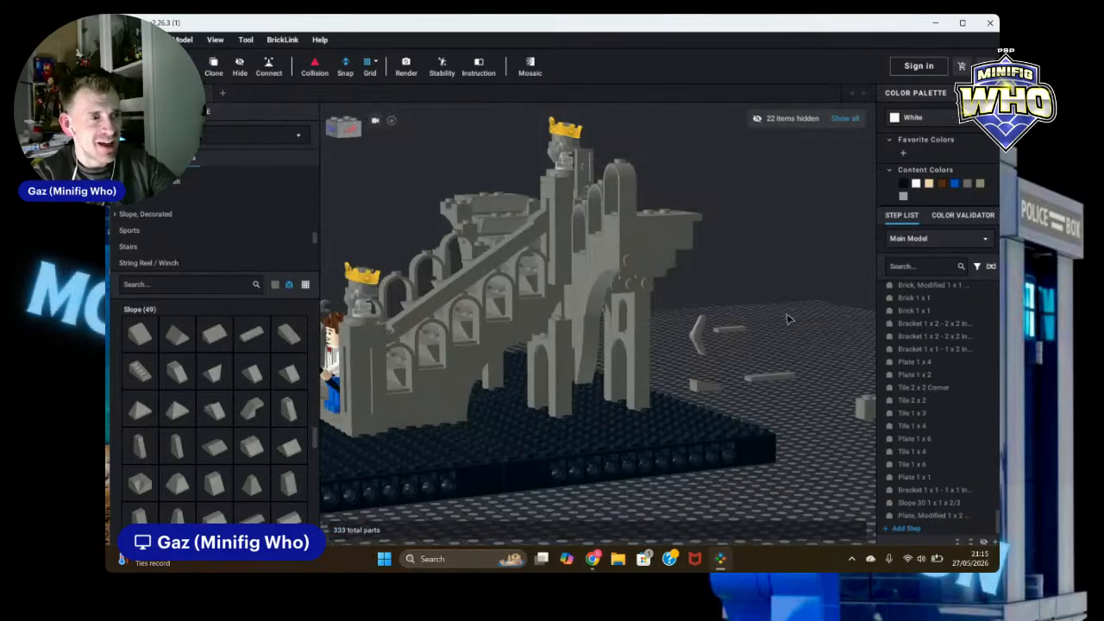
pyautogui.click(398, 338)
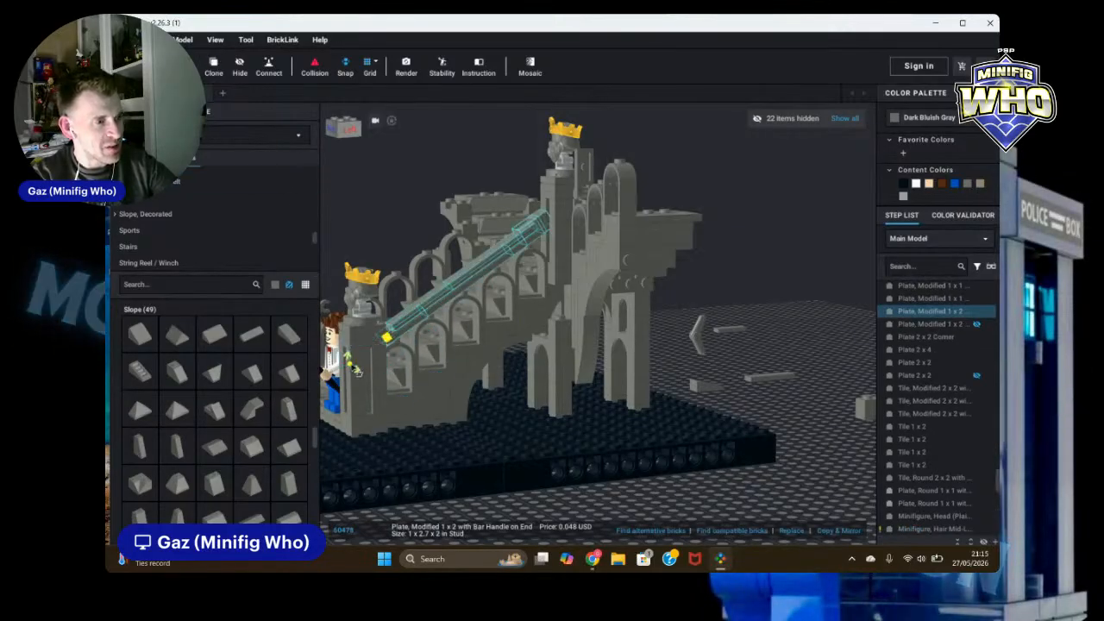
pyautogui.moveTo(351, 364); pyautogui.dragTo(352, 367)
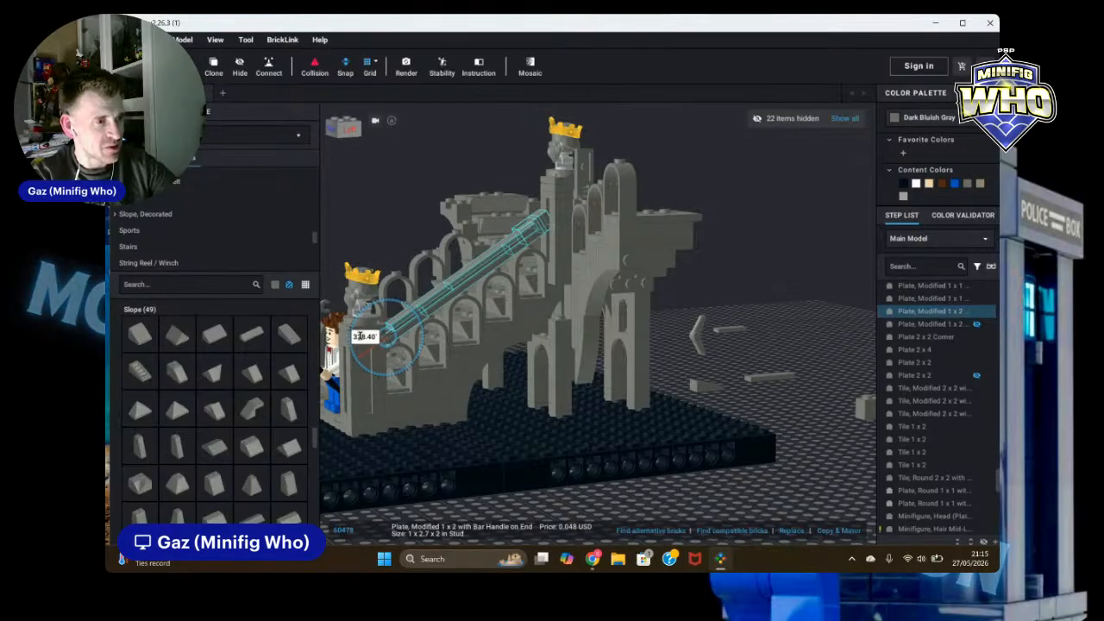
pyautogui.click(778, 314)
pyautogui.moveTo(779, 314); pyautogui.dragTo(861, 345, button='right')
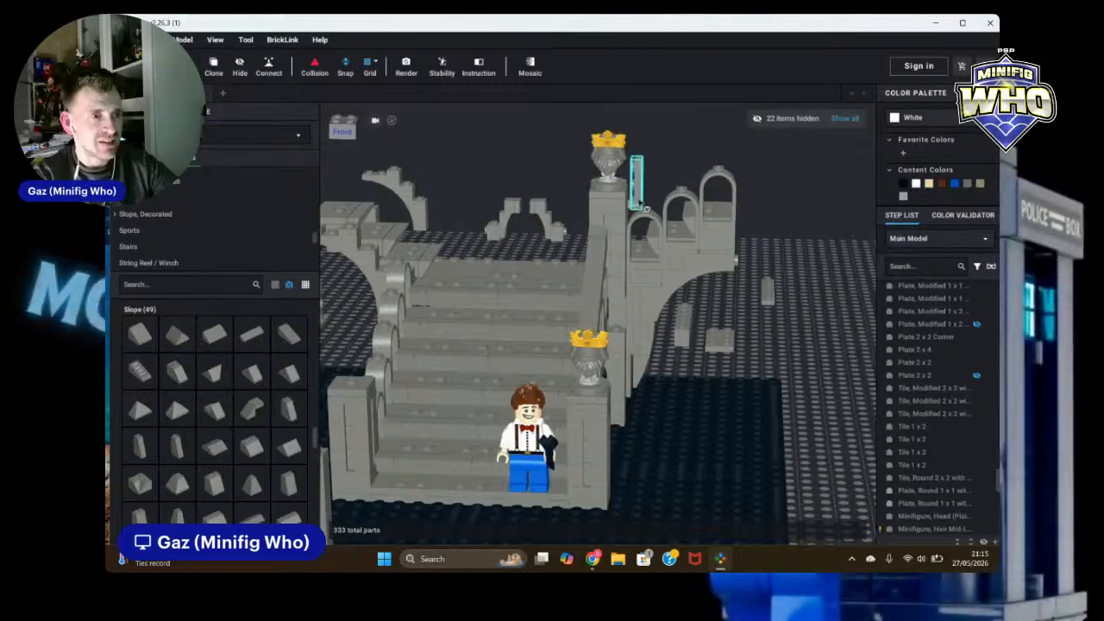
pyautogui.click(643, 207)
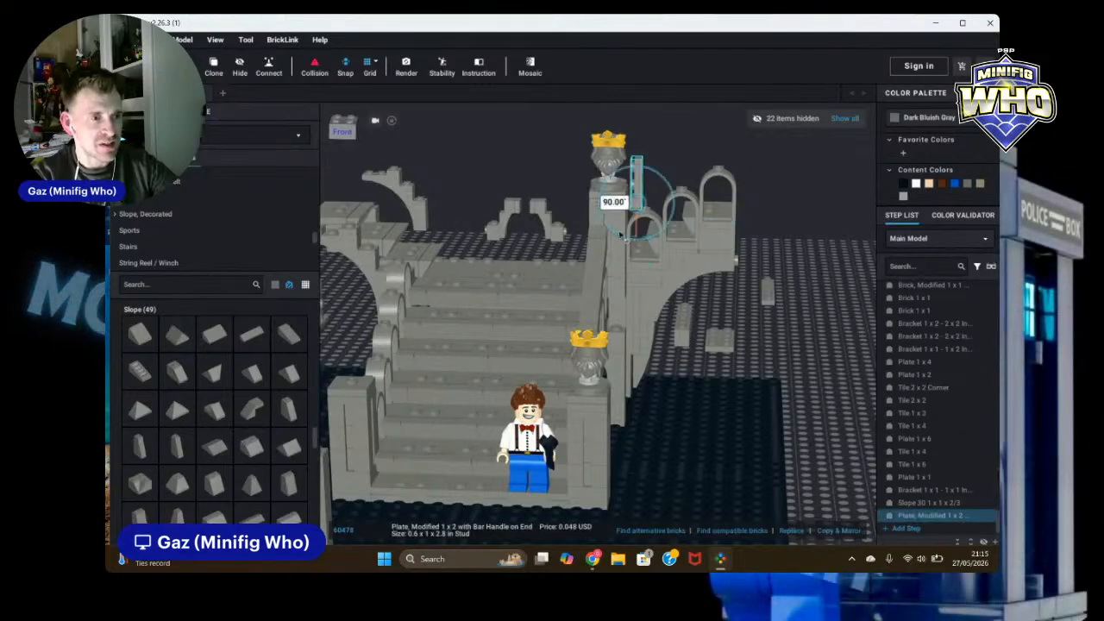
pyautogui.moveTo(610, 202); pyautogui.dragTo(681, 222)
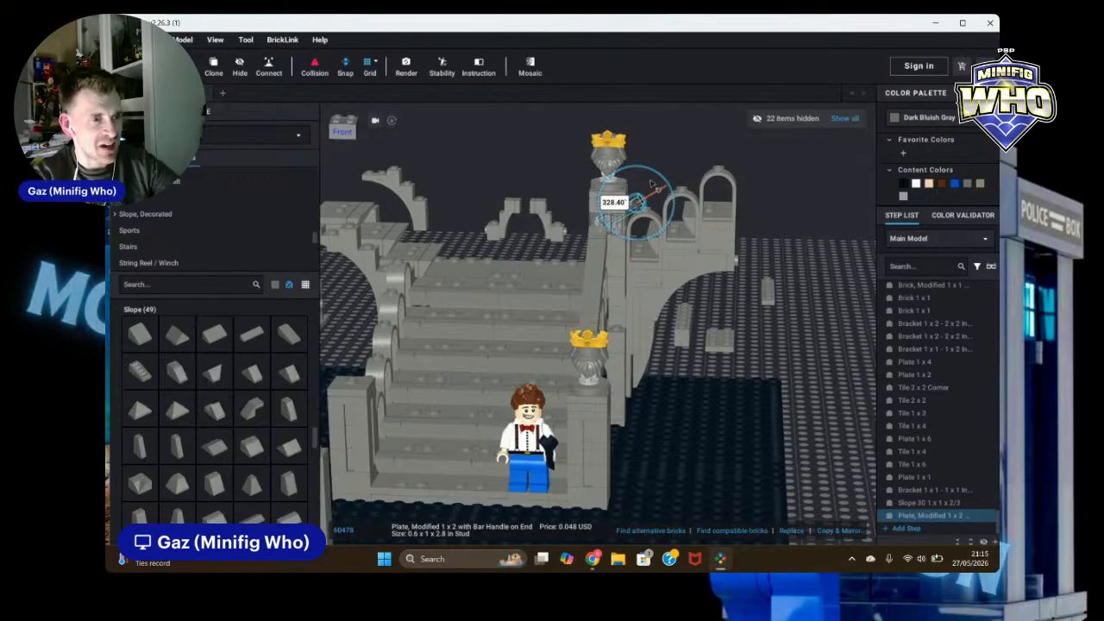
pyautogui.moveTo(653, 183)
pyautogui.mouseDown()
pyautogui.moveTo(646, 172)
pyautogui.moveTo(637, 181)
pyautogui.mouseUp()
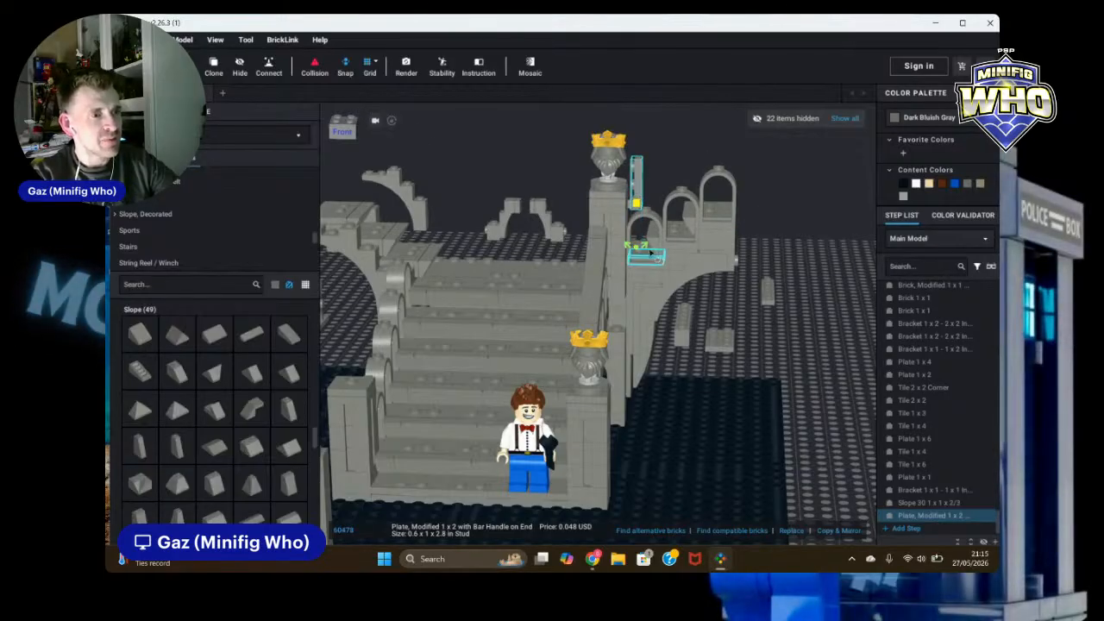
pyautogui.moveTo(638, 248); pyautogui.dragTo(595, 237)
pyautogui.click(828, 278)
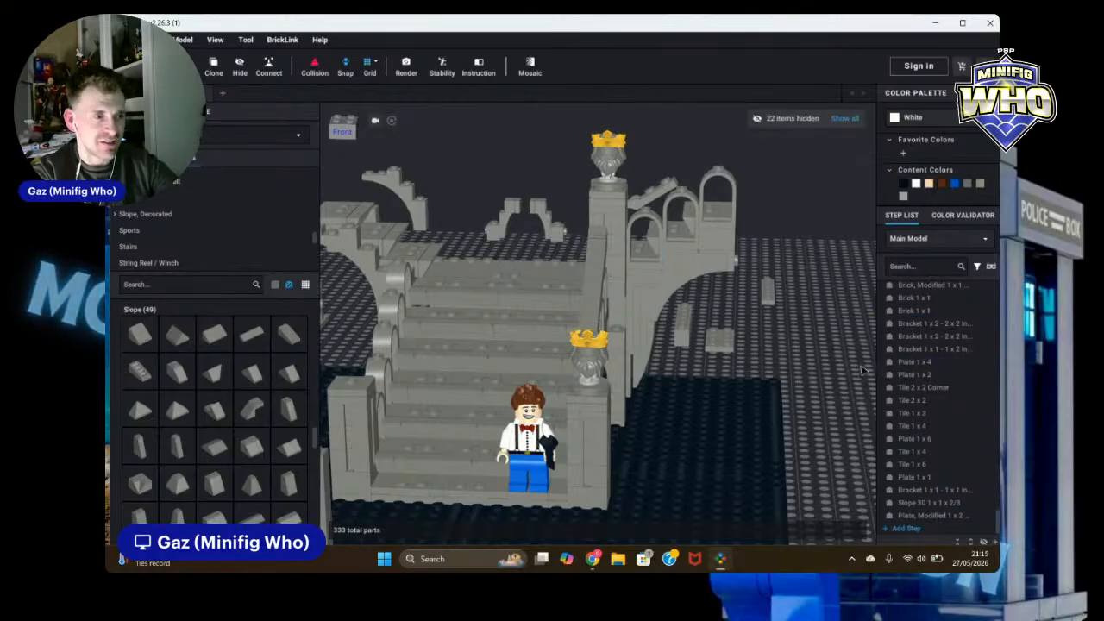
# Step: Move the Brick, Modified 1 x 2 x 5 with Channel off the baseplate behind the stairs
pyautogui.moveTo(859, 379)
pyautogui.mouseDown(button='right')
pyautogui.moveTo(835, 378)
pyautogui.moveTo(847, 387)
pyautogui.moveTo(783, 369)
pyautogui.moveTo(861, 376)
pyautogui.mouseUp(button='right')
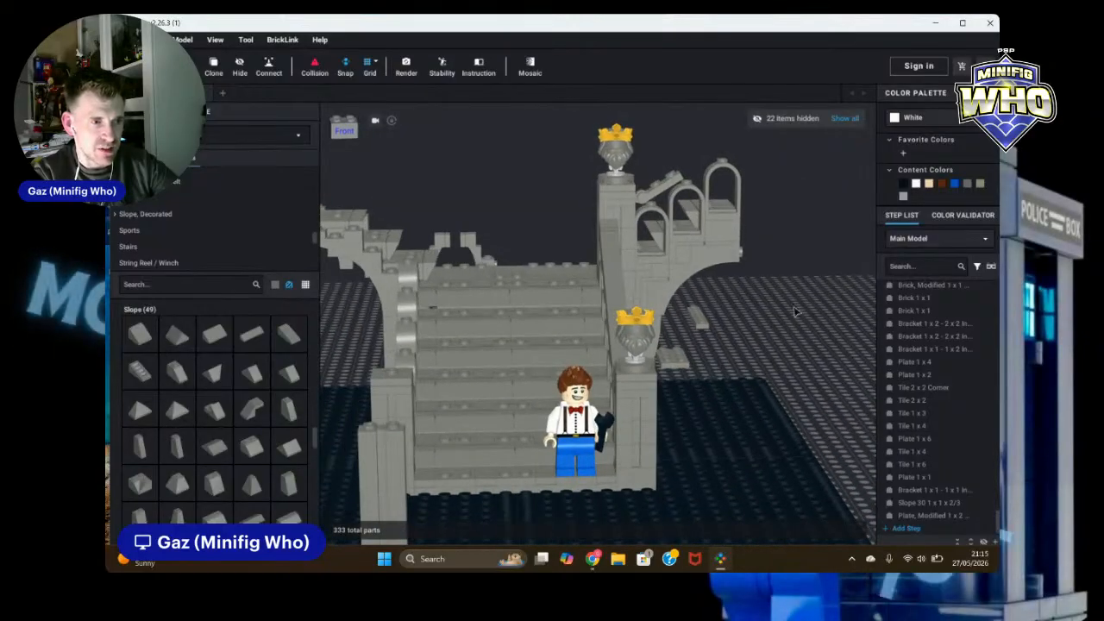
pyautogui.scroll(-2, 797, 312)
pyautogui.moveTo(828, 312); pyautogui.dragTo(852, 397, button='right')
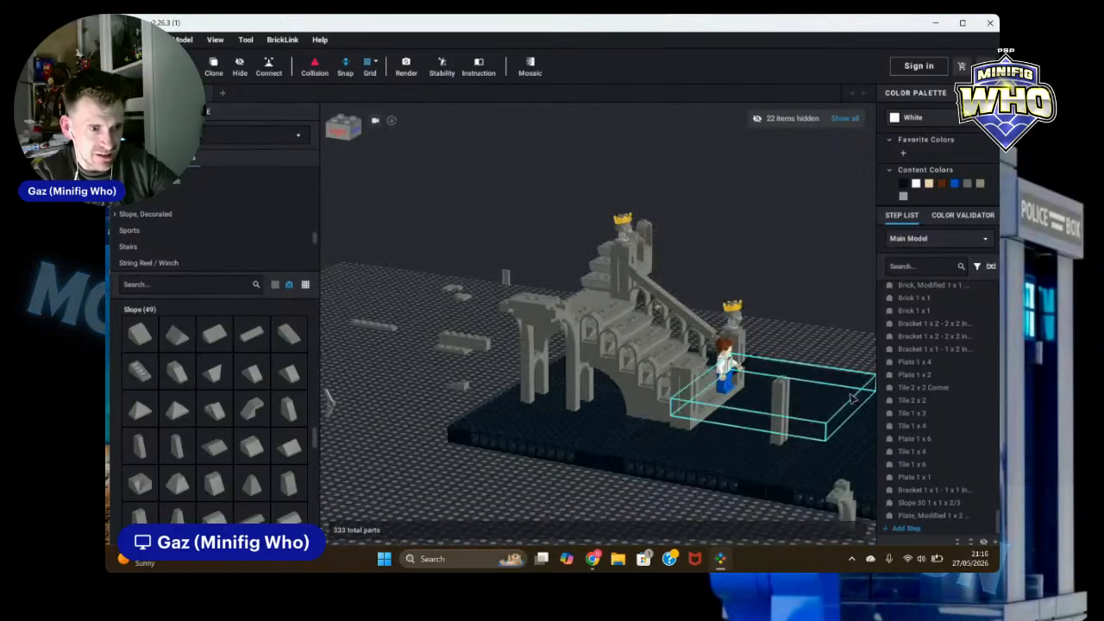
pyautogui.moveTo(776, 439); pyautogui.dragTo(801, 316)
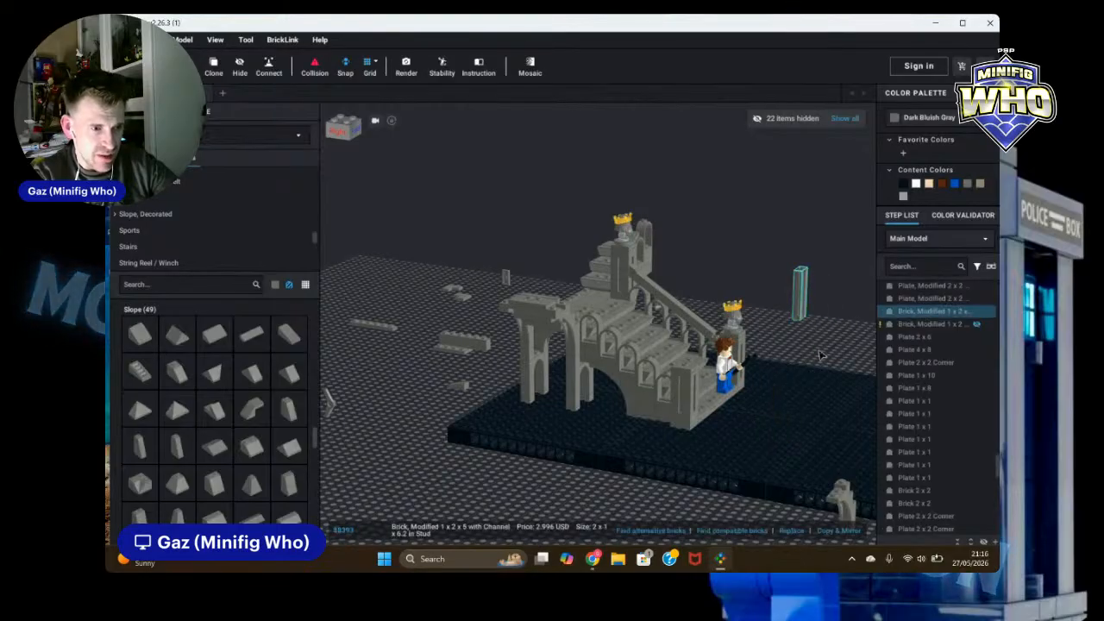
pyautogui.click(856, 369)
pyautogui.scroll(5, 849, 369)
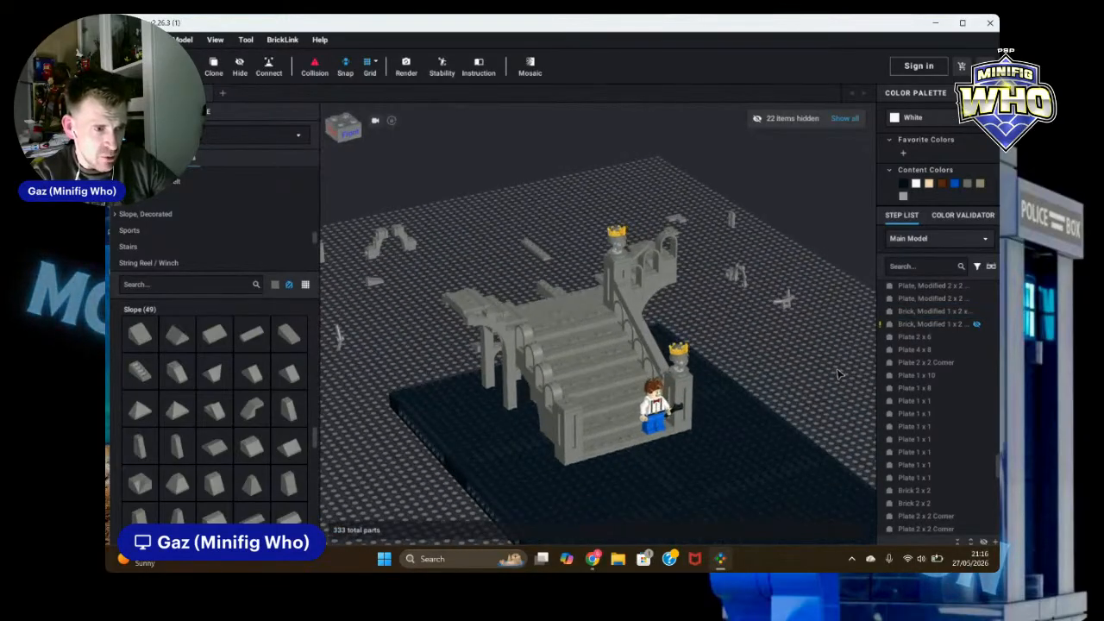
pyautogui.moveTo(789, 373); pyautogui.dragTo(816, 387, button='right')
pyautogui.moveTo(808, 243); pyautogui.dragTo(663, 233, button='right')
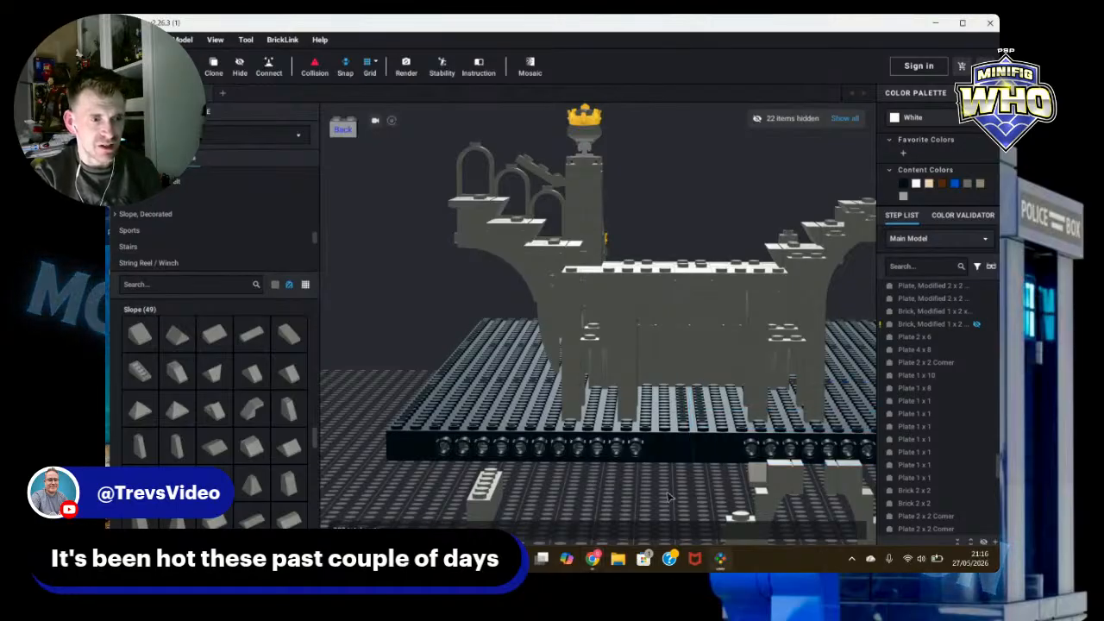
# Step: Inspect the back of the ruin and its arches from several angles
pyautogui.moveTo(646, 498); pyautogui.dragTo(669, 507, button='right')
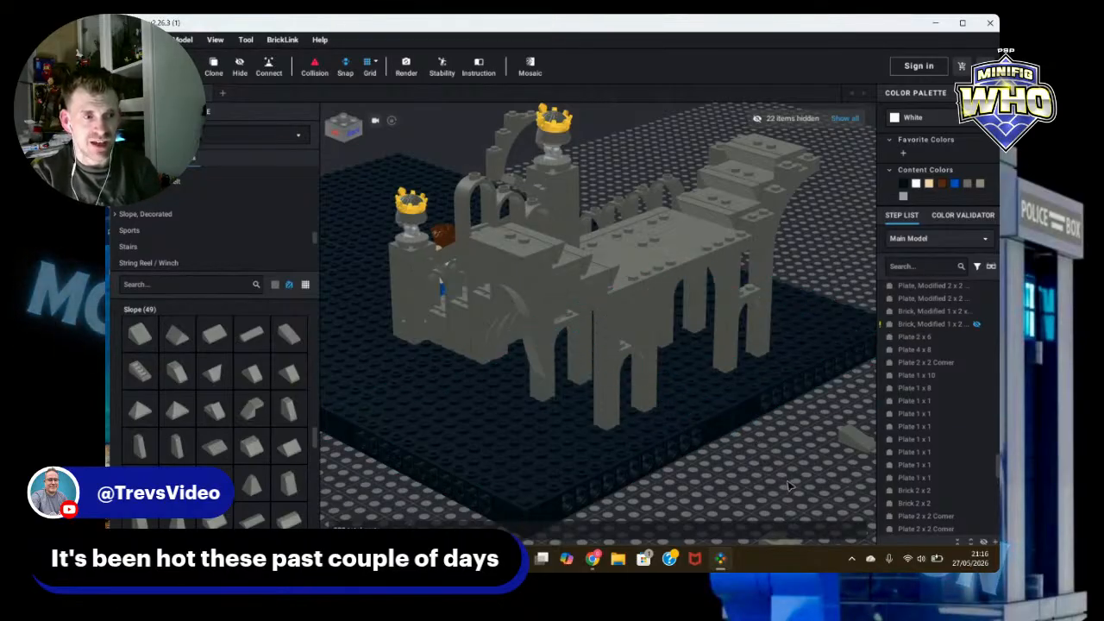
pyautogui.moveTo(790, 486)
pyautogui.mouseDown(button='right')
pyautogui.moveTo(820, 476)
pyautogui.moveTo(787, 483)
pyautogui.mouseUp(button='right')
pyautogui.scroll(5, 809, 480)
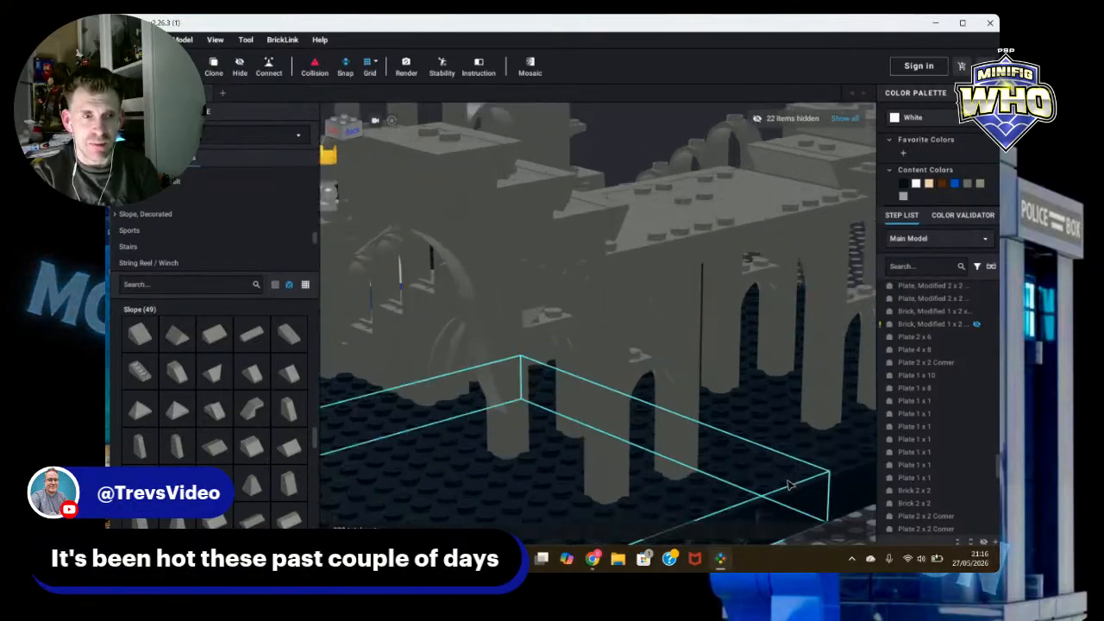
pyautogui.moveTo(802, 498); pyautogui.dragTo(876, 533, button='right')
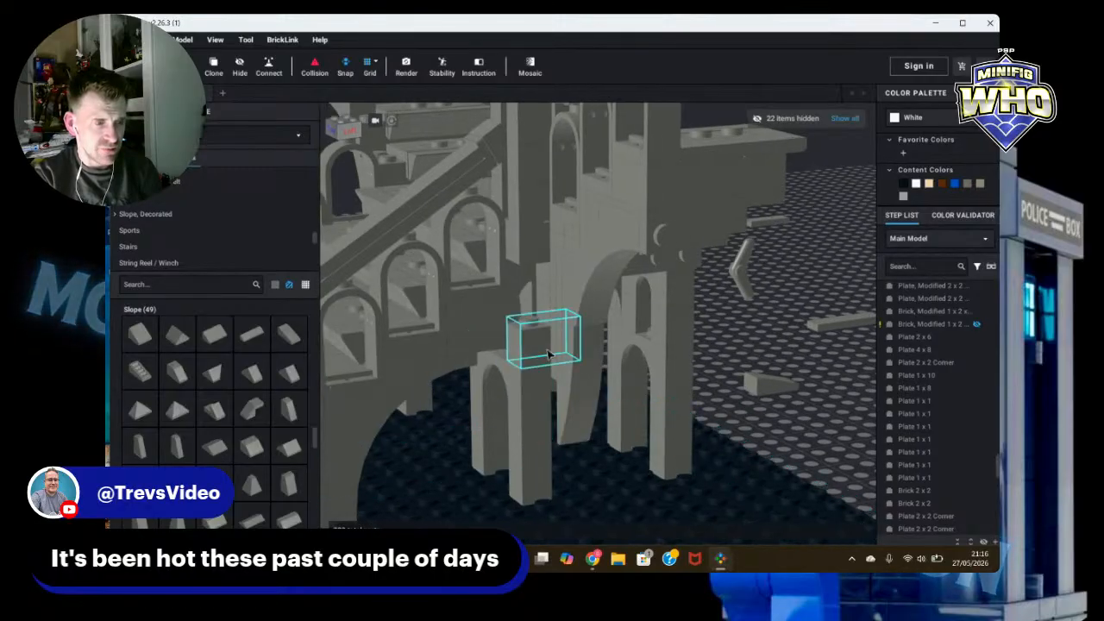
pyautogui.moveTo(801, 393); pyautogui.dragTo(803, 389, button='right')
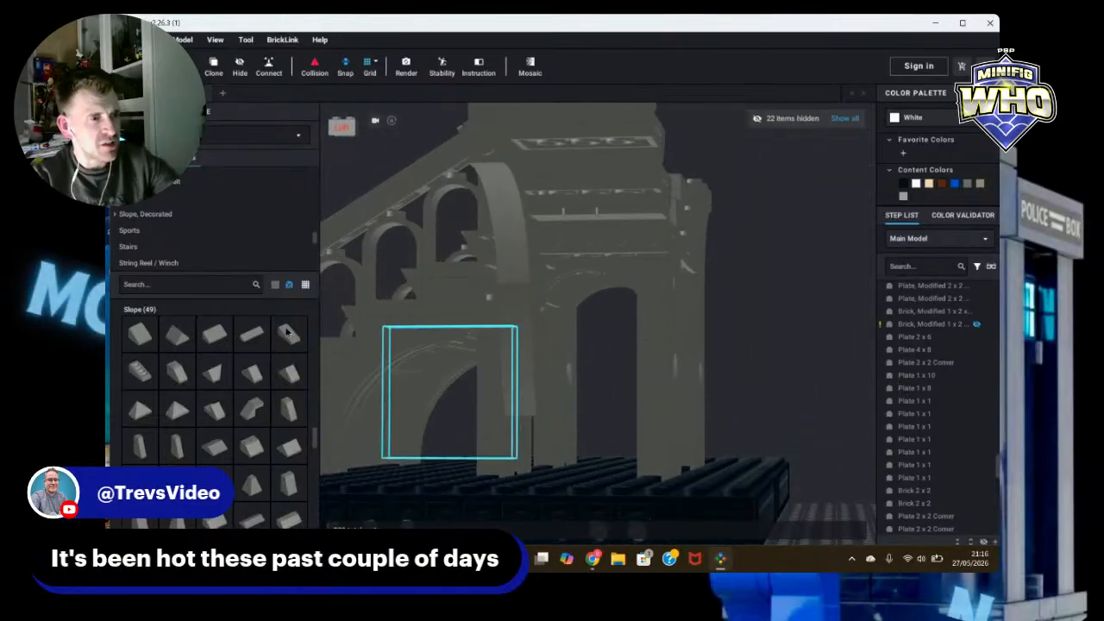
pyautogui.moveTo(740, 346); pyautogui.dragTo(815, 347, button='right')
# Step: Add two dark bluish gray Arch 1 x 3 x 2 pieces on the ground beside the baseplate
pyautogui.scroll(-5, 184, 220)
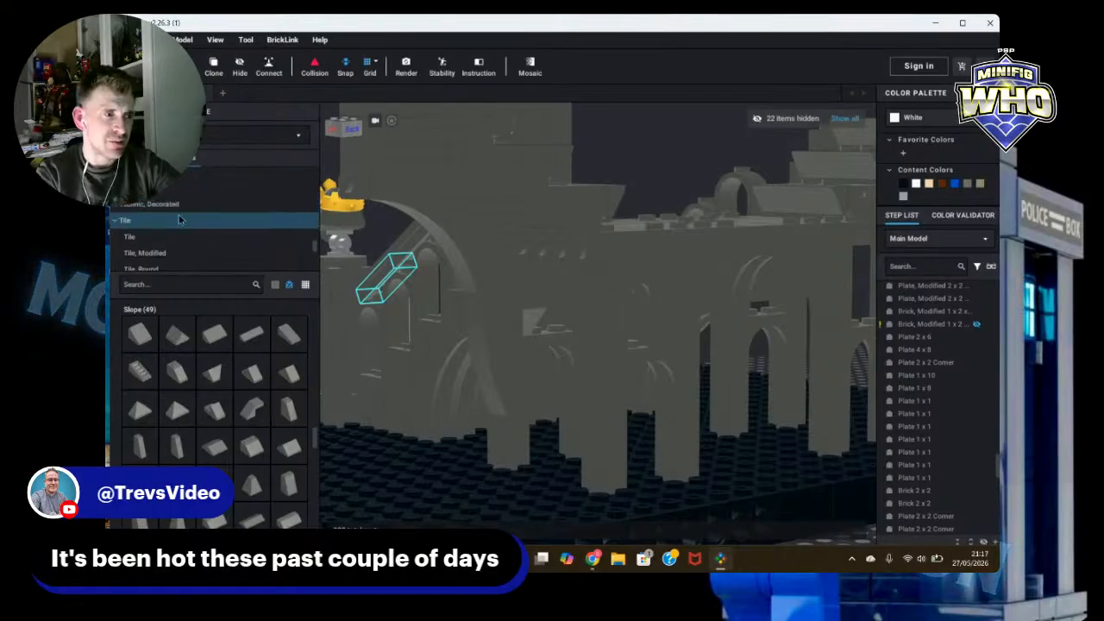
pyautogui.scroll(6, 180, 207)
pyautogui.scroll(10, 182, 201)
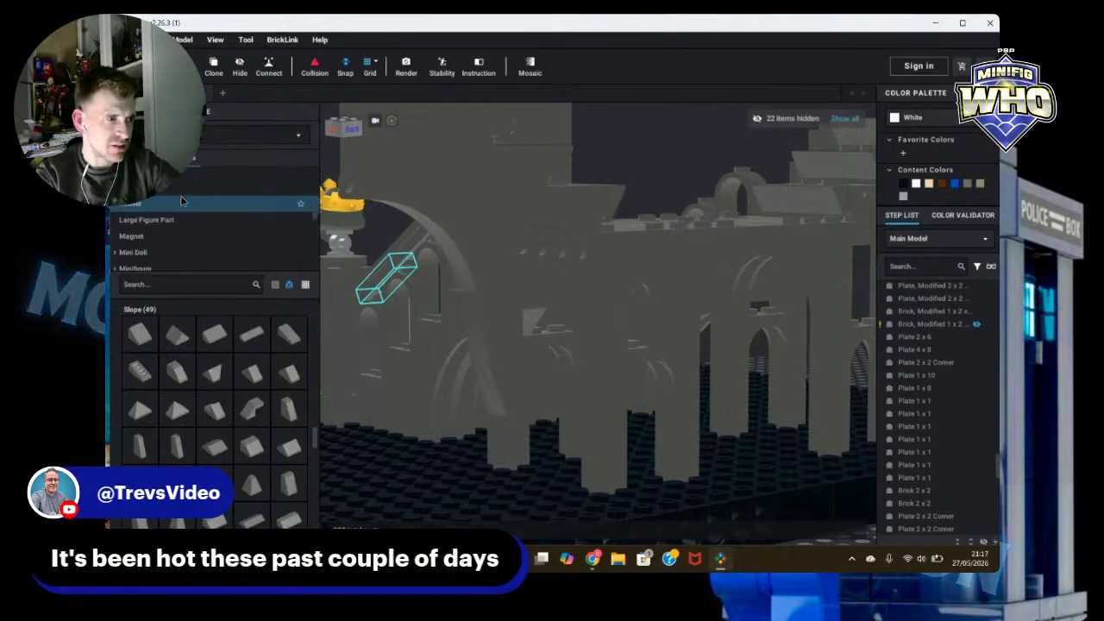
pyautogui.scroll(8, 181, 201)
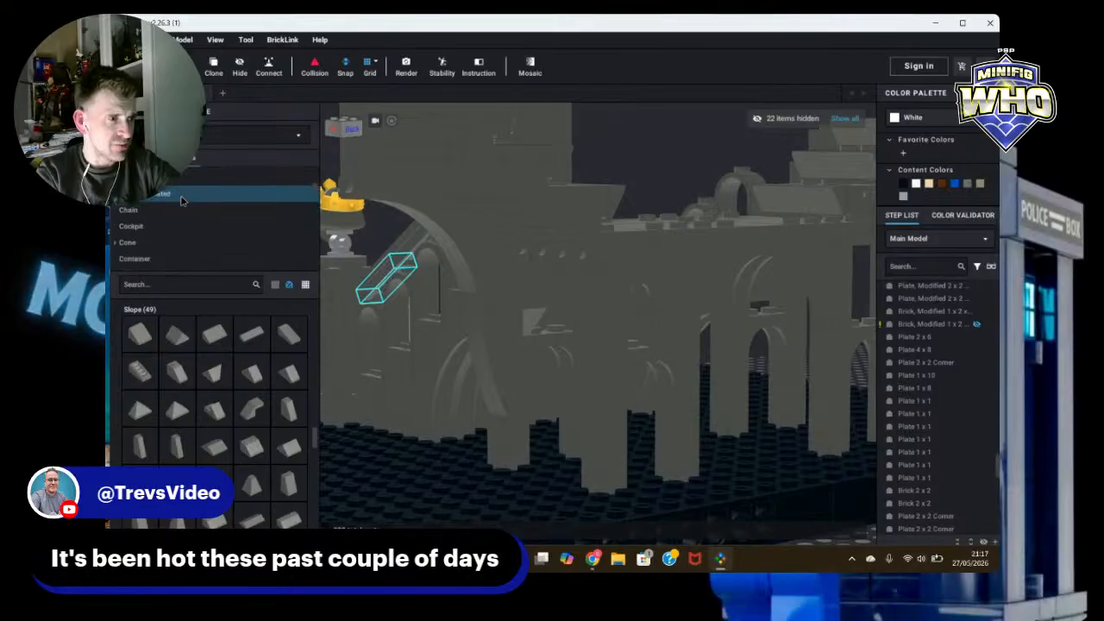
pyautogui.scroll(1, 181, 201)
pyautogui.click(140, 224)
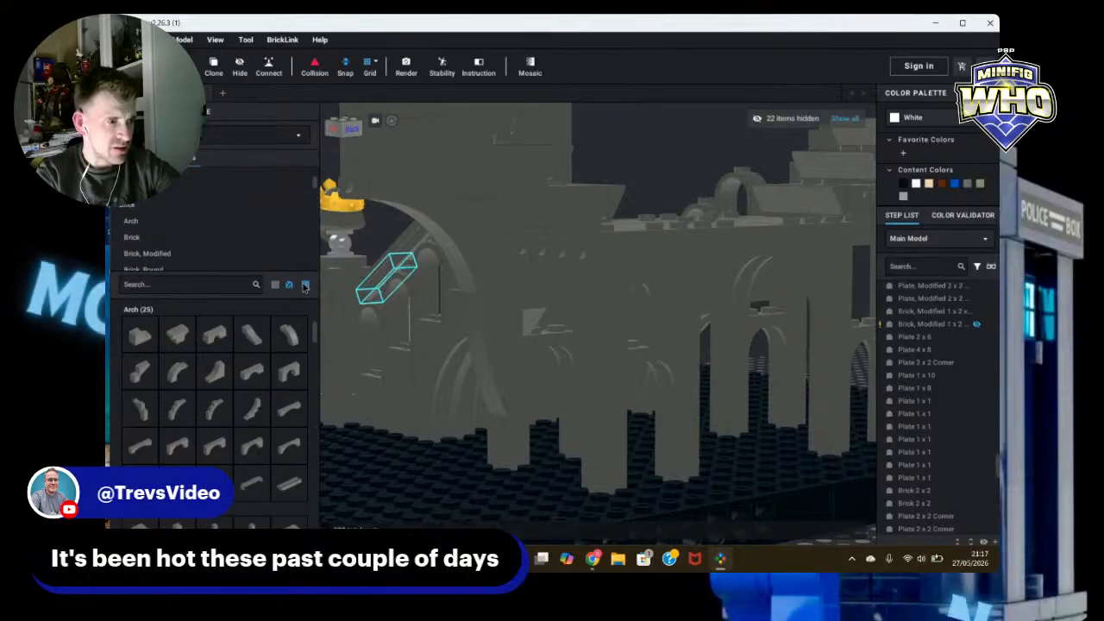
pyautogui.click(140, 373)
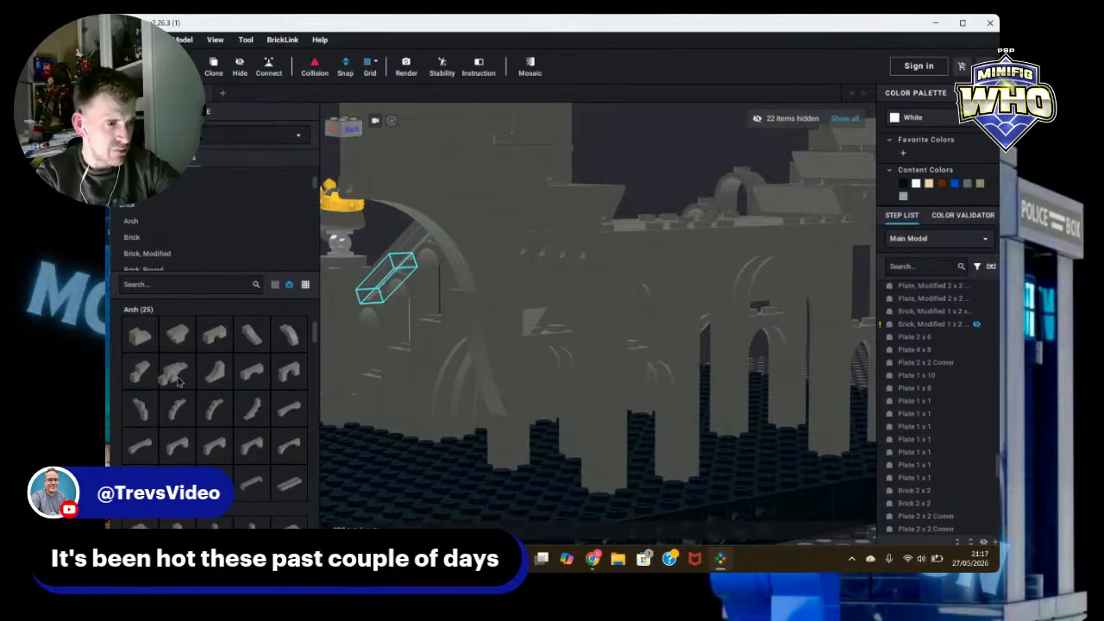
pyautogui.scroll(-6, 387, 435)
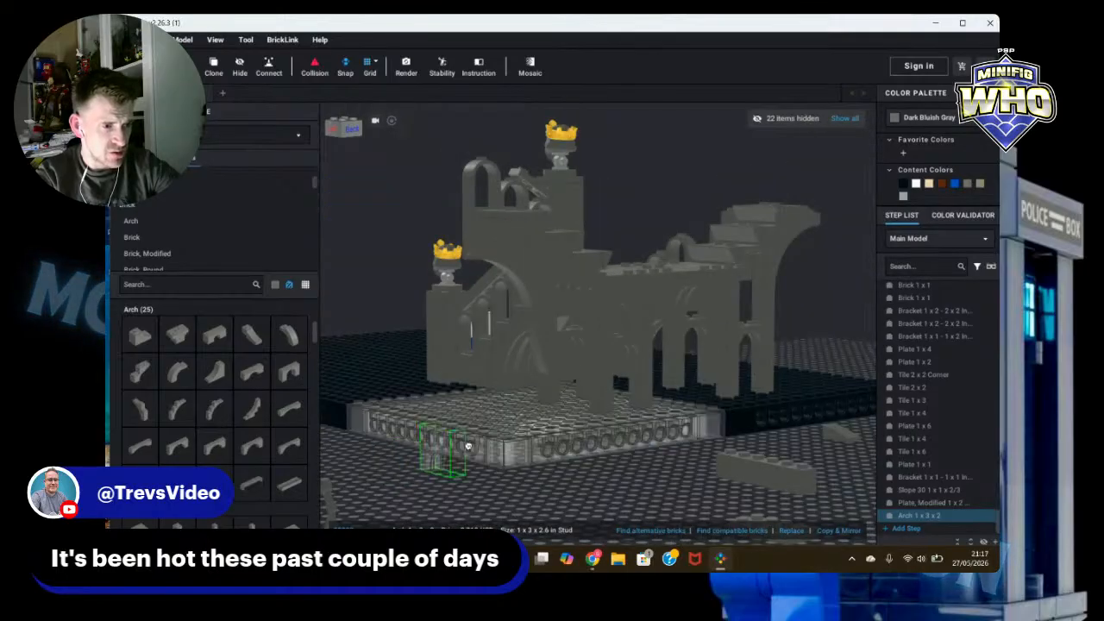
pyautogui.click(526, 425)
pyautogui.click(602, 447)
pyautogui.press('Escape')
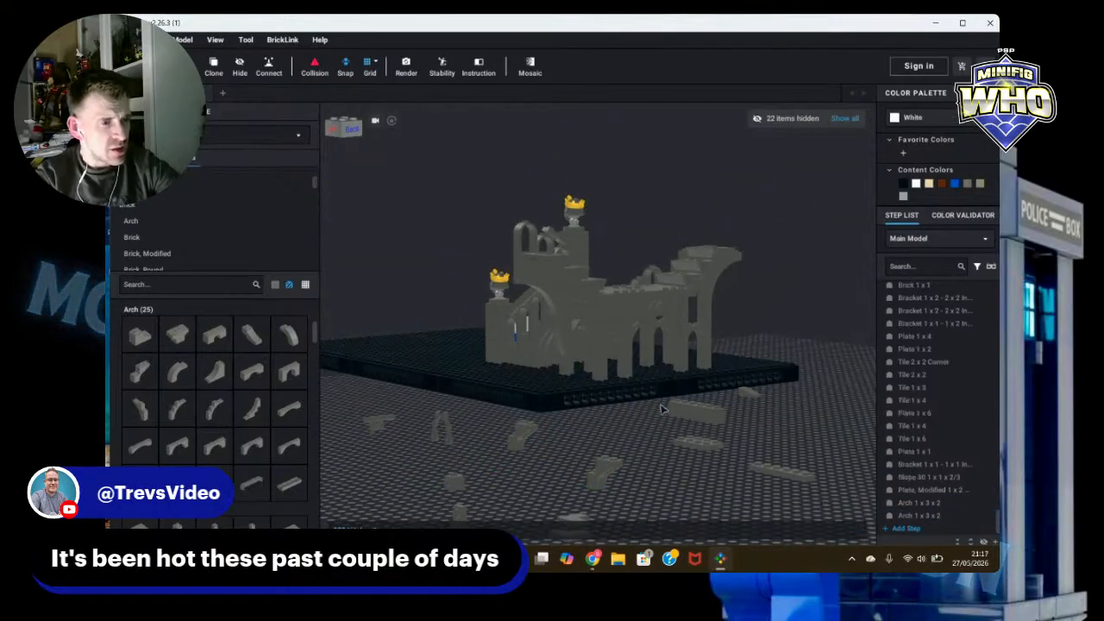
# Step: Inspect the wall's Arch 1 x 6 x 2 and move one loose Arch 1 x 3 x 2 nearer the baseplate
pyautogui.scroll(6, 641, 408)
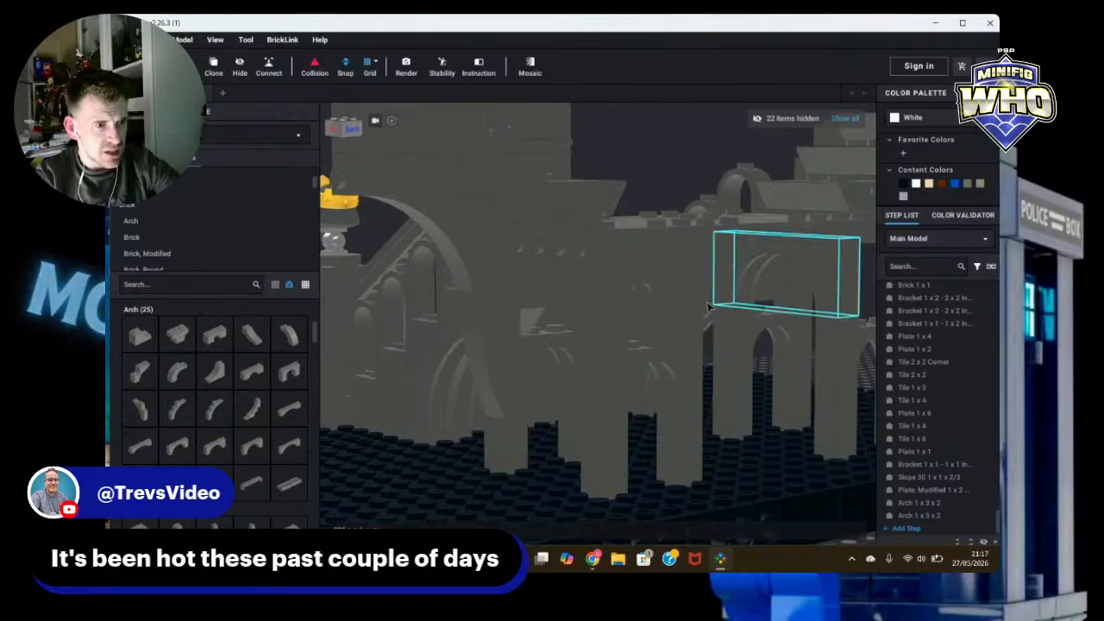
pyautogui.click(681, 289)
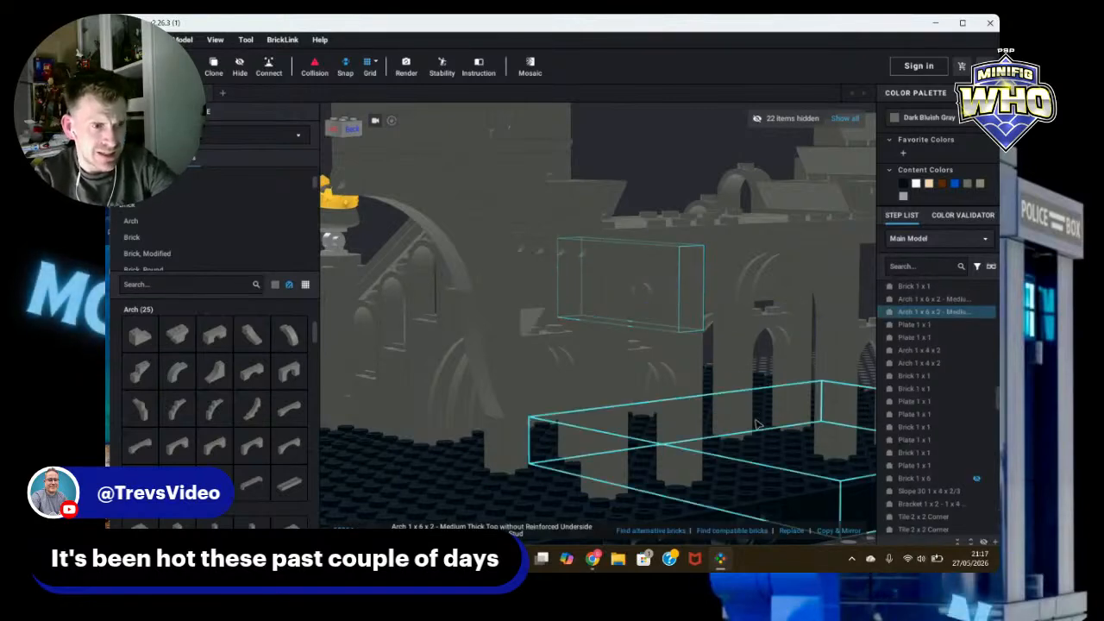
pyautogui.press('Escape')
pyautogui.scroll(-5, 673, 518)
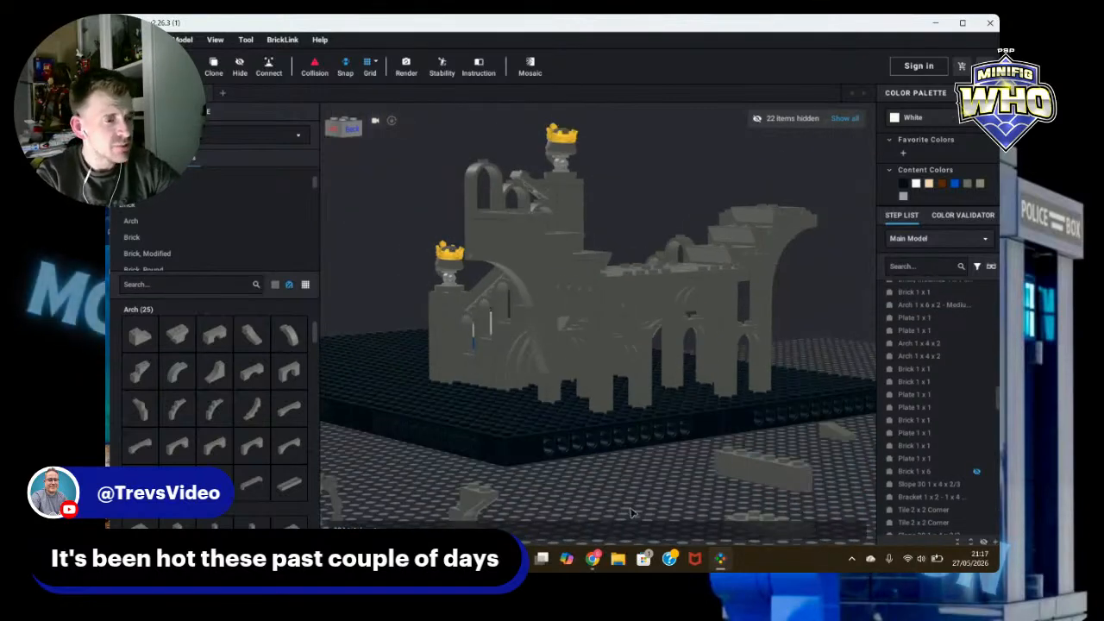
pyautogui.scroll(-3, 631, 513)
pyautogui.moveTo(582, 515); pyautogui.dragTo(631, 425)
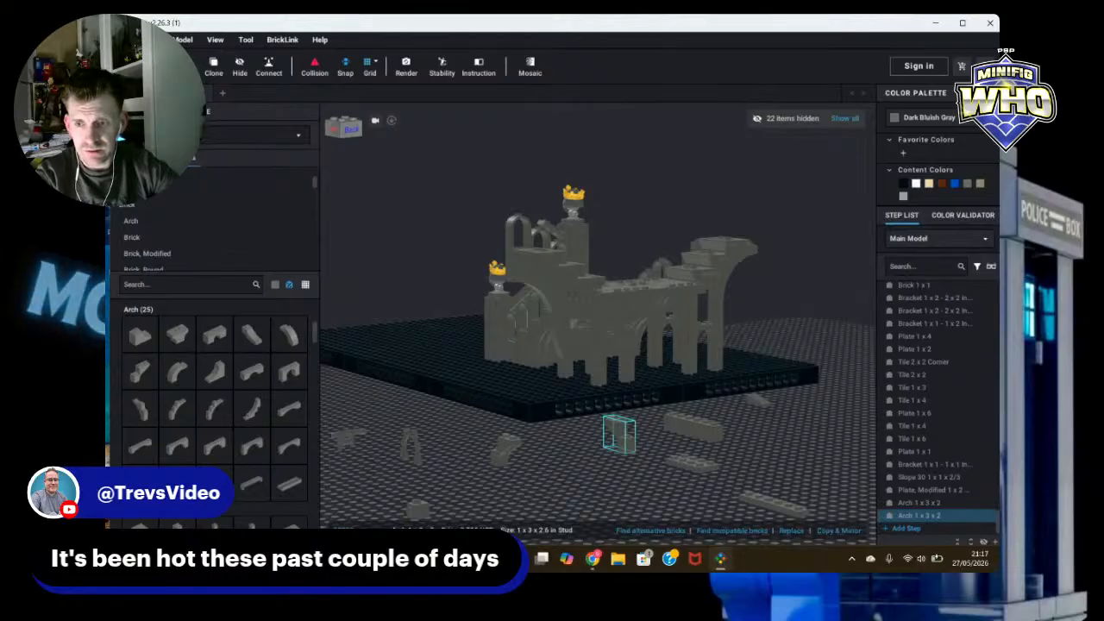
pyautogui.click(653, 426)
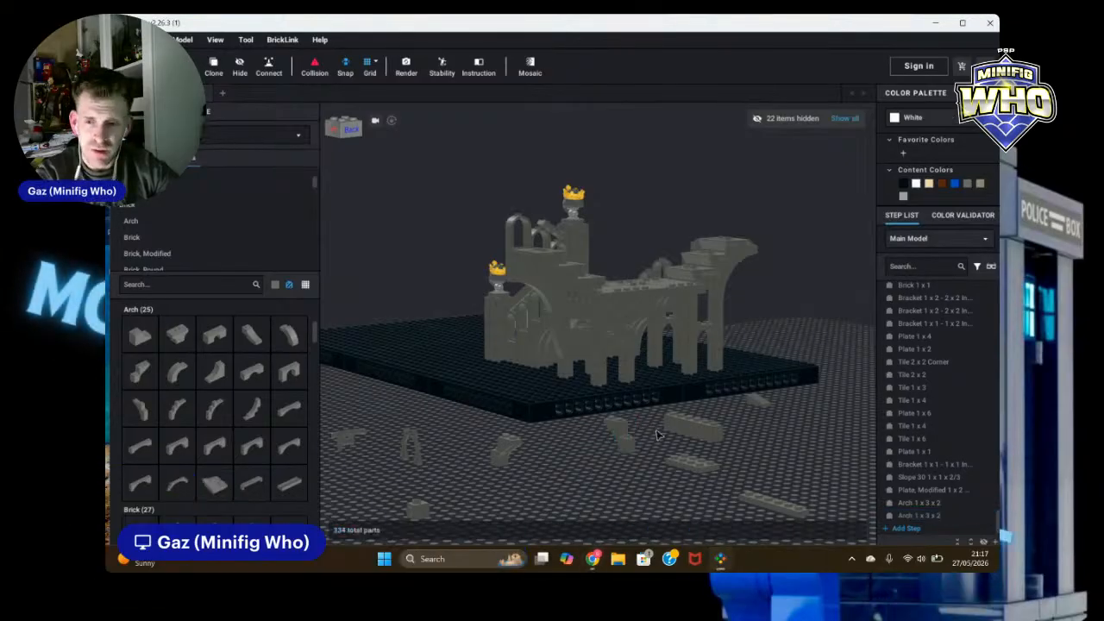
pyautogui.scroll(5, 657, 436)
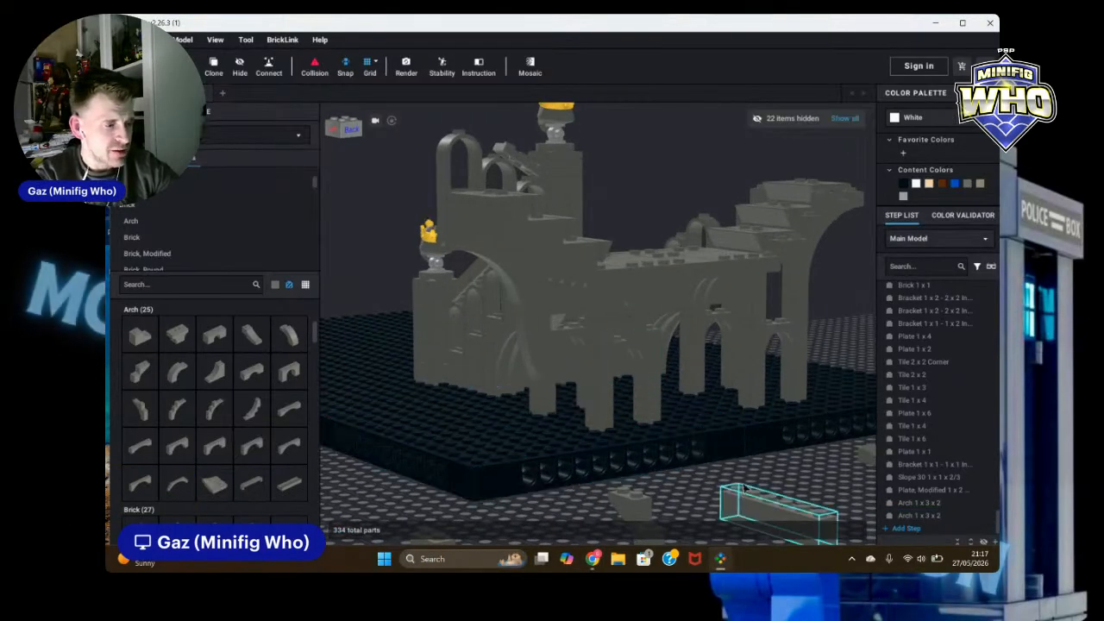
# Step: Move a loose Arch 1 x 3 x 2 up onto the top of the wall behind the arches
pyautogui.scroll(4, 656, 509)
pyautogui.moveTo(642, 470); pyautogui.dragTo(693, 180)
pyautogui.scroll(4, 676, 268)
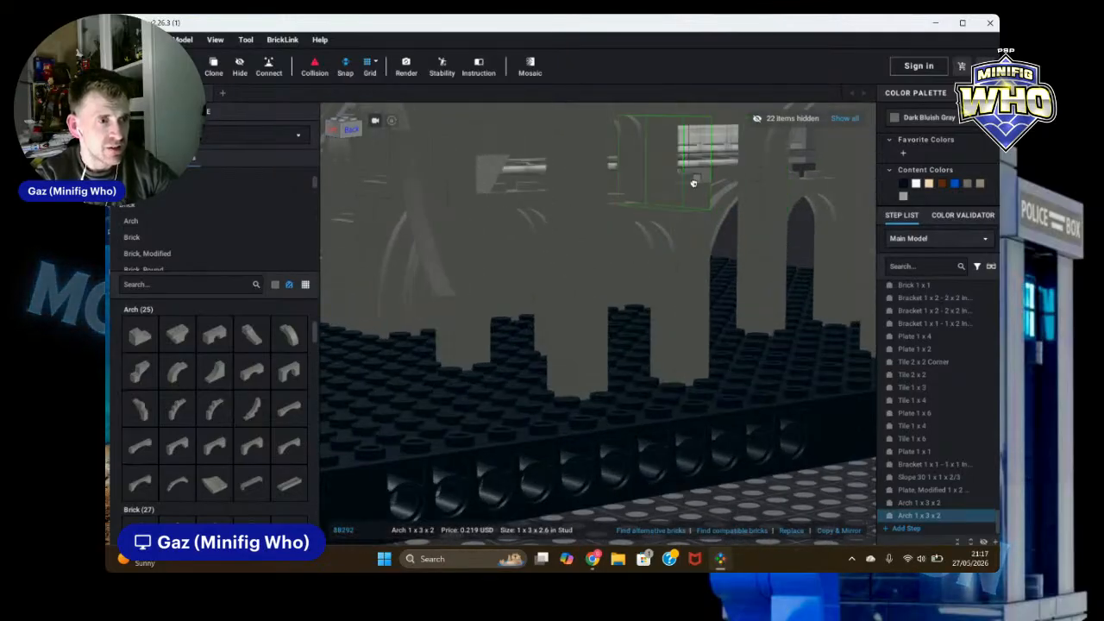
pyautogui.moveTo(693, 181); pyautogui.dragTo(682, 198, button='right')
pyautogui.moveTo(682, 198); pyautogui.dragTo(677, 214)
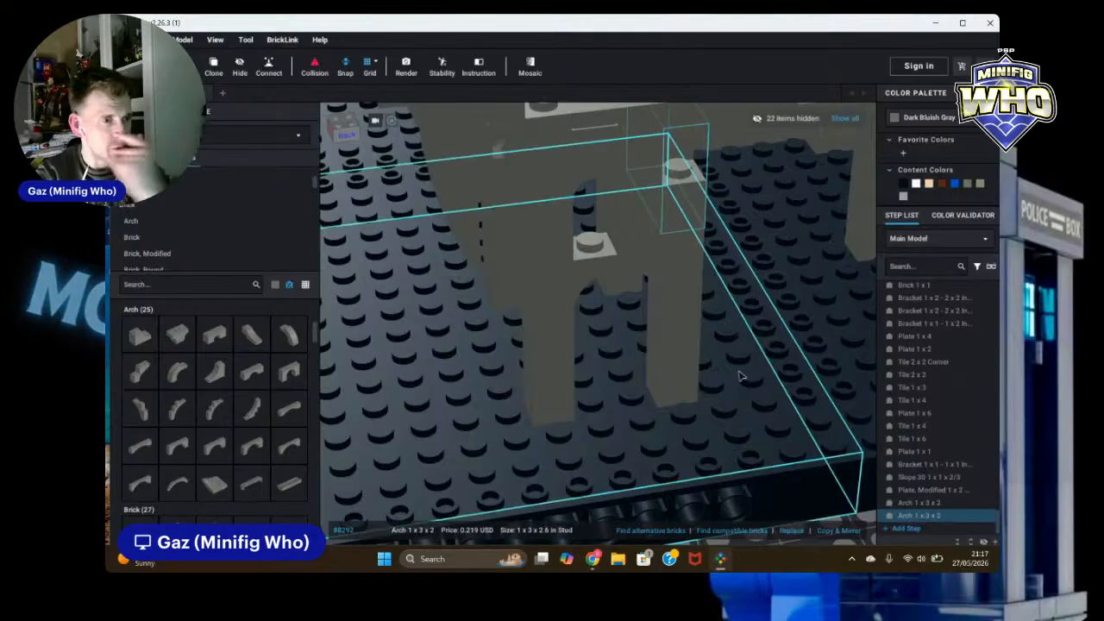
pyautogui.scroll(-5, 731, 484)
pyautogui.click(730, 483)
pyautogui.moveTo(731, 484); pyautogui.dragTo(759, 450, button='right')
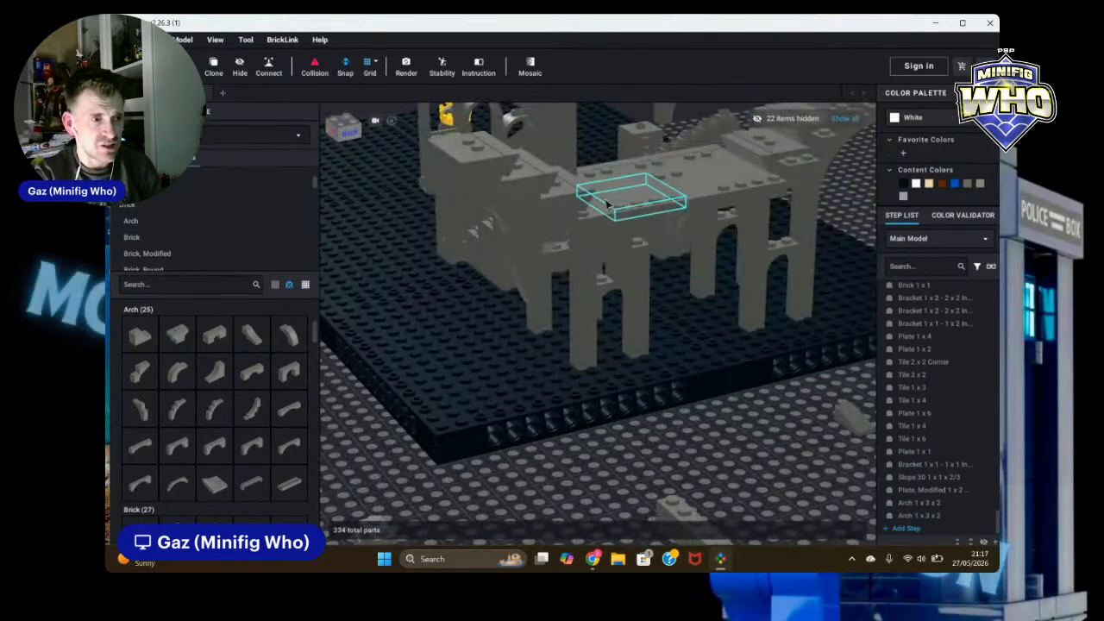
# Step: Clone a Brick 1 x 1 from the wall and place the copy on the ground beside the baseplate
pyautogui.click(620, 274)
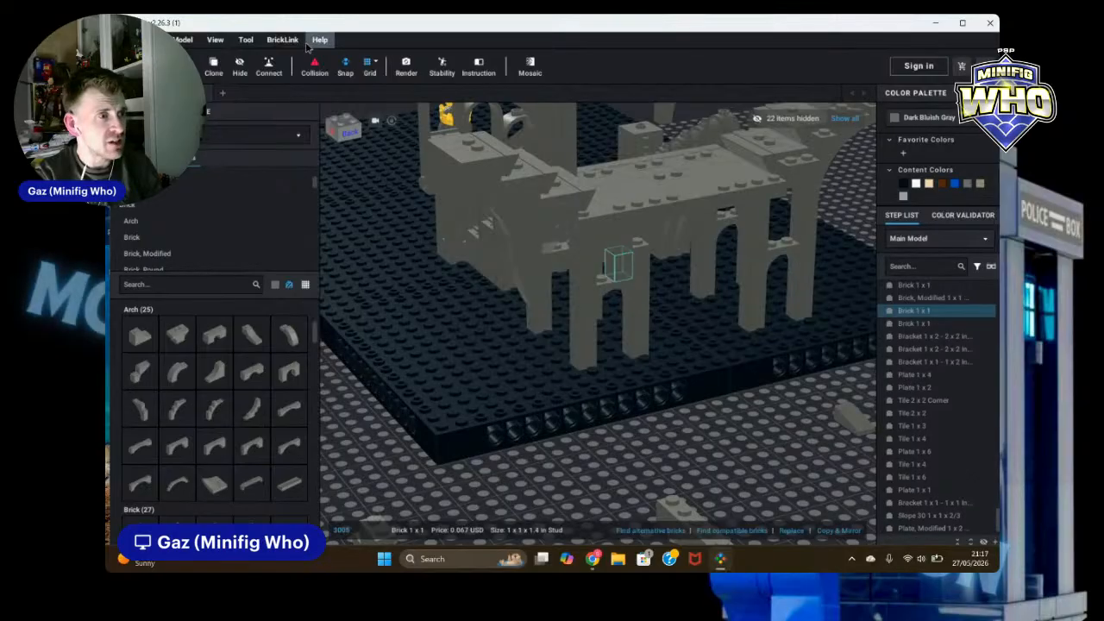
pyautogui.click(215, 68)
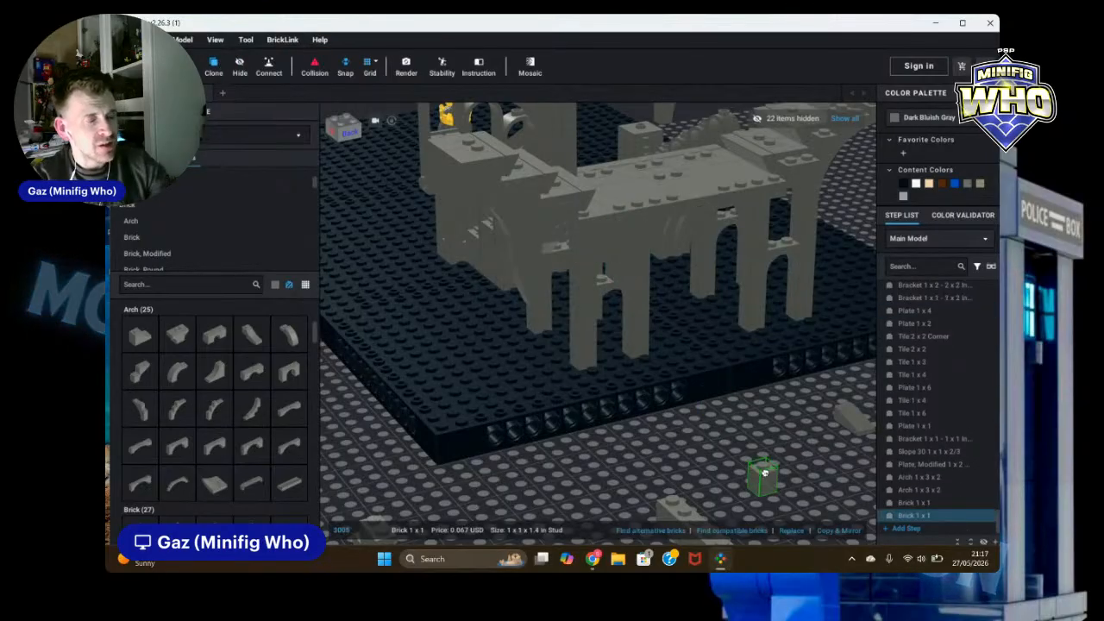
pyautogui.press('Escape')
pyautogui.moveTo(789, 502); pyautogui.dragTo(752, 434, button='right')
pyautogui.scroll(-5, 752, 434)
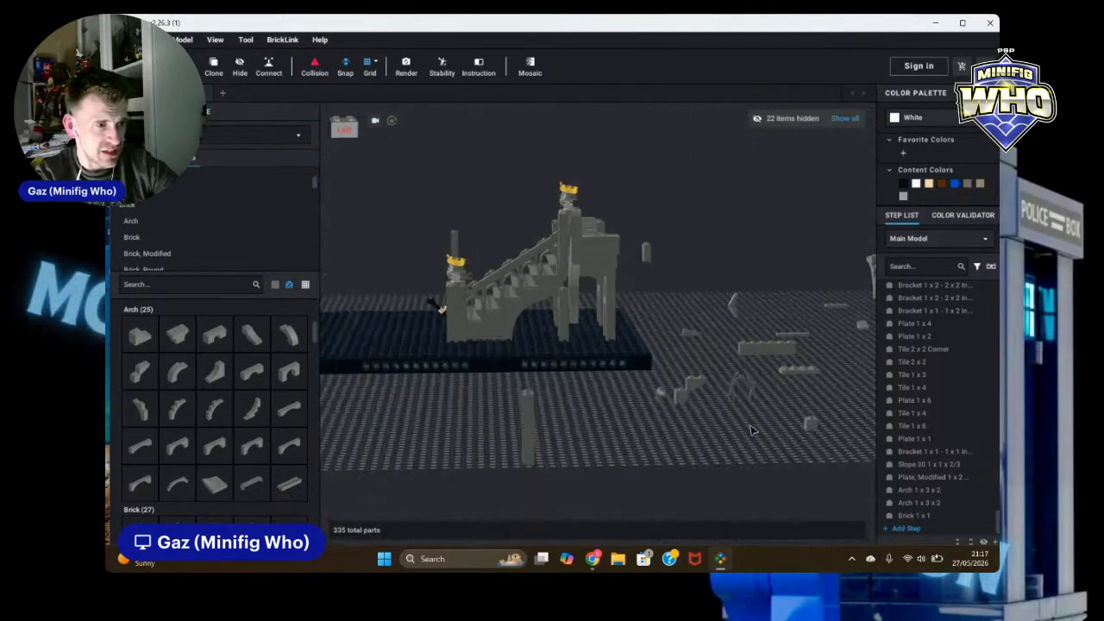
# Step: Hide the staircase section to expose the arches behind it
pyautogui.moveTo(366, 191); pyautogui.dragTo(551, 316)
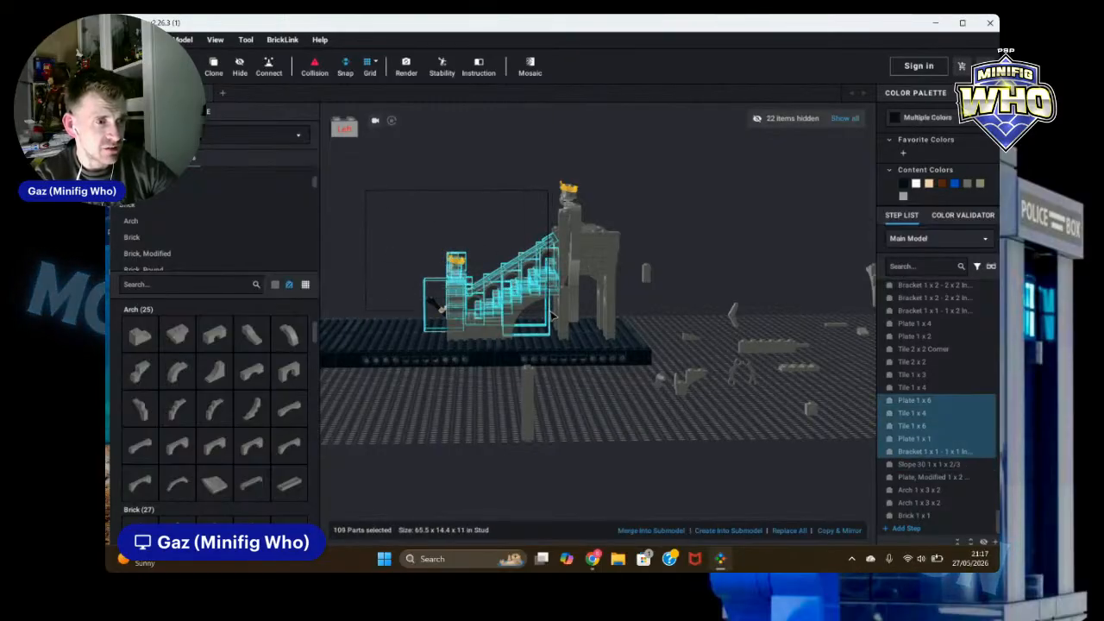
pyautogui.click(240, 65)
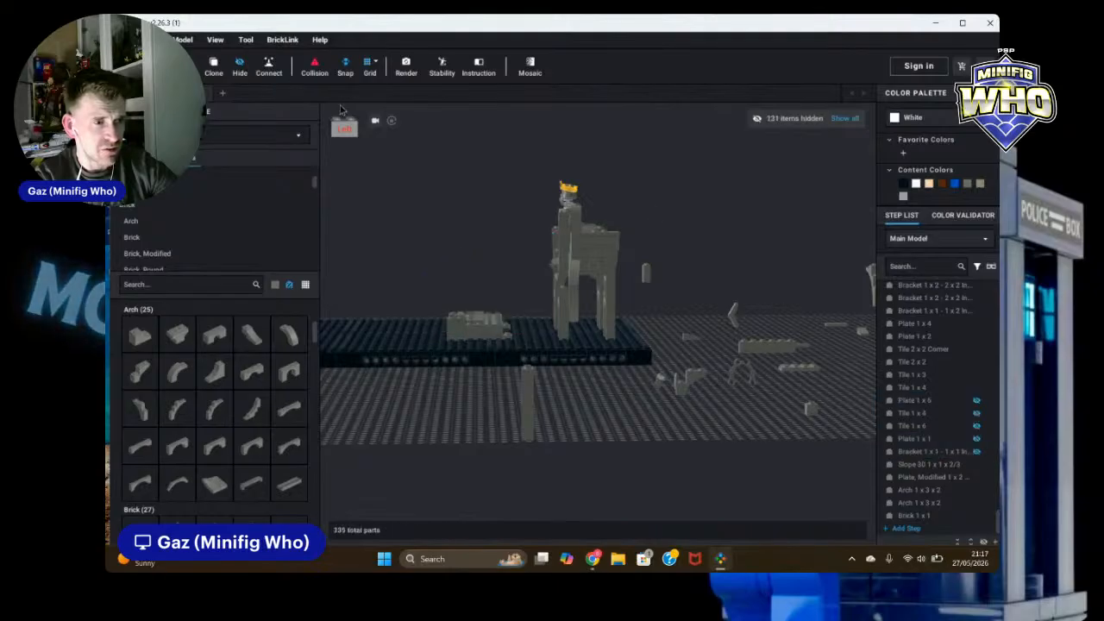
# Step: Delete the tall narrow brick standing beside the front arch
pyautogui.moveTo(749, 238); pyautogui.dragTo(754, 366, button='right')
pyautogui.scroll(5, 754, 366)
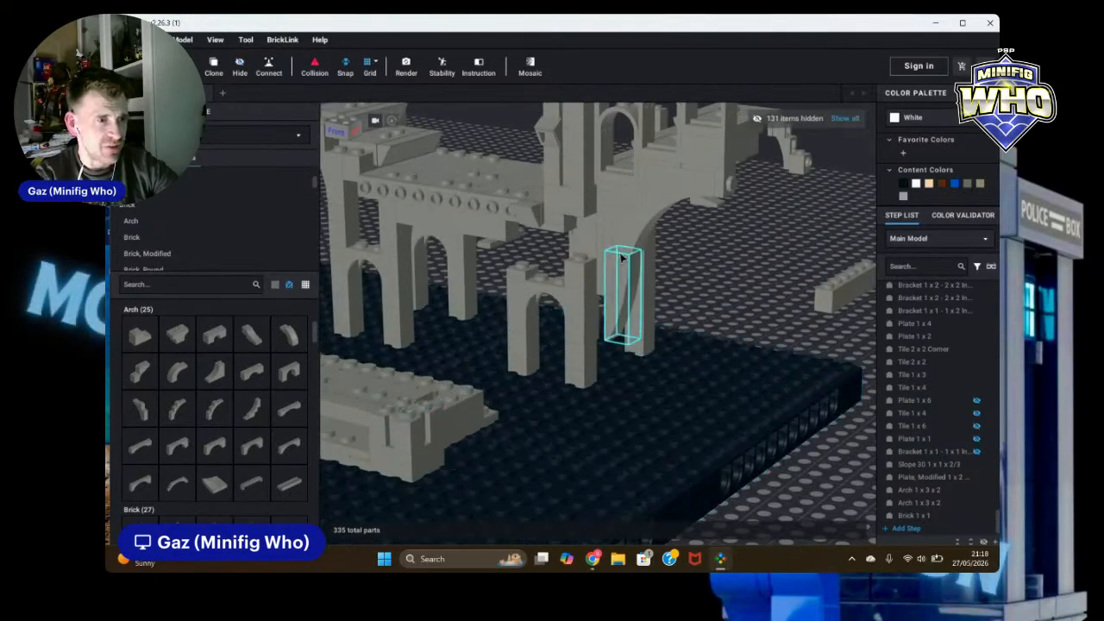
pyautogui.click(587, 276)
pyautogui.press('Delete')
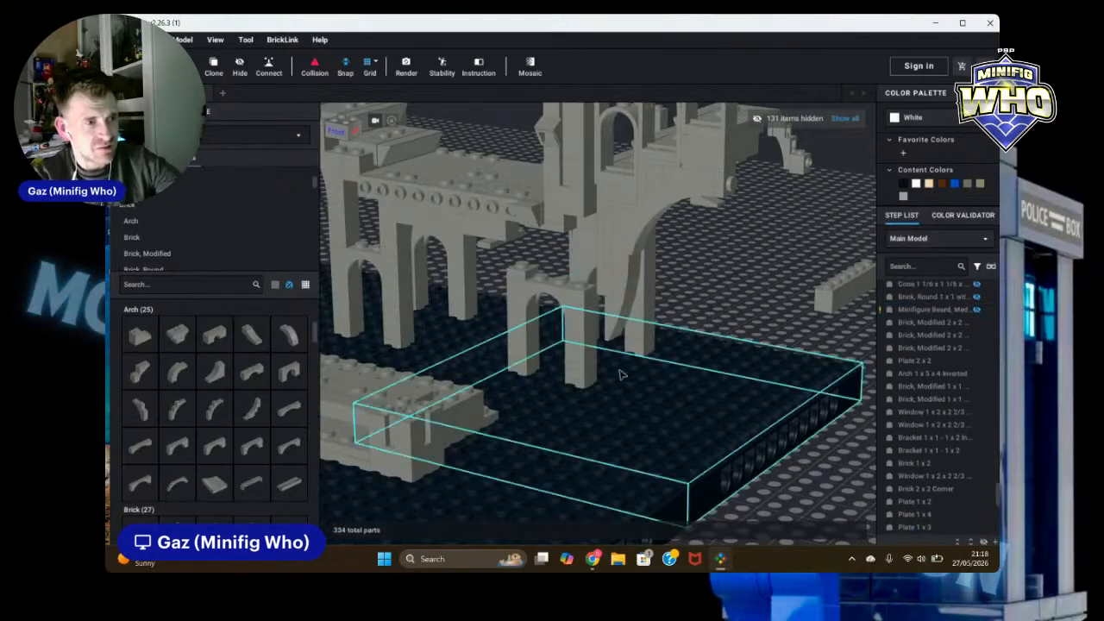
# Step: Select and inspect the small arch with its legs and plates under the front wall from several angles
pyautogui.moveTo(769, 292); pyautogui.dragTo(783, 296, button='right')
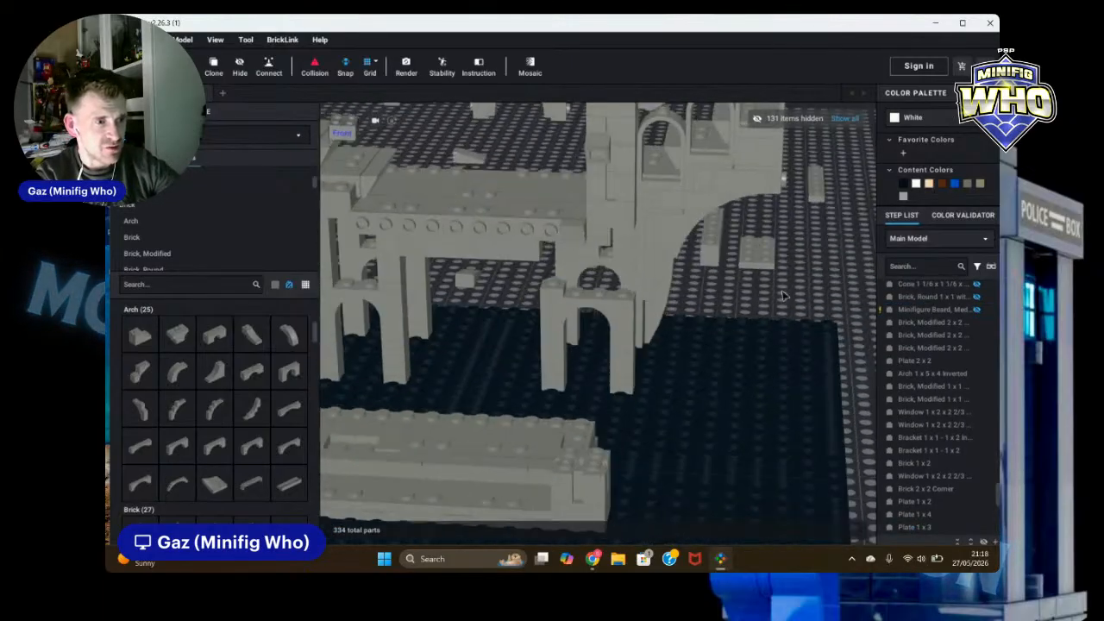
pyautogui.click(618, 393)
pyautogui.keyDown('ctrl'); pyautogui.click(553, 387); pyautogui.keyUp('ctrl')
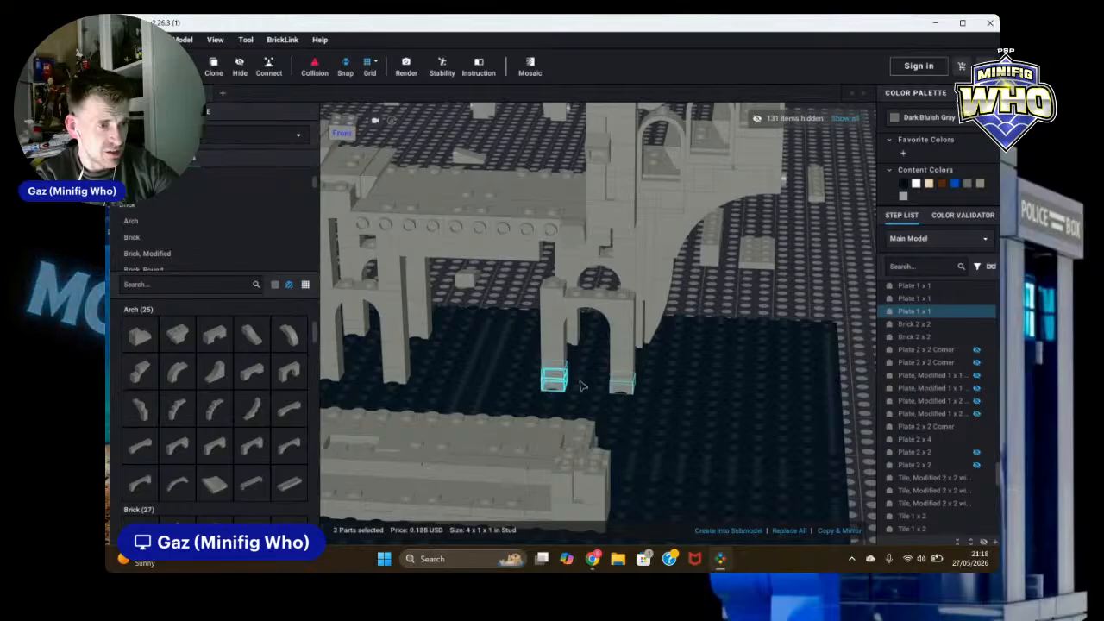
pyautogui.keyDown('ctrl'); pyautogui.click(557, 337); pyautogui.keyUp('ctrl')
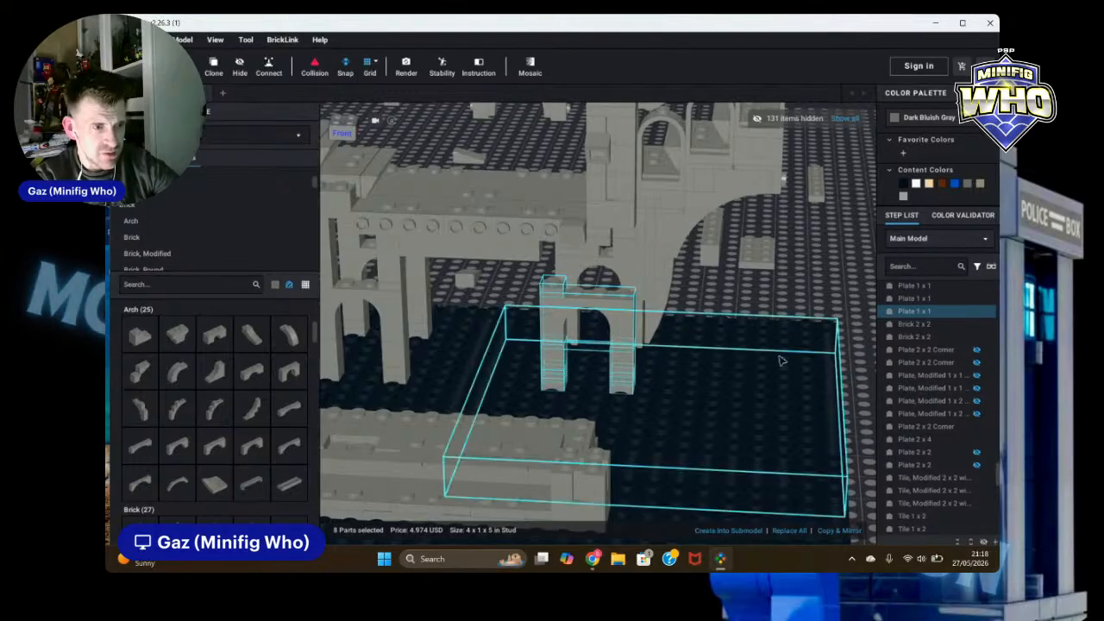
pyautogui.moveTo(682, 360); pyautogui.dragTo(626, 395, button='right')
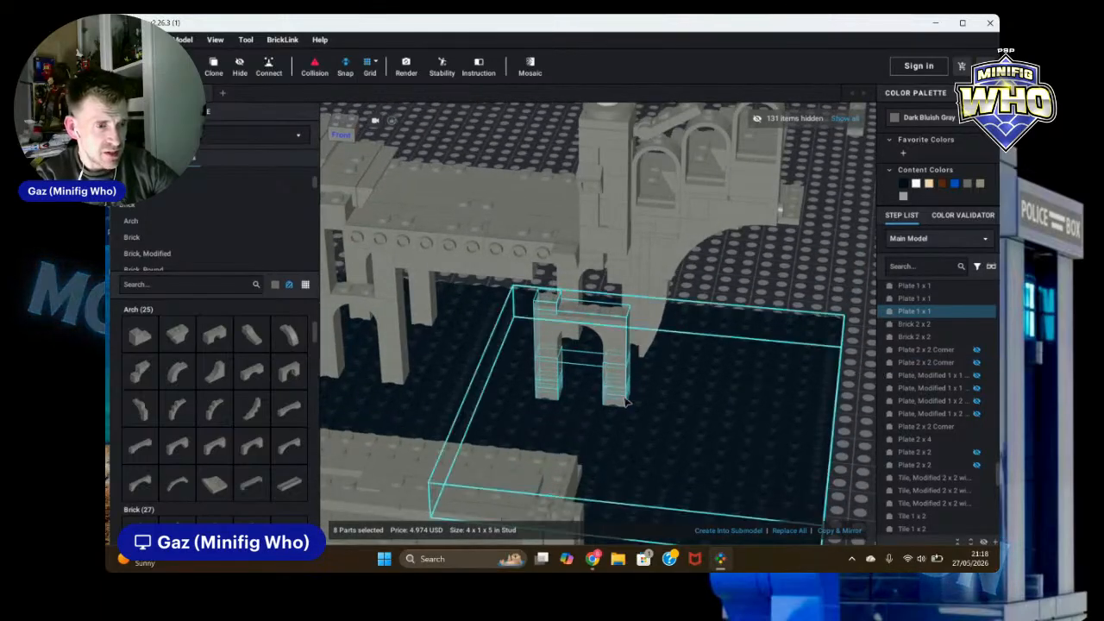
pyautogui.moveTo(834, 394); pyautogui.dragTo(606, 401, button='right')
pyautogui.moveTo(607, 408); pyautogui.dragTo(601, 393)
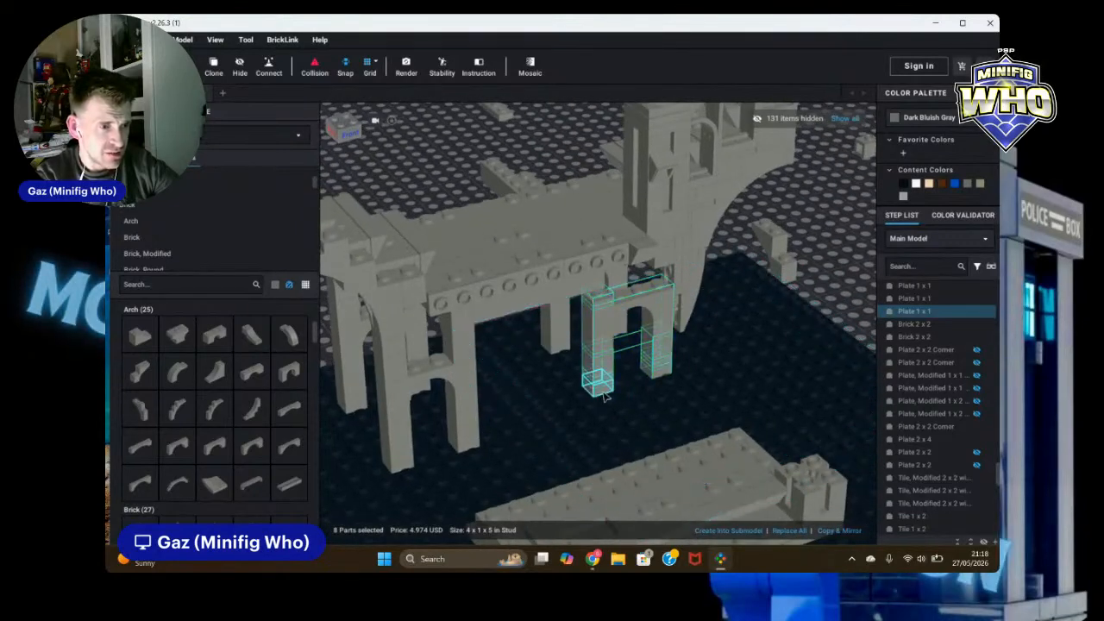
pyautogui.click(830, 279)
pyautogui.moveTo(855, 299); pyautogui.dragTo(848, 299, button='right')
# Step: Try repositioning the Arch 1 x 3 x 2 along the top of the wall
pyautogui.click(647, 277)
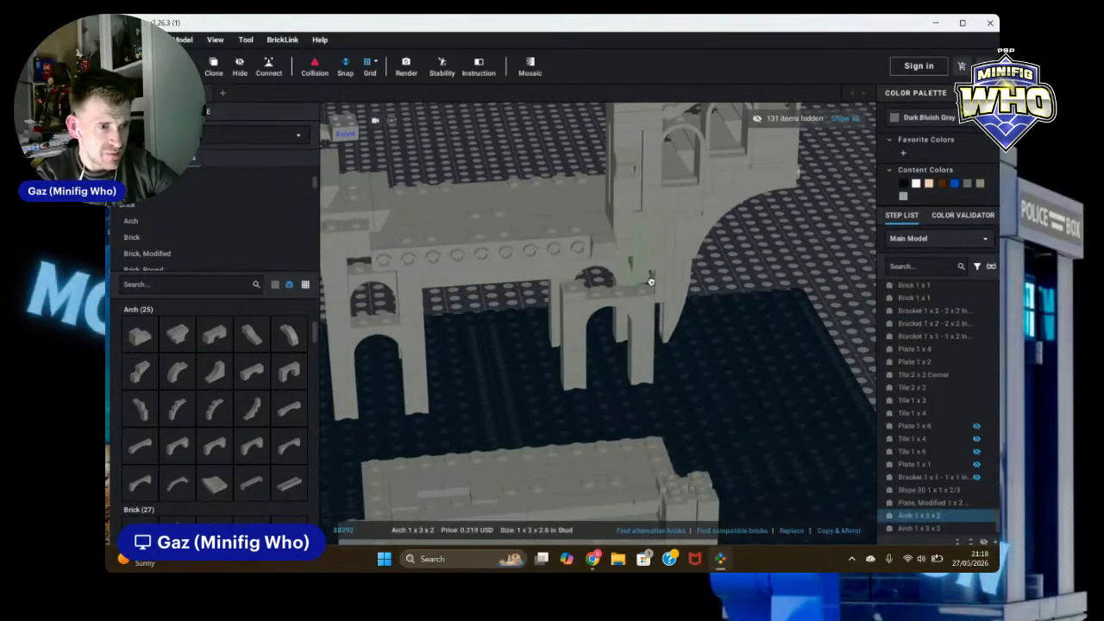
pyautogui.moveTo(645, 292); pyautogui.dragTo(629, 289, button='right')
pyautogui.moveTo(629, 289); pyautogui.dragTo(593, 263)
pyautogui.moveTo(593, 263); pyautogui.dragTo(552, 254, button='right')
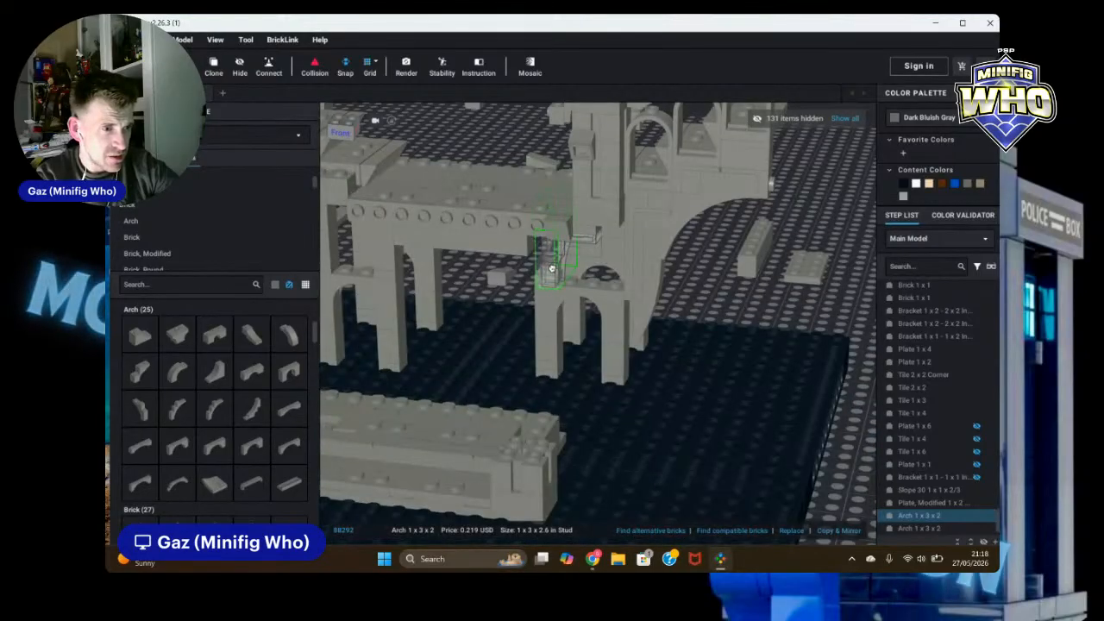
pyautogui.moveTo(552, 263); pyautogui.dragTo(729, 285)
pyautogui.click(759, 316)
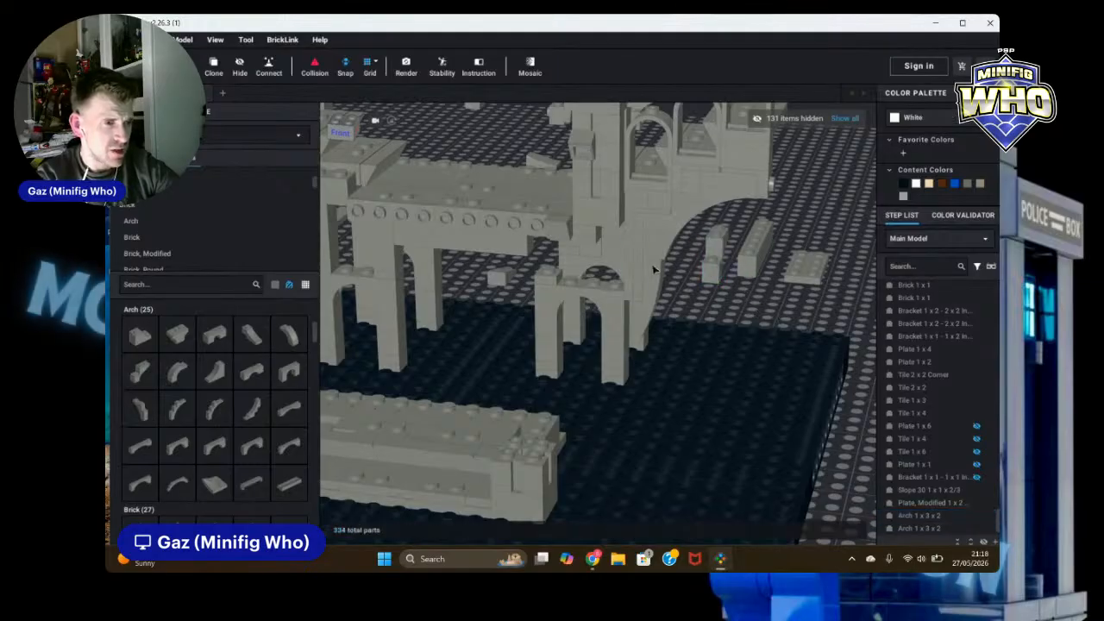
# Step: Move the Arch 1 x 3 x 2 down onto the ground beside the baseplate's edge
pyautogui.moveTo(763, 308); pyautogui.dragTo(746, 285, button='right')
pyautogui.scroll(5, 759, 289)
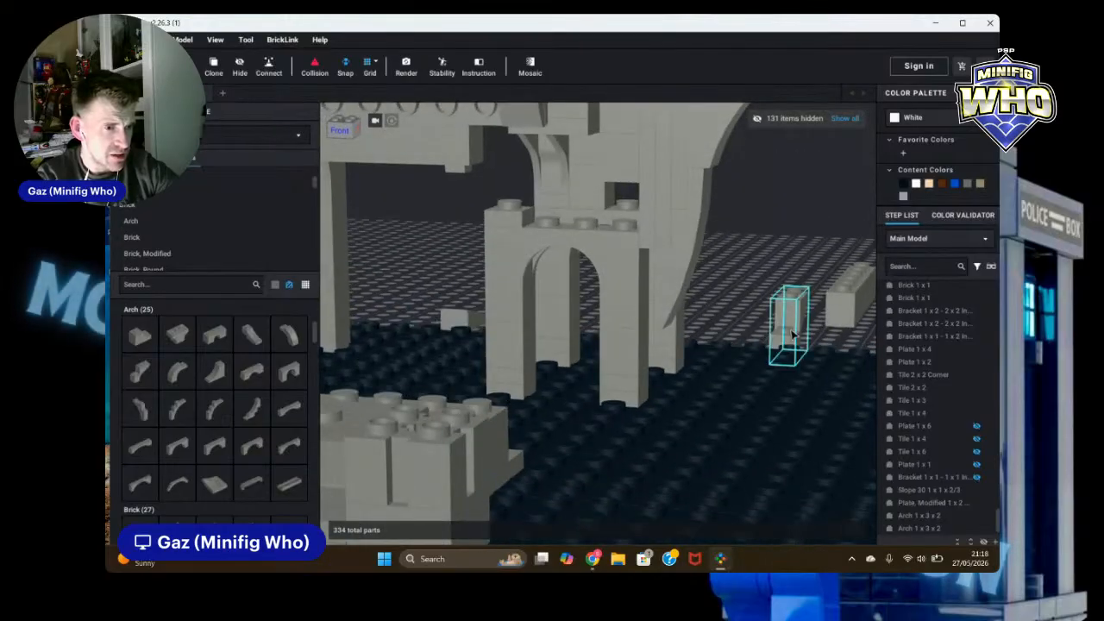
pyautogui.moveTo(762, 313); pyautogui.dragTo(516, 194)
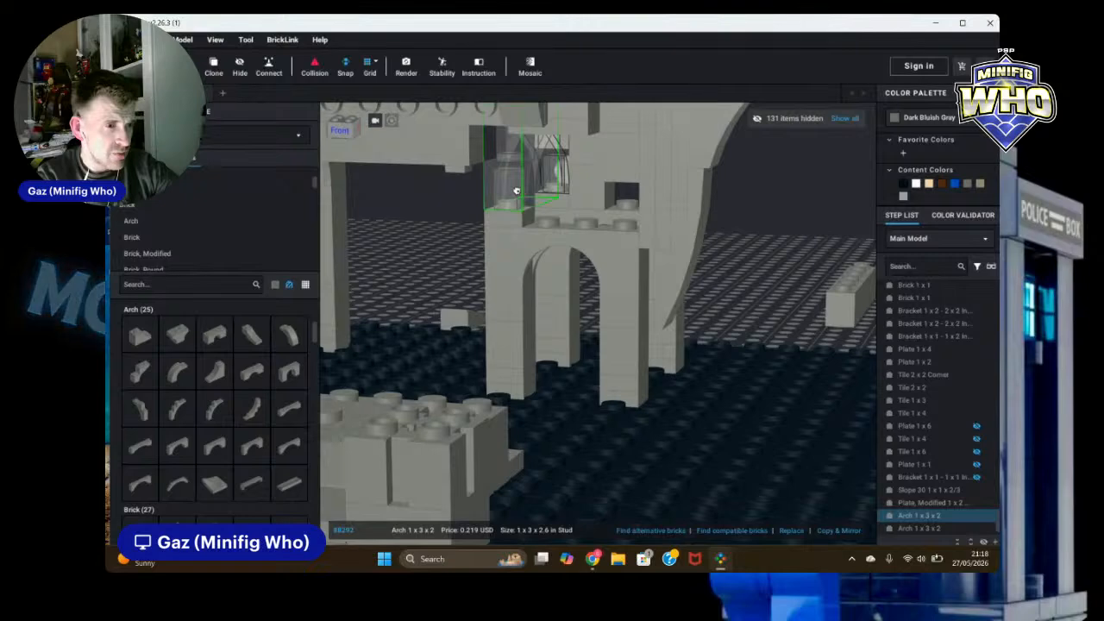
pyautogui.press('f')
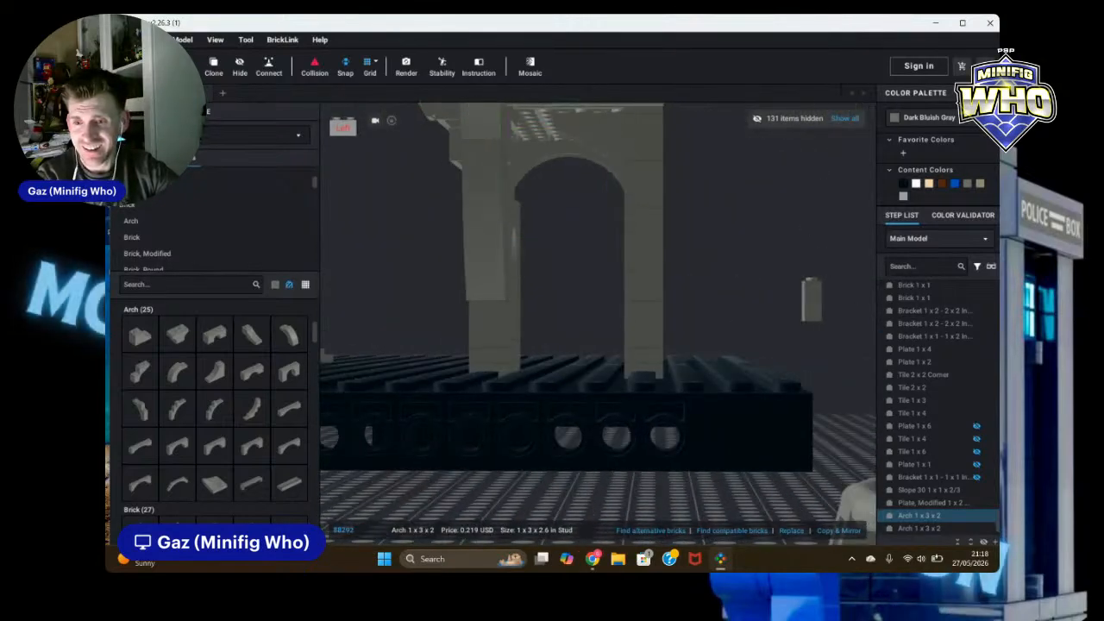
pyautogui.scroll(-1, 941, 379)
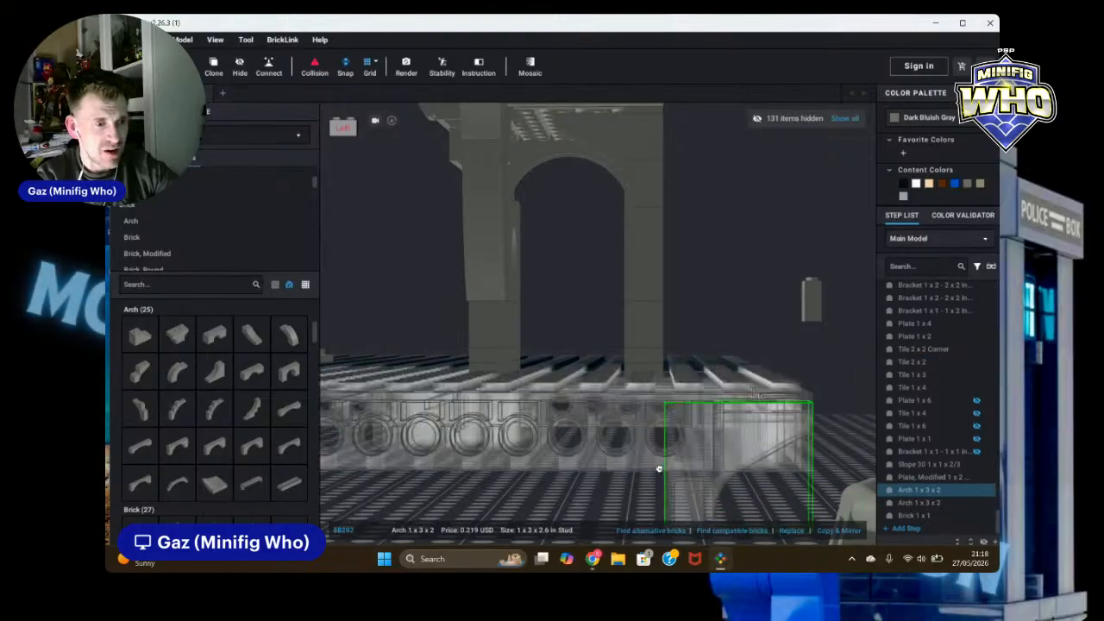
pyautogui.moveTo(660, 460); pyautogui.dragTo(754, 389, button='right')
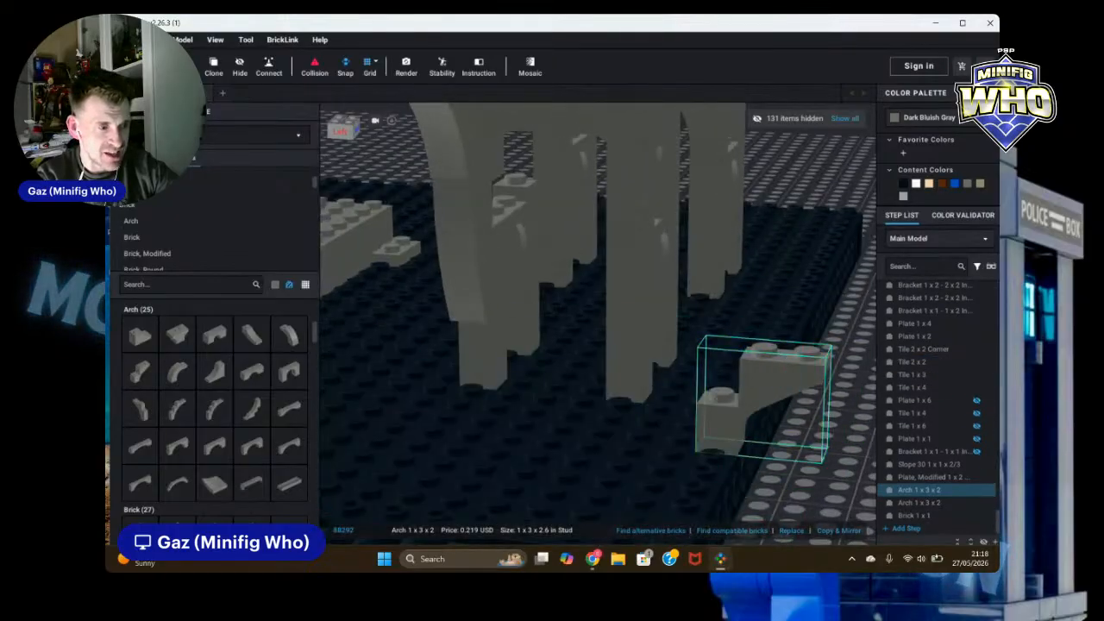
pyautogui.click(852, 421)
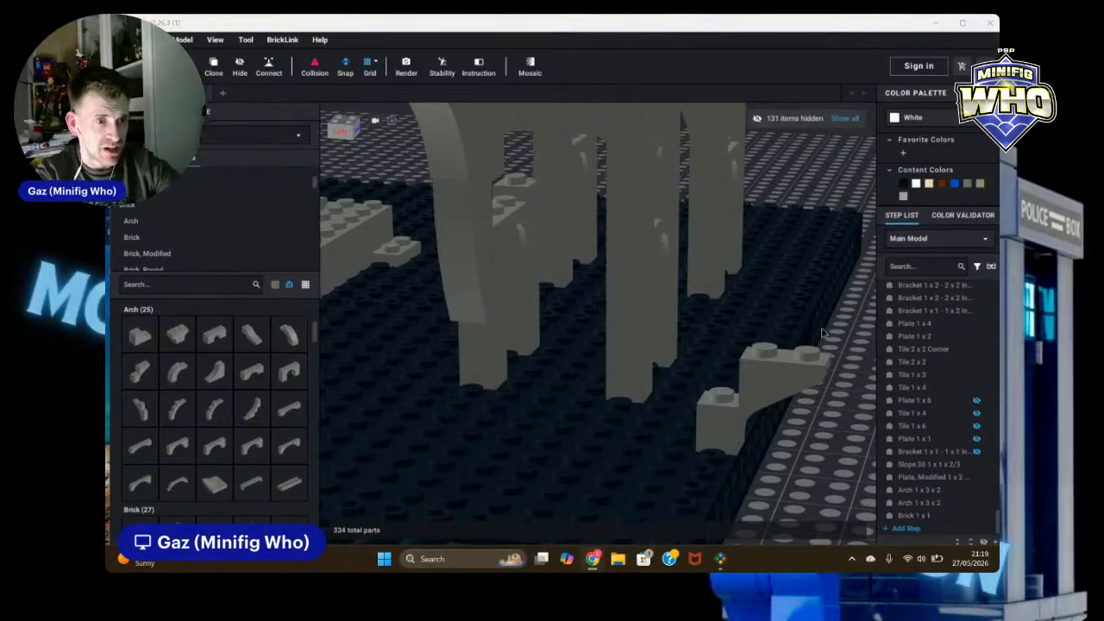
# Step: Delete the stray Arch 1 x 3 x 2 inside the wall's arch opening
pyautogui.scroll(-3, 817, 464)
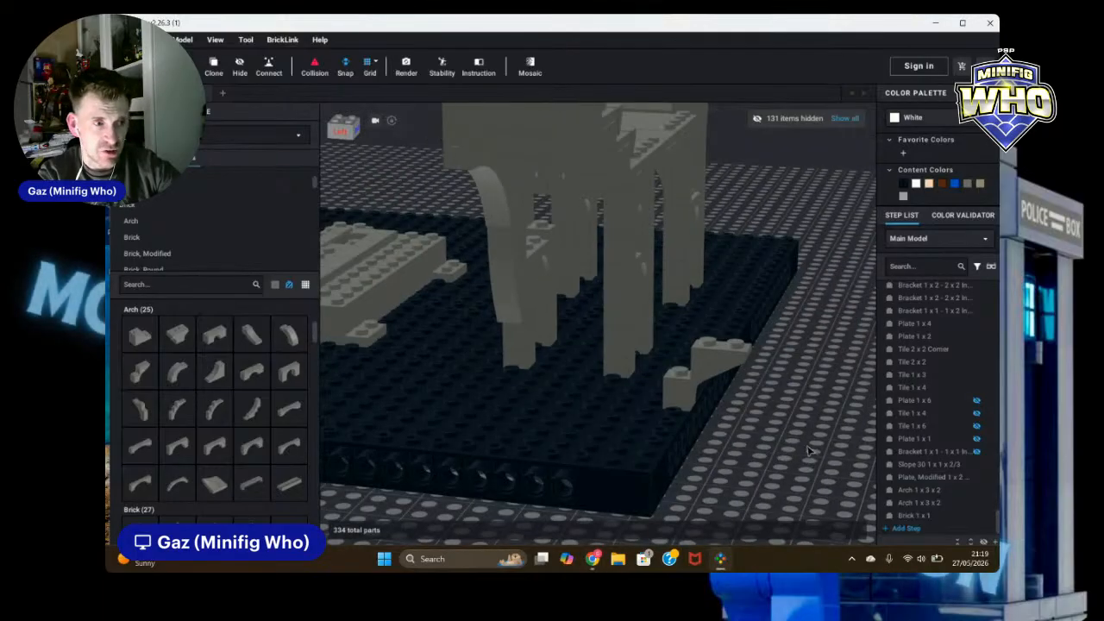
pyautogui.moveTo(812, 451); pyautogui.dragTo(819, 445, button='right')
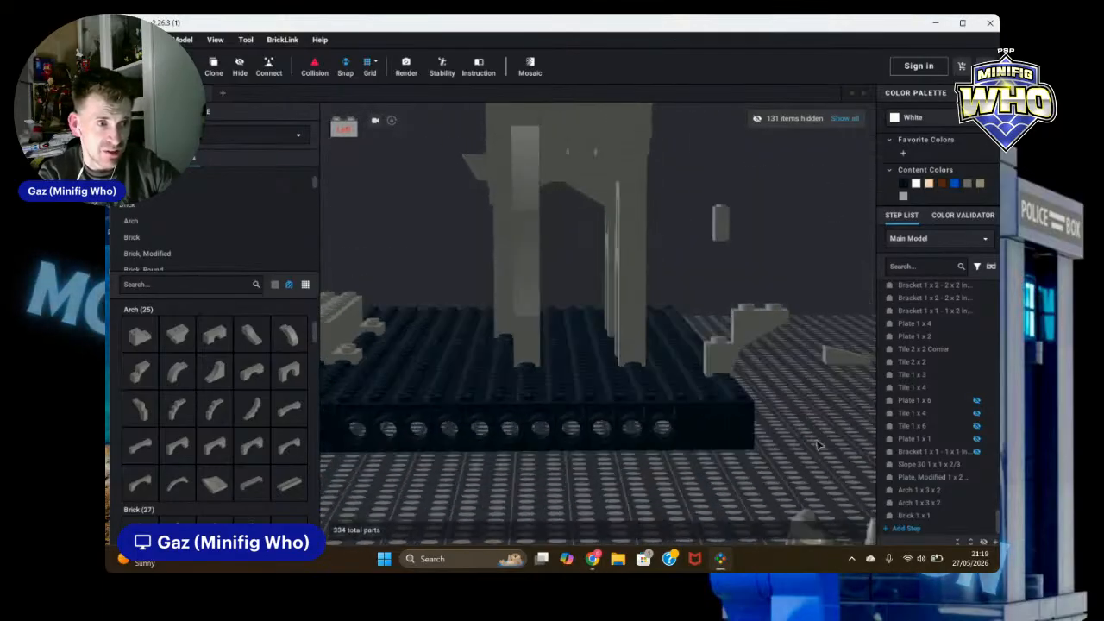
pyautogui.click(595, 203)
pyautogui.press('Delete')
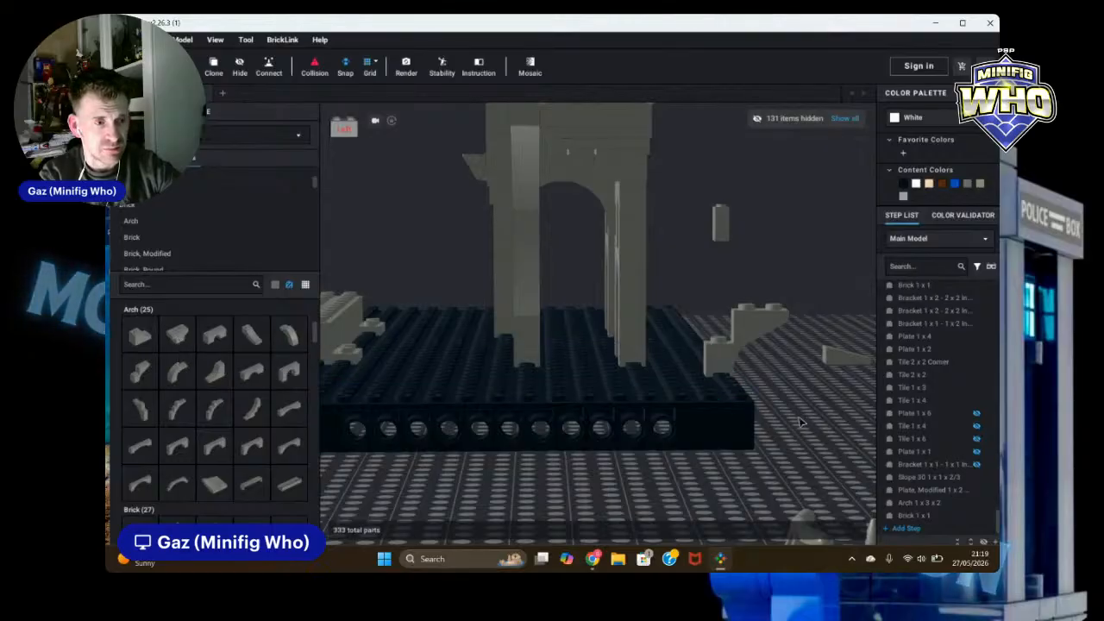
# Step: Add a dark bluish gray Slope, Inverted 45 2 x 1 on the ground beside the baseplate
pyautogui.moveTo(802, 423); pyautogui.dragTo(794, 427, button='right')
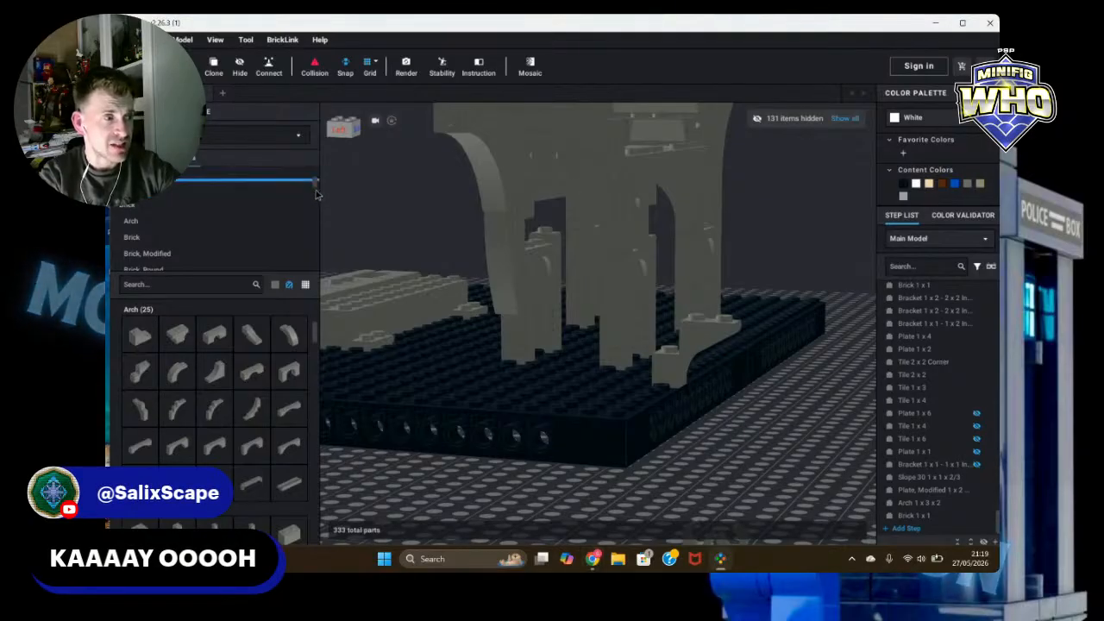
pyautogui.moveTo(317, 187); pyautogui.dragTo(318, 201)
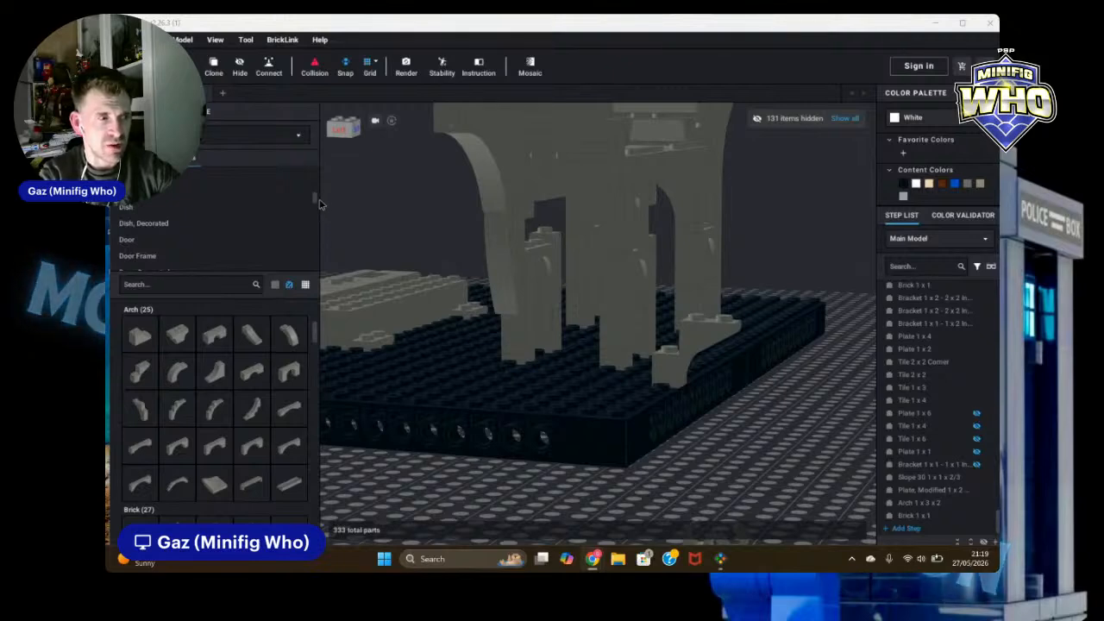
pyautogui.scroll(-8, 312, 212)
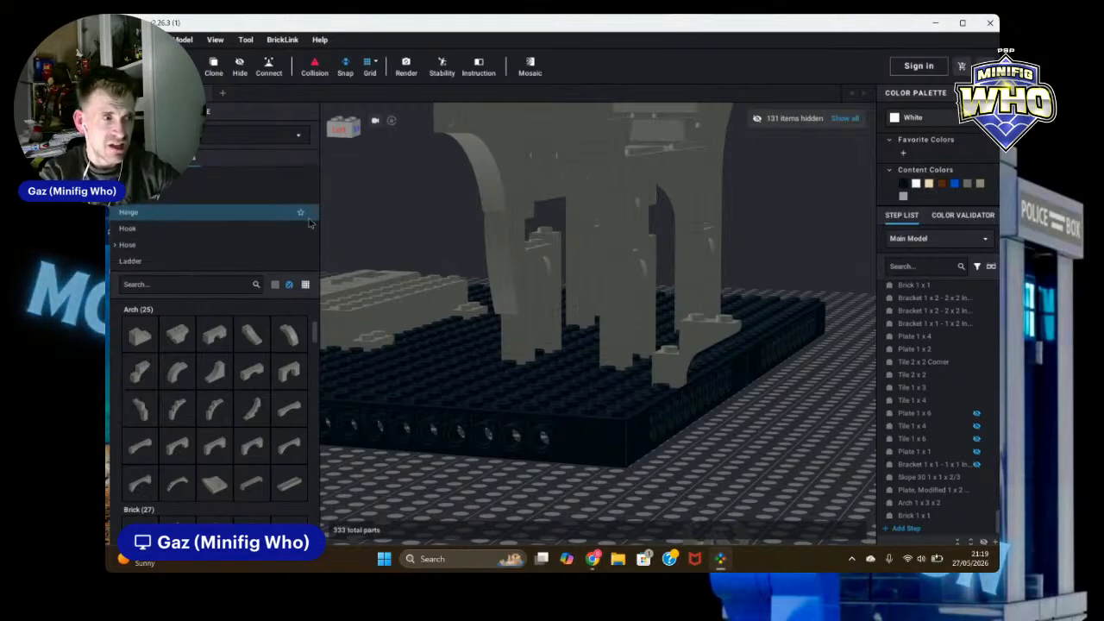
pyautogui.scroll(-8, 309, 223)
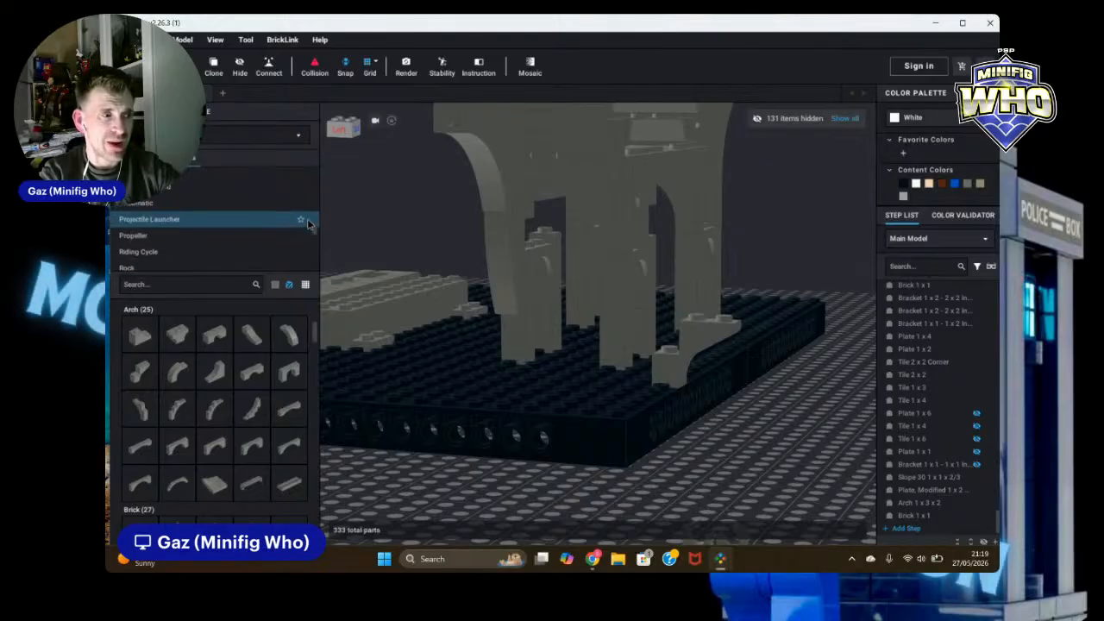
pyautogui.scroll(-5, 309, 223)
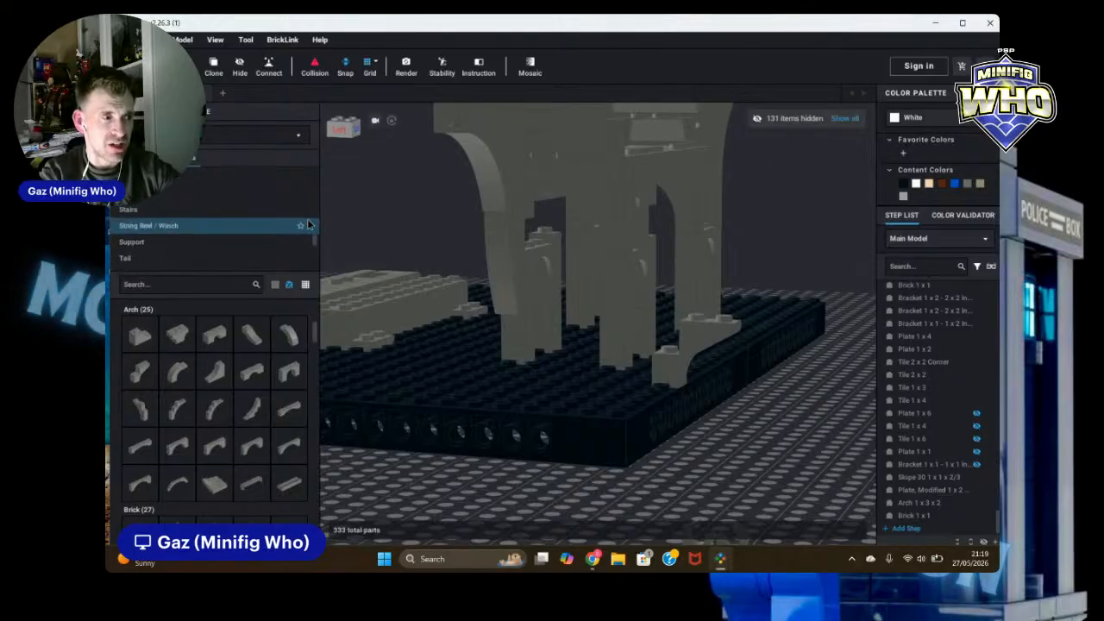
pyautogui.scroll(3, 158, 201)
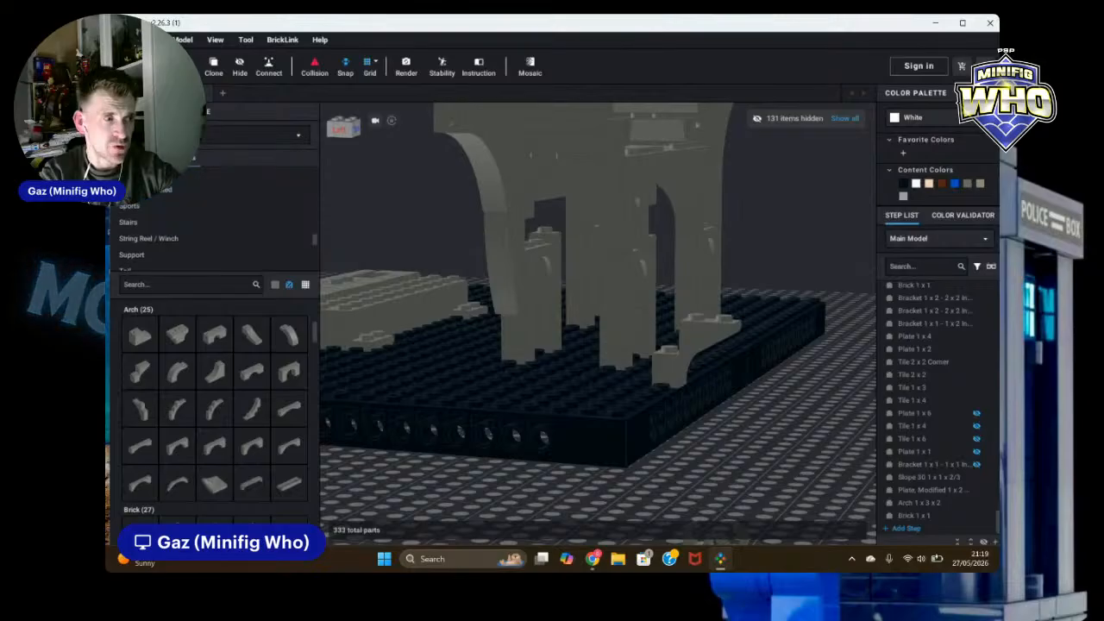
pyautogui.click(147, 238)
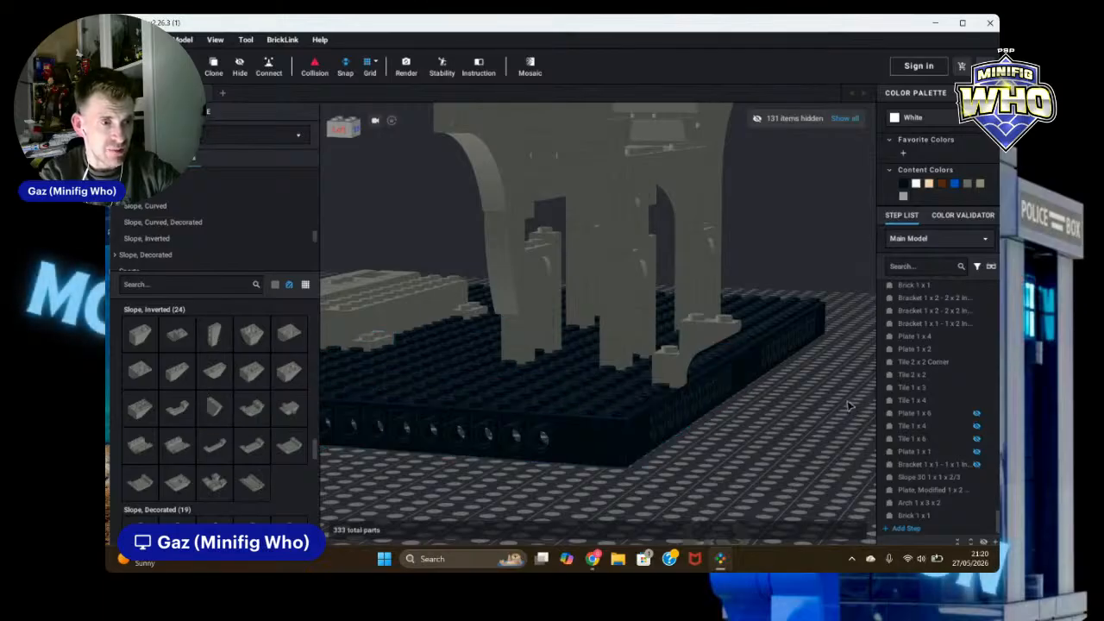
pyautogui.moveTo(135, 338); pyautogui.dragTo(767, 450)
pyautogui.scroll(3, 780, 453)
pyautogui.moveTo(792, 448); pyautogui.dragTo(764, 428, button='right')
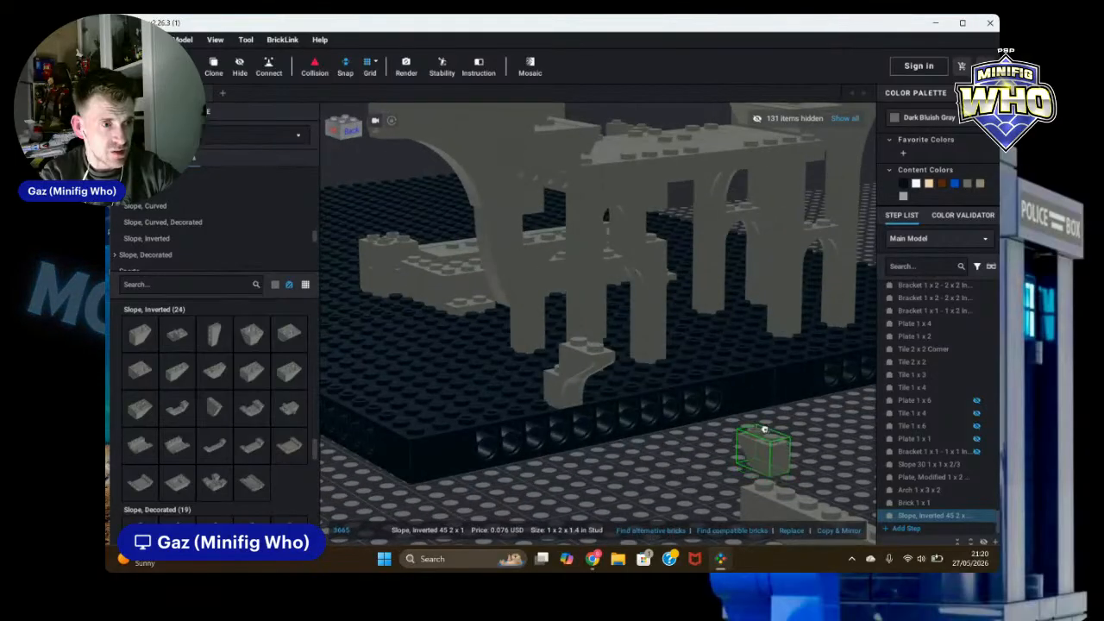
pyautogui.moveTo(764, 428); pyautogui.dragTo(806, 436)
pyautogui.hotkey('ctrl', 'c')
pyautogui.hotkey('ctrl', 'v')
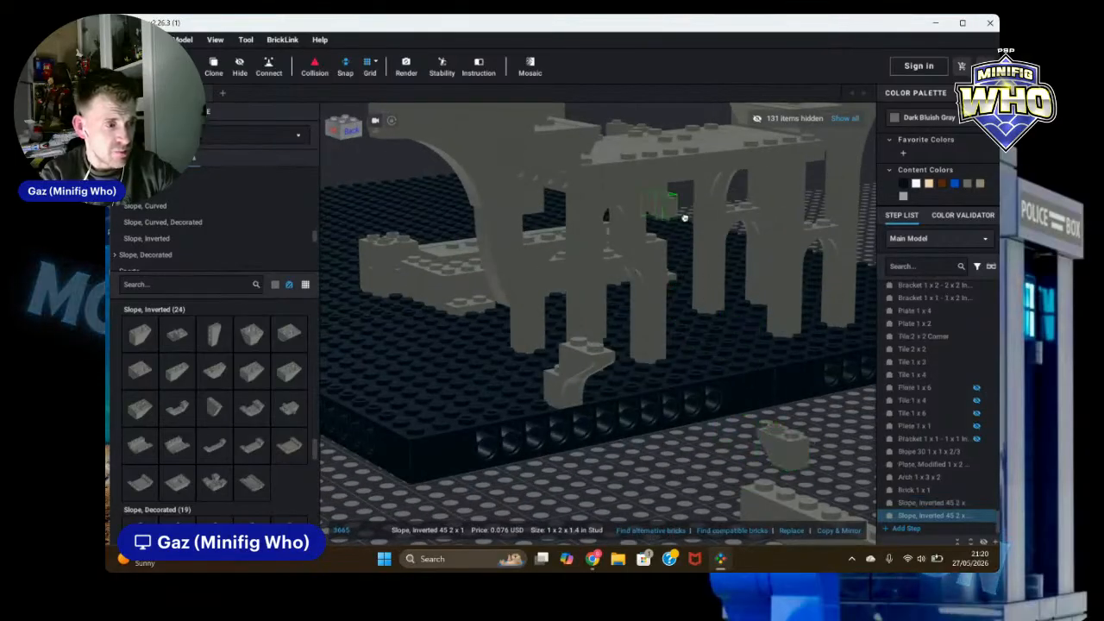
pyautogui.press('Escape')
# Step: Undo the last two changes and delete the stray 1 x 1 brick sitting above the wall's arch
pyautogui.moveTo(654, 198); pyautogui.dragTo(646, 238)
pyautogui.moveTo(800, 462); pyautogui.dragTo(647, 188)
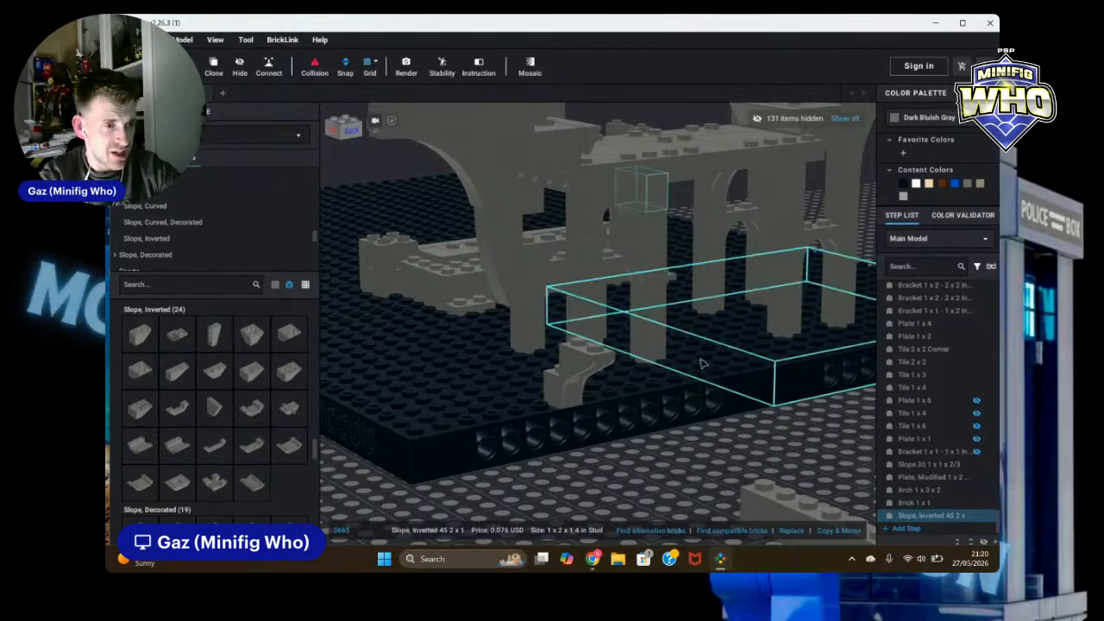
pyautogui.moveTo(733, 471); pyautogui.dragTo(891, 407, button='right')
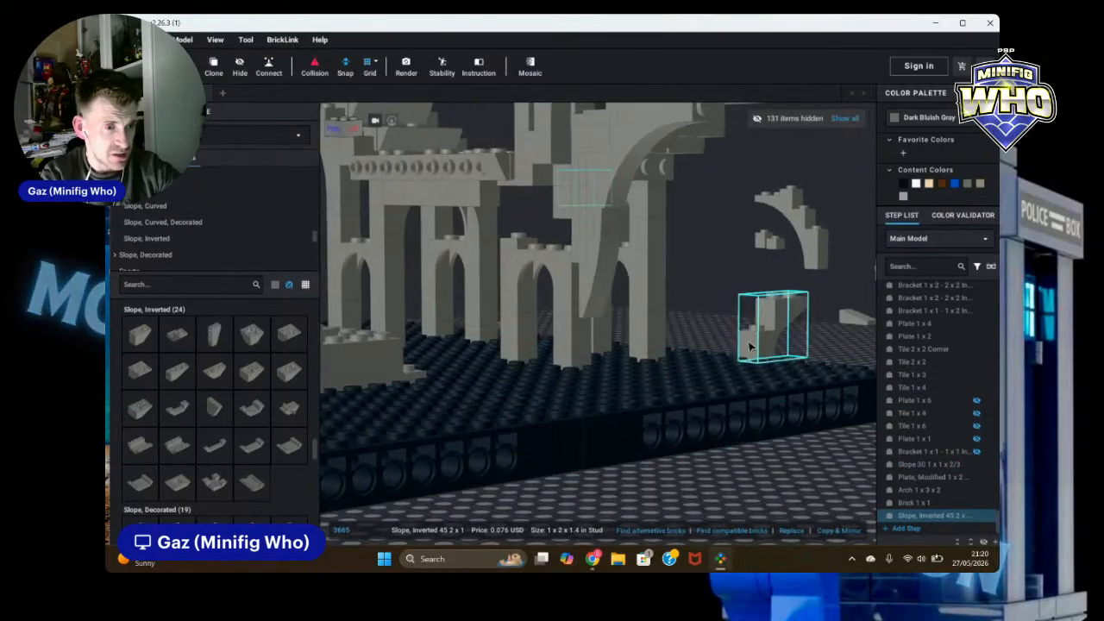
pyautogui.click(916, 489)
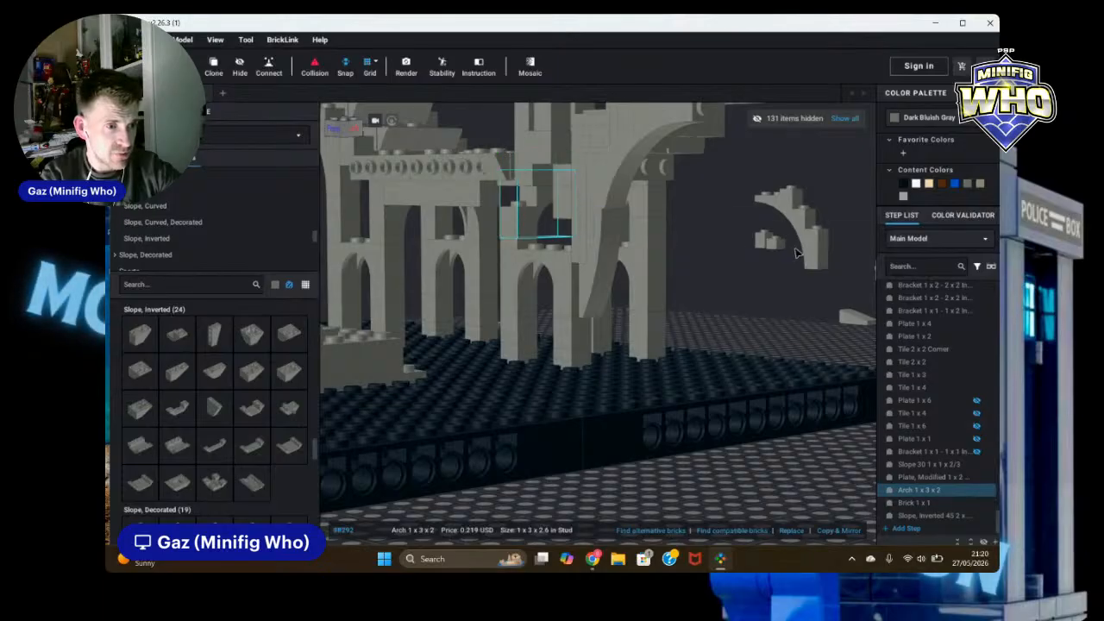
pyautogui.click(769, 301)
pyautogui.moveTo(771, 308); pyautogui.dragTo(729, 316, button='right')
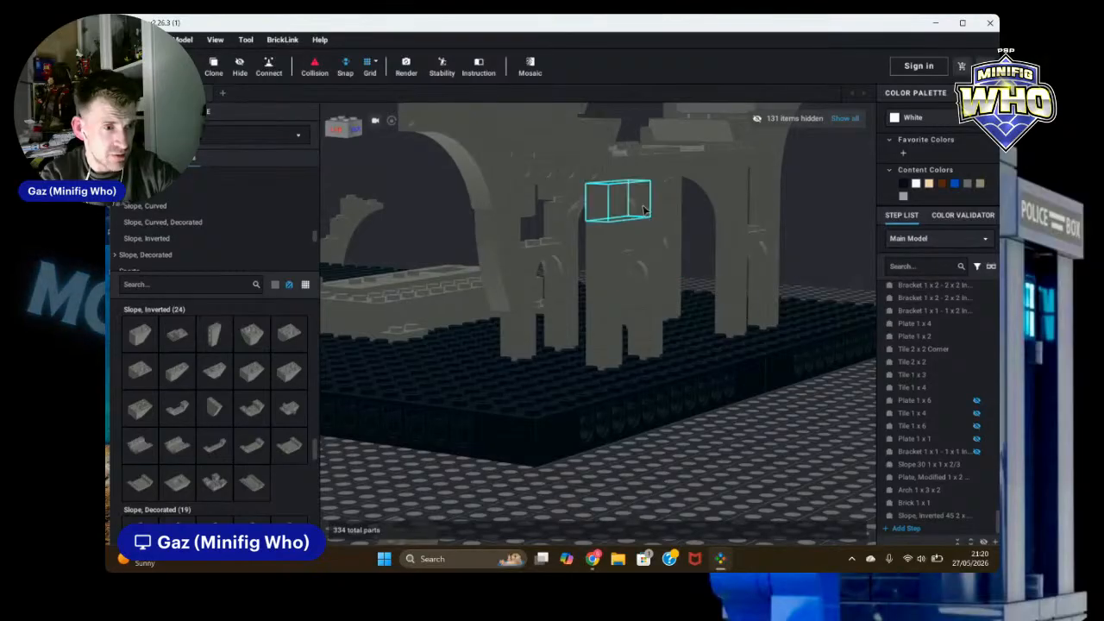
pyautogui.click(647, 219)
pyautogui.click(779, 481)
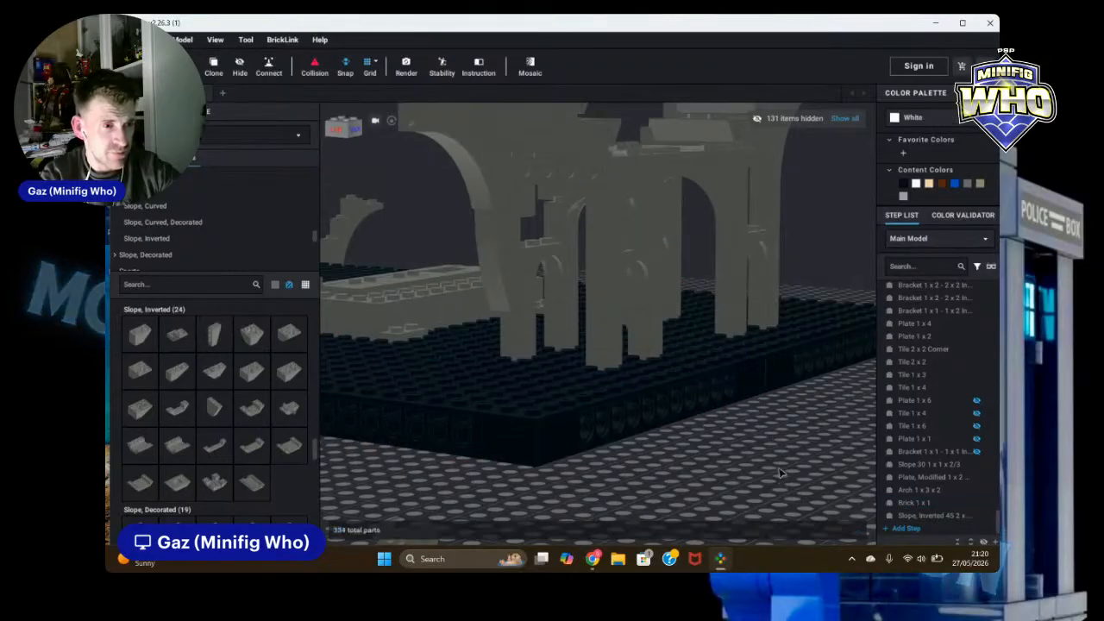
pyautogui.moveTo(781, 476); pyautogui.dragTo(798, 473, button='right')
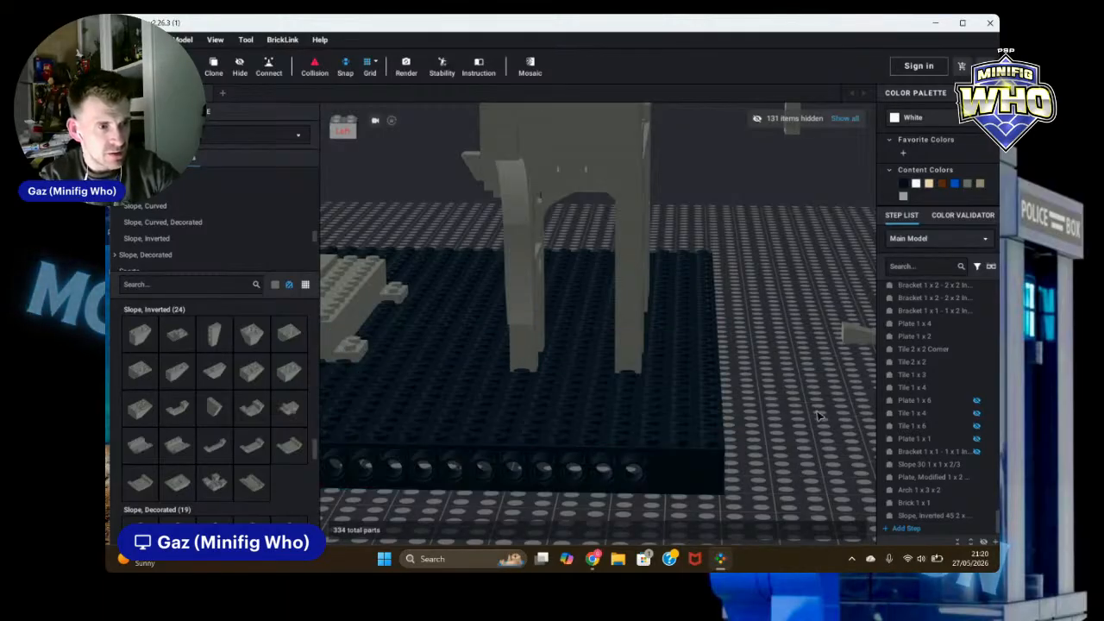
pyautogui.moveTo(818, 416); pyautogui.dragTo(797, 417, button='right')
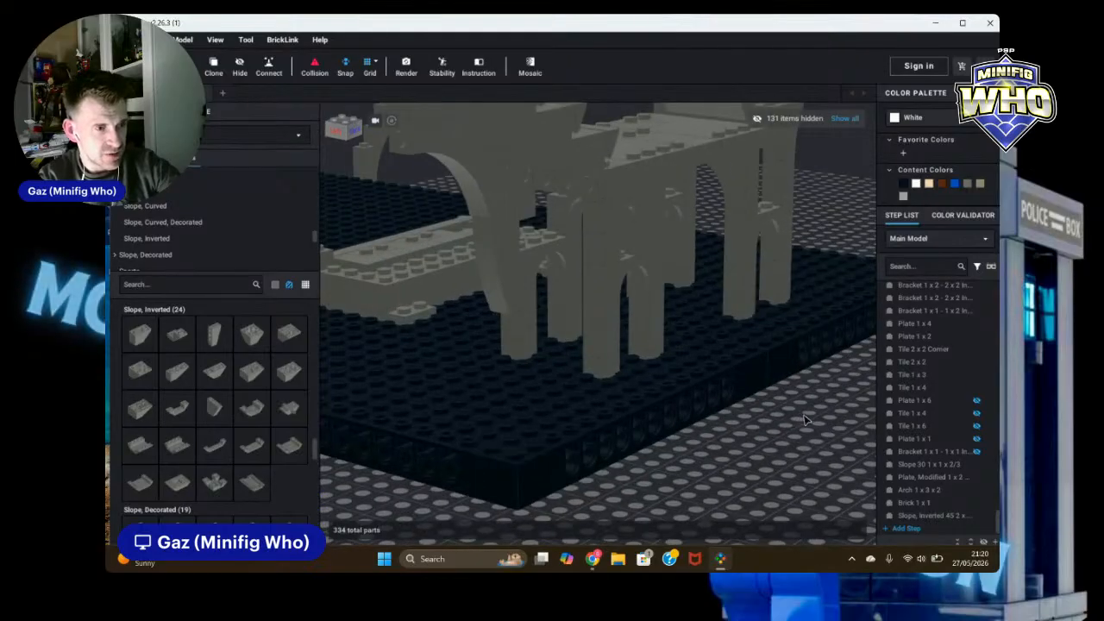
pyautogui.hotkey('ctrl', 'z')
pyautogui.hotkey('ctrl', 'z')
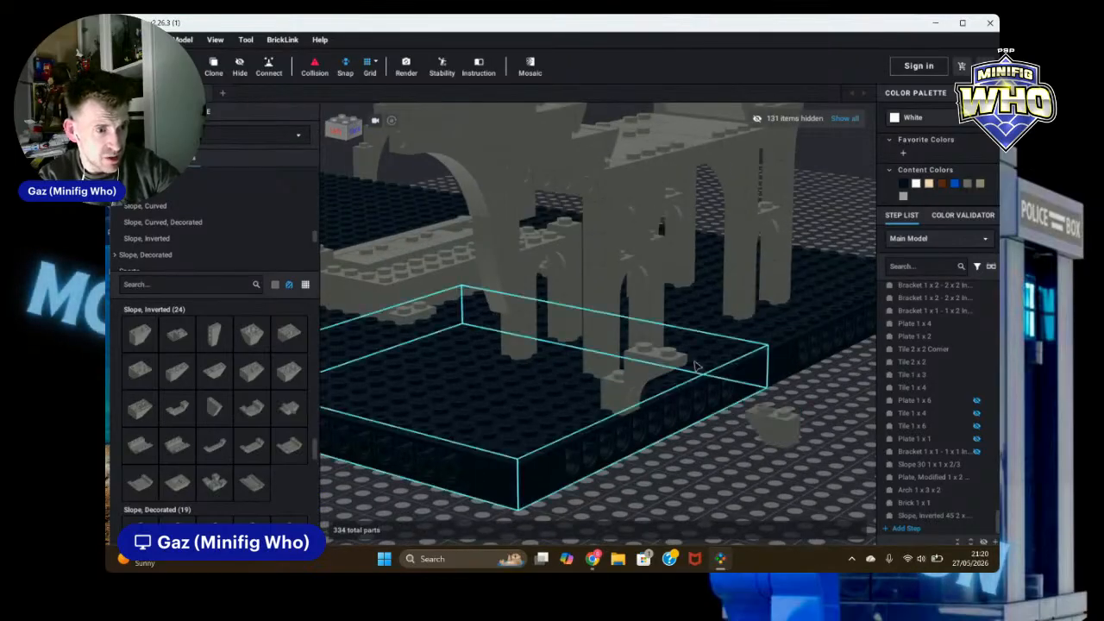
pyautogui.click(647, 373)
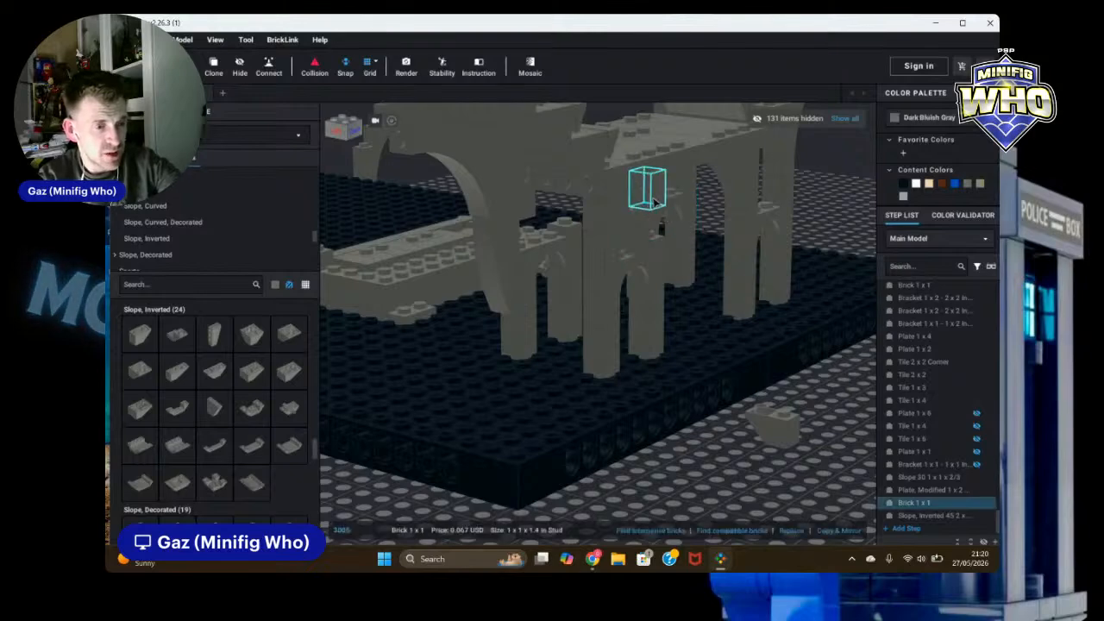
pyautogui.press('Delete')
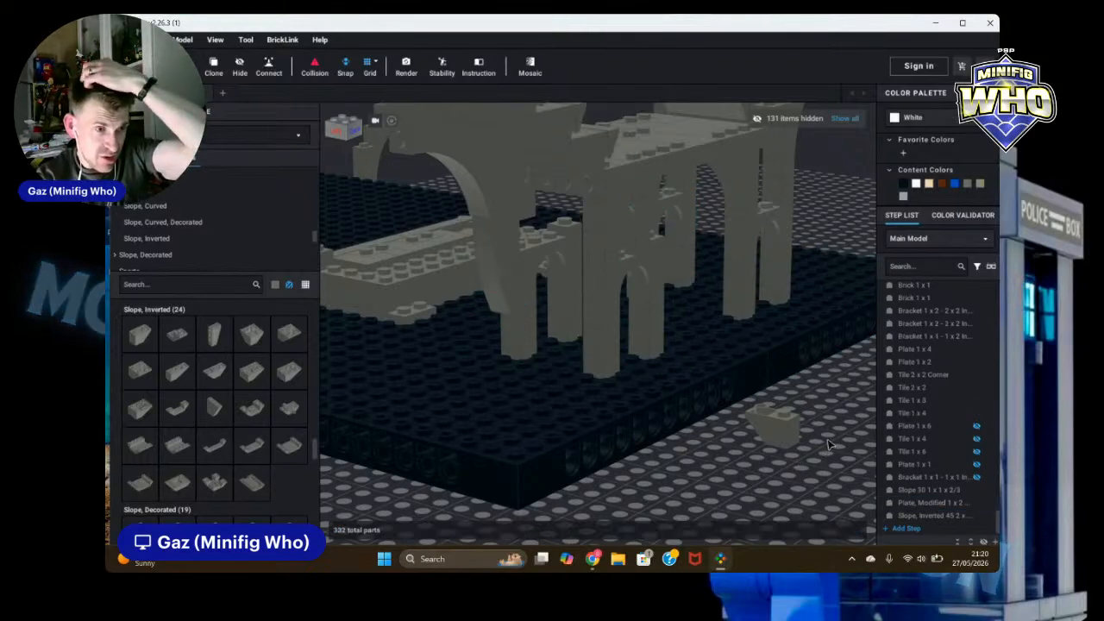
# Step: Inspect the wall and baseplate from several angles
pyautogui.scroll(2, 857, 421)
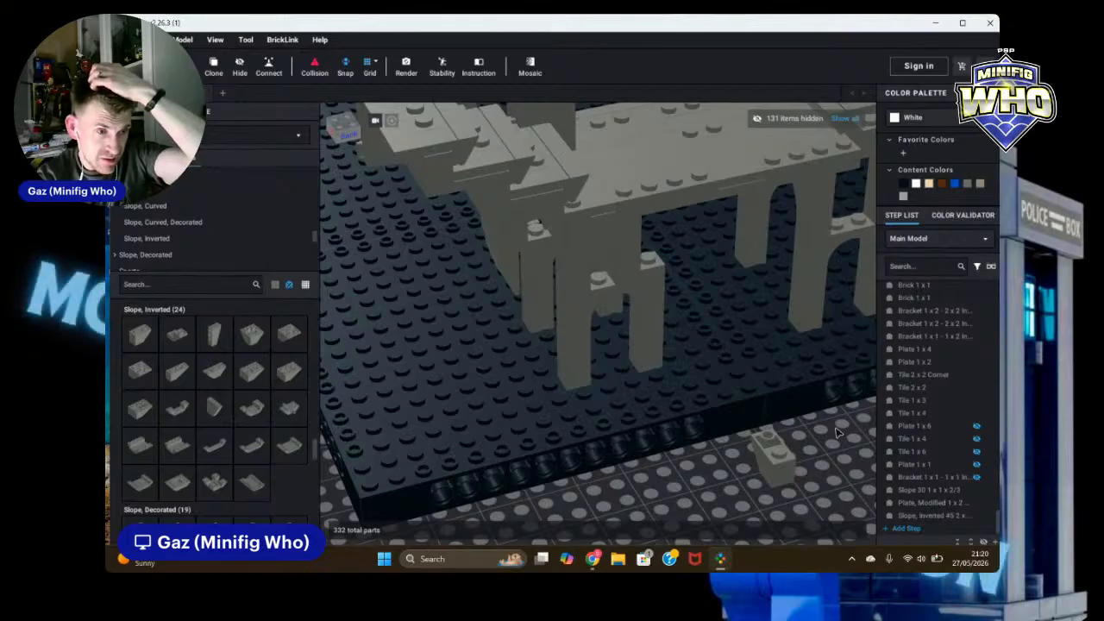
pyautogui.click(836, 433)
pyautogui.moveTo(837, 433); pyautogui.dragTo(686, 383)
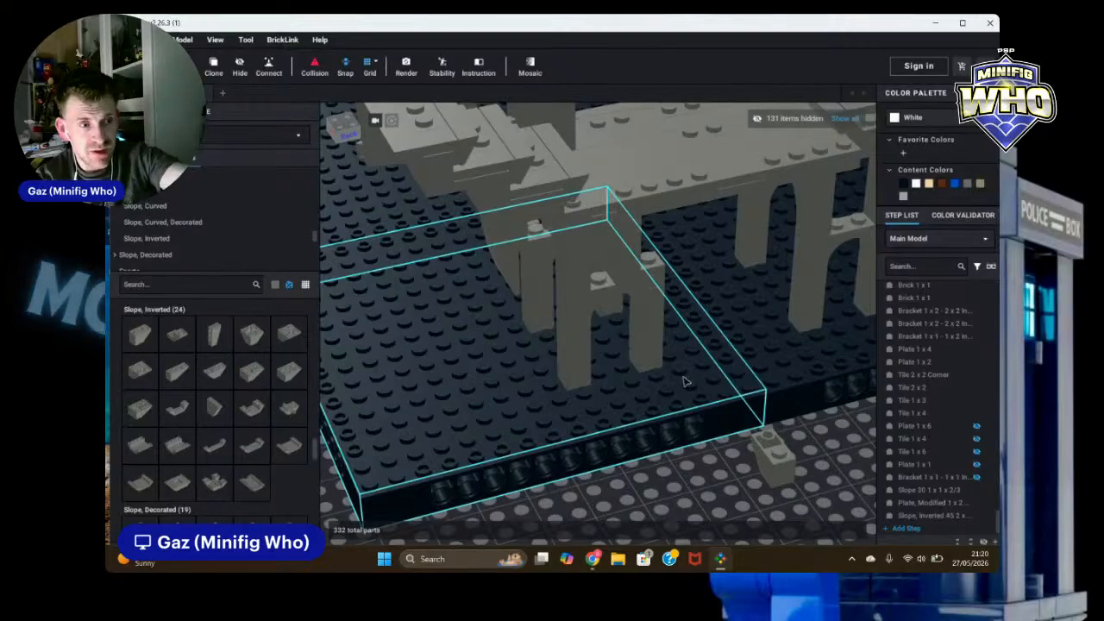
pyautogui.click(621, 389)
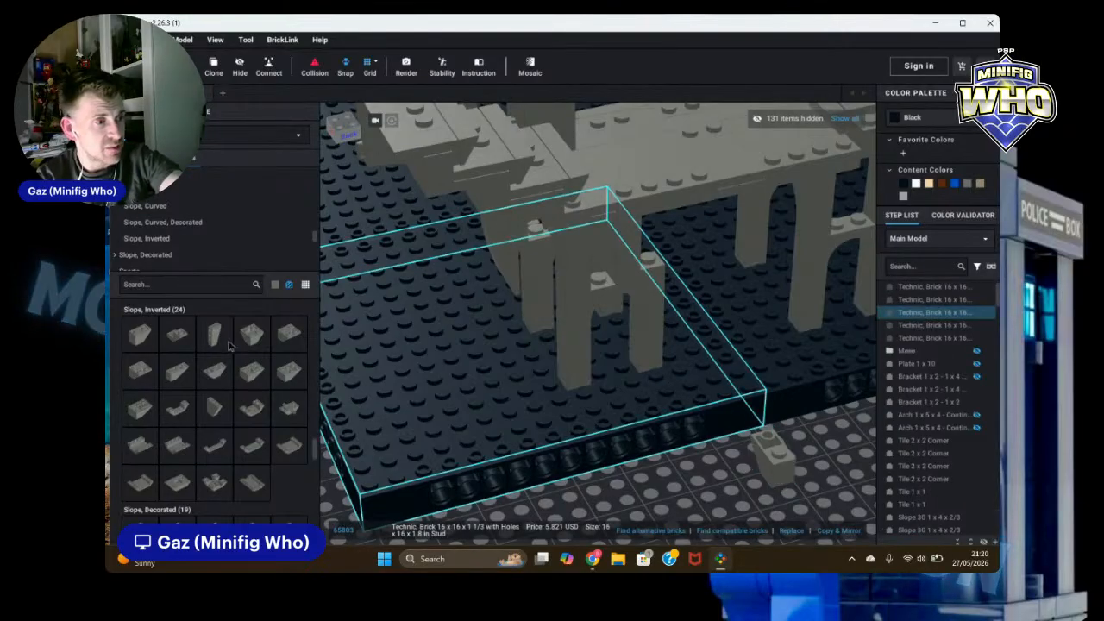
pyautogui.scroll(-3, 637, 355)
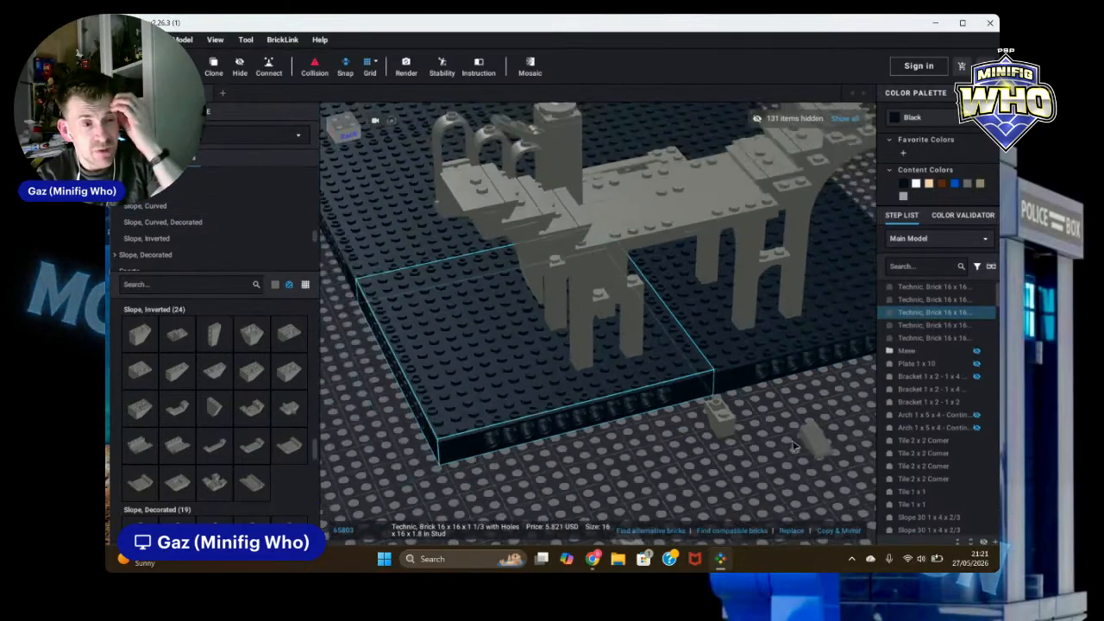
pyautogui.moveTo(617, 350); pyautogui.dragTo(748, 444, button='right')
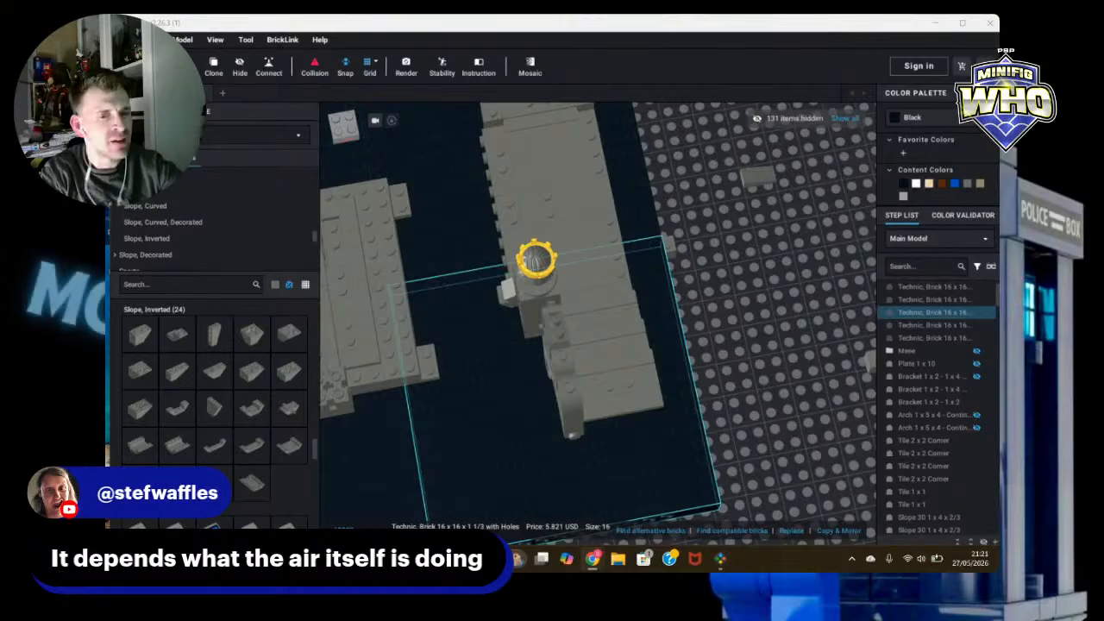
pyautogui.click(781, 396)
pyautogui.moveTo(781, 396); pyautogui.dragTo(816, 362, button='right')
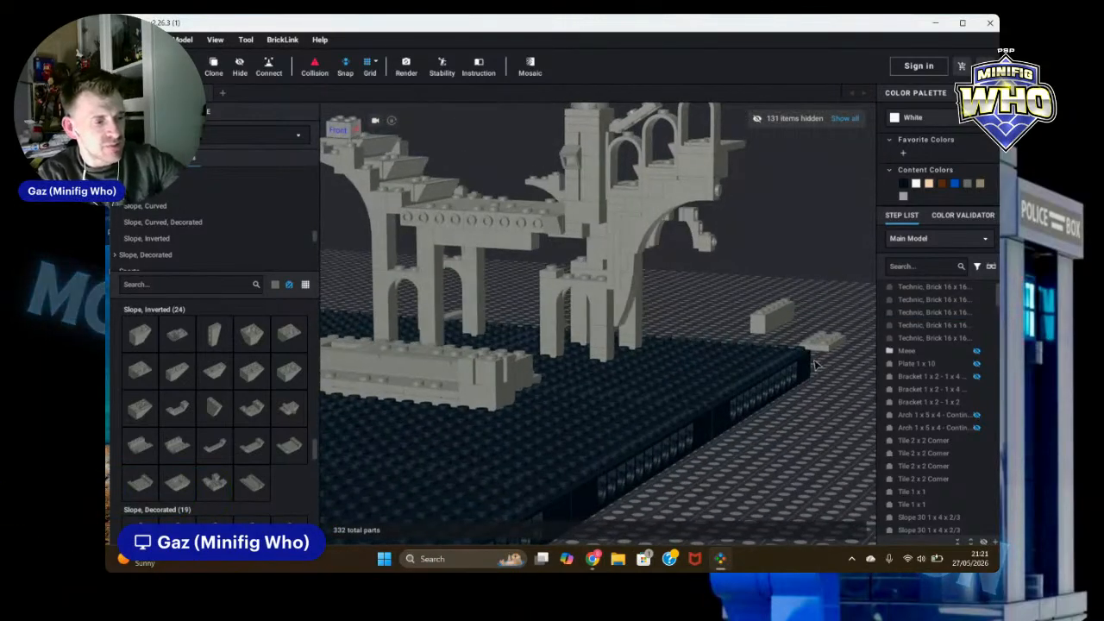
pyautogui.moveTo(800, 287); pyautogui.dragTo(730, 299, button='right')
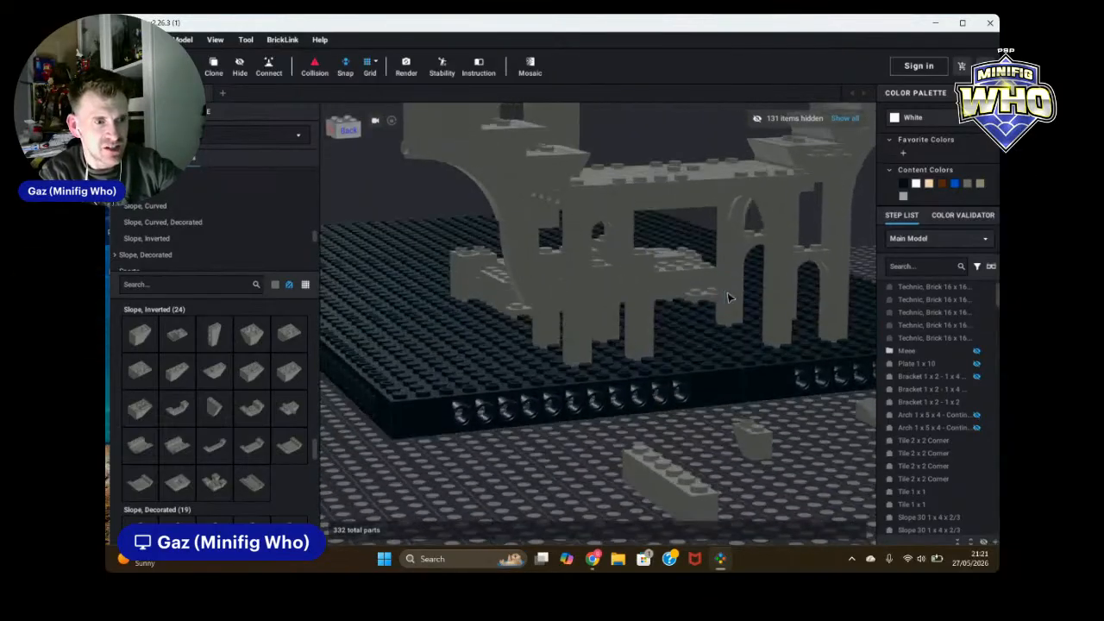
# Step: Move the ground-level Slope, Inverted 45 2 x 1 up under the wall's horizontal beam
pyautogui.moveTo(752, 440); pyautogui.dragTo(677, 239)
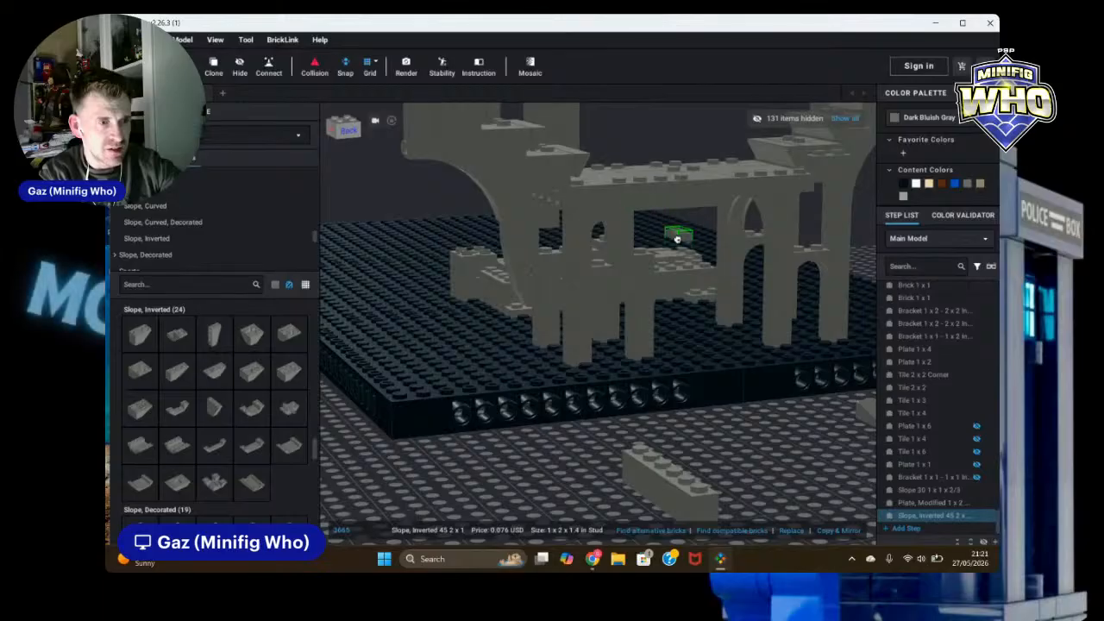
pyautogui.moveTo(676, 239); pyautogui.dragTo(656, 251, button='right')
pyautogui.moveTo(654, 251); pyautogui.dragTo(623, 249)
pyautogui.moveTo(595, 496); pyautogui.dragTo(694, 482, button='right')
# Step: Clone the inverted slope and place the copy under the beam beside the first one
pyautogui.click(208, 66)
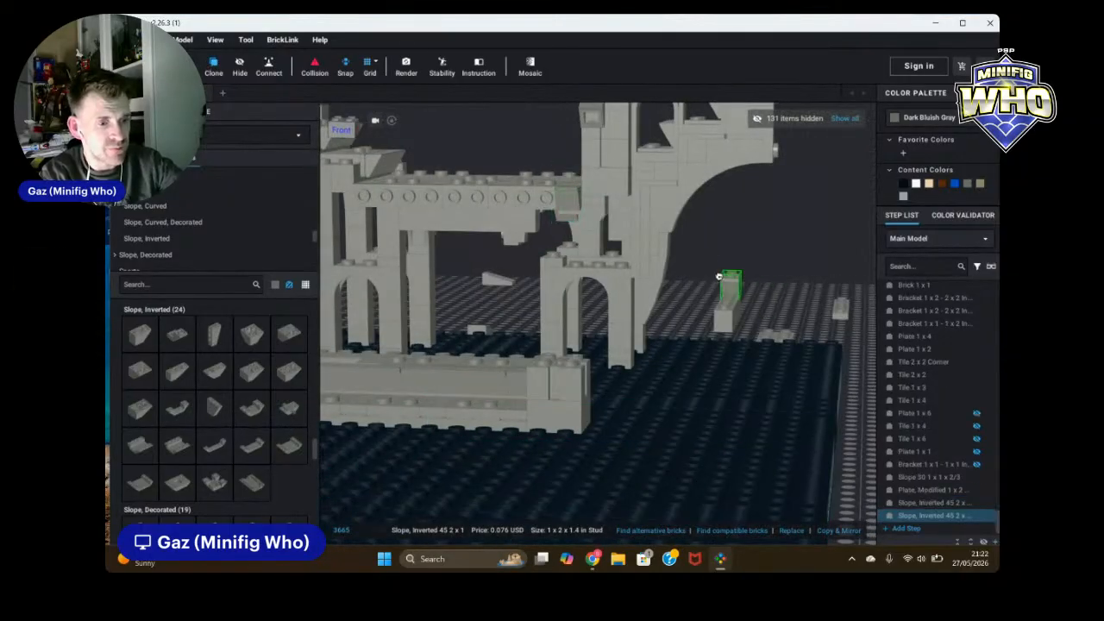
pyautogui.scroll(5, 542, 216)
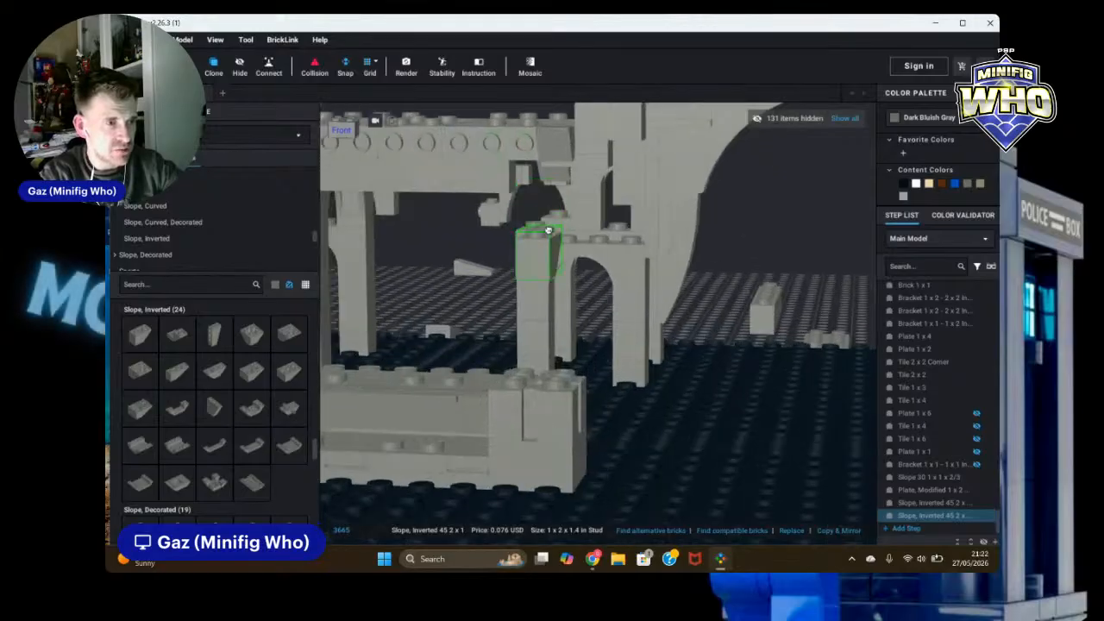
pyautogui.scroll(5, 541, 163)
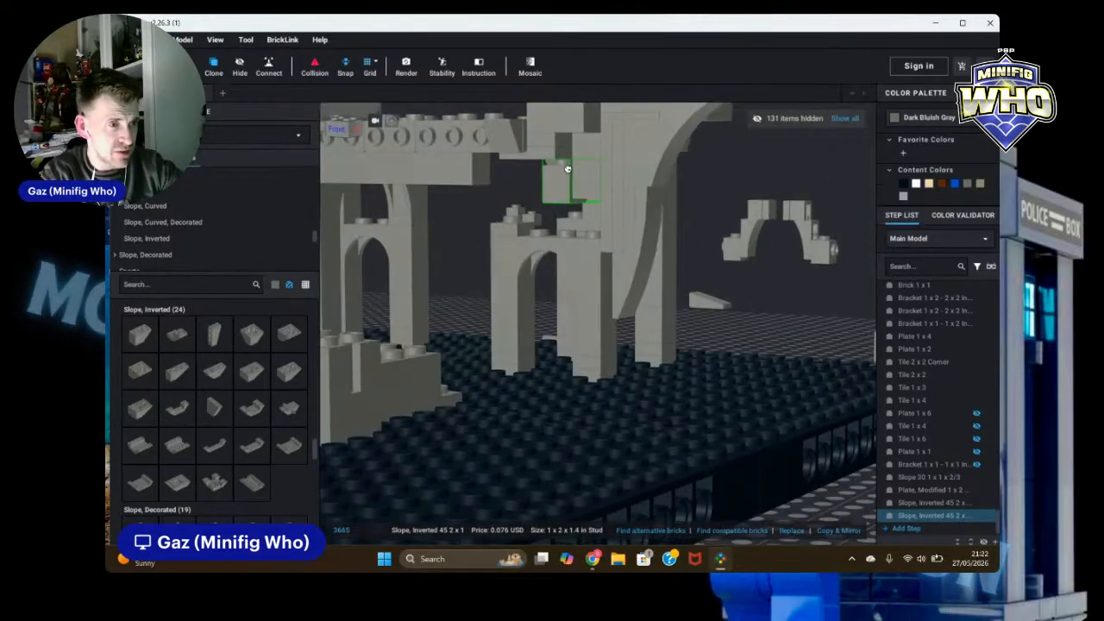
pyautogui.scroll(4, 522, 171)
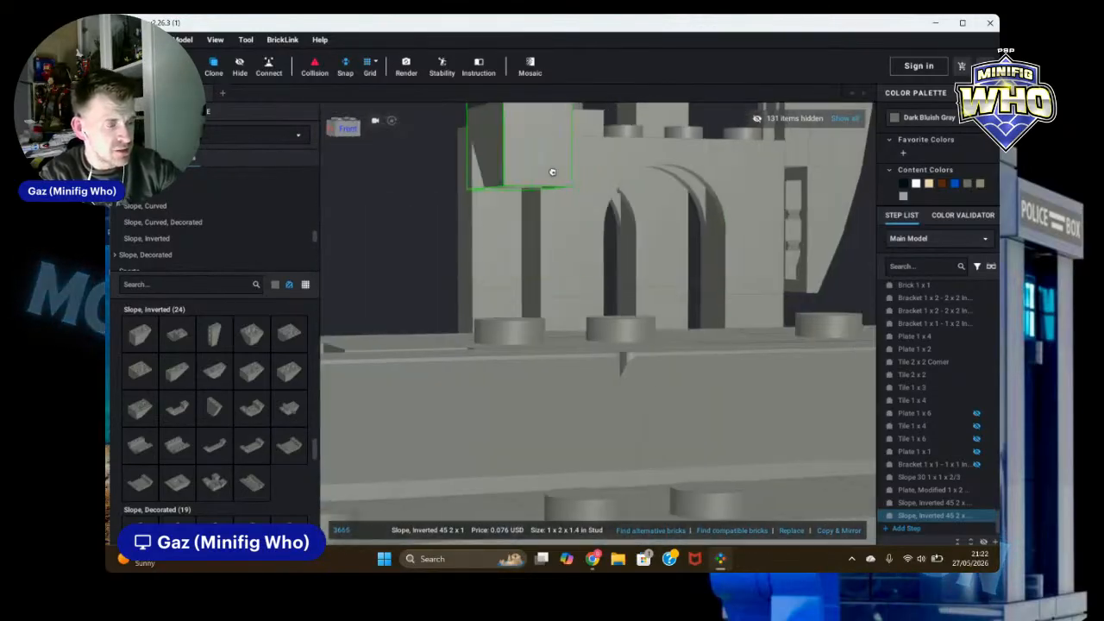
pyautogui.scroll(5, 568, 194)
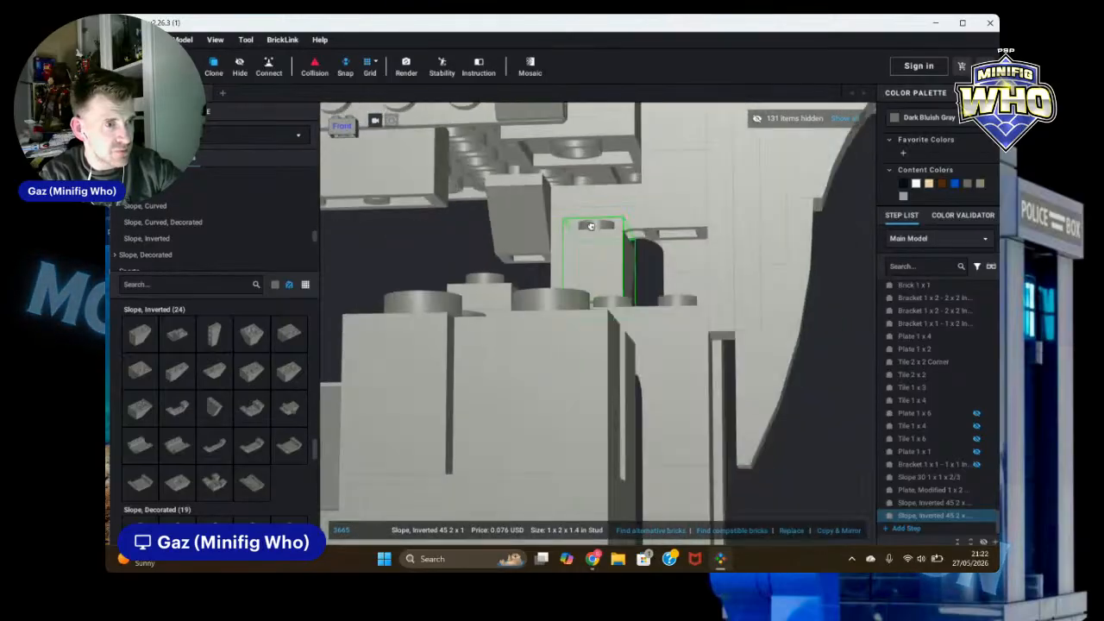
pyautogui.click(456, 133)
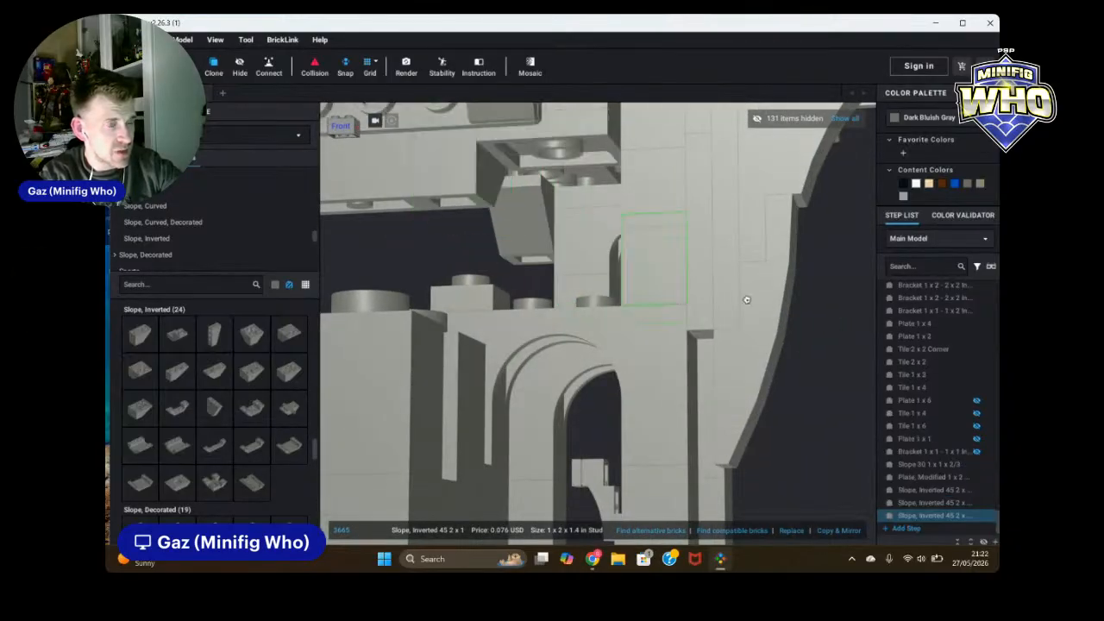
pyautogui.press('Escape')
# Step: Examine the placed inverted slopes under the beam from several angles
pyautogui.scroll(-4, 861, 289)
pyautogui.scroll(-8, 854, 293)
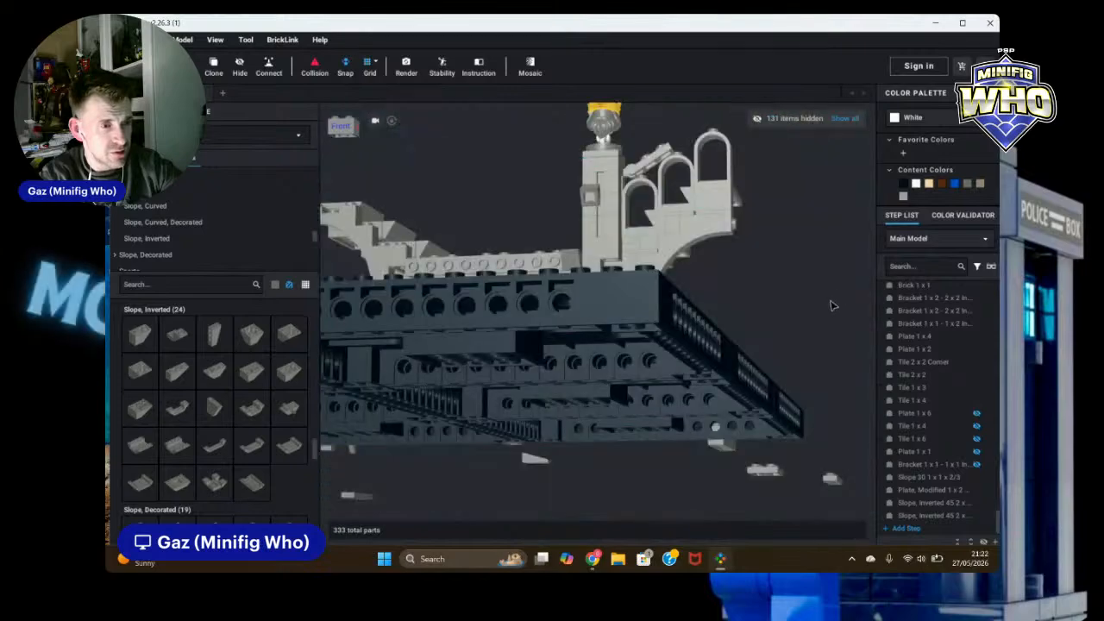
pyautogui.scroll(8, 793, 310)
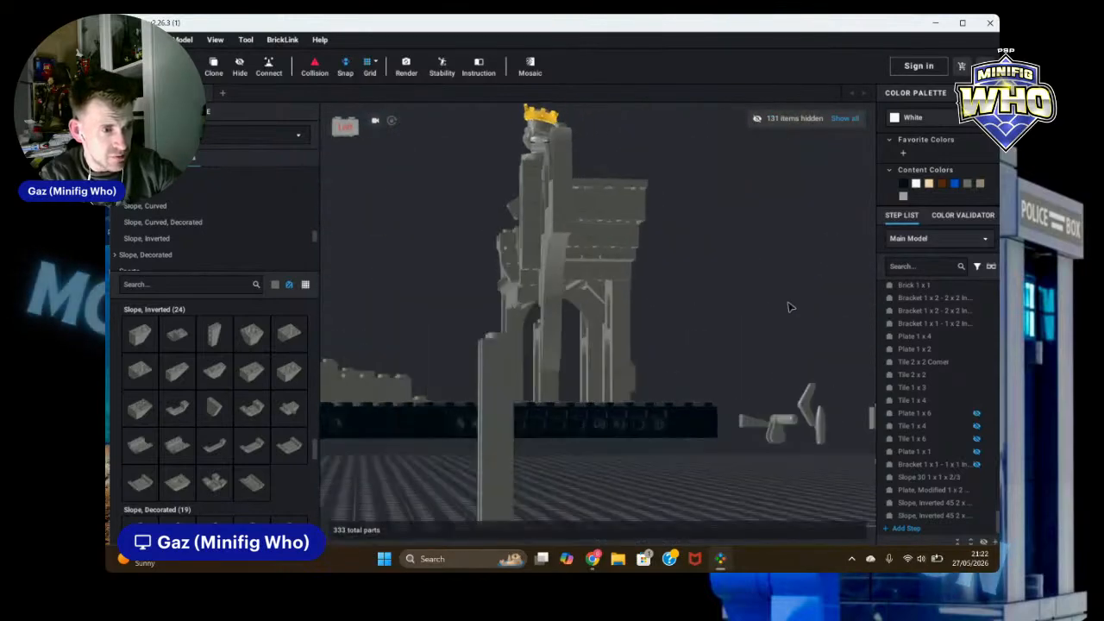
pyautogui.click(506, 275)
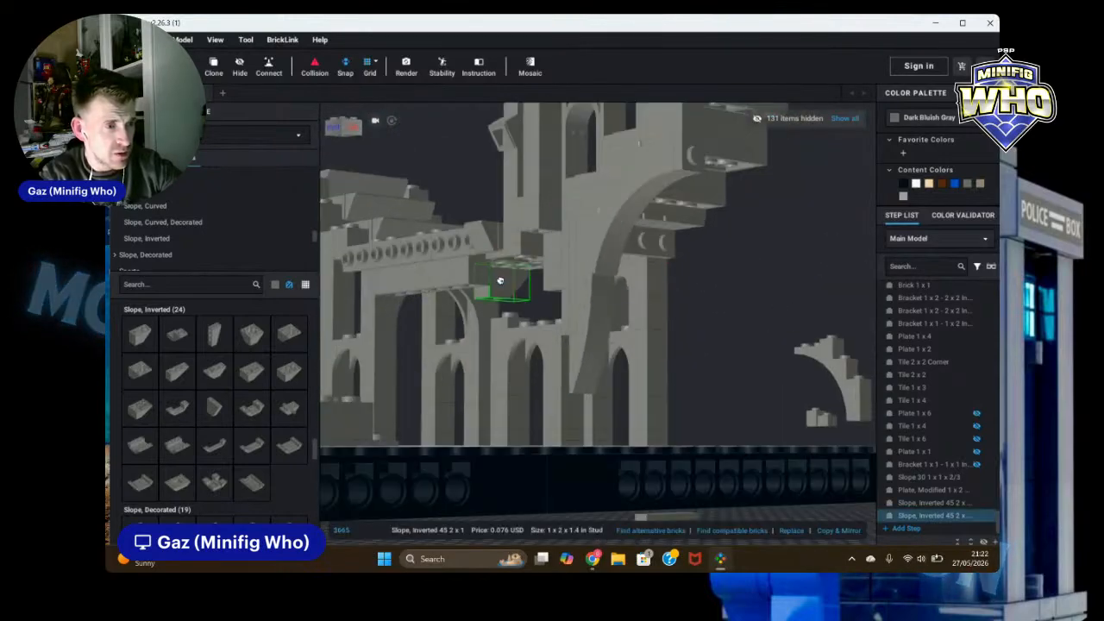
pyautogui.scroll(5, 524, 271)
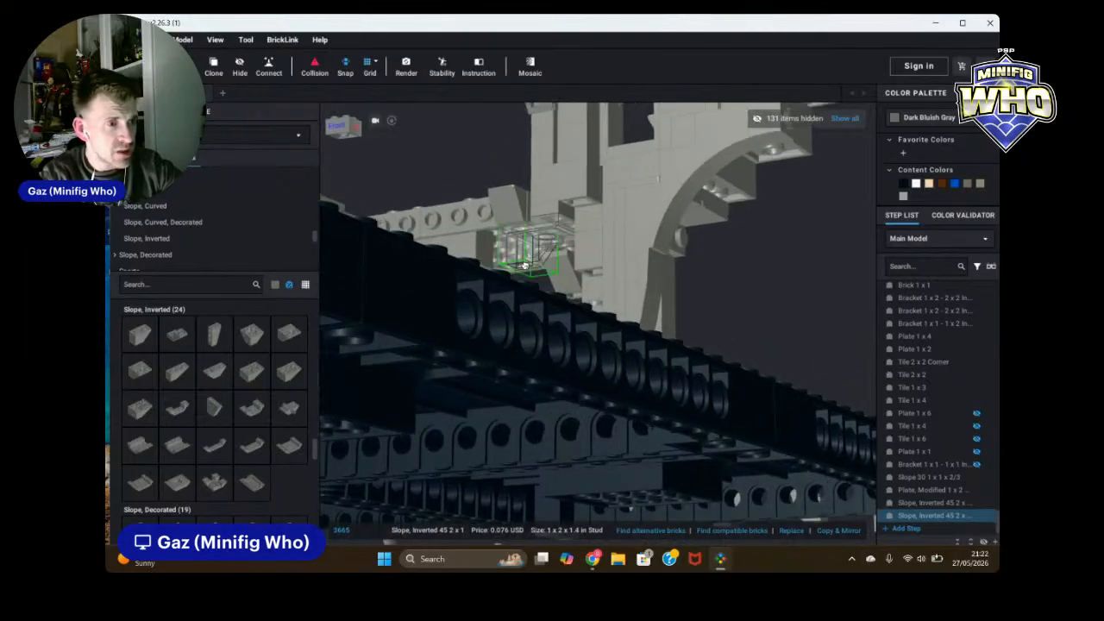
pyautogui.click(771, 279)
pyautogui.scroll(-8, 770, 279)
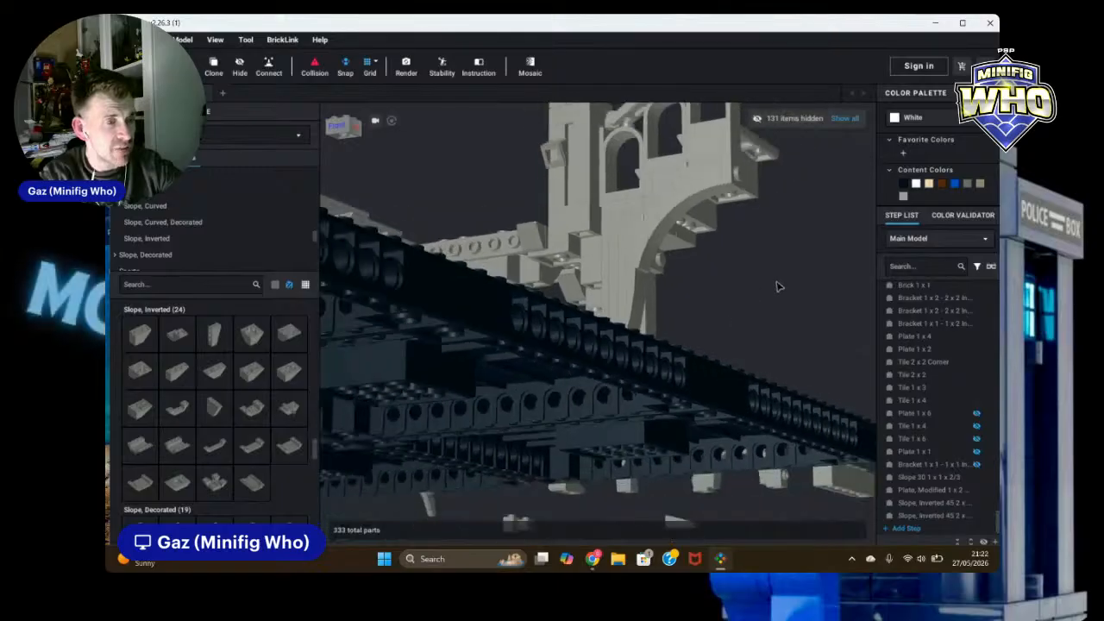
pyautogui.moveTo(755, 298); pyautogui.dragTo(660, 315, button='right')
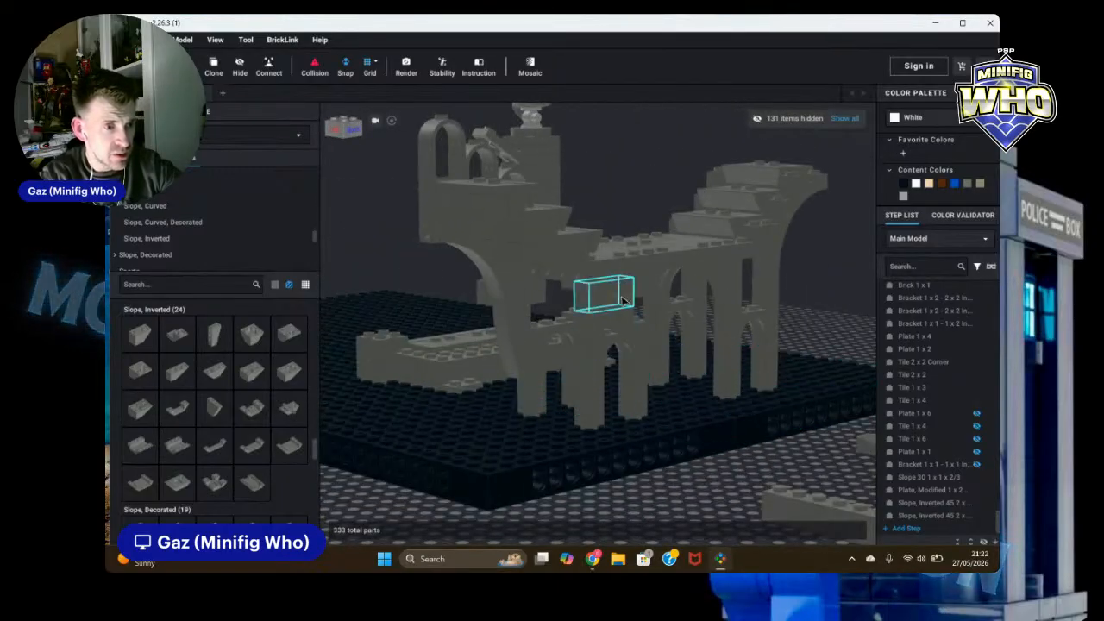
# Step: Add two 1 x 1 bricks under the wall's horizontal beam beside the inverted slopes
pyautogui.click(588, 321)
pyautogui.click(221, 62)
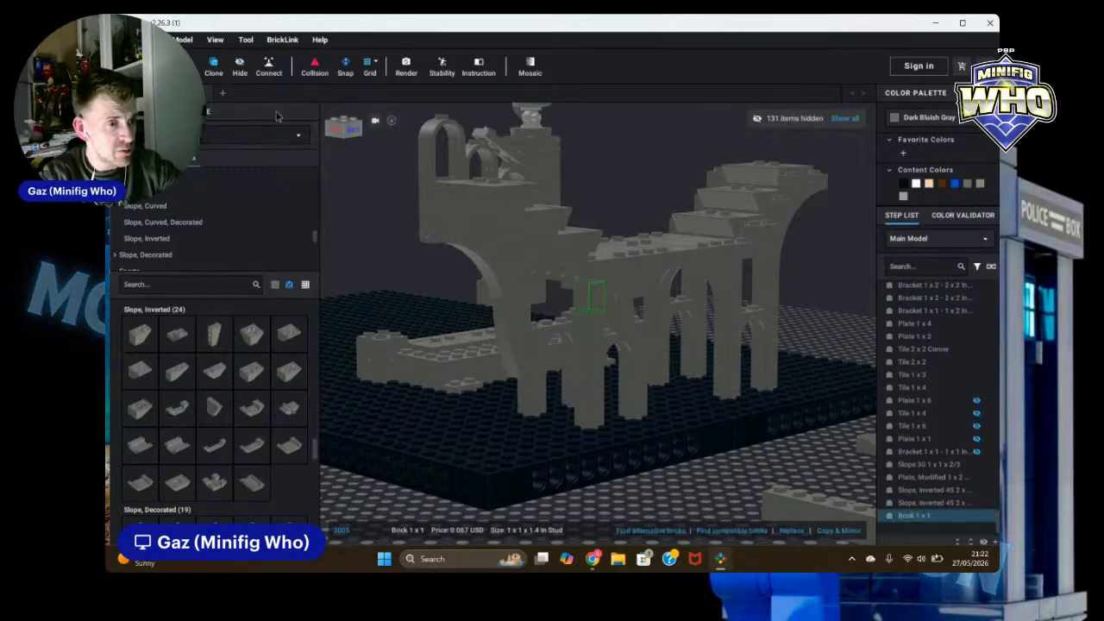
pyautogui.moveTo(637, 311); pyautogui.dragTo(637, 318, button='right')
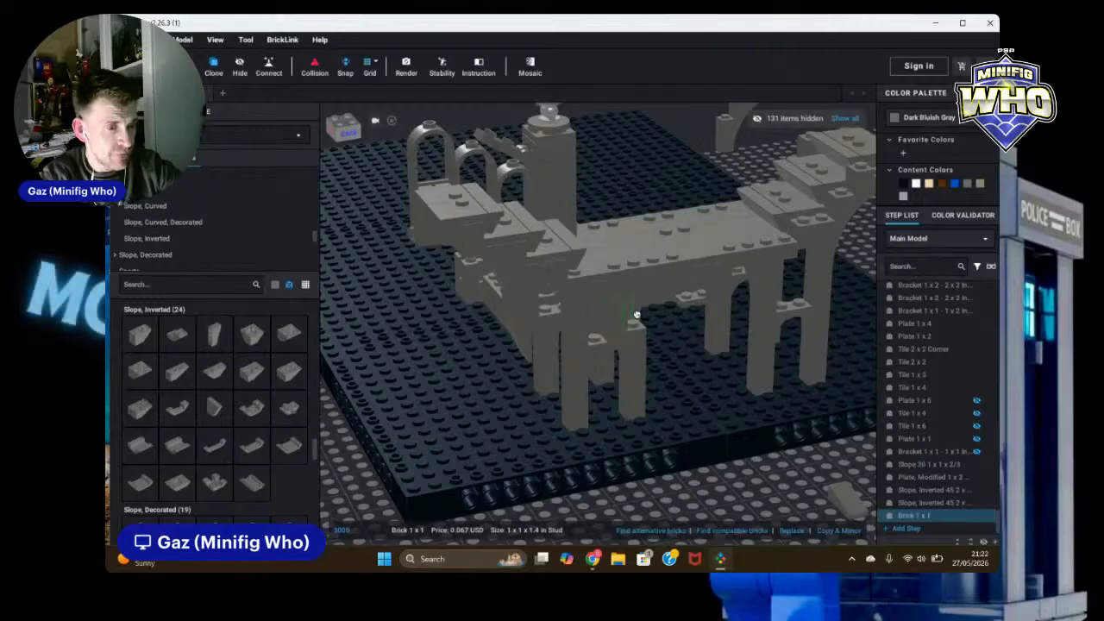
pyautogui.scroll(6, 637, 315)
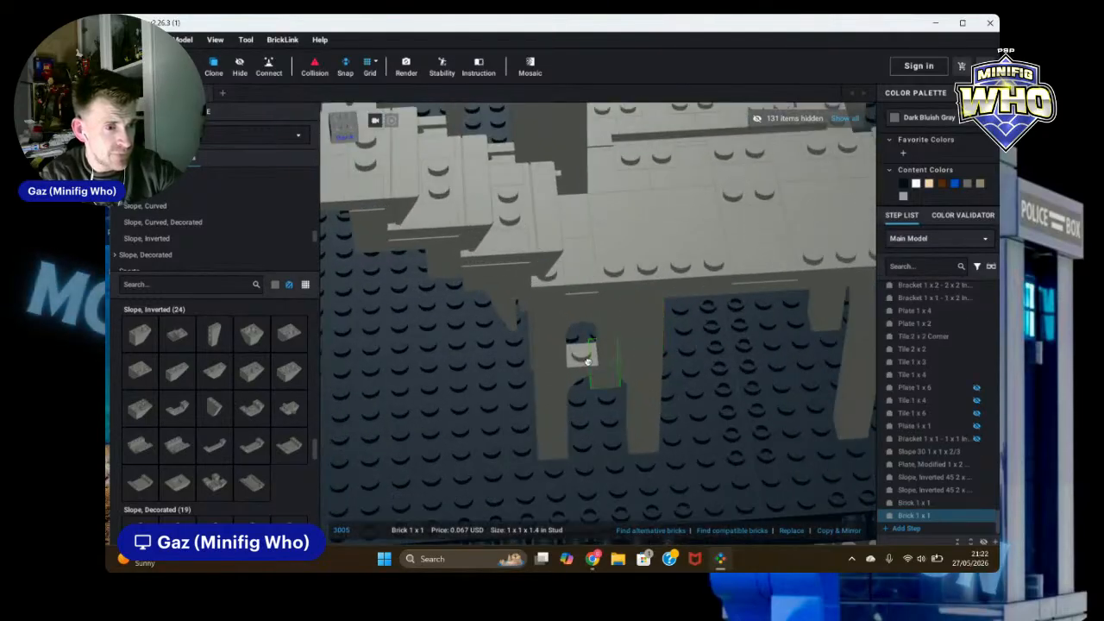
pyautogui.scroll(-6, 553, 348)
pyautogui.moveTo(553, 348); pyautogui.dragTo(630, 346, button='right')
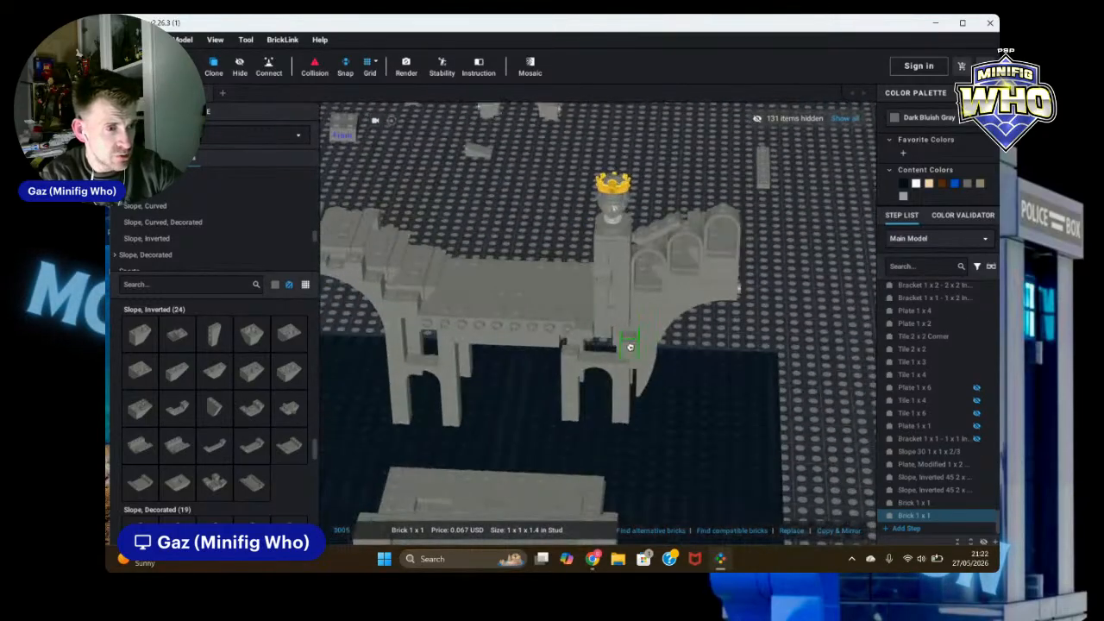
pyautogui.click(575, 345)
pyautogui.press('Escape')
# Step: Clone a 1 x 1 brick and place the copy next to the others under the beam
pyautogui.scroll(4, 809, 337)
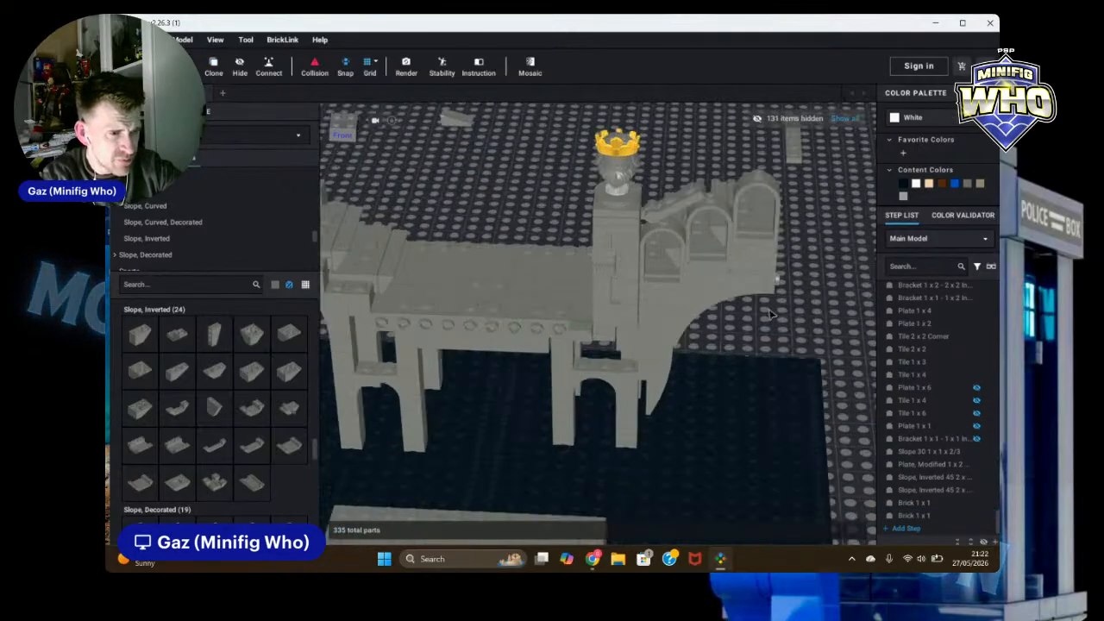
pyautogui.moveTo(844, 346); pyautogui.dragTo(802, 332, button='right')
pyautogui.click(589, 324)
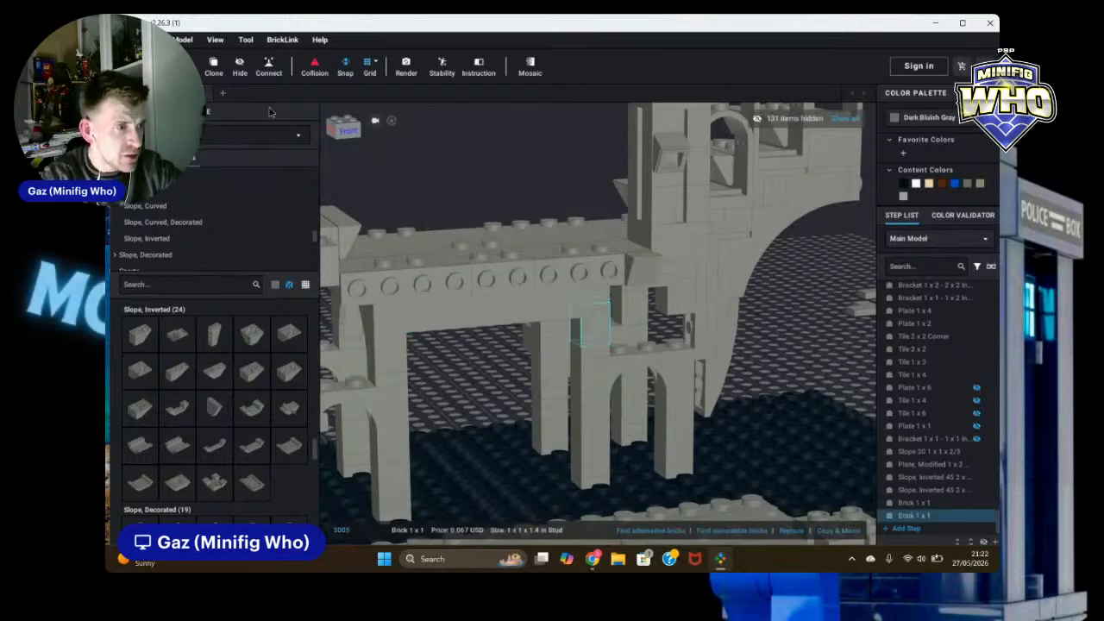
pyautogui.click(217, 66)
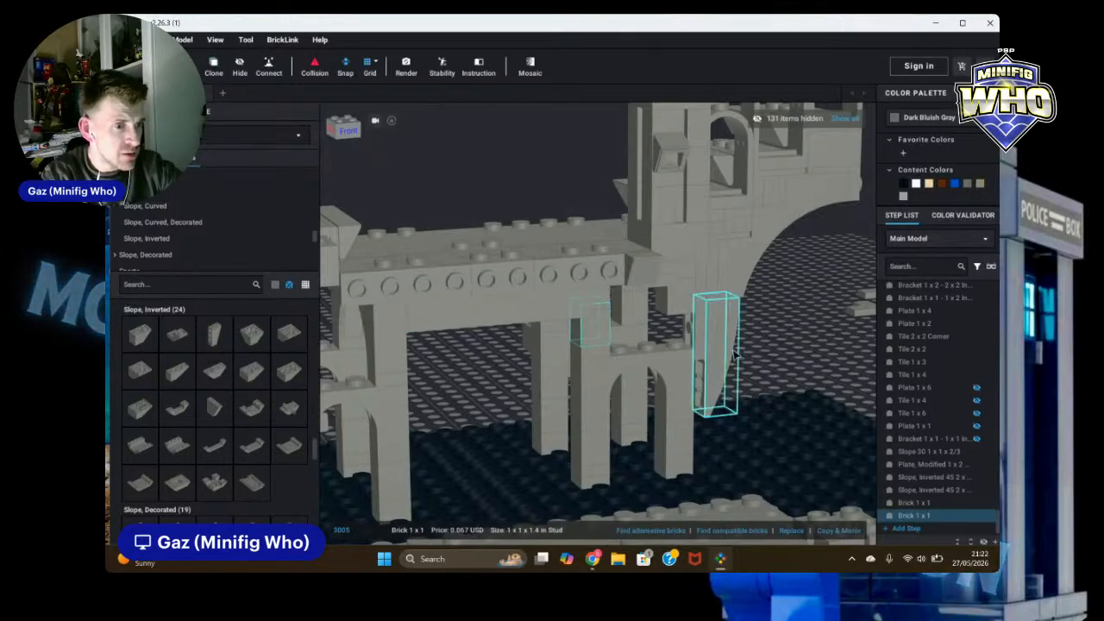
pyautogui.click(213, 65)
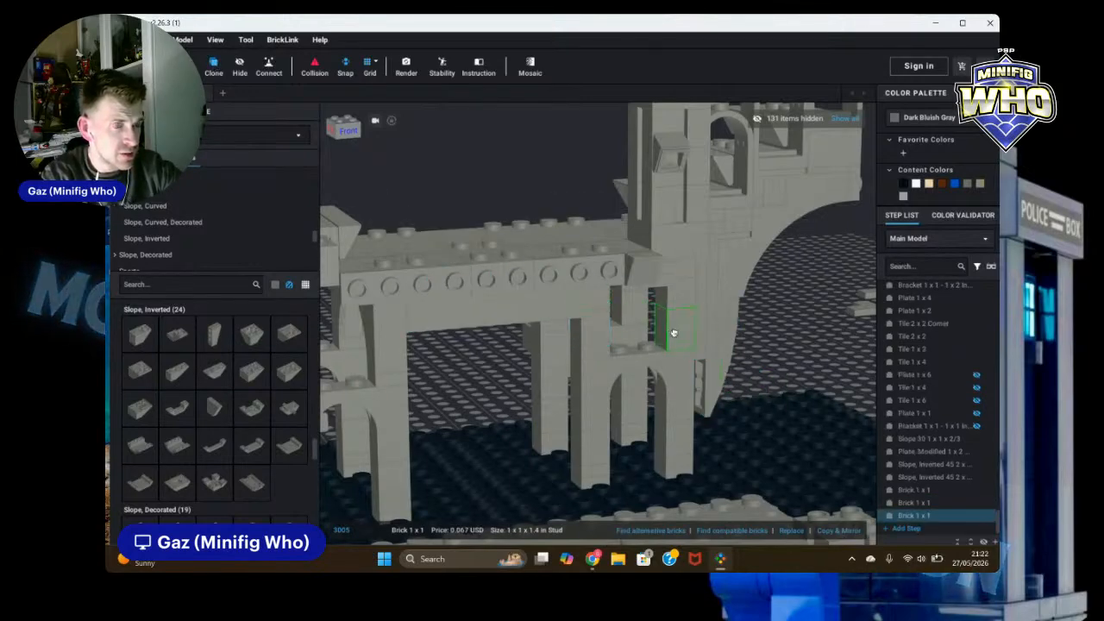
pyautogui.click(672, 333)
pyautogui.press('Escape')
# Step: Show all hidden parts and examine the full staircase and ruin from several angles
pyautogui.scroll(-6, 806, 340)
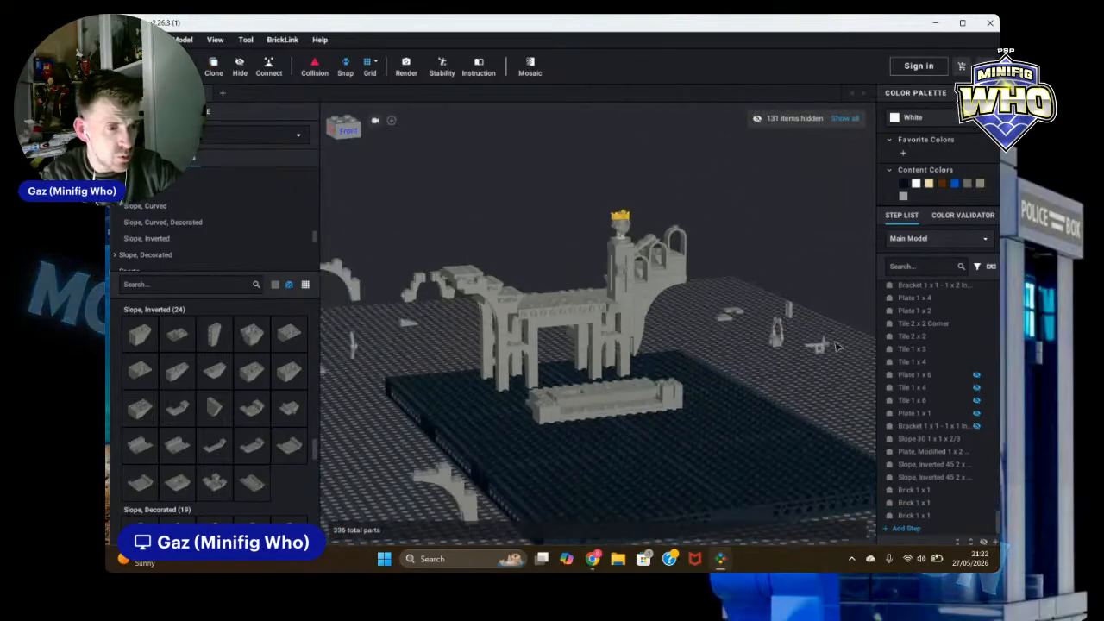
pyautogui.click(847, 122)
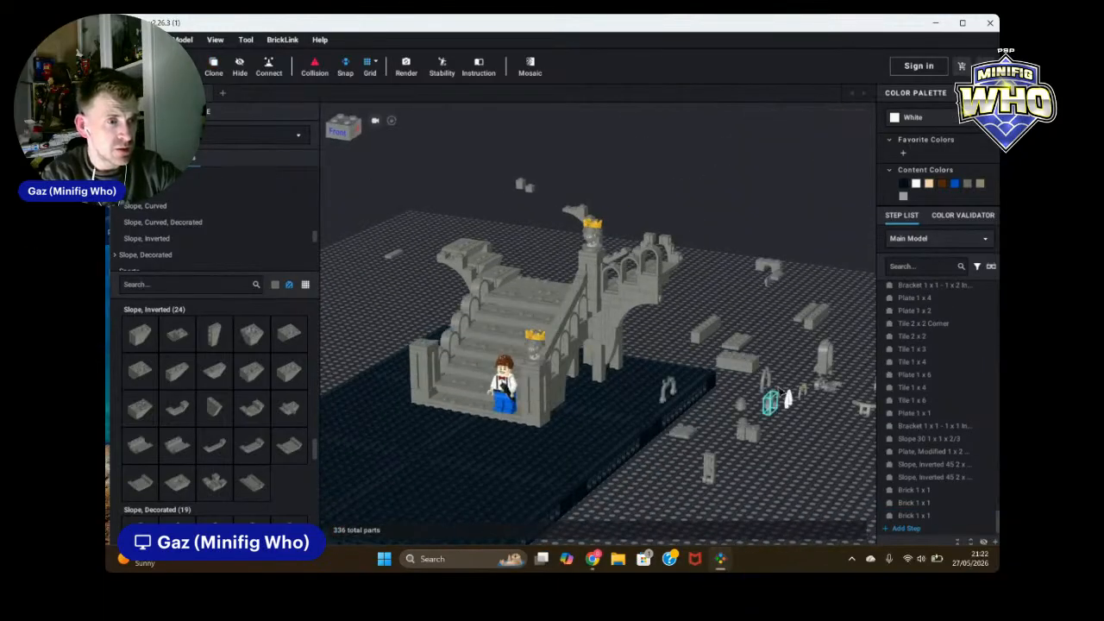
pyautogui.click(770, 265)
pyautogui.moveTo(798, 499)
pyautogui.mouseDown(button='right')
pyautogui.moveTo(818, 486)
pyautogui.moveTo(811, 499)
pyautogui.mouseUp(button='right')
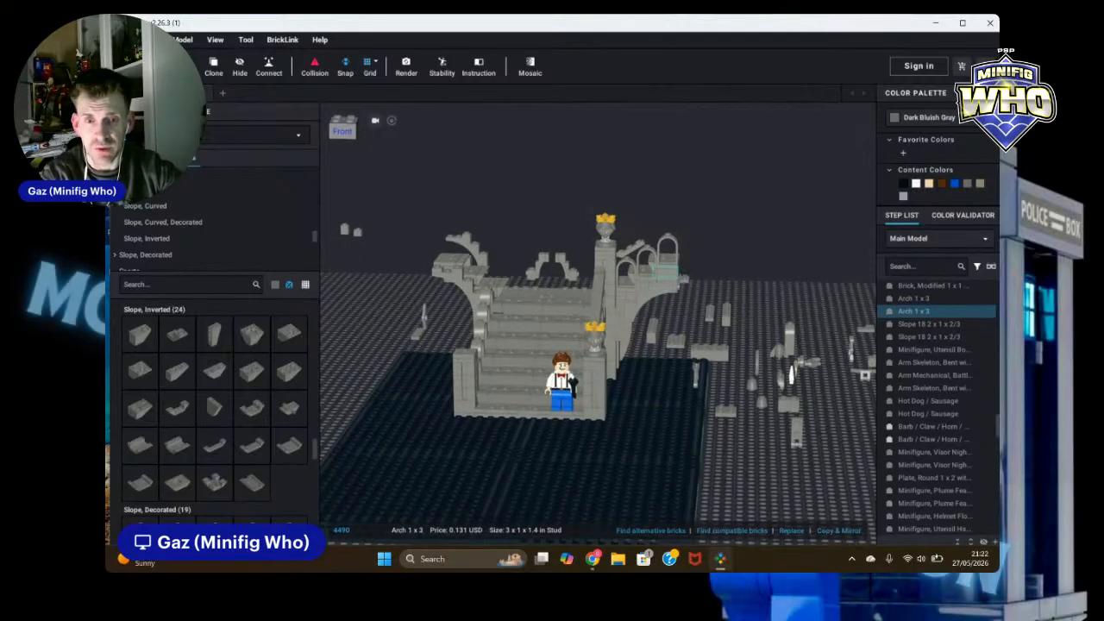
pyautogui.click(809, 485)
pyautogui.moveTo(844, 462); pyautogui.dragTo(859, 435, button='right')
pyautogui.scroll(10, 848, 457)
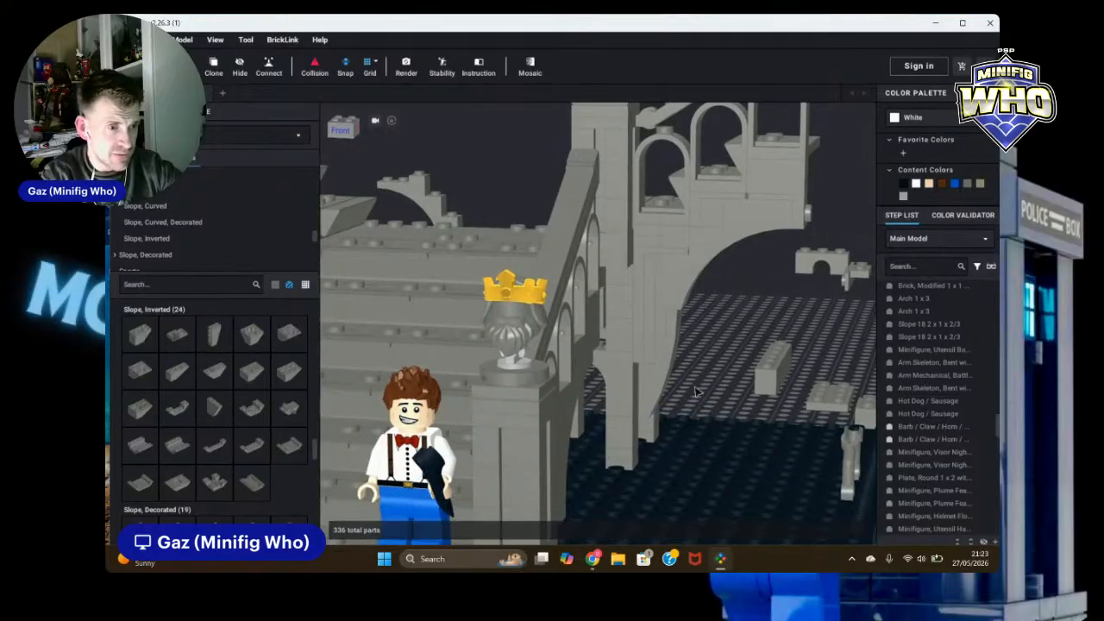
pyautogui.moveTo(646, 355); pyautogui.dragTo(682, 367)
pyautogui.moveTo(797, 352); pyautogui.dragTo(800, 350, button='right')
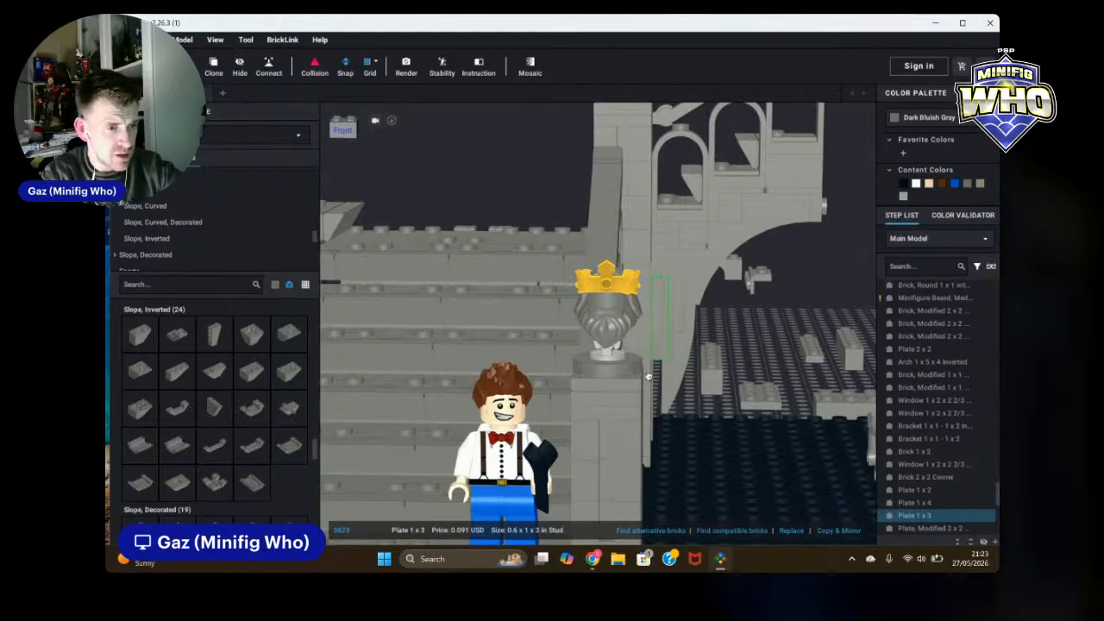
pyautogui.click(765, 325)
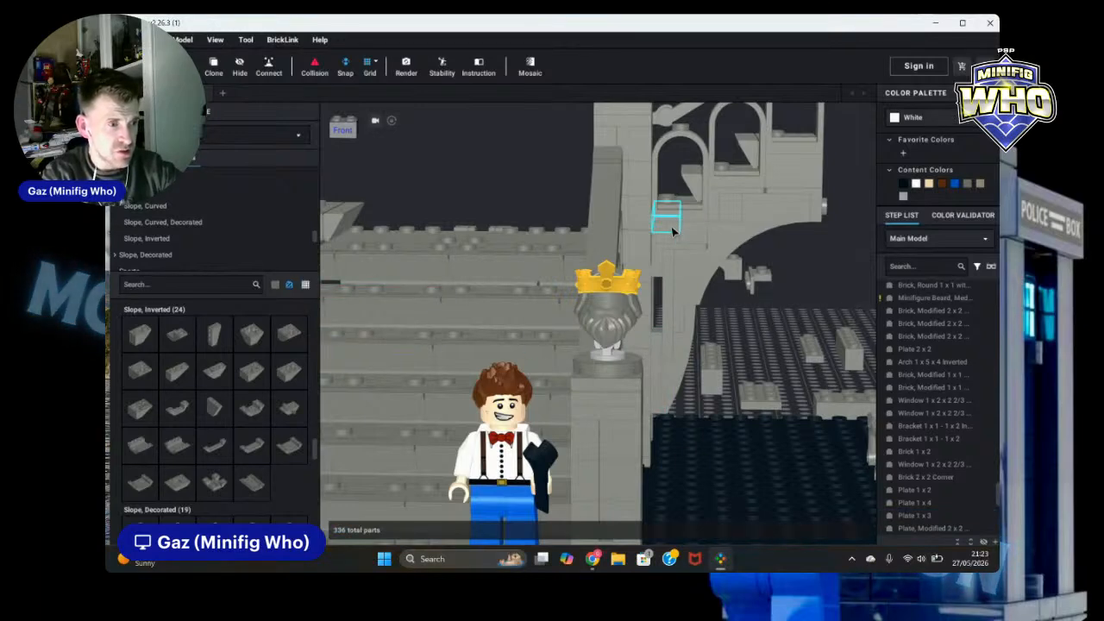
pyautogui.scroll(-4, 723, 296)
pyautogui.moveTo(766, 297); pyautogui.dragTo(639, 292, button='right')
# Step: Clone a 1 x 2 plate and place the copy on the castle ruin
pyautogui.click(729, 344)
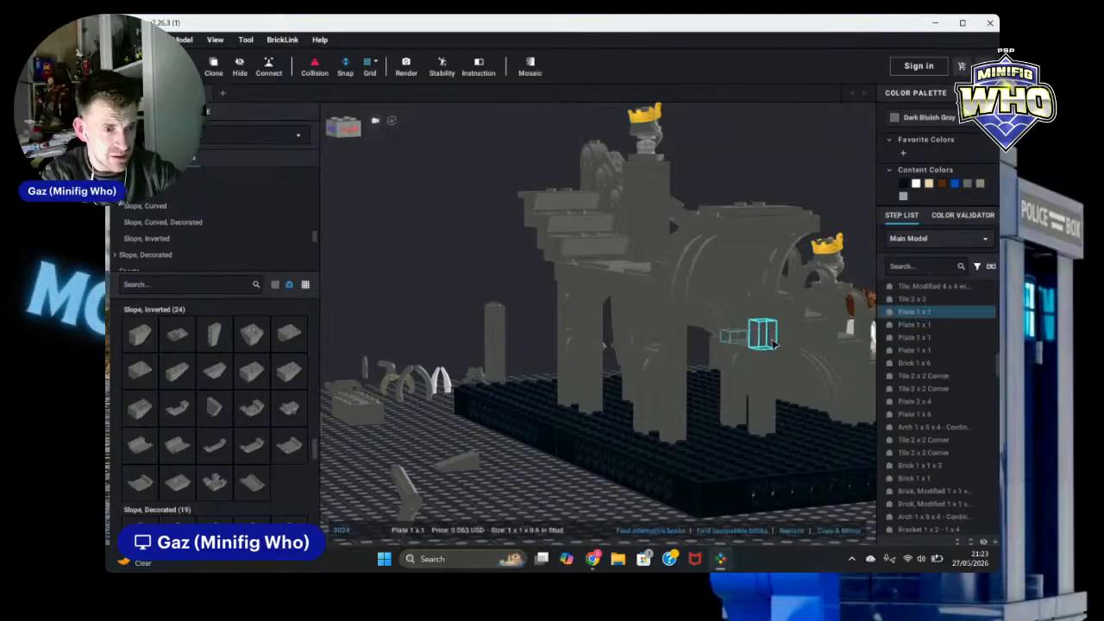
pyautogui.moveTo(793, 338); pyautogui.dragTo(759, 414, button='right')
pyautogui.click(597, 278)
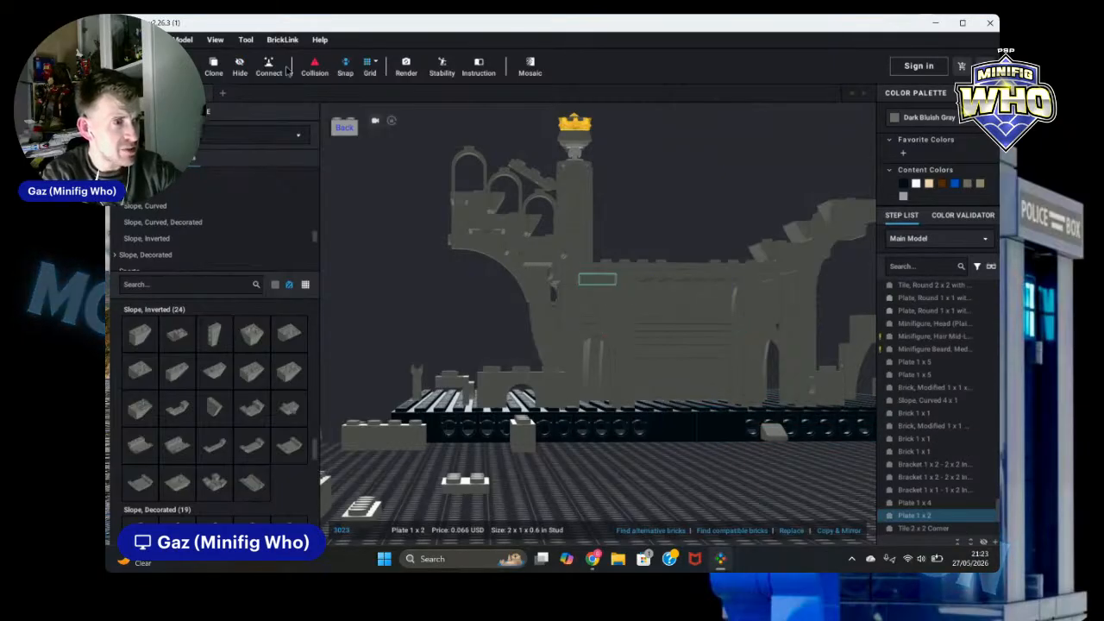
pyautogui.click(213, 66)
pyautogui.moveTo(406, 333)
pyautogui.mouseDown(button='right')
pyautogui.moveTo(532, 365)
pyautogui.moveTo(537, 350)
pyautogui.moveTo(570, 341)
pyautogui.moveTo(695, 337)
pyautogui.mouseUp(button='right')
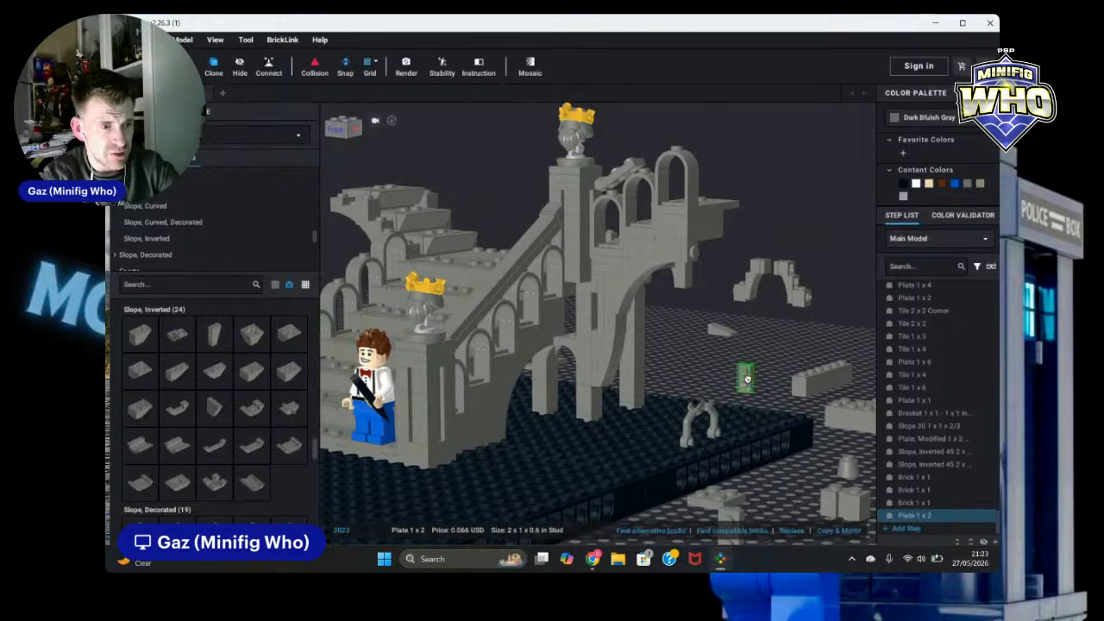
pyautogui.click(595, 318)
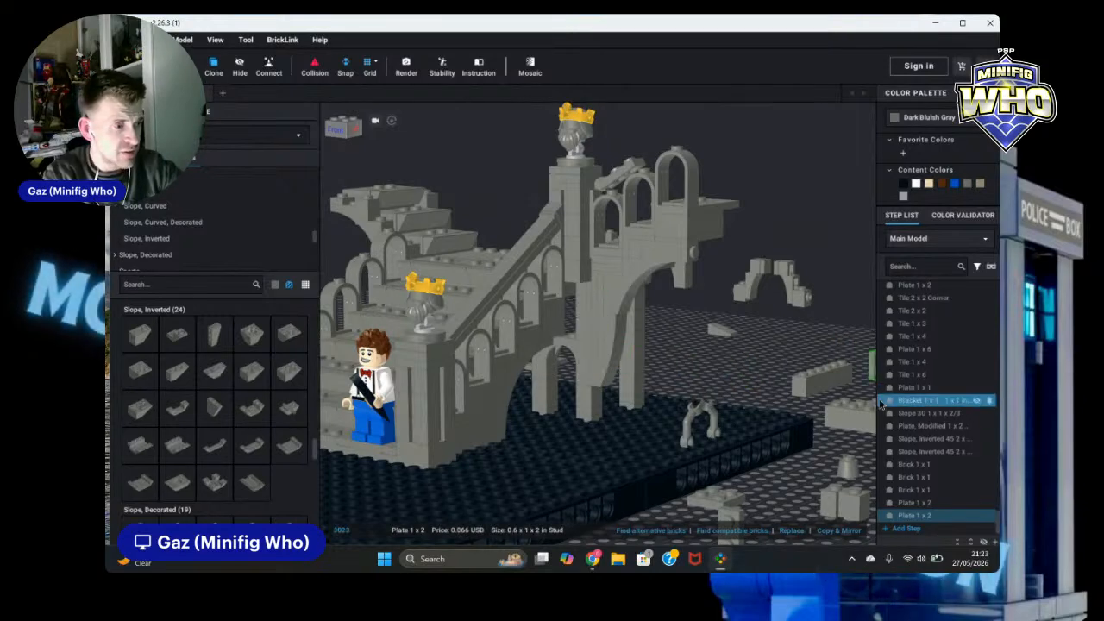
pyautogui.press('Escape')
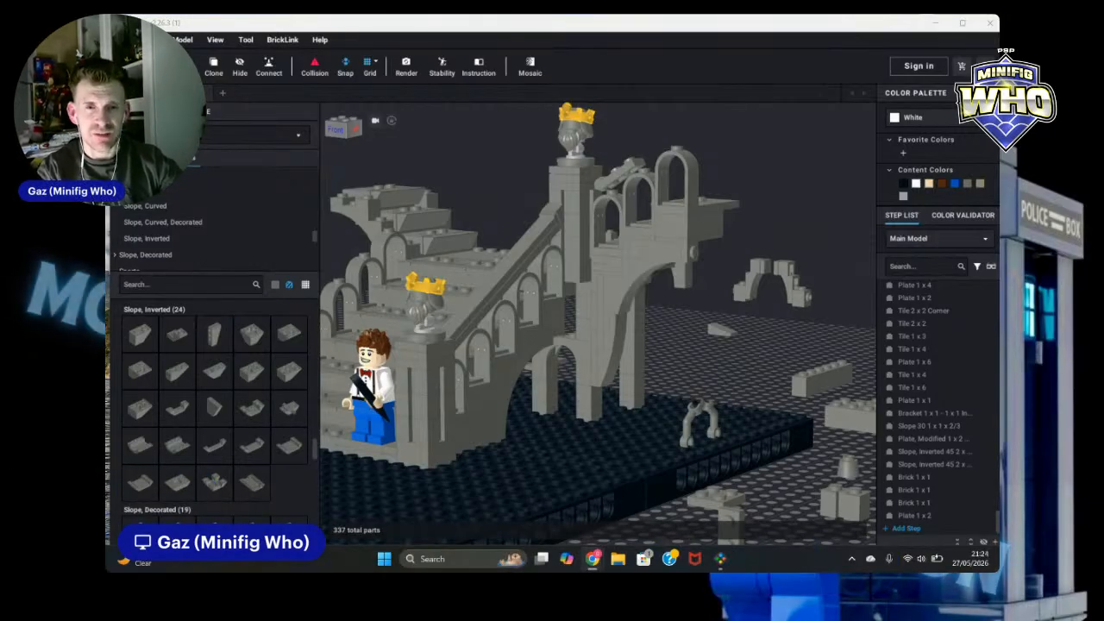
# Step: Examine the staircase, railings and surrounding loose parts from several angles
pyautogui.moveTo(693, 358)
pyautogui.mouseDown(button='right')
pyautogui.moveTo(739, 350)
pyautogui.moveTo(726, 364)
pyautogui.moveTo(708, 355)
pyautogui.mouseUp(button='right')
pyautogui.moveTo(704, 357); pyautogui.dragTo(887, 416, button='right')
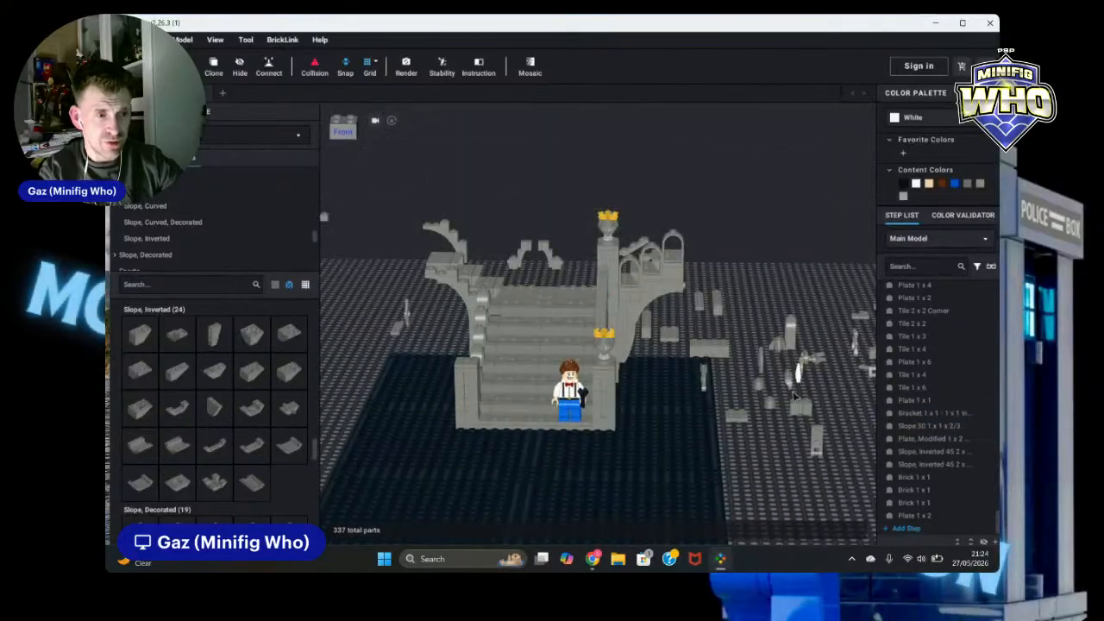
pyautogui.moveTo(798, 384); pyautogui.dragTo(806, 385, button='right')
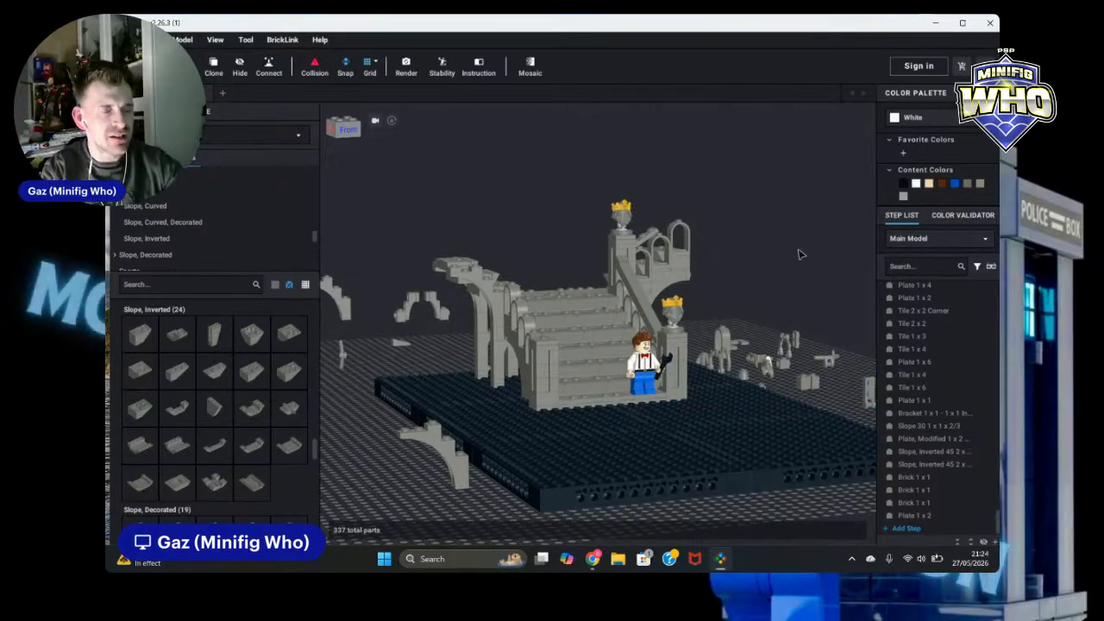
pyautogui.scroll(4, 818, 256)
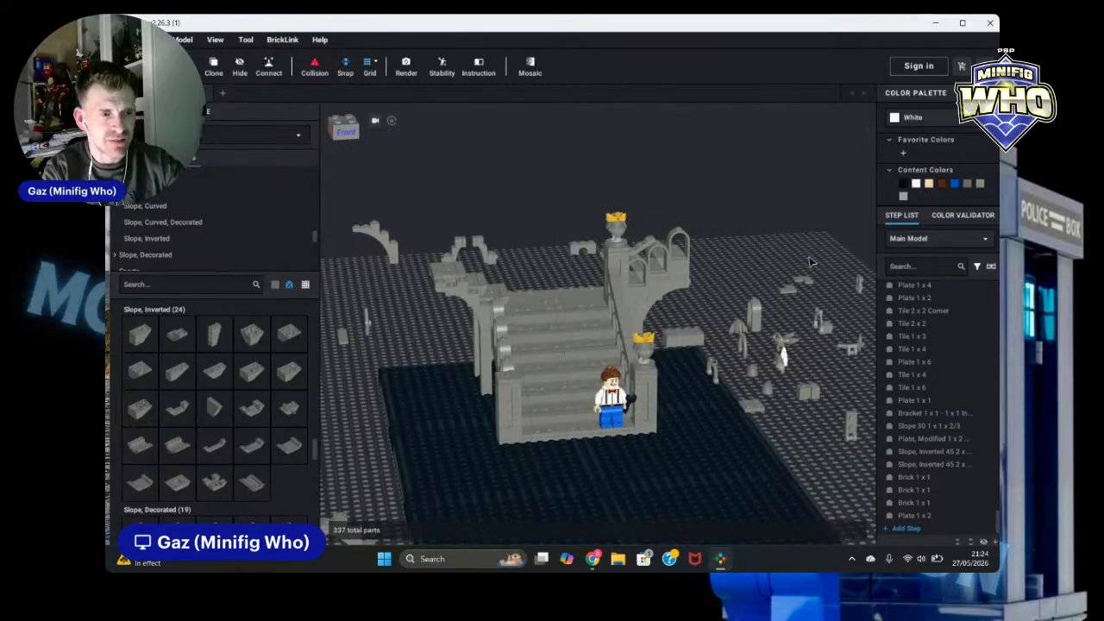
pyautogui.scroll(-2, 820, 300)
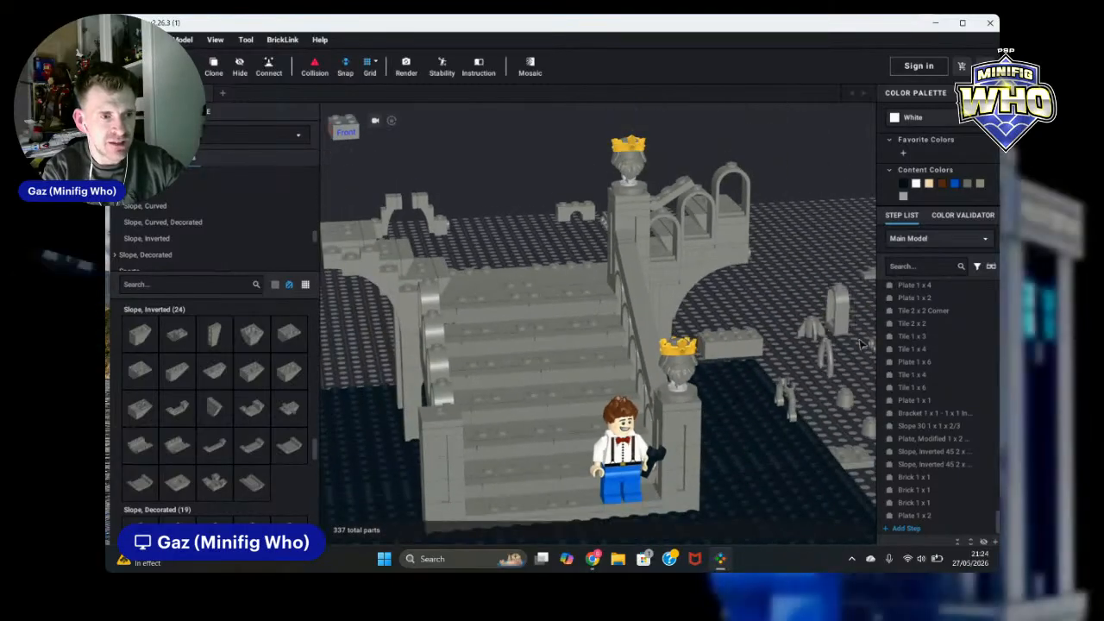
pyautogui.moveTo(820, 300); pyautogui.dragTo(865, 353, button='right')
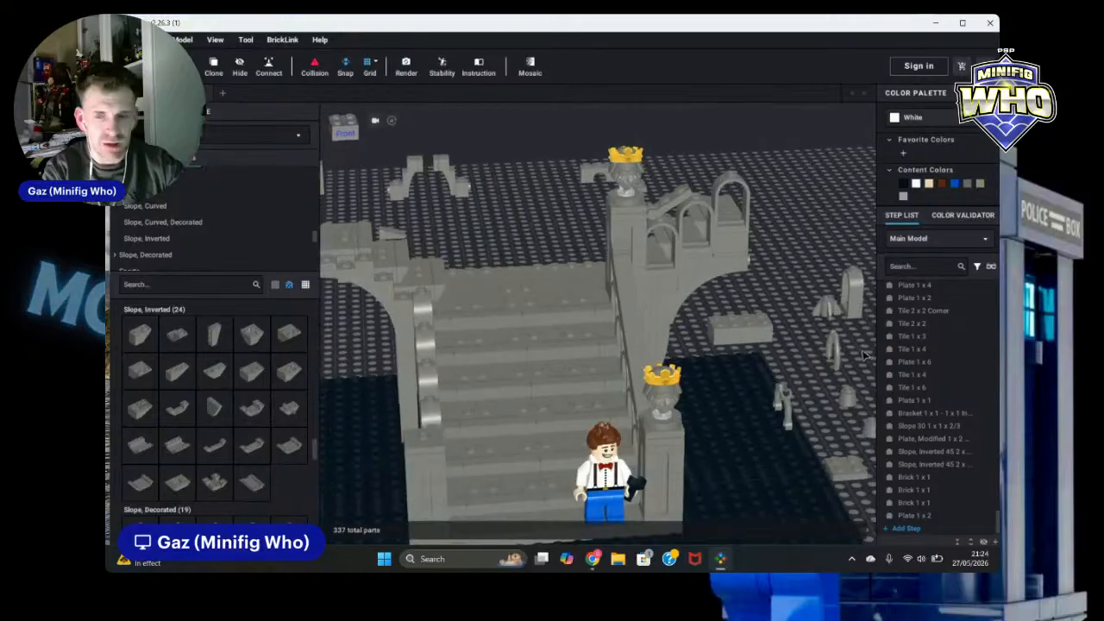
pyautogui.scroll(-2, 779, 298)
pyautogui.scroll(-3, 779, 300)
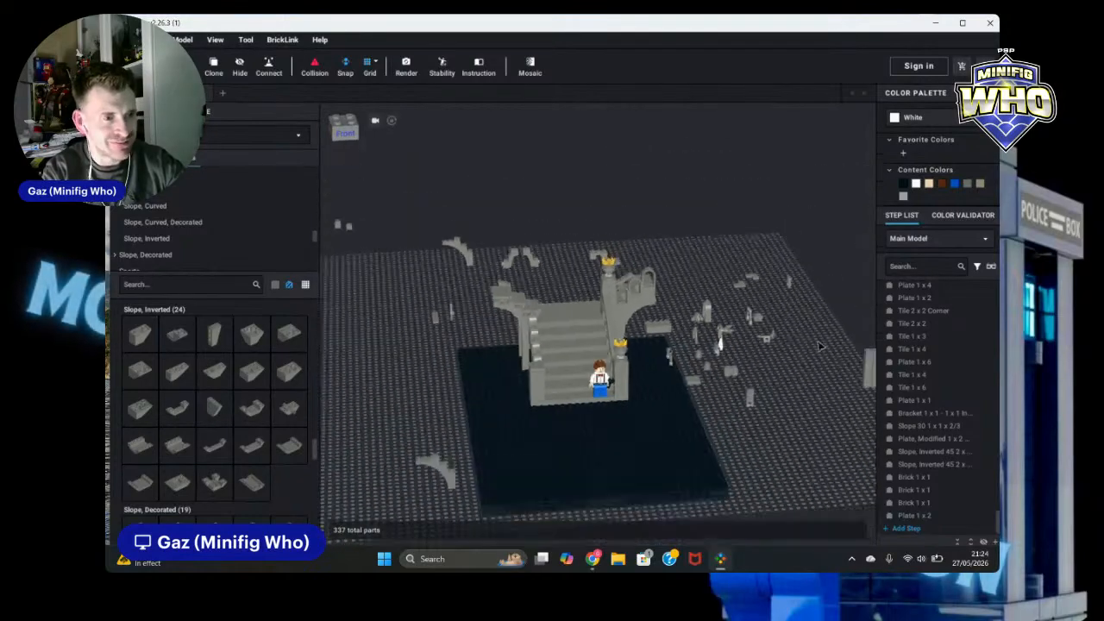
pyautogui.moveTo(780, 300); pyautogui.dragTo(809, 346, button='right')
pyautogui.scroll(5, 774, 307)
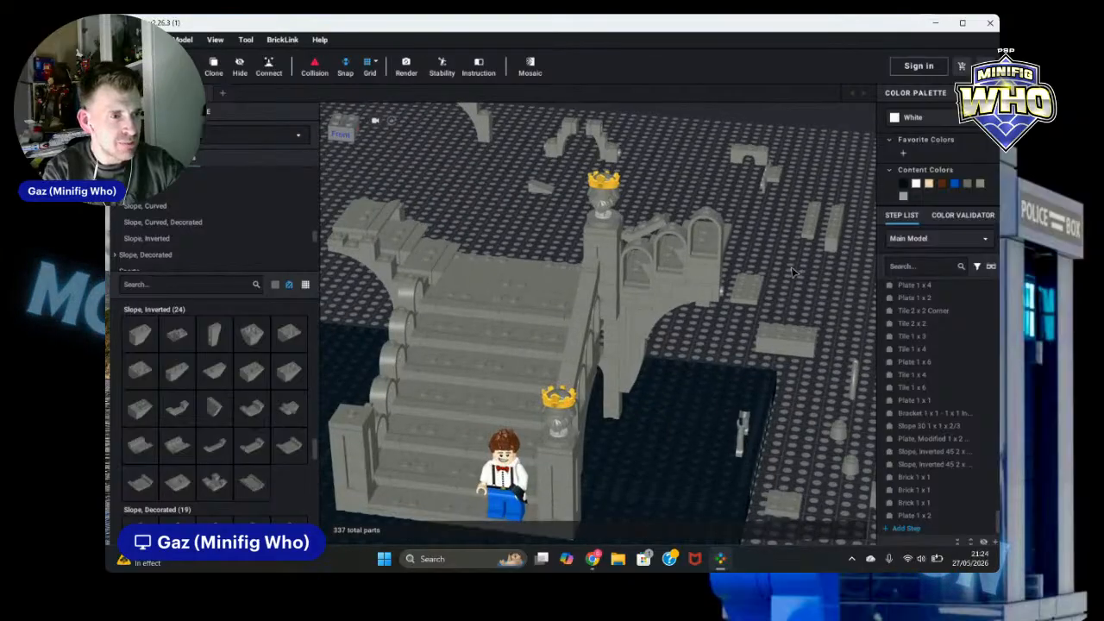
# Step: Clone the 1 x 6 tile on the stair railing and drop the copy beside the ruin
pyautogui.click(580, 321)
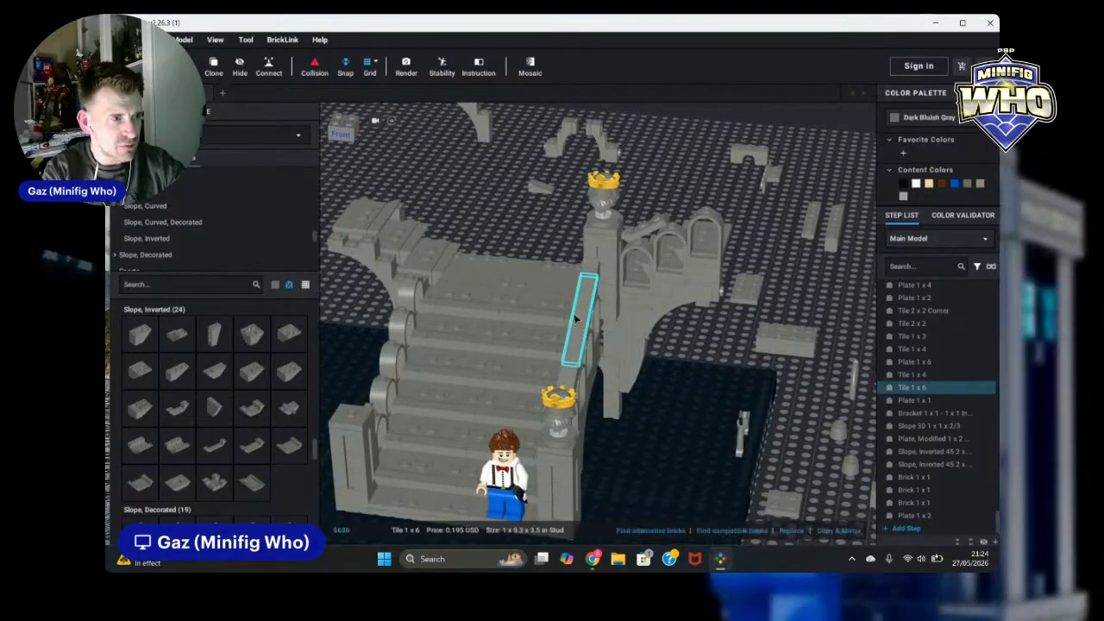
pyautogui.click(811, 285)
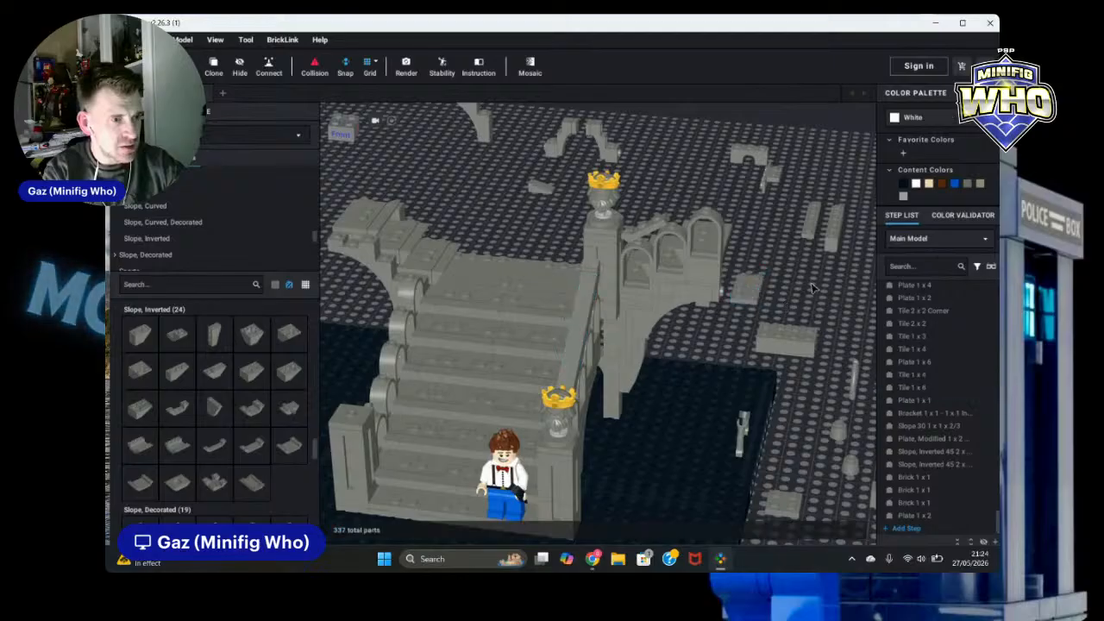
pyautogui.moveTo(815, 287); pyautogui.dragTo(781, 294, button='right')
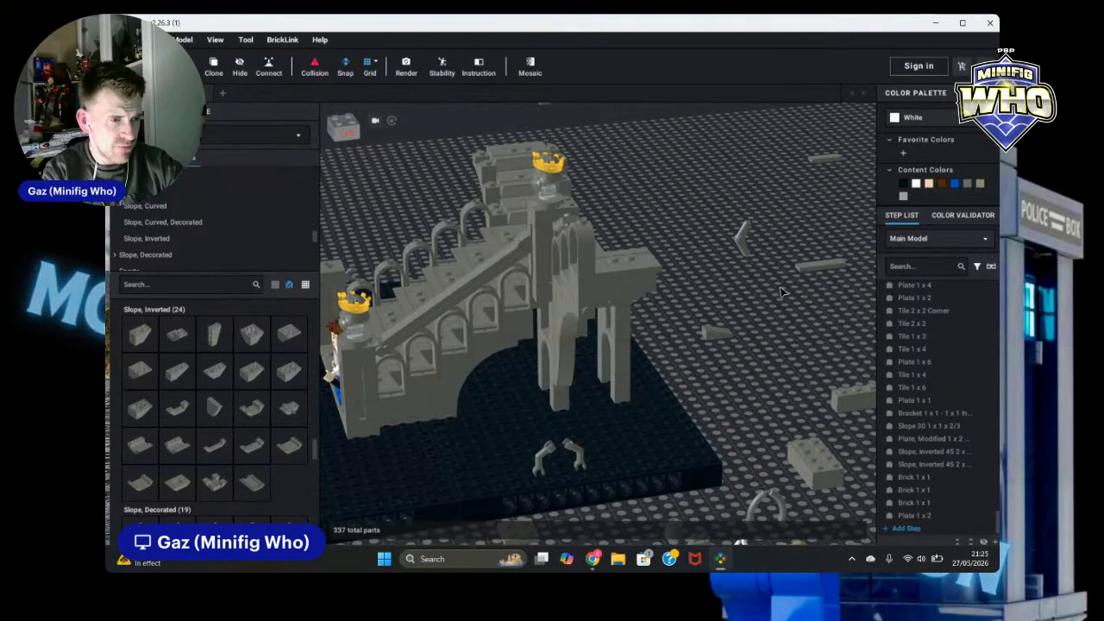
pyautogui.moveTo(782, 294); pyautogui.dragTo(807, 293, button='right')
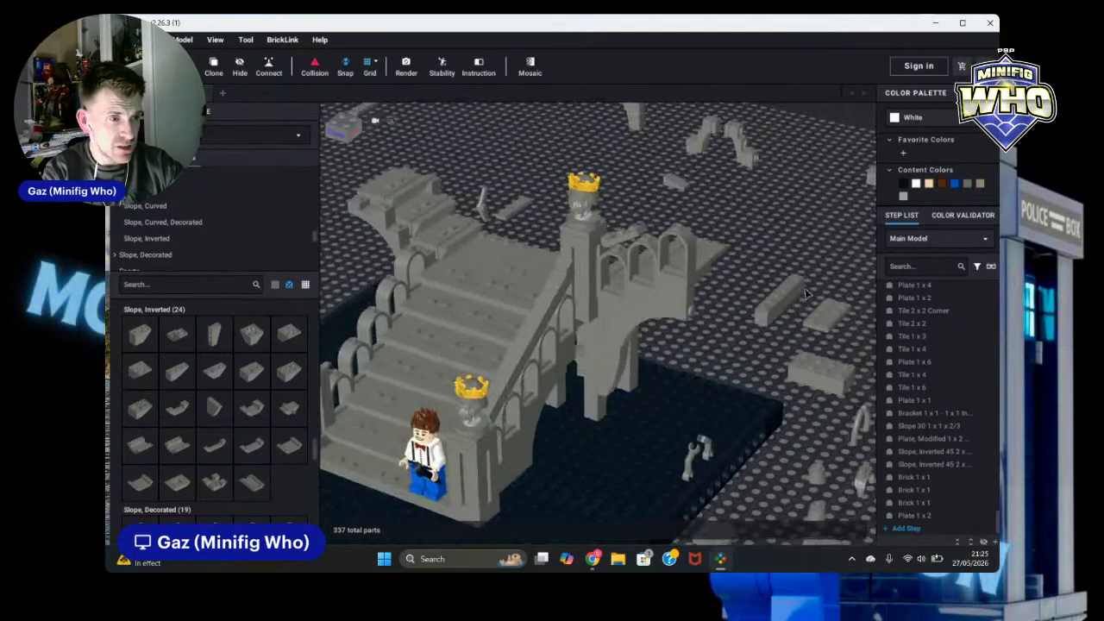
pyautogui.click(532, 328)
pyautogui.click(212, 69)
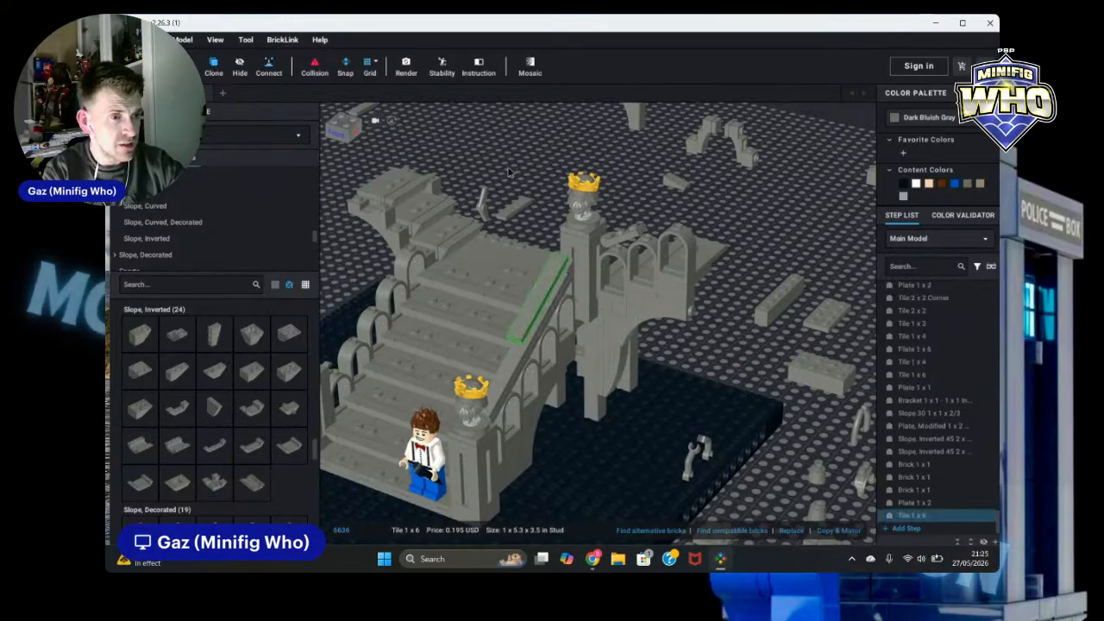
pyautogui.moveTo(794, 222); pyautogui.dragTo(841, 226, button='right')
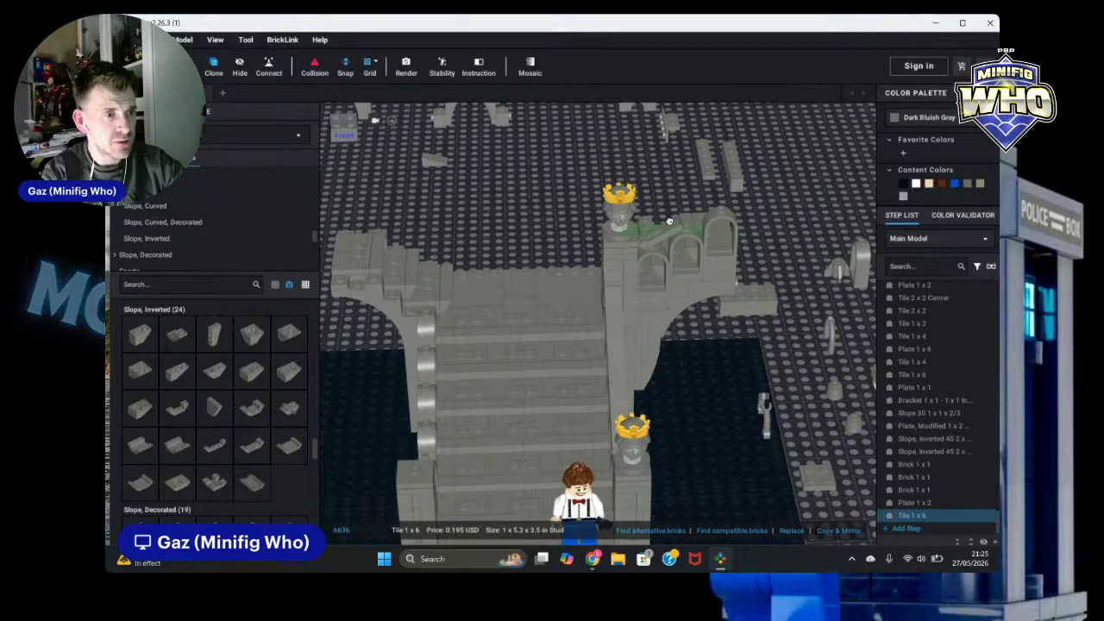
pyautogui.click(800, 210)
pyautogui.press('Escape')
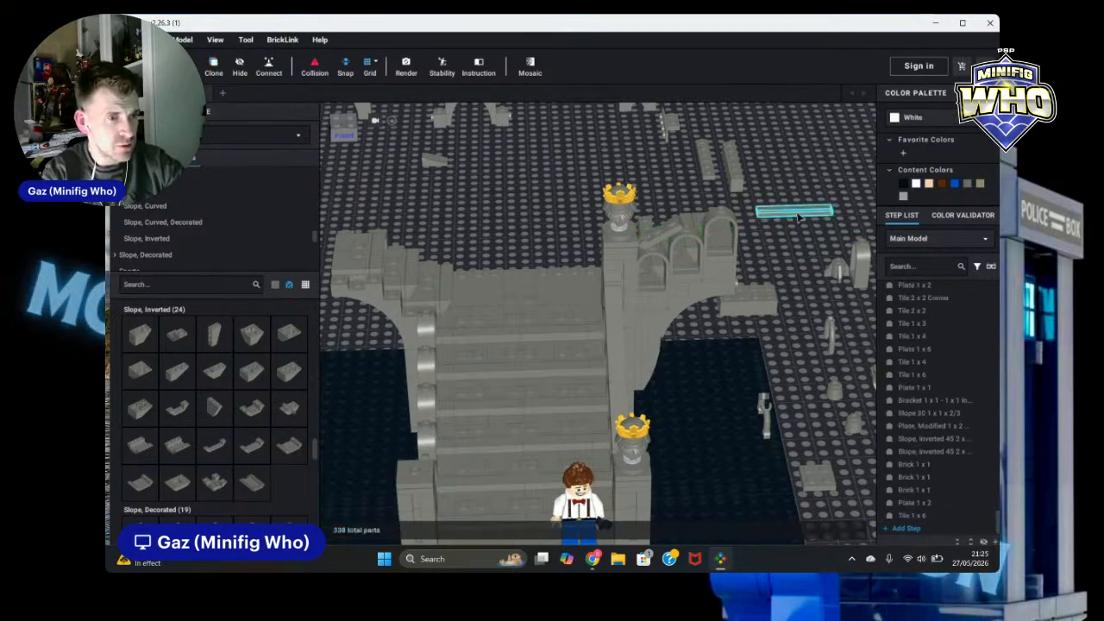
# Step: Move the copied 1 x 6 tile onto the stair railing of the castle ruin
pyautogui.click(791, 213)
pyautogui.moveTo(696, 214); pyautogui.dragTo(663, 233)
pyautogui.click(820, 222)
pyautogui.moveTo(817, 219)
pyautogui.mouseDown(button='right')
pyautogui.moveTo(756, 207)
pyautogui.moveTo(828, 223)
pyautogui.moveTo(813, 225)
pyautogui.mouseUp(button='right')
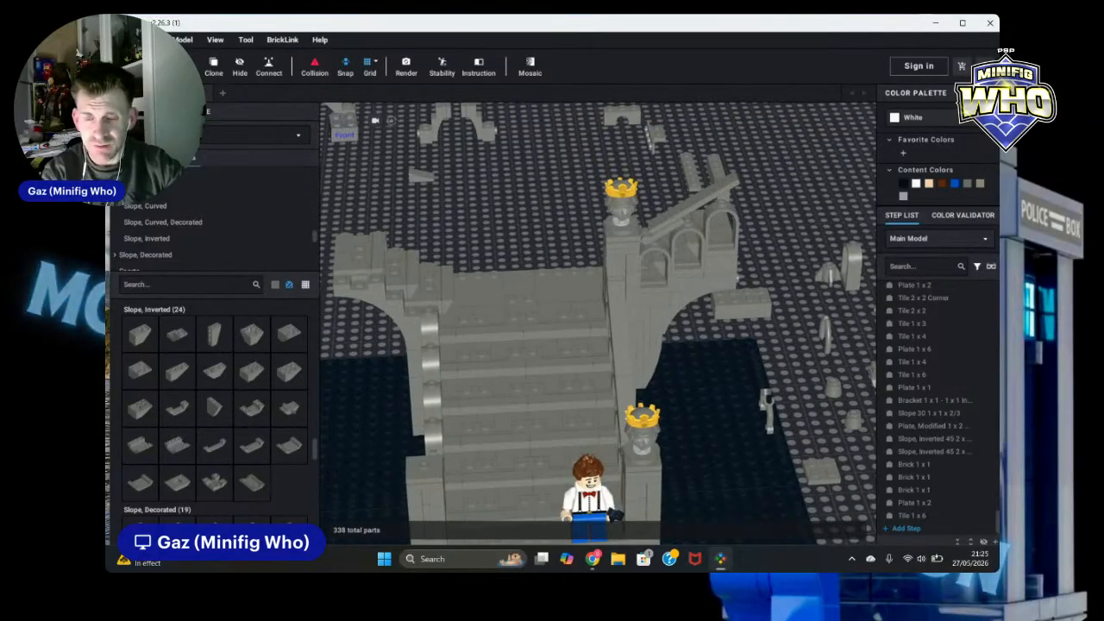
pyautogui.moveTo(801, 228); pyautogui.dragTo(765, 226, button='right')
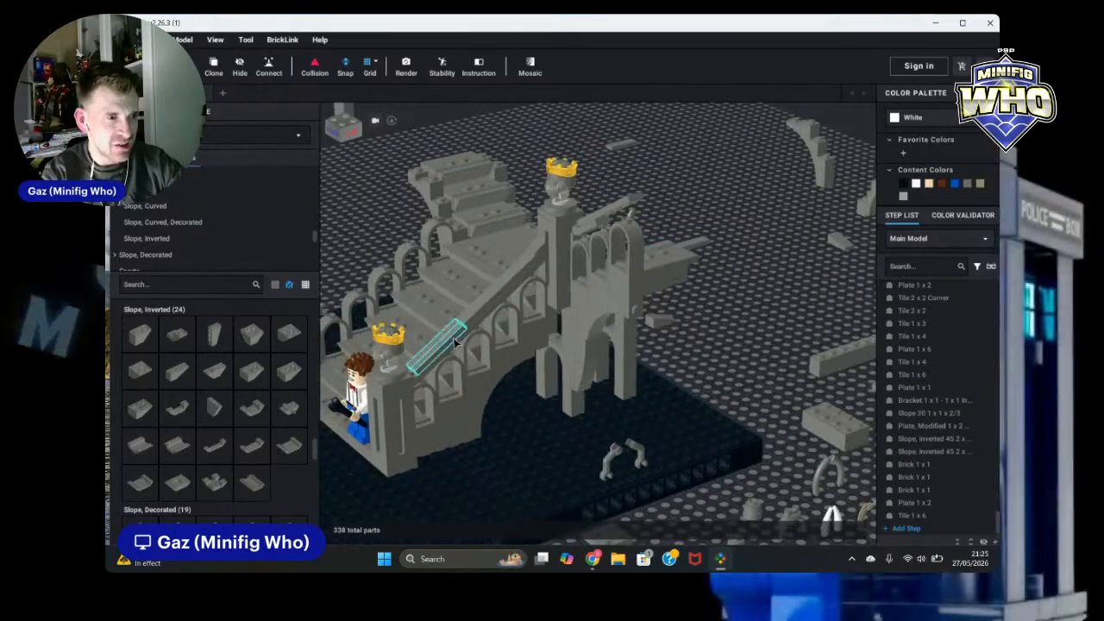
pyautogui.scroll(2, 654, 356)
pyautogui.moveTo(722, 364); pyautogui.dragTo(604, 371, button='right')
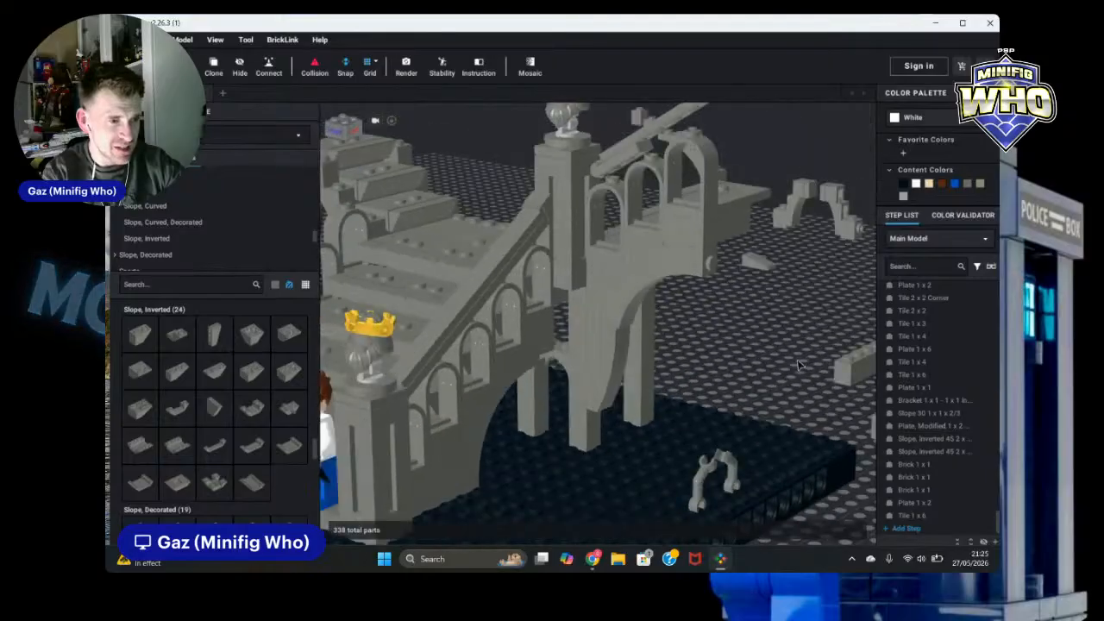
# Step: Clone the 1 x 3 plate and place the copy on top of the ruin beside the arches
pyautogui.click(595, 371)
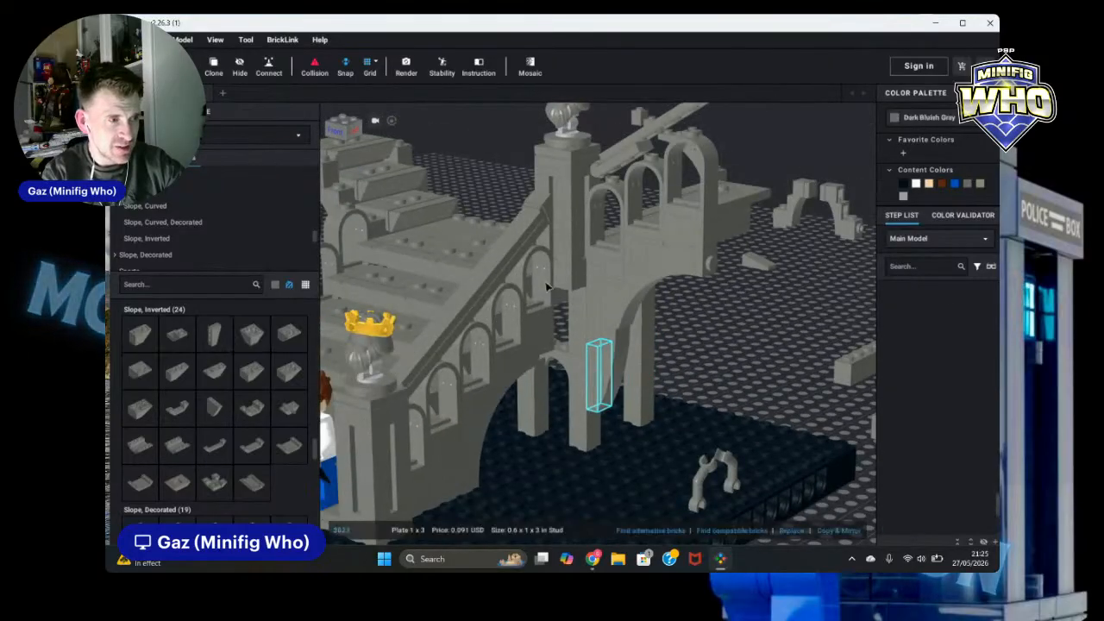
pyautogui.click(214, 70)
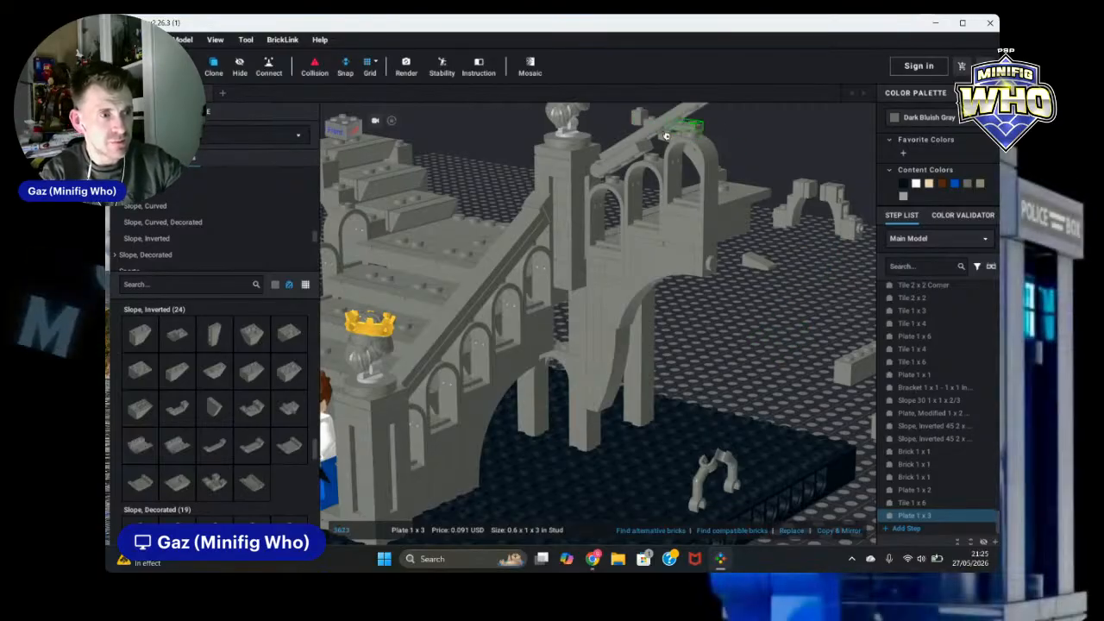
pyautogui.moveTo(657, 149); pyautogui.dragTo(702, 164, button='right')
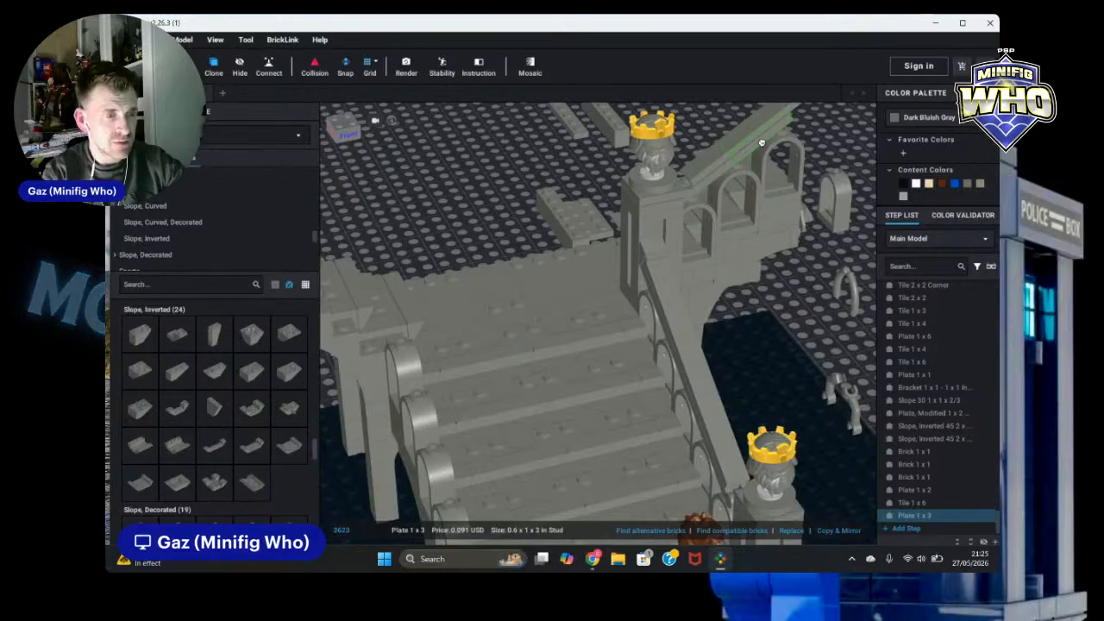
pyautogui.click(759, 145)
pyautogui.click(869, 245)
pyautogui.scroll(-3, 869, 245)
pyautogui.scroll(-1, 869, 245)
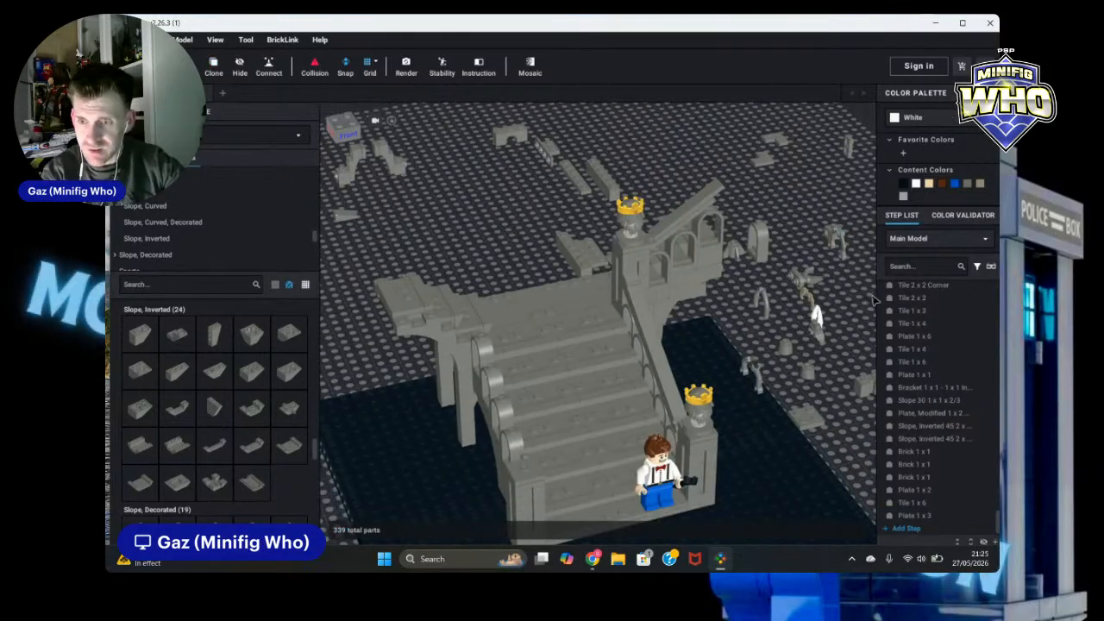
pyautogui.moveTo(874, 300); pyautogui.dragTo(849, 320, button='middle')
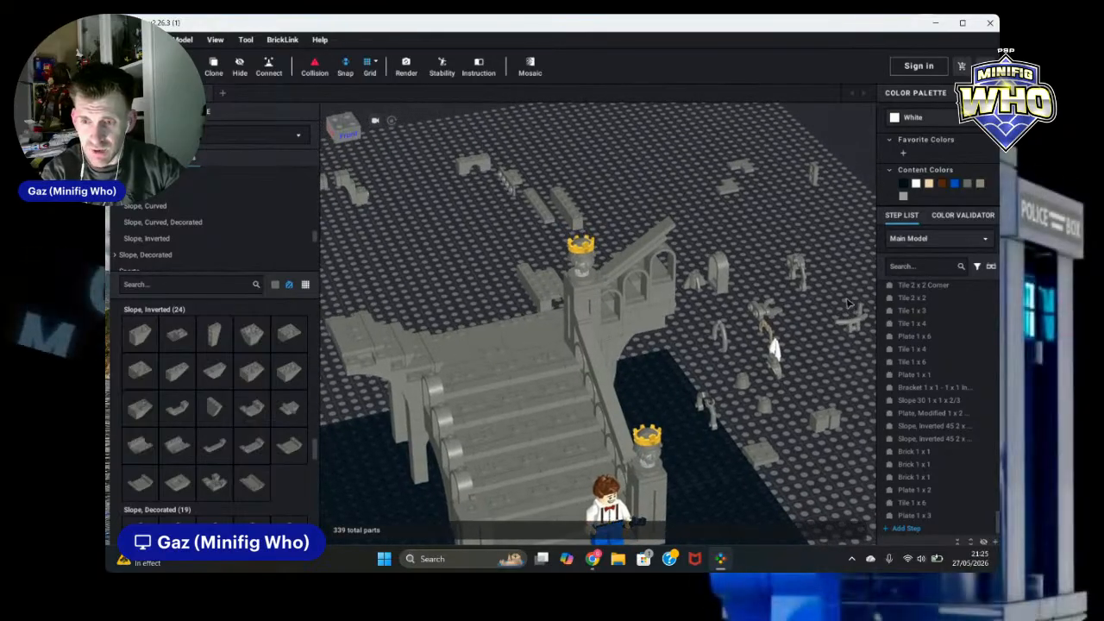
pyautogui.moveTo(832, 285); pyautogui.dragTo(807, 287, button='right')
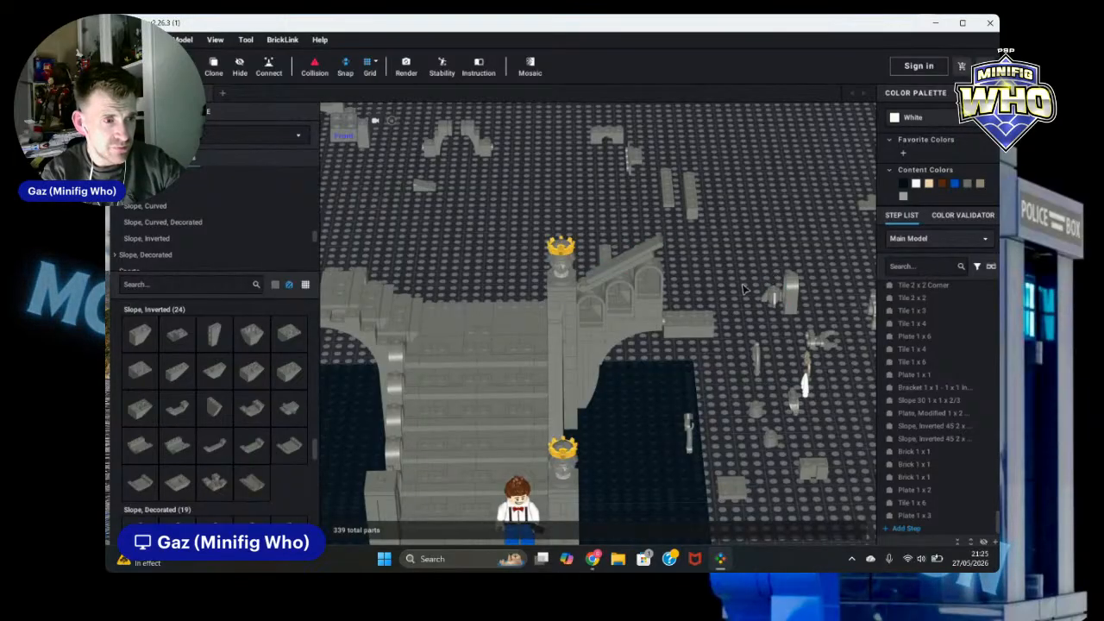
pyautogui.moveTo(743, 289); pyautogui.dragTo(595, 279, button='right')
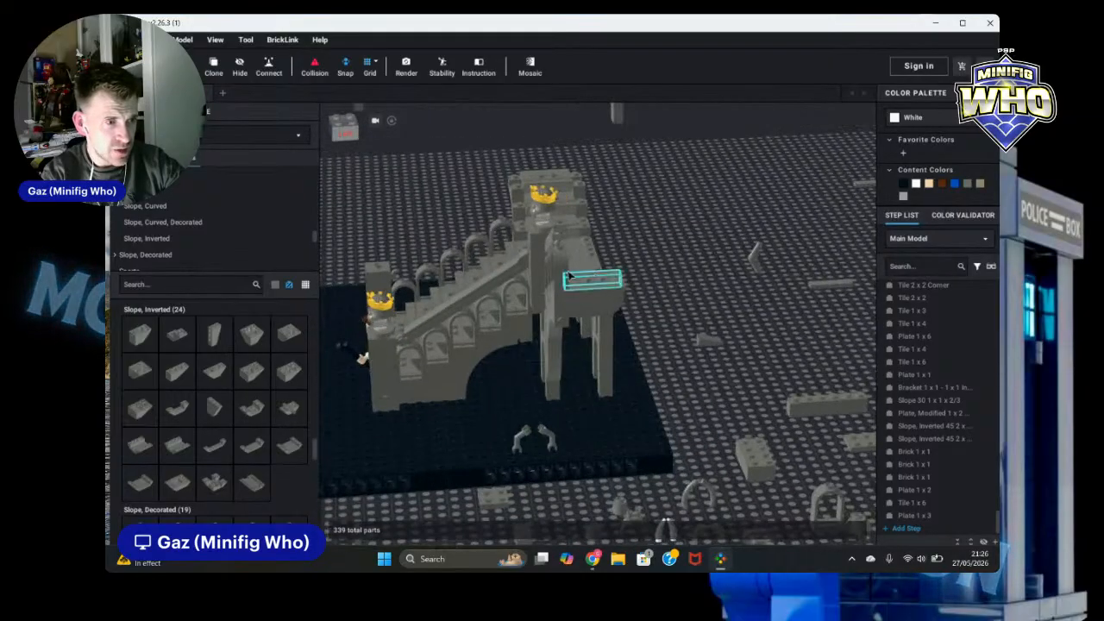
pyautogui.click(520, 270)
pyautogui.click(521, 268)
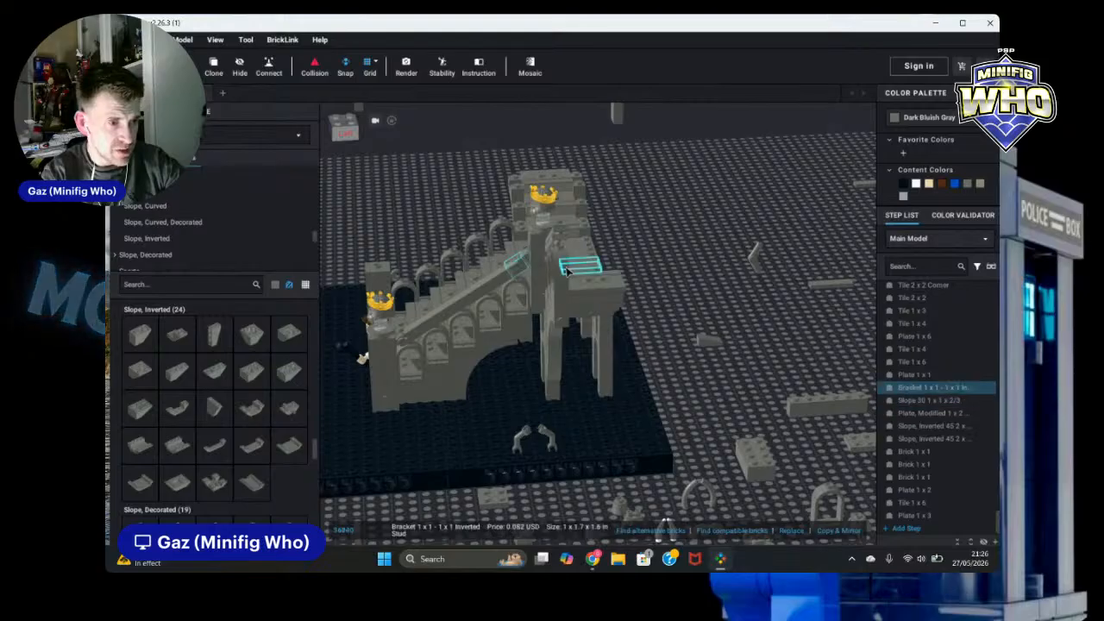
pyautogui.click(216, 65)
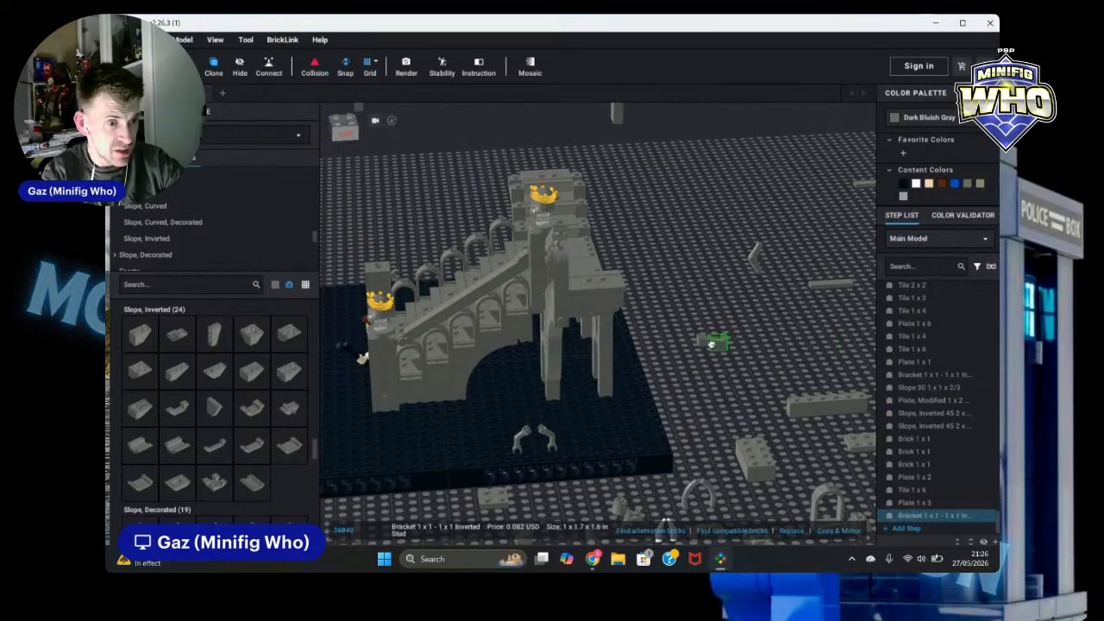
pyautogui.press('Escape')
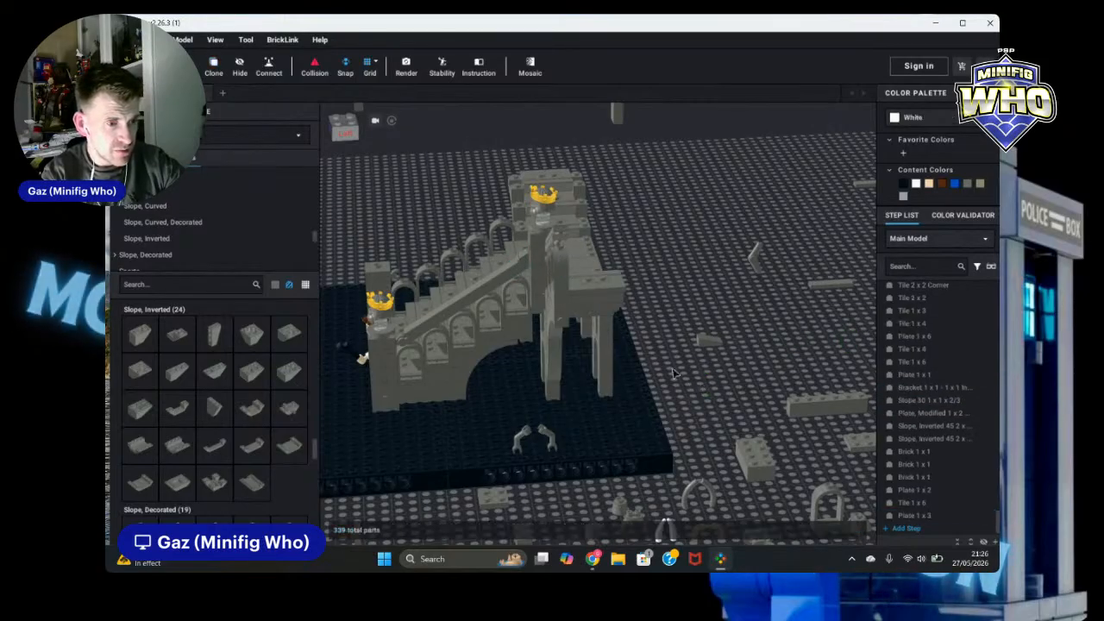
# Step: Clone the inverted 1 x 1 bracket together with the 30° 1 x 1 slope and place the pair on the ruin wall
pyautogui.scroll(3, 586, 269)
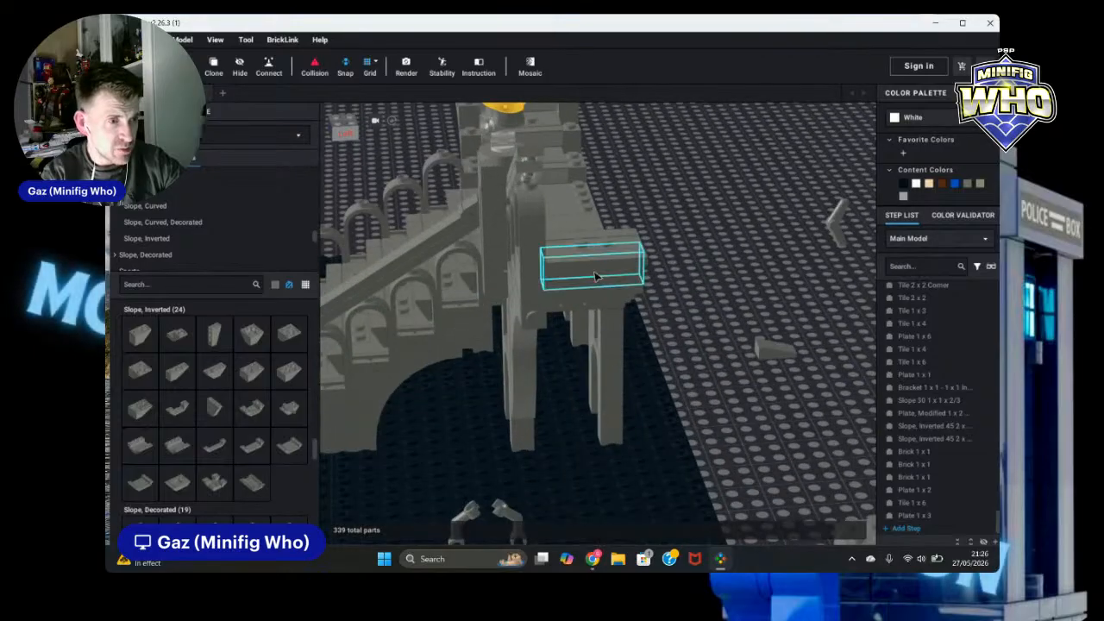
pyautogui.click(466, 210)
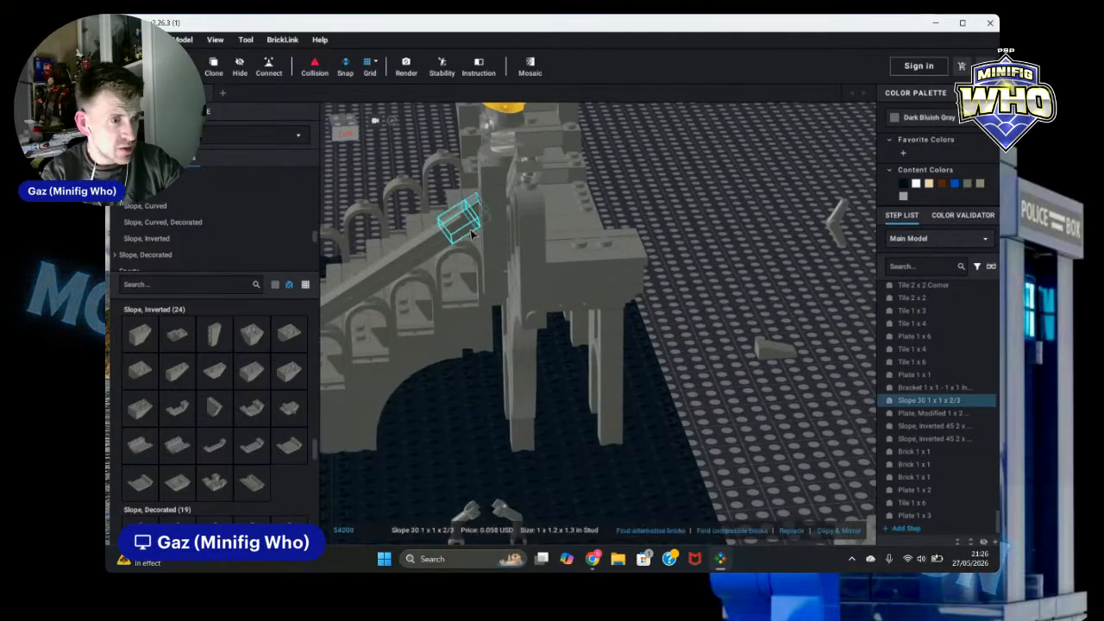
pyautogui.click(220, 73)
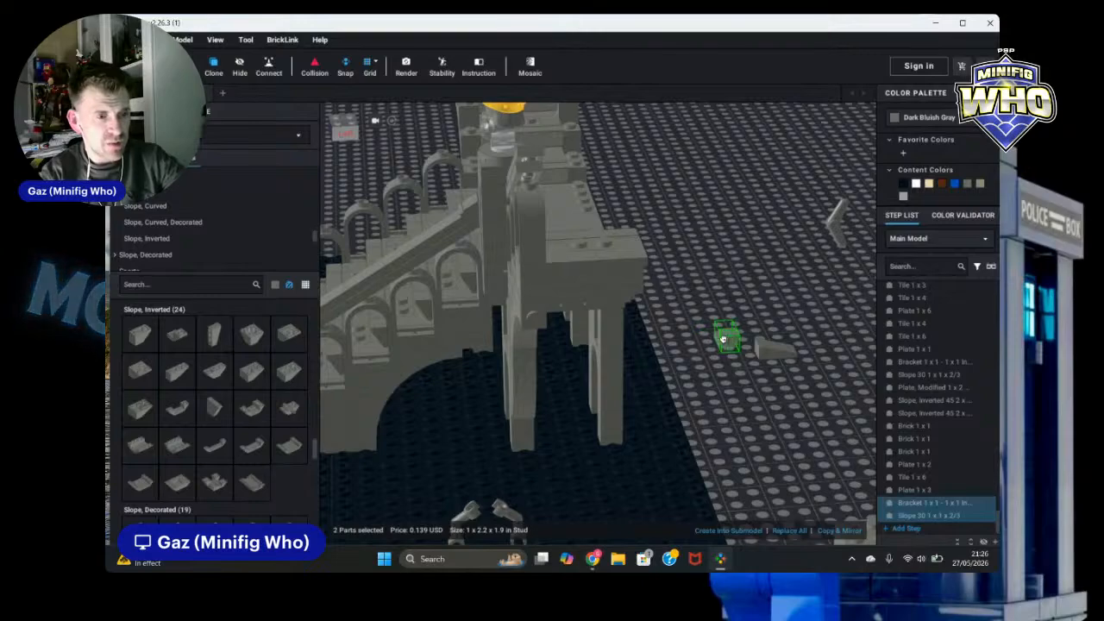
pyautogui.moveTo(764, 356); pyautogui.dragTo(802, 357, button='right')
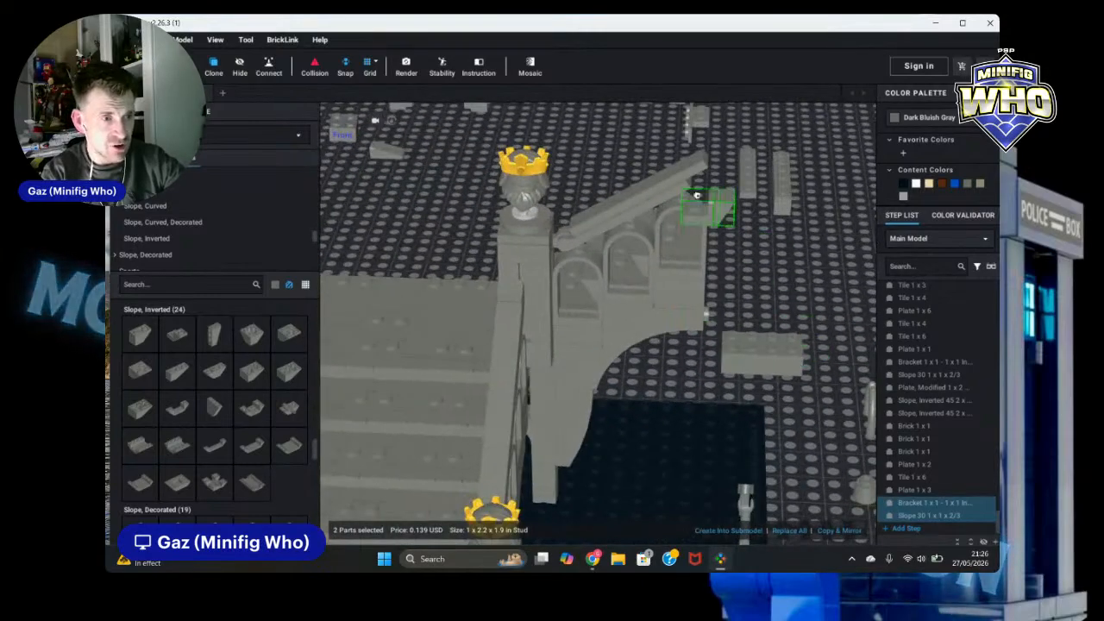
pyautogui.click(704, 177)
pyautogui.press('Escape')
# Step: Delete the long tile lying along the top of the sloped railing above the arches
pyautogui.moveTo(834, 302); pyautogui.dragTo(846, 251, button='right')
pyautogui.scroll(-3, 846, 251)
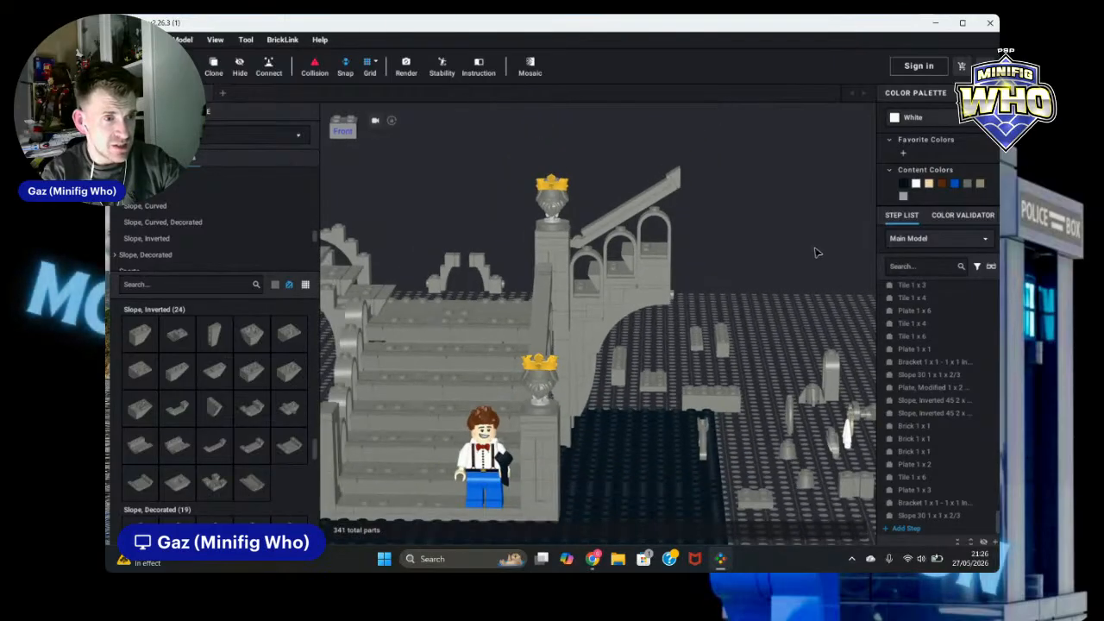
pyautogui.scroll(2, 817, 251)
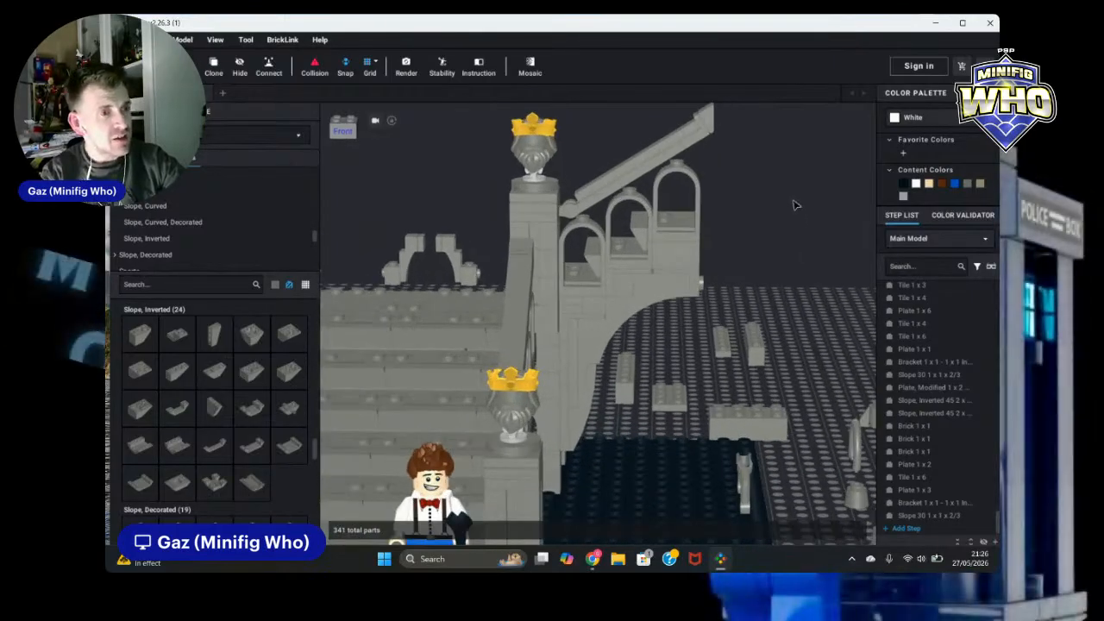
pyautogui.moveTo(793, 205); pyautogui.dragTo(801, 251, button='middle')
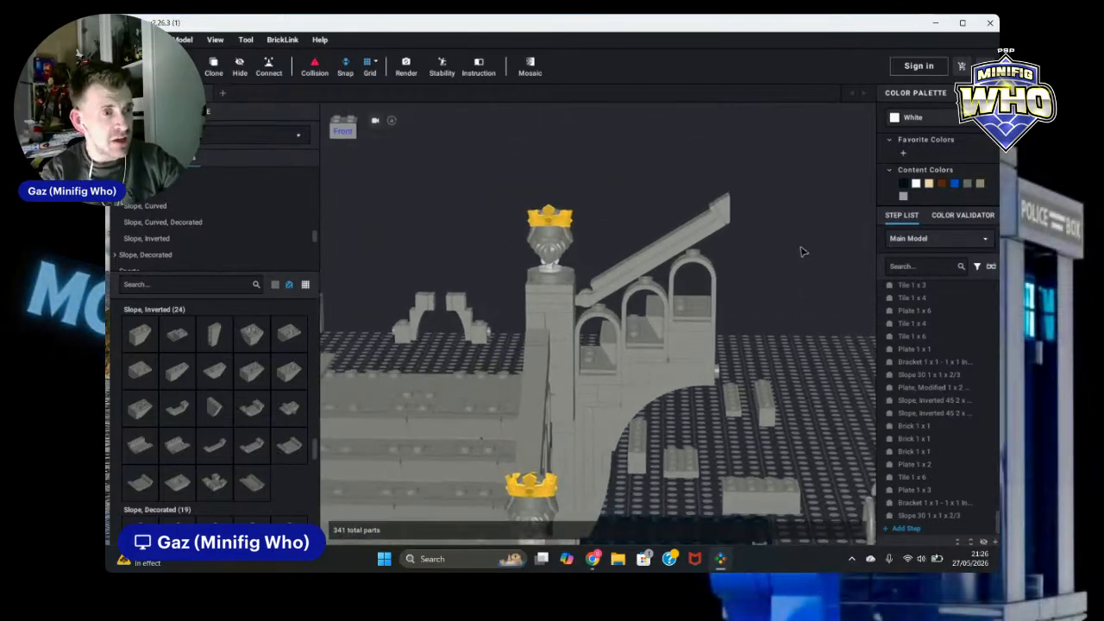
pyautogui.click(671, 244)
pyautogui.press('Delete')
# Step: Clone the 1 x 4 tile from the stair railing, rotate it, and drop the copy beside the ruin
pyautogui.moveTo(799, 330); pyautogui.dragTo(638, 362, button='right')
pyautogui.click(358, 457)
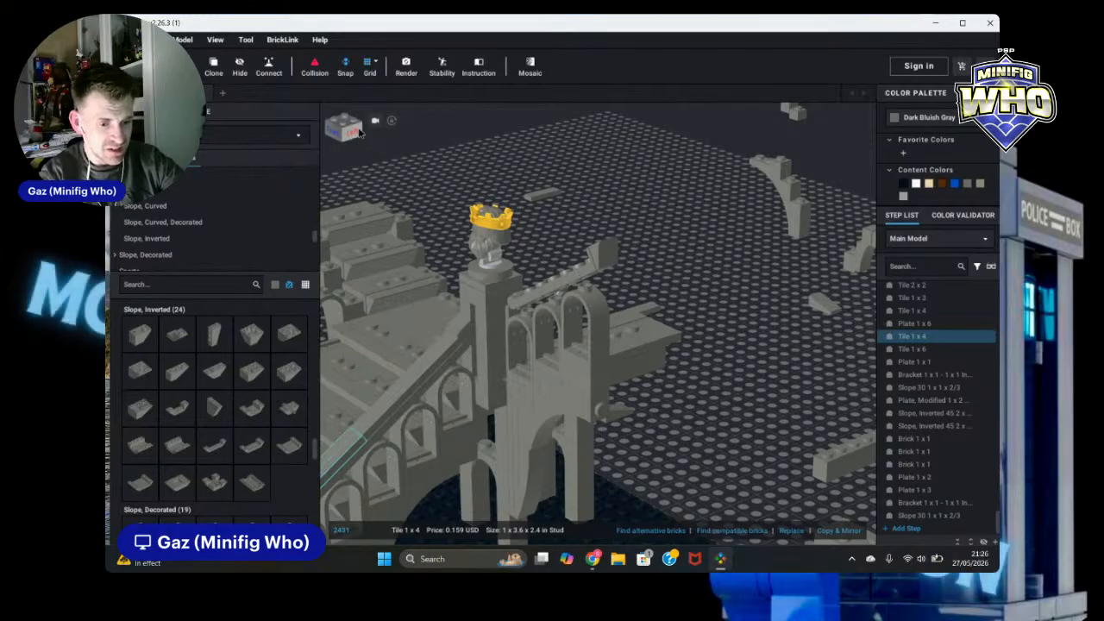
pyautogui.click(212, 65)
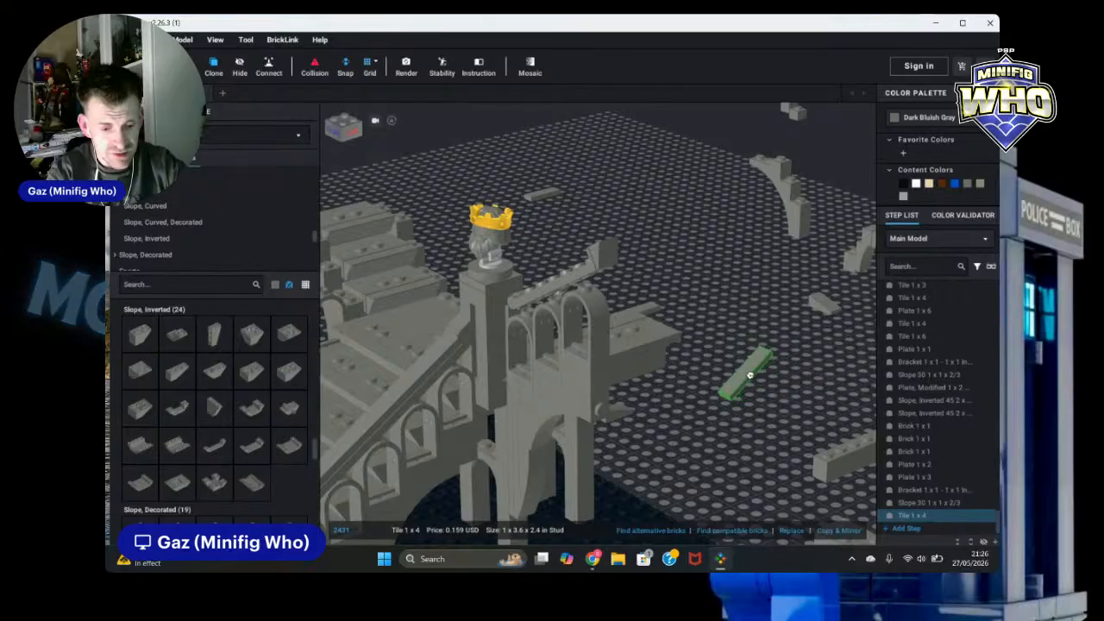
pyautogui.press('Right')
pyautogui.moveTo(730, 367)
pyautogui.mouseDown(button='right')
pyautogui.moveTo(742, 372)
pyautogui.moveTo(721, 333)
pyautogui.mouseUp(button='right')
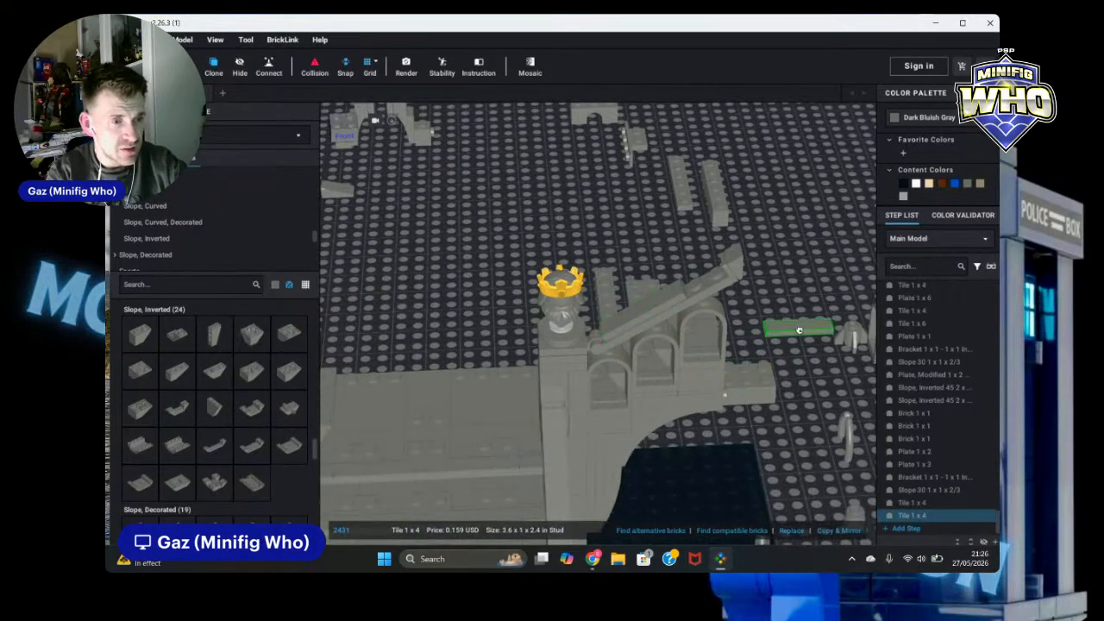
pyautogui.press('Escape')
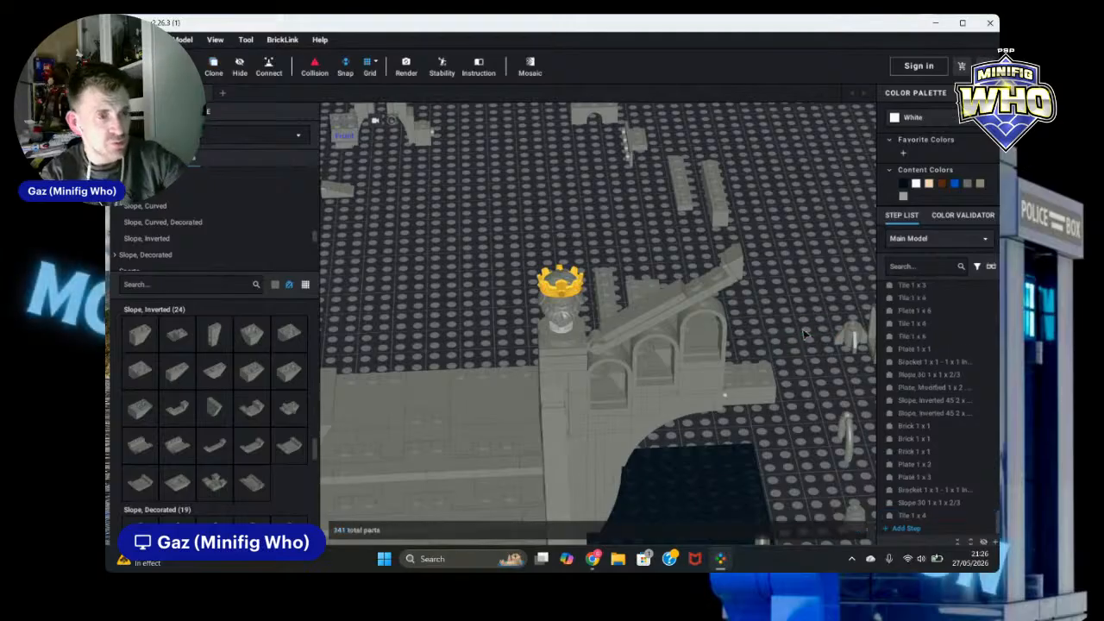
# Step: Delete the tile sitting on the upper railing of the ruin
pyautogui.click(708, 302)
pyautogui.press('Delete')
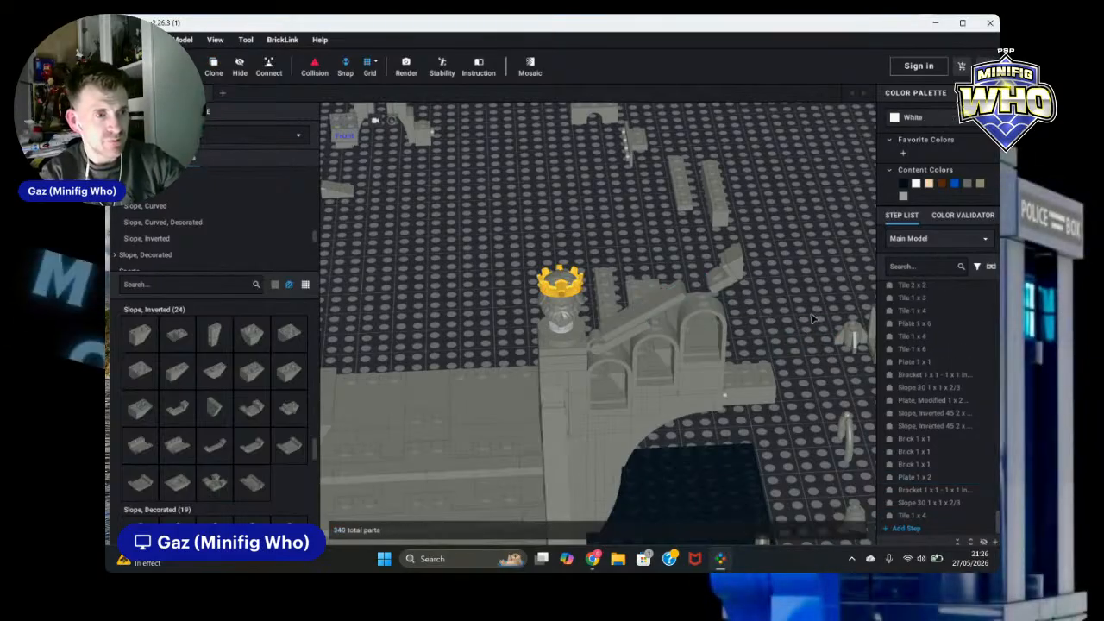
# Step: Drag the 1 x 4 tile off the upper railing of the ruin
pyautogui.moveTo(802, 300); pyautogui.dragTo(777, 298, button='right')
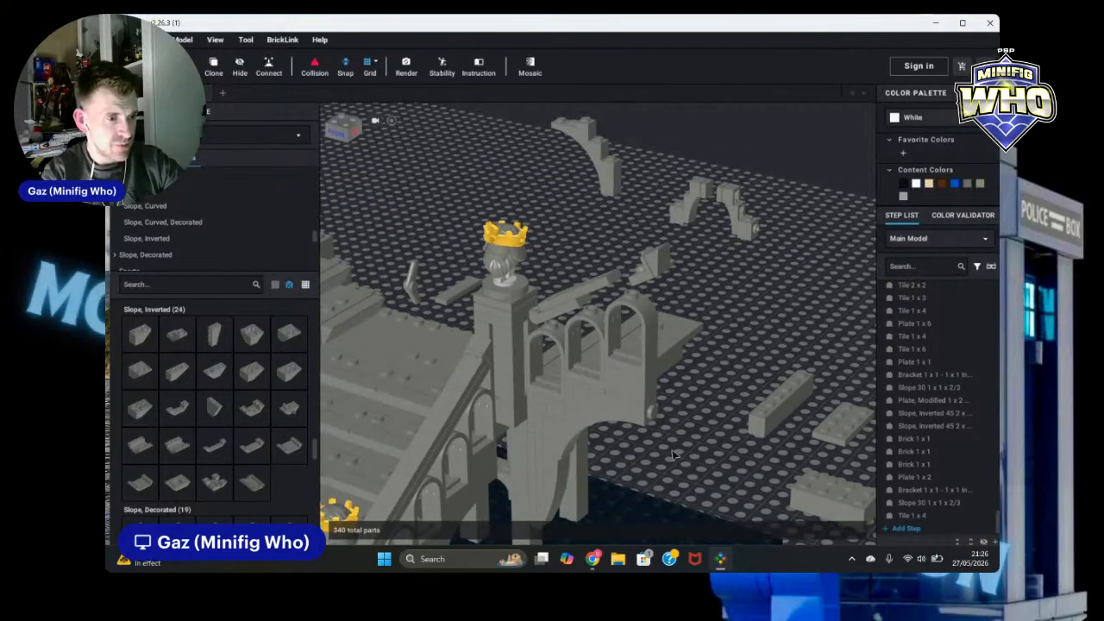
pyautogui.click(533, 463)
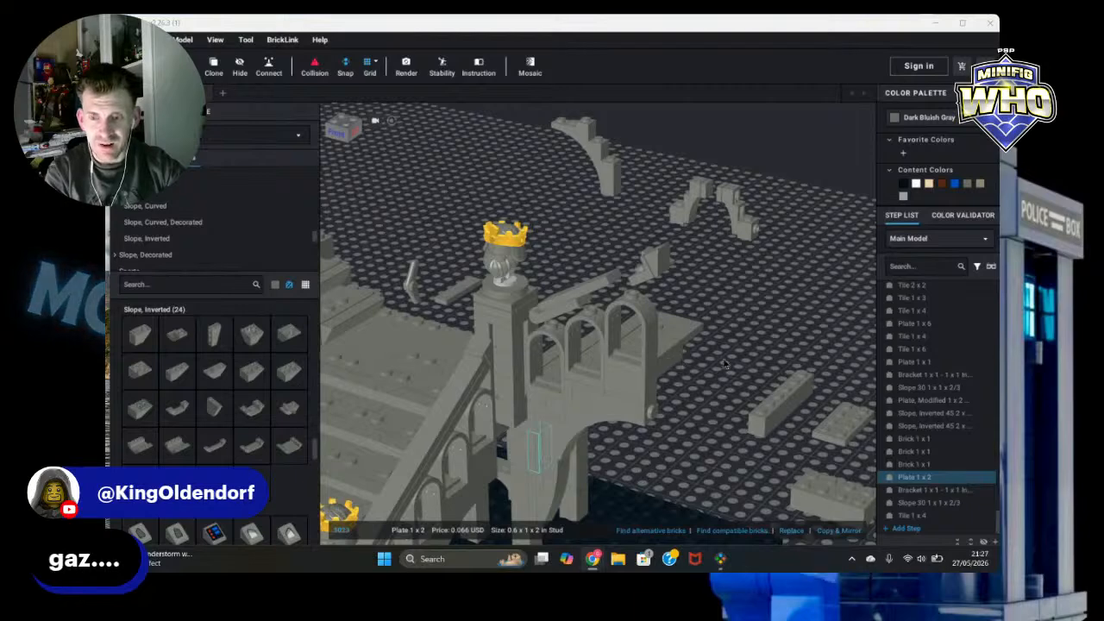
pyautogui.moveTo(765, 339); pyautogui.dragTo(779, 338, button='right')
pyautogui.click(614, 300)
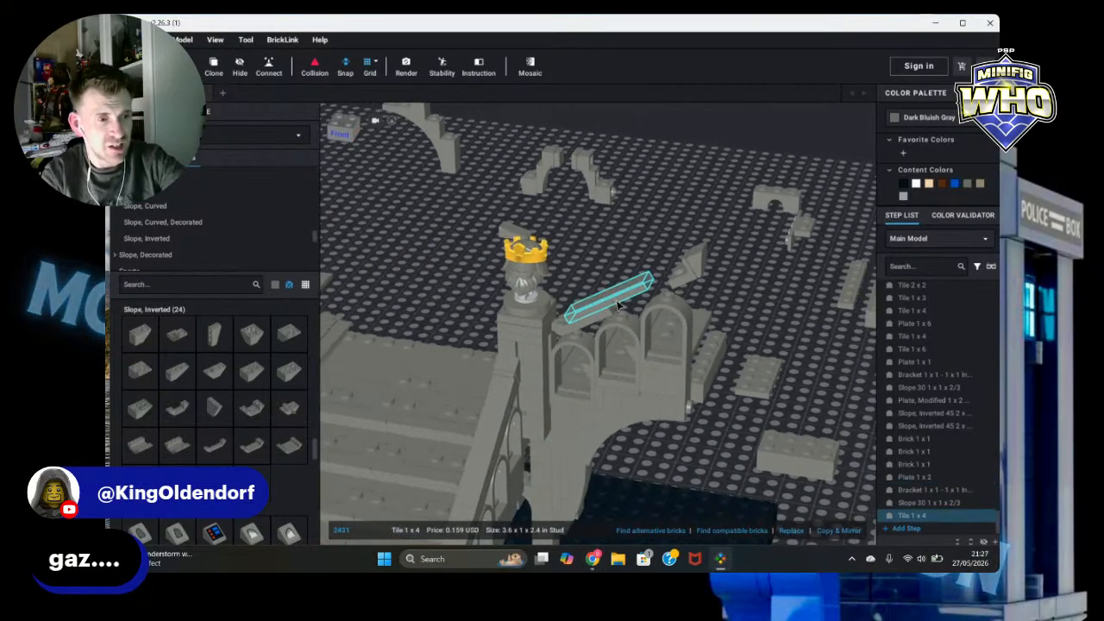
pyautogui.moveTo(617, 305); pyautogui.dragTo(561, 485)
pyautogui.scroll(-2, 616, 451)
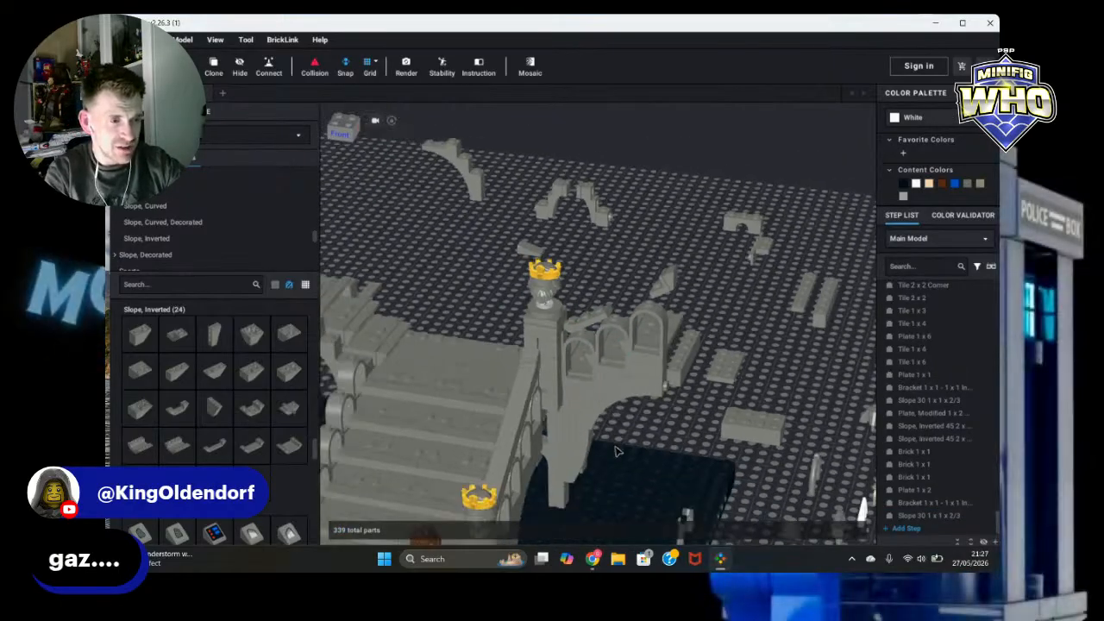
pyautogui.scroll(-5, 216, 224)
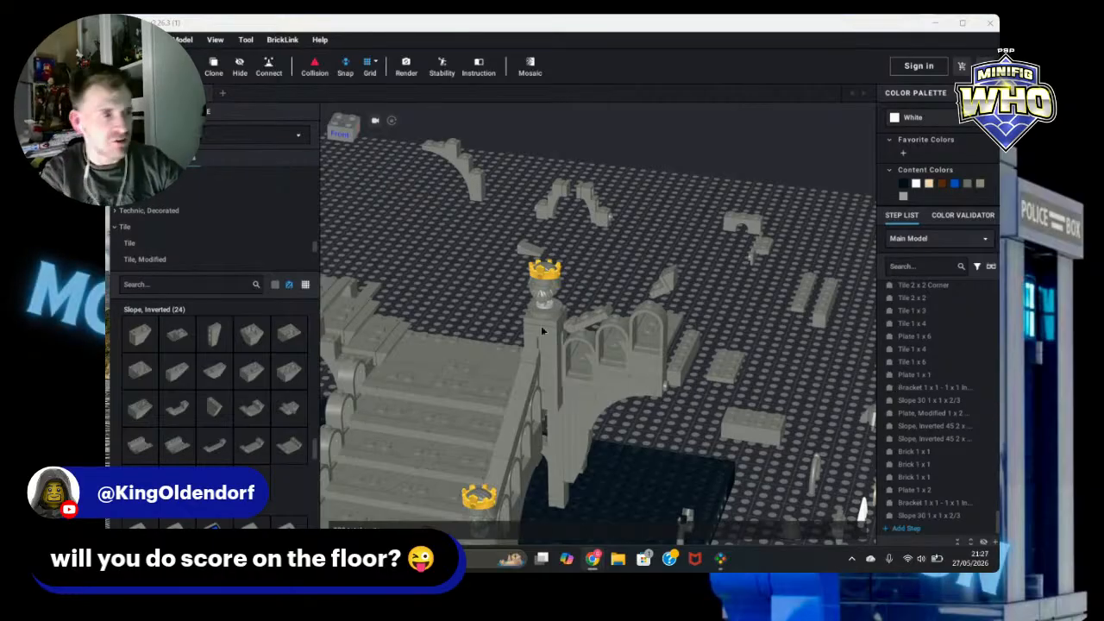
# Step: Add a dark bluish gray 1 x 3 tile onto the upper railing of the ruin
pyautogui.click(197, 231)
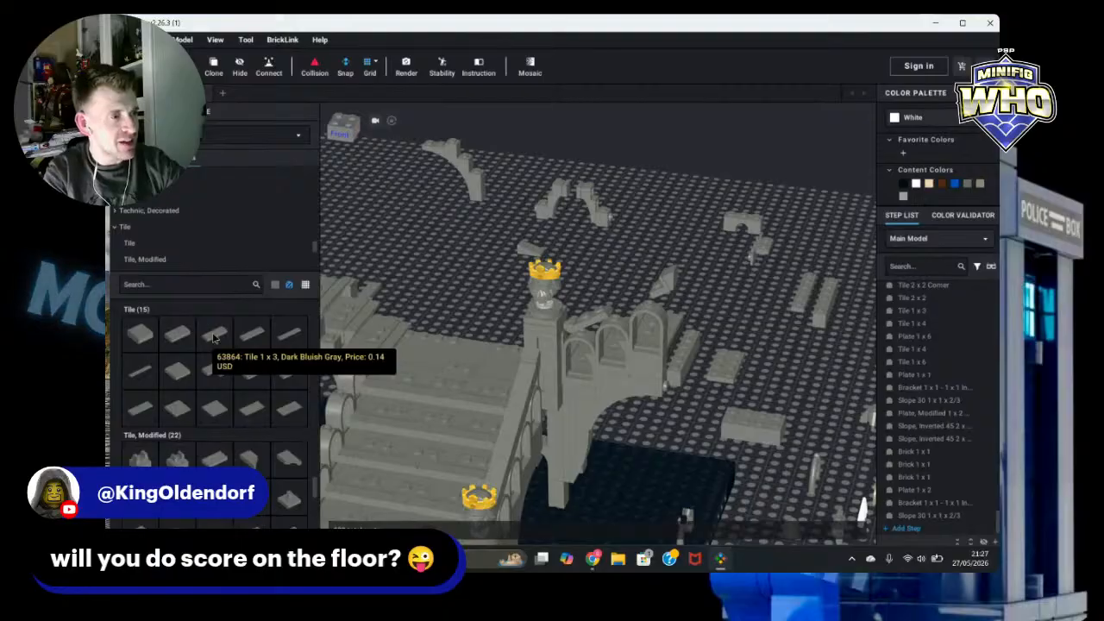
pyautogui.moveTo(214, 336); pyautogui.dragTo(612, 310)
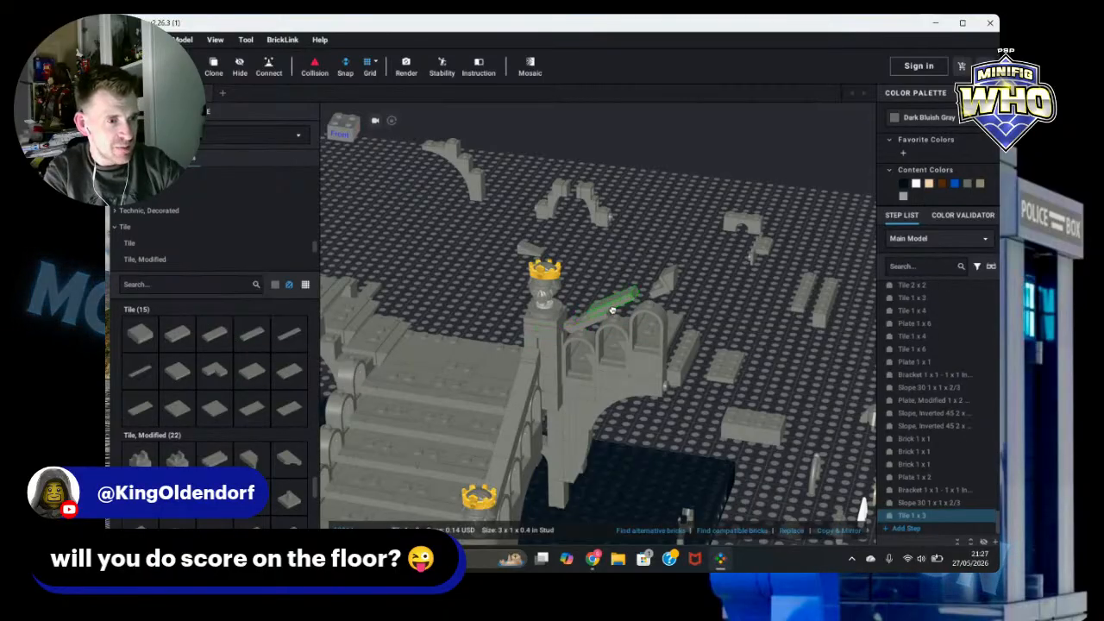
pyautogui.click(613, 309)
pyautogui.press('Escape')
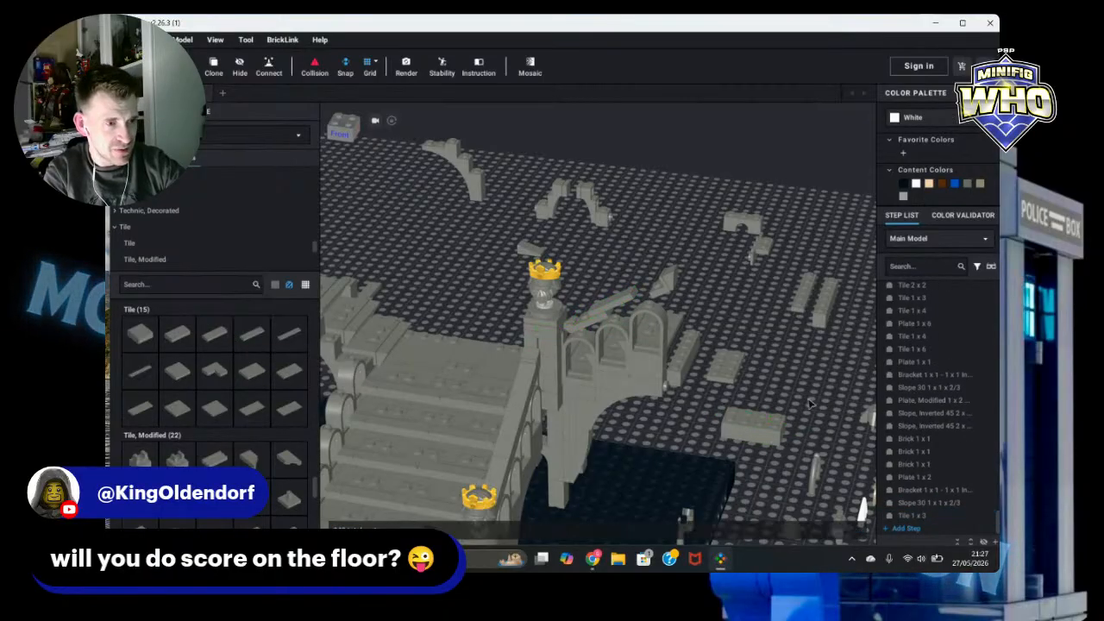
# Step: Delete the 1 x 3 tile from the upper railing
pyautogui.moveTo(810, 403)
pyautogui.mouseDown(button='right')
pyautogui.moveTo(815, 391)
pyautogui.moveTo(802, 387)
pyautogui.mouseUp(button='right')
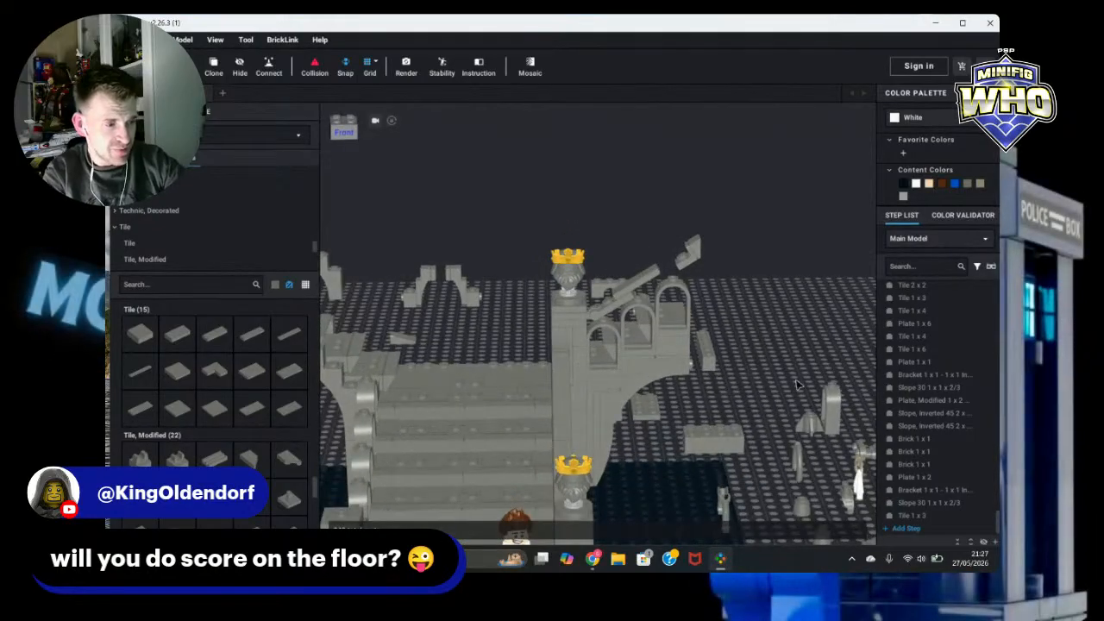
pyautogui.click(639, 283)
pyautogui.press('Delete')
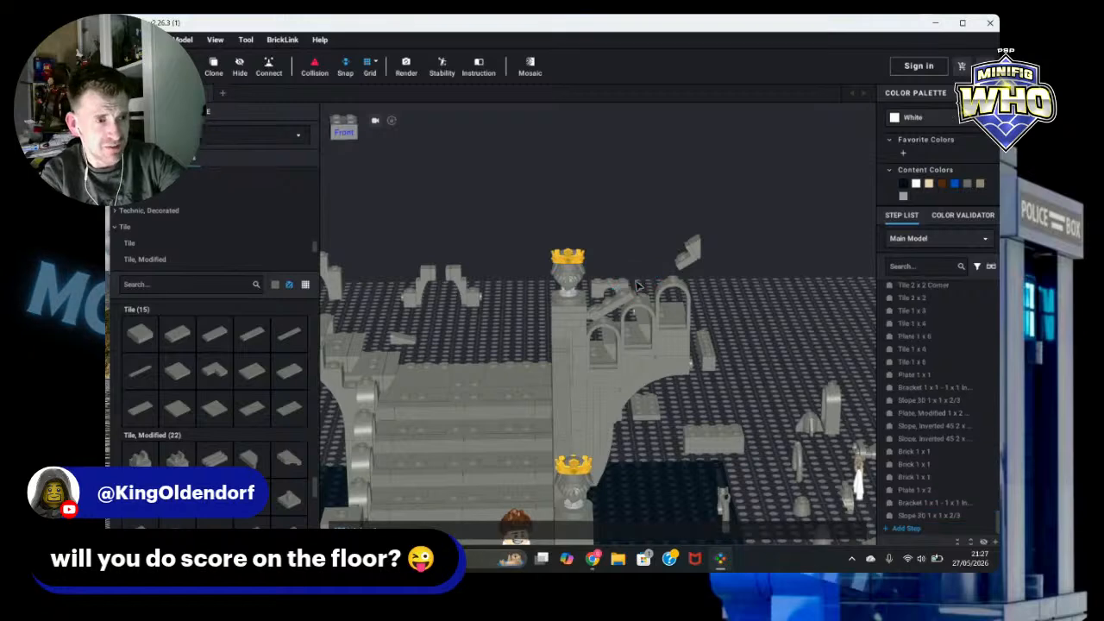
# Step: Undo the last three tile changes on the upper railing of the ruin
pyautogui.hotkey('ctrl', 'z')
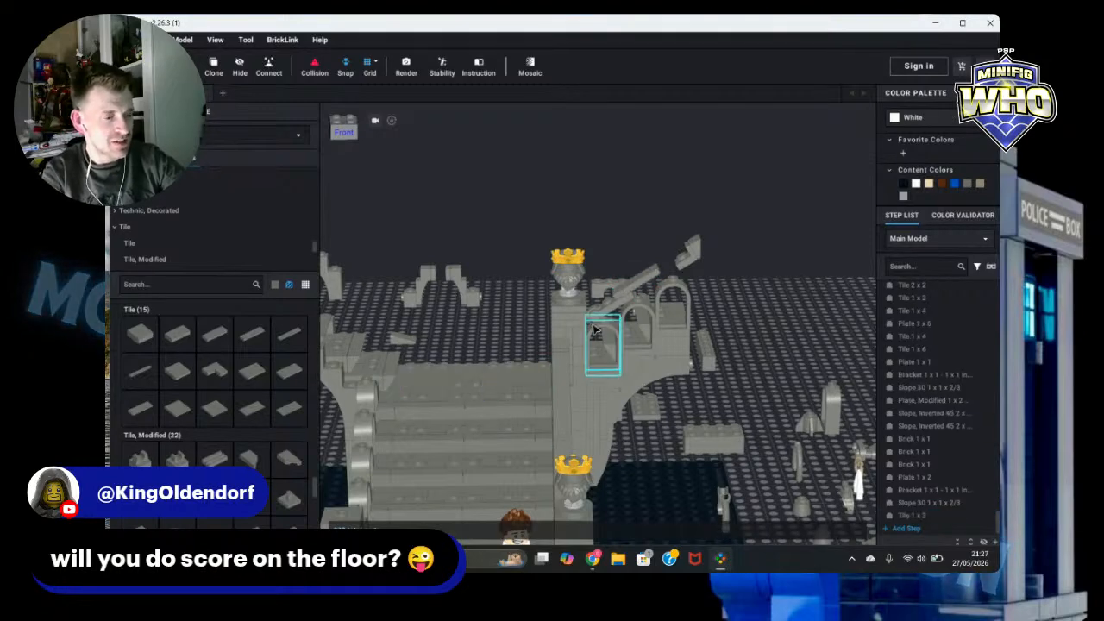
pyautogui.hotkey('ctrl', 'z')
pyautogui.hotkey('ctrl', 'z')
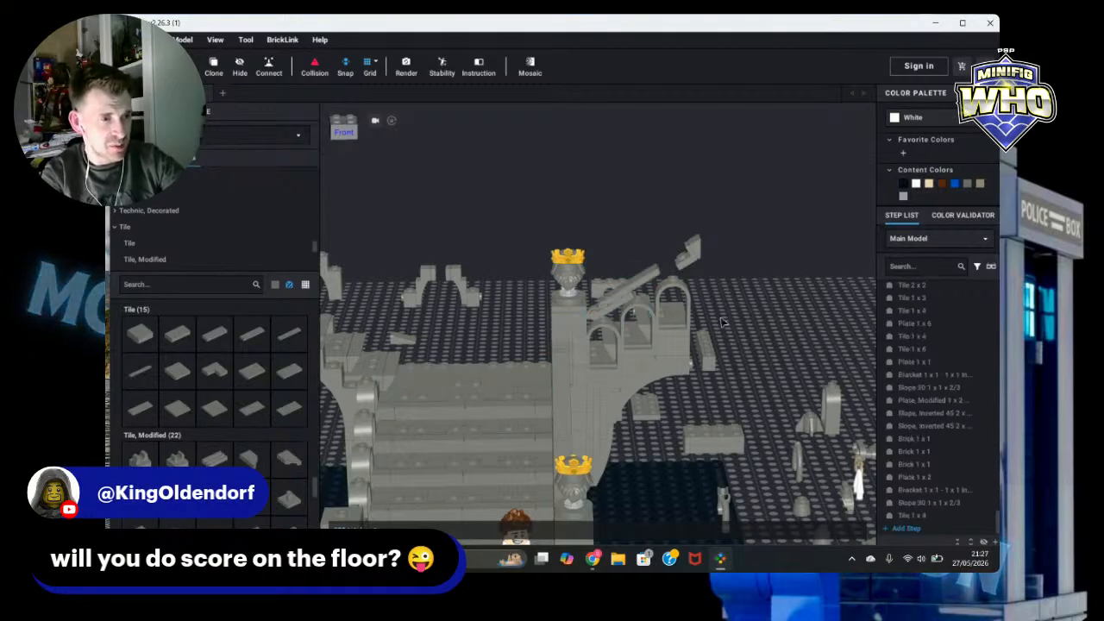
pyautogui.click(621, 298)
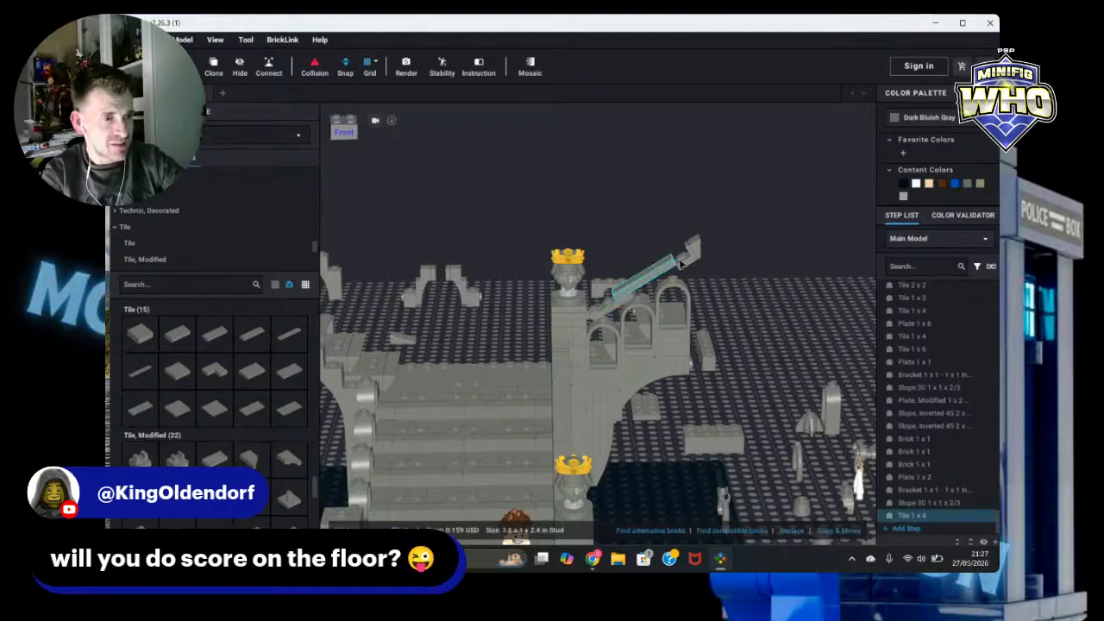
pyautogui.moveTo(673, 228); pyautogui.dragTo(672, 271)
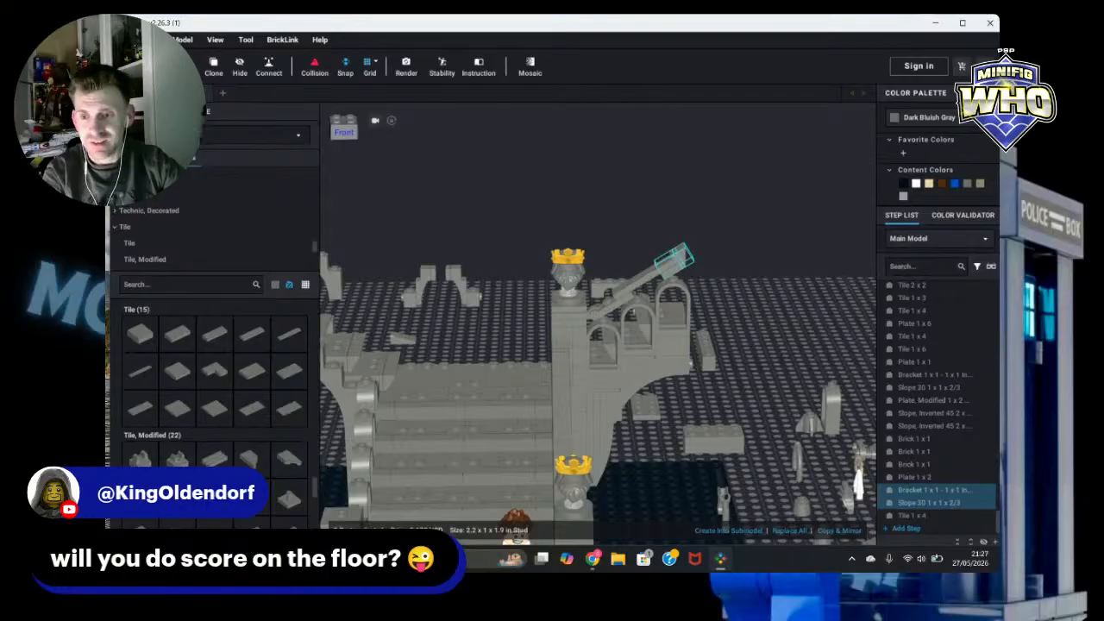
pyautogui.click(751, 296)
# Step: Clone a dark bluish gray 1 x 2 plate from the tower wall and place the copy on the ruin near the arches
pyautogui.scroll(2, 770, 313)
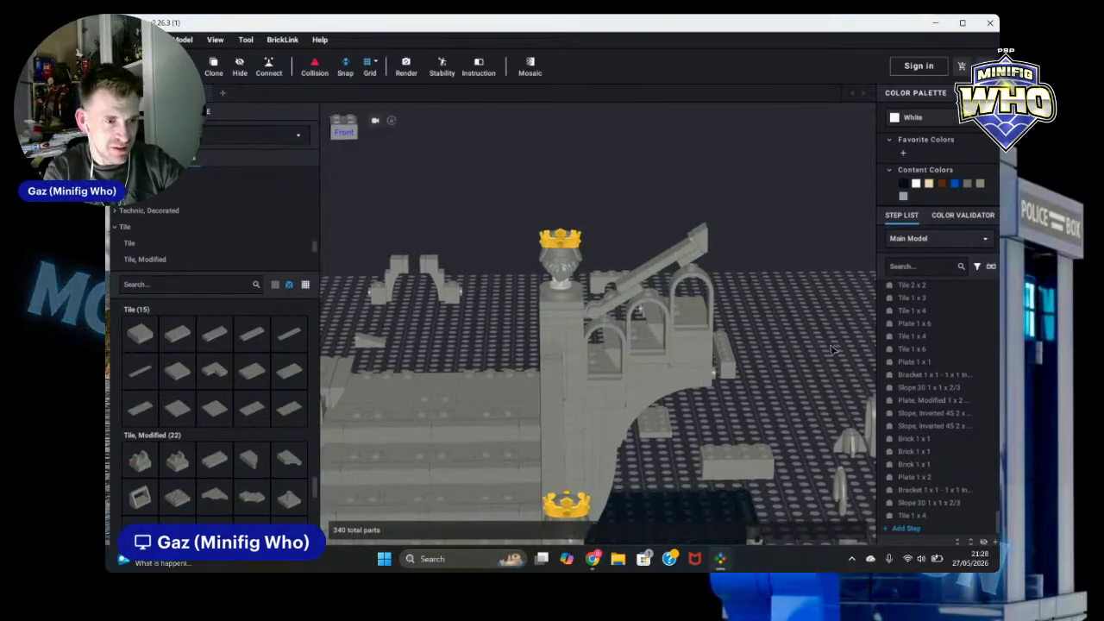
pyautogui.scroll(-4, 833, 347)
pyautogui.moveTo(834, 334); pyautogui.dragTo(778, 338, button='right')
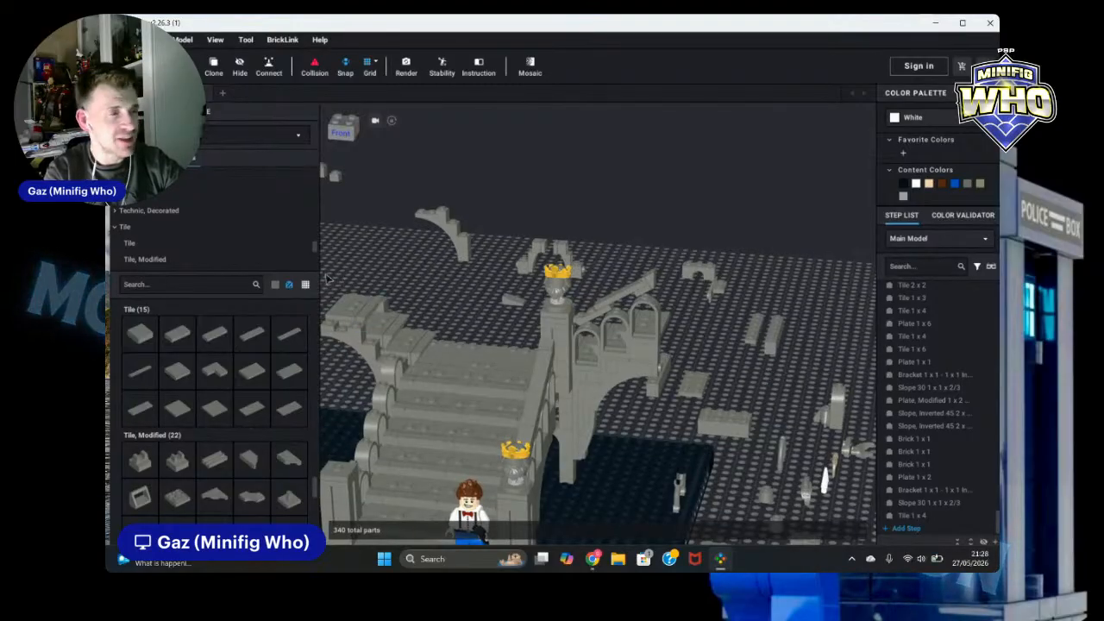
pyautogui.scroll(3, 189, 233)
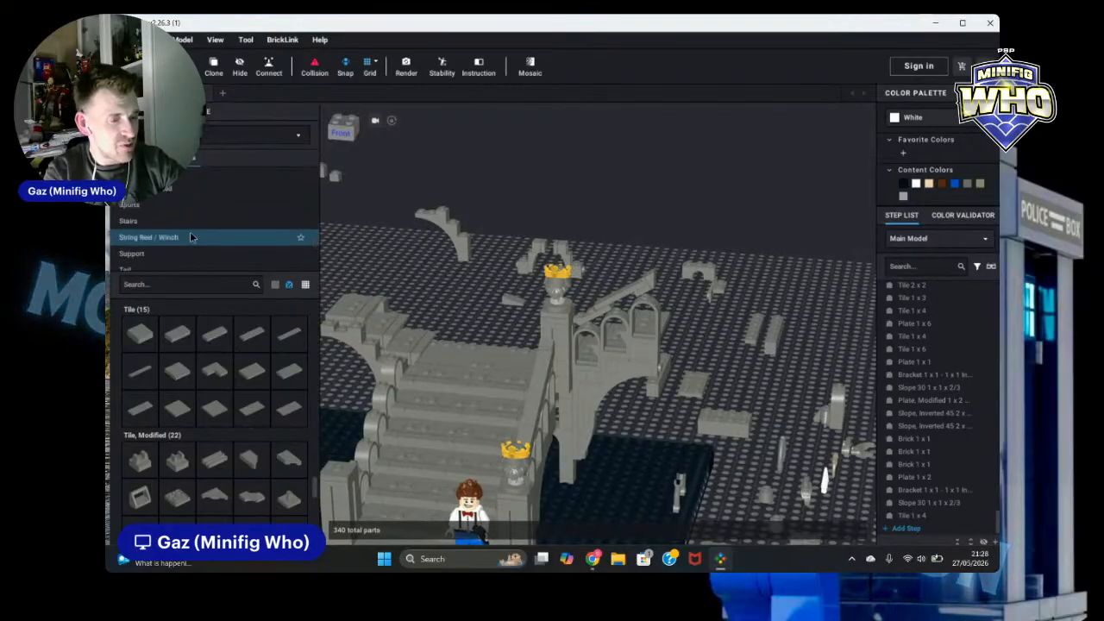
pyautogui.scroll(3, 192, 237)
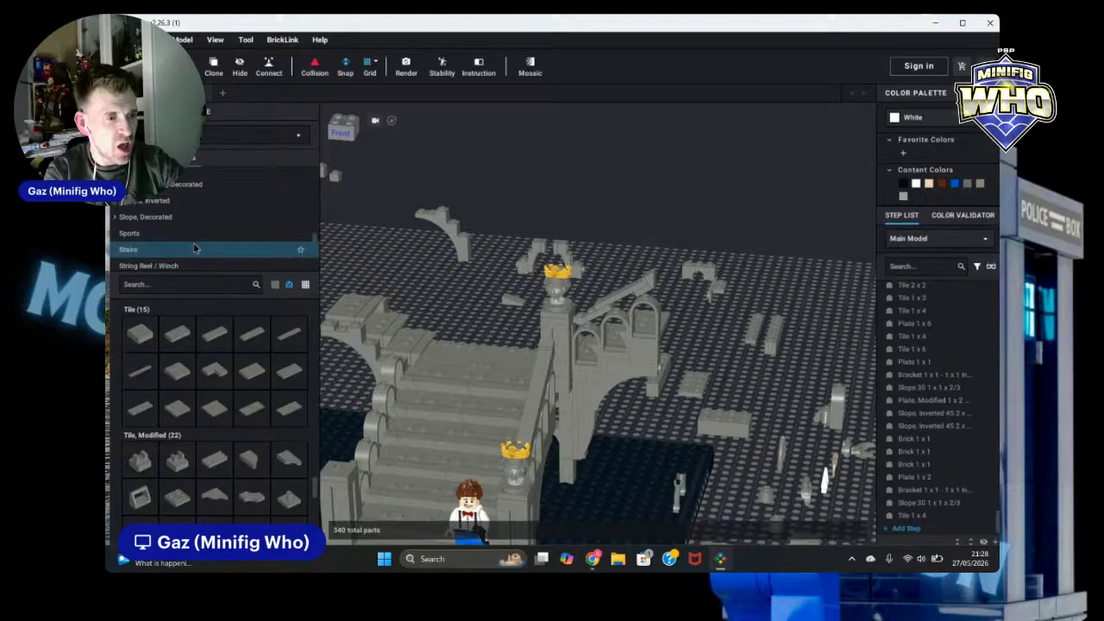
pyautogui.click(578, 418)
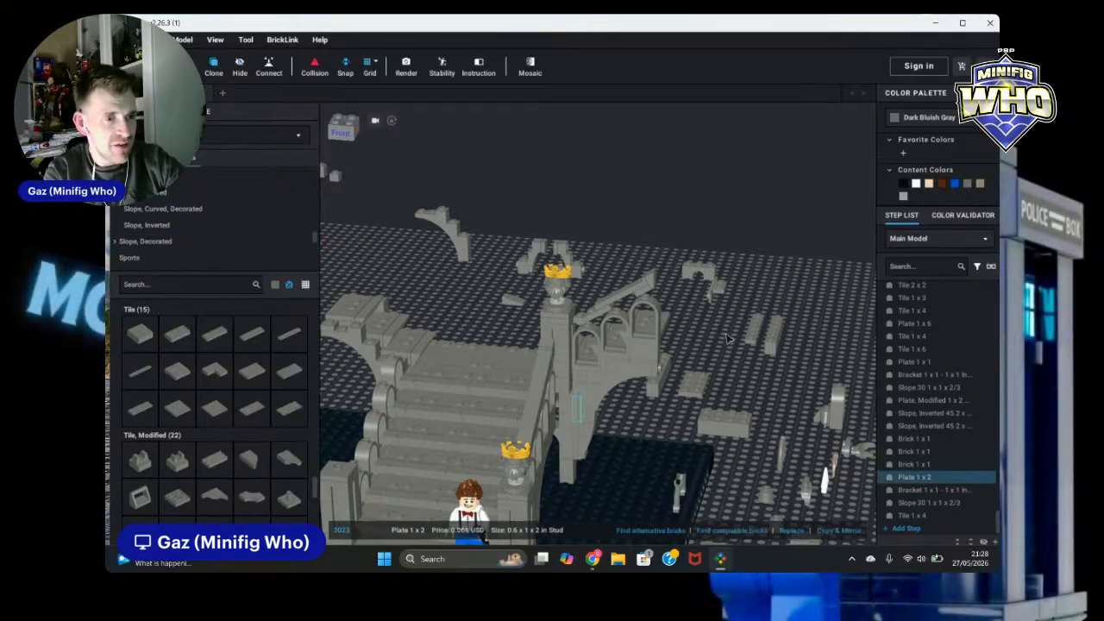
pyautogui.click(212, 66)
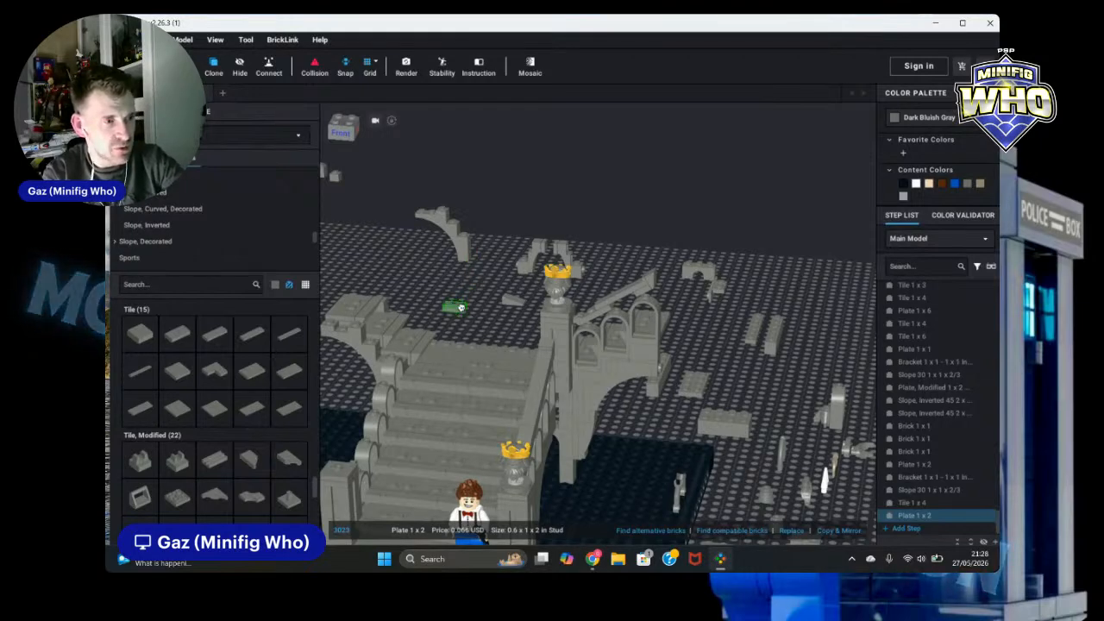
pyautogui.click(624, 300)
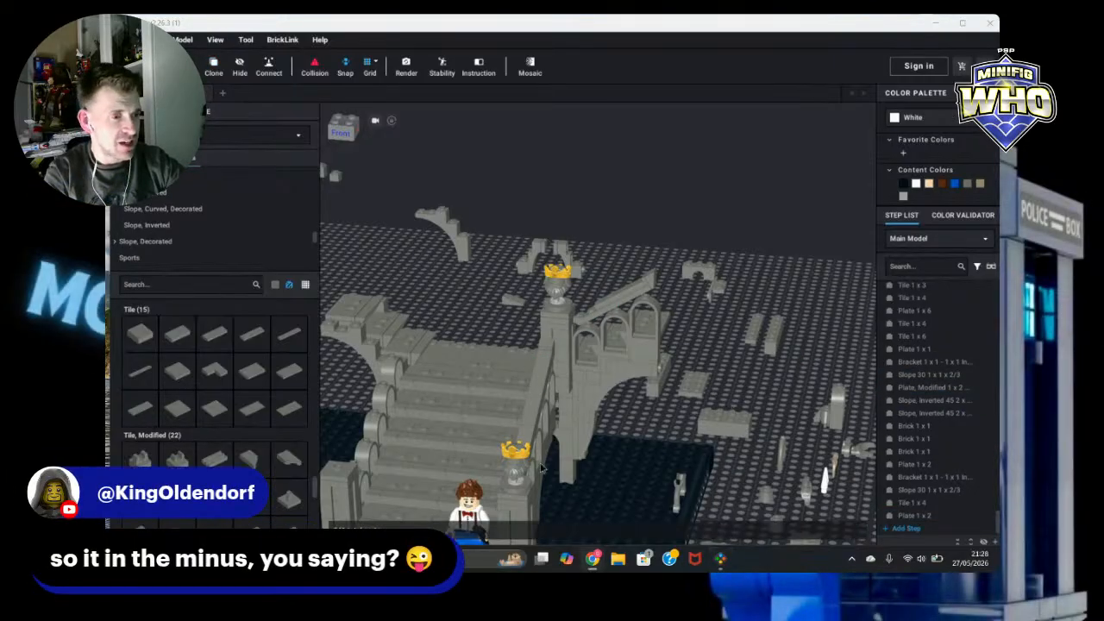
# Step: Add a dark bluish gray 1 x 1 tile at the lower end of the upper railing beside the tower
pyautogui.moveTo(771, 385); pyautogui.dragTo(742, 391, button='right')
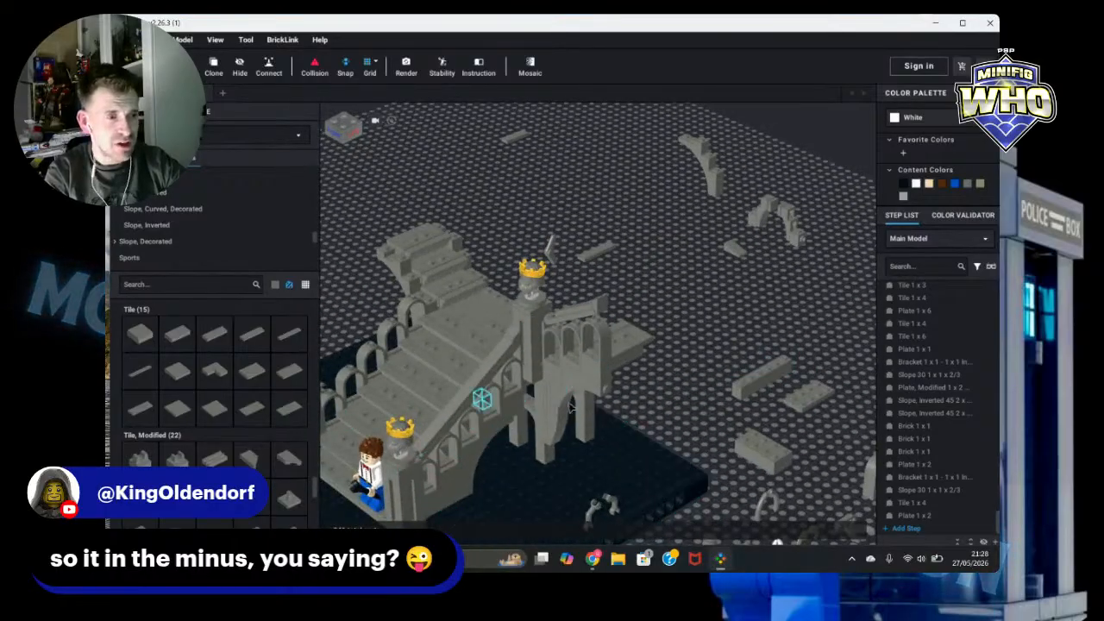
pyautogui.scroll(3, 762, 412)
pyautogui.scroll(2, 762, 411)
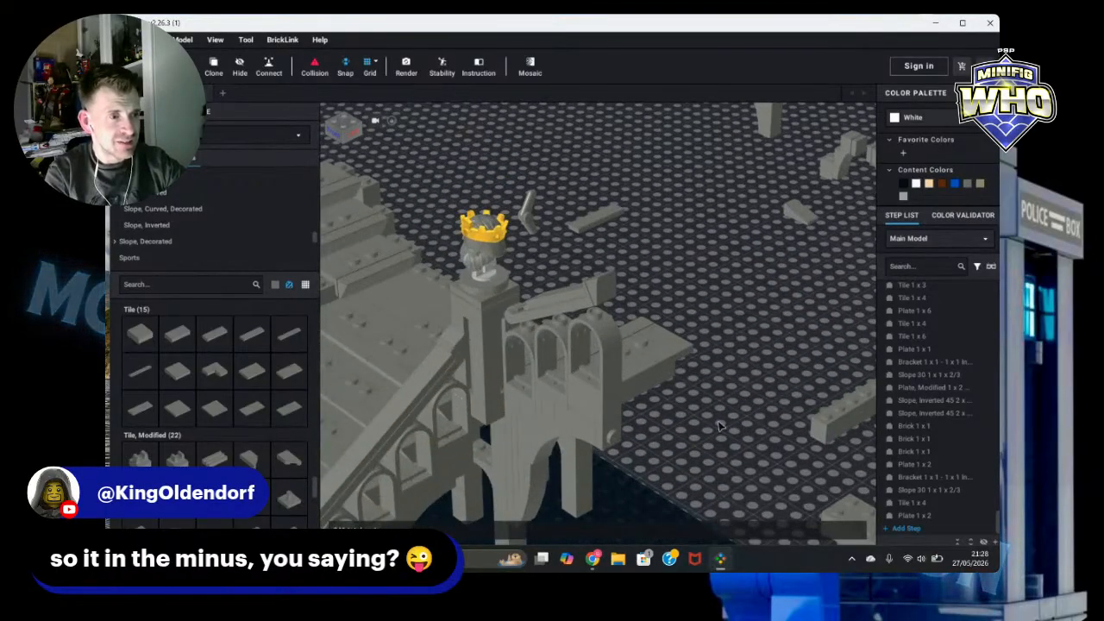
pyautogui.moveTo(721, 426); pyautogui.dragTo(749, 411, button='right')
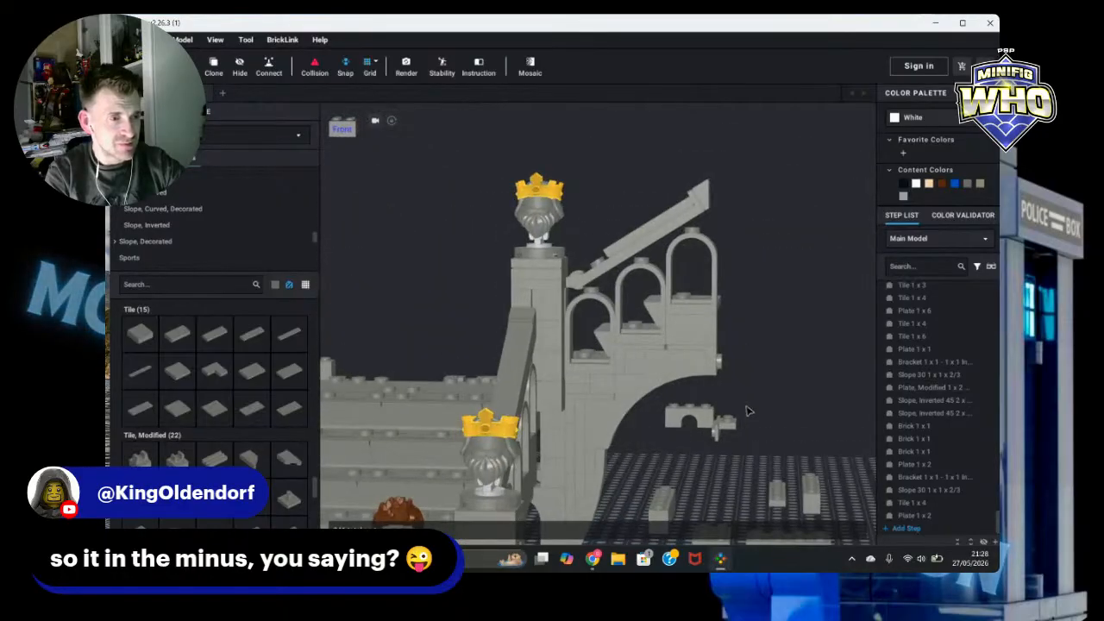
pyautogui.moveTo(139, 333); pyautogui.dragTo(604, 266)
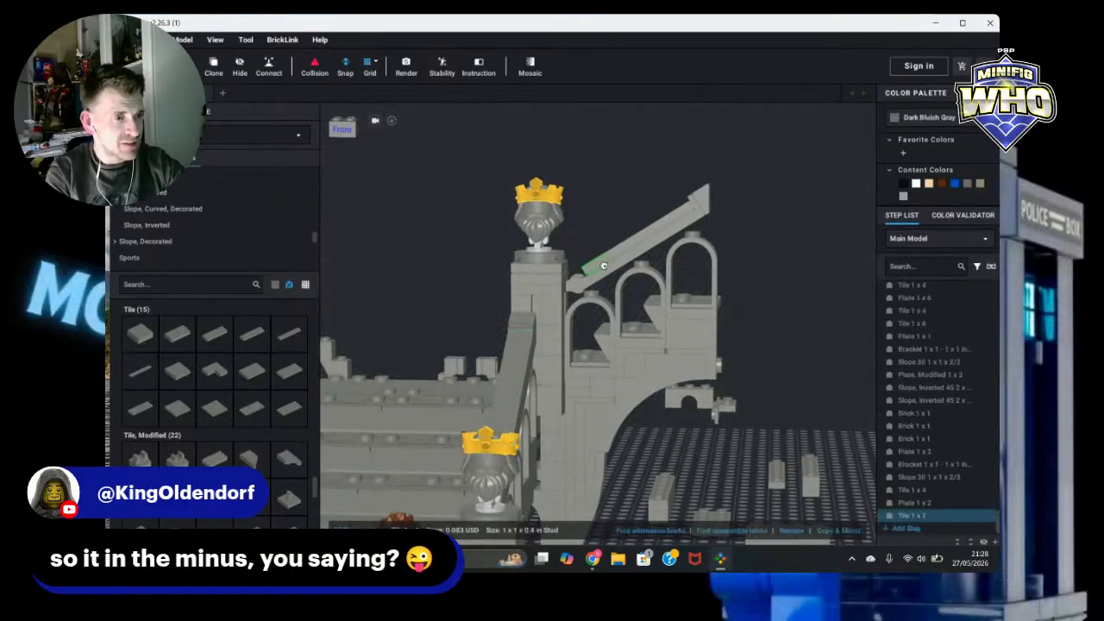
pyautogui.click(518, 364)
pyautogui.click(802, 349)
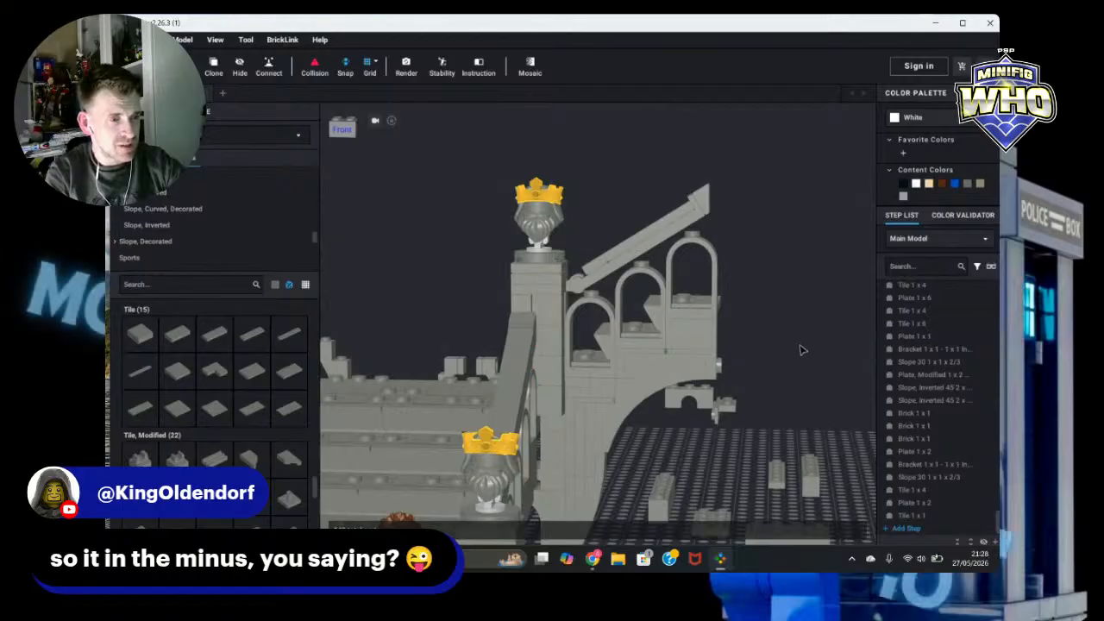
# Step: Rotate the upper railing made from the 1 x 2 plate with bar handle to adjust its angle against the tower
pyautogui.scroll(-3, 764, 348)
pyautogui.moveTo(764, 348)
pyautogui.mouseDown(button='right')
pyautogui.moveTo(777, 343)
pyautogui.moveTo(769, 350)
pyautogui.mouseUp(button='right')
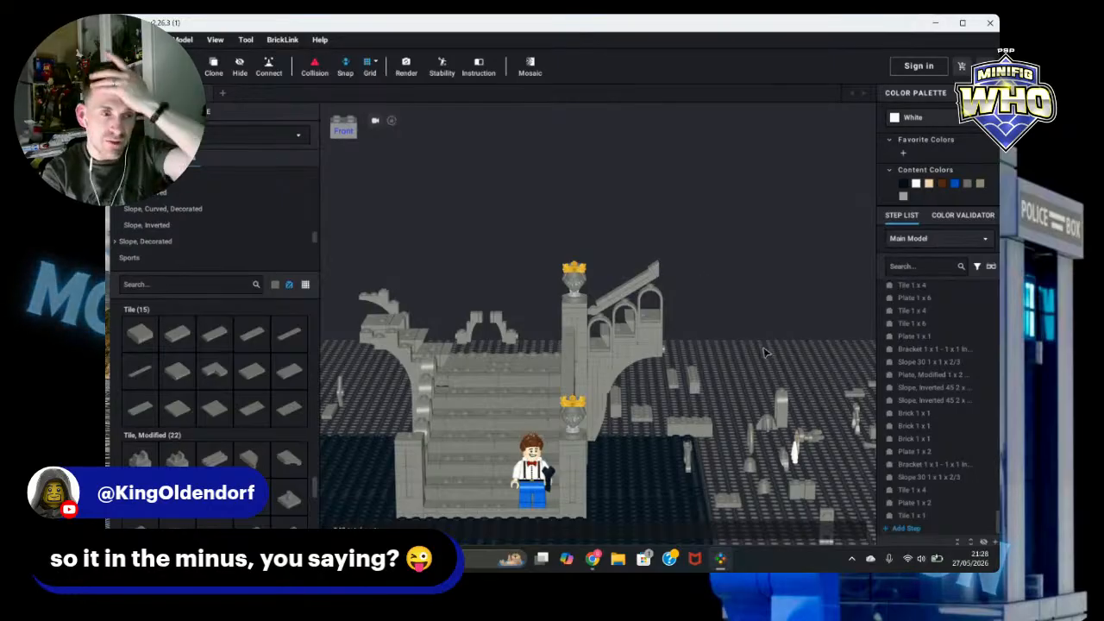
pyautogui.scroll(-5, 753, 299)
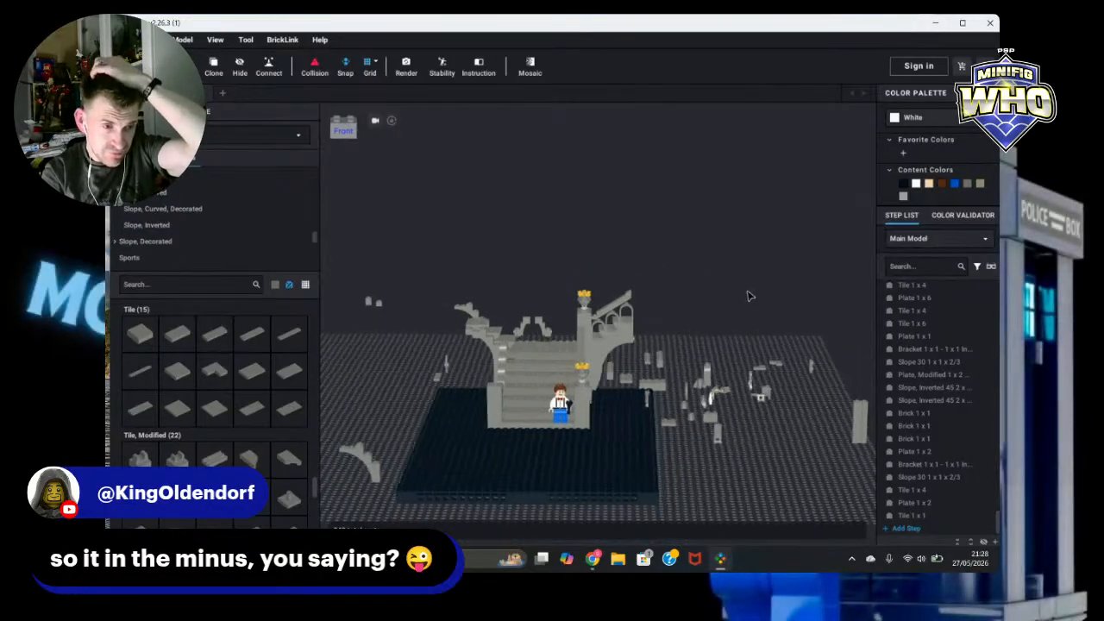
pyautogui.moveTo(753, 296); pyautogui.dragTo(749, 291, button='right')
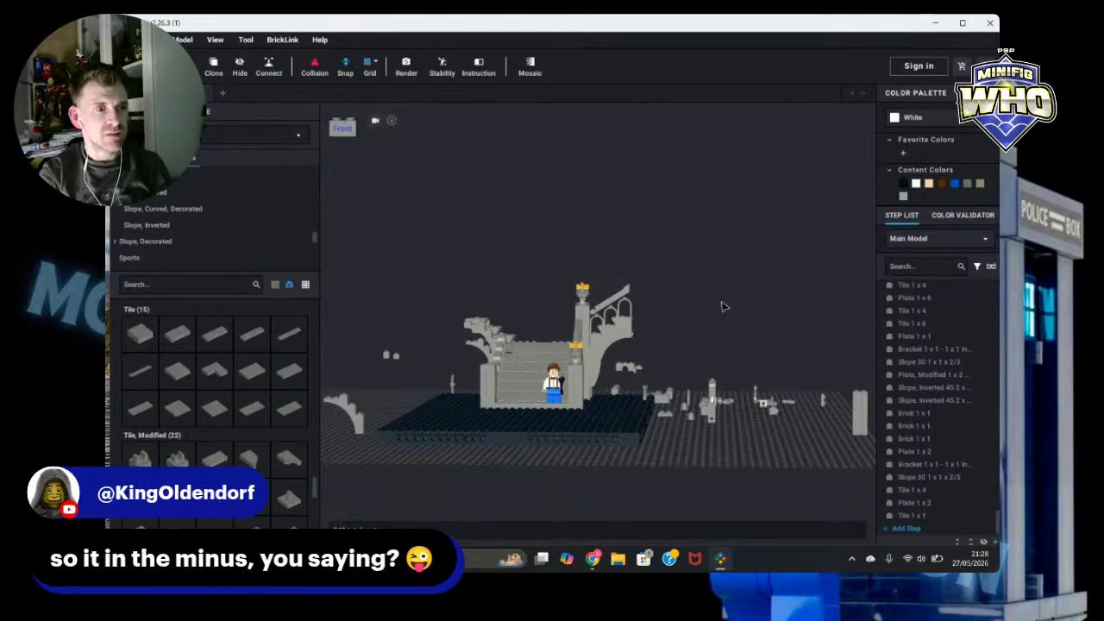
pyautogui.scroll(5, 724, 303)
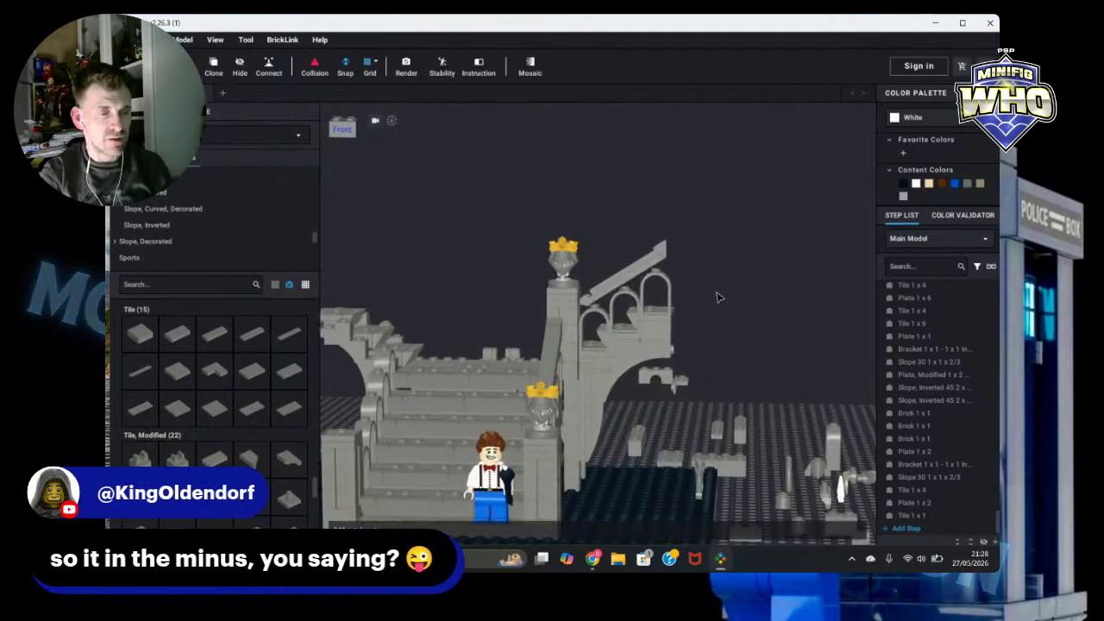
pyautogui.scroll(1, 733, 290)
pyautogui.moveTo(733, 290); pyautogui.dragTo(744, 286, button='right')
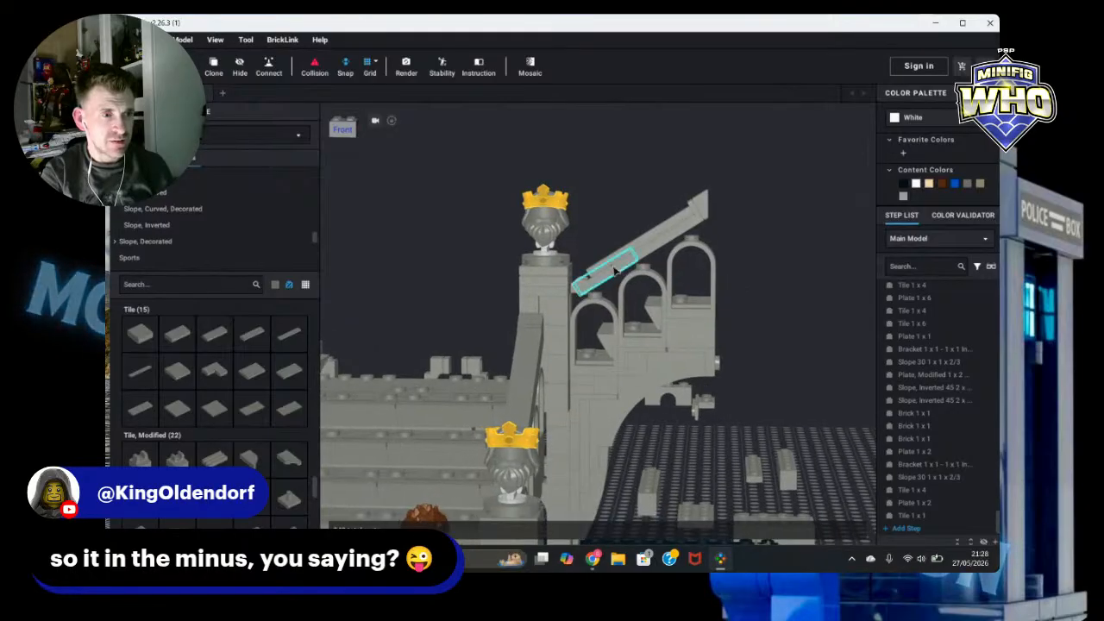
pyautogui.click(592, 292)
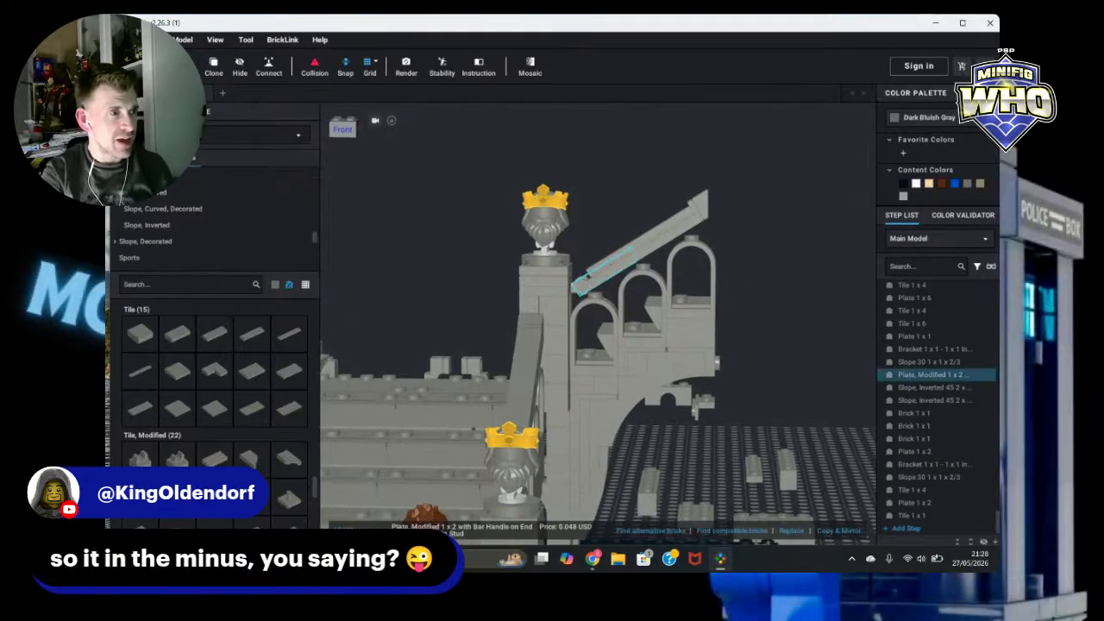
pyautogui.click(582, 285)
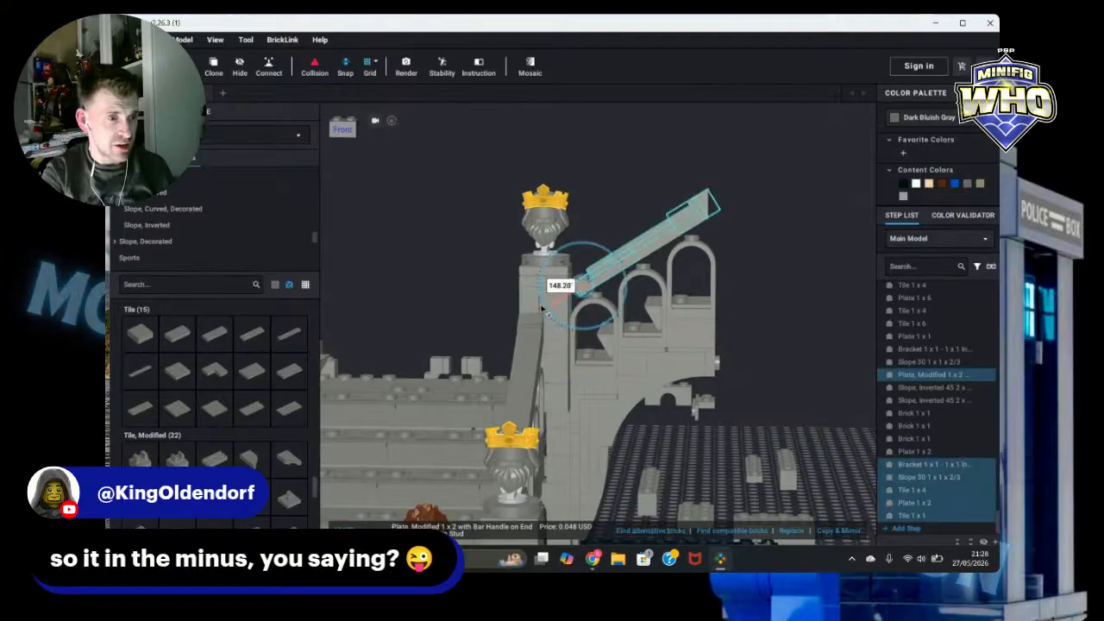
pyautogui.moveTo(546, 310); pyautogui.dragTo(548, 308)
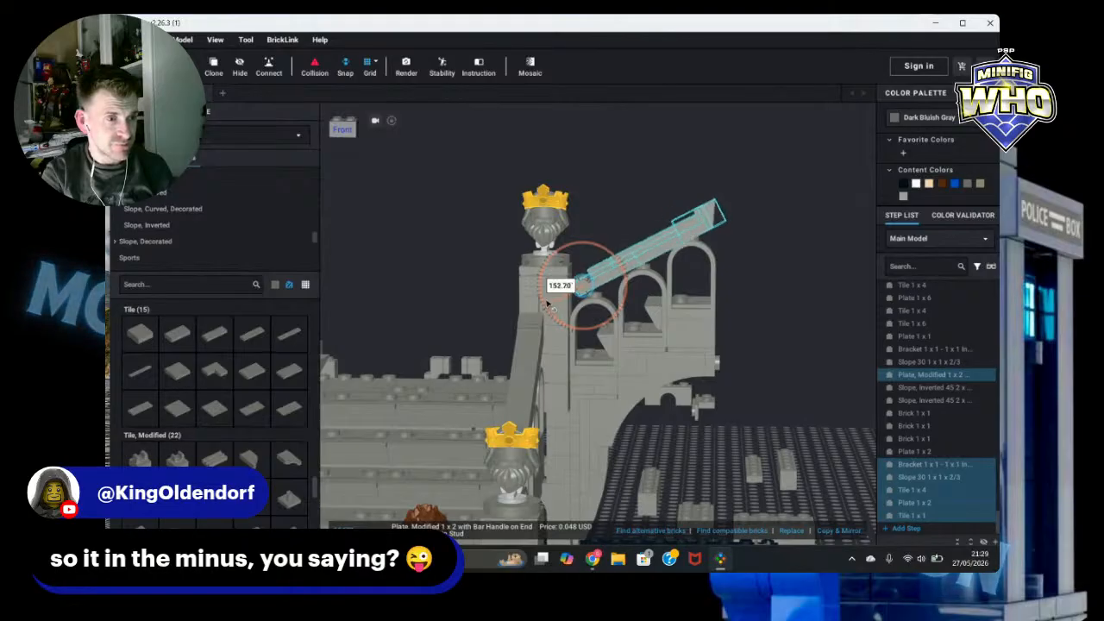
pyautogui.moveTo(546, 303); pyautogui.dragTo(546, 305)
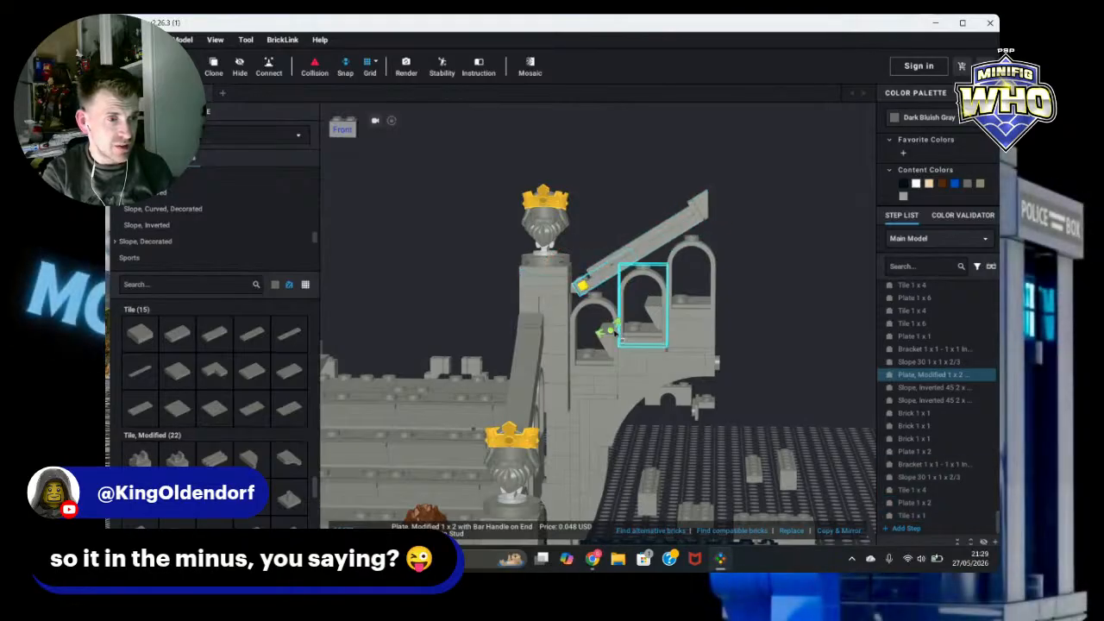
pyautogui.click(607, 333)
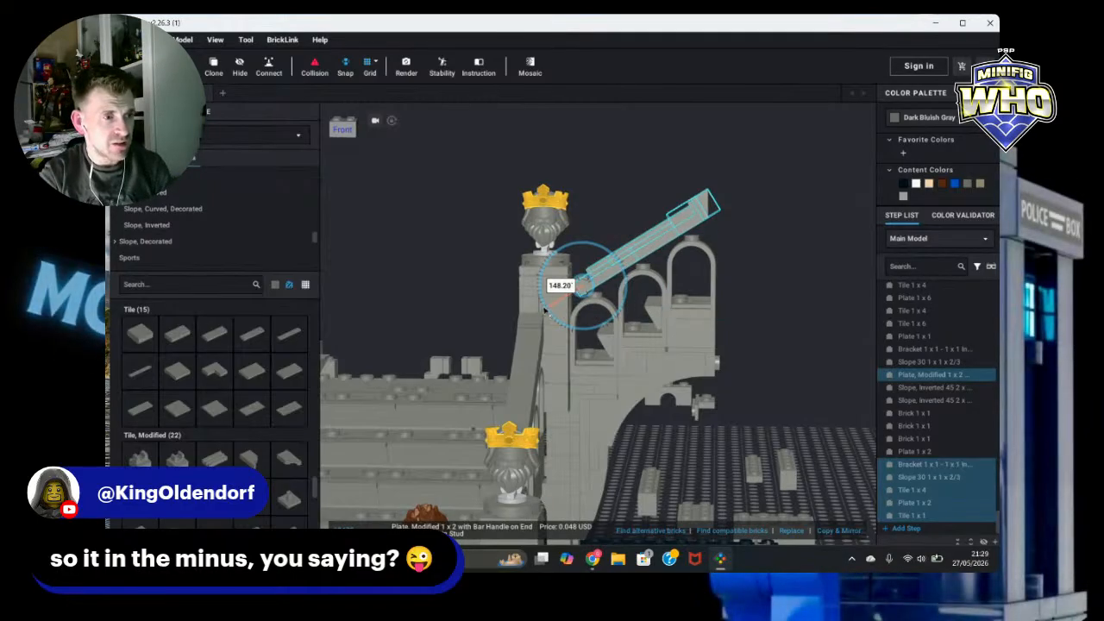
pyautogui.moveTo(545, 308); pyautogui.dragTo(524, 293)
pyautogui.click(523, 294)
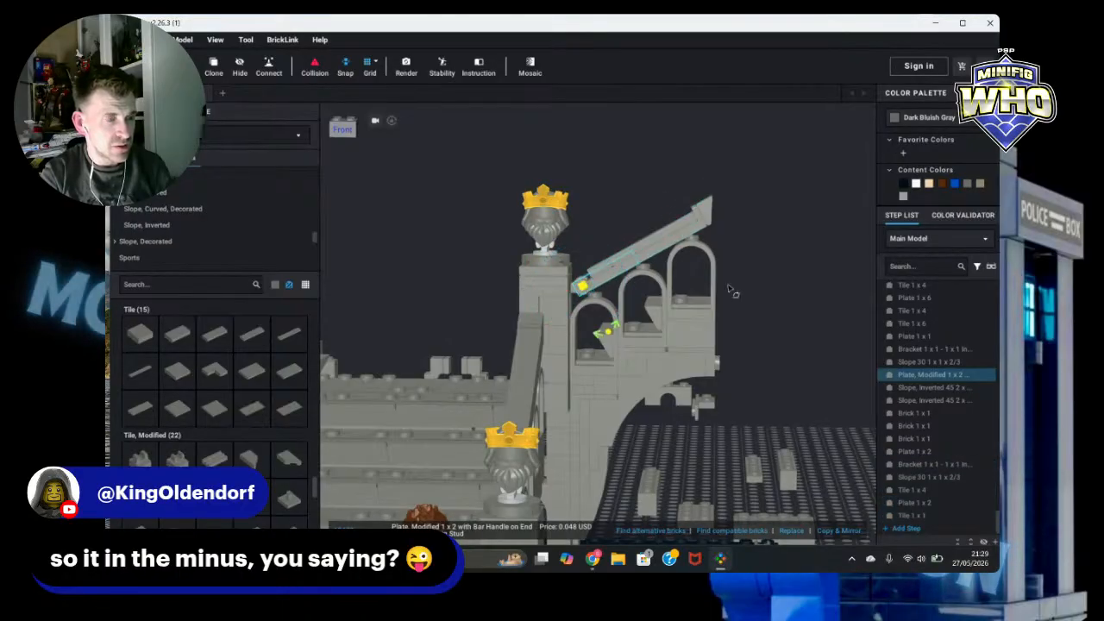
pyautogui.click(793, 304)
pyautogui.scroll(-2, 791, 305)
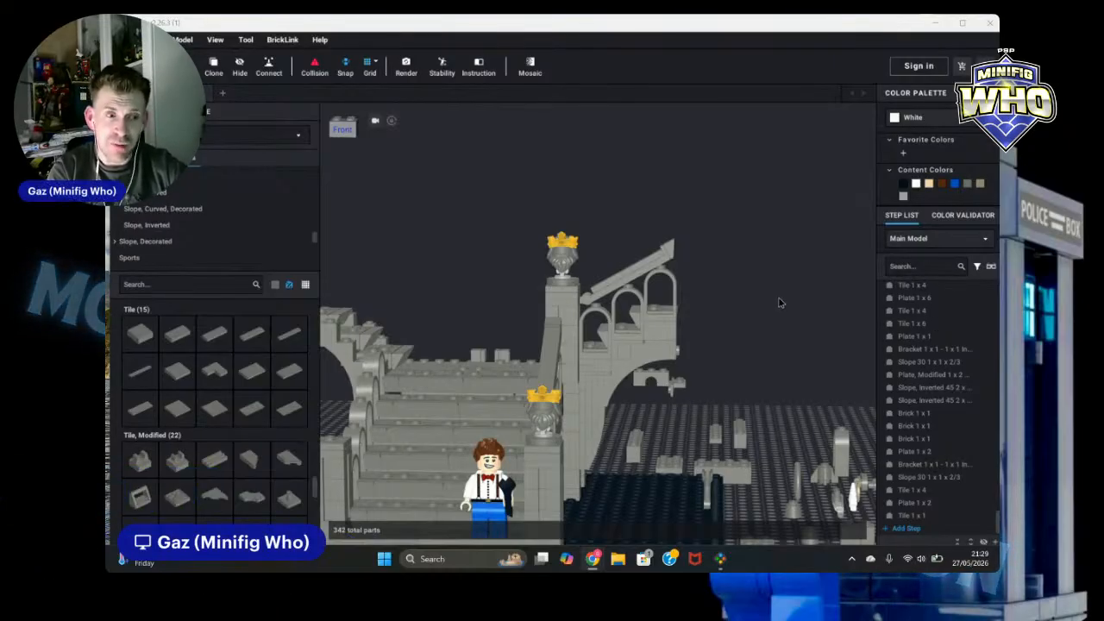
pyautogui.moveTo(772, 312); pyautogui.dragTo(690, 285, button='right')
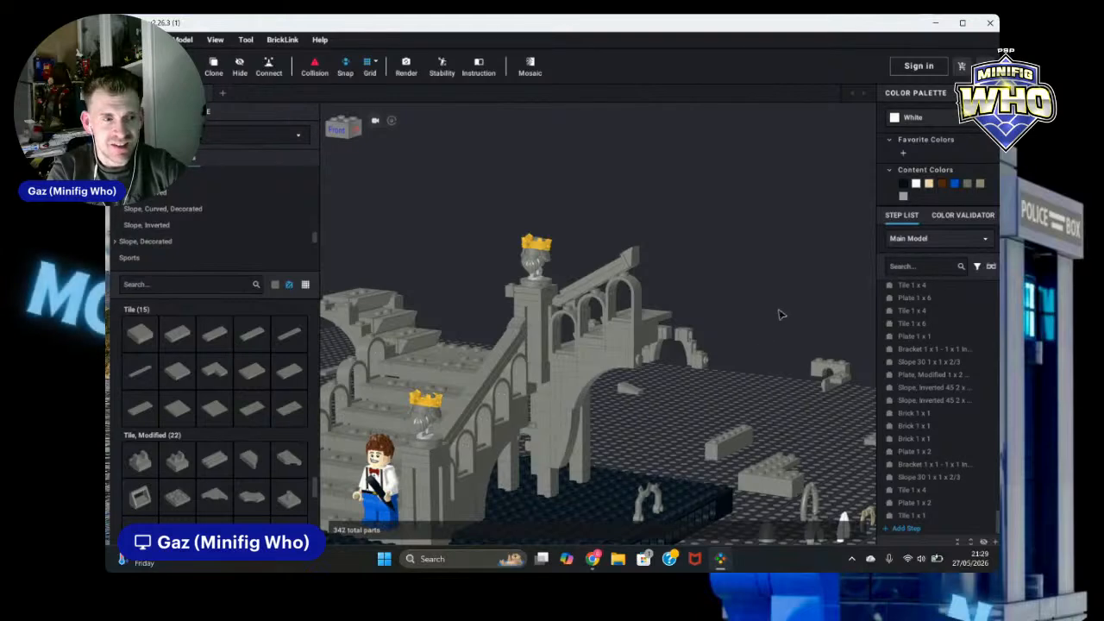
pyautogui.scroll(-3, 791, 324)
pyautogui.moveTo(759, 331); pyautogui.dragTo(771, 322, button='right')
pyautogui.click(648, 376)
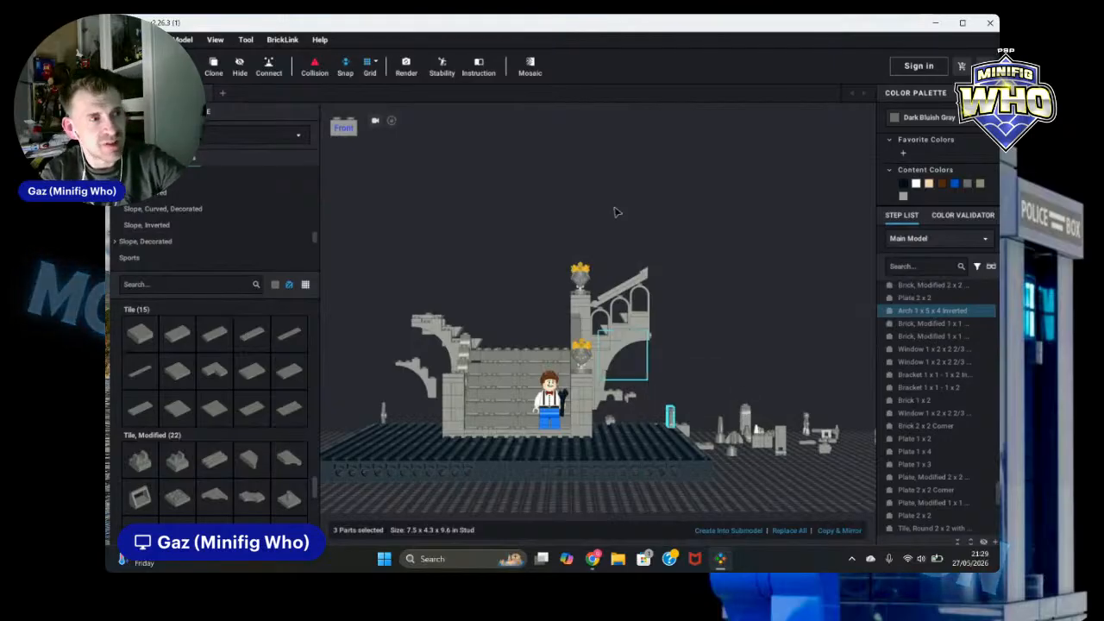
pyautogui.press('h')
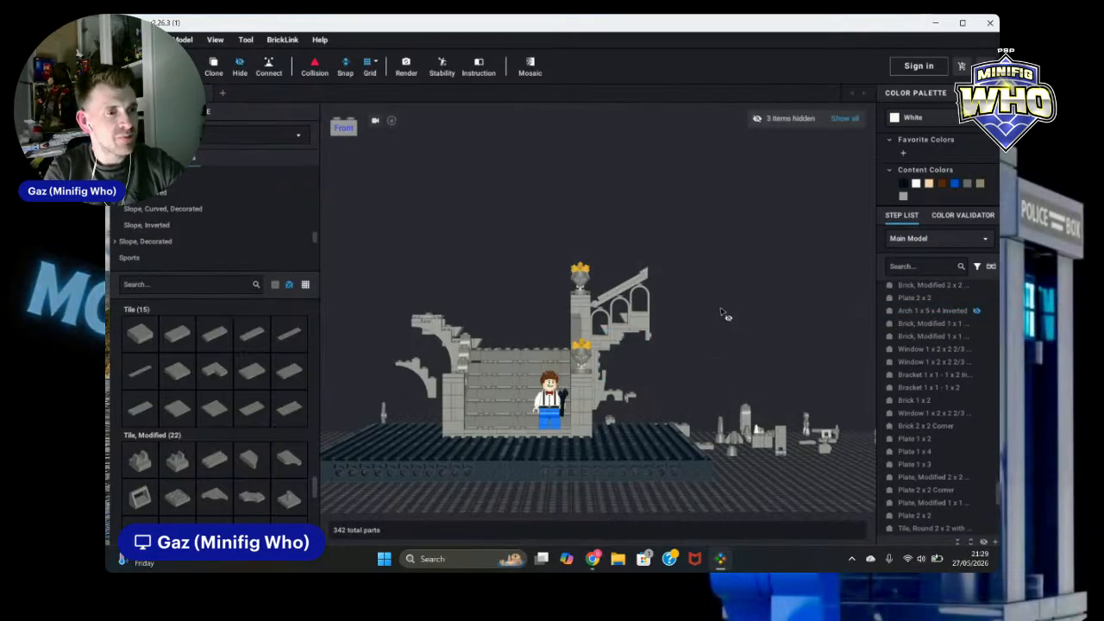
pyautogui.hotkey('ctrl', 'z')
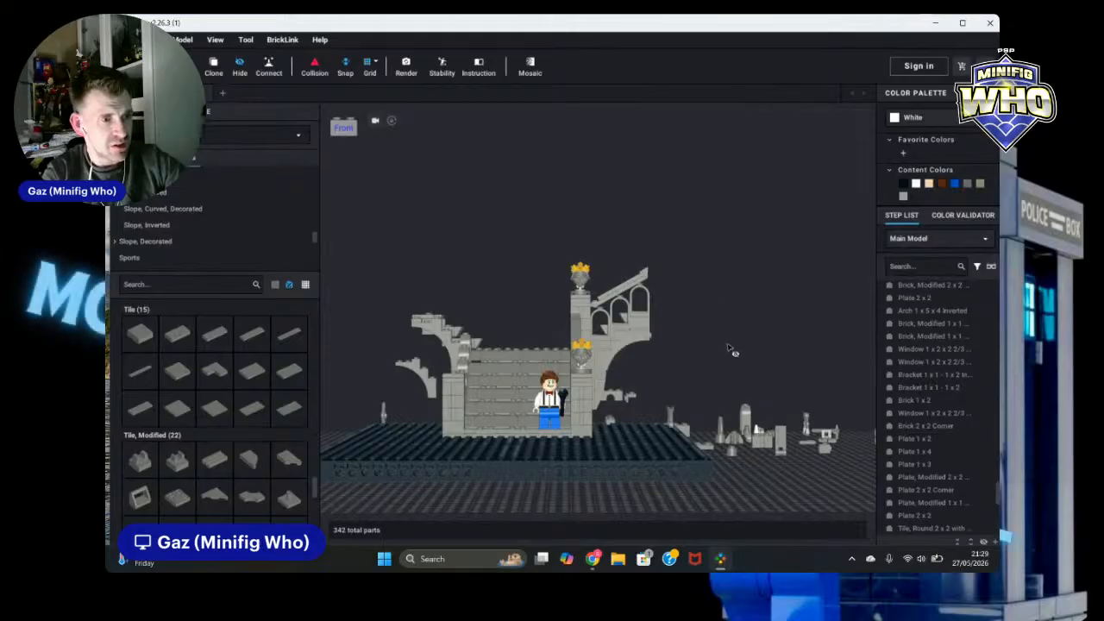
# Step: Hide the two loose arm pieces and a box-selected group of loose parts lying beside the ruin
pyautogui.click(667, 406)
pyautogui.keyDown('ctrl'); pyautogui.click(668, 414); pyautogui.keyUp('ctrl')
pyautogui.press('h')
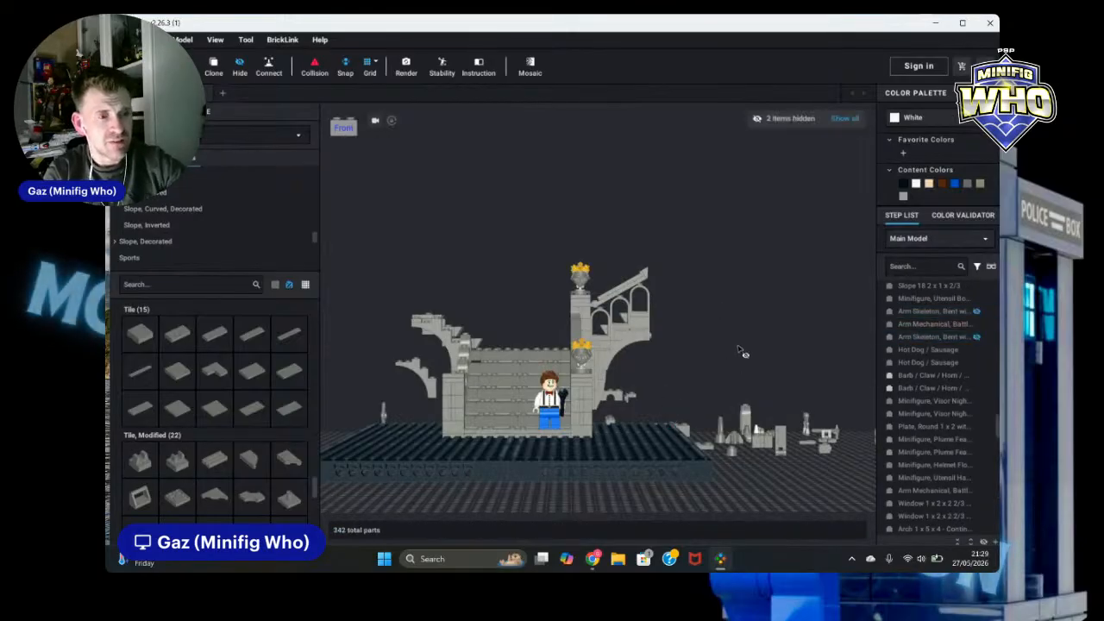
pyautogui.moveTo(740, 347); pyautogui.dragTo(793, 350, button='right')
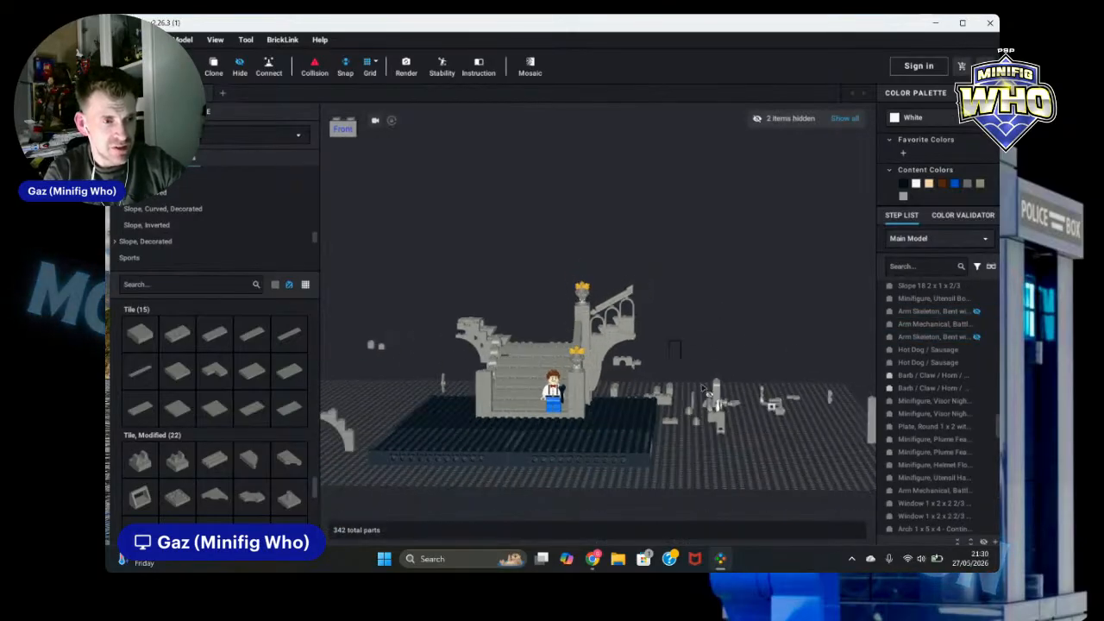
pyautogui.moveTo(670, 340); pyautogui.dragTo(873, 452)
pyautogui.press('h')
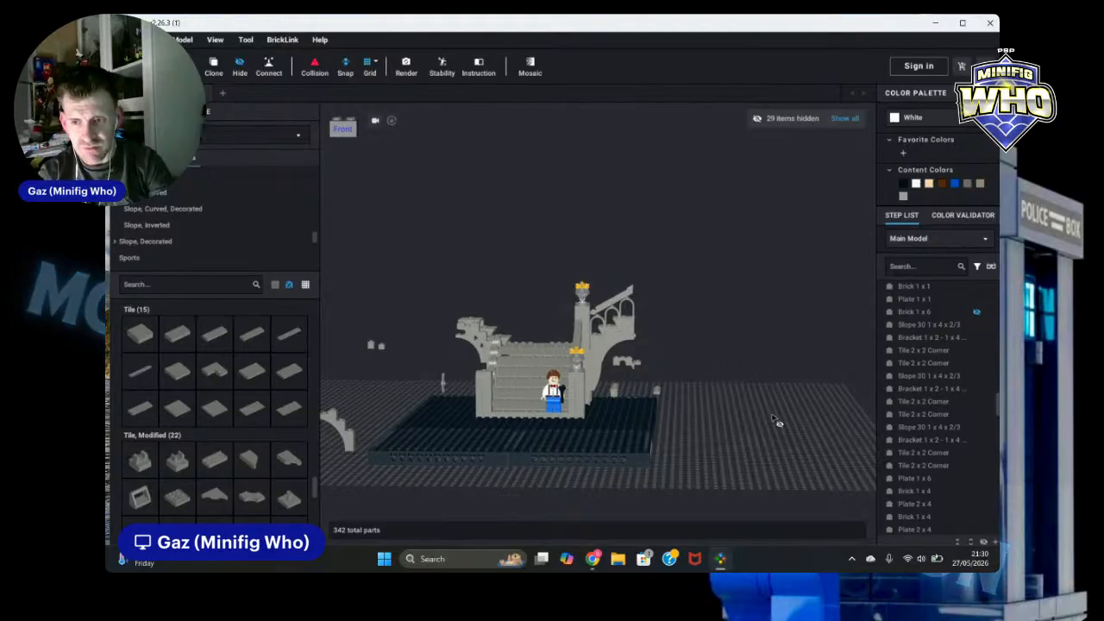
pyautogui.click(954, 493)
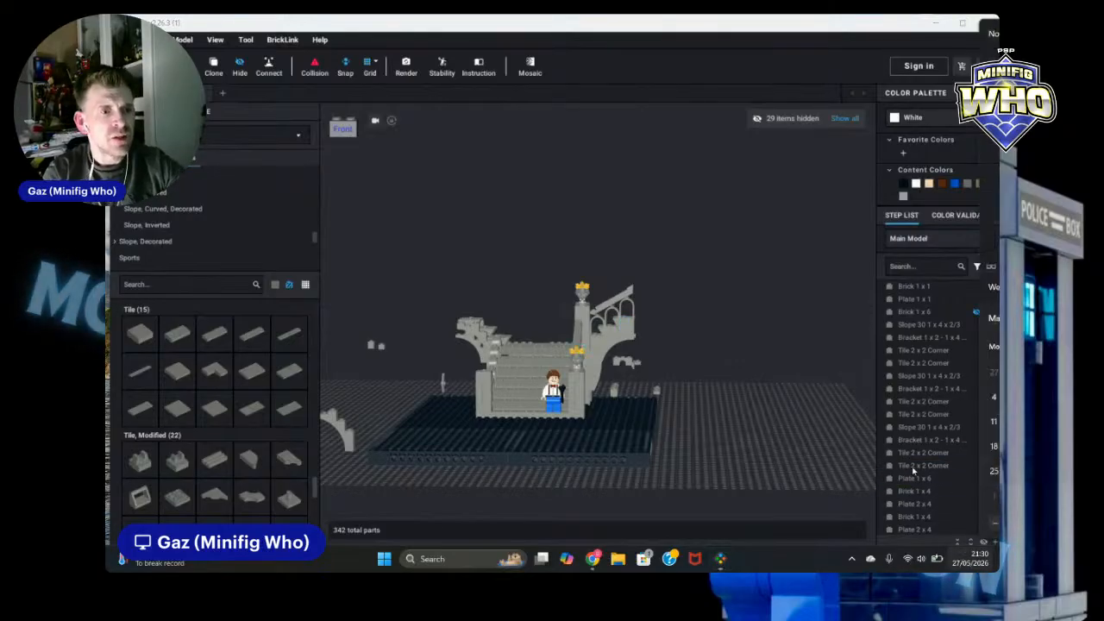
pyautogui.press('super+n')
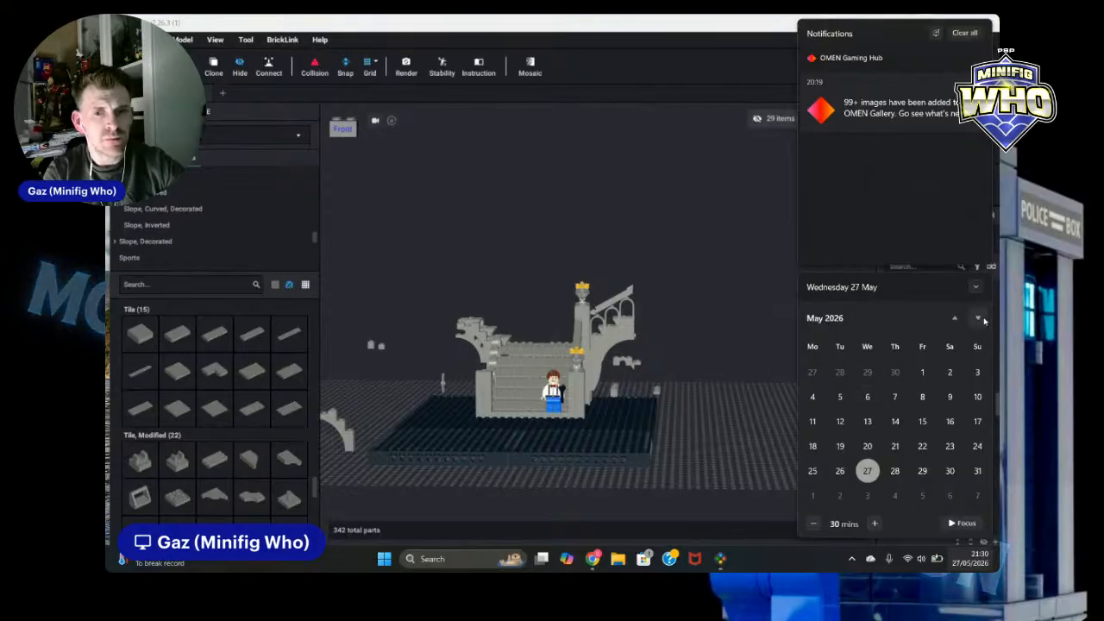
pyautogui.click(981, 323)
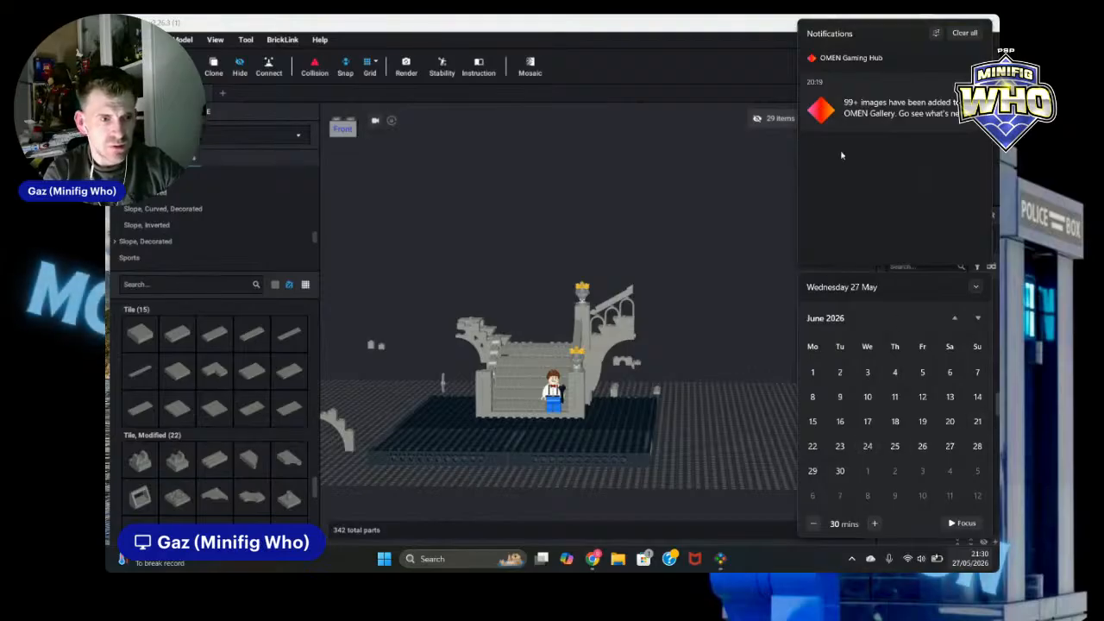
pyautogui.click(979, 290)
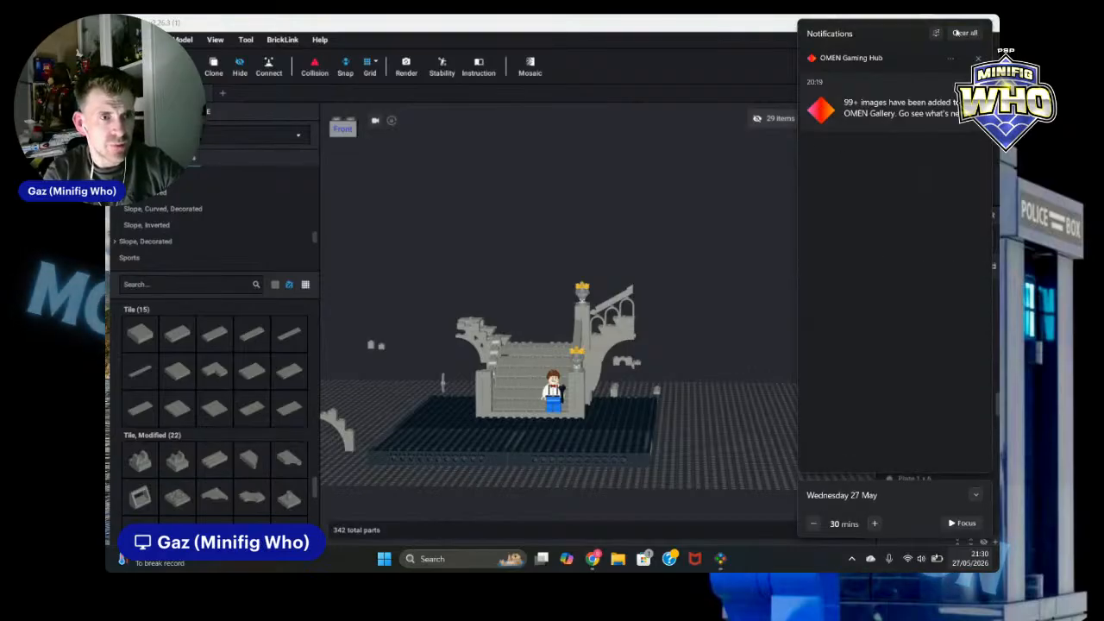
pyautogui.click(766, 41)
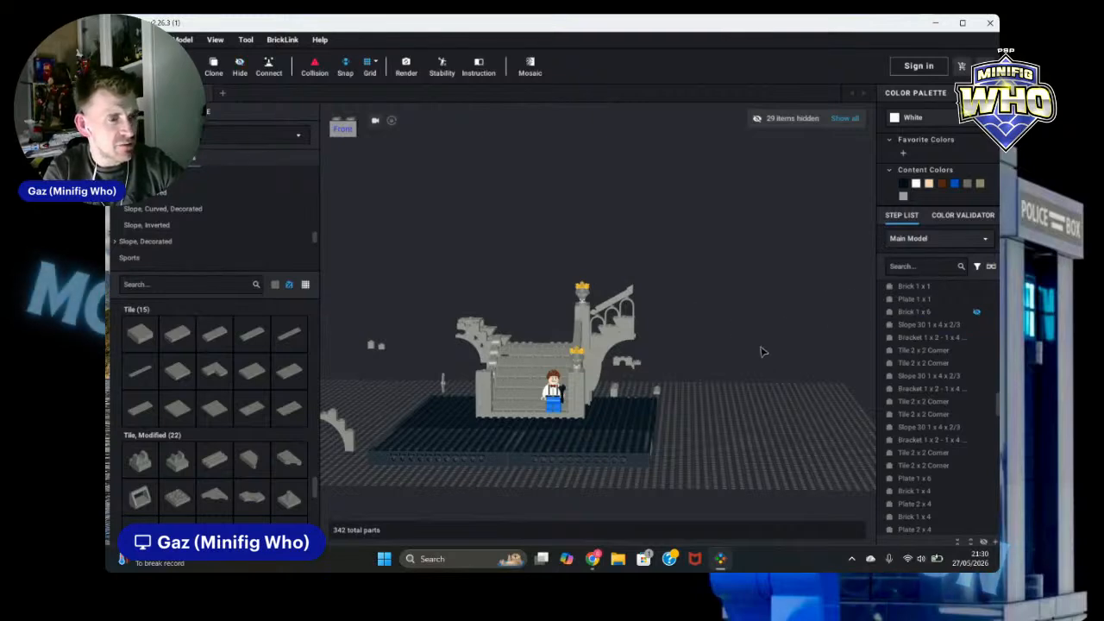
# Step: Delete the loose 1 x 6 x 2 arch piece sitting under the ruin
pyautogui.scroll(7, 765, 378)
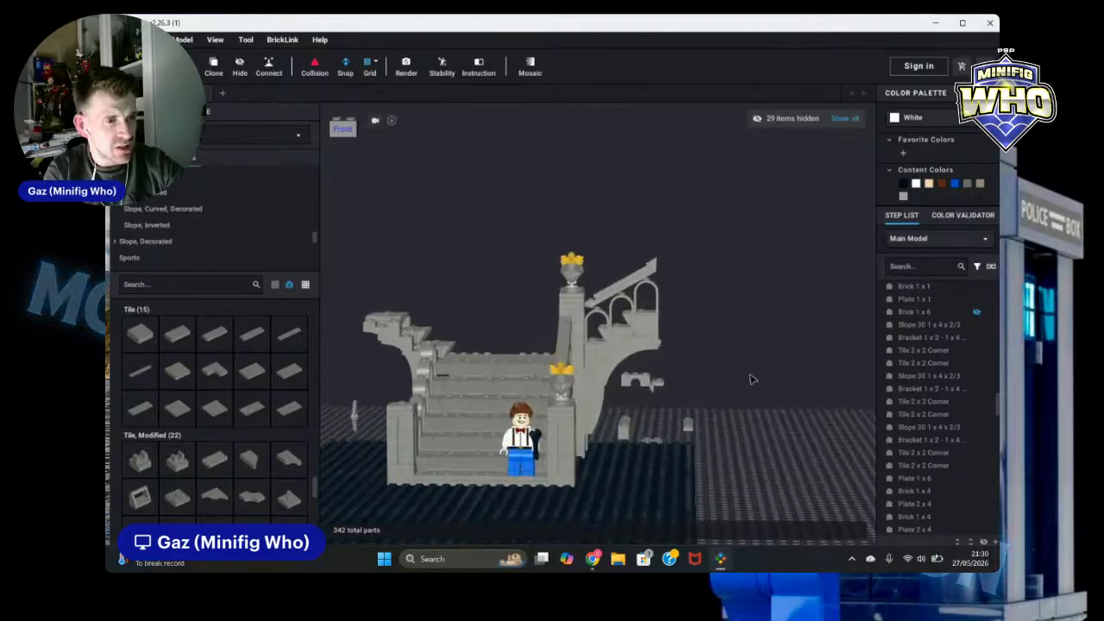
pyautogui.moveTo(799, 388); pyautogui.dragTo(756, 431, button='right')
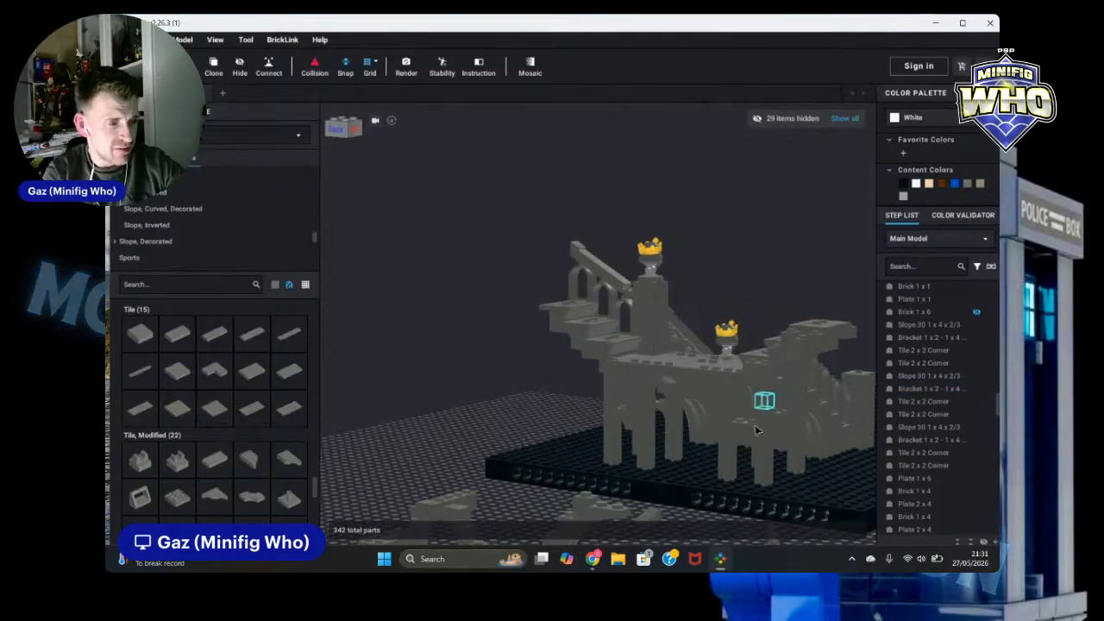
pyautogui.moveTo(688, 452); pyautogui.dragTo(757, 465, button='right')
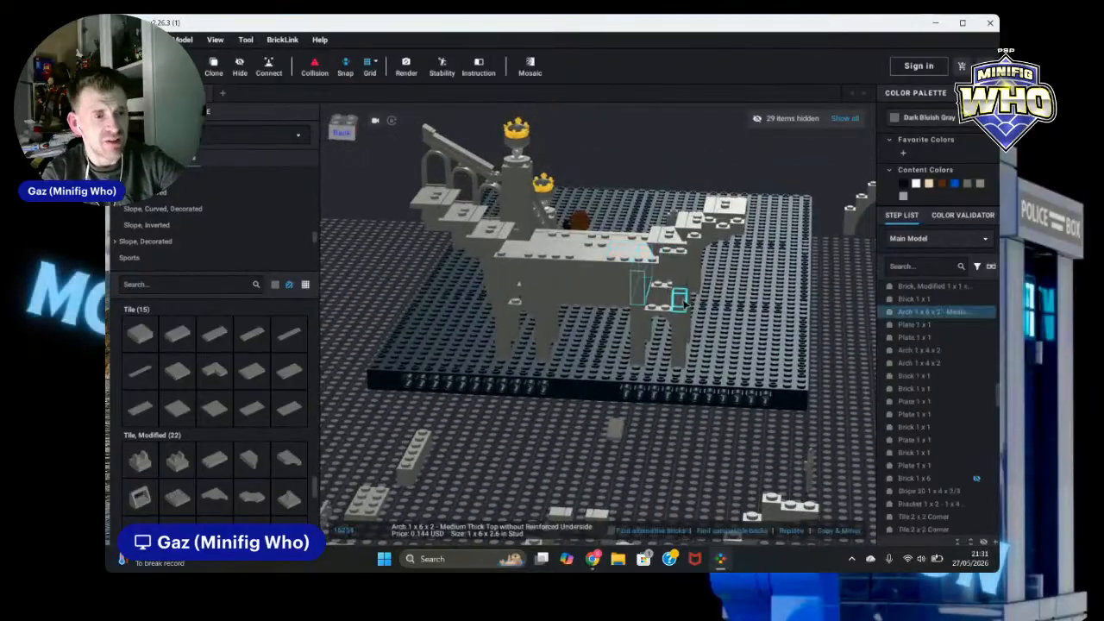
pyautogui.press('Delete')
pyautogui.moveTo(859, 389); pyautogui.dragTo(813, 376, button='right')
pyautogui.scroll(3, 819, 380)
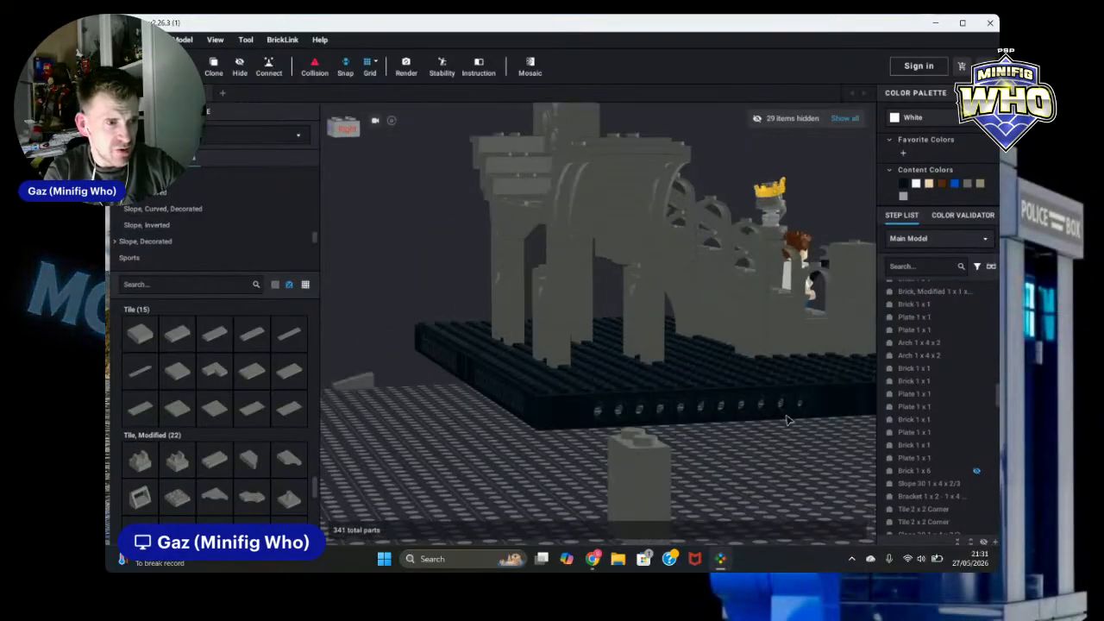
pyautogui.moveTo(753, 466); pyautogui.dragTo(763, 481, button='right')
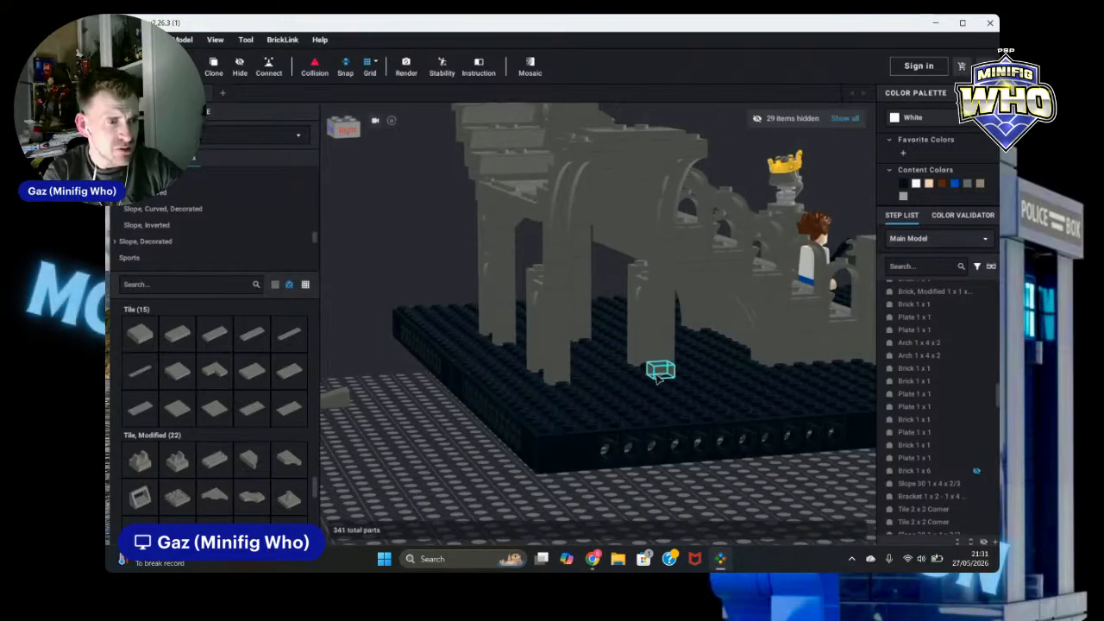
pyautogui.keyDown('shift'); pyautogui.click(637, 355); pyautogui.keyUp('shift')
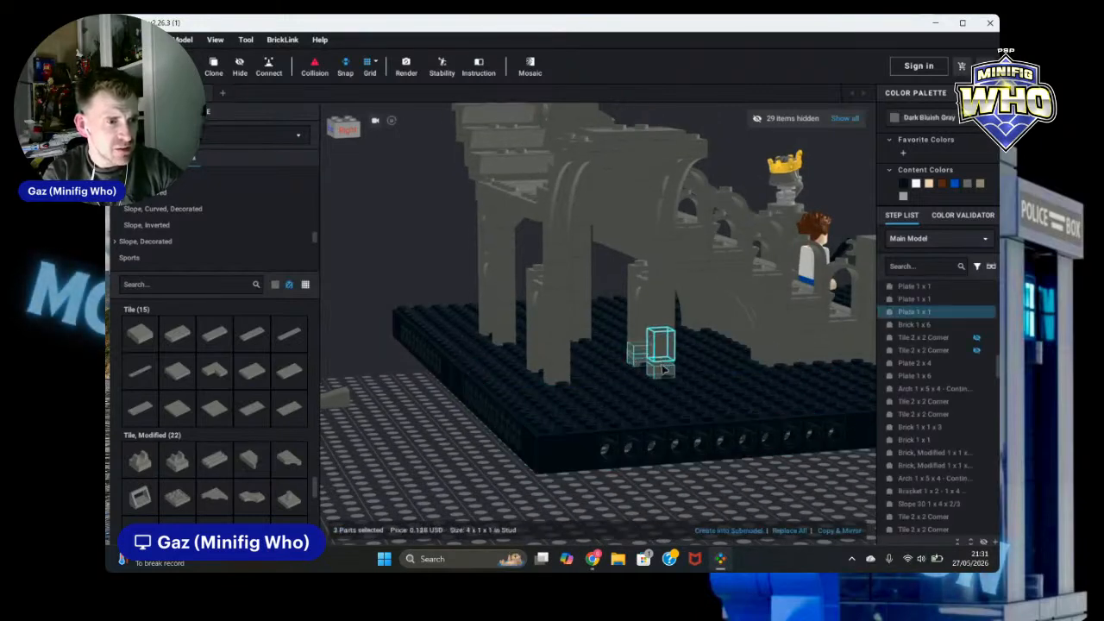
pyautogui.keyDown('ctrl'); pyautogui.click(638, 330); pyautogui.keyUp('ctrl')
pyautogui.keyDown('ctrl'); pyautogui.click(635, 305); pyautogui.keyUp('ctrl')
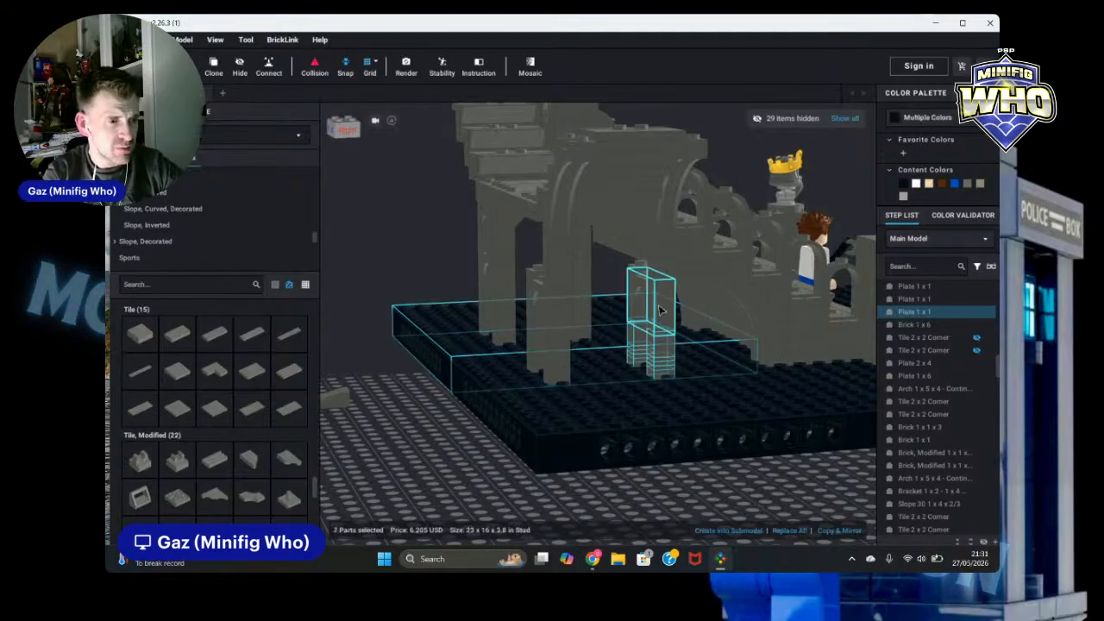
pyautogui.keyDown('ctrl'); pyautogui.click(662, 311); pyautogui.keyUp('ctrl')
pyautogui.keyDown('ctrl'); pyautogui.click(611, 358); pyautogui.keyUp('ctrl')
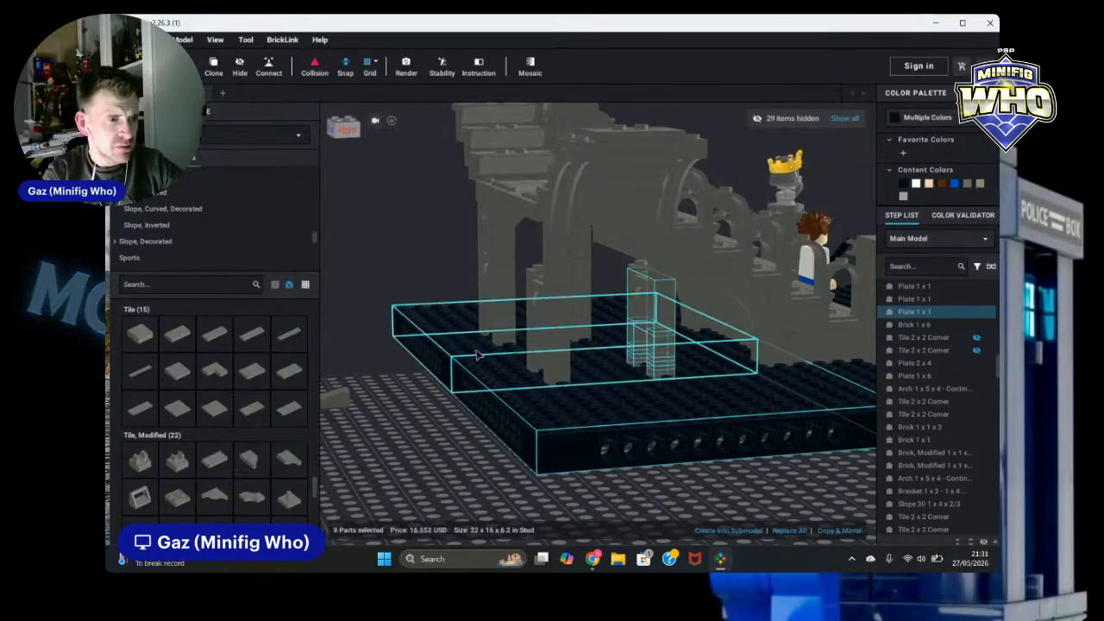
pyautogui.keyDown('ctrl'); pyautogui.click(505, 416); pyautogui.keyUp('ctrl')
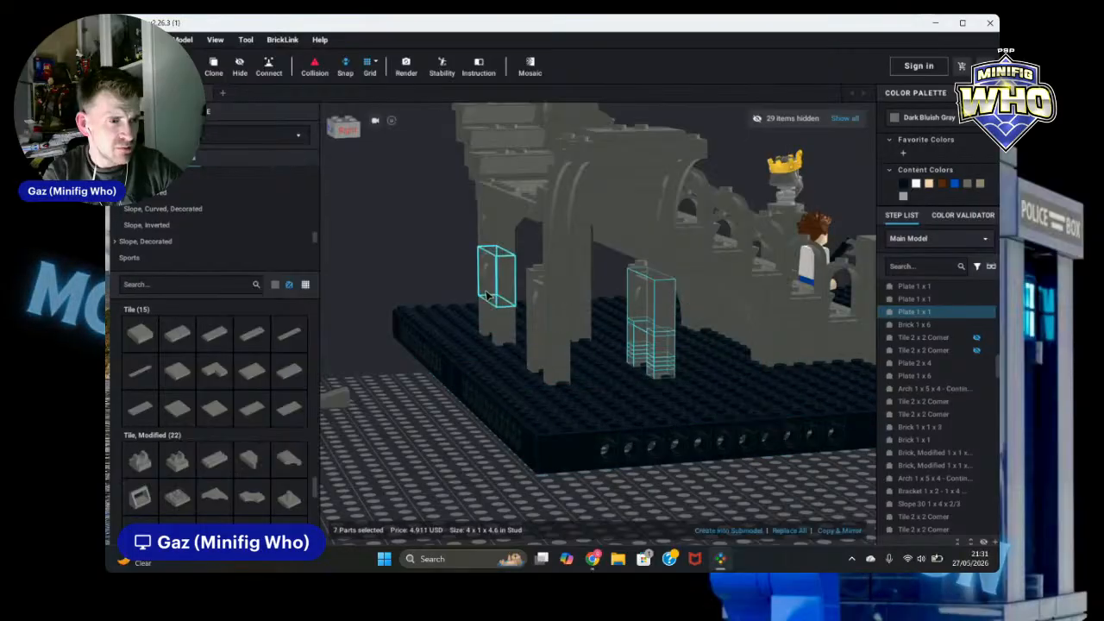
pyautogui.moveTo(798, 491); pyautogui.dragTo(682, 336, button='right')
pyautogui.keyDown('ctrl'); pyautogui.click(660, 395); pyautogui.keyUp('ctrl')
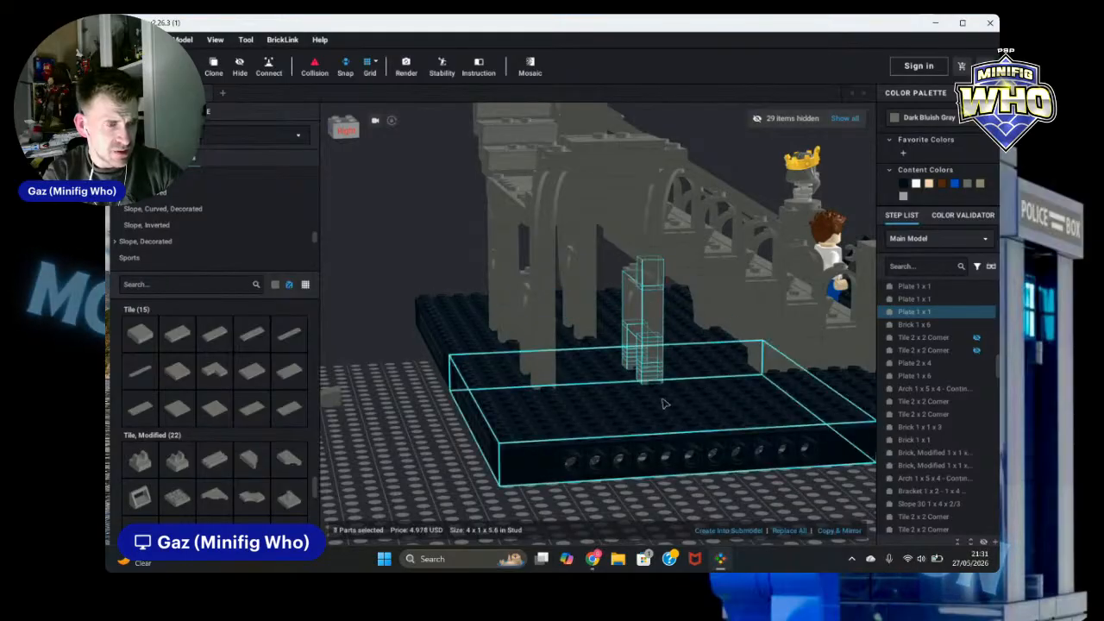
pyautogui.moveTo(661, 394); pyautogui.dragTo(714, 495, button='right')
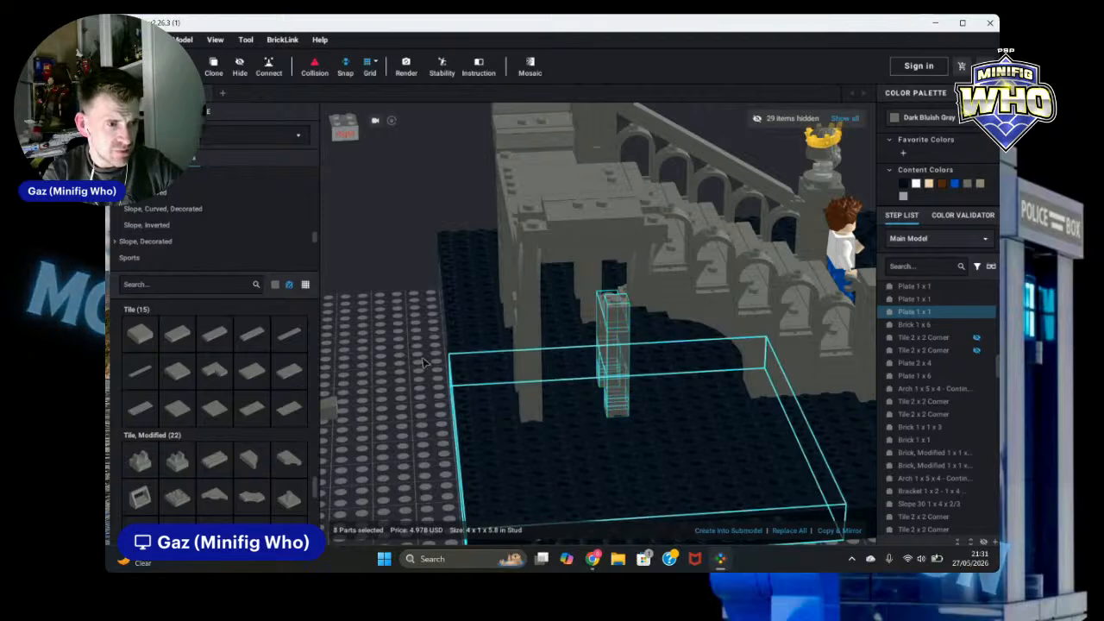
pyautogui.press('Escape')
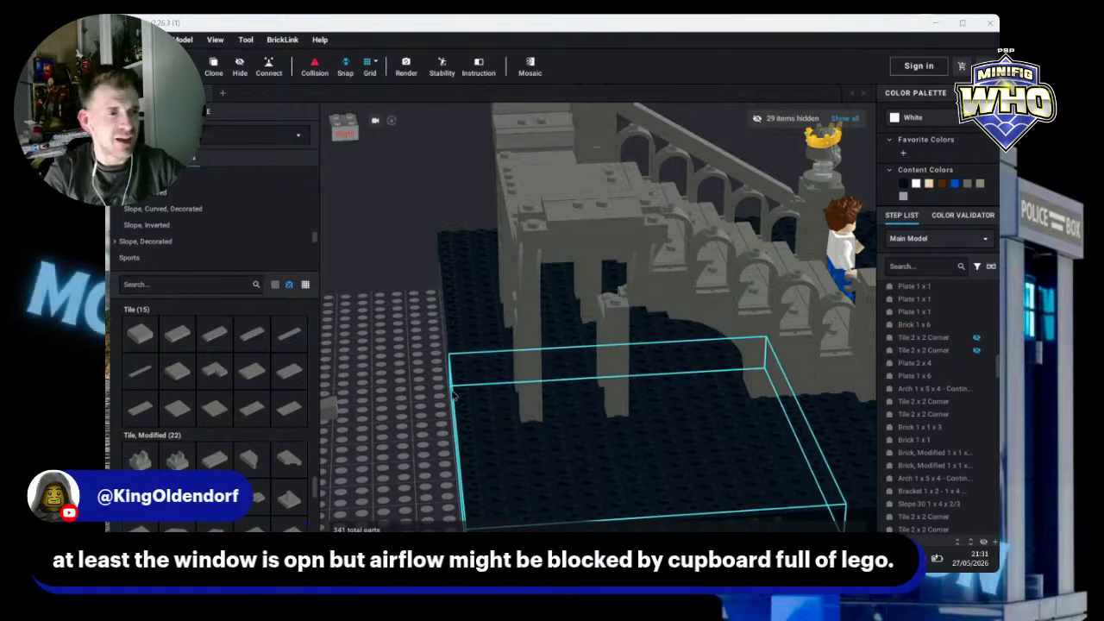
# Step: Delete the stacked group of plates and tiles at the top rear corner of the ruin
pyautogui.scroll(4, 395, 355)
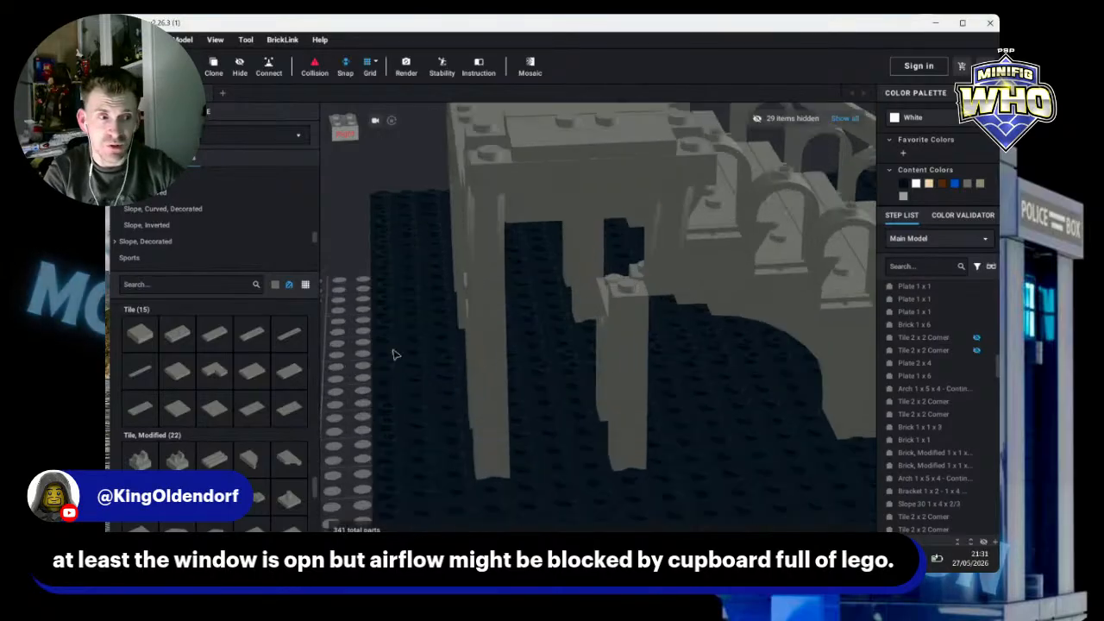
pyautogui.scroll(-3, 388, 349)
pyautogui.moveTo(377, 345); pyautogui.dragTo(457, 353, button='right')
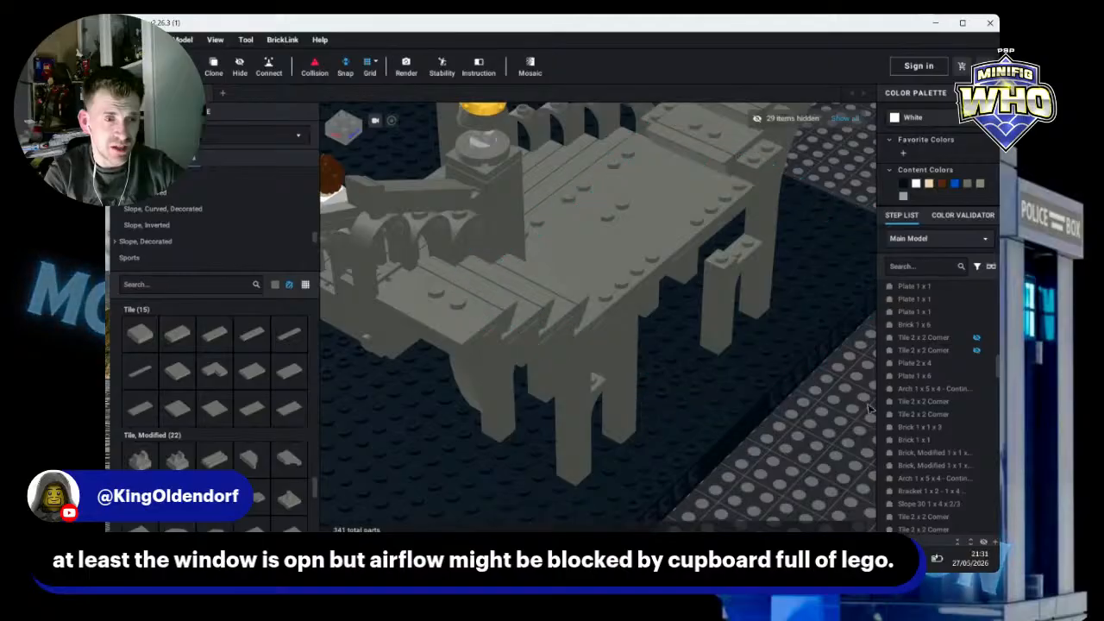
pyautogui.scroll(-4, 858, 411)
pyautogui.moveTo(817, 417)
pyautogui.mouseDown(button='right')
pyautogui.moveTo(798, 407)
pyautogui.moveTo(826, 430)
pyautogui.mouseUp(button='right')
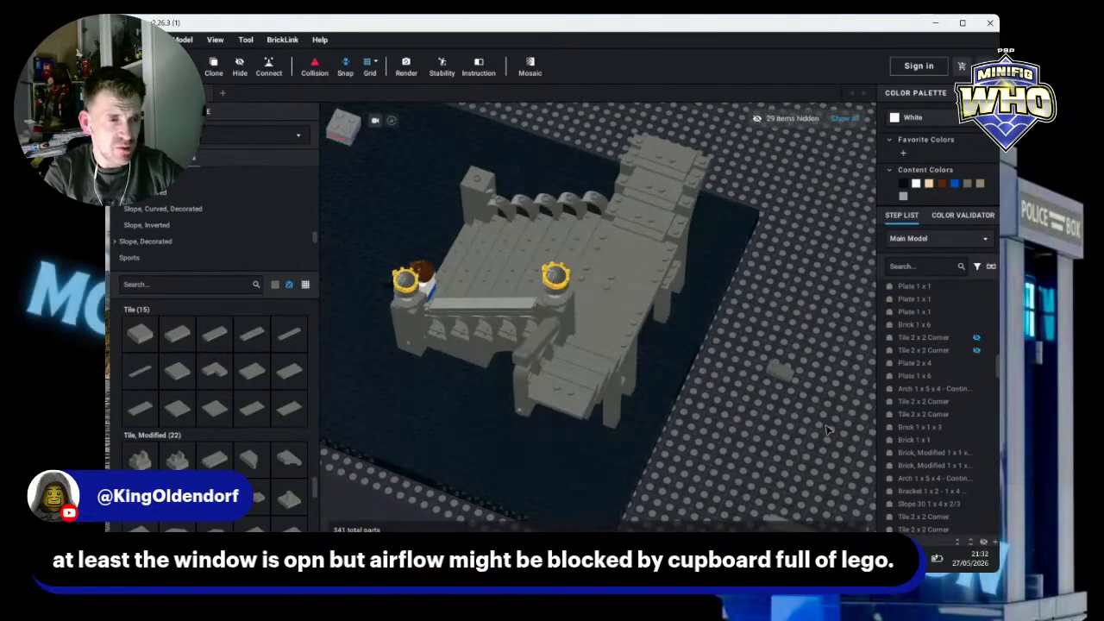
pyautogui.moveTo(710, 242); pyautogui.dragTo(759, 241, button='right')
pyautogui.click(684, 197)
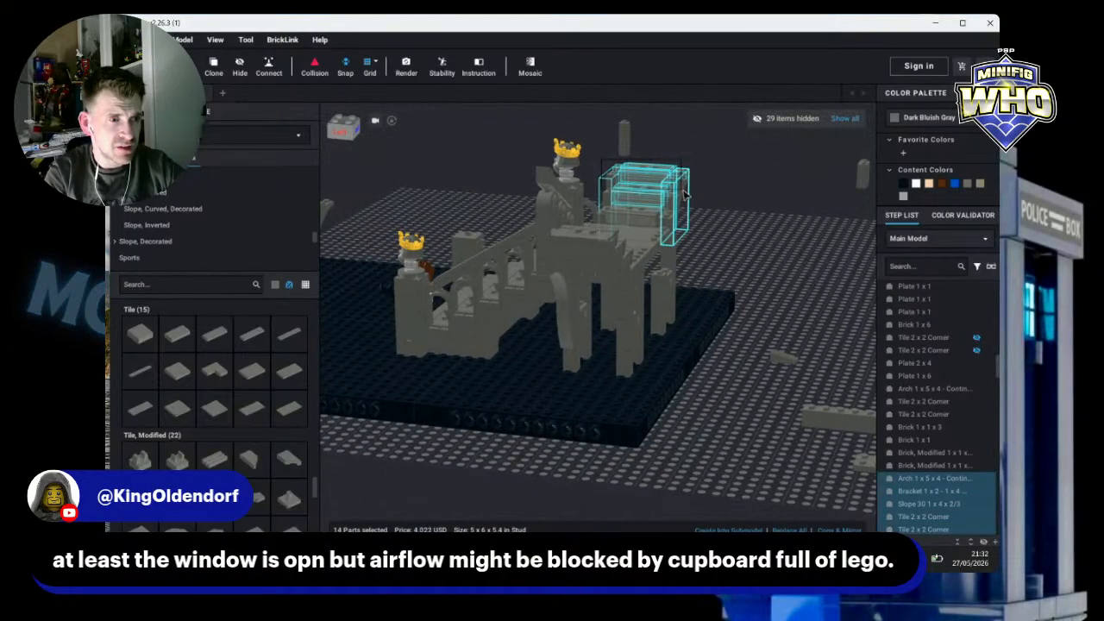
pyautogui.keyDown('ctrl'); pyautogui.click(709, 209); pyautogui.keyUp('ctrl')
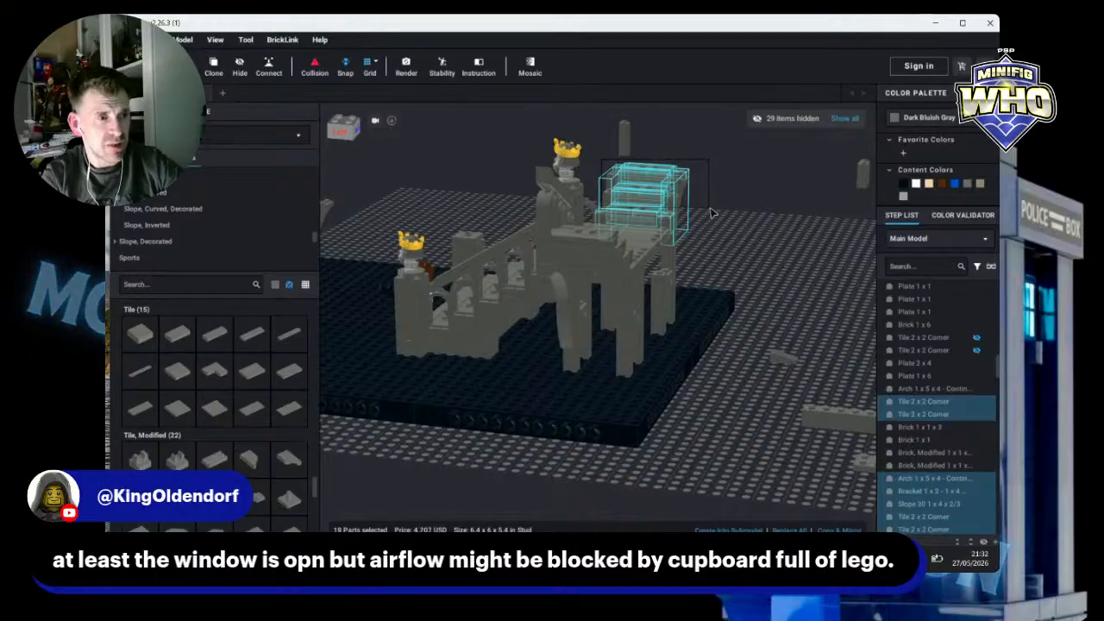
pyautogui.press('Delete')
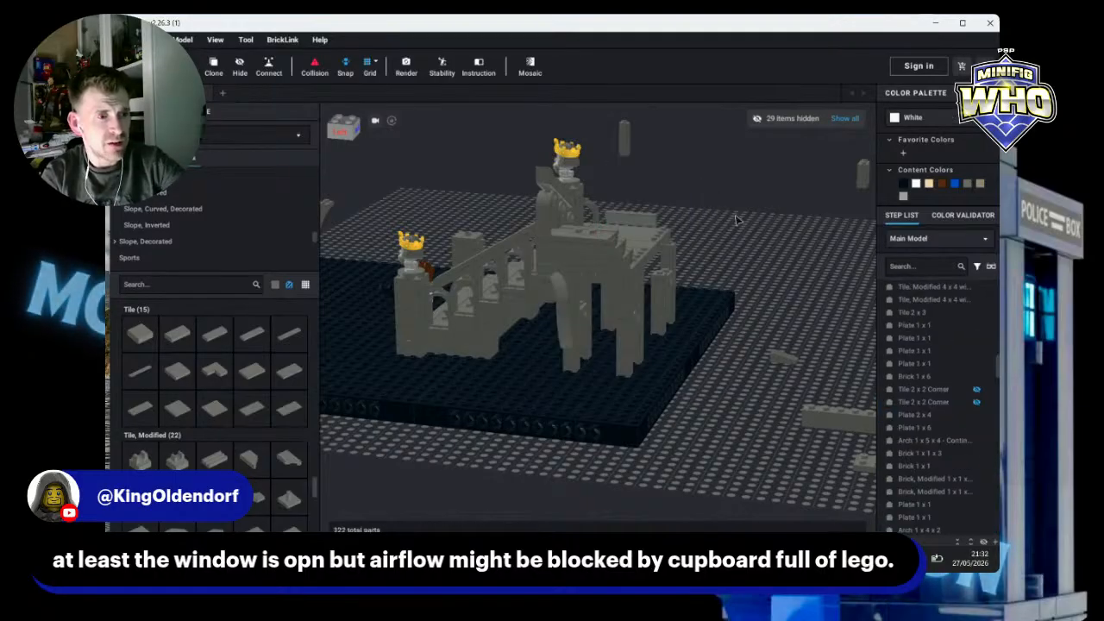
# Step: Delete the remaining part left at that rear corner of the ruin
pyautogui.moveTo(737, 221); pyautogui.dragTo(712, 231, button='right')
pyautogui.click(654, 229)
pyautogui.press('Delete')
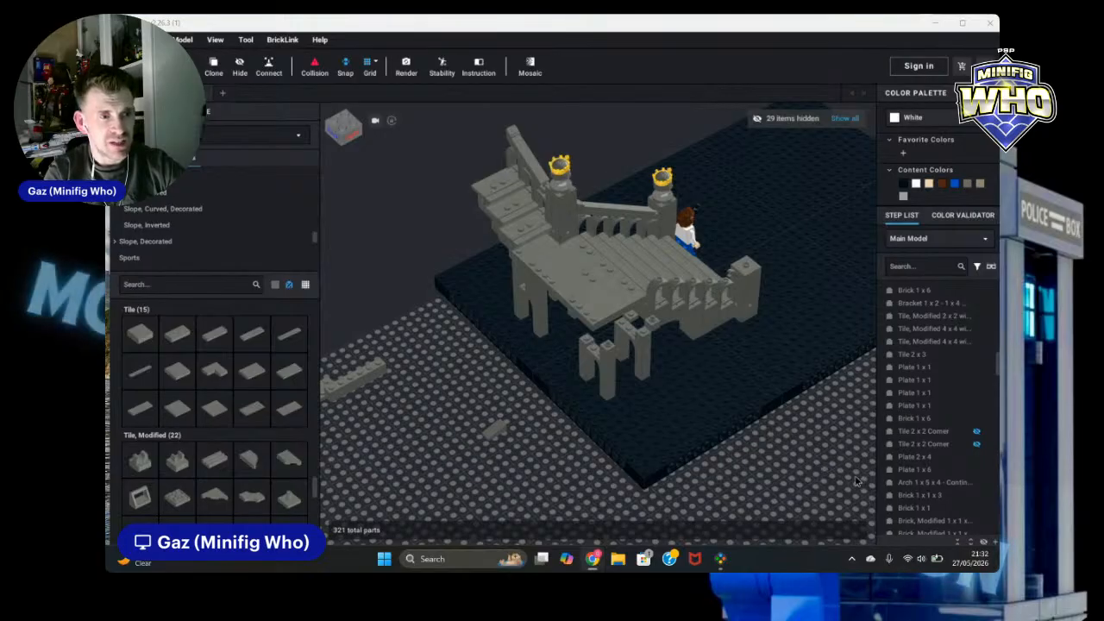
# Step: Clone the crowned statue pillar at the foot of the stairs and place the copy on the baseplate behind it
pyautogui.scroll(-3, 655, 436)
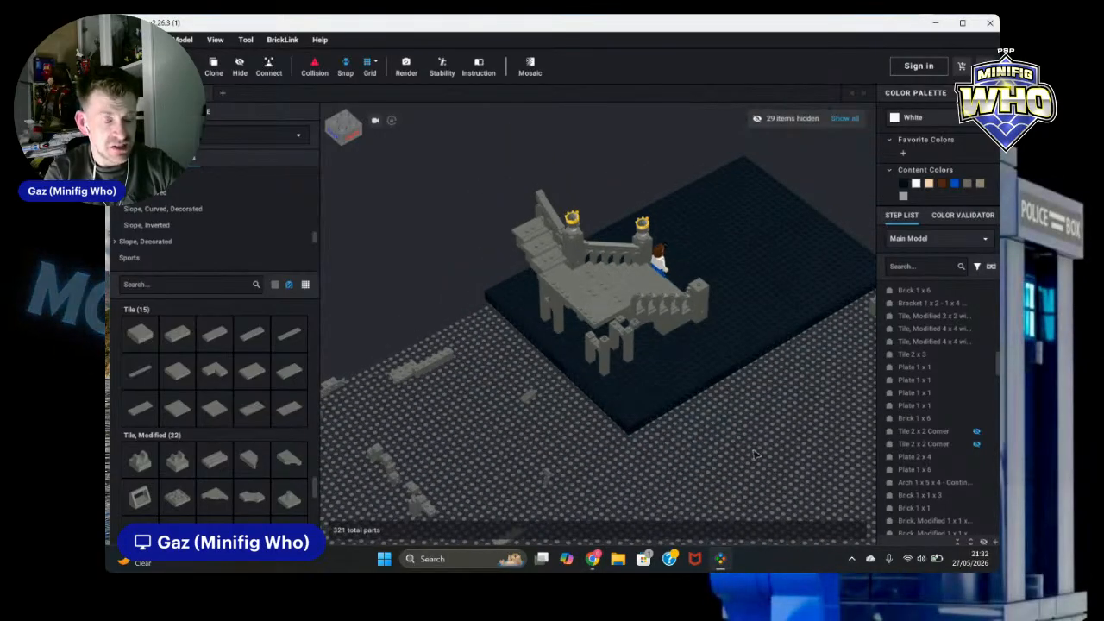
pyautogui.moveTo(753, 455); pyautogui.dragTo(722, 454, button='right')
pyautogui.moveTo(778, 200); pyautogui.dragTo(760, 191, button='right')
pyautogui.scroll(2, 700, 293)
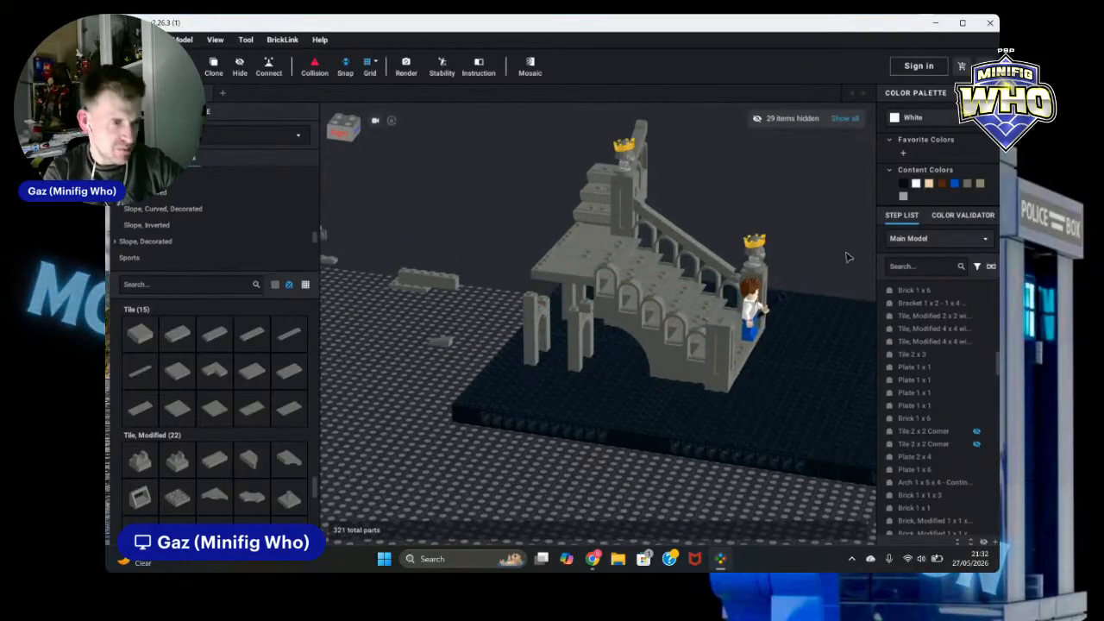
pyautogui.moveTo(772, 257); pyautogui.dragTo(796, 244, button='right')
pyautogui.click(761, 250)
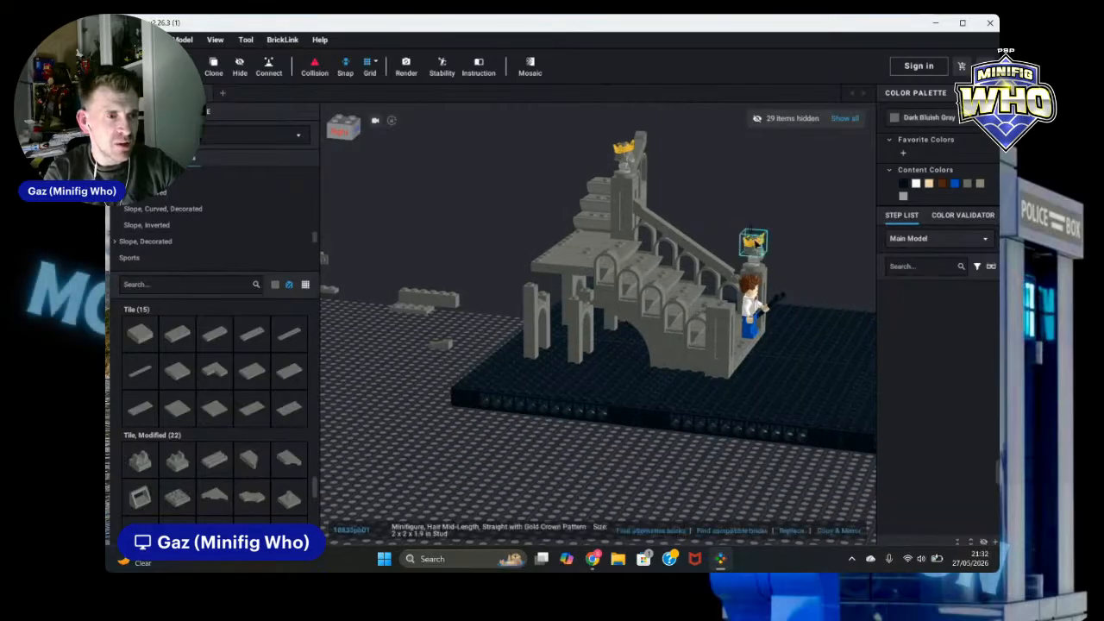
pyautogui.keyDown('ctrl'); pyautogui.click(763, 258); pyautogui.keyUp('ctrl')
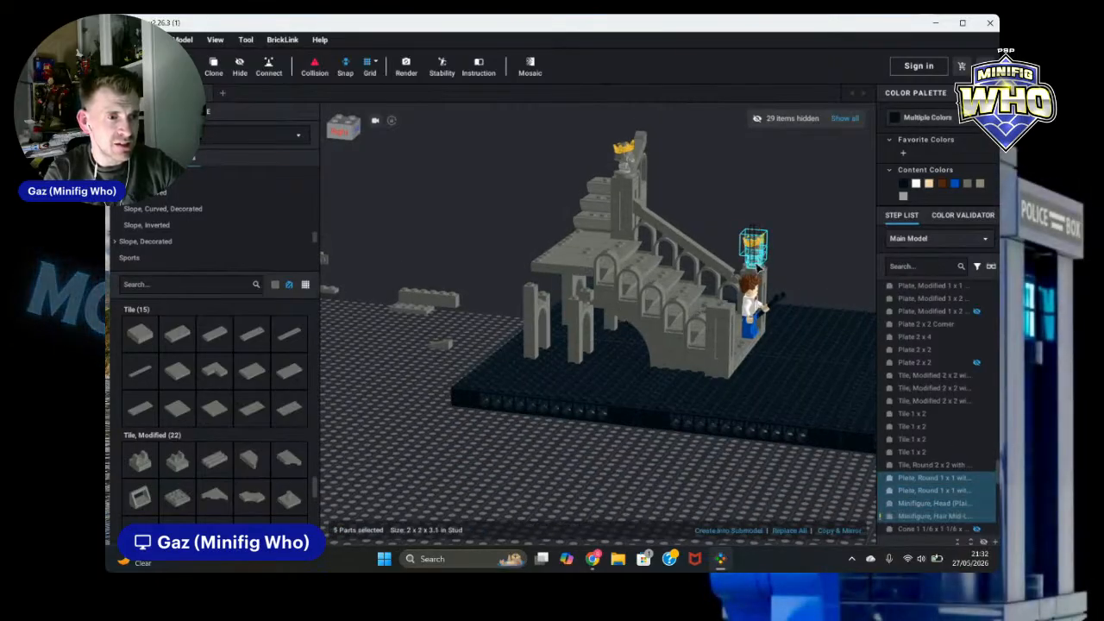
pyautogui.keyDown('ctrl'); pyautogui.click(753, 270); pyautogui.keyUp('ctrl')
pyautogui.keyDown('ctrl'); pyautogui.click(751, 269); pyautogui.keyUp('ctrl')
pyautogui.keyDown('ctrl'); pyautogui.click(750, 270); pyautogui.keyUp('ctrl')
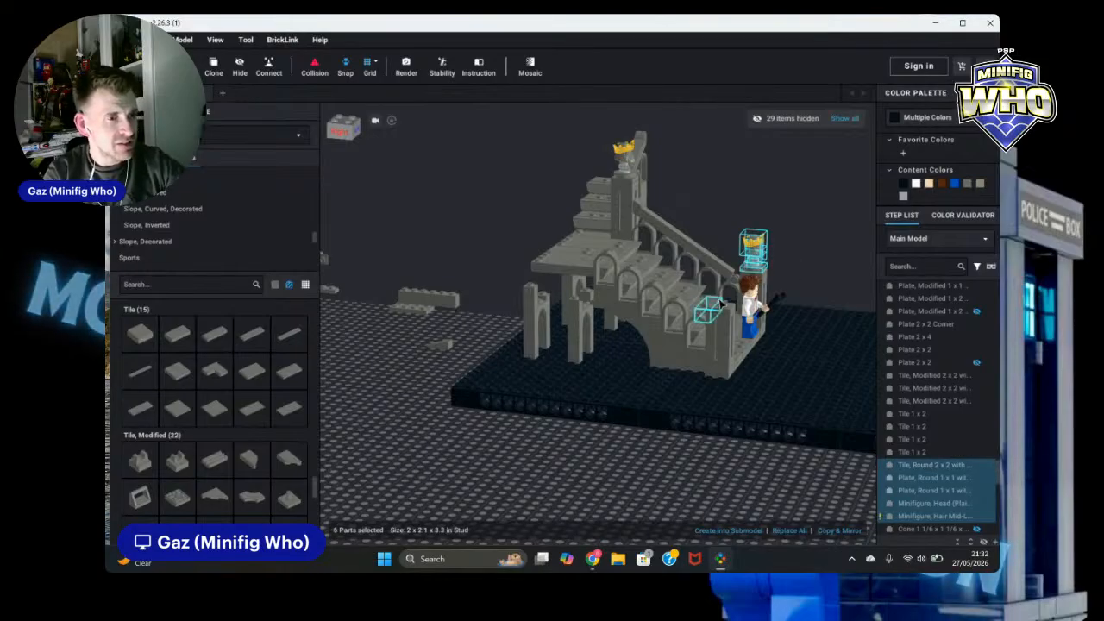
pyautogui.click(222, 73)
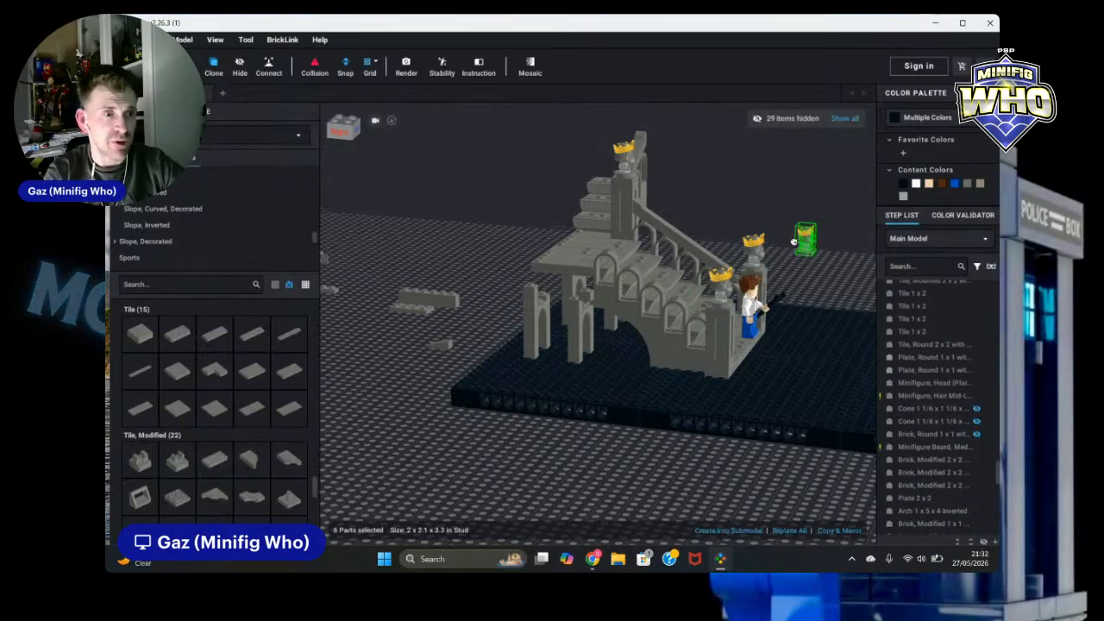
pyautogui.press('Escape')
# Step: Clone the seven railing pieces along the stair and stand the copy upright beside the crowned statue pillar at the stair foot
pyautogui.scroll(-3, 808, 299)
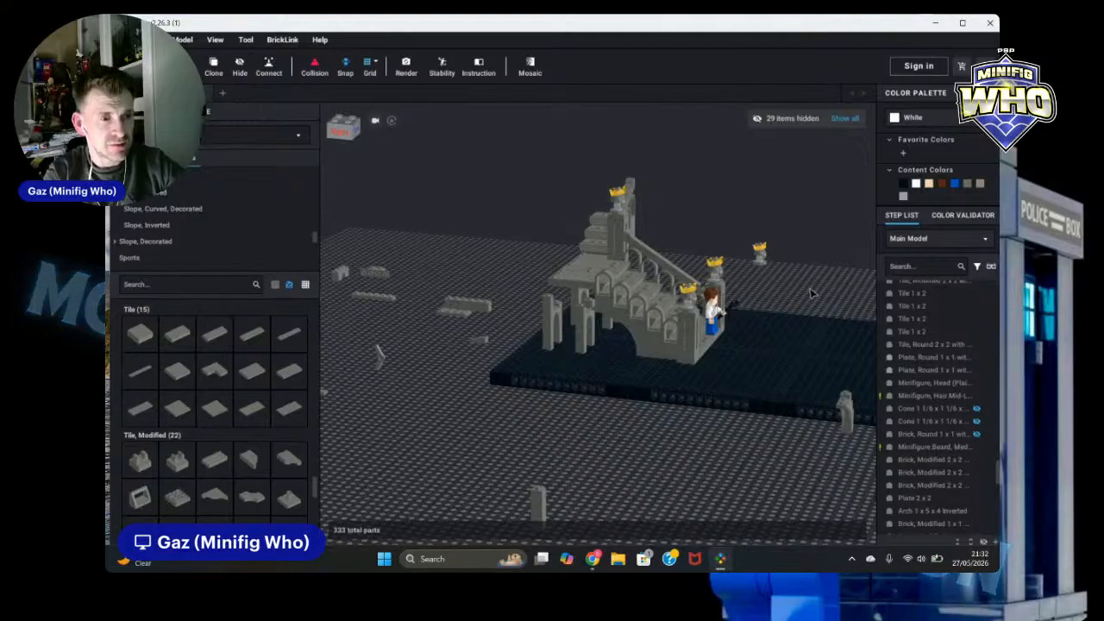
pyautogui.moveTo(811, 294); pyautogui.dragTo(803, 324, button='right')
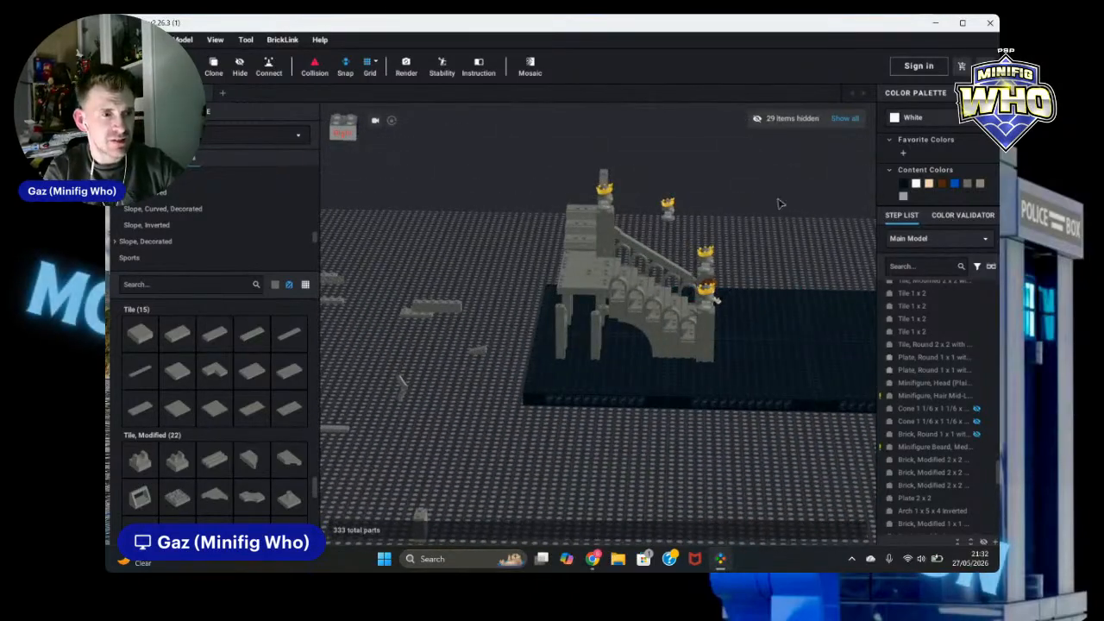
pyautogui.scroll(5, 779, 203)
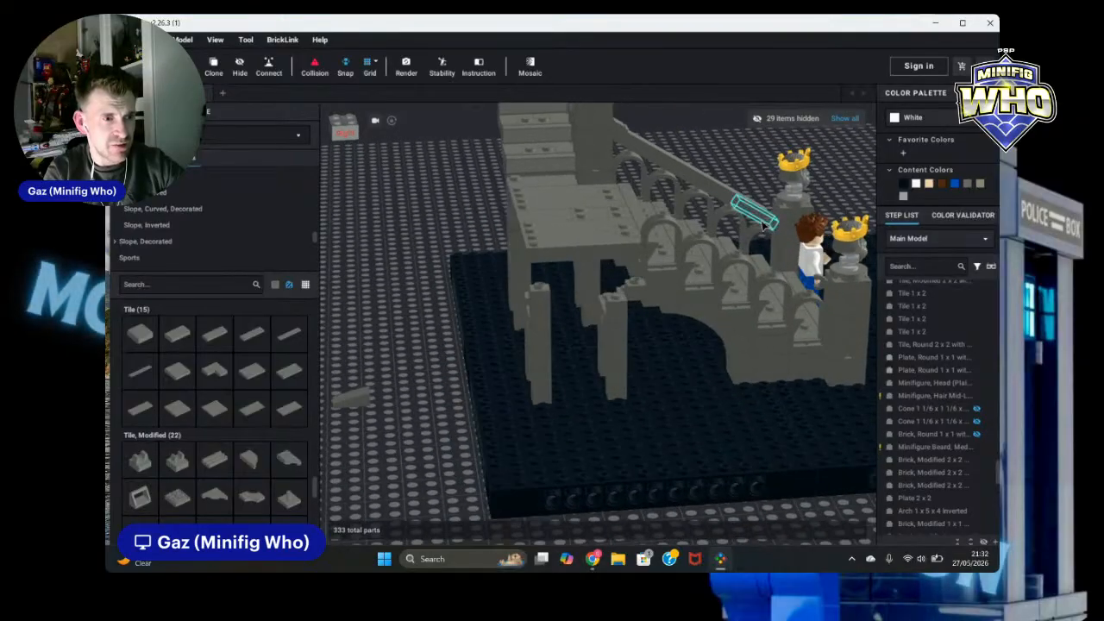
pyautogui.click(762, 225)
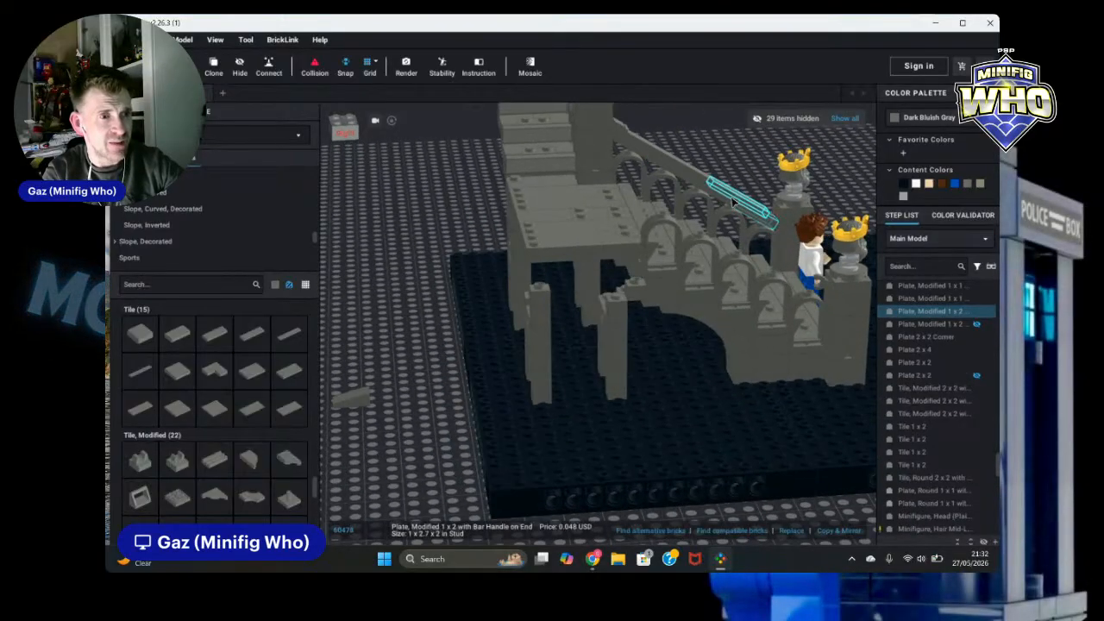
pyautogui.keyDown('ctrl'); pyautogui.click(673, 169); pyautogui.keyUp('ctrl')
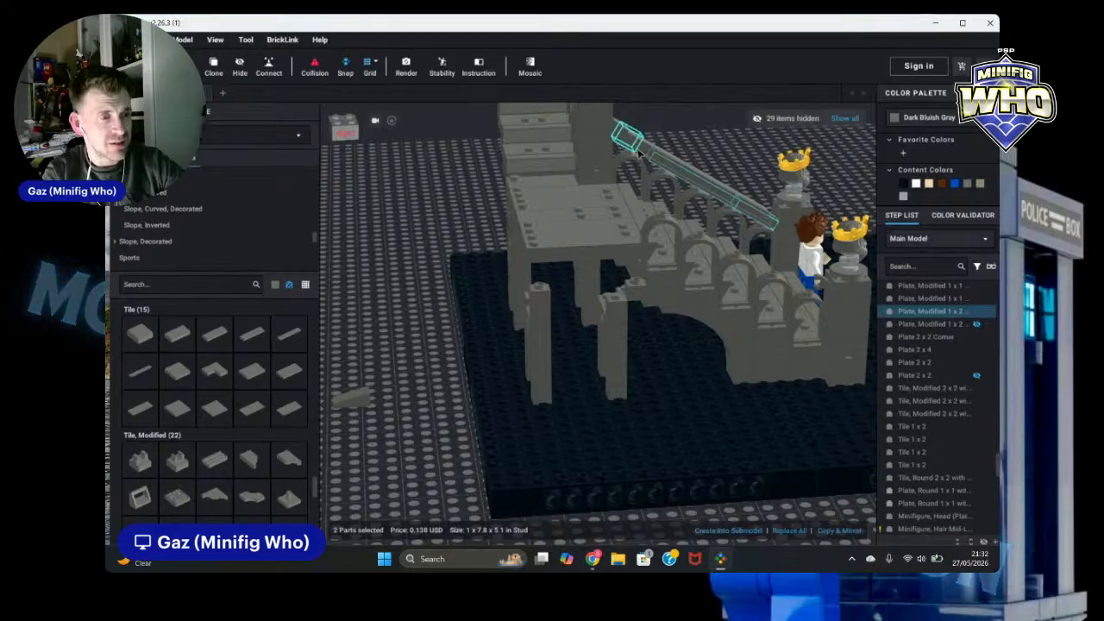
pyautogui.keyDown('ctrl'); pyautogui.click(638, 136); pyautogui.keyUp('ctrl')
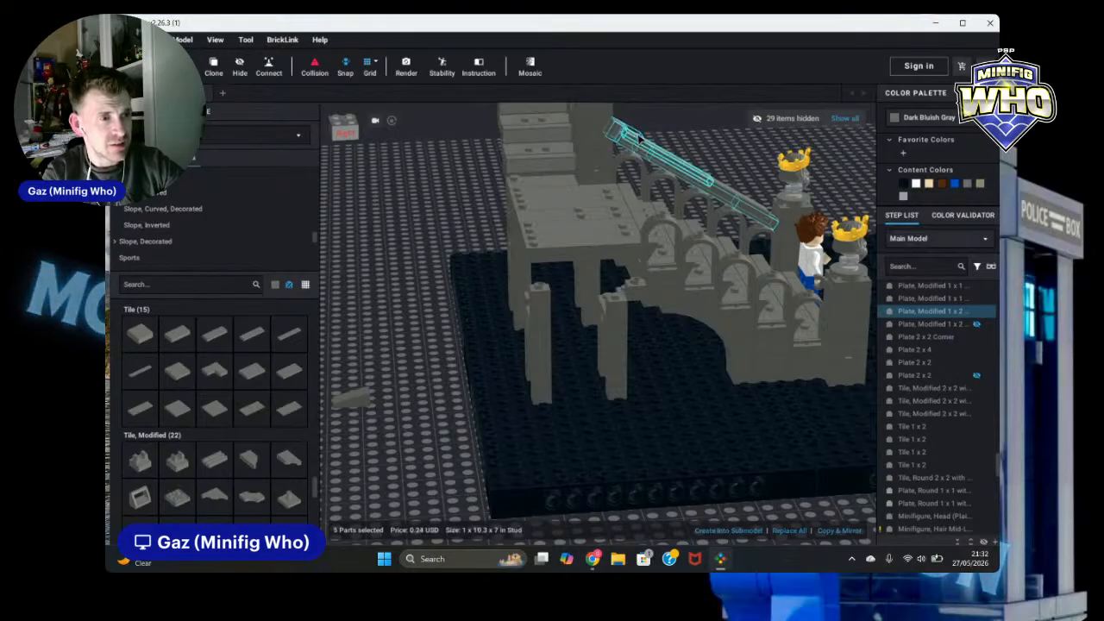
pyautogui.keyDown('ctrl'); pyautogui.click(594, 117); pyautogui.keyUp('ctrl')
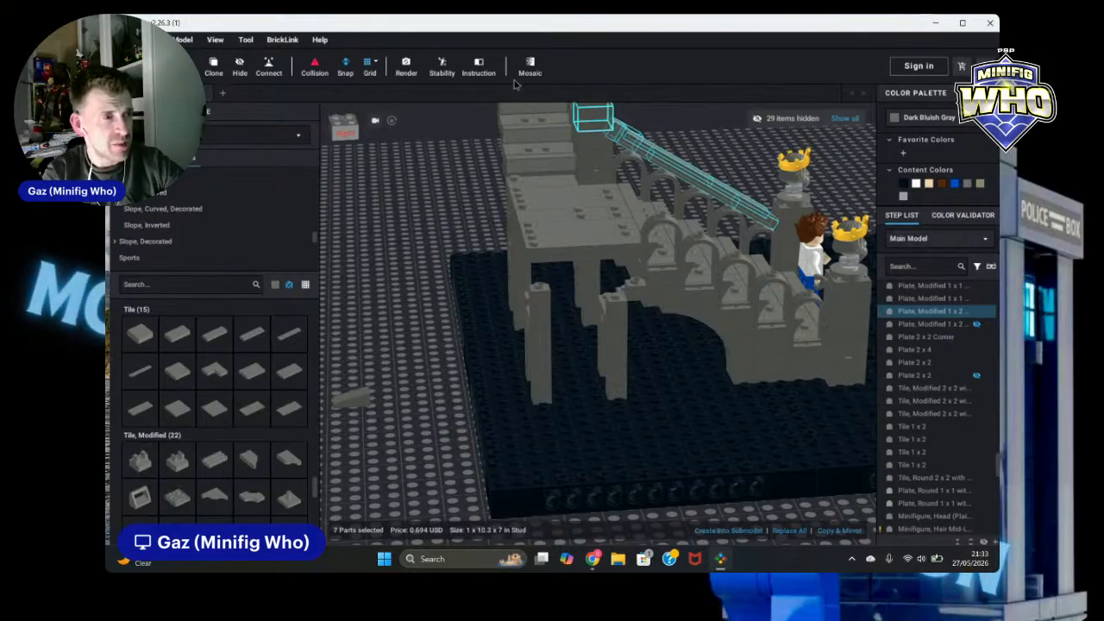
pyautogui.click(220, 71)
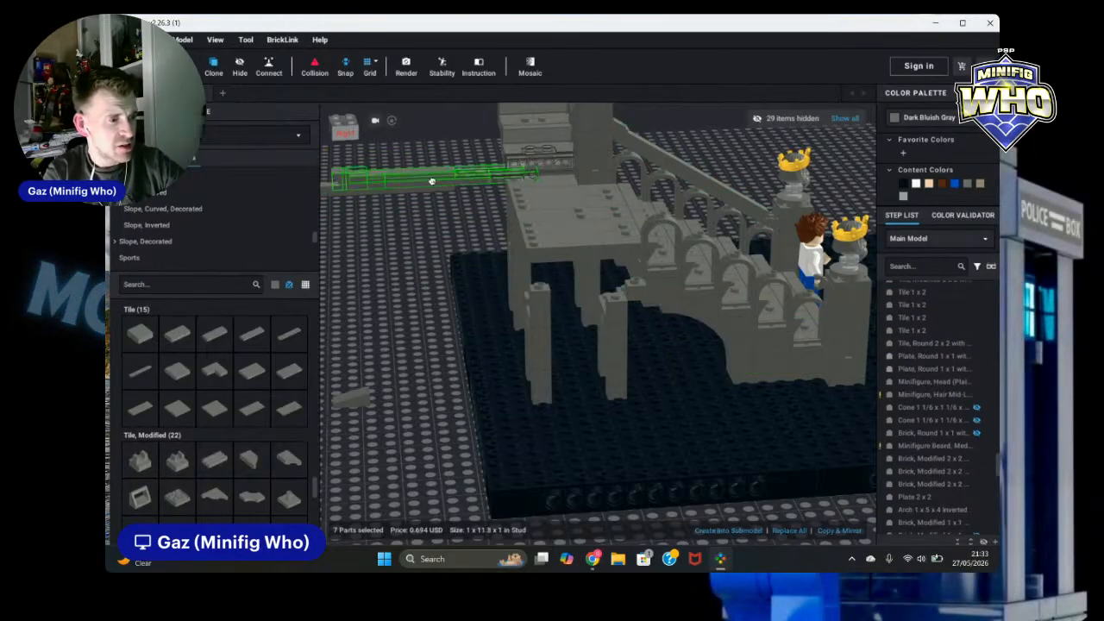
pyautogui.click(436, 185)
pyautogui.click(373, 210)
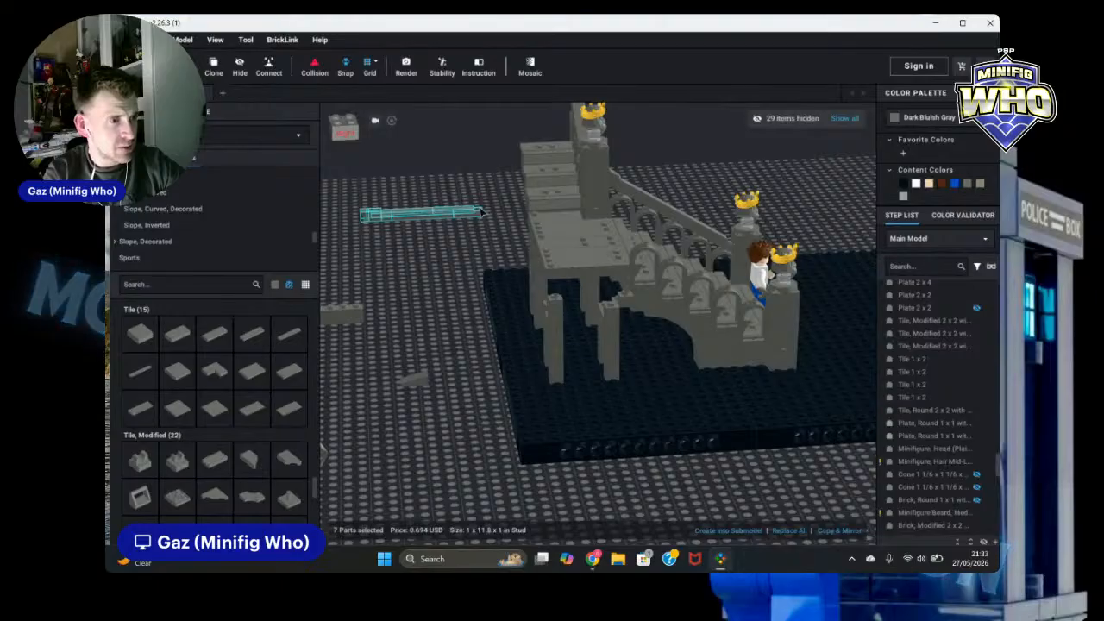
pyautogui.moveTo(481, 217); pyautogui.dragTo(763, 299)
pyautogui.moveTo(764, 300); pyautogui.dragTo(738, 354, button='right')
pyautogui.moveTo(739, 353); pyautogui.dragTo(653, 358)
pyautogui.press('Right')
pyautogui.press('Up')
pyautogui.moveTo(653, 359); pyautogui.dragTo(706, 353, button='right')
pyautogui.moveTo(706, 353); pyautogui.dragTo(771, 279)
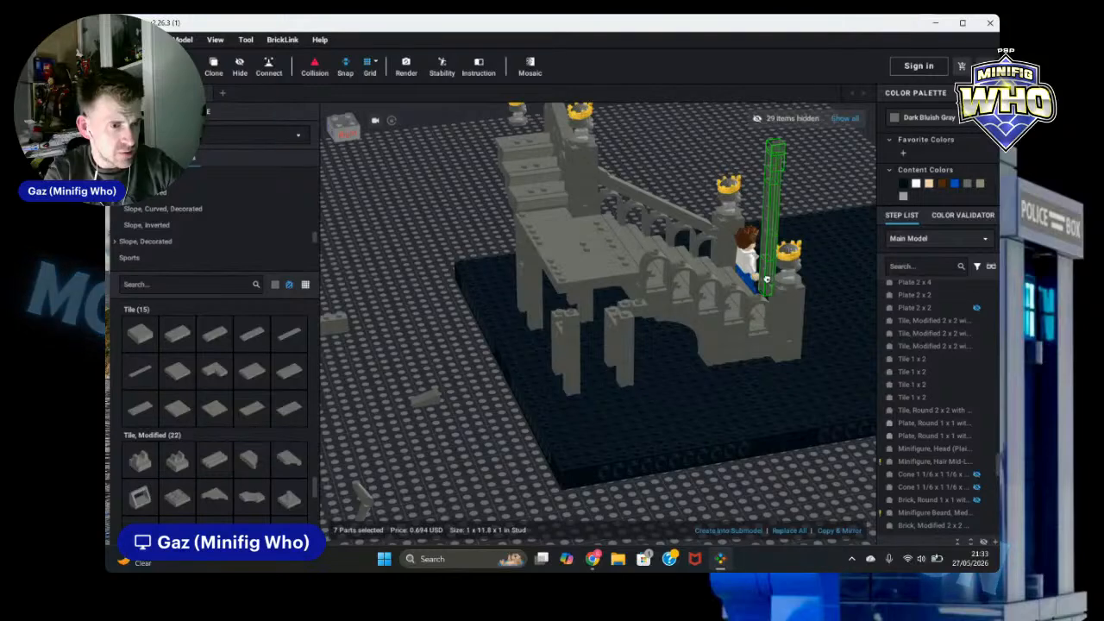
pyautogui.click(766, 279)
pyautogui.click(823, 163)
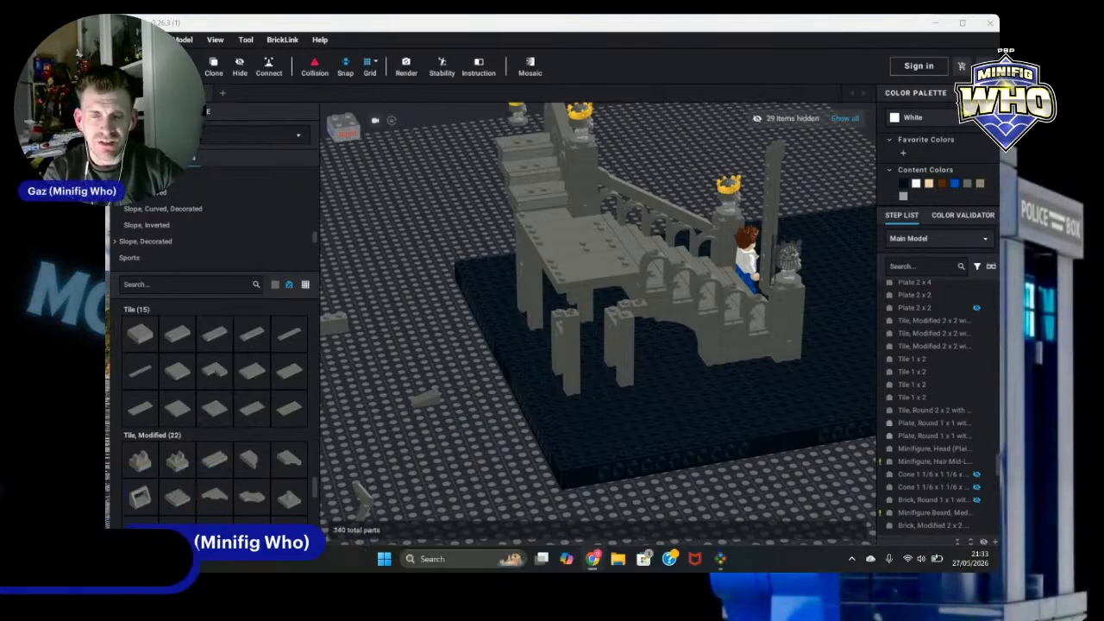
# Step: Move the lowest railing piece of the upright copy next to the statue pillar
pyautogui.click(768, 290)
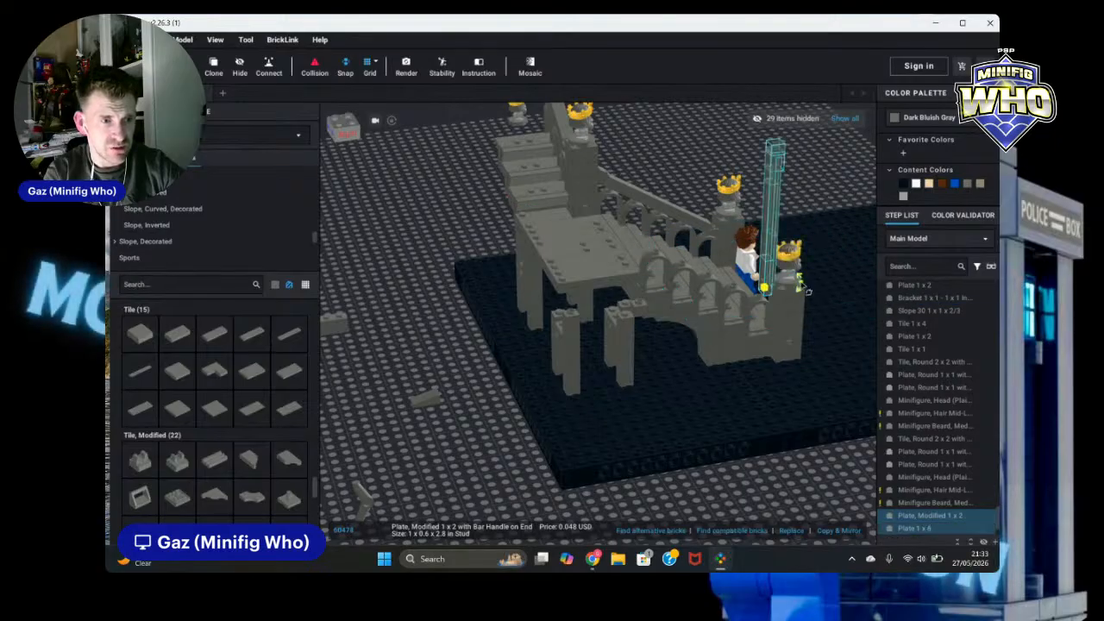
pyautogui.moveTo(764, 288); pyautogui.dragTo(801, 305)
pyautogui.click(667, 144)
# Step: Hide the staircase, railings and statues from the side view to expose the parts behind them
pyautogui.scroll(-2, 695, 155)
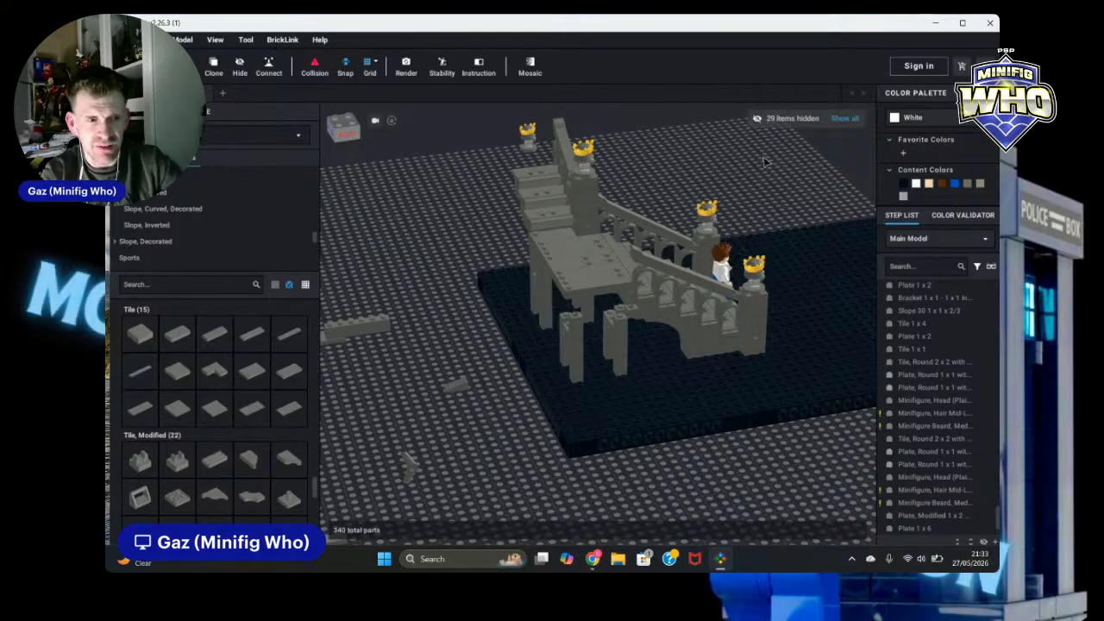
pyautogui.moveTo(766, 170); pyautogui.dragTo(925, 145, button='right')
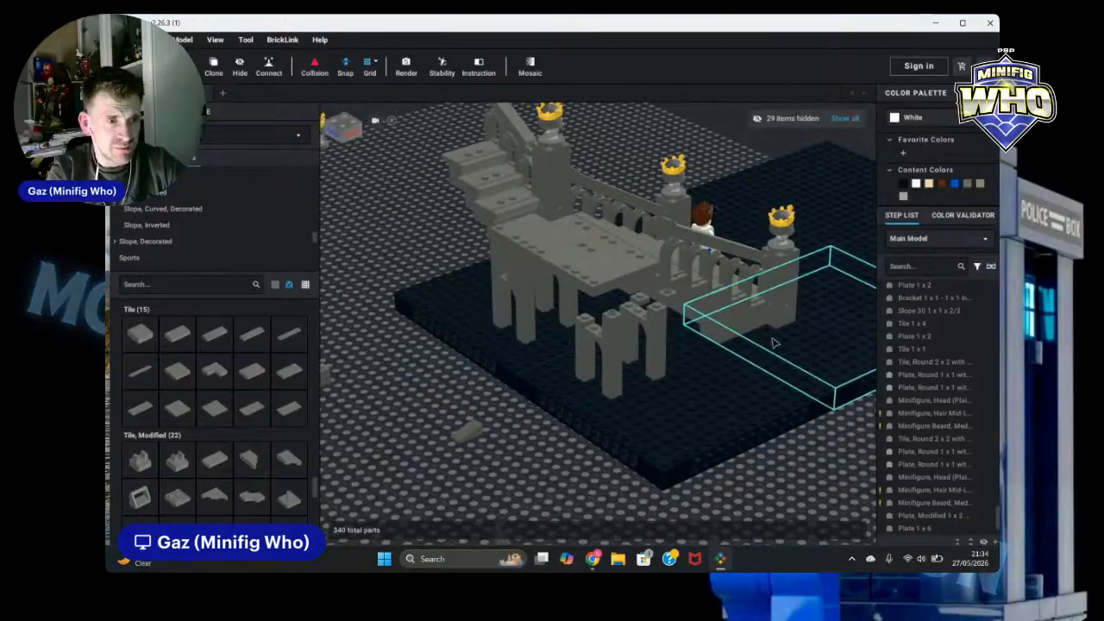
pyautogui.moveTo(832, 450); pyautogui.dragTo(766, 411, button='right')
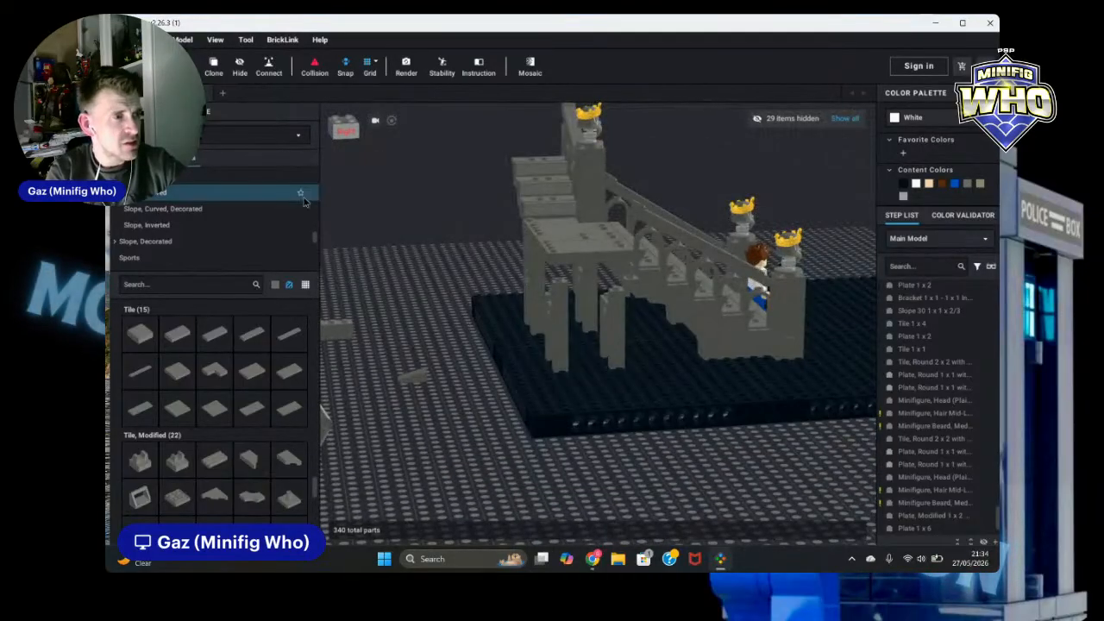
pyautogui.click(343, 131)
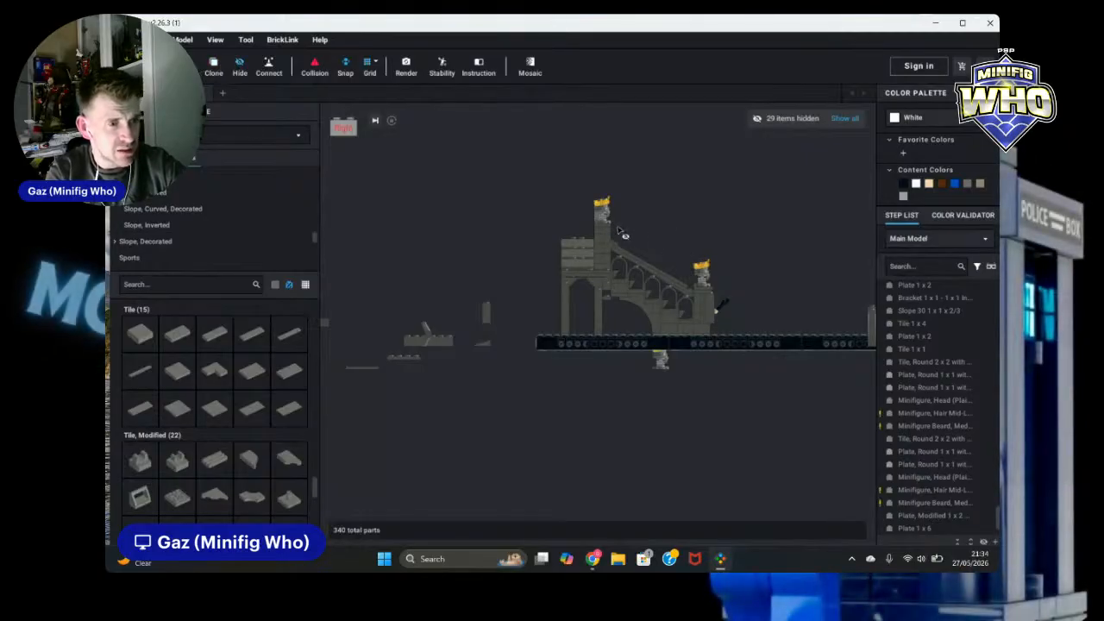
pyautogui.moveTo(630, 257); pyautogui.dragTo(718, 330)
pyautogui.press('h')
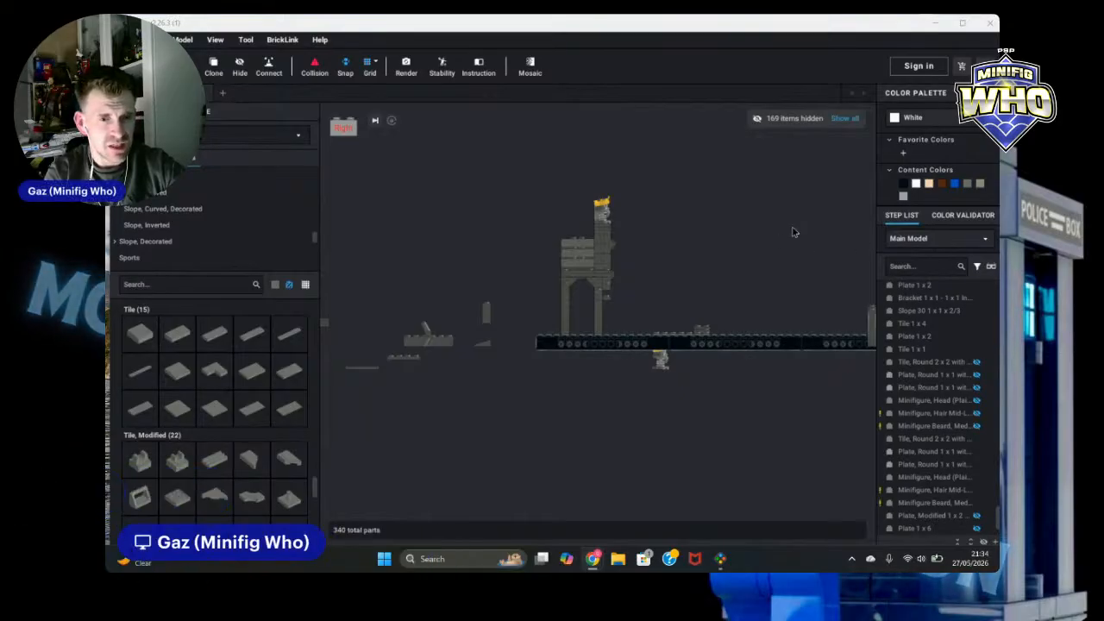
# Step: Clone the 1 x 1 brick and inverted slope under the ruin's deck and place the copy on the baseplate
pyautogui.moveTo(794, 232); pyautogui.dragTo(724, 238, button='right')
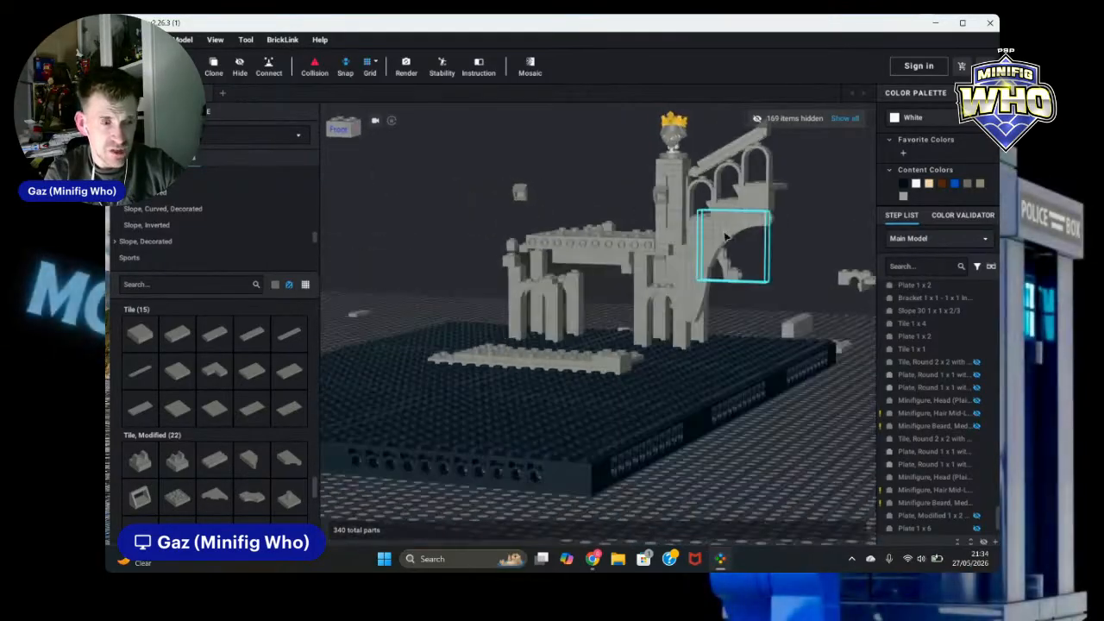
pyautogui.scroll(5, 780, 282)
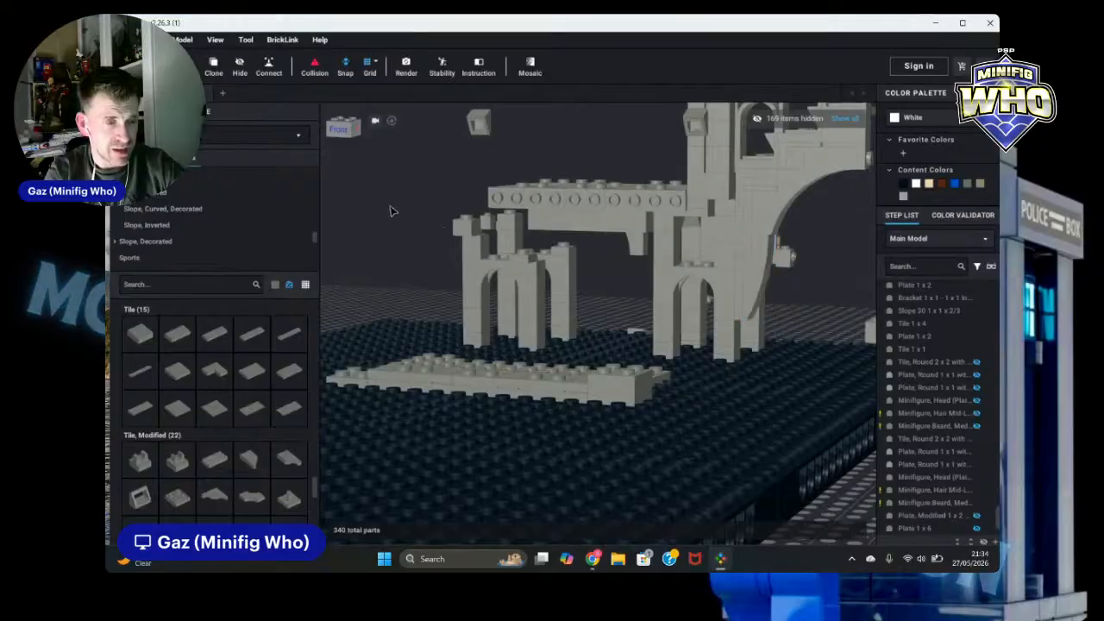
pyautogui.moveTo(390, 210); pyautogui.dragTo(411, 217, button='right')
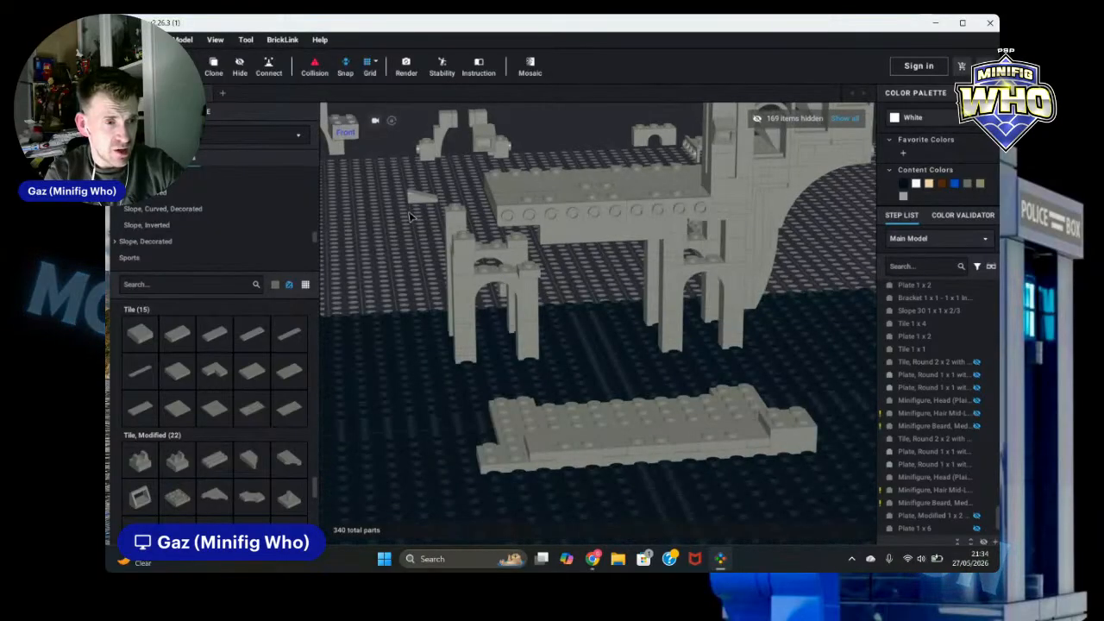
pyautogui.click(526, 263)
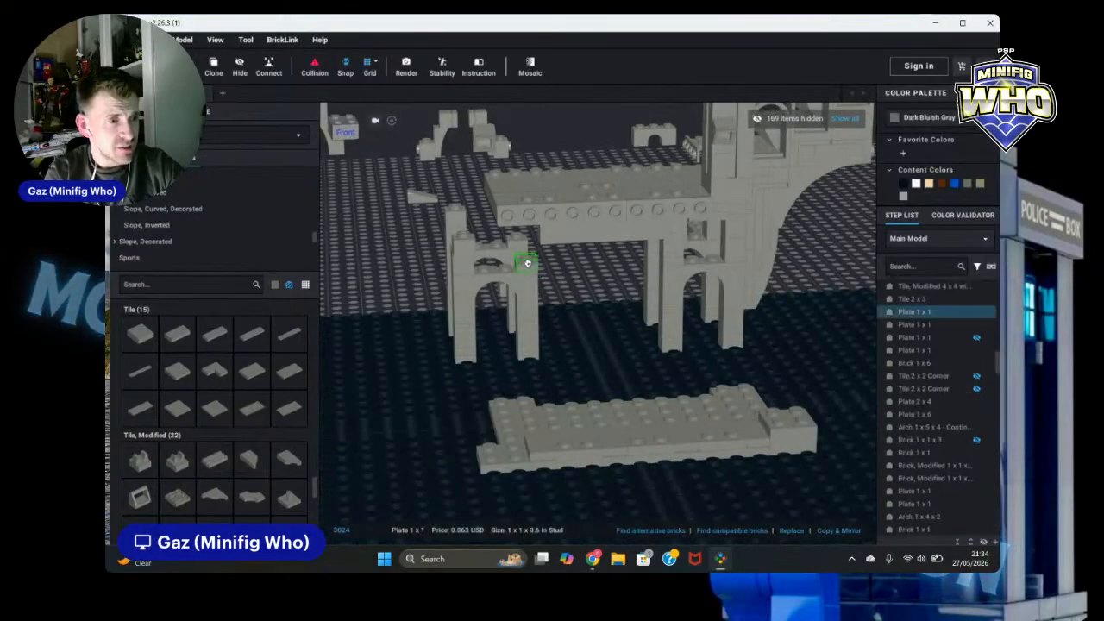
pyautogui.click(673, 231)
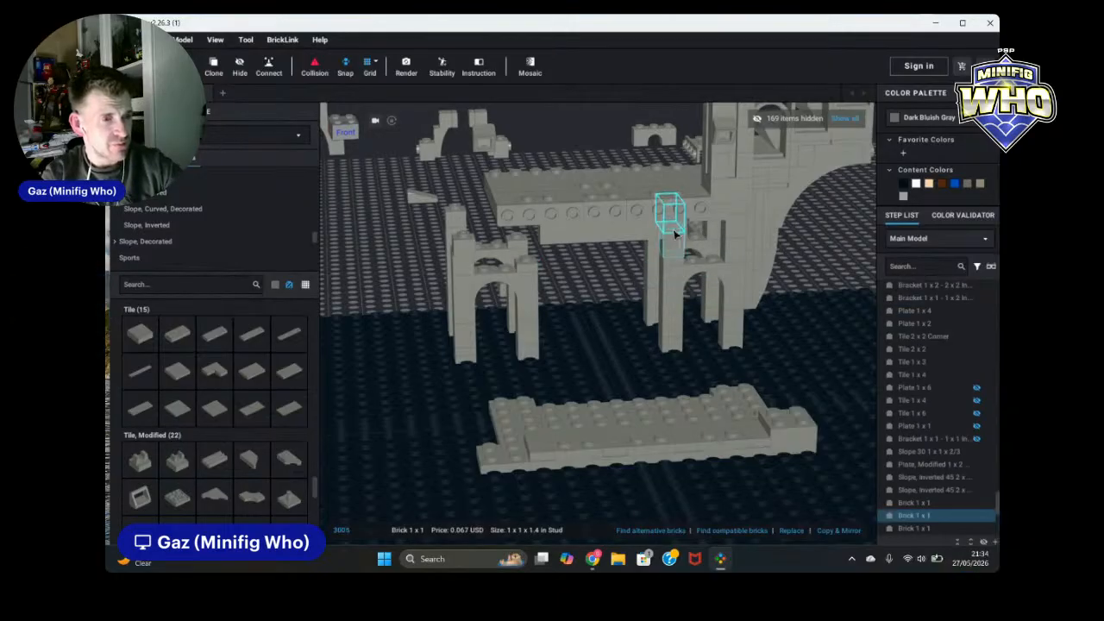
pyautogui.keyDown('ctrl'); pyautogui.click(675, 234); pyautogui.keyUp('ctrl')
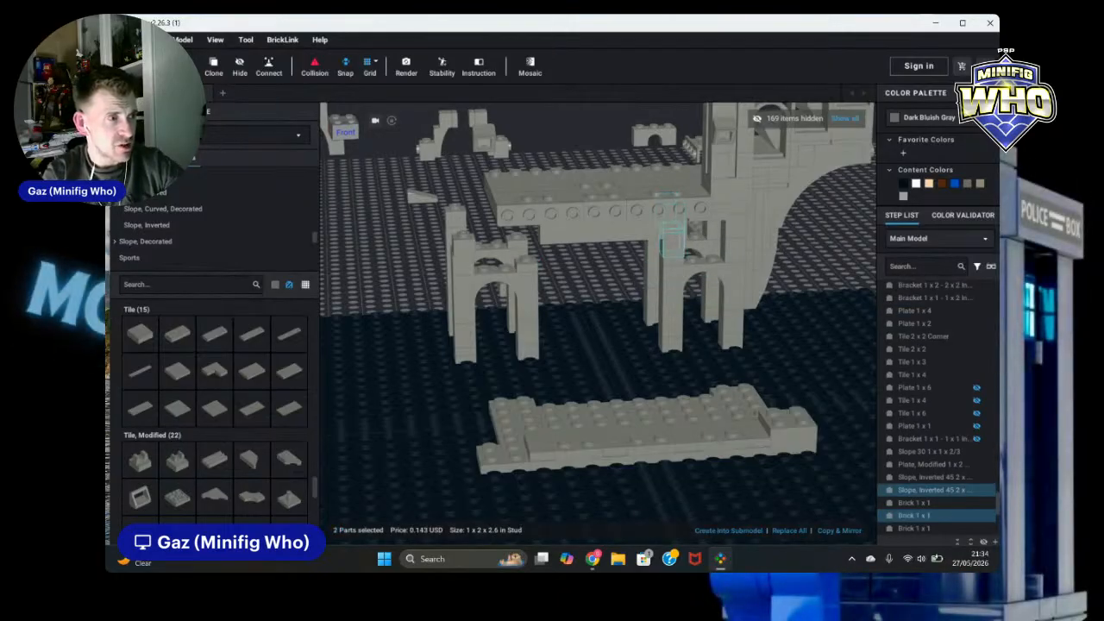
pyautogui.click(211, 68)
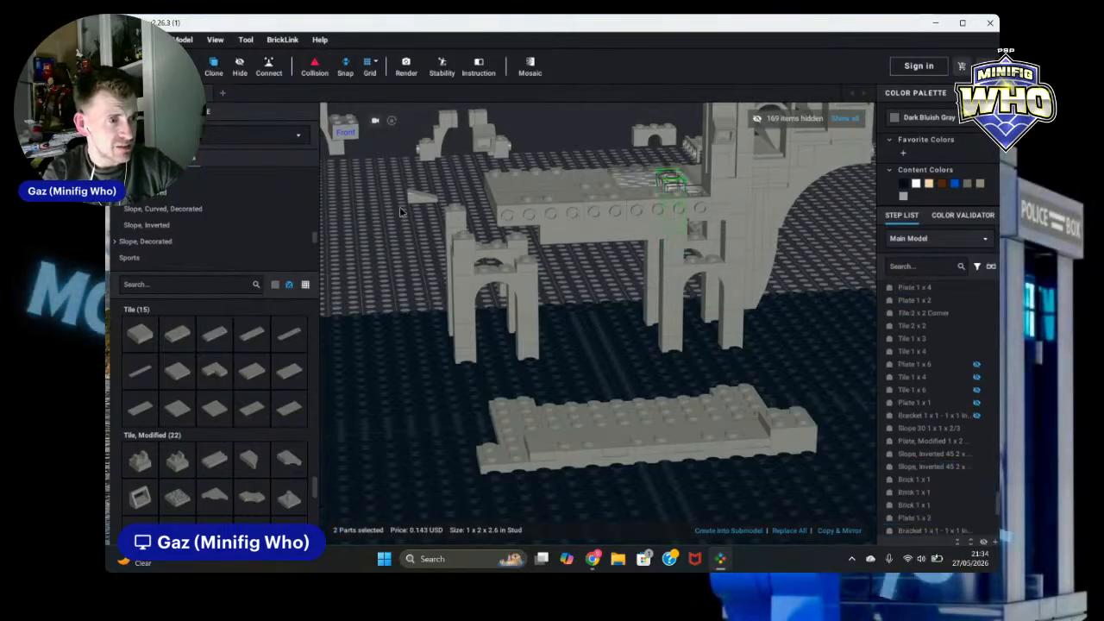
pyautogui.click(527, 249)
pyautogui.moveTo(404, 198); pyautogui.dragTo(489, 207, button='right')
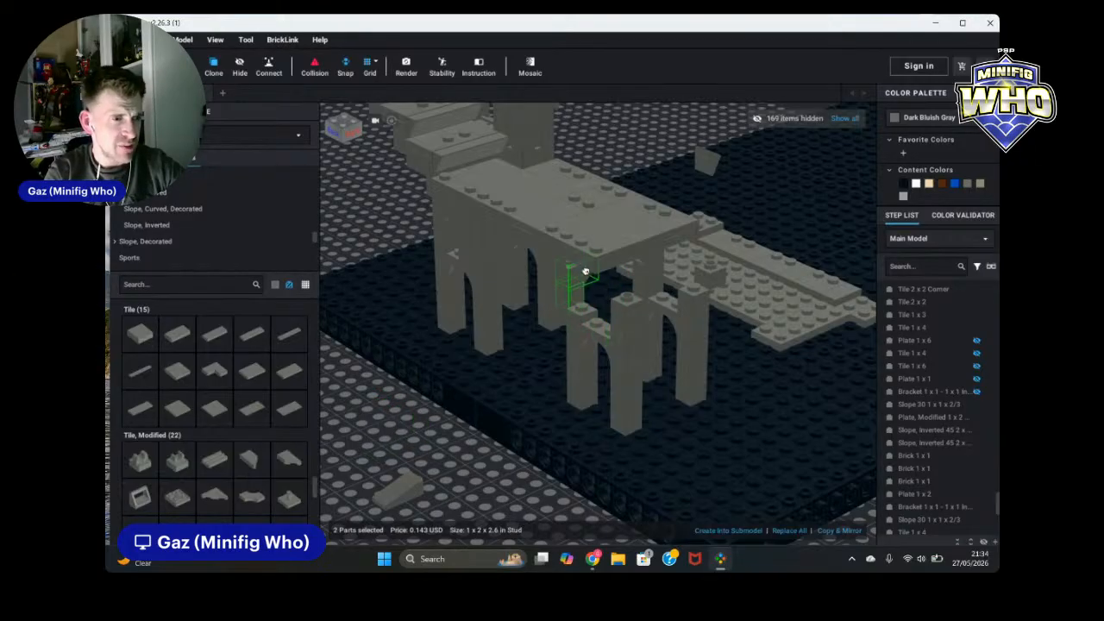
pyautogui.click(366, 427)
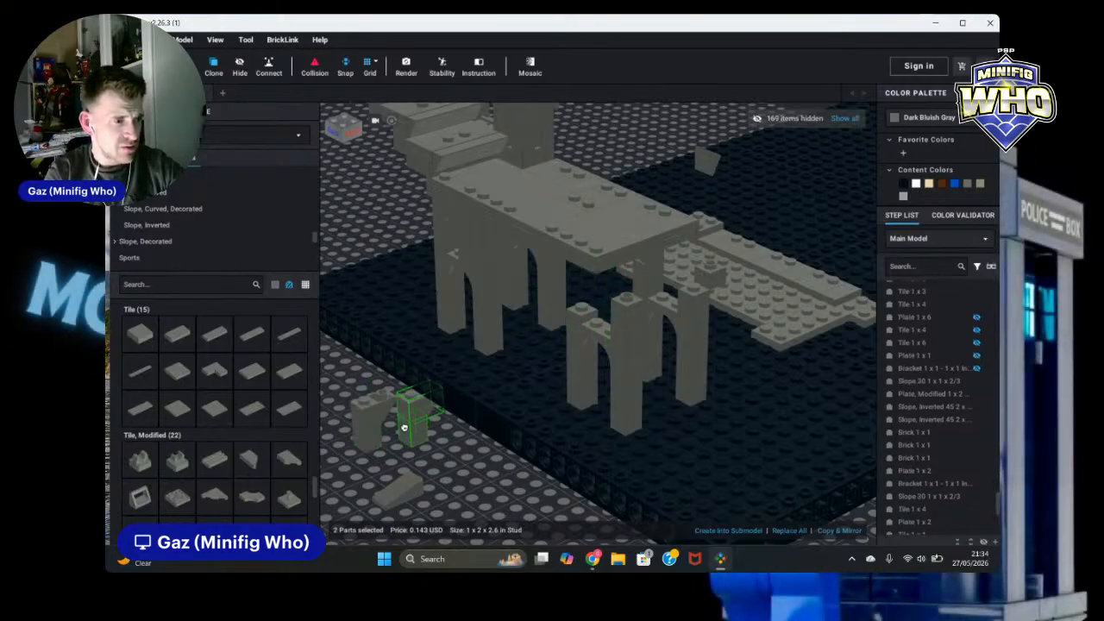
pyautogui.press('Escape')
# Step: Move the cloned brick and slope pair toward the arches under the ruin's deck
pyautogui.moveTo(343, 389); pyautogui.dragTo(374, 451)
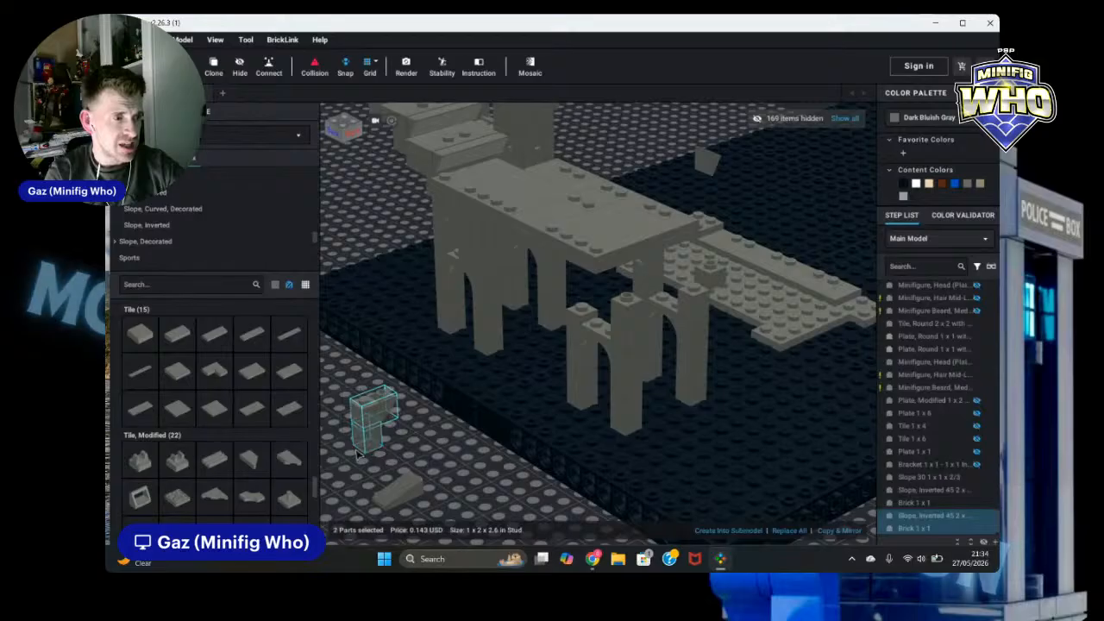
pyautogui.keyDown('shift'); pyautogui.click(513, 371); pyautogui.keyUp('shift')
pyautogui.click(406, 437)
pyautogui.click(353, 444)
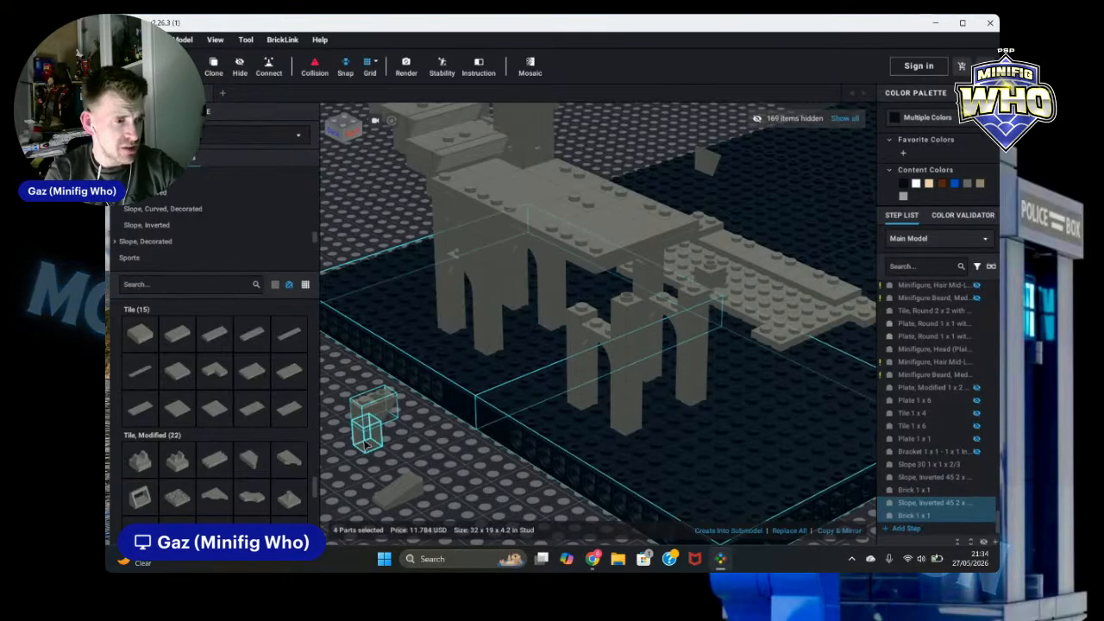
pyautogui.moveTo(408, 456); pyautogui.dragTo(578, 308)
pyautogui.click(374, 433)
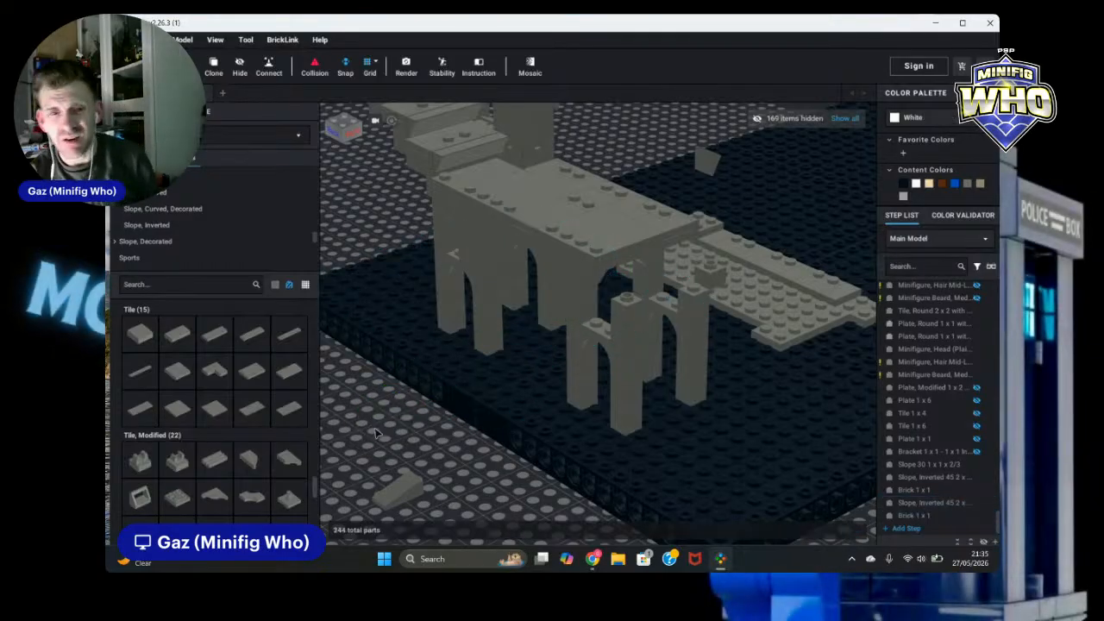
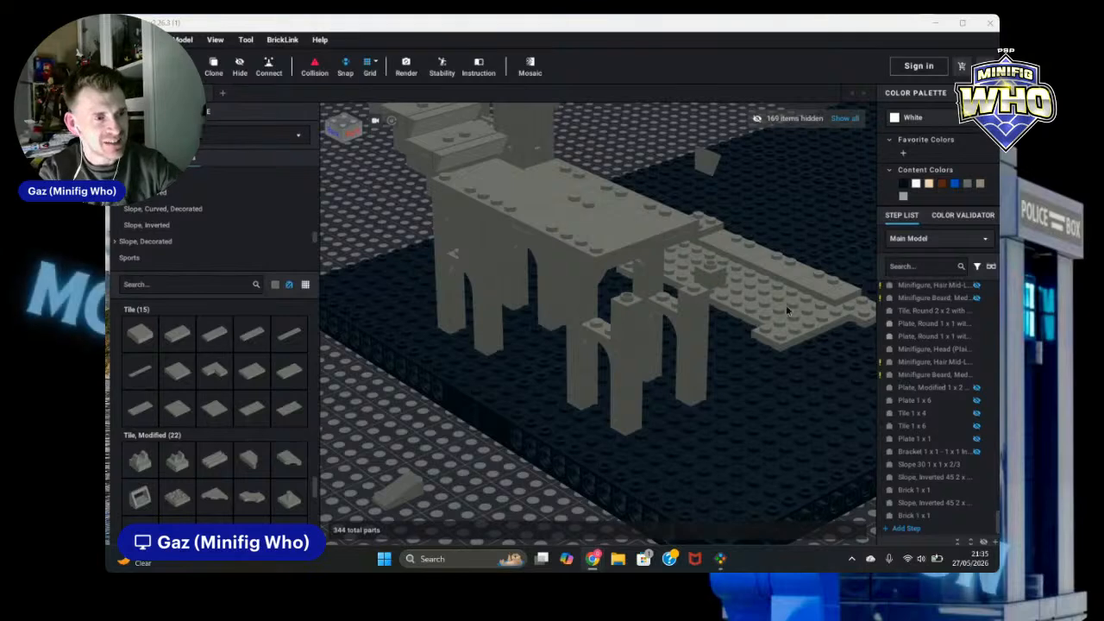
# Step: Delete the modified 1 x 1 x 2/3 brick with open stud from beside the ruin's leg
pyautogui.moveTo(478, 486); pyautogui.dragTo(584, 415, button='right')
pyautogui.click(709, 274)
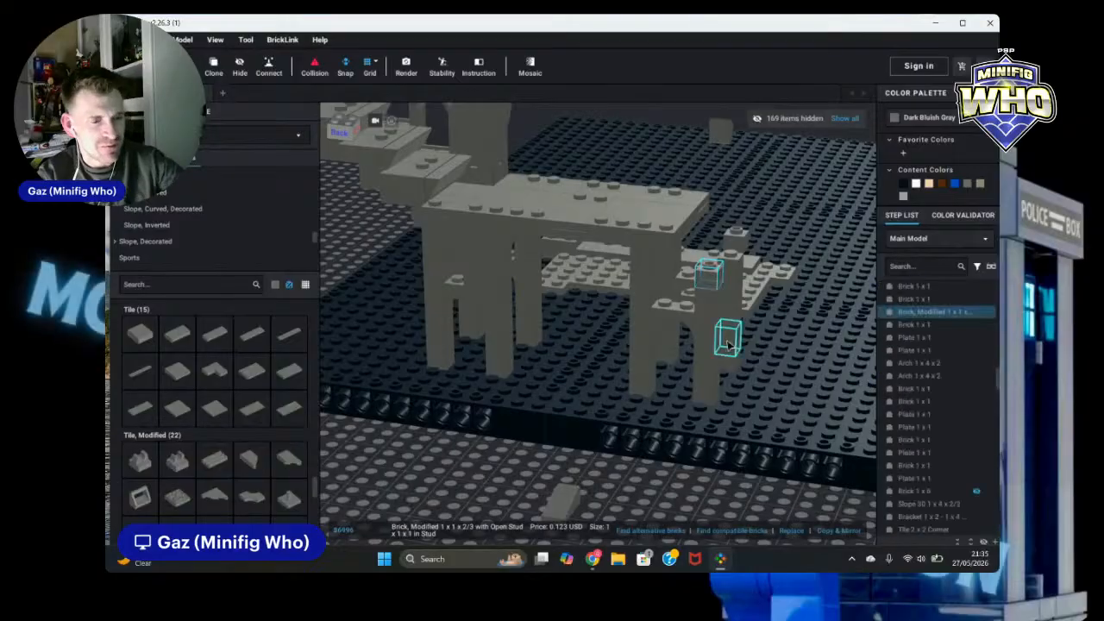
pyautogui.press('Delete')
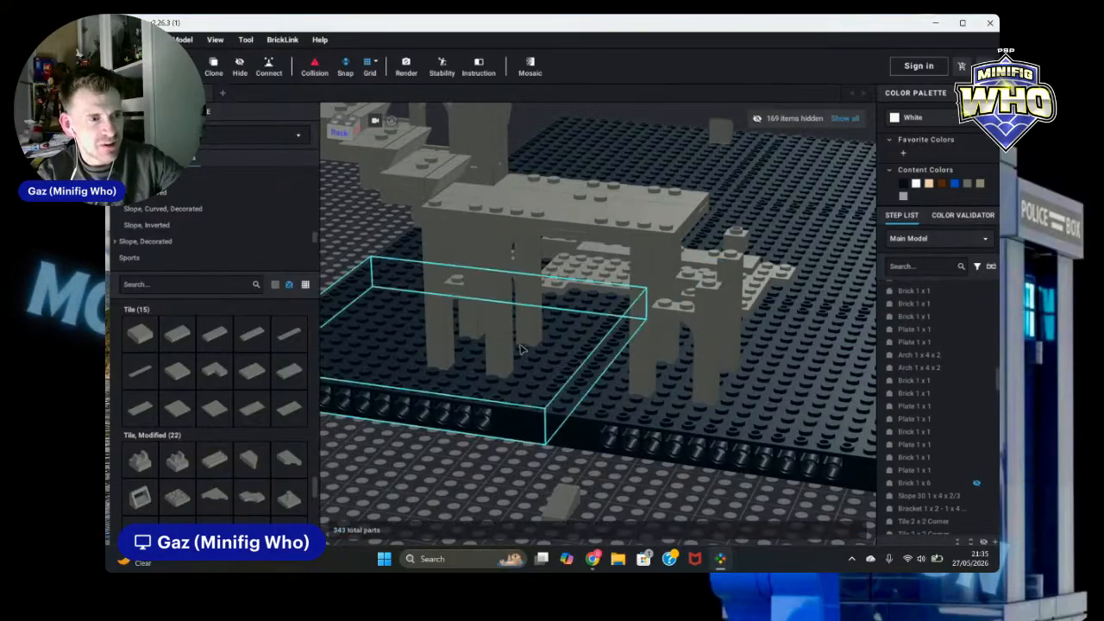
# Step: Clone the 1 x 1 brick and slope pair and place the copy against the ruin's right leg
pyautogui.click(438, 257)
pyautogui.keyDown('ctrl'); pyautogui.click(438, 257); pyautogui.keyUp('ctrl')
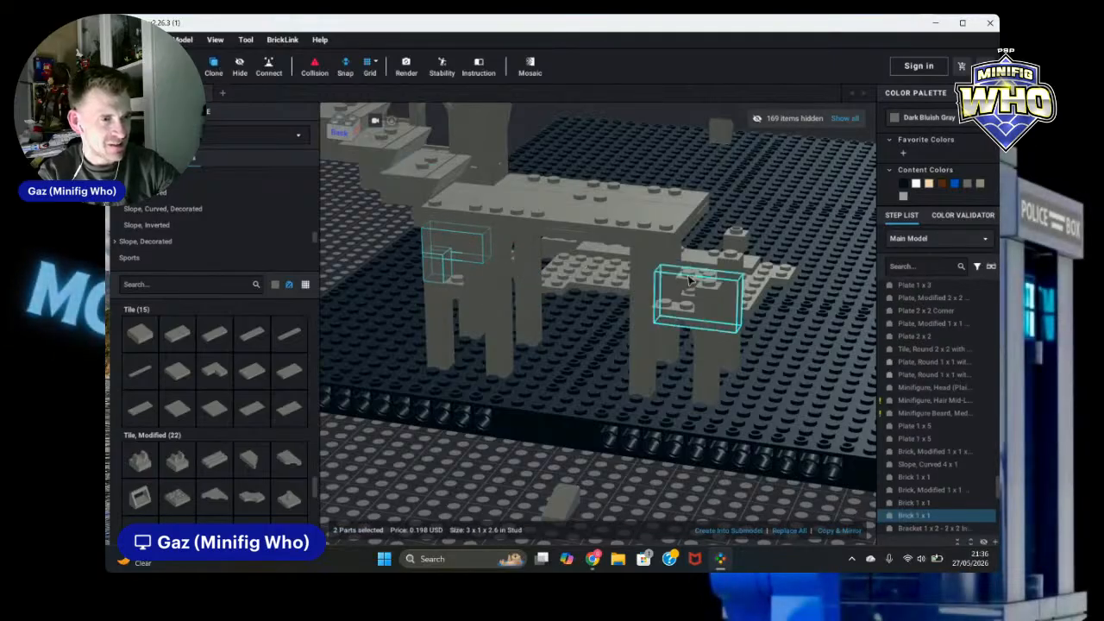
pyautogui.click(216, 69)
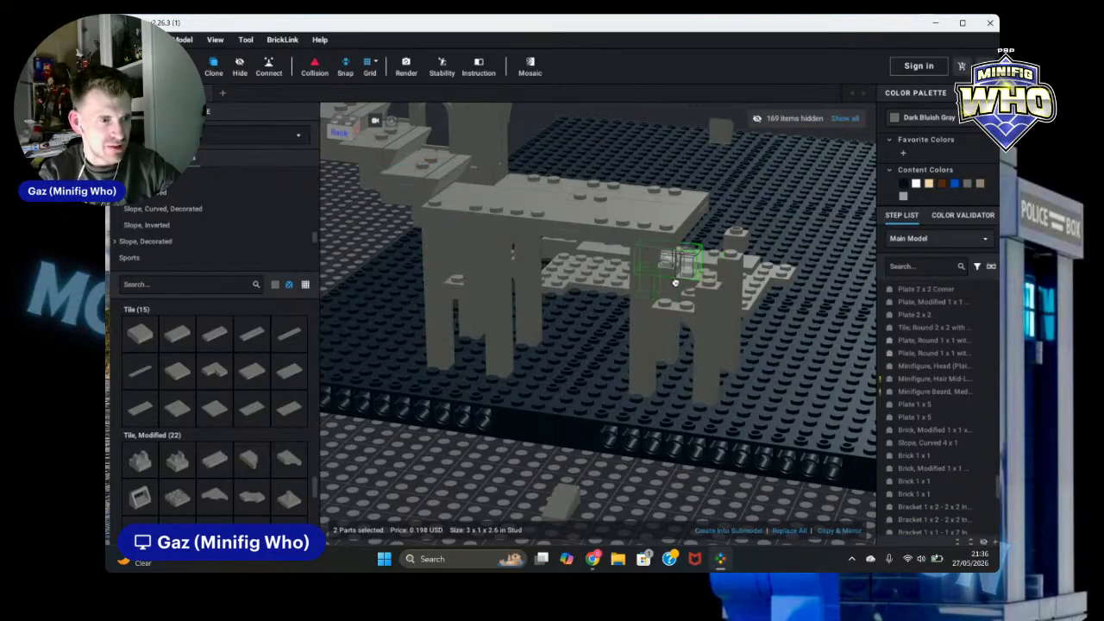
pyautogui.click(678, 285)
pyautogui.press('Escape')
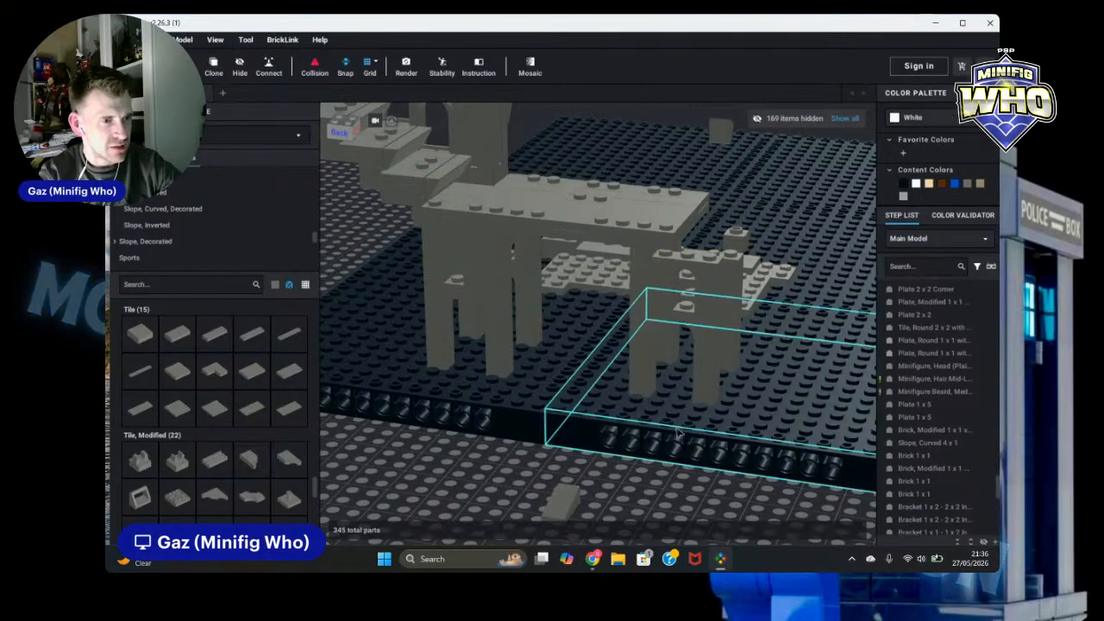
# Step: Delete the 1 x 1 brick sitting between the arches under the ruin's deck
pyautogui.moveTo(707, 514); pyautogui.dragTo(638, 500, button='right')
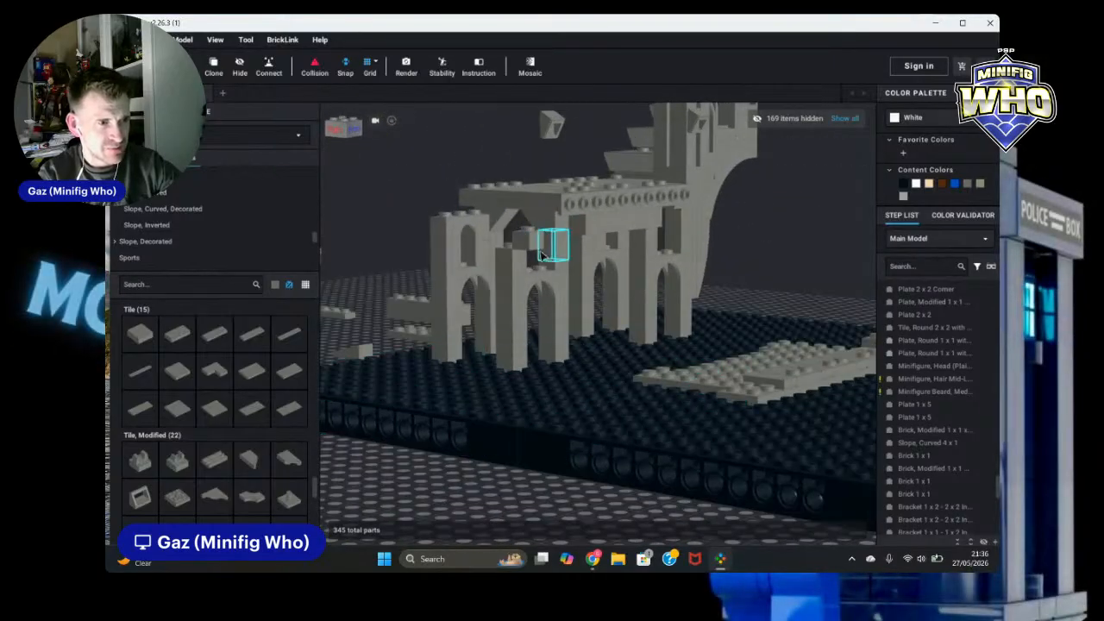
pyautogui.click(542, 250)
pyautogui.press('Delete')
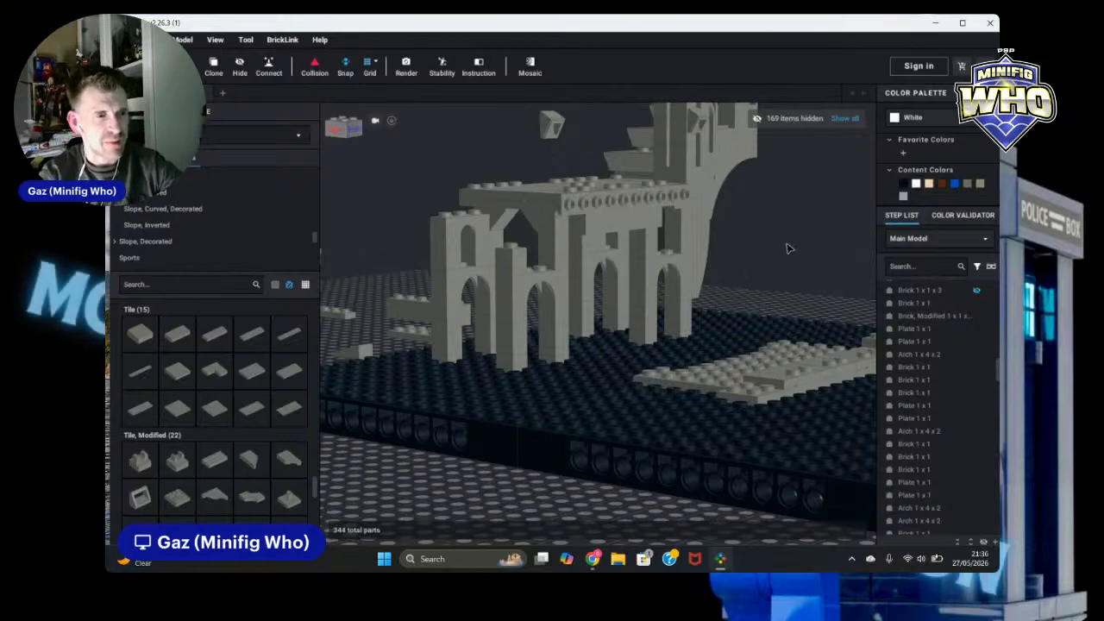
# Step: Hide the three small loose parts floating beside the ruin's right side in the front view
pyautogui.moveTo(789, 249)
pyautogui.mouseDown(button='right')
pyautogui.moveTo(759, 257)
pyautogui.moveTo(753, 239)
pyautogui.moveTo(815, 254)
pyautogui.moveTo(806, 247)
pyautogui.mouseUp(button='right')
pyautogui.click(740, 172)
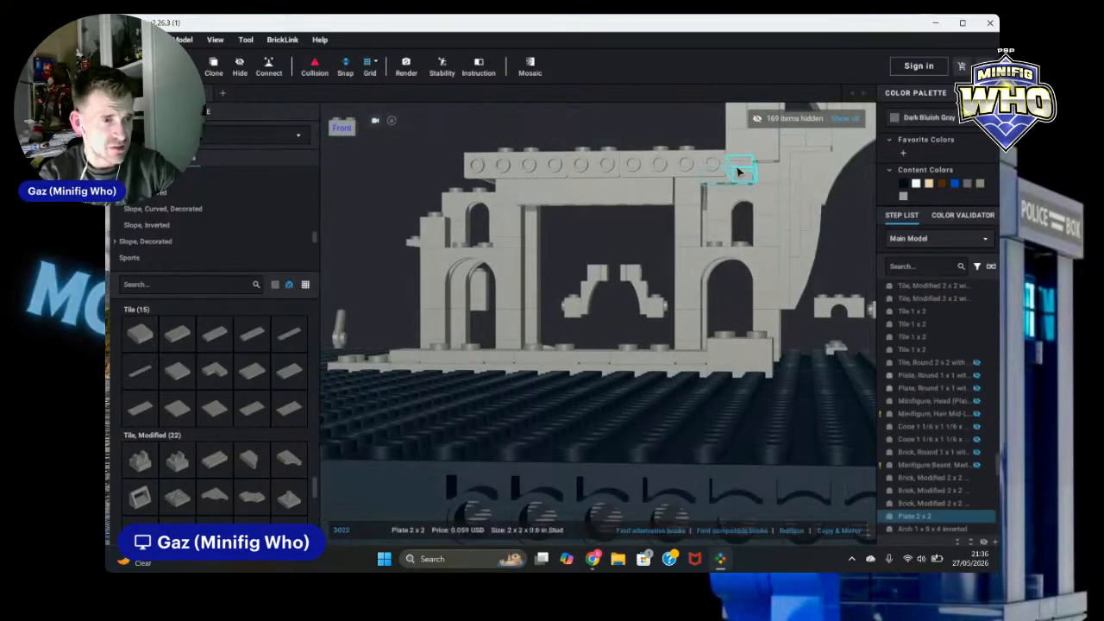
pyautogui.keyDown('ctrl'); pyautogui.click(740, 172); pyautogui.keyUp('ctrl')
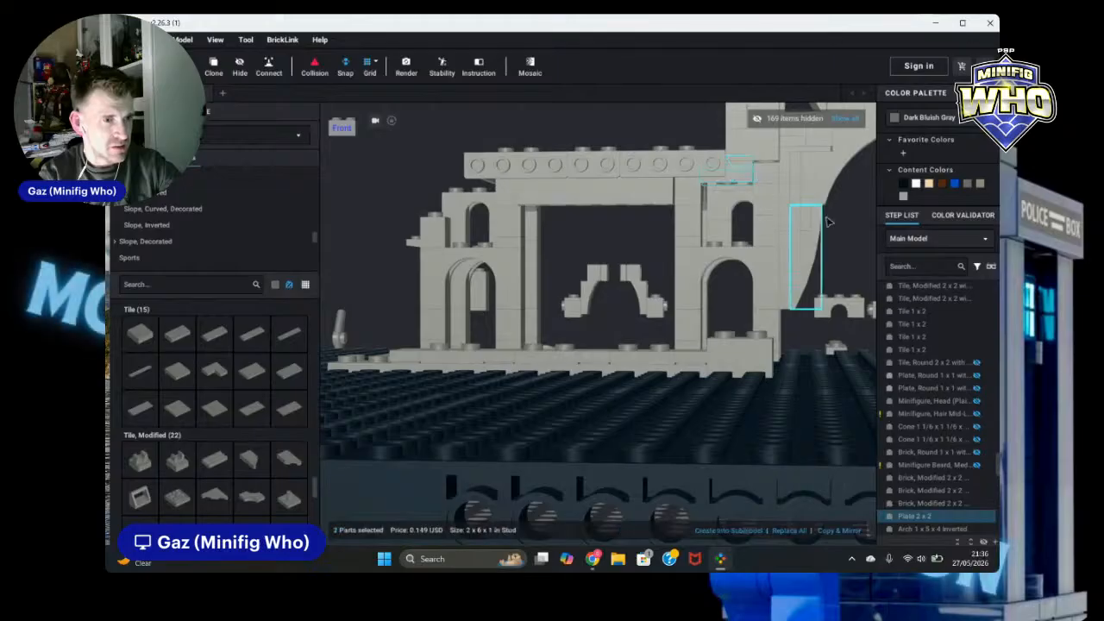
pyautogui.scroll(-4, 839, 240)
pyautogui.click(821, 258)
pyautogui.moveTo(822, 258); pyautogui.dragTo(824, 274, button='right')
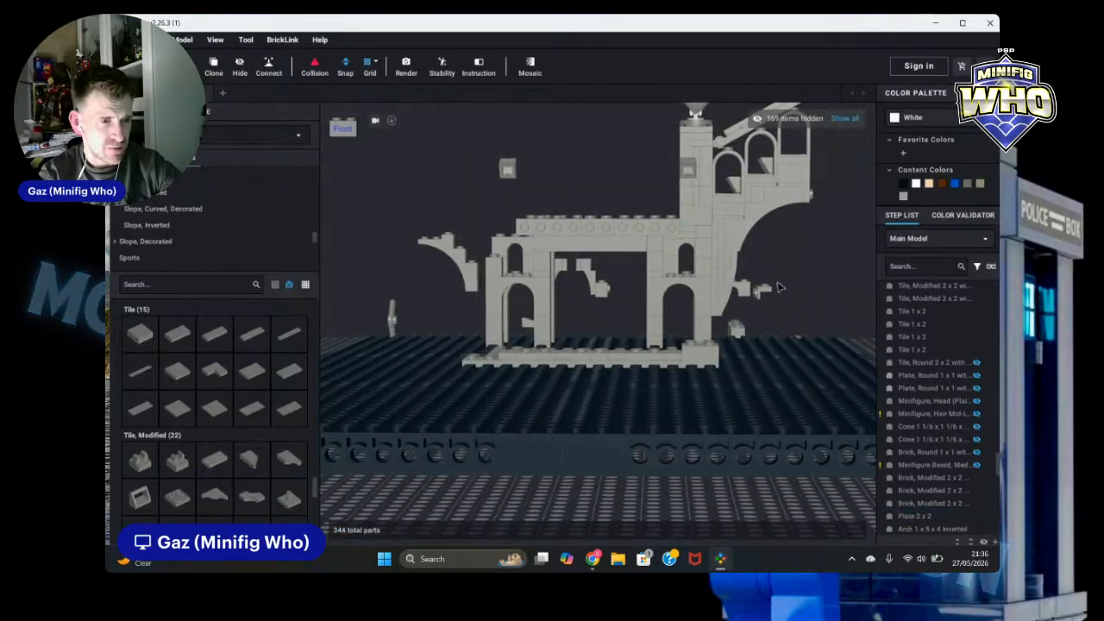
pyautogui.moveTo(783, 282); pyautogui.dragTo(740, 334)
pyautogui.click(764, 318)
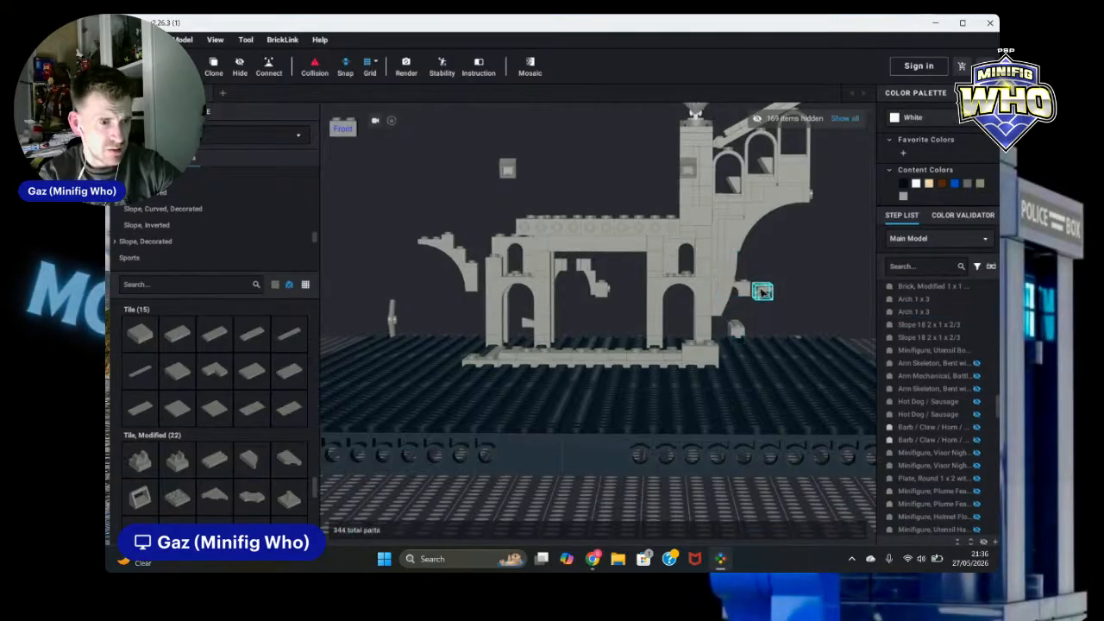
pyautogui.click(763, 293)
pyautogui.keyDown('ctrl'); pyautogui.click(759, 292); pyautogui.keyUp('ctrl')
pyautogui.click(750, 316)
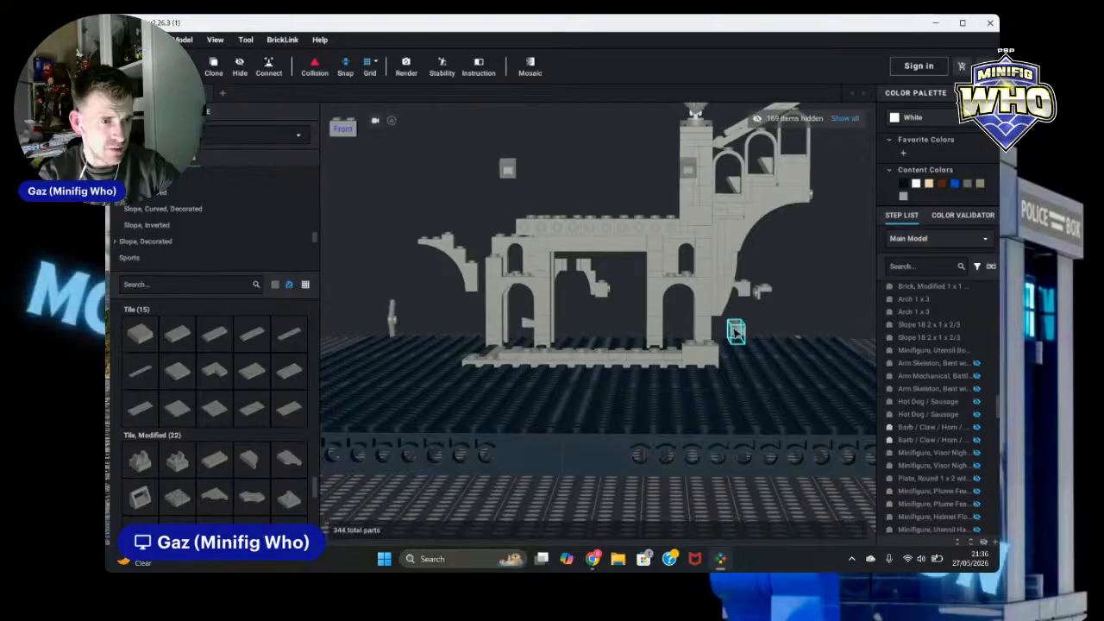
pyautogui.click(736, 331)
pyautogui.keyDown('ctrl'); pyautogui.click(743, 287); pyautogui.keyUp('ctrl')
pyautogui.keyDown('ctrl'); pyautogui.click(767, 292); pyautogui.keyUp('ctrl')
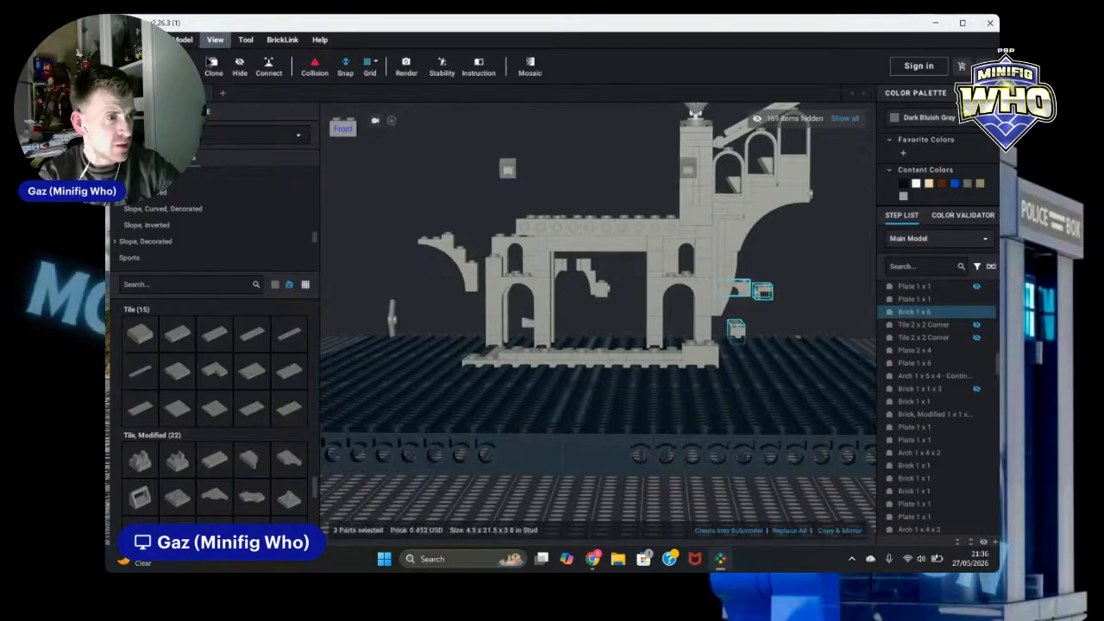
pyautogui.click(240, 64)
# Step: Clone the tower with its staircase, arches and crowned statue, placing a mirrored copy to the right of the original
pyautogui.moveTo(601, 283); pyautogui.dragTo(729, 274, button='right')
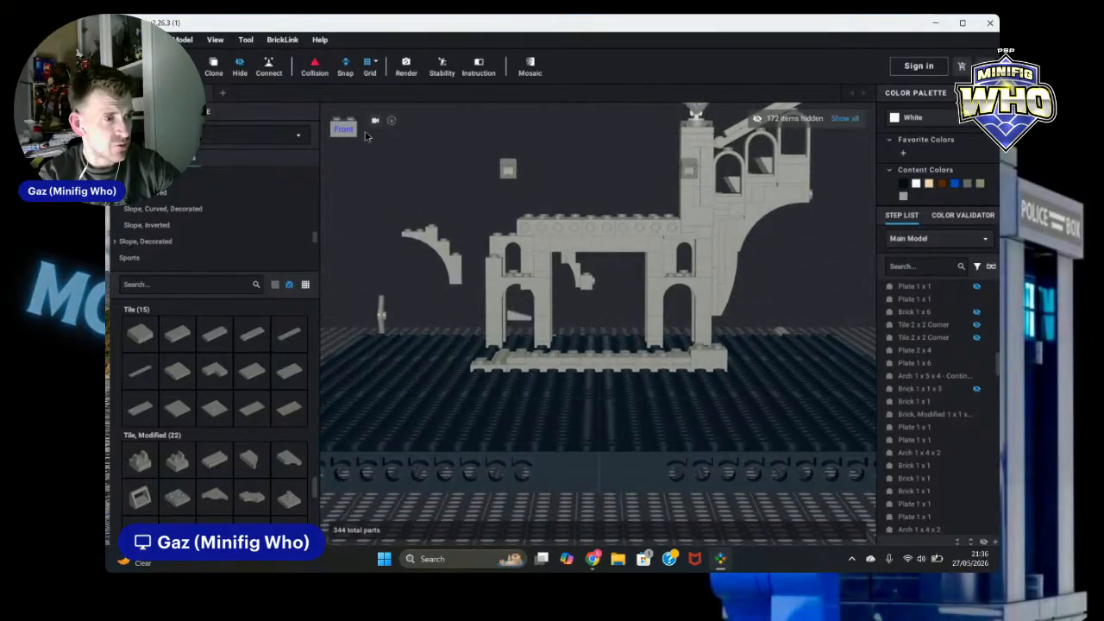
pyautogui.click(375, 121)
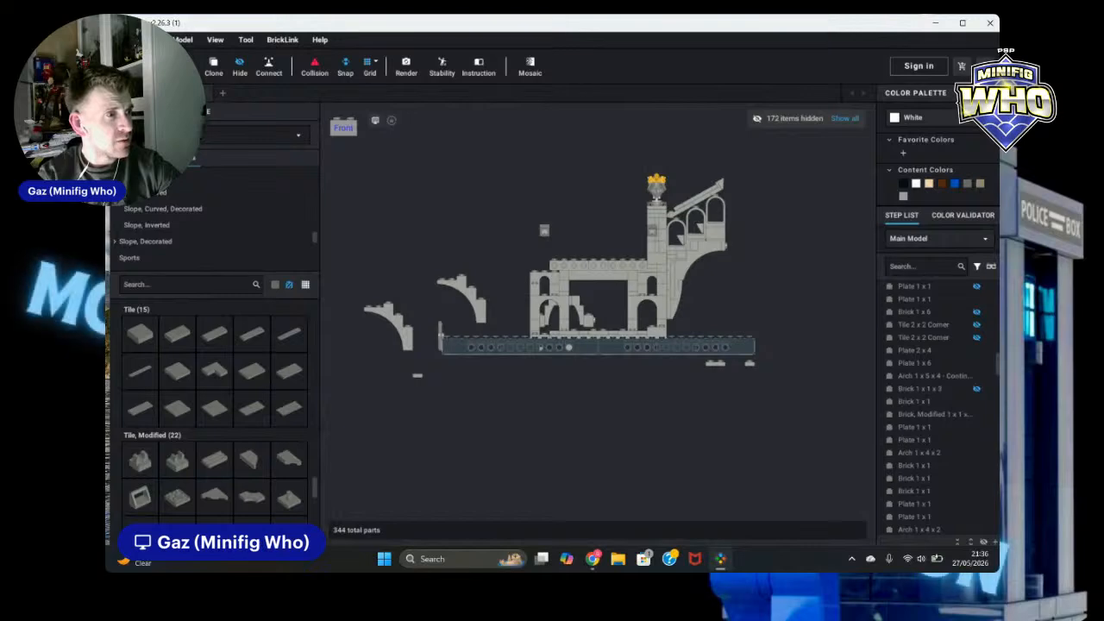
pyautogui.scroll(3, 811, 285)
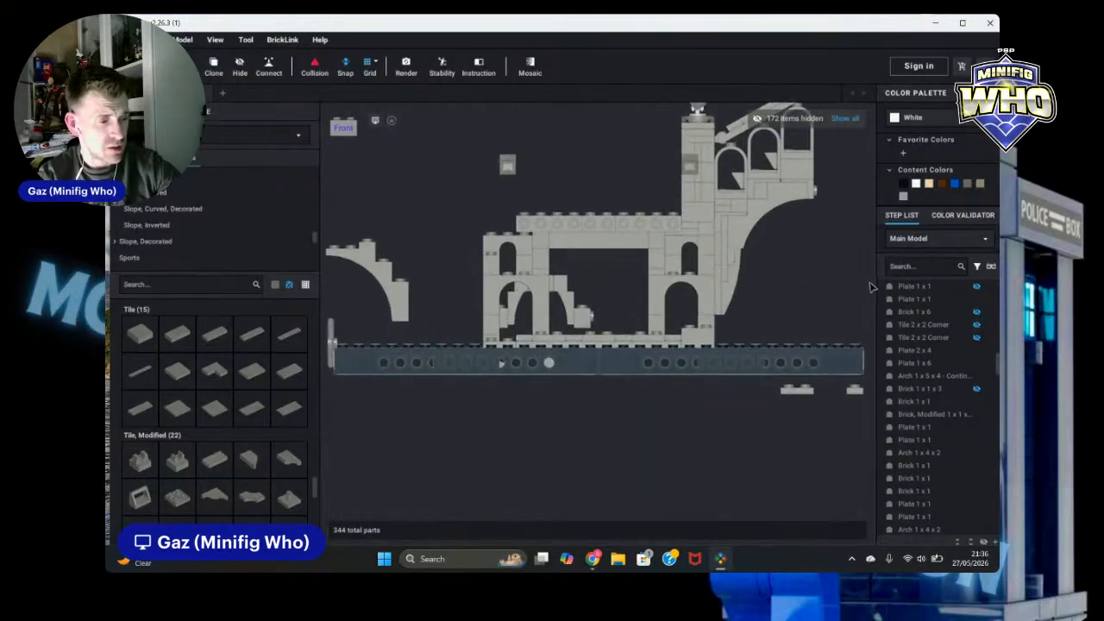
pyautogui.moveTo(871, 288); pyautogui.dragTo(783, 338, button='middle')
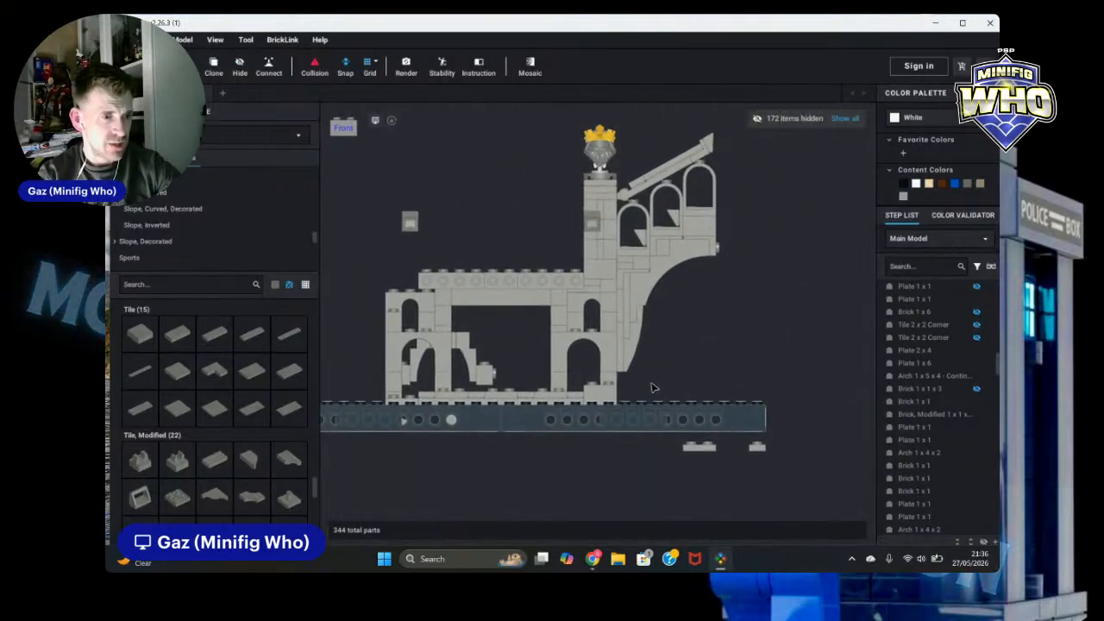
pyautogui.moveTo(729, 363); pyautogui.dragTo(627, 148)
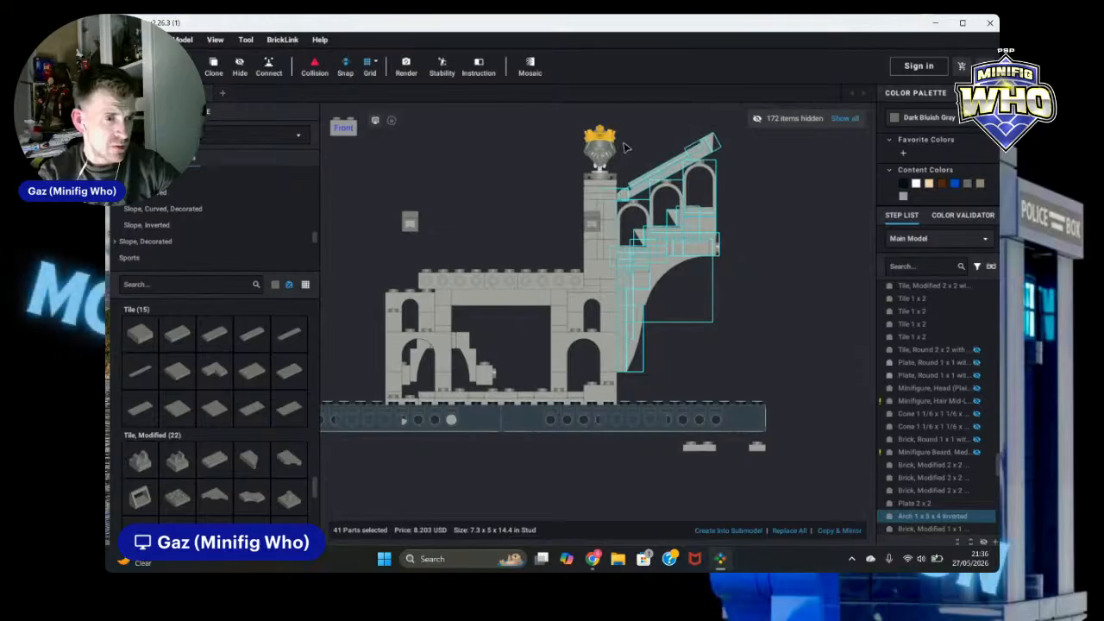
pyautogui.keyDown('ctrl'); pyautogui.click(614, 285); pyautogui.keyUp('ctrl')
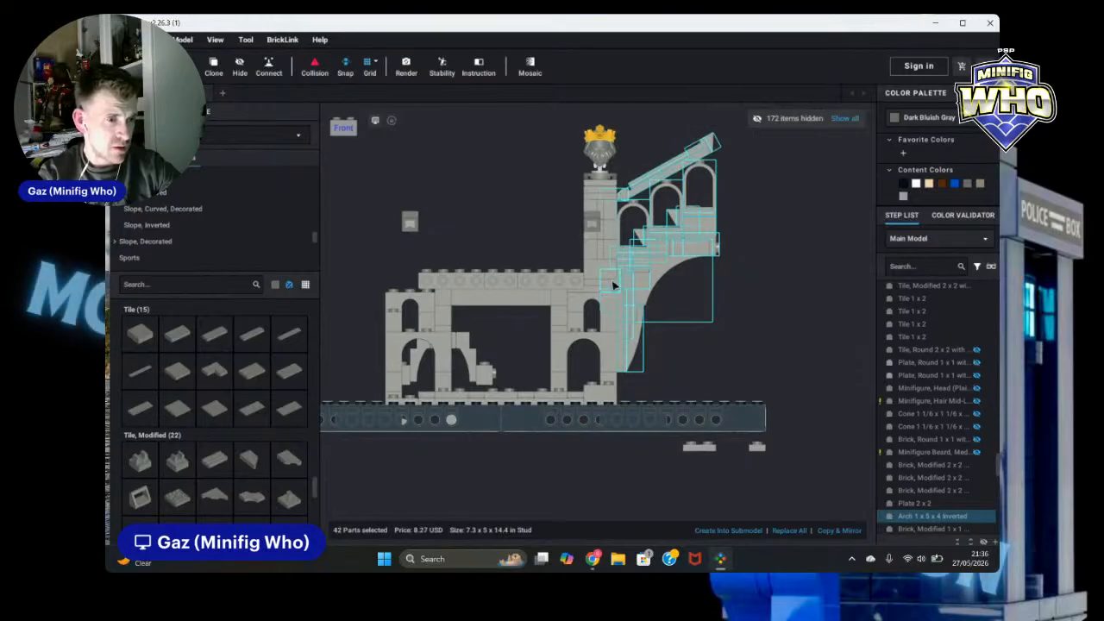
pyautogui.keyDown('ctrl'); pyautogui.click(594, 283); pyautogui.keyUp('ctrl')
pyautogui.keyDown('ctrl'); pyautogui.click(593, 289); pyautogui.keyUp('ctrl')
pyautogui.keyDown('ctrl'); pyautogui.click(597, 274); pyautogui.keyUp('ctrl')
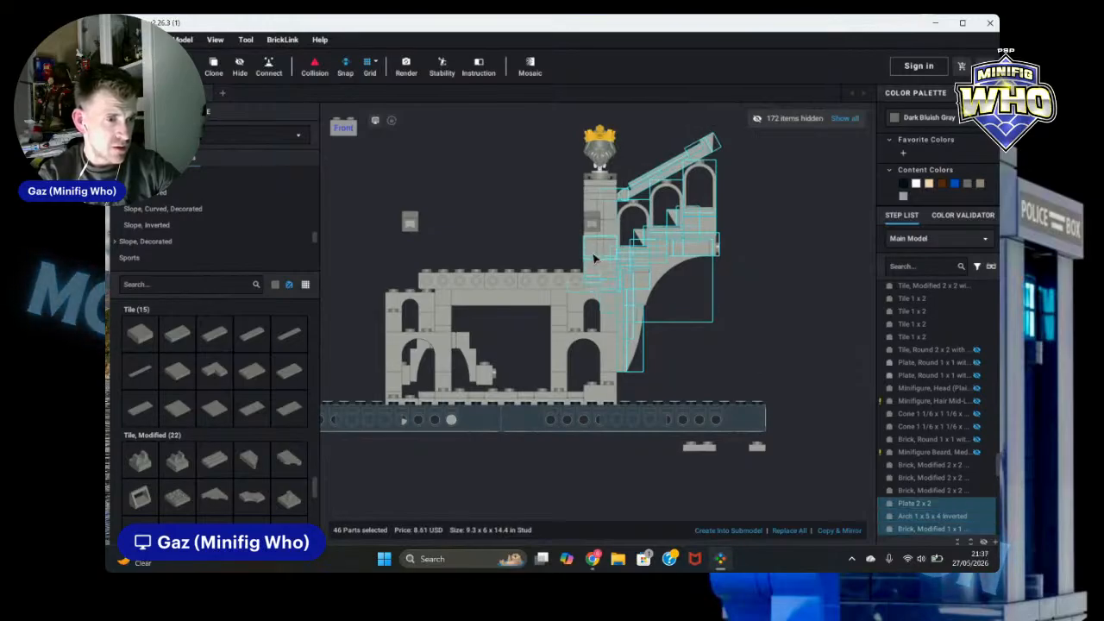
pyautogui.keyDown('ctrl'); pyautogui.click(600, 251); pyautogui.keyUp('ctrl')
pyautogui.keyDown('ctrl'); pyautogui.click(604, 232); pyautogui.keyUp('ctrl')
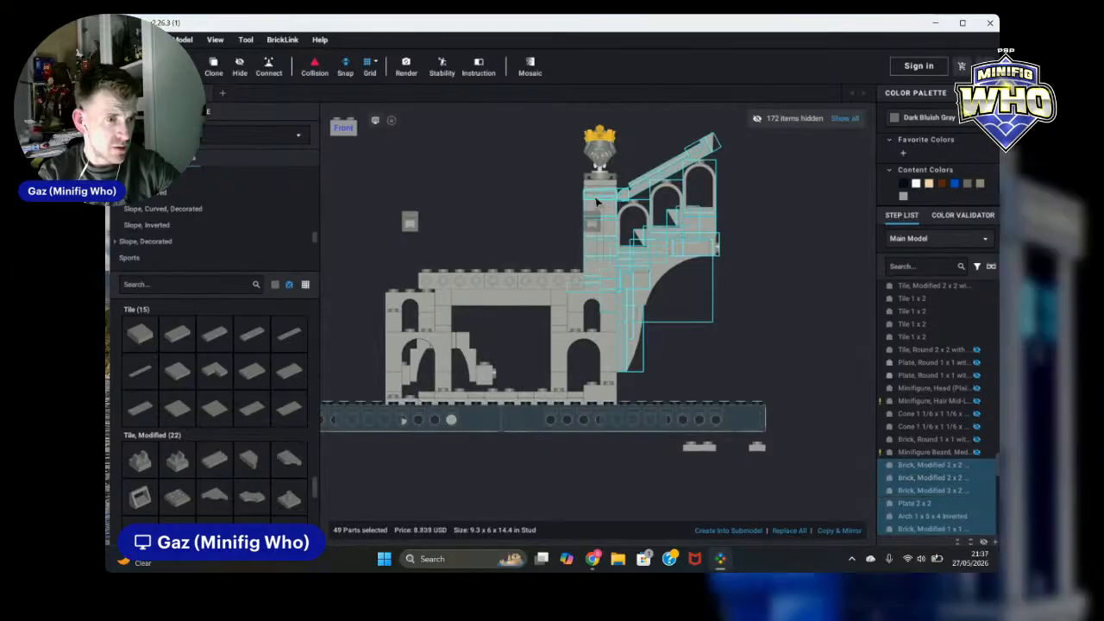
pyautogui.keyDown('ctrl'); pyautogui.click(595, 194); pyautogui.keyUp('ctrl')
pyautogui.keyDown('ctrl'); pyautogui.click(596, 186); pyautogui.keyUp('ctrl')
pyautogui.keyDown('ctrl'); pyautogui.click(599, 180); pyautogui.keyUp('ctrl')
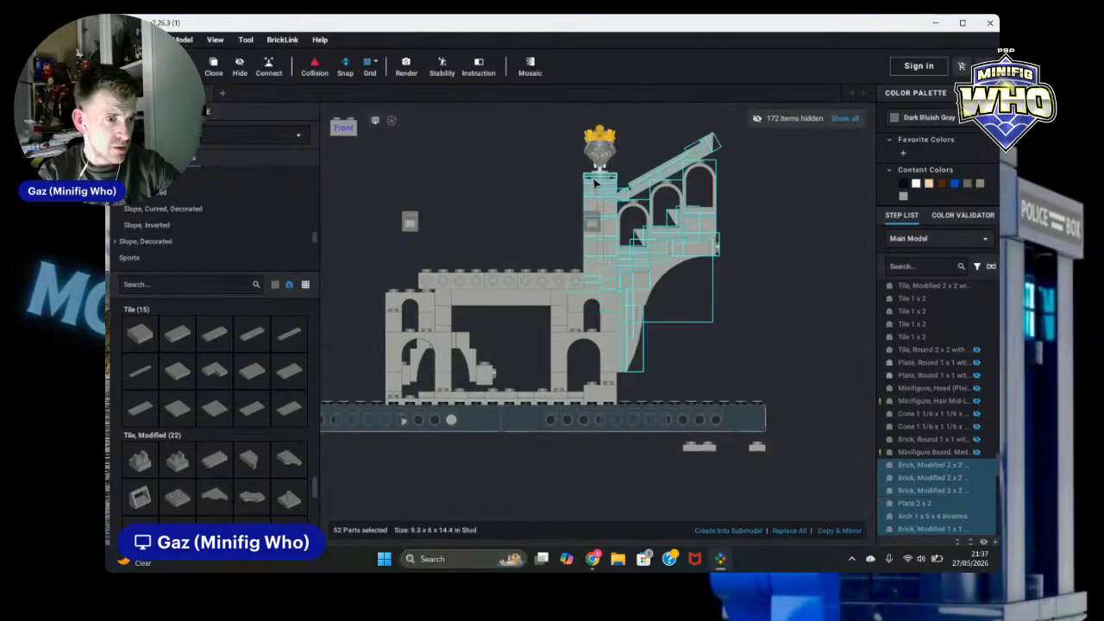
pyautogui.keyDown('ctrl'); pyautogui.click(601, 172); pyautogui.keyUp('ctrl')
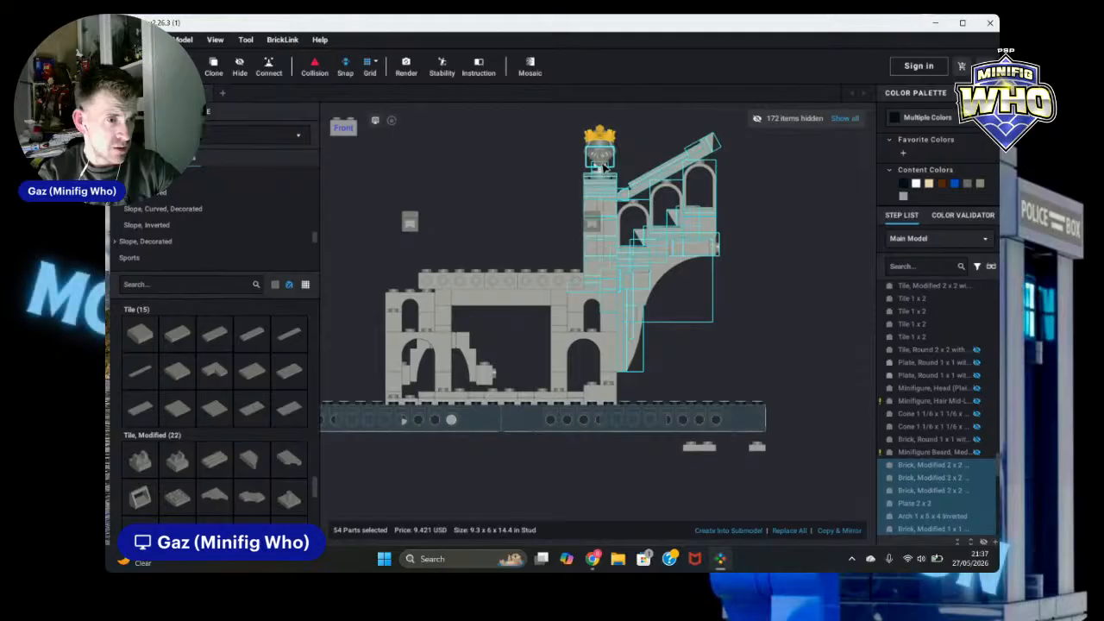
pyautogui.keyDown('ctrl'); pyautogui.click(604, 167); pyautogui.keyUp('ctrl')
pyautogui.keyDown('ctrl'); pyautogui.click(605, 156); pyautogui.keyUp('ctrl')
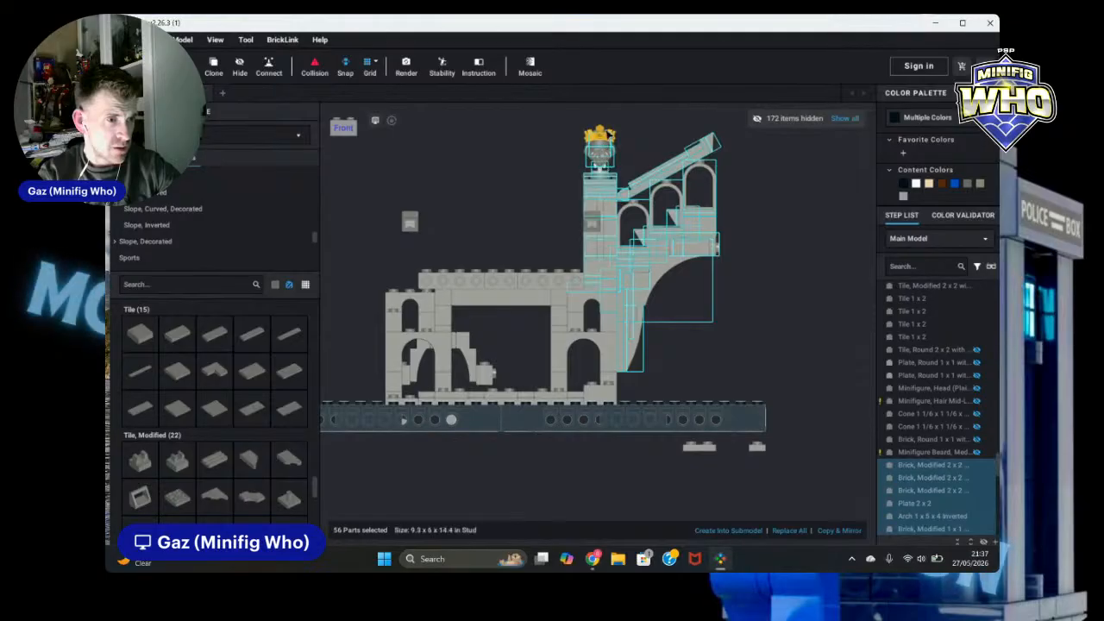
pyautogui.moveTo(536, 154); pyautogui.dragTo(579, 172, button='right')
pyautogui.scroll(-5, 579, 176)
pyautogui.moveTo(688, 195); pyautogui.dragTo(763, 203, button='right')
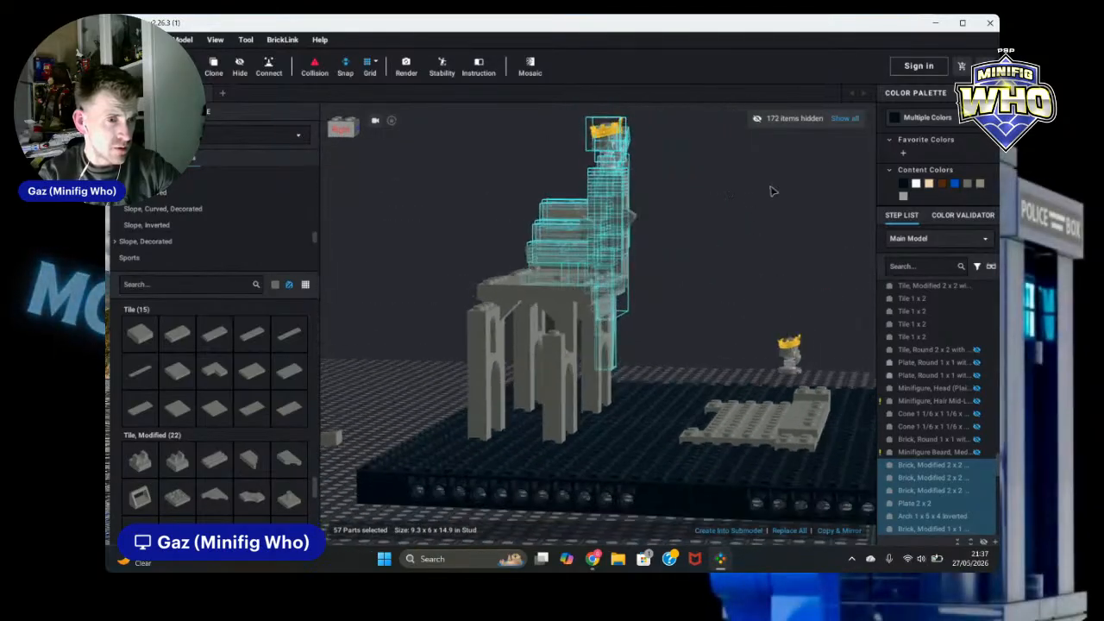
pyautogui.moveTo(766, 277)
pyautogui.mouseDown(button='right')
pyautogui.moveTo(771, 298)
pyautogui.moveTo(747, 266)
pyautogui.moveTo(764, 296)
pyautogui.mouseUp(button='right')
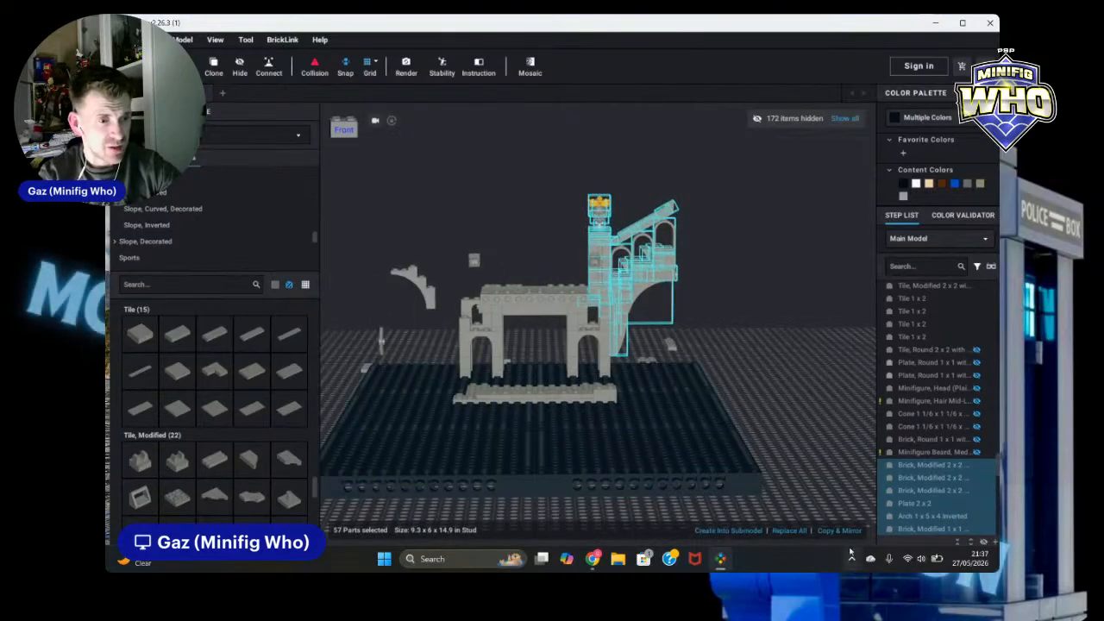
pyautogui.click(827, 329)
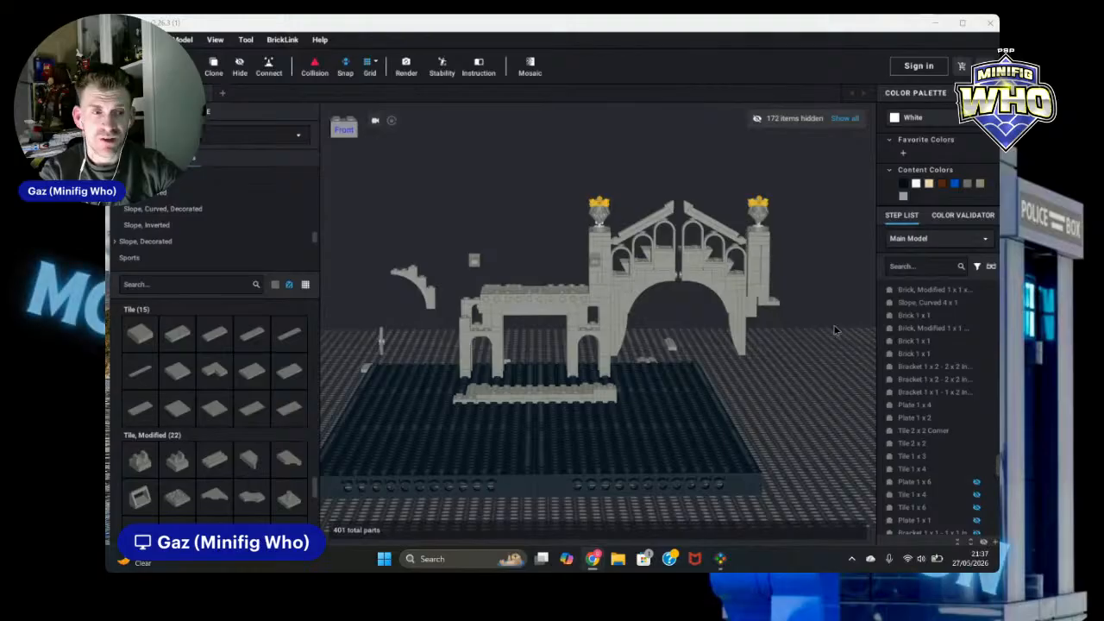
# Step: Move the copied tower so it stands opposite the original tower, facing its staircase
pyautogui.moveTo(826, 346); pyautogui.dragTo(826, 348, button='right')
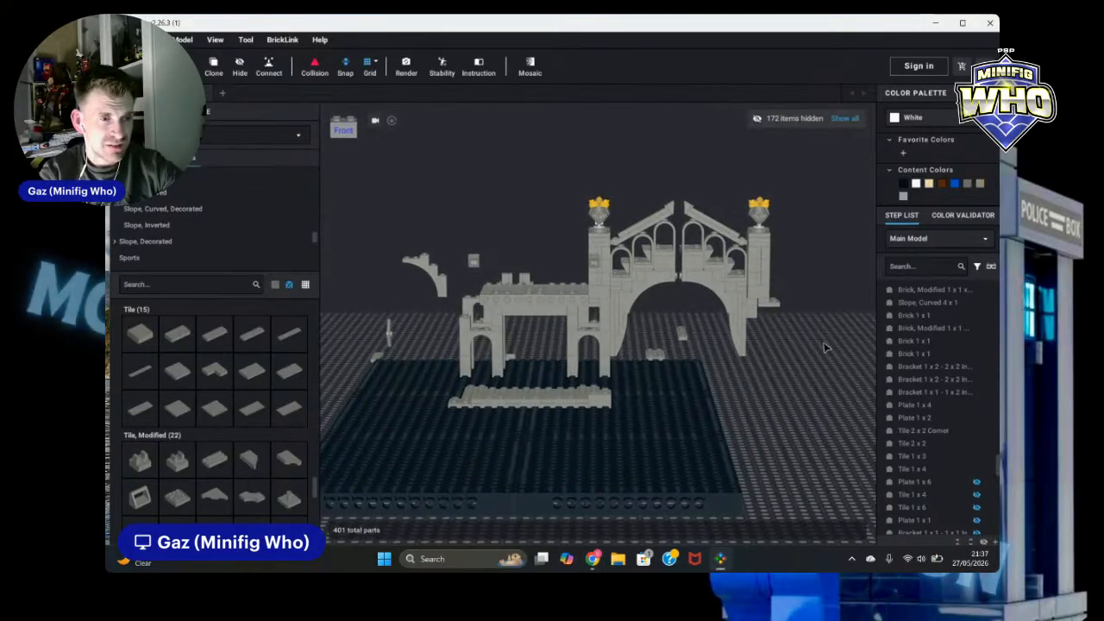
pyautogui.moveTo(690, 166); pyautogui.dragTo(824, 354)
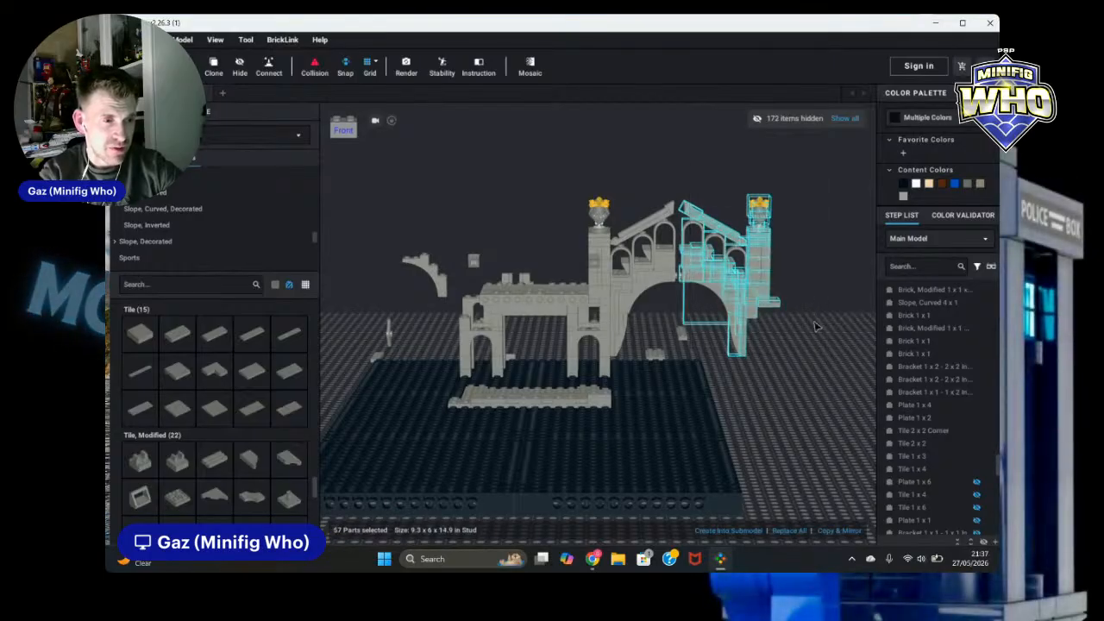
pyautogui.moveTo(816, 326)
pyautogui.mouseDown(button='right')
pyautogui.moveTo(838, 339)
pyautogui.moveTo(811, 317)
pyautogui.moveTo(820, 326)
pyautogui.mouseUp(button='right')
pyautogui.moveTo(770, 302); pyautogui.dragTo(483, 286)
pyautogui.scroll(5, 458, 274)
pyautogui.moveTo(465, 277)
pyautogui.mouseDown(button='right')
pyautogui.moveTo(483, 285)
pyautogui.moveTo(474, 288)
pyautogui.mouseUp(button='right')
pyautogui.moveTo(483, 286); pyautogui.dragTo(385, 294)
pyautogui.scroll(-5, 395, 340)
pyautogui.moveTo(384, 294); pyautogui.dragTo(324, 311, button='right')
pyautogui.scroll(-4, 312, 305)
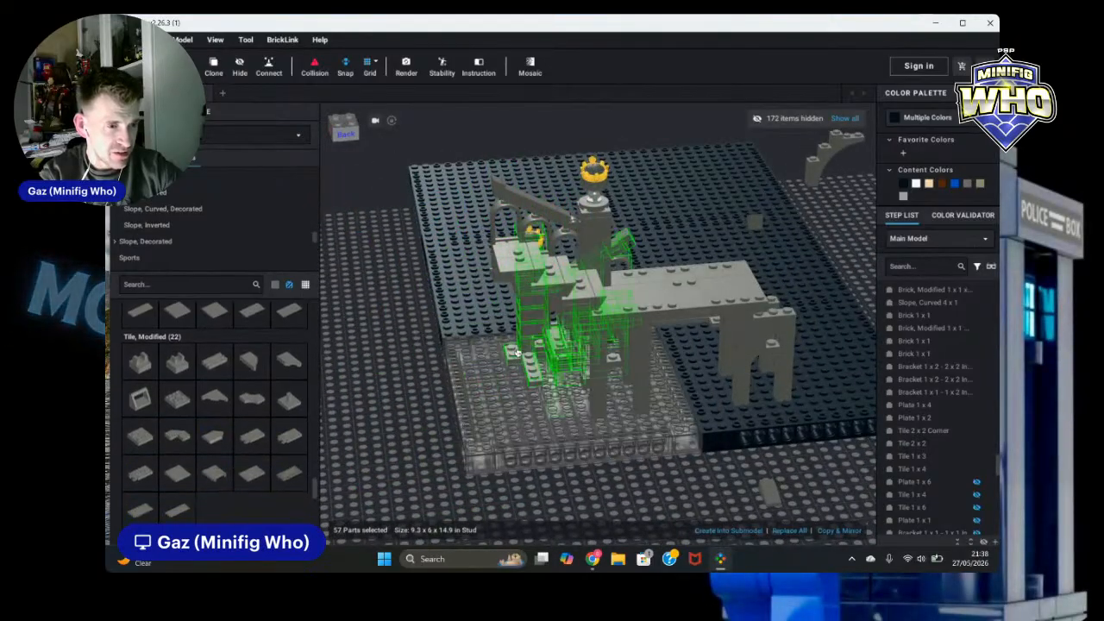
pyautogui.scroll(-3, 501, 304)
pyautogui.moveTo(837, 302); pyautogui.dragTo(448, 310, button='right')
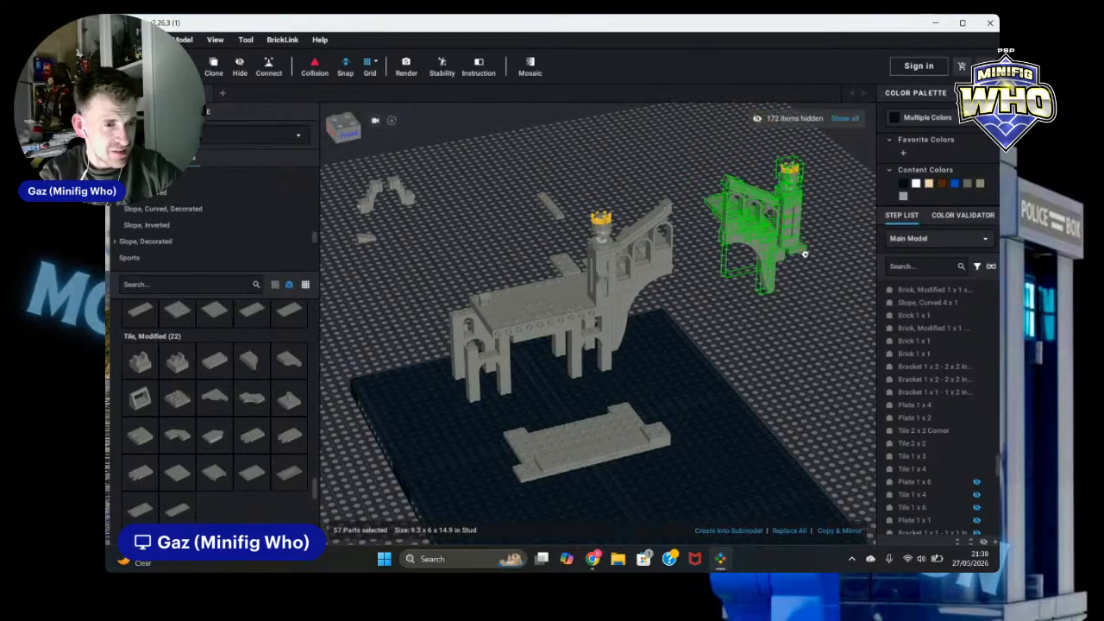
pyautogui.click(807, 285)
# Step: Detach the crowned statue column from the copied tower and move it off to the side of the ruin
pyautogui.scroll(5, 826, 335)
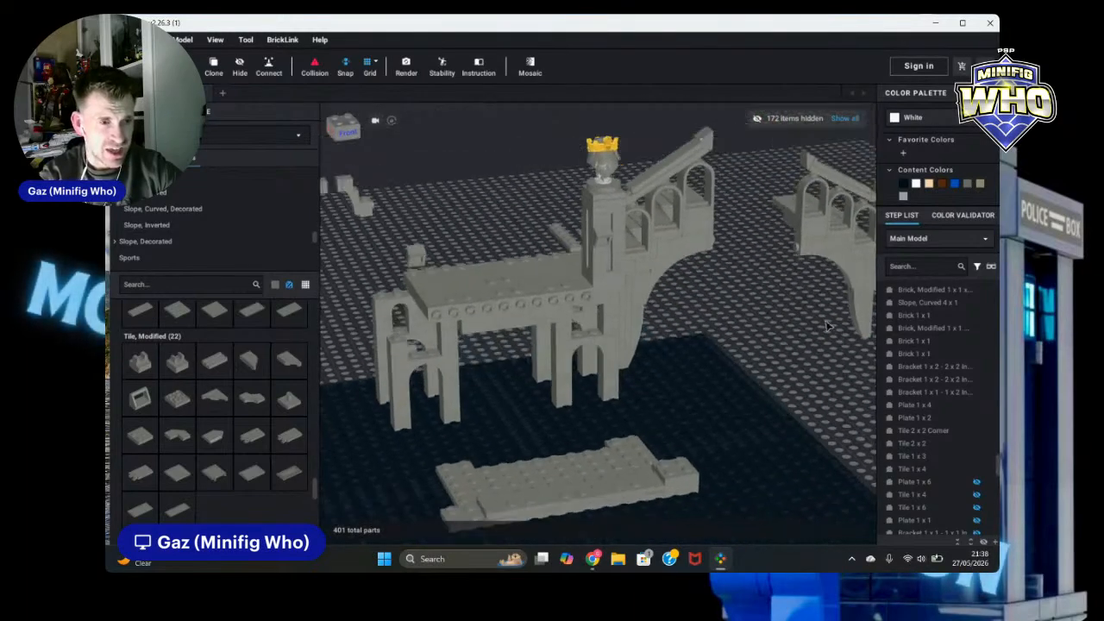
pyautogui.scroll(-2, 832, 334)
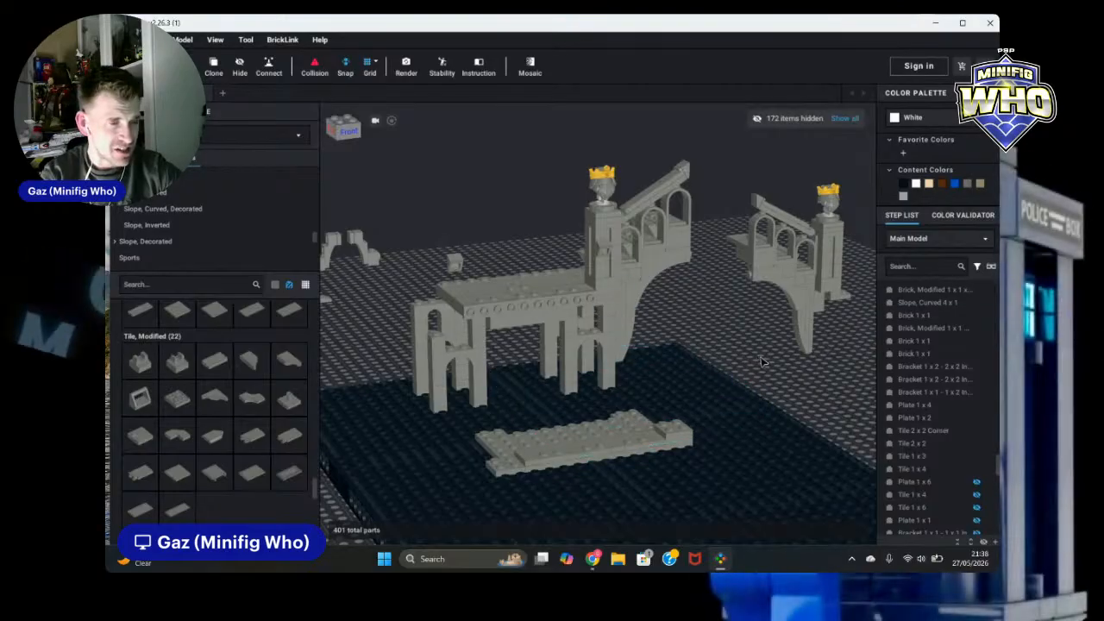
pyautogui.moveTo(802, 361)
pyautogui.mouseDown(button='right')
pyautogui.moveTo(784, 350)
pyautogui.moveTo(830, 357)
pyautogui.moveTo(820, 364)
pyautogui.mouseUp(button='right')
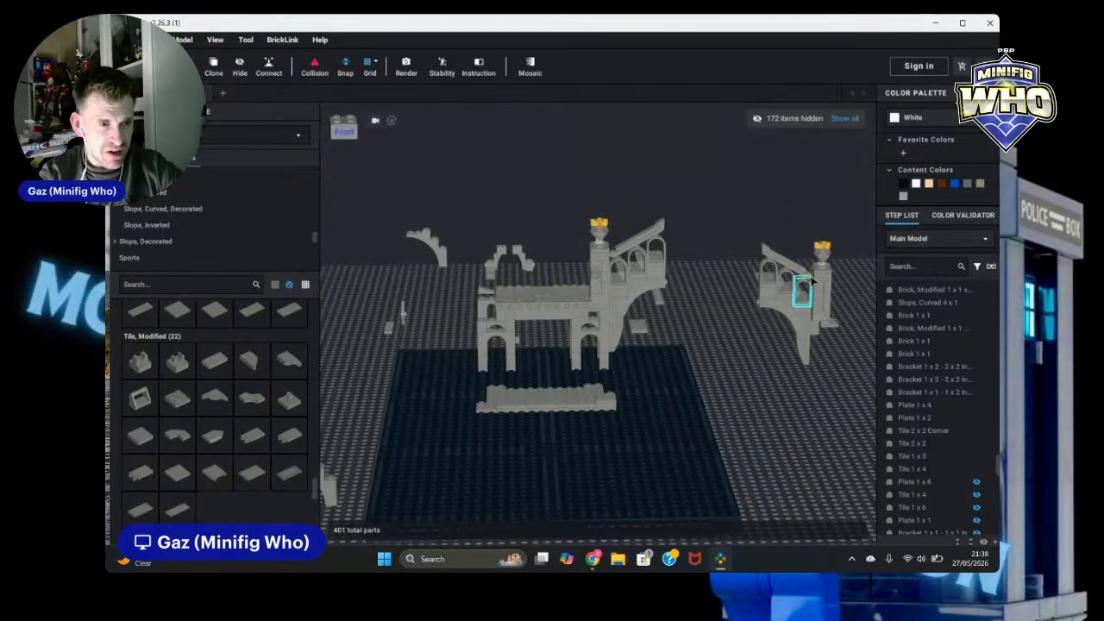
pyautogui.moveTo(858, 328); pyautogui.dragTo(826, 230)
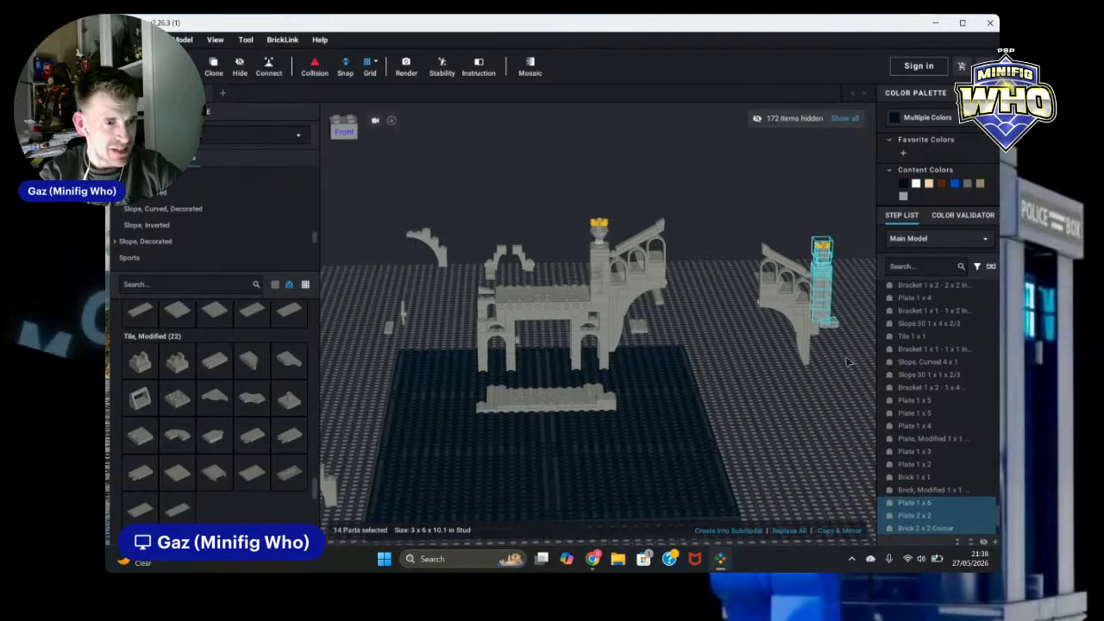
pyautogui.moveTo(833, 327); pyautogui.dragTo(443, 340)
pyautogui.scroll(3, 466, 346)
pyautogui.moveTo(488, 335)
pyautogui.mouseDown(button='right')
pyautogui.moveTo(444, 340)
pyautogui.moveTo(493, 347)
pyautogui.mouseUp(button='right')
pyautogui.moveTo(493, 347); pyautogui.dragTo(423, 283)
pyautogui.click(753, 318)
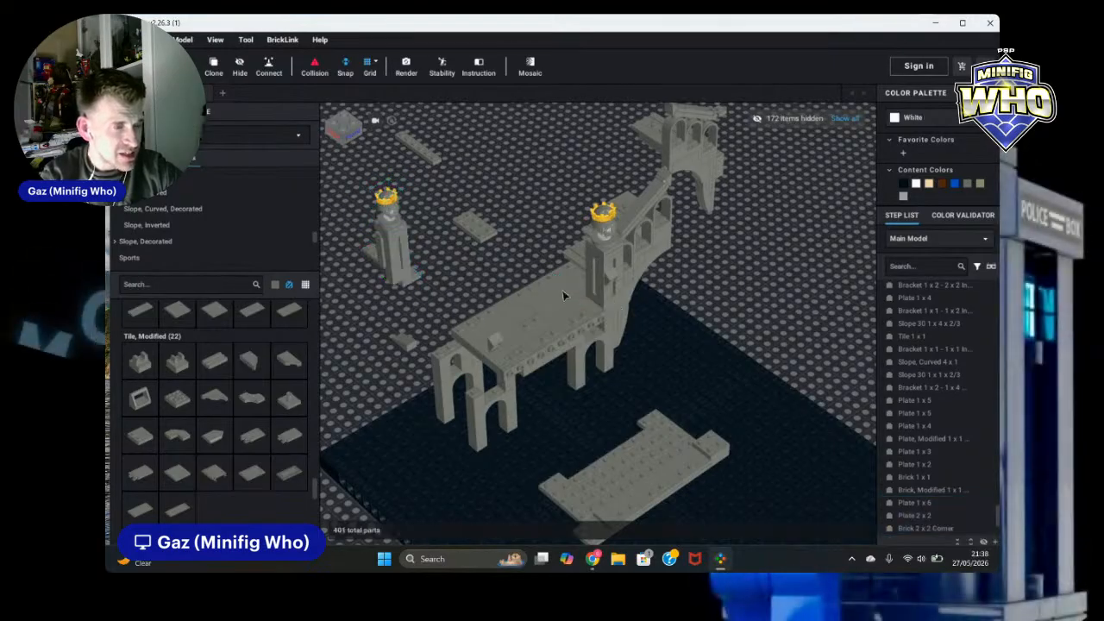
# Step: Orbit around the ruin to examine the deck, the copied tower and the loose statue column
pyautogui.scroll(4, 740, 313)
pyautogui.moveTo(422, 237); pyautogui.dragTo(484, 234, button='right')
pyautogui.scroll(-6, 484, 234)
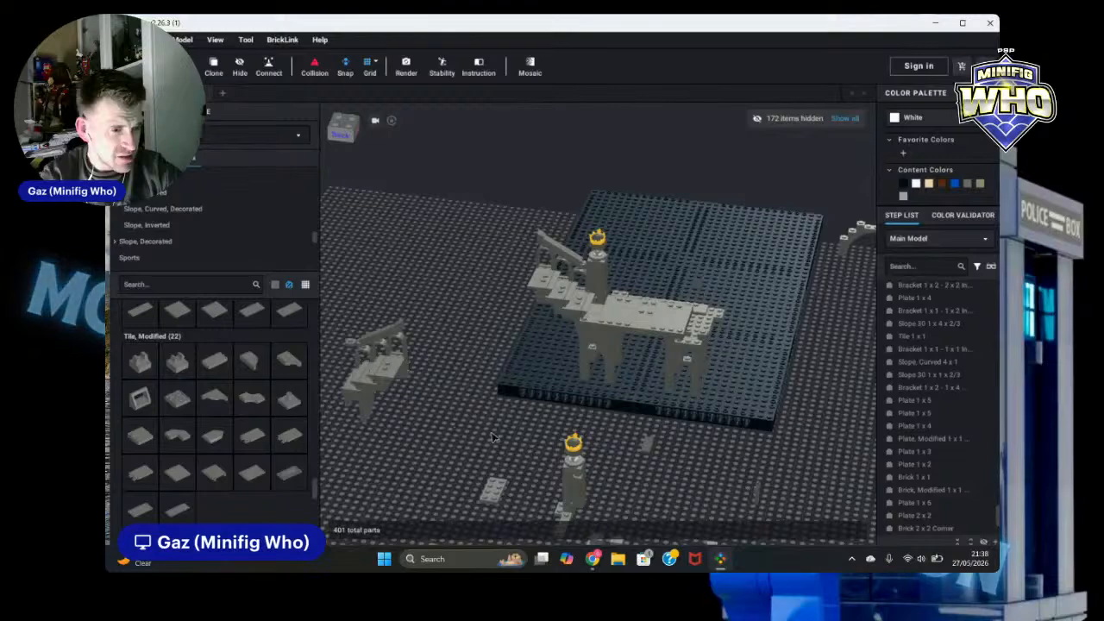
pyautogui.scroll(-3, 628, 460)
pyautogui.moveTo(663, 461)
pyautogui.mouseDown(button='right')
pyautogui.moveTo(664, 446)
pyautogui.moveTo(661, 457)
pyautogui.mouseUp(button='right')
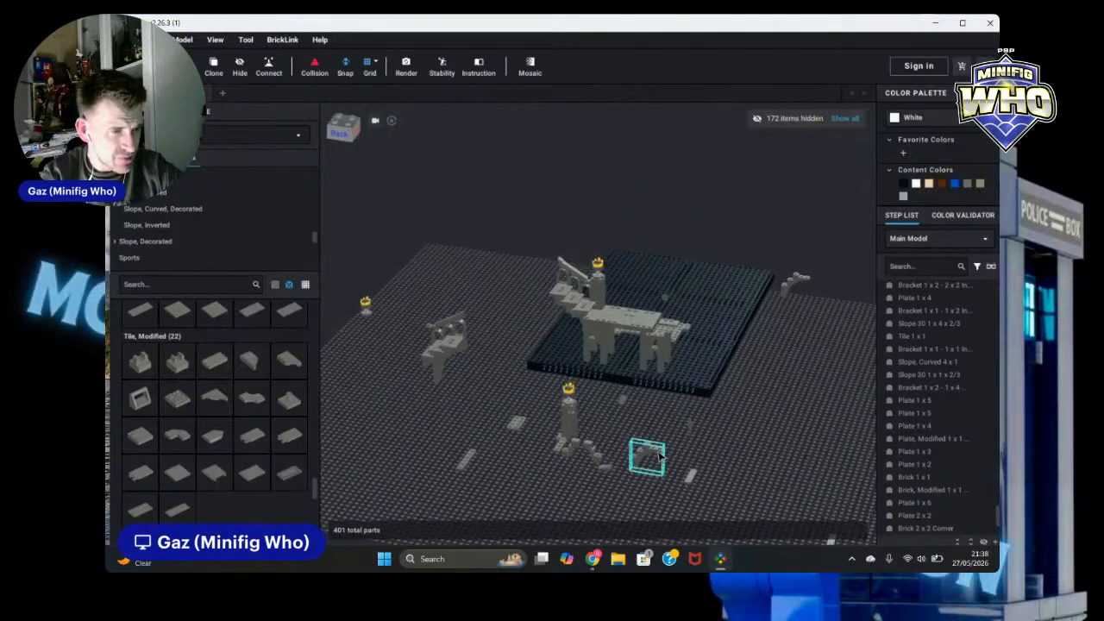
pyautogui.scroll(5, 701, 447)
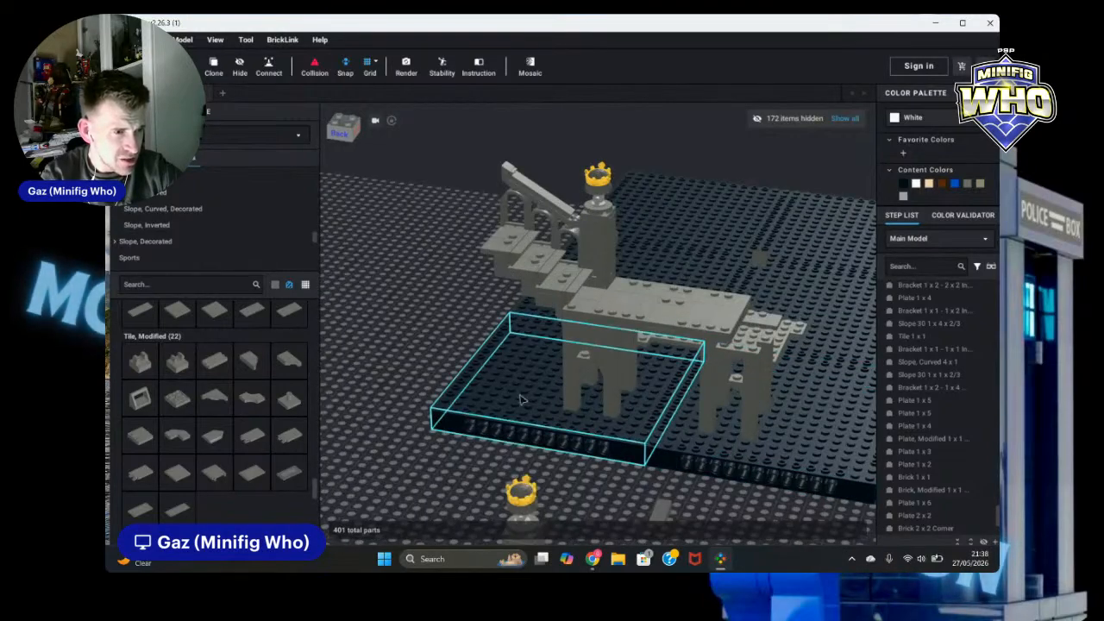
pyautogui.scroll(1, 450, 339)
pyautogui.moveTo(450, 339); pyautogui.dragTo(480, 332, button='right')
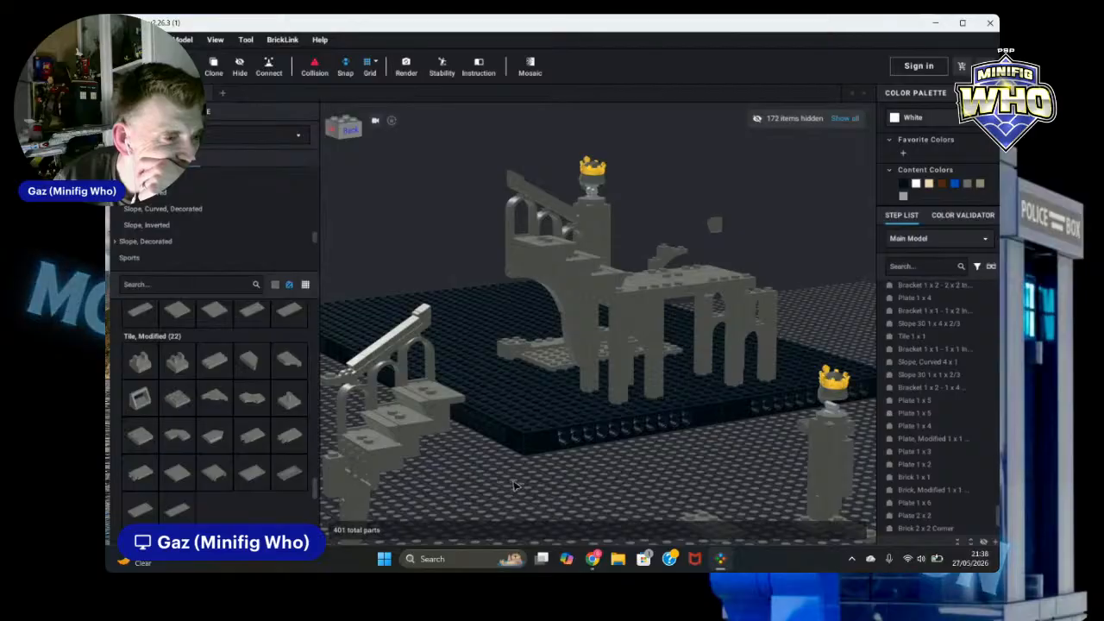
pyautogui.scroll(-2, 685, 455)
pyautogui.moveTo(846, 420)
pyautogui.mouseDown(button='right')
pyautogui.moveTo(824, 438)
pyautogui.moveTo(852, 430)
pyautogui.moveTo(839, 431)
pyautogui.mouseUp(button='right')
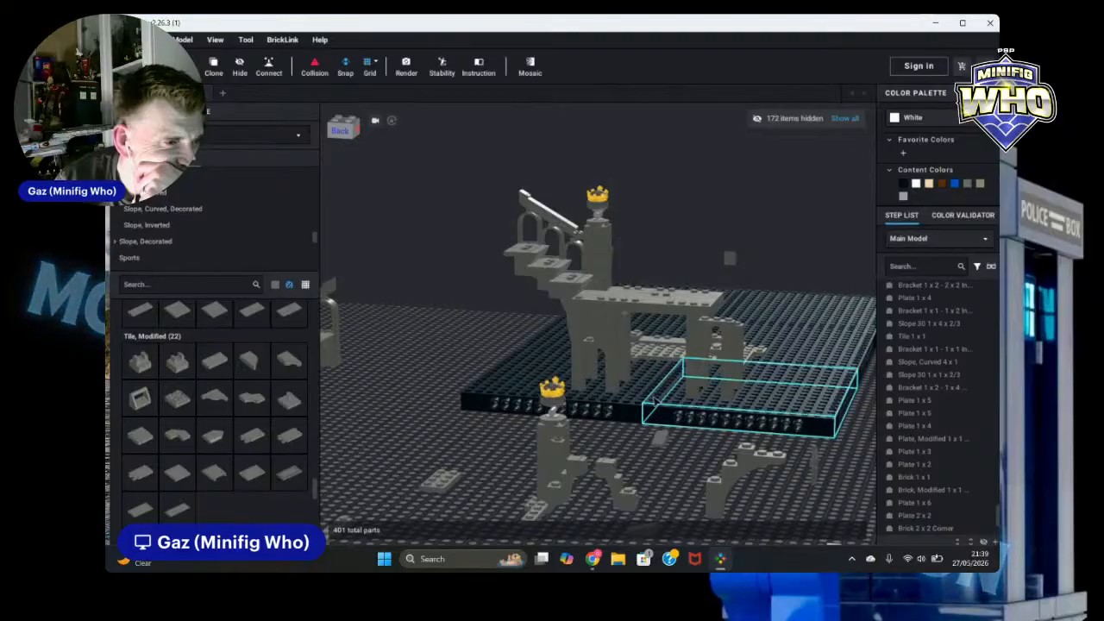
# Step: Delete the 1 x 2 plate beneath the edge of the ruin's deck
pyautogui.click(592, 315)
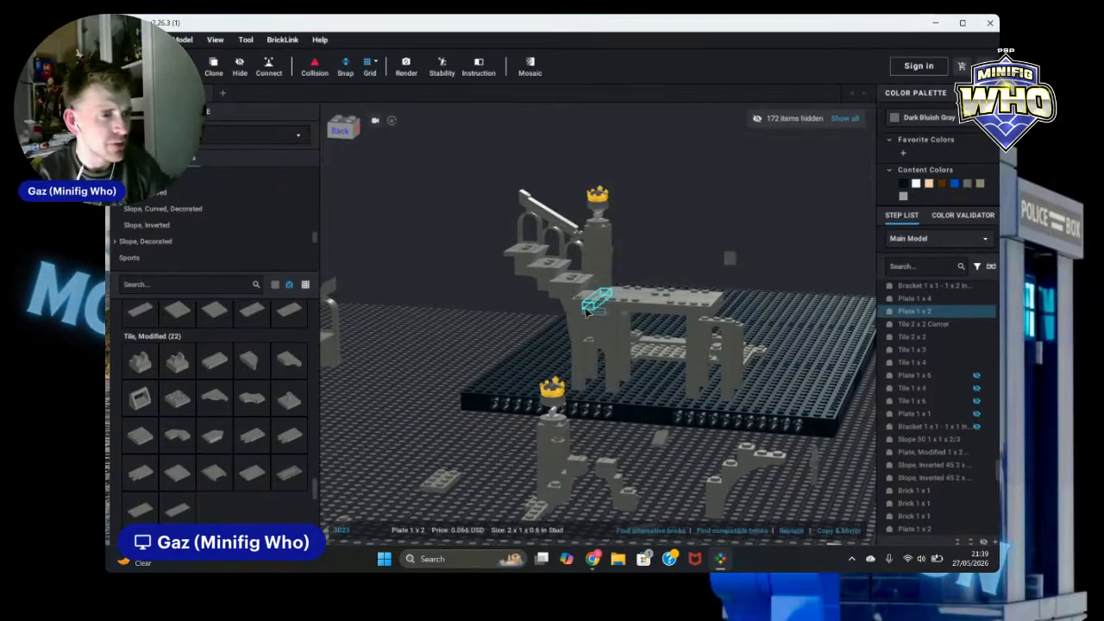
pyautogui.click(586, 311)
pyautogui.press('Delete')
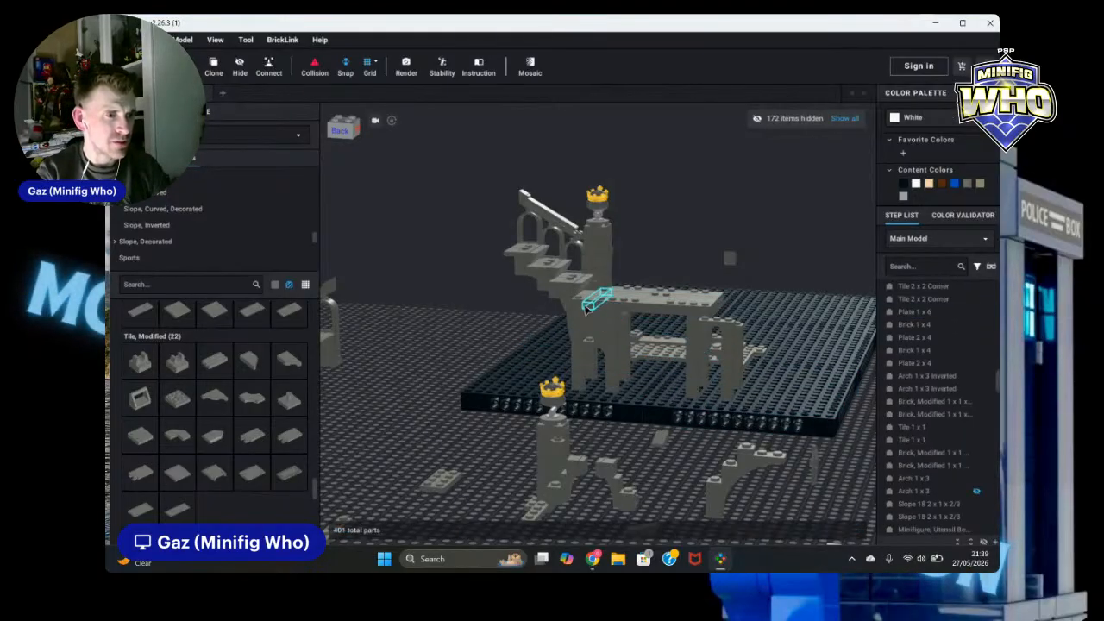
# Step: Copy and mirror the two 1 x 2 plates under the deck, placing the copies on the deck's opposite side
pyautogui.click(592, 316)
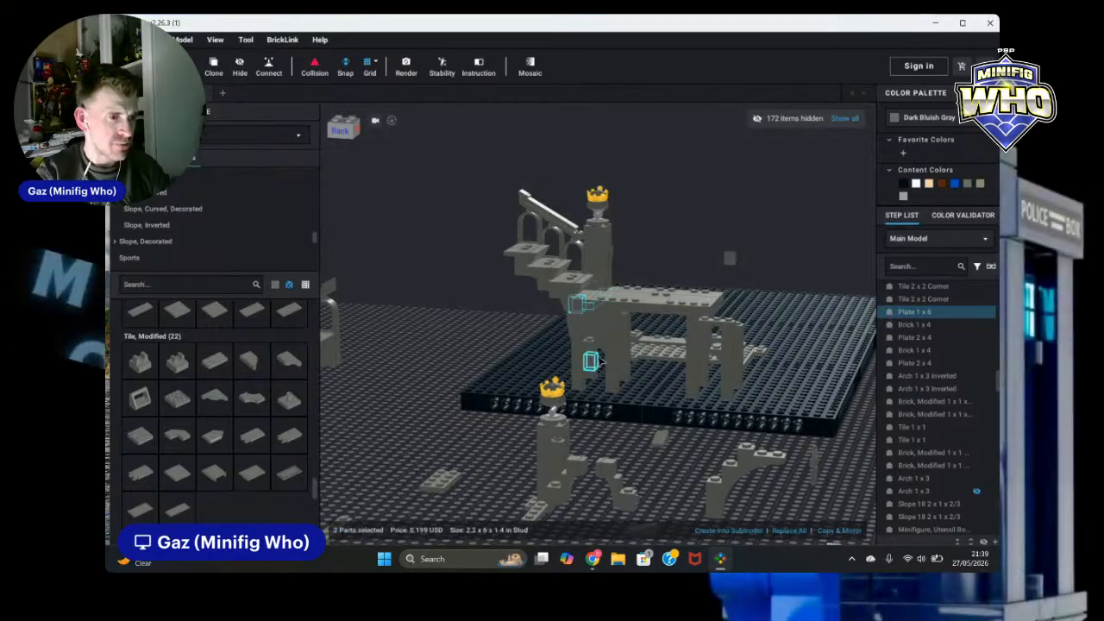
pyautogui.click(538, 326)
pyautogui.scroll(2, 560, 321)
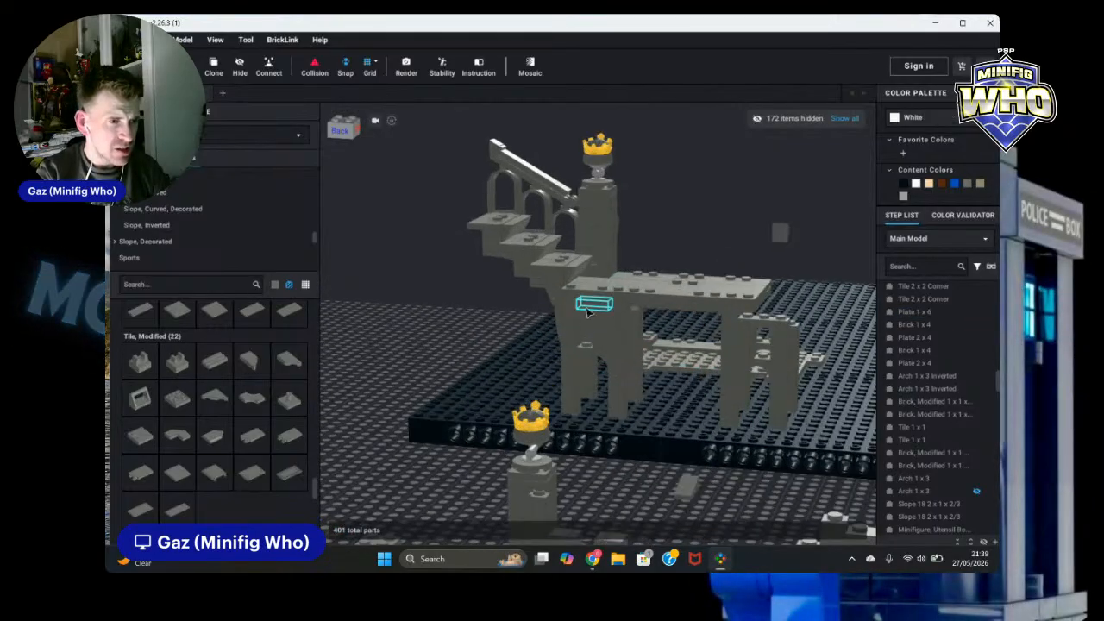
pyautogui.click(587, 308)
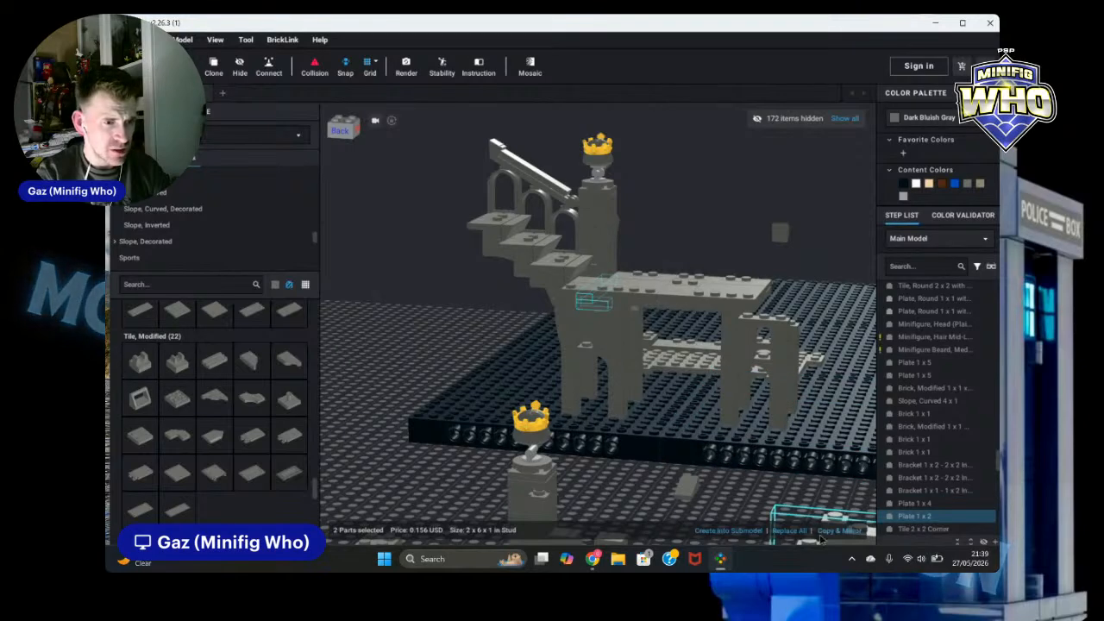
pyautogui.click(791, 534)
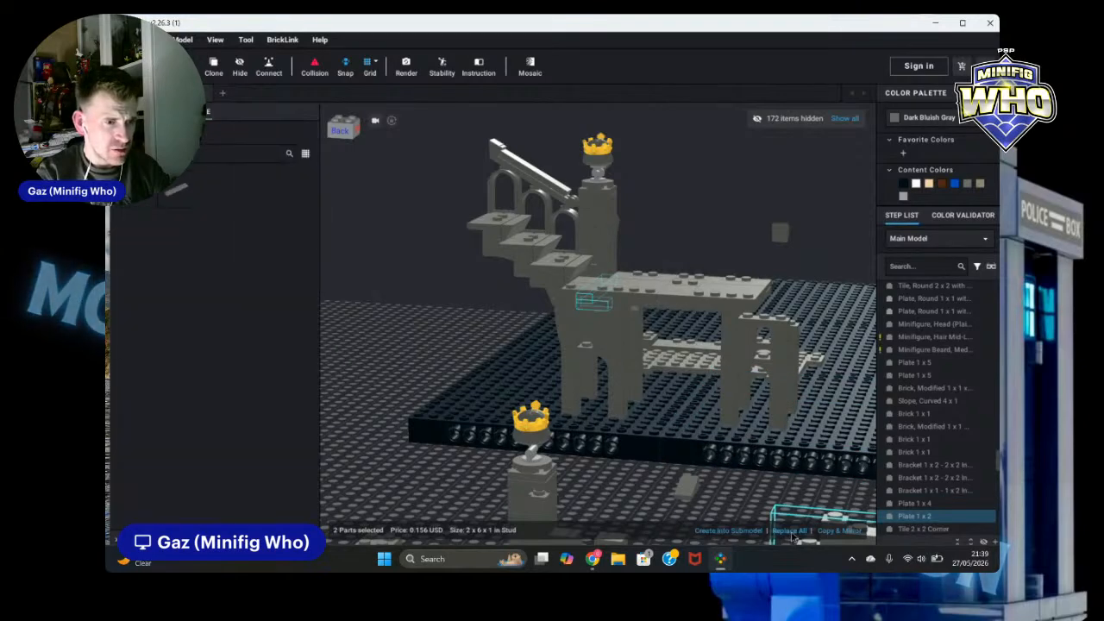
pyautogui.click(841, 534)
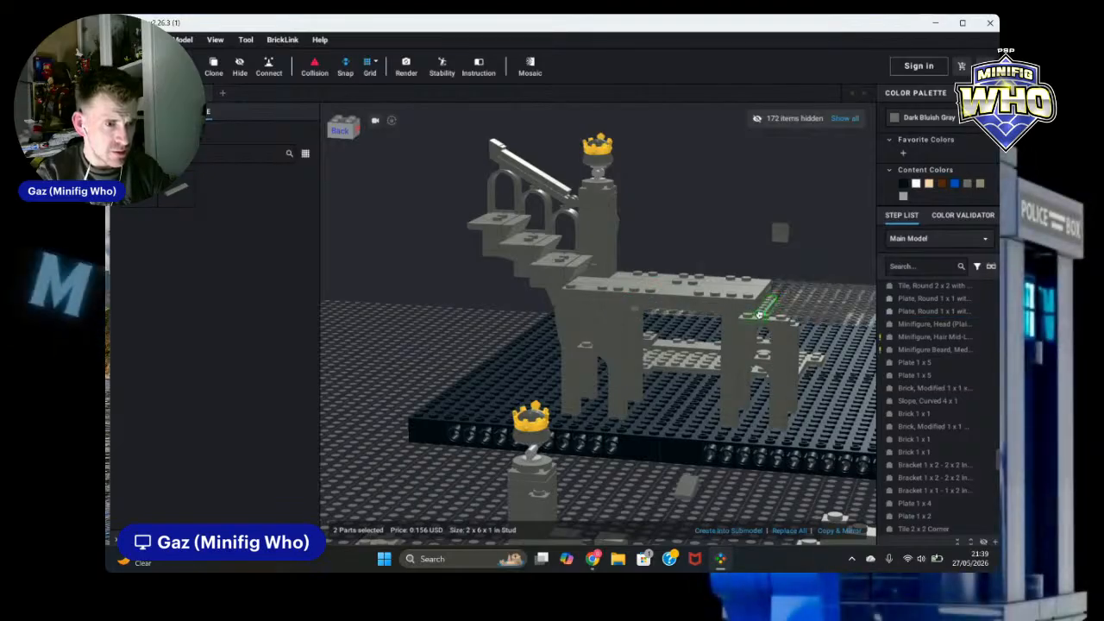
pyautogui.moveTo(776, 318); pyautogui.dragTo(783, 321, button='right')
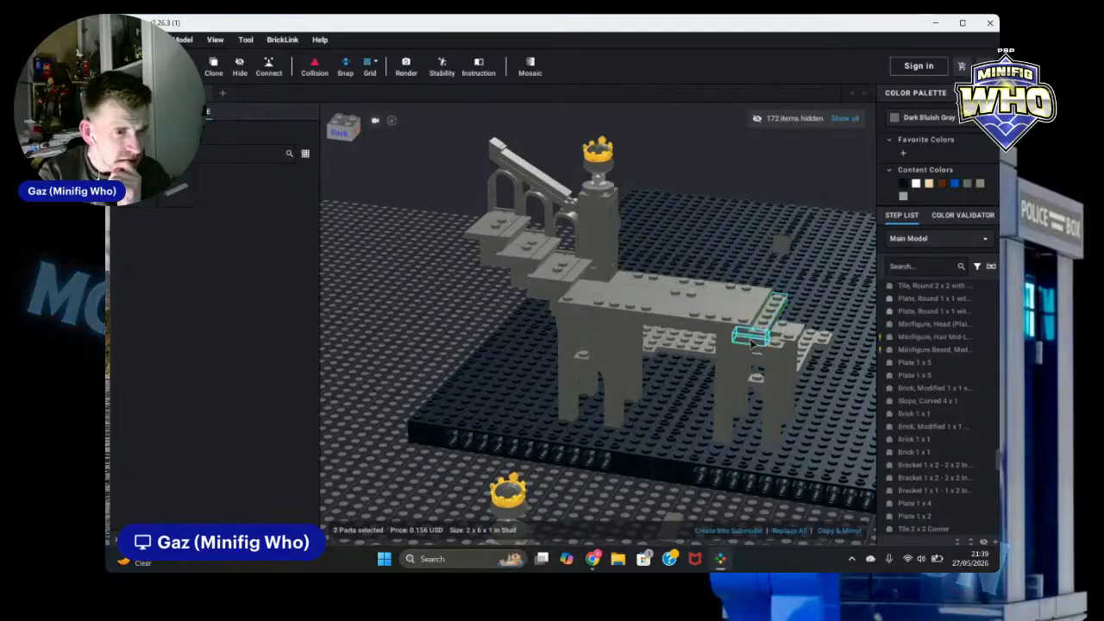
pyautogui.click(432, 337)
pyautogui.moveTo(436, 319); pyautogui.dragTo(462, 342, button='right')
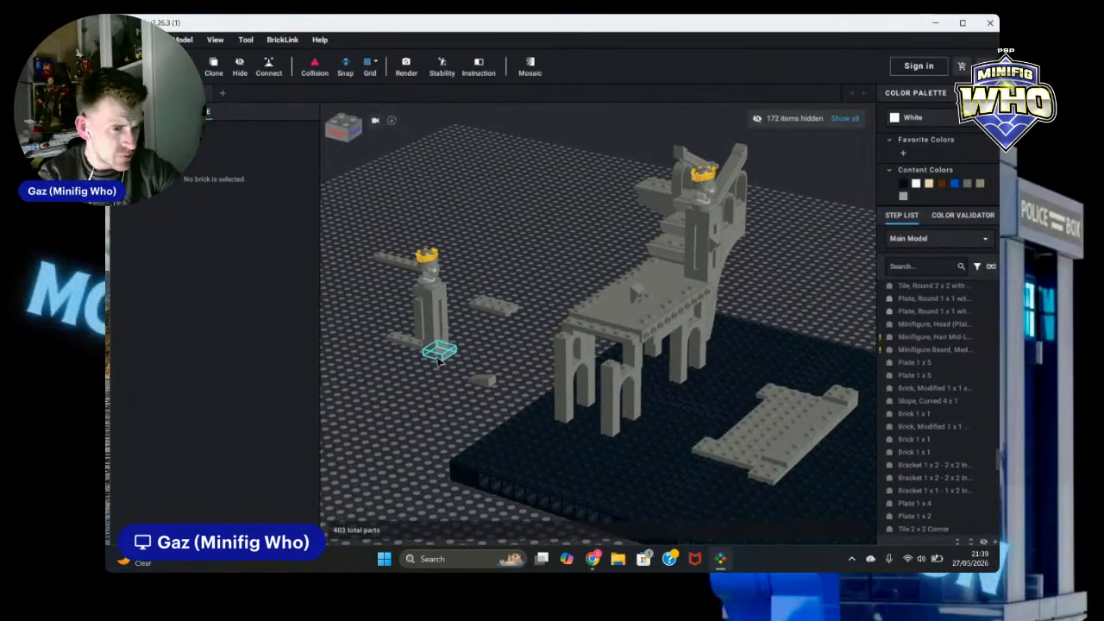
# Step: Nudge the 2 x 2 plate under the deck slightly into position
pyautogui.click(603, 357)
pyautogui.scroll(3, 668, 364)
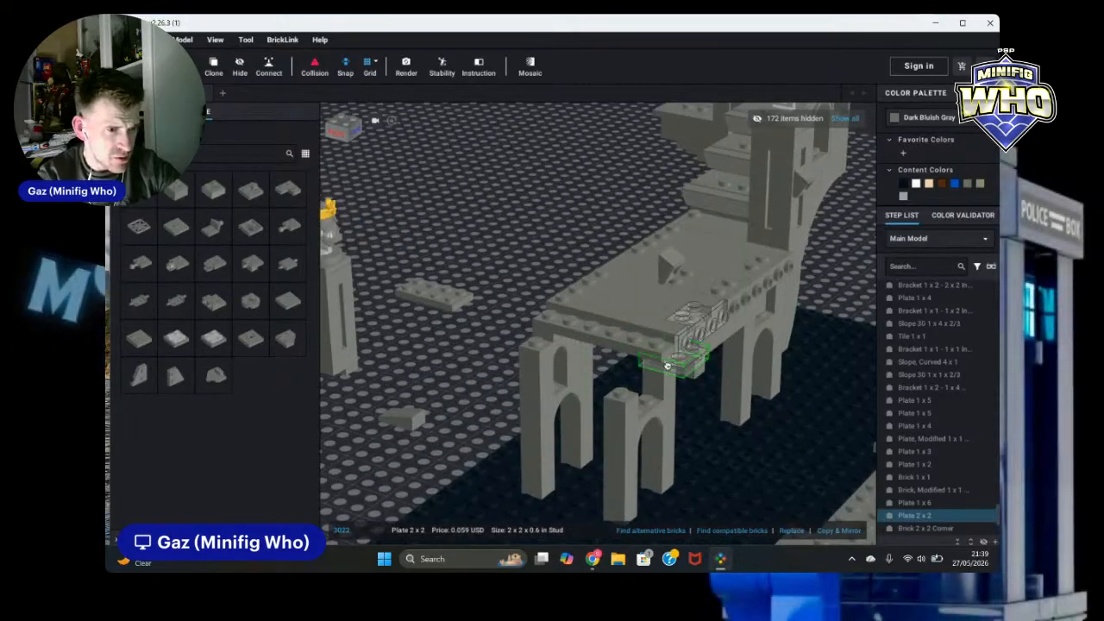
pyautogui.moveTo(667, 366); pyautogui.dragTo(658, 362)
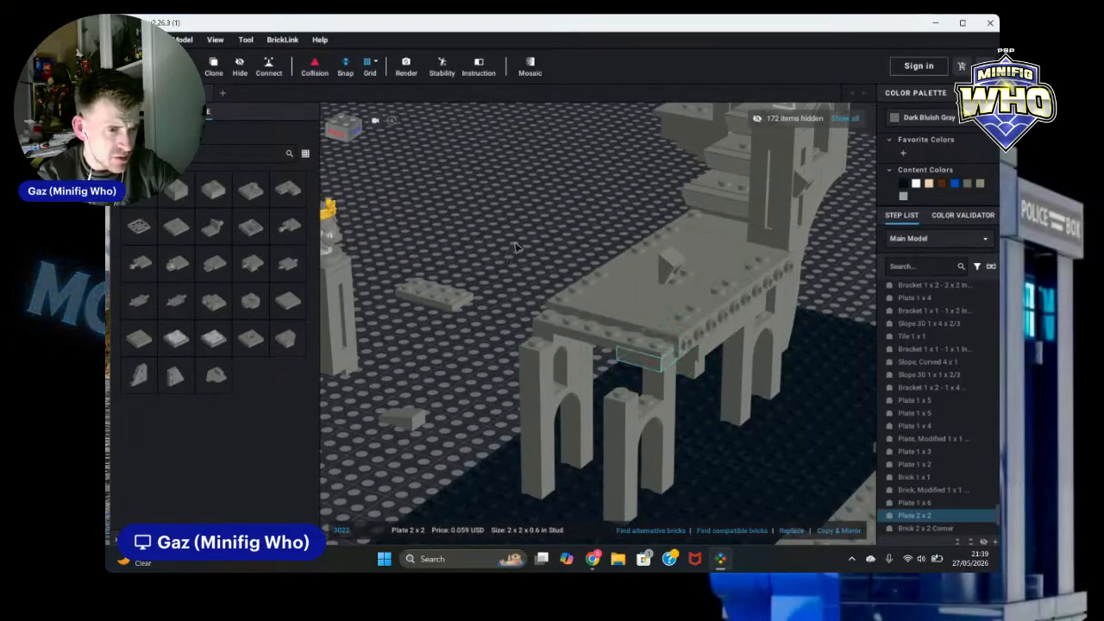
pyautogui.click(515, 248)
pyautogui.scroll(-5, 510, 252)
pyautogui.moveTo(458, 372)
pyautogui.mouseDown(button='right')
pyautogui.moveTo(446, 370)
pyautogui.moveTo(474, 367)
pyautogui.moveTo(457, 360)
pyautogui.mouseUp(button='right')
pyautogui.moveTo(477, 303); pyautogui.dragTo(480, 328, button='right')
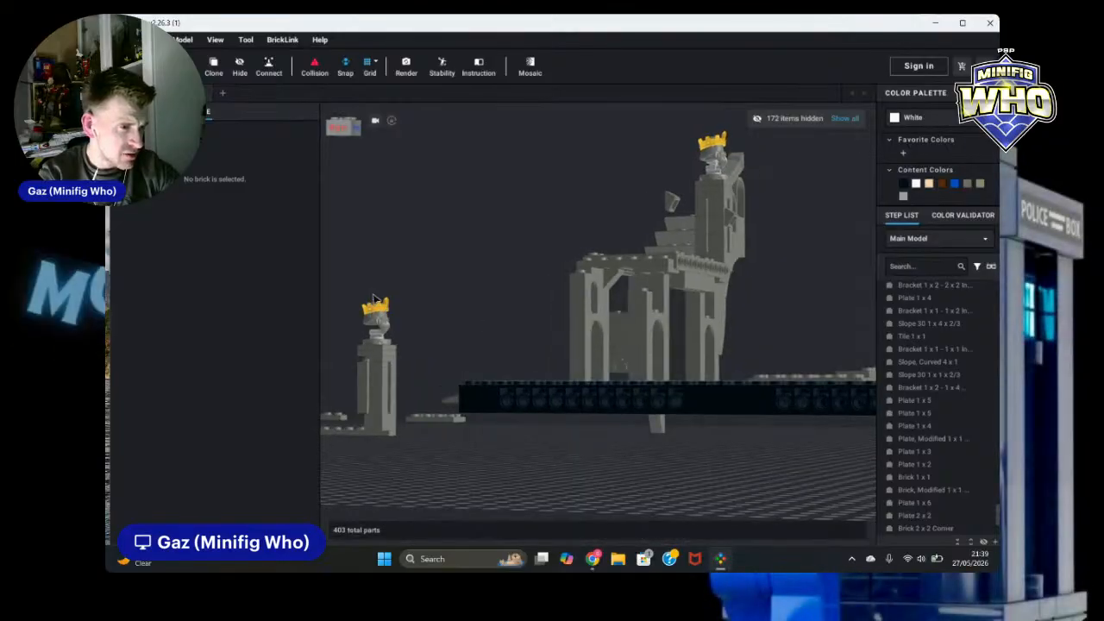
pyautogui.moveTo(351, 283); pyautogui.dragTo(446, 309)
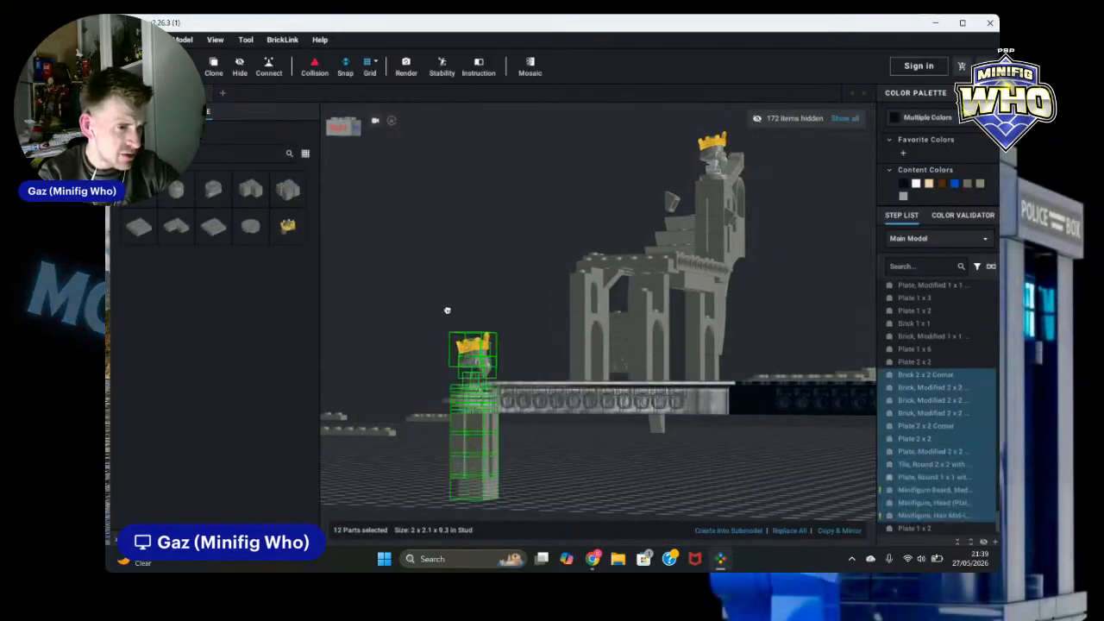
pyautogui.moveTo(446, 309); pyautogui.dragTo(461, 330, button='right')
pyautogui.moveTo(461, 330); pyautogui.dragTo(520, 321)
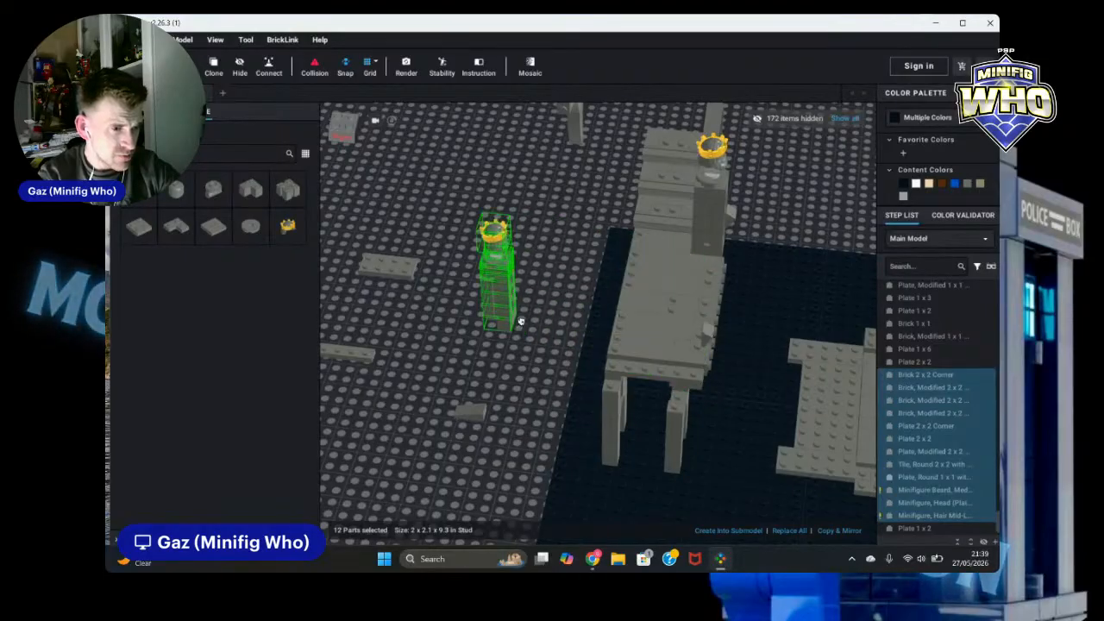
pyautogui.moveTo(520, 321); pyautogui.dragTo(595, 332, button='right')
pyautogui.moveTo(595, 332); pyautogui.dragTo(798, 226)
pyautogui.moveTo(798, 225); pyautogui.dragTo(779, 221, button='right')
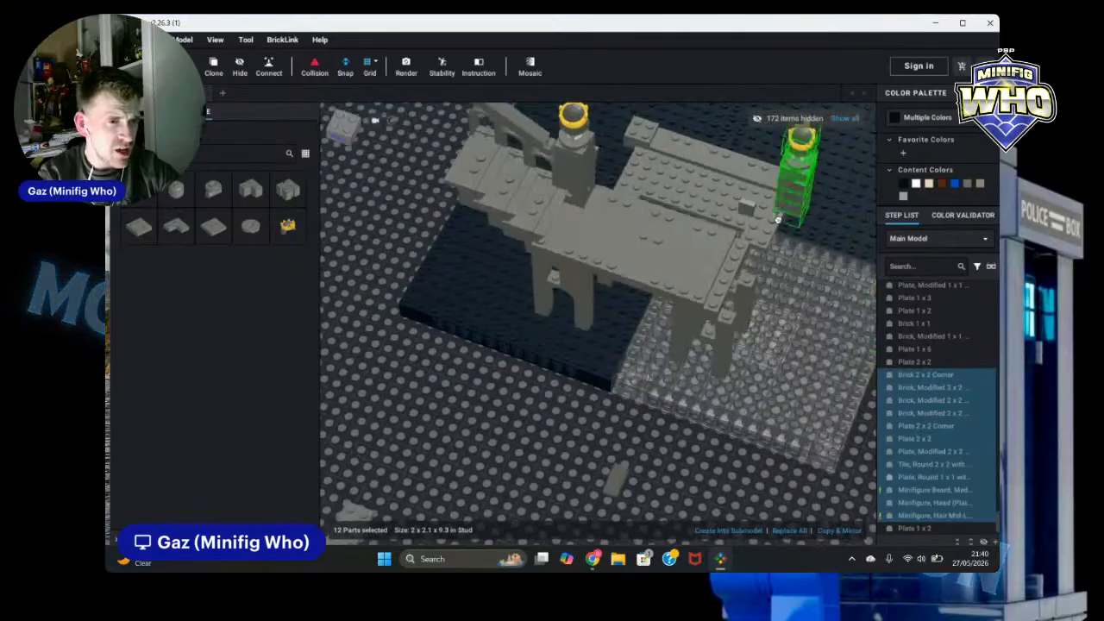
pyautogui.moveTo(778, 221); pyautogui.dragTo(482, 415)
pyautogui.scroll(-2, 482, 415)
pyautogui.moveTo(483, 416); pyautogui.dragTo(505, 384, button='right')
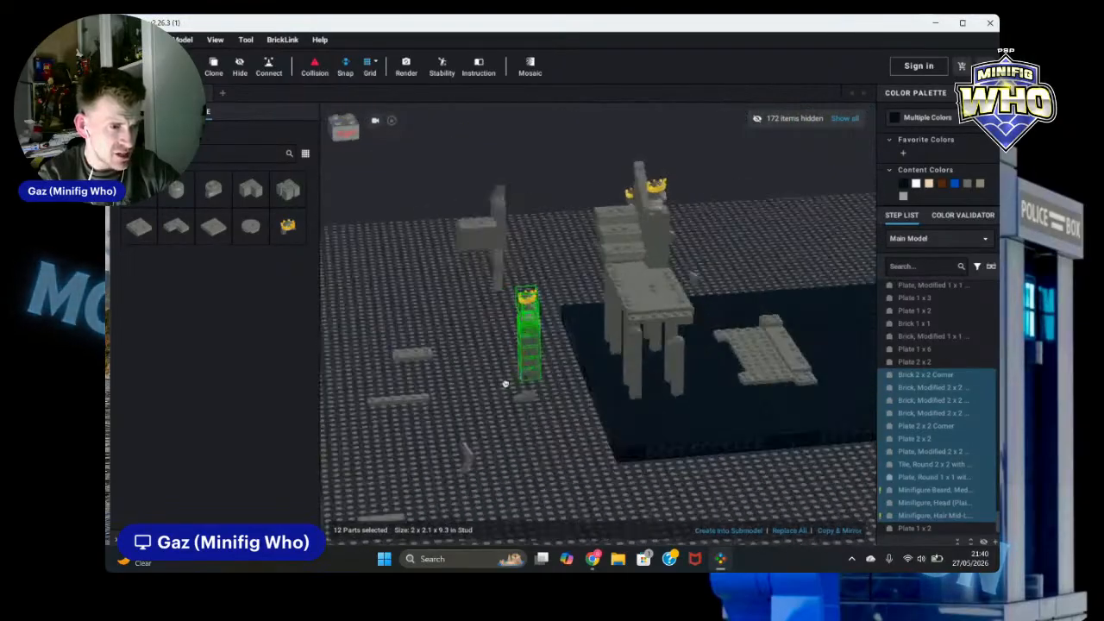
pyautogui.moveTo(506, 385); pyautogui.dragTo(481, 374)
pyautogui.moveTo(481, 374); pyautogui.dragTo(457, 342, button='right')
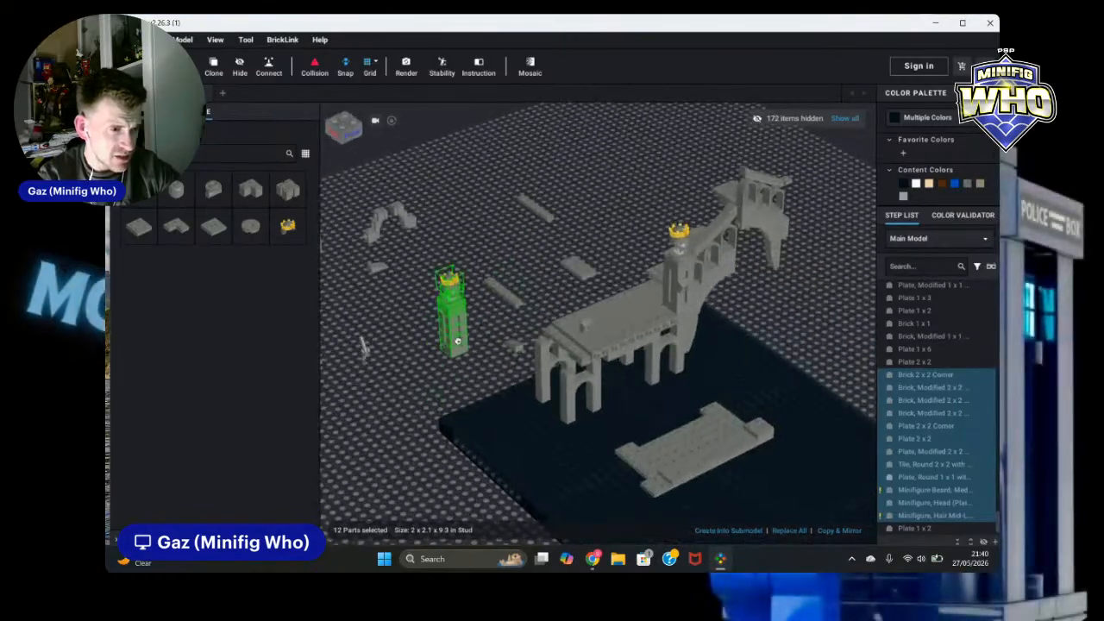
pyautogui.moveTo(457, 342); pyautogui.dragTo(445, 330)
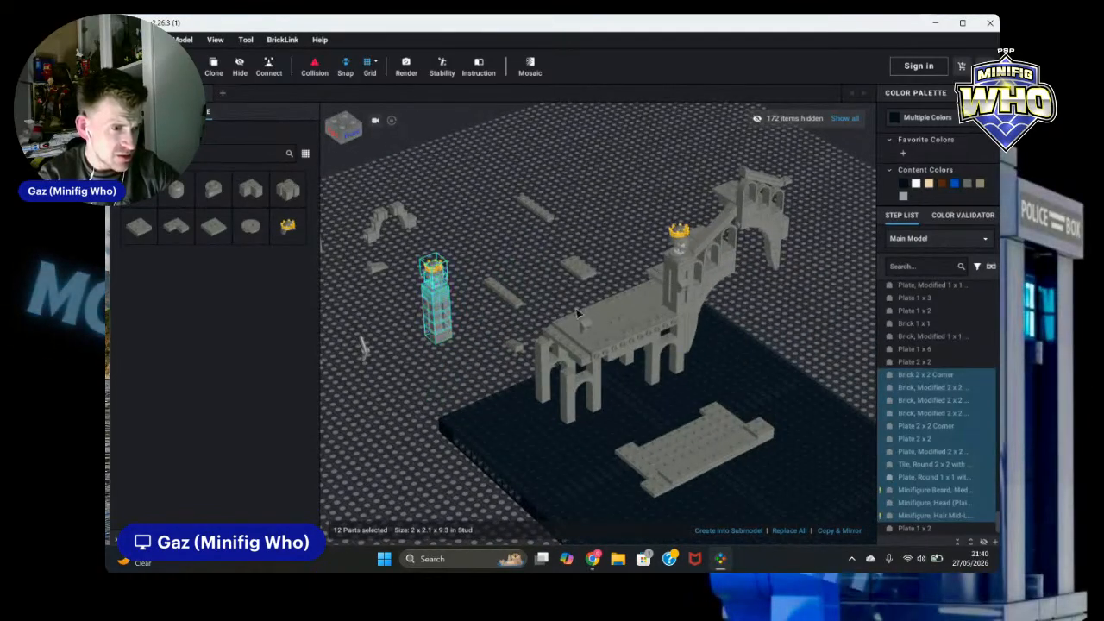
# Step: Hide the small 30° slope sitting on the ruin's deck
pyautogui.click(586, 326)
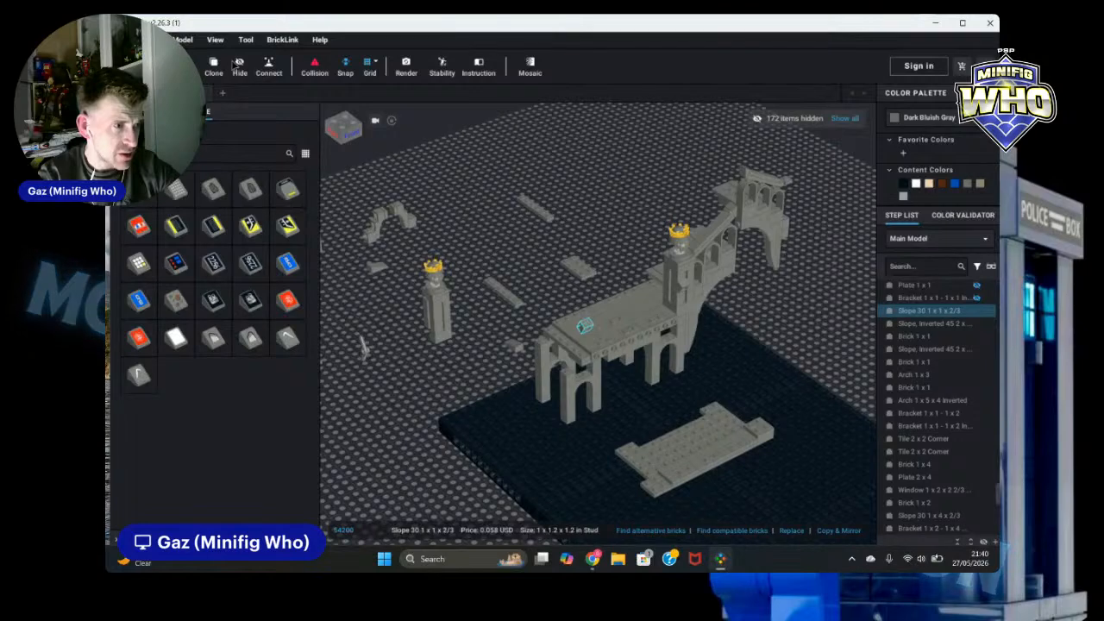
pyautogui.click(239, 66)
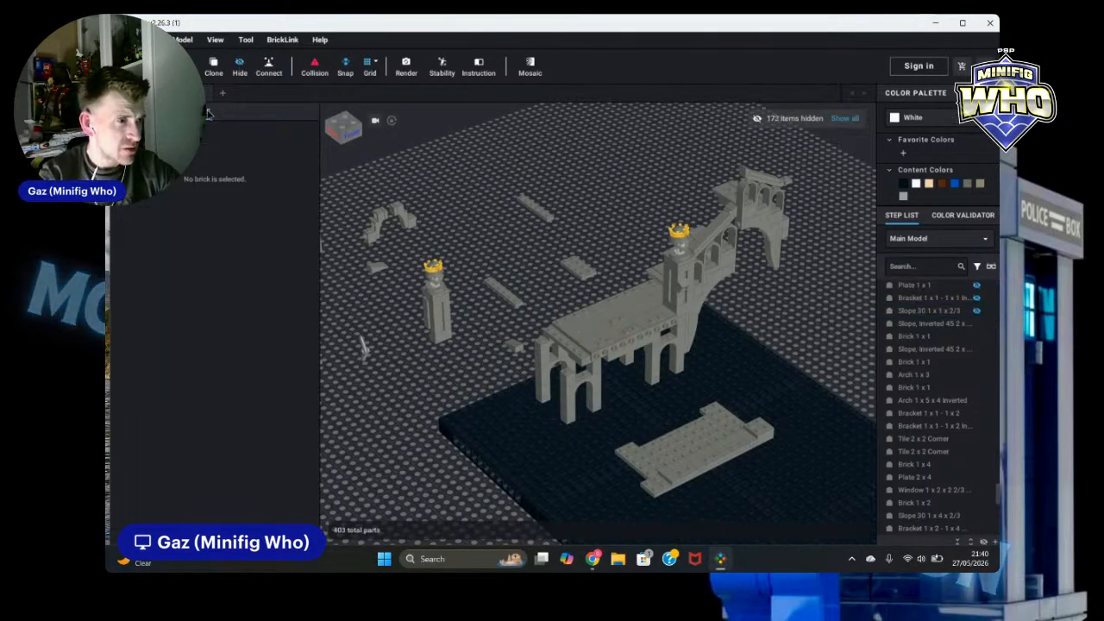
pyautogui.click(146, 112)
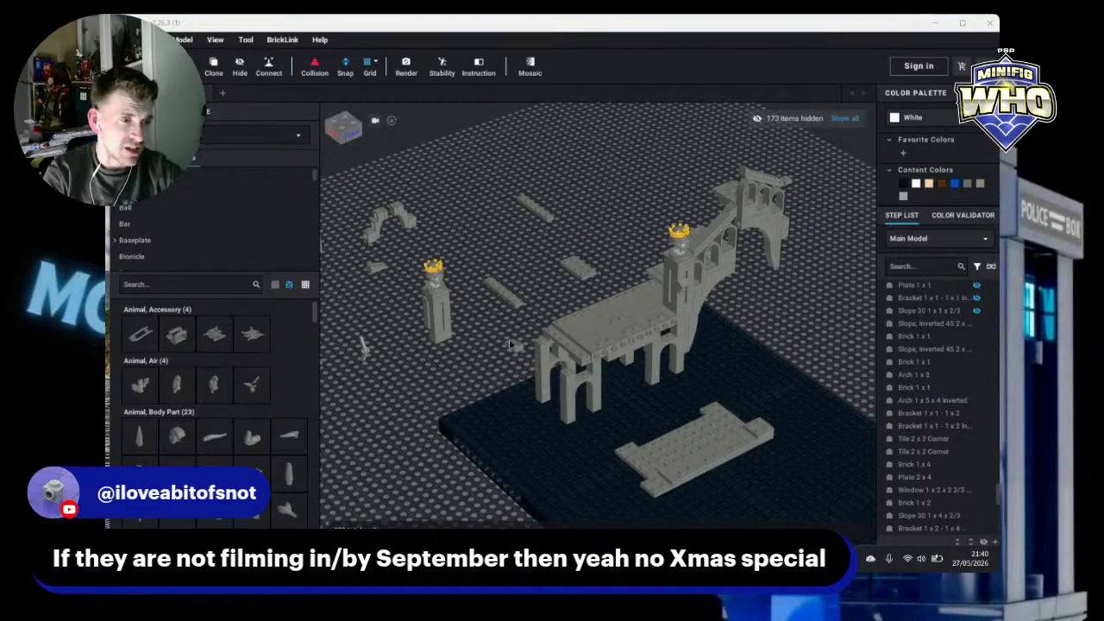
# Step: Move the crowned statue column onto the front-left corner of the ruin's deck
pyautogui.moveTo(485, 336); pyautogui.dragTo(483, 345, button='right')
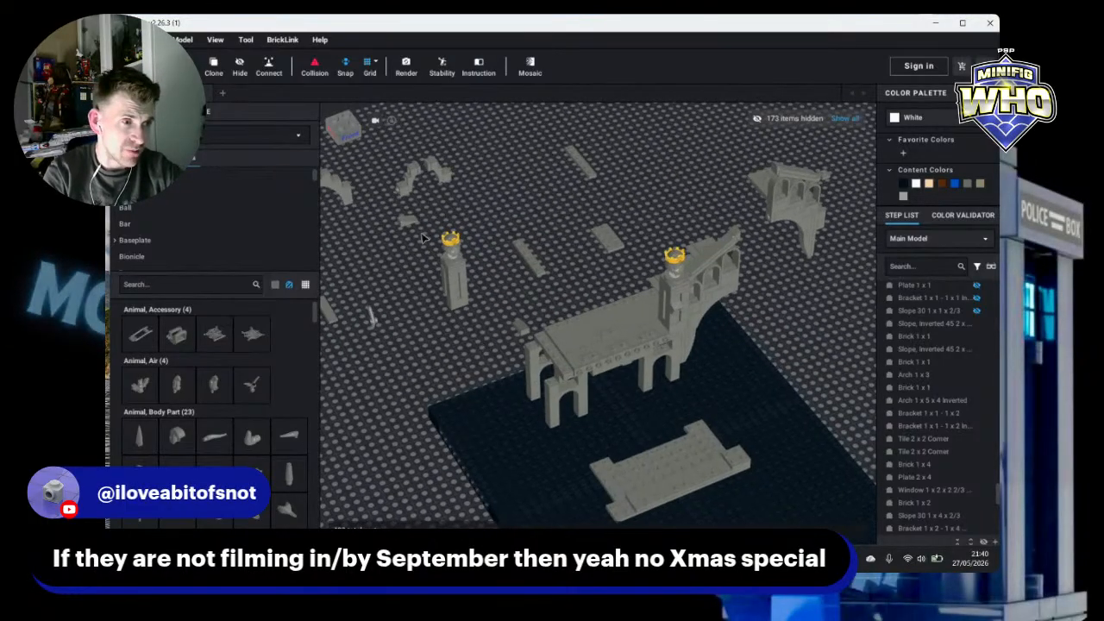
pyautogui.moveTo(501, 331); pyautogui.dragTo(565, 373)
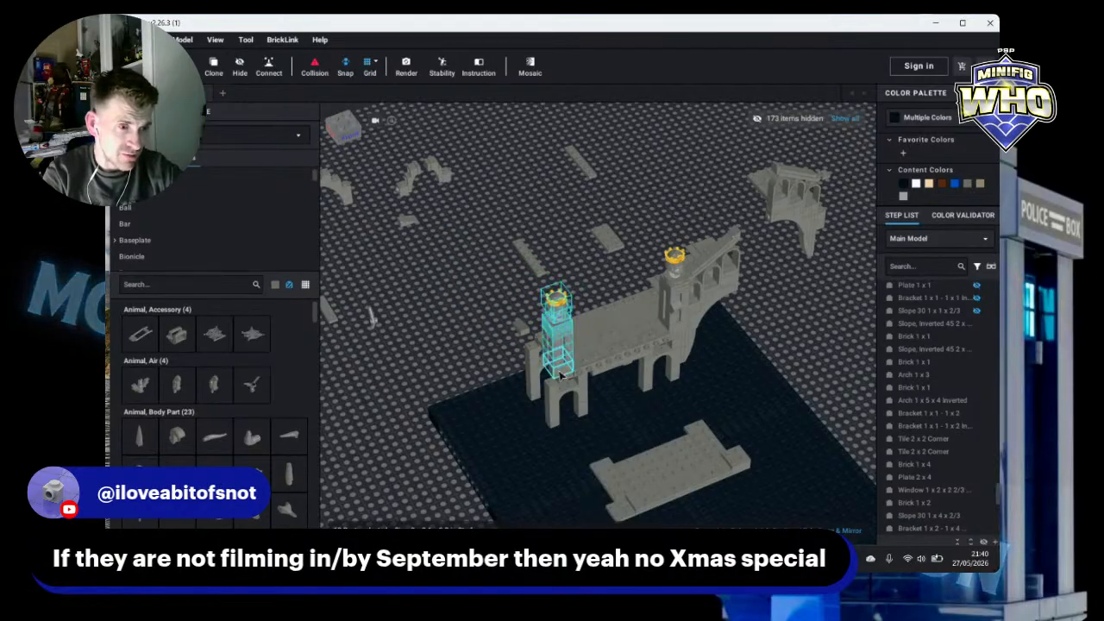
pyautogui.moveTo(455, 281); pyautogui.dragTo(440, 261, button='right')
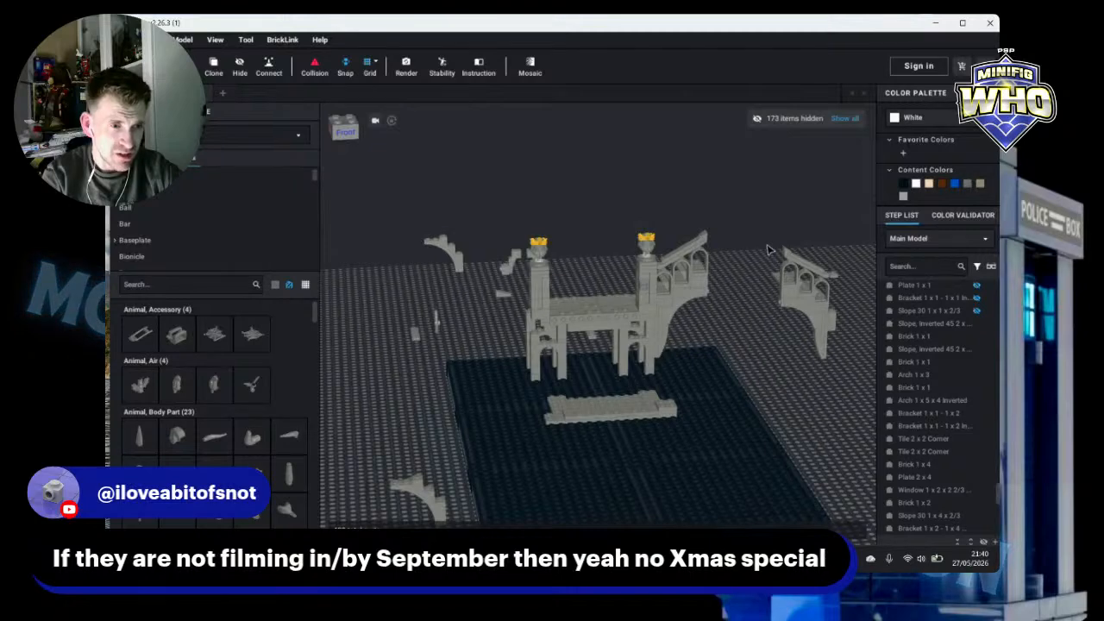
# Step: Move the copied staircase arches to the ruin's left side, next to the statue column
pyautogui.moveTo(767, 250); pyautogui.dragTo(533, 332)
pyautogui.scroll(1, 530, 325)
pyautogui.click(800, 356)
pyautogui.moveTo(799, 337)
pyautogui.mouseDown(button='right')
pyautogui.moveTo(790, 329)
pyautogui.moveTo(799, 334)
pyautogui.mouseUp(button='right')
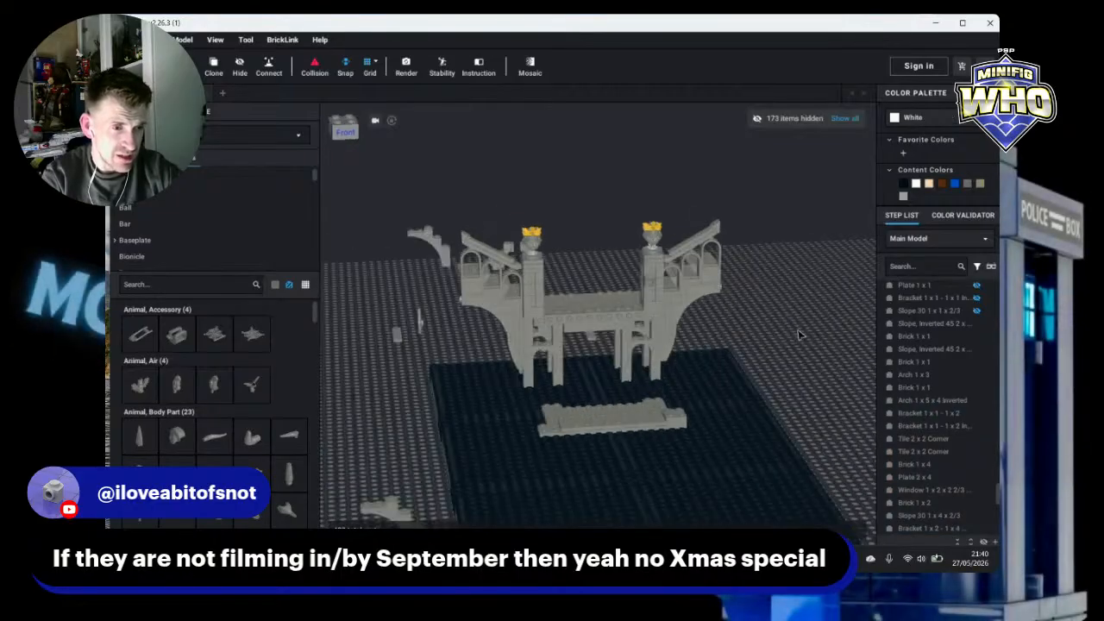
# Step: Unhide all hidden parts and look over the ruin and staircase from several angles
pyautogui.click(844, 118)
pyautogui.moveTo(802, 240); pyautogui.dragTo(919, 253, button='right')
pyautogui.scroll(6, 806, 252)
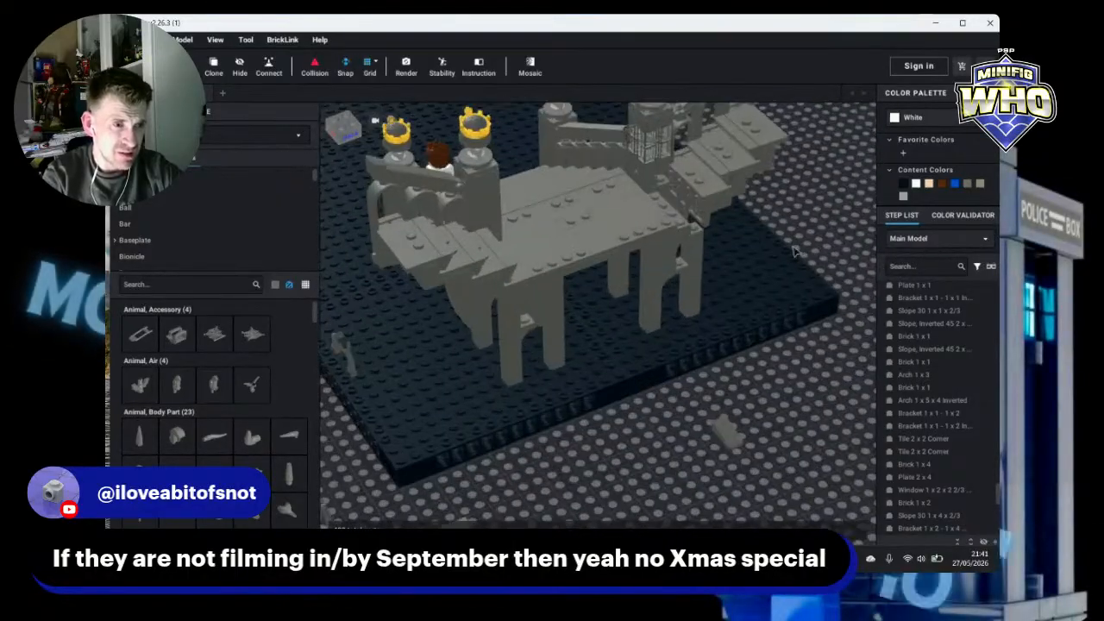
pyautogui.moveTo(832, 261); pyautogui.dragTo(832, 261, button='right')
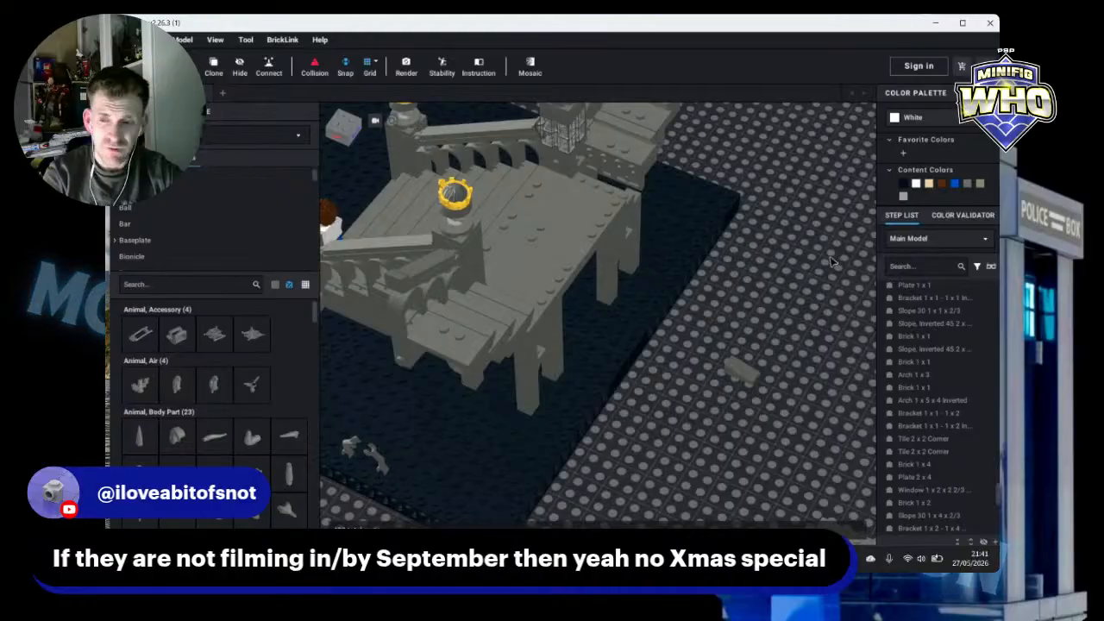
pyautogui.moveTo(731, 265); pyautogui.dragTo(705, 243, button='right')
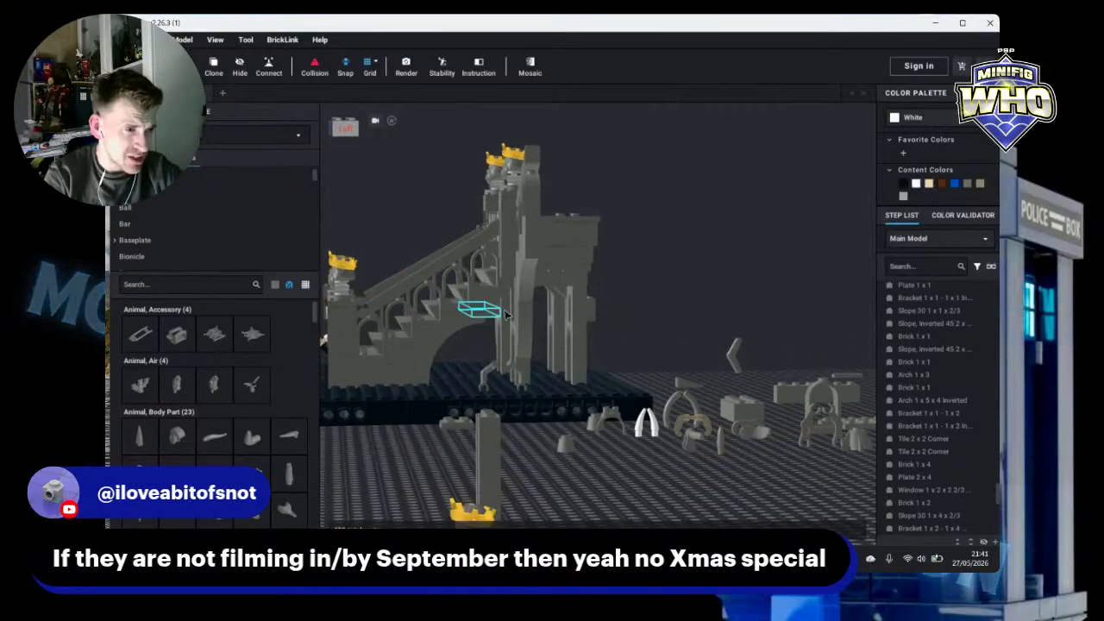
pyautogui.moveTo(638, 272); pyautogui.dragTo(685, 276, button='right')
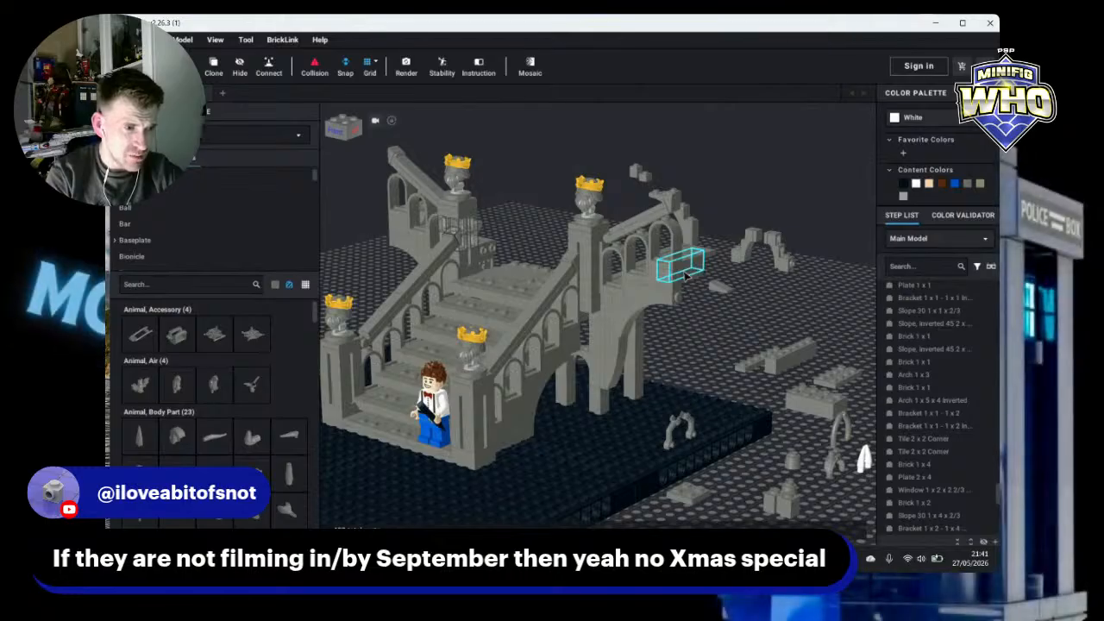
pyautogui.moveTo(686, 276); pyautogui.dragTo(703, 315, button='right')
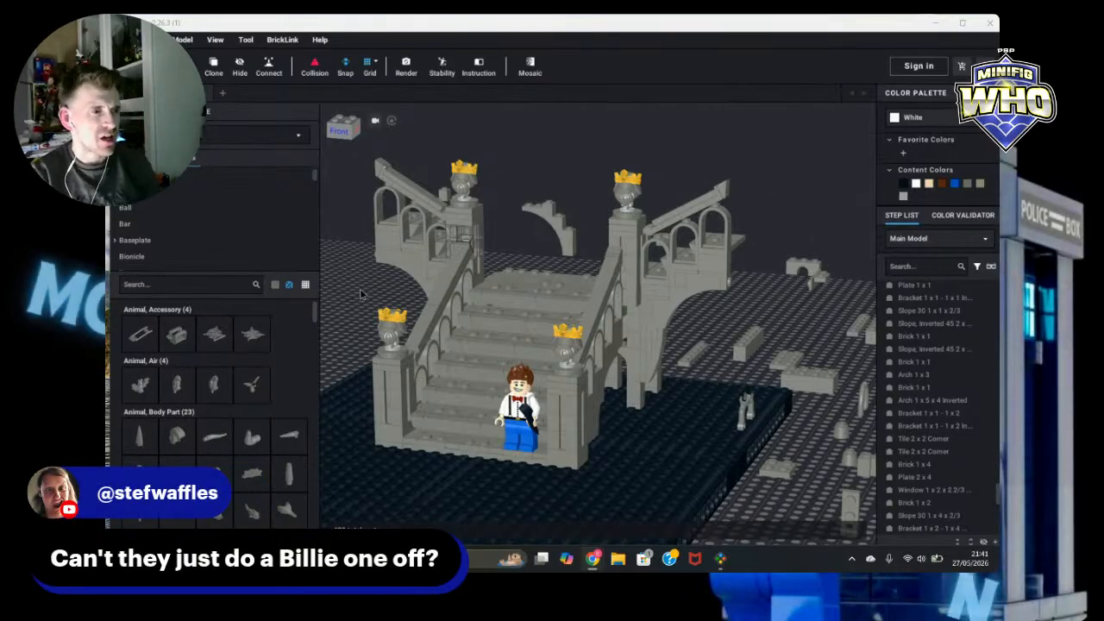
pyautogui.moveTo(351, 295); pyautogui.dragTo(390, 299, button='right')
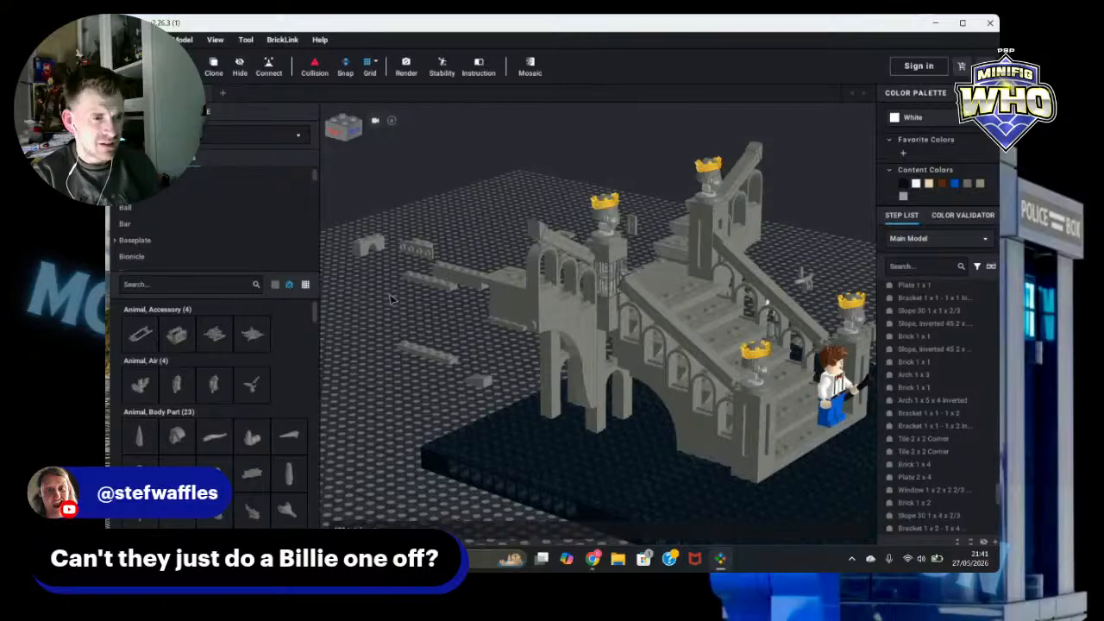
pyautogui.scroll(4, 595, 319)
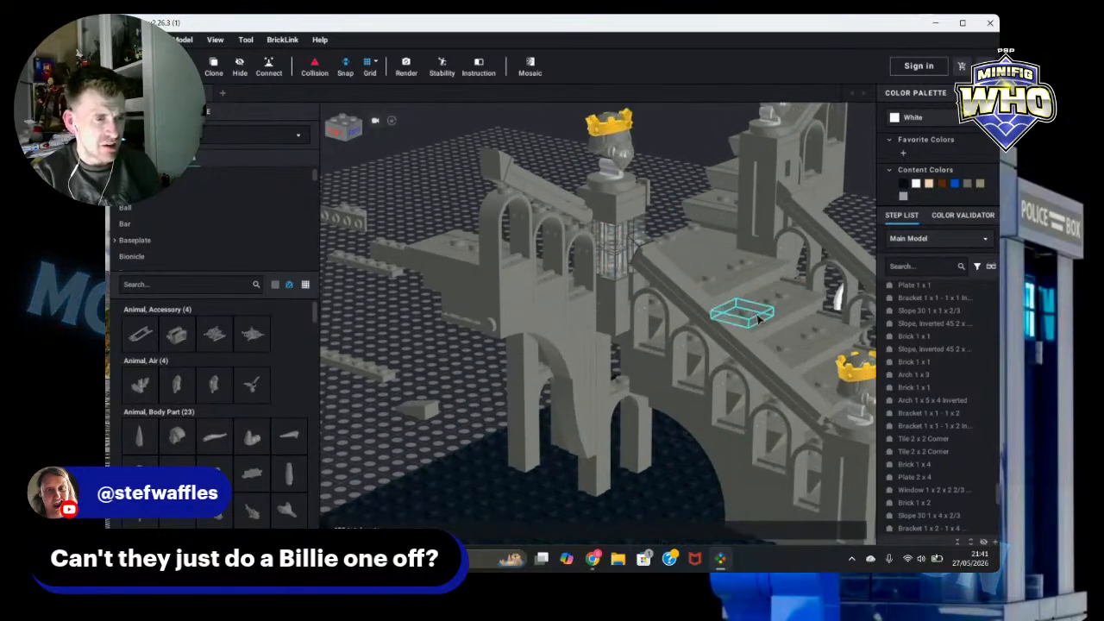
pyautogui.scroll(-5, 502, 312)
pyautogui.moveTo(389, 428); pyautogui.dragTo(506, 500, button='right')
pyautogui.scroll(3, 626, 521)
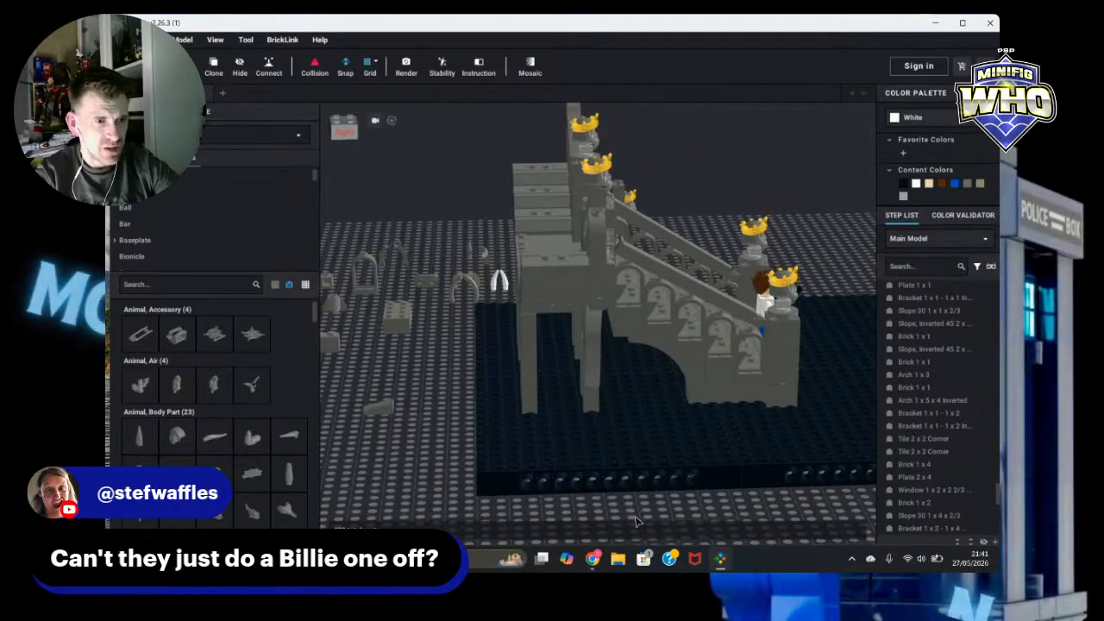
pyautogui.scroll(3, 715, 333)
# Step: Inspect the bar-handle plate railing and the minifigure beside the staircase
pyautogui.click(806, 253)
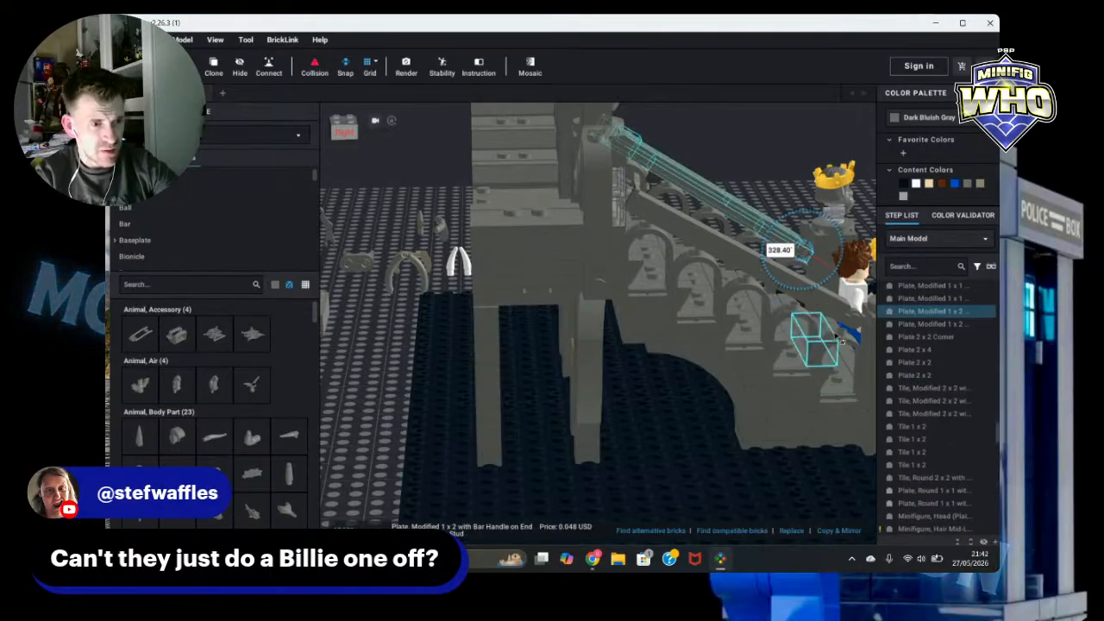
pyautogui.click(850, 321)
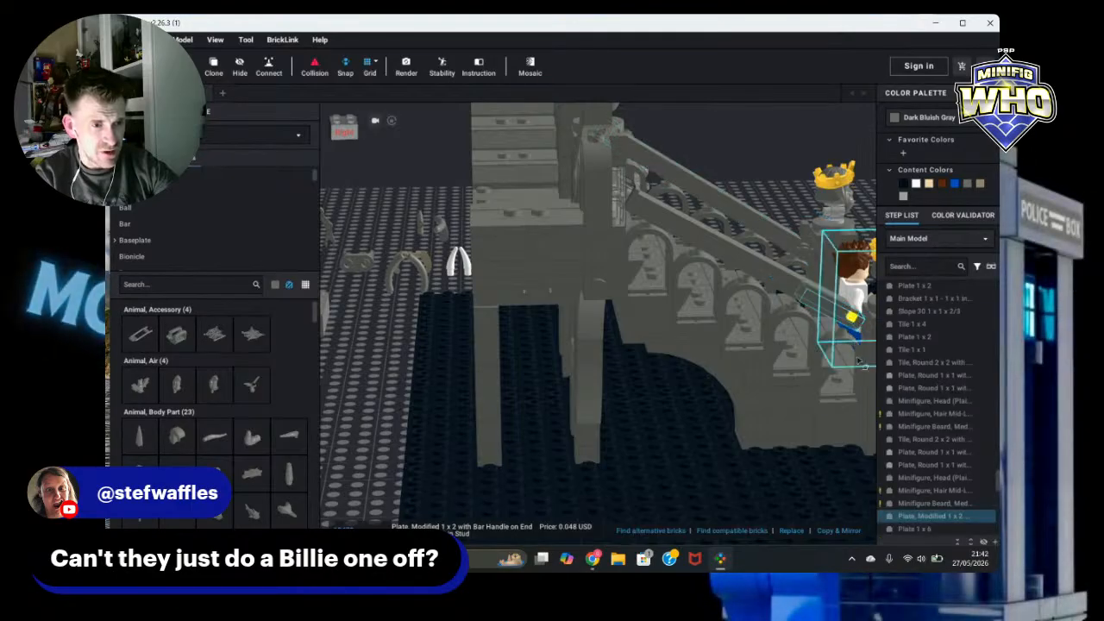
pyautogui.scroll(-2, 853, 356)
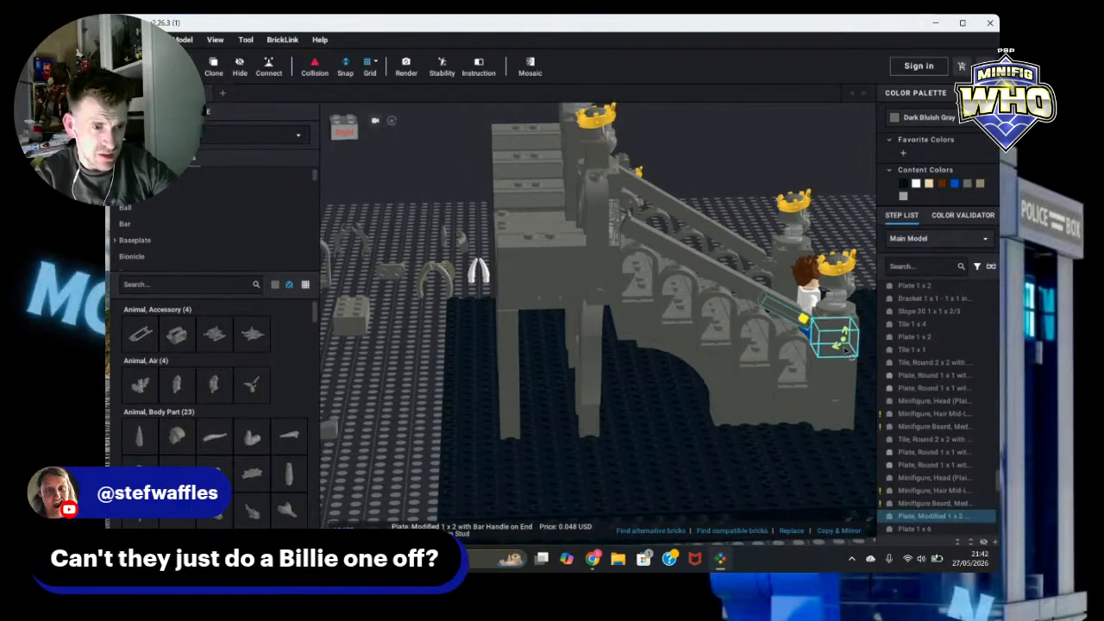
pyautogui.click(789, 313)
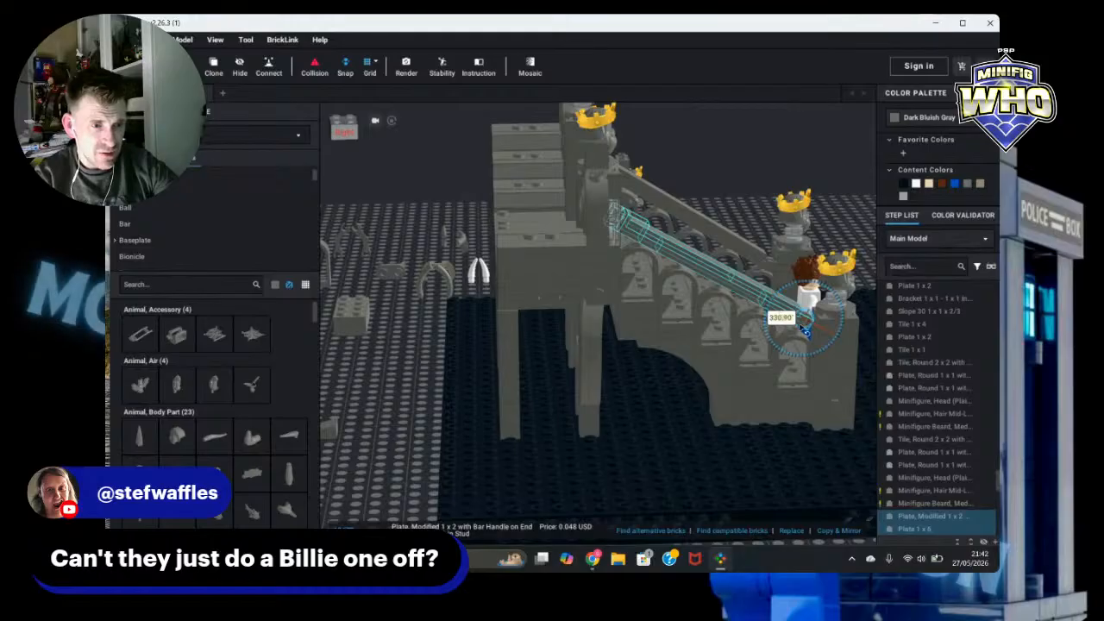
pyautogui.click(780, 272)
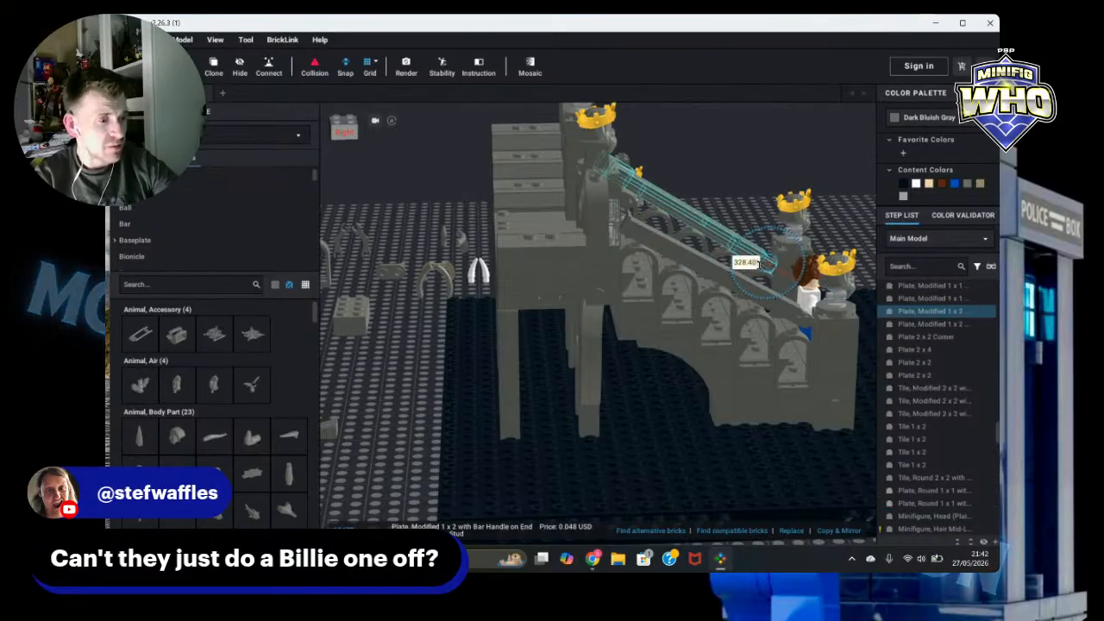
pyautogui.click(835, 321)
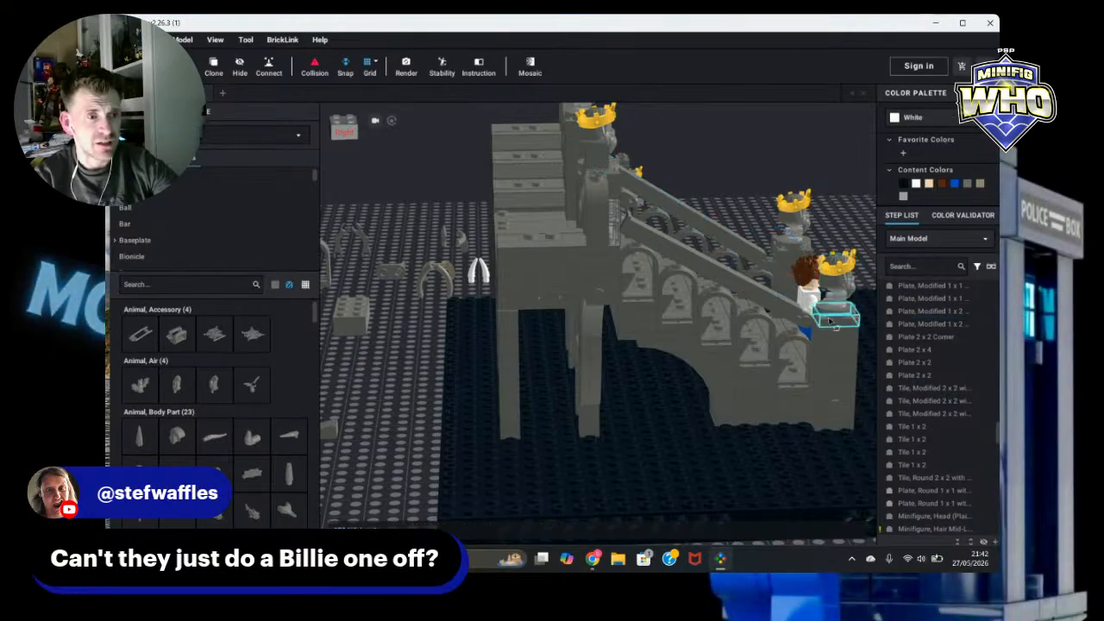
pyautogui.click(809, 333)
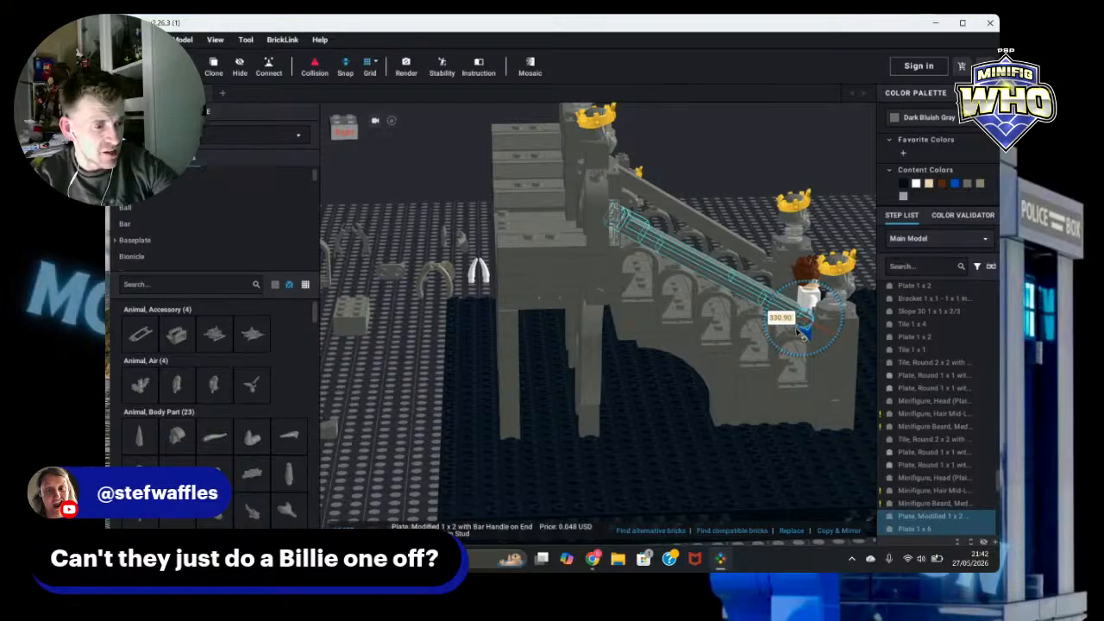
pyautogui.moveTo(852, 345); pyautogui.dragTo(847, 331)
pyautogui.click(845, 200)
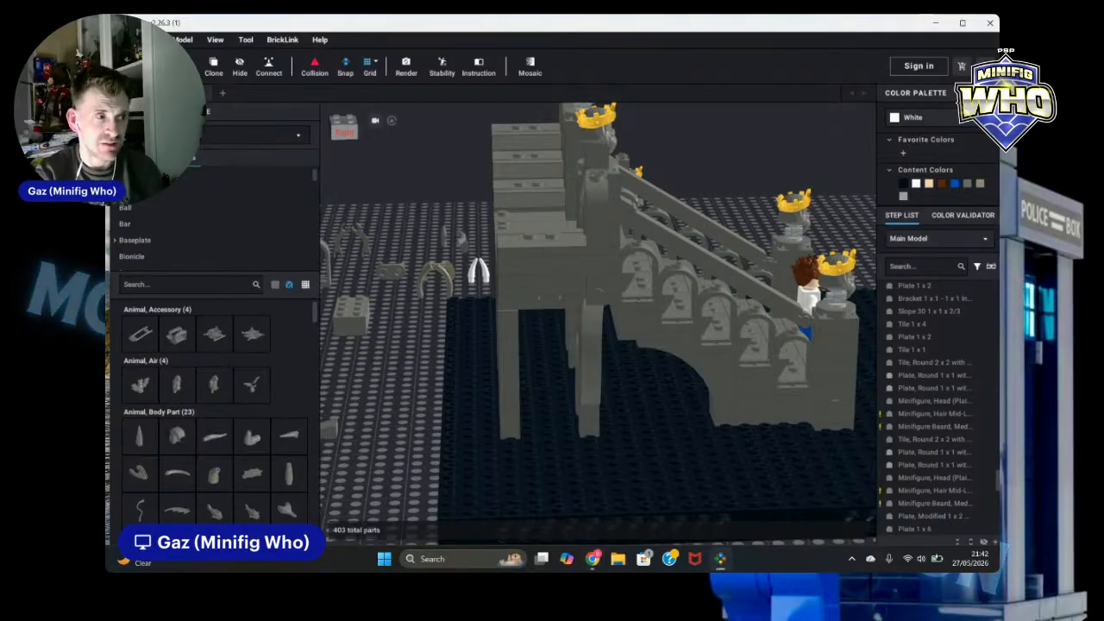
# Step: Clone the 1 x 1 brick with side stud under the deck and place the copy further along the deck's edge
pyautogui.scroll(-5, 463, 198)
pyautogui.moveTo(463, 198); pyautogui.dragTo(687, 365, button='right')
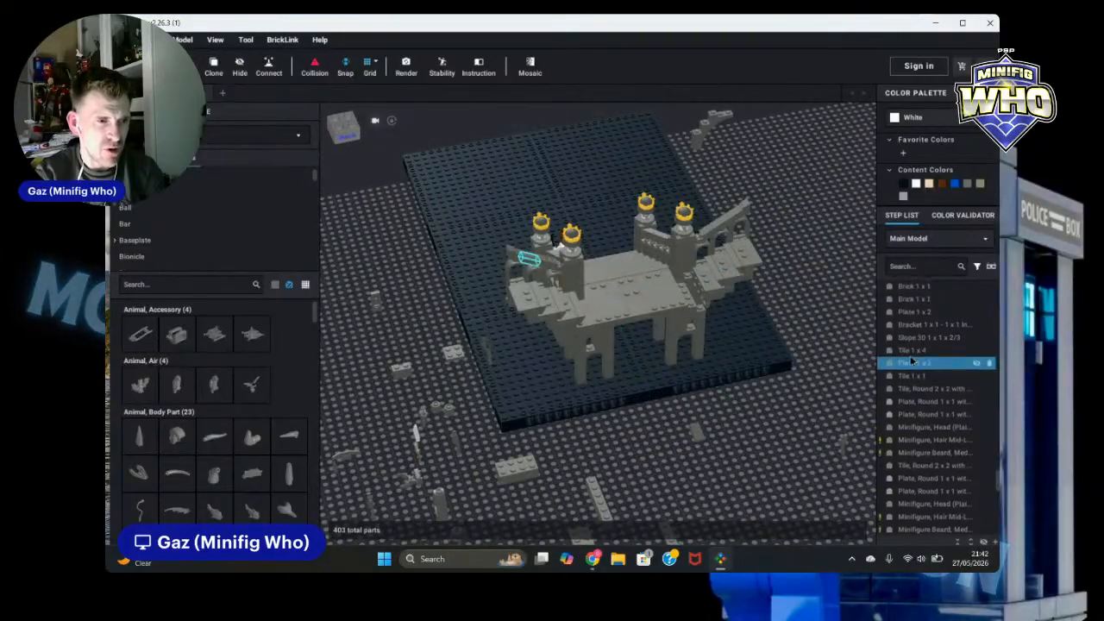
pyautogui.scroll(5, 825, 345)
pyautogui.scroll(1, 827, 345)
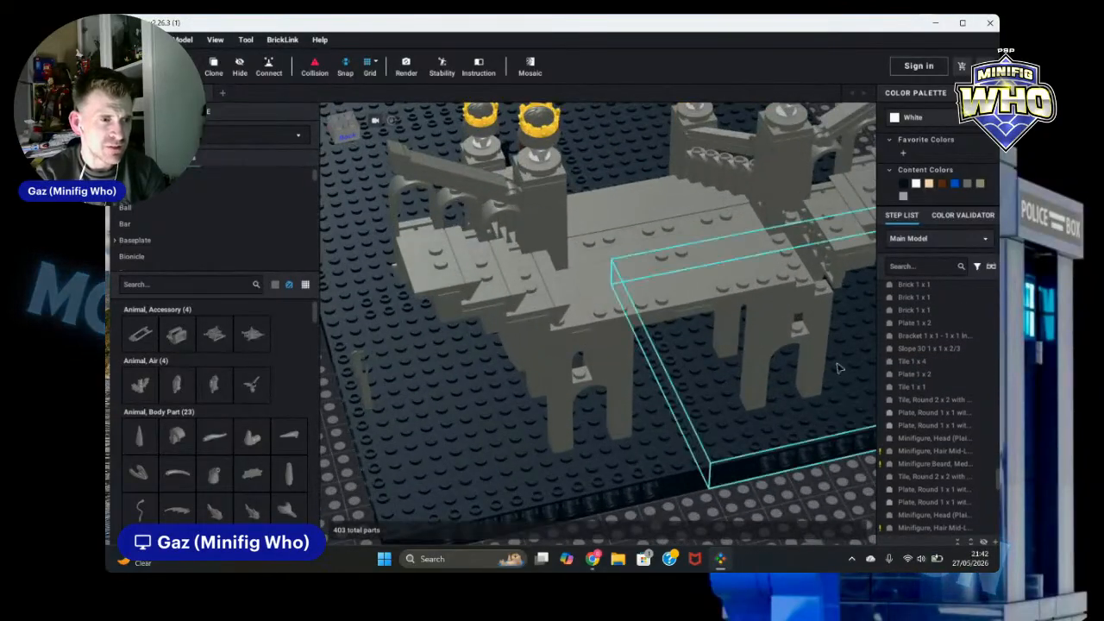
pyautogui.moveTo(835, 449); pyautogui.dragTo(844, 459, button='right')
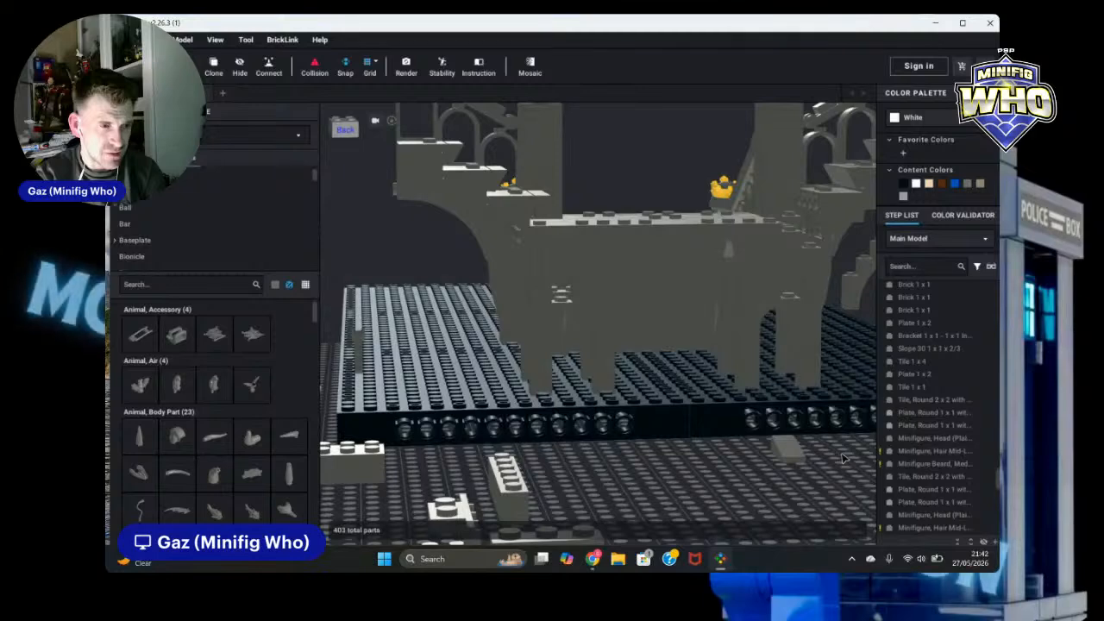
pyautogui.click(536, 238)
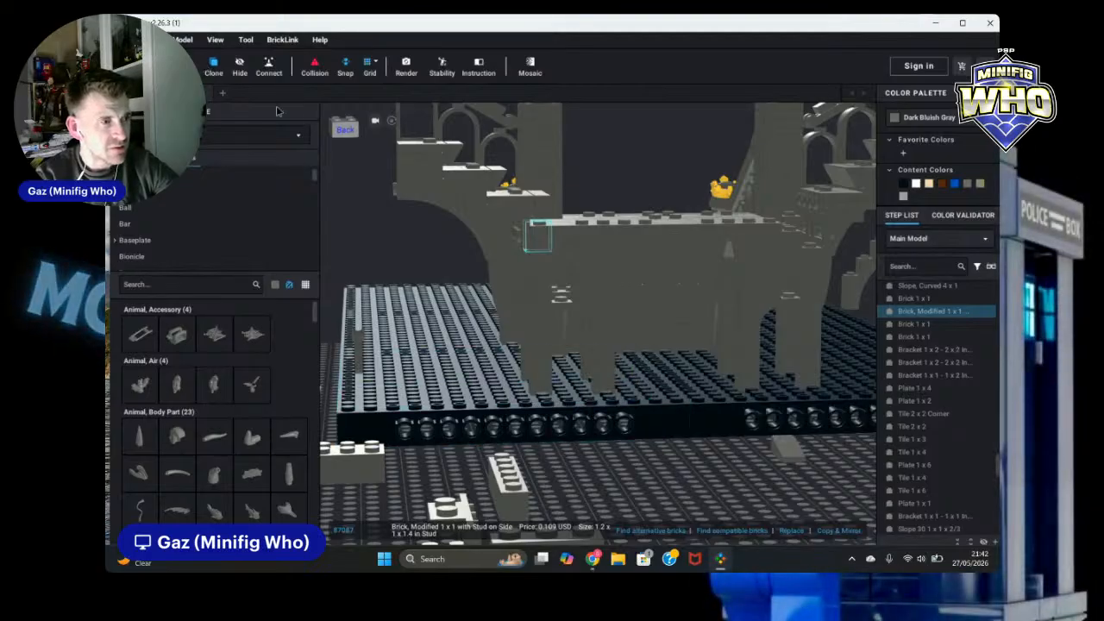
pyautogui.click(214, 69)
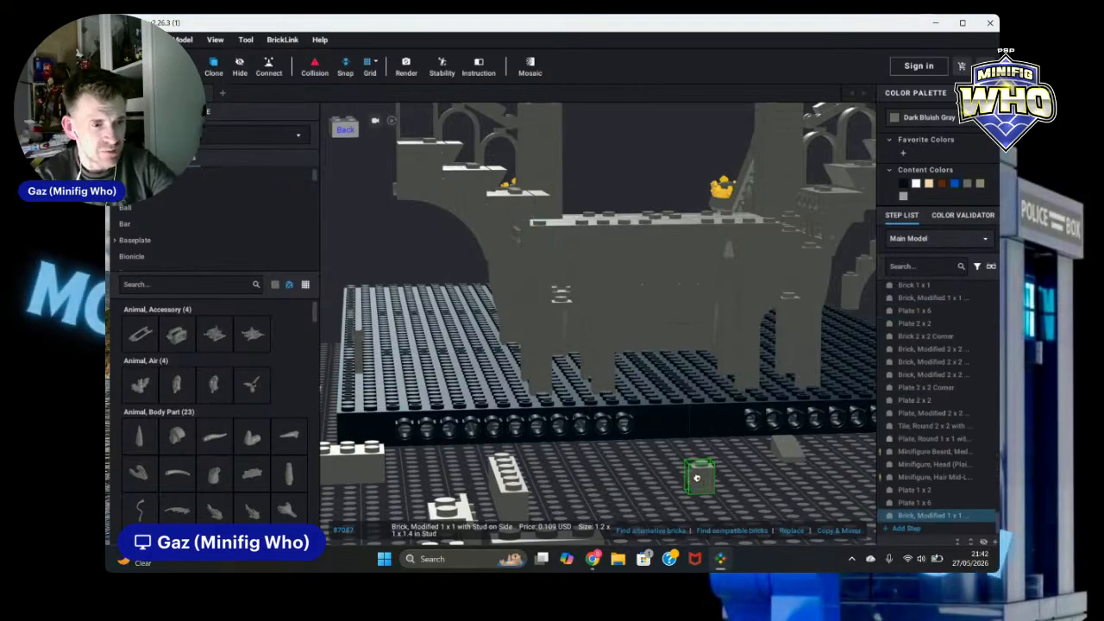
pyautogui.click(811, 225)
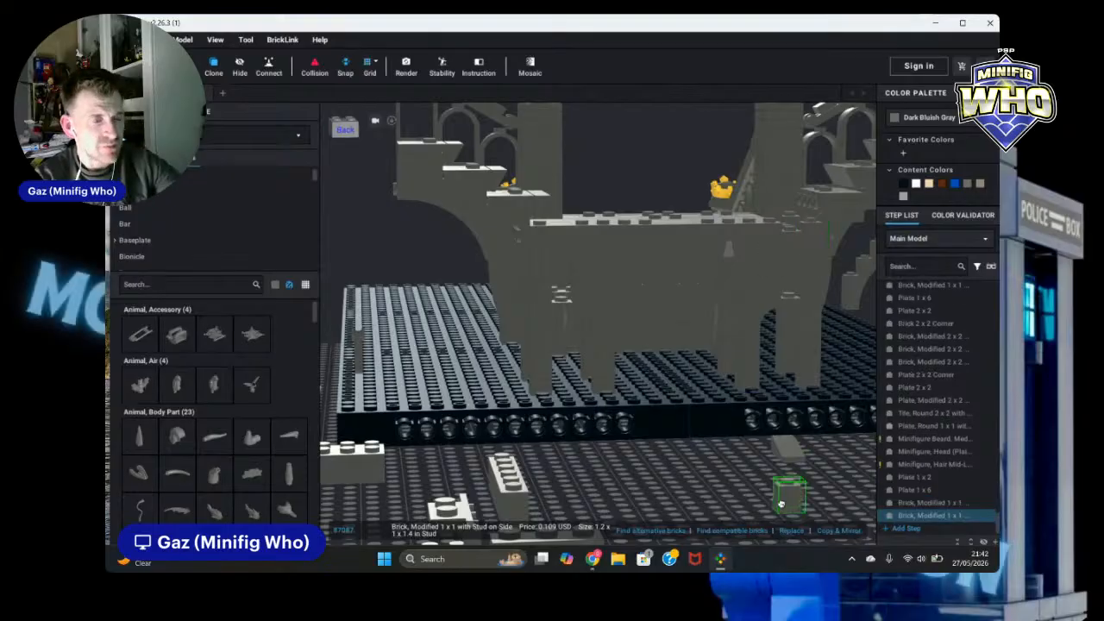
pyautogui.press('Escape')
# Step: Try to copy and mirror the two small parts at the deck's front-left edge, then undo the placement
pyautogui.moveTo(803, 501)
pyautogui.mouseDown(button='right')
pyautogui.moveTo(804, 529)
pyautogui.moveTo(818, 531)
pyautogui.moveTo(867, 524)
pyautogui.moveTo(869, 500)
pyautogui.mouseUp(button='right')
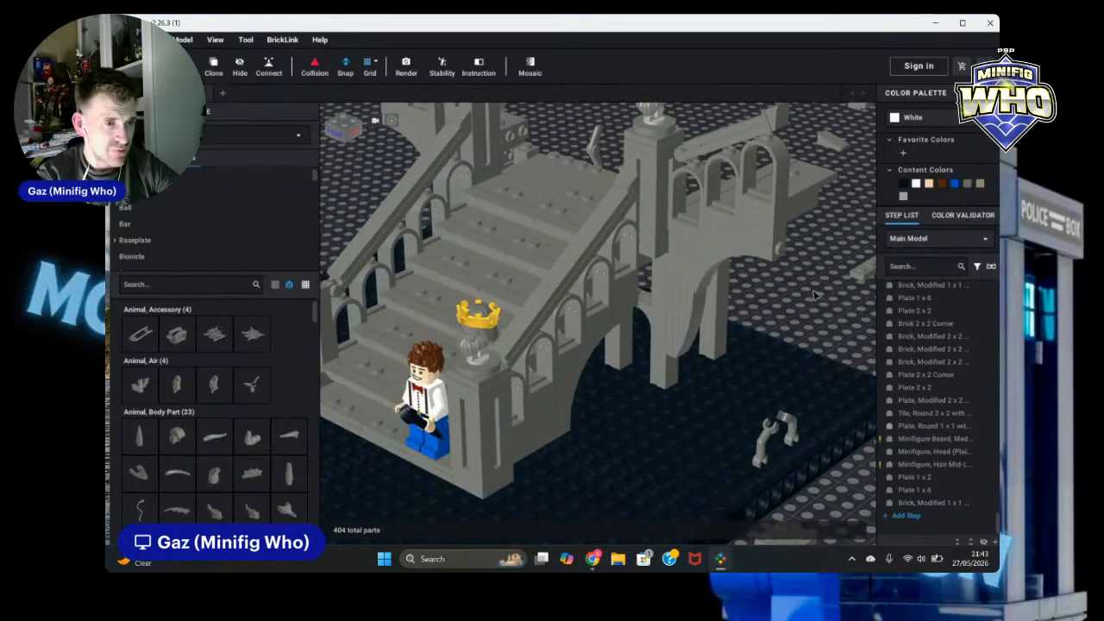
pyautogui.moveTo(814, 295); pyautogui.dragTo(760, 291, button='right')
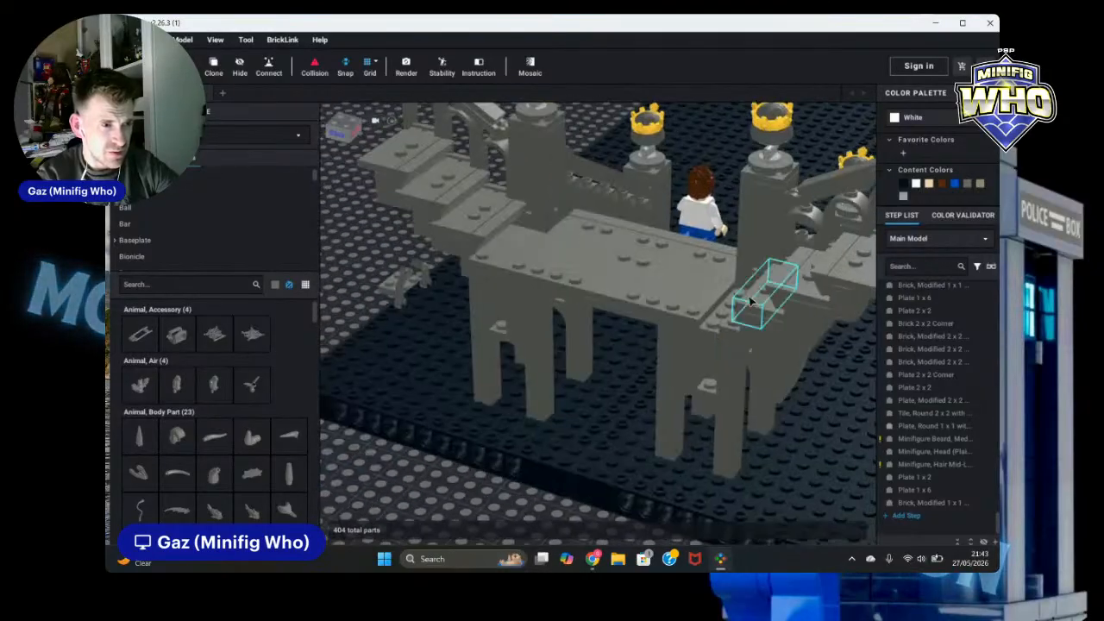
pyautogui.click(520, 220)
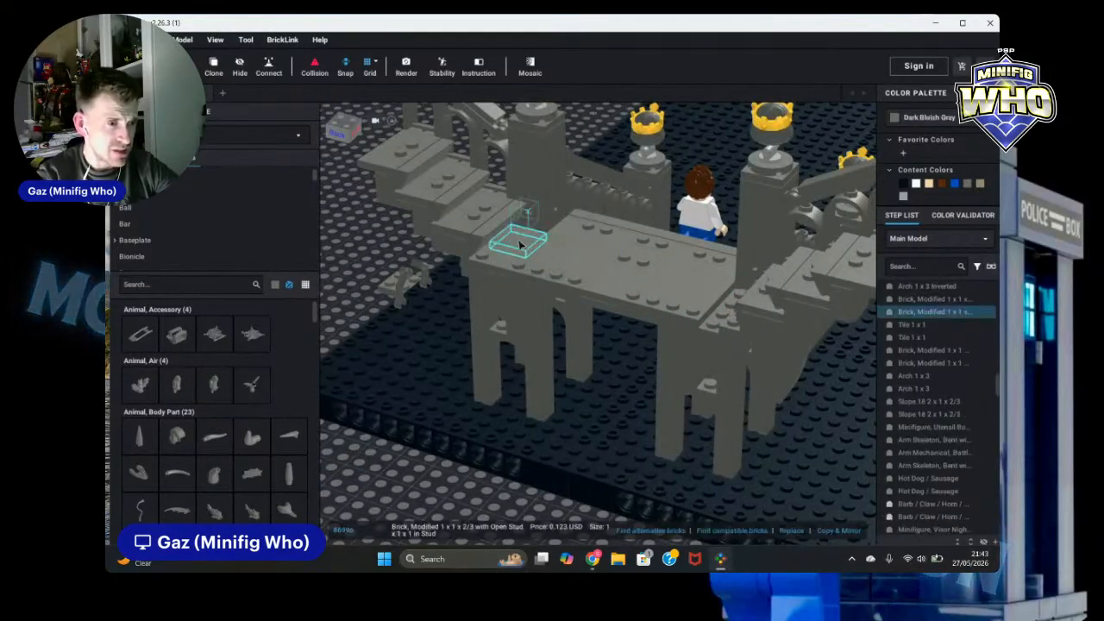
pyautogui.keyDown('ctrl'); pyautogui.click(509, 243); pyautogui.keyUp('ctrl')
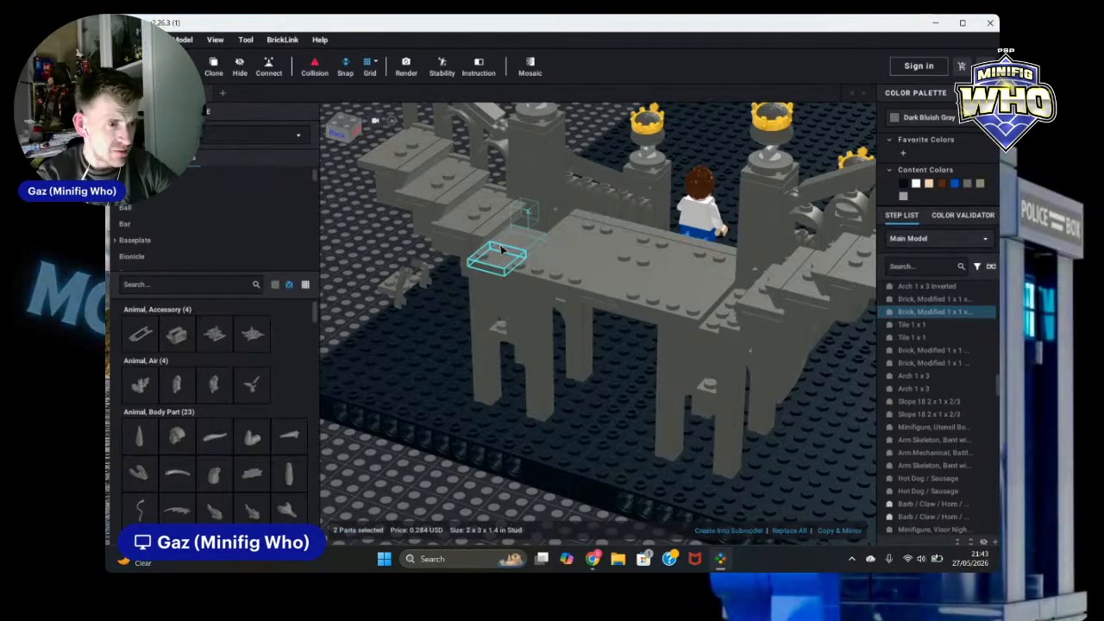
pyautogui.click(847, 530)
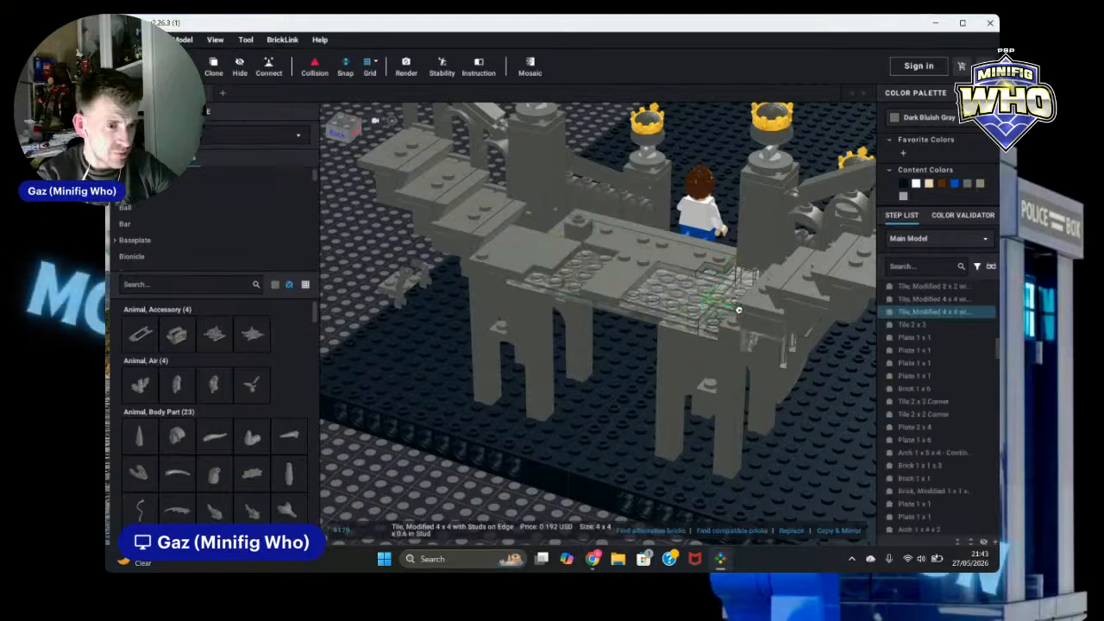
pyautogui.click(719, 339)
pyautogui.hotkey('ctrl', 'z')
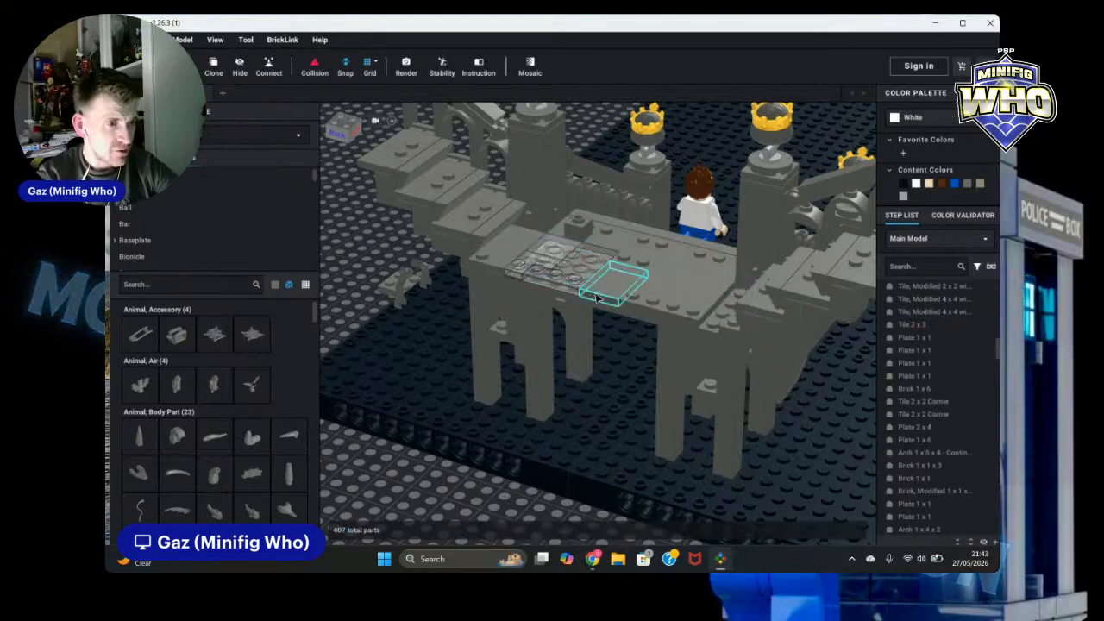
# Step: Copy and mirror the three small tiles at the deck's left edge onto the deck's right side
pyautogui.click(511, 244)
pyautogui.keyDown('ctrl'); pyautogui.click(510, 244); pyautogui.keyUp('ctrl')
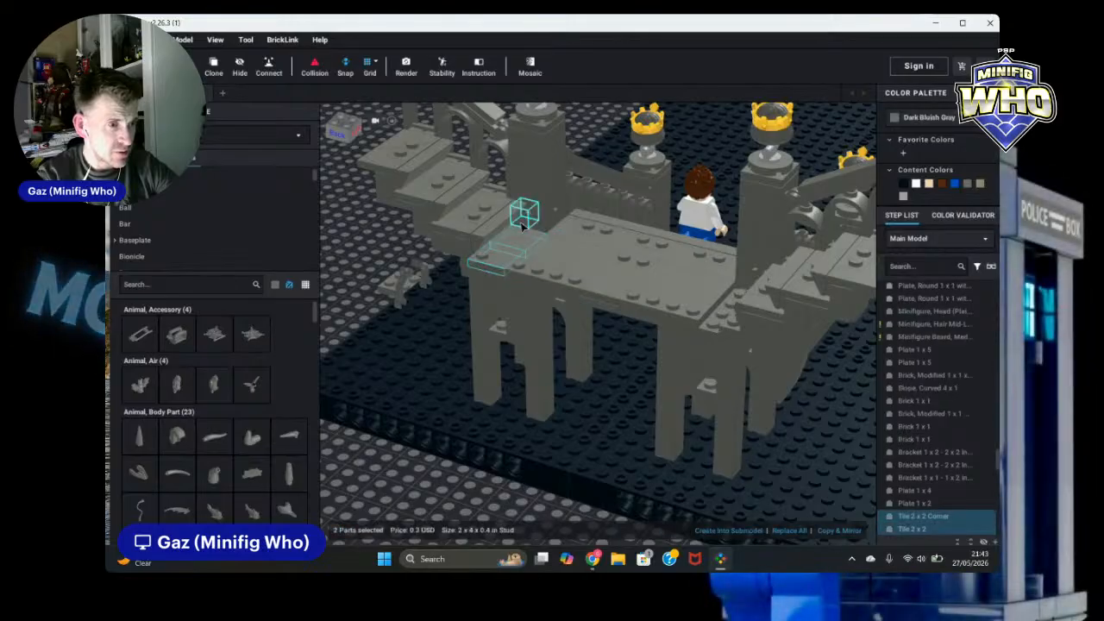
pyautogui.keyDown('ctrl'); pyautogui.click(525, 216); pyautogui.keyUp('ctrl')
pyautogui.click(834, 531)
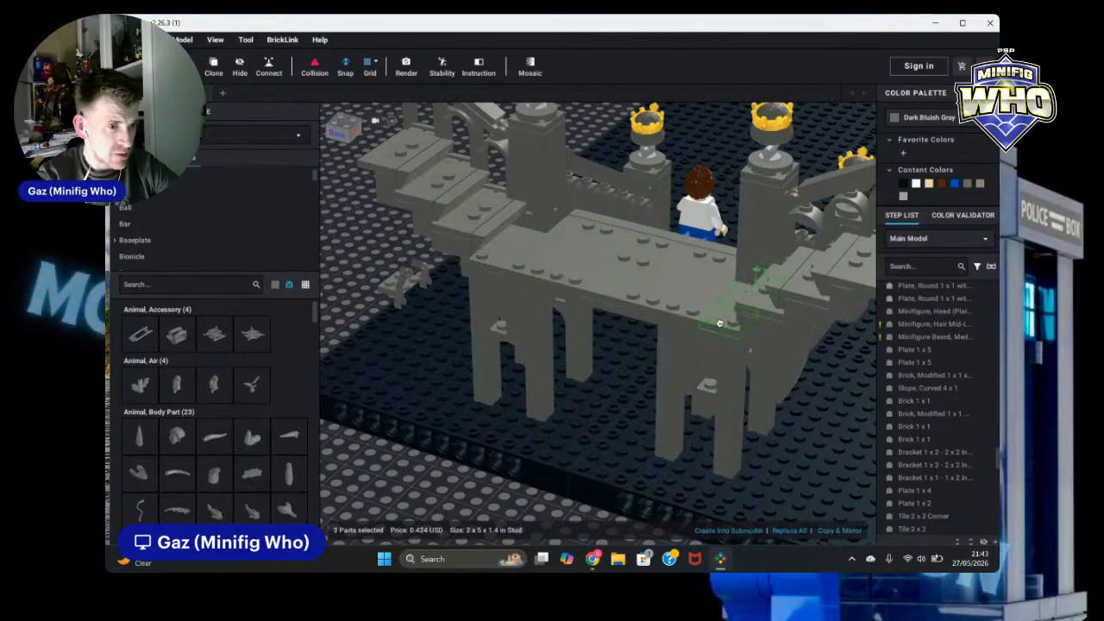
pyautogui.click(716, 325)
pyautogui.click(436, 476)
# Step: Clone the Slope 30 1 x 4 x 2/3 on the deck's front and place the copy on the deck's right side
pyautogui.scroll(-3, 436, 478)
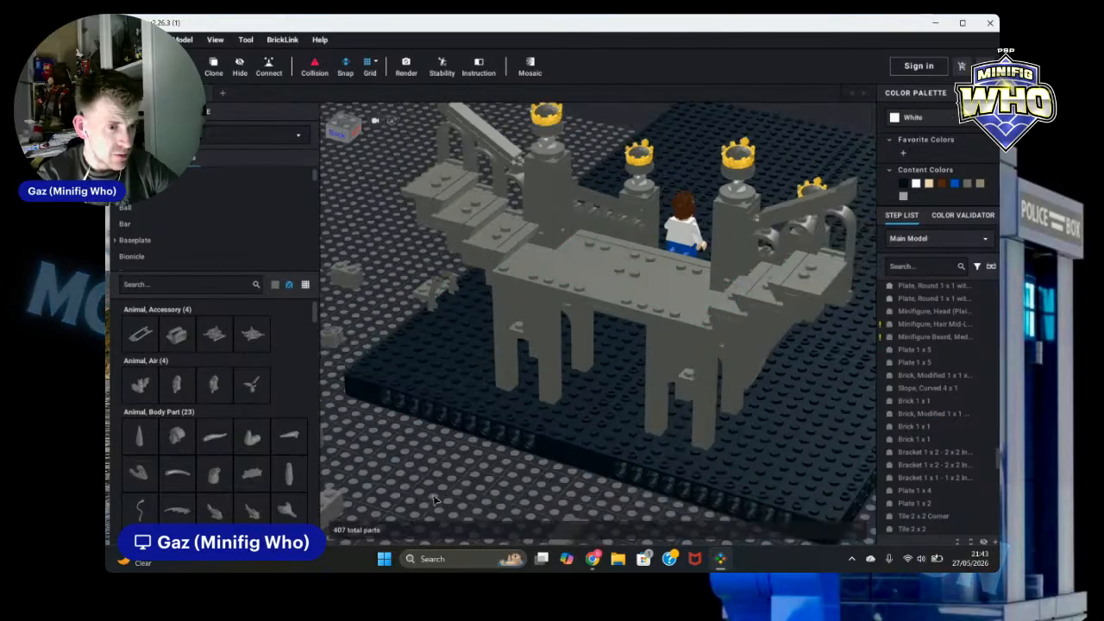
pyautogui.moveTo(439, 490); pyautogui.dragTo(535, 406, button='right')
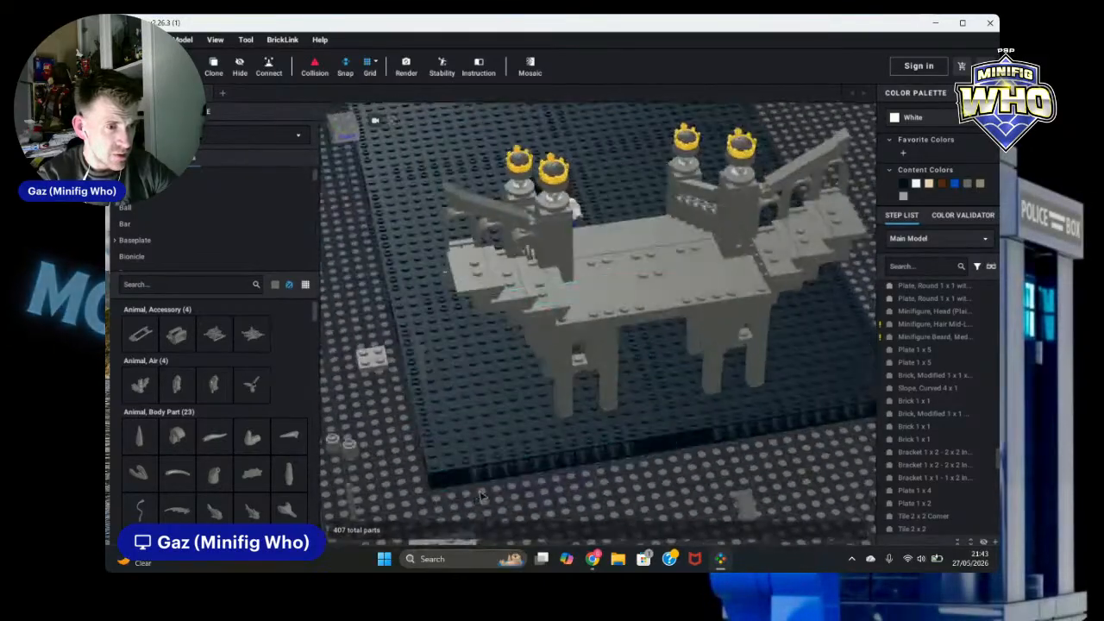
pyautogui.click(560, 299)
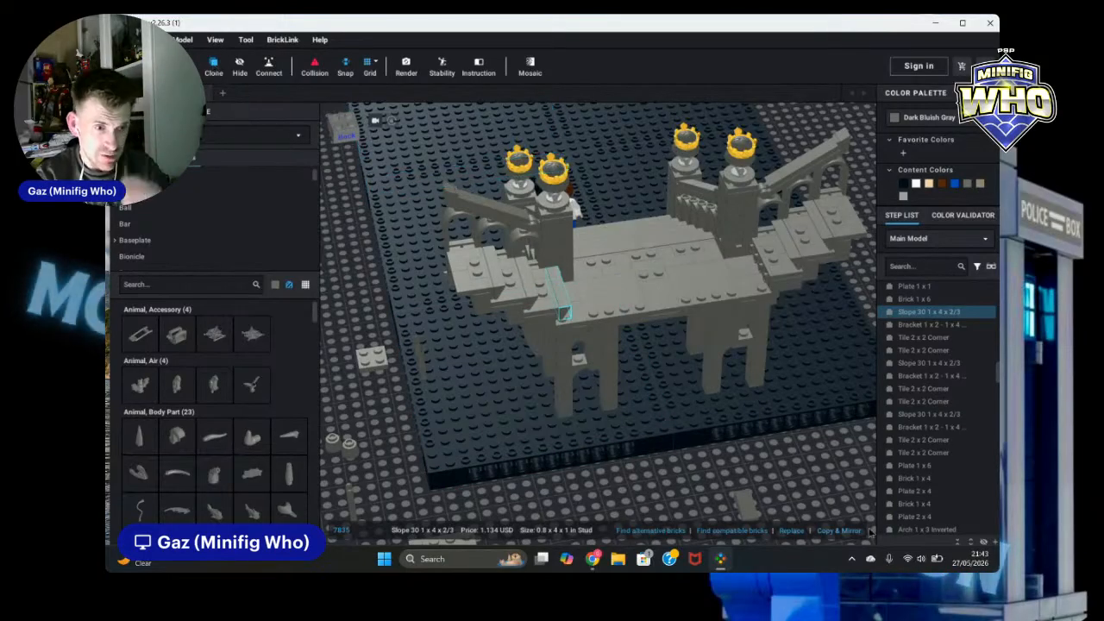
pyautogui.click(214, 68)
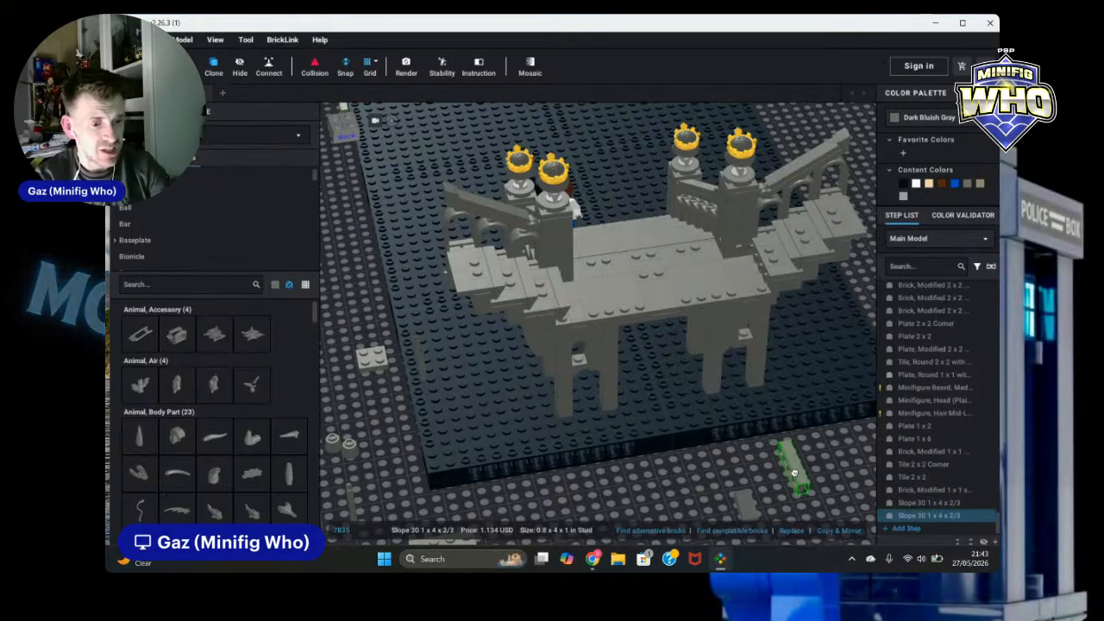
pyautogui.click(763, 263)
pyautogui.press('Escape')
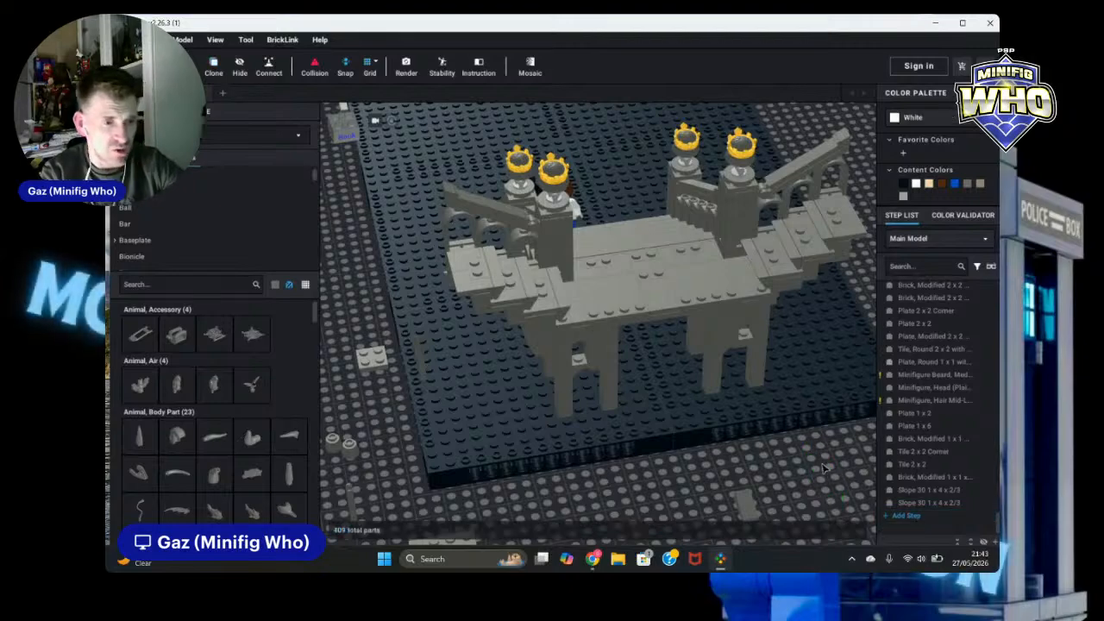
# Step: Orbit and zoom around the staircase ruin to inspect it from front, side and overhead views
pyautogui.moveTo(798, 487); pyautogui.dragTo(904, 464, button='right')
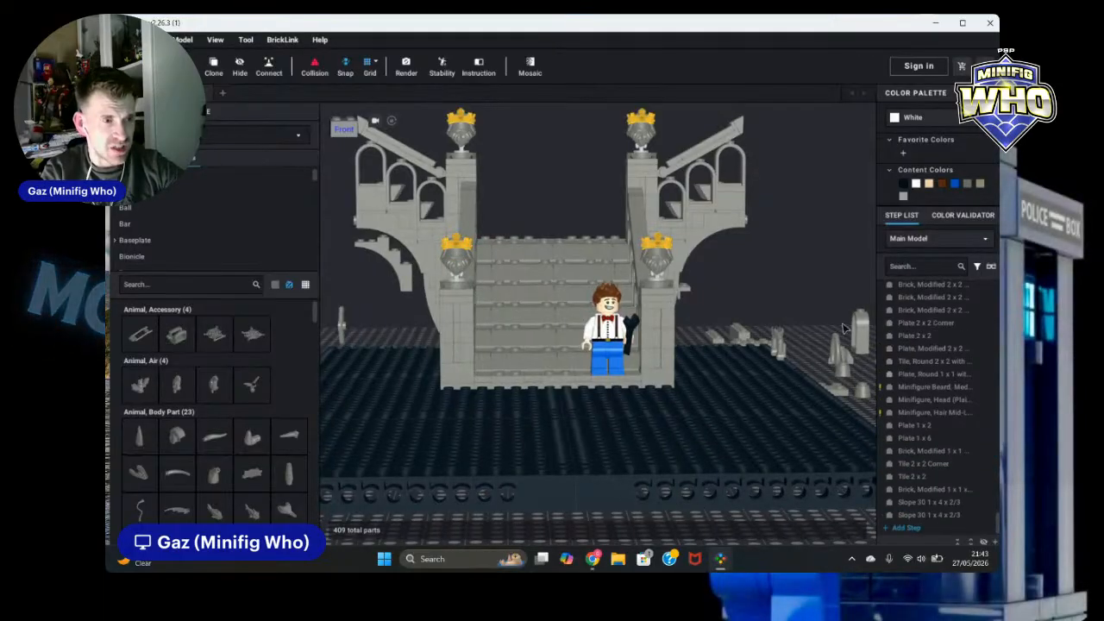
pyautogui.scroll(-6, 804, 274)
pyautogui.moveTo(789, 277); pyautogui.dragTo(811, 270, button='right')
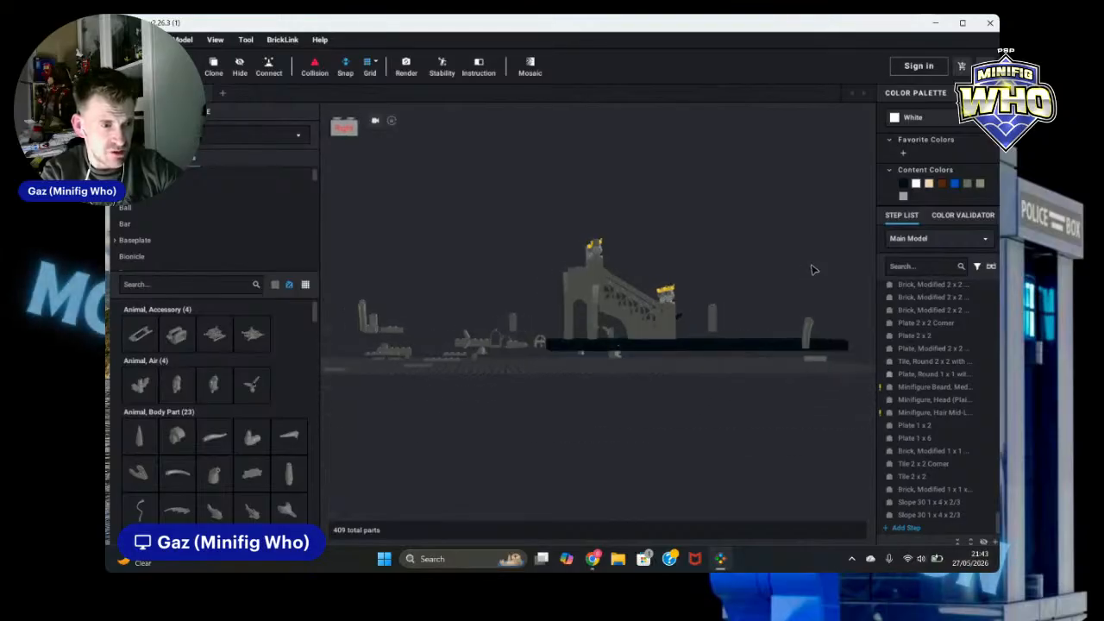
pyautogui.scroll(3, 798, 261)
pyautogui.moveTo(775, 187); pyautogui.dragTo(913, 223, button='right')
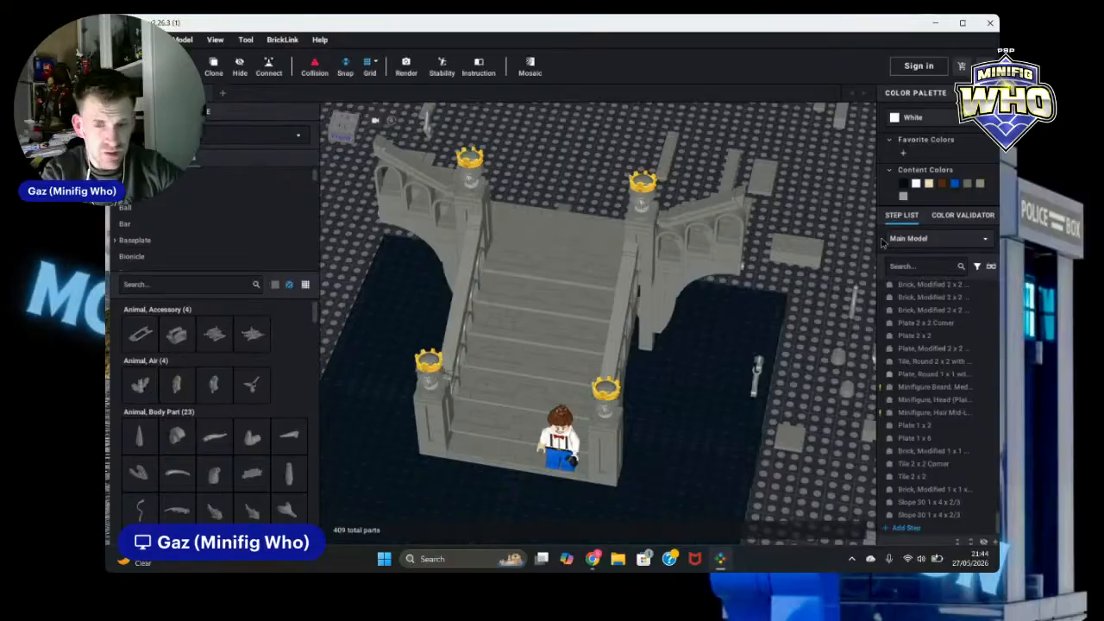
pyautogui.scroll(-10, 849, 297)
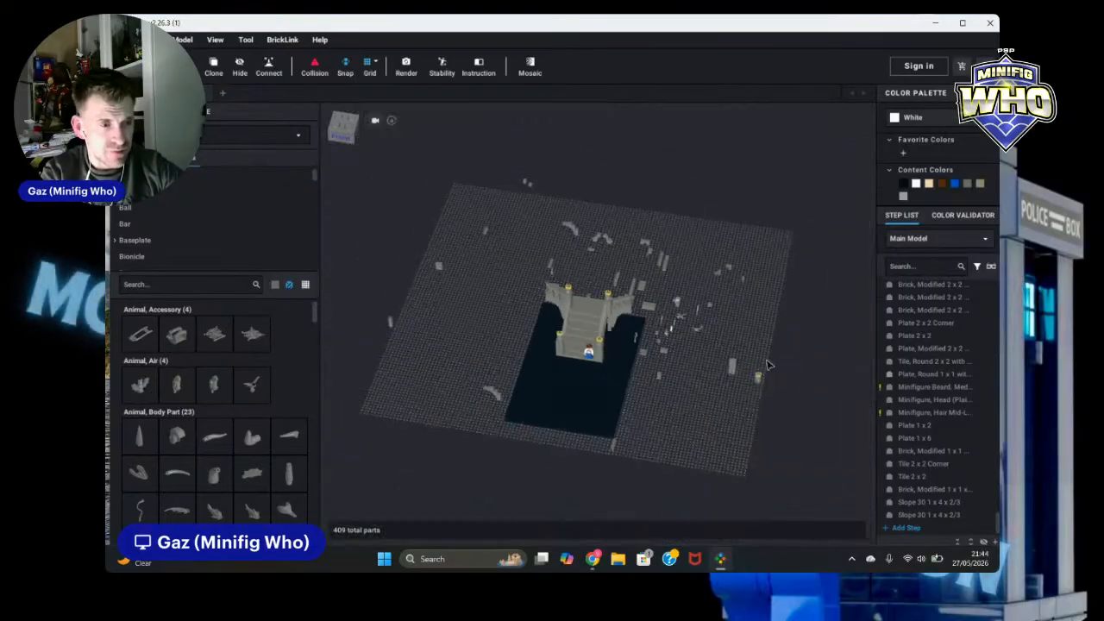
pyautogui.moveTo(769, 366); pyautogui.dragTo(738, 368, button='right')
pyautogui.scroll(8, 737, 367)
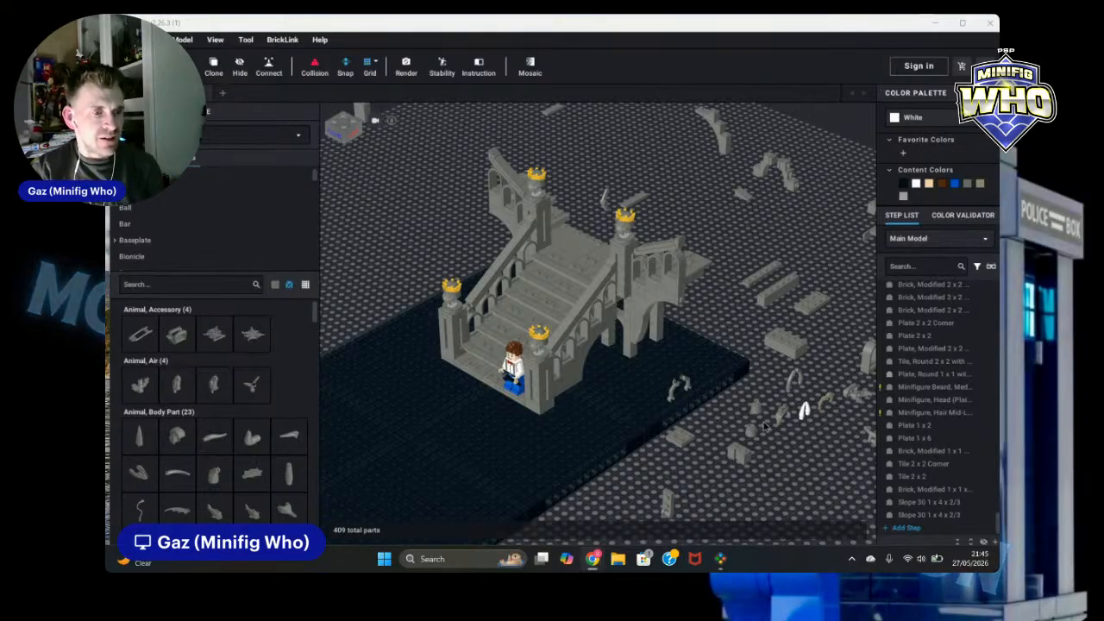
# Step: Delete a part beside the right front tower of the staircase
pyautogui.moveTo(798, 471); pyautogui.dragTo(812, 458, button='right')
pyautogui.scroll(6, 759, 374)
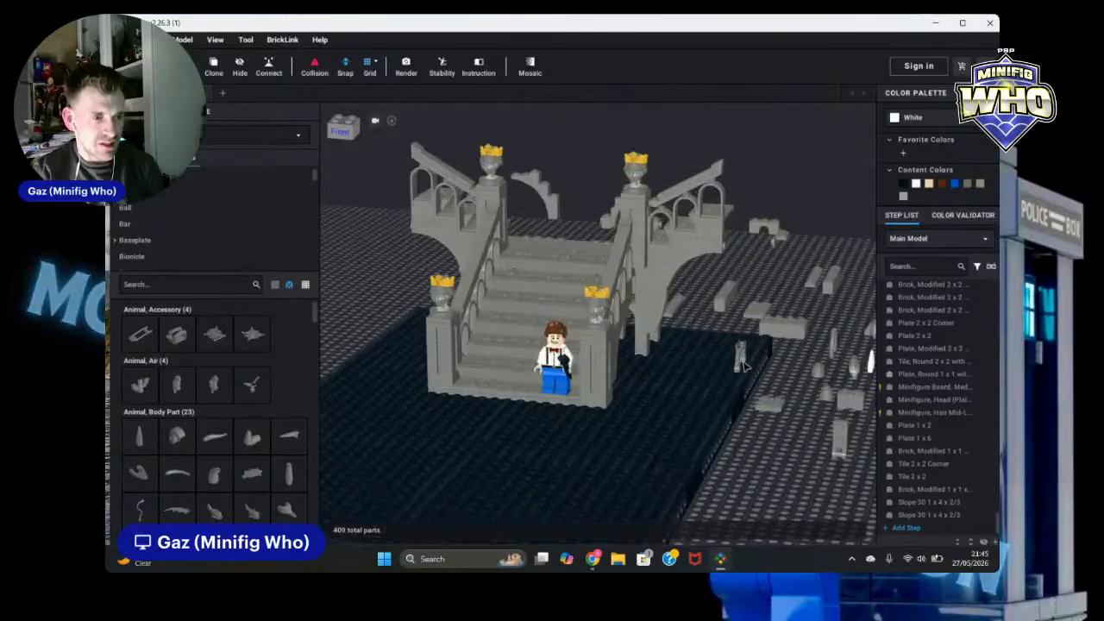
pyautogui.scroll(-2, 815, 297)
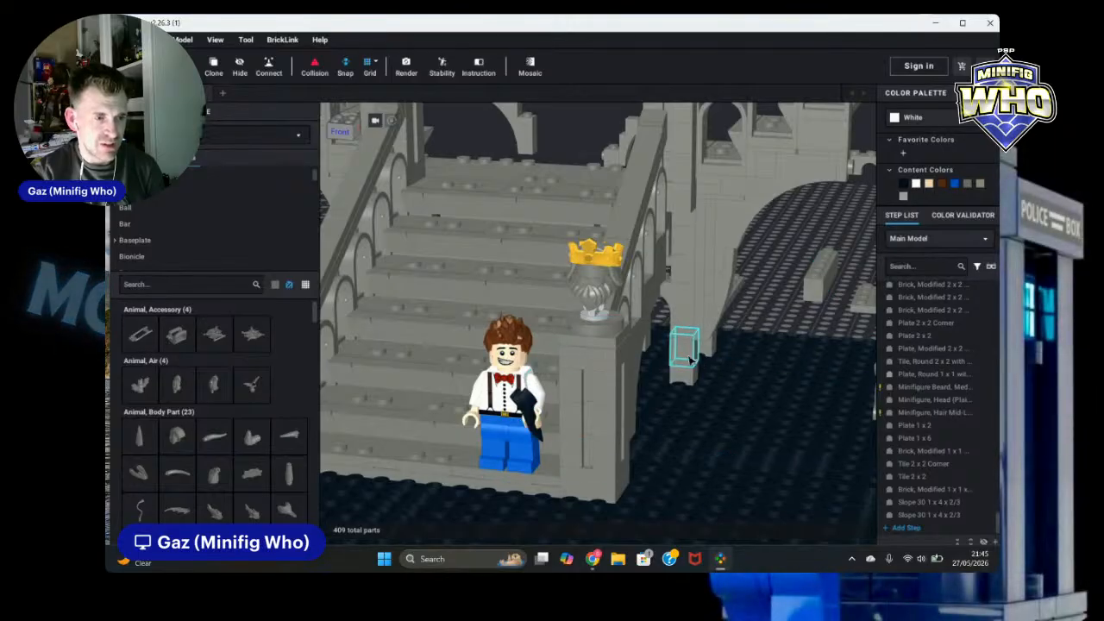
pyautogui.click(681, 352)
pyautogui.press('Delete')
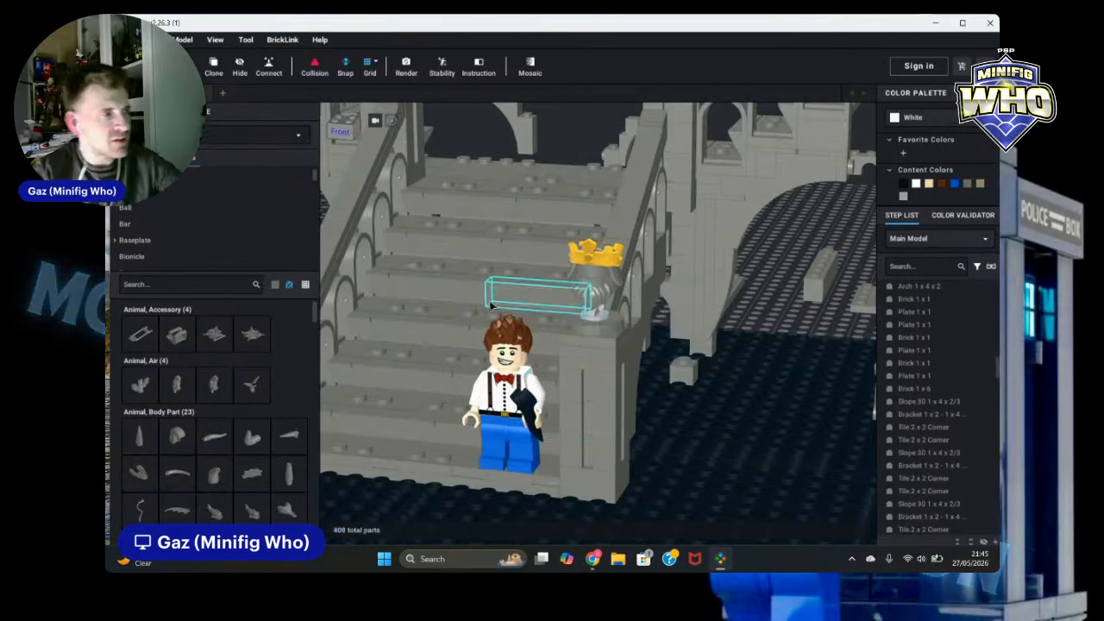
# Step: Place an Arch 1 x 4 x 2 from the Brick category behind the right front tower's statue
pyautogui.scroll(-3, 147, 248)
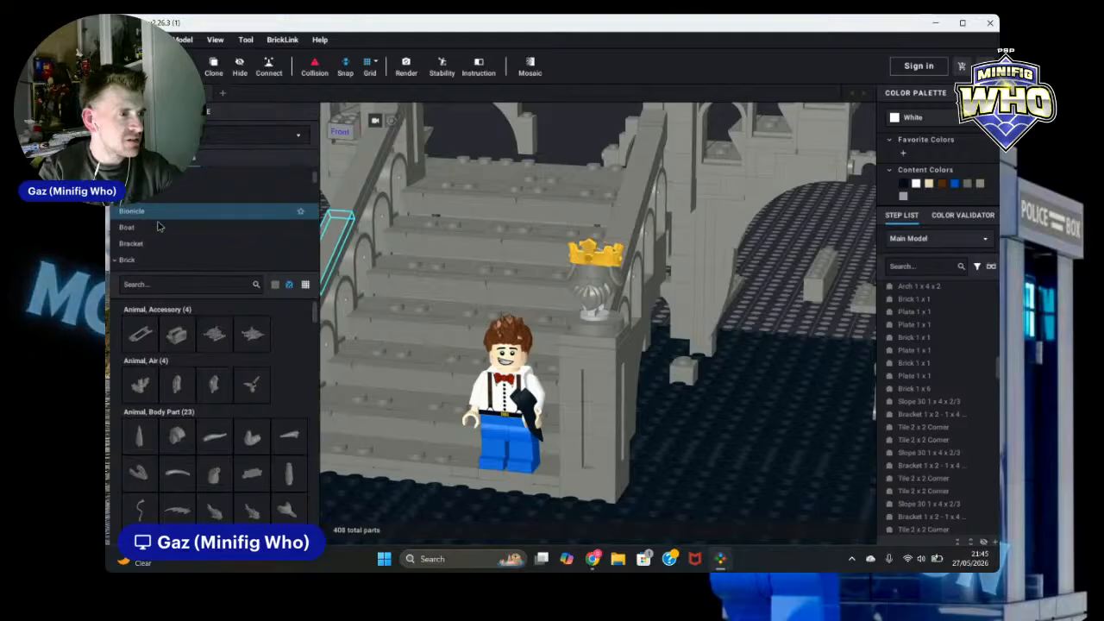
pyautogui.click(147, 262)
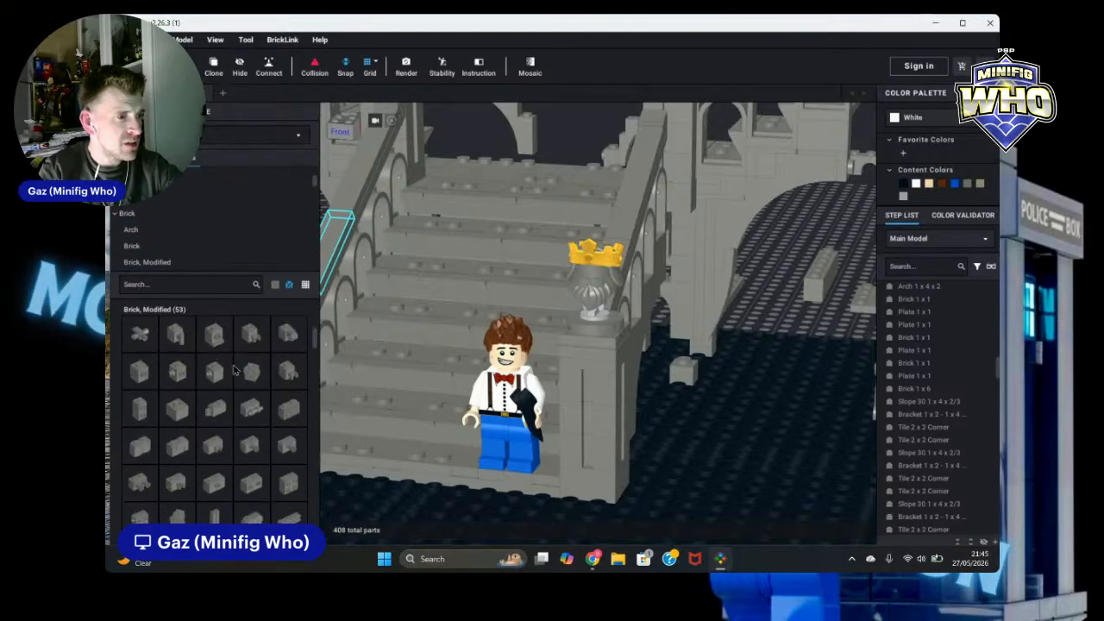
pyautogui.moveTo(216, 338); pyautogui.dragTo(682, 344)
pyautogui.click(681, 343)
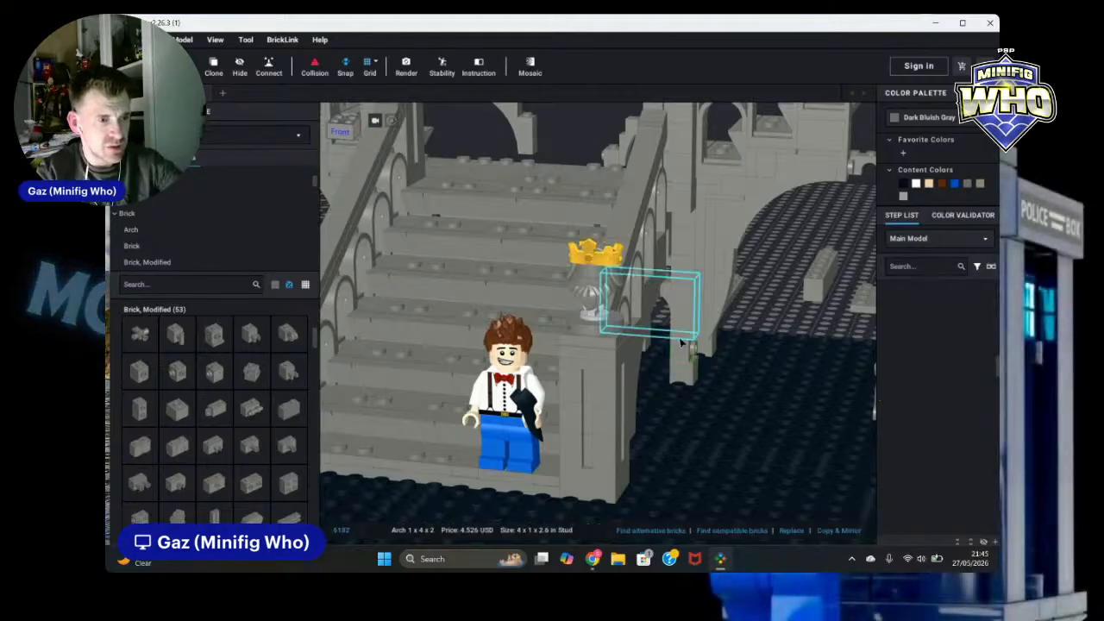
pyautogui.press('Escape')
# Step: Clone the Slope 30 1 x 1 x 2/3 and place the copy beside the right front staircase tower
pyautogui.click(654, 125)
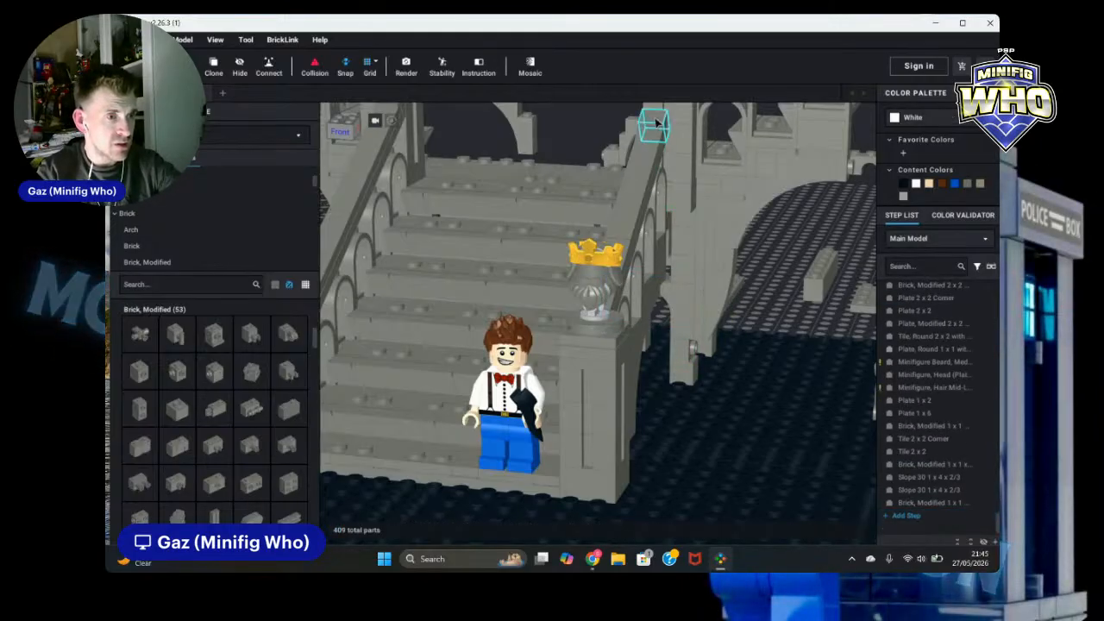
pyautogui.click(224, 67)
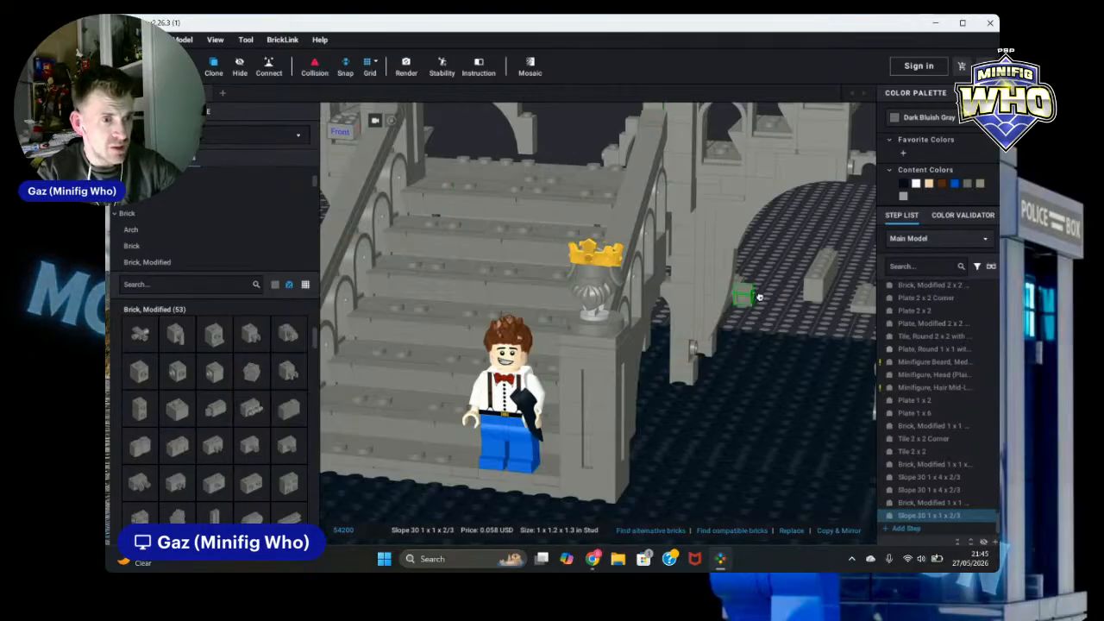
pyautogui.click(699, 352)
pyautogui.press('Escape')
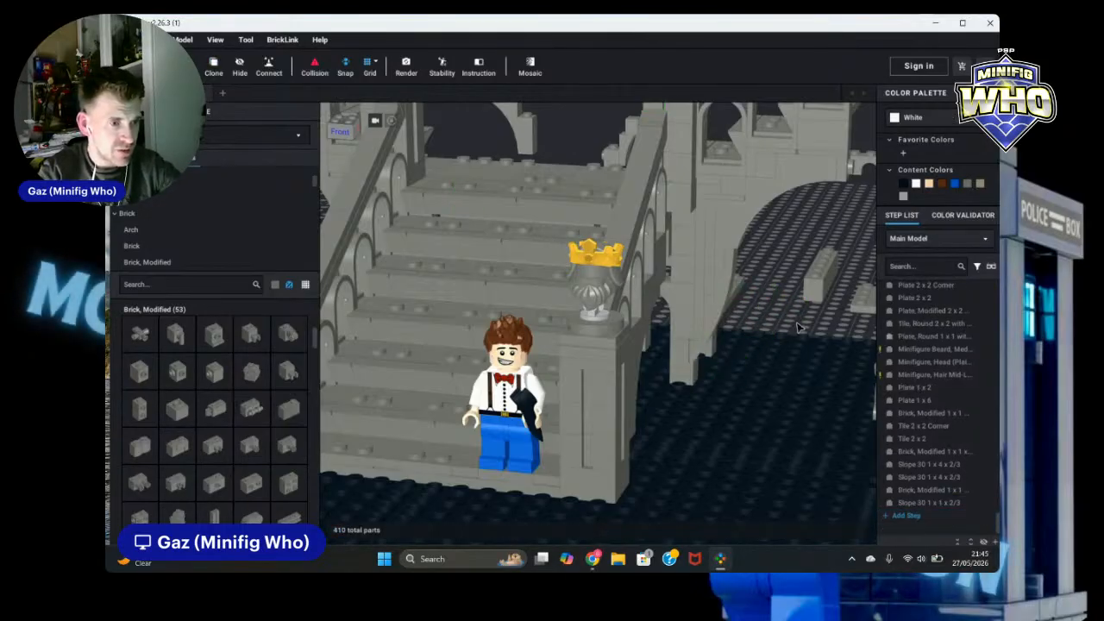
# Step: Select and delete a stray part in front of the staircase
pyautogui.press('f')
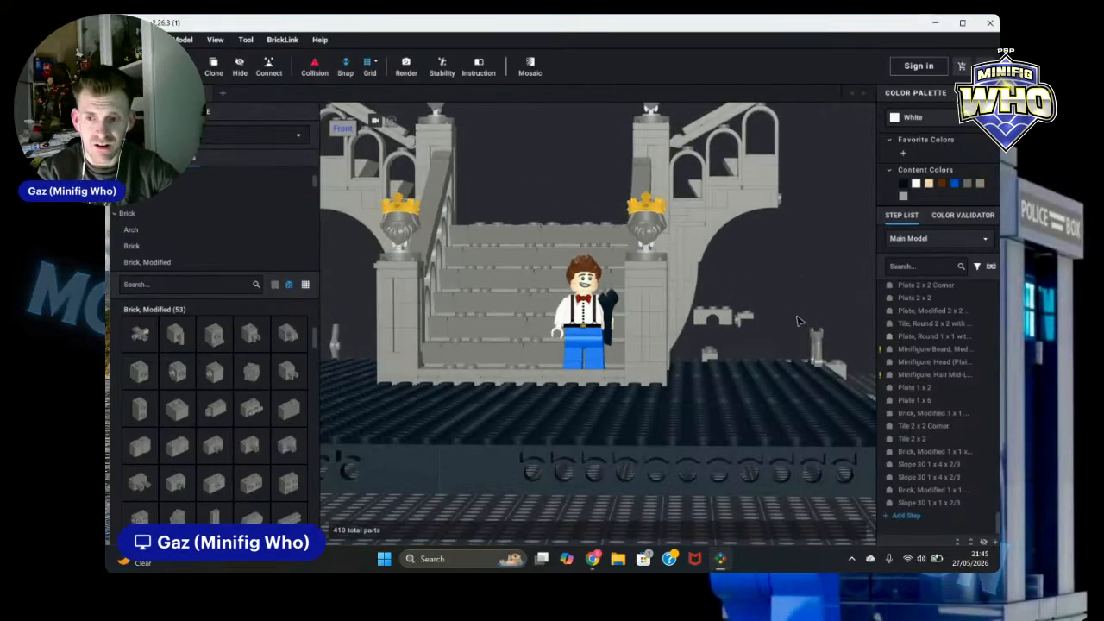
pyautogui.moveTo(799, 321); pyautogui.dragTo(797, 323, button='right')
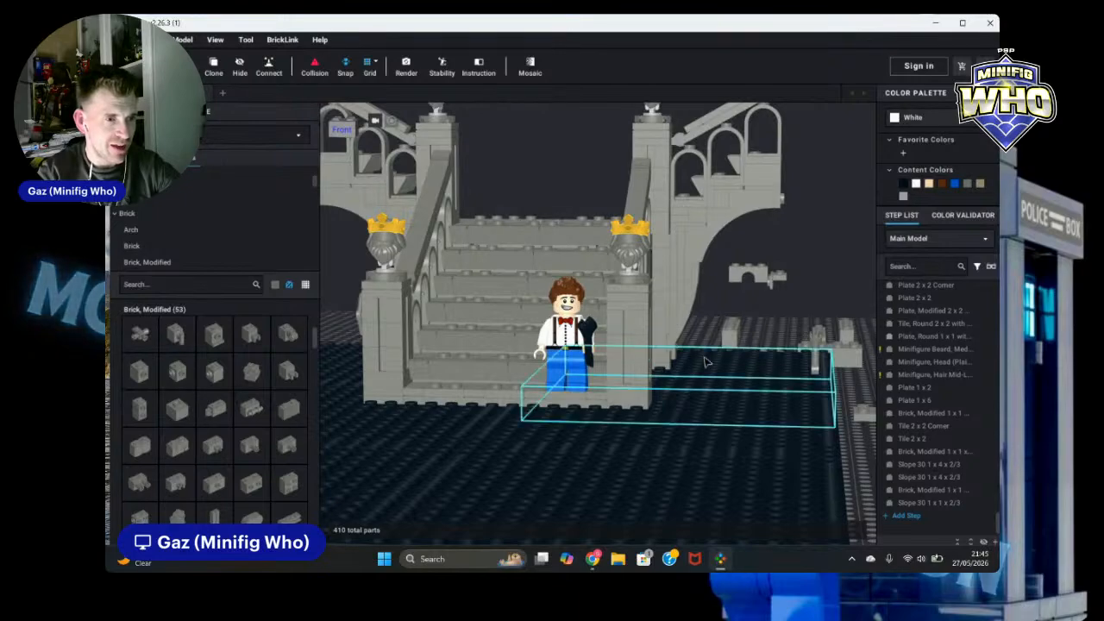
pyautogui.scroll(-5, 704, 357)
pyautogui.moveTo(493, 471); pyautogui.dragTo(515, 464, button='right')
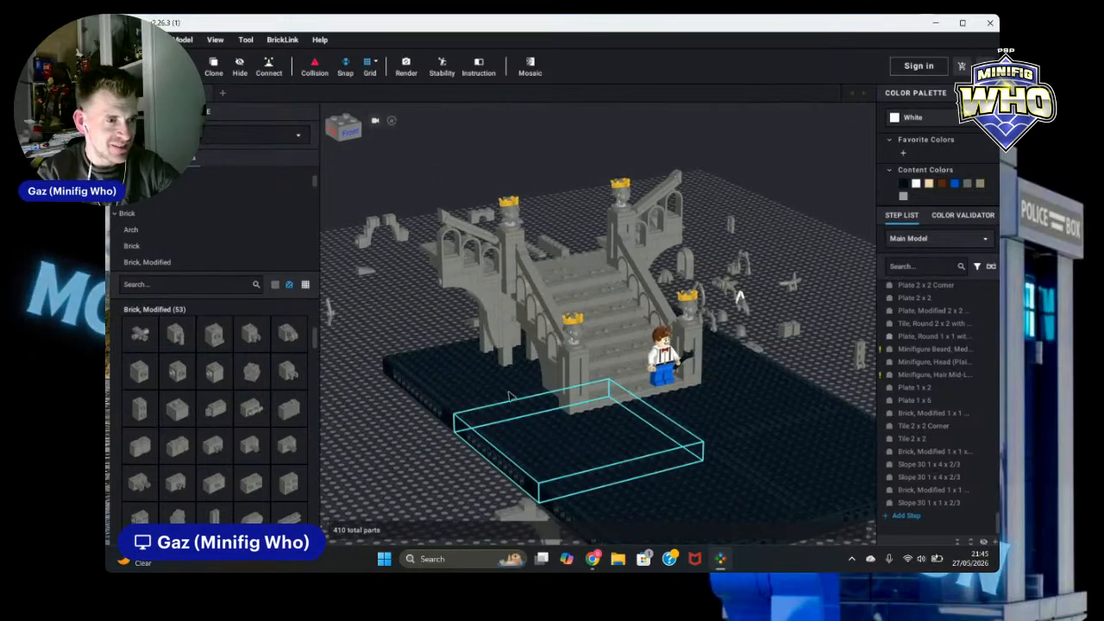
pyautogui.click(507, 356)
pyautogui.press('Delete')
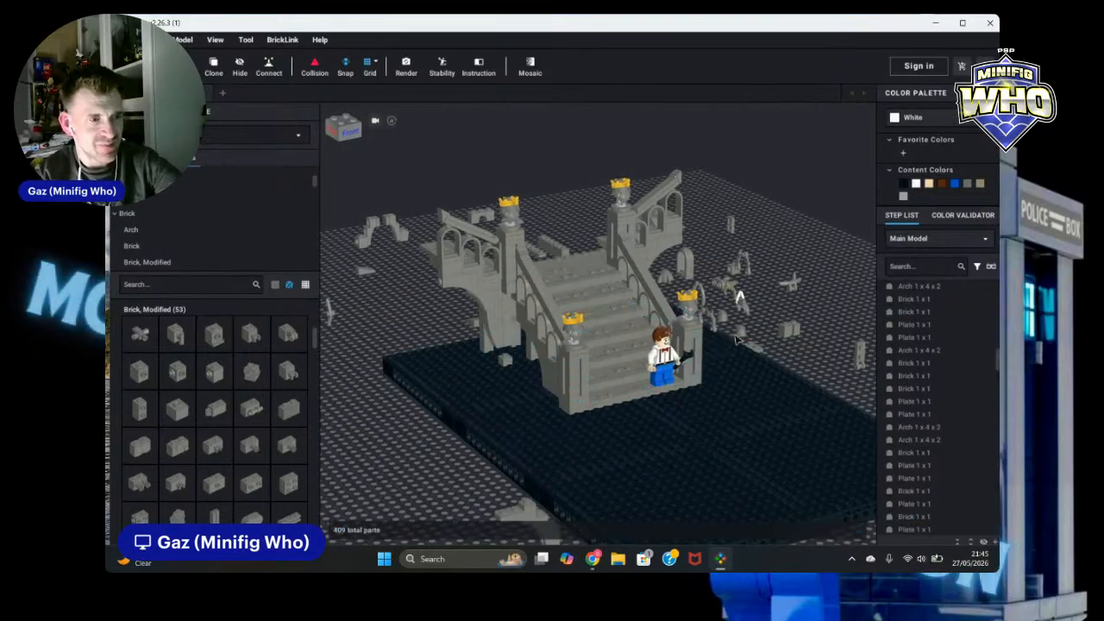
# Step: Clone the 1 x 1 headlight brick and its slope together and place the copy against the left front staircase tower
pyautogui.moveTo(790, 328); pyautogui.dragTo(759, 324, button='right')
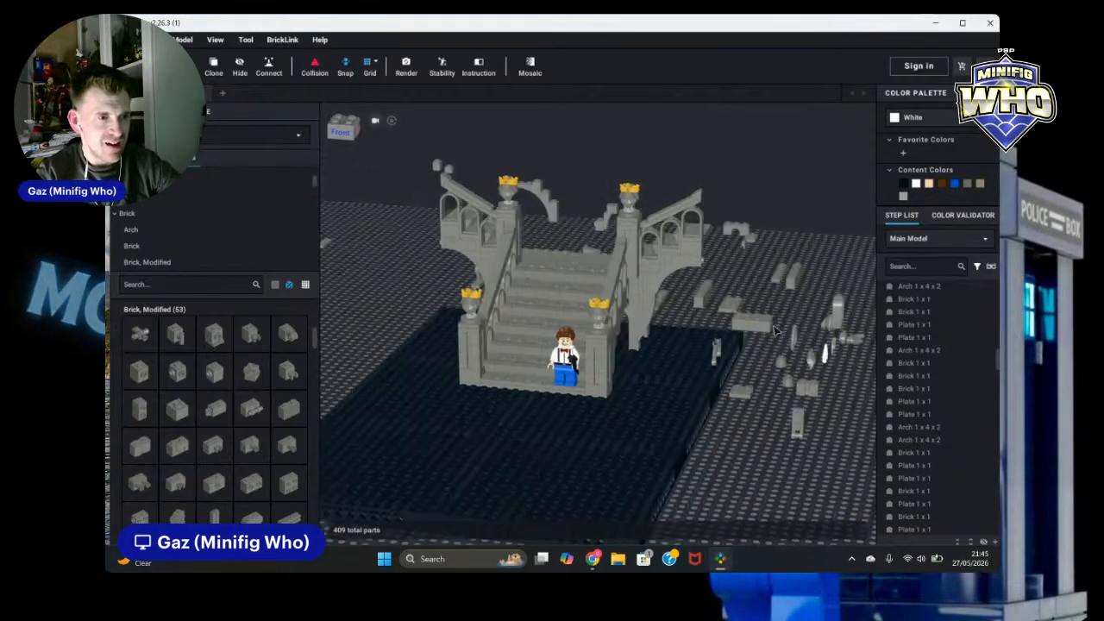
pyautogui.click(638, 338)
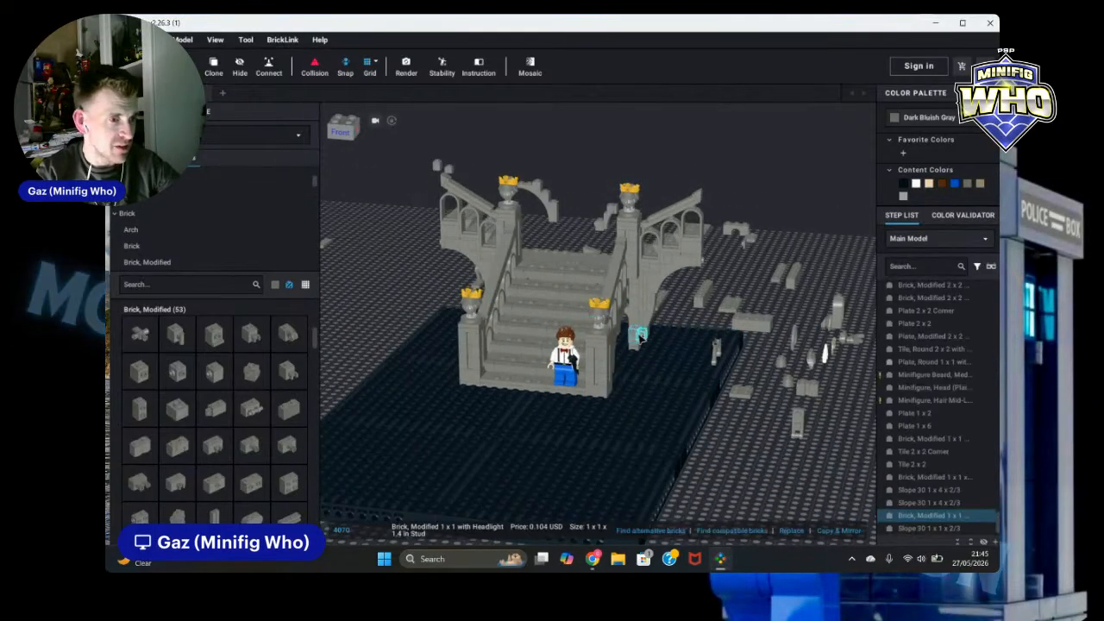
pyautogui.keyDown('ctrl'); pyautogui.click(640, 334); pyautogui.keyUp('ctrl')
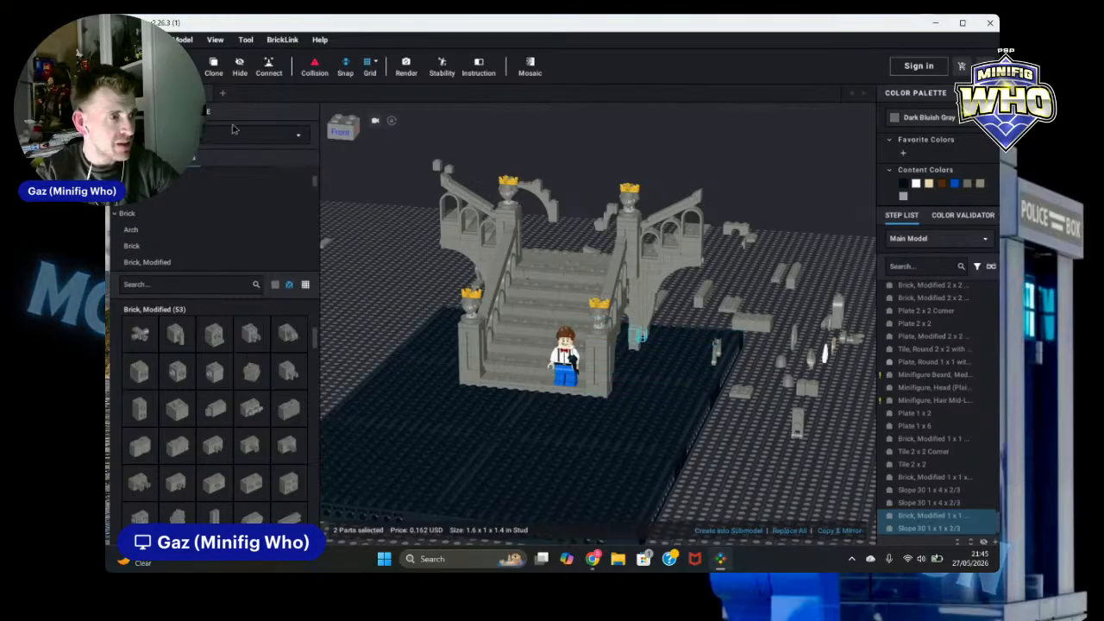
pyautogui.click(213, 69)
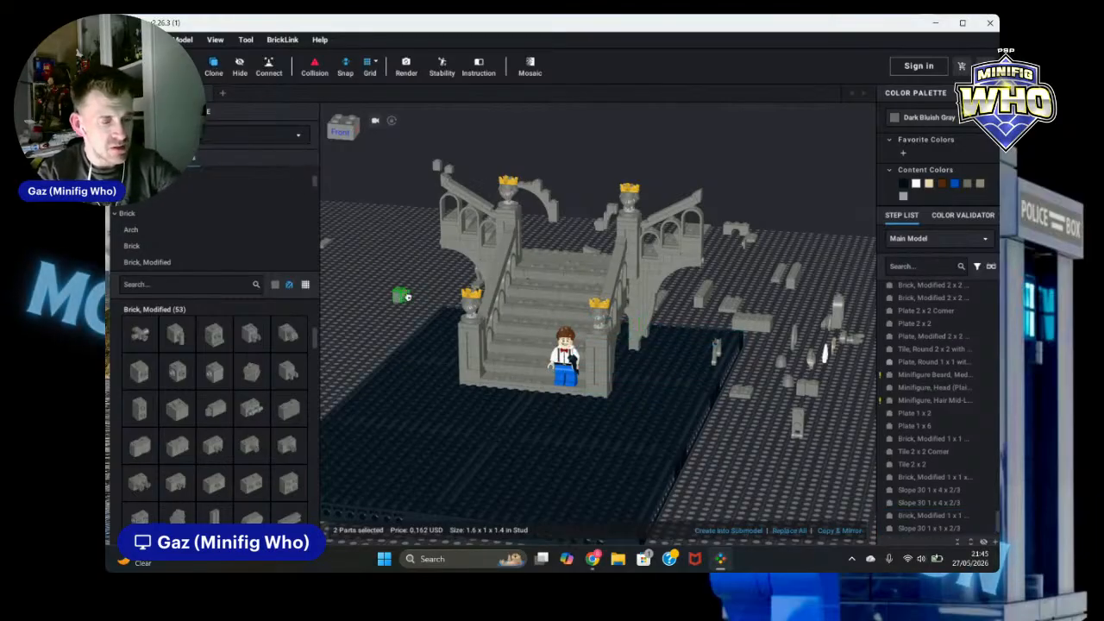
pyautogui.moveTo(408, 296); pyautogui.dragTo(423, 295, button='right')
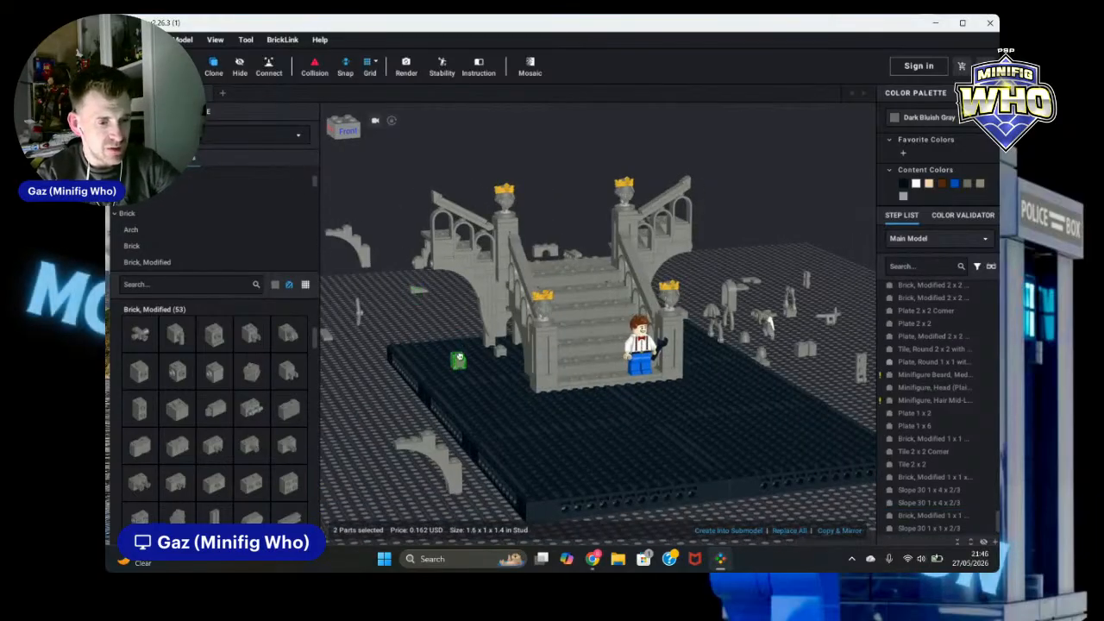
pyautogui.scroll(4, 463, 353)
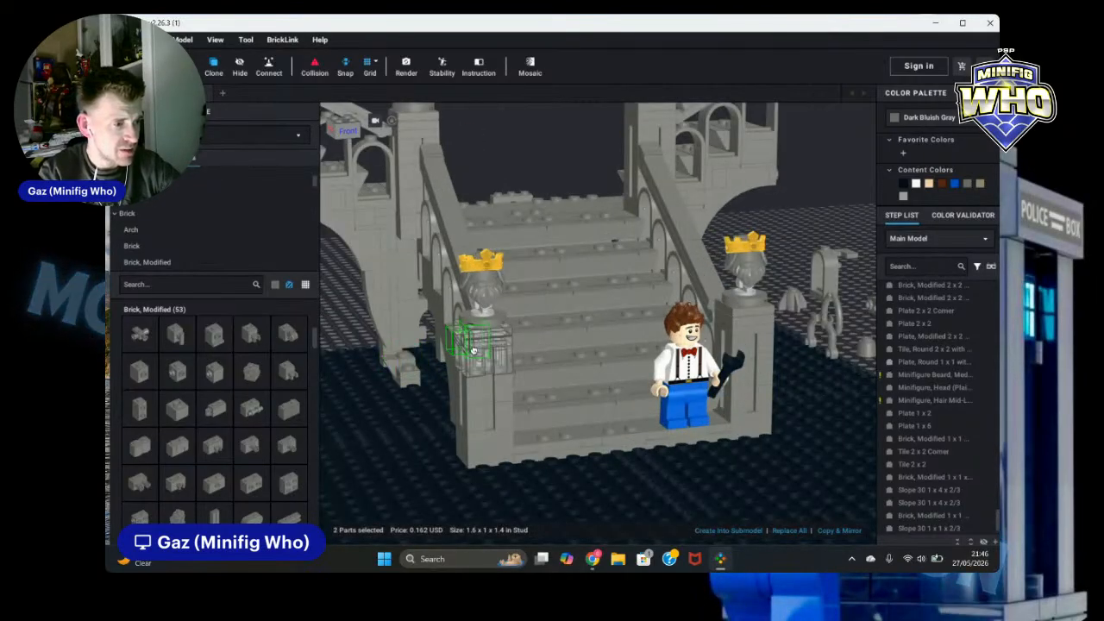
pyautogui.click(407, 361)
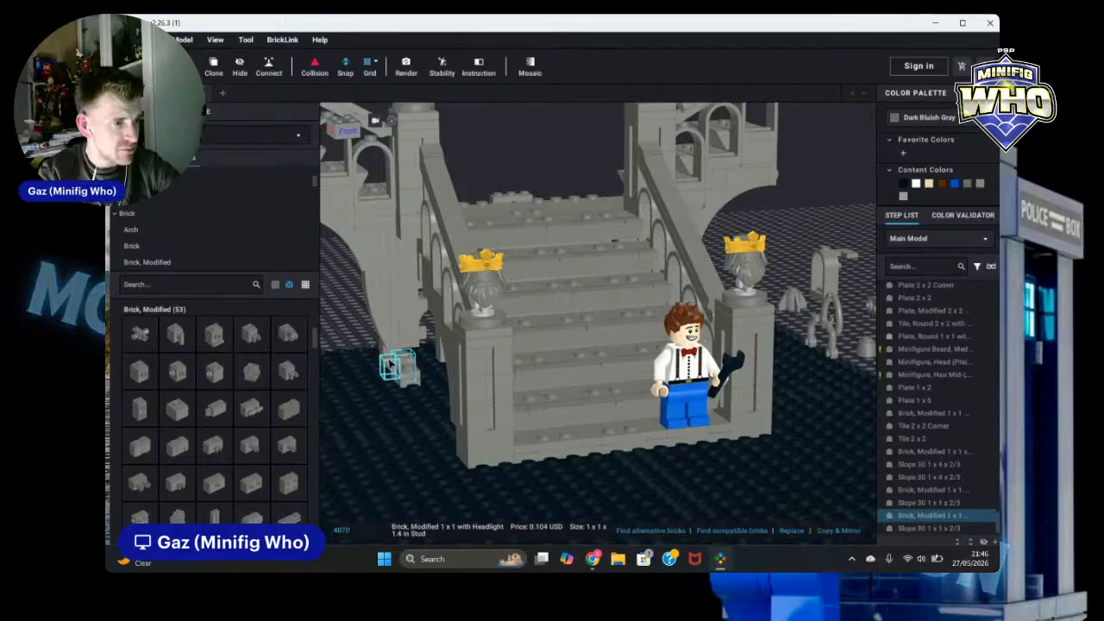
pyautogui.moveTo(409, 361); pyautogui.dragTo(412, 350)
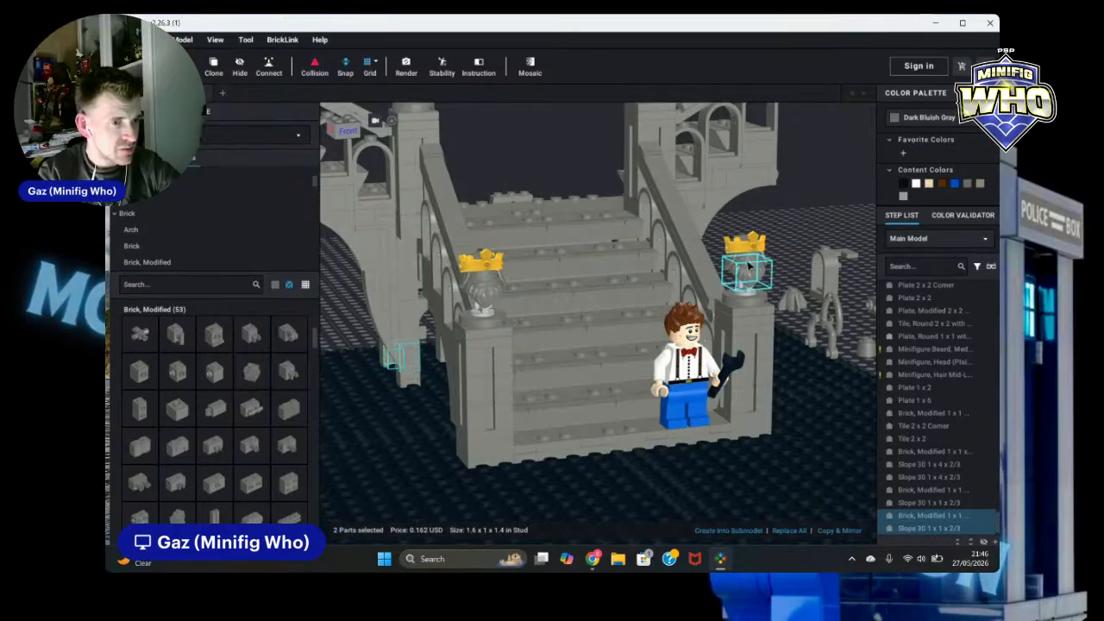
pyautogui.click(802, 231)
pyautogui.scroll(-3, 814, 247)
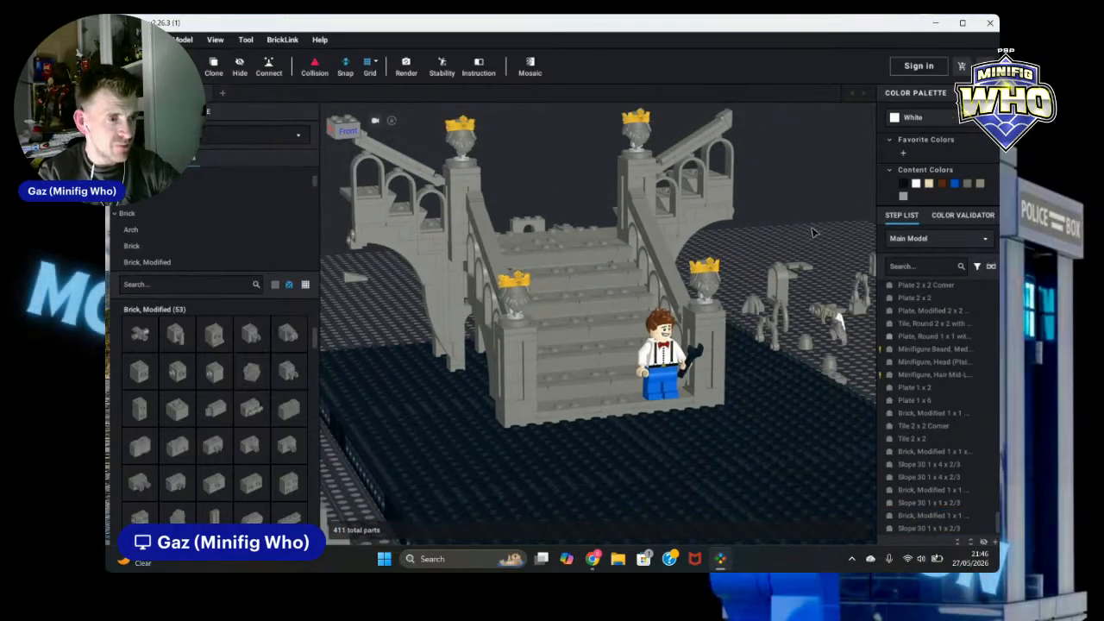
# Step: Orbit around the diorama to inspect the staircase ruin and its arches from several angles
pyautogui.moveTo(812, 230); pyautogui.dragTo(800, 227, button='right')
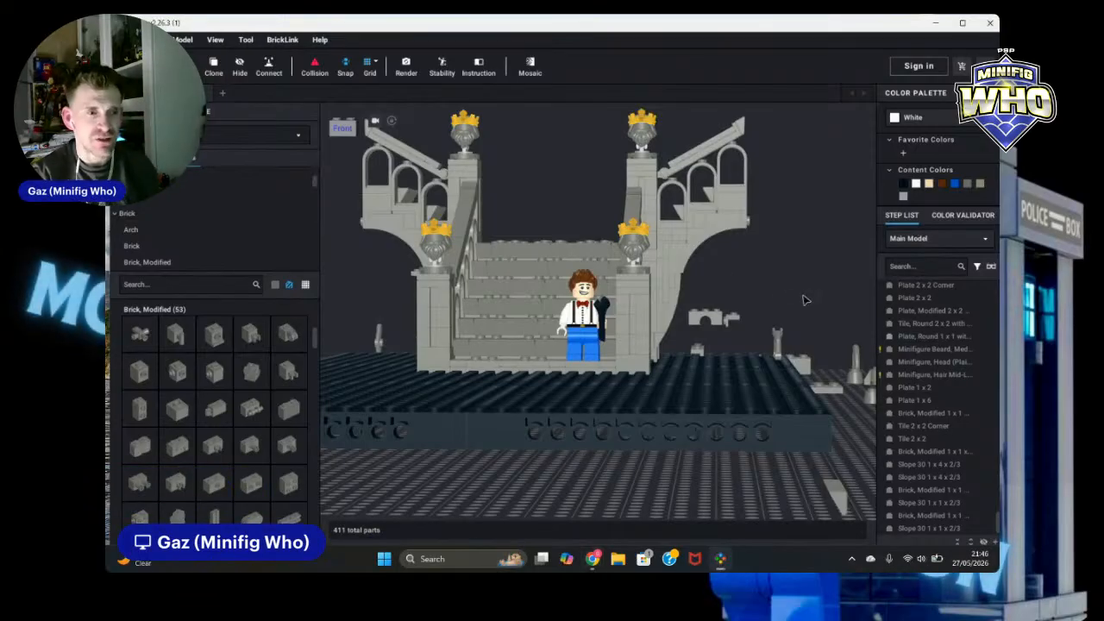
pyautogui.scroll(-3, 759, 288)
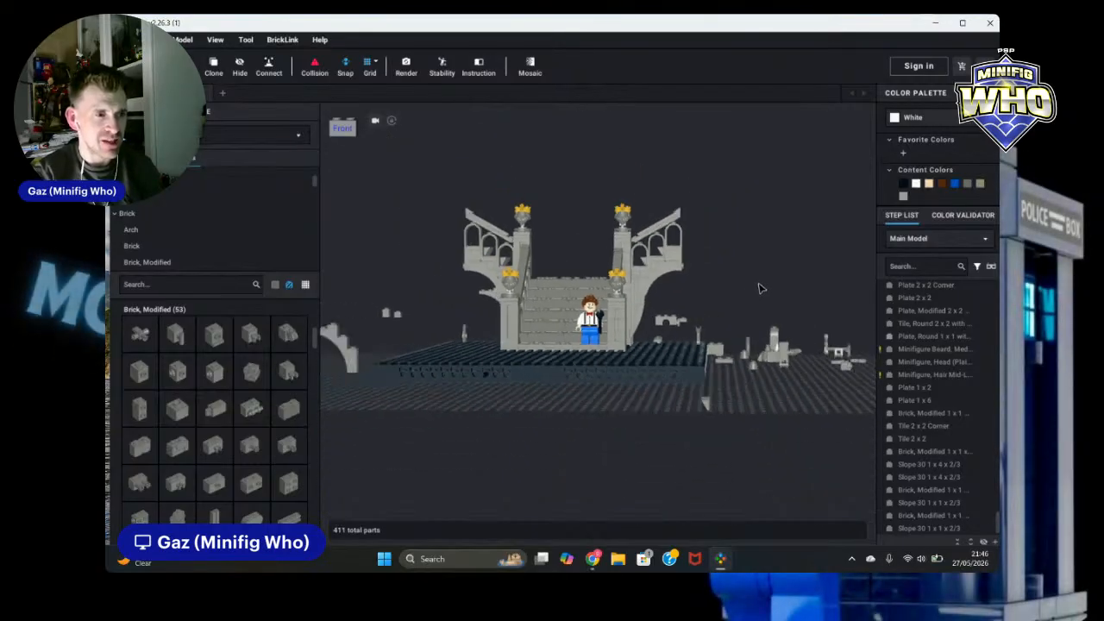
pyautogui.moveTo(759, 288)
pyautogui.mouseDown(button='right')
pyautogui.moveTo(762, 324)
pyautogui.moveTo(772, 317)
pyautogui.moveTo(747, 300)
pyautogui.moveTo(762, 295)
pyautogui.mouseUp(button='right')
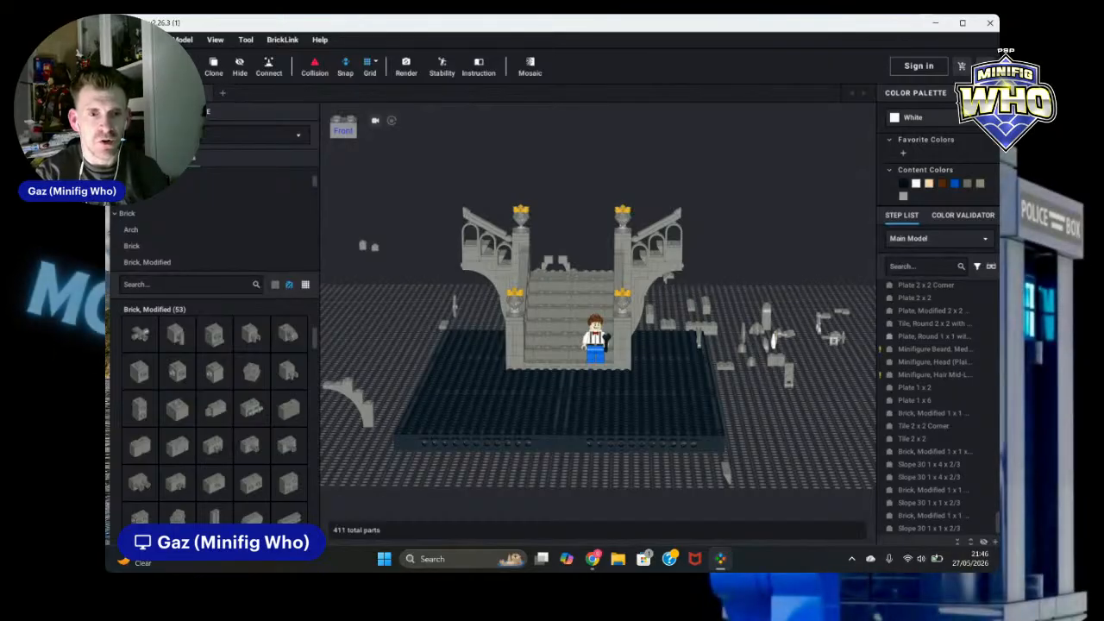
pyautogui.moveTo(841, 280); pyautogui.dragTo(759, 428, button='right')
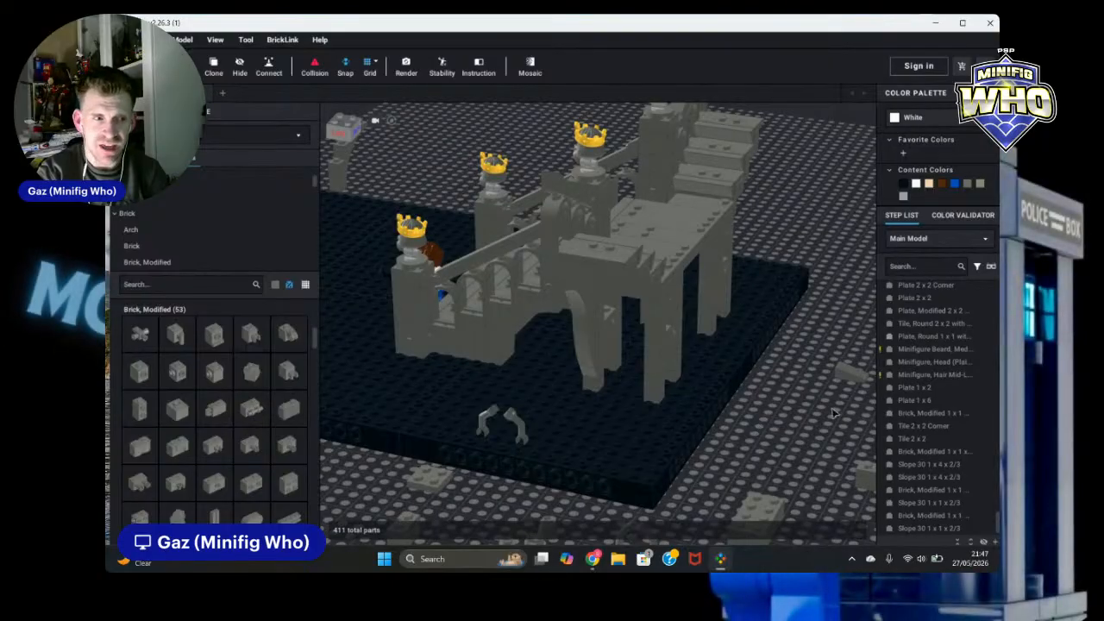
pyautogui.moveTo(793, 390); pyautogui.dragTo(770, 414, button='right')
pyautogui.scroll(4, 792, 426)
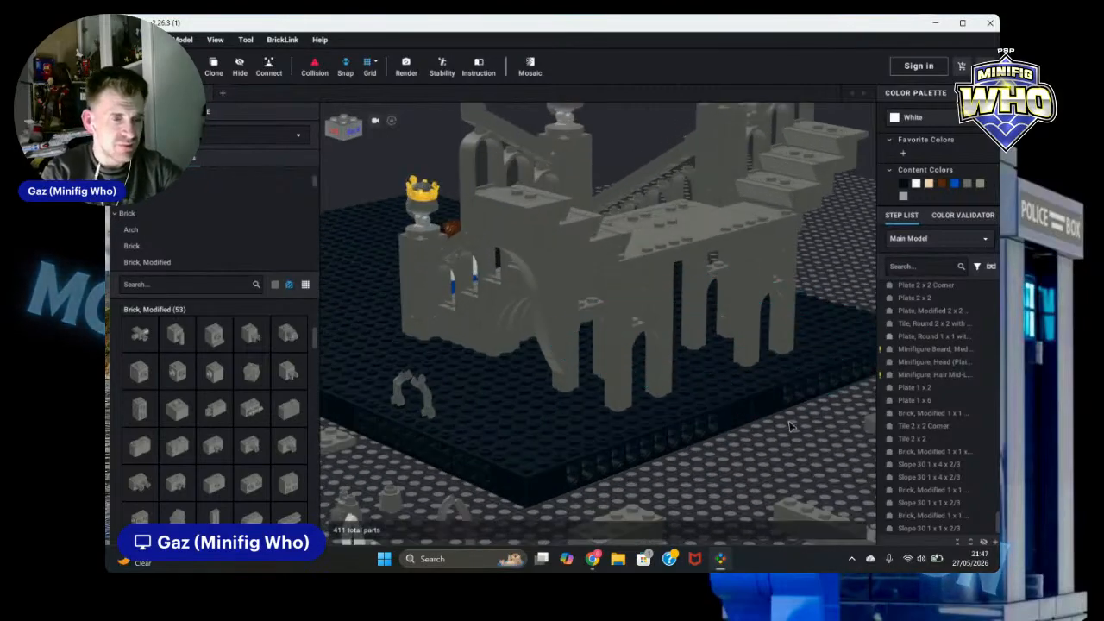
pyautogui.moveTo(818, 441); pyautogui.dragTo(878, 476, button='right')
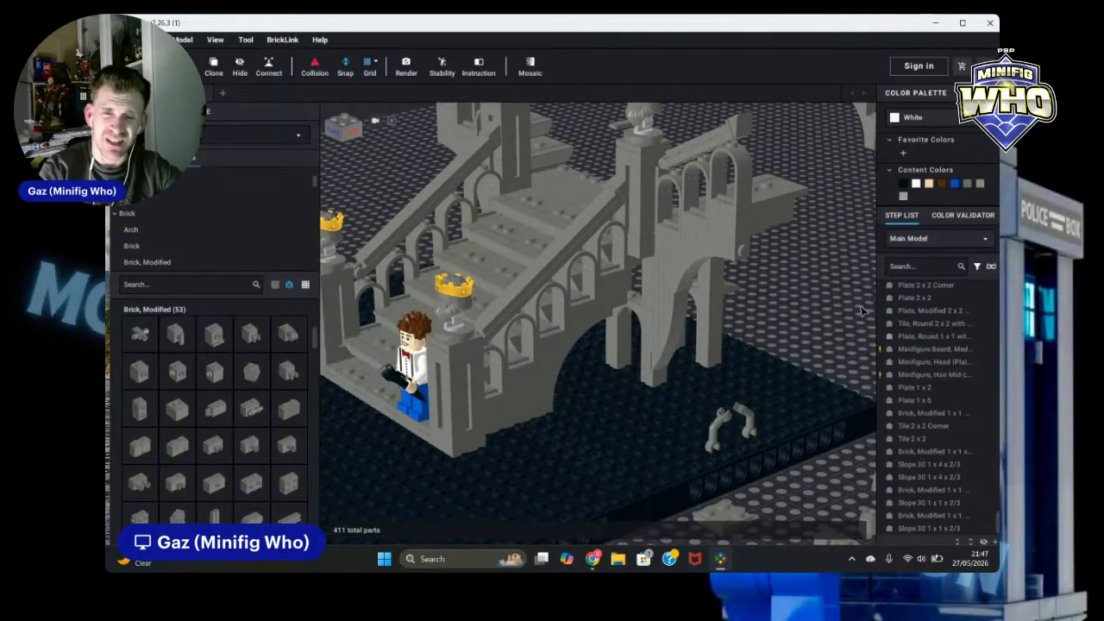
pyautogui.click(905, 313)
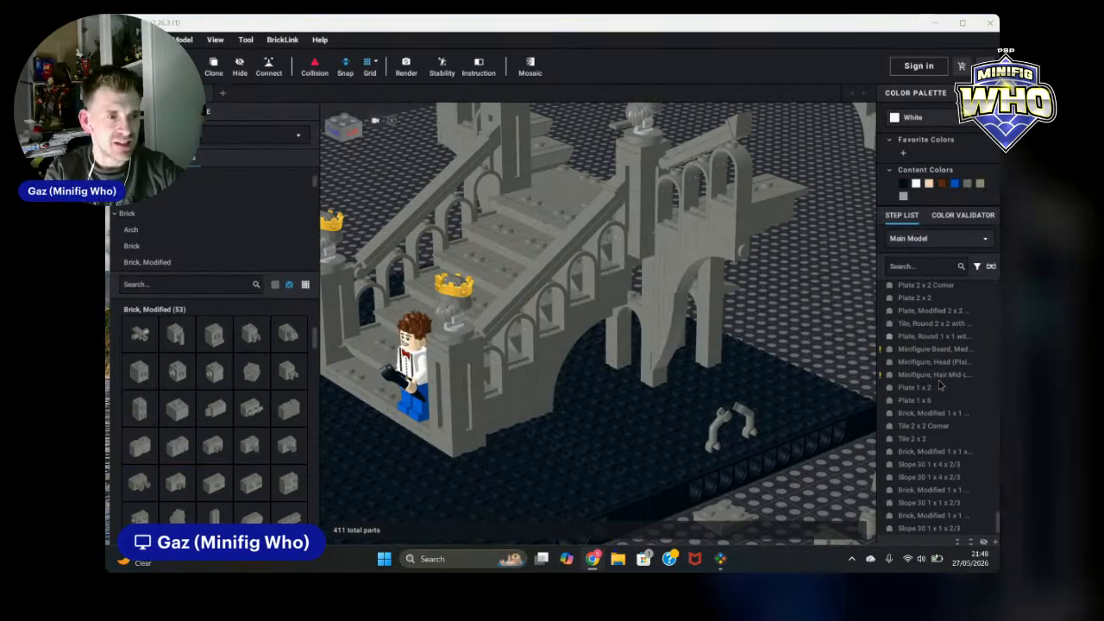
pyautogui.moveTo(830, 316); pyautogui.dragTo(857, 318, button='right')
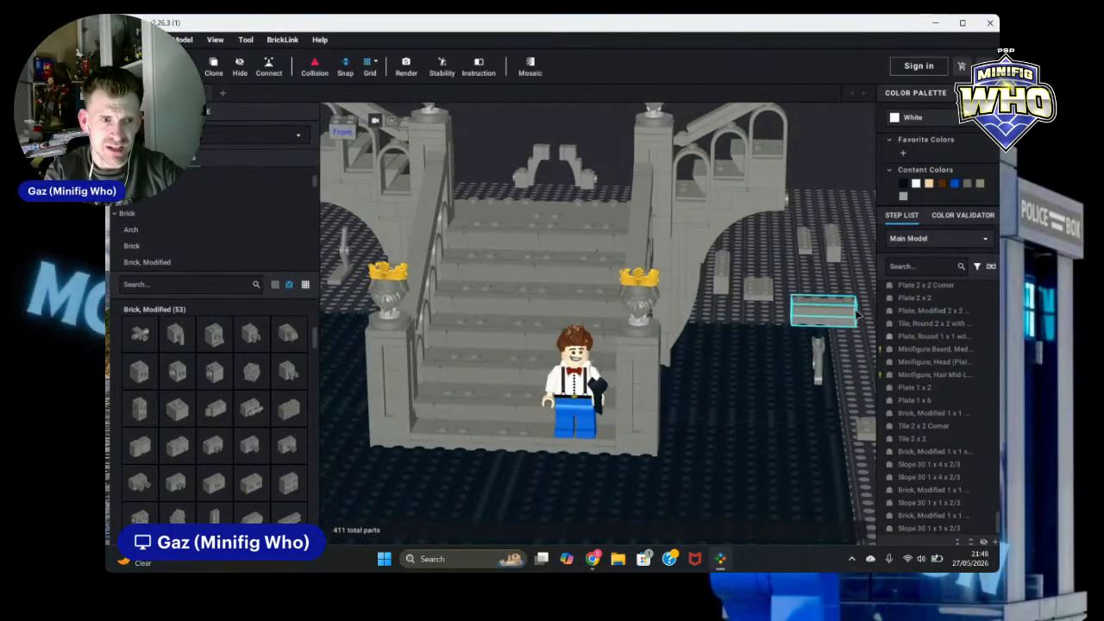
# Step: Zoom and orbit around the diorama to examine the staircase, its right arch wall and the underside of the baseplate
pyautogui.scroll(-5, 854, 315)
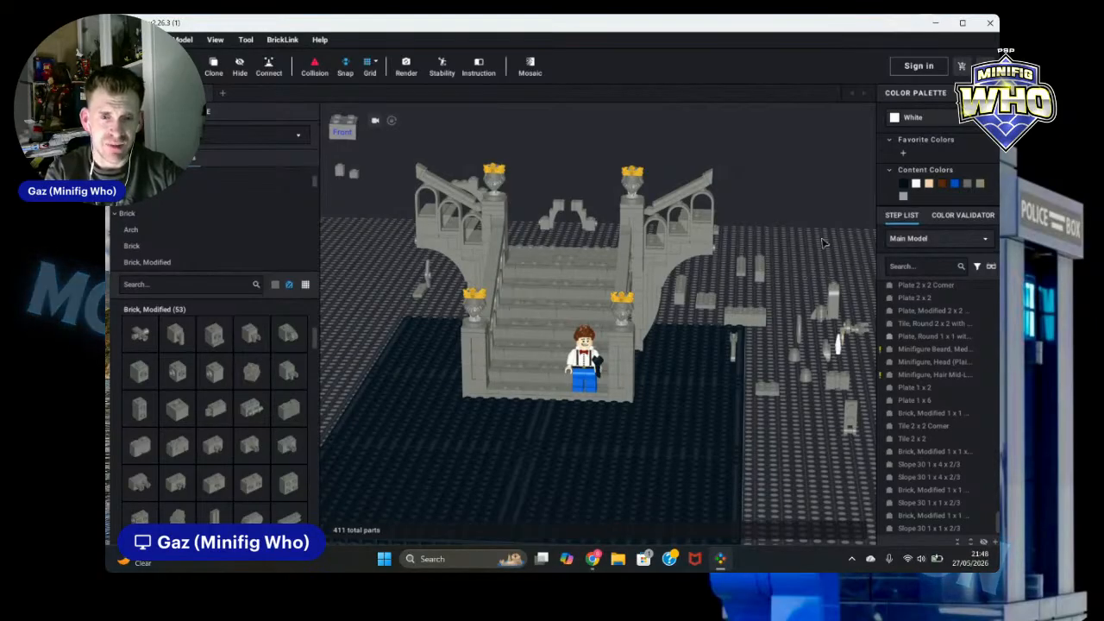
pyautogui.moveTo(822, 243); pyautogui.dragTo(792, 256, button='right')
pyautogui.scroll(3, 777, 271)
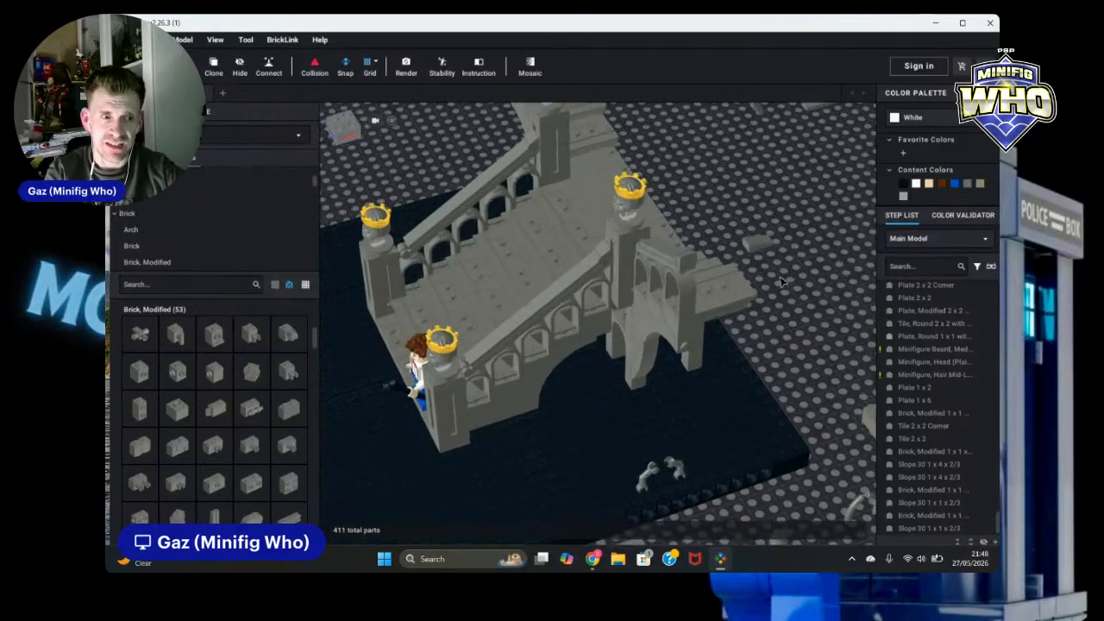
pyautogui.scroll(2, 781, 282)
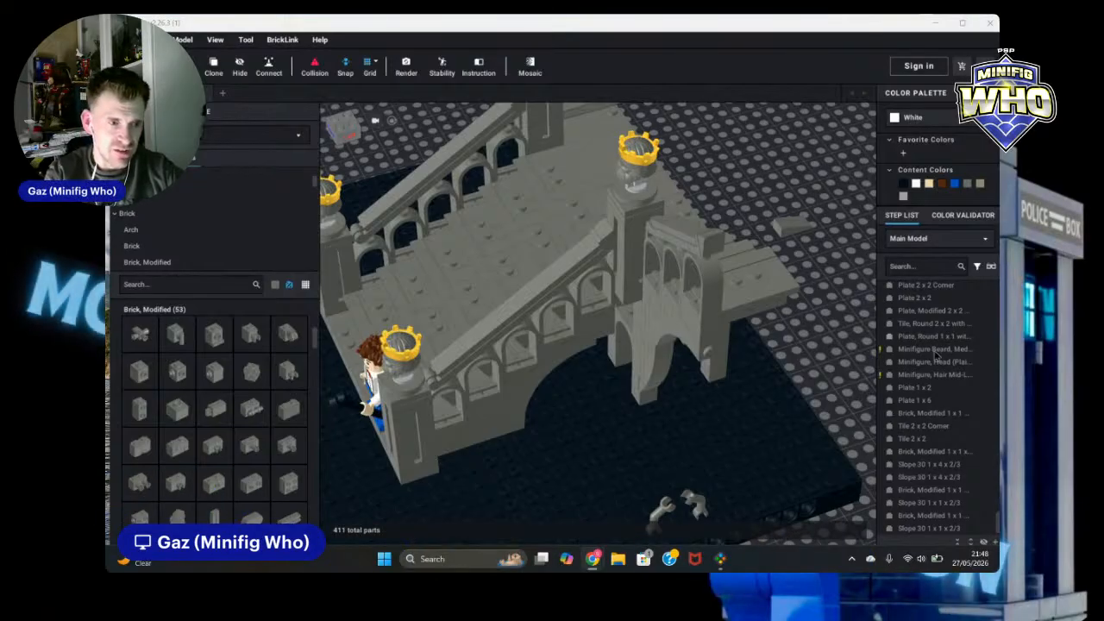
pyautogui.moveTo(811, 332); pyautogui.dragTo(869, 348, button='right')
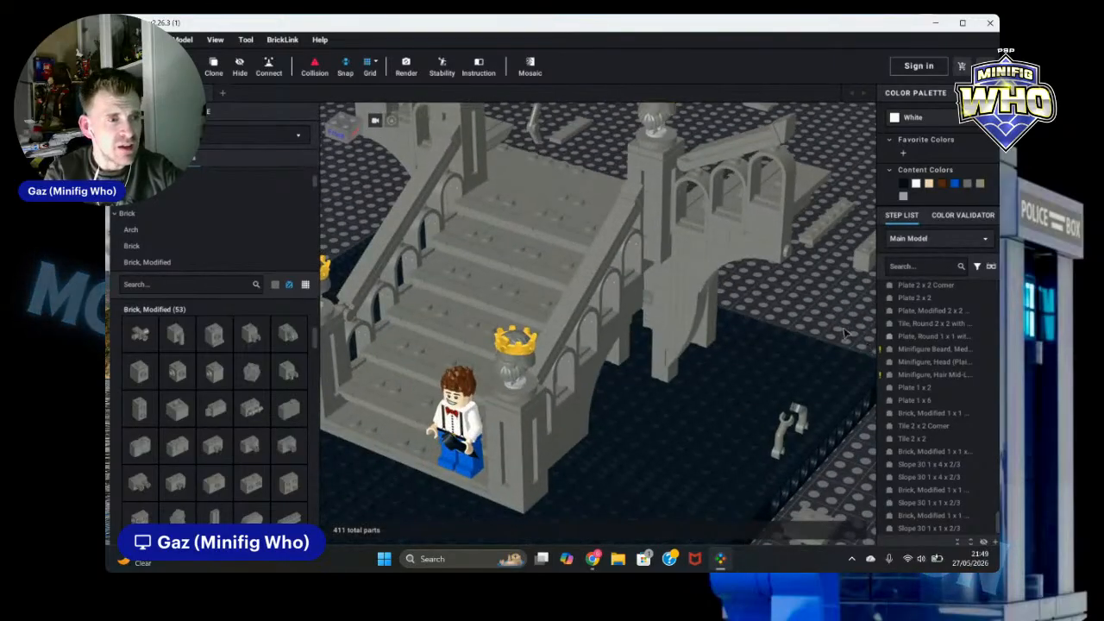
pyautogui.scroll(-6, 788, 345)
pyautogui.moveTo(768, 321); pyautogui.dragTo(783, 353, button='right')
pyautogui.scroll(2, 738, 329)
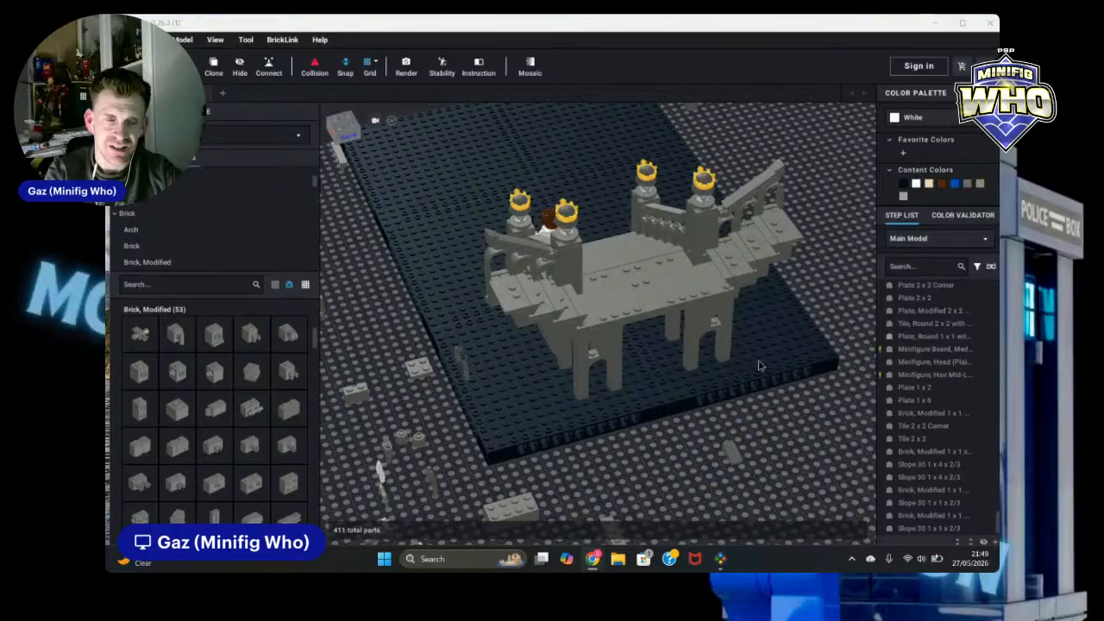
pyautogui.click(653, 459)
pyautogui.moveTo(654, 460); pyautogui.dragTo(729, 416, button='right')
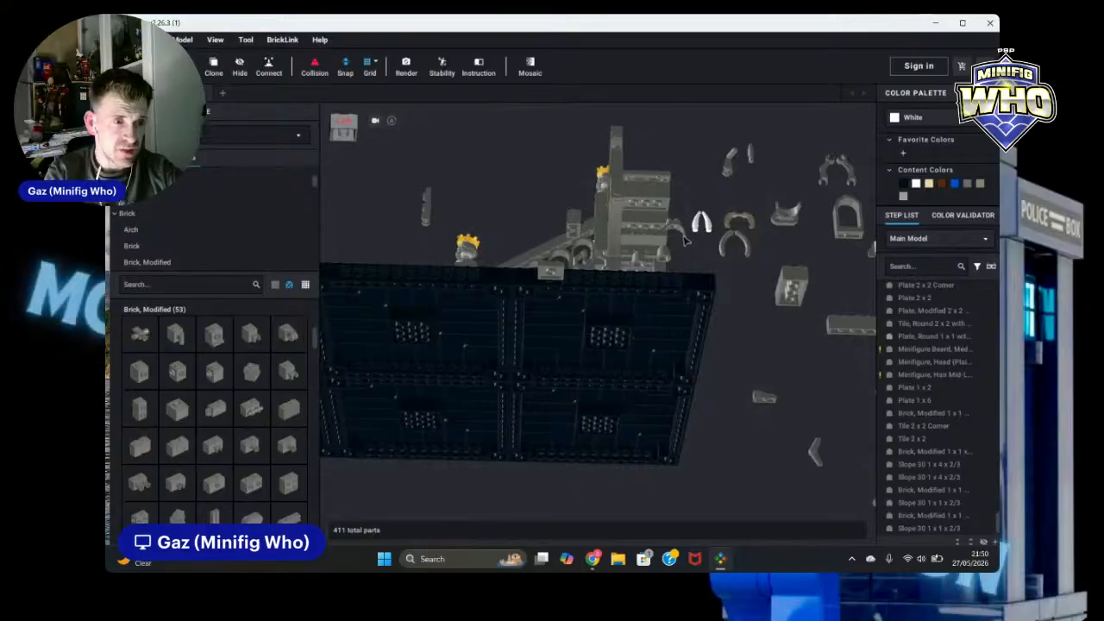
pyautogui.moveTo(842, 251); pyautogui.dragTo(757, 153, button='right')
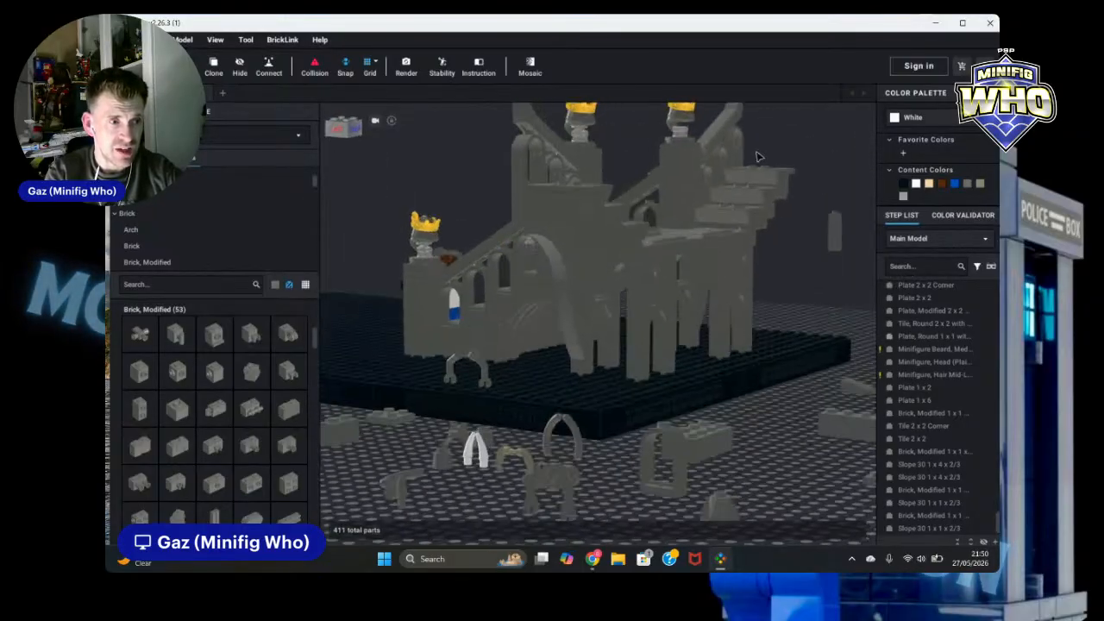
# Step: Move the 2 x 4 brick to sit against the pillar beside the right arch
pyautogui.moveTo(696, 443); pyautogui.dragTo(653, 364)
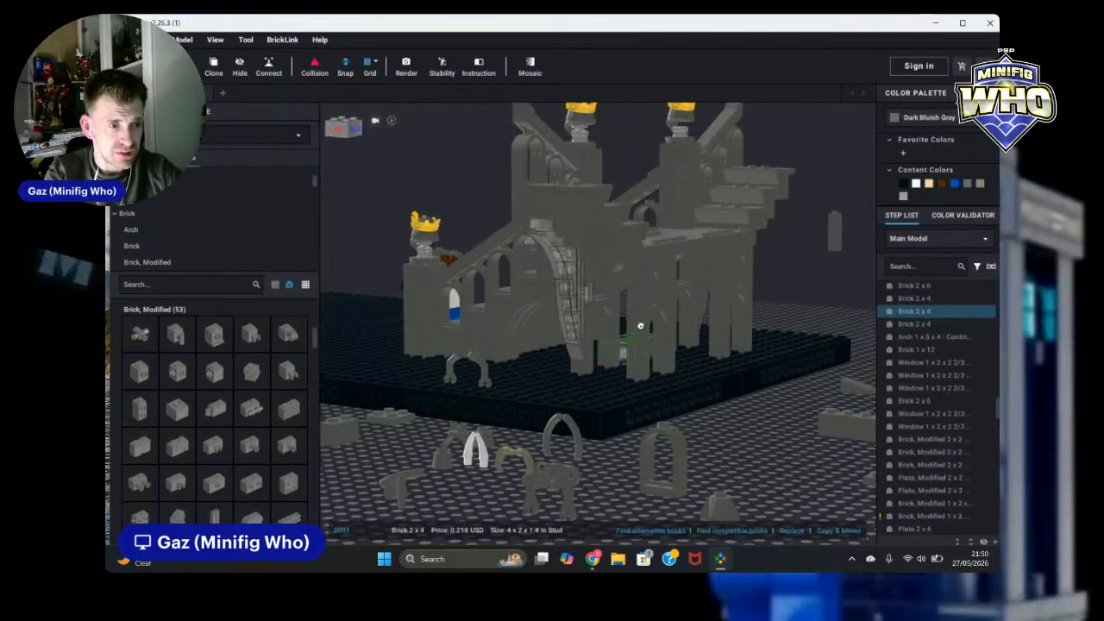
pyautogui.moveTo(653, 364); pyautogui.dragTo(679, 363, button='right')
pyautogui.moveTo(679, 362); pyautogui.dragTo(658, 339)
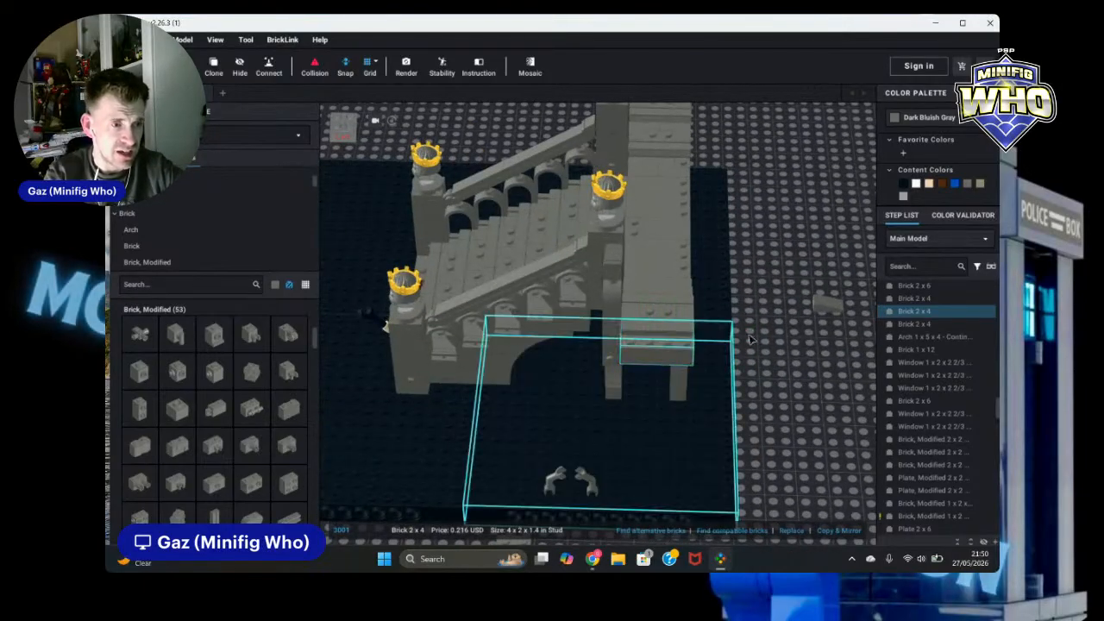
pyautogui.click(814, 399)
pyautogui.moveTo(828, 439)
pyautogui.mouseDown(button='right')
pyautogui.moveTo(867, 437)
pyautogui.moveTo(836, 433)
pyautogui.mouseUp(button='right')
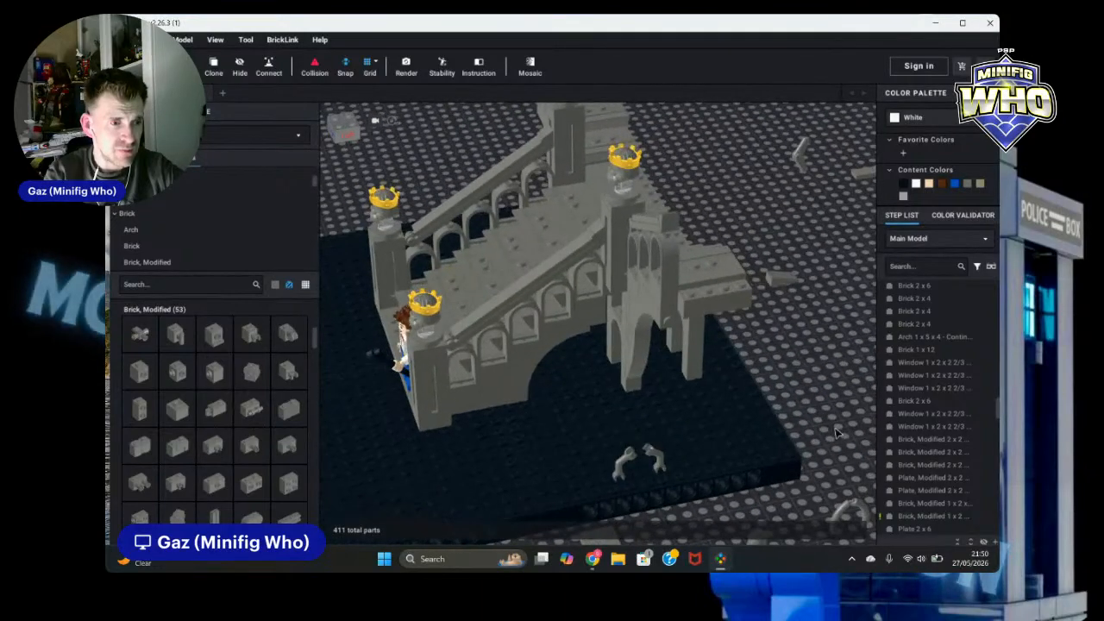
pyautogui.click(720, 297)
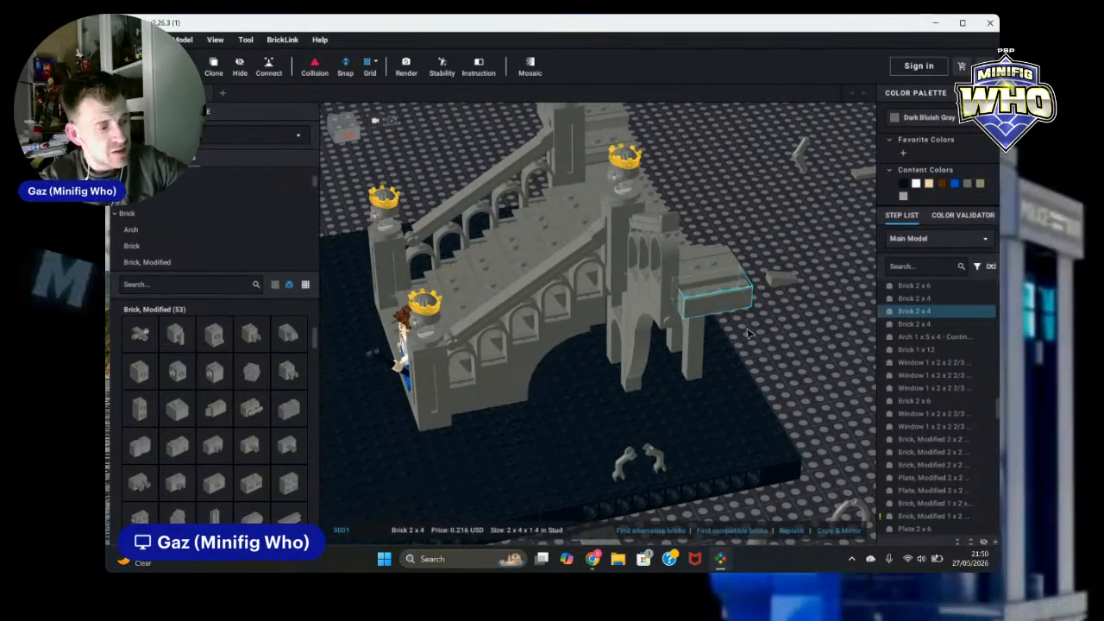
pyautogui.moveTo(749, 333); pyautogui.dragTo(750, 335)
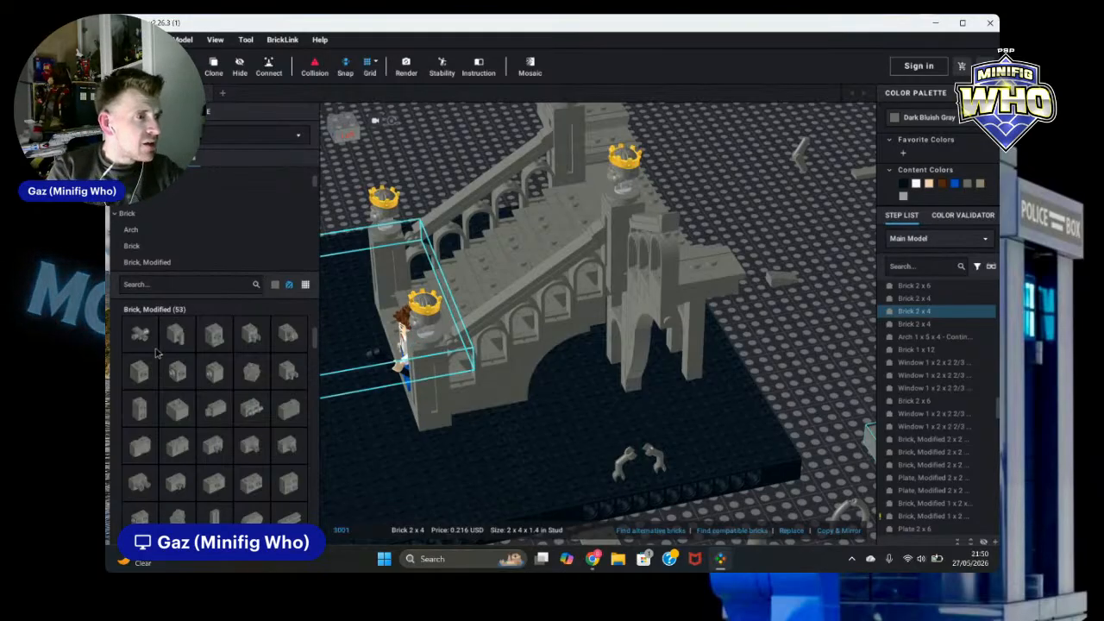
# Step: Add a Brick 2 x 2 Corner from the Brick category beside the right arch pillar
pyautogui.scroll(1, 169, 224)
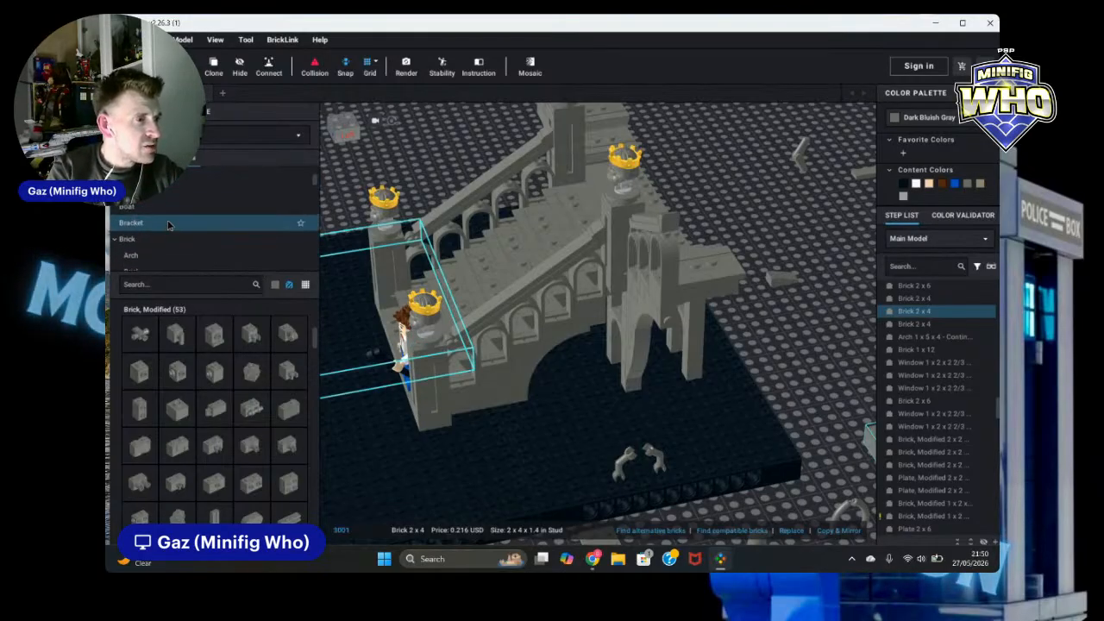
pyautogui.scroll(-2, 168, 226)
pyautogui.click(146, 248)
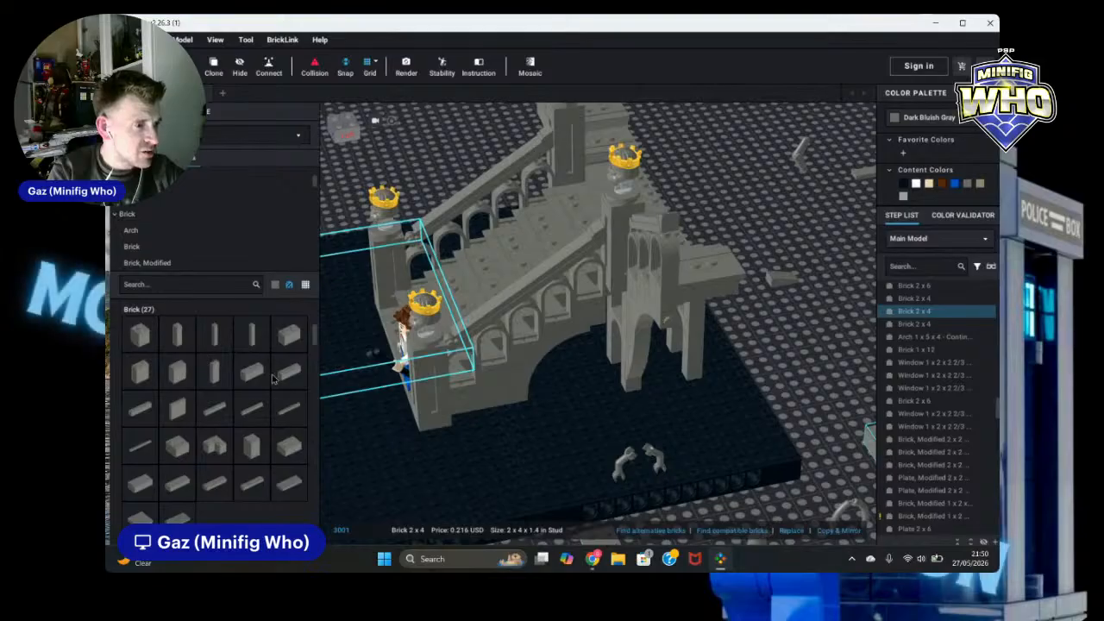
pyautogui.click(215, 447)
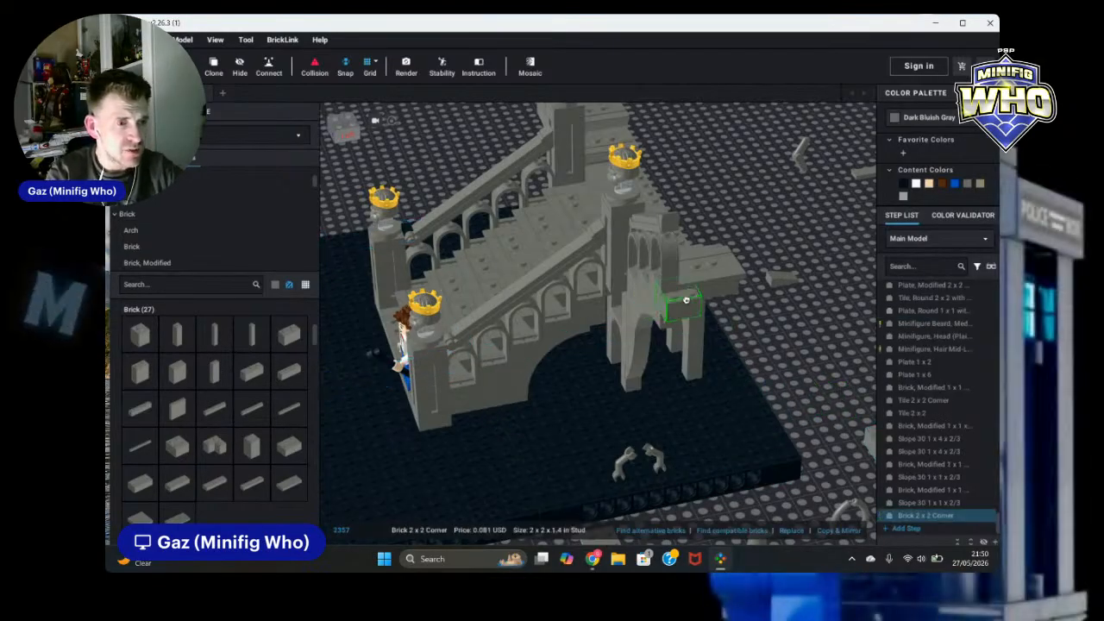
pyautogui.click(811, 364)
pyautogui.press('Escape')
pyautogui.moveTo(795, 363)
pyautogui.mouseDown(button='right')
pyautogui.moveTo(835, 352)
pyautogui.moveTo(787, 353)
pyautogui.mouseUp(button='right')
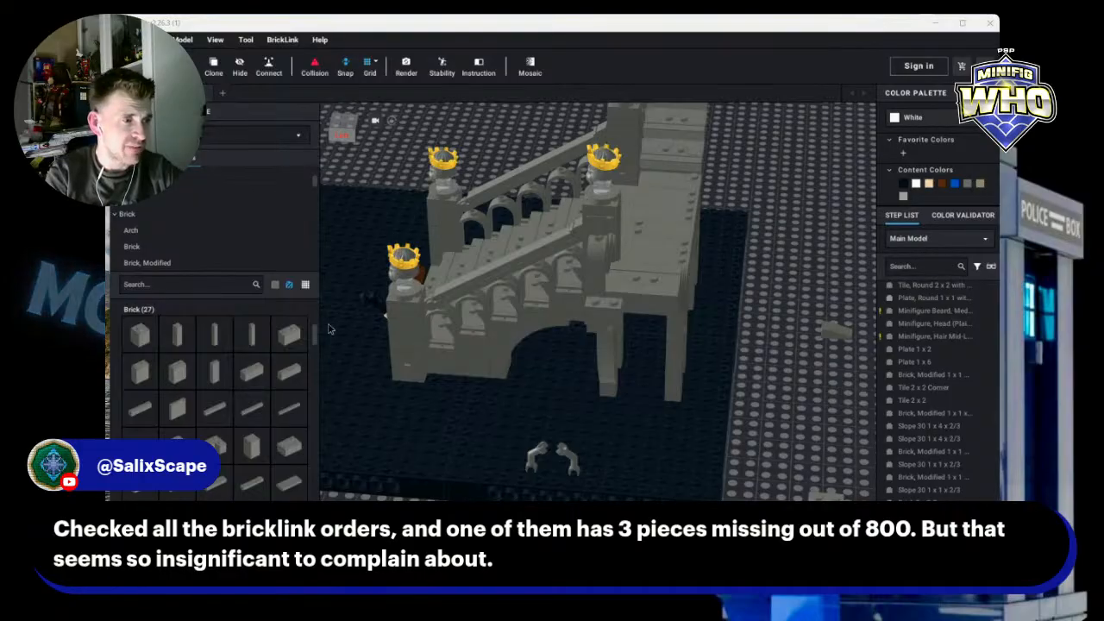
# Step: Add a rotated 2 x 2 brick on top of the pillar beside the right arch
pyautogui.click(600, 333)
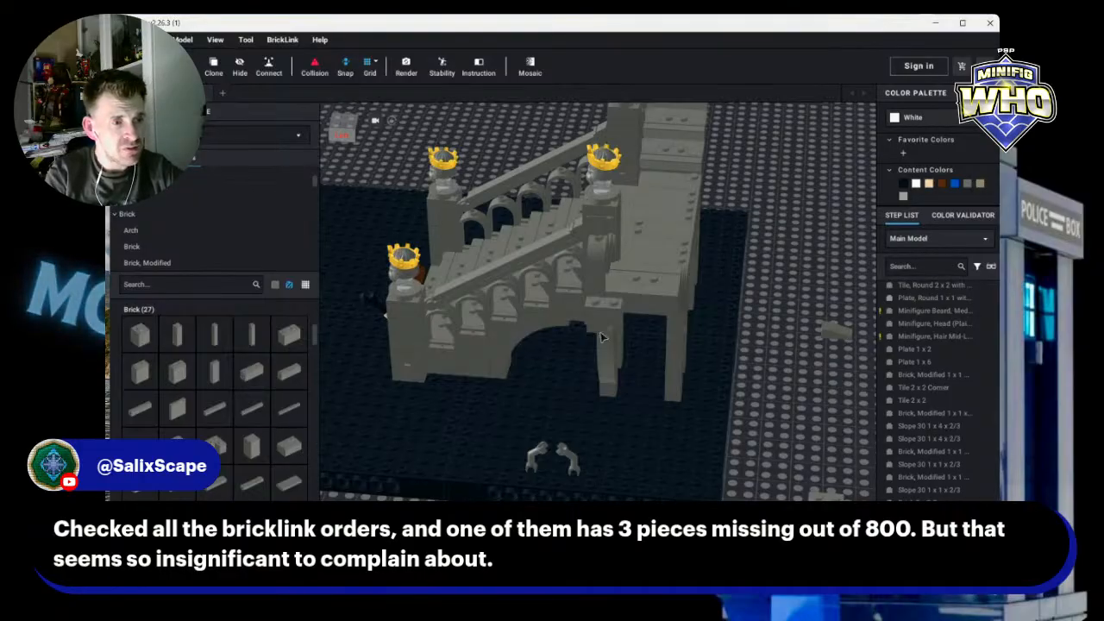
pyautogui.click(289, 446)
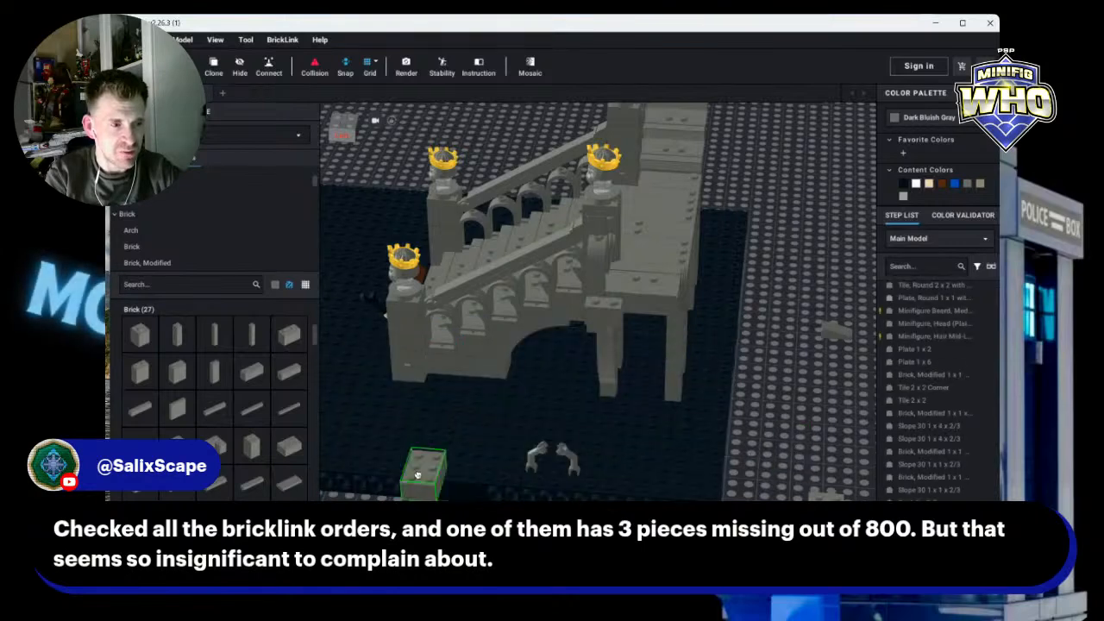
pyautogui.press('Right')
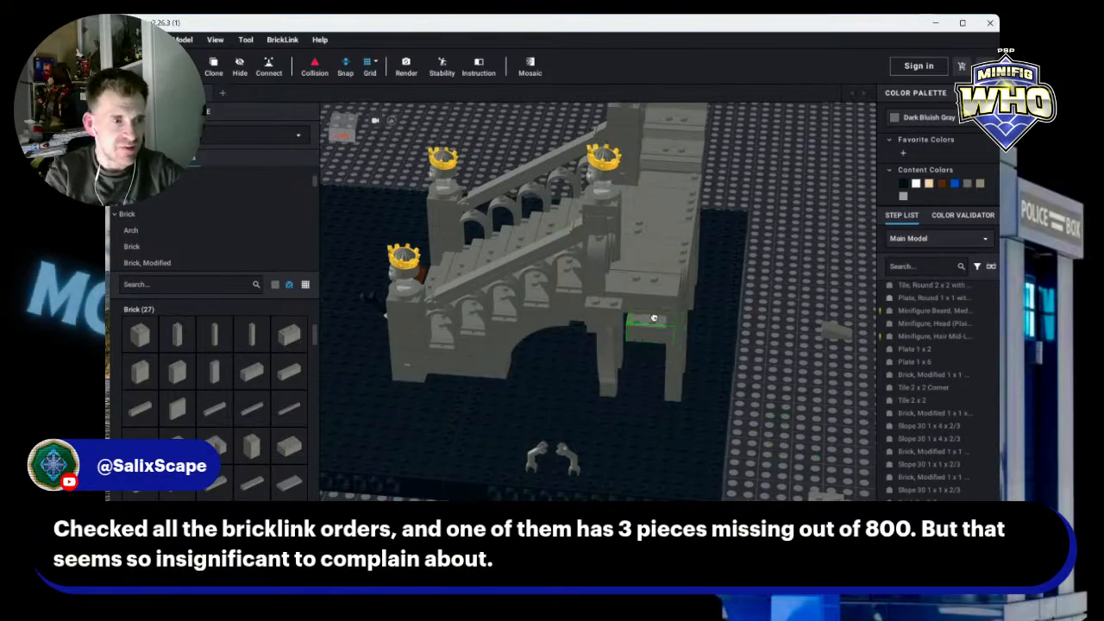
pyautogui.click(648, 309)
pyautogui.click(799, 385)
pyautogui.moveTo(494, 318); pyautogui.dragTo(852, 372, button='right')
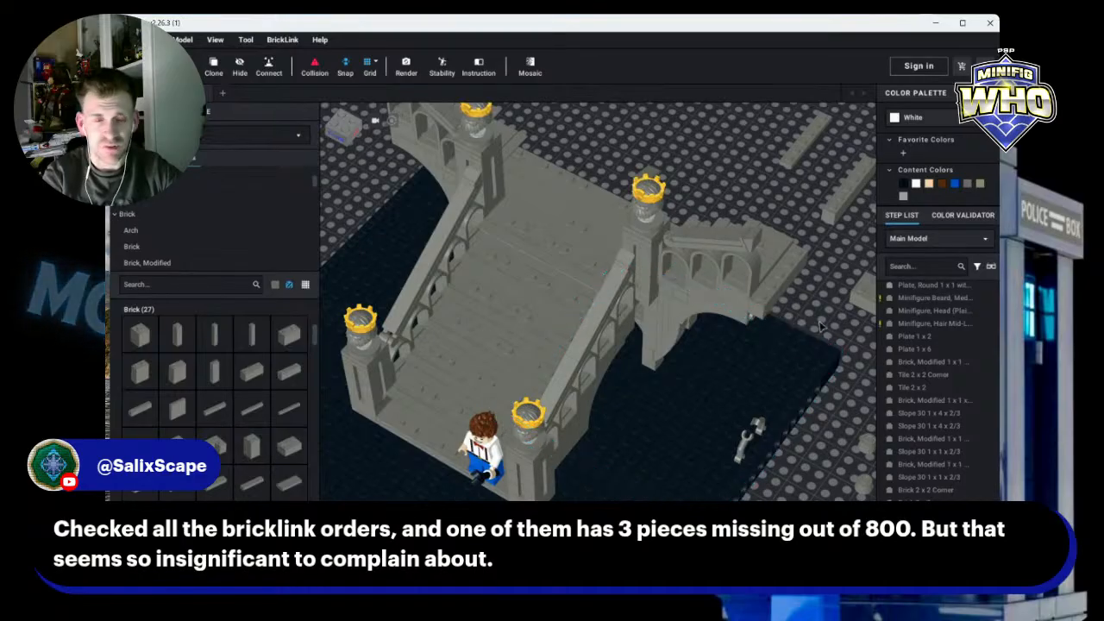
# Step: Try to copy the brick stack under the right statue tower to the end of the right arch wall
pyautogui.click(647, 272)
pyautogui.keyDown('ctrl'); pyautogui.click(647, 259); pyautogui.keyUp('ctrl')
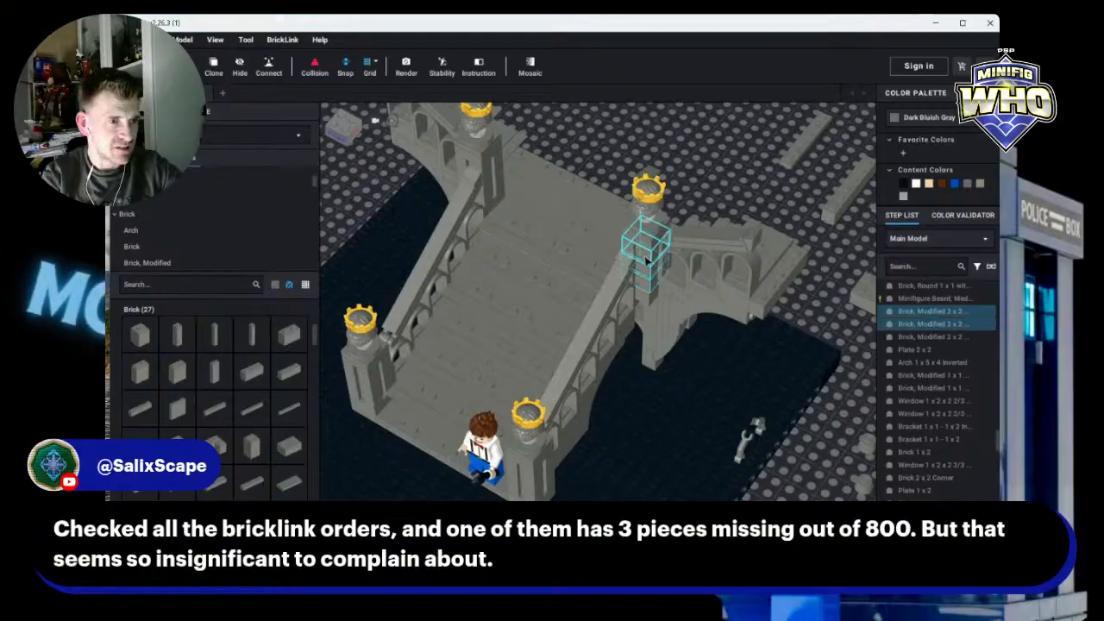
pyautogui.keyDown('ctrl'); pyautogui.click(645, 246); pyautogui.keyUp('ctrl')
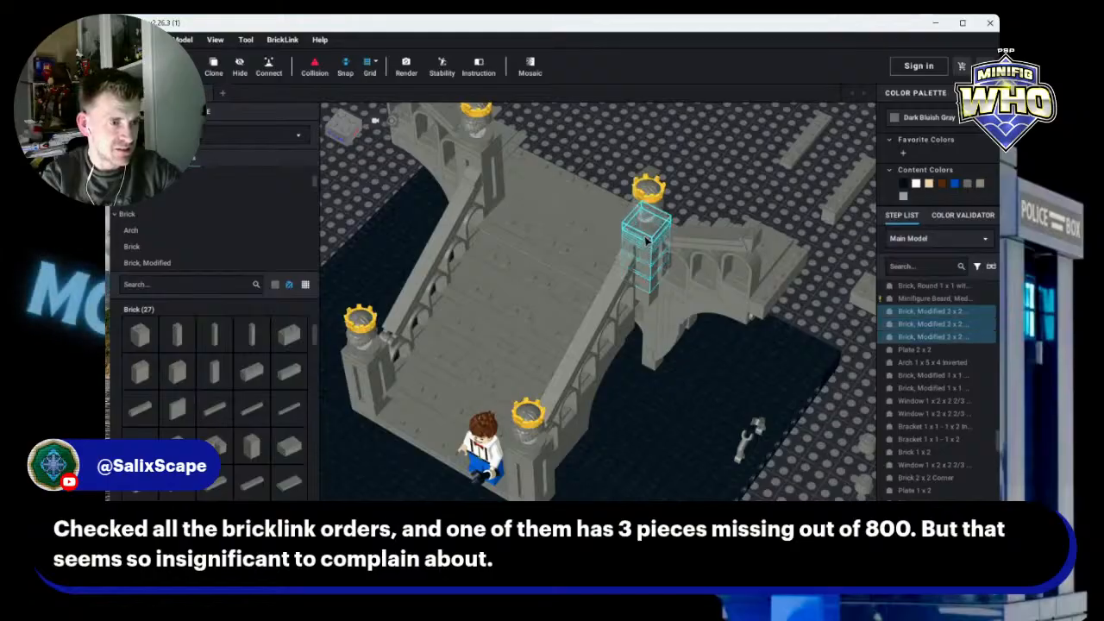
pyautogui.click(955, 376)
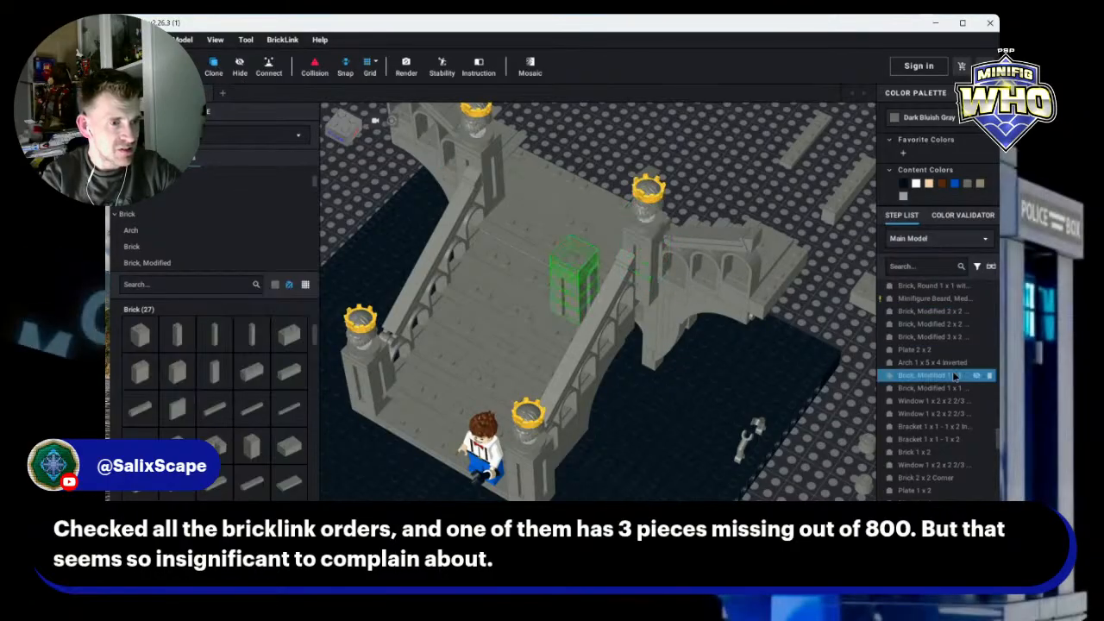
pyautogui.moveTo(955, 376); pyautogui.dragTo(767, 273)
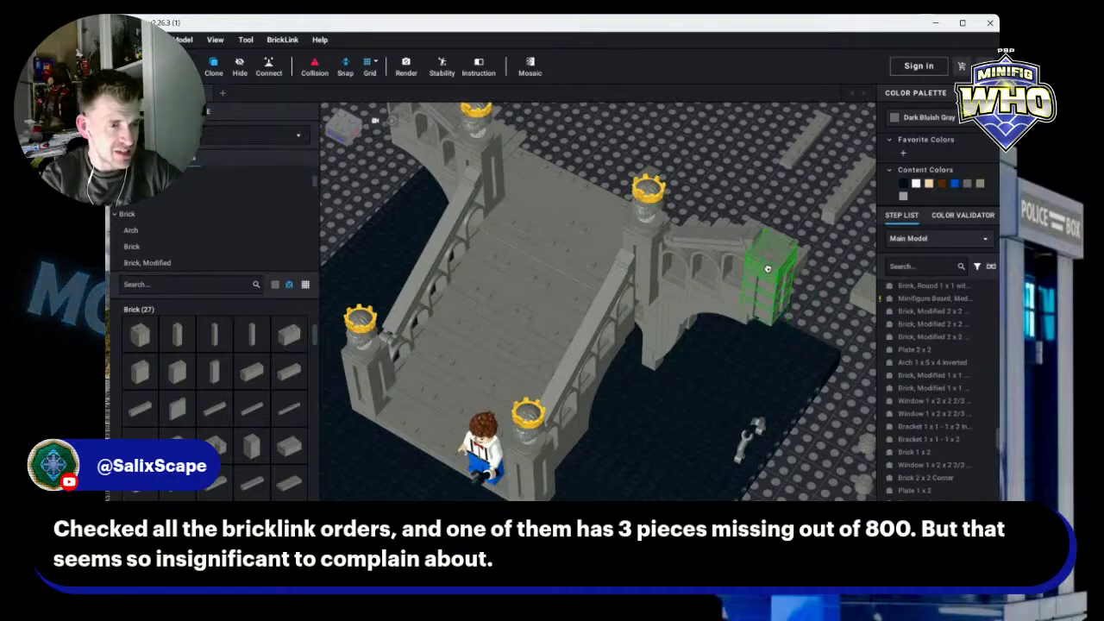
pyautogui.press('Escape')
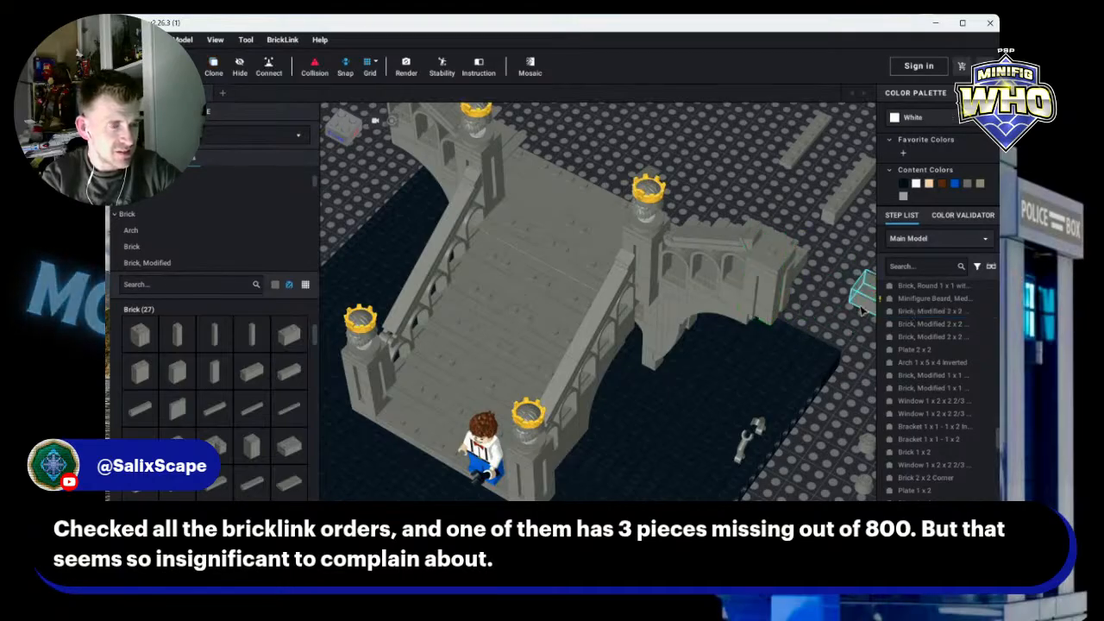
# Step: Clone the brick pillar stack at the front right staircase corner and place the copy behind the right arch wall
pyautogui.moveTo(861, 311)
pyautogui.mouseDown(button='right')
pyautogui.moveTo(812, 295)
pyautogui.moveTo(857, 292)
pyautogui.moveTo(879, 271)
pyautogui.moveTo(861, 294)
pyautogui.mouseUp(button='right')
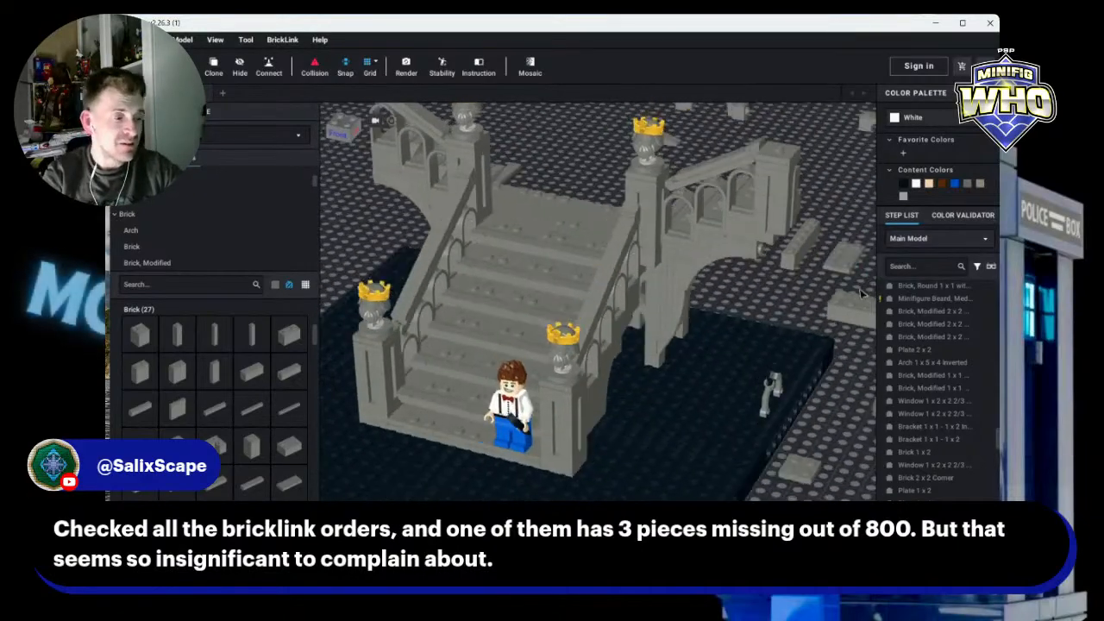
pyautogui.scroll(-3, 851, 243)
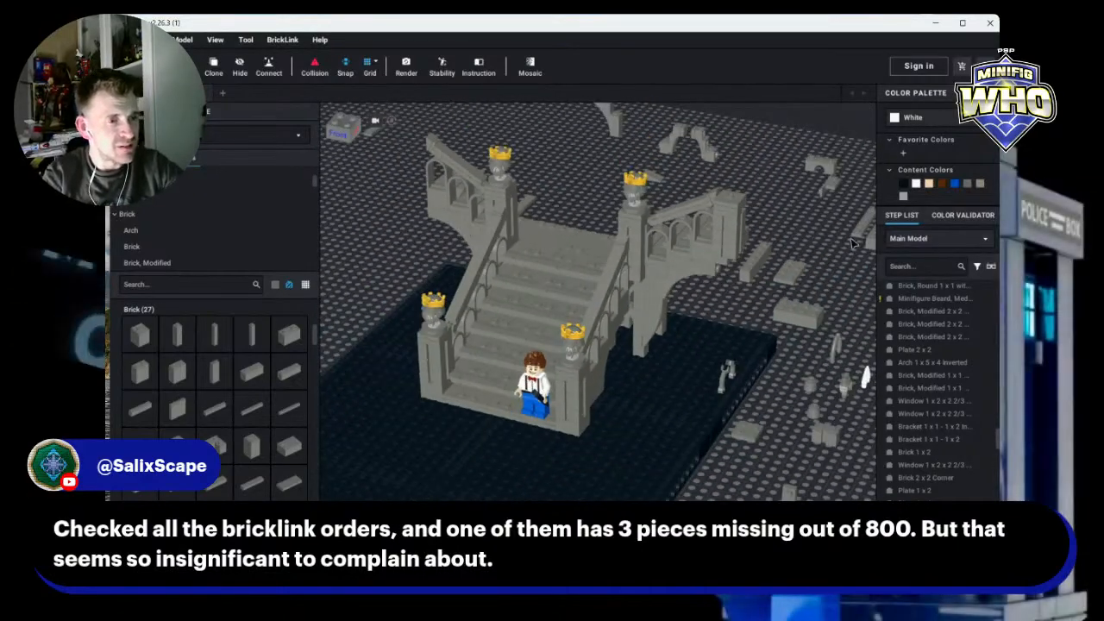
pyautogui.click(573, 416)
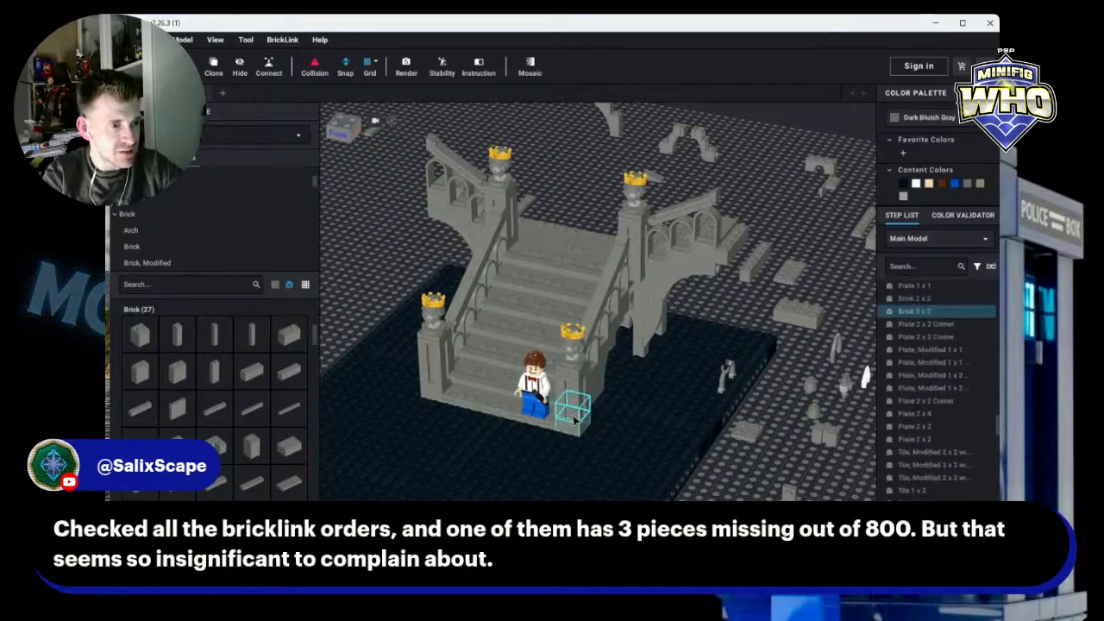
pyautogui.keyDown('ctrl'); pyautogui.click(574, 404); pyautogui.keyUp('ctrl')
pyautogui.keyDown('ctrl'); pyautogui.click(574, 393); pyautogui.keyUp('ctrl')
pyautogui.keyDown('ctrl'); pyautogui.click(574, 385); pyautogui.keyUp('ctrl')
pyautogui.keyDown('ctrl'); pyautogui.click(574, 380); pyautogui.keyUp('ctrl')
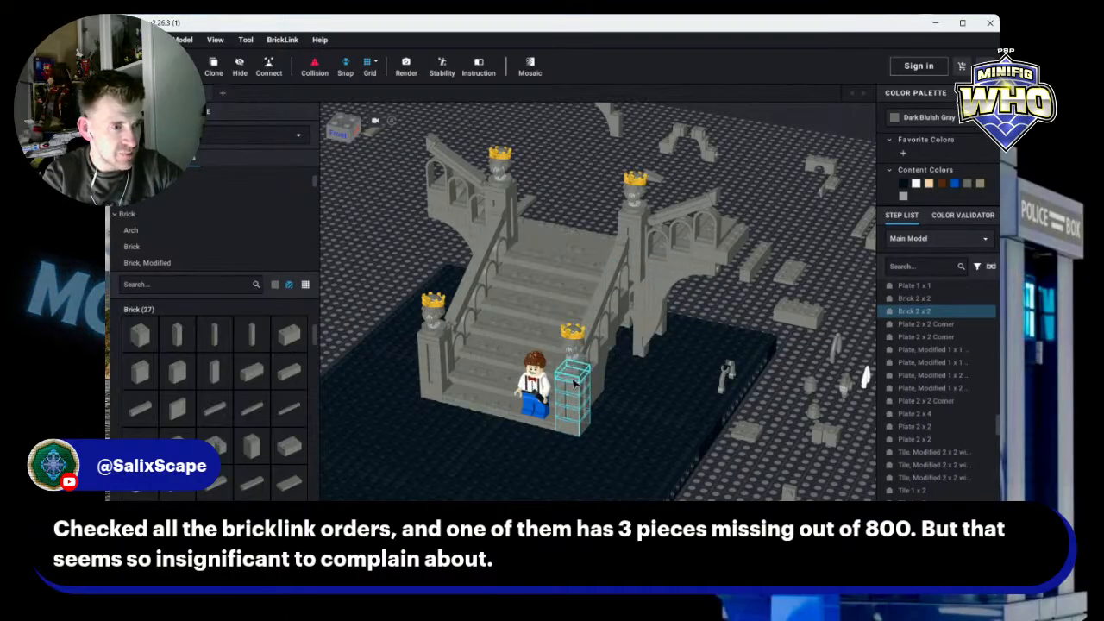
pyautogui.keyDown('ctrl'); pyautogui.click(574, 380); pyautogui.keyUp('ctrl')
pyautogui.keyDown('ctrl'); pyautogui.click(575, 374); pyautogui.keyUp('ctrl')
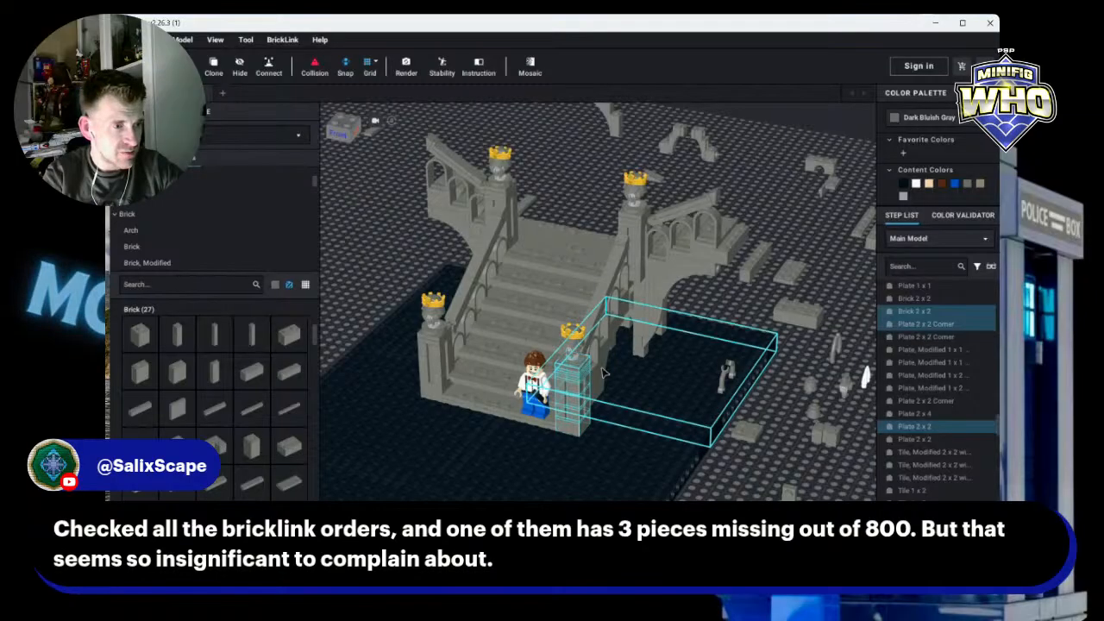
pyautogui.click(223, 68)
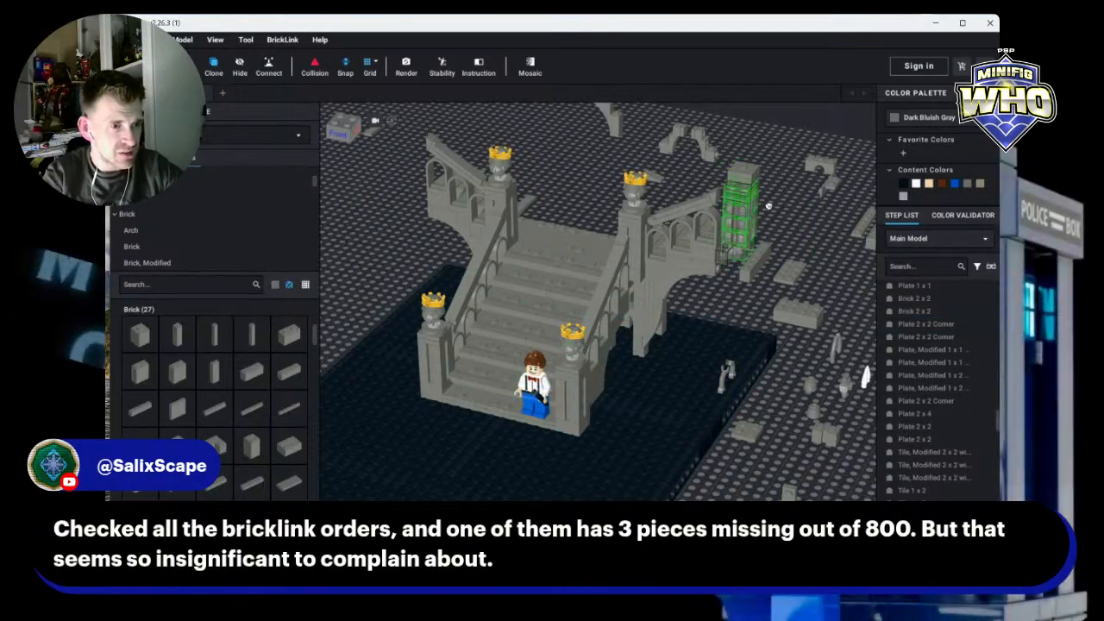
pyautogui.click(739, 207)
pyautogui.click(820, 198)
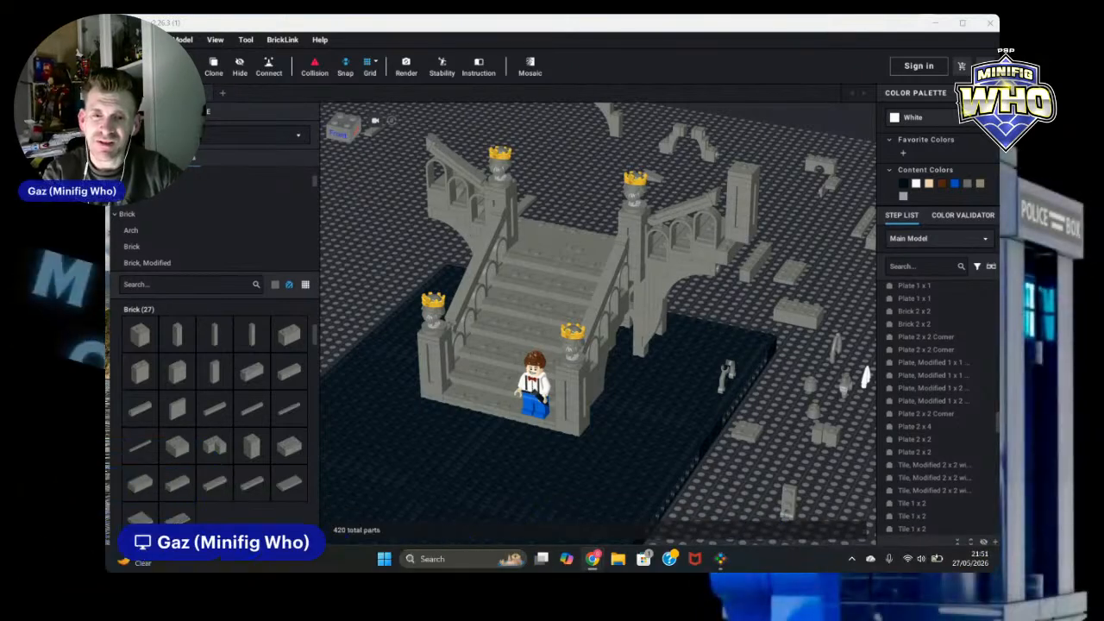
# Step: Select the seven-brick pillar stack behind the right arch wall and shift it slightly into position
pyautogui.rightClick(811, 227)
pyautogui.click(801, 230)
pyautogui.moveTo(801, 230); pyautogui.dragTo(688, 248, button='right')
pyautogui.scroll(2, 826, 218)
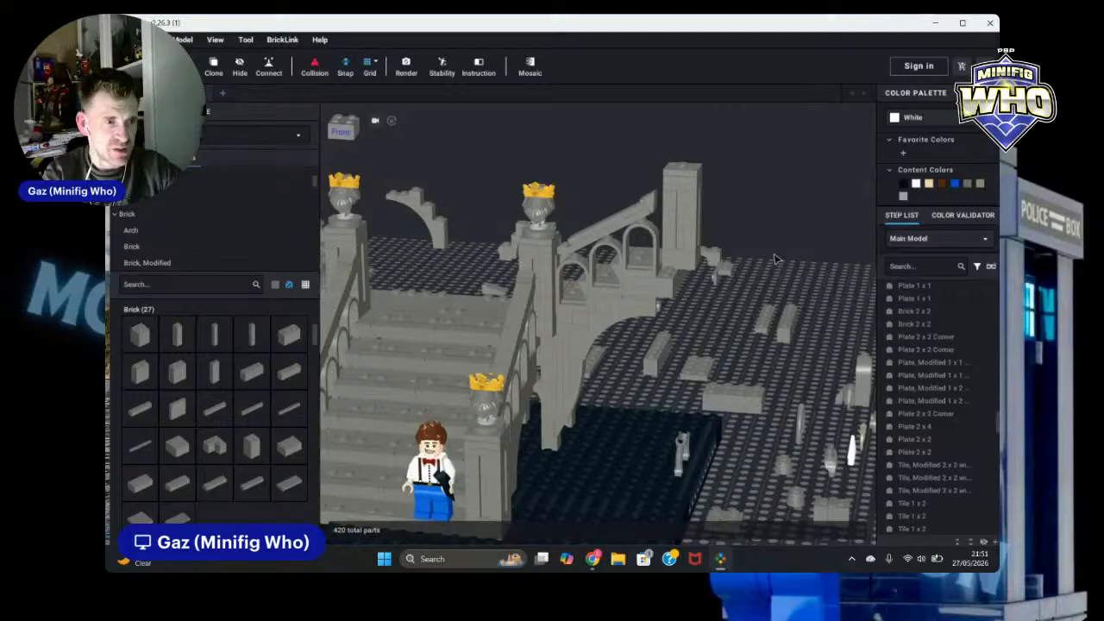
pyautogui.click(688, 247)
pyautogui.keyDown('ctrl'); pyautogui.click(687, 231); pyautogui.keyUp('ctrl')
pyautogui.keyDown('ctrl'); pyautogui.click(687, 218); pyautogui.keyUp('ctrl')
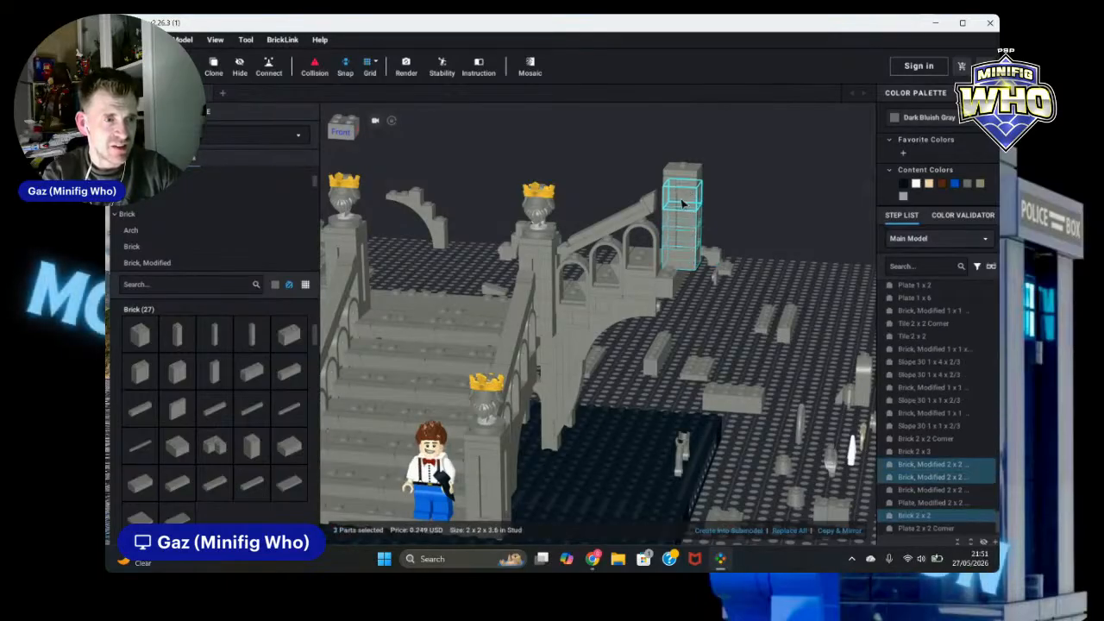
pyautogui.keyDown('ctrl'); pyautogui.click(686, 202); pyautogui.keyUp('ctrl')
pyautogui.keyDown('ctrl'); pyautogui.click(686, 183); pyautogui.keyUp('ctrl')
pyautogui.keyDown('ctrl'); pyautogui.click(686, 173); pyautogui.keyUp('ctrl')
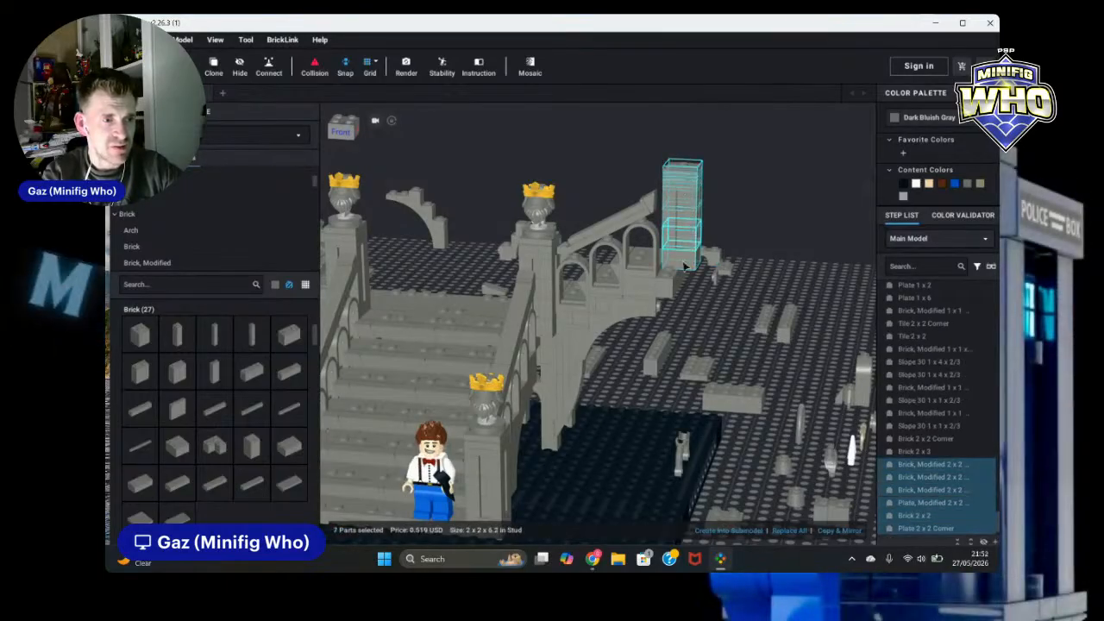
pyautogui.moveTo(684, 262); pyautogui.dragTo(676, 272)
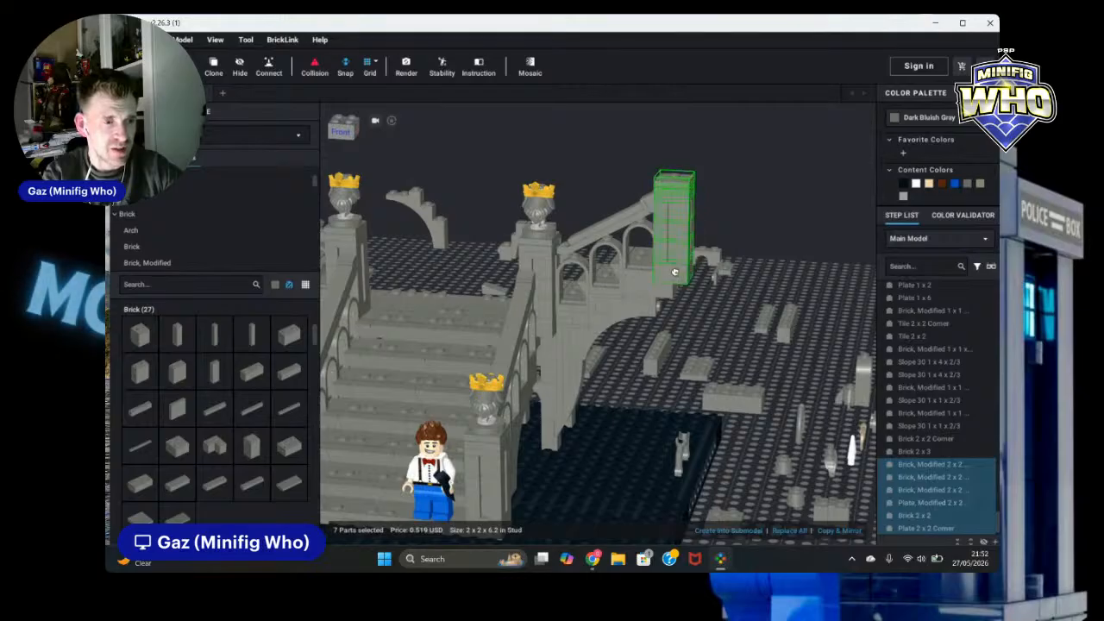
pyautogui.click(788, 257)
pyautogui.moveTo(789, 258); pyautogui.dragTo(827, 278, button='right')
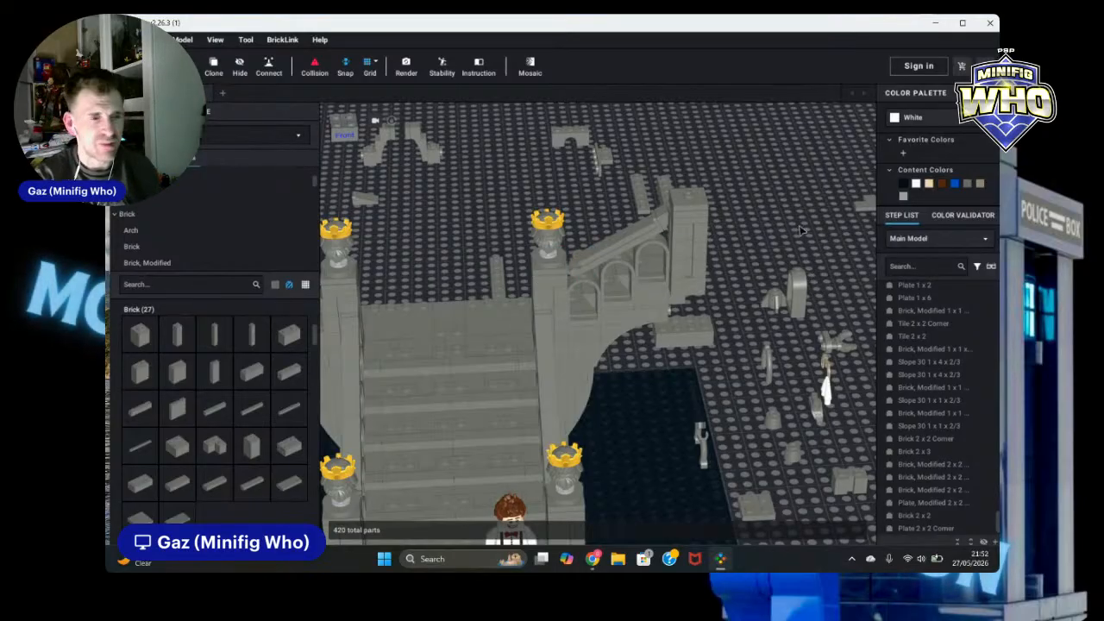
# Step: Clone the 2 x 2 tile with studs on edge from the bridge deck and place two copies at the bridge's left end
pyautogui.moveTo(760, 209); pyautogui.dragTo(765, 188, button='right')
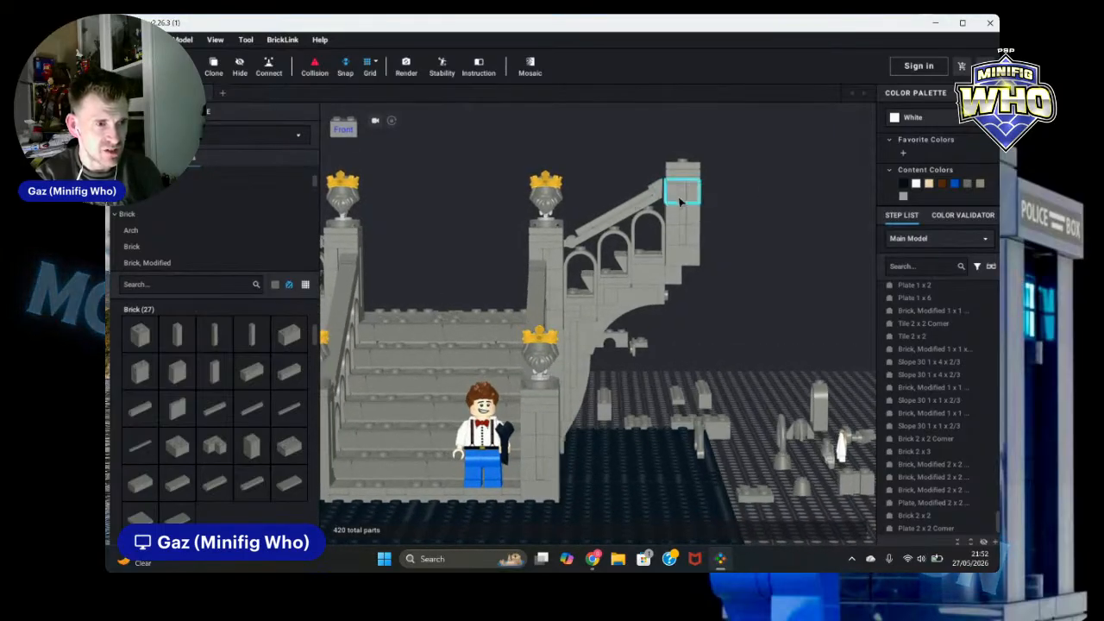
pyautogui.moveTo(754, 227); pyautogui.dragTo(598, 269, button='right')
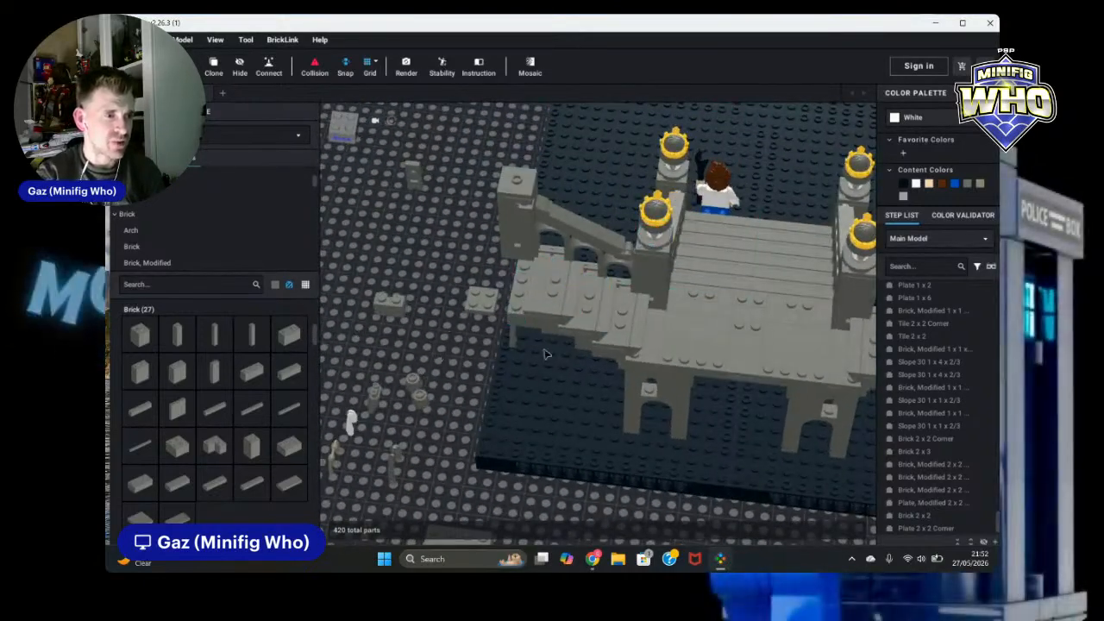
pyautogui.moveTo(776, 371)
pyautogui.mouseDown(button='right')
pyautogui.moveTo(807, 395)
pyautogui.moveTo(779, 371)
pyautogui.mouseUp(button='right')
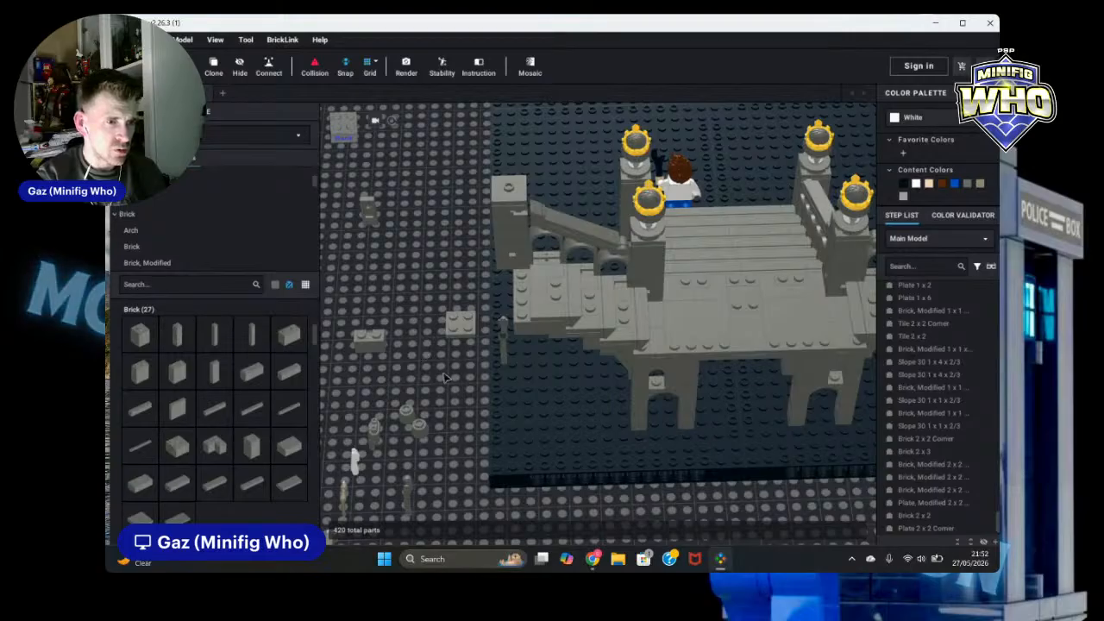
pyautogui.click(744, 297)
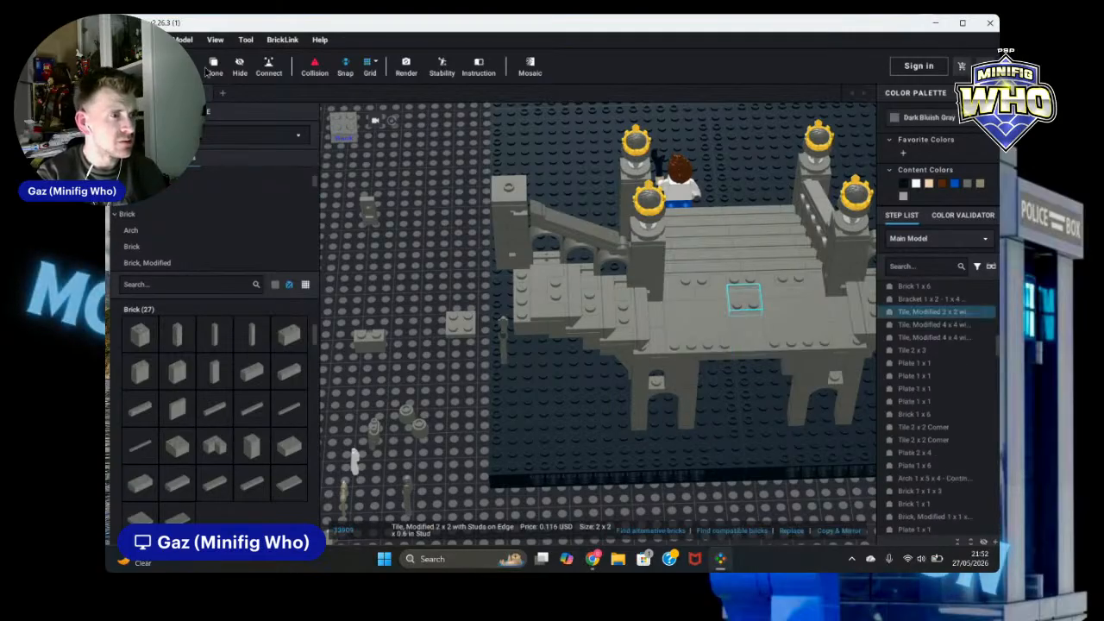
pyautogui.click(211, 66)
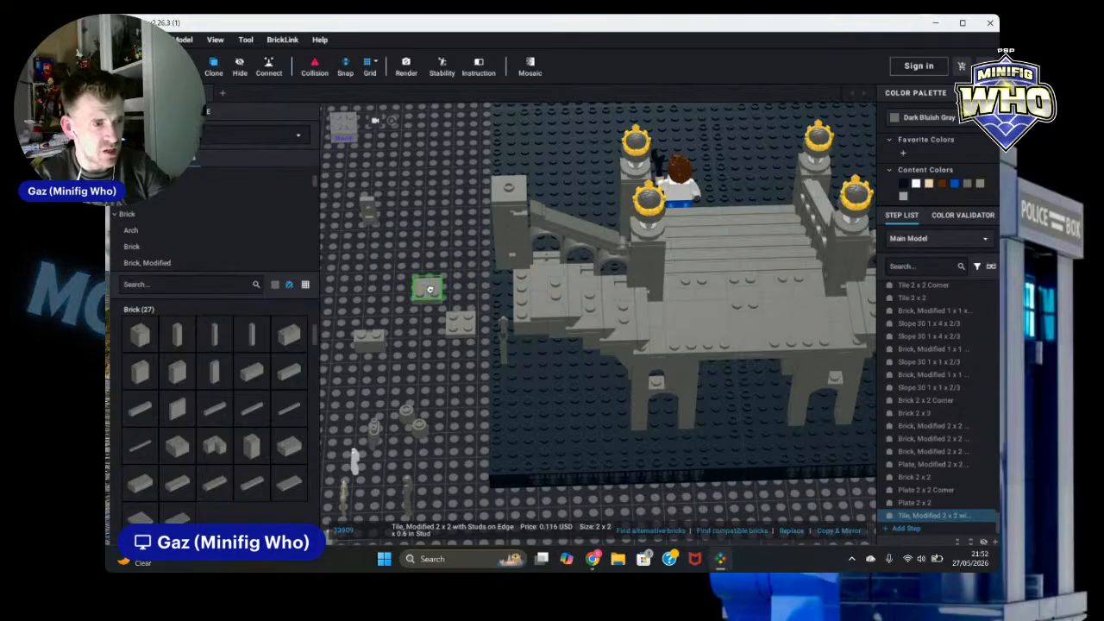
pyautogui.click(516, 287)
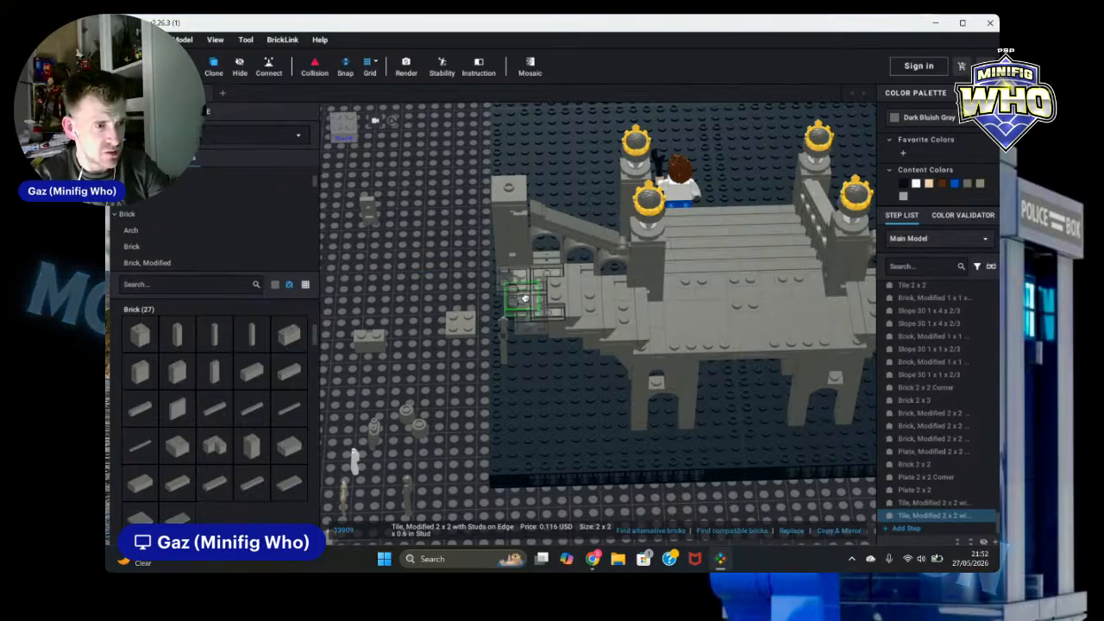
pyautogui.click(516, 303)
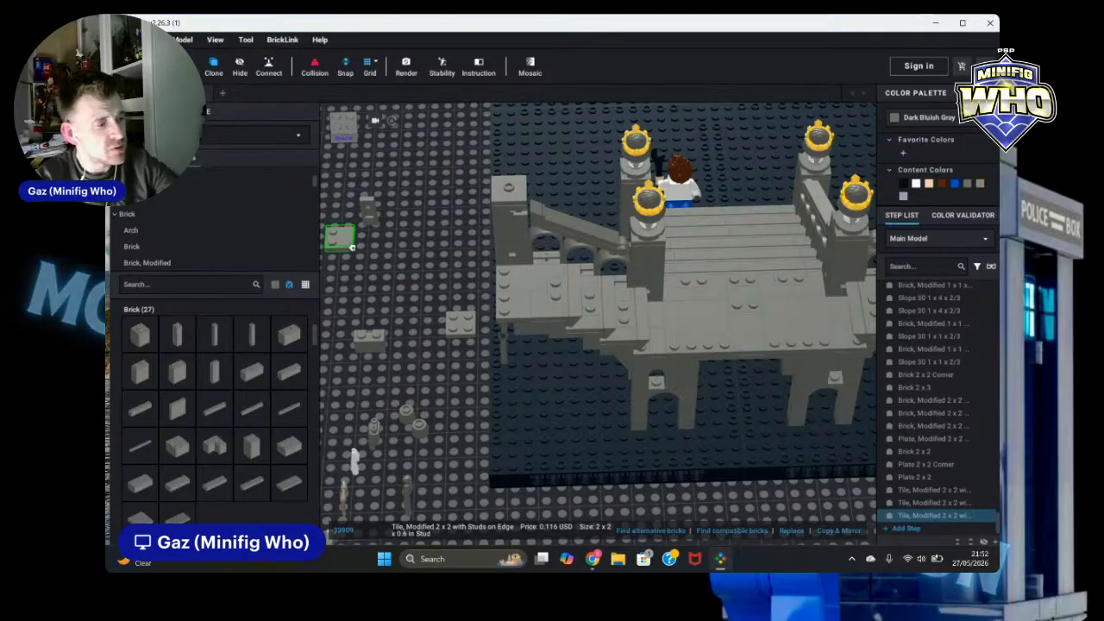
pyautogui.press('Escape')
pyautogui.moveTo(393, 265)
pyautogui.mouseDown(button='right')
pyautogui.moveTo(526, 266)
pyautogui.moveTo(560, 250)
pyautogui.moveTo(481, 242)
pyautogui.moveTo(461, 256)
pyautogui.moveTo(582, 465)
pyautogui.mouseUp(button='right')
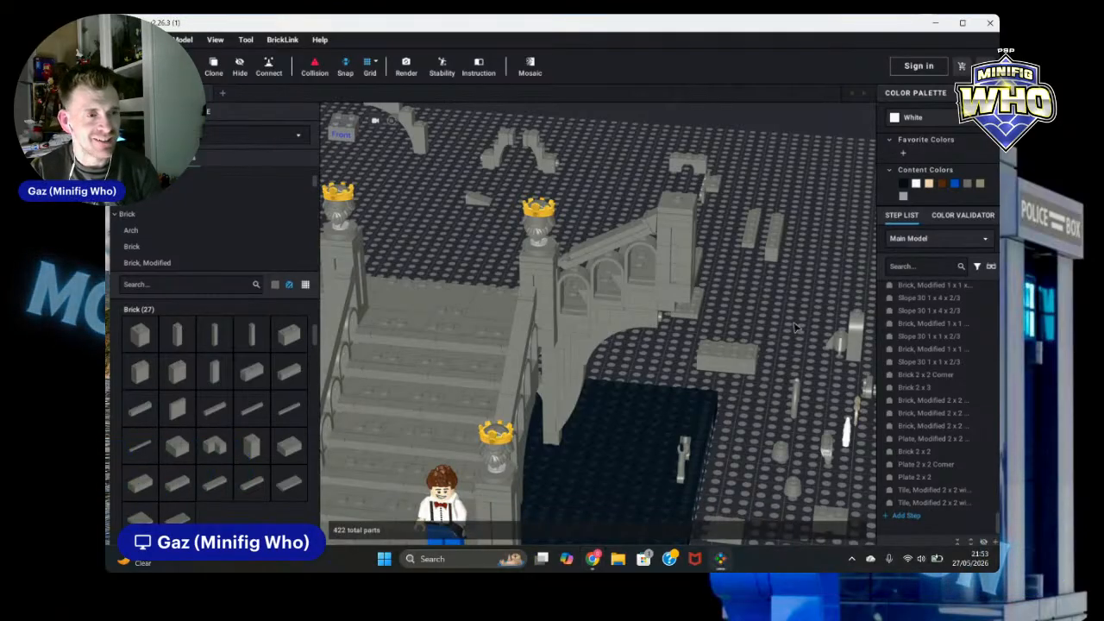
# Step: Clone the 1 x 1 x 2/3 slope from atop the right arch wall and place the copy at the wall's base
pyautogui.moveTo(791, 332); pyautogui.dragTo(731, 321, button='right')
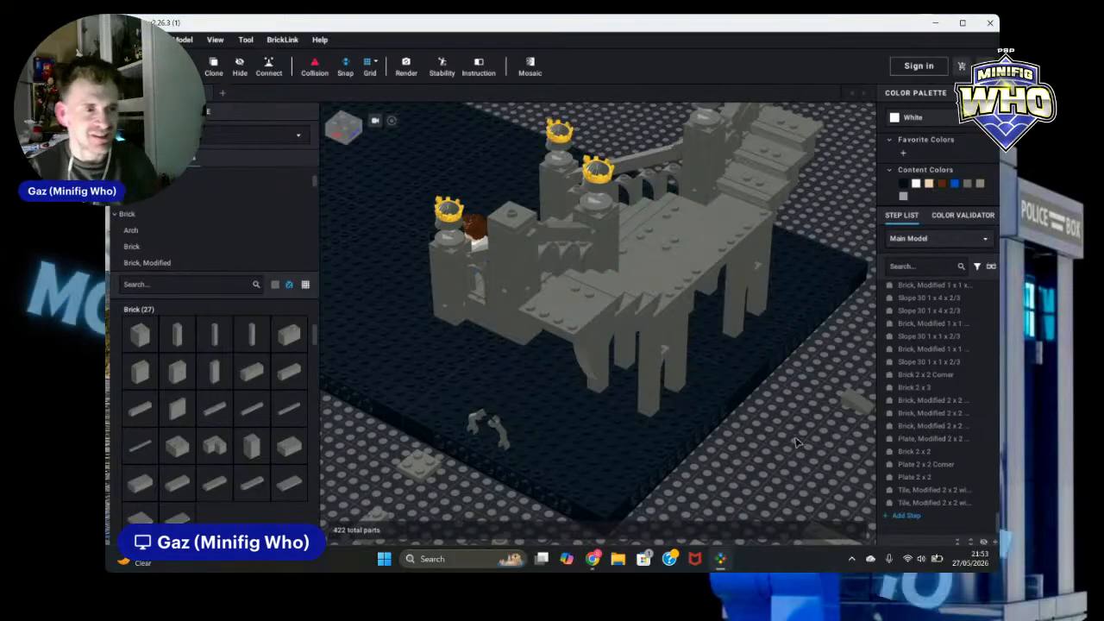
pyautogui.moveTo(794, 438); pyautogui.dragTo(871, 442, button='right')
pyautogui.moveTo(809, 383); pyautogui.dragTo(804, 366, button='right')
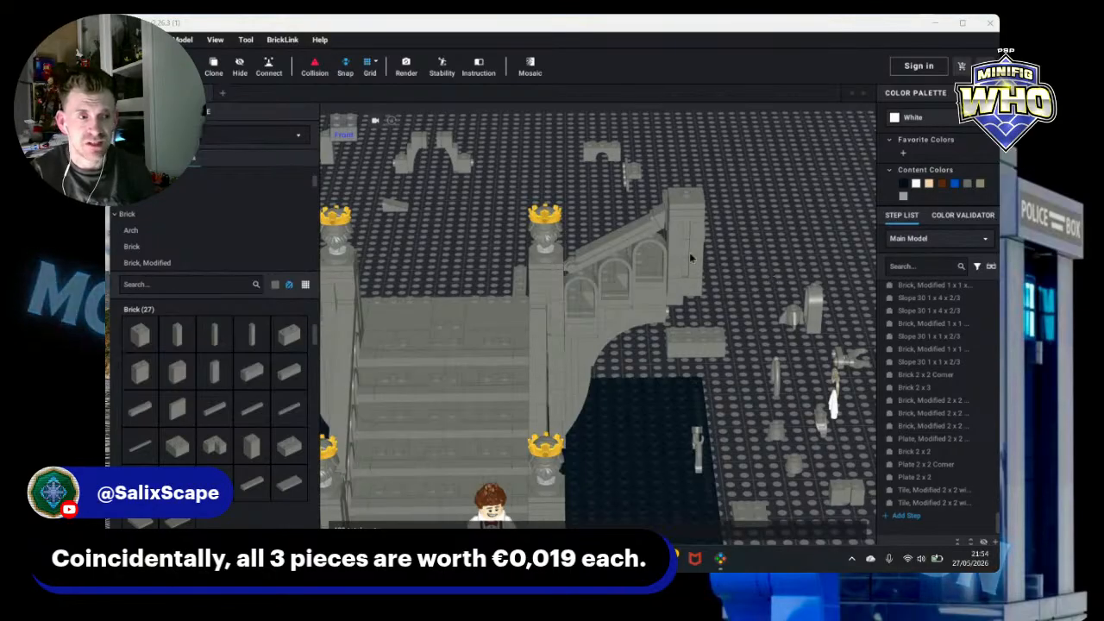
pyautogui.click(656, 226)
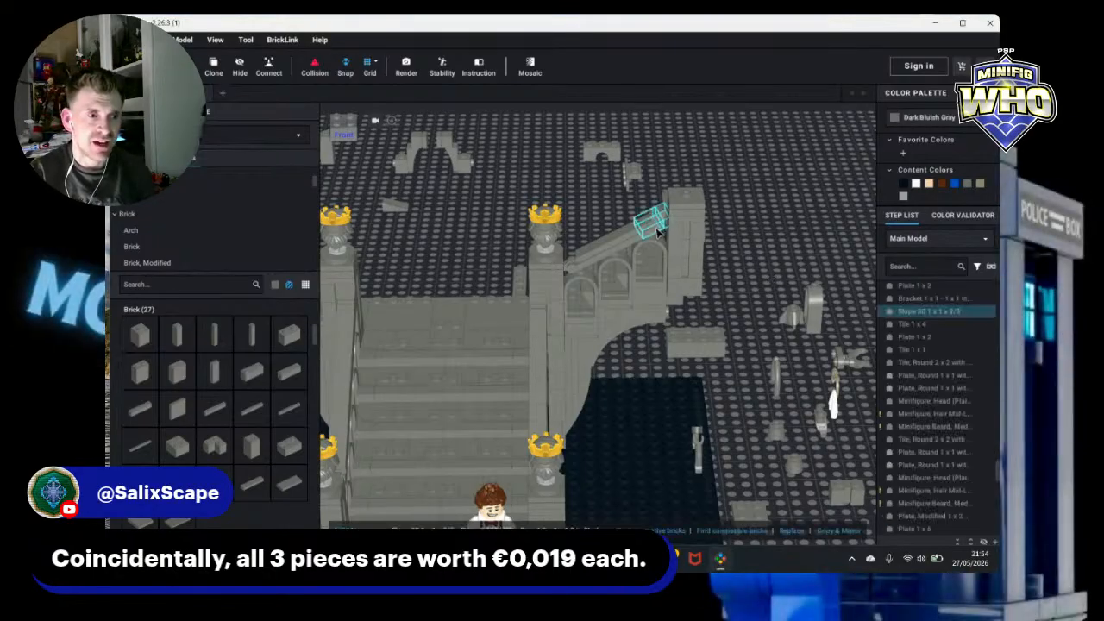
pyautogui.click(214, 66)
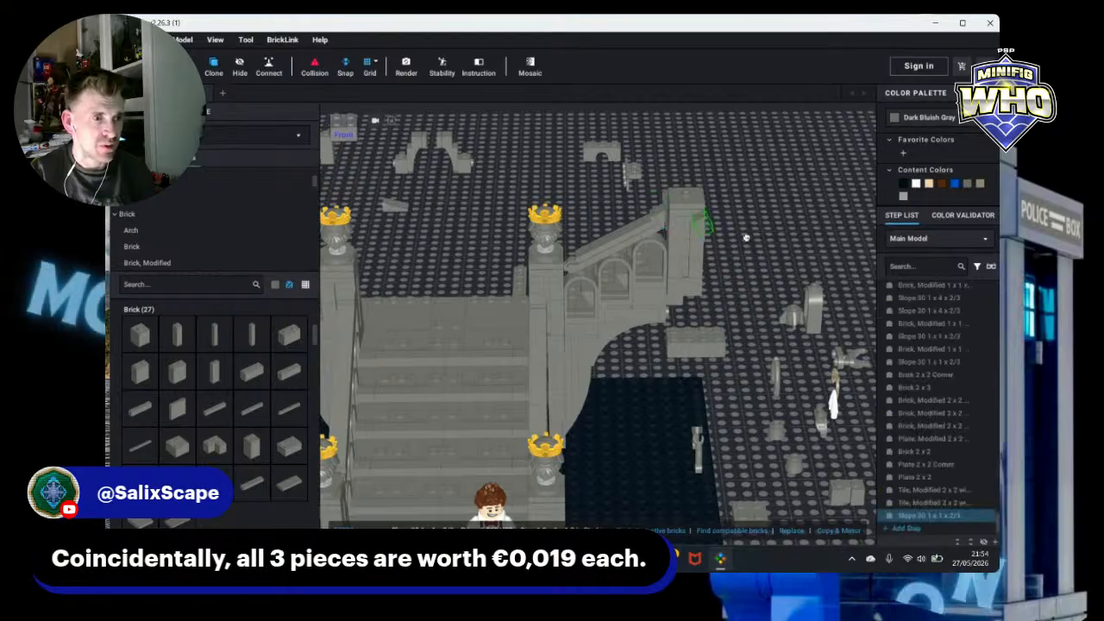
pyautogui.click(672, 312)
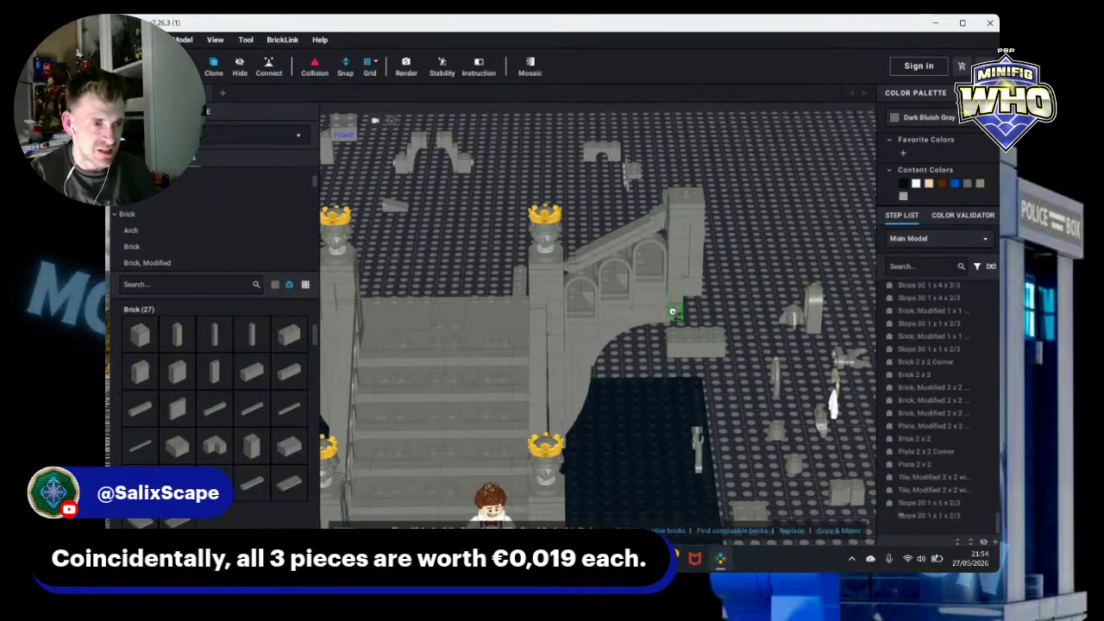
pyautogui.moveTo(754, 324); pyautogui.dragTo(749, 286, button='right')
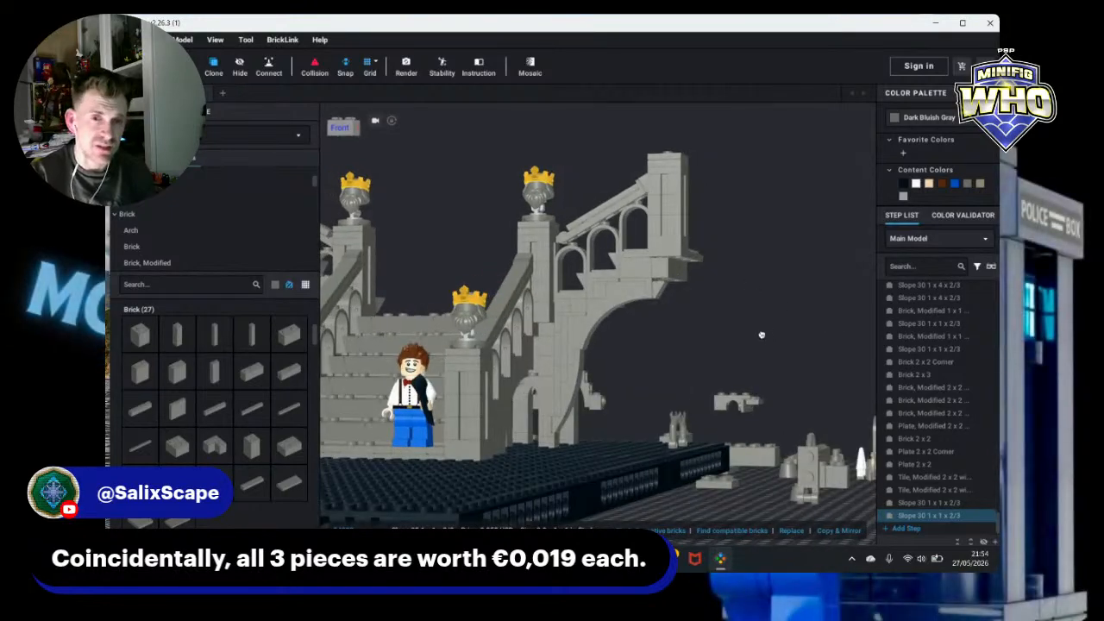
pyautogui.moveTo(762, 316); pyautogui.dragTo(786, 322, button='right')
pyautogui.click(768, 320)
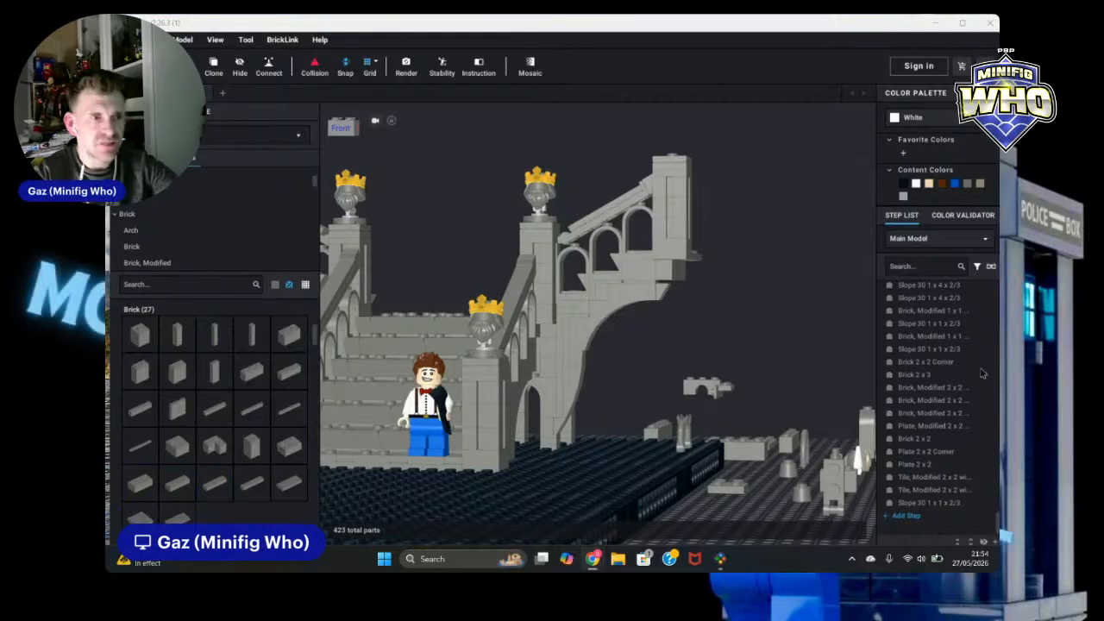
# Step: Orbit around the diorama and switch between front and top views to inspect the right arch wall and ruins
pyautogui.moveTo(771, 330); pyautogui.dragTo(776, 335, button='right')
pyautogui.moveTo(666, 303); pyautogui.dragTo(826, 356)
pyautogui.click(682, 342)
pyautogui.moveTo(682, 326); pyautogui.dragTo(664, 321, button='right')
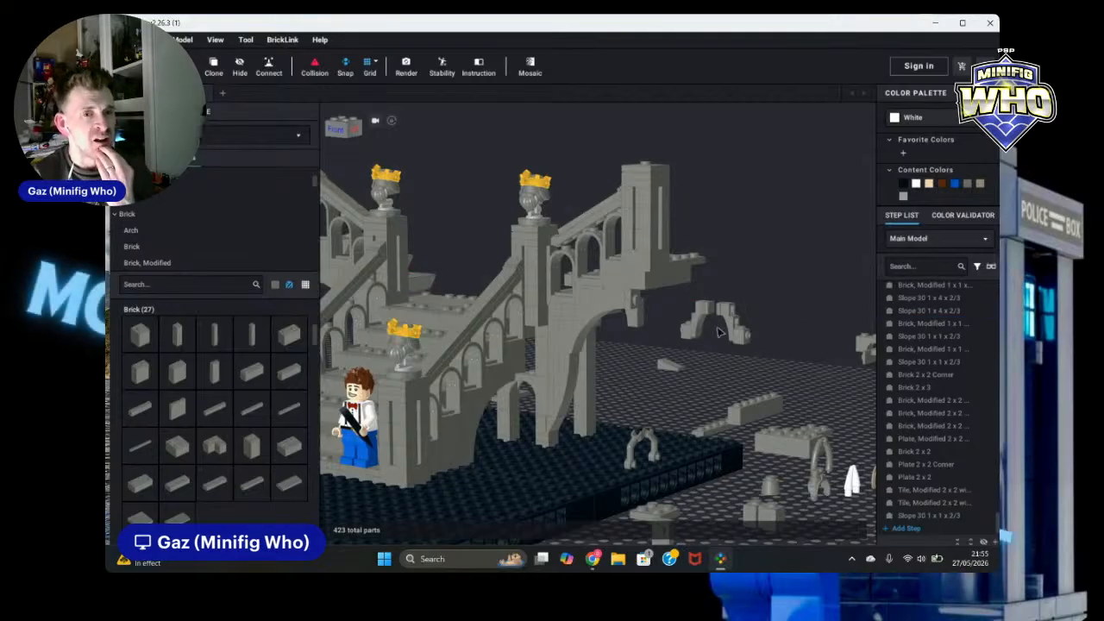
pyautogui.scroll(3, 780, 288)
pyautogui.moveTo(780, 288)
pyautogui.mouseDown(button='right')
pyautogui.moveTo(747, 306)
pyautogui.moveTo(798, 298)
pyautogui.moveTo(766, 313)
pyautogui.moveTo(780, 309)
pyautogui.mouseUp(button='right')
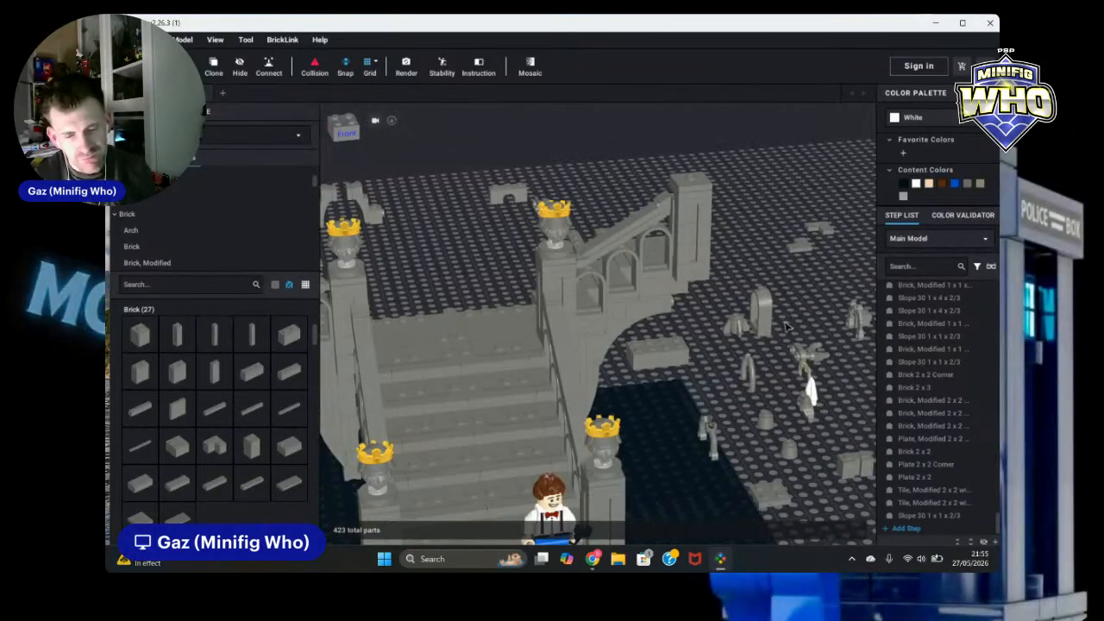
pyautogui.moveTo(785, 253); pyautogui.dragTo(695, 269, button='right')
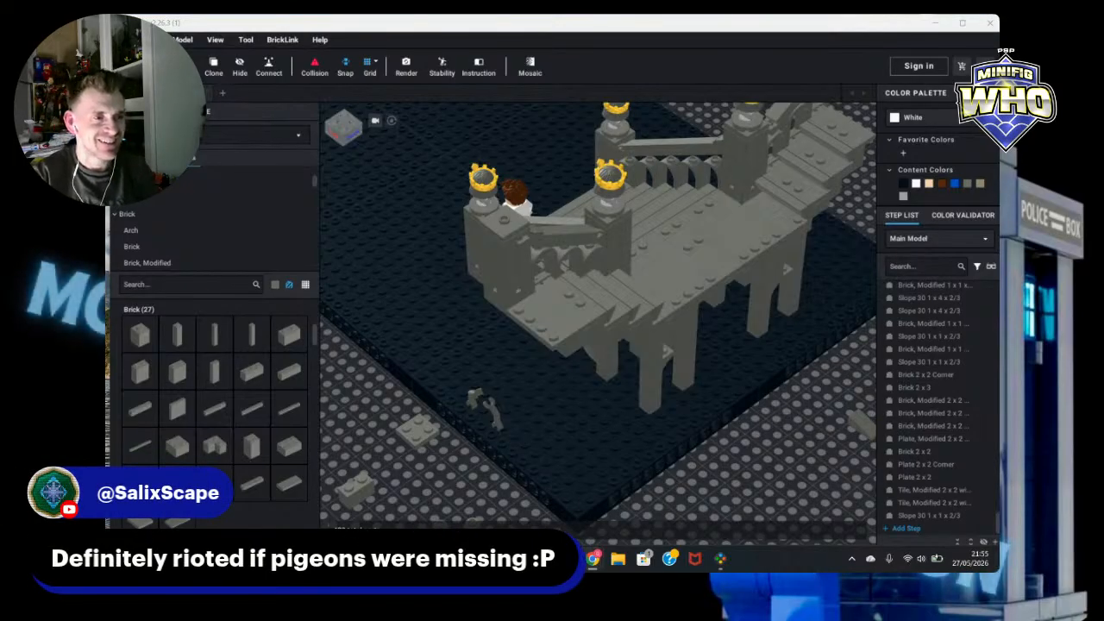
pyautogui.moveTo(768, 478); pyautogui.dragTo(850, 438, button='right')
pyautogui.click(342, 136)
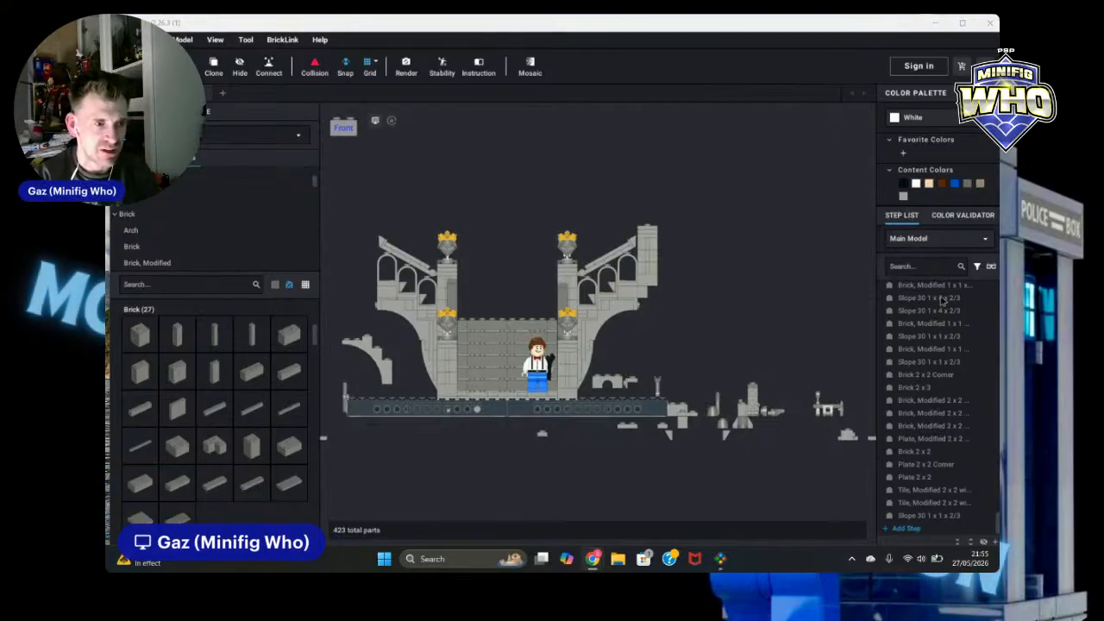
pyautogui.click(762, 312)
pyautogui.moveTo(764, 311); pyautogui.dragTo(701, 351, button='right')
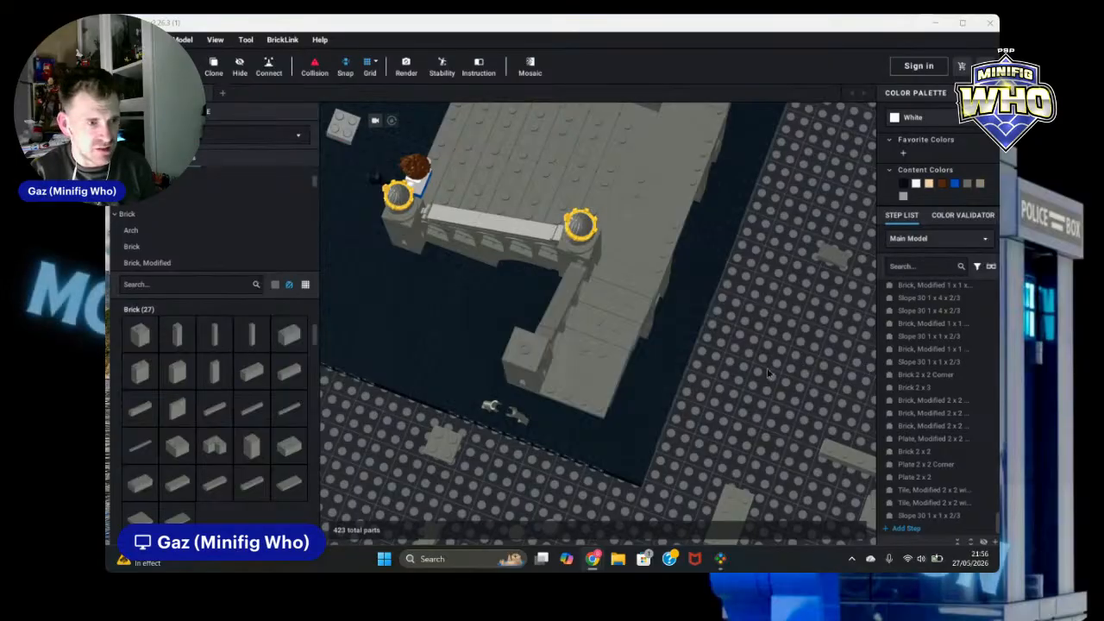
pyautogui.moveTo(765, 368); pyautogui.dragTo(830, 328, button='right')
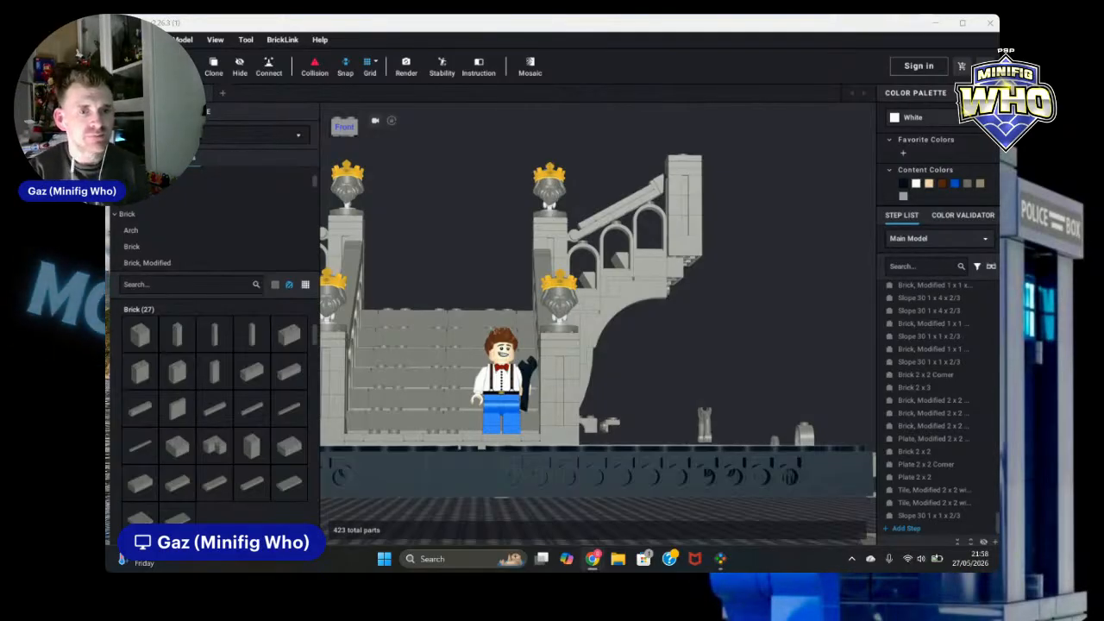
pyautogui.moveTo(753, 335); pyautogui.dragTo(762, 380, button='right')
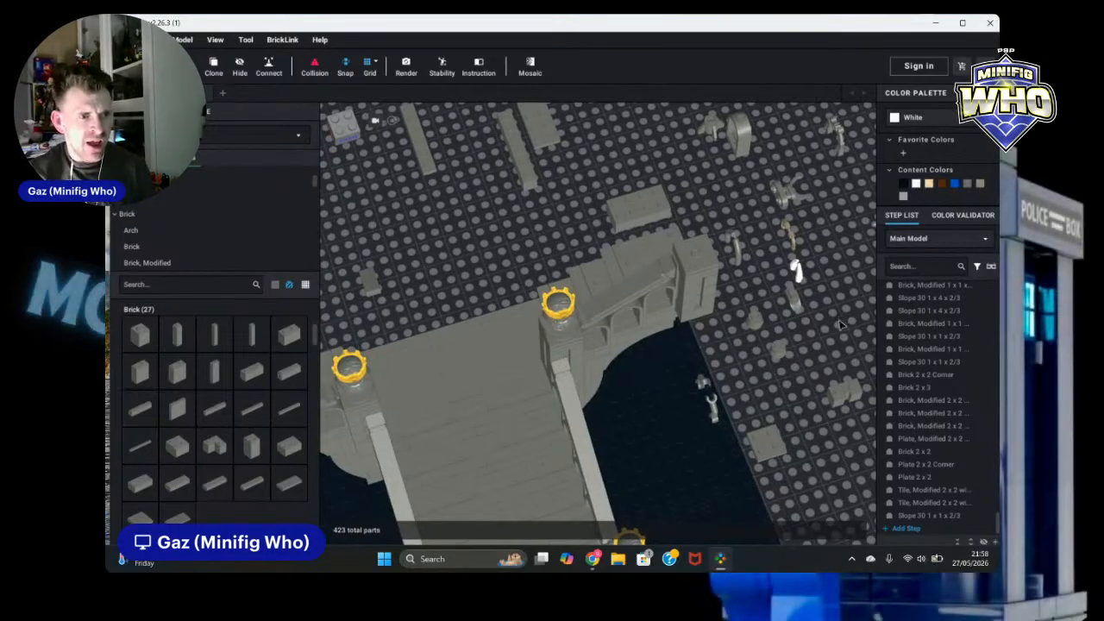
pyautogui.moveTo(841, 325); pyautogui.dragTo(772, 281, button='right')
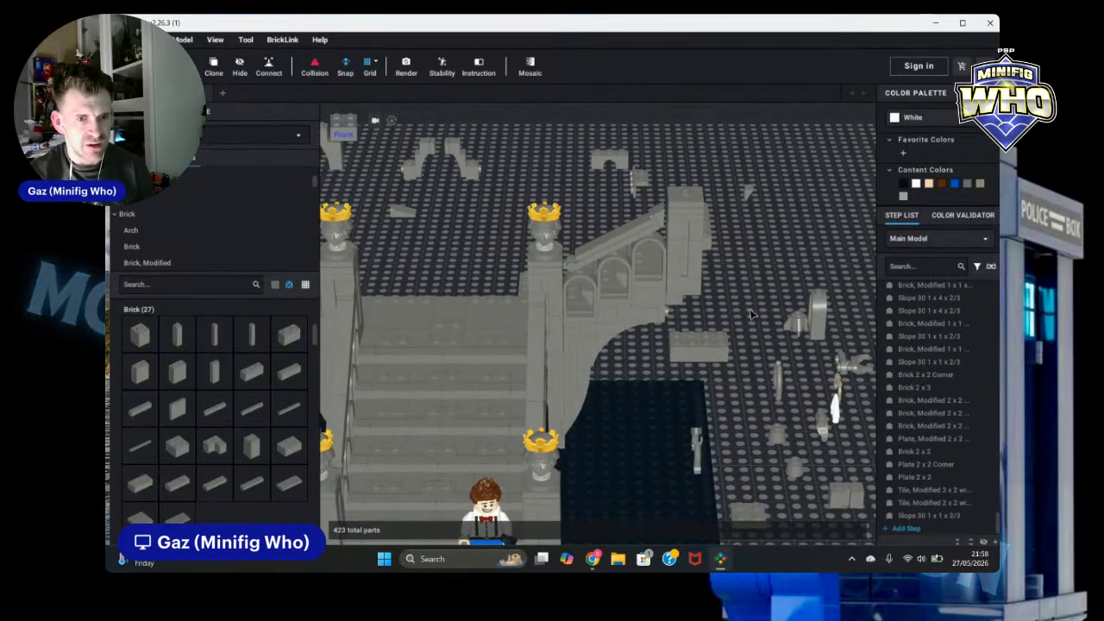
pyautogui.click(351, 125)
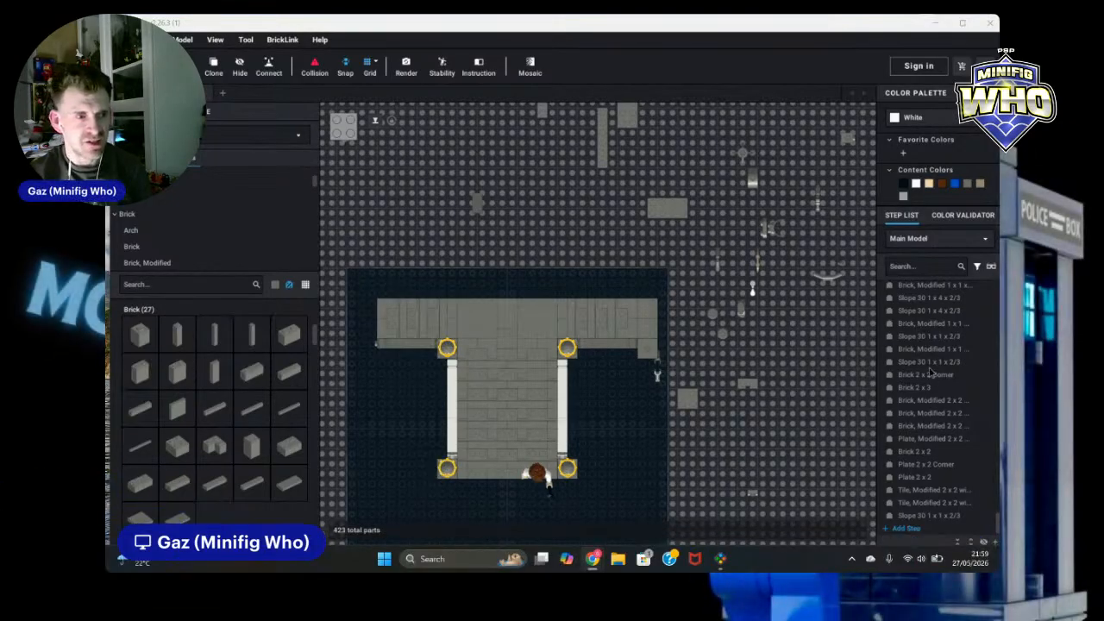
# Step: Move a loose 1 x 6 brick onto the back of the right arch wall
pyautogui.moveTo(832, 451); pyautogui.dragTo(787, 357, button='right')
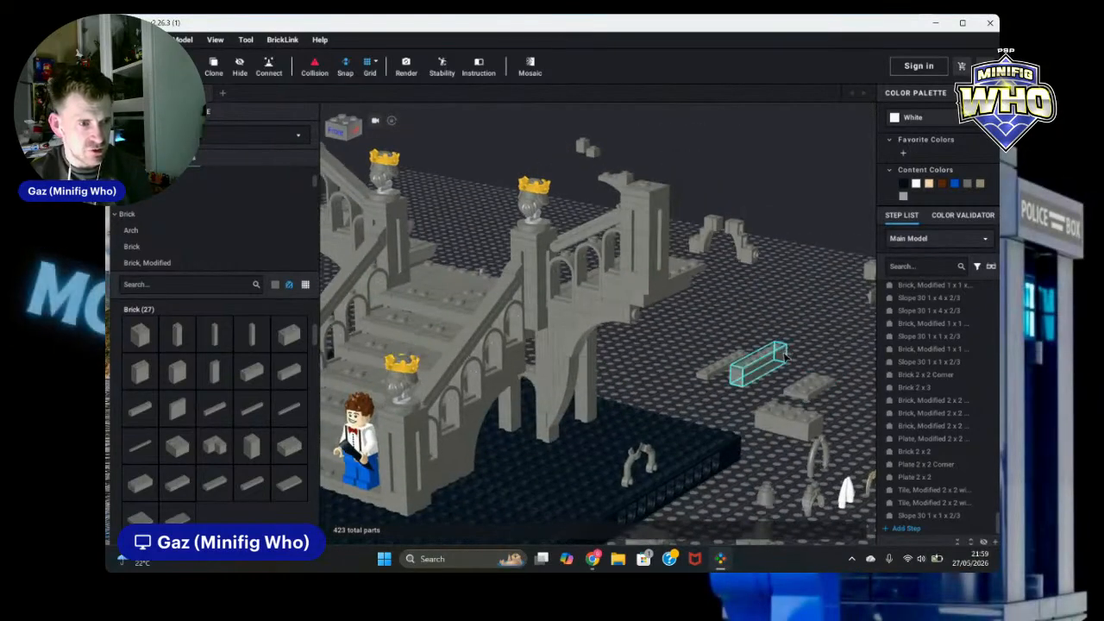
pyautogui.moveTo(785, 356); pyautogui.dragTo(663, 296)
pyautogui.moveTo(661, 302); pyautogui.dragTo(663, 296, button='right')
pyautogui.moveTo(663, 296); pyautogui.dragTo(644, 287)
pyautogui.moveTo(663, 295); pyautogui.dragTo(647, 288, button='right')
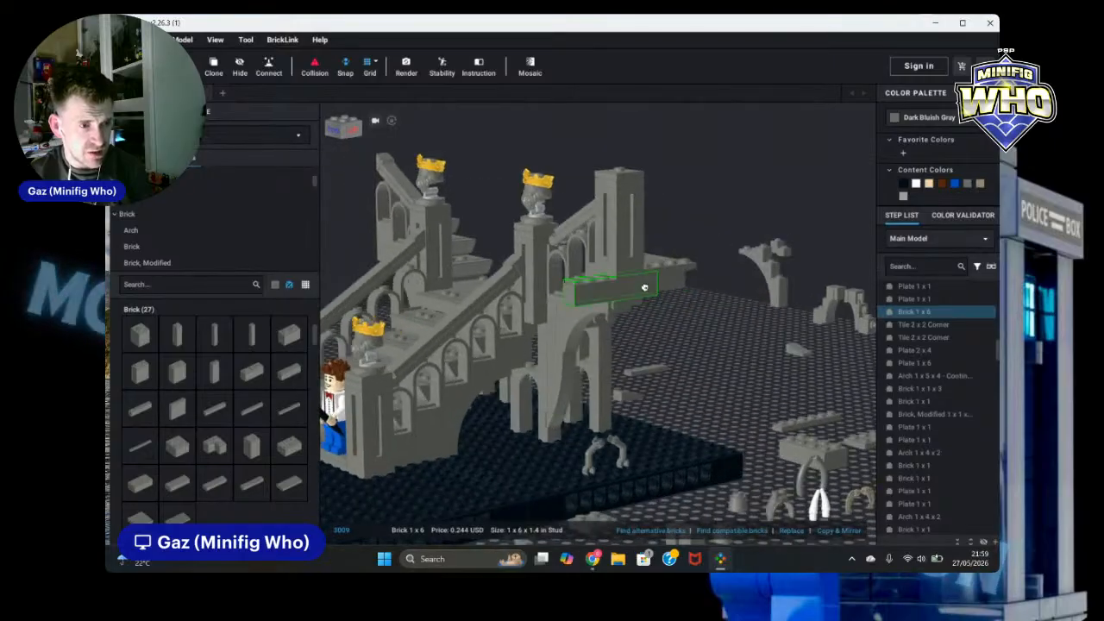
pyautogui.moveTo(644, 288); pyautogui.dragTo(635, 285)
pyautogui.click(743, 376)
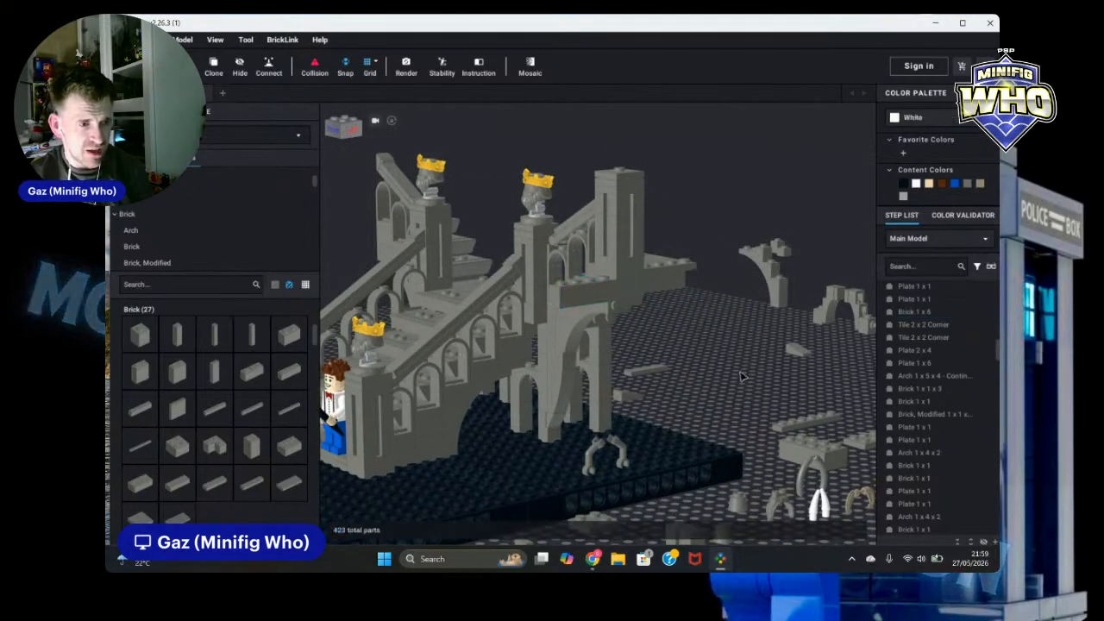
# Step: Clone the 1 x 2 x 2 2/3 window with rounded top and place two copies at the top of the right arch wall
pyautogui.moveTo(741, 376); pyautogui.dragTo(785, 385, button='right')
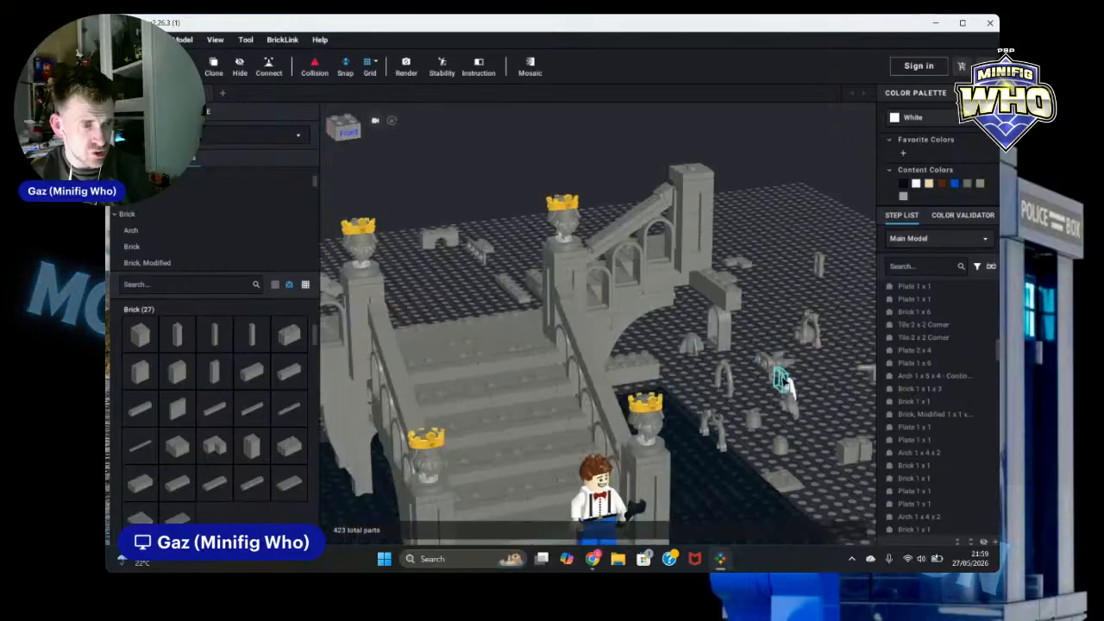
pyautogui.moveTo(785, 386); pyautogui.dragTo(658, 238)
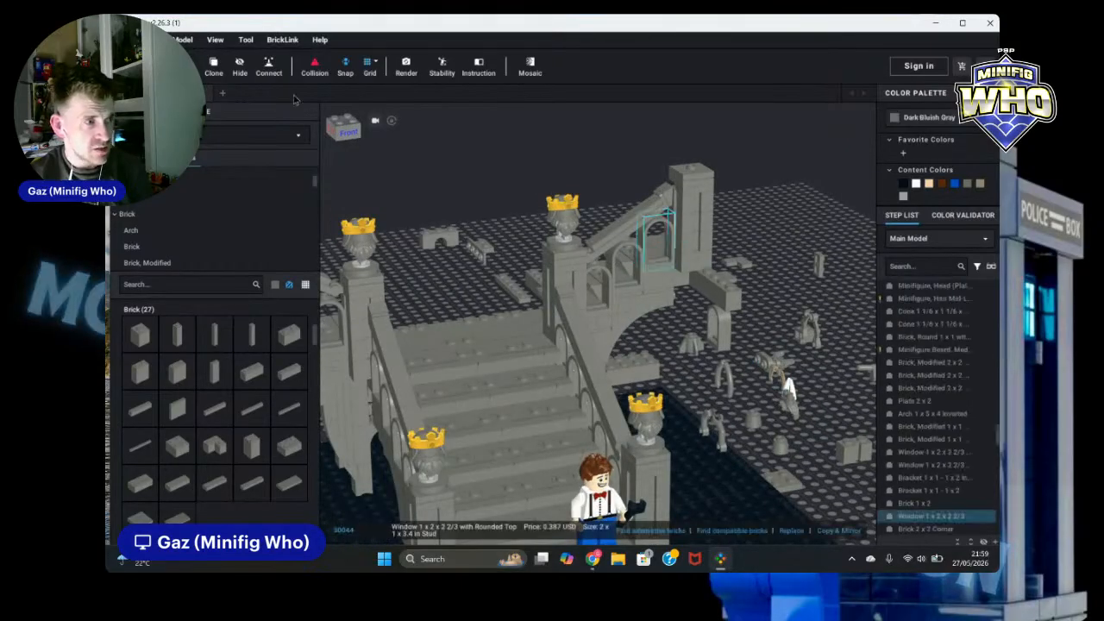
pyautogui.click(218, 67)
pyautogui.moveTo(747, 274); pyautogui.dragTo(783, 290, button='right')
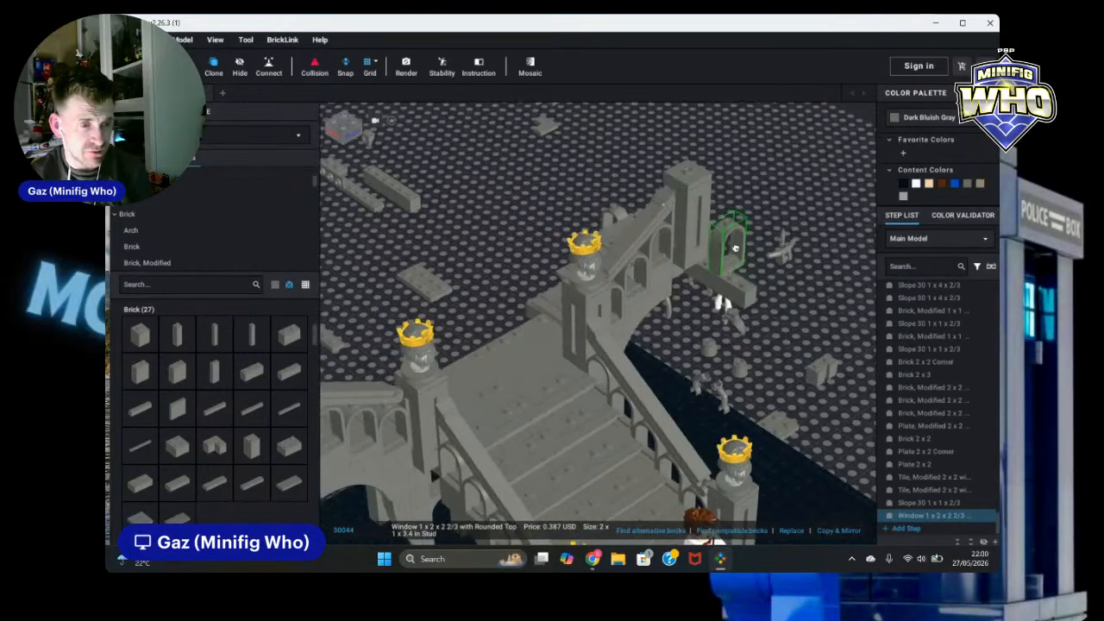
pyautogui.click(718, 250)
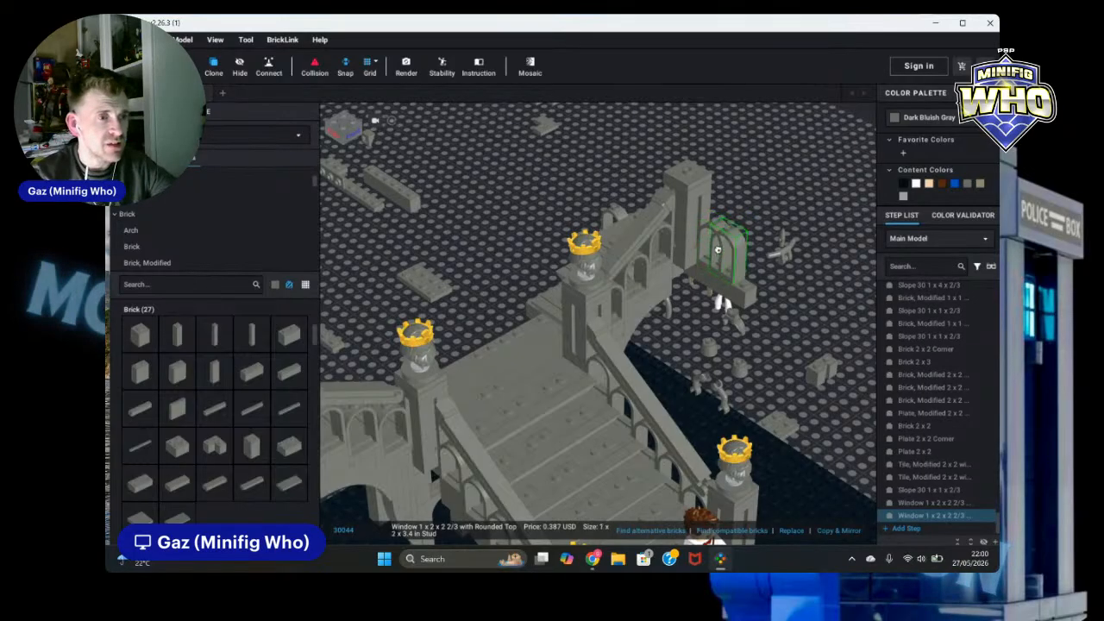
pyautogui.moveTo(717, 251); pyautogui.dragTo(745, 260)
pyautogui.click(745, 260)
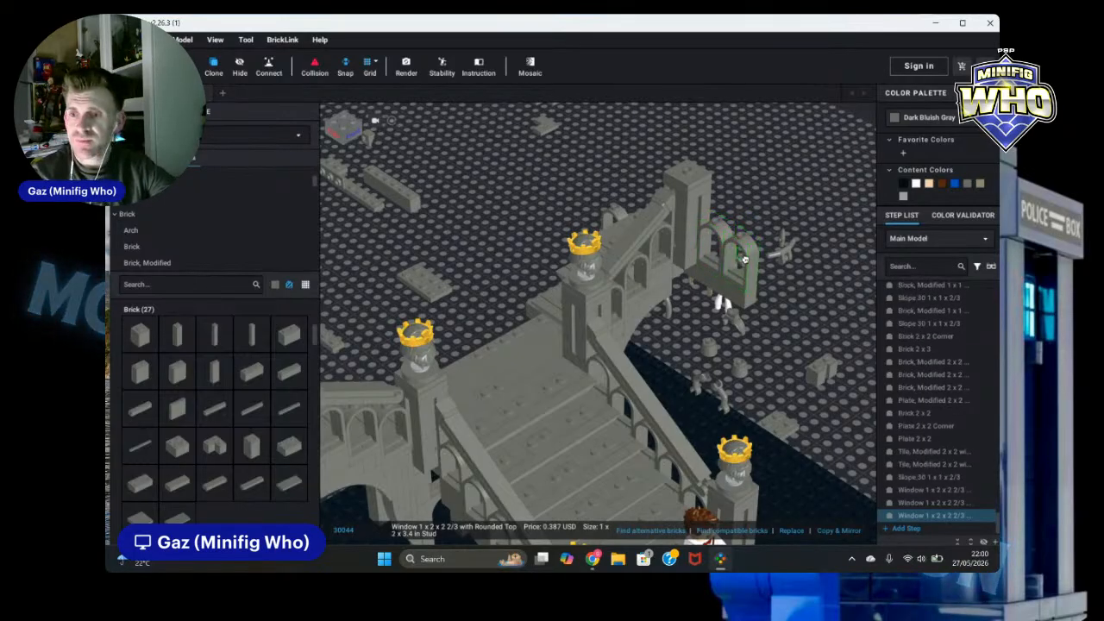
pyautogui.press('Escape')
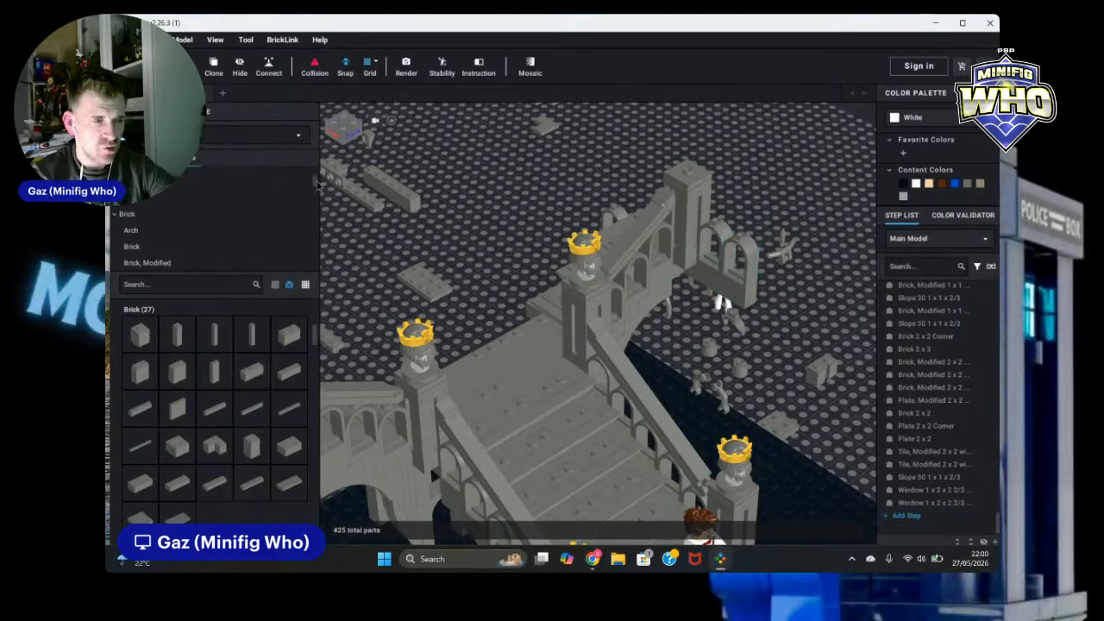
# Step: Browse the parts palette categories, then zoom and orbit to inspect the whole diorama layout from top and front views
pyautogui.moveTo(316, 183); pyautogui.dragTo(317, 208)
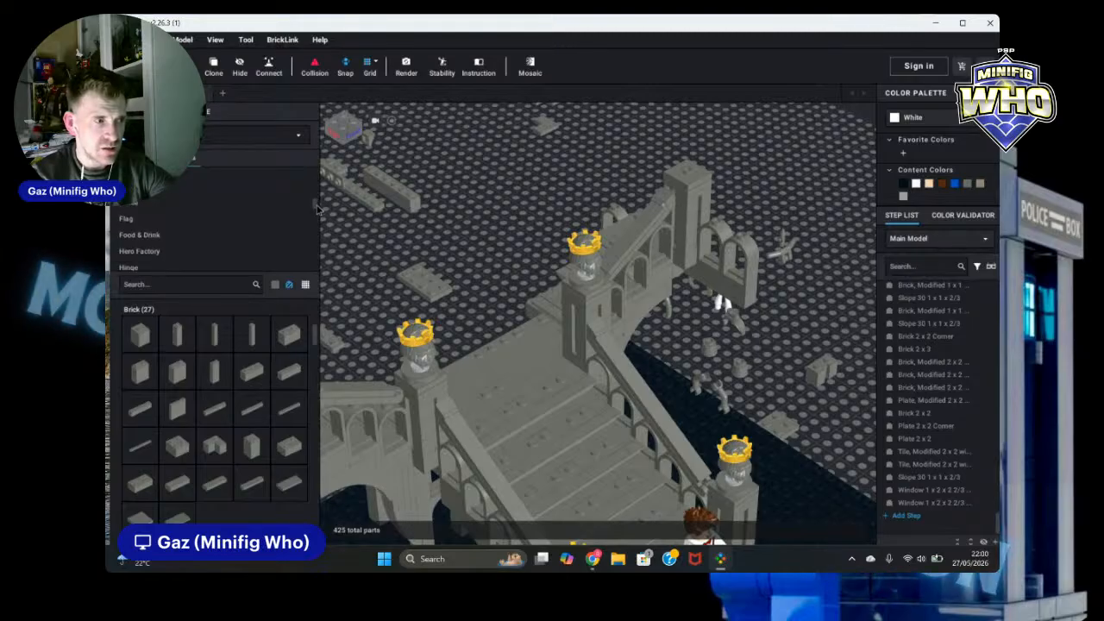
pyautogui.click(112, 207)
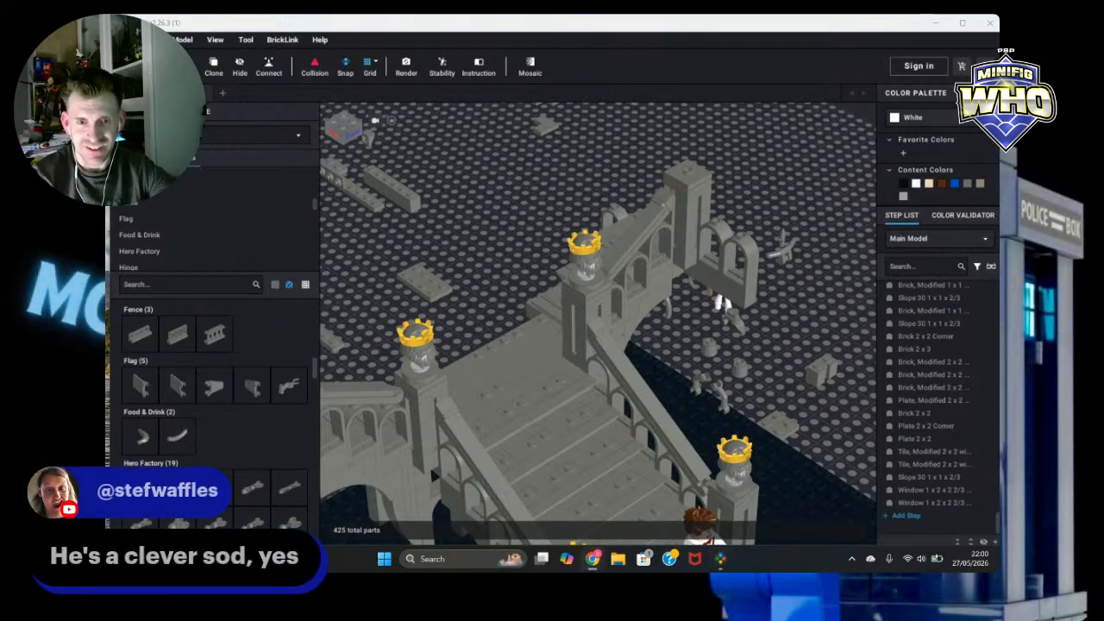
pyautogui.moveTo(820, 301); pyautogui.dragTo(821, 331, button='right')
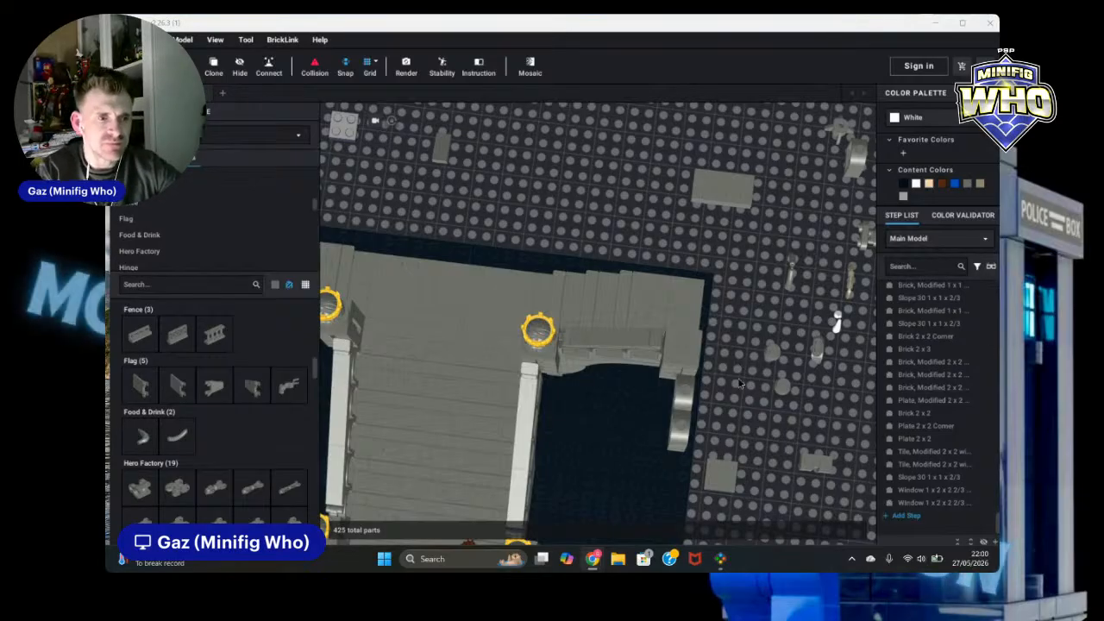
pyautogui.scroll(-3, 731, 427)
pyautogui.scroll(-3, 731, 435)
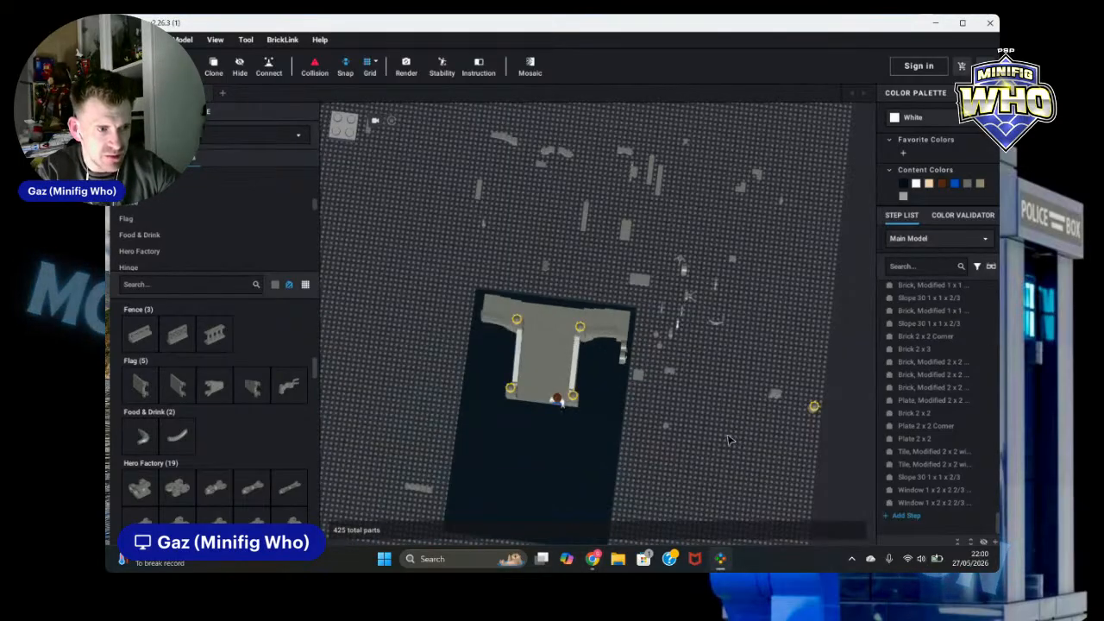
pyautogui.moveTo(732, 436); pyautogui.dragTo(727, 412, button='right')
pyautogui.scroll(5, 724, 411)
pyautogui.scroll(-5, 700, 420)
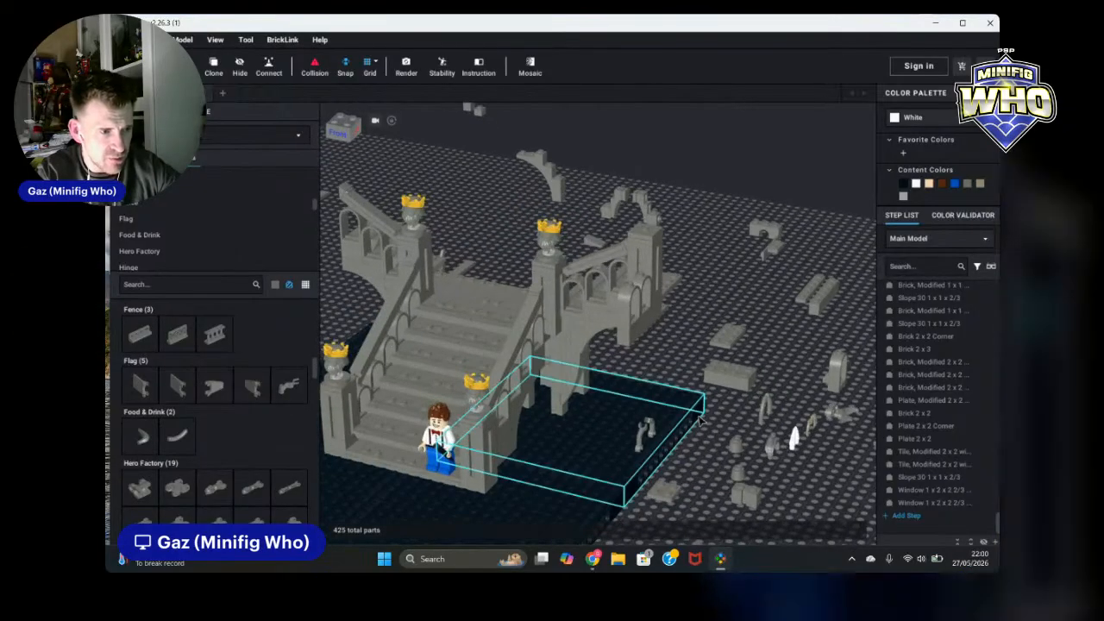
pyautogui.moveTo(725, 452); pyautogui.dragTo(727, 462, button='right')
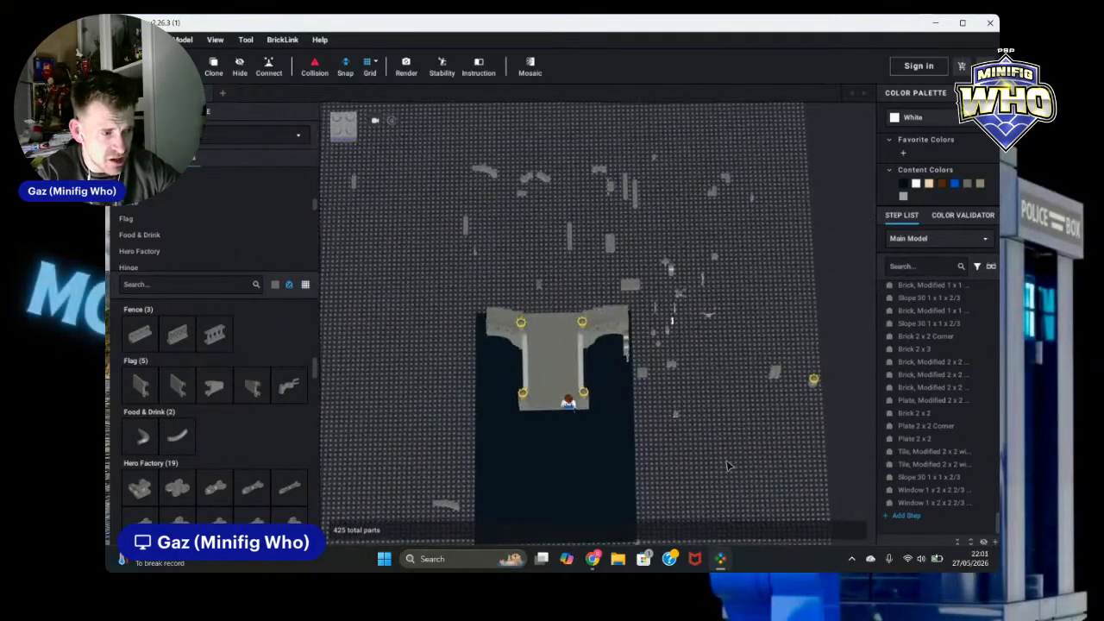
pyautogui.moveTo(744, 453); pyautogui.dragTo(760, 350, button='middle')
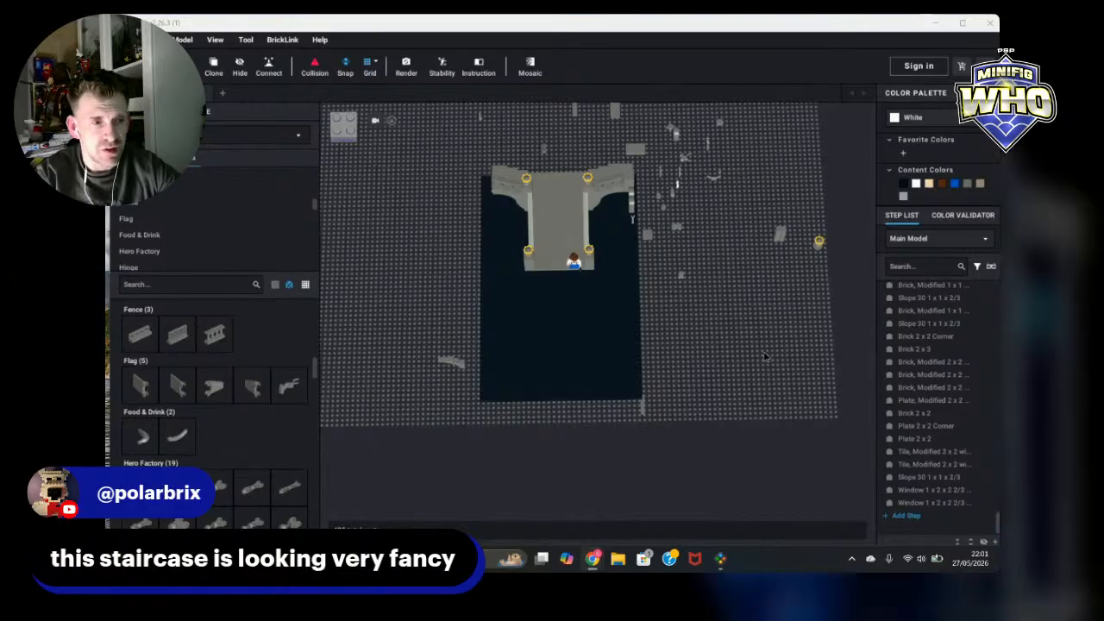
pyautogui.moveTo(758, 369); pyautogui.dragTo(756, 336, button='right')
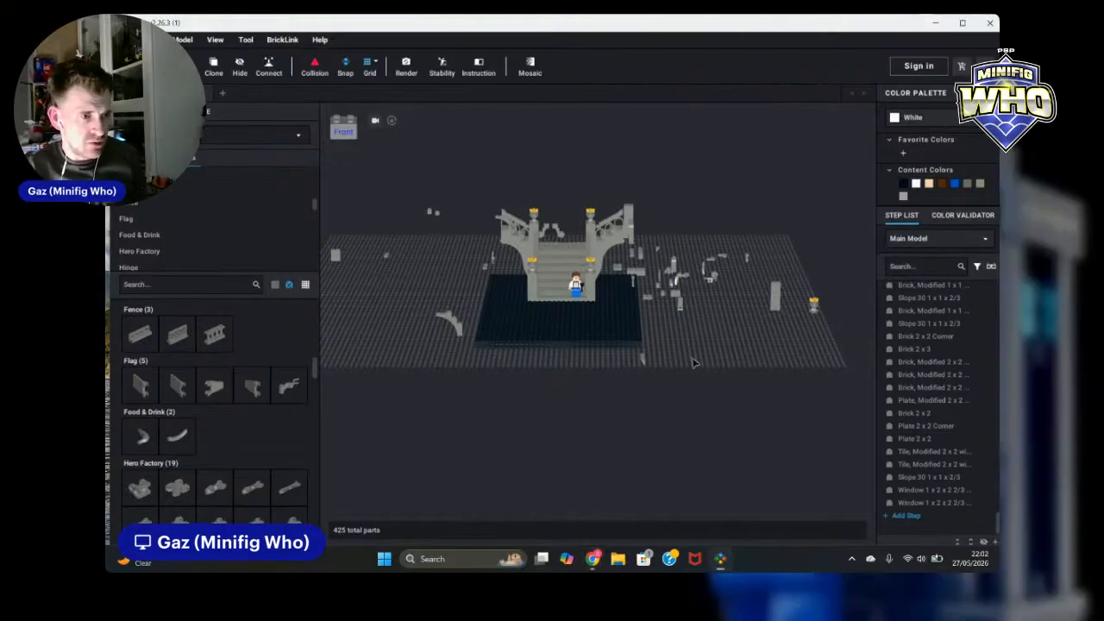
pyautogui.scroll(5, 693, 363)
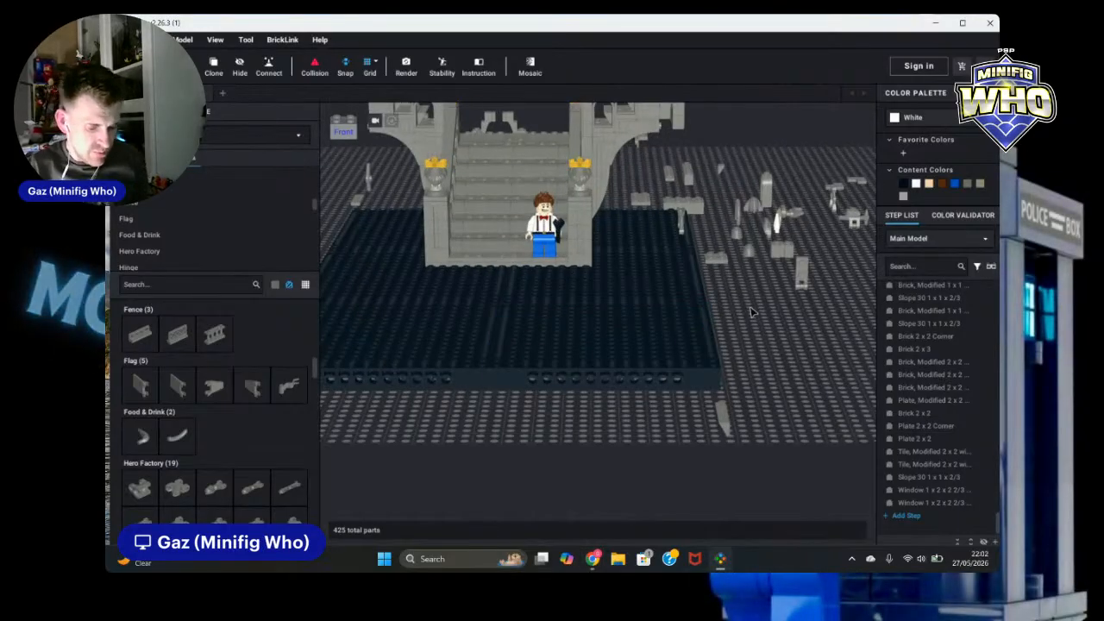
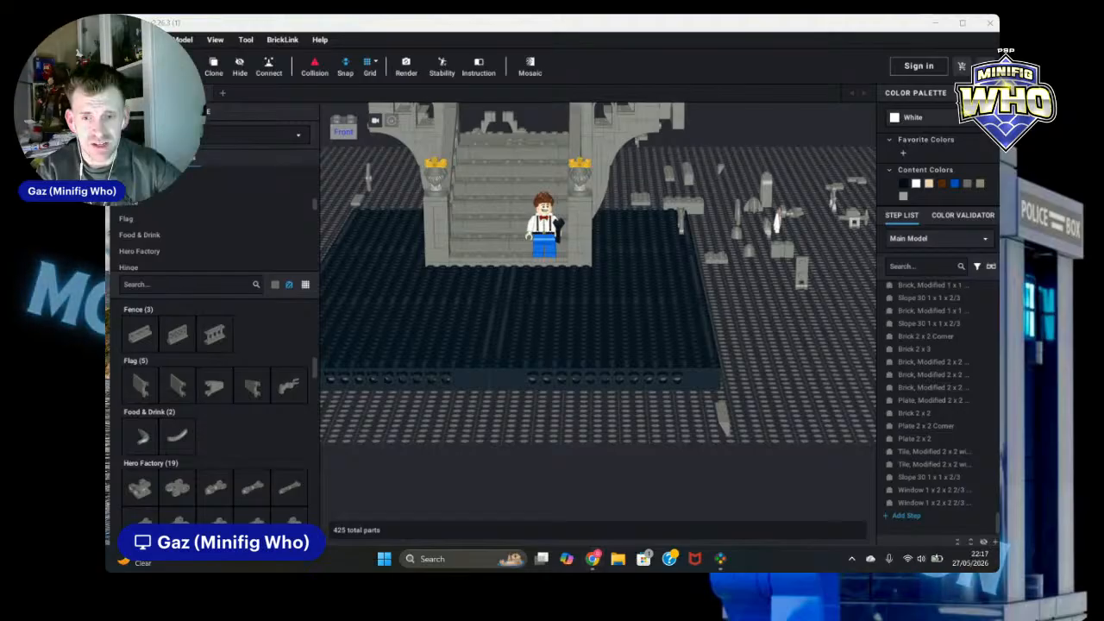
pyautogui.press('super+d')
pyautogui.press('super+d')
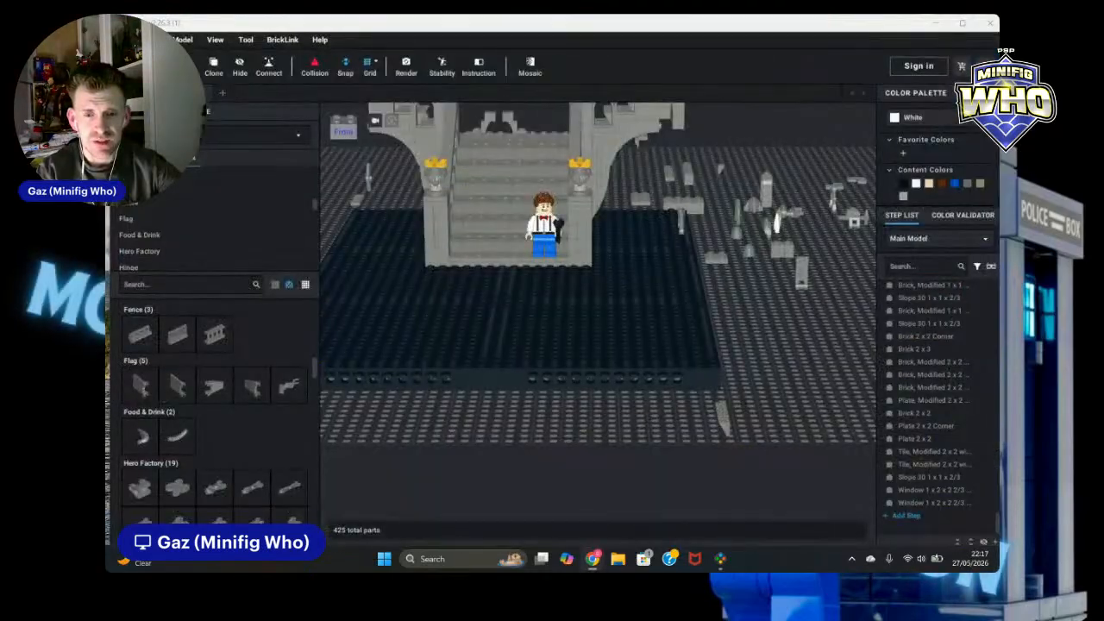
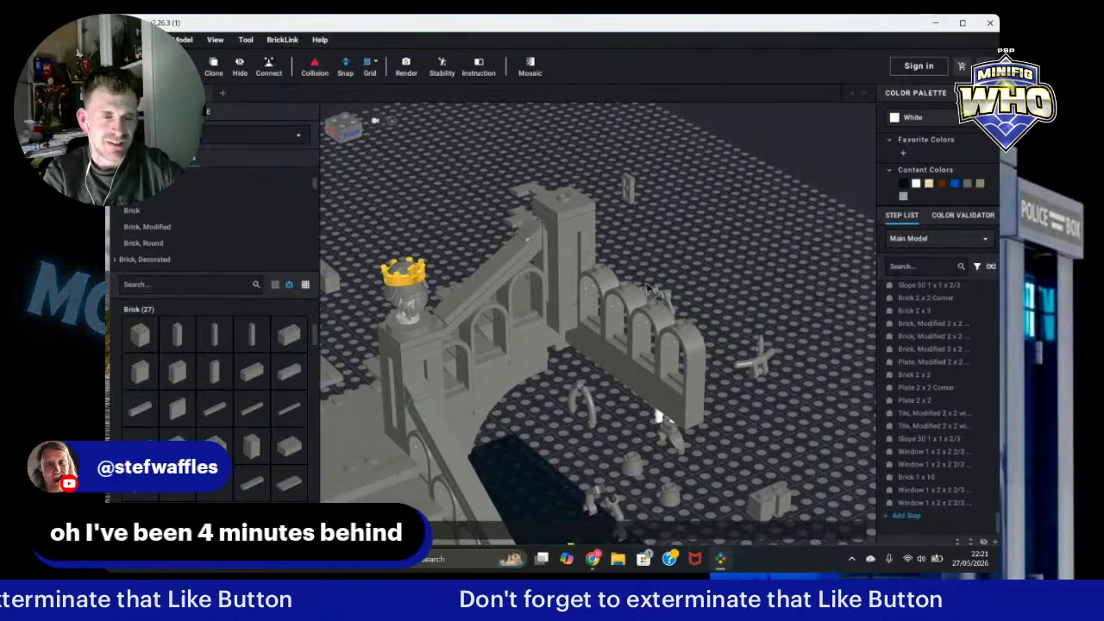
# Step: Add a dark bluish gray Plate 1 x 8 on top of the arched window wall
pyautogui.moveTo(755, 300); pyautogui.dragTo(612, 340, button='right')
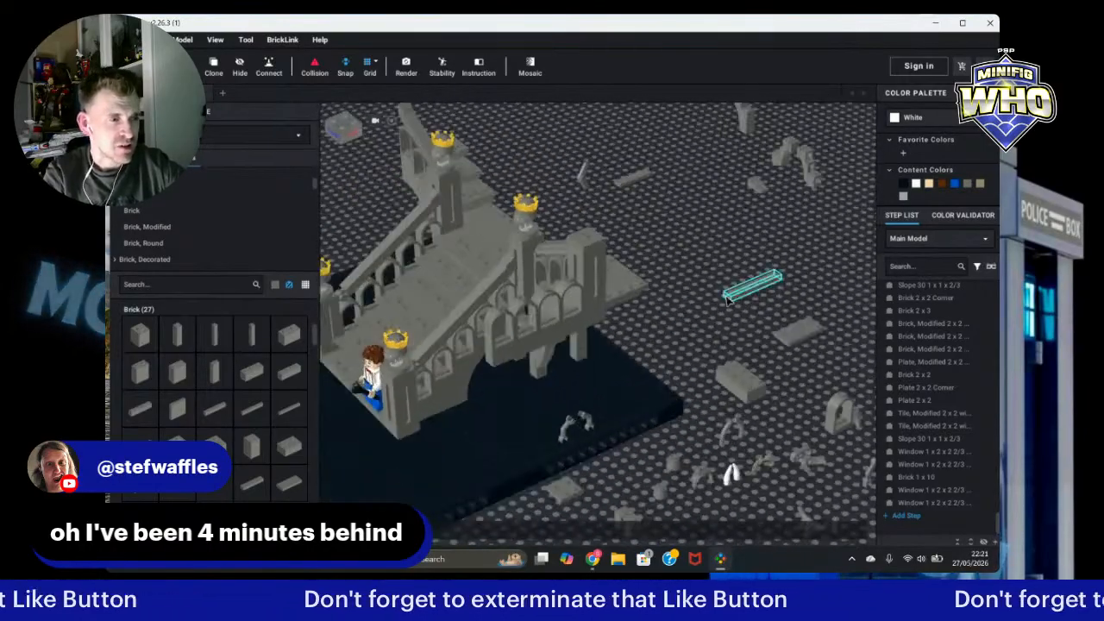
pyautogui.click(453, 326)
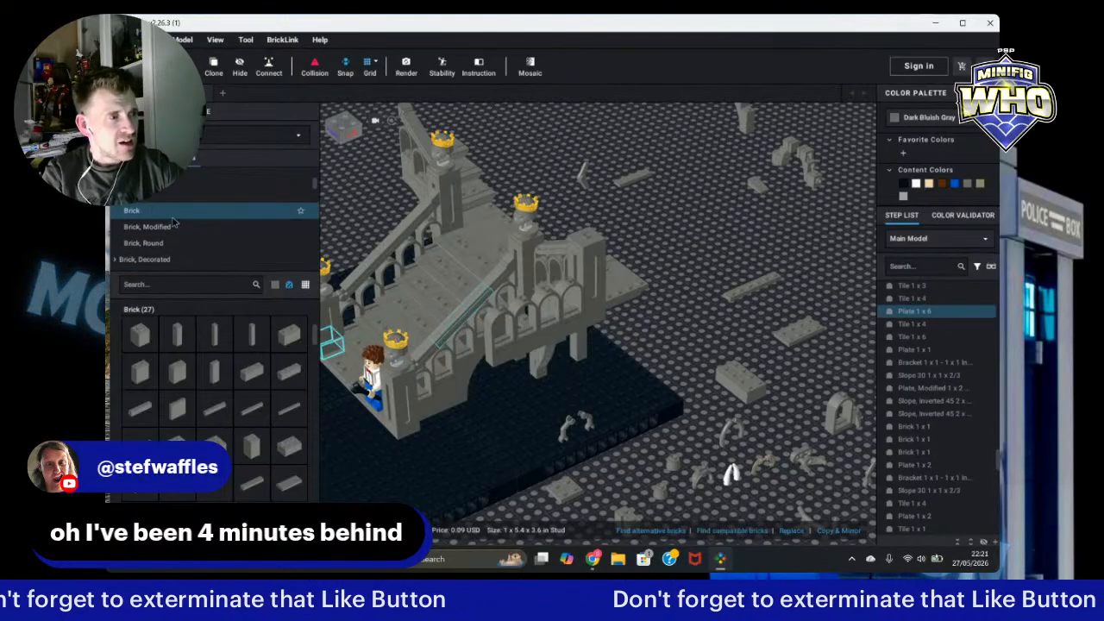
pyautogui.scroll(-3, 166, 233)
pyautogui.scroll(-5, 163, 235)
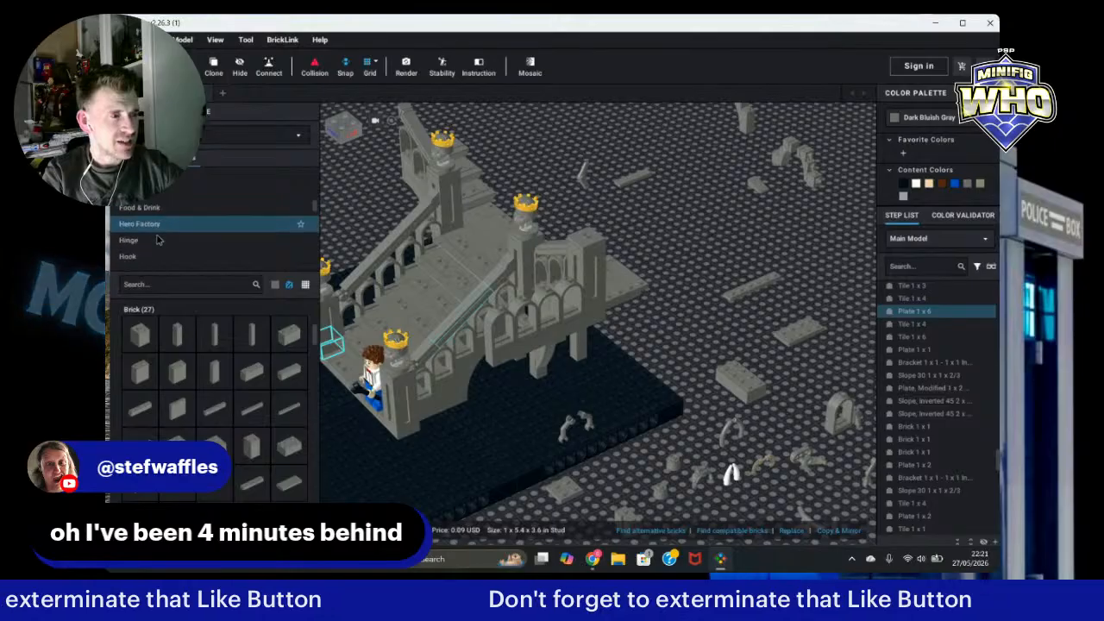
pyautogui.scroll(-1, 158, 242)
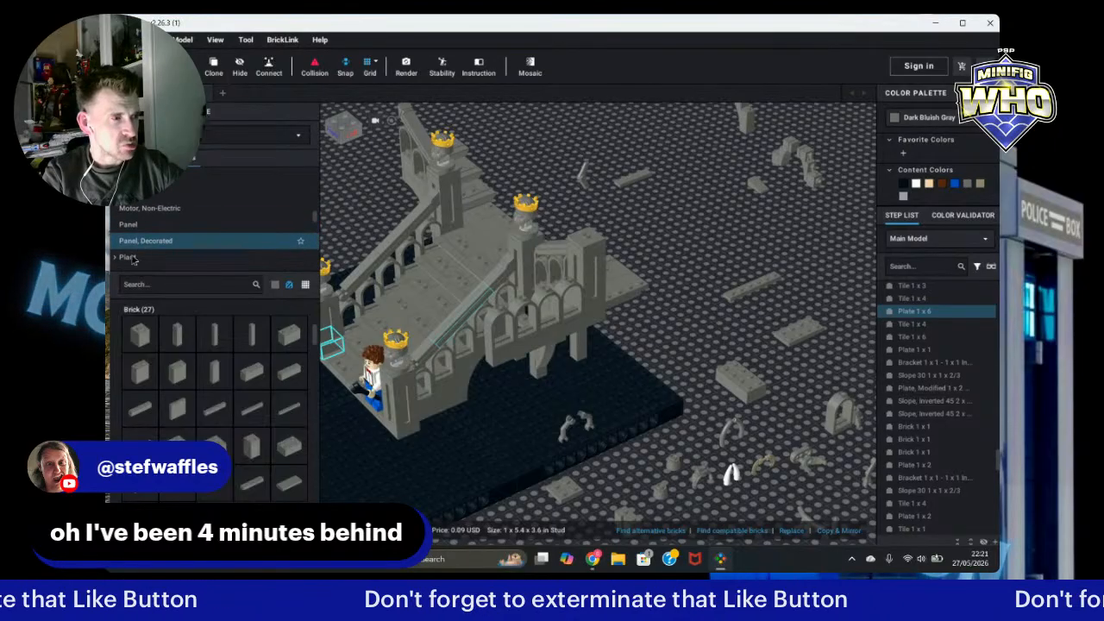
pyautogui.scroll(-2, 132, 257)
pyautogui.click(133, 260)
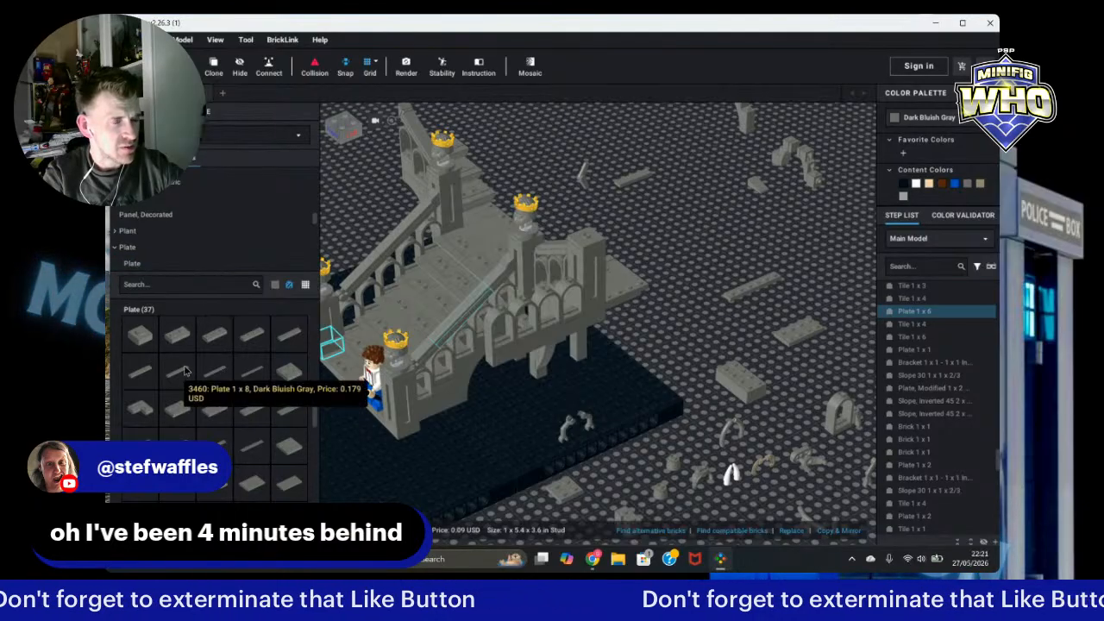
pyautogui.click(184, 371)
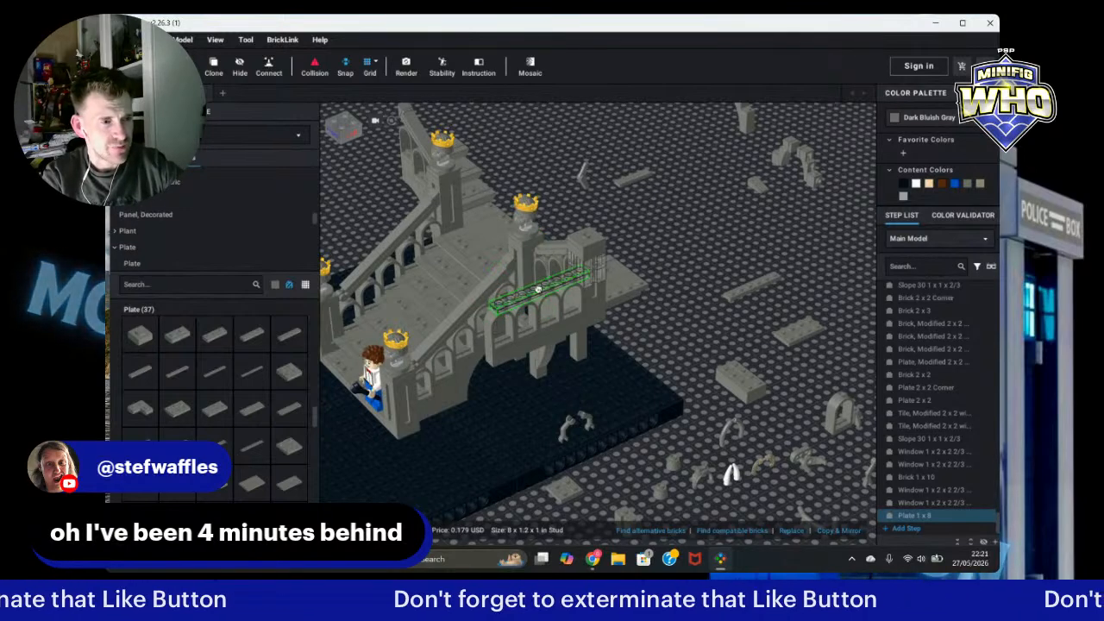
pyautogui.scroll(3, 538, 290)
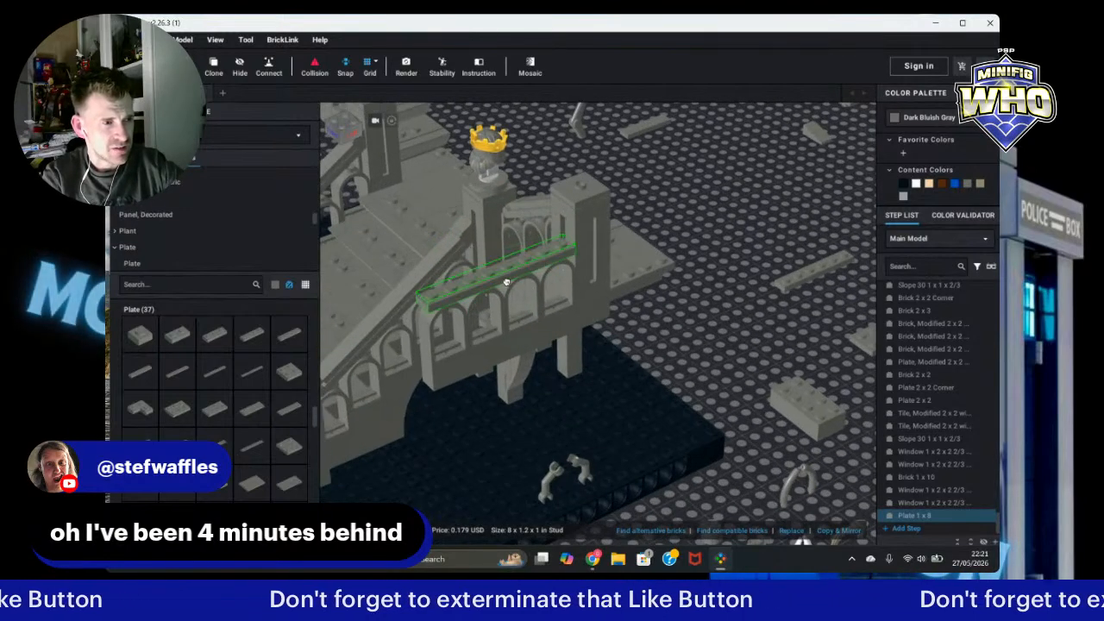
pyautogui.click(507, 282)
# Step: Clone a Tile 1 x 4 and place it on top of the arched window wall next to the 1 x 8 plate
pyautogui.click(779, 395)
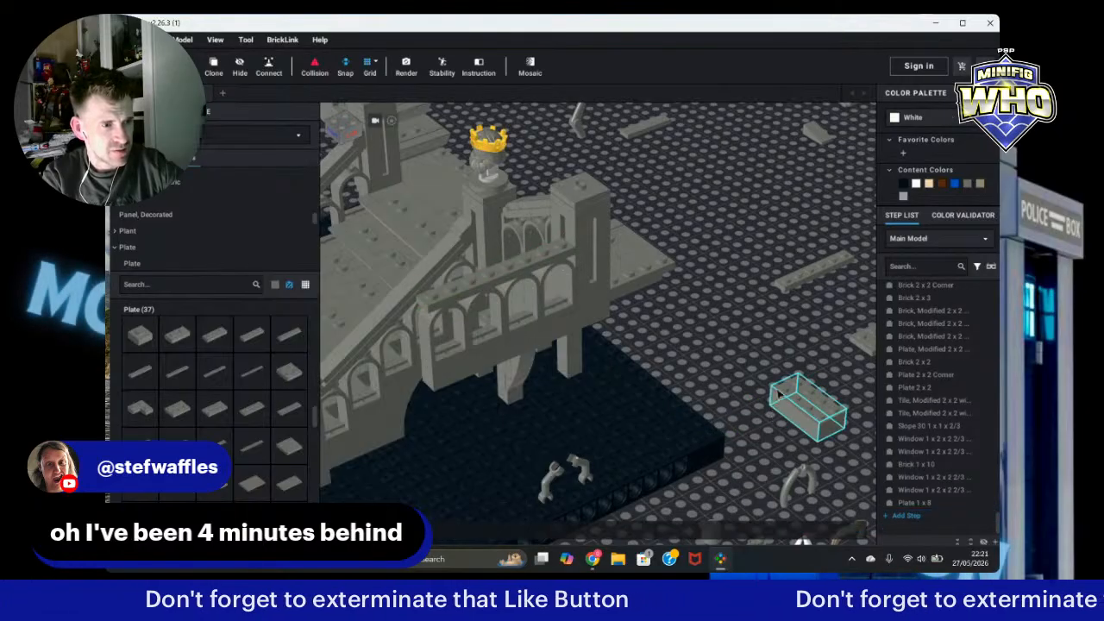
pyautogui.moveTo(779, 394); pyautogui.dragTo(806, 376, button='right')
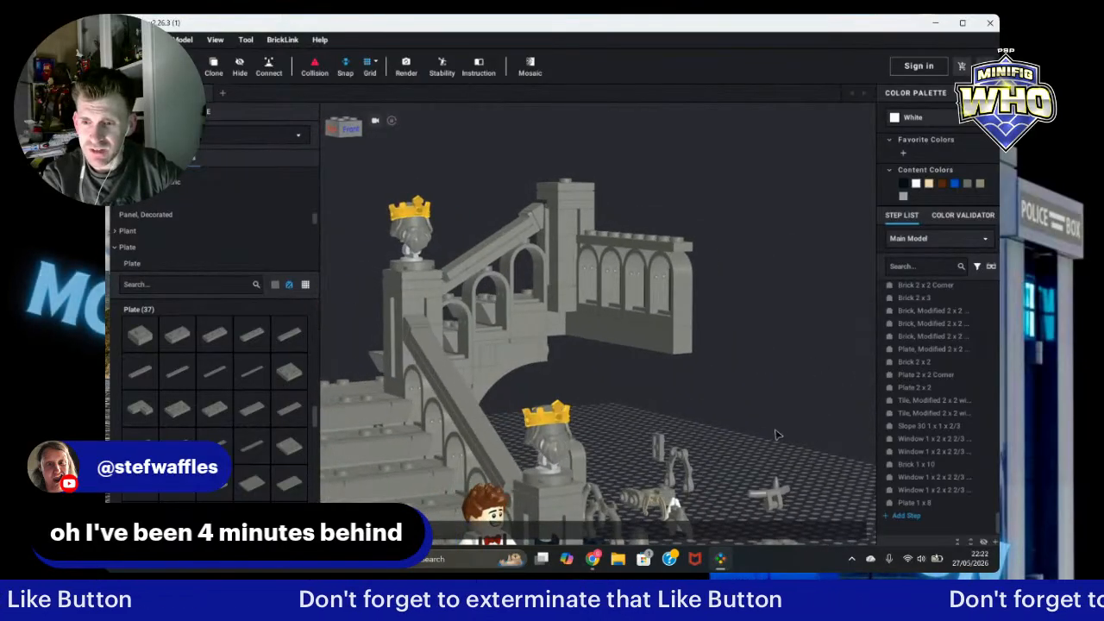
pyautogui.moveTo(771, 310); pyautogui.dragTo(655, 324, button='right')
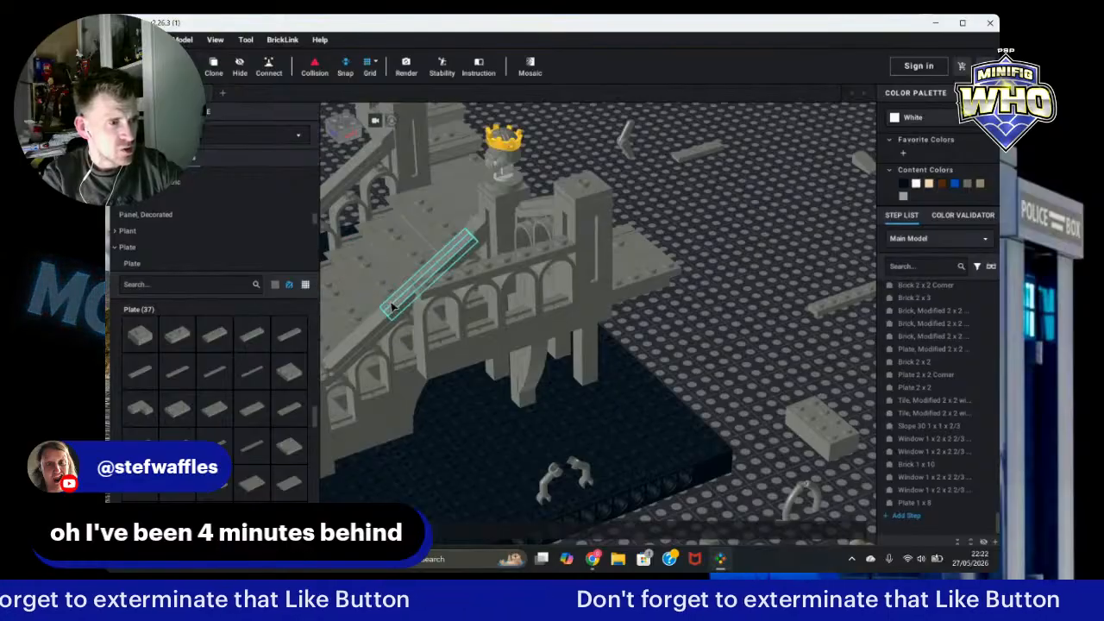
pyautogui.click(350, 330)
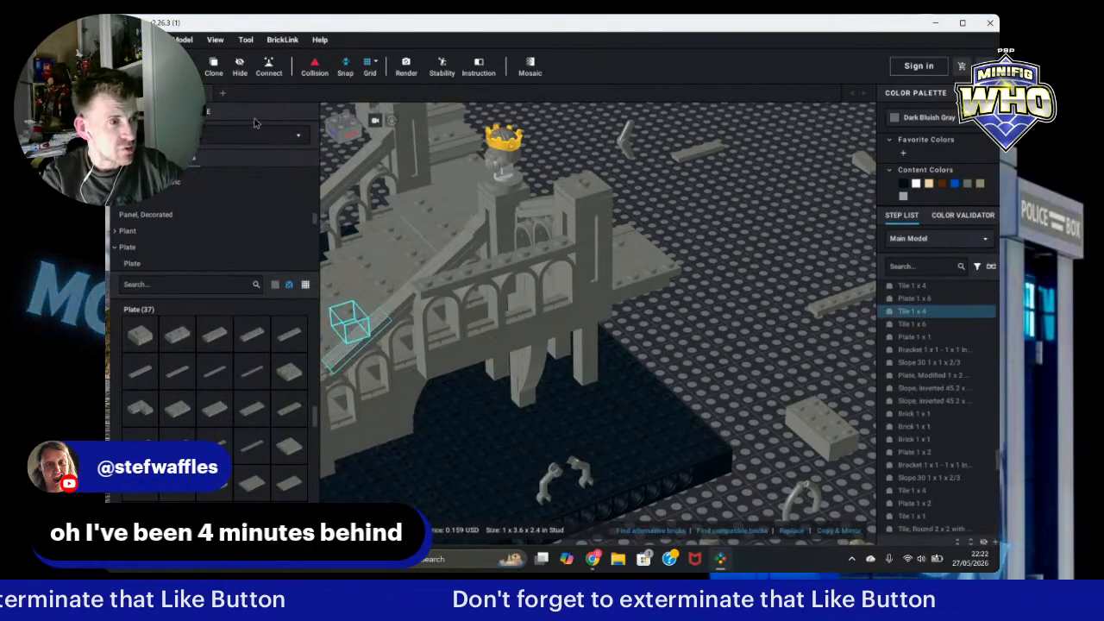
pyautogui.click(216, 67)
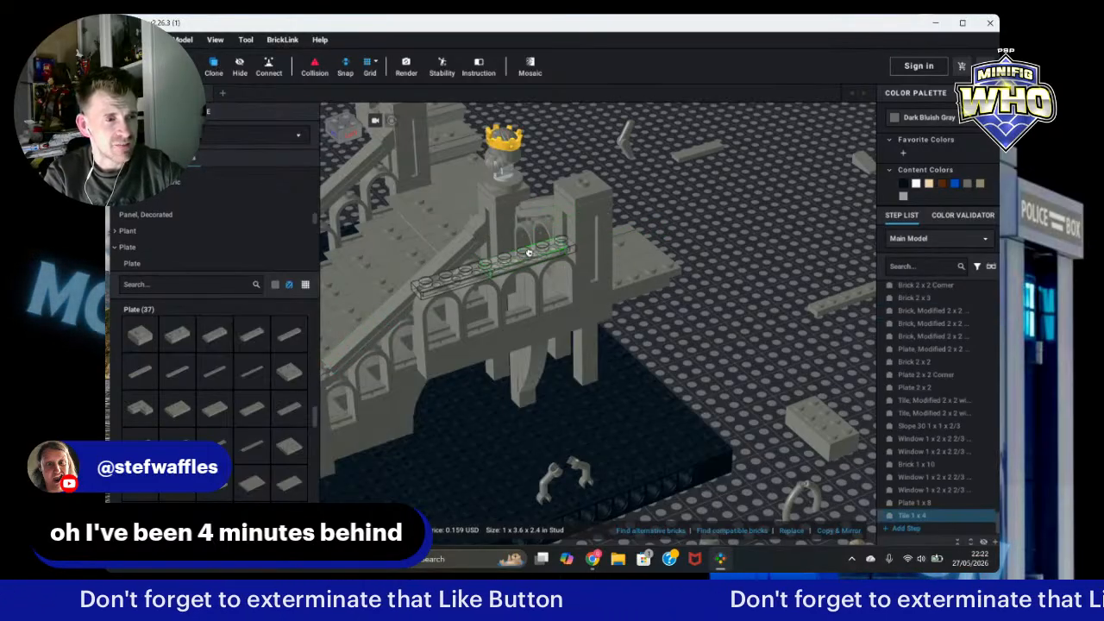
pyautogui.click(468, 273)
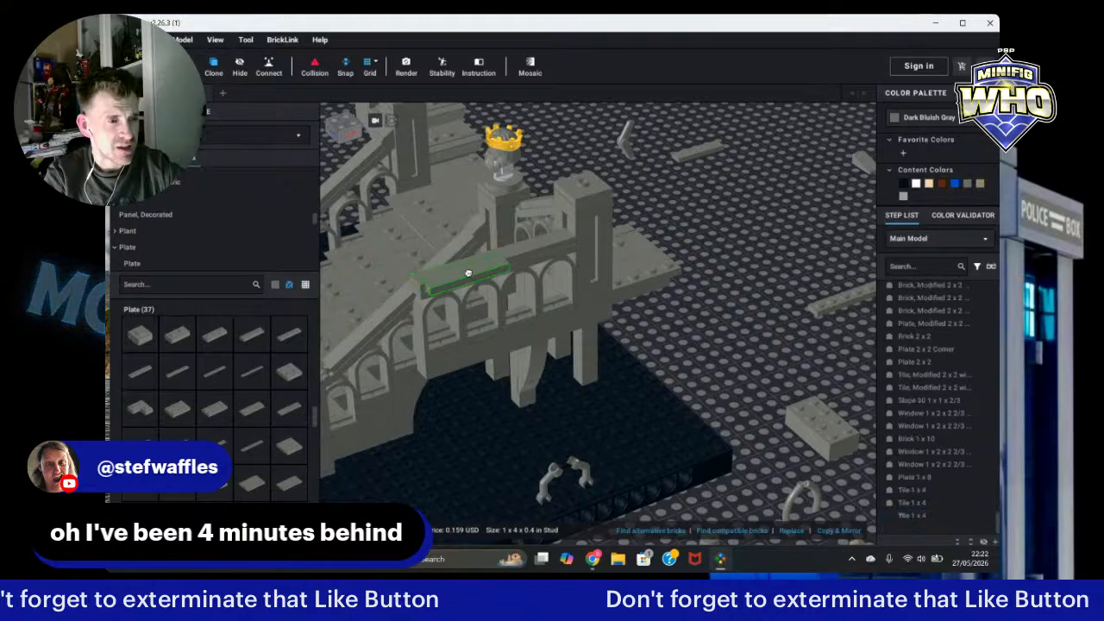
pyautogui.press('Escape')
pyautogui.moveTo(790, 310)
pyautogui.mouseDown(button='right')
pyautogui.moveTo(778, 317)
pyautogui.moveTo(811, 312)
pyautogui.mouseUp(button='right')
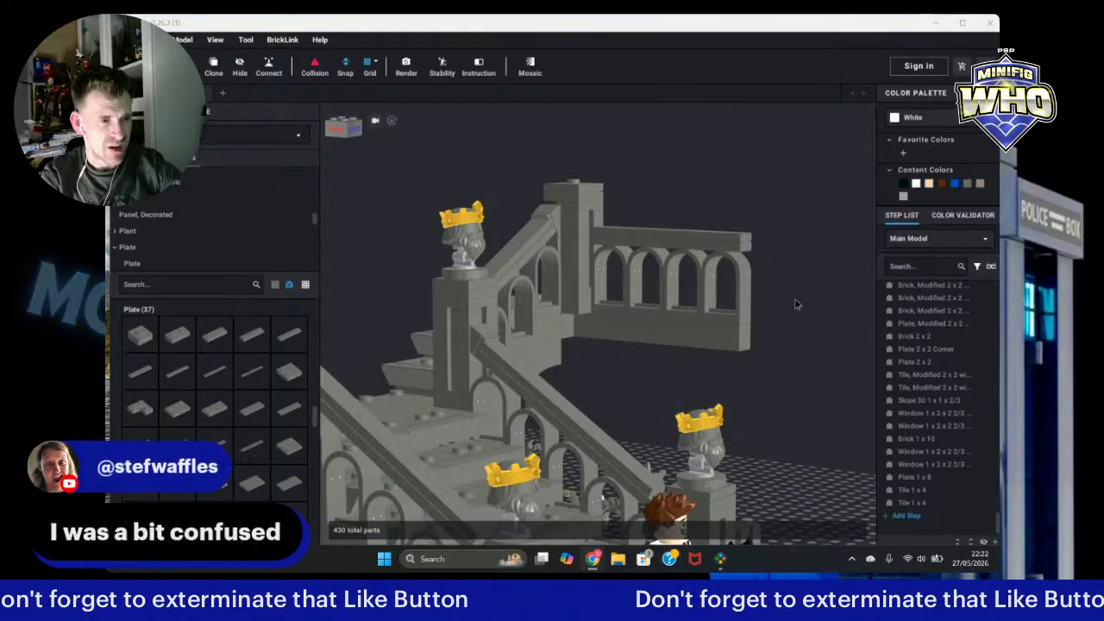
# Step: Select the arched wall's four windows, 1 x 8 plate and two 1 x 4 tiles, and clone them onto the baseplate
pyautogui.moveTo(835, 317); pyautogui.dragTo(825, 320, button='right')
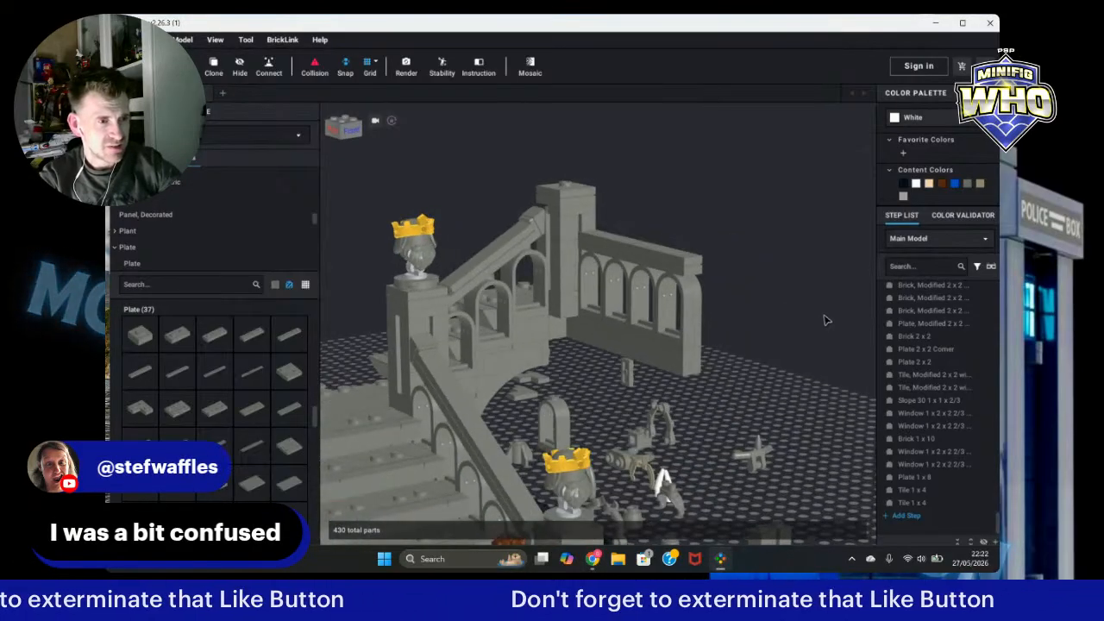
pyautogui.click(648, 306)
pyautogui.click(605, 310)
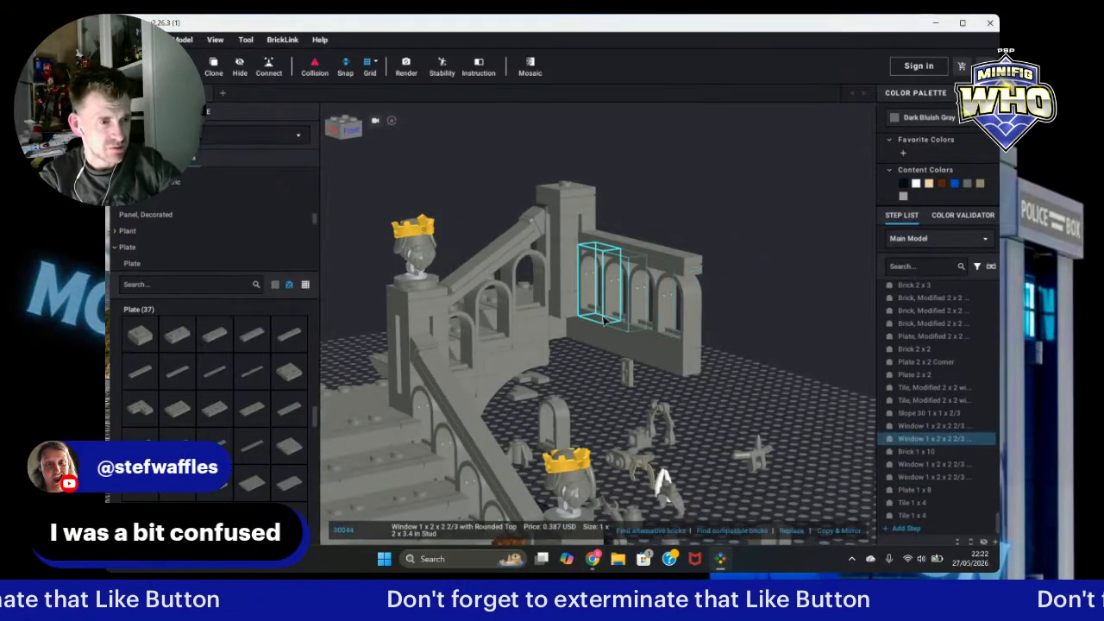
pyautogui.click(604, 317)
pyautogui.click(602, 252)
pyautogui.click(605, 244)
pyautogui.click(640, 249)
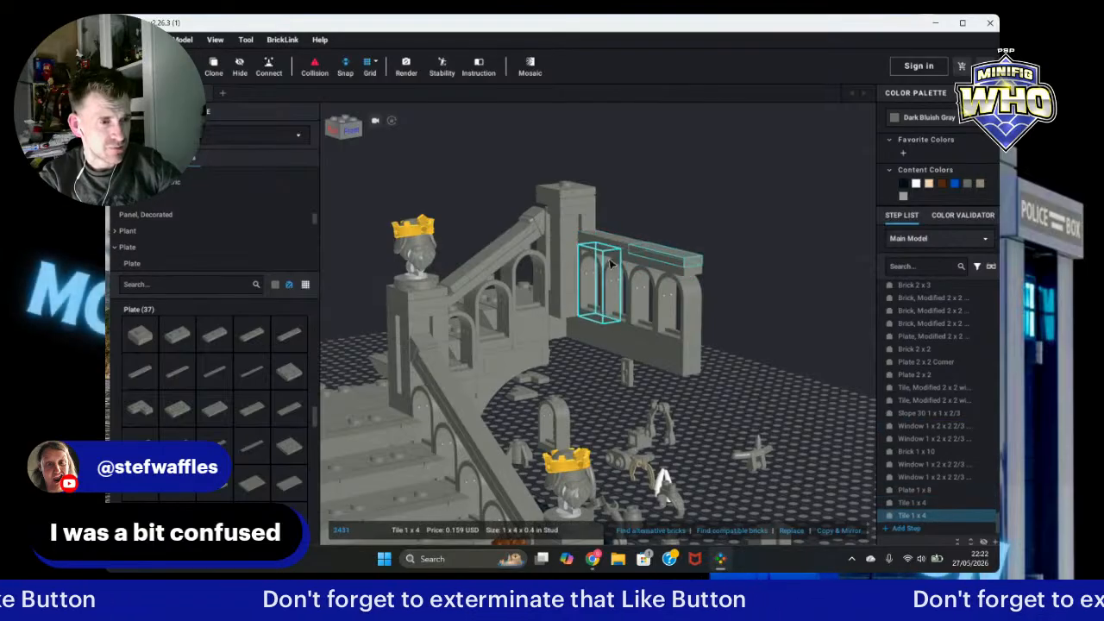
pyautogui.keyDown('ctrl'); pyautogui.click(609, 257); pyautogui.keyUp('ctrl')
pyautogui.keyDown('ctrl'); pyautogui.click(607, 250); pyautogui.keyUp('ctrl')
pyautogui.keyDown('ctrl'); pyautogui.click(614, 274); pyautogui.keyUp('ctrl')
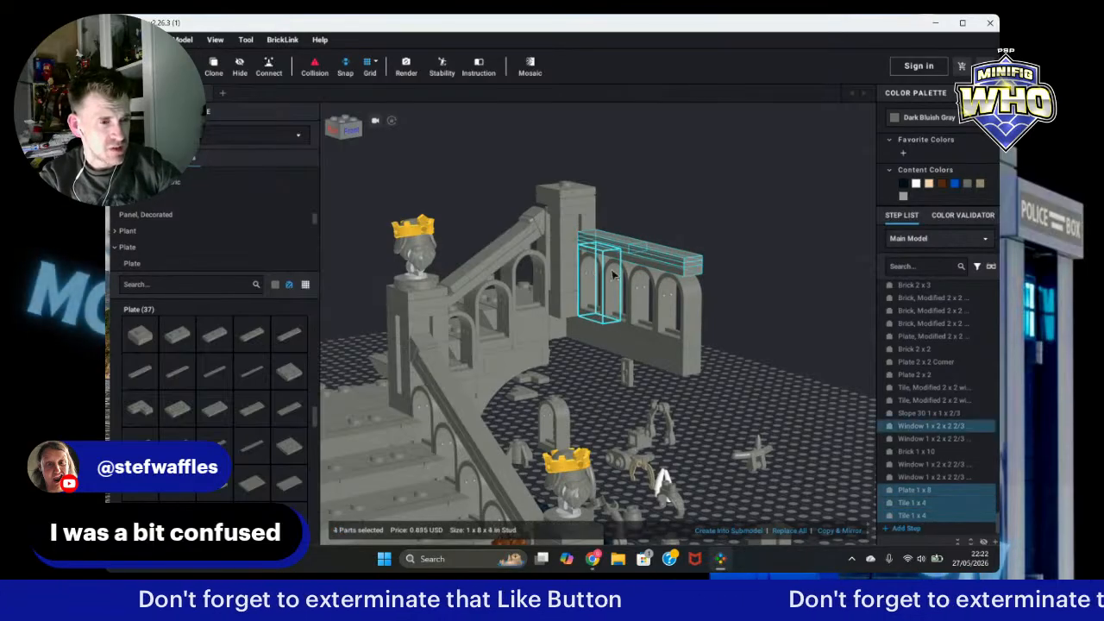
pyautogui.keyDown('ctrl'); pyautogui.click(640, 279); pyautogui.keyUp('ctrl')
pyautogui.keyDown('ctrl'); pyautogui.click(656, 283); pyautogui.keyUp('ctrl')
pyautogui.keyDown('ctrl'); pyautogui.click(673, 287); pyautogui.keyUp('ctrl')
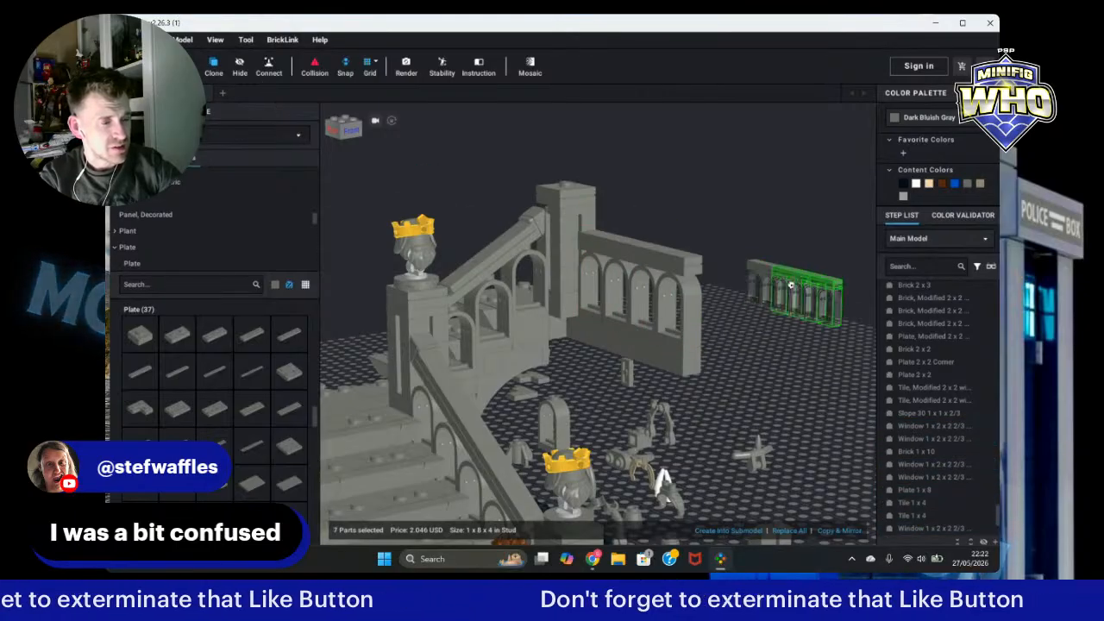
pyautogui.click(776, 289)
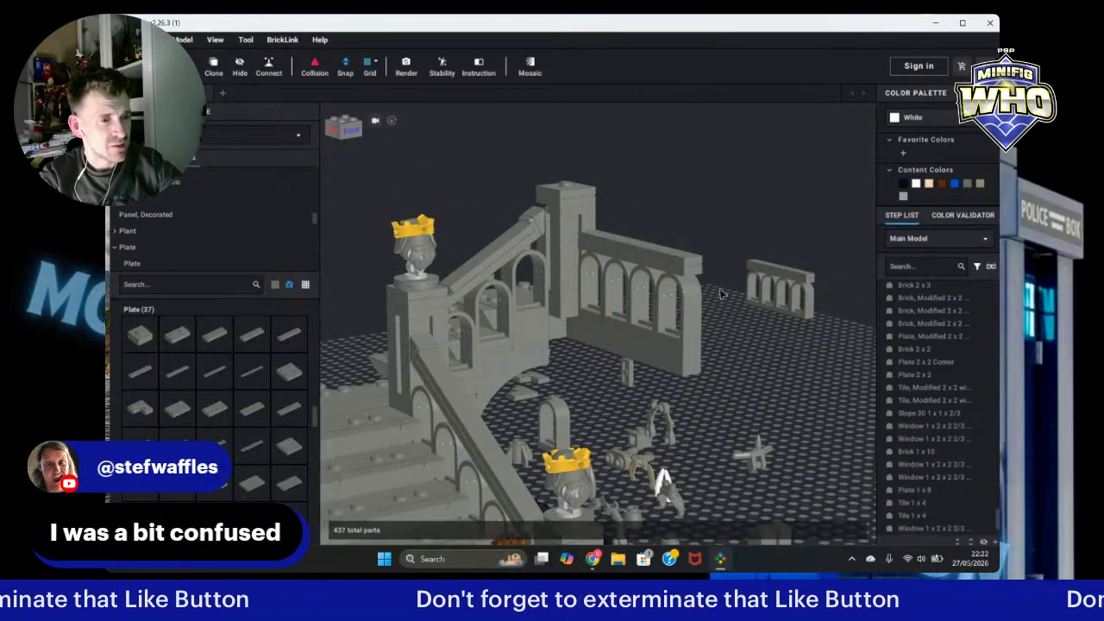
# Step: Move the cloned arched wall section to a new spot on the baseplate
pyautogui.moveTo(723, 292); pyautogui.dragTo(726, 283, button='right')
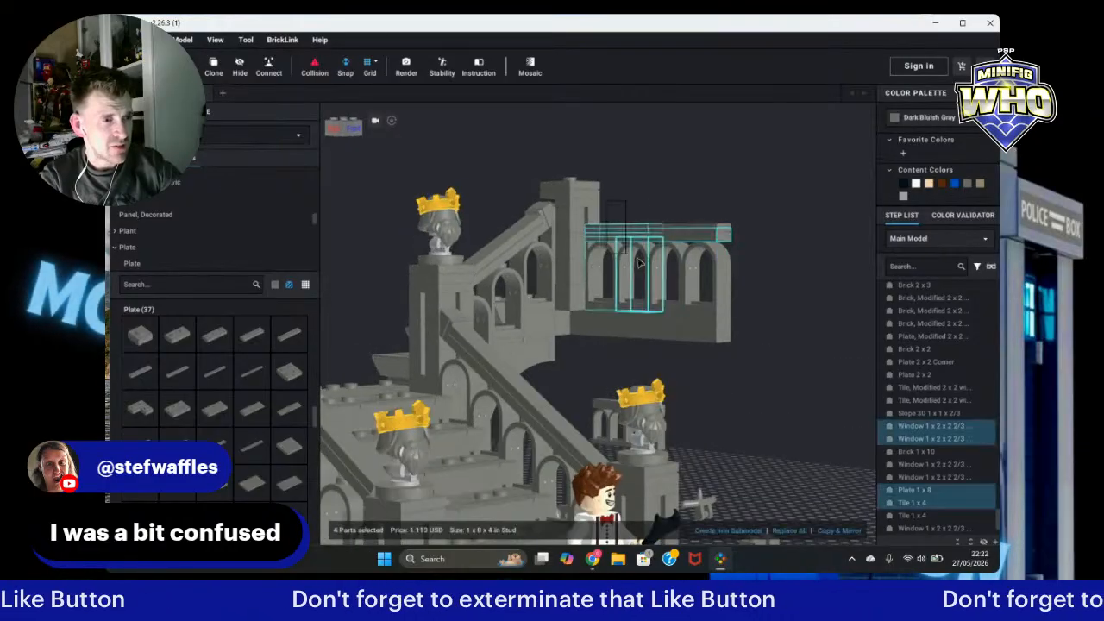
pyautogui.click(724, 294)
pyautogui.moveTo(721, 306); pyautogui.dragTo(776, 314)
pyautogui.moveTo(772, 278); pyautogui.dragTo(776, 315, button='right')
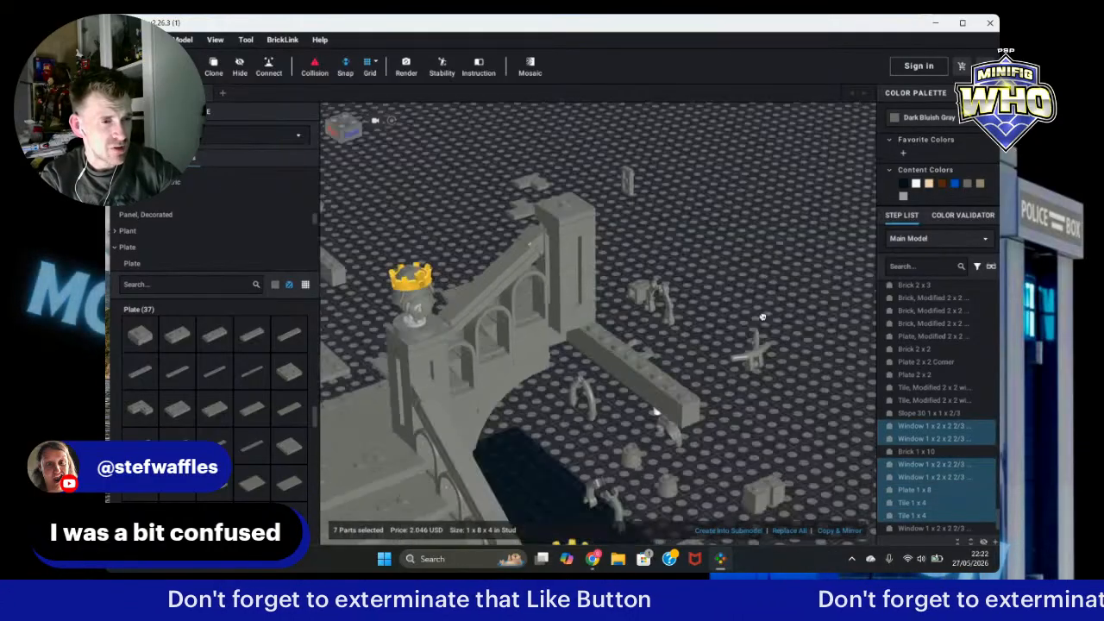
pyautogui.moveTo(776, 315); pyautogui.dragTo(798, 297)
pyautogui.moveTo(776, 315); pyautogui.dragTo(779, 332, button='right')
pyautogui.moveTo(798, 297); pyautogui.dragTo(811, 301)
pyautogui.moveTo(803, 295); pyautogui.dragTo(811, 302, button='right')
pyautogui.moveTo(811, 301); pyautogui.dragTo(814, 292)
pyautogui.moveTo(811, 302); pyautogui.dragTo(815, 291, button='right')
pyautogui.moveTo(815, 291); pyautogui.dragTo(819, 291)
pyautogui.moveTo(814, 291); pyautogui.dragTo(819, 290, button='right')
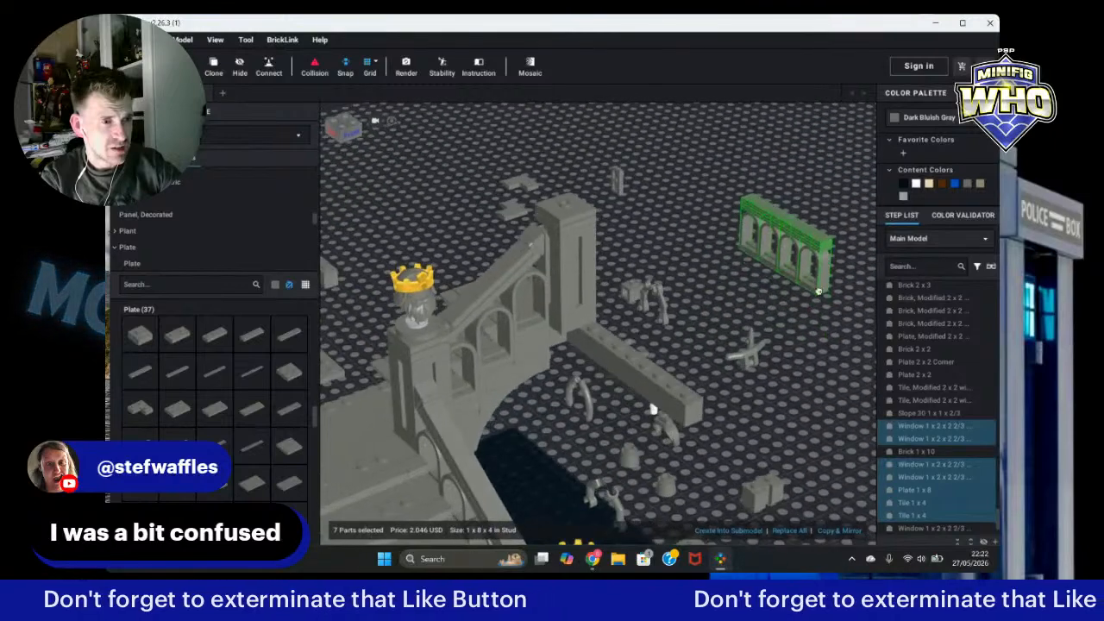
pyautogui.moveTo(818, 291); pyautogui.dragTo(785, 283)
pyautogui.click(818, 316)
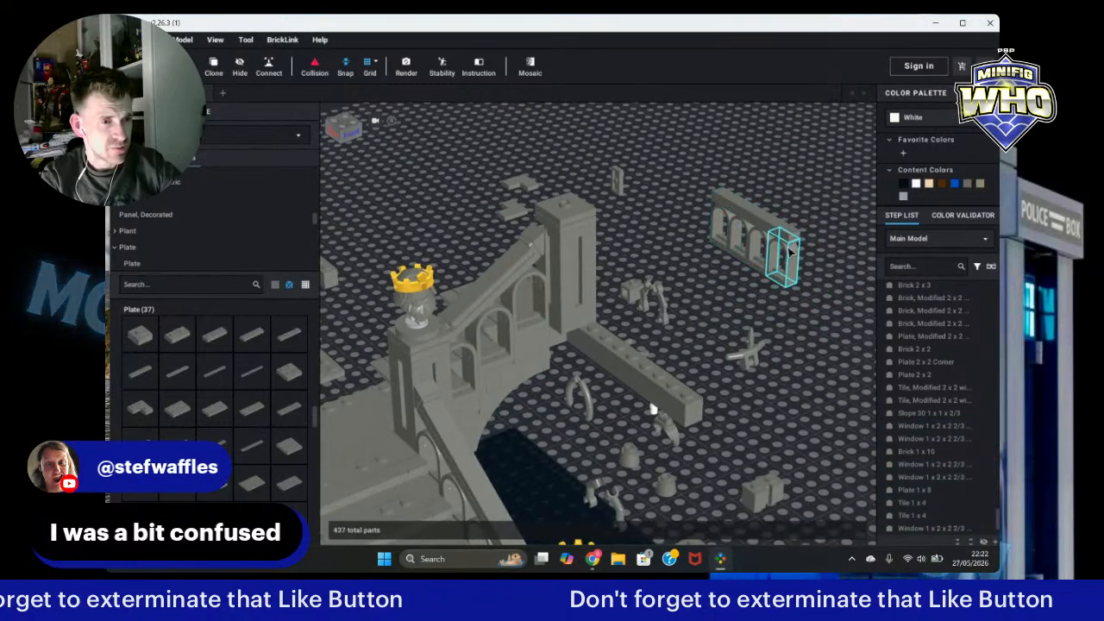
pyautogui.click(778, 231)
pyautogui.click(224, 65)
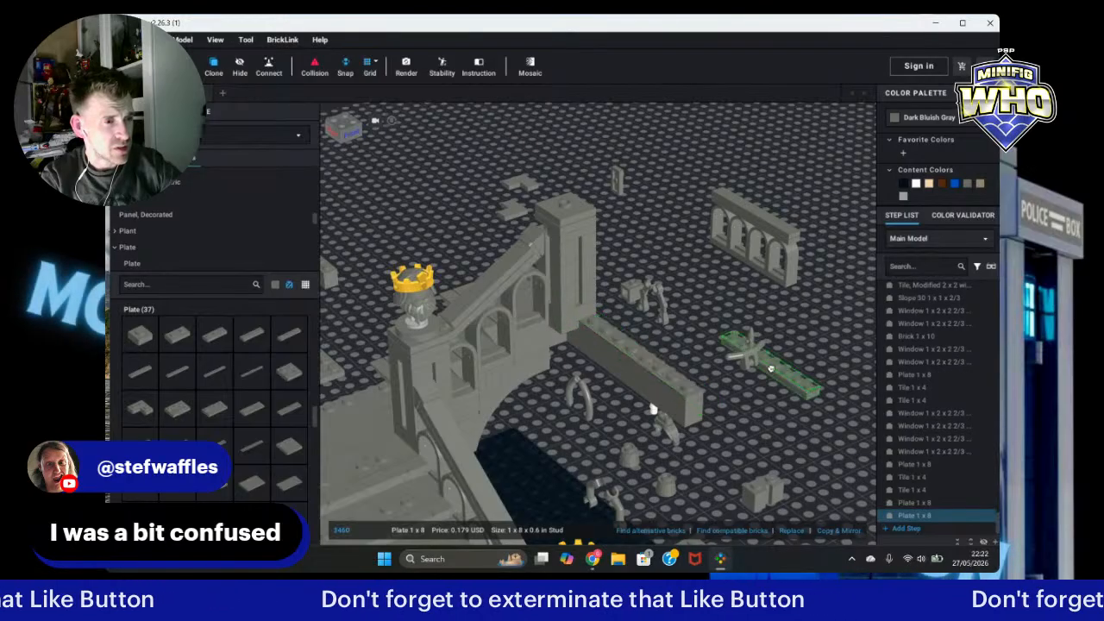
pyautogui.press('Escape')
# Step: Move the cloned arched wall section toward the back edge of the baseplate
pyautogui.click(738, 267)
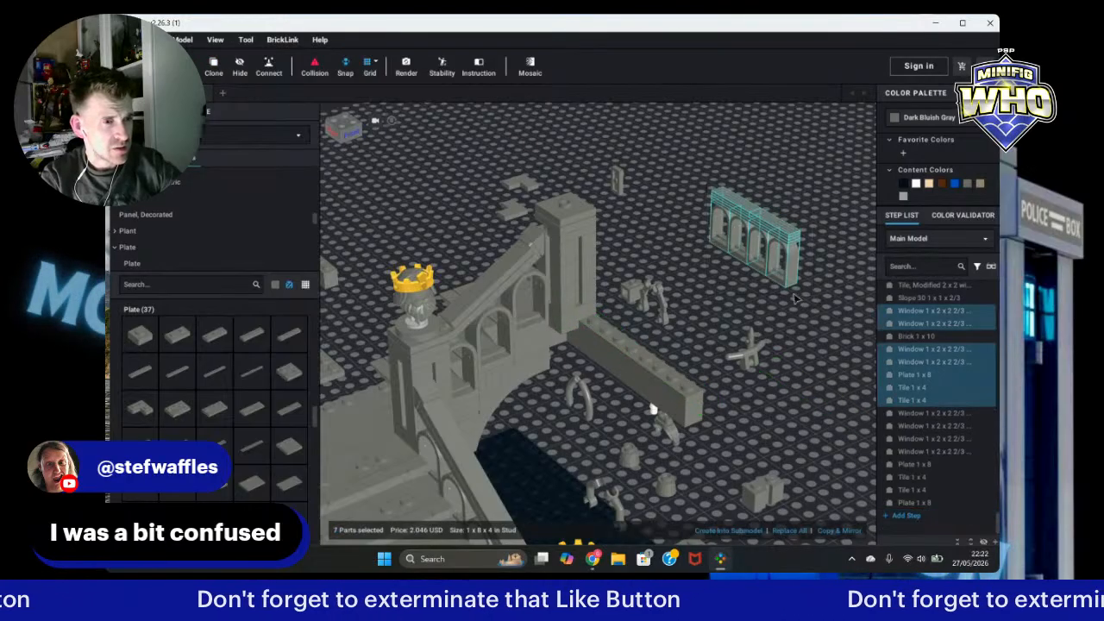
pyautogui.moveTo(737, 267); pyautogui.dragTo(692, 389)
pyautogui.click(749, 289)
pyautogui.moveTo(749, 289); pyautogui.dragTo(764, 273, button='right')
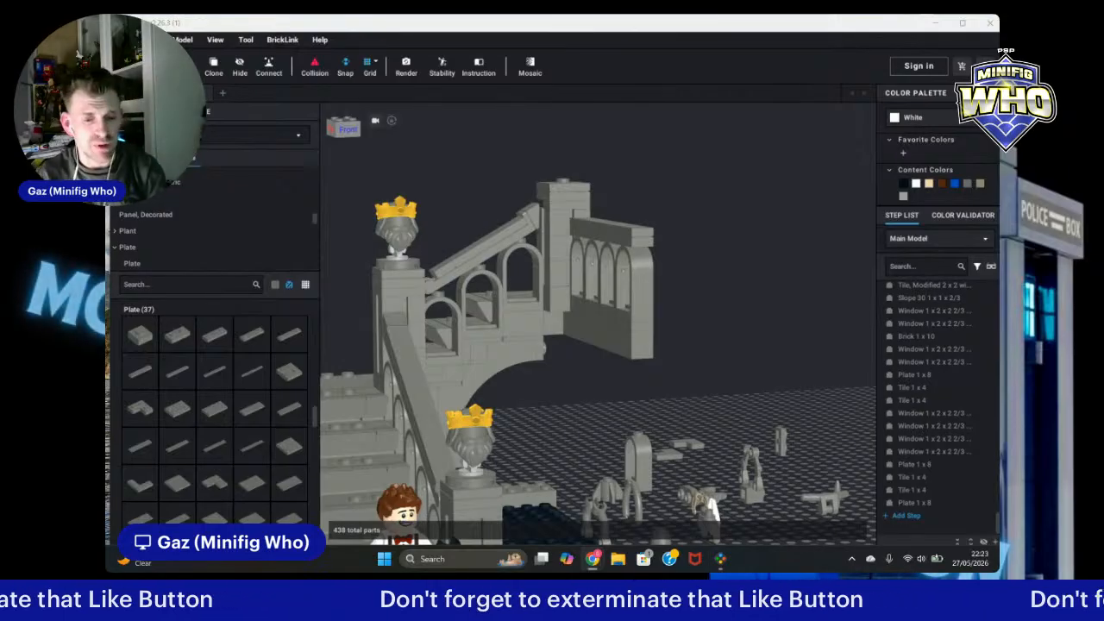
# Step: Orbit and zoom around the diorama to inspect where the wall sections sit
pyautogui.rightClick(742, 338)
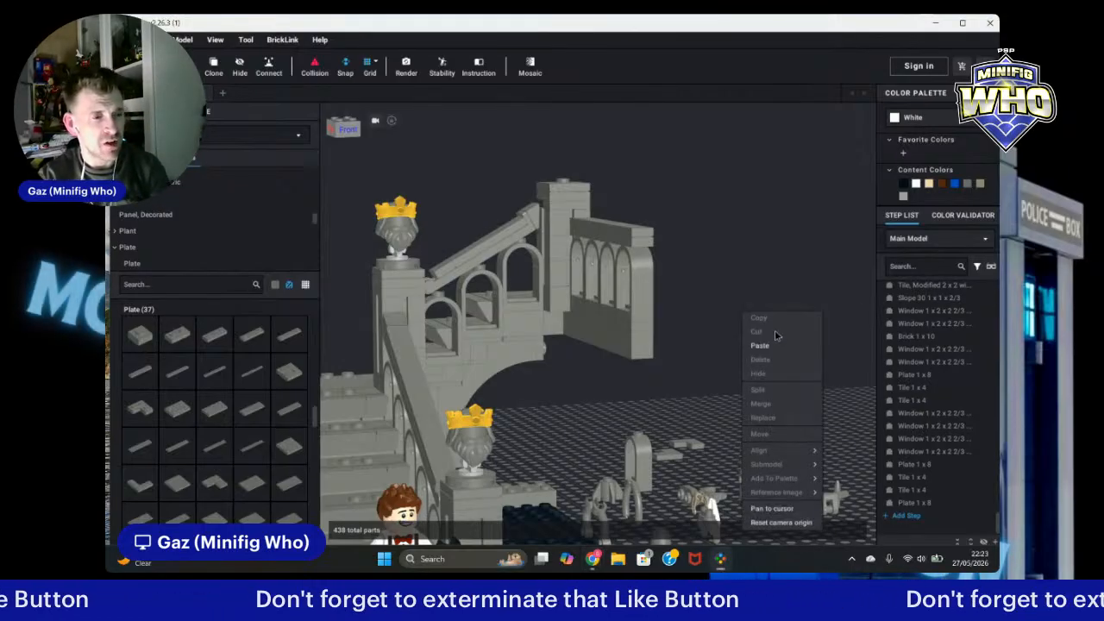
pyautogui.click(734, 271)
pyautogui.moveTo(747, 288); pyautogui.dragTo(709, 330, button='right')
pyautogui.scroll(-5, 775, 298)
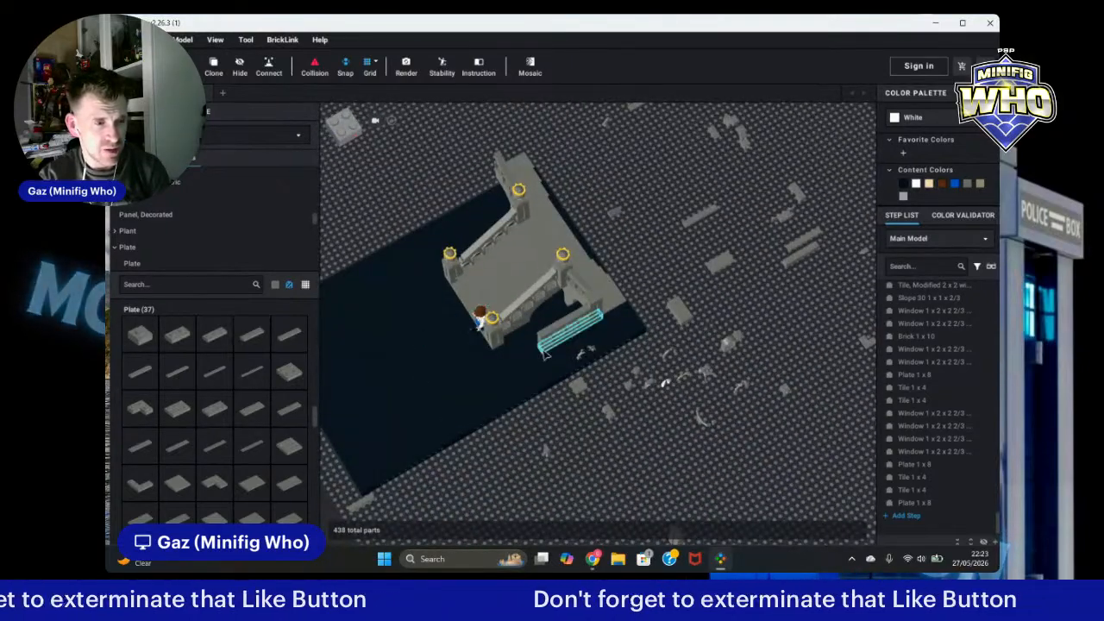
pyautogui.moveTo(554, 347); pyautogui.dragTo(541, 308)
pyautogui.moveTo(688, 449); pyautogui.dragTo(747, 422, button='right')
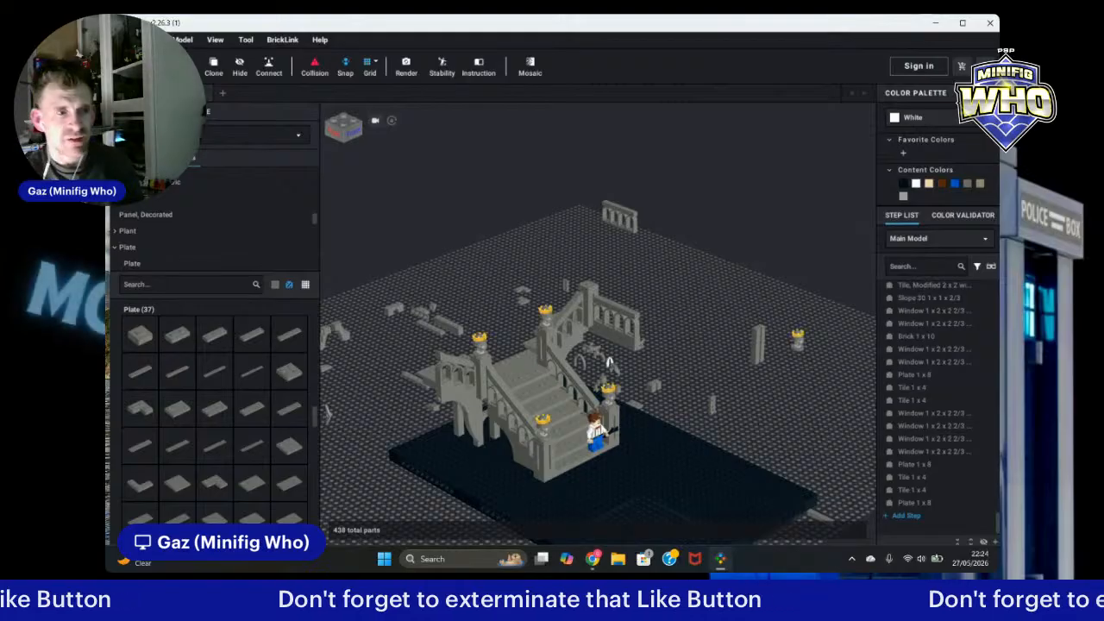
pyautogui.scroll(5, 798, 266)
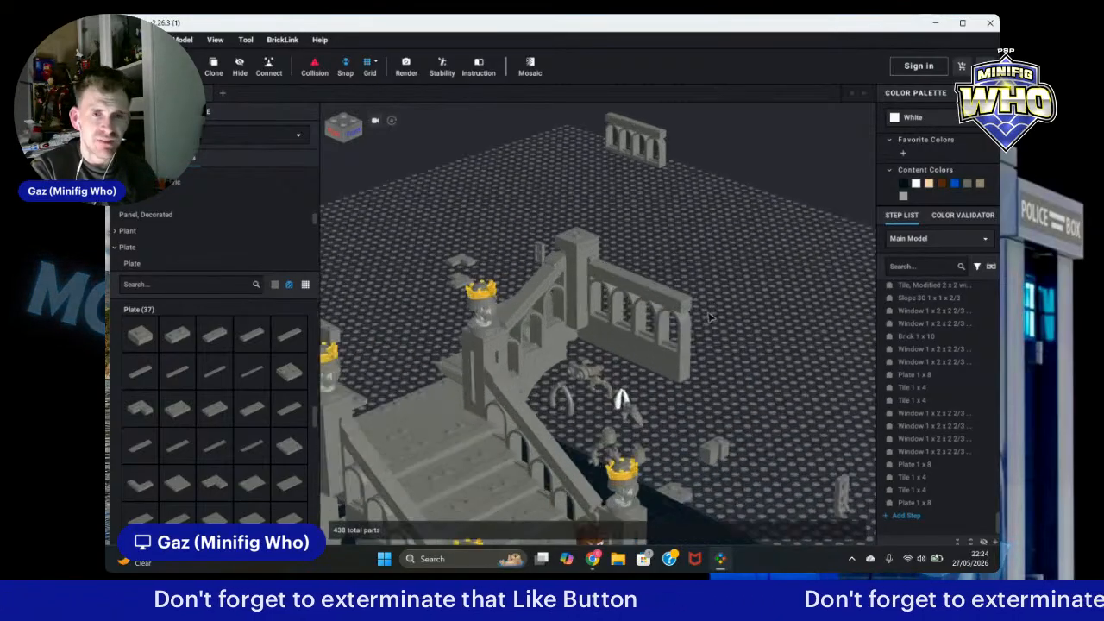
pyautogui.moveTo(779, 259)
pyautogui.mouseDown(button='right')
pyautogui.moveTo(803, 256)
pyautogui.moveTo(786, 255)
pyautogui.mouseUp(button='right')
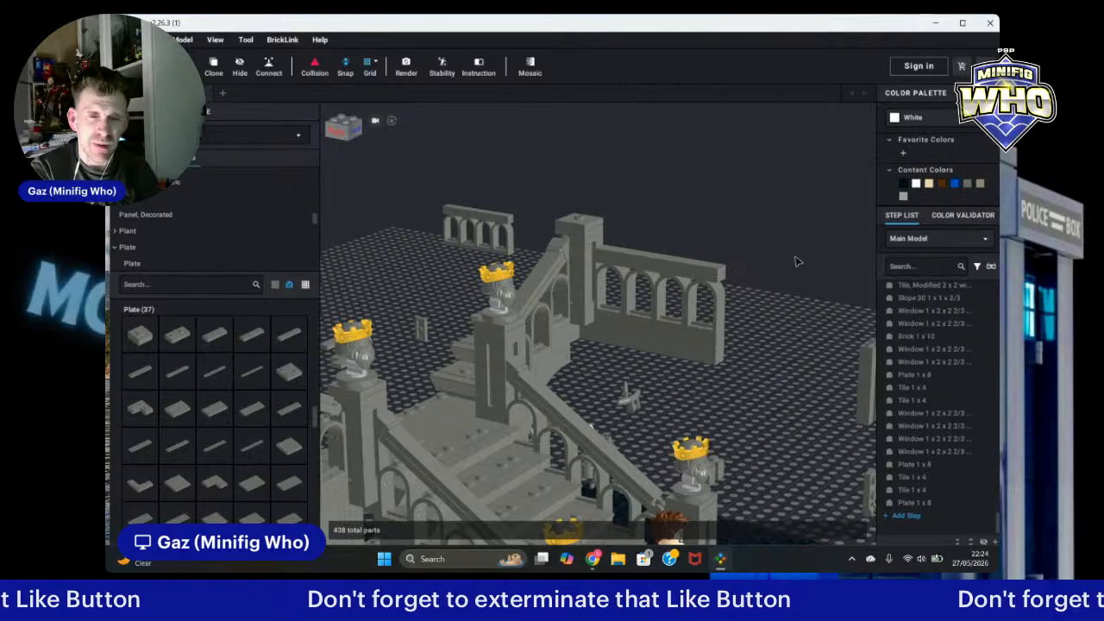
pyautogui.moveTo(798, 261); pyautogui.dragTo(794, 264, button='right')
# Step: Delete the stray part at the end of the arched window wall
pyautogui.click(692, 295)
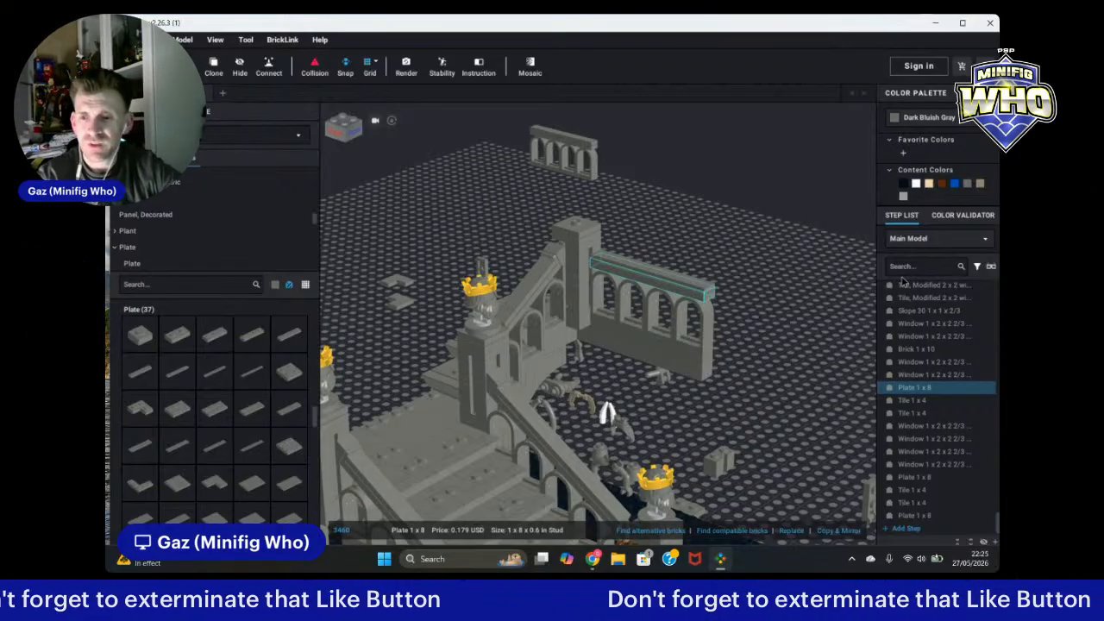
pyautogui.click(797, 321)
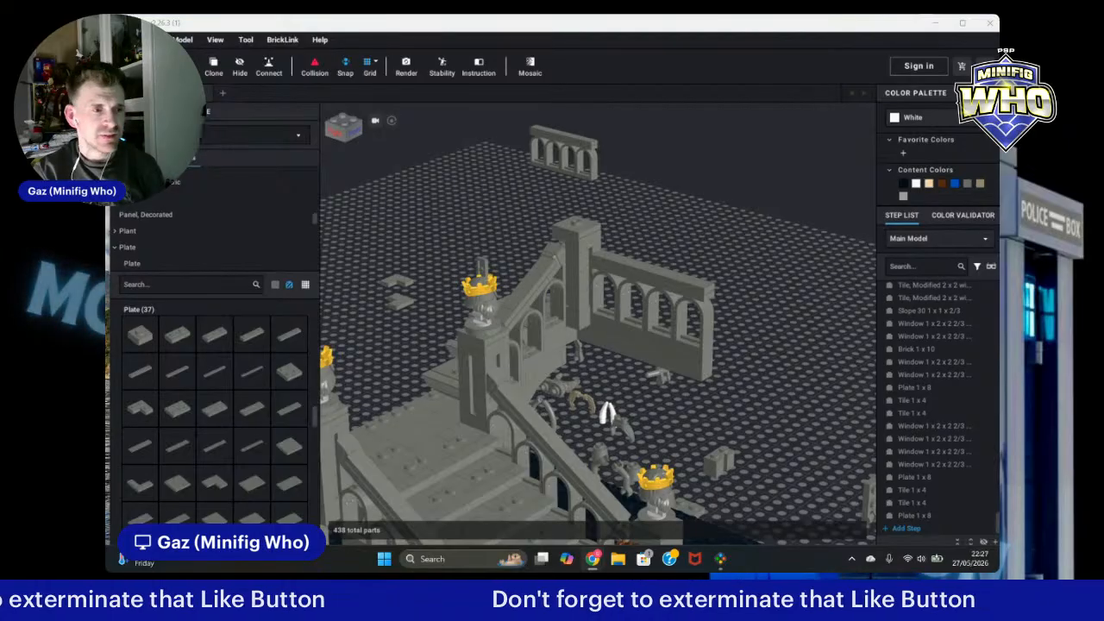
pyautogui.click(703, 339)
pyautogui.press('Delete')
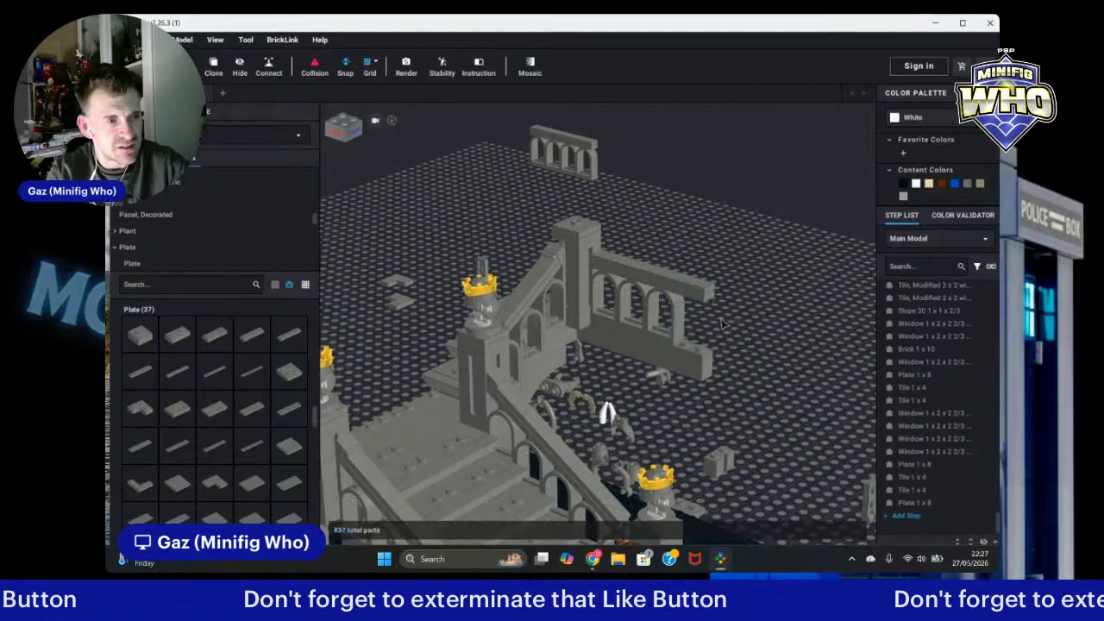
# Step: Delete a loose part lying beside the arched window wall
pyautogui.moveTo(764, 325); pyautogui.dragTo(758, 329, button='right')
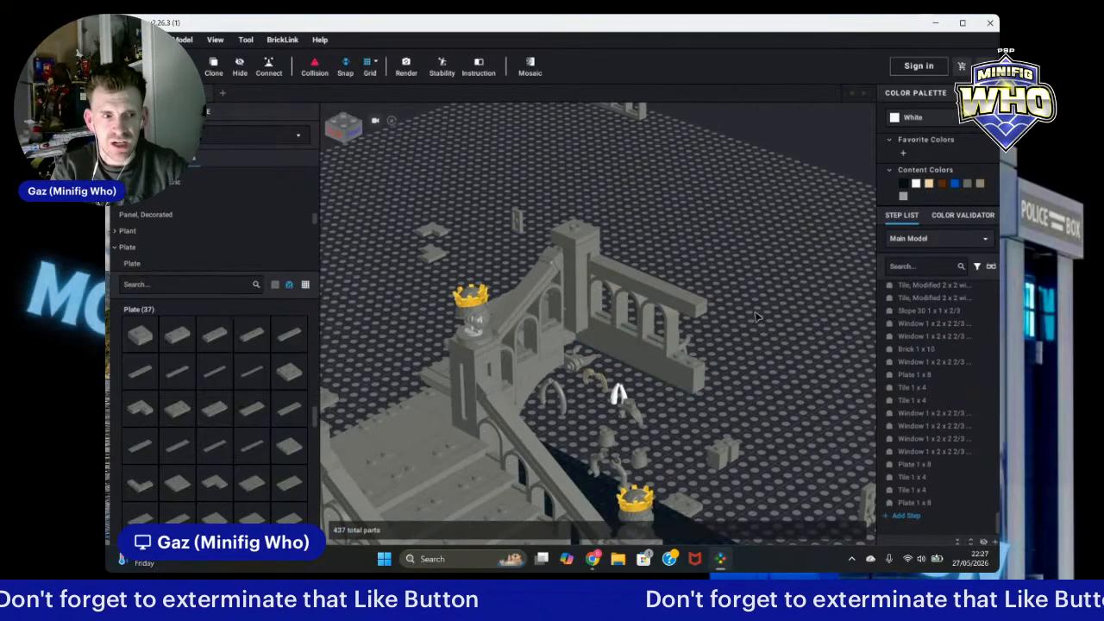
pyautogui.click(723, 316)
pyautogui.press('Delete')
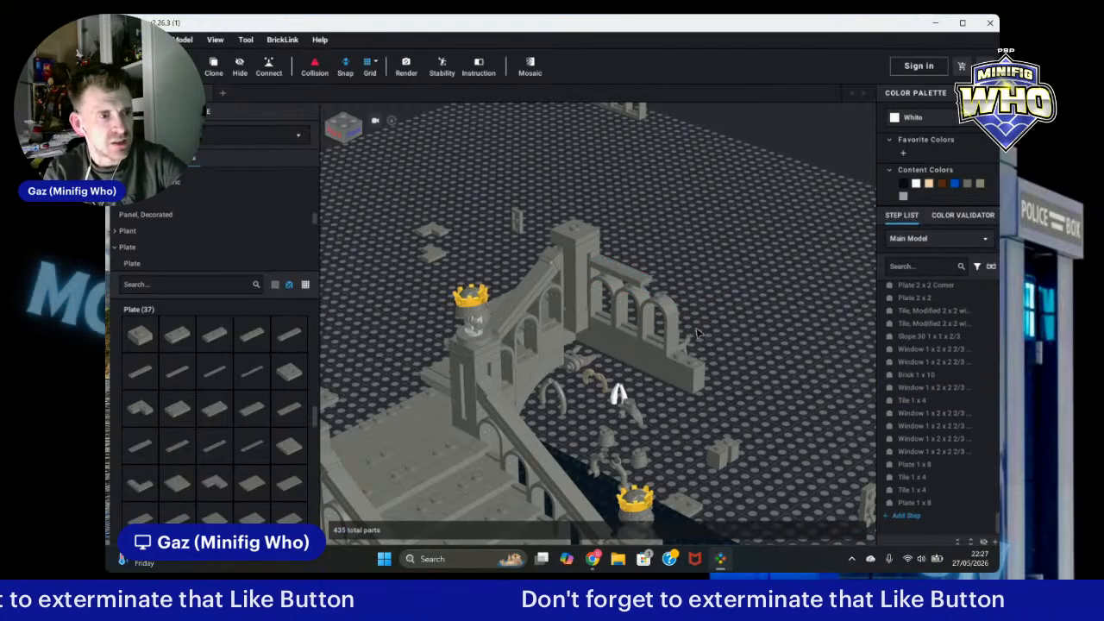
# Step: Clone a 1x6 plate from the staircase and place the copy on top of the arched window wall
pyautogui.click(621, 276)
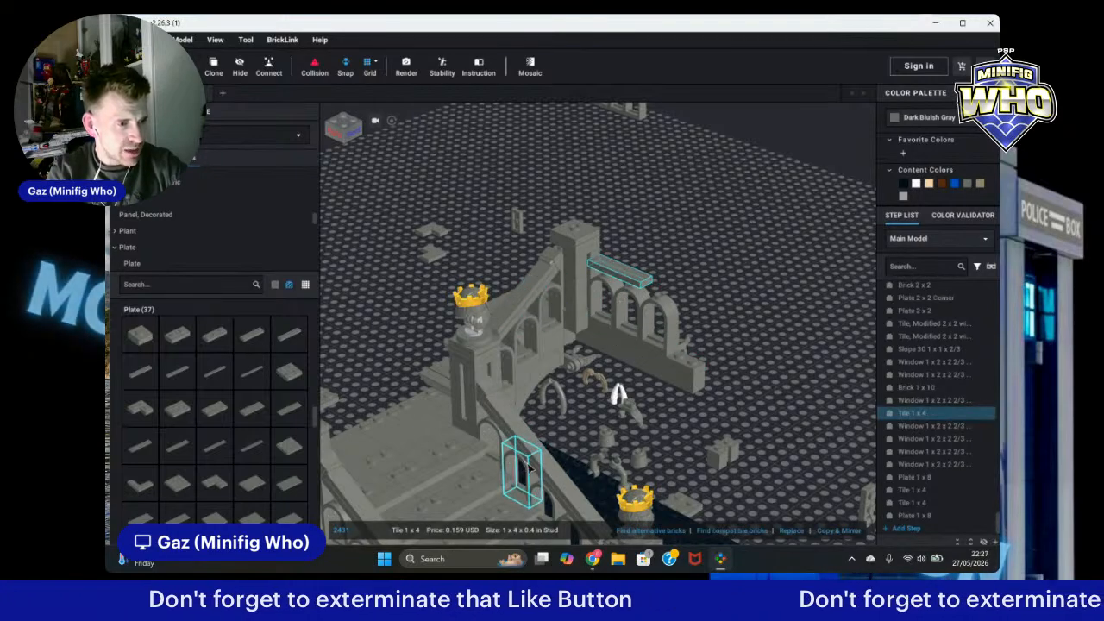
pyautogui.click(523, 420)
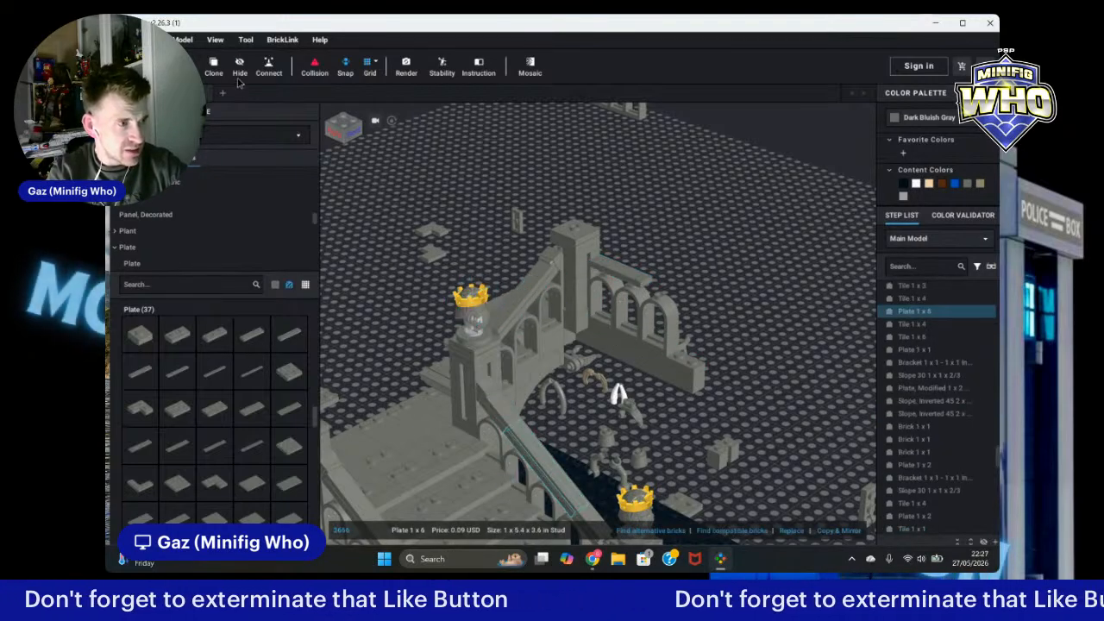
pyautogui.click(214, 65)
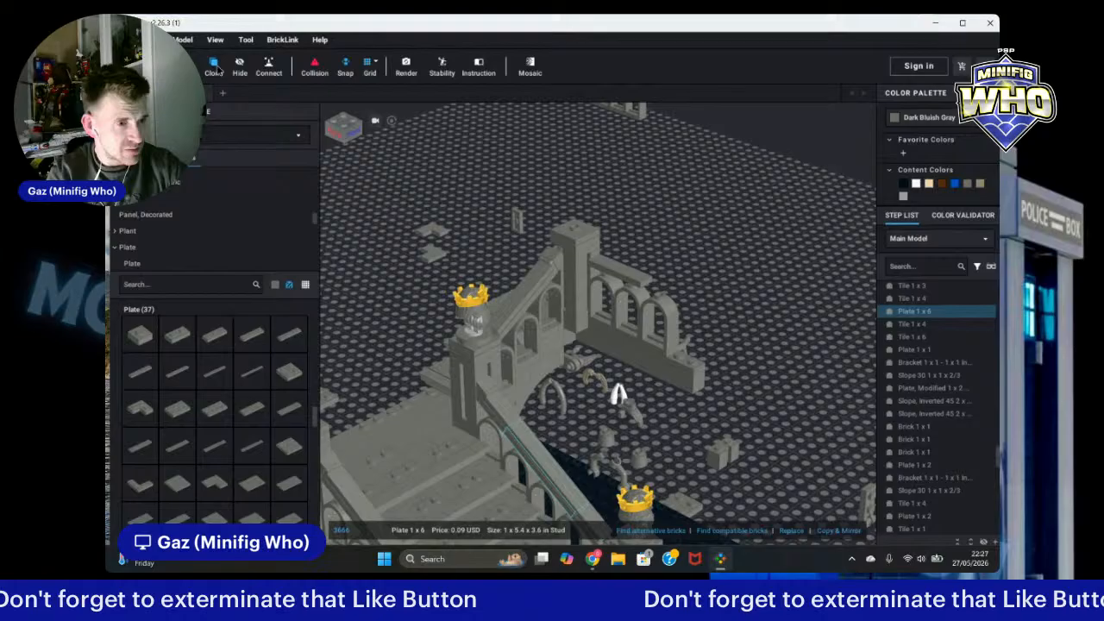
pyautogui.click(628, 280)
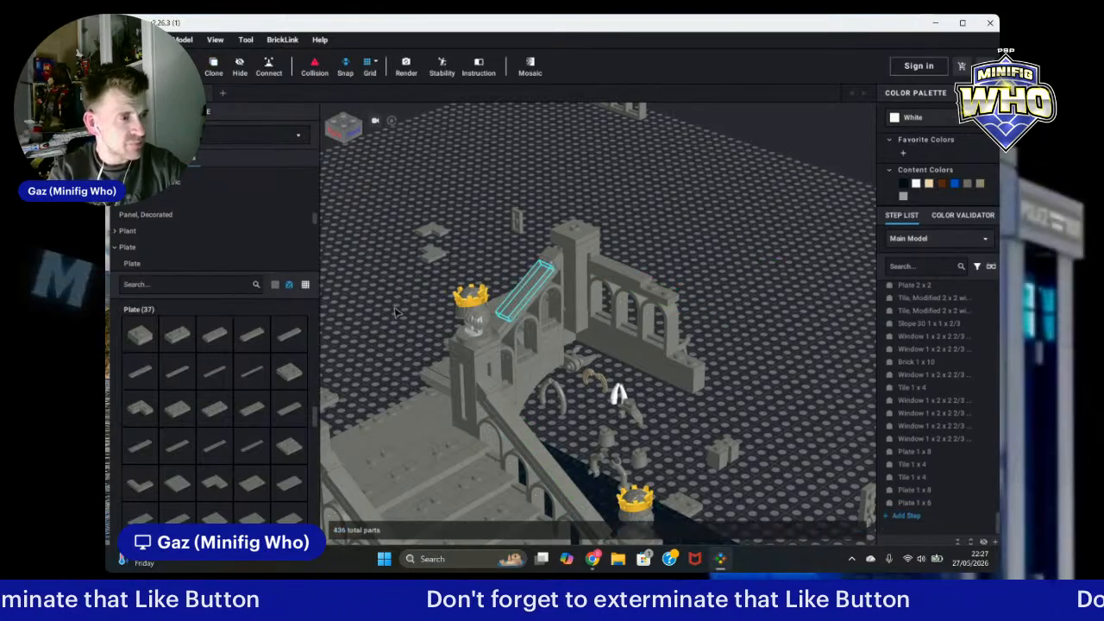
pyautogui.press('Escape')
# Step: Add a dark bluish gray 2x2 round brick with axle hole and fluted profile at the end of the arched wall
pyautogui.scroll(2, 216, 225)
pyautogui.scroll(5, 217, 225)
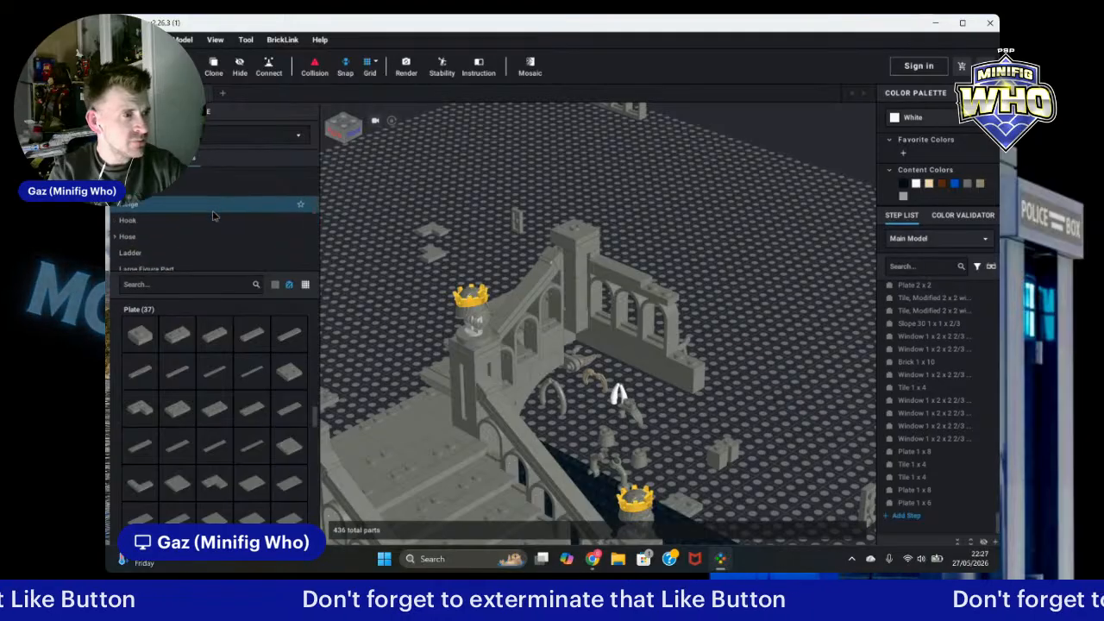
pyautogui.scroll(5, 214, 216)
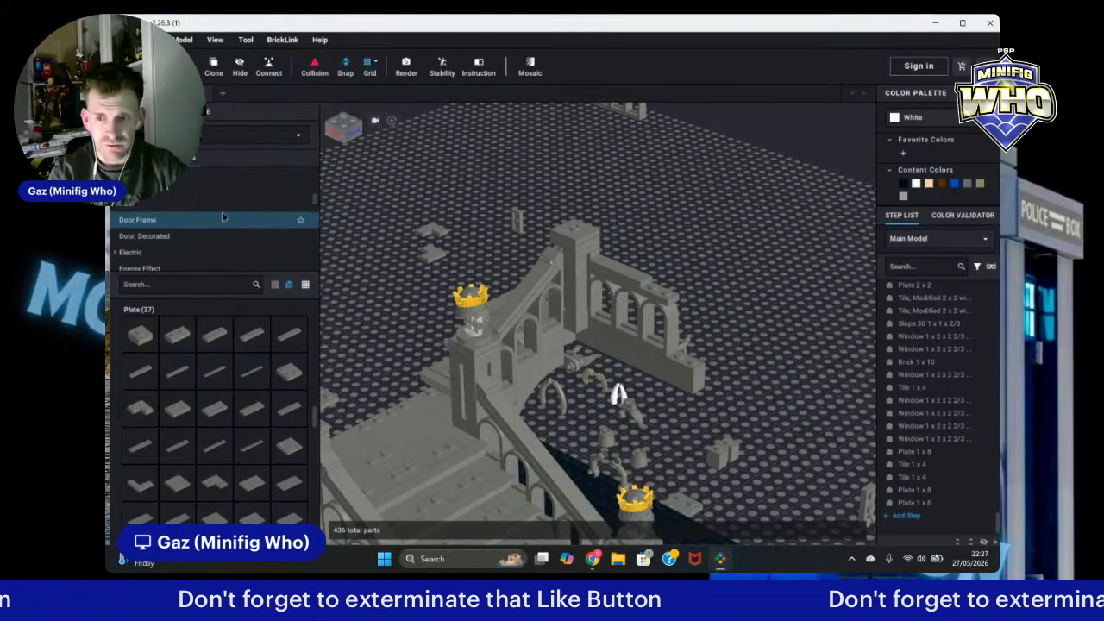
pyautogui.scroll(2, 211, 208)
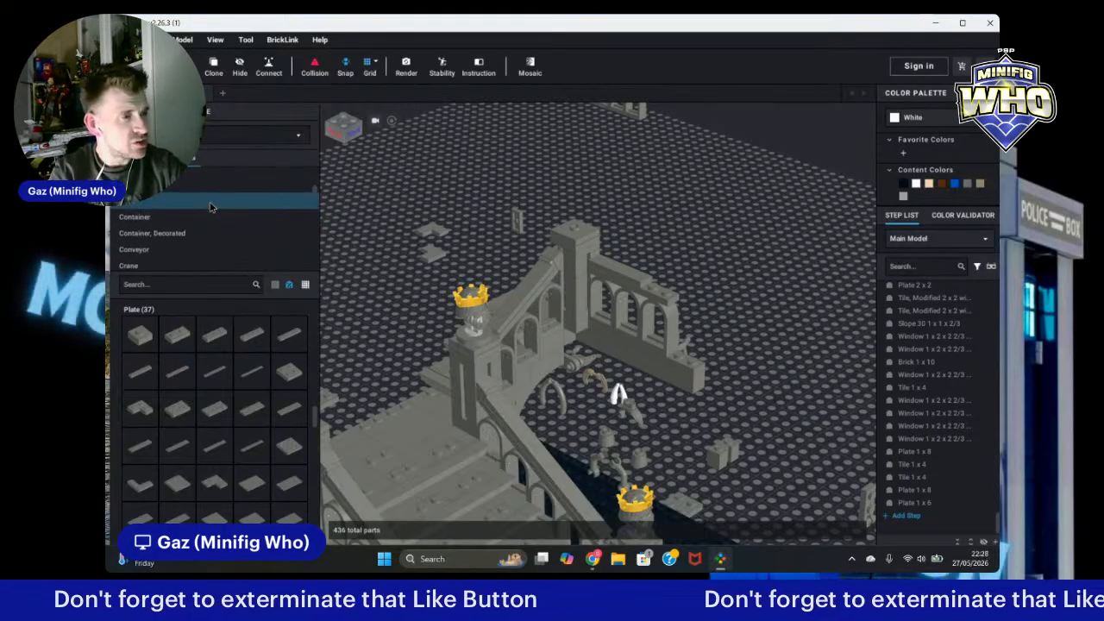
pyautogui.scroll(3, 211, 207)
pyautogui.click(199, 227)
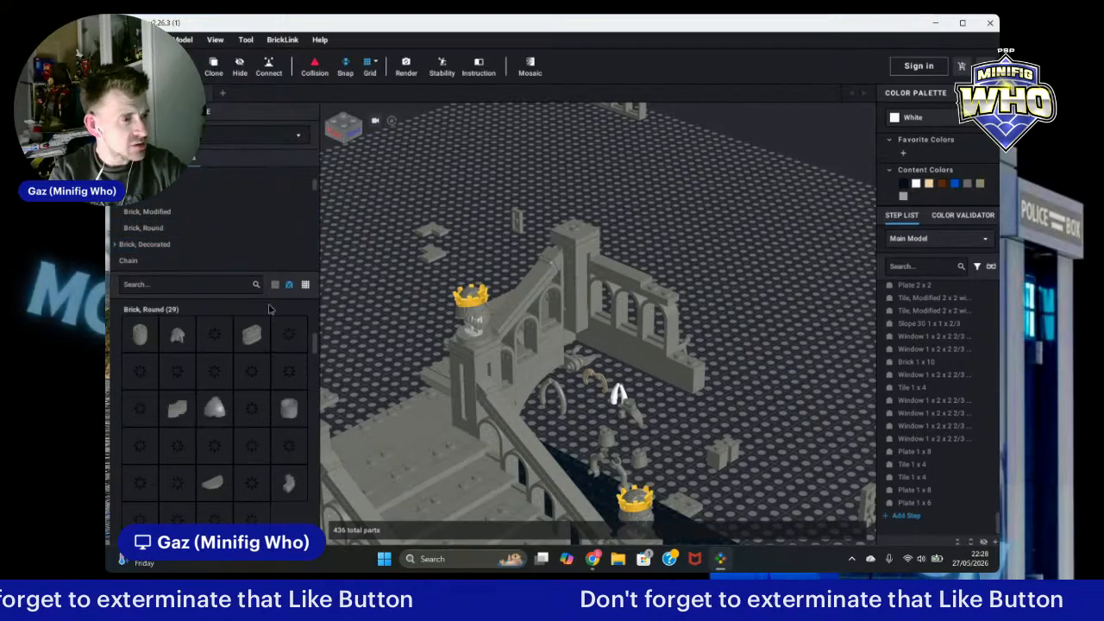
pyautogui.click(214, 371)
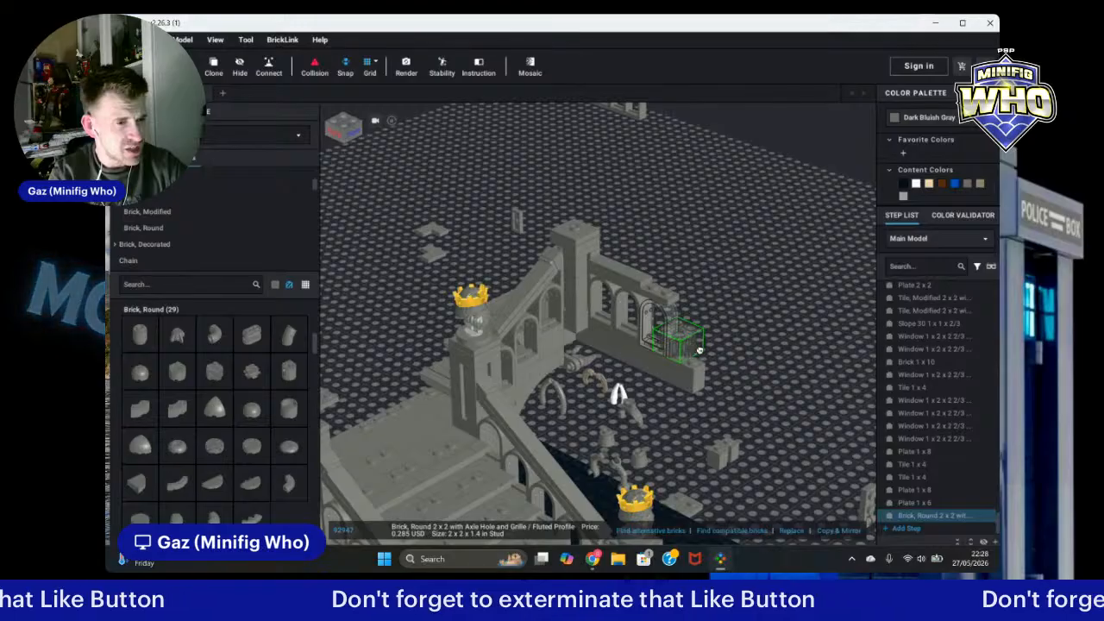
pyautogui.click(706, 350)
pyautogui.press('Escape')
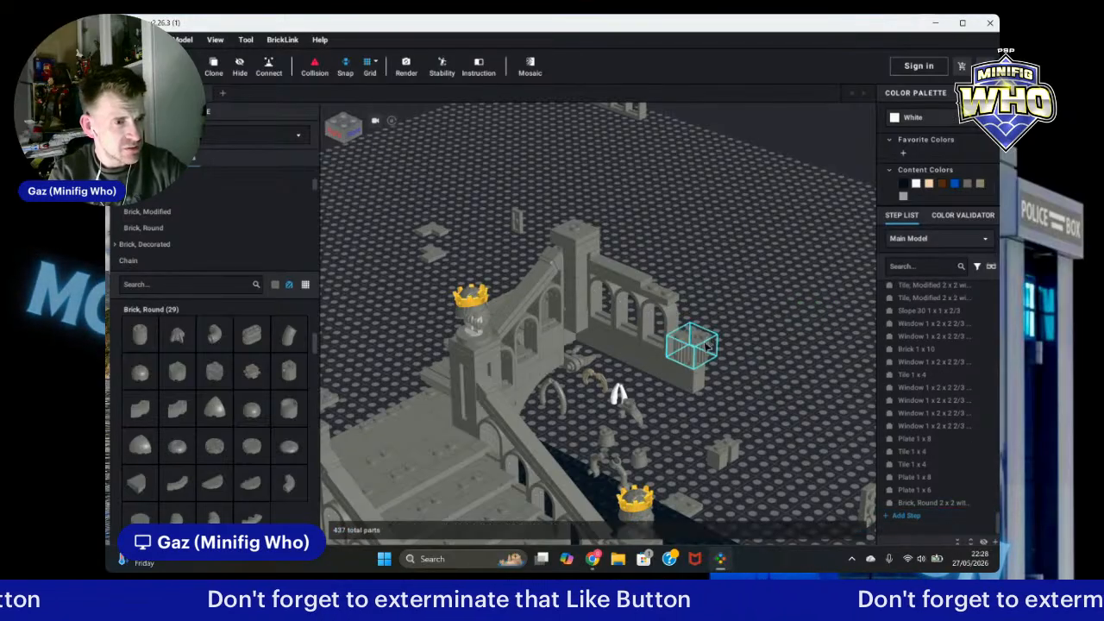
# Step: Clone the fluted round brick and stack the copy on top of it
pyautogui.click(679, 353)
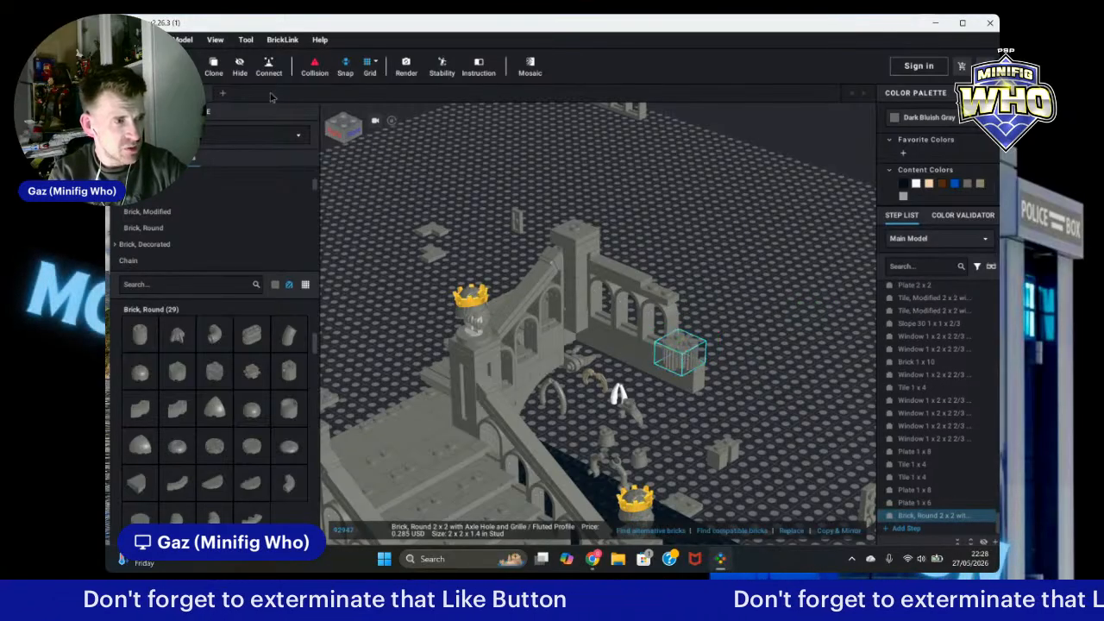
pyautogui.click(215, 67)
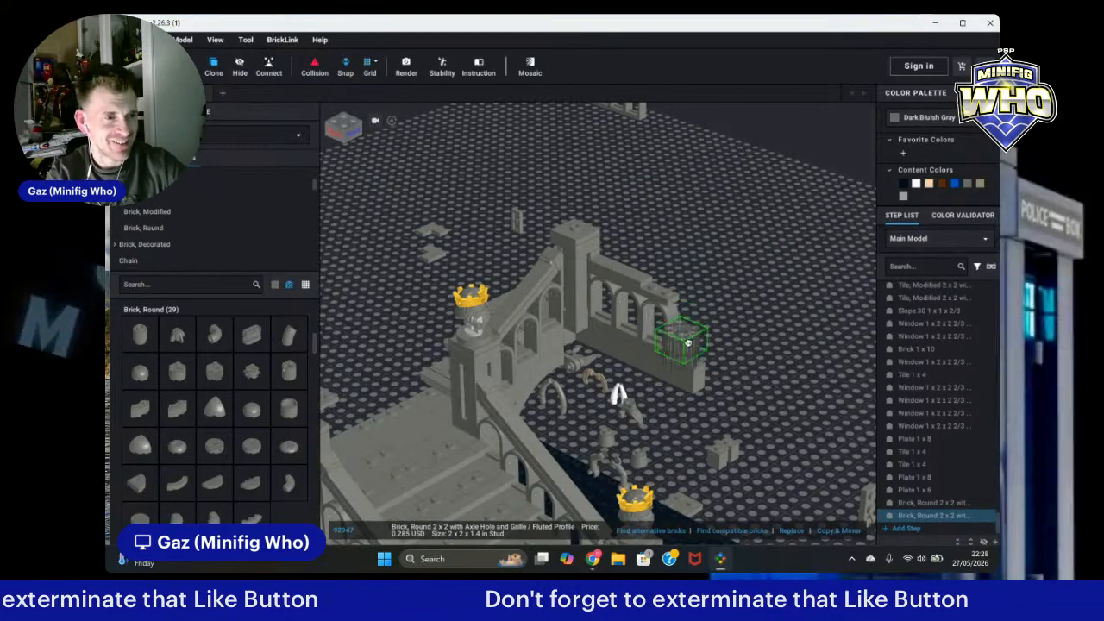
pyautogui.moveTo(691, 335); pyautogui.dragTo(664, 385, button='right')
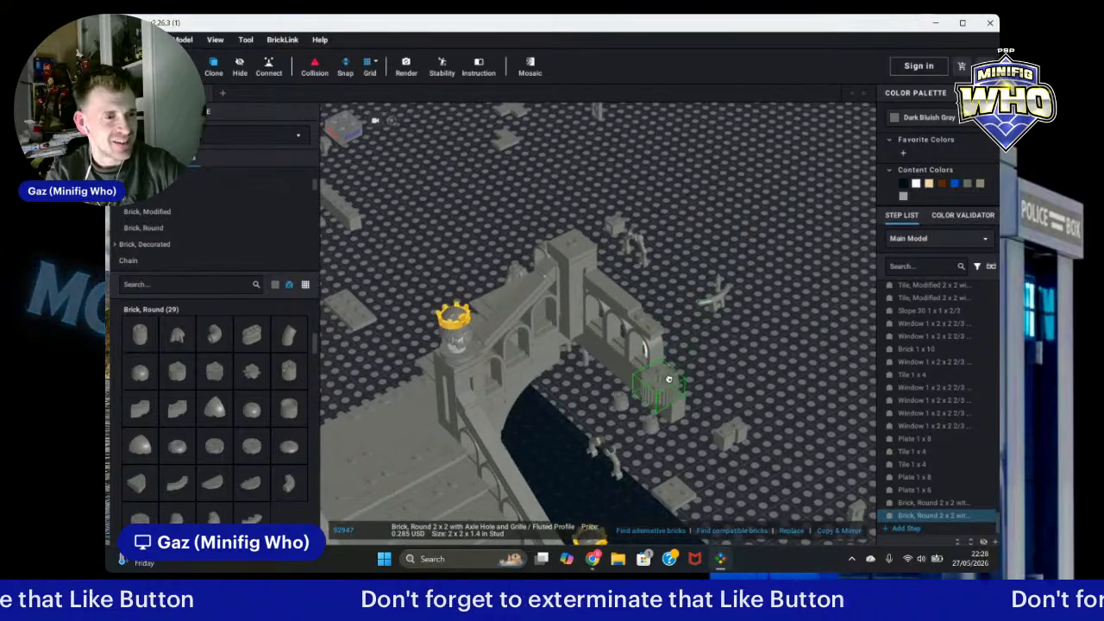
pyautogui.click(670, 373)
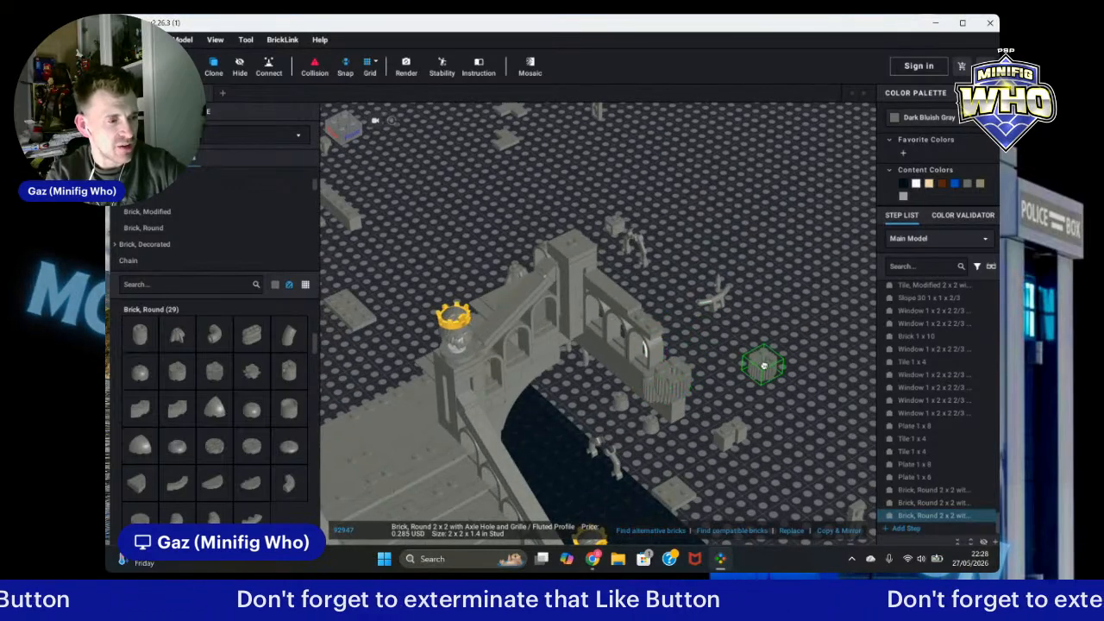
pyautogui.press('Escape')
# Step: Stack four more cloned fluted round bricks to raise a tall column at the wall's end
pyautogui.moveTo(677, 377); pyautogui.dragTo(663, 370)
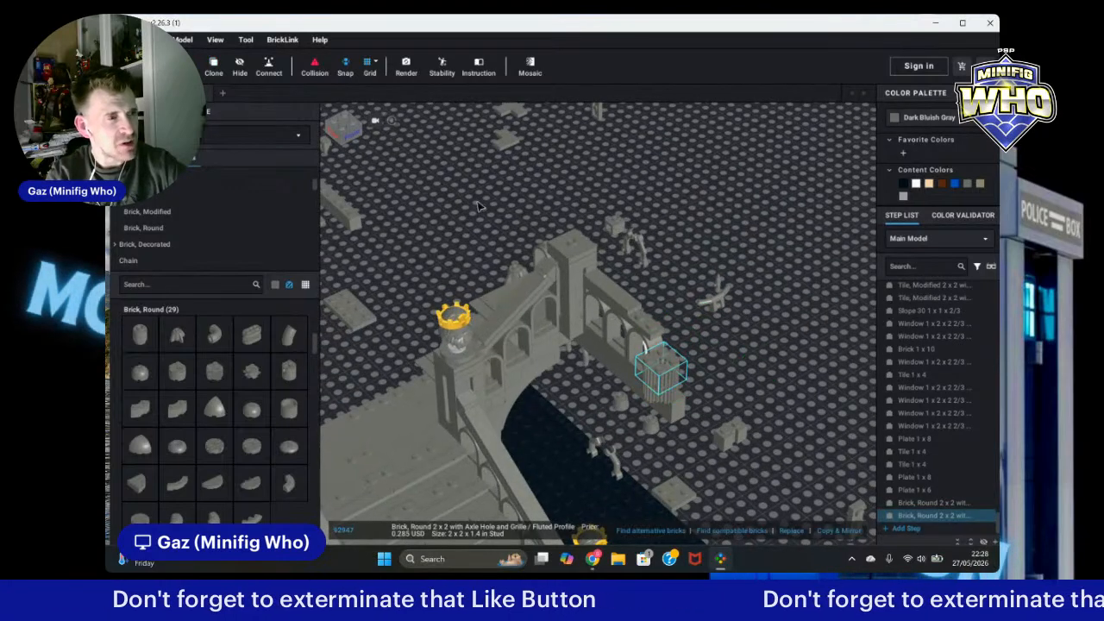
pyautogui.click(213, 67)
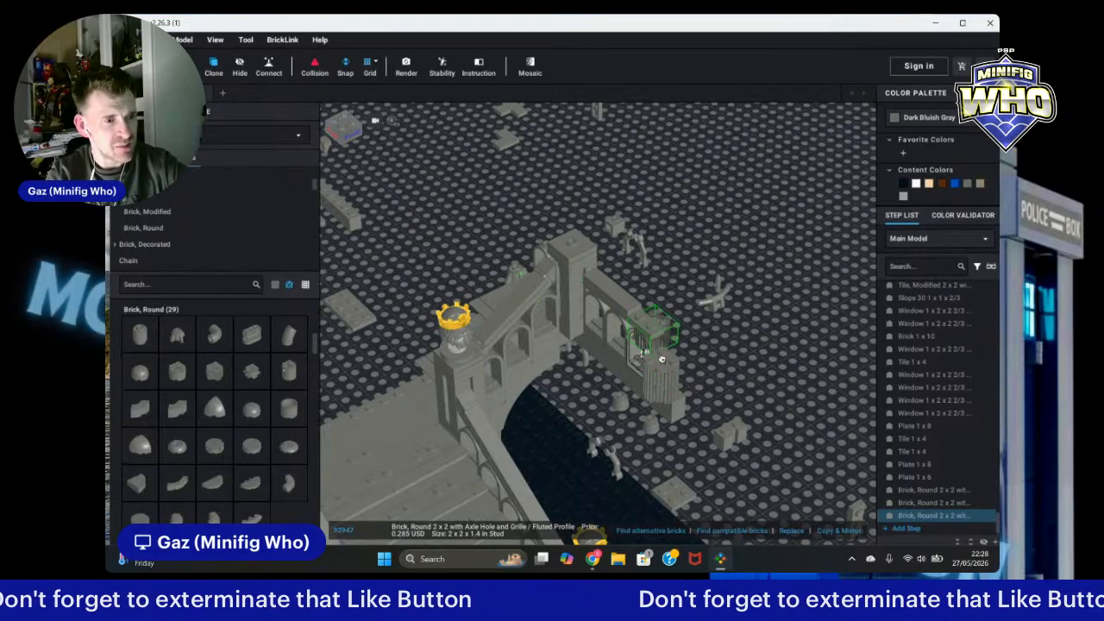
pyautogui.click(666, 354)
pyautogui.click(668, 335)
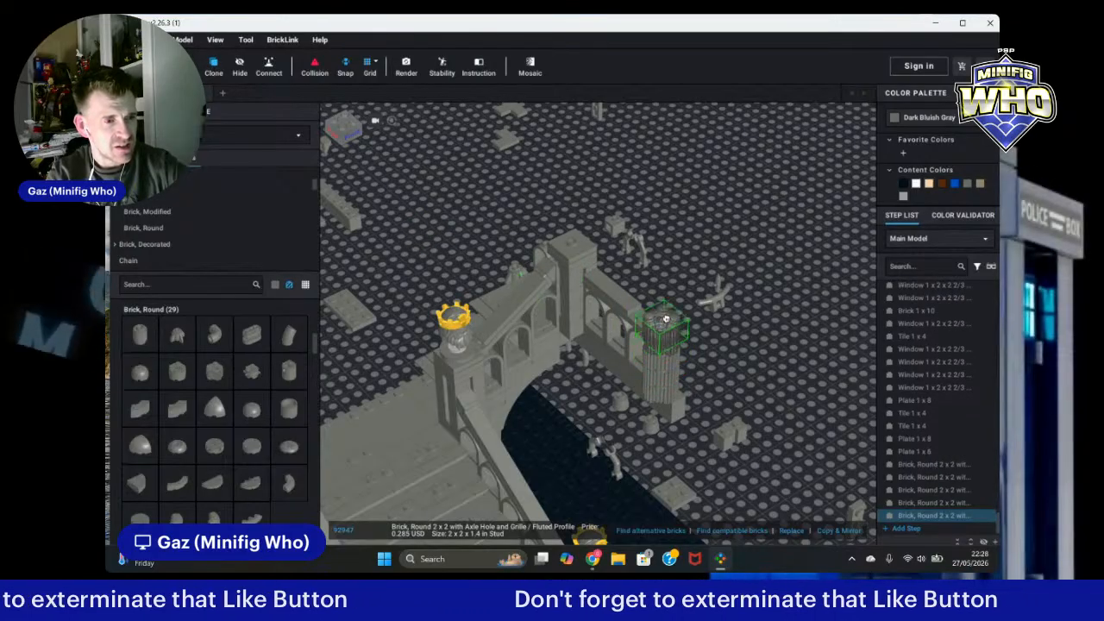
pyautogui.click(668, 320)
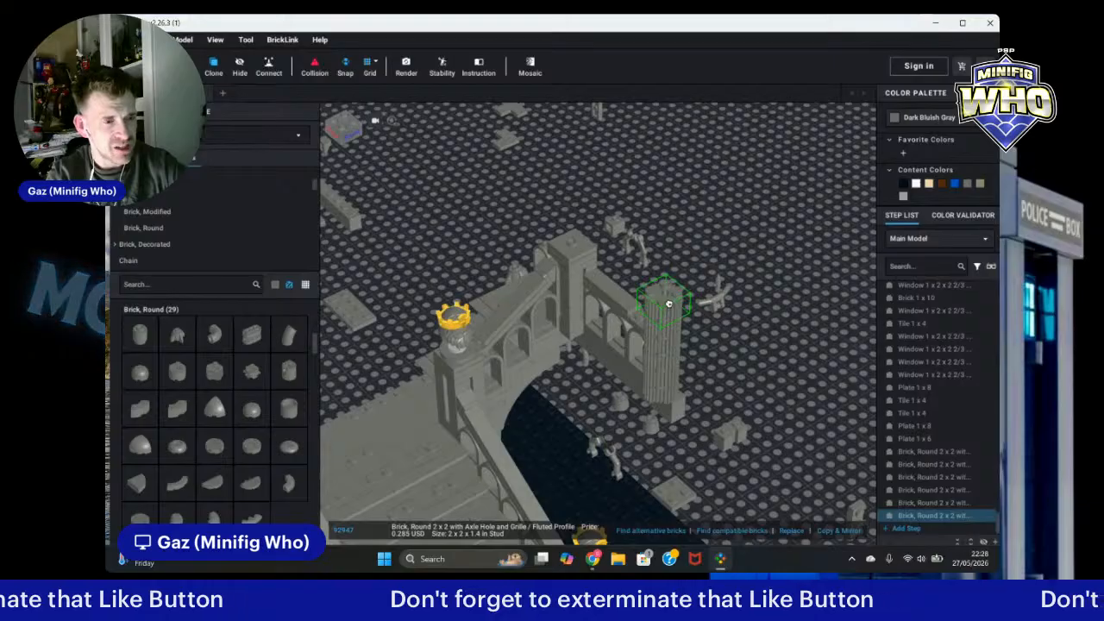
pyautogui.click(668, 303)
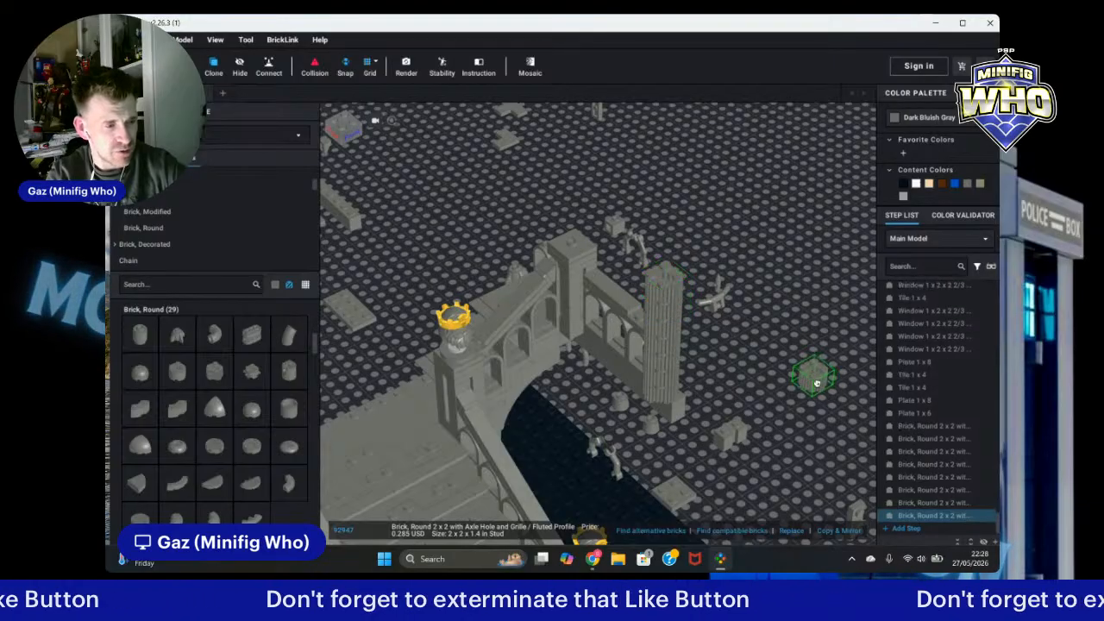
pyautogui.press('Escape')
# Step: Pick the dark bluish gray 2x2 round plate with rounded bottom from the Plate, Round category
pyautogui.moveTo(817, 383)
pyautogui.mouseDown(button='right')
pyautogui.moveTo(805, 357)
pyautogui.moveTo(825, 359)
pyautogui.moveTo(786, 367)
pyautogui.mouseUp(button='right')
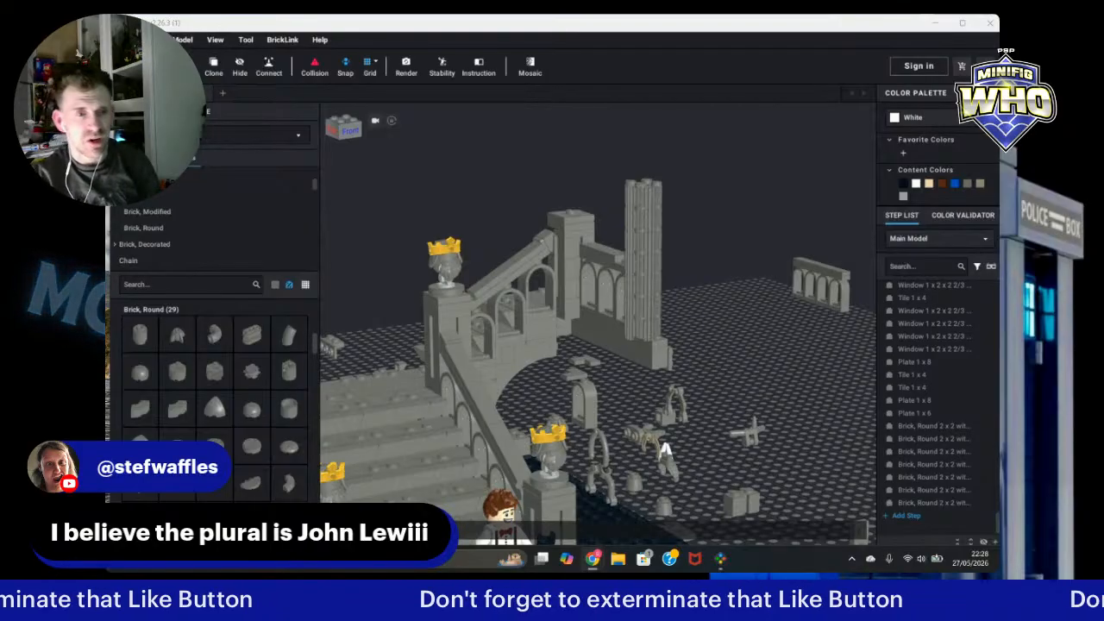
pyautogui.moveTo(749, 338); pyautogui.dragTo(763, 335, button='right')
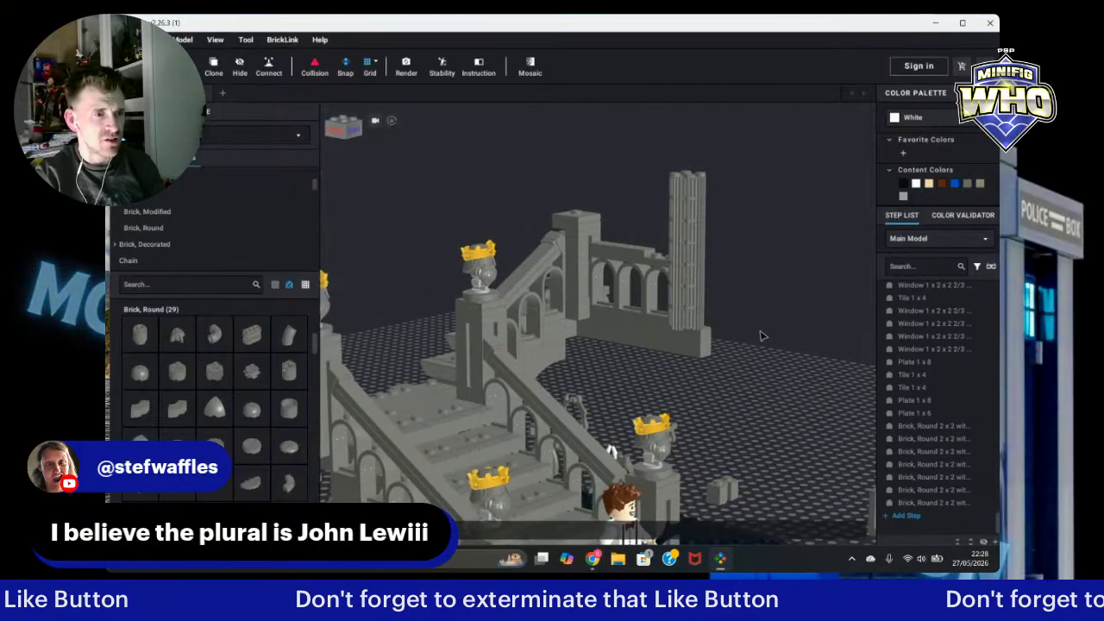
pyautogui.moveTo(774, 378)
pyautogui.mouseDown(button='right')
pyautogui.moveTo(761, 389)
pyautogui.moveTo(794, 380)
pyautogui.mouseUp(button='right')
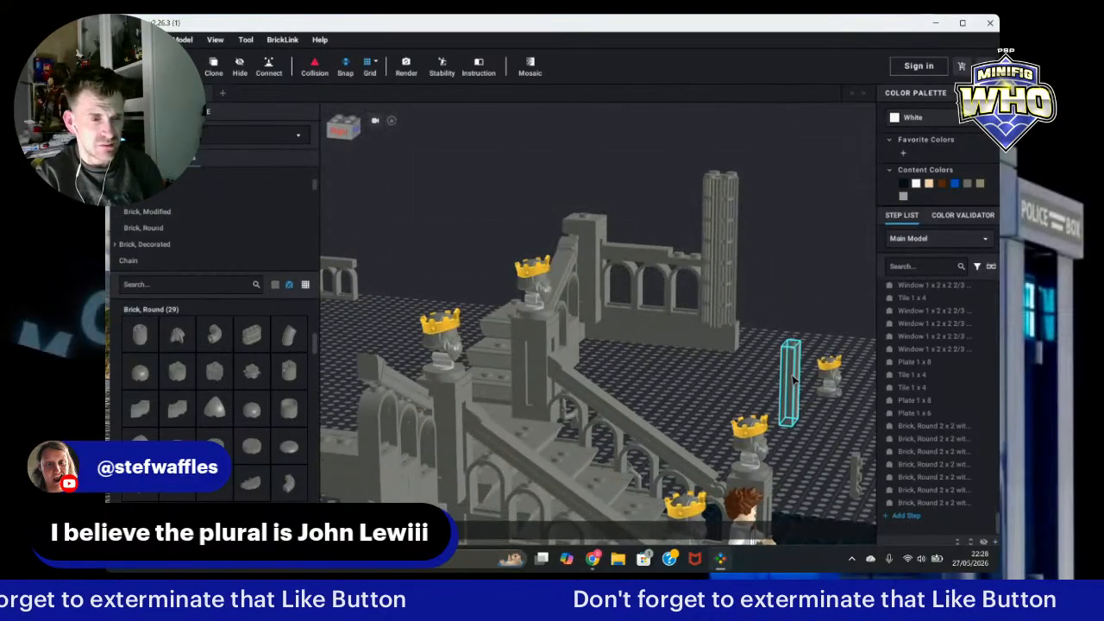
pyautogui.moveTo(805, 301); pyautogui.dragTo(771, 323, button='right')
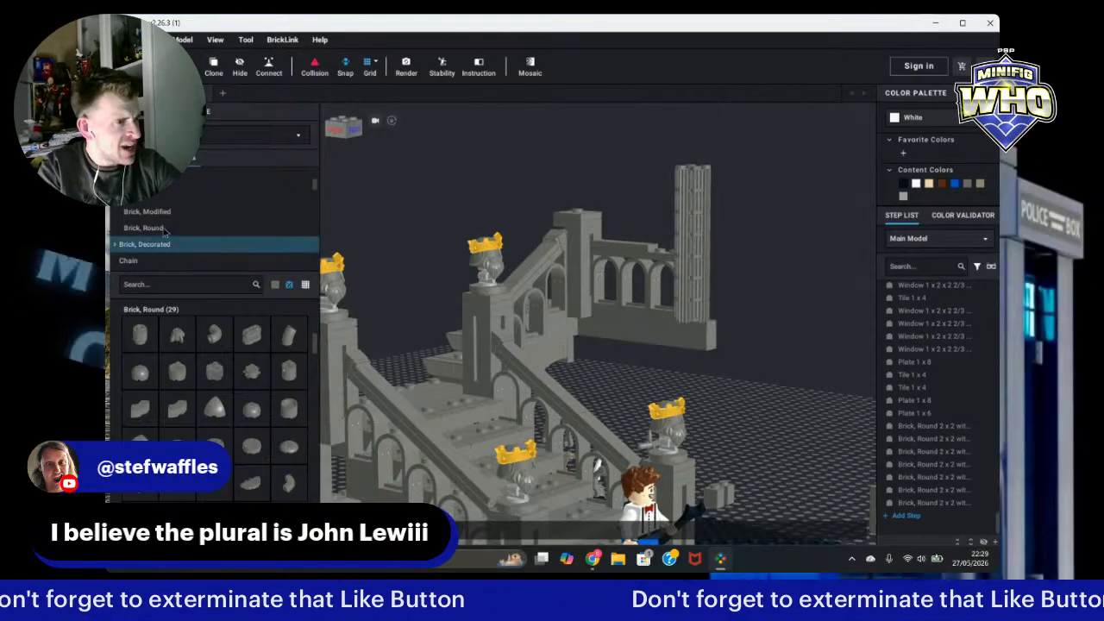
pyautogui.scroll(1, 190, 226)
pyautogui.scroll(-5, 190, 226)
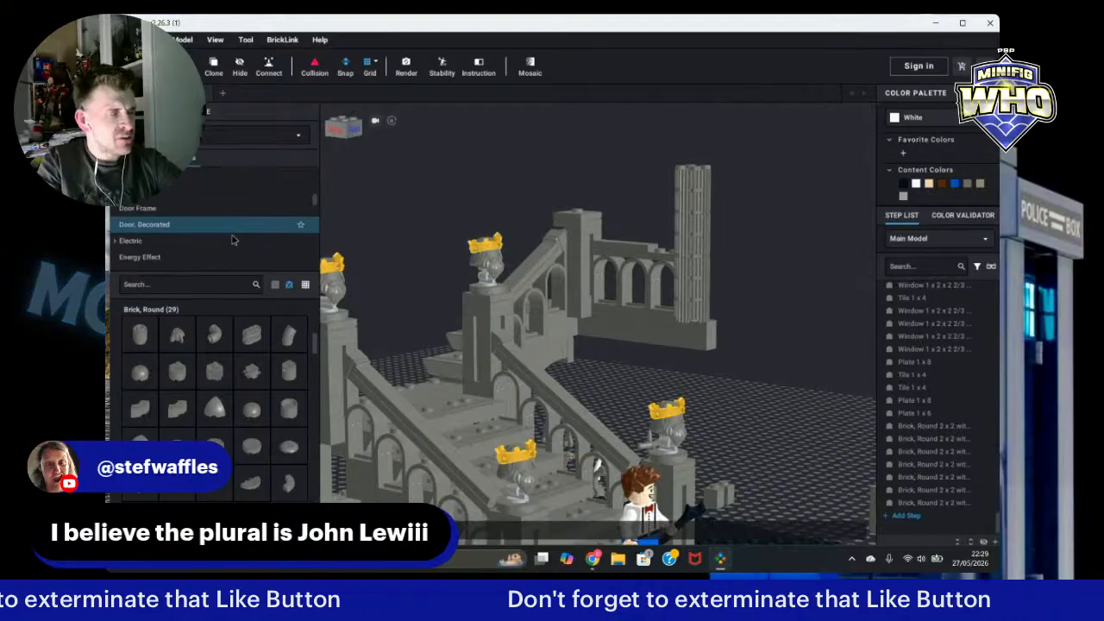
pyautogui.scroll(-10, 231, 241)
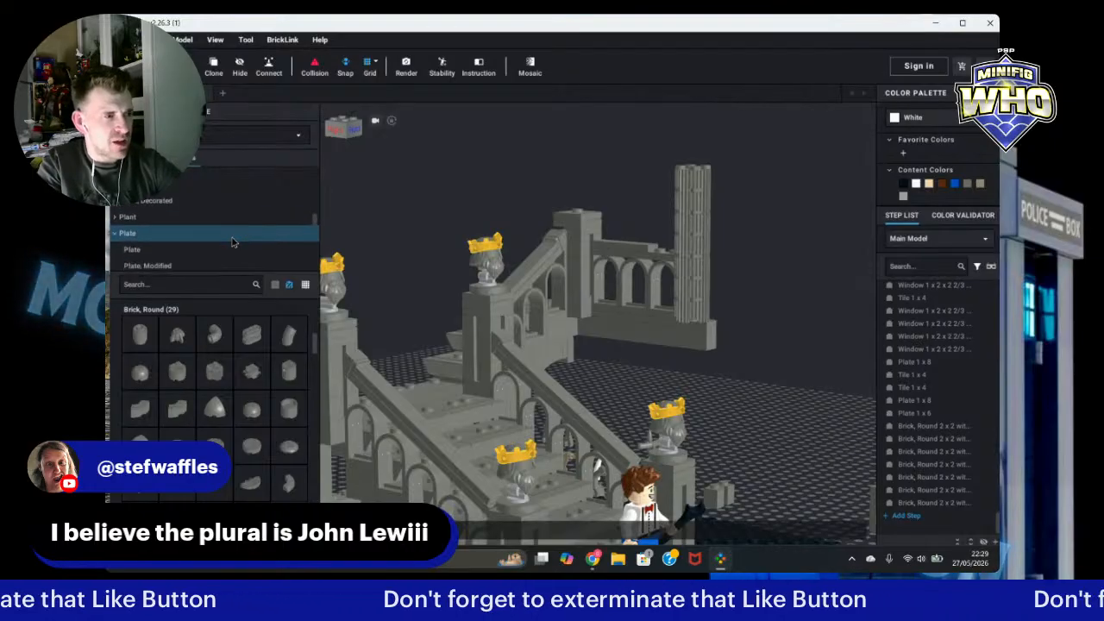
pyautogui.scroll(-2, 232, 237)
pyautogui.scroll(3, 229, 207)
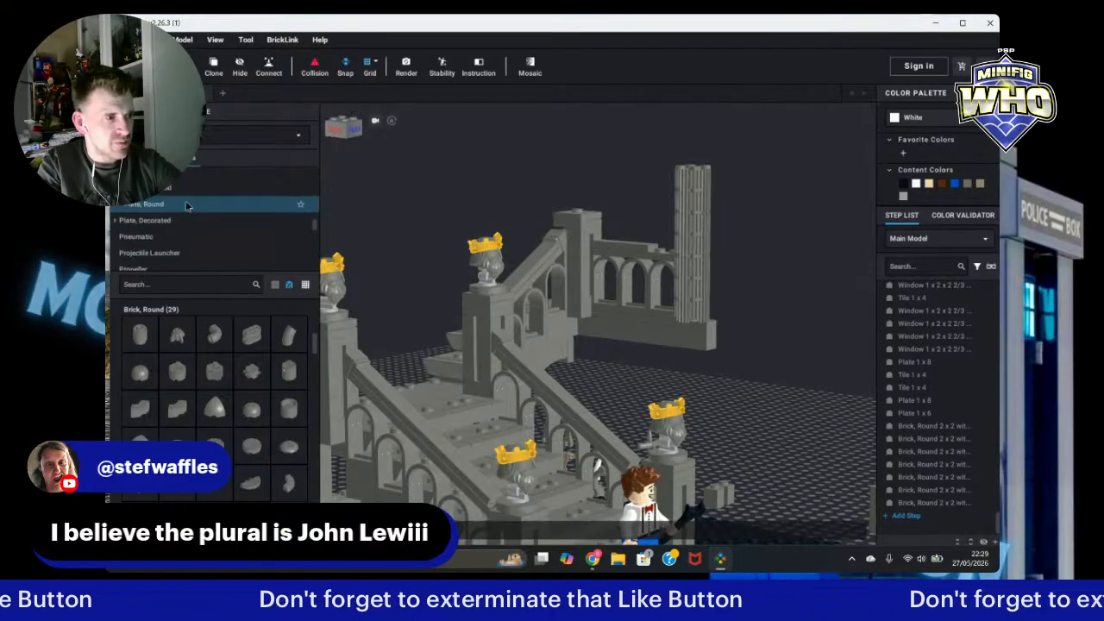
pyautogui.click(230, 204)
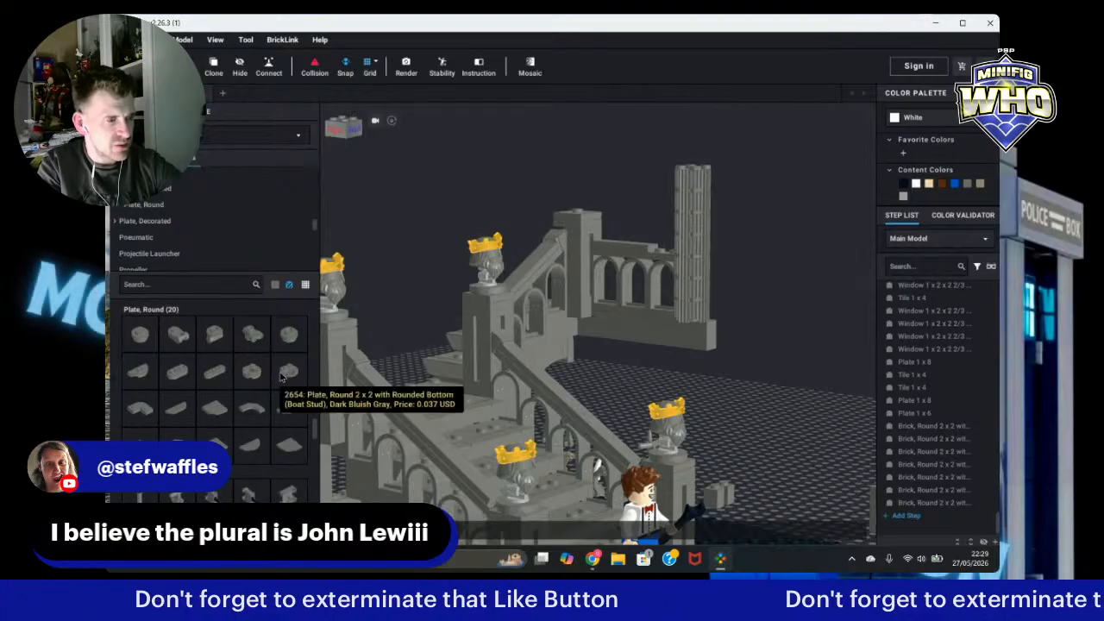
pyautogui.click(284, 374)
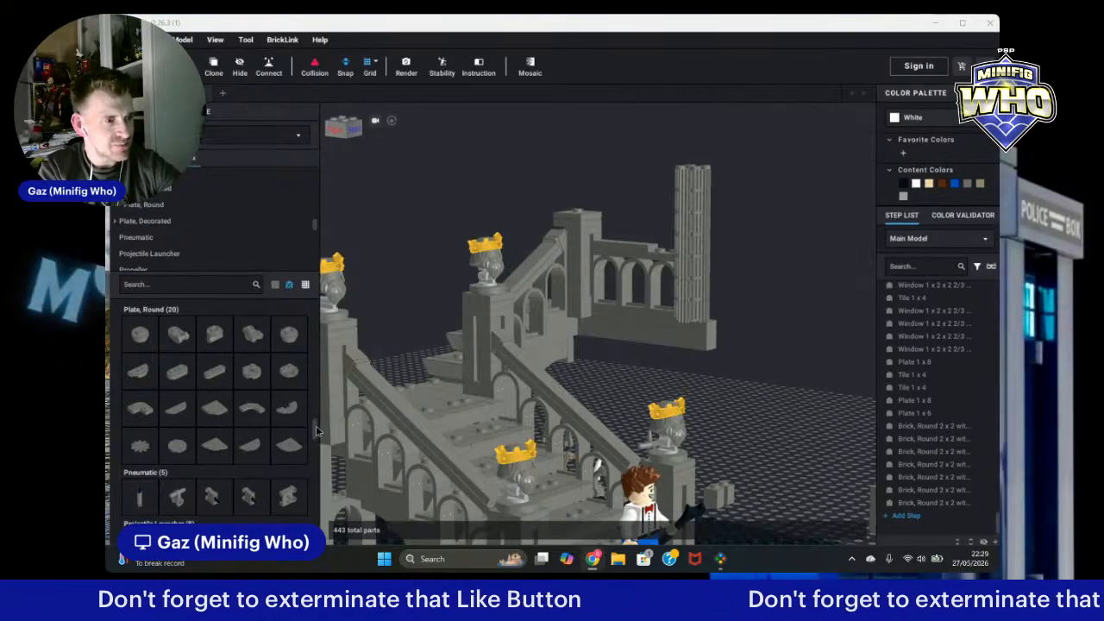
# Step: Browse the parts palette through rock and slope parts and open the Plate, Modified category
pyautogui.scroll(-6, 302, 426)
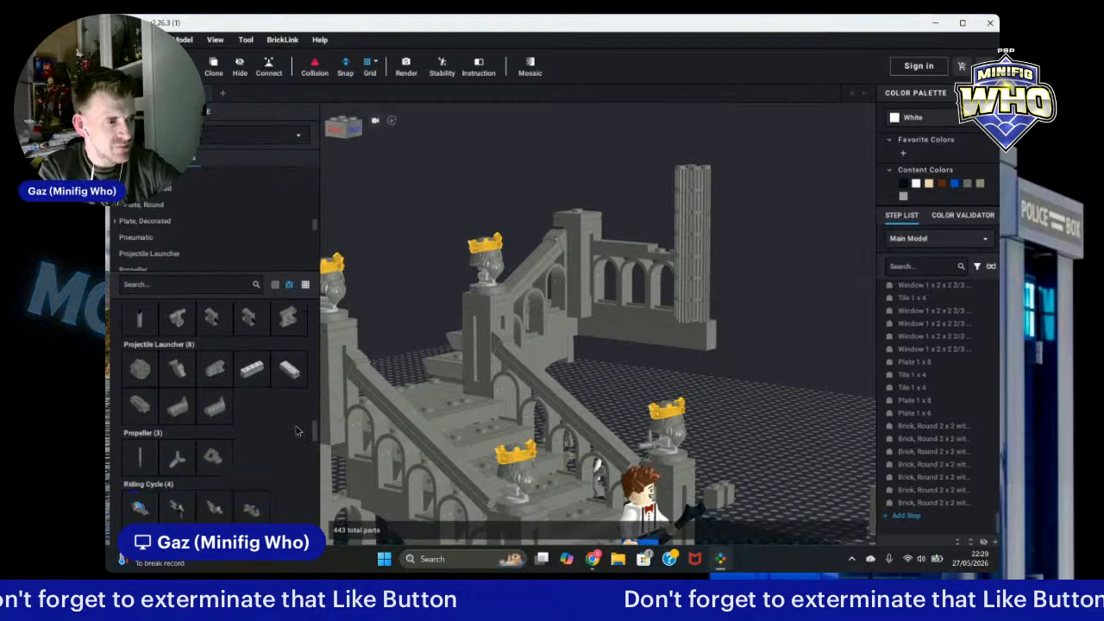
pyautogui.scroll(-4, 296, 430)
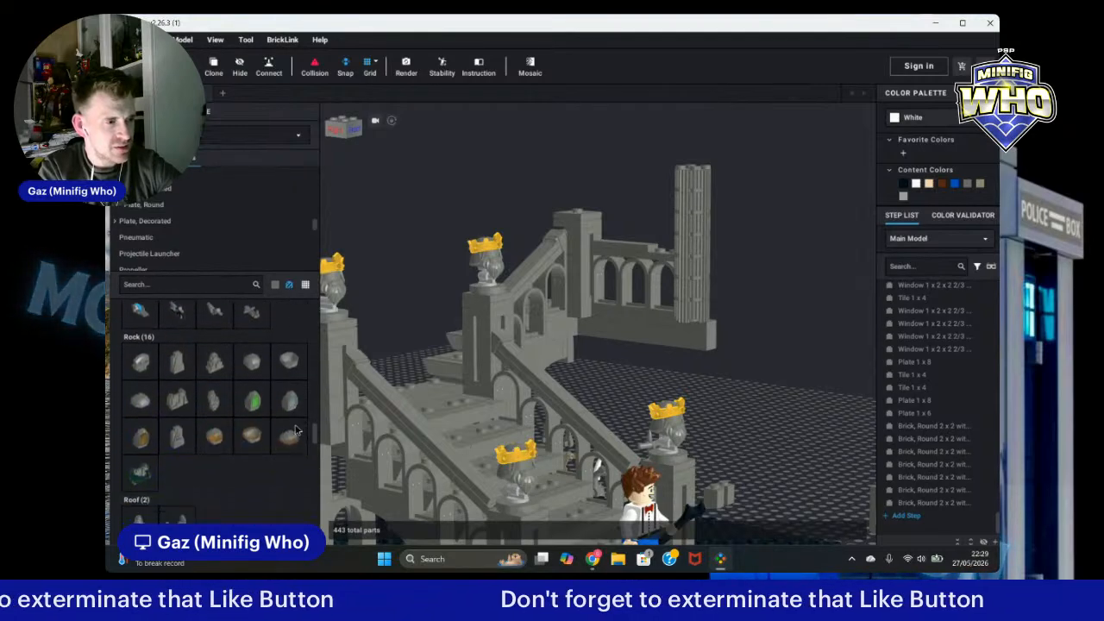
pyautogui.scroll(-4, 295, 431)
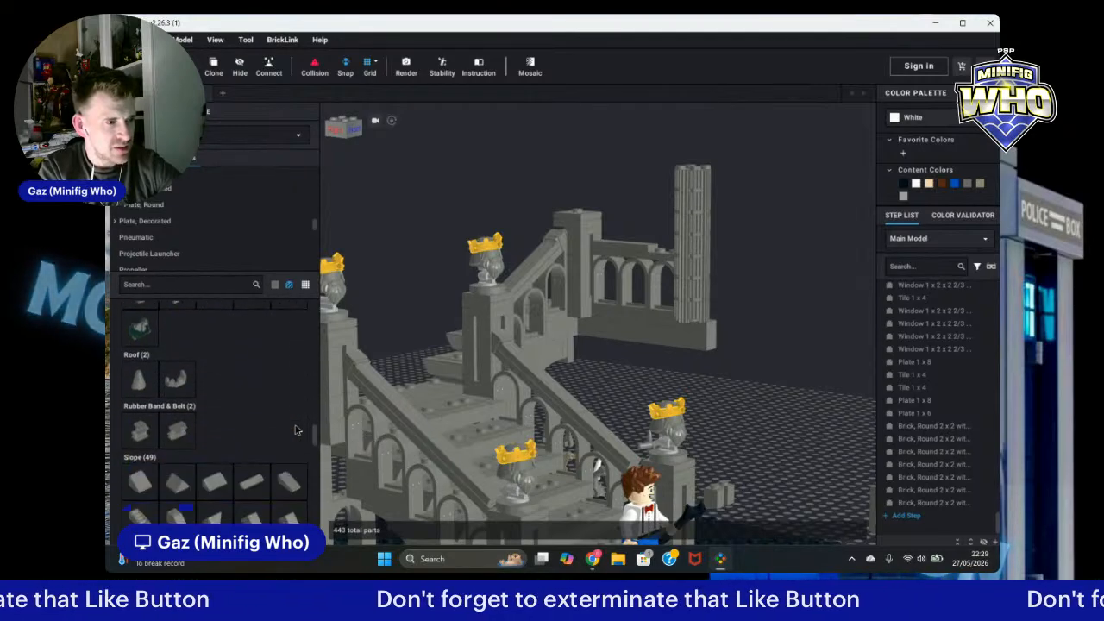
pyautogui.scroll(-3, 295, 430)
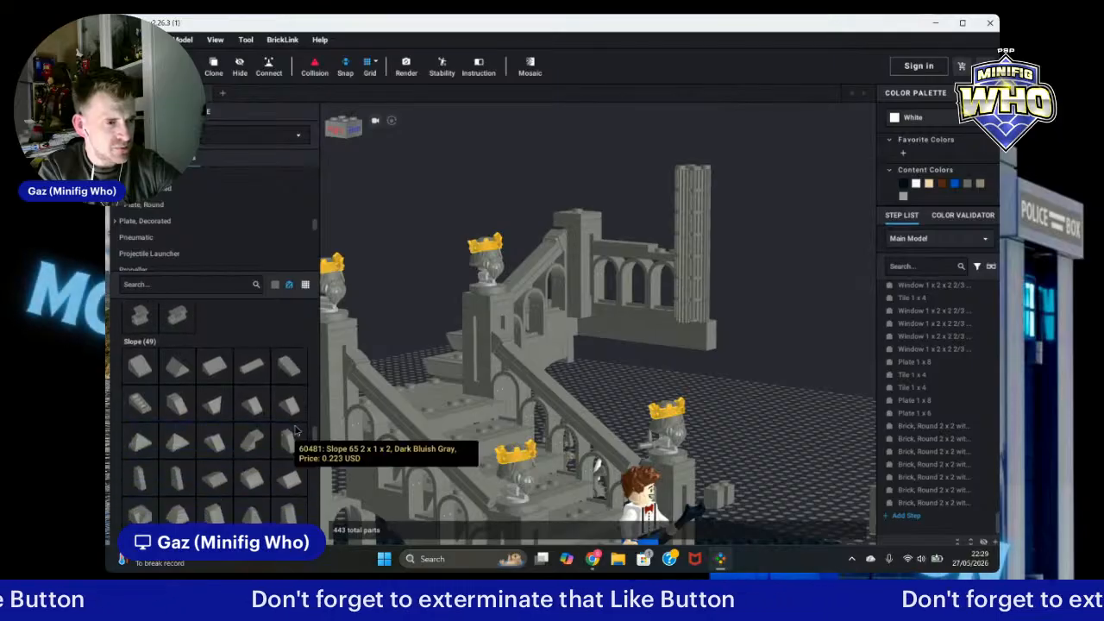
pyautogui.scroll(4, 285, 414)
pyautogui.scroll(2, 278, 401)
pyautogui.click(207, 188)
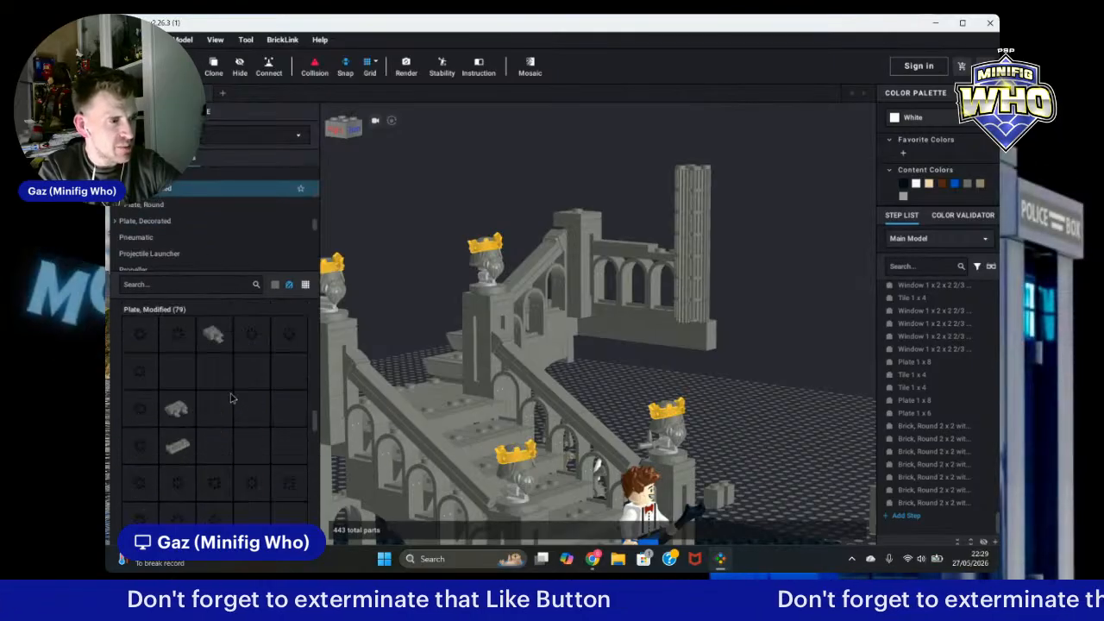
# Step: Add a dark bluish gray 2x3 modified plate with hole in stud onto the open baseplate beyond the column
pyautogui.scroll(-3, 293, 450)
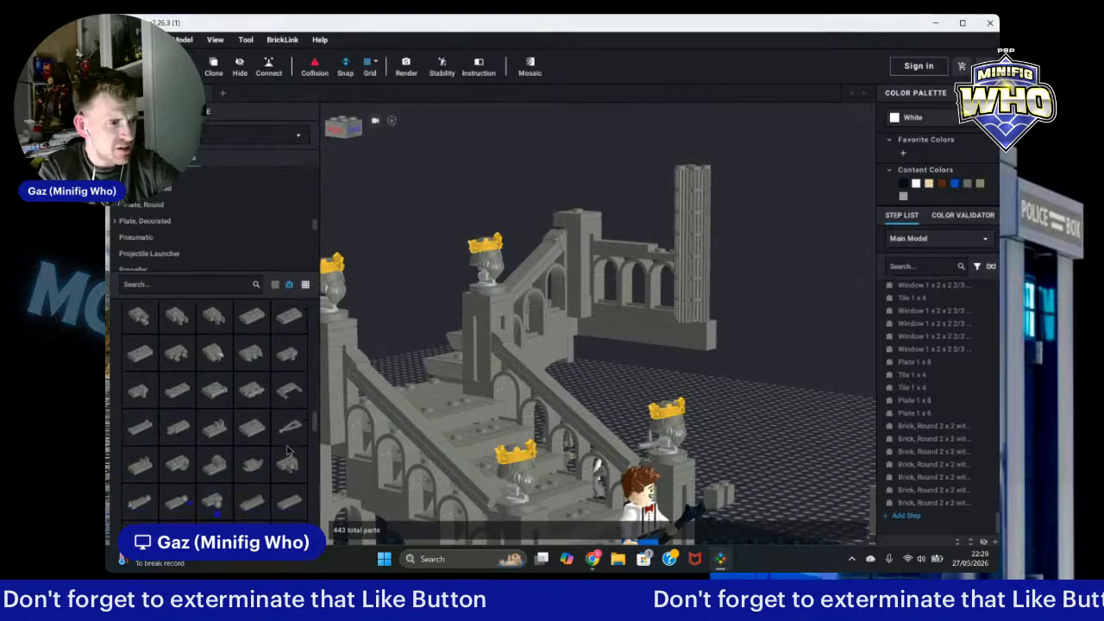
pyautogui.scroll(-4, 286, 449)
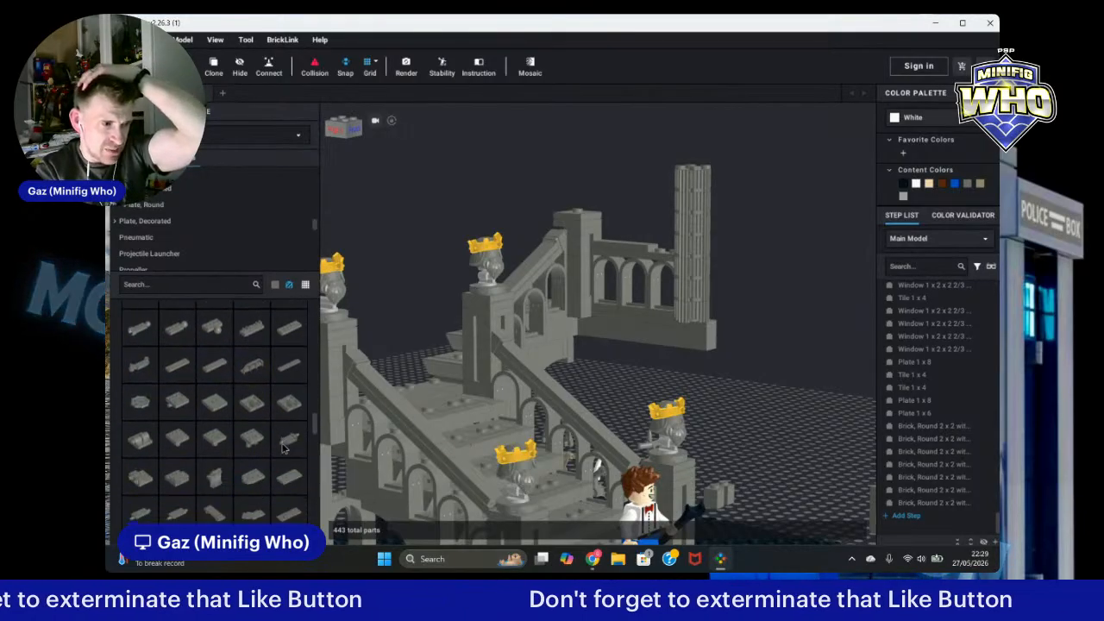
pyautogui.scroll(-3, 259, 479)
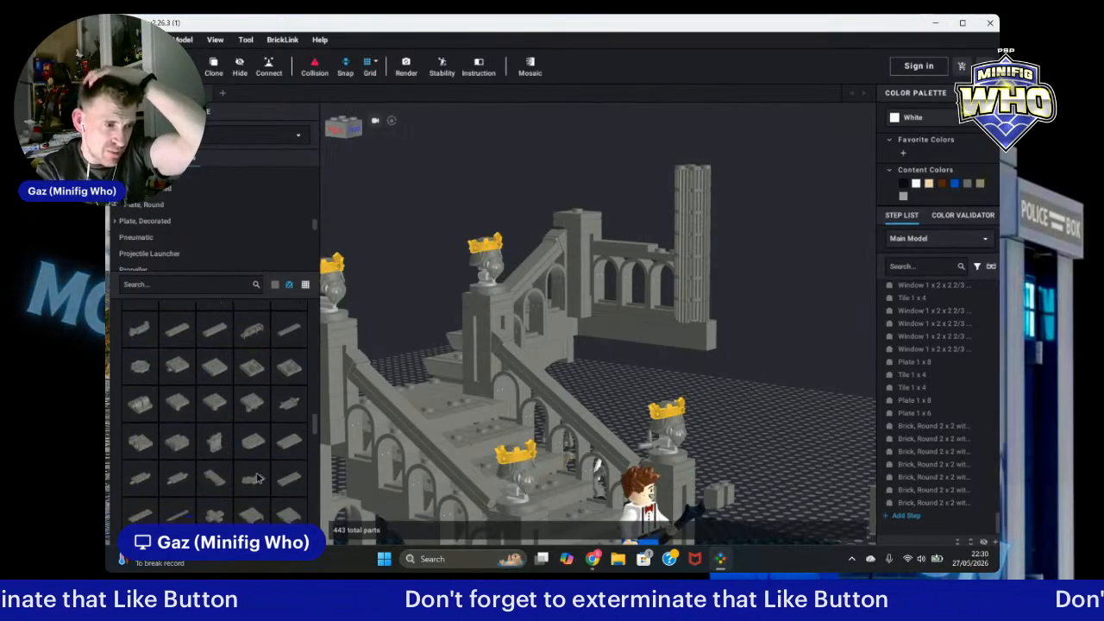
pyautogui.moveTo(289, 405); pyautogui.dragTo(794, 480)
pyautogui.moveTo(793, 476); pyautogui.dragTo(789, 488, button='right')
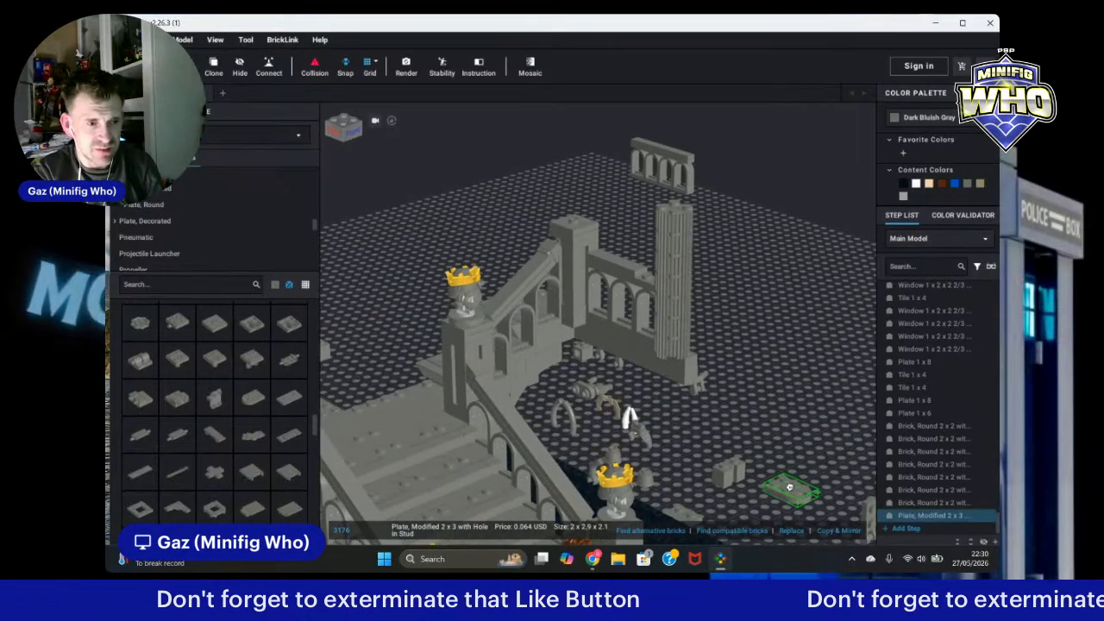
pyautogui.moveTo(789, 489); pyautogui.dragTo(795, 455)
pyautogui.click(795, 456)
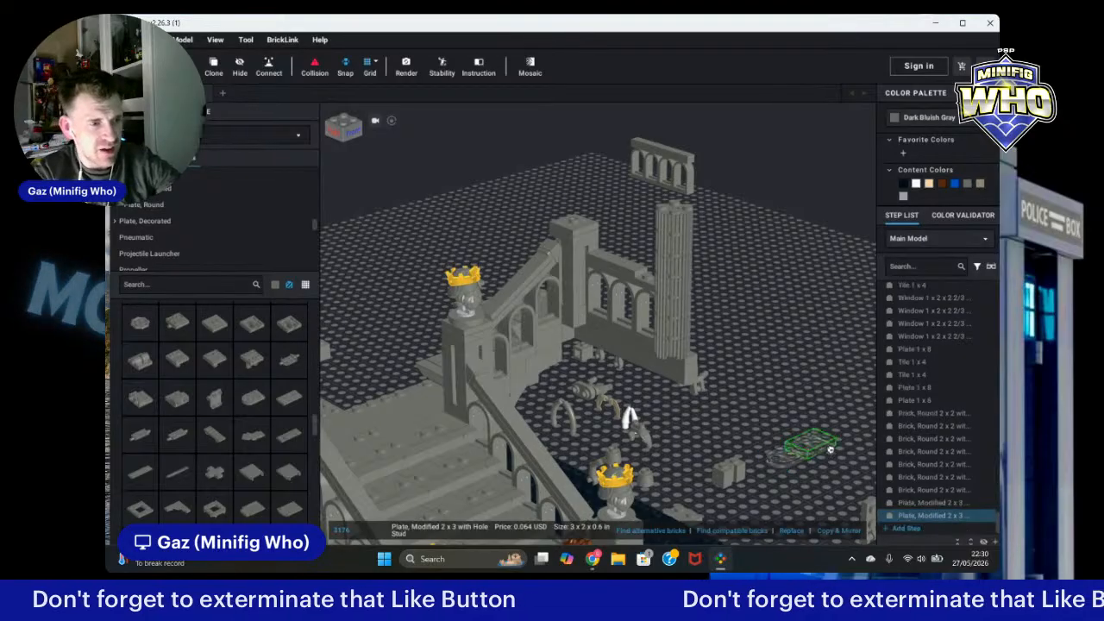
pyautogui.press('Escape')
# Step: Select all seven fluted round bricks of the column and move the column next to the new plate
pyautogui.click(679, 347)
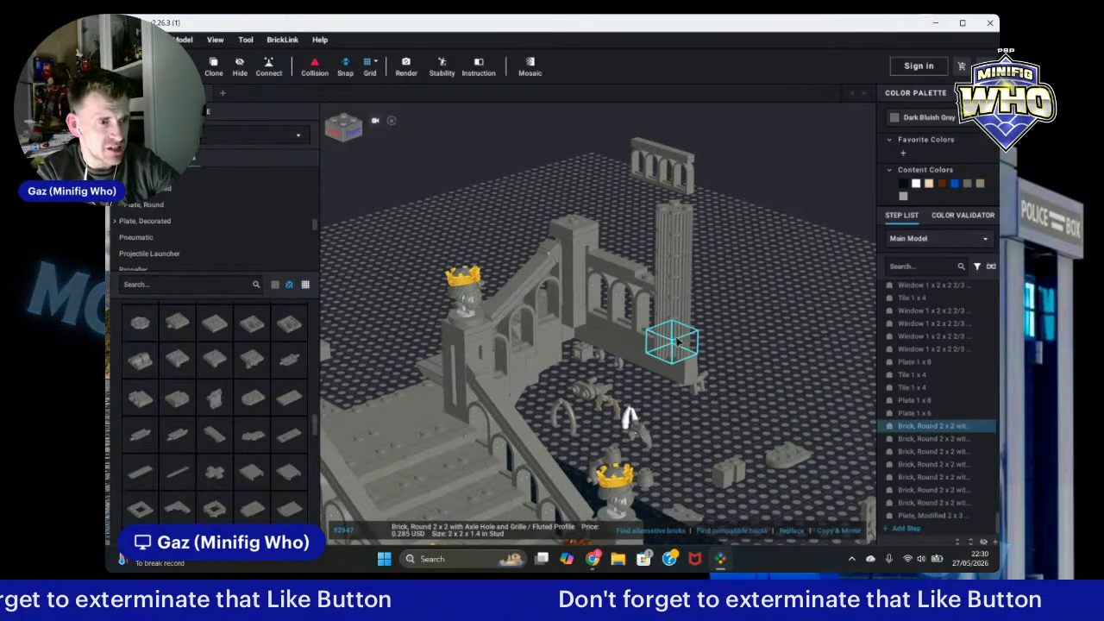
pyautogui.keyDown('ctrl'); pyautogui.click(679, 323); pyautogui.keyUp('ctrl')
pyautogui.keyDown('ctrl'); pyautogui.click(679, 298); pyautogui.keyUp('ctrl')
pyautogui.keyDown('ctrl'); pyautogui.click(679, 275); pyautogui.keyUp('ctrl')
pyautogui.keyDown('ctrl'); pyautogui.click(679, 251); pyautogui.keyUp('ctrl')
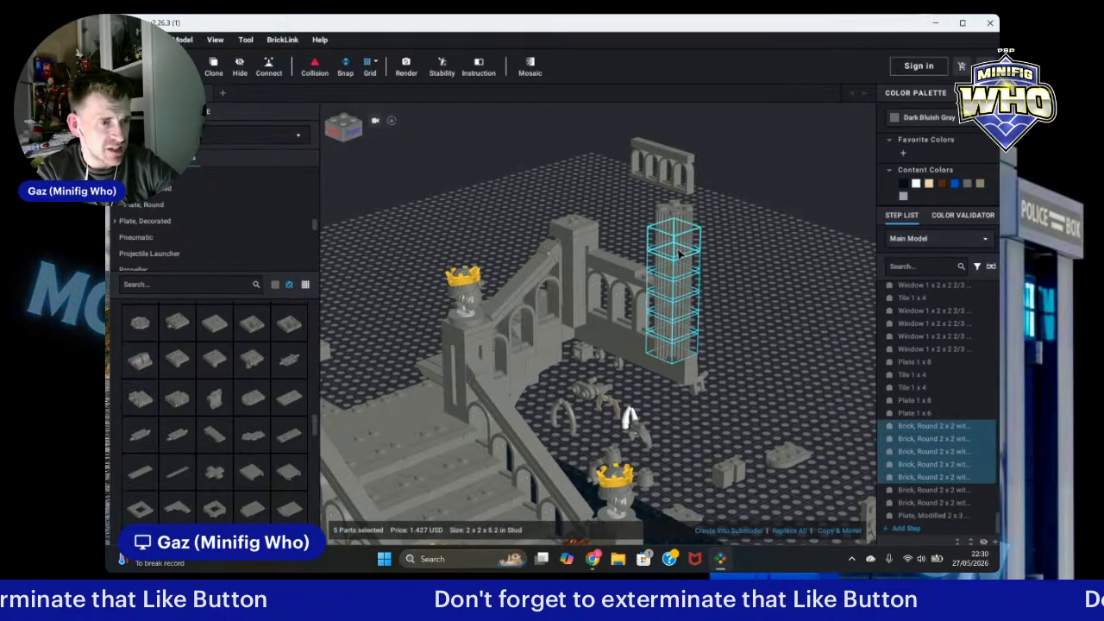
pyautogui.keyDown('ctrl'); pyautogui.click(679, 227); pyautogui.keyUp('ctrl')
pyautogui.keyDown('ctrl'); pyautogui.click(679, 206); pyautogui.keyUp('ctrl')
pyautogui.moveTo(687, 347); pyautogui.dragTo(809, 417)
# Step: Delete the loose long plate lying beside the arched wall
pyautogui.click(813, 484)
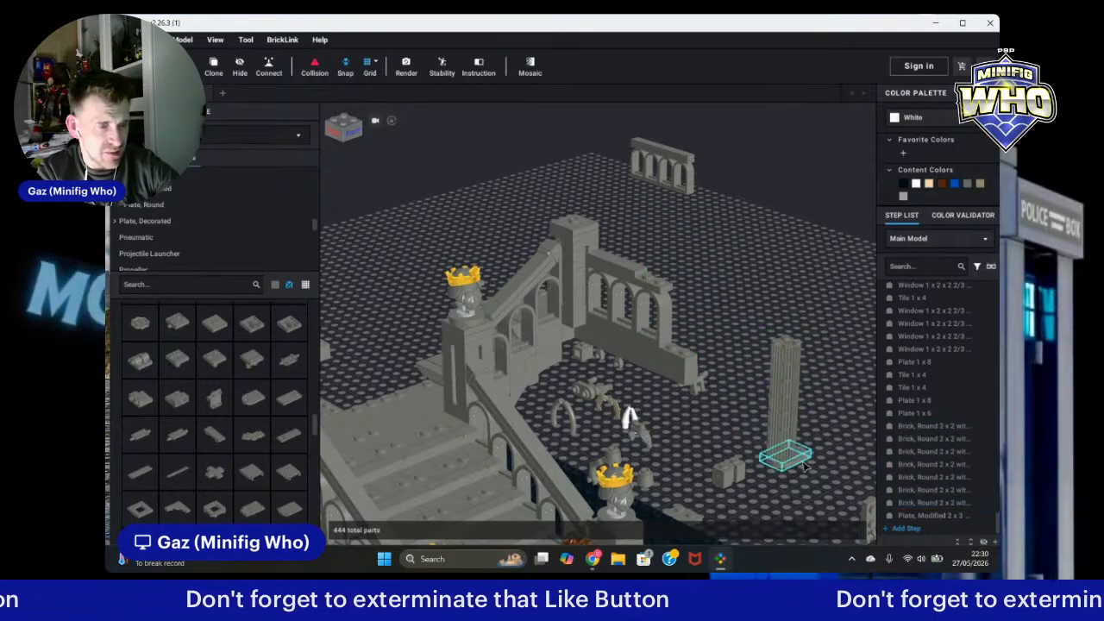
pyautogui.moveTo(812, 484); pyautogui.dragTo(667, 399, button='right')
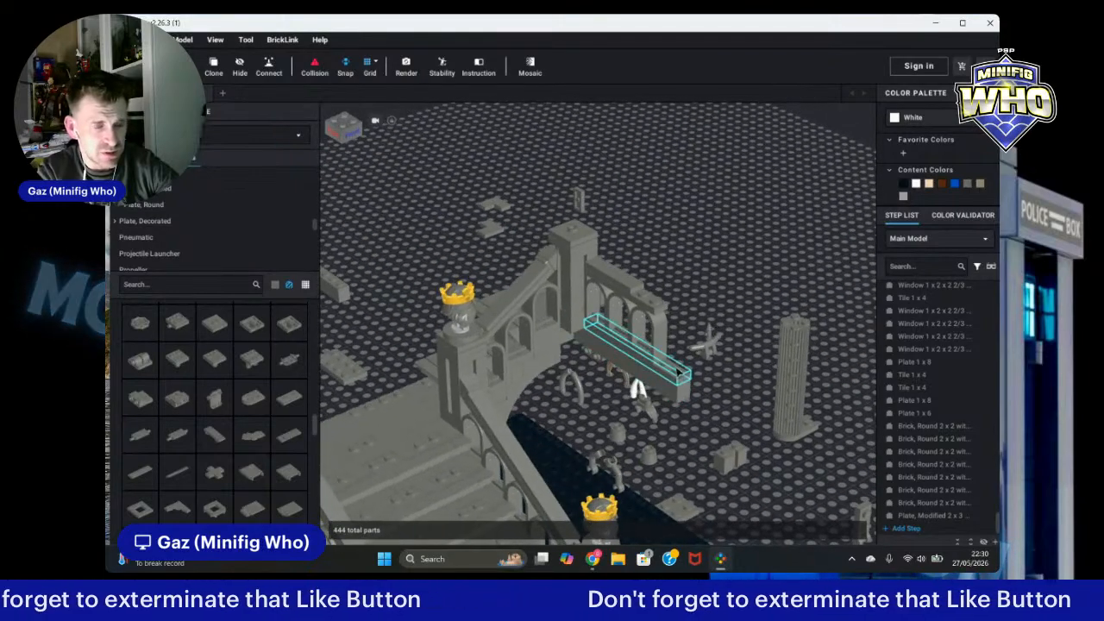
pyautogui.click(669, 392)
pyautogui.press('Delete')
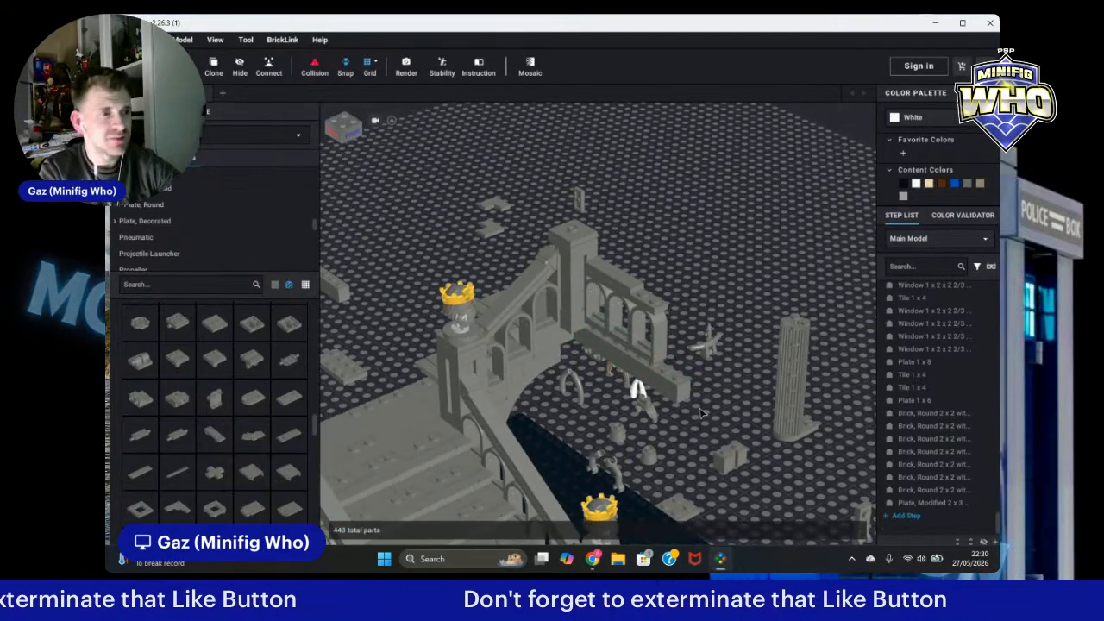
# Step: Clone the 1x6 plate from the wall top and place the copy at the column's base
pyautogui.click(653, 298)
pyautogui.click(216, 66)
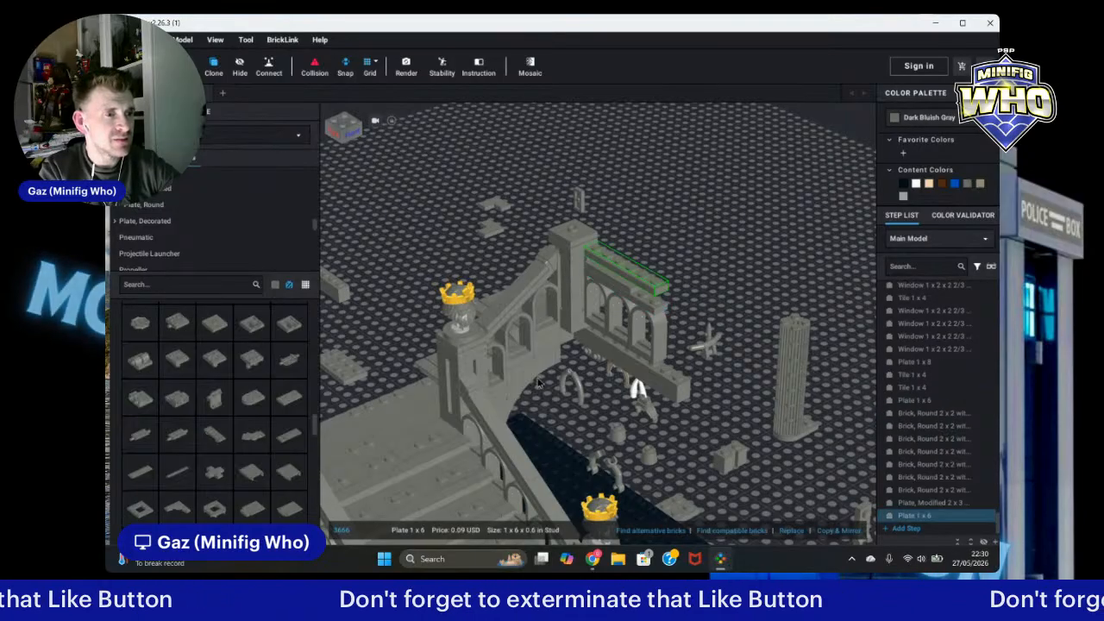
pyautogui.click(626, 347)
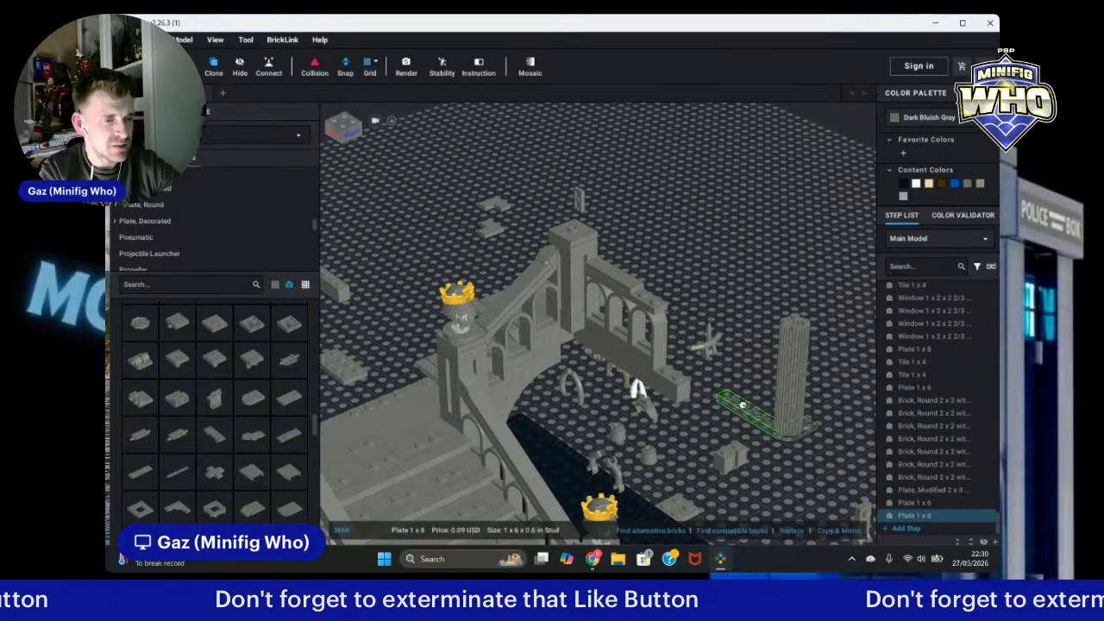
pyautogui.press('Escape')
# Step: Select the seven-brick fluted column and clone it, placing the copy on the baseplate
pyautogui.moveTo(776, 301); pyautogui.dragTo(682, 385)
pyautogui.click(757, 392)
pyautogui.moveTo(758, 391)
pyautogui.mouseDown(button='right')
pyautogui.moveTo(824, 404)
pyautogui.moveTo(740, 409)
pyautogui.moveTo(762, 384)
pyautogui.mouseUp(button='right')
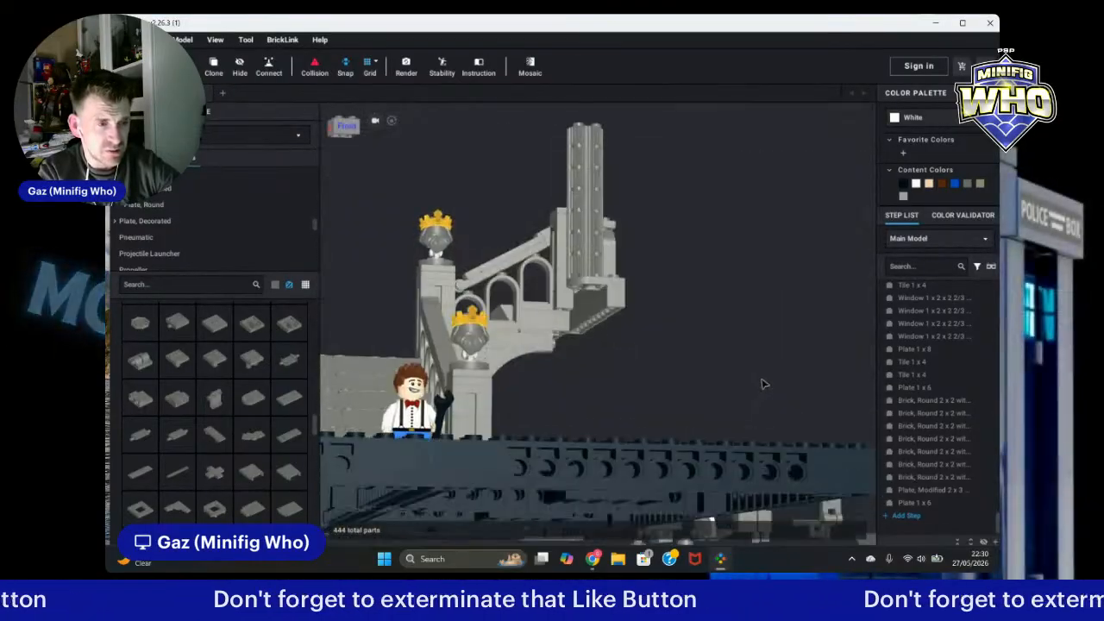
pyautogui.click(591, 266)
pyautogui.keyDown('ctrl'); pyautogui.click(592, 249); pyautogui.keyUp('ctrl')
pyautogui.keyDown('ctrl'); pyautogui.click(594, 227); pyautogui.keyUp('ctrl')
pyautogui.keyDown('ctrl'); pyautogui.click(595, 208); pyautogui.keyUp('ctrl')
pyautogui.keyDown('ctrl'); pyautogui.click(595, 188); pyautogui.keyUp('ctrl')
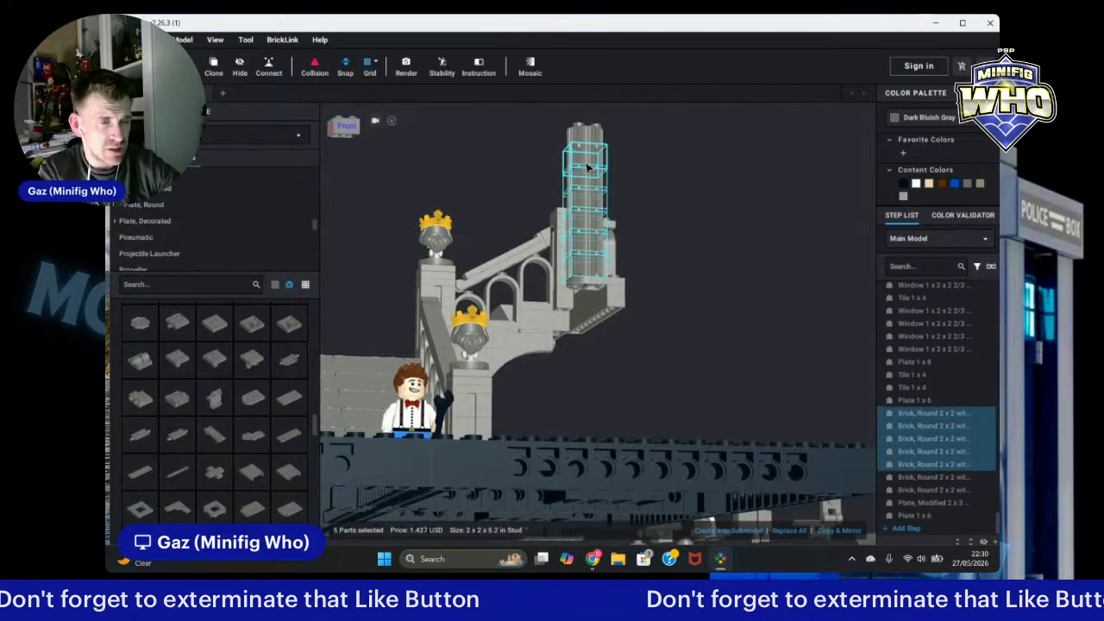
pyautogui.keyDown('ctrl'); pyautogui.click(592, 168); pyautogui.keyUp('ctrl')
pyautogui.keyDown('ctrl'); pyautogui.click(590, 142); pyautogui.keyUp('ctrl')
pyautogui.moveTo(754, 252); pyautogui.dragTo(752, 267, button='right')
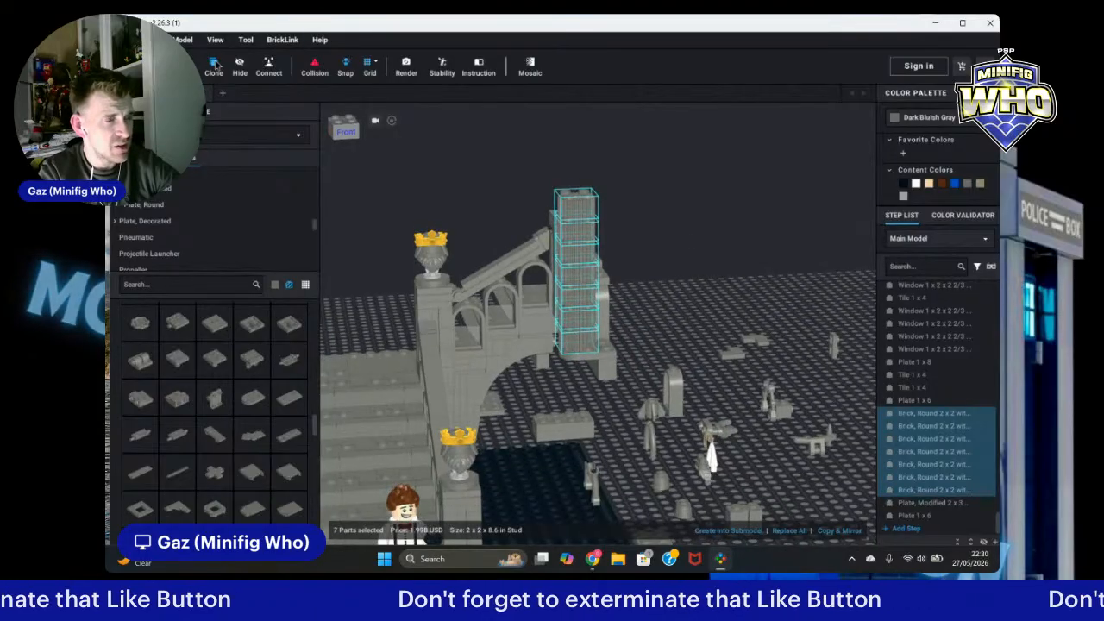
pyautogui.click(216, 65)
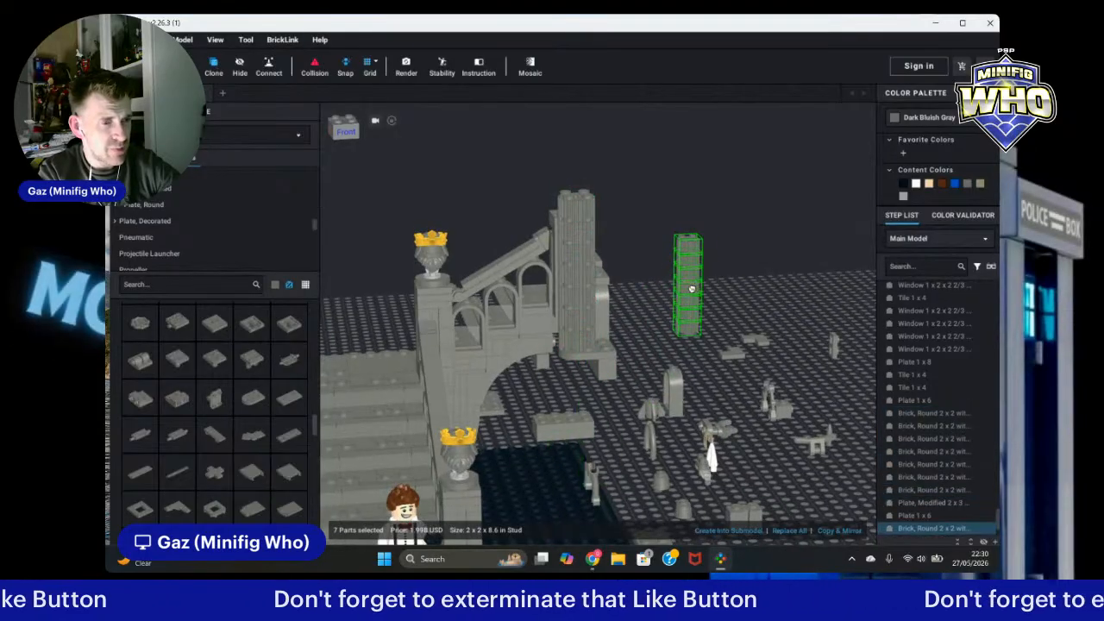
pyautogui.click(685, 285)
# Step: Move the cloned column under the end of the arched walkway and undo the last adjustment
pyautogui.click(681, 231)
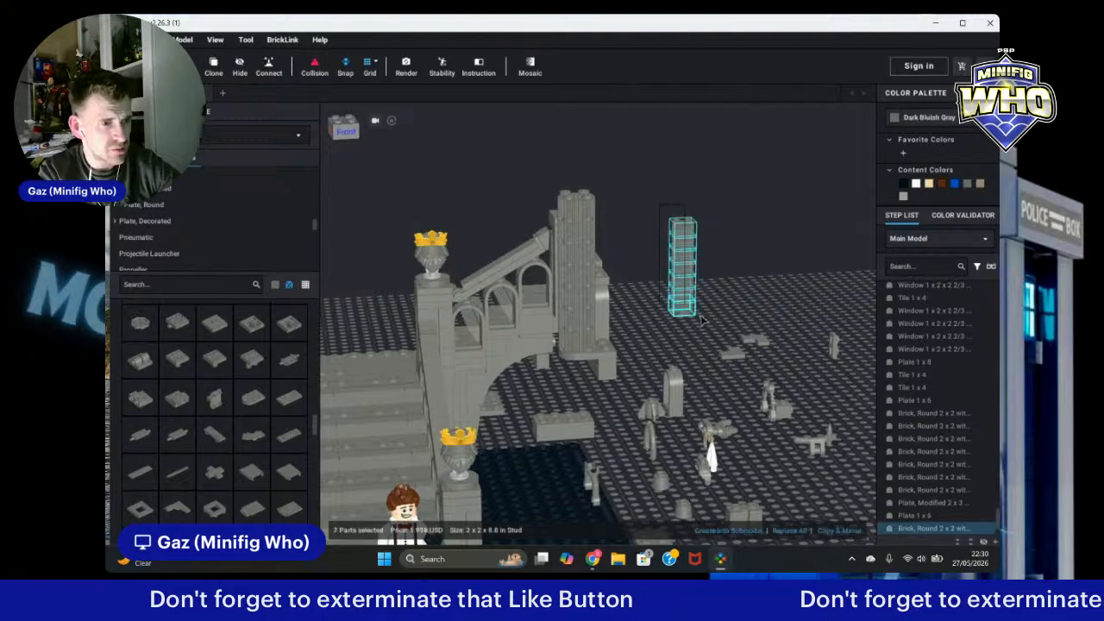
pyautogui.moveTo(679, 235); pyautogui.dragTo(569, 394)
pyautogui.moveTo(569, 394); pyautogui.dragTo(588, 385, button='right')
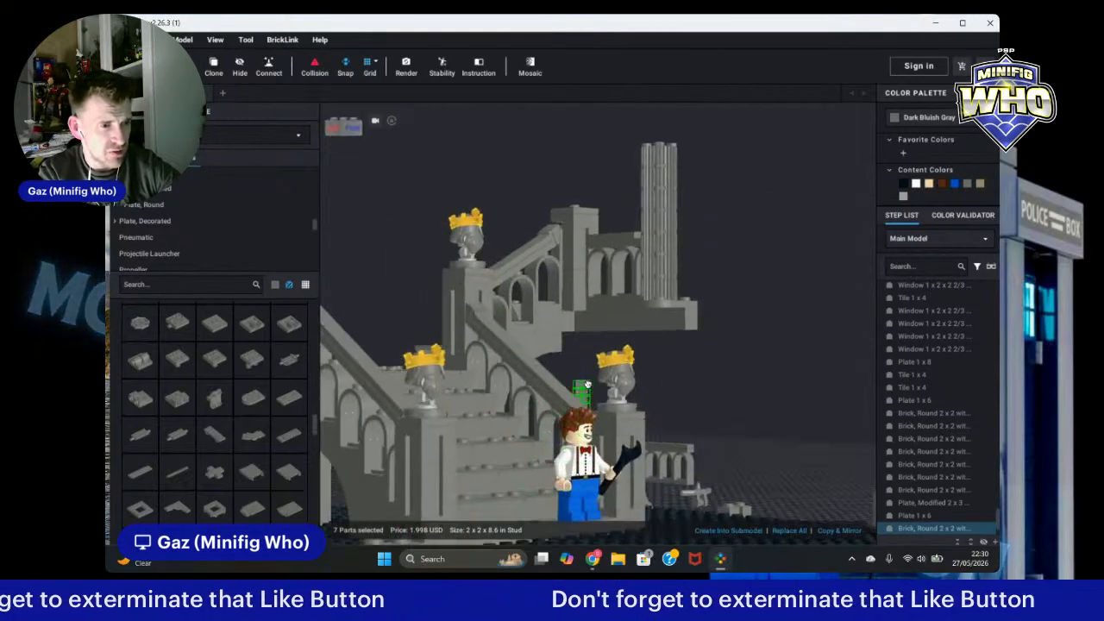
pyautogui.moveTo(589, 385); pyautogui.dragTo(676, 337)
pyautogui.scroll(3, 642, 347)
pyautogui.moveTo(676, 337); pyautogui.dragTo(661, 316, button='right')
pyautogui.moveTo(661, 316); pyautogui.dragTo(587, 313)
pyautogui.moveTo(587, 313); pyautogui.dragTo(587, 311, button='right')
pyautogui.moveTo(586, 311); pyautogui.dragTo(540, 259)
pyautogui.click(541, 259)
pyautogui.click(735, 257)
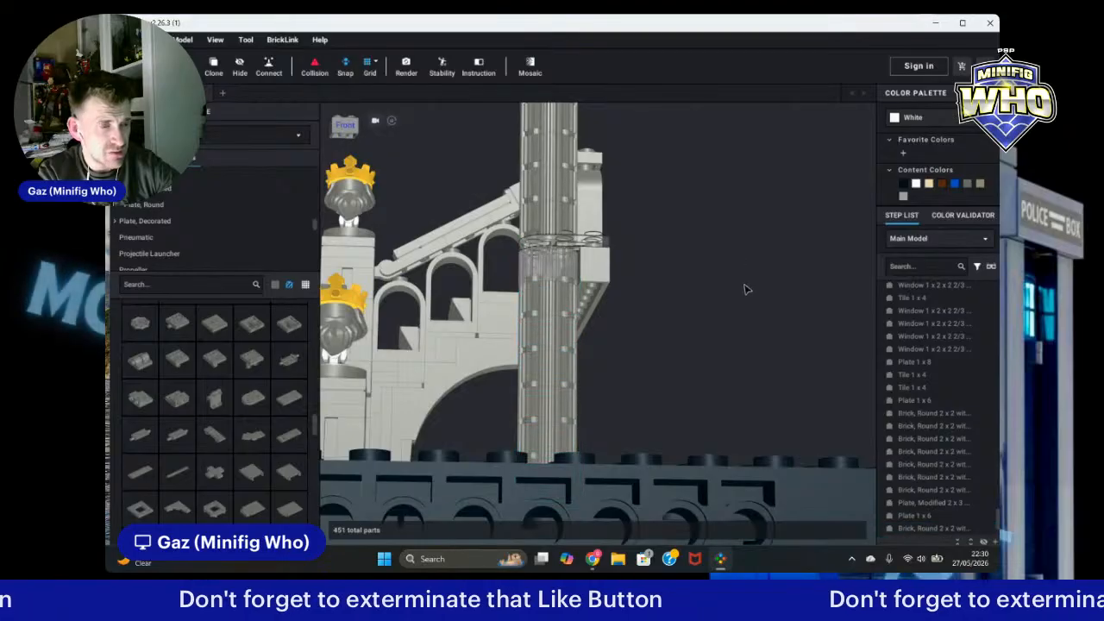
pyautogui.moveTo(743, 284); pyautogui.dragTo(764, 291, button='right')
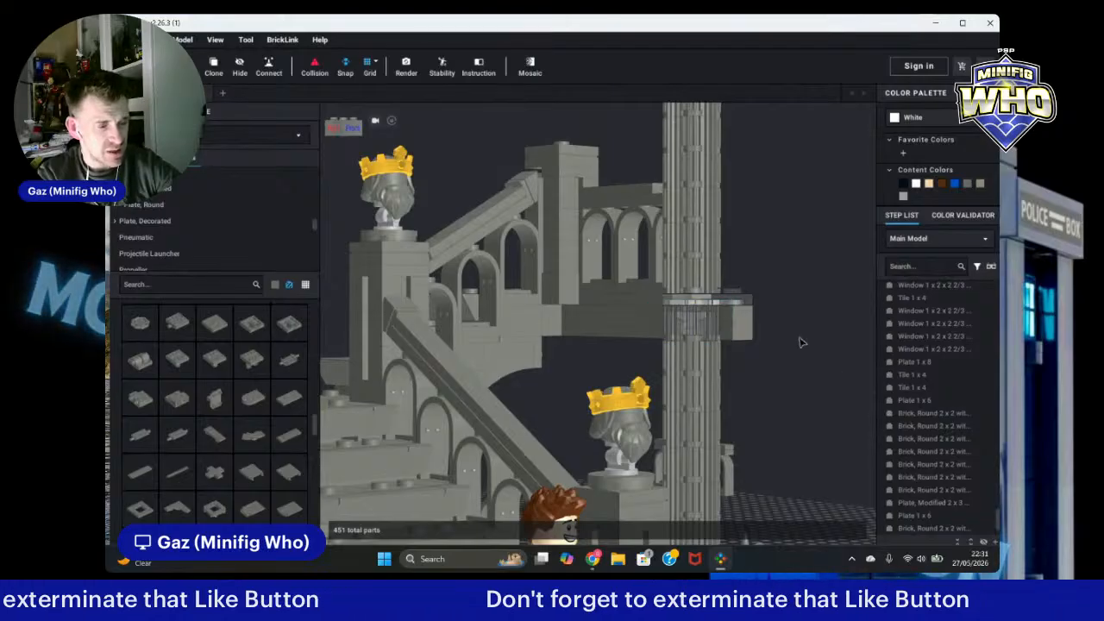
pyautogui.hotkey('ctrl', 'z')
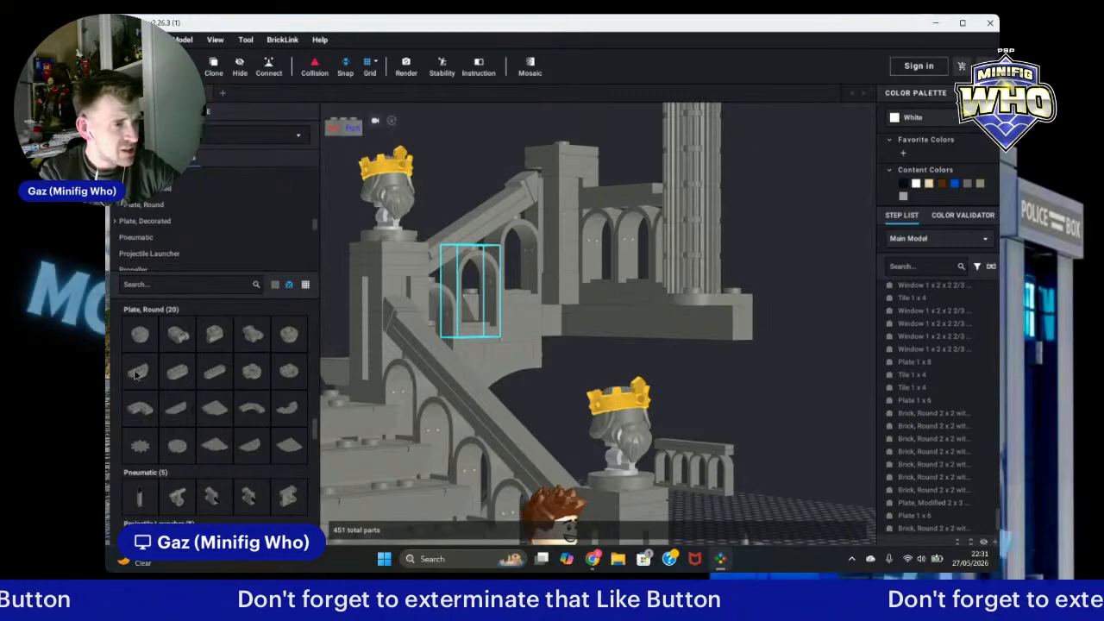
# Step: Add a dark bluish gray 1x2 half round jumper plate beneath the column's supporting ledge
pyautogui.click(143, 376)
pyautogui.moveTo(730, 418)
pyautogui.mouseDown(button='right')
pyautogui.moveTo(722, 401)
pyautogui.moveTo(730, 406)
pyautogui.mouseUp(button='right')
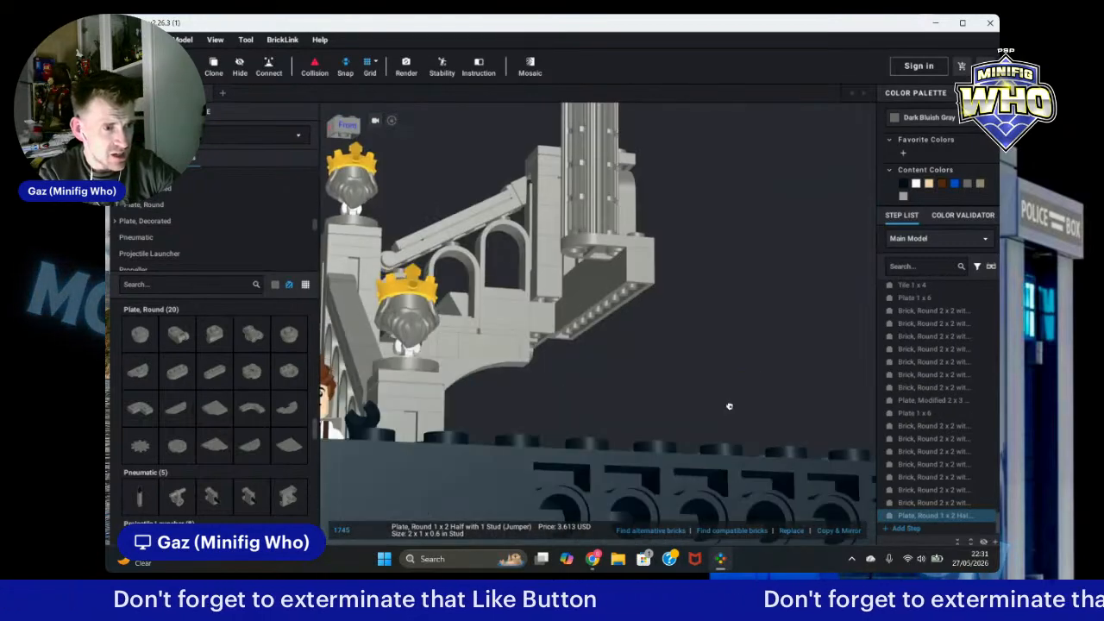
pyautogui.moveTo(746, 332); pyautogui.dragTo(740, 415, button='right')
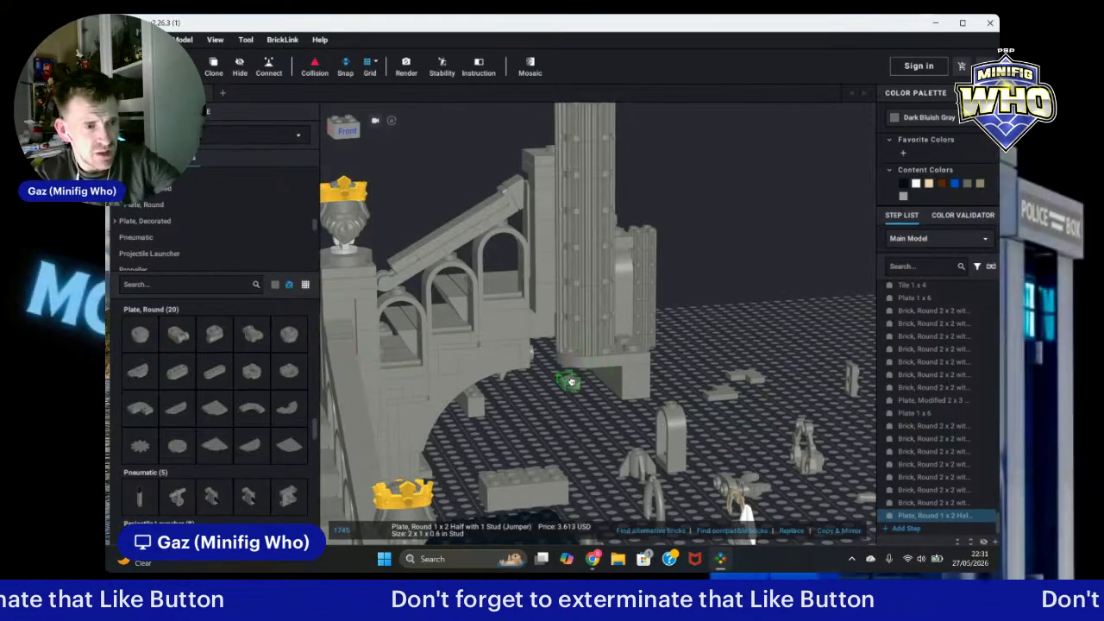
pyautogui.moveTo(571, 382); pyautogui.dragTo(577, 364, button='right')
pyautogui.scroll(8, 658, 268)
pyautogui.moveTo(633, 311); pyautogui.dragTo(659, 237)
pyautogui.moveTo(659, 241); pyautogui.dragTo(656, 337, button='middle')
# Step: Paste two more jumper plates under the ledge beside the first one
pyautogui.hotkey('ctrl', 'v')
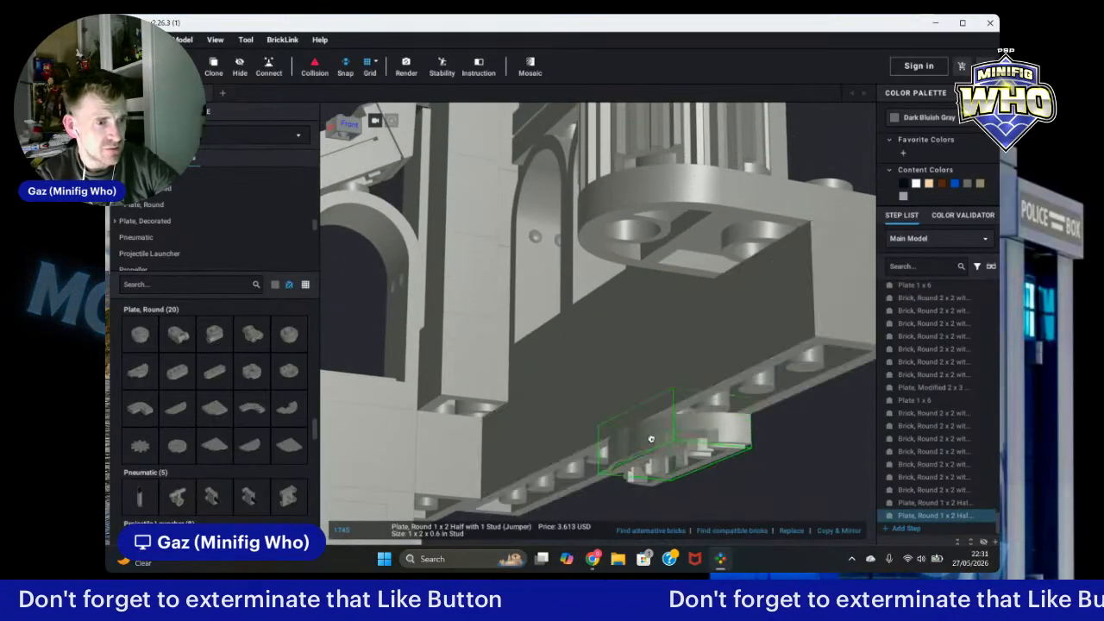
pyautogui.click(680, 450)
pyautogui.hotkey('ctrl', 'v')
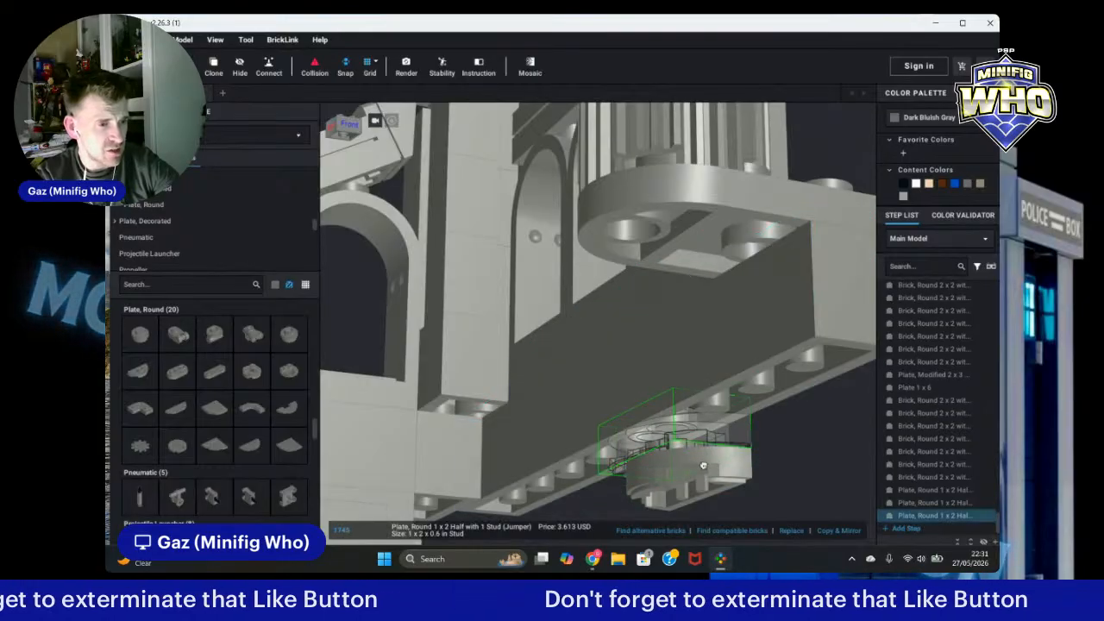
pyautogui.click(698, 469)
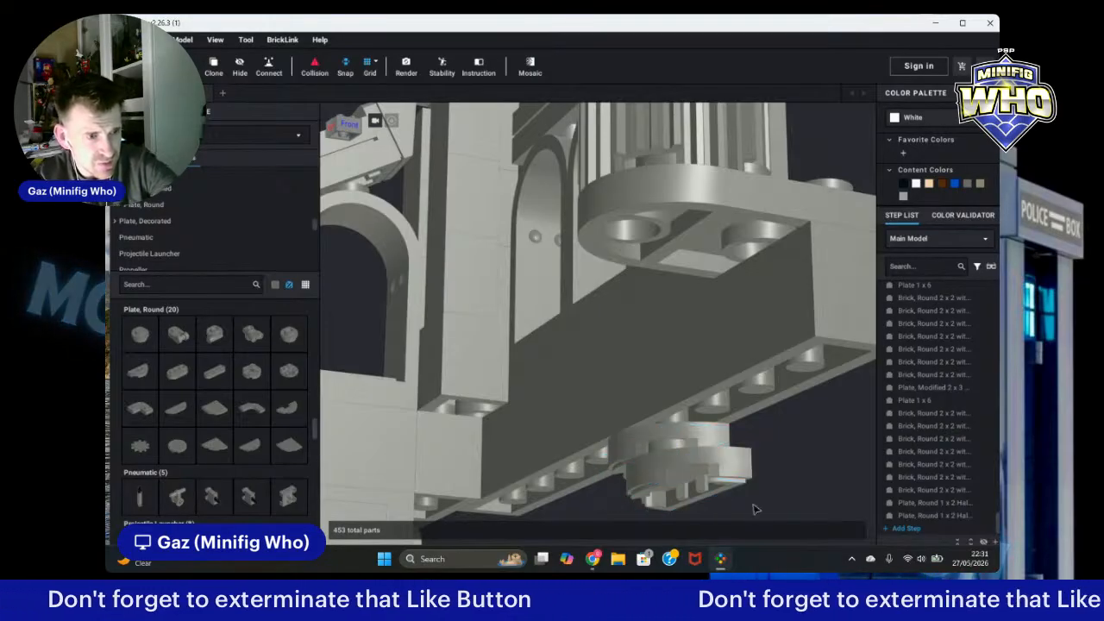
# Step: Delete one pasted jumper plate and move another up under the column's round base
pyautogui.click(708, 478)
pyautogui.press('Delete')
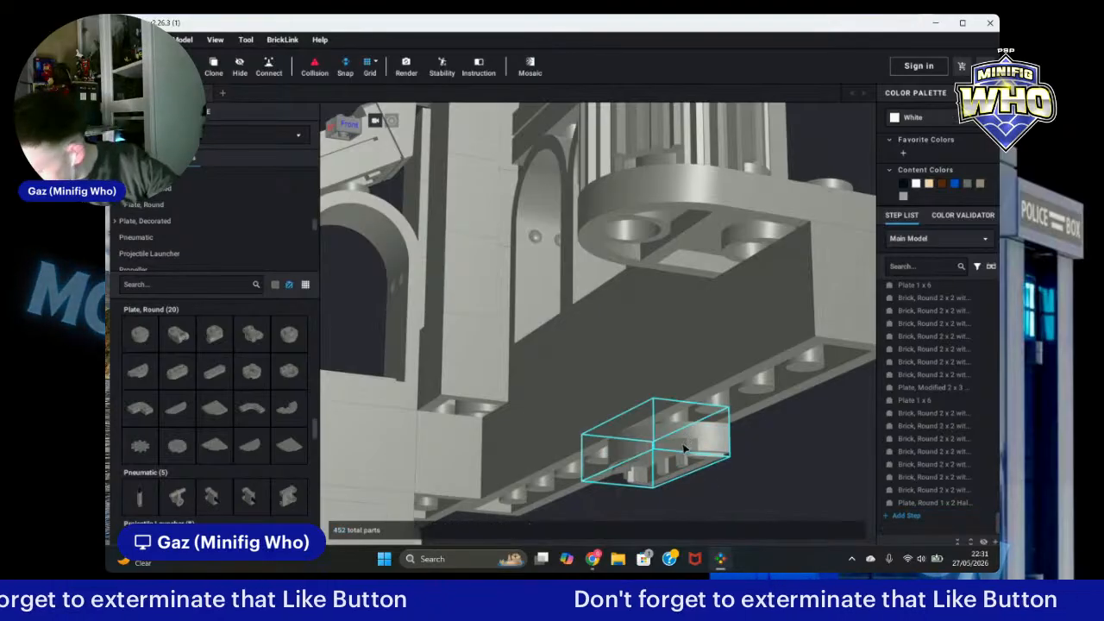
pyautogui.click(651, 248)
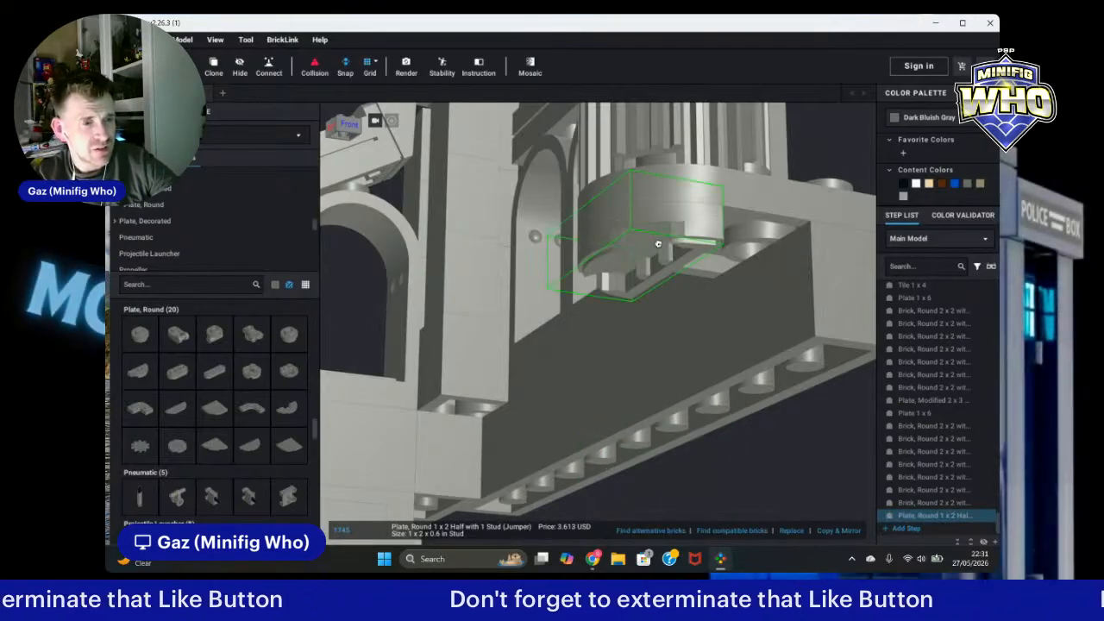
pyautogui.click(826, 143)
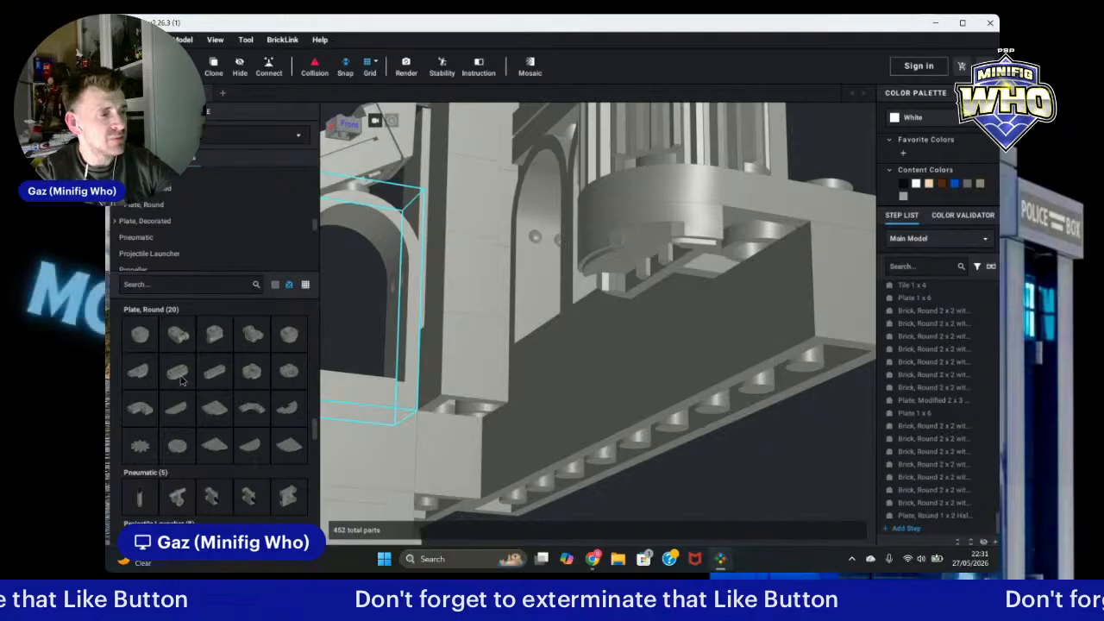
# Step: Open the Plate category and add a rotated dark bluish gray 1x2 plate under the ledge
pyautogui.scroll(3, 223, 359)
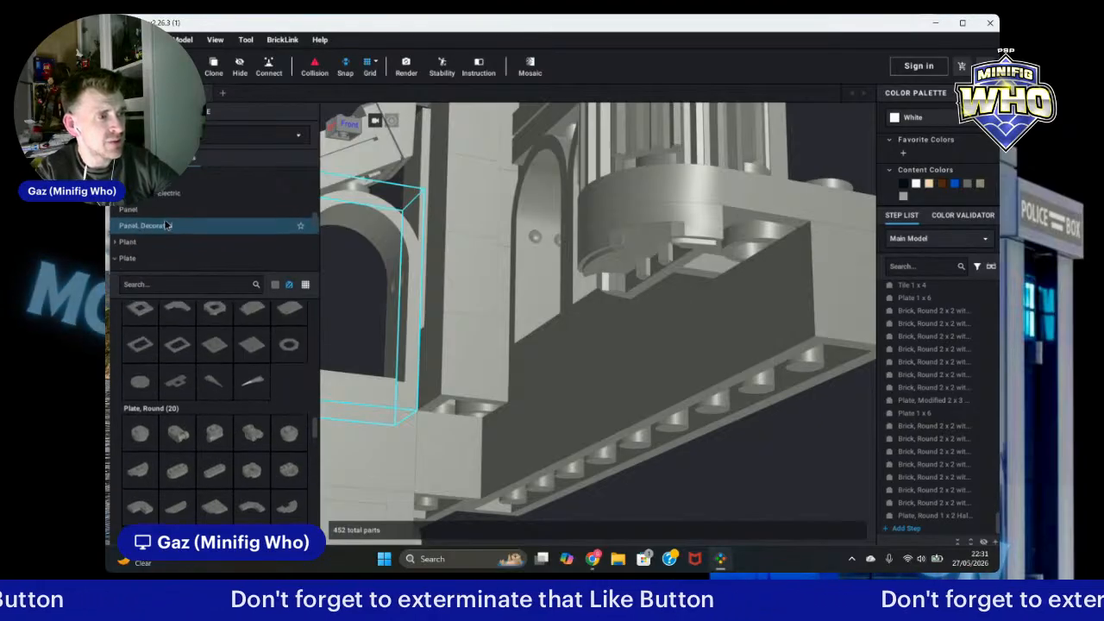
pyautogui.click(144, 234)
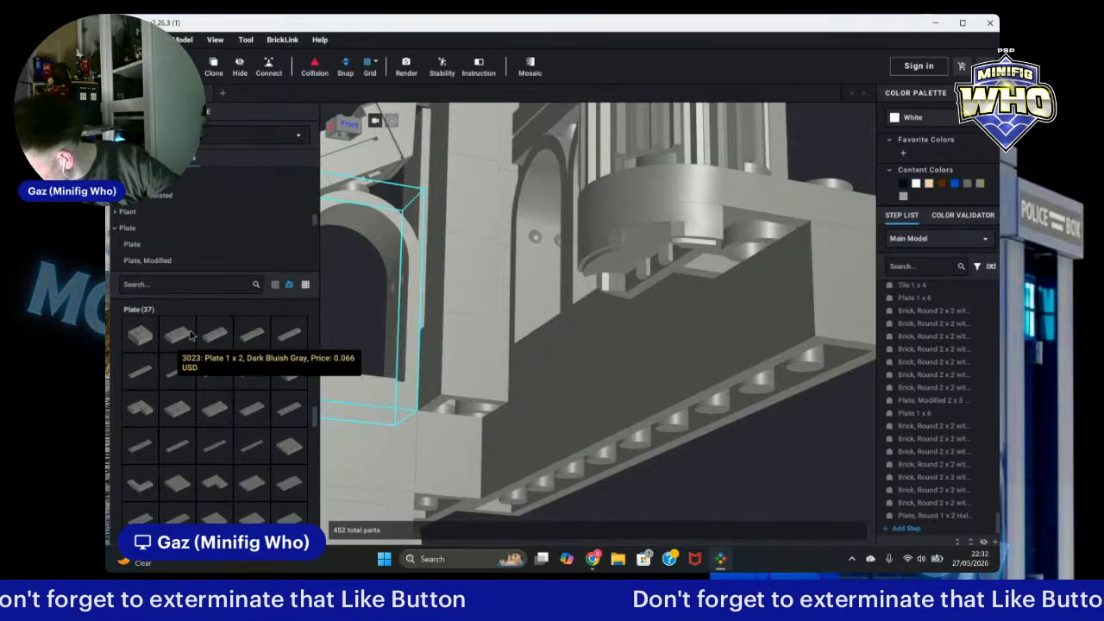
pyautogui.moveTo(191, 337); pyautogui.dragTo(740, 270)
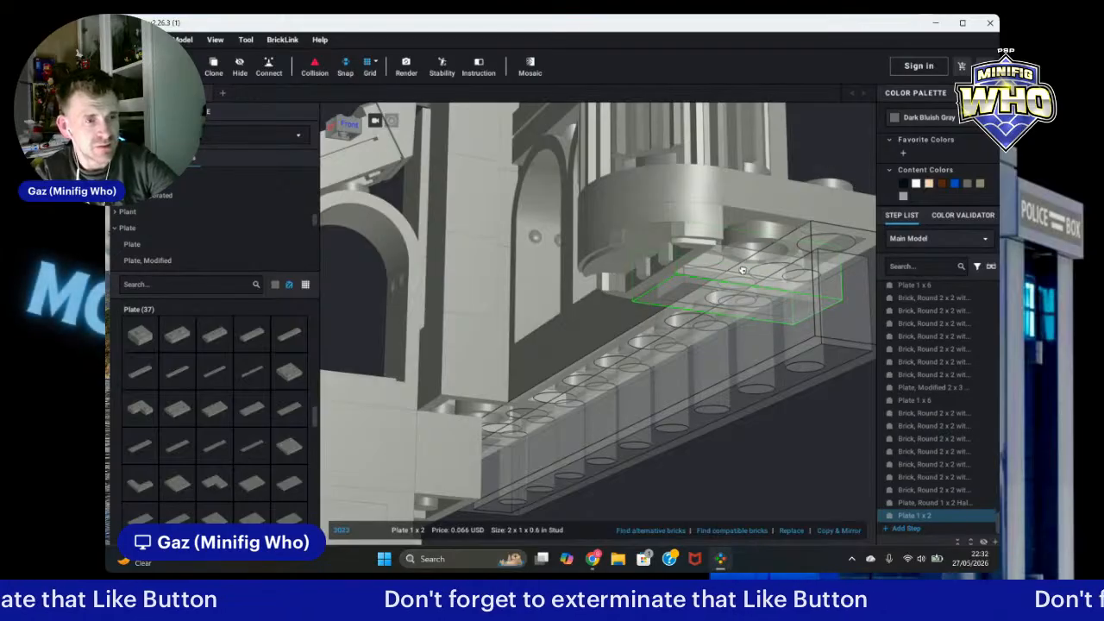
pyautogui.press('Right')
pyautogui.click(731, 251)
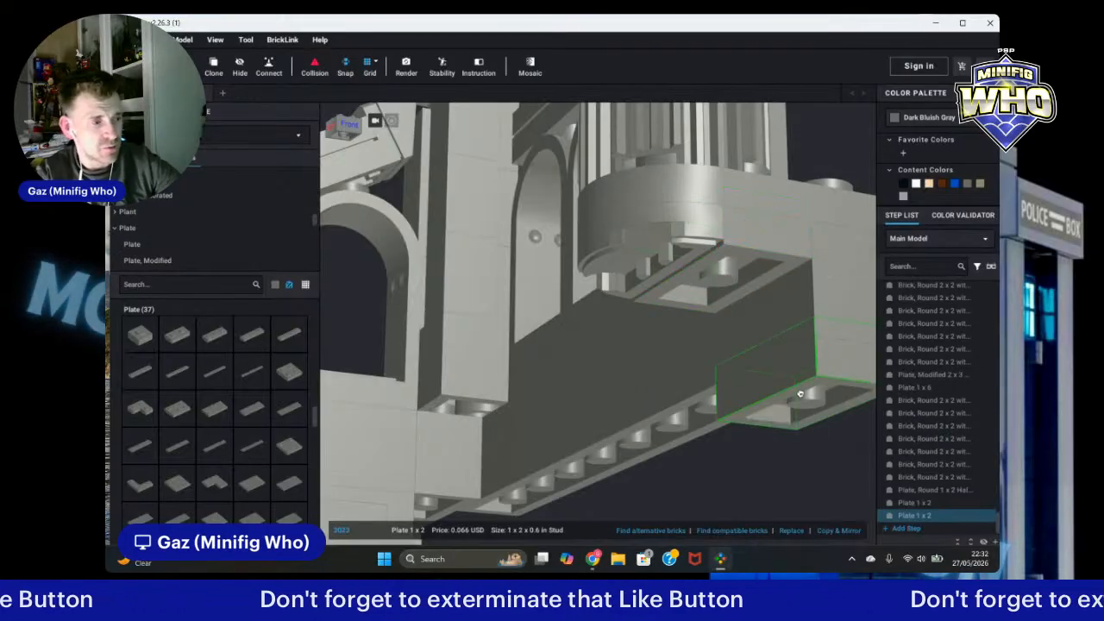
pyautogui.press('Escape')
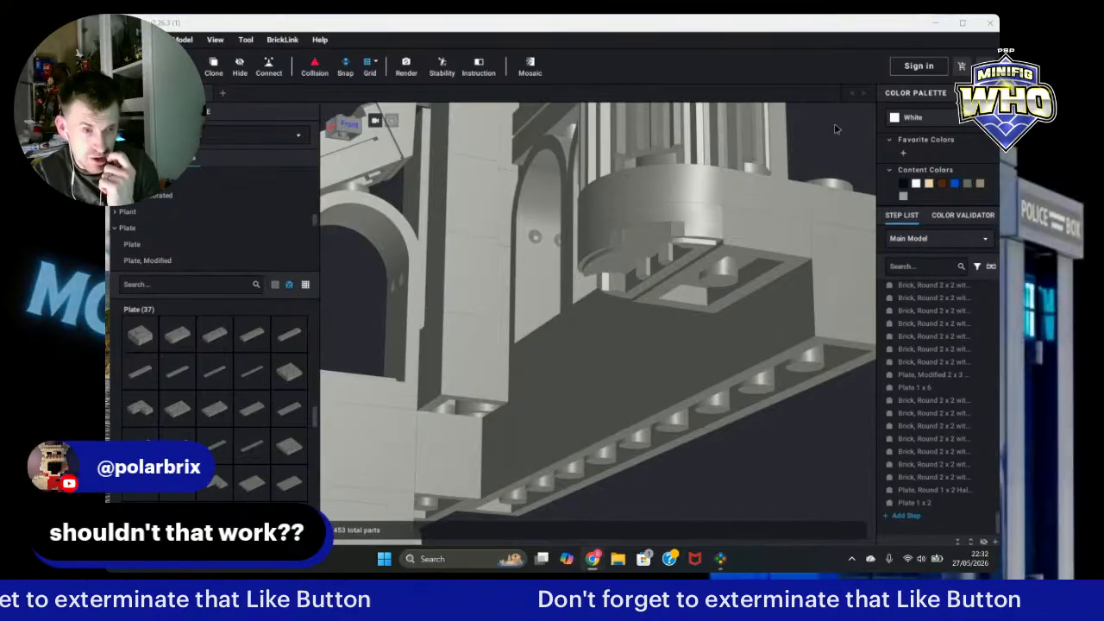
pyautogui.click(838, 320)
pyautogui.scroll(-8, 808, 321)
pyautogui.moveTo(788, 246); pyautogui.dragTo(787, 259, button='right')
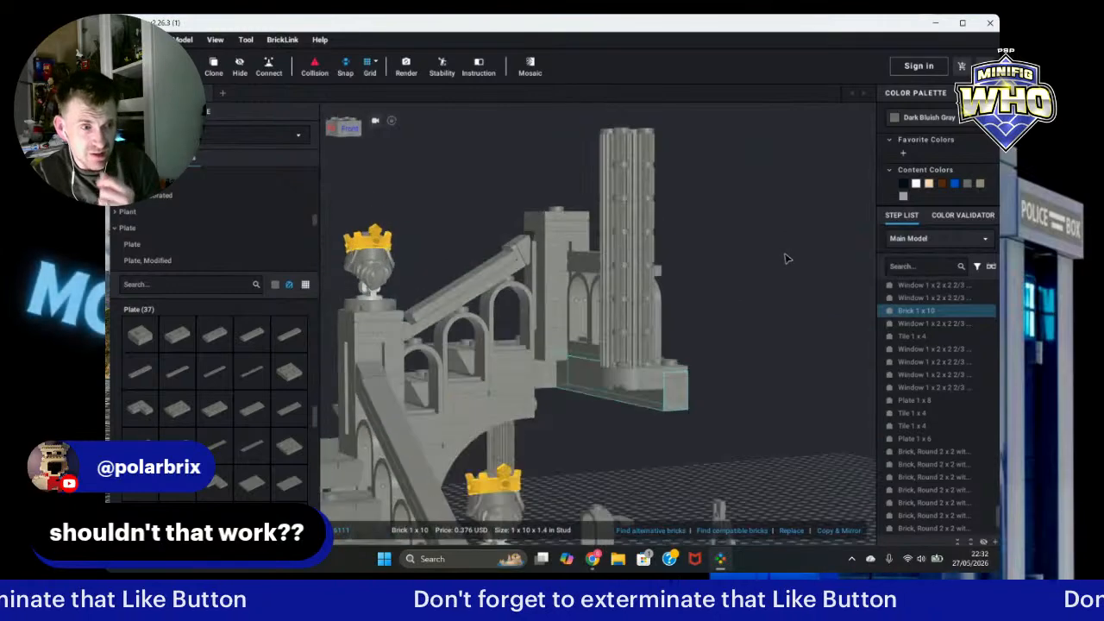
pyautogui.moveTo(734, 191); pyautogui.dragTo(732, 206, button='right')
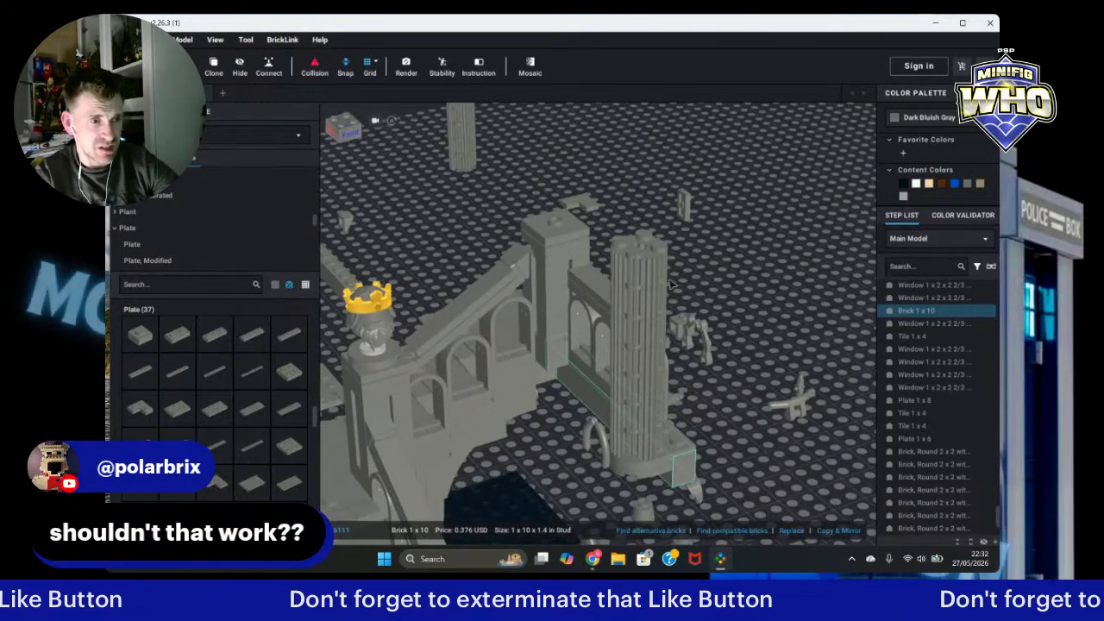
pyautogui.moveTo(804, 285); pyautogui.dragTo(750, 251, button='right')
pyautogui.moveTo(602, 115); pyautogui.dragTo(664, 229)
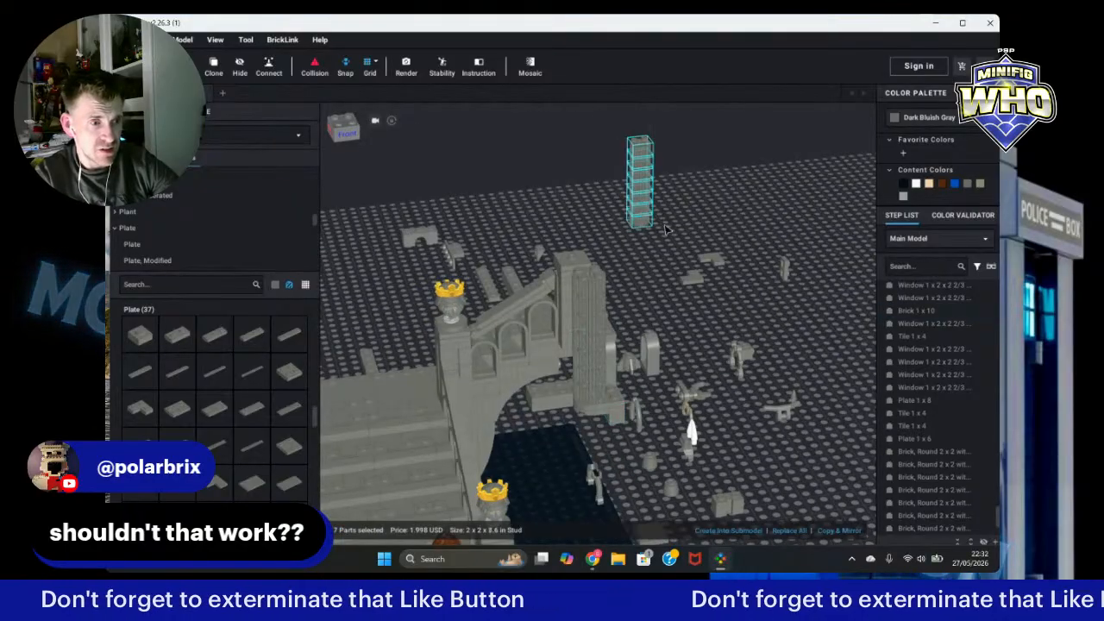
pyautogui.moveTo(643, 173); pyautogui.dragTo(591, 442)
pyautogui.click(811, 425)
pyautogui.moveTo(810, 425); pyautogui.dragTo(820, 470, button='right')
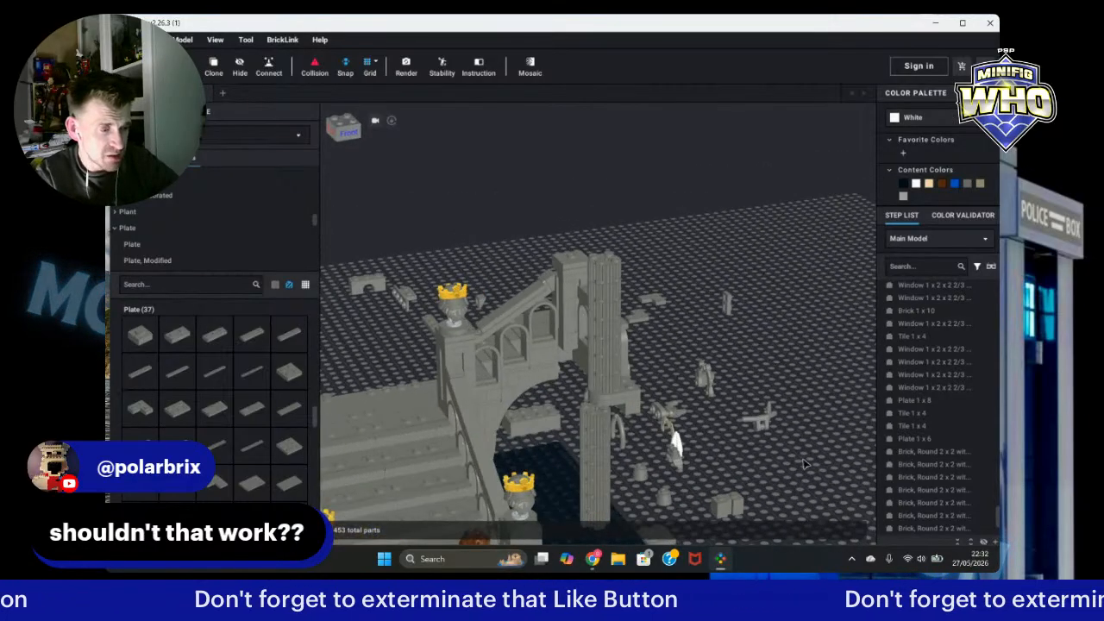
pyautogui.hotkey('ctrl', 'z')
pyautogui.moveTo(714, 188); pyautogui.dragTo(708, 187, button='right')
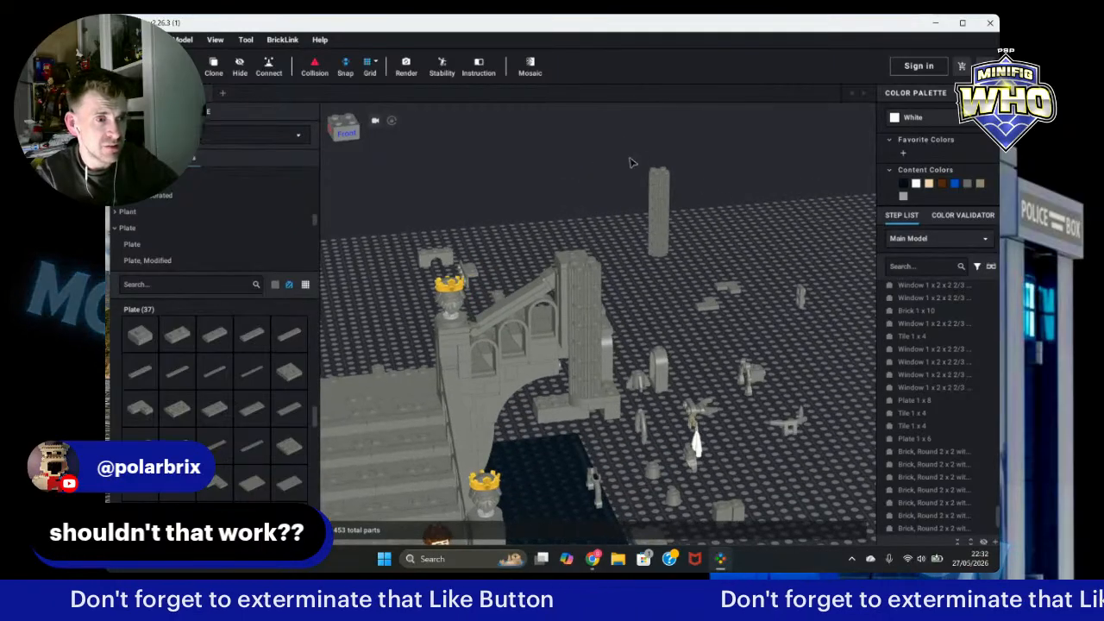
# Step: Move the stack of seven round 2x2 bricks under the fluted column so it reaches the ground
pyautogui.click(657, 203)
pyautogui.moveTo(657, 203); pyautogui.dragTo(594, 443)
pyautogui.moveTo(595, 445); pyautogui.dragTo(607, 447, button='right')
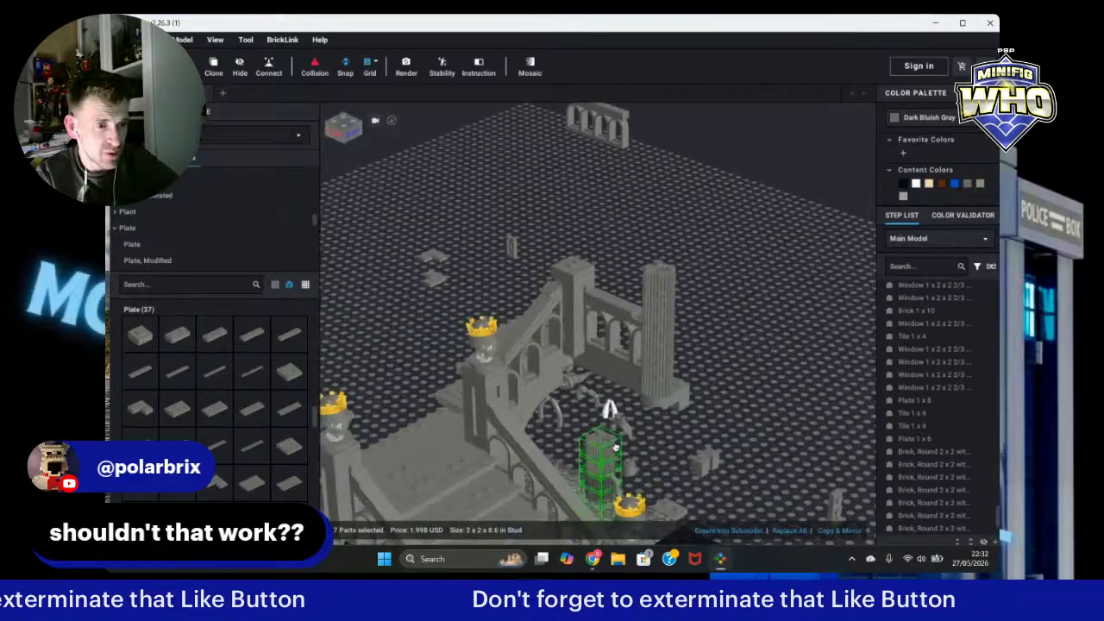
pyautogui.moveTo(607, 447); pyautogui.dragTo(645, 412)
pyautogui.scroll(5, 646, 413)
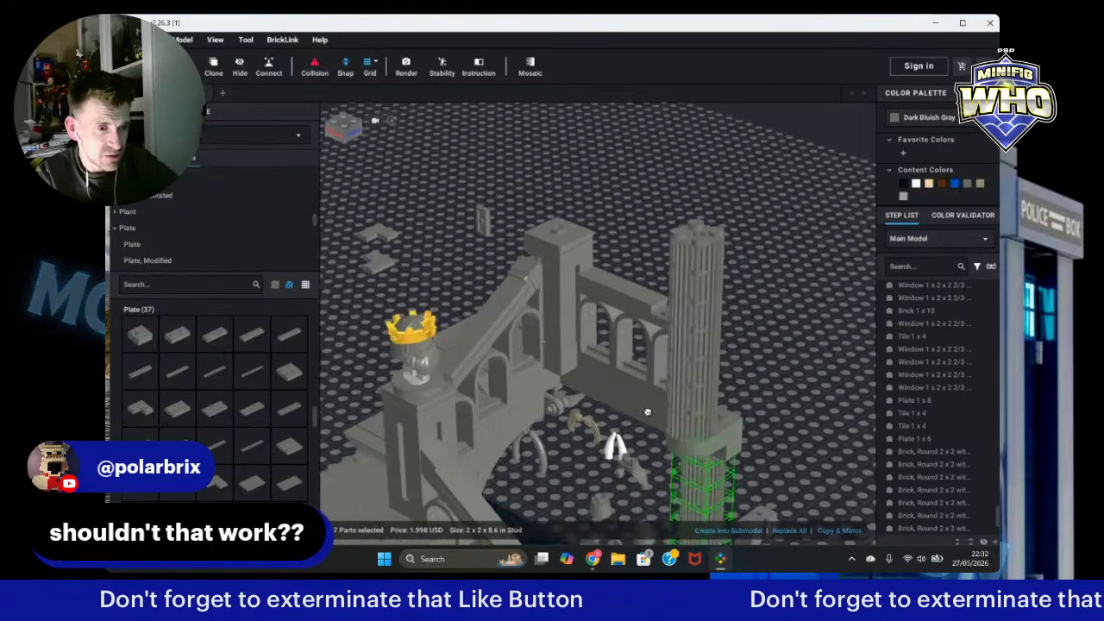
pyautogui.moveTo(688, 515); pyautogui.dragTo(690, 512)
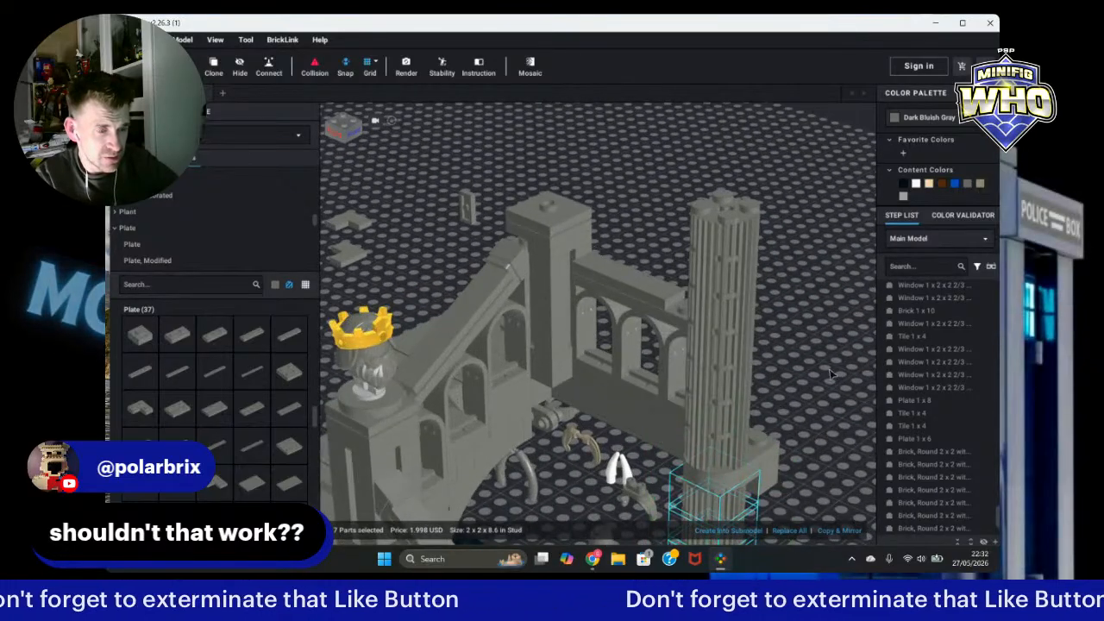
pyautogui.click(831, 372)
pyautogui.moveTo(831, 372); pyautogui.dragTo(811, 353, button='right')
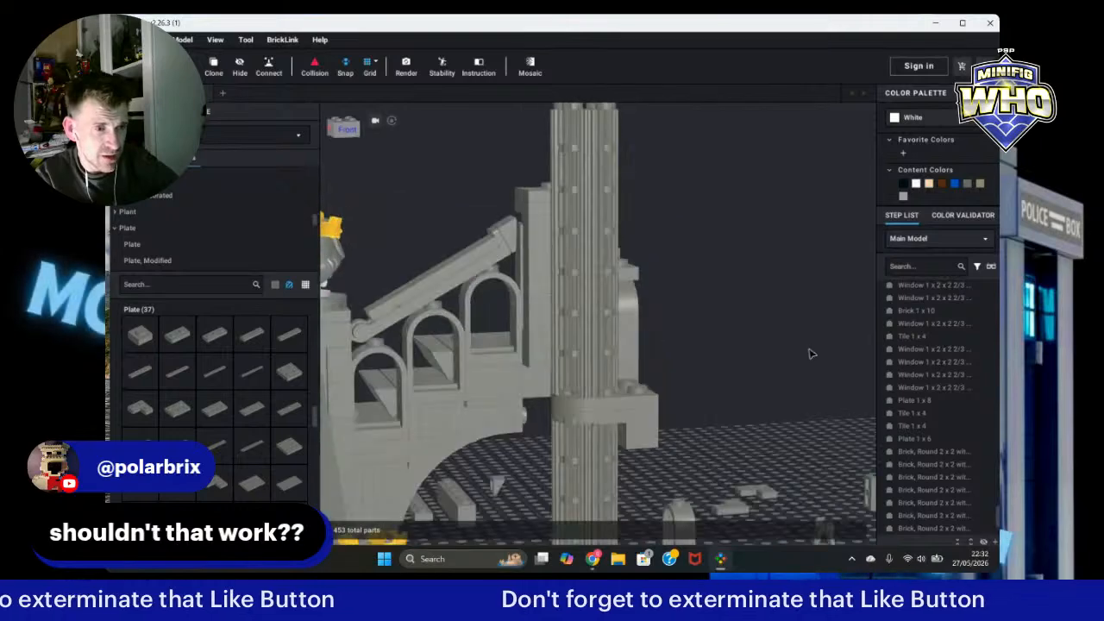
# Step: Inspect the staircase and the extended column from the front
pyautogui.scroll(-5, 755, 358)
pyautogui.scroll(3, 755, 361)
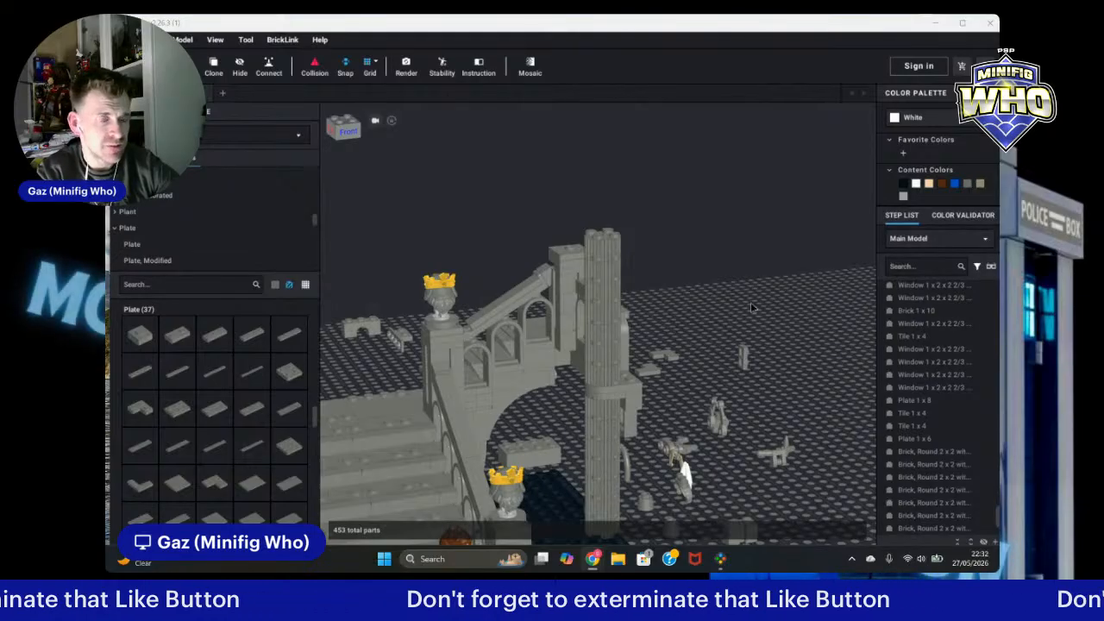
pyautogui.moveTo(779, 306)
pyautogui.mouseDown(button='right')
pyautogui.moveTo(770, 280)
pyautogui.moveTo(765, 313)
pyautogui.moveTo(767, 303)
pyautogui.mouseUp(button='right')
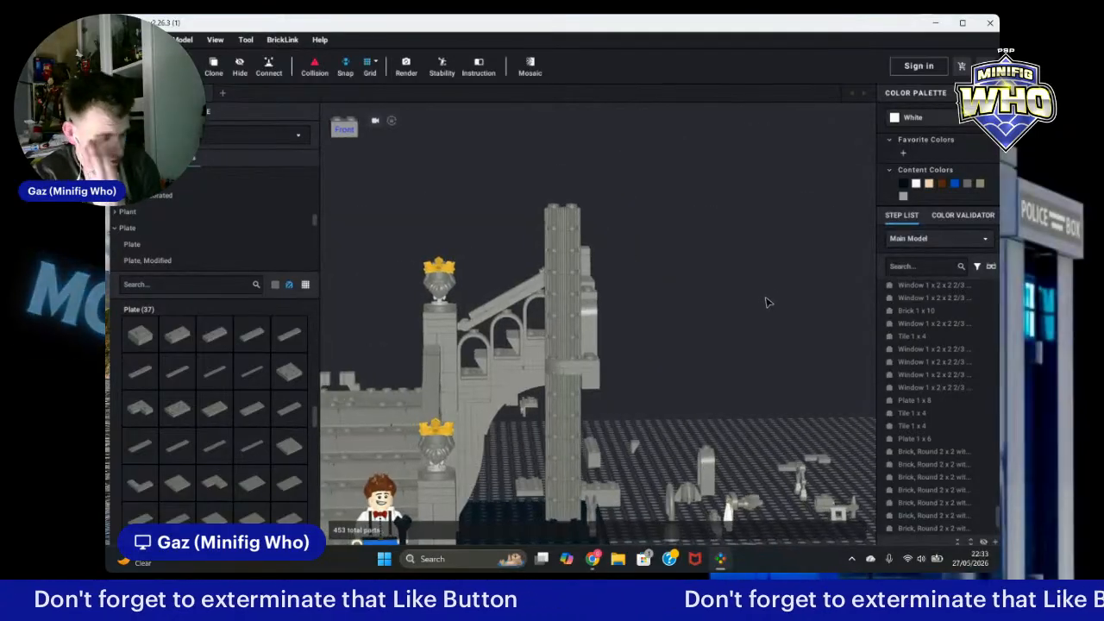
pyautogui.scroll(-5, 769, 302)
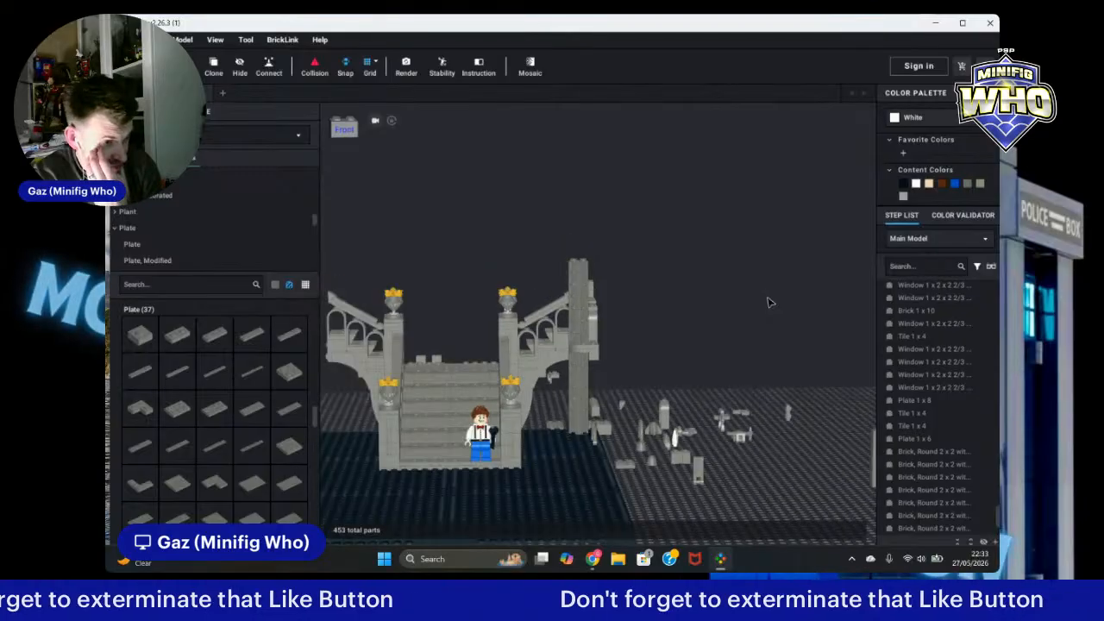
pyautogui.moveTo(749, 296); pyautogui.dragTo(756, 296, button='right')
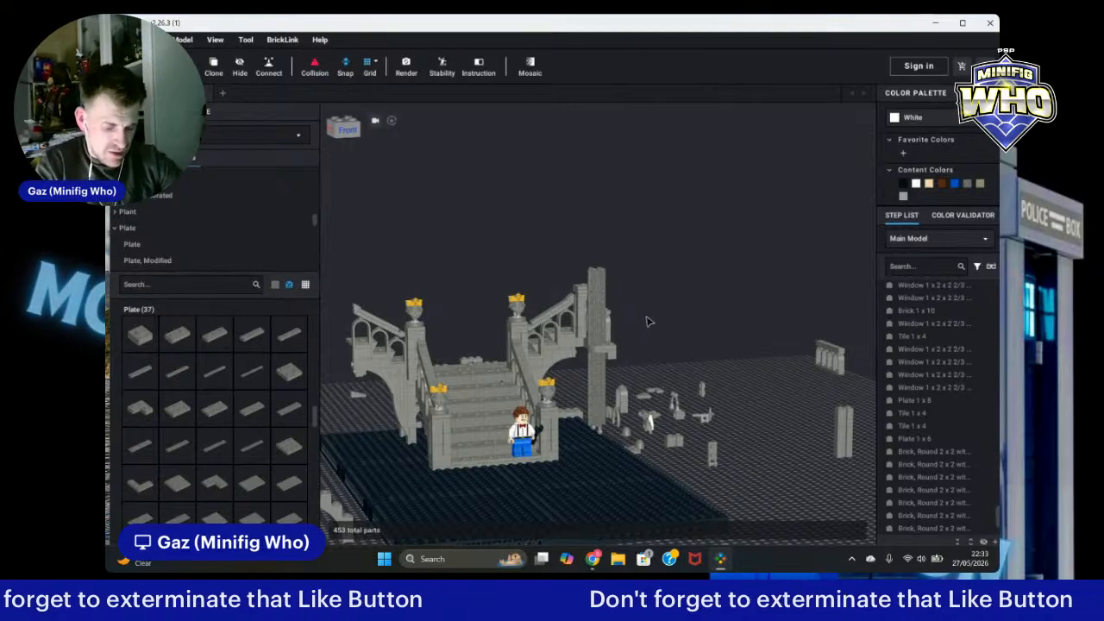
pyautogui.scroll(3, 682, 320)
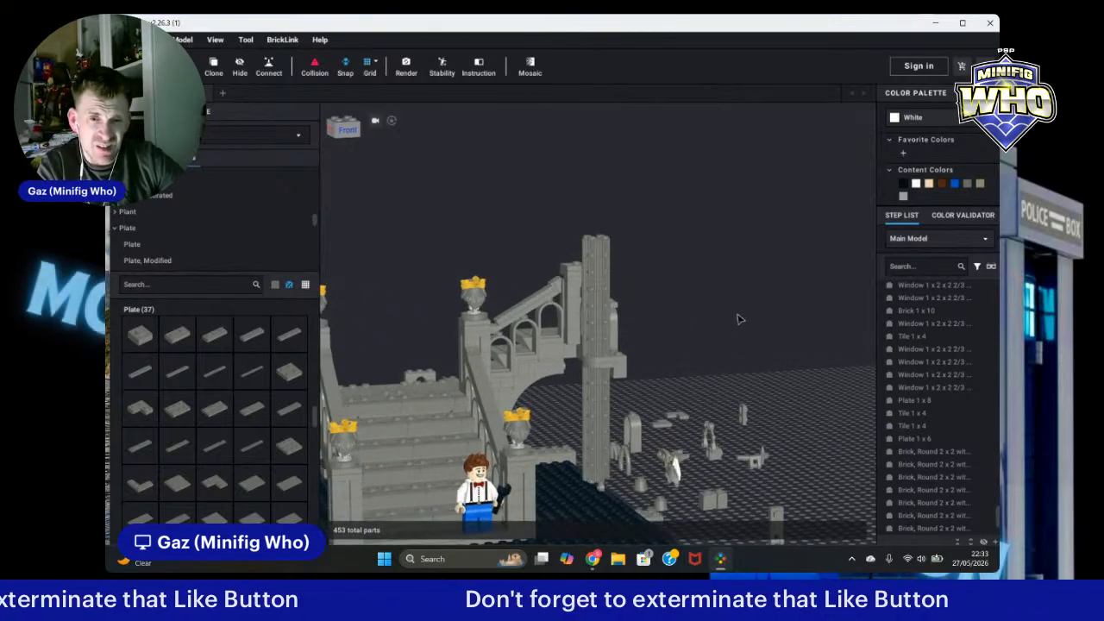
pyautogui.scroll(4, 777, 319)
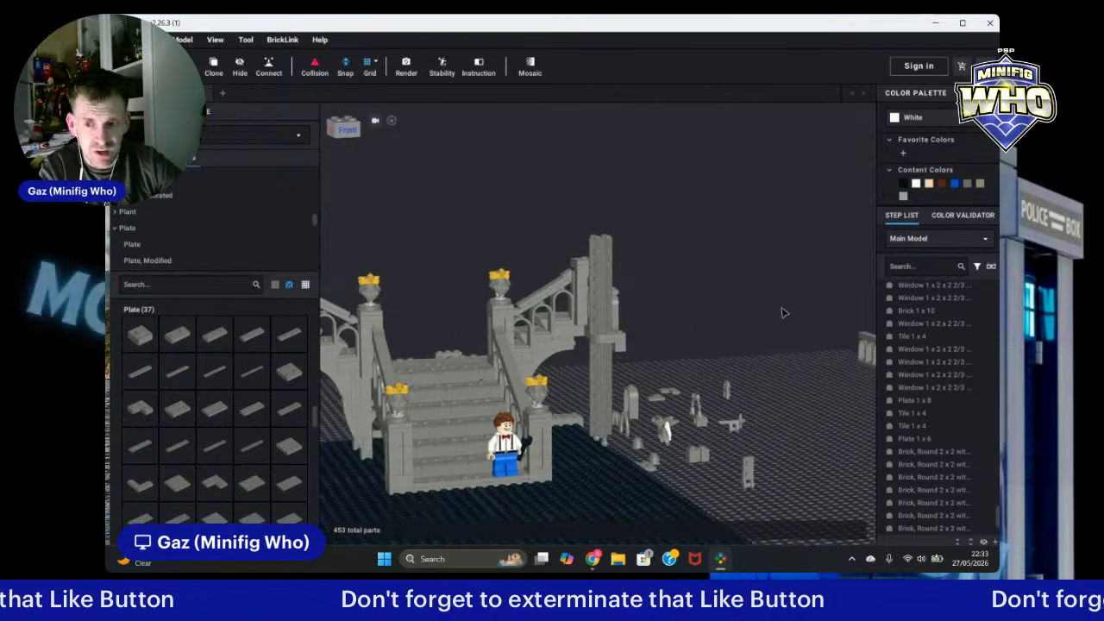
pyautogui.scroll(2, 641, 357)
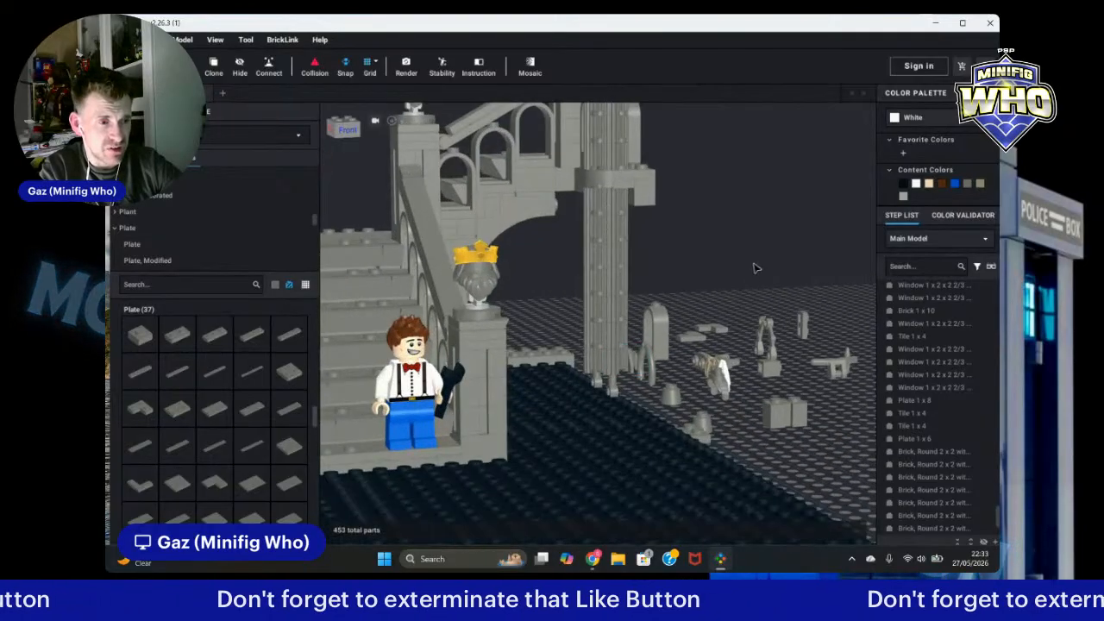
# Step: Clone the fluted round 2x2 brick twice and stack the copies at the base of the column
pyautogui.moveTo(756, 268); pyautogui.dragTo(752, 266, button='right')
pyautogui.click(580, 358)
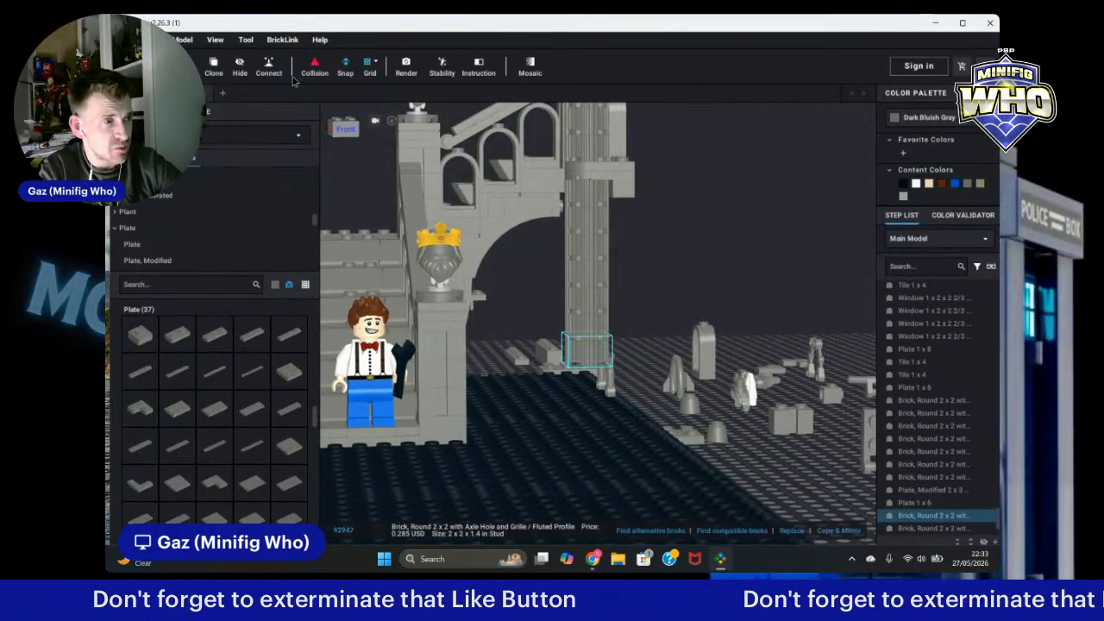
pyautogui.click(219, 70)
pyautogui.moveTo(590, 376); pyautogui.dragTo(609, 451, button='right')
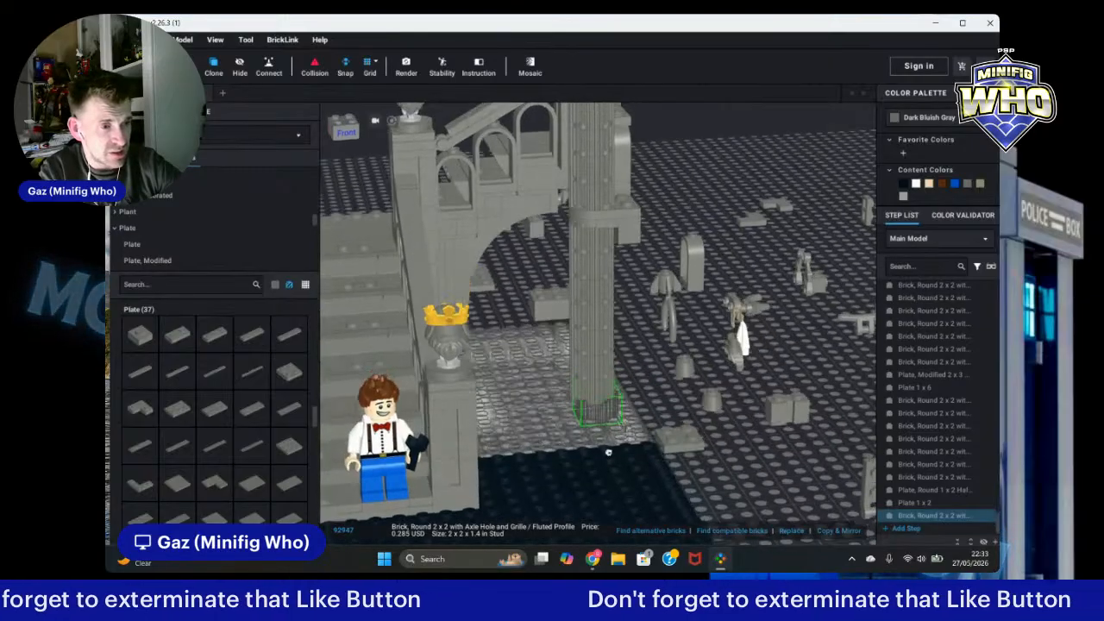
pyautogui.click(590, 393)
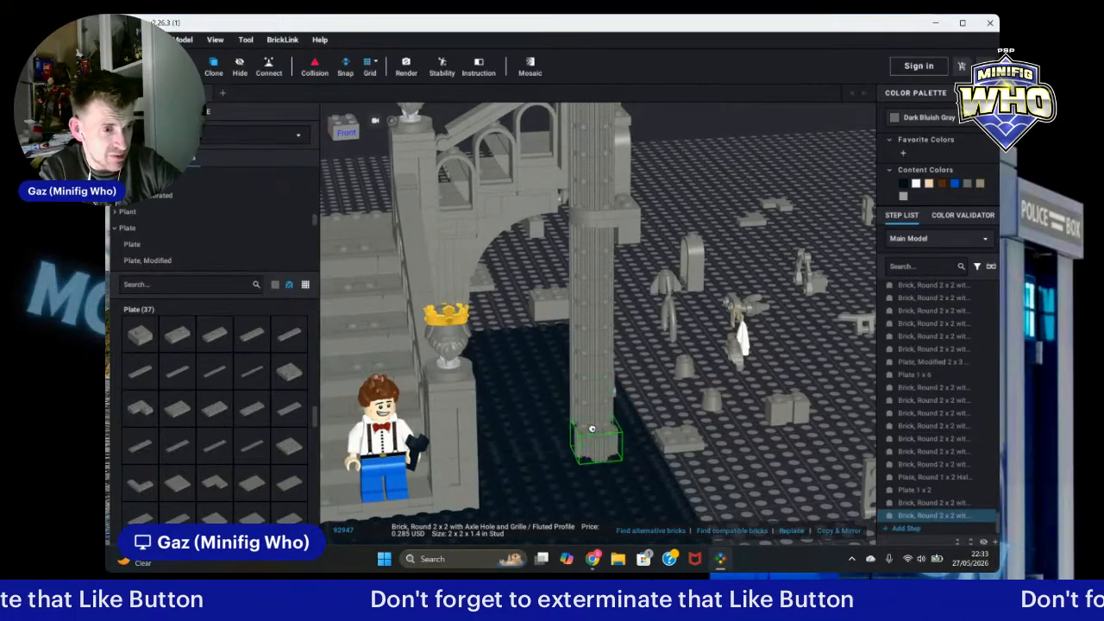
pyautogui.click(590, 418)
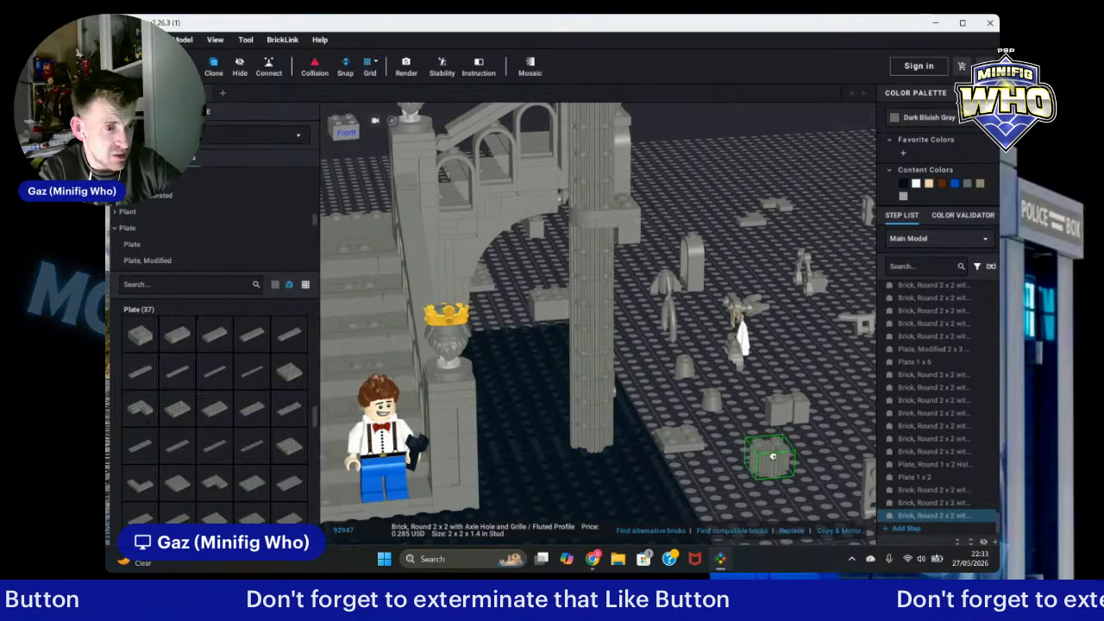
pyautogui.press('Escape')
pyautogui.moveTo(742, 484)
pyautogui.mouseDown(button='right')
pyautogui.moveTo(755, 500)
pyautogui.moveTo(764, 493)
pyautogui.moveTo(731, 480)
pyautogui.moveTo(738, 487)
pyautogui.mouseUp(button='right')
pyautogui.scroll(-5, 680, 294)
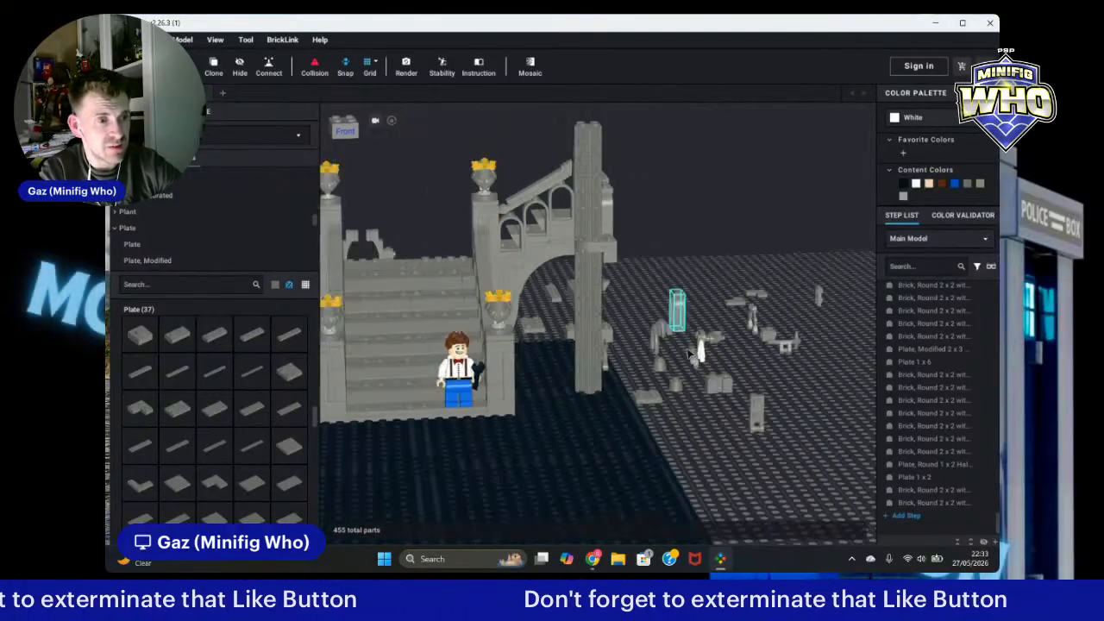
# Step: Delete the round brick at the bottom of the column
pyautogui.moveTo(681, 302); pyautogui.dragTo(649, 326, button='right')
pyautogui.scroll(2, 648, 327)
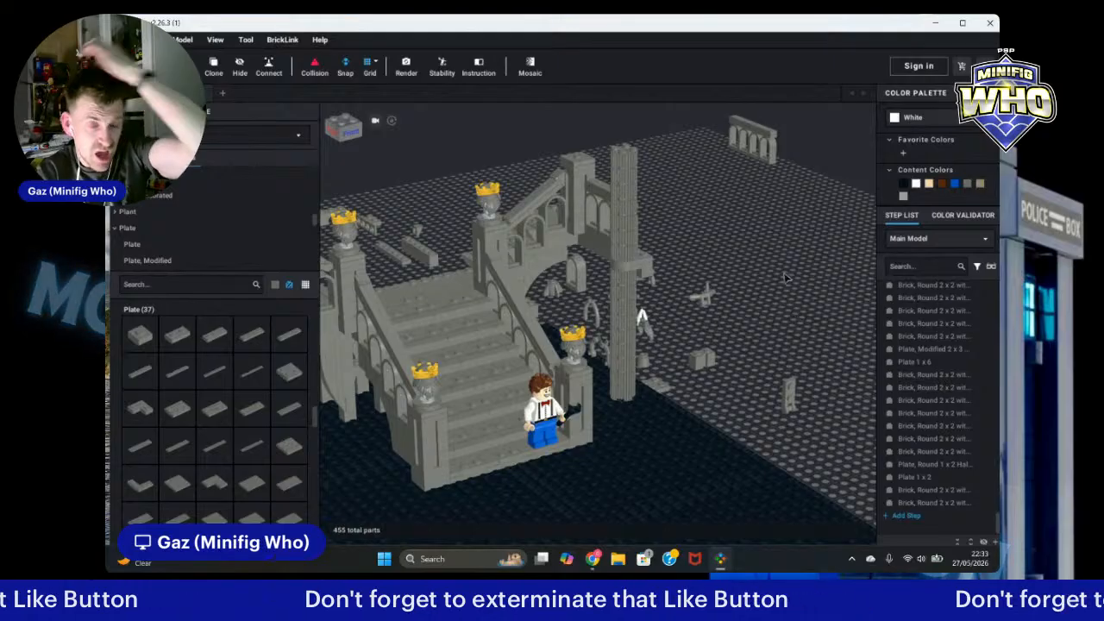
pyautogui.scroll(2, 795, 321)
pyautogui.scroll(2, 768, 278)
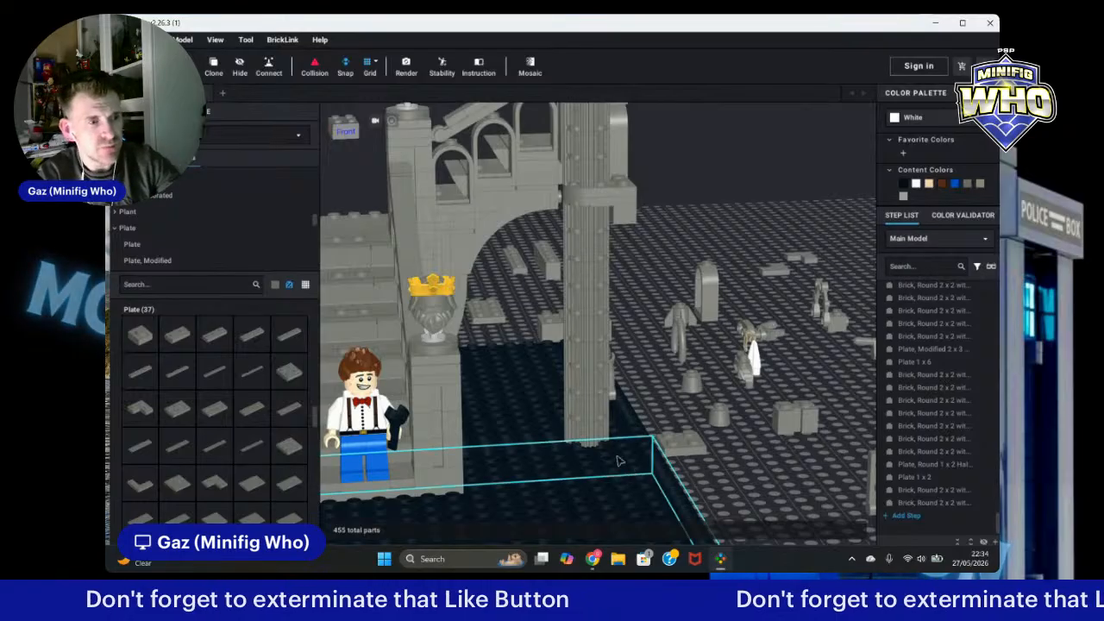
pyautogui.click(592, 437)
pyautogui.press('Delete')
# Step: Clone a dark bluish gray 2x2 brick and place the copy under the column's base
pyautogui.click(345, 292)
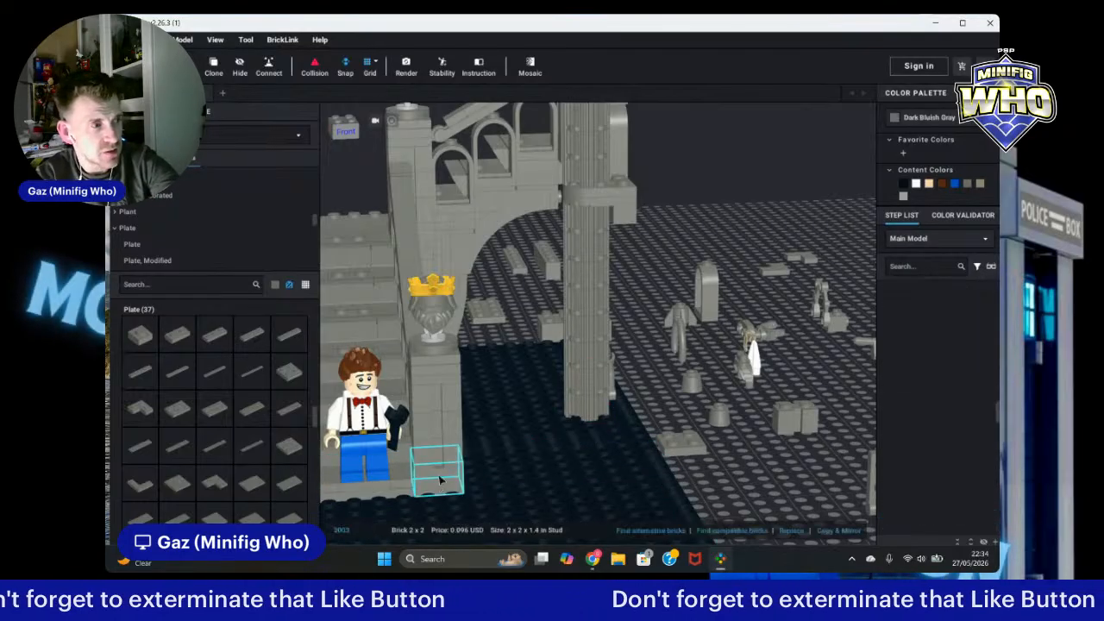
pyautogui.click(213, 66)
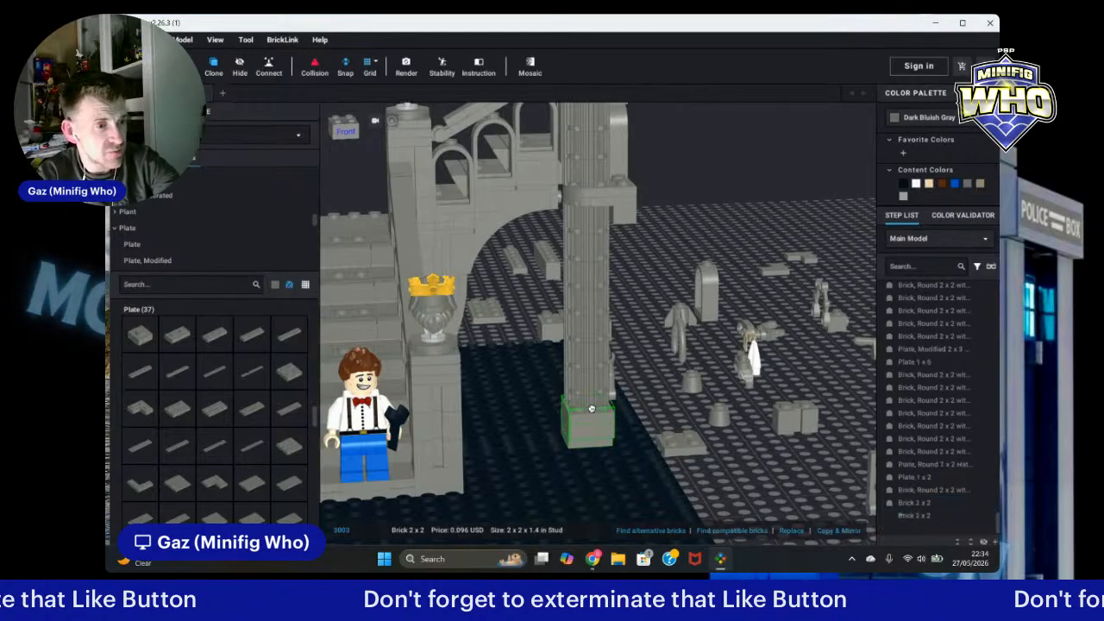
pyautogui.click(592, 412)
pyautogui.scroll(-5, 802, 471)
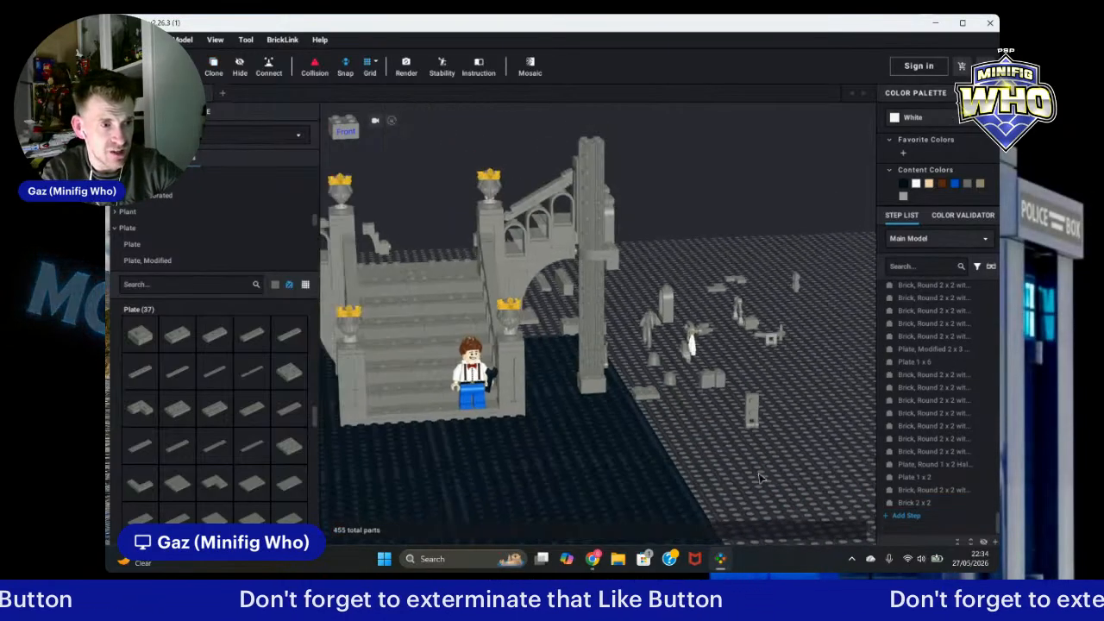
pyautogui.moveTo(761, 477); pyautogui.dragTo(819, 514, button='right')
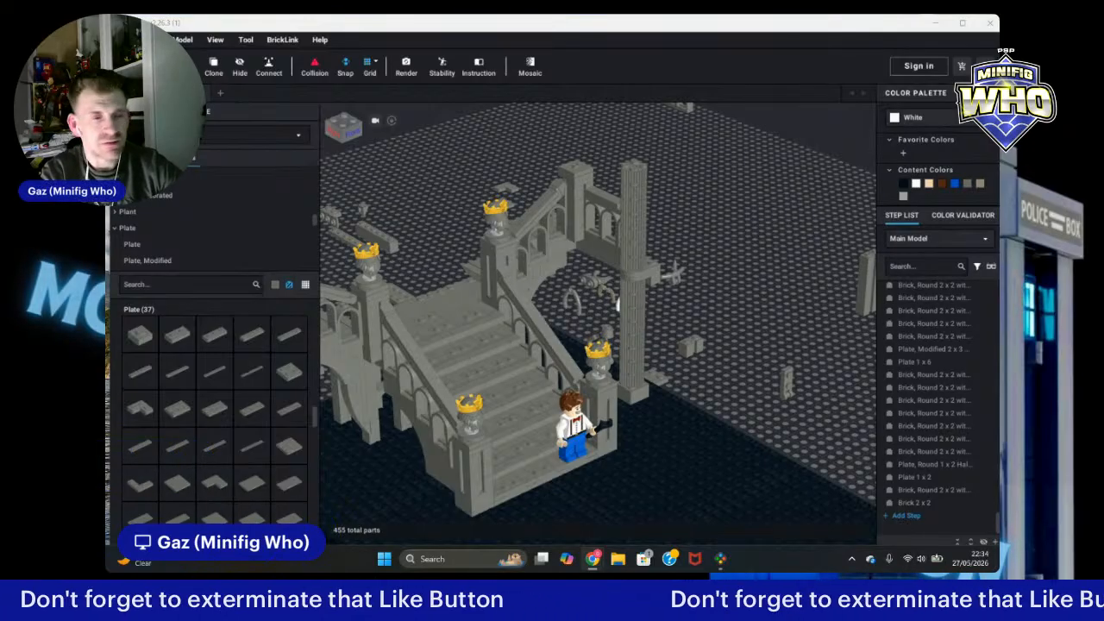
# Step: Clone a dark bluish gray 1x1 brick from the back of the ruin and place the copy near the column
pyautogui.moveTo(761, 287); pyautogui.dragTo(792, 298, button='right')
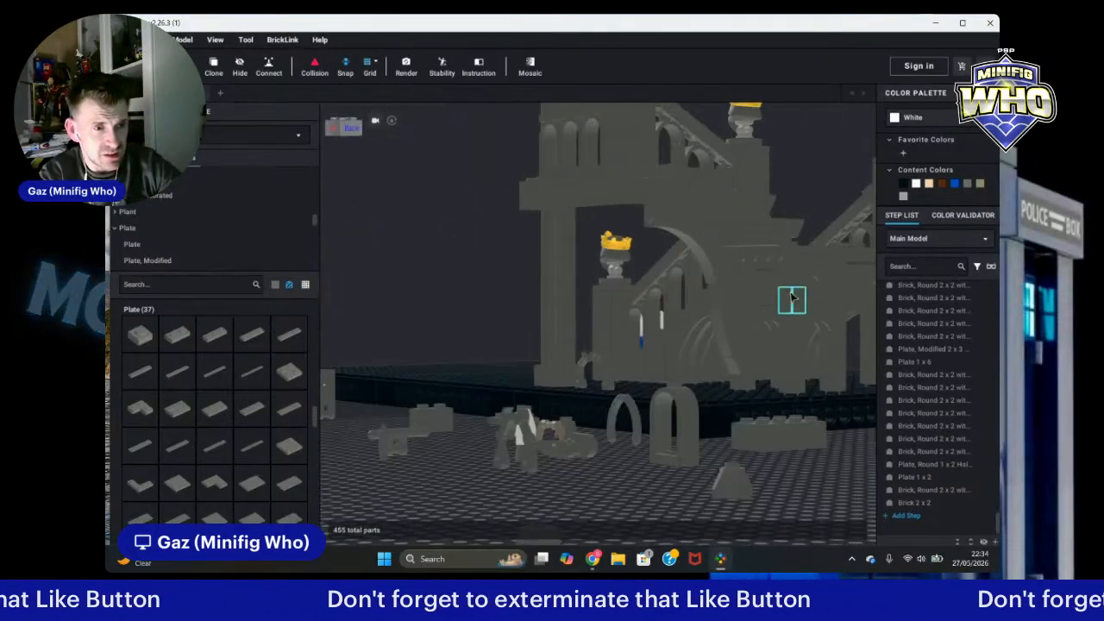
pyautogui.click(785, 302)
pyautogui.click(213, 70)
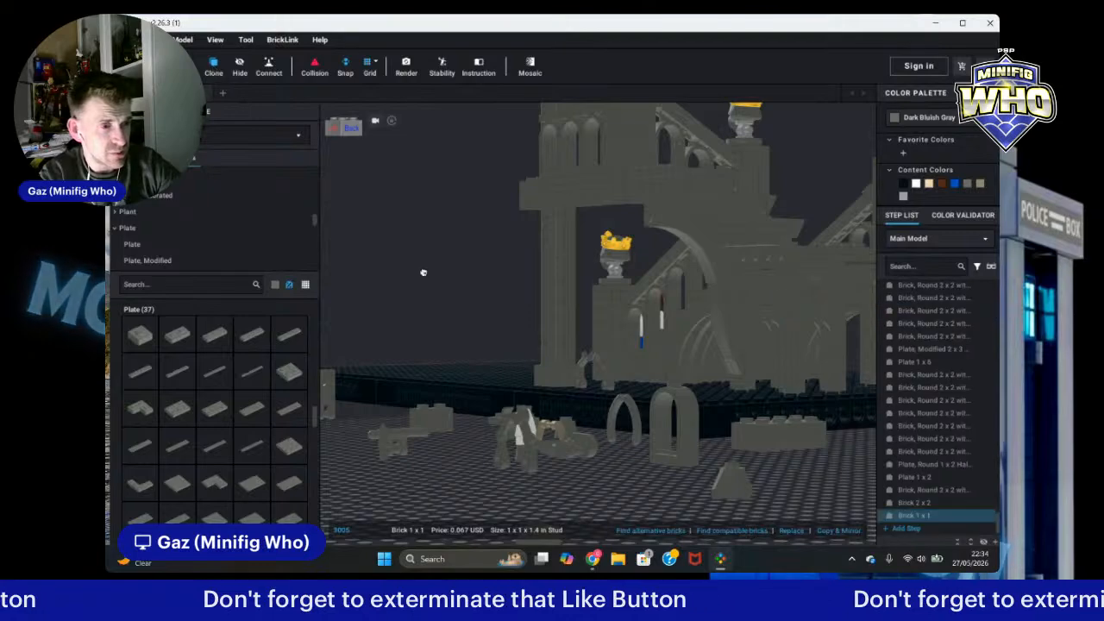
pyautogui.moveTo(423, 273); pyautogui.dragTo(525, 283, button='right')
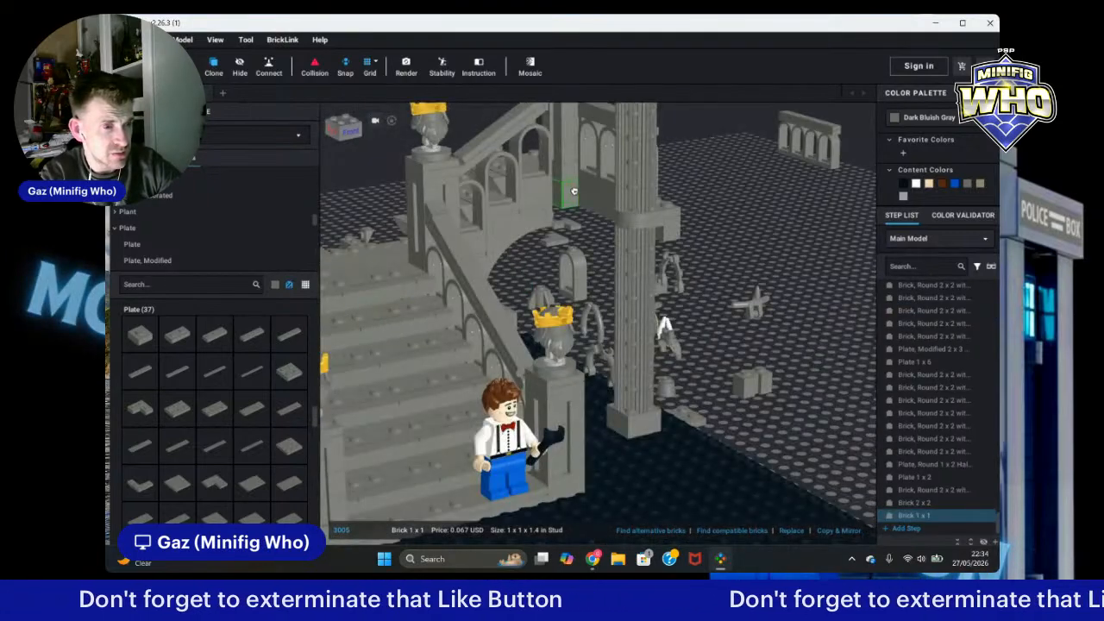
pyautogui.click(715, 354)
pyautogui.scroll(-5, 841, 346)
pyautogui.moveTo(841, 346)
pyautogui.mouseDown(button='right')
pyautogui.moveTo(811, 354)
pyautogui.moveTo(743, 308)
pyautogui.moveTo(774, 339)
pyautogui.mouseUp(button='right')
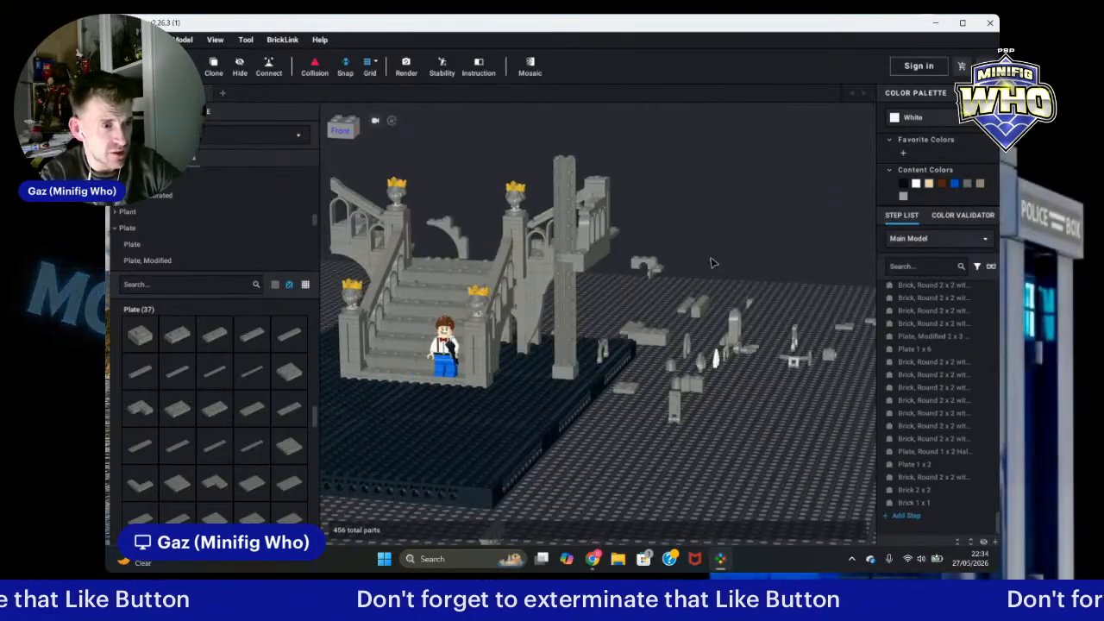
# Step: Clone the modified 1x1x2/3 brick with open stud and place the copy on the arch beside the column
pyautogui.scroll(3, 712, 263)
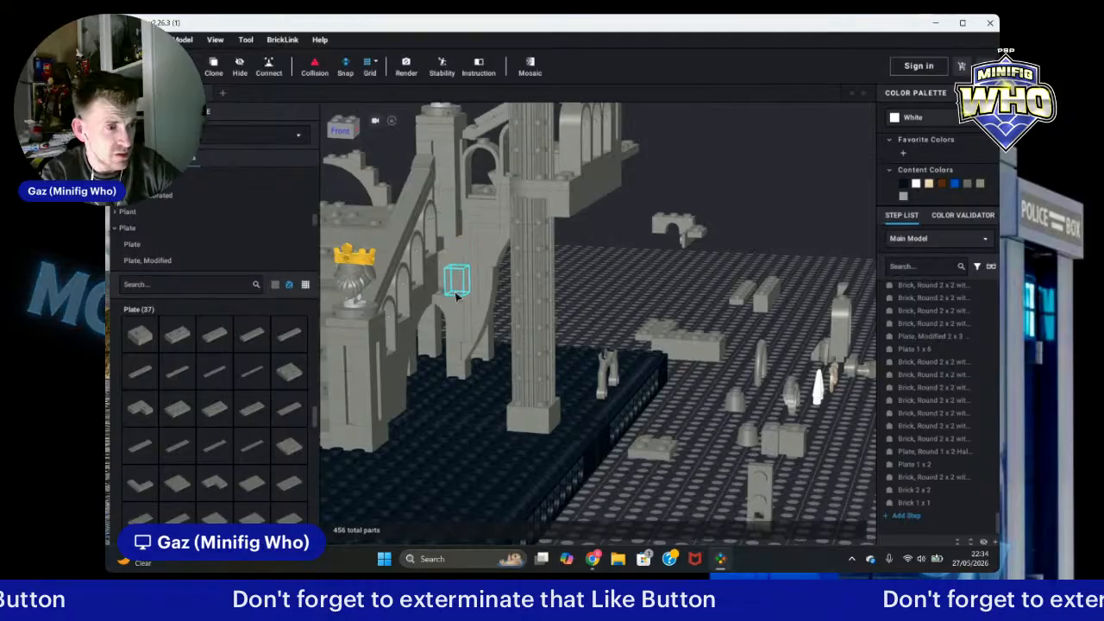
pyautogui.click(489, 216)
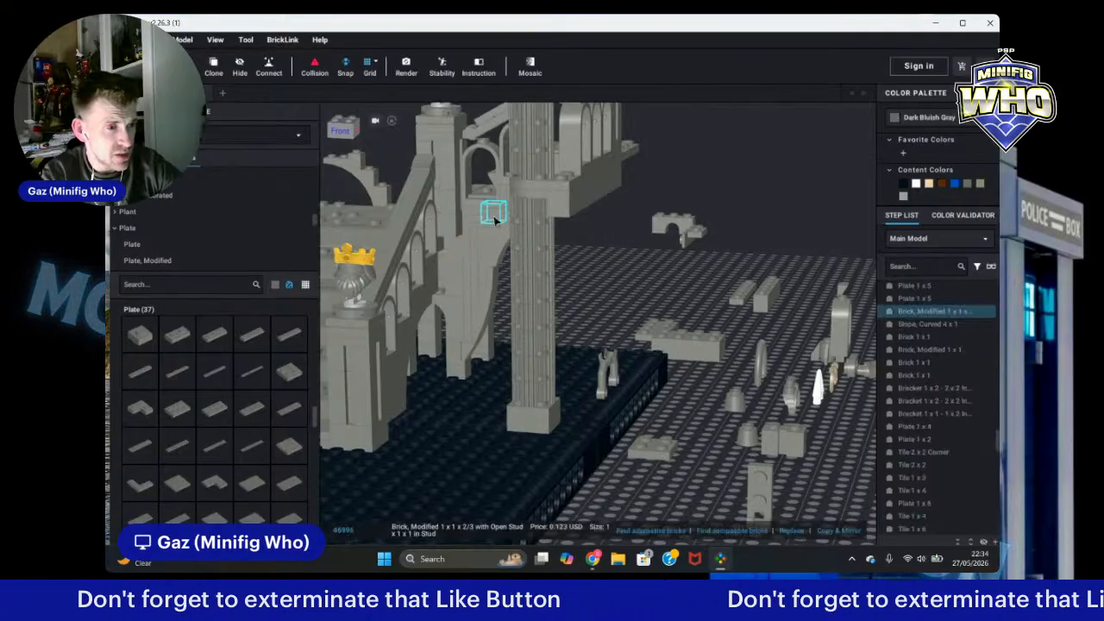
pyautogui.click(213, 65)
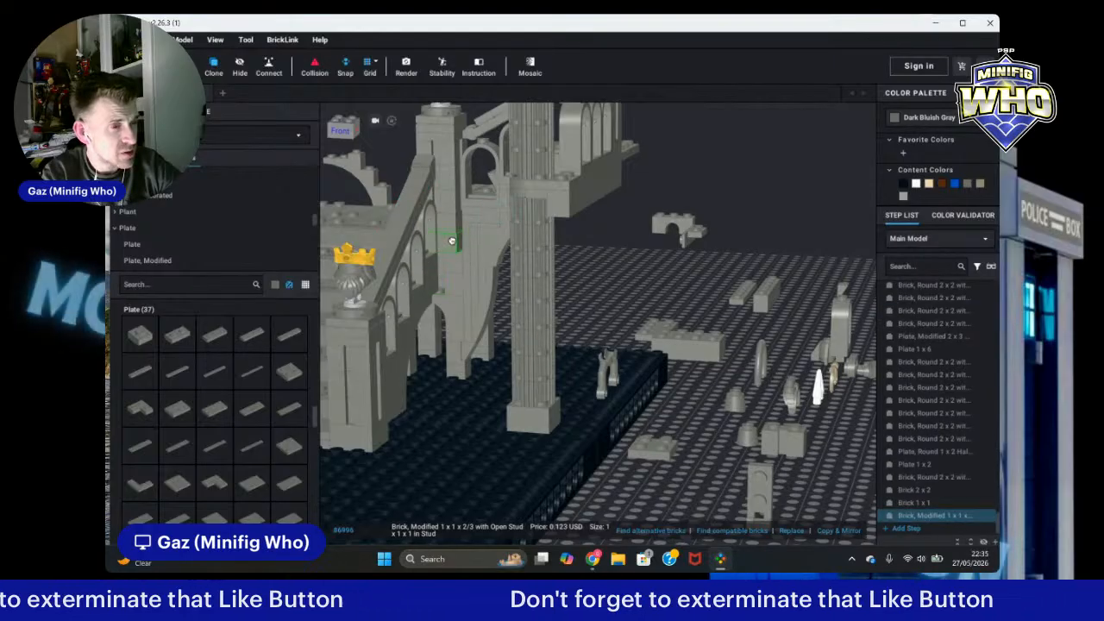
pyautogui.click(452, 240)
pyautogui.scroll(-3, 635, 305)
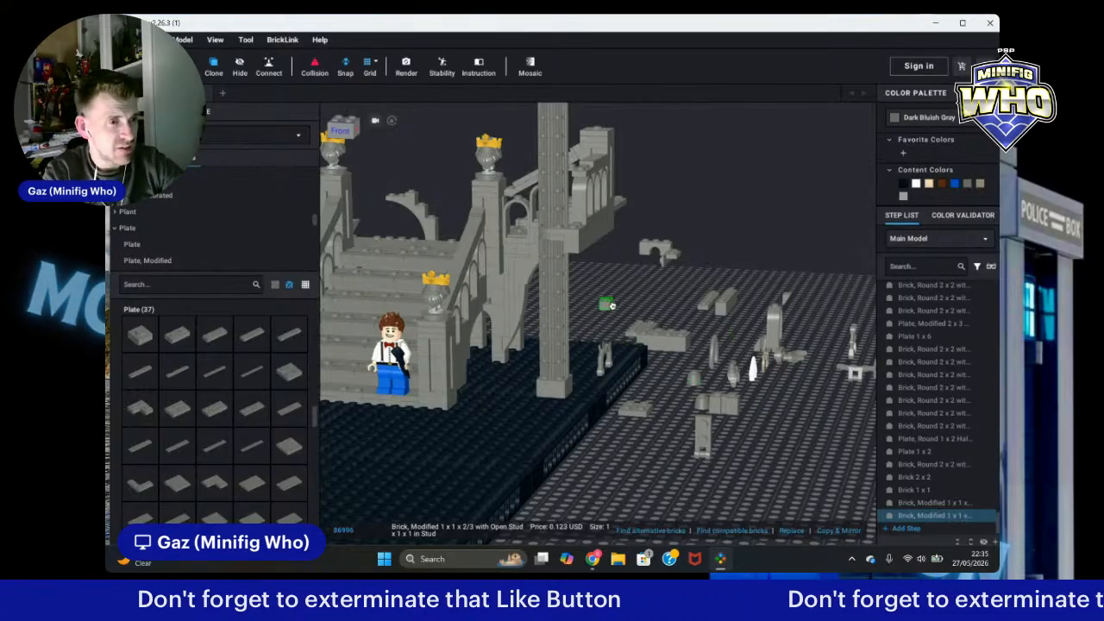
pyautogui.press('Escape')
pyautogui.moveTo(636, 318)
pyautogui.mouseDown(button='right')
pyautogui.moveTo(637, 289)
pyautogui.moveTo(637, 304)
pyautogui.mouseUp(button='right')
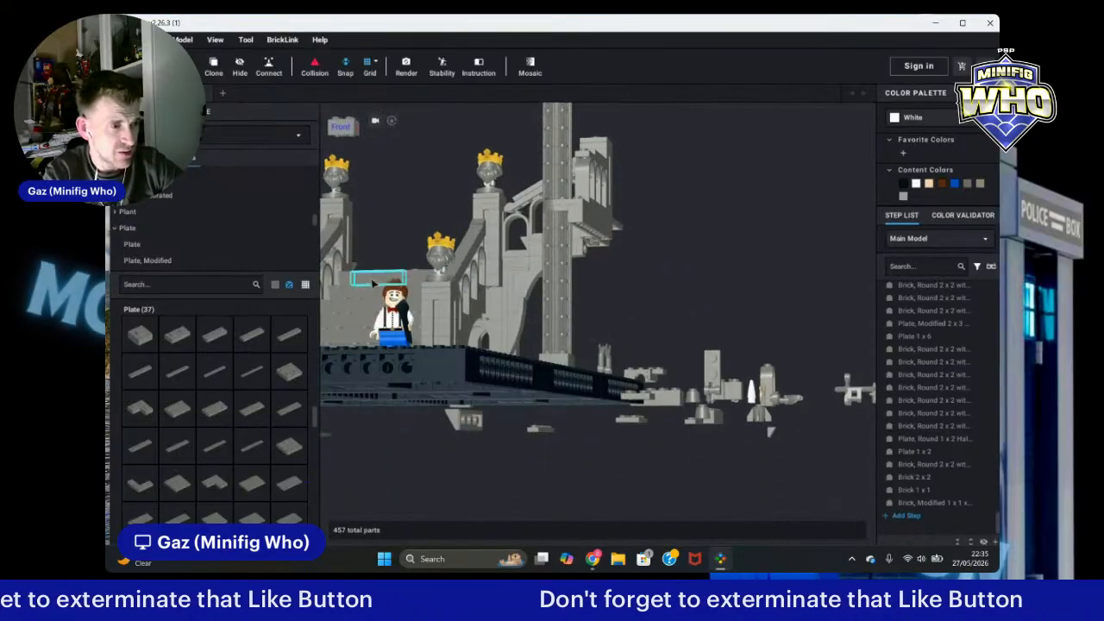
pyautogui.scroll(3, 354, 282)
pyautogui.scroll(3, 291, 259)
pyautogui.scroll(10, 201, 208)
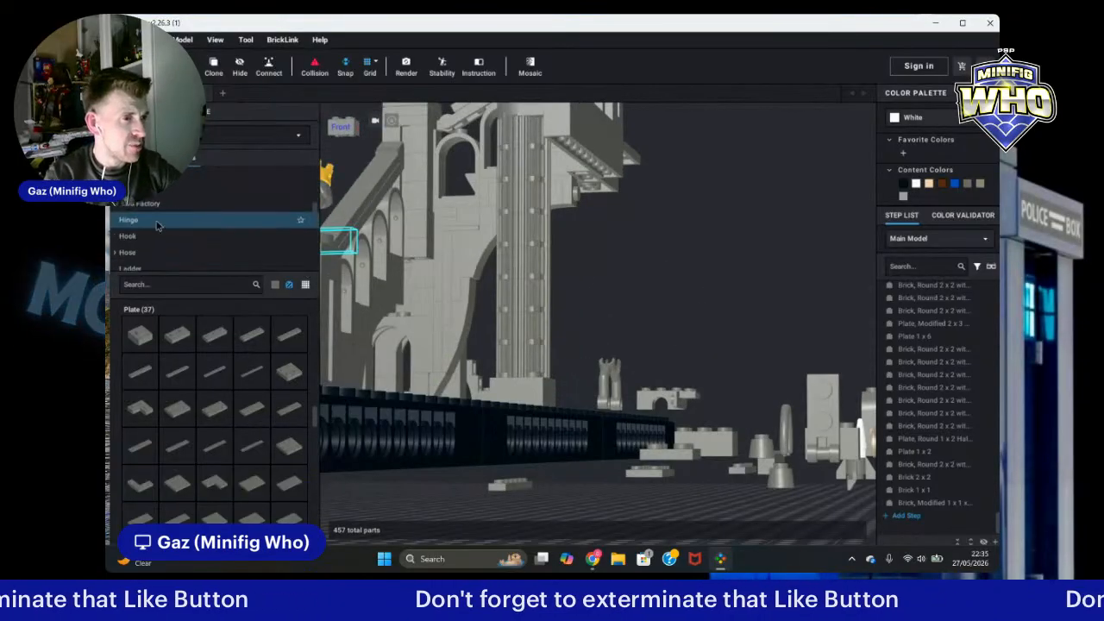
pyautogui.scroll(6, 159, 227)
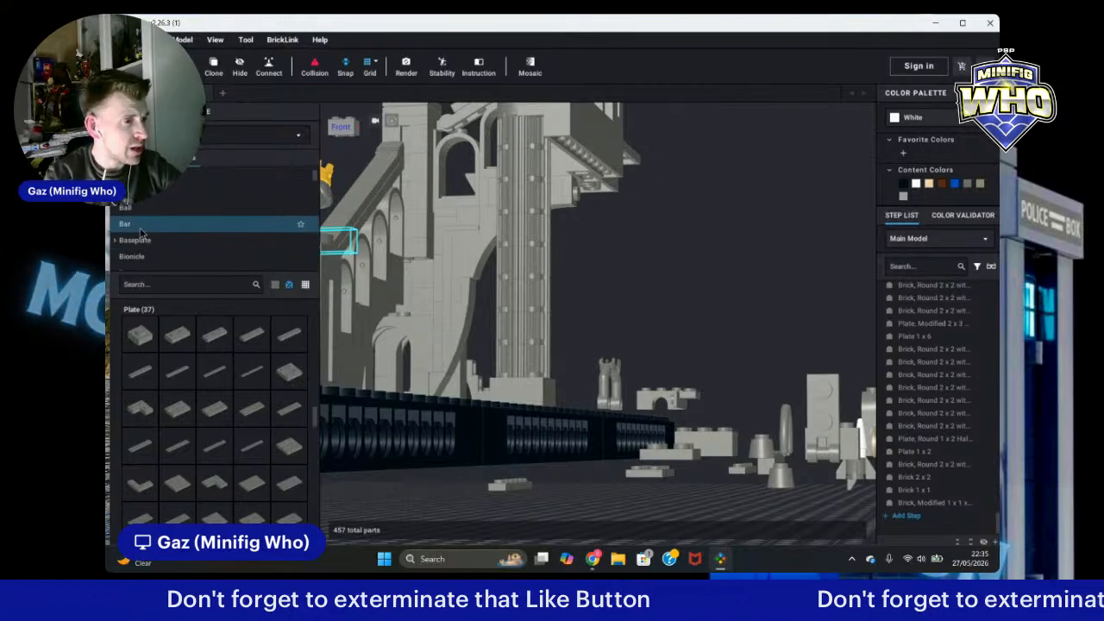
pyautogui.click(141, 232)
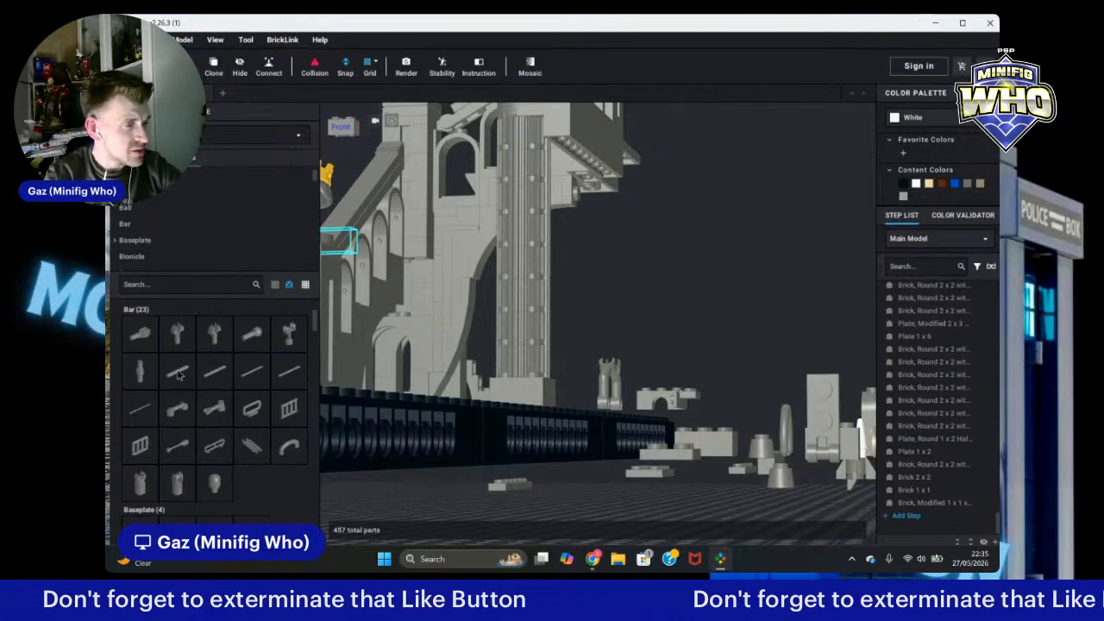
pyautogui.moveTo(179, 373); pyautogui.dragTo(415, 218)
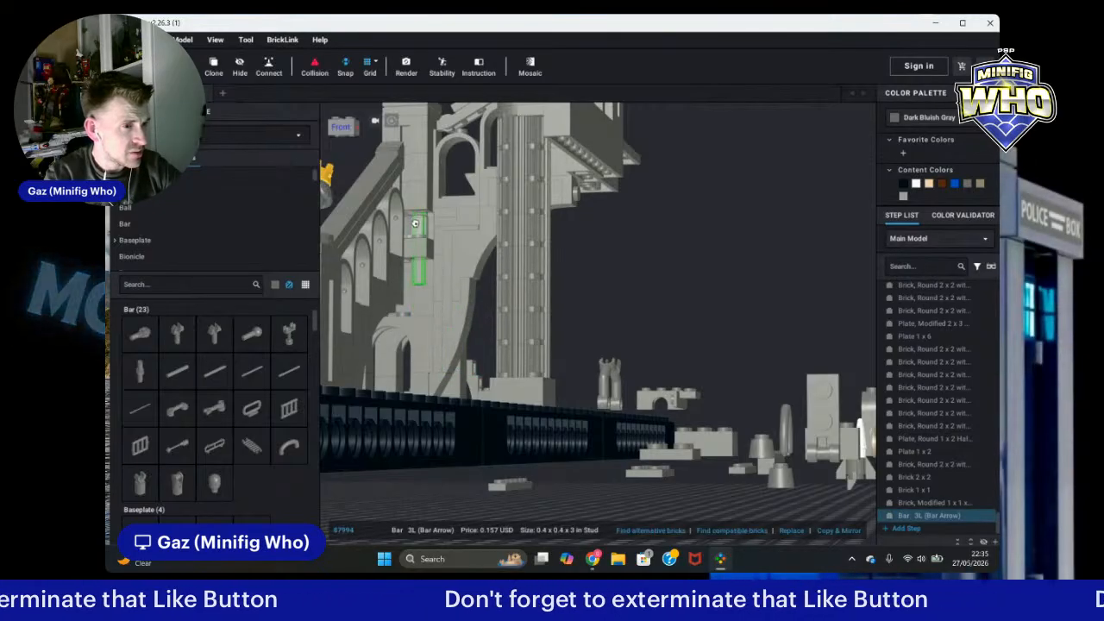
pyautogui.press('Escape')
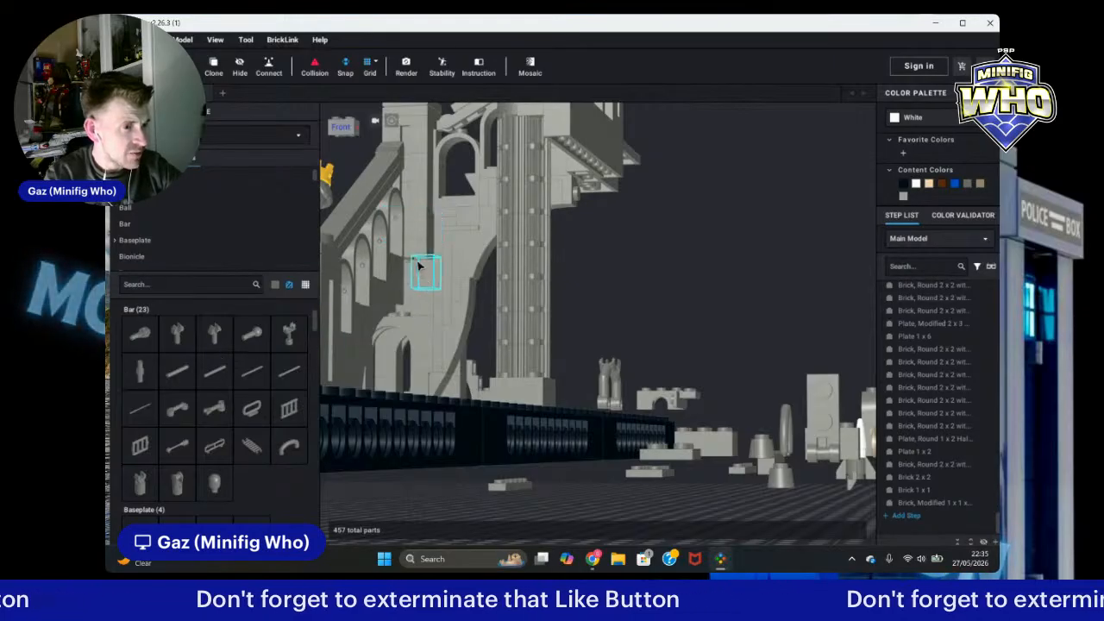
# Step: Add a dark bluish gray 2L bar with stop ring upright on the wall beside the arches
pyautogui.click(135, 381)
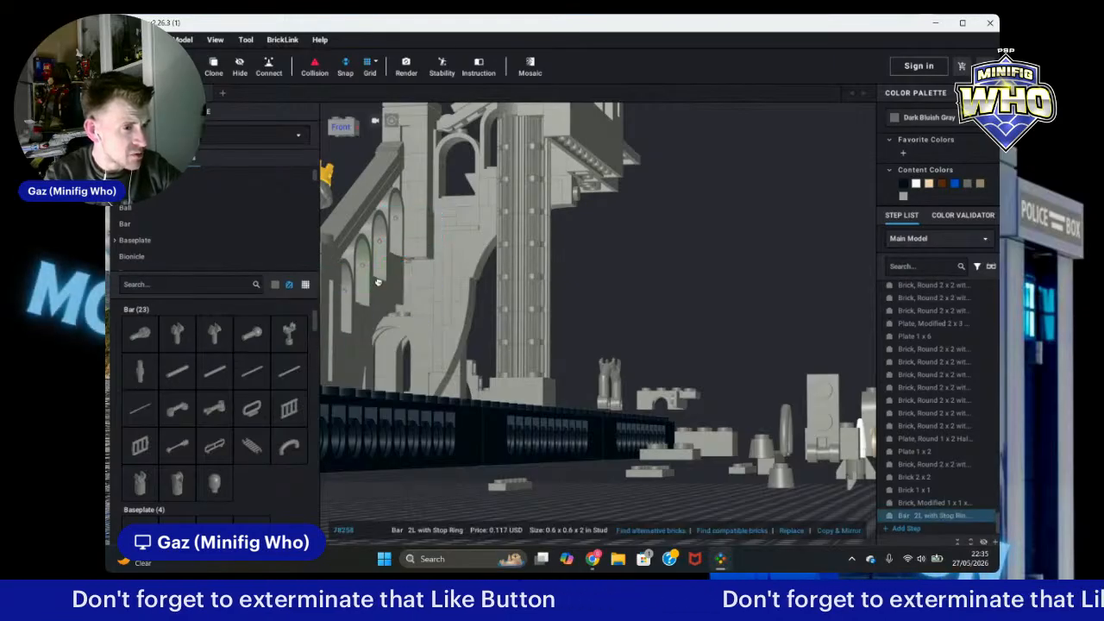
pyautogui.scroll(3, 399, 271)
pyautogui.moveTo(390, 266); pyautogui.dragTo(493, 297, button='right')
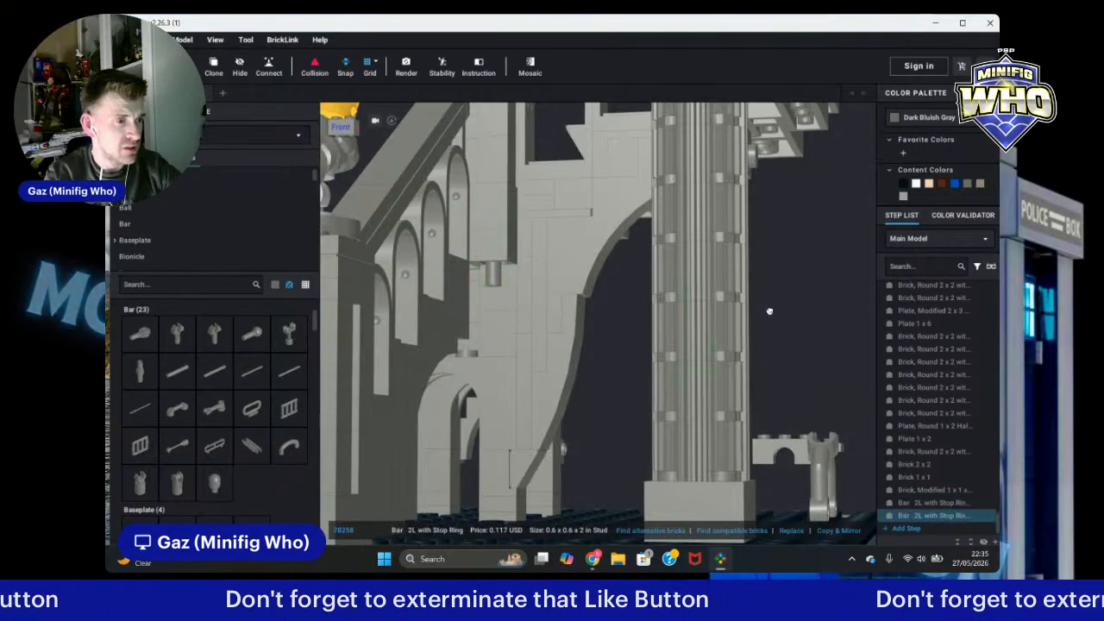
pyautogui.click(492, 256)
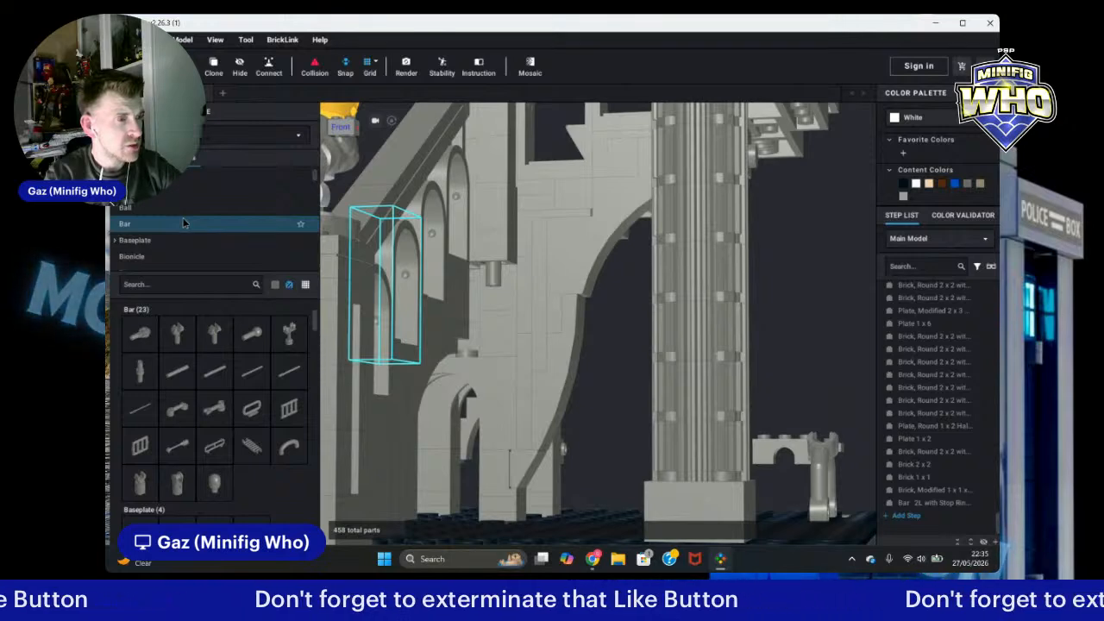
# Step: Add a 1x1 round plate with open stud on top of the new bar
pyautogui.scroll(-4, 183, 223)
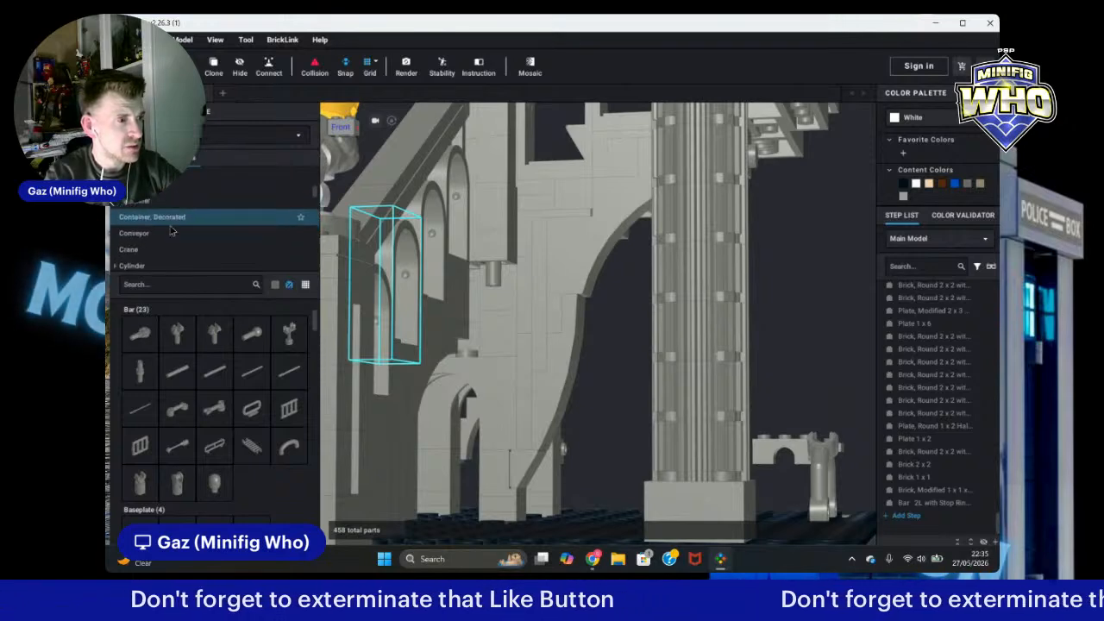
pyautogui.scroll(-5, 172, 229)
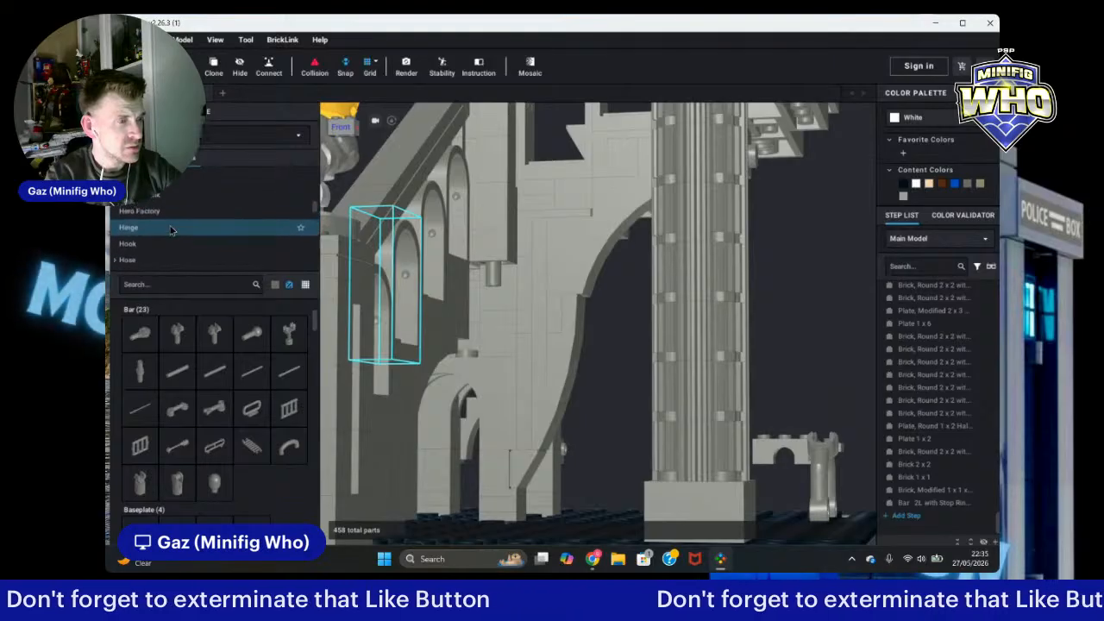
pyautogui.scroll(-5, 171, 230)
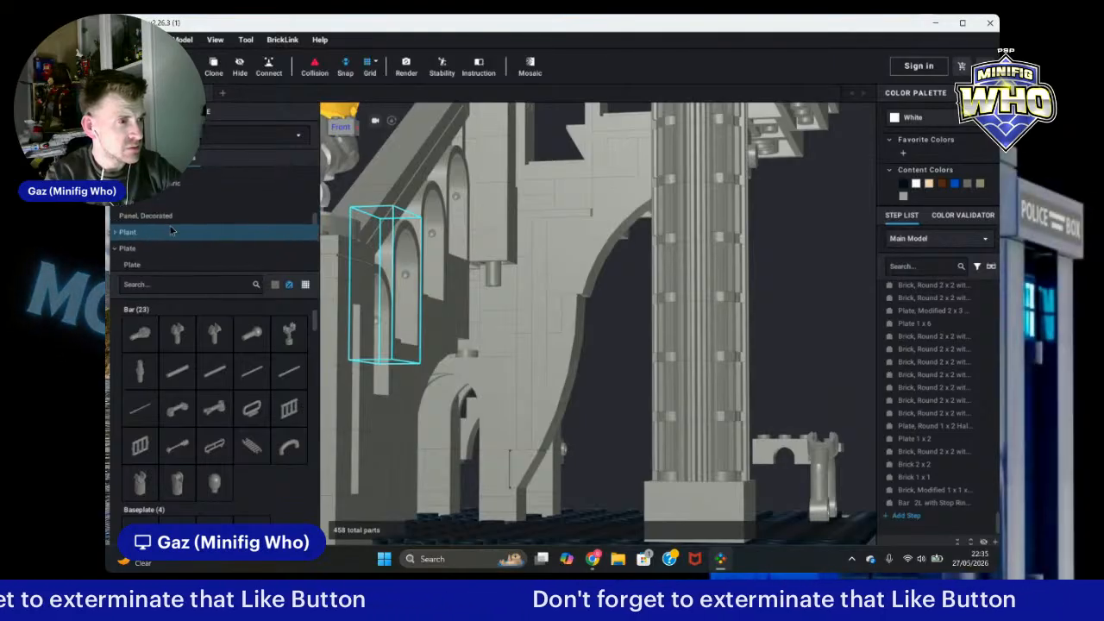
pyautogui.scroll(-3, 153, 246)
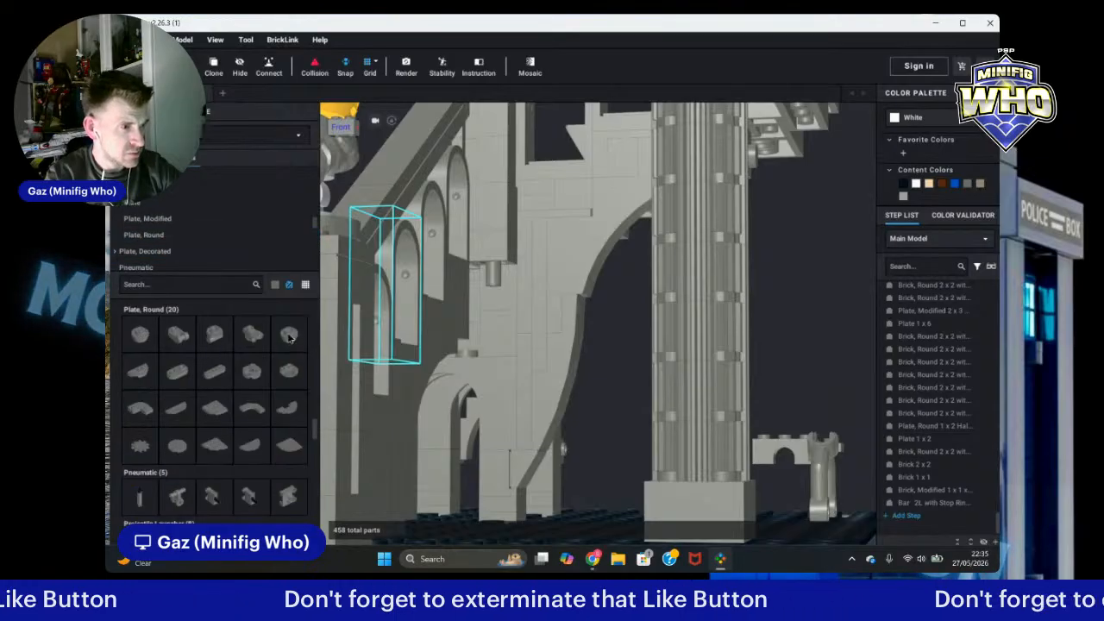
pyautogui.click(290, 336)
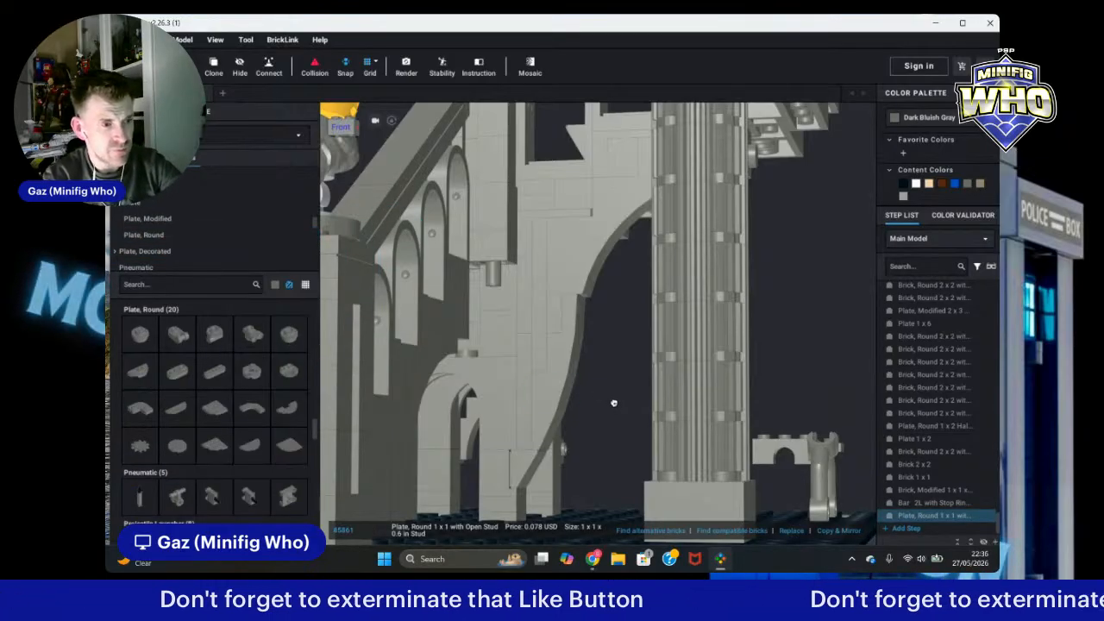
pyautogui.click(496, 279)
pyautogui.press('Escape')
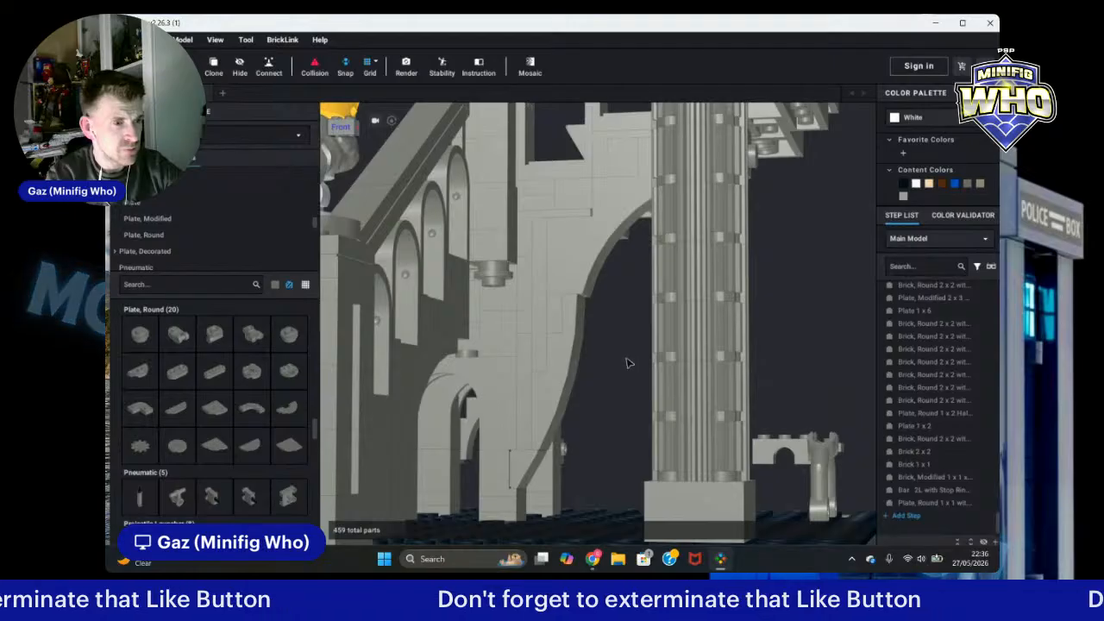
# Step: Move the crowned statue from the front-left stair pillar onto the ground left of the base
pyautogui.moveTo(628, 363)
pyautogui.mouseDown(button='right')
pyautogui.moveTo(616, 352)
pyautogui.moveTo(624, 360)
pyautogui.mouseUp(button='right')
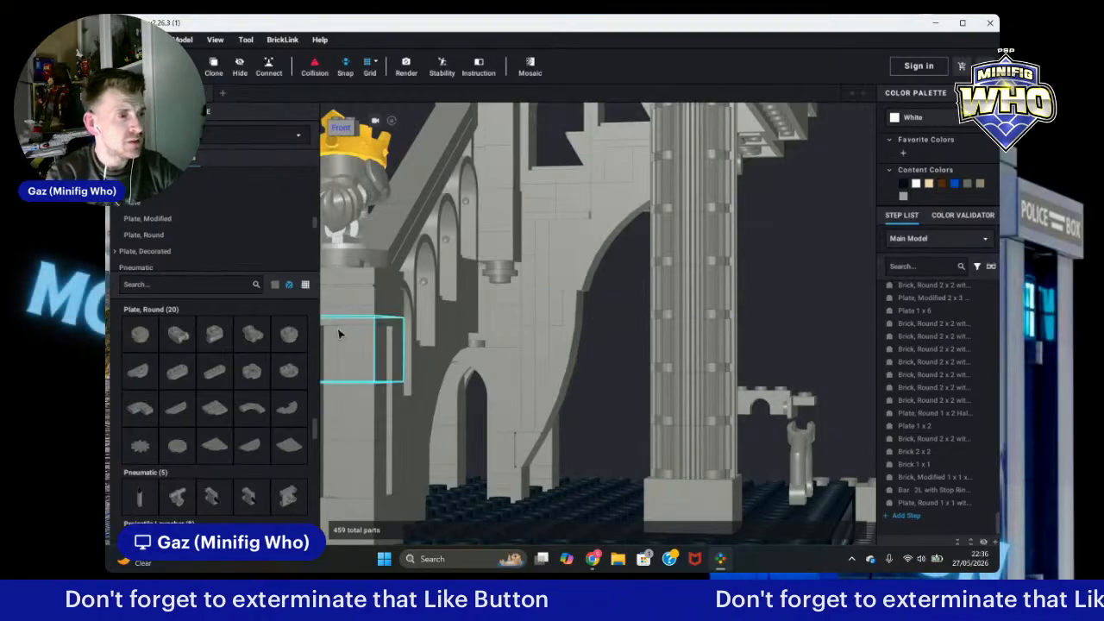
pyautogui.scroll(-2, 630, 351)
pyautogui.moveTo(631, 351); pyautogui.dragTo(749, 330, button='right')
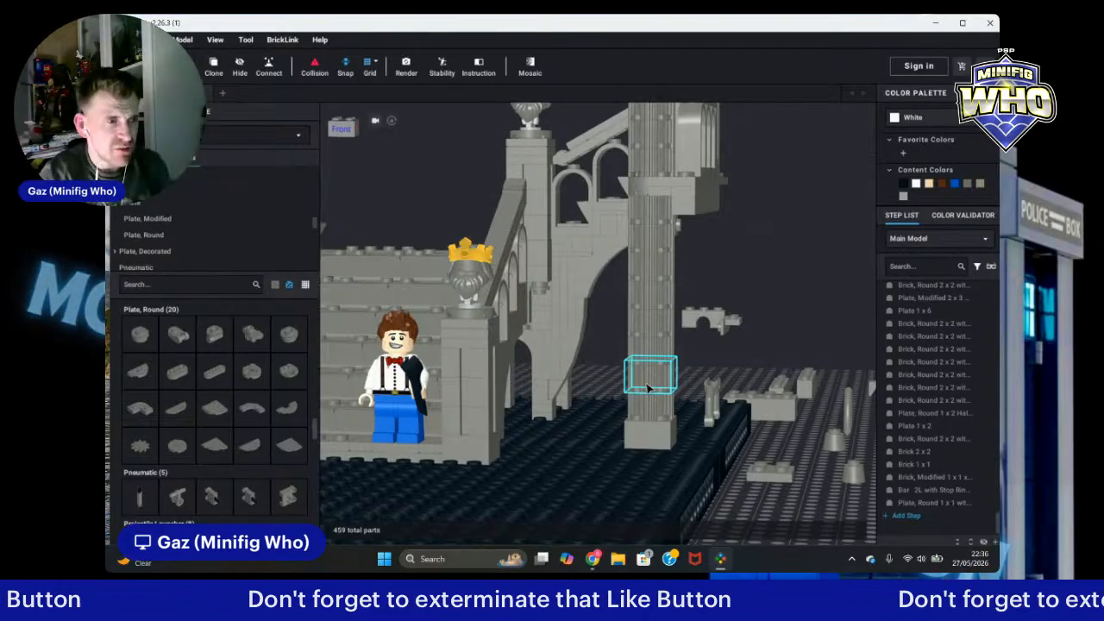
pyautogui.moveTo(649, 388); pyautogui.dragTo(683, 339)
pyautogui.press('Left')
pyautogui.press('Left')
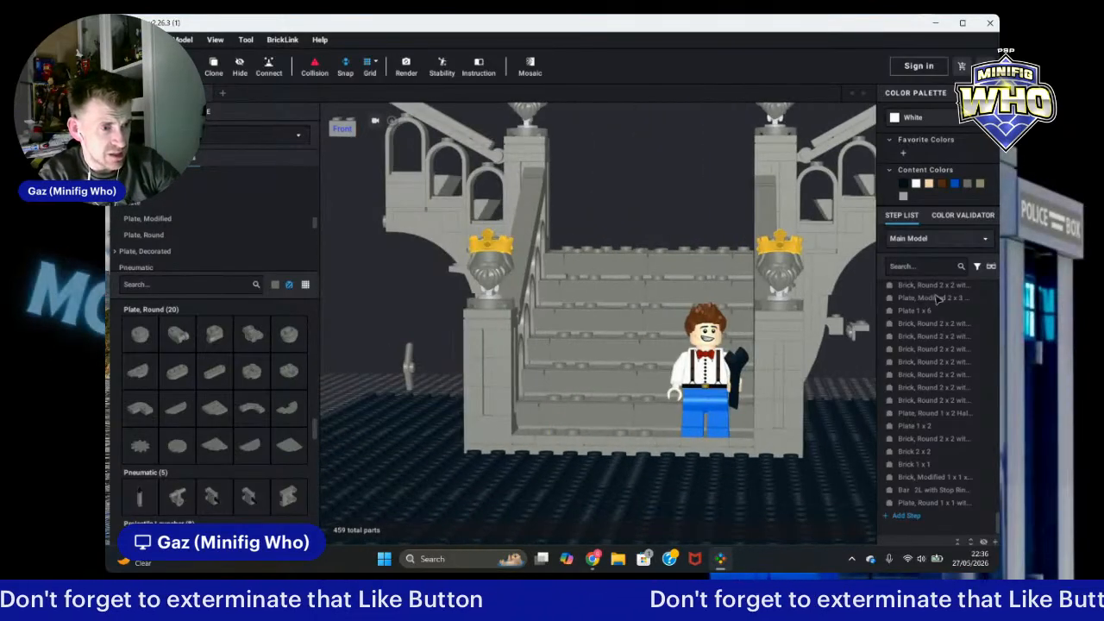
pyautogui.scroll(-2, 763, 380)
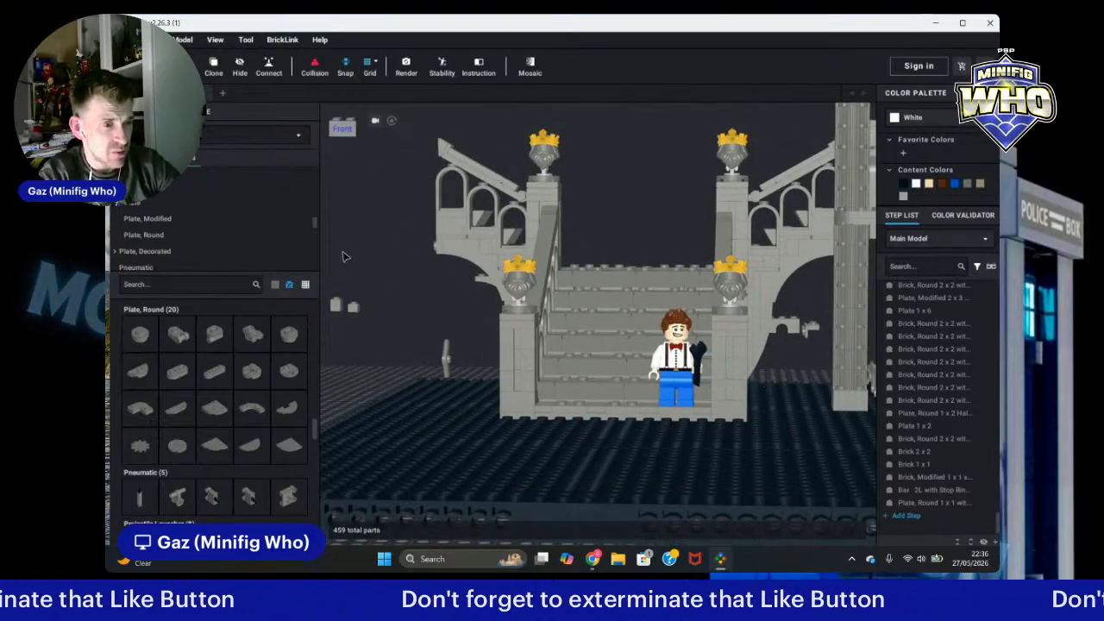
pyautogui.moveTo(365, 266); pyautogui.dragTo(370, 262, button='right')
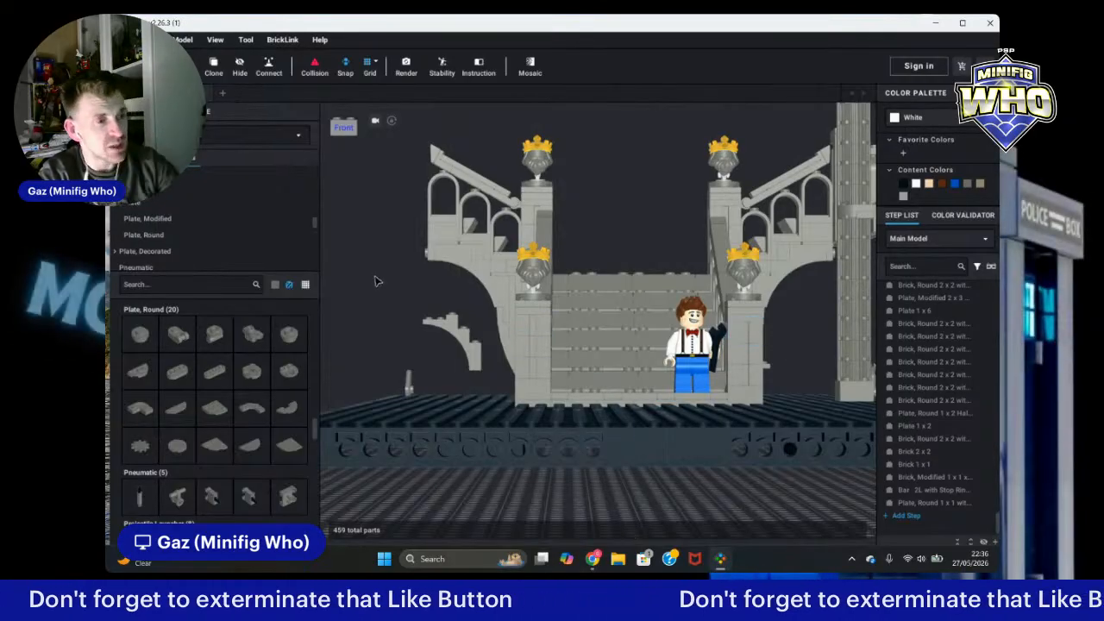
pyautogui.moveTo(376, 281); pyautogui.dragTo(386, 285, button='right')
pyautogui.scroll(2, 661, 376)
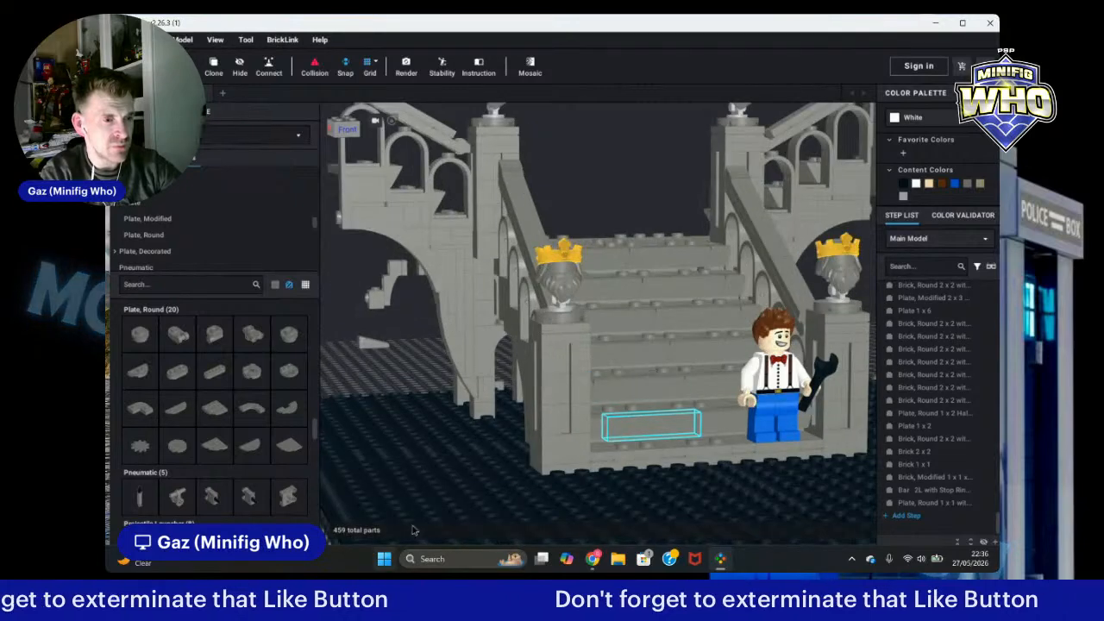
pyautogui.click(558, 309)
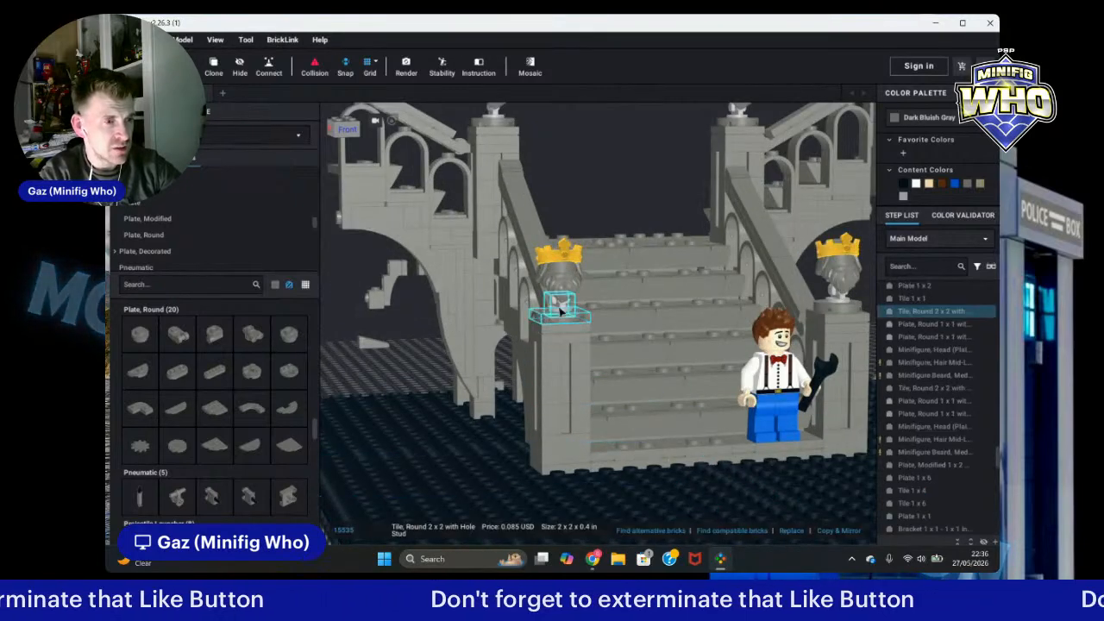
pyautogui.keyDown('ctrl'); pyautogui.click(560, 308); pyautogui.keyUp('ctrl')
pyautogui.keyDown('ctrl'); pyautogui.click(556, 299); pyautogui.keyUp('ctrl')
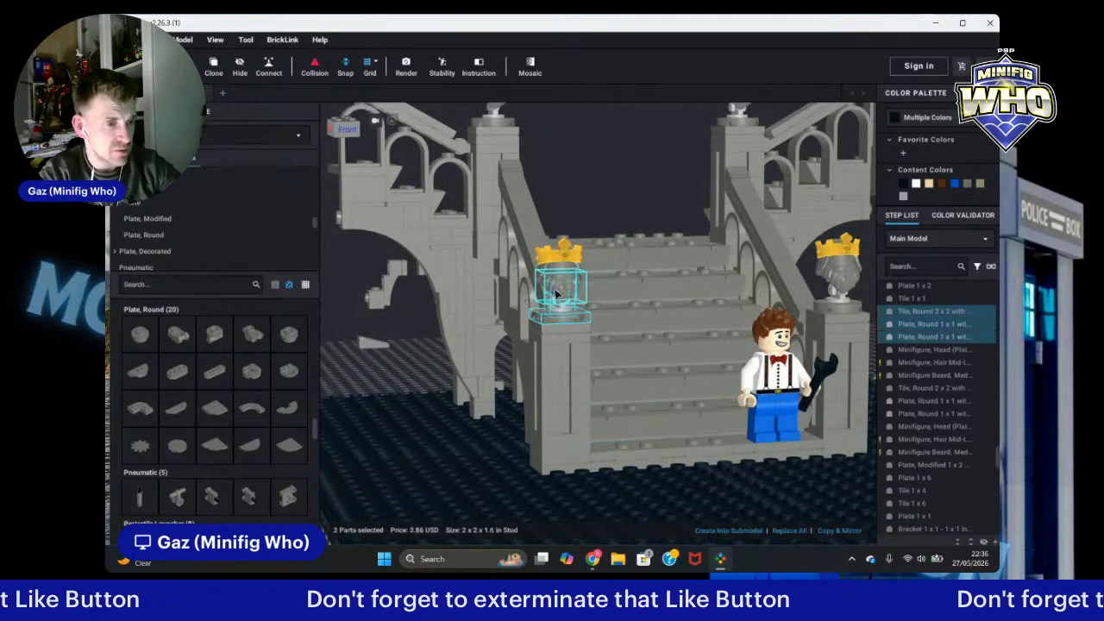
pyautogui.keyDown('ctrl'); pyautogui.click(561, 277); pyautogui.keyUp('ctrl')
pyautogui.keyDown('ctrl'); pyautogui.click(564, 253); pyautogui.keyUp('ctrl')
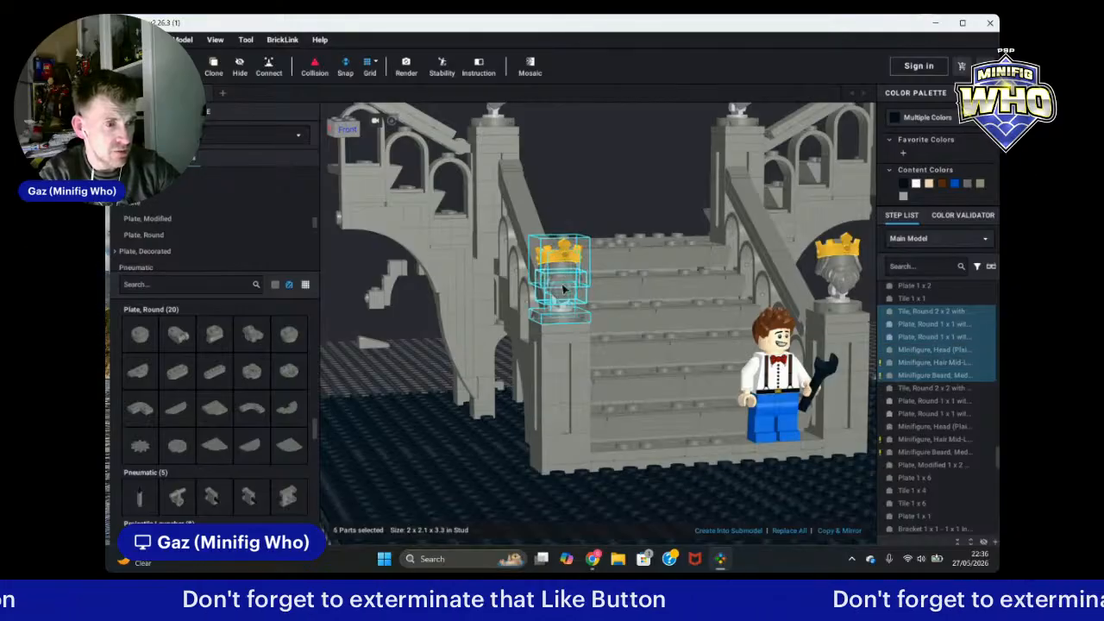
pyautogui.moveTo(565, 319); pyautogui.dragTo(390, 391)
pyautogui.click(408, 397)
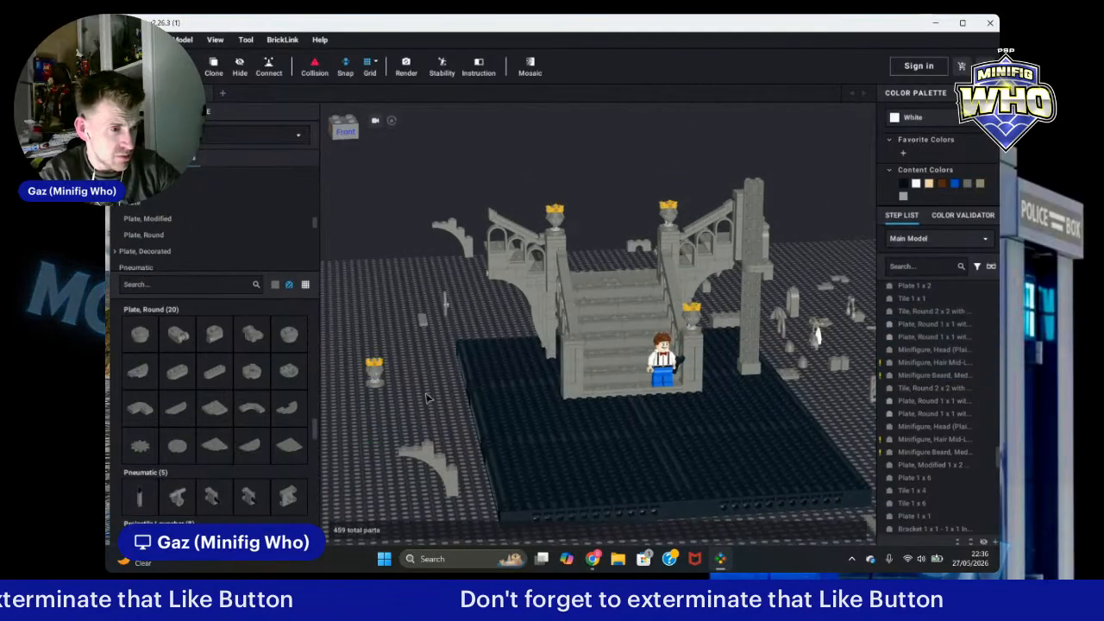
# Step: Clone the 2x2 corner plate on top of the front-left stair pillar
pyautogui.scroll(5, 430, 399)
pyautogui.moveTo(426, 318); pyautogui.dragTo(389, 328)
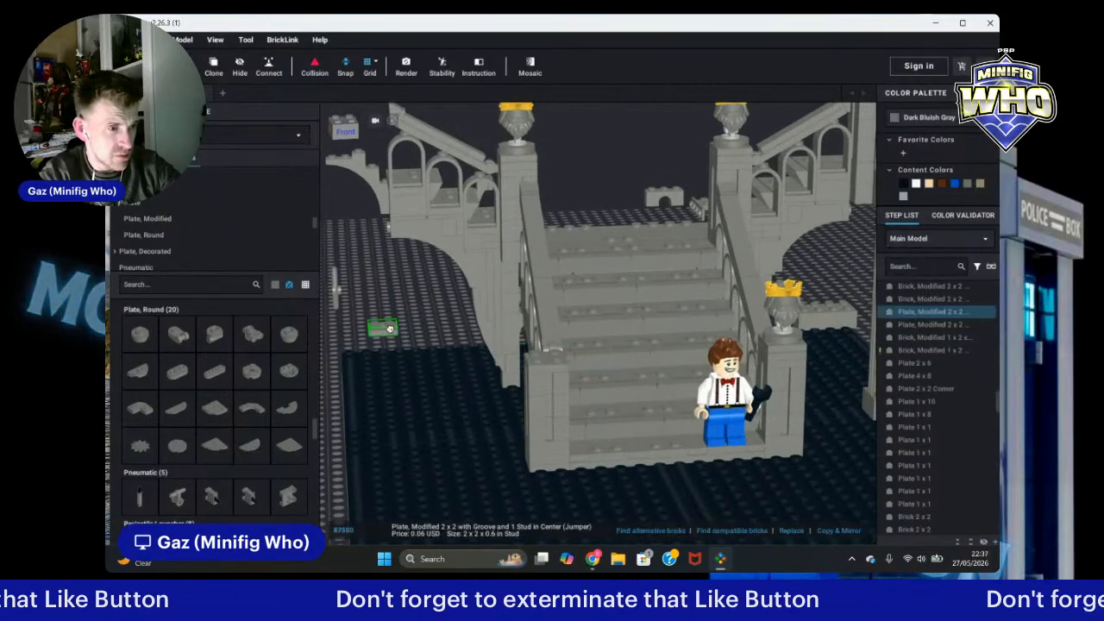
pyautogui.moveTo(792, 355); pyautogui.dragTo(541, 360)
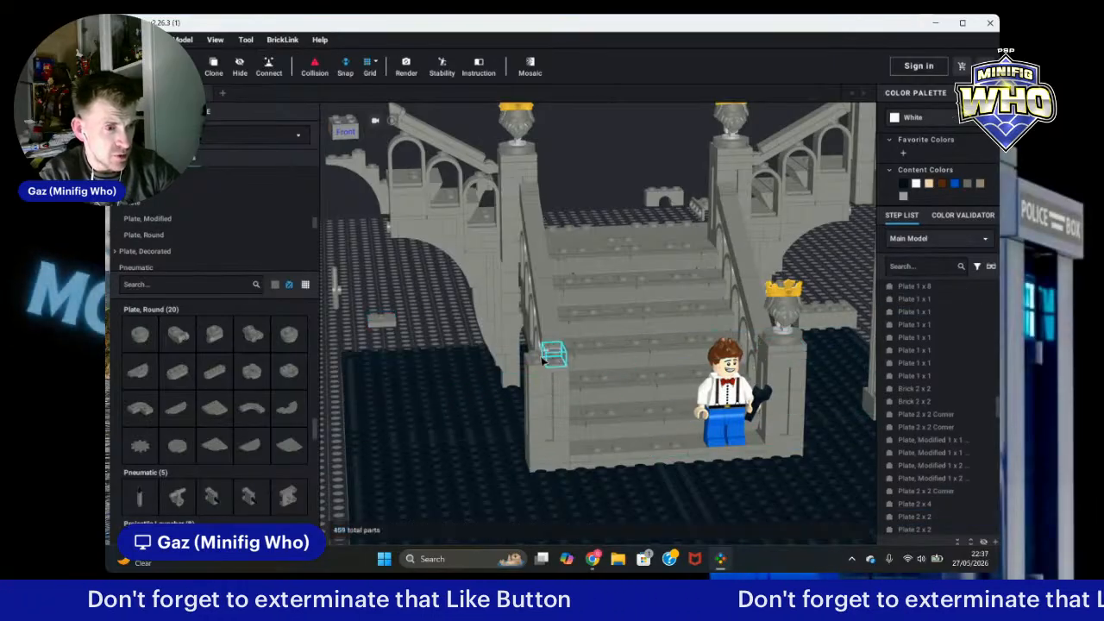
pyautogui.click(542, 359)
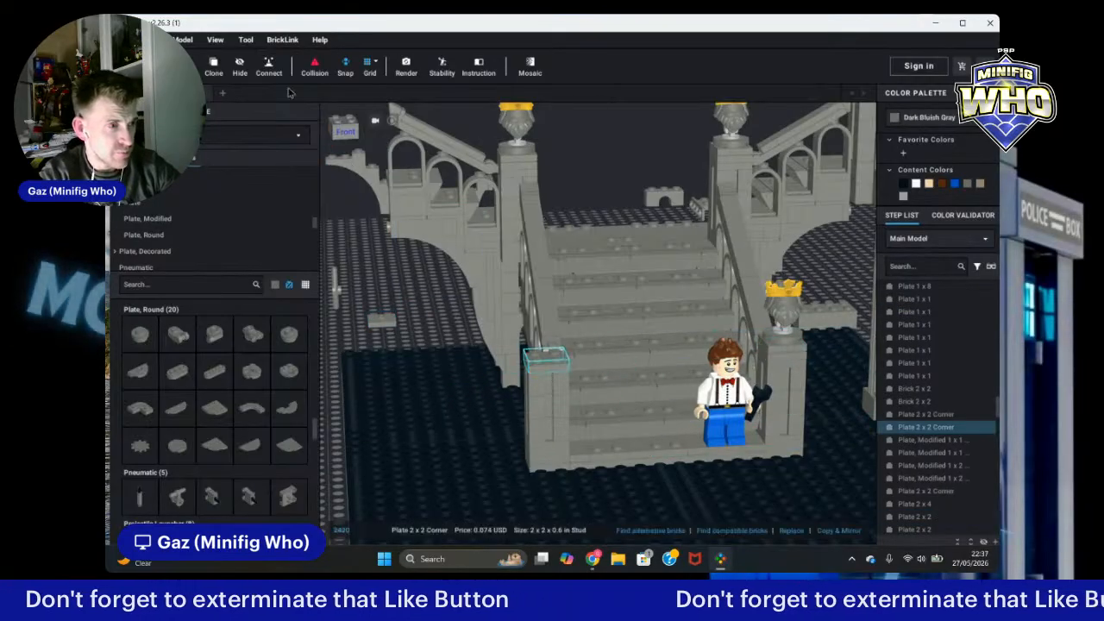
pyautogui.click(213, 65)
pyautogui.click(545, 354)
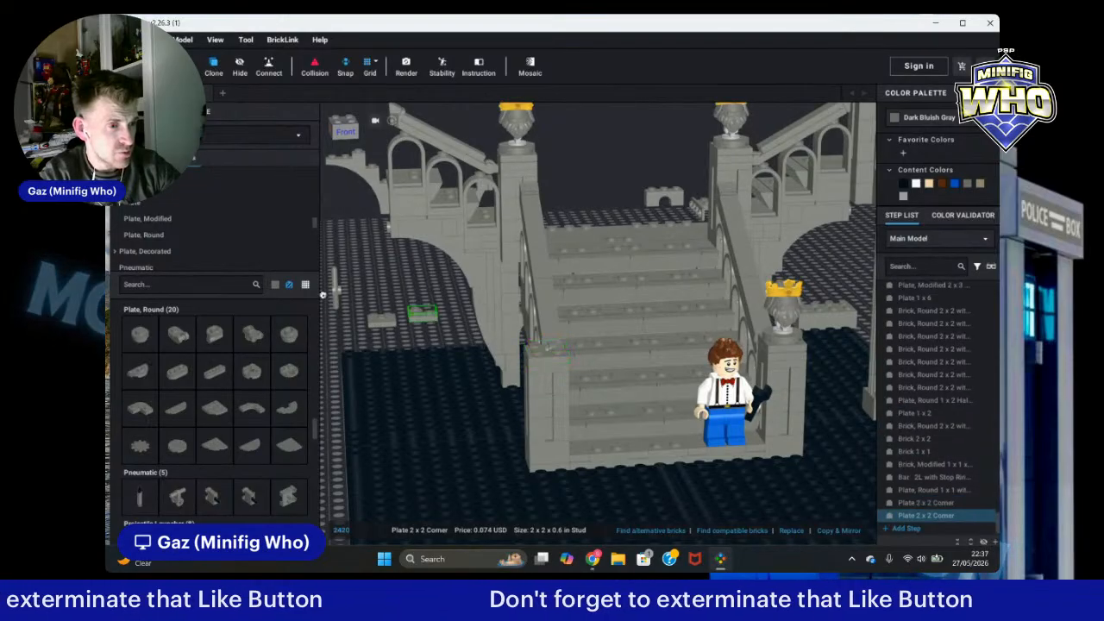
pyautogui.click(552, 345)
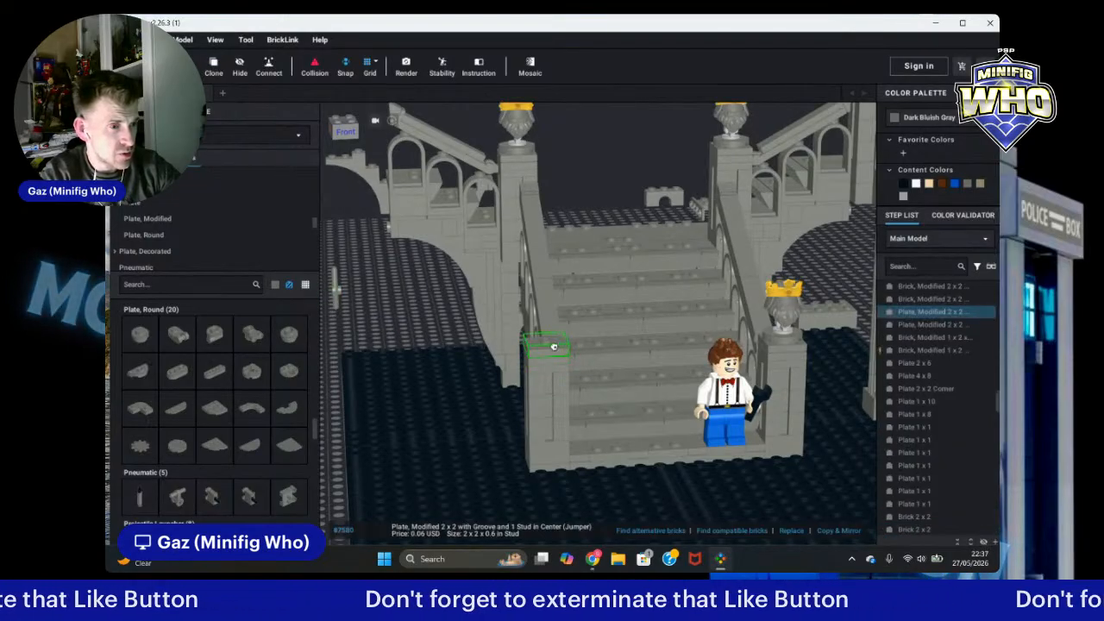
# Step: Move the cloned 2x2 corner plate next to the left side of the staircase base
pyautogui.scroll(-3, 423, 332)
pyautogui.click(332, 371)
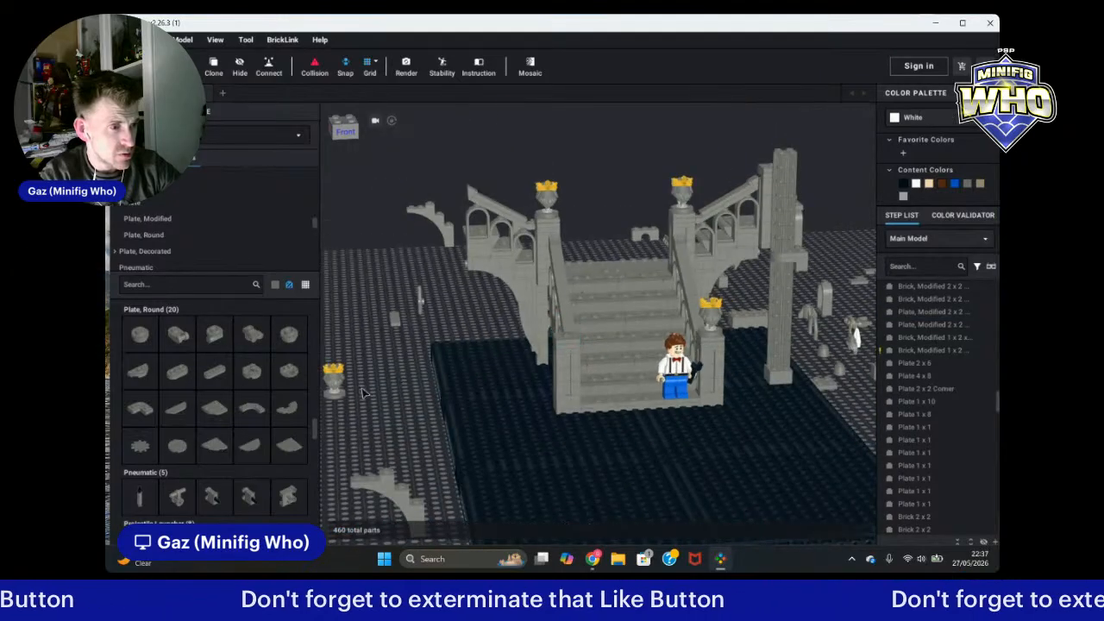
pyautogui.moveTo(326, 338); pyautogui.dragTo(543, 343)
pyautogui.scroll(3, 569, 340)
pyautogui.click(355, 296)
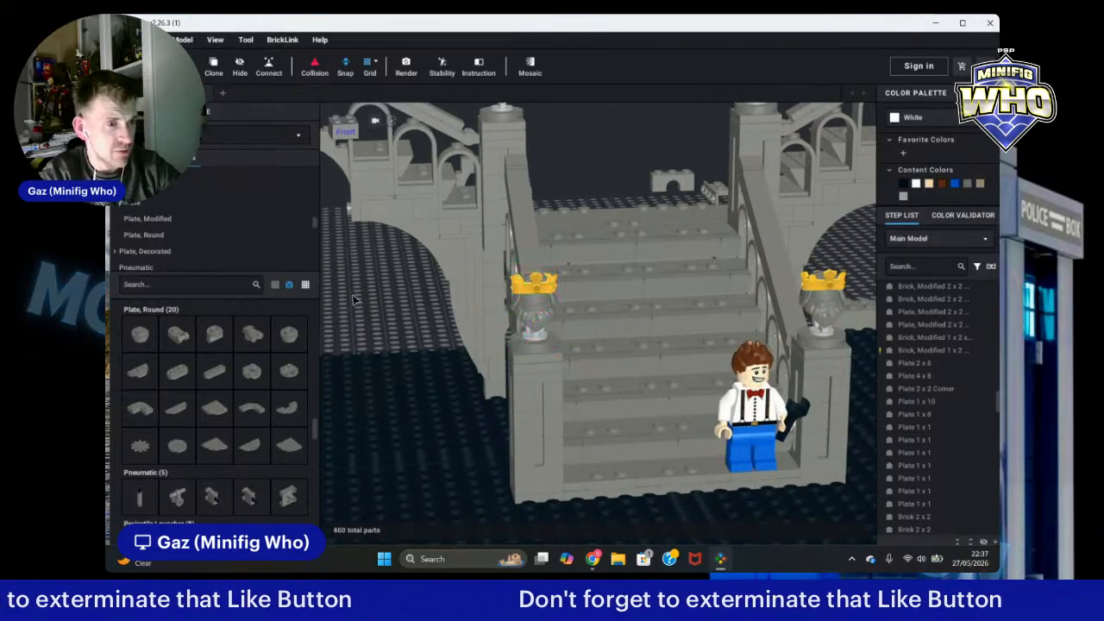
pyautogui.scroll(-4, 368, 307)
pyautogui.moveTo(840, 228); pyautogui.dragTo(835, 218, button='right')
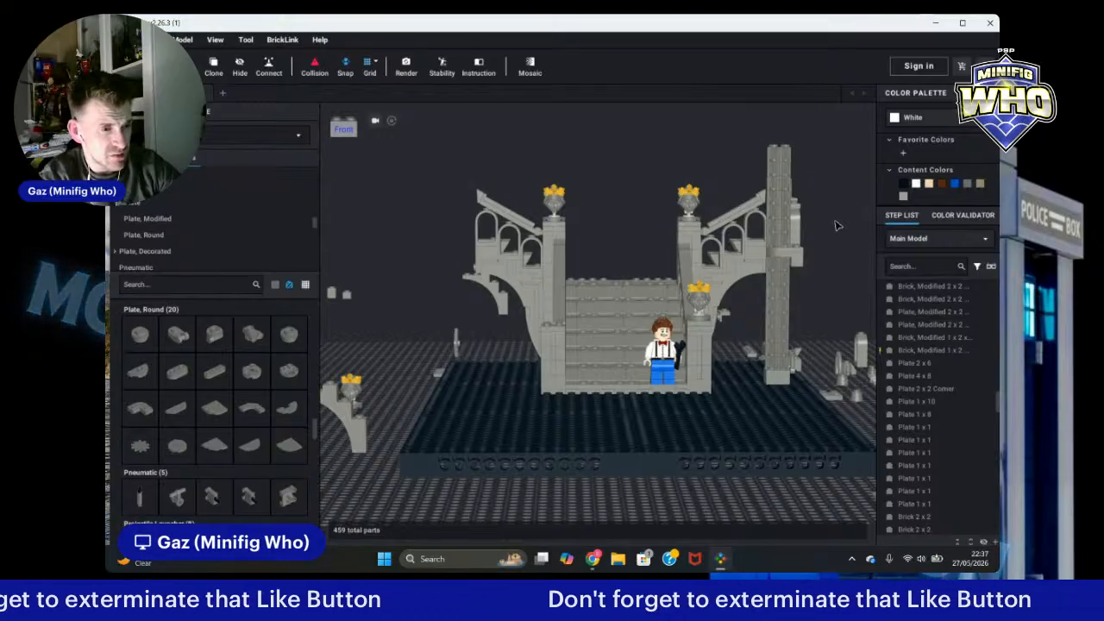
pyautogui.click(435, 336)
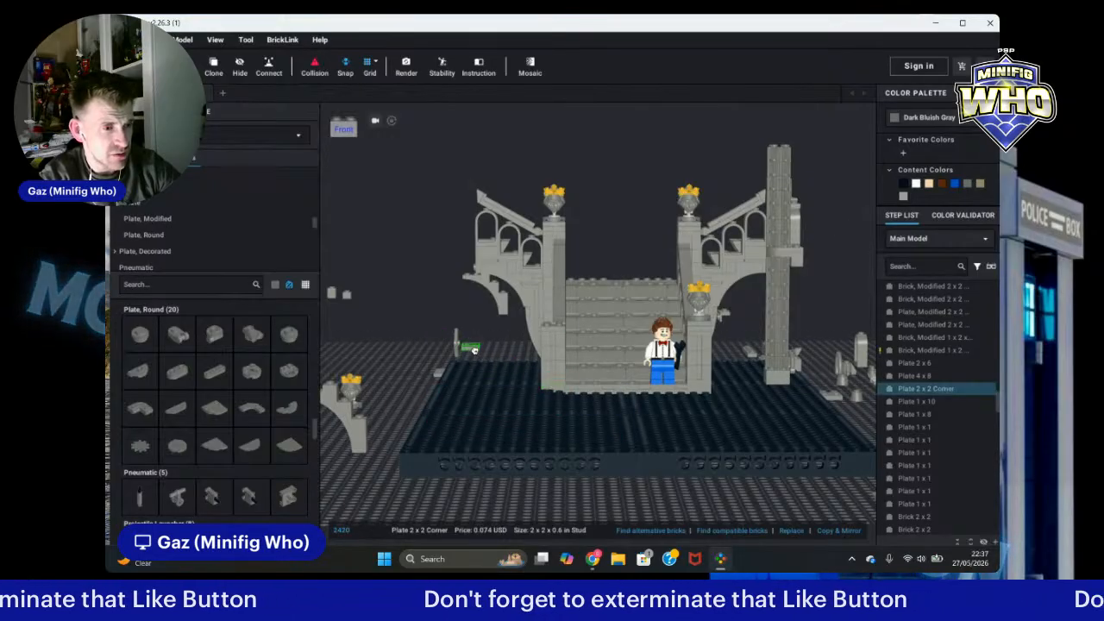
pyautogui.moveTo(474, 349); pyautogui.dragTo(548, 377, button='right')
pyautogui.scroll(5, 528, 372)
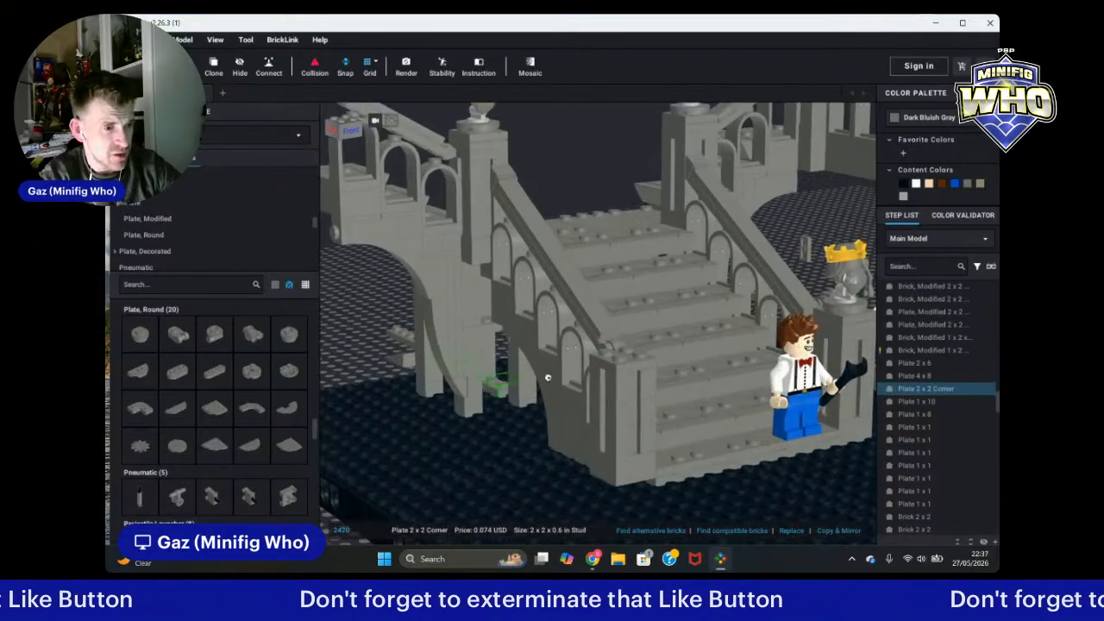
pyautogui.moveTo(547, 376); pyautogui.dragTo(634, 356)
pyautogui.click(374, 326)
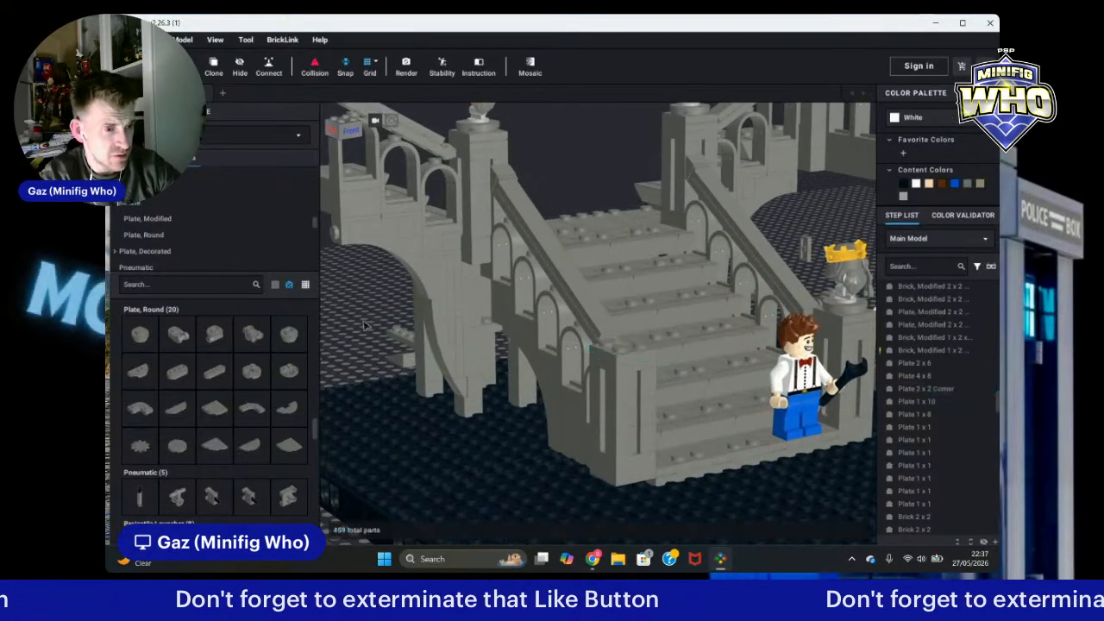
pyautogui.click(627, 468)
pyautogui.moveTo(627, 469); pyautogui.dragTo(629, 442)
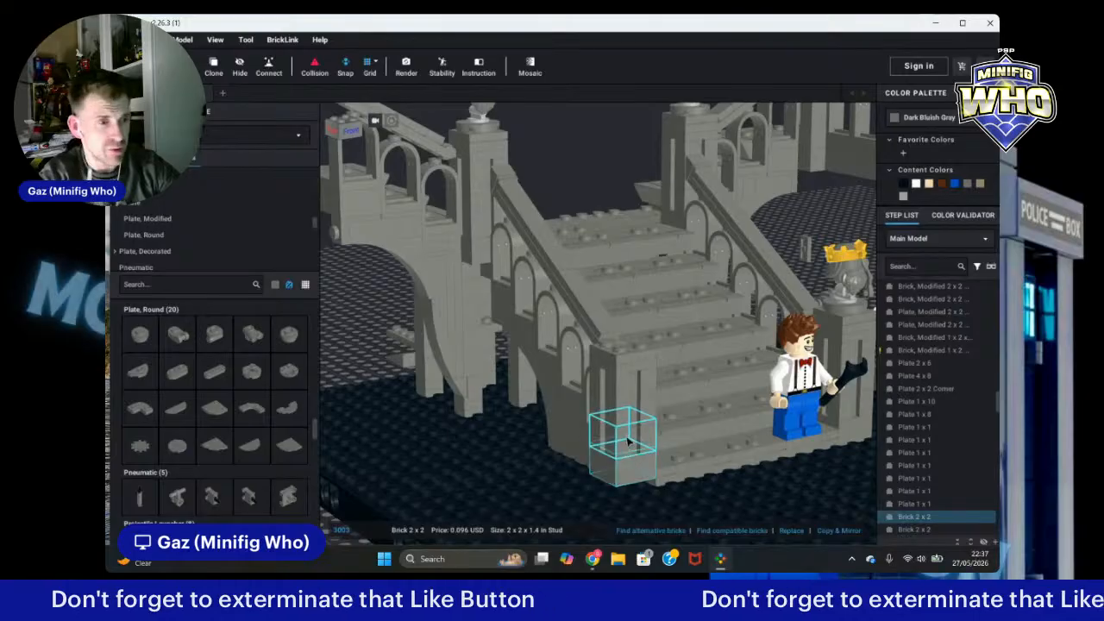
pyautogui.keyDown('ctrl'); pyautogui.click(624, 422); pyautogui.keyUp('ctrl')
pyautogui.keyDown('ctrl'); pyautogui.click(628, 391); pyautogui.keyUp('ctrl')
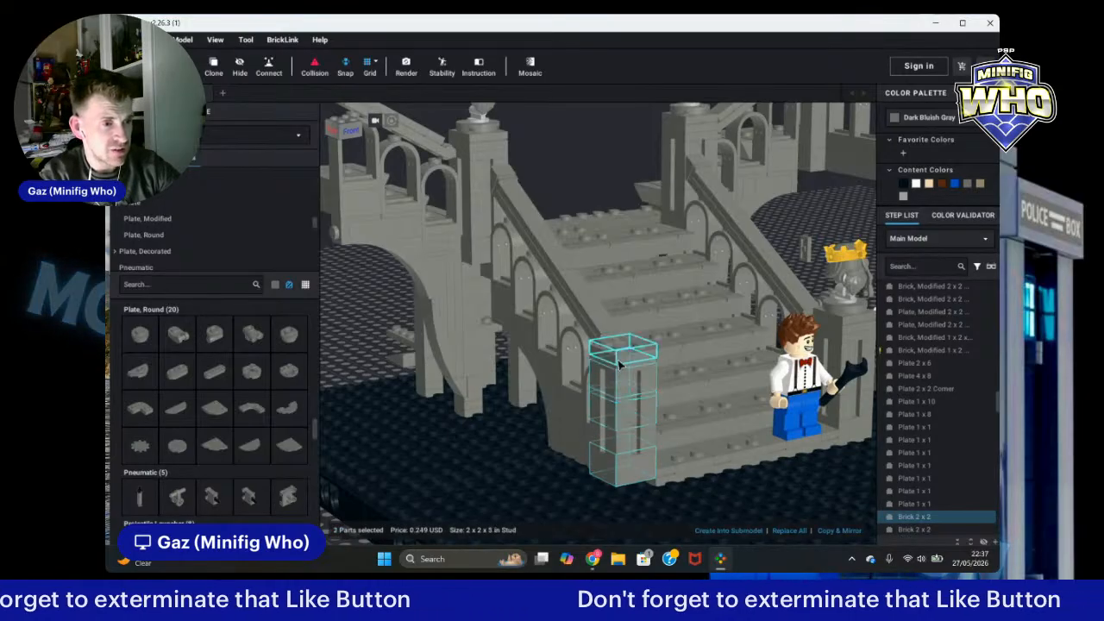
pyautogui.keyDown('ctrl'); pyautogui.click(617, 372); pyautogui.keyUp('ctrl')
pyautogui.keyDown('ctrl'); pyautogui.click(621, 362); pyautogui.keyUp('ctrl')
pyautogui.keyDown('ctrl'); pyautogui.click(612, 445); pyautogui.keyUp('ctrl')
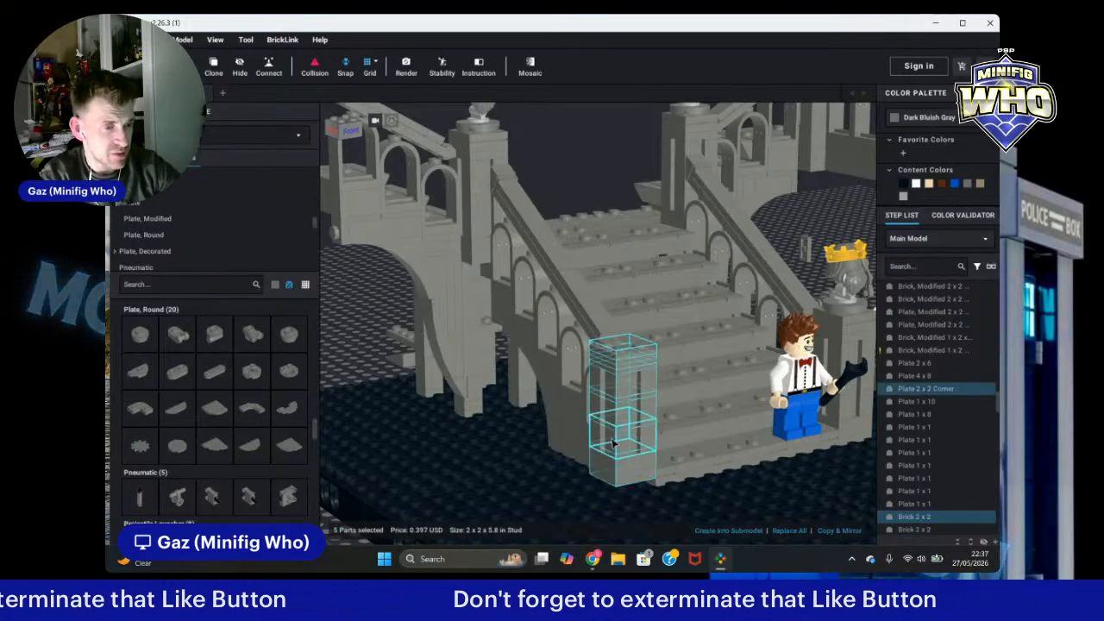
pyautogui.moveTo(635, 479); pyautogui.dragTo(624, 486)
pyautogui.moveTo(634, 478); pyautogui.dragTo(624, 487, button='right')
pyautogui.moveTo(623, 486); pyautogui.dragTo(564, 531)
pyautogui.moveTo(572, 527); pyautogui.dragTo(564, 530, button='right')
pyautogui.moveTo(564, 530); pyautogui.dragTo(604, 443)
pyautogui.moveTo(579, 501); pyautogui.dragTo(603, 444, button='middle')
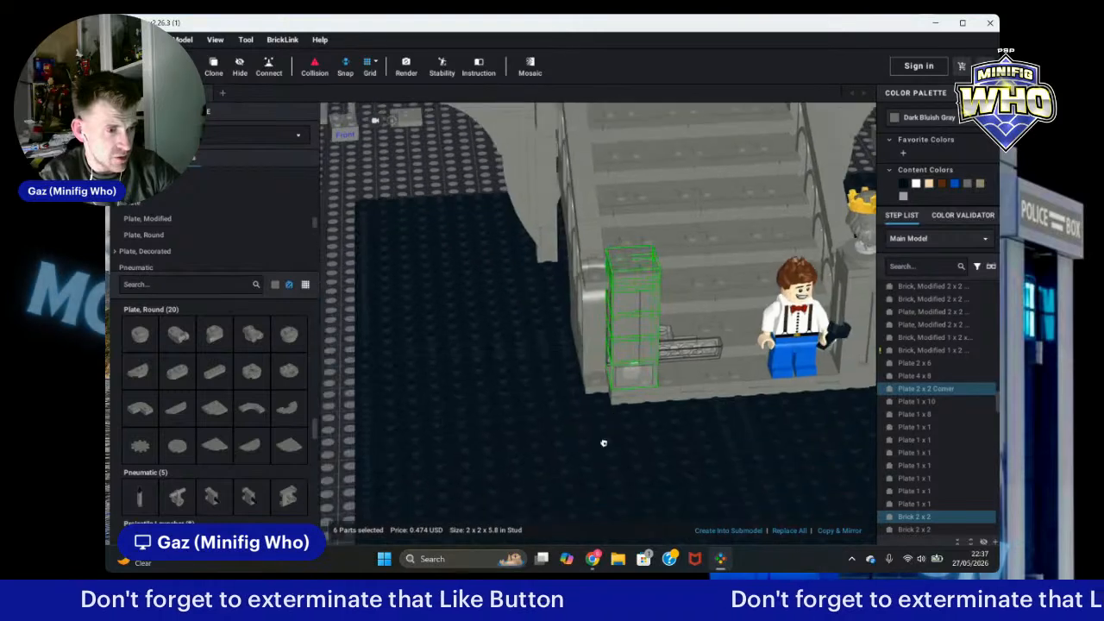
pyautogui.moveTo(604, 444); pyautogui.dragTo(486, 426)
pyautogui.press('Escape')
# Step: Delete the 2x6 plate lying beneath the side arch next to the statue pillar
pyautogui.scroll(-3, 516, 456)
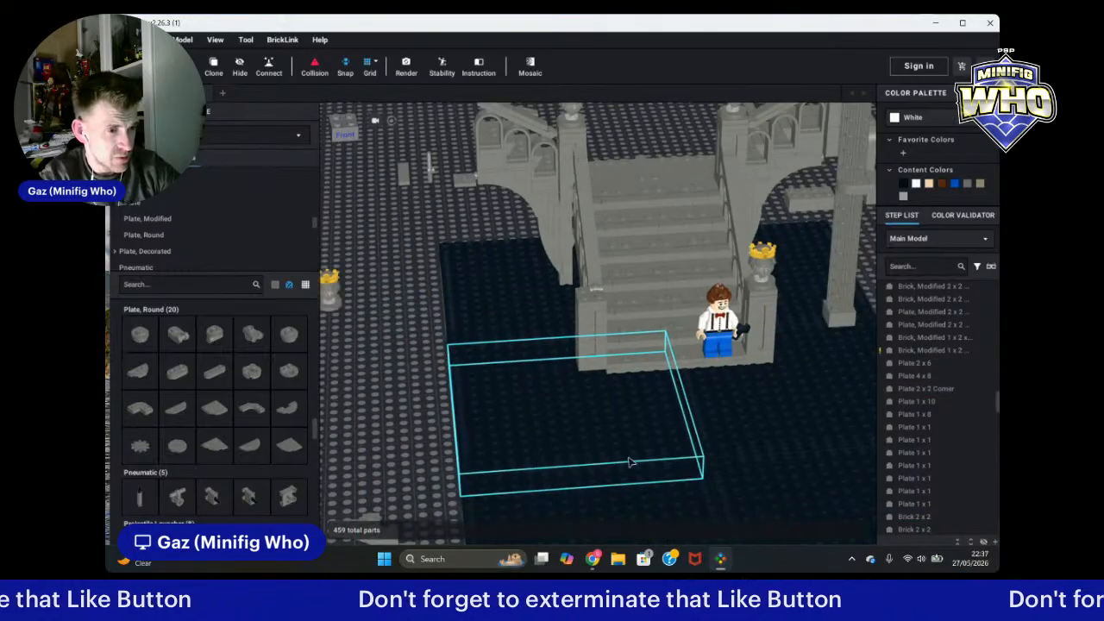
pyautogui.moveTo(630, 463); pyautogui.dragTo(518, 406, button='right')
pyautogui.click(543, 371)
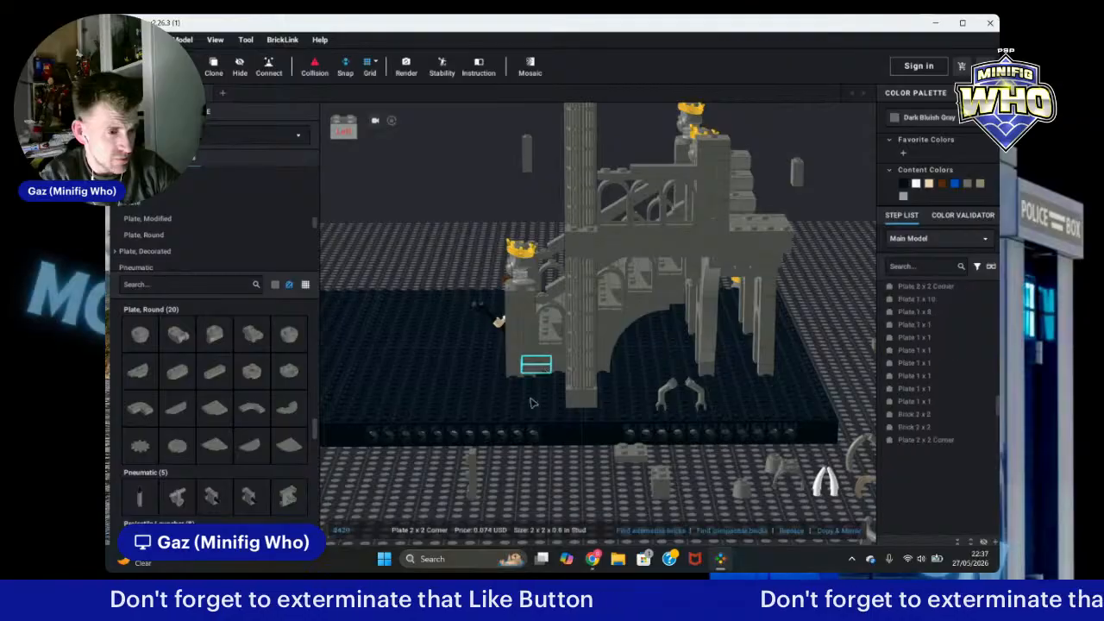
pyautogui.moveTo(496, 443); pyautogui.dragTo(561, 463, button='right')
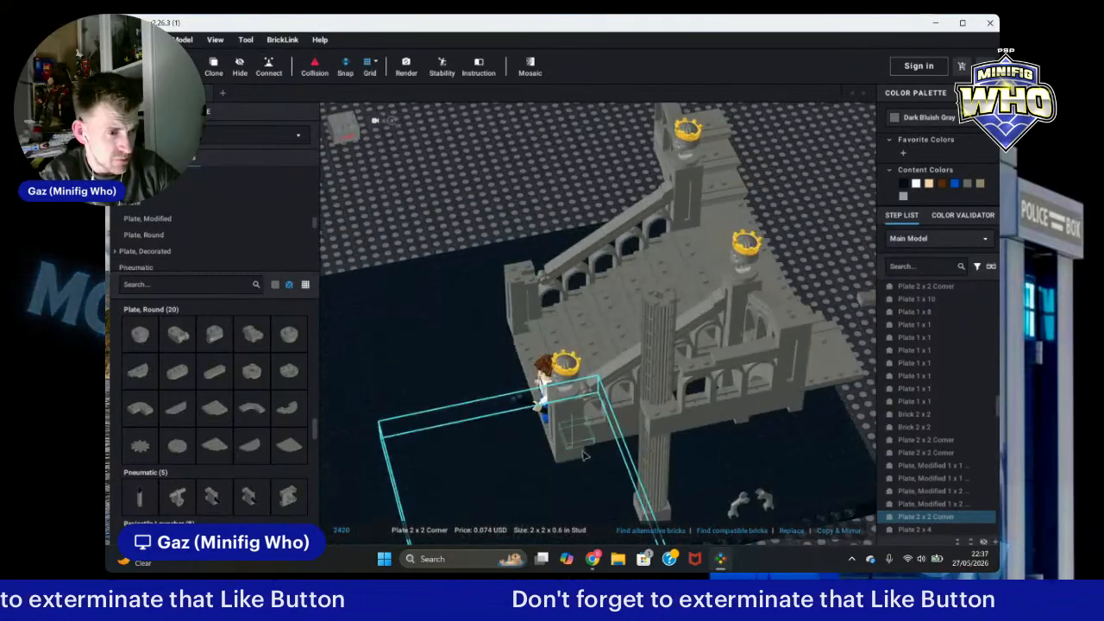
pyautogui.moveTo(561, 463); pyautogui.dragTo(586, 444)
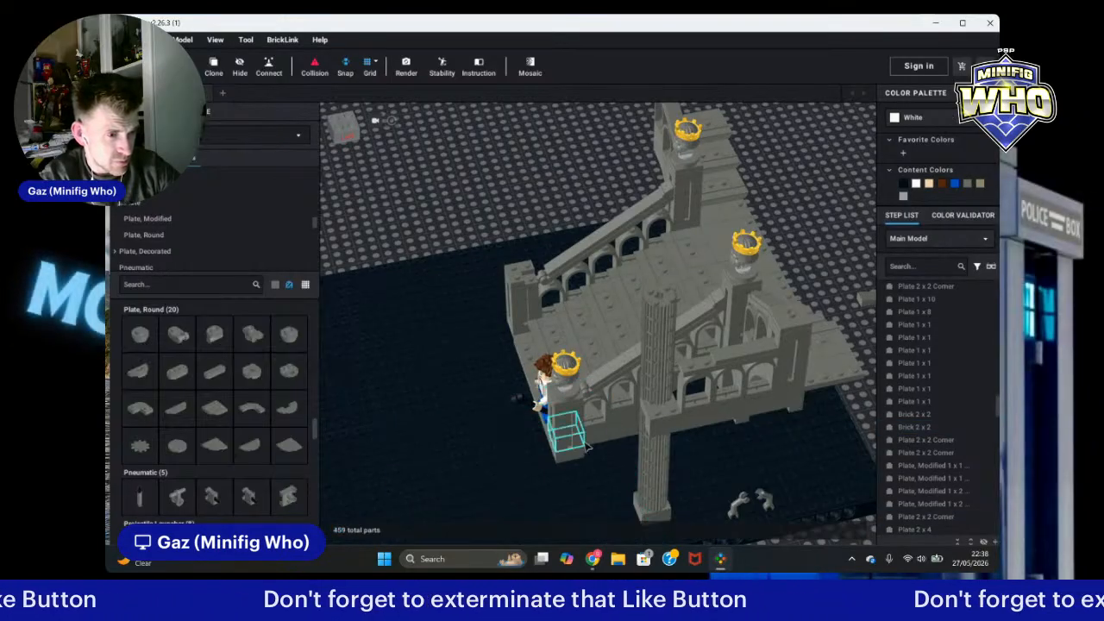
pyautogui.click(589, 483)
pyautogui.moveTo(604, 484); pyautogui.dragTo(681, 485, button='right')
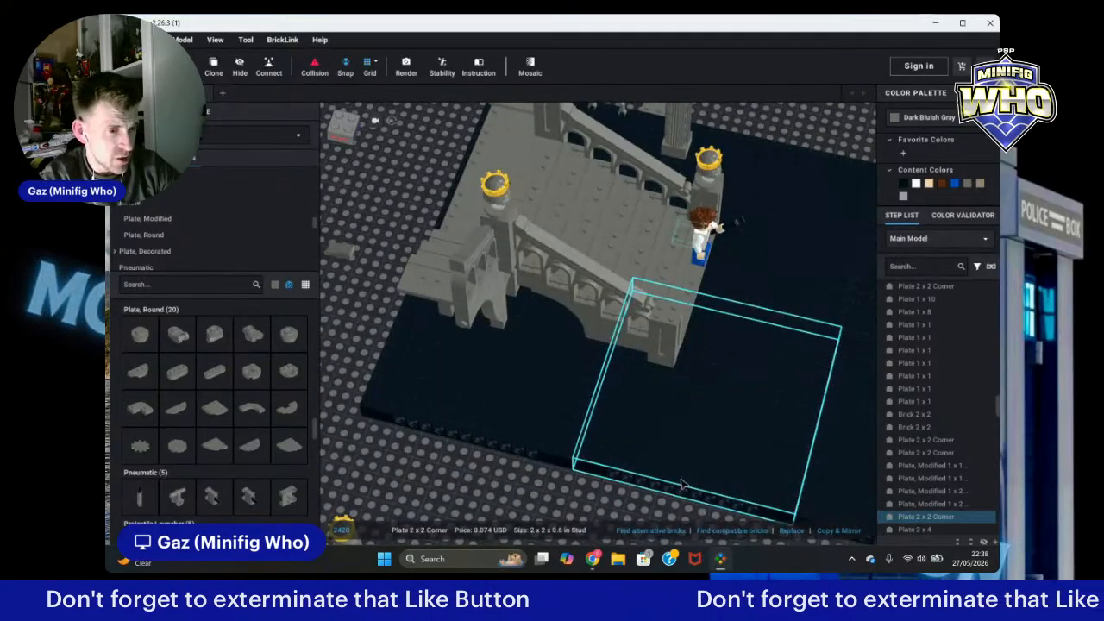
pyautogui.click(617, 342)
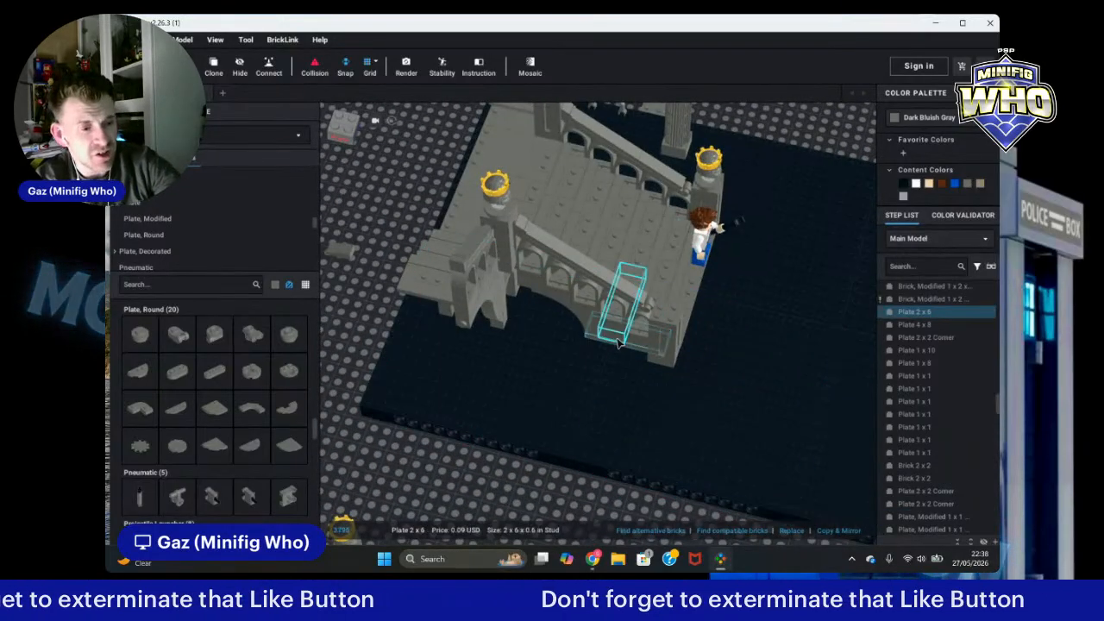
pyautogui.press('Delete')
# Step: Clone the 2x4 plate and place the copy beneath the side arch where the 2x6 plate was
pyautogui.moveTo(797, 364); pyautogui.dragTo(764, 134, button='right')
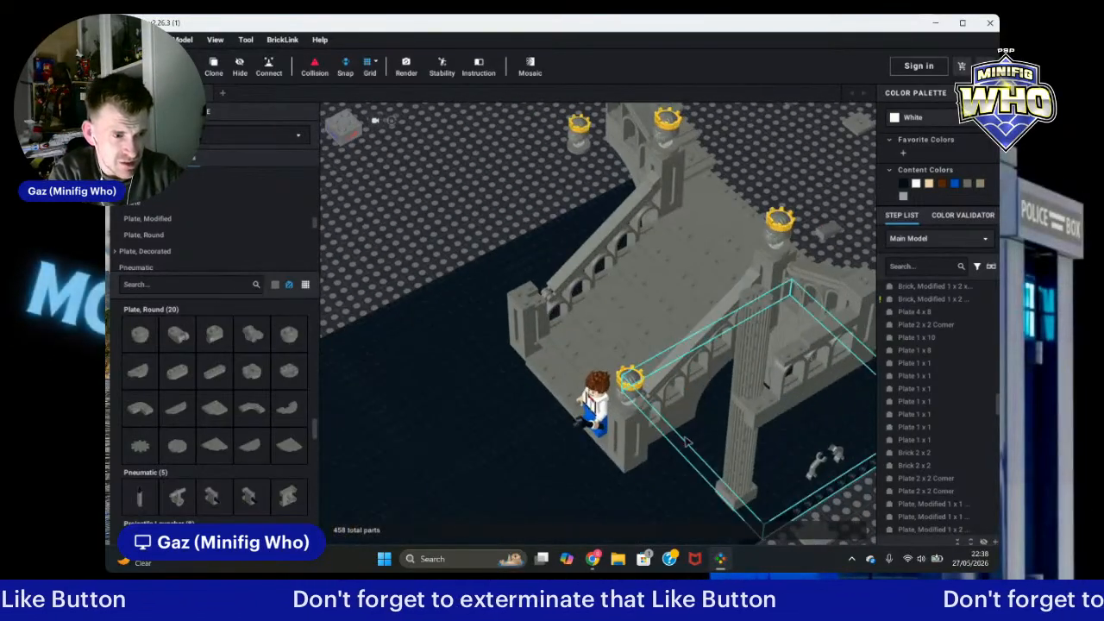
pyautogui.click(655, 421)
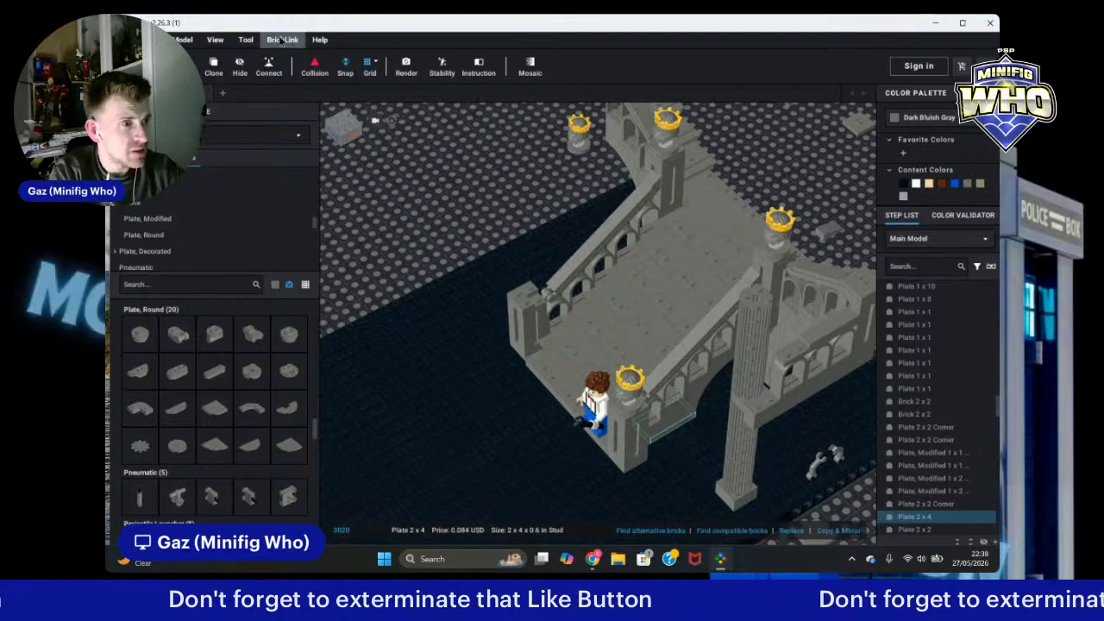
pyautogui.click(211, 69)
pyautogui.moveTo(424, 259); pyautogui.dragTo(495, 269, button='right')
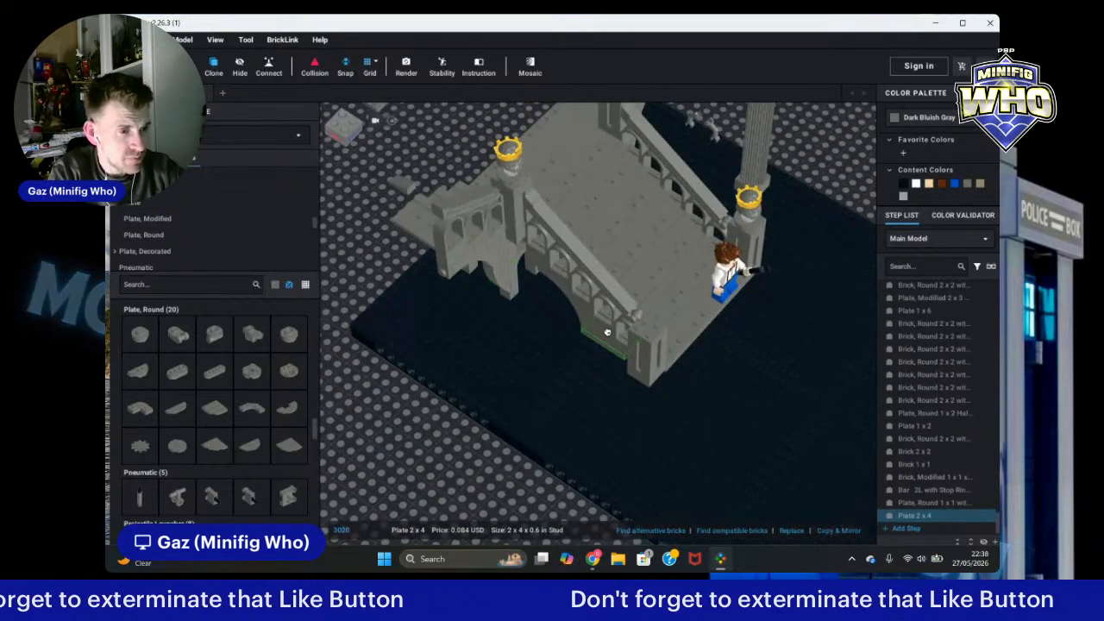
pyautogui.click(608, 332)
pyautogui.press('Escape')
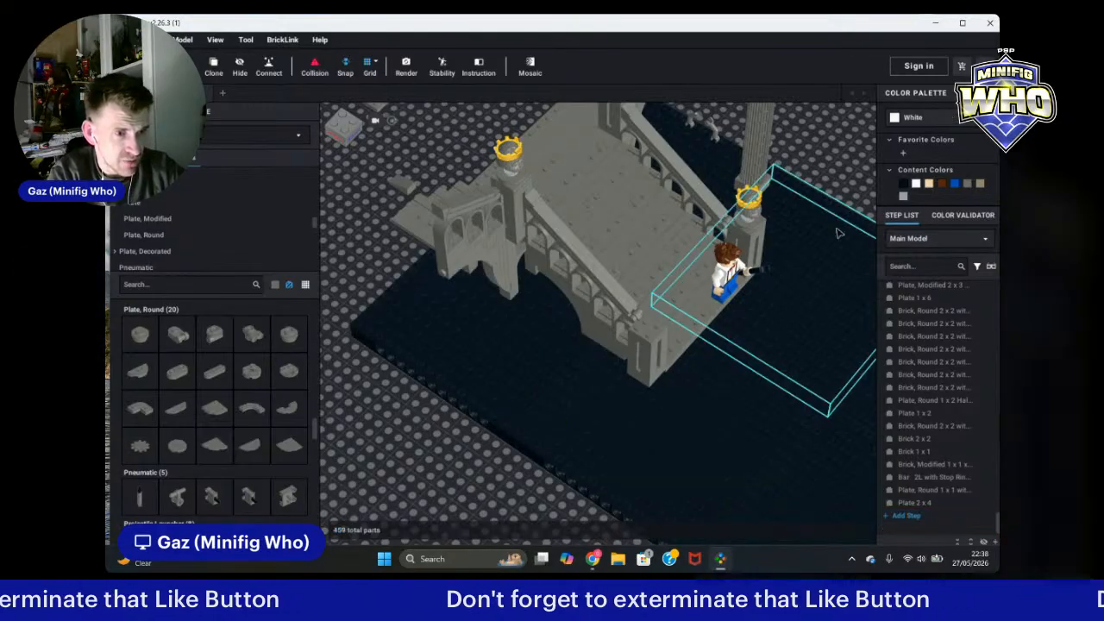
# Step: Clone the 2x2 corner plate at the statue pillar and place the copy on the ground in front of the arch's base
pyautogui.moveTo(836, 233); pyautogui.dragTo(595, 501, button='right')
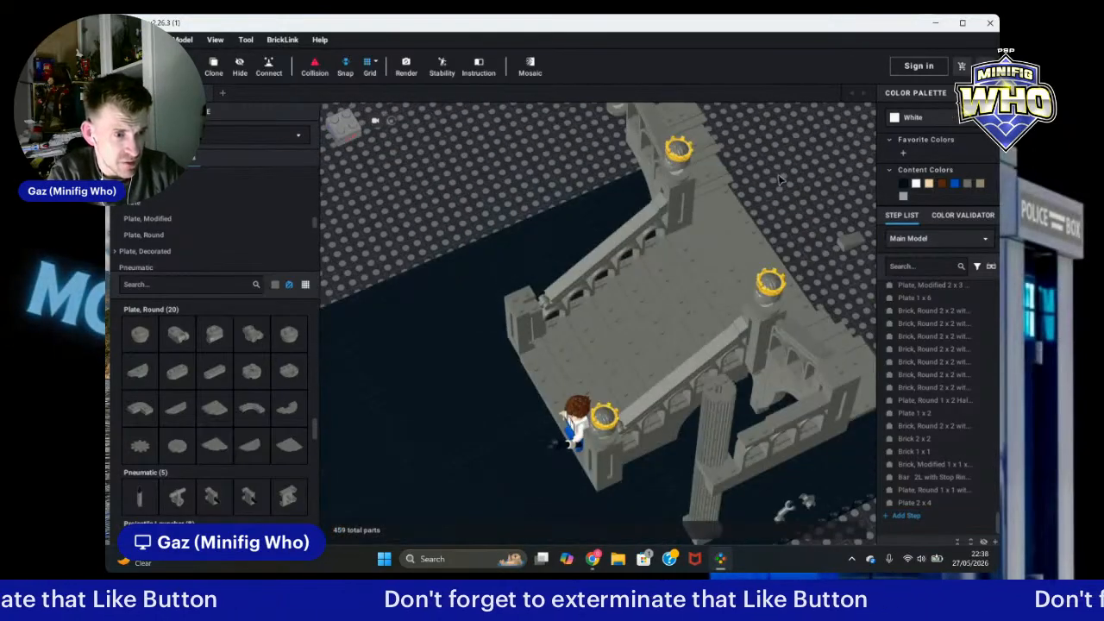
pyautogui.click(626, 465)
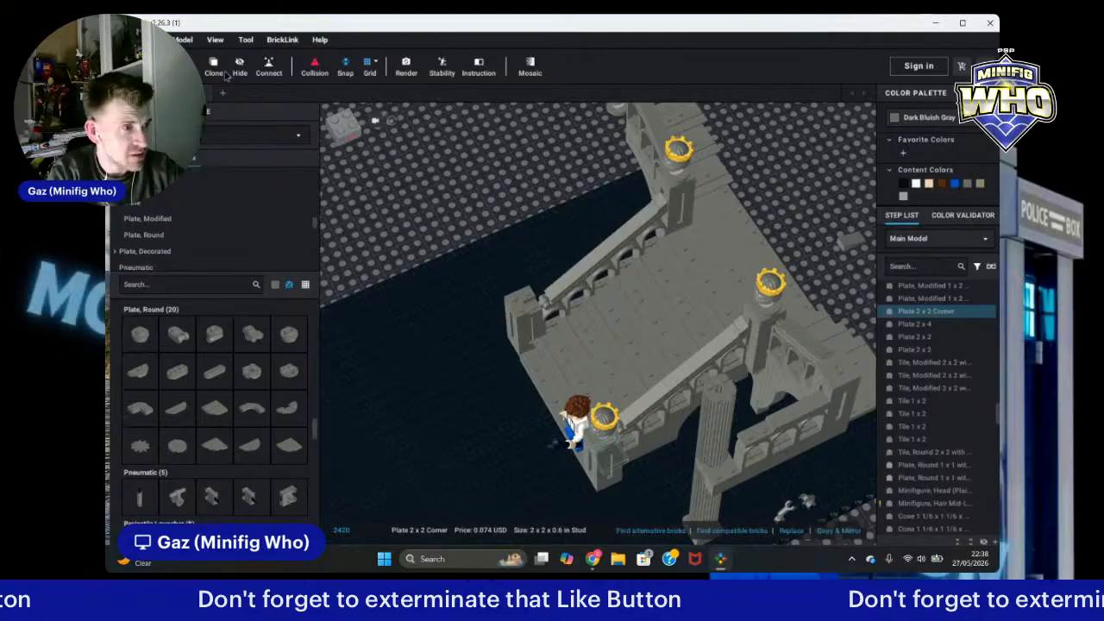
pyautogui.click(215, 69)
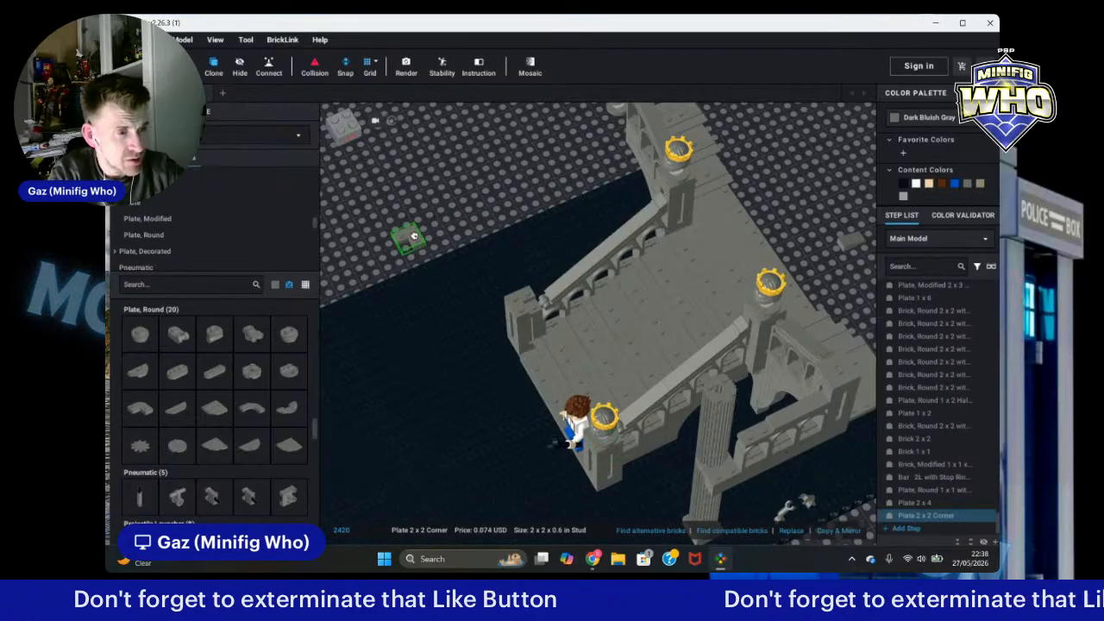
pyautogui.moveTo(438, 312); pyautogui.dragTo(556, 316, button='right')
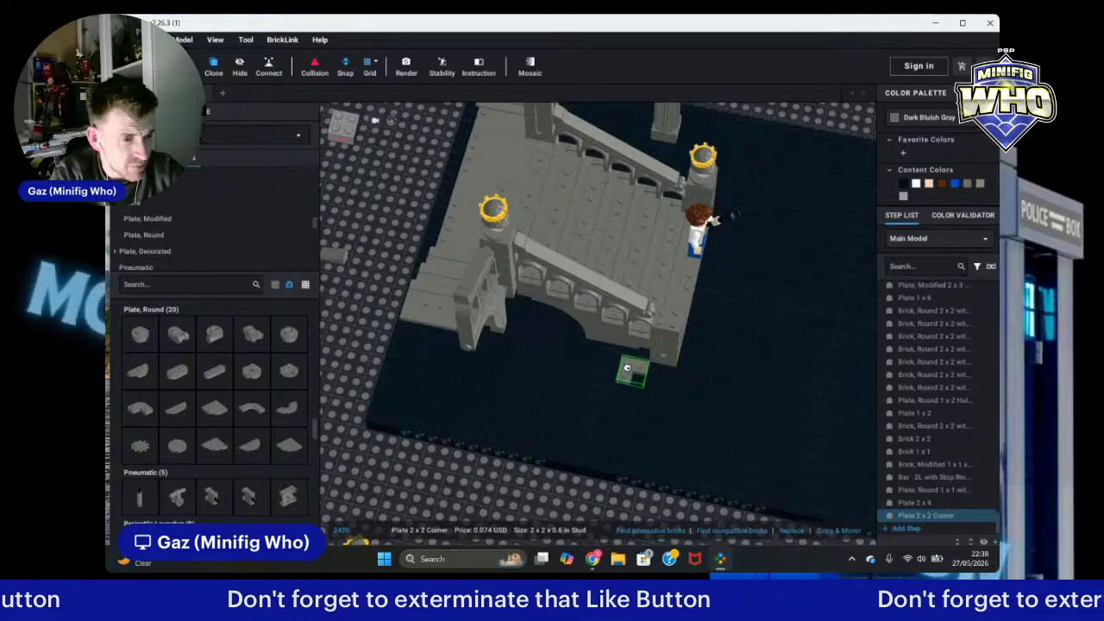
pyautogui.click(595, 394)
pyautogui.press('Escape')
# Step: Hide the 16x16 Technic base brick to view the parts beneath the staircase
pyautogui.moveTo(736, 414)
pyautogui.mouseDown(button='right')
pyautogui.moveTo(698, 374)
pyautogui.moveTo(682, 387)
pyautogui.mouseUp(button='right')
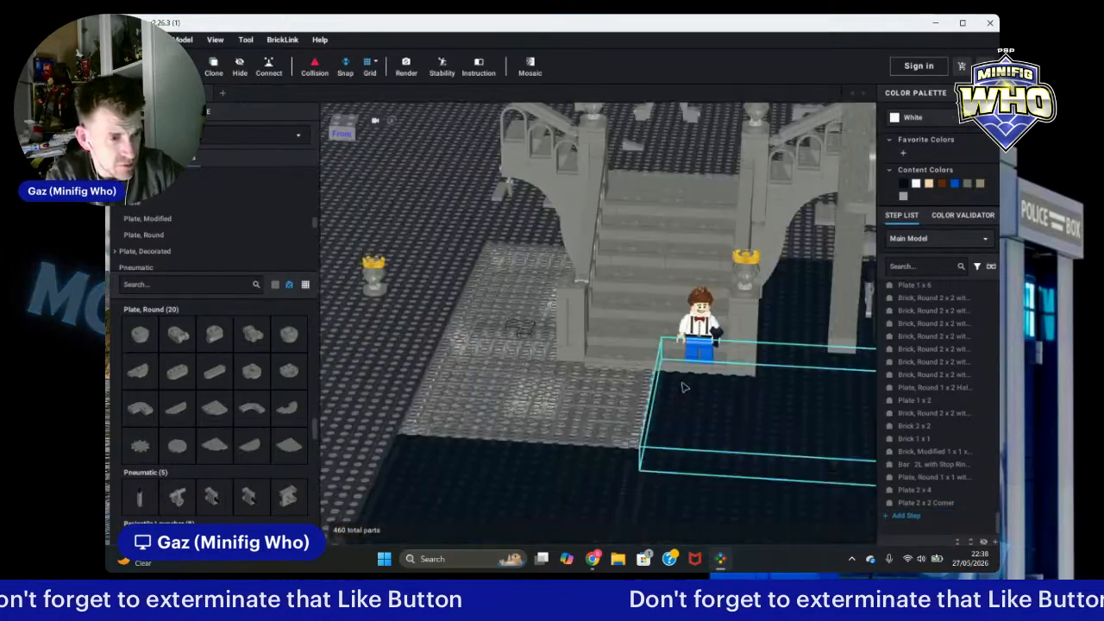
pyautogui.click(729, 403)
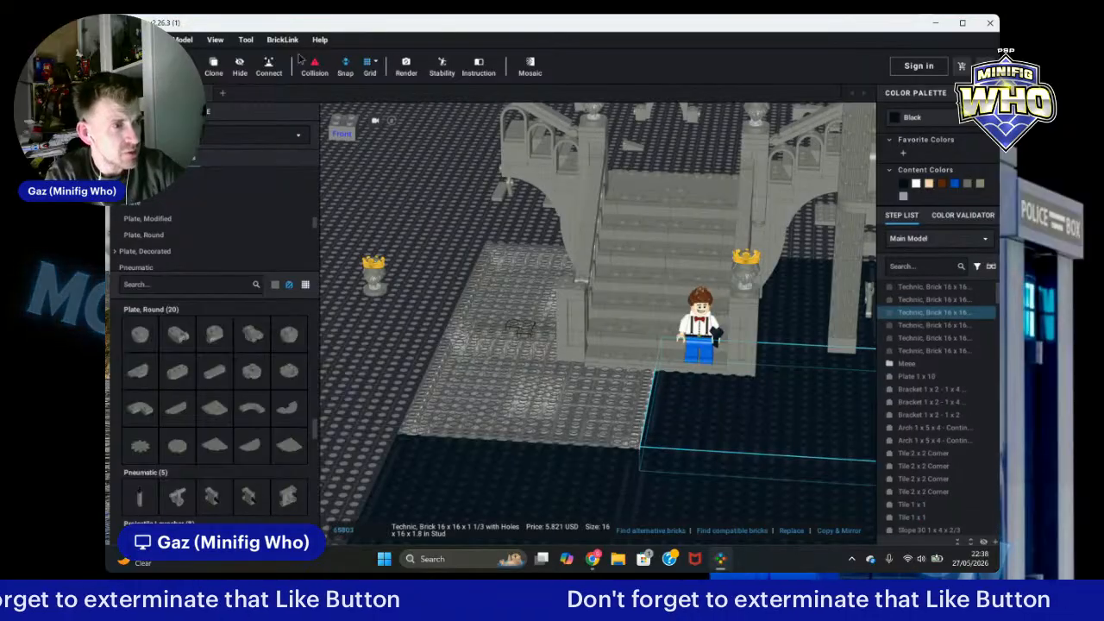
pyautogui.click(239, 65)
pyautogui.moveTo(807, 447); pyautogui.dragTo(824, 393, button='right')
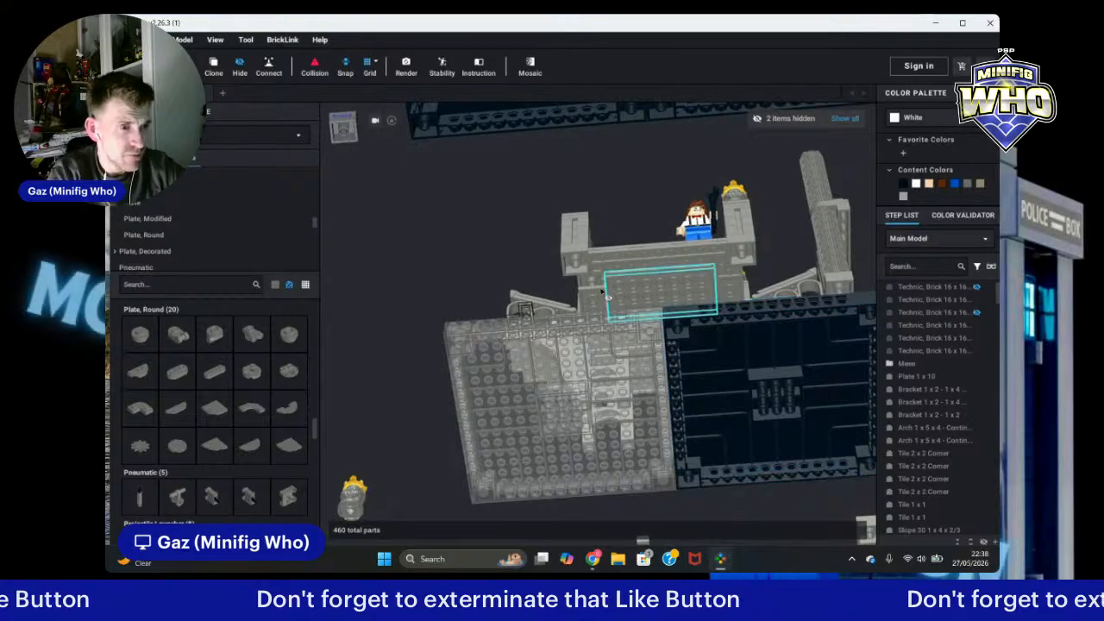
pyautogui.scroll(3, 494, 252)
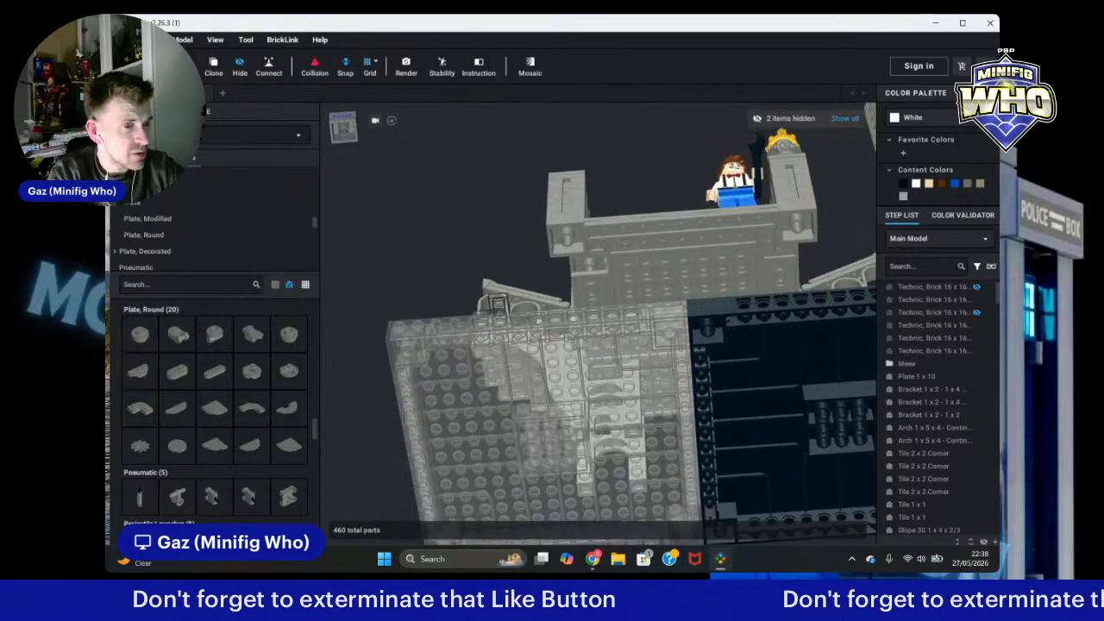
# Step: Nudge the 2x2 corner plate under the staircase into place and show all hidden parts again
pyautogui.click(580, 263)
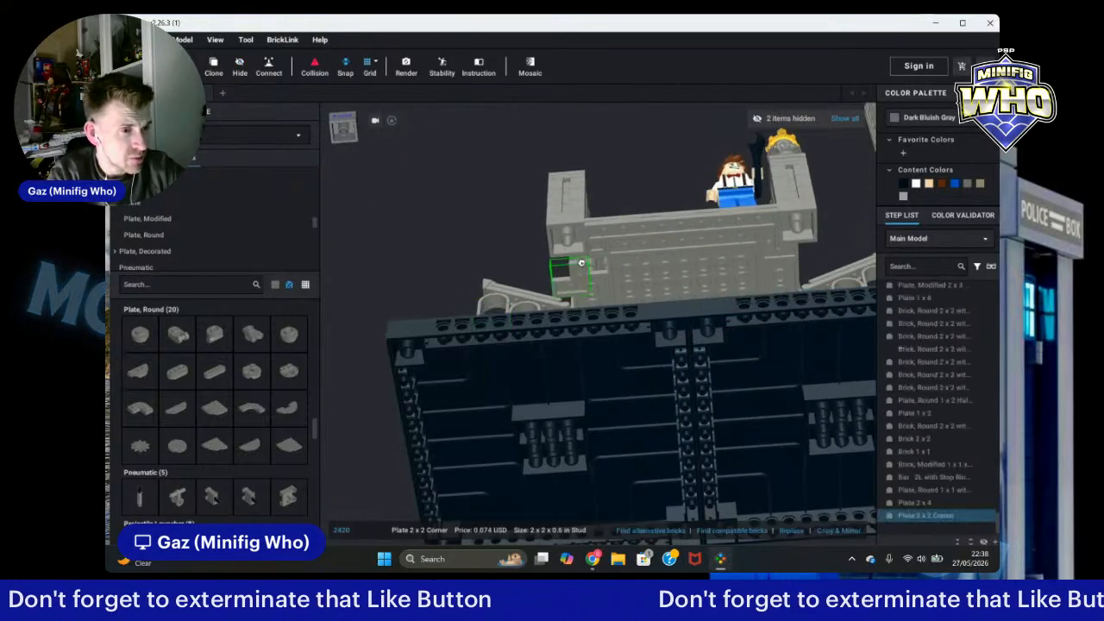
pyautogui.moveTo(582, 263); pyautogui.dragTo(599, 255)
pyautogui.click(464, 196)
pyautogui.moveTo(464, 196); pyautogui.dragTo(464, 249, button='right')
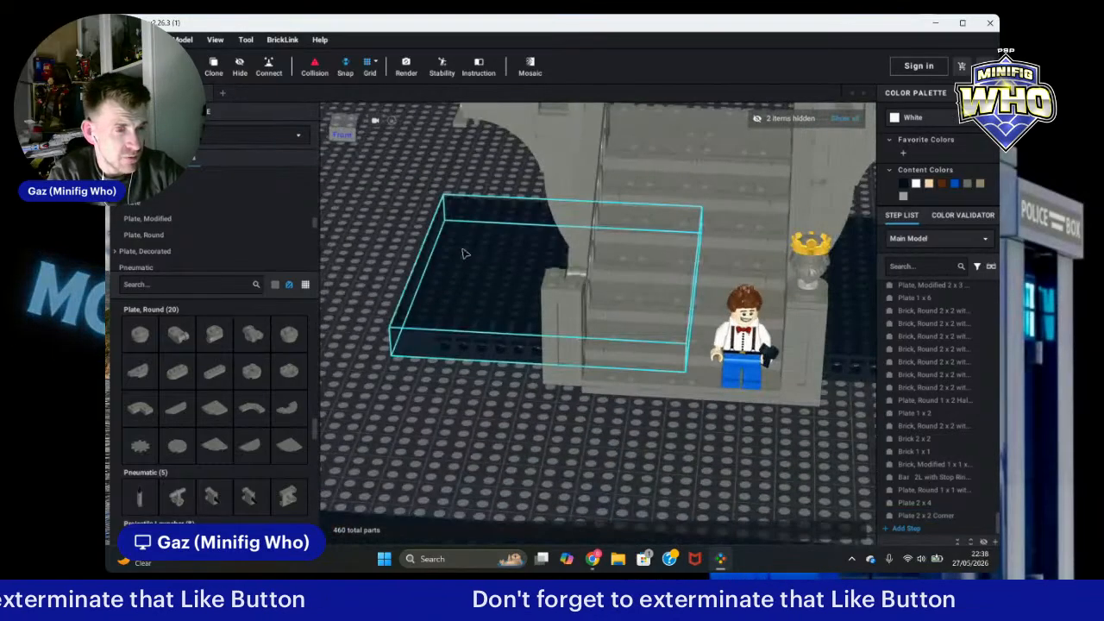
pyautogui.click(848, 120)
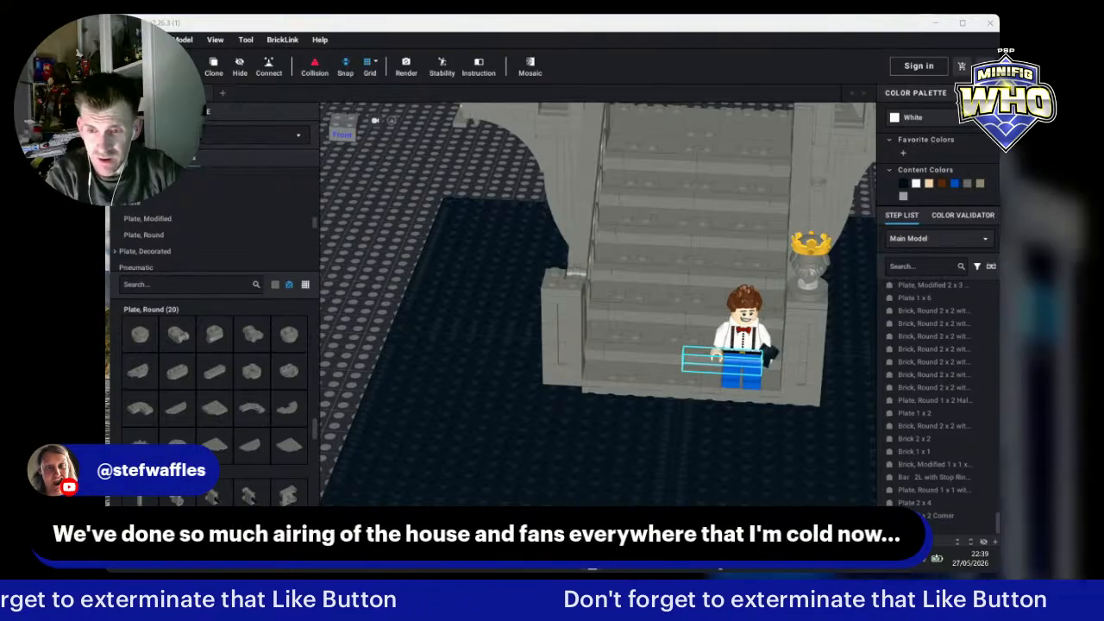
# Step: Select the stack of 2x2 bricks and corner plates at the staircase's front-left and move it against the staircase's left side
pyautogui.moveTo(383, 308); pyautogui.dragTo(403, 305, button='right')
pyautogui.click(627, 363)
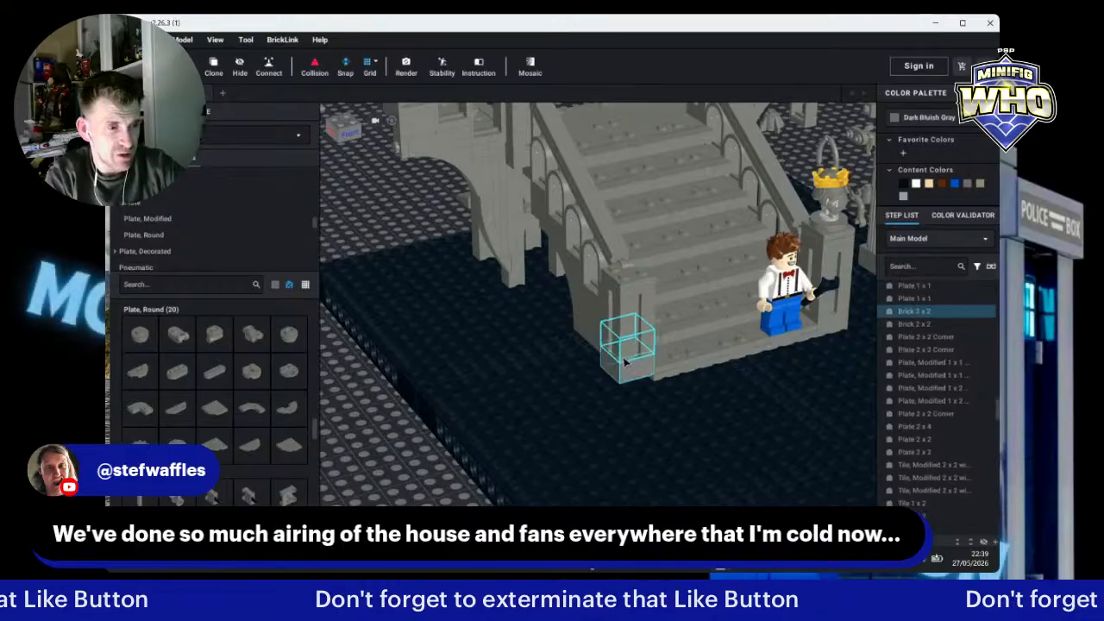
pyautogui.keyDown('ctrl'); pyautogui.click(614, 349); pyautogui.keyUp('ctrl')
pyautogui.keyDown('ctrl'); pyautogui.click(619, 328); pyautogui.keyUp('ctrl')
pyautogui.keyDown('ctrl'); pyautogui.click(620, 310); pyautogui.keyUp('ctrl')
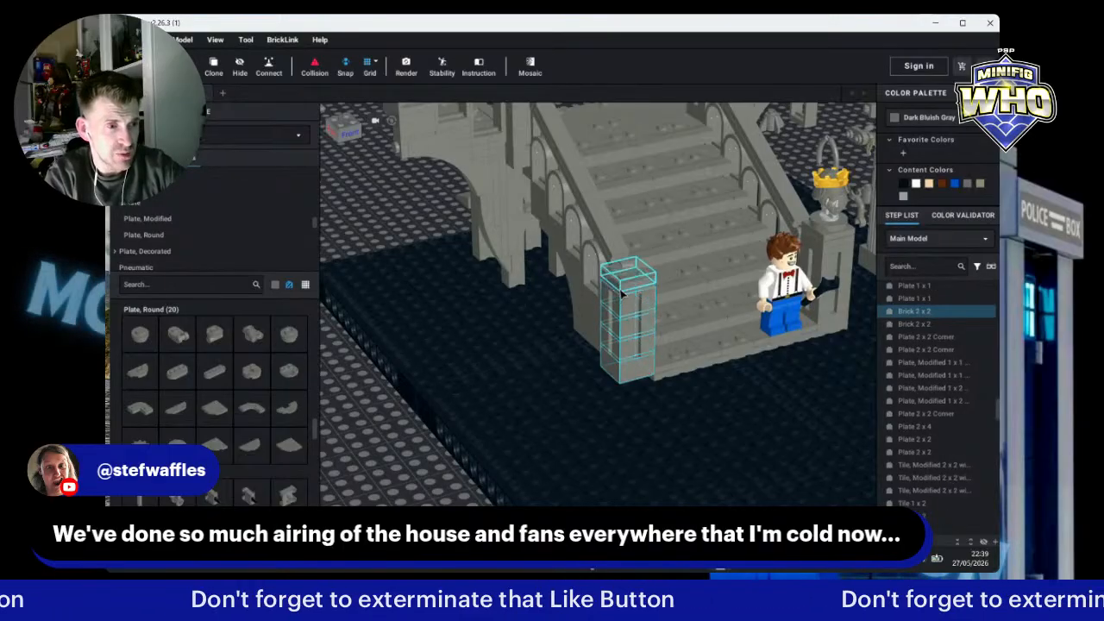
pyautogui.keyDown('ctrl'); pyautogui.click(620, 294); pyautogui.keyUp('ctrl')
pyautogui.keyDown('ctrl'); pyautogui.click(623, 295); pyautogui.keyUp('ctrl')
pyautogui.moveTo(635, 372)
pyautogui.mouseDown()
pyautogui.moveTo(634, 388)
pyautogui.moveTo(637, 378)
pyautogui.mouseUp()
pyautogui.moveTo(638, 380); pyautogui.dragTo(609, 418, button='right')
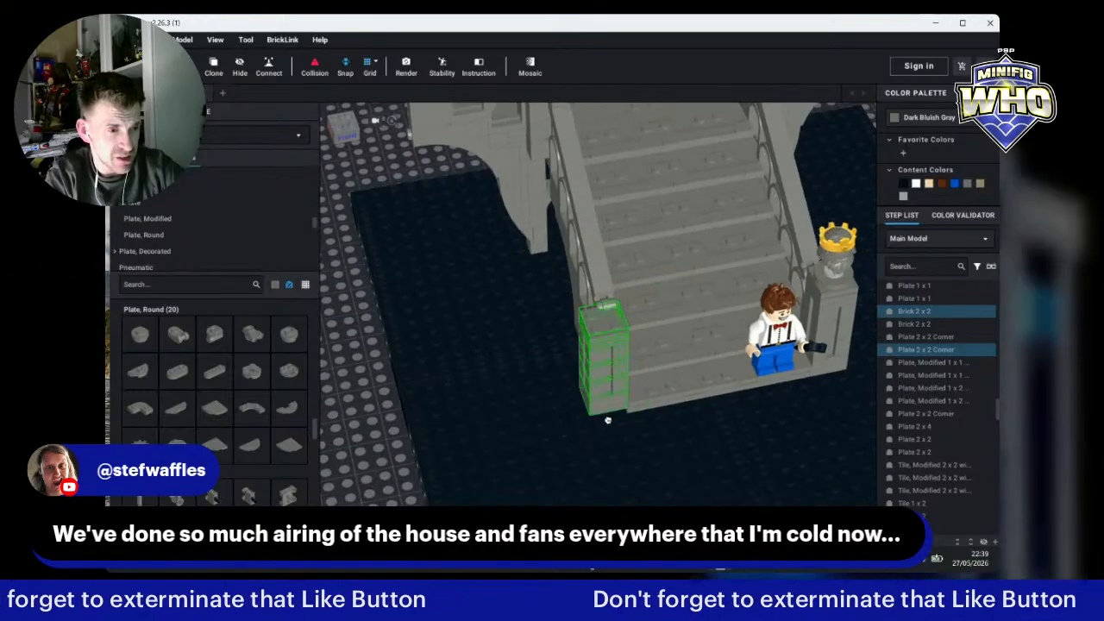
pyautogui.moveTo(609, 418); pyautogui.dragTo(608, 418)
pyautogui.moveTo(608, 418); pyautogui.dragTo(594, 427, button='right')
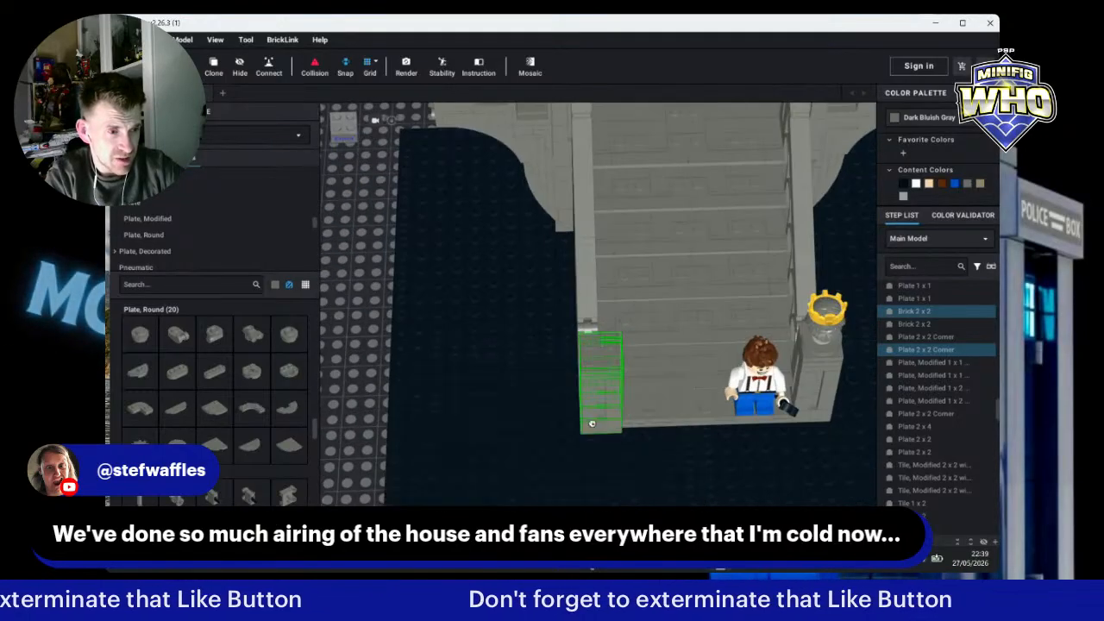
pyautogui.moveTo(595, 427); pyautogui.dragTo(624, 468)
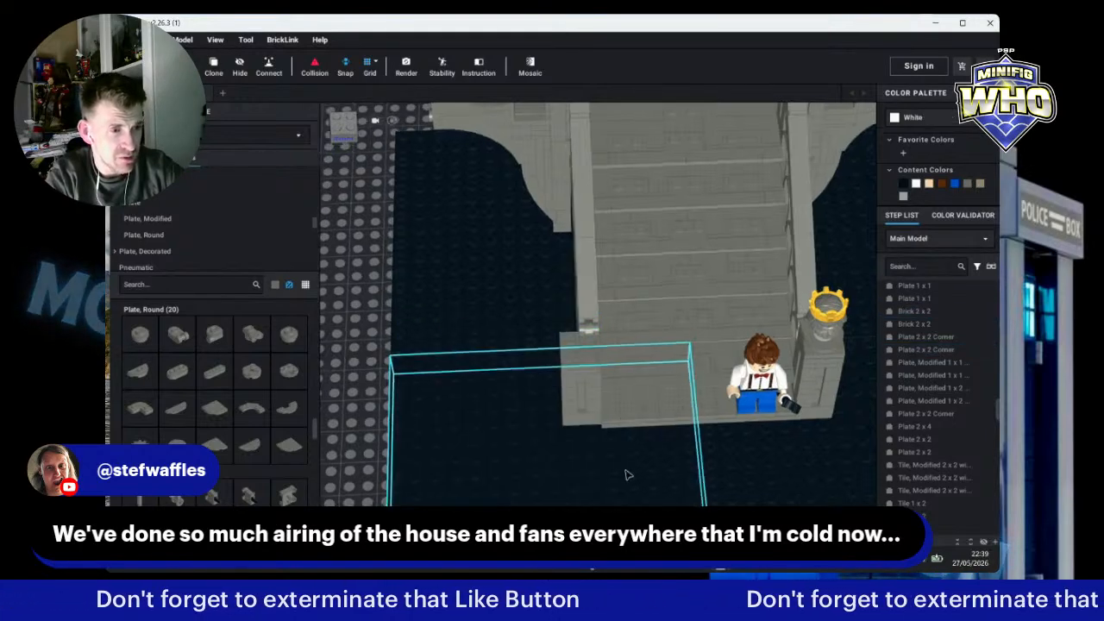
pyautogui.moveTo(623, 468); pyautogui.dragTo(690, 463, button='right')
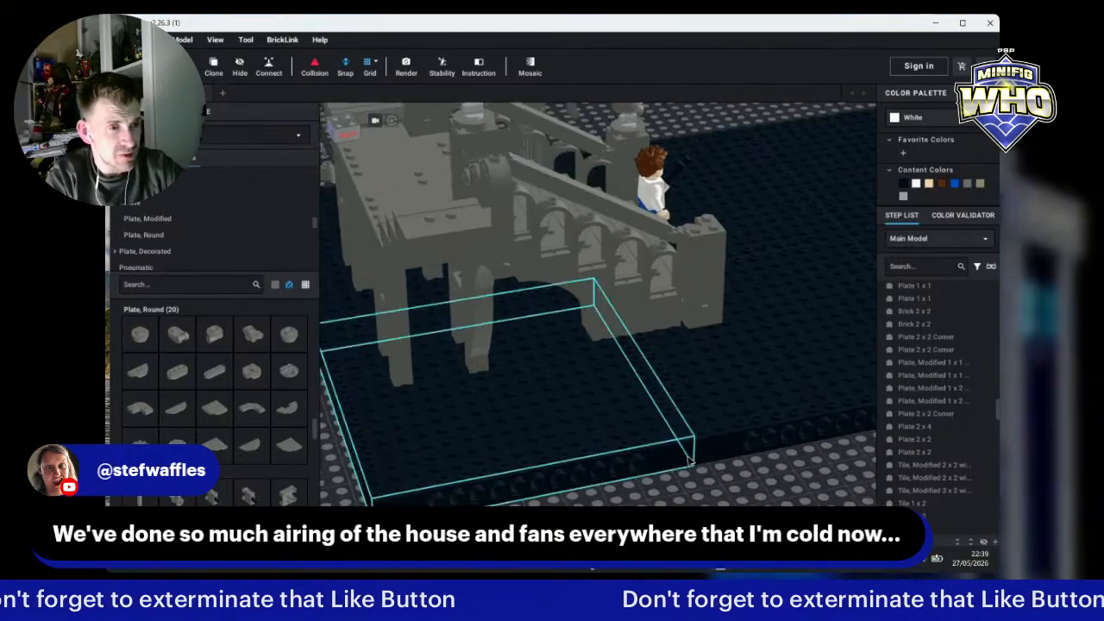
pyautogui.scroll(2, 773, 393)
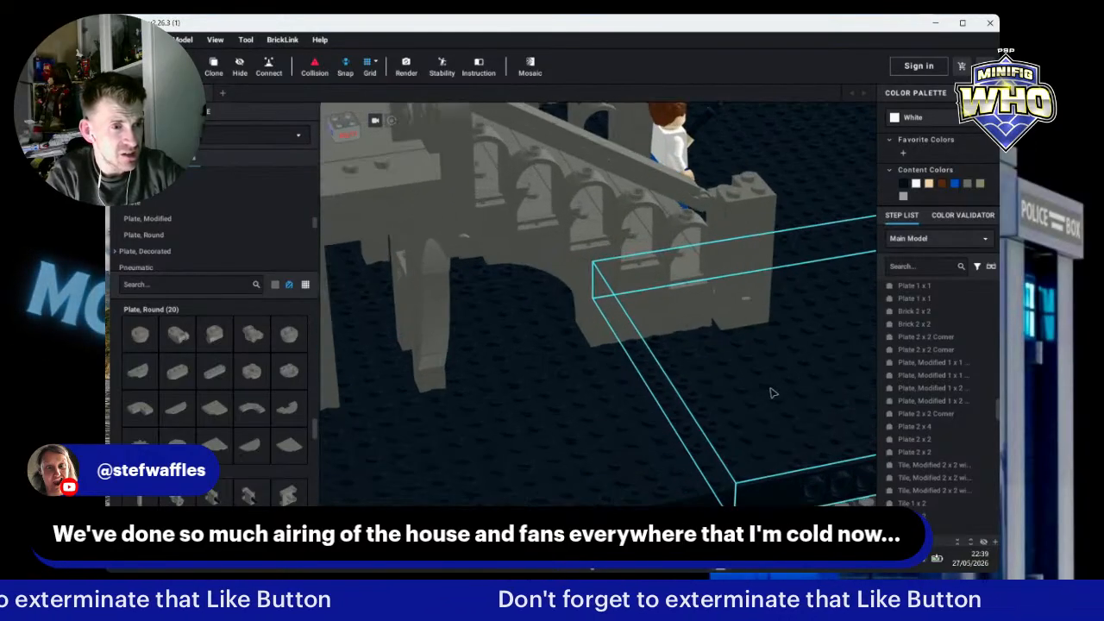
pyautogui.moveTo(770, 374); pyautogui.dragTo(765, 370, button='right')
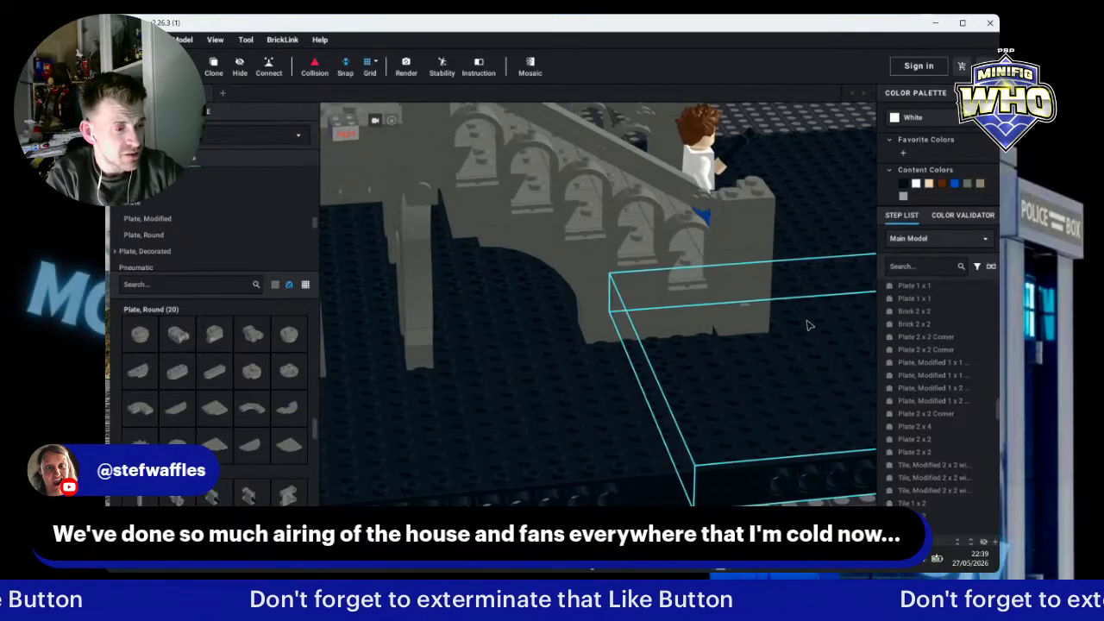
pyautogui.moveTo(818, 322); pyautogui.dragTo(757, 365, button='right')
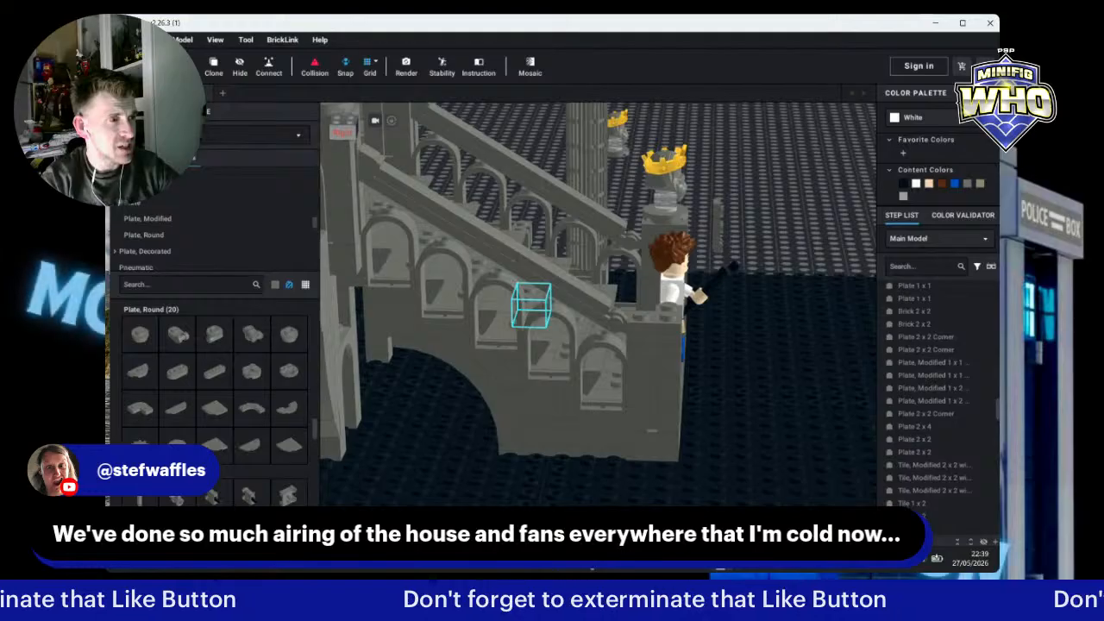
pyautogui.click(669, 346)
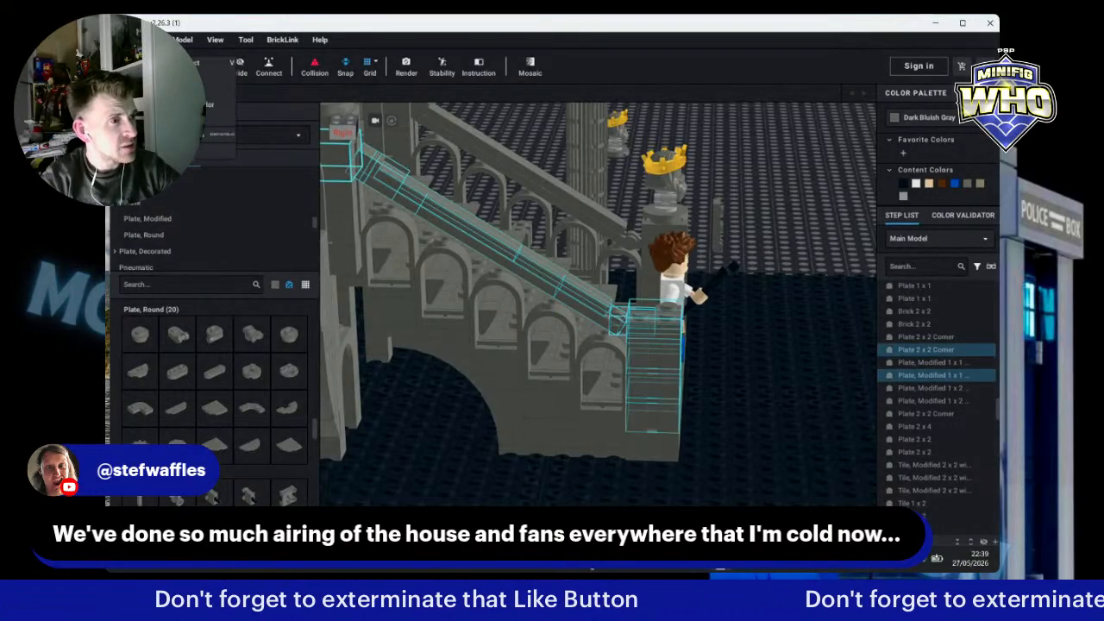
pyautogui.click(661, 463)
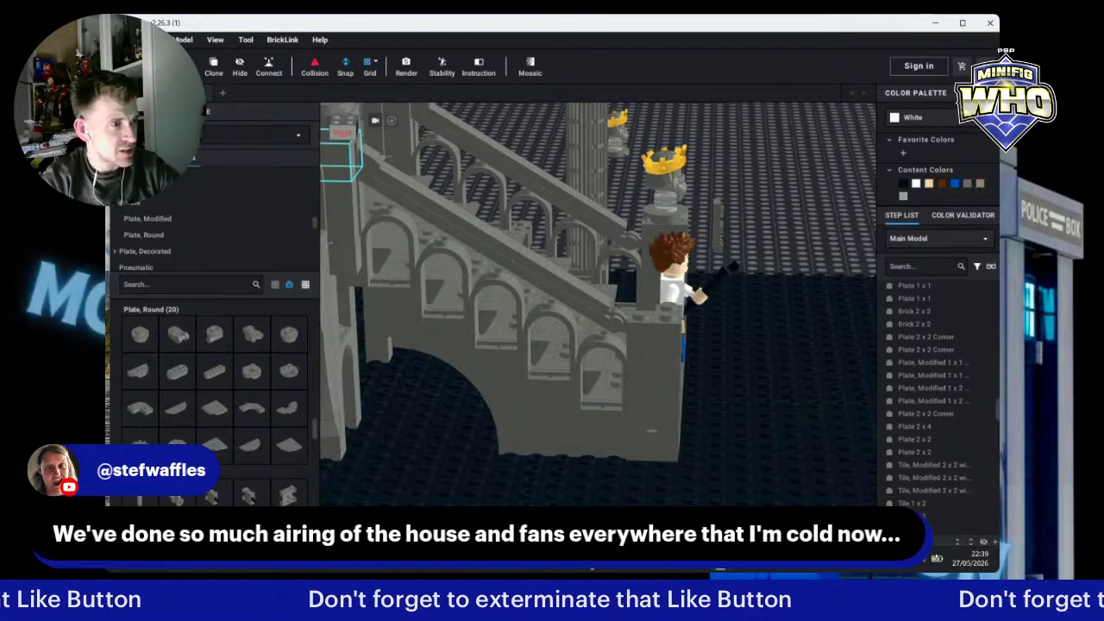
pyautogui.click(654, 319)
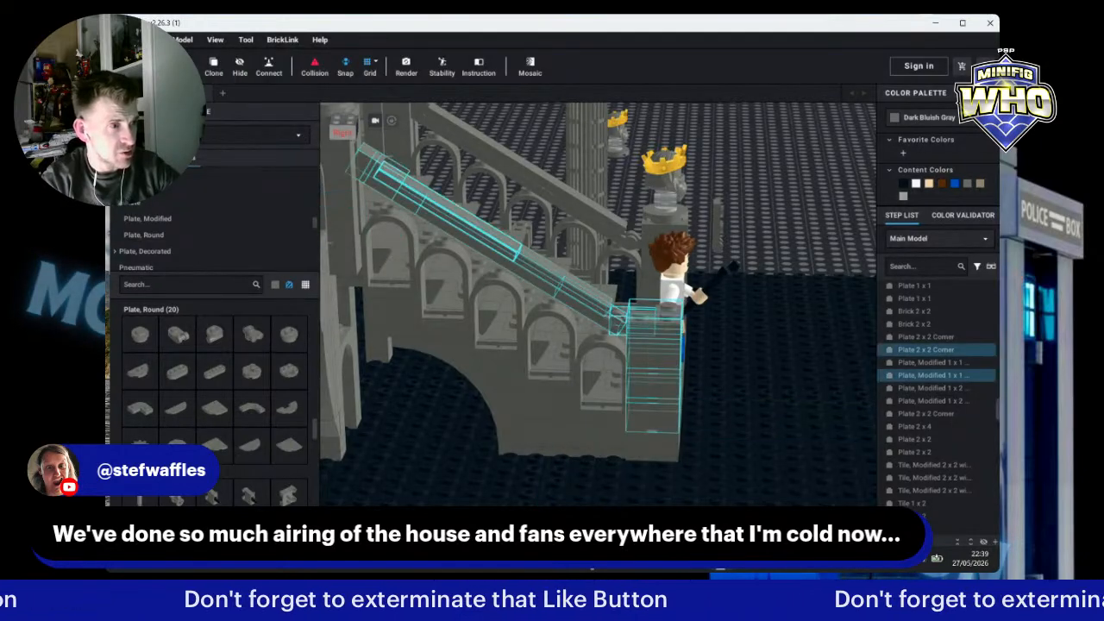
pyautogui.moveTo(805, 249); pyautogui.dragTo(771, 236, button='right')
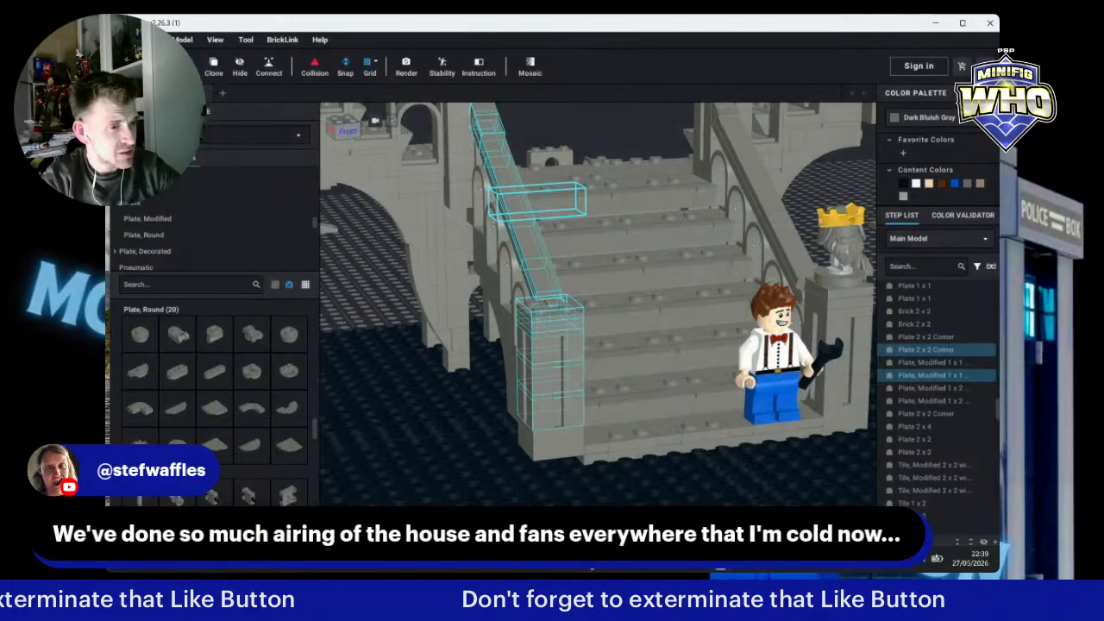
pyautogui.moveTo(553, 446); pyautogui.dragTo(553, 459)
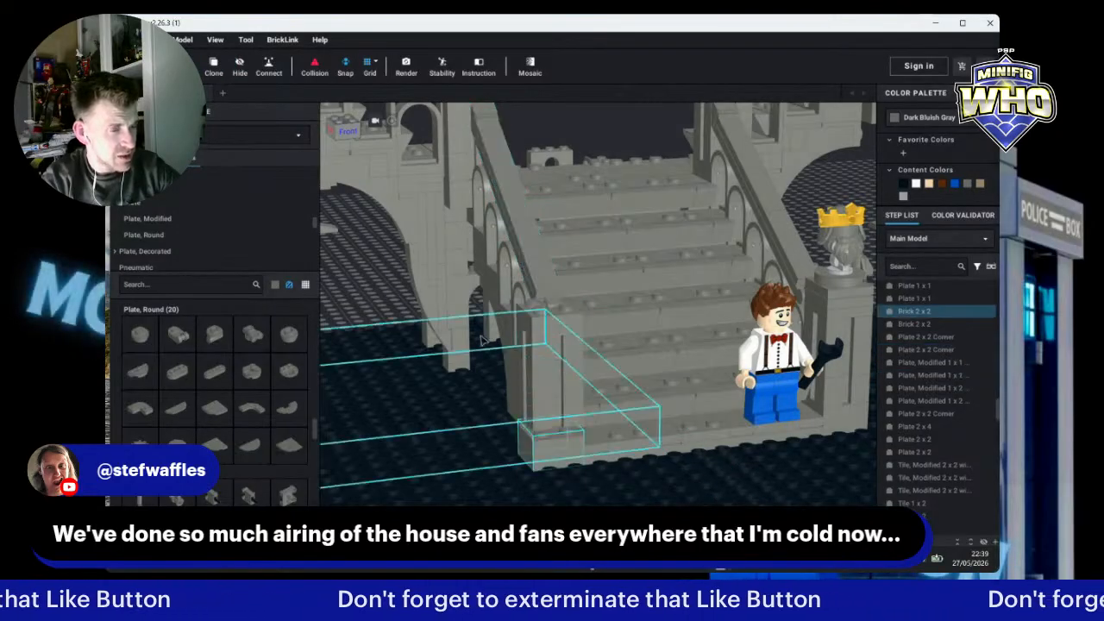
pyautogui.click(336, 277)
pyautogui.moveTo(363, 290); pyautogui.dragTo(439, 294, button='right')
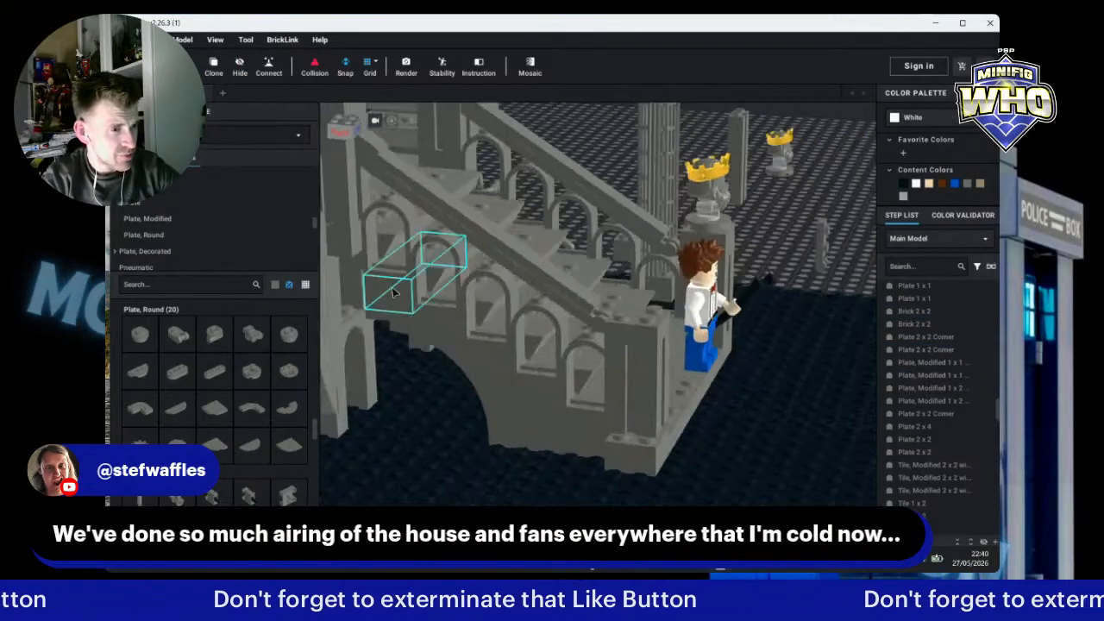
pyautogui.click(156, 64)
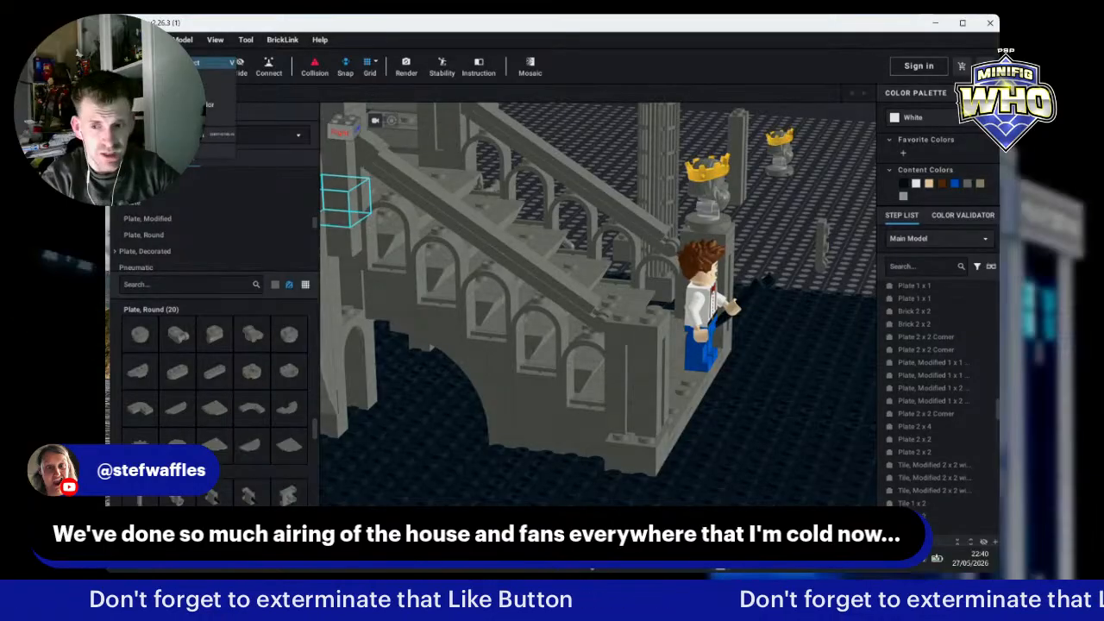
pyautogui.click(197, 119)
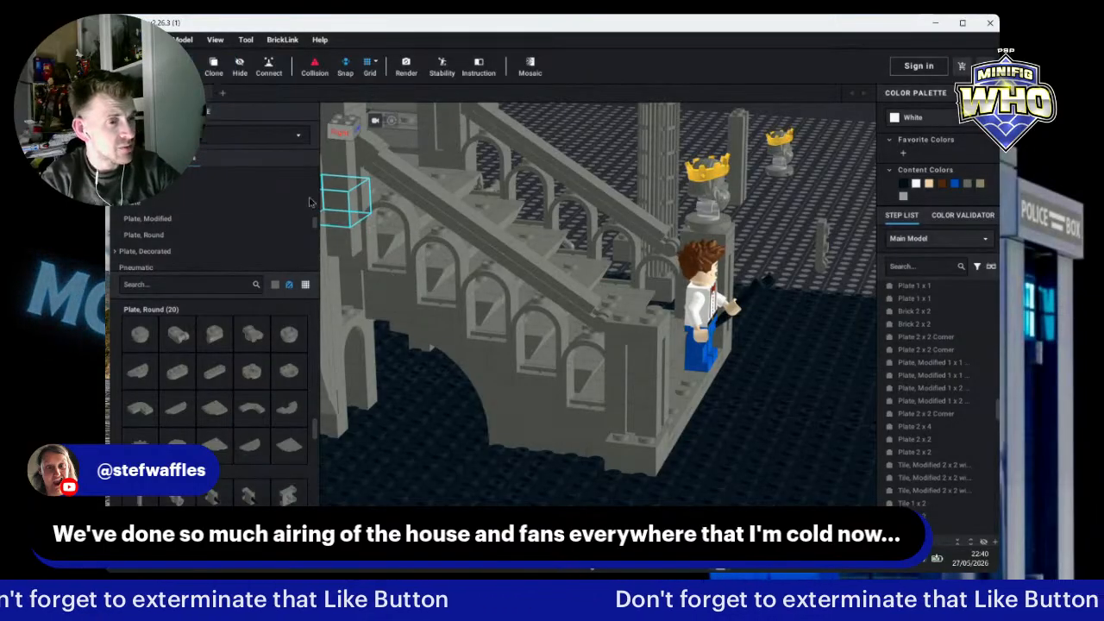
# Step: Move the crowned statue pillar from the ground onto the brick stack at the staircase's front-left corner
pyautogui.click(642, 361)
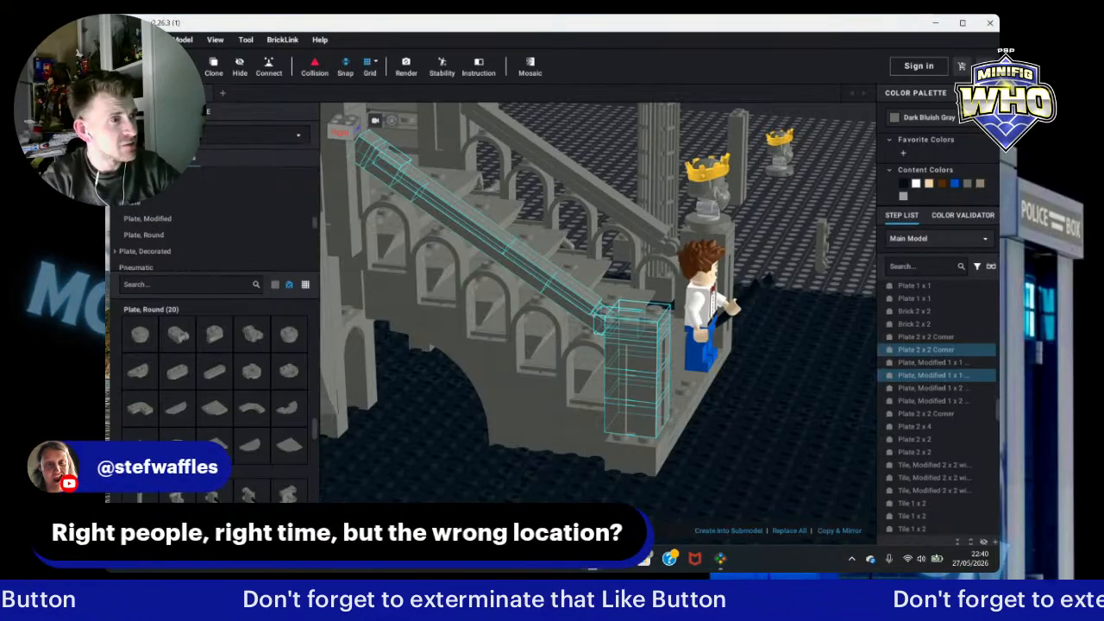
pyautogui.click(647, 433)
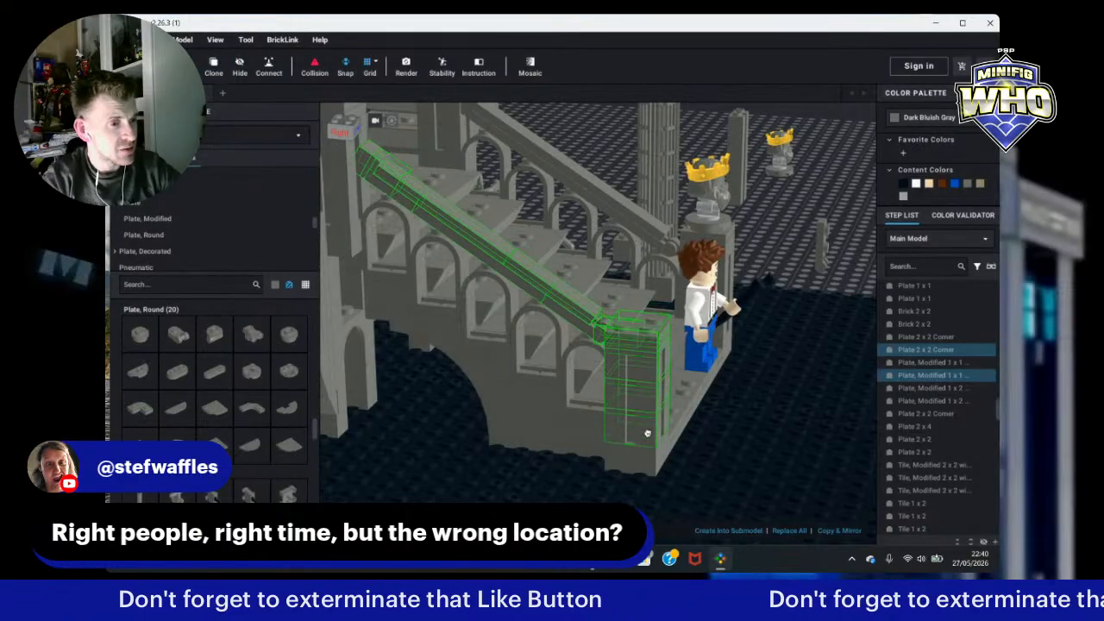
pyautogui.click(849, 190)
pyautogui.scroll(-3, 844, 224)
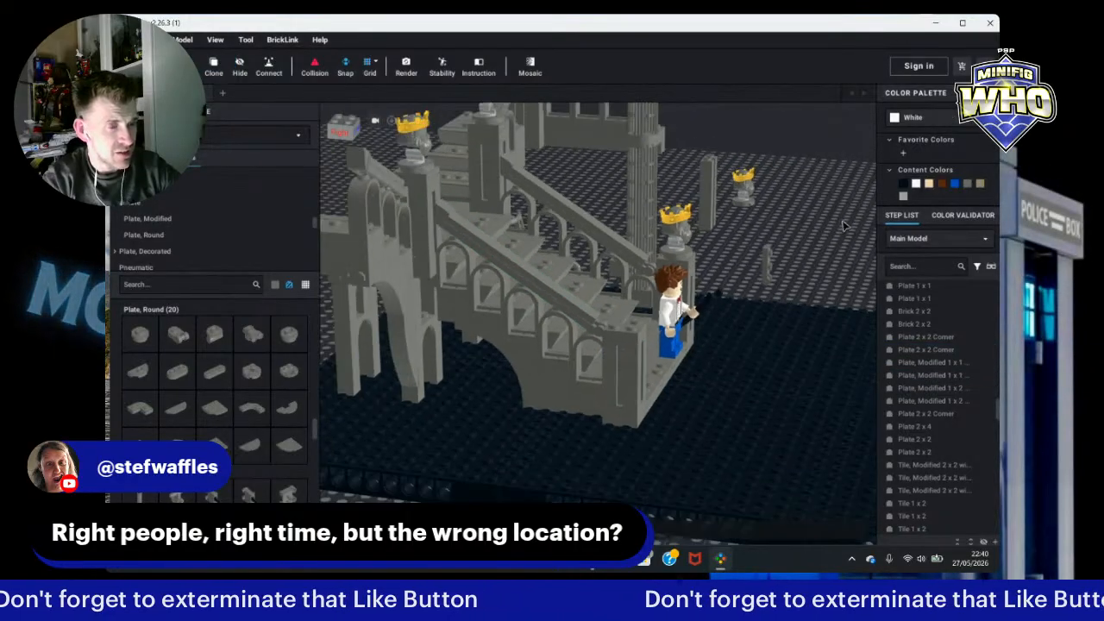
pyautogui.scroll(-2, 844, 226)
pyautogui.moveTo(845, 226); pyautogui.dragTo(934, 265, button='right')
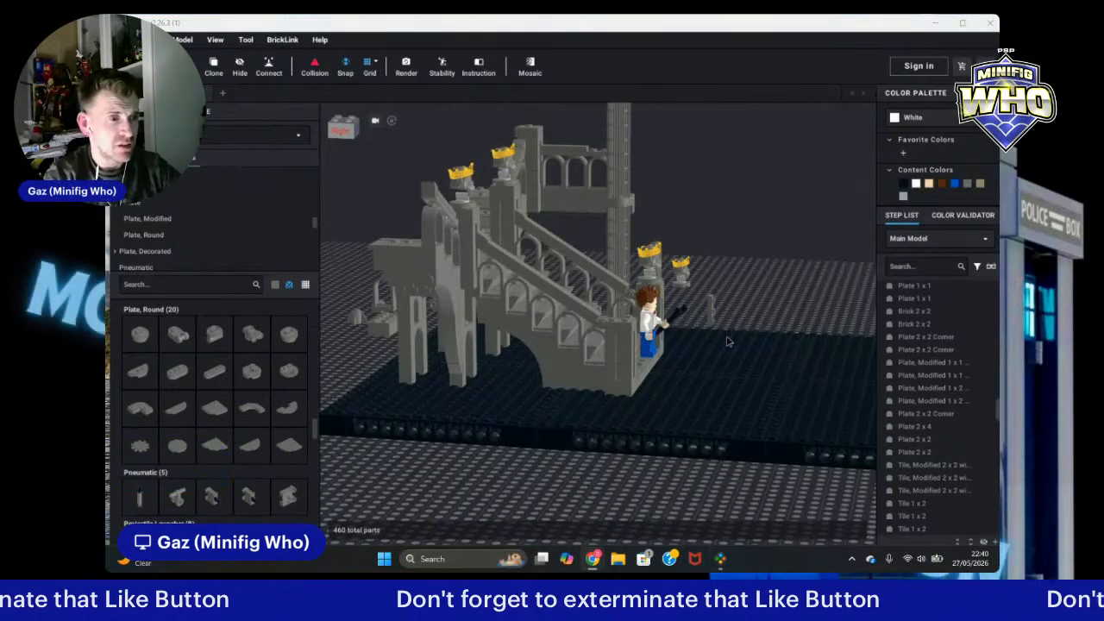
pyautogui.moveTo(608, 486); pyautogui.dragTo(560, 486, button='right')
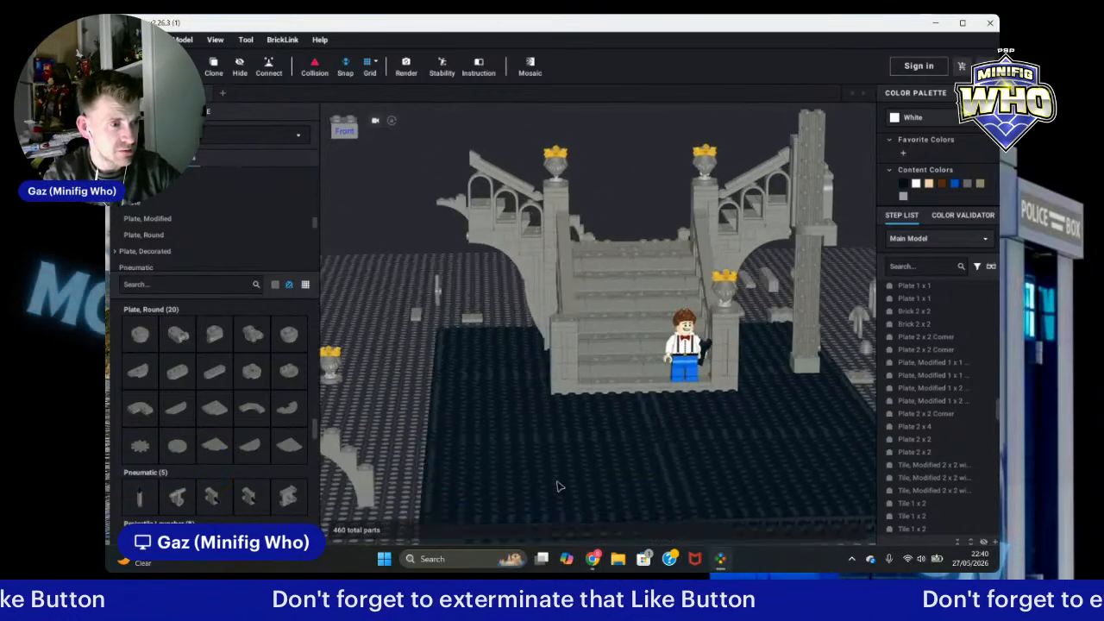
pyautogui.moveTo(466, 321); pyautogui.dragTo(572, 317)
pyautogui.click(388, 372)
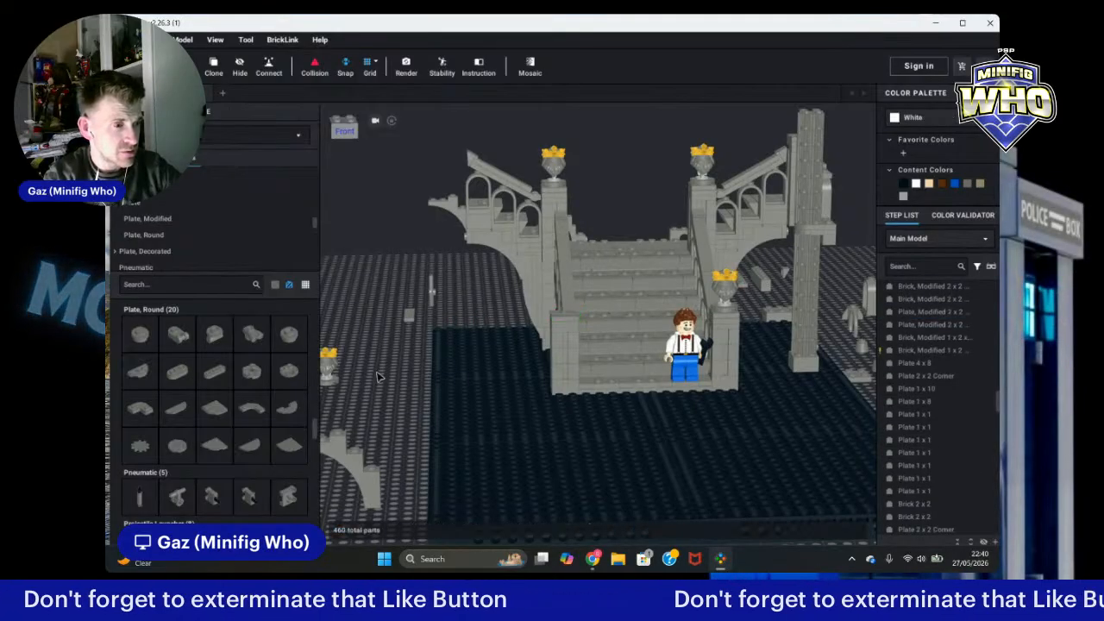
pyautogui.click(332, 354)
pyautogui.moveTo(331, 331); pyautogui.dragTo(565, 312)
# Step: Review the whole diorama and its surrounding loose parts from several angles and distances
pyautogui.click(470, 292)
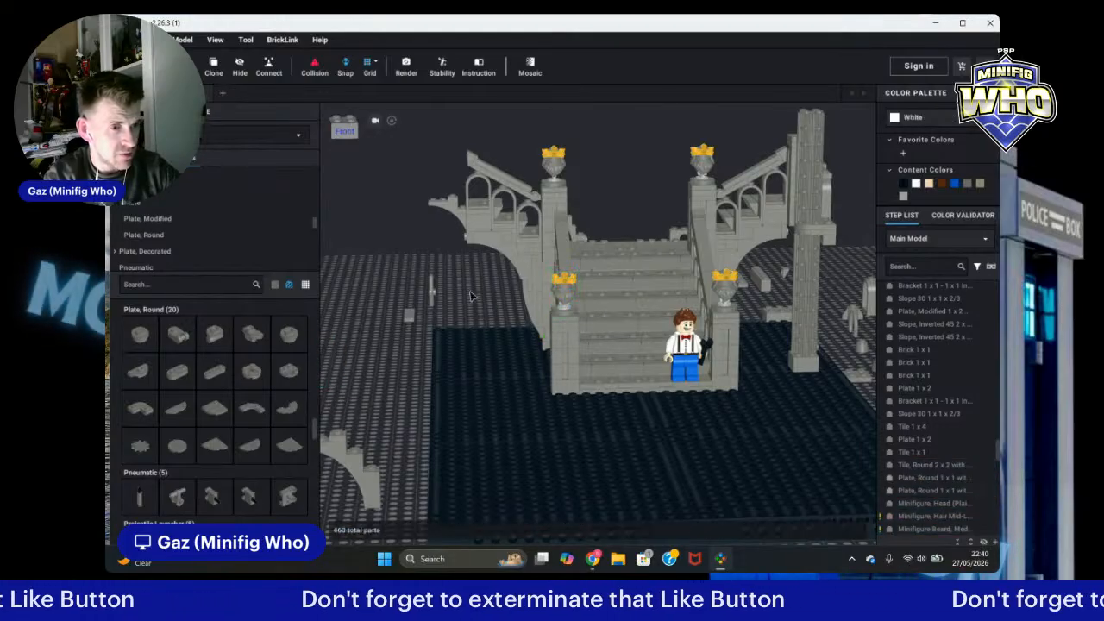
pyautogui.moveTo(485, 296); pyautogui.dragTo(481, 287, button='right')
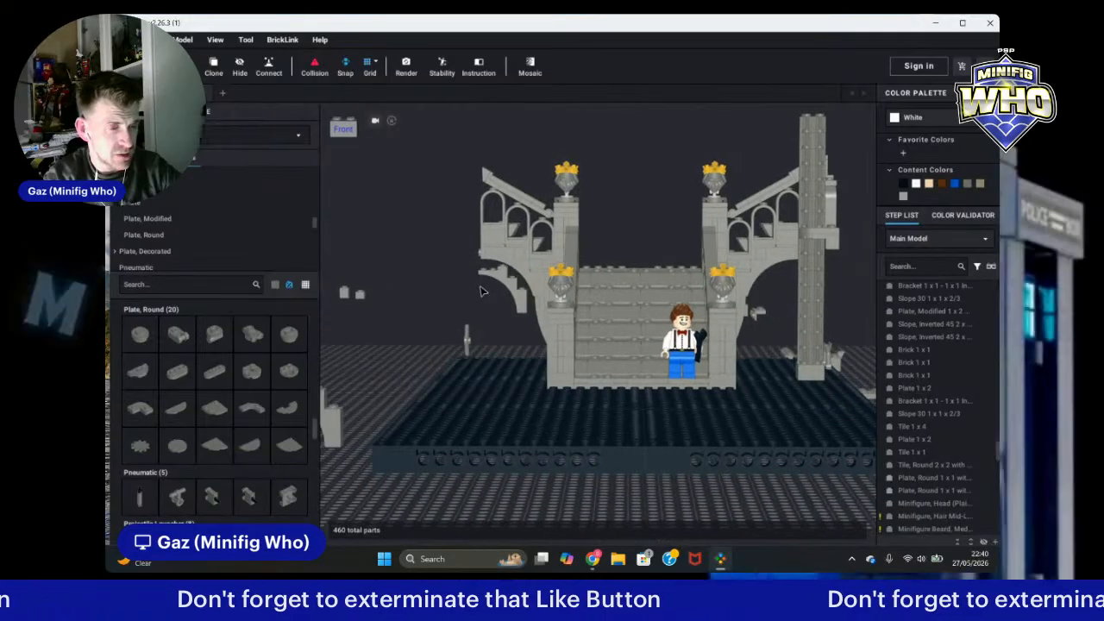
pyautogui.scroll(2, 577, 292)
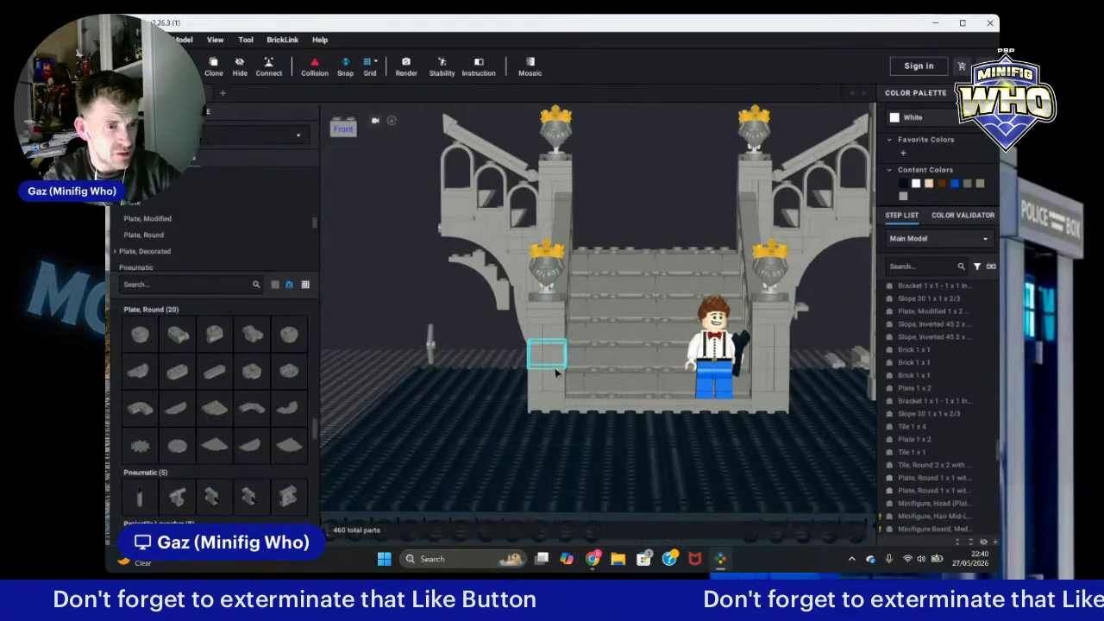
pyautogui.scroll(-2, 564, 403)
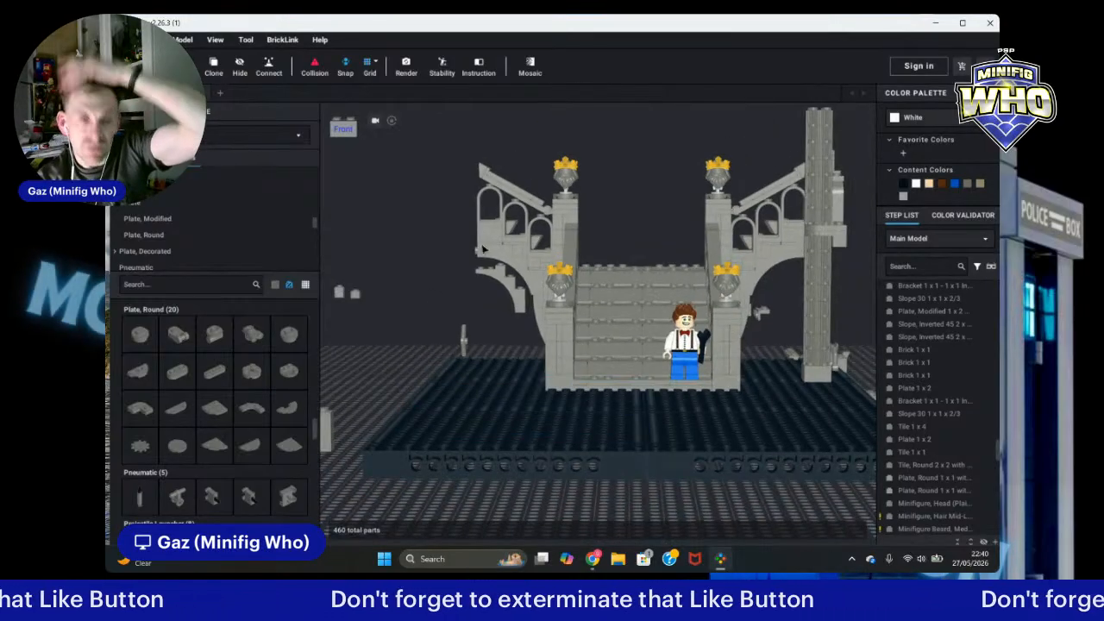
pyautogui.moveTo(422, 247)
pyautogui.mouseDown(button='right')
pyautogui.moveTo(489, 255)
pyautogui.moveTo(489, 279)
pyautogui.moveTo(429, 265)
pyautogui.mouseUp(button='right')
pyautogui.scroll(-1, 895, 375)
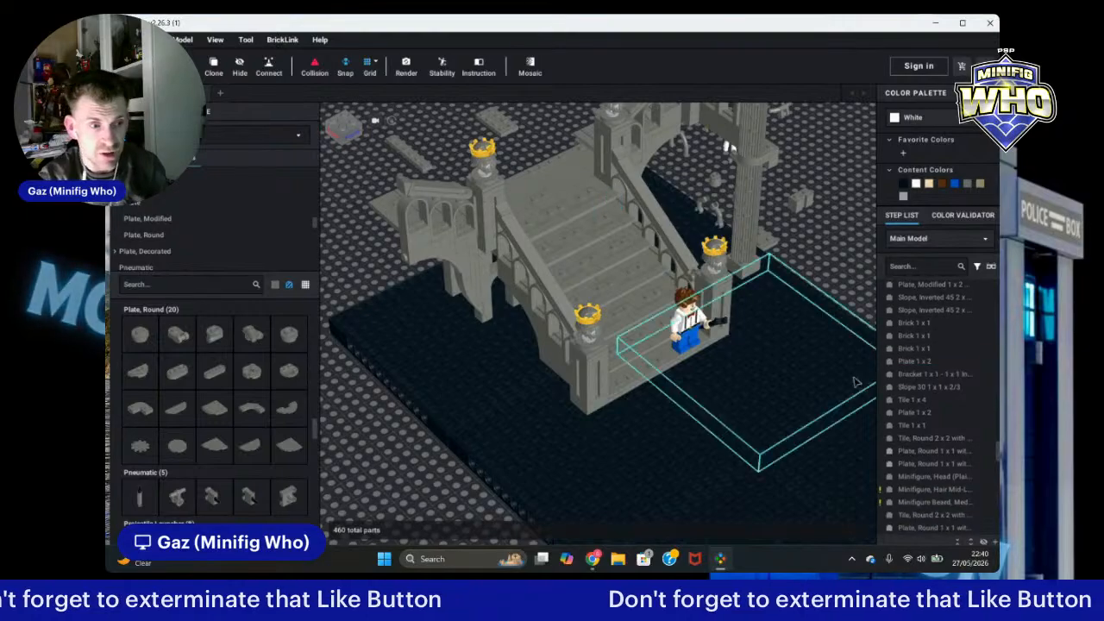
pyautogui.scroll(-3, 811, 362)
pyautogui.scroll(-3, 810, 361)
pyautogui.moveTo(811, 333); pyautogui.dragTo(801, 364, button='right')
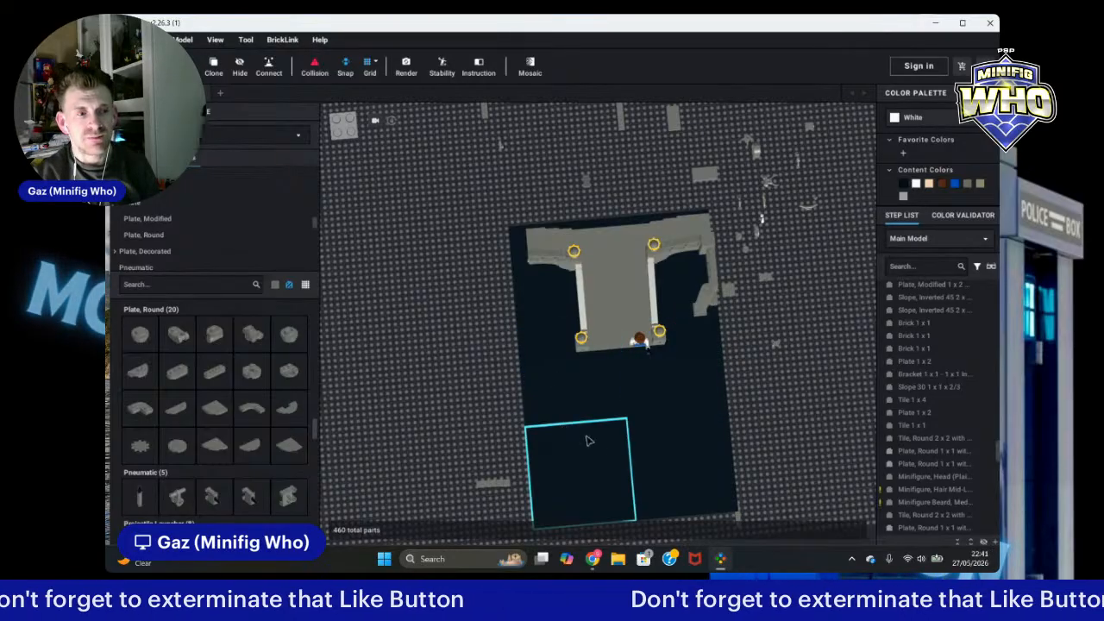
pyautogui.moveTo(822, 413); pyautogui.dragTo(787, 374, button='right')
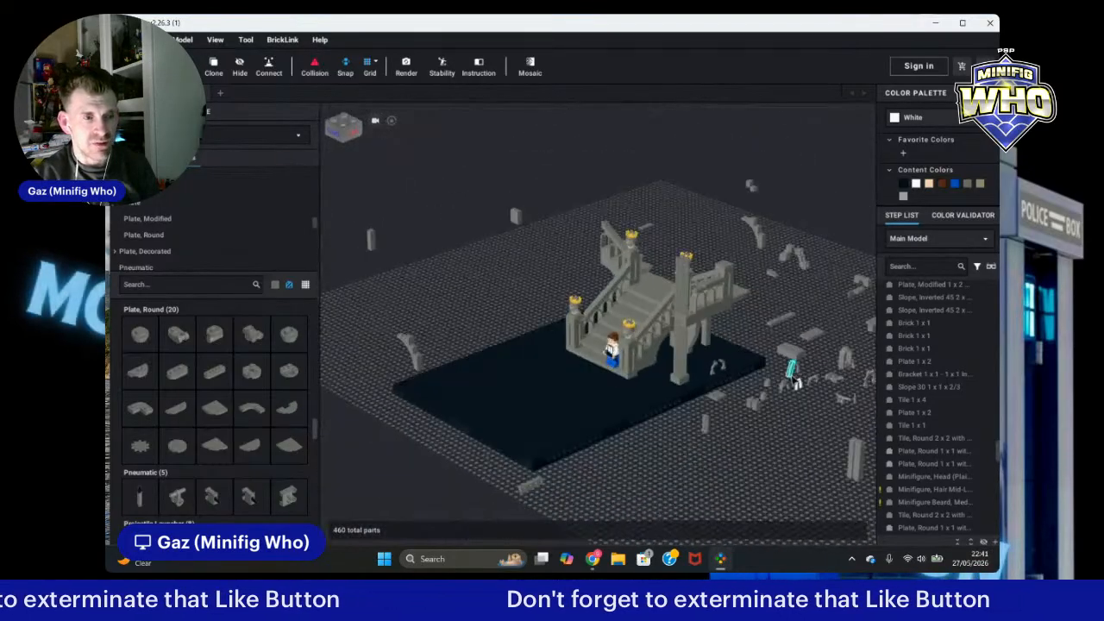
pyautogui.scroll(-5, 574, 485)
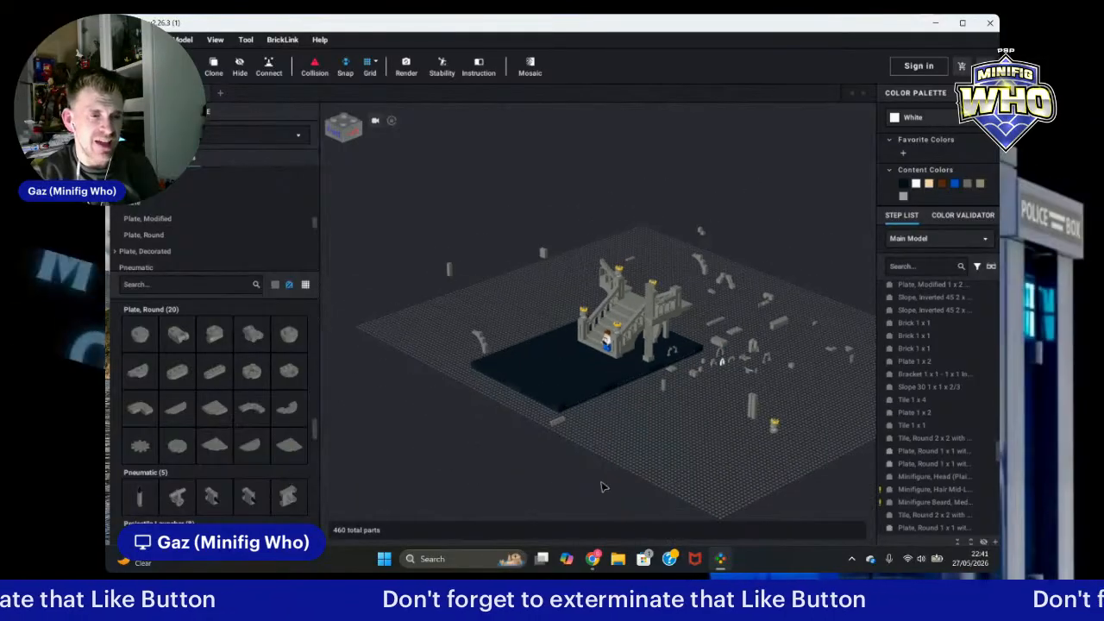
pyautogui.moveTo(658, 489)
pyautogui.mouseDown(button='right')
pyautogui.moveTo(638, 483)
pyautogui.moveTo(649, 481)
pyautogui.mouseUp(button='right')
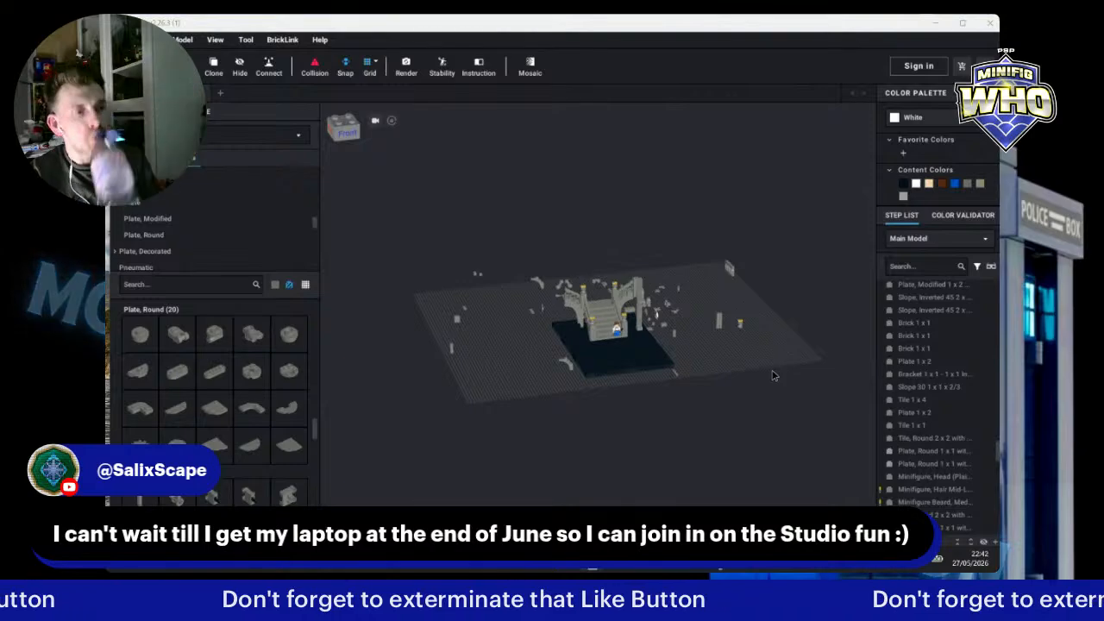
pyautogui.scroll(5, 775, 367)
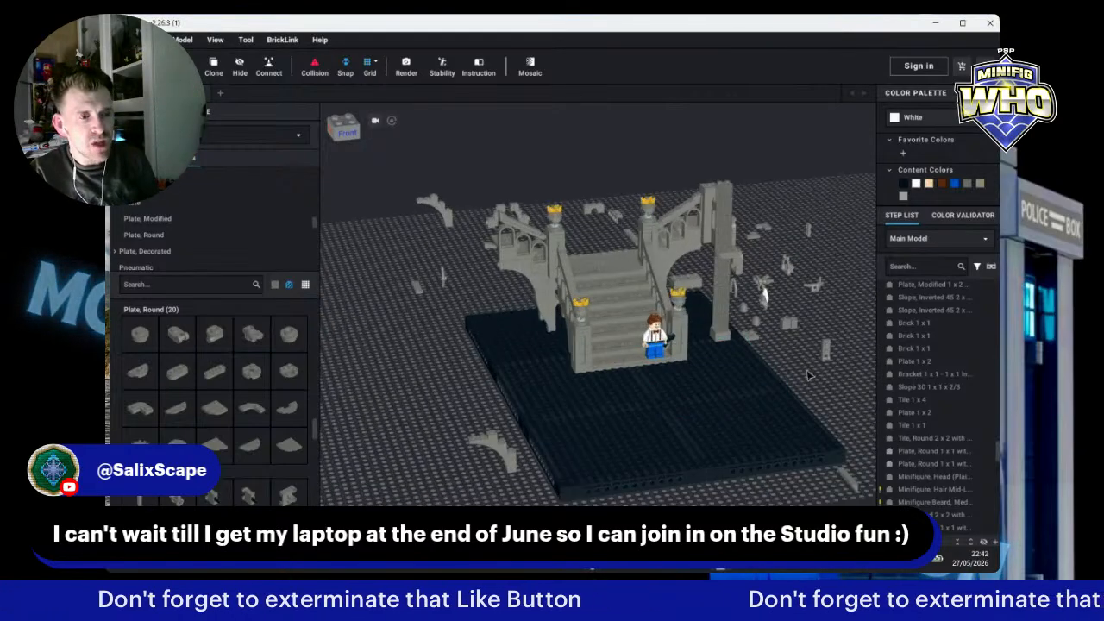
pyautogui.moveTo(828, 377)
pyautogui.mouseDown(button='right')
pyautogui.moveTo(865, 373)
pyautogui.moveTo(839, 370)
pyautogui.mouseUp(button='right')
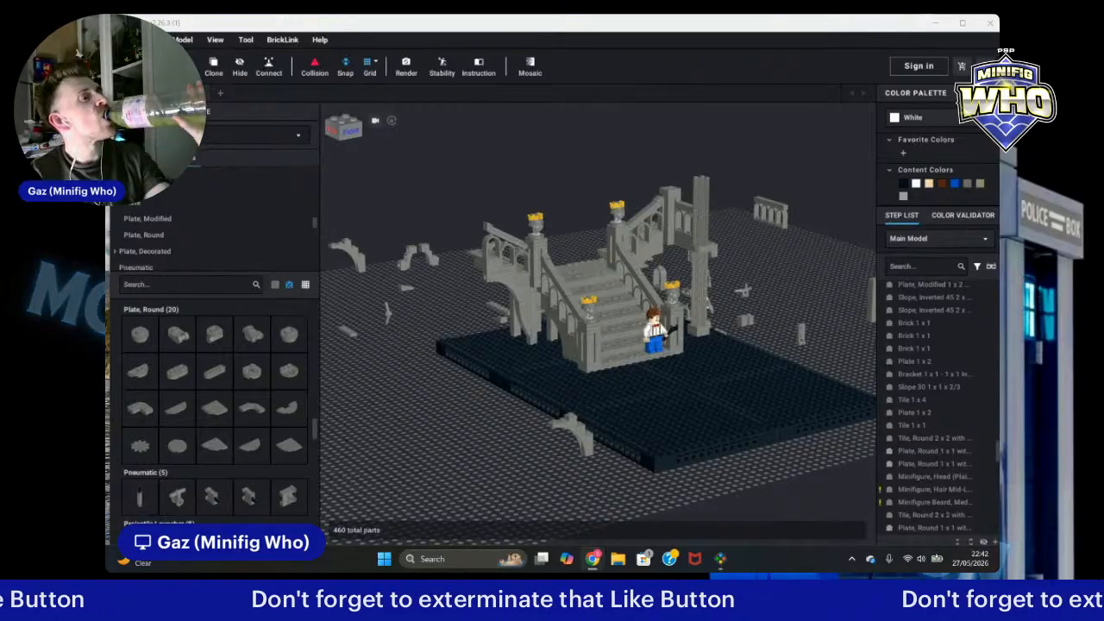
pyautogui.click(125, 39)
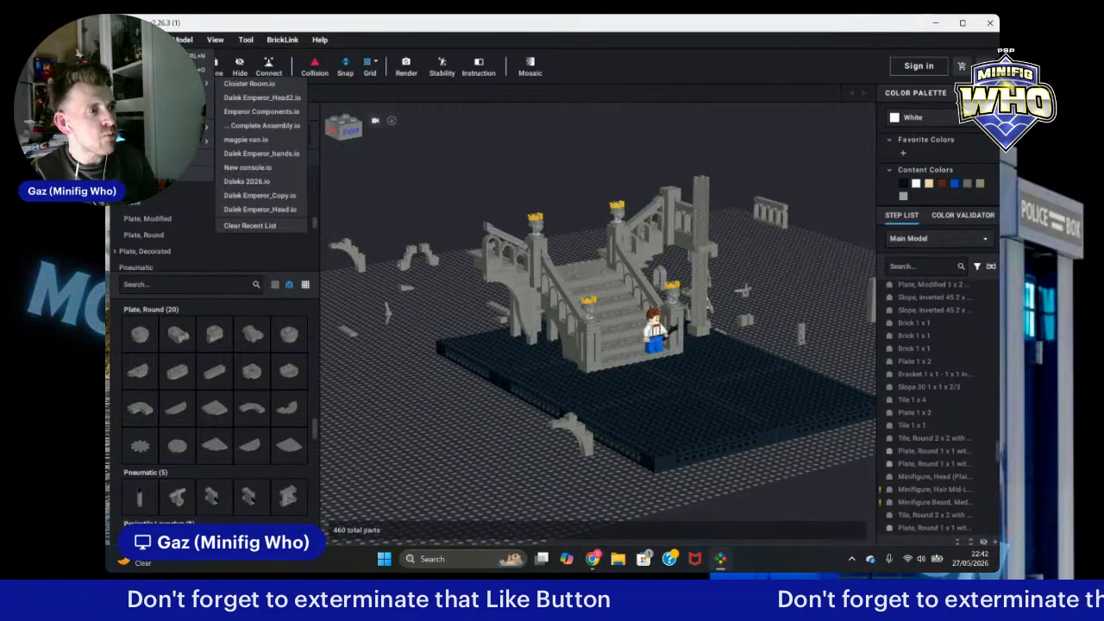
pyautogui.click(477, 145)
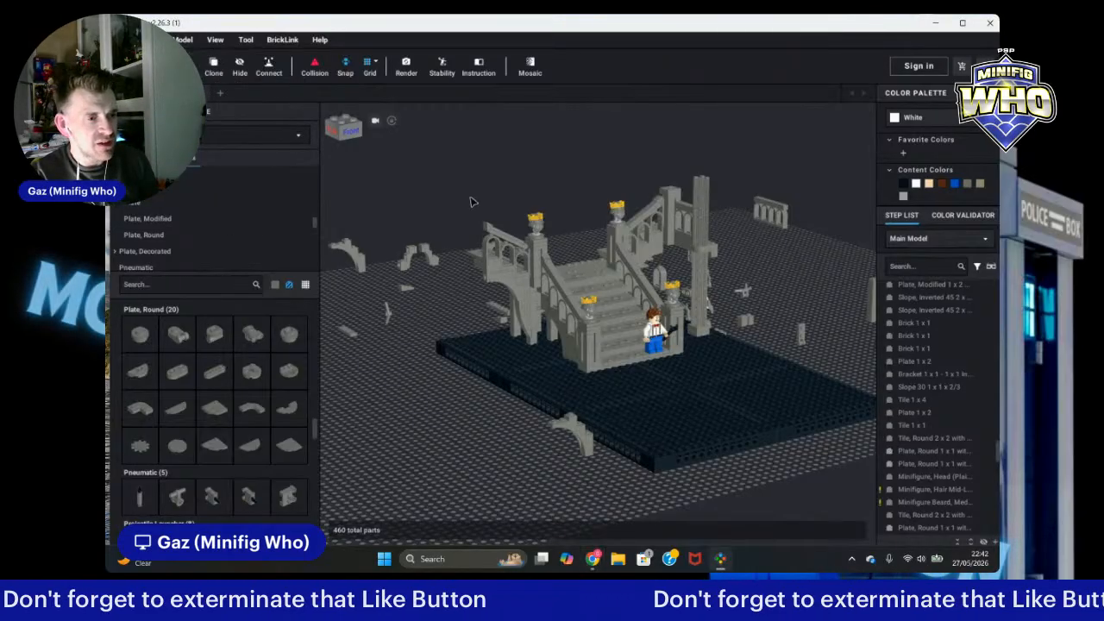
pyautogui.scroll(-3, 798, 279)
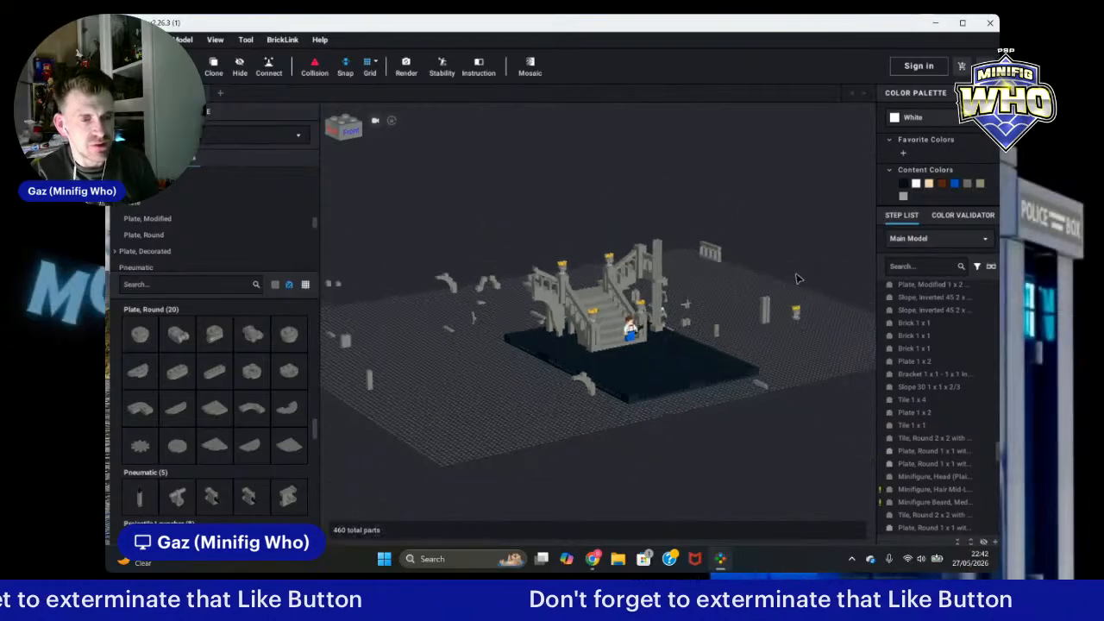
pyautogui.scroll(-2, 799, 279)
pyautogui.moveTo(803, 277); pyautogui.dragTo(764, 270, button='right')
pyautogui.scroll(4, 764, 270)
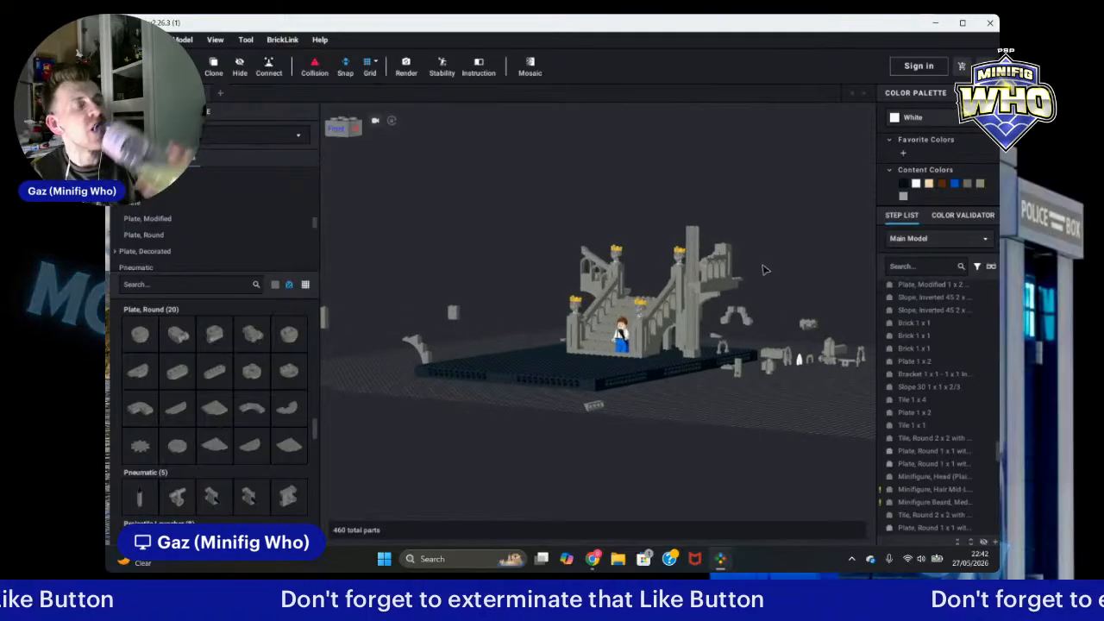
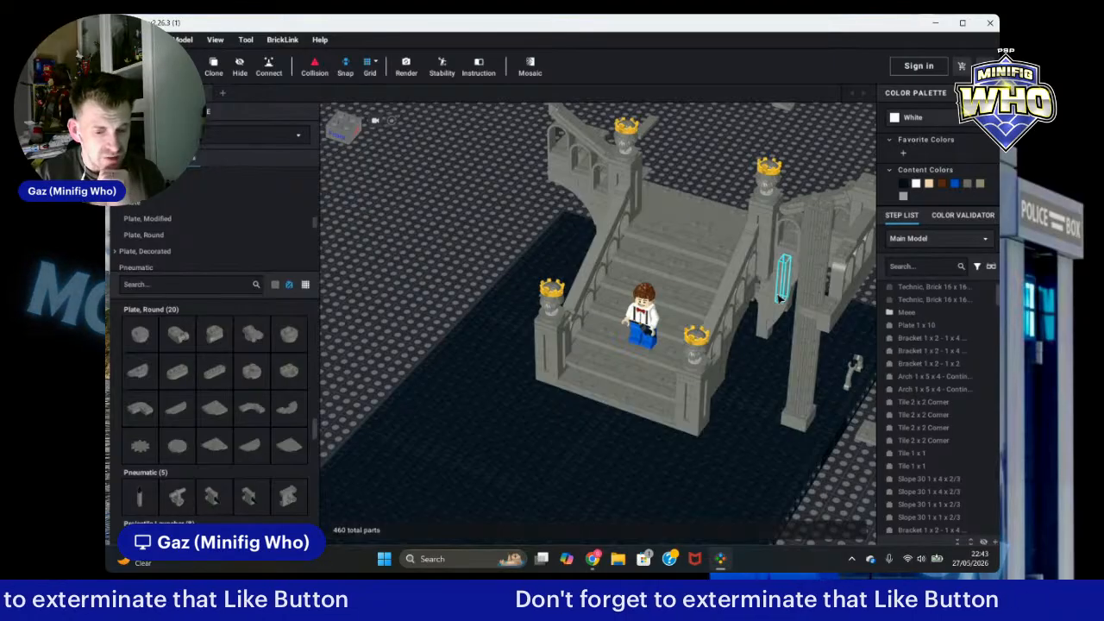
# Step: Set the parts palette colour filter to Black
pyautogui.scroll(4, 787, 302)
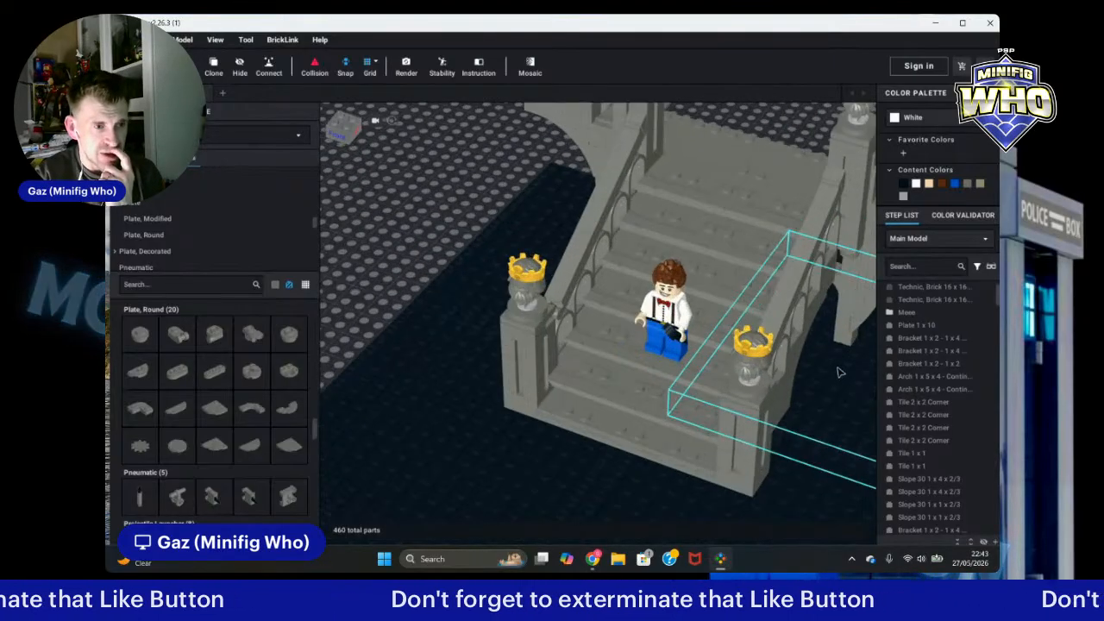
pyautogui.moveTo(838, 372); pyautogui.dragTo(844, 337, button='right')
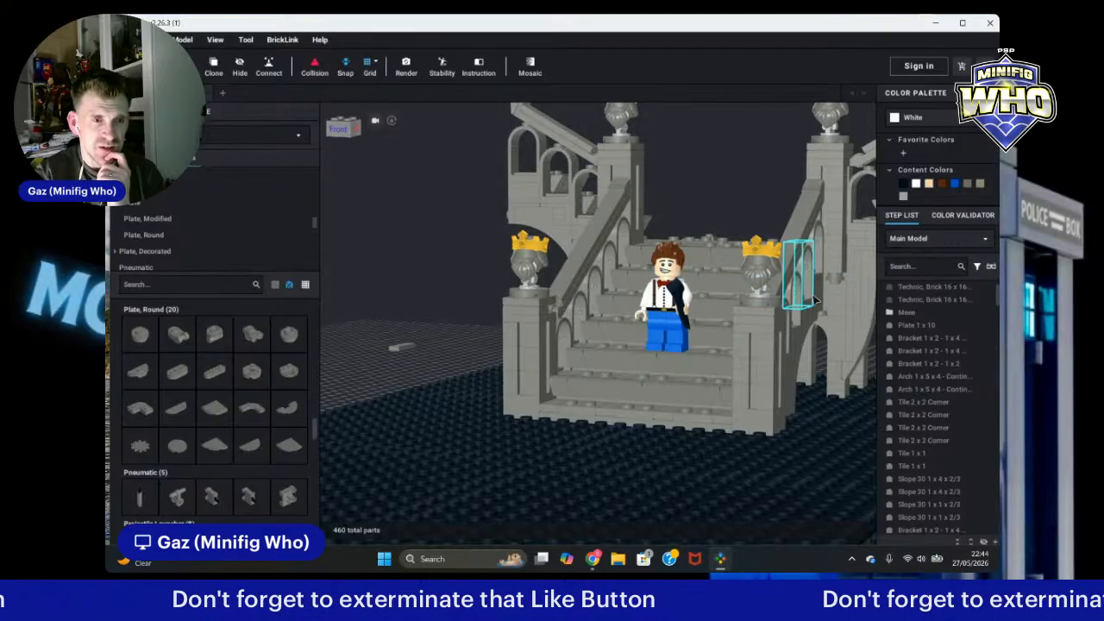
pyautogui.scroll(-5, 811, 311)
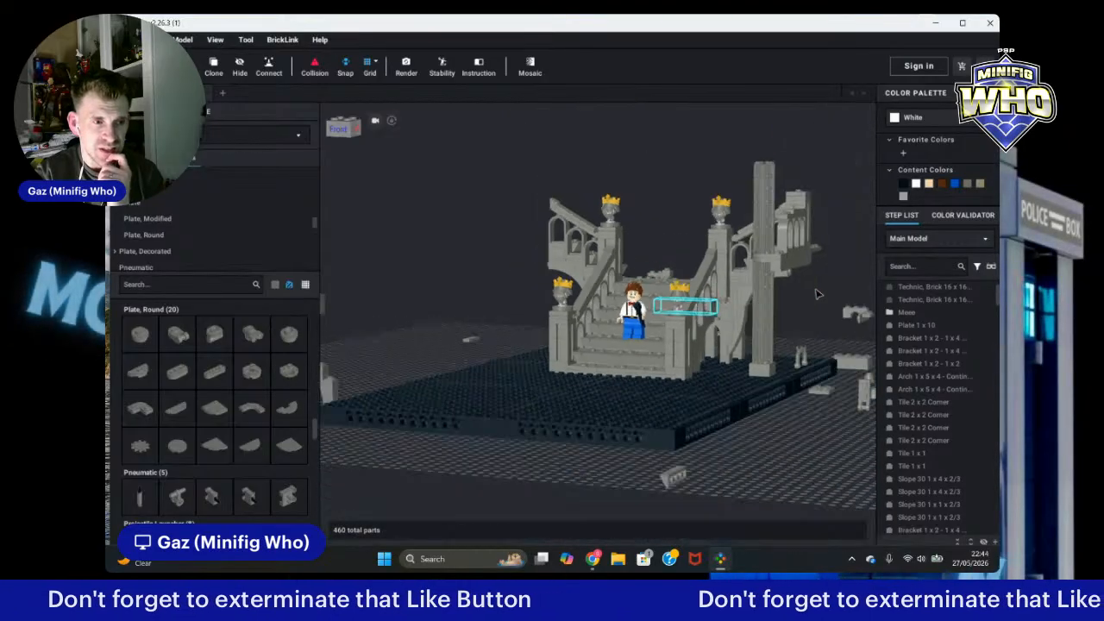
pyautogui.moveTo(801, 422); pyautogui.dragTo(810, 428, button='right')
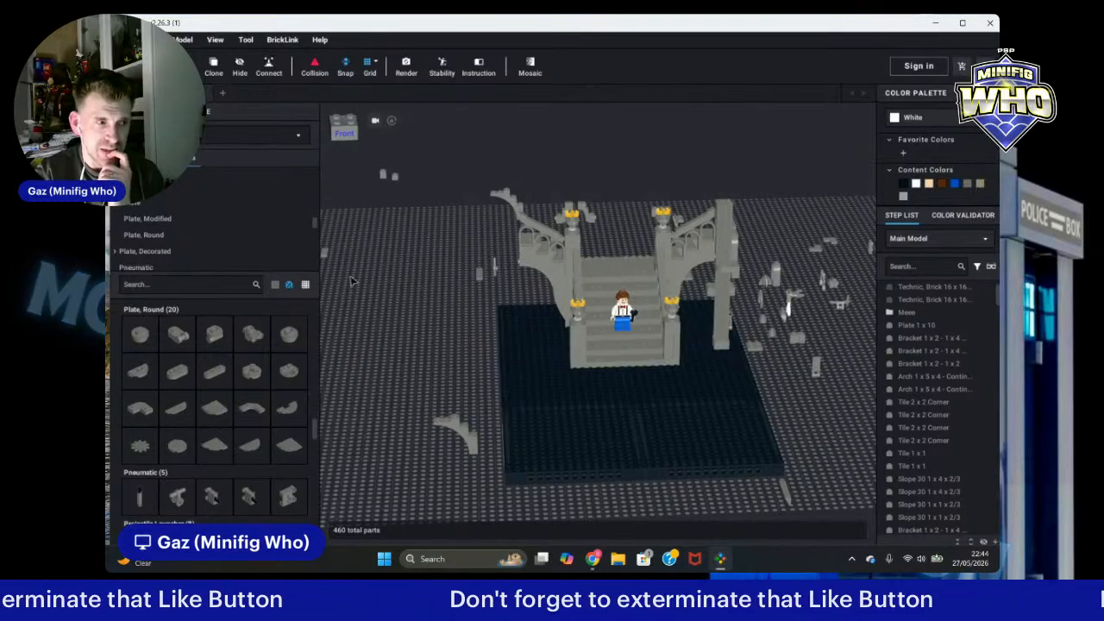
pyautogui.click(274, 285)
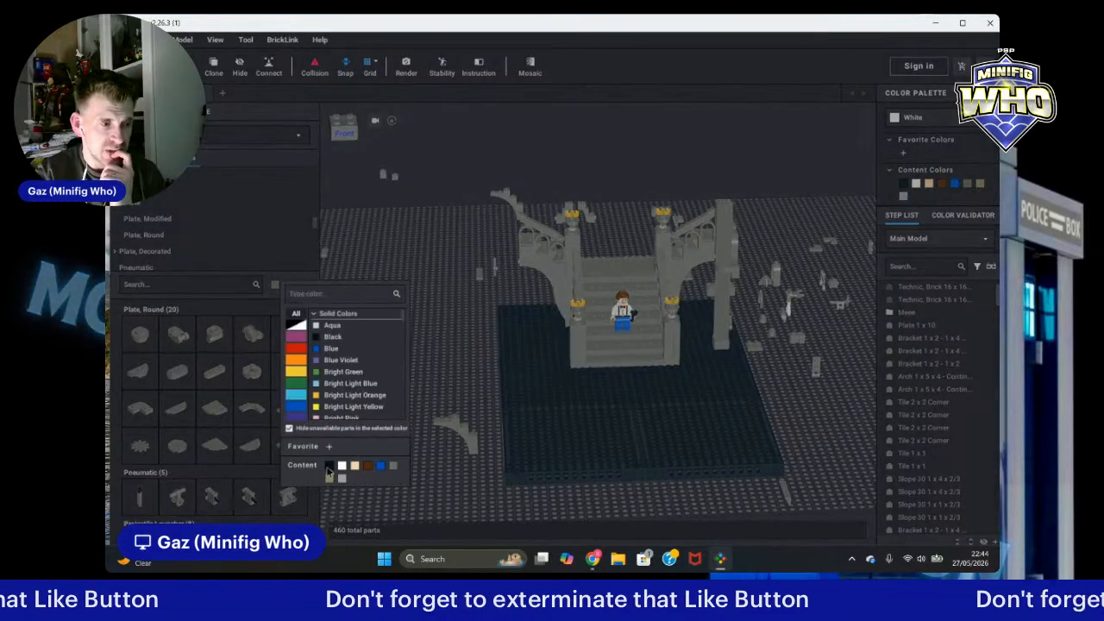
pyautogui.click(412, 462)
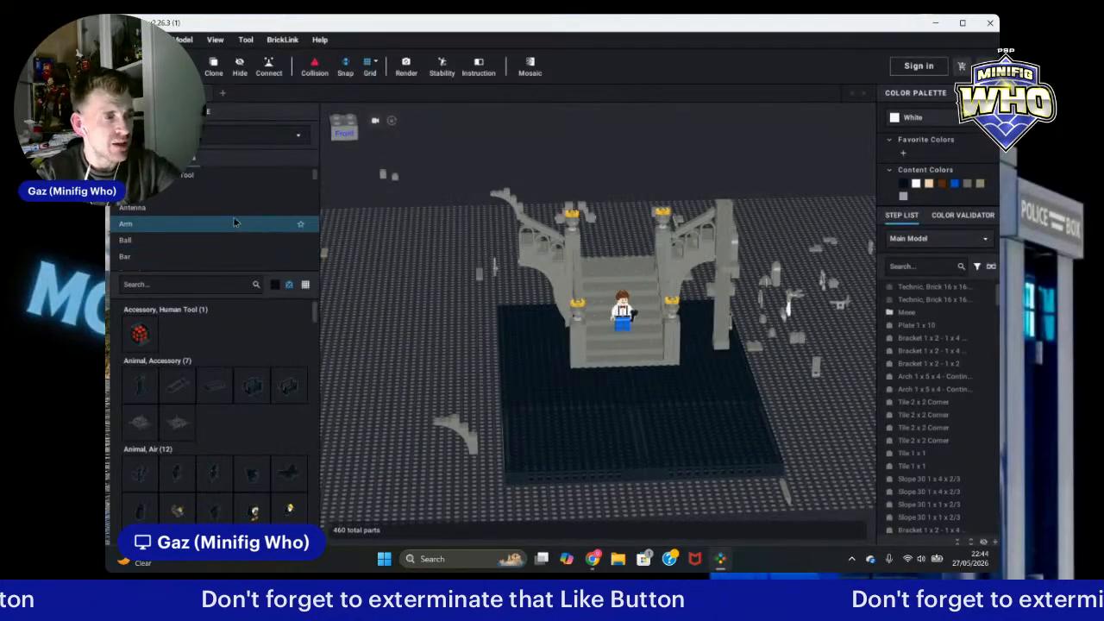
# Step: Search the parts palette for 85975 and place a black Cone 1 1/6 x 1 1/6 x 2/3 (Fez) on the baseplate
pyautogui.scroll(-3, 204, 218)
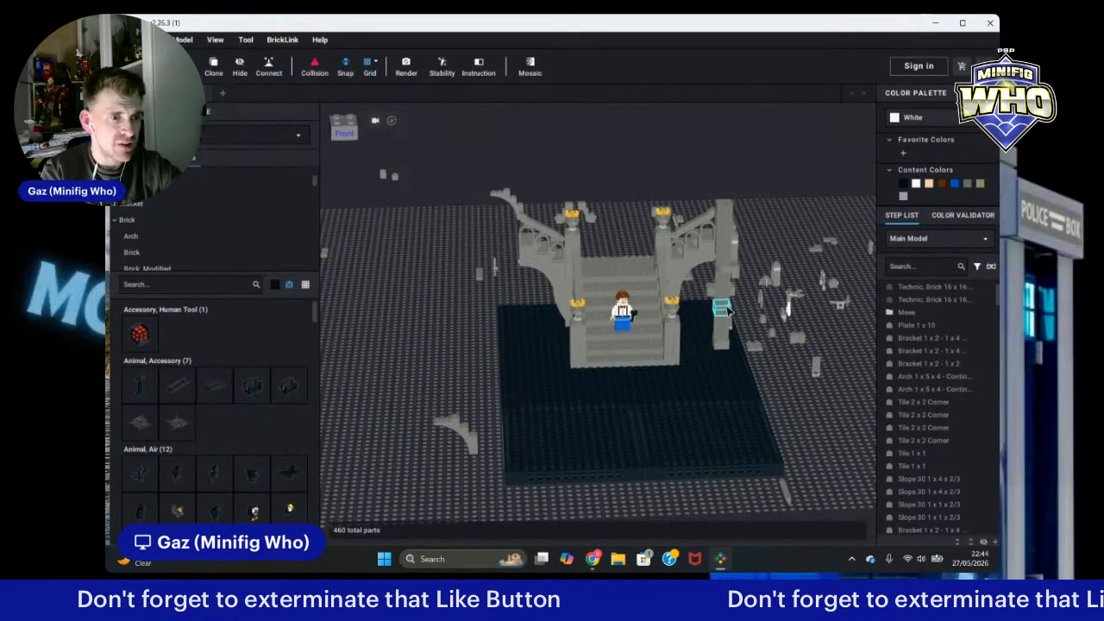
pyautogui.click(769, 323)
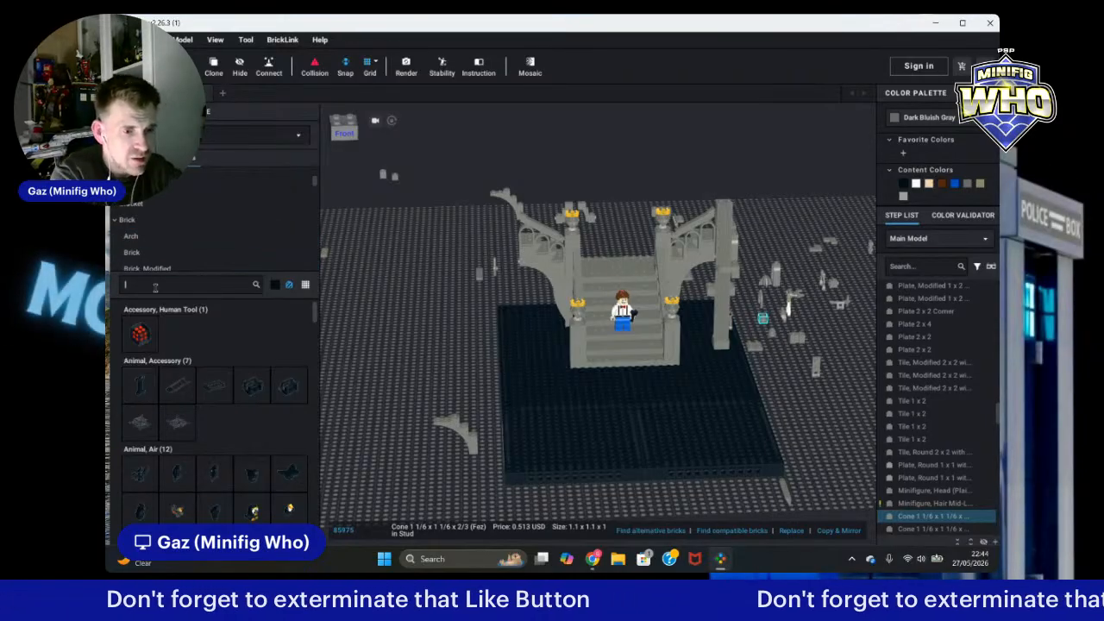
pyautogui.press('Num_Lock')
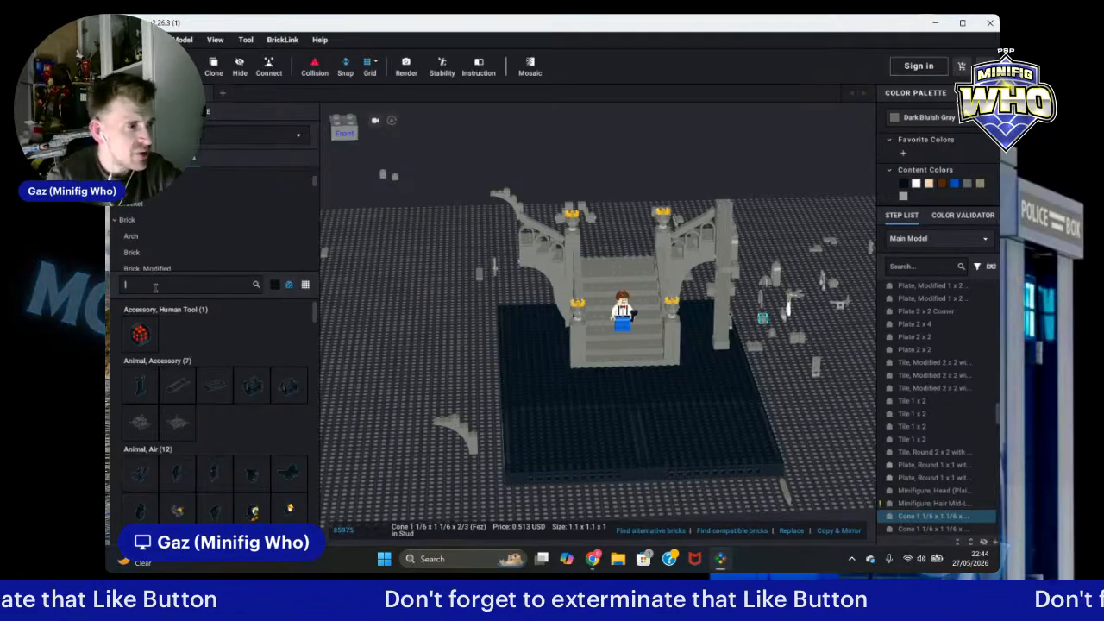
pyautogui.scroll(-3, 221, 321)
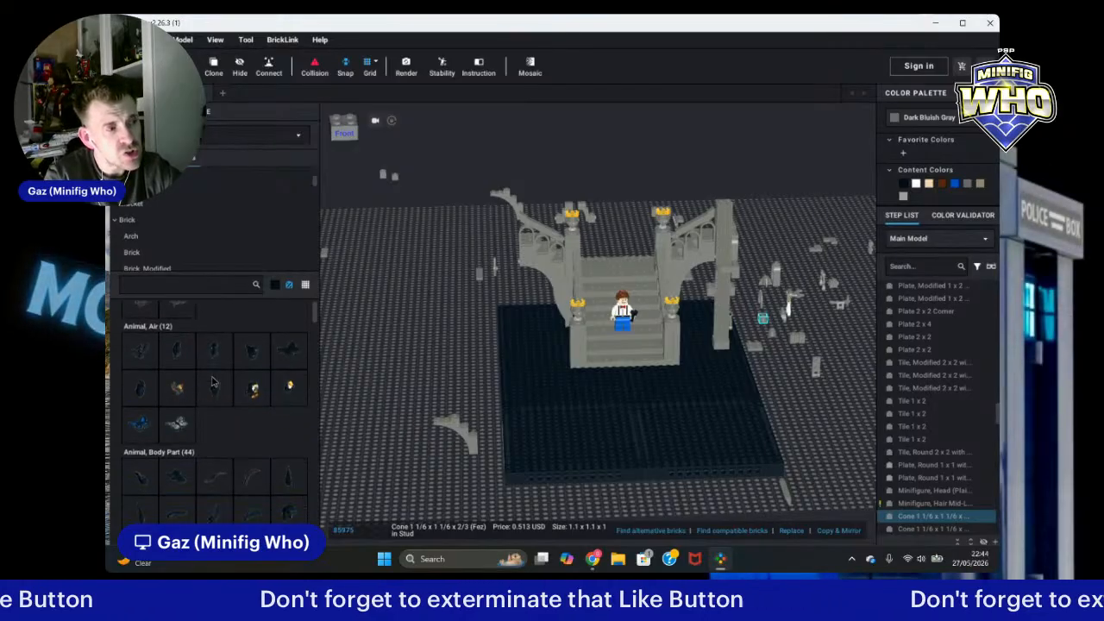
pyautogui.scroll(3, 207, 332)
pyautogui.write('444')
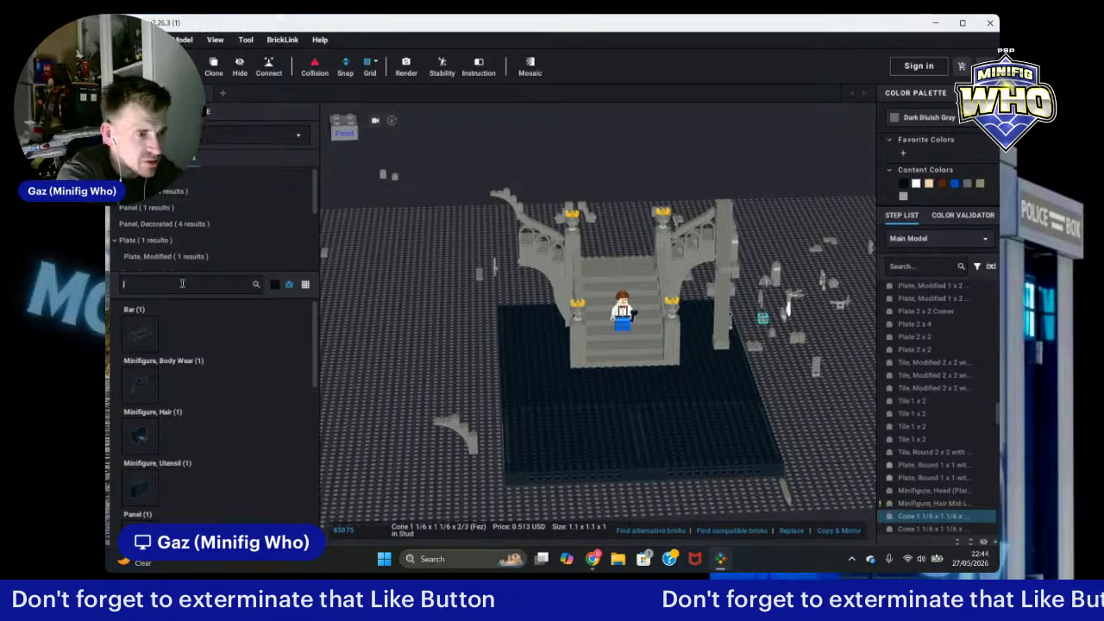
pyautogui.write('8597')
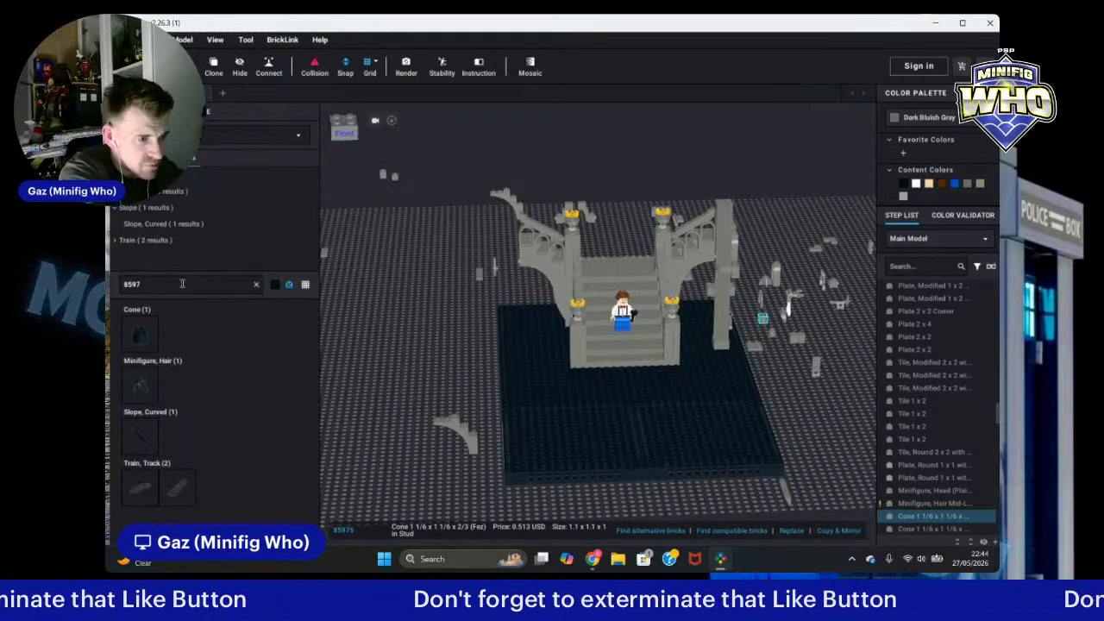
pyautogui.write('5')
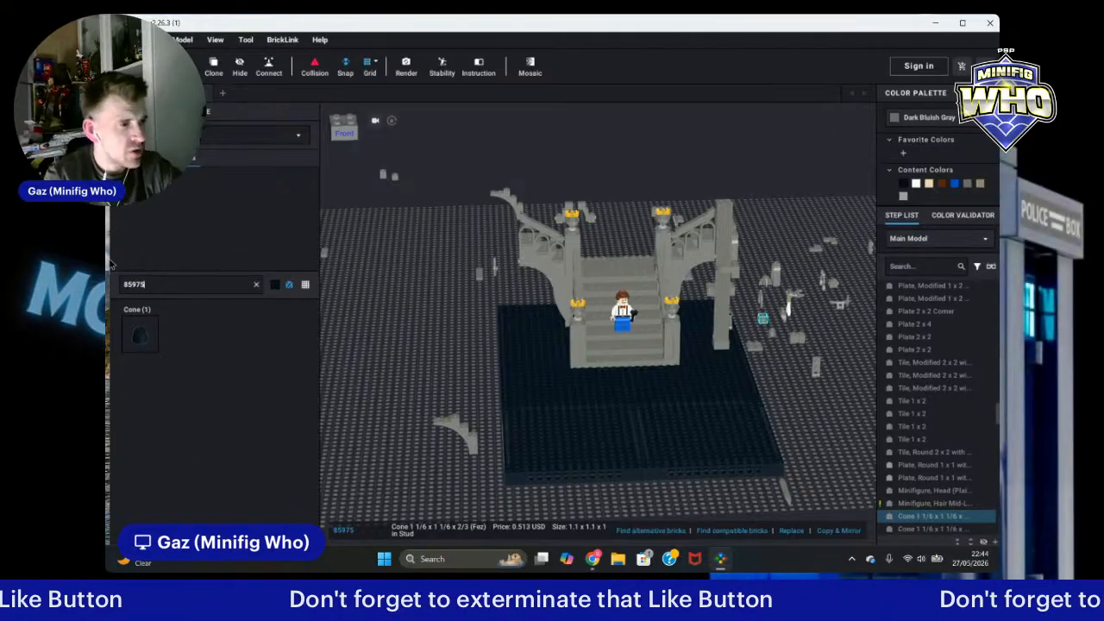
pyautogui.click(135, 336)
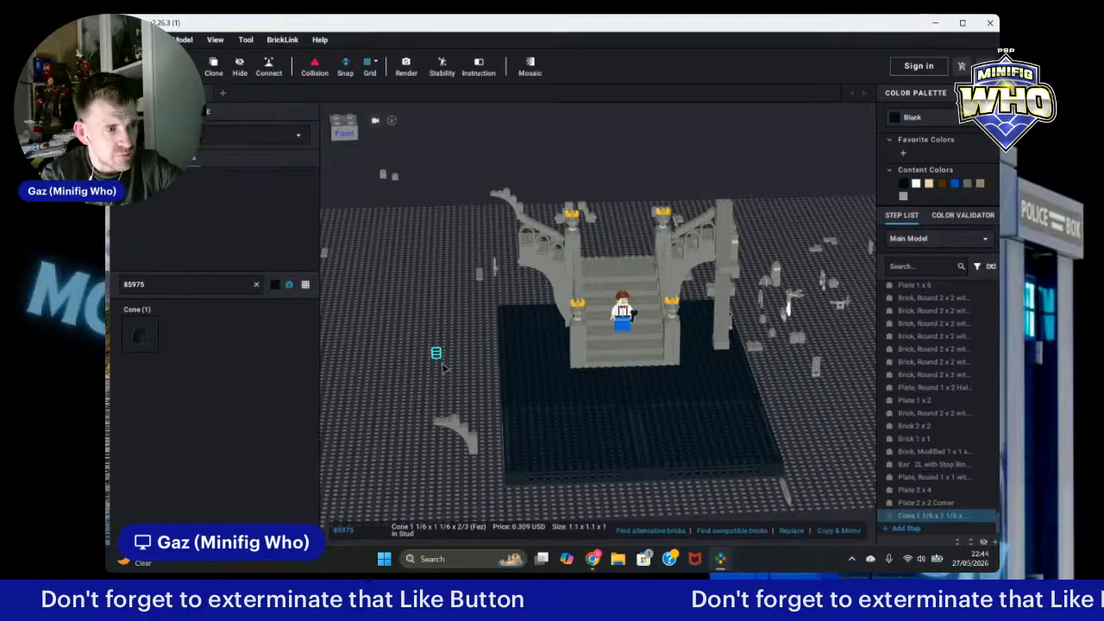
pyautogui.click(452, 369)
# Step: Clear the part search and place a black Bar 1.2L with Top Stud and 4 Bar Arms Up (Palm Tree Top) beside the cone
pyautogui.scroll(2, 452, 368)
pyautogui.scroll(1, 452, 369)
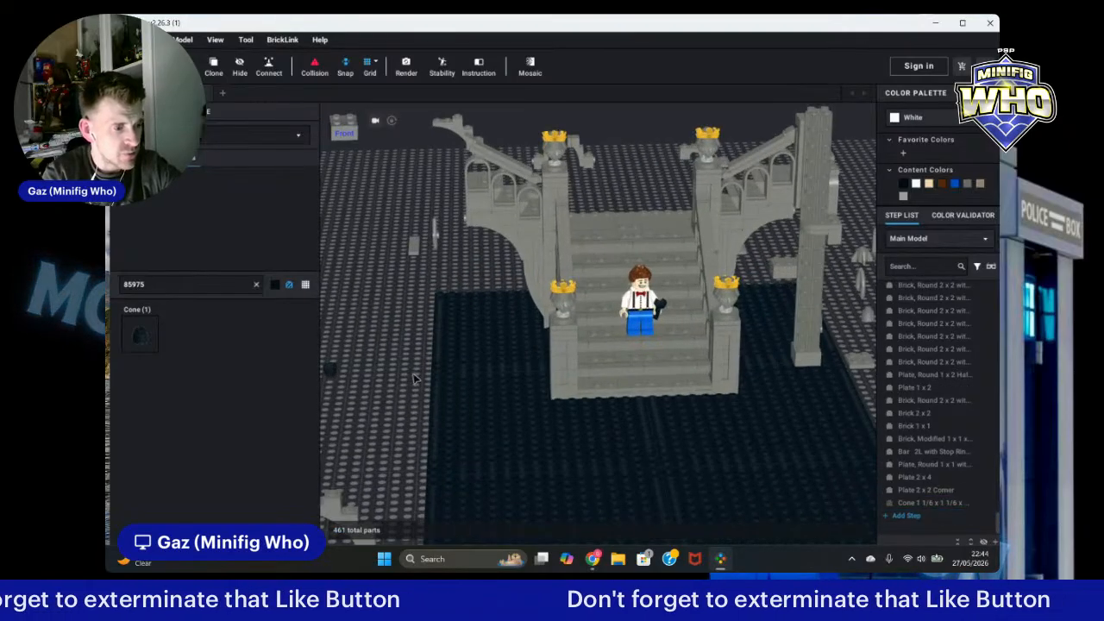
pyautogui.scroll(4, 411, 384)
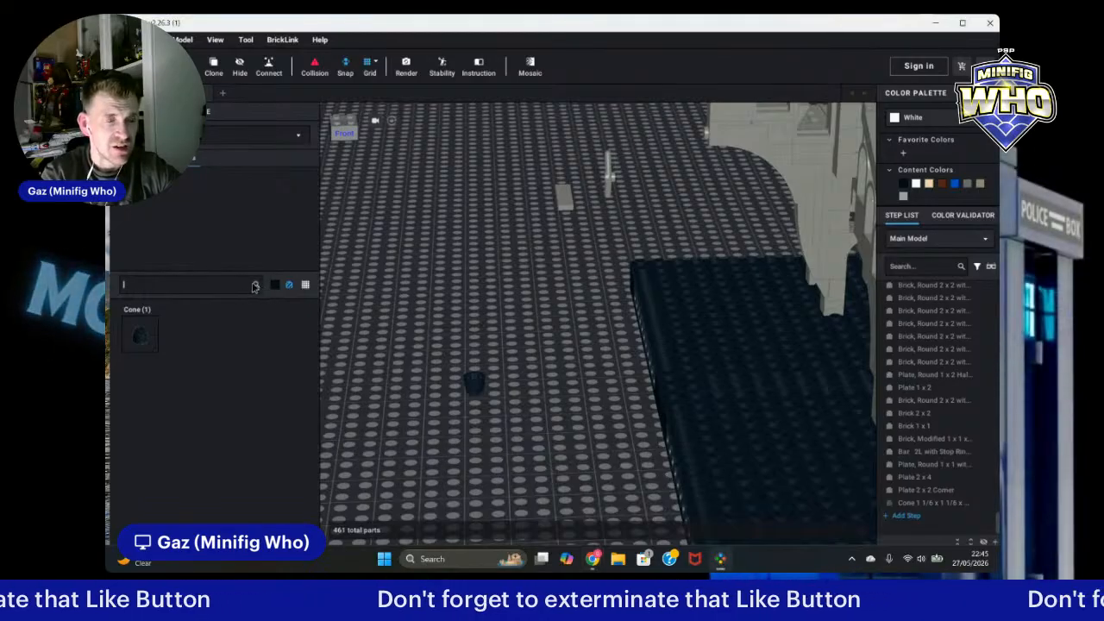
pyautogui.click(256, 284)
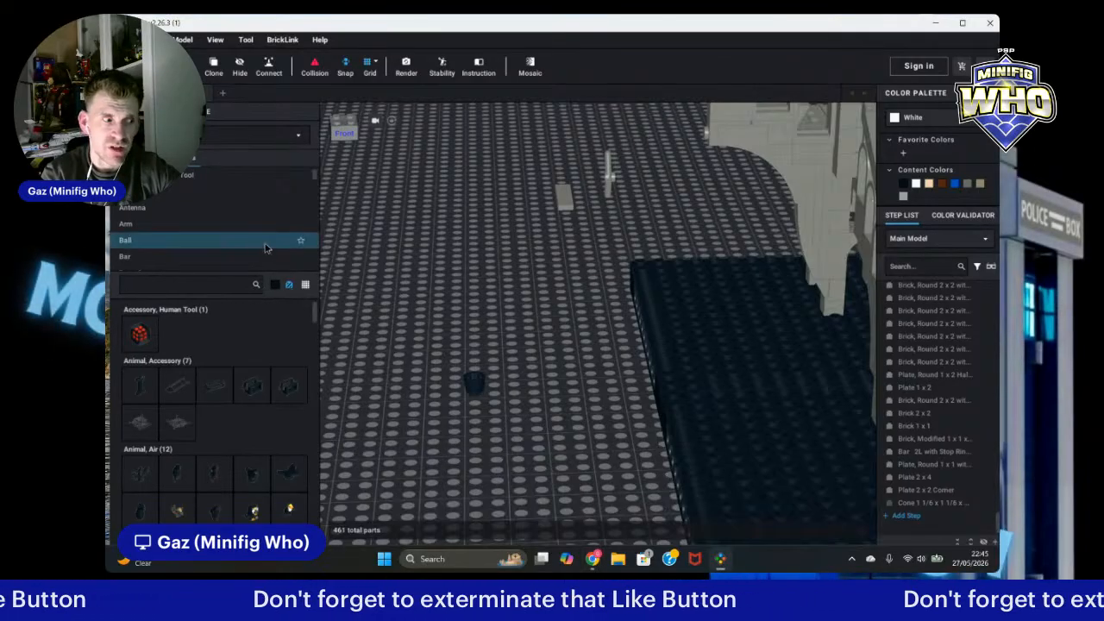
pyautogui.scroll(-2, 268, 496)
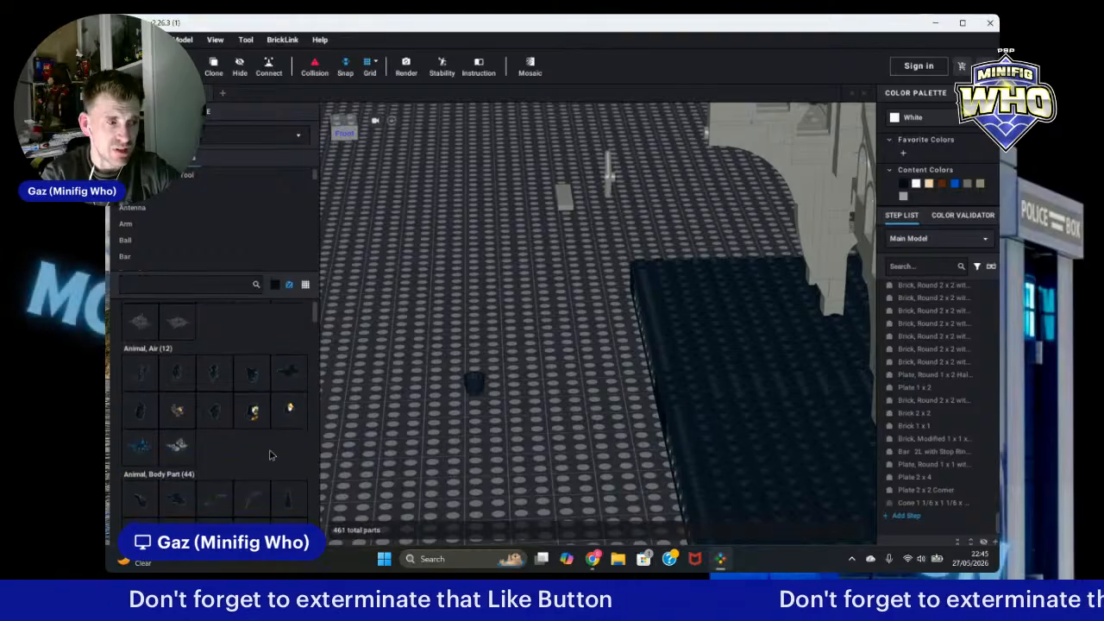
pyautogui.scroll(-2, 269, 454)
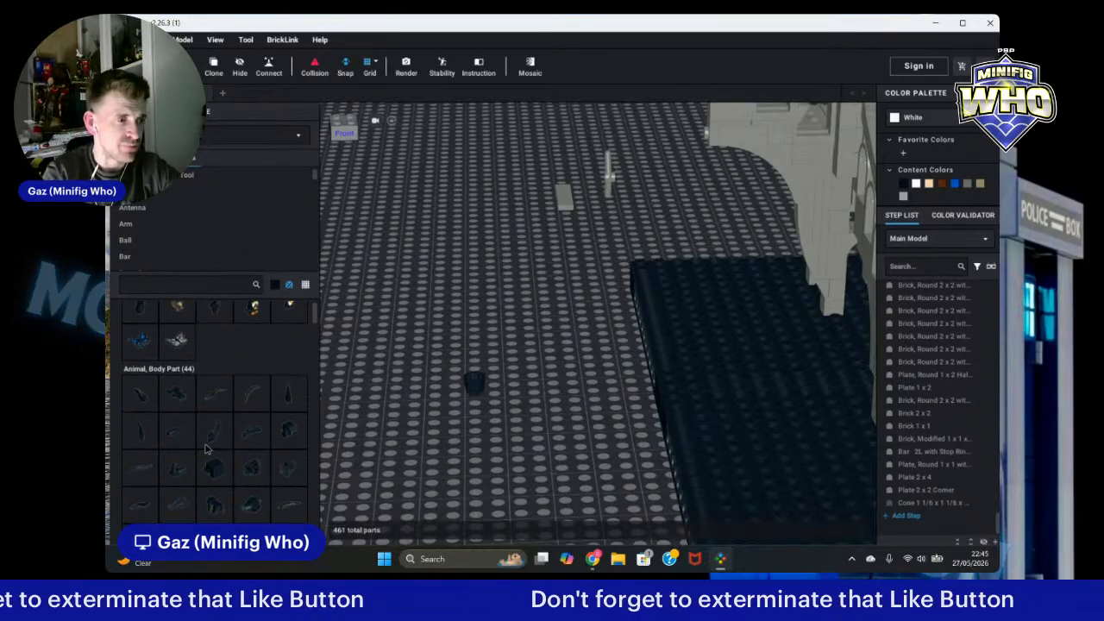
pyautogui.scroll(-6, 195, 438)
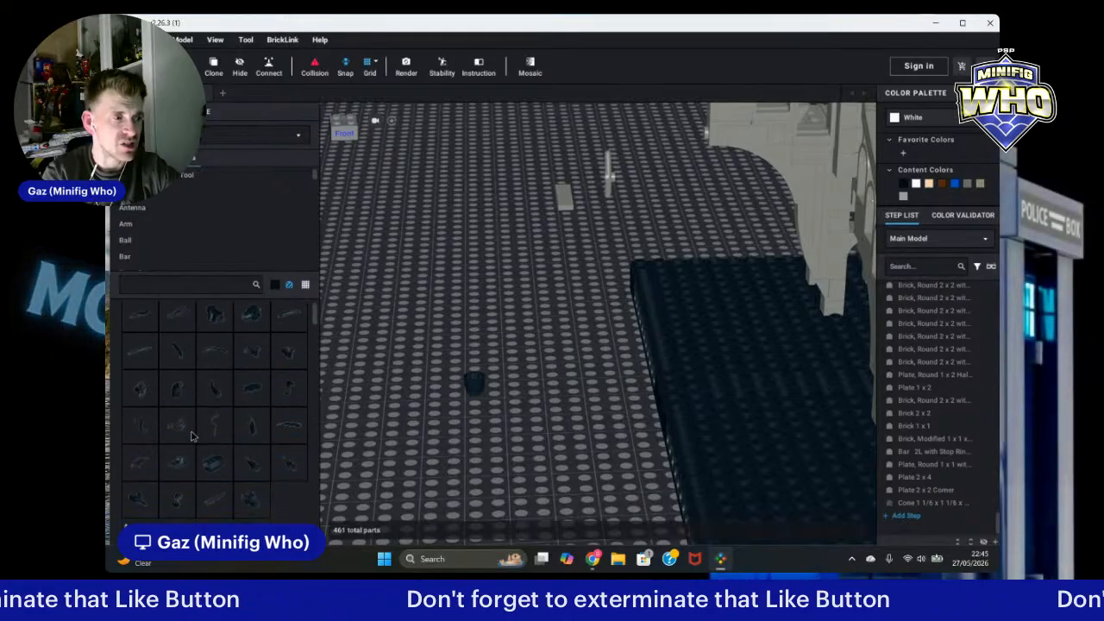
pyautogui.scroll(-5, 192, 436)
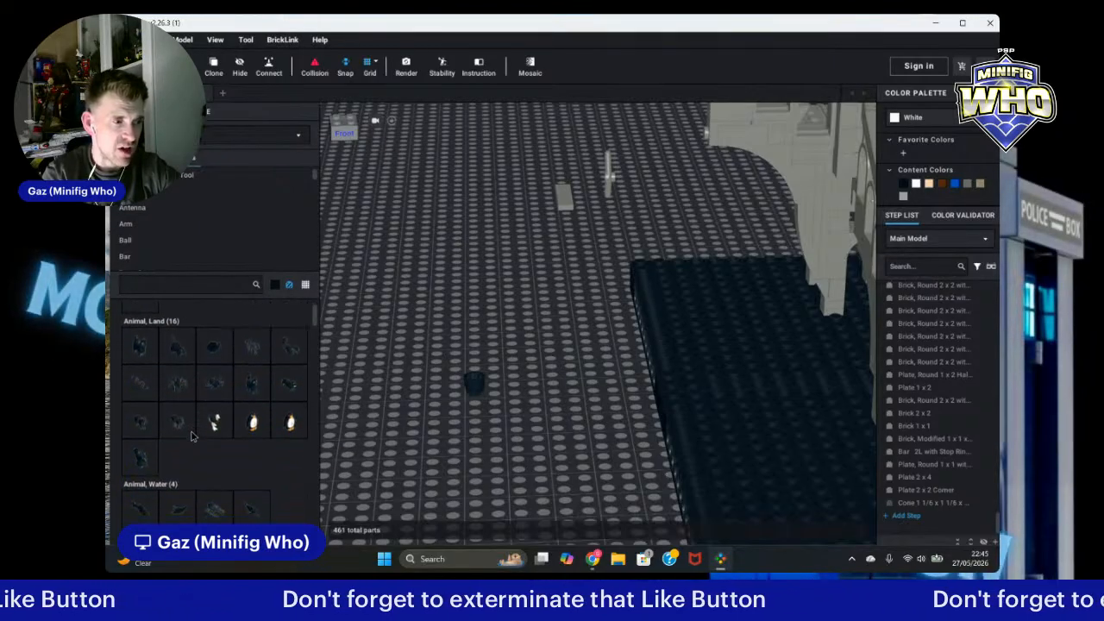
pyautogui.scroll(-6, 191, 437)
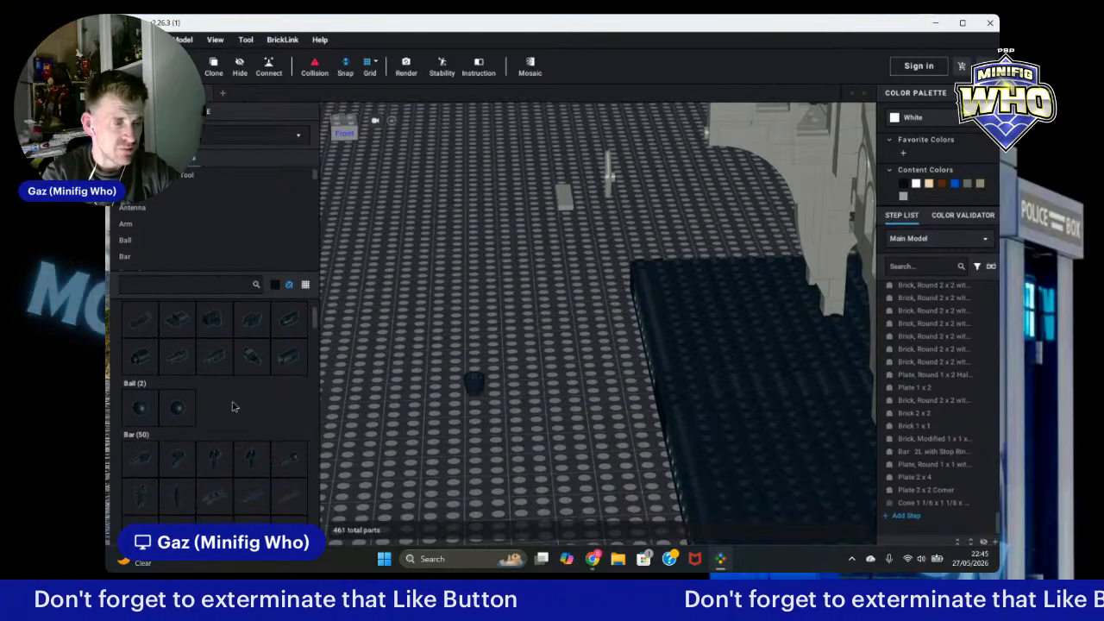
pyautogui.scroll(-4, 231, 407)
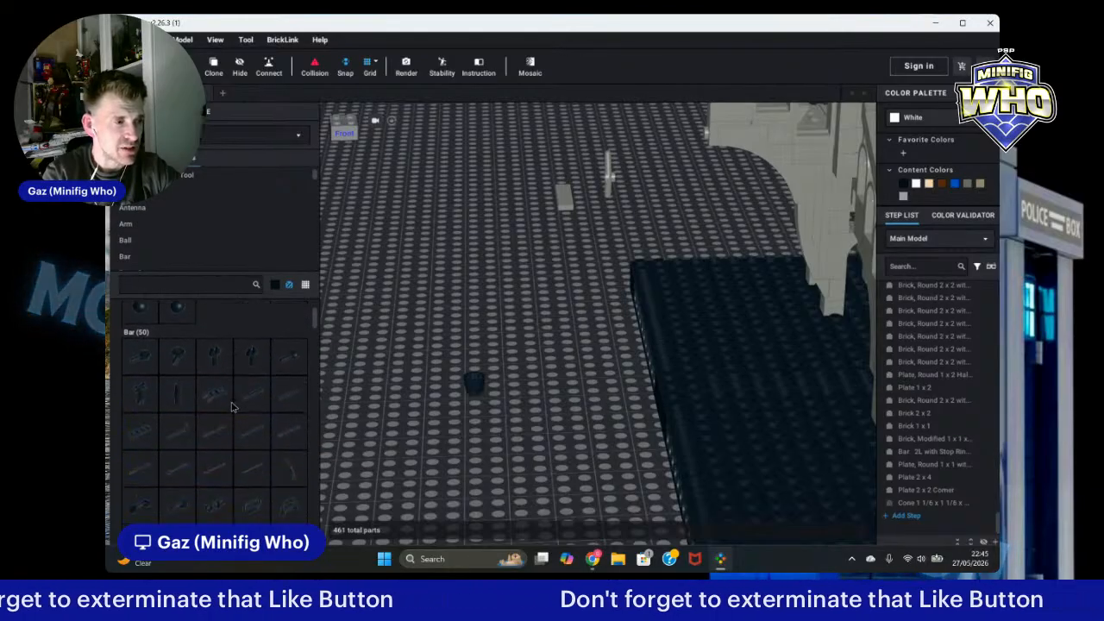
pyautogui.scroll(-3, 231, 407)
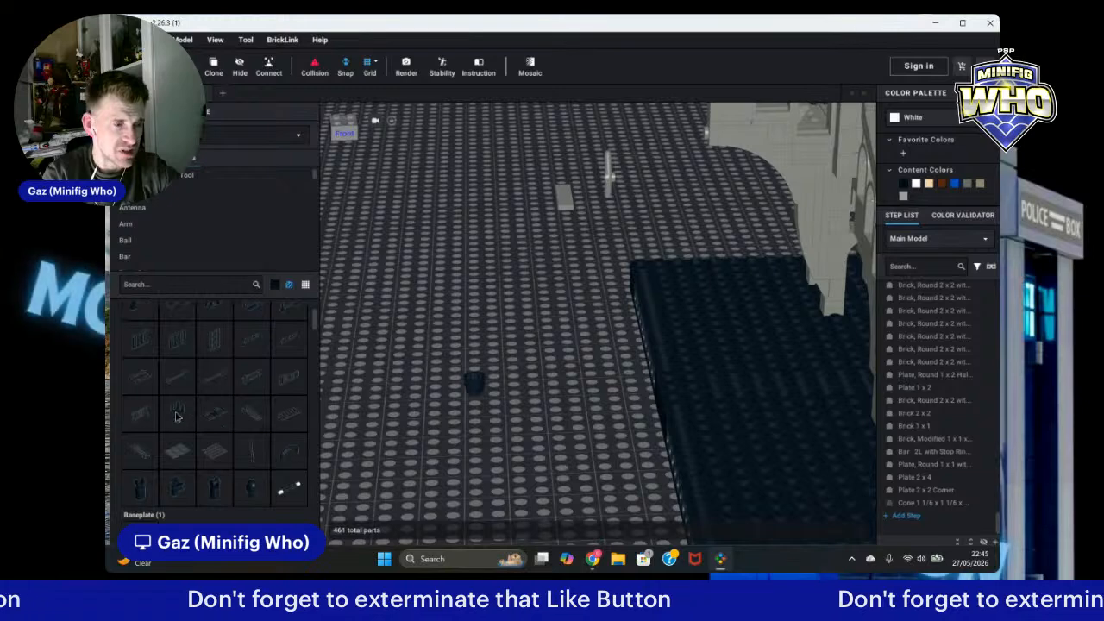
pyautogui.moveTo(176, 417); pyautogui.dragTo(433, 416)
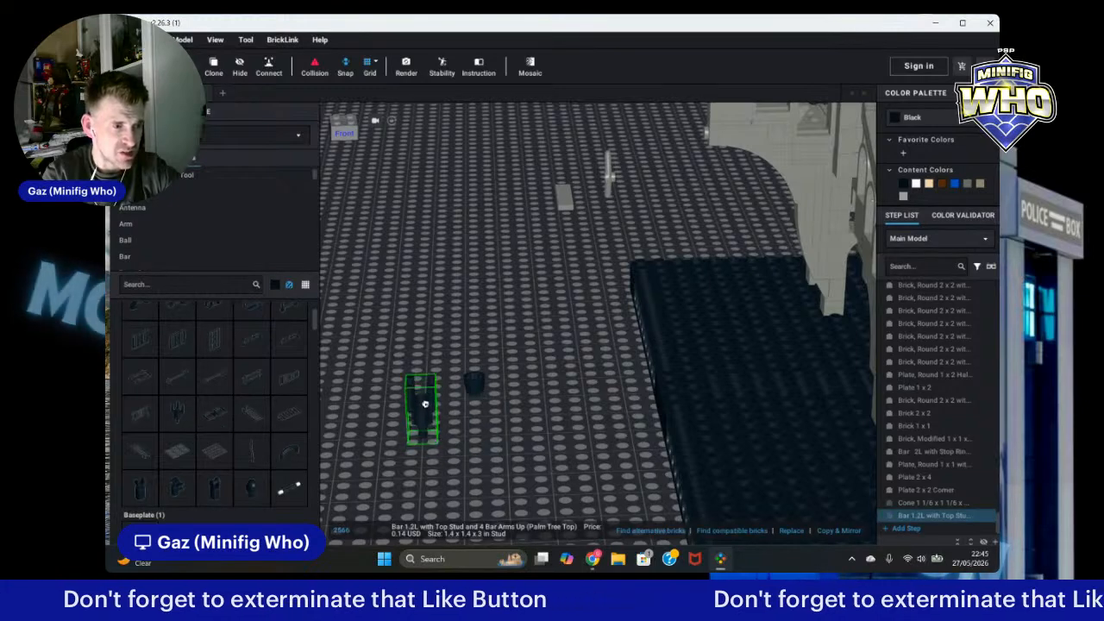
pyautogui.click(472, 463)
pyautogui.moveTo(474, 480); pyautogui.dragTo(471, 502, button='right')
# Step: Add two Bar 2L with Stop Ring pieces near the palm-tree bar and undo both placements
pyautogui.scroll(1, 441, 305)
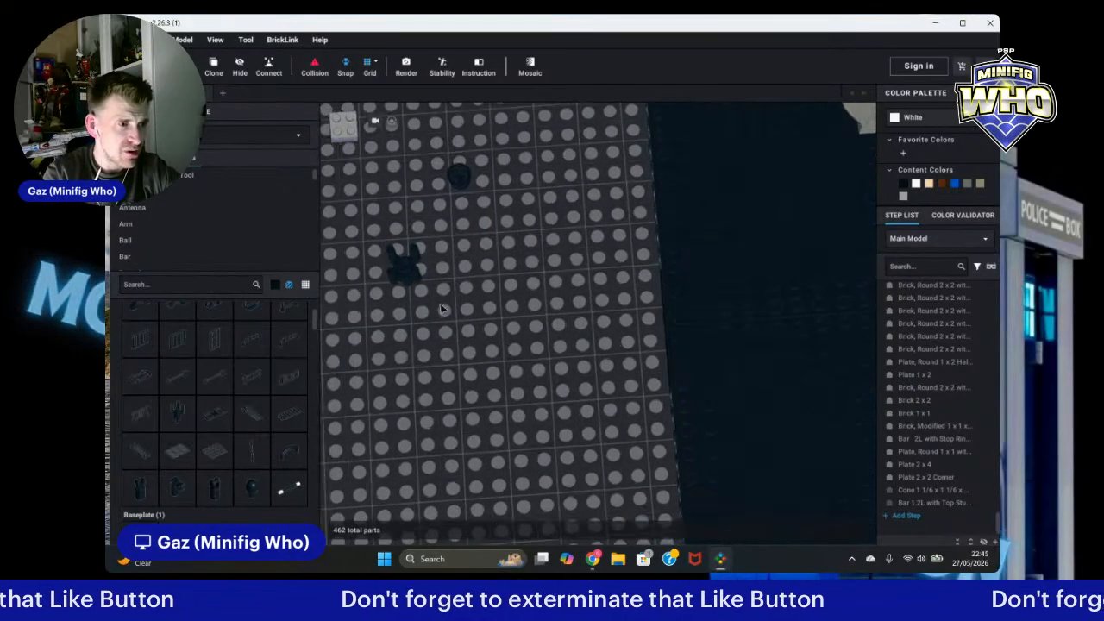
pyautogui.scroll(1, 441, 310)
pyautogui.moveTo(427, 265); pyautogui.dragTo(646, 346, button='middle')
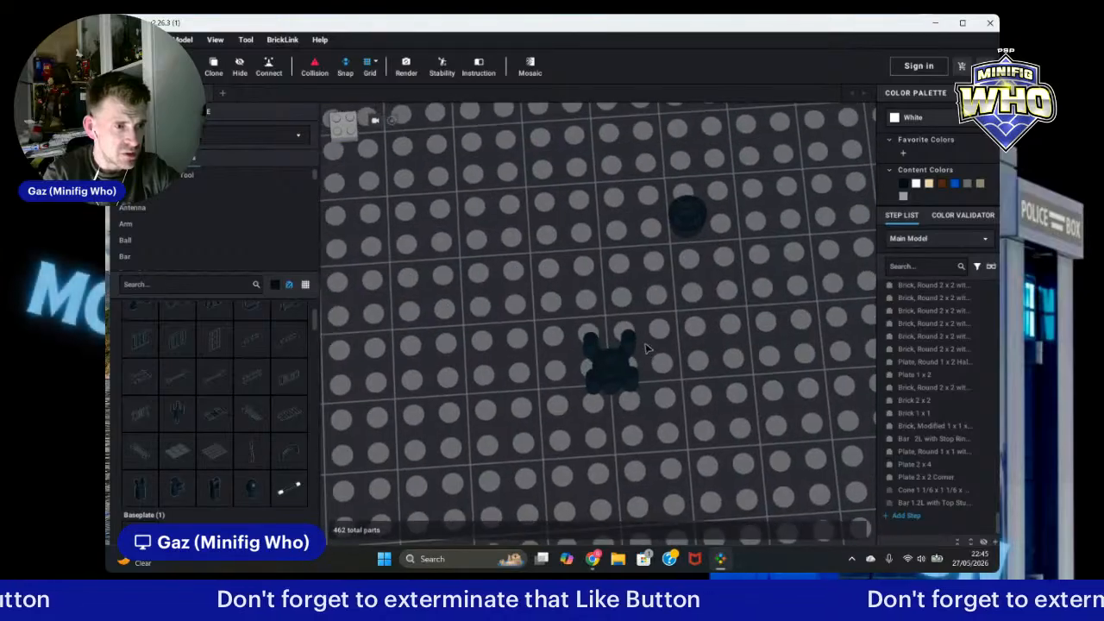
pyautogui.scroll(2, 660, 371)
pyautogui.moveTo(681, 371)
pyautogui.mouseDown(button='right')
pyautogui.moveTo(688, 382)
pyautogui.moveTo(684, 366)
pyautogui.mouseUp(button='right')
pyautogui.scroll(8, 205, 379)
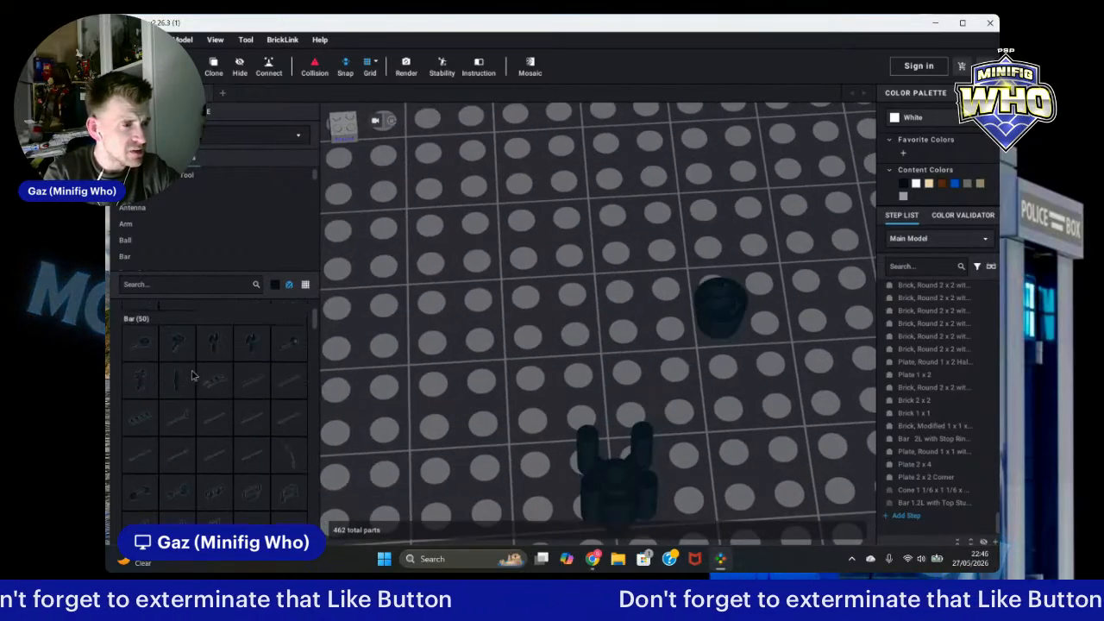
pyautogui.click(175, 413)
pyautogui.click(625, 446)
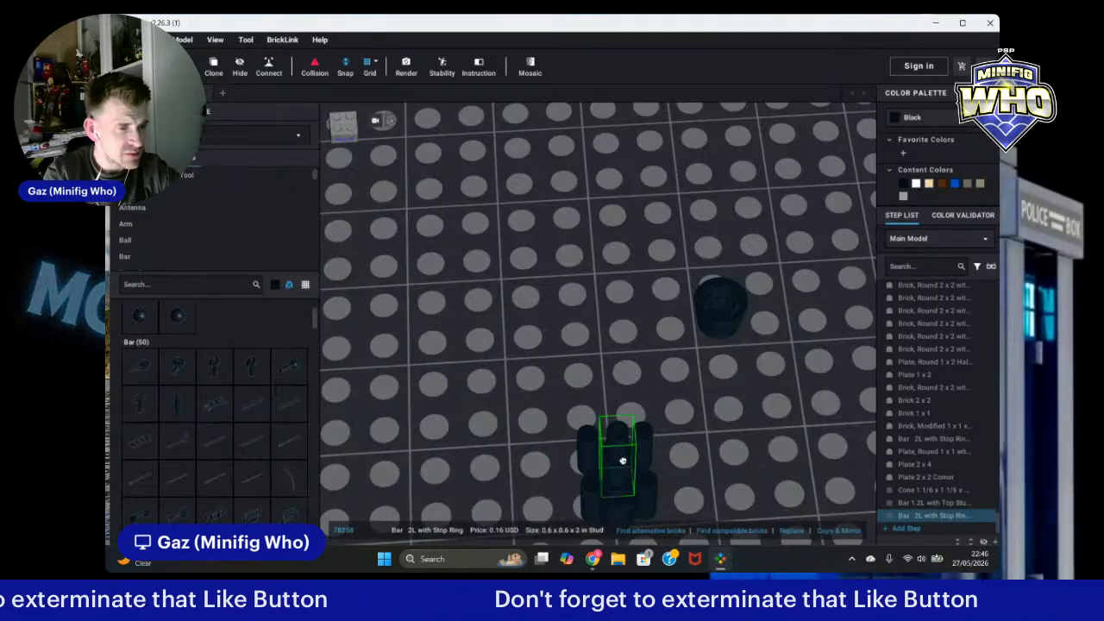
pyautogui.click(623, 464)
pyautogui.press('Escape')
pyautogui.moveTo(786, 437); pyautogui.dragTo(779, 423, button='right')
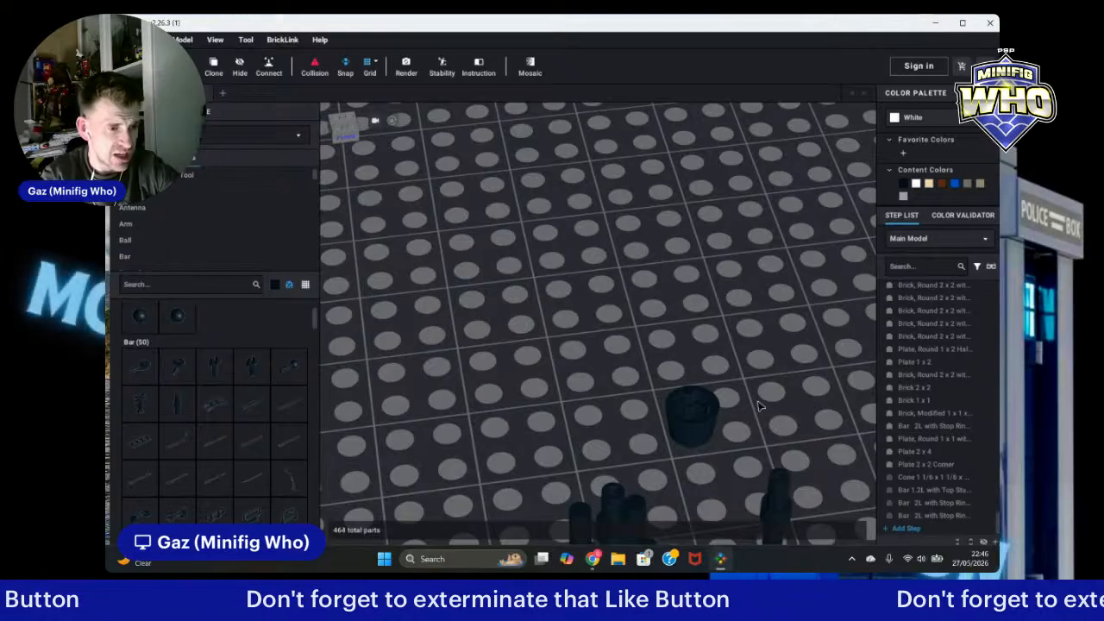
pyautogui.hotkey('ctrl', 'z')
pyautogui.hotkey('ctrl', 'z')
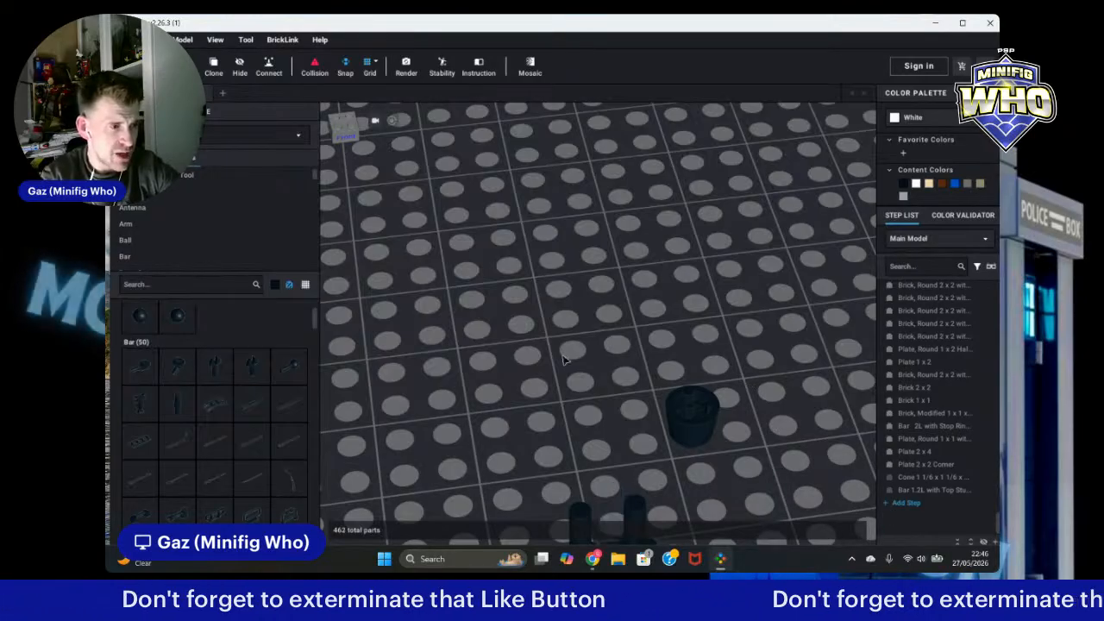
# Step: Place a Bar with Light Bulb Cover (Bionicle Barraki Eye) on the baseplate and delete it
pyautogui.scroll(-5, 272, 392)
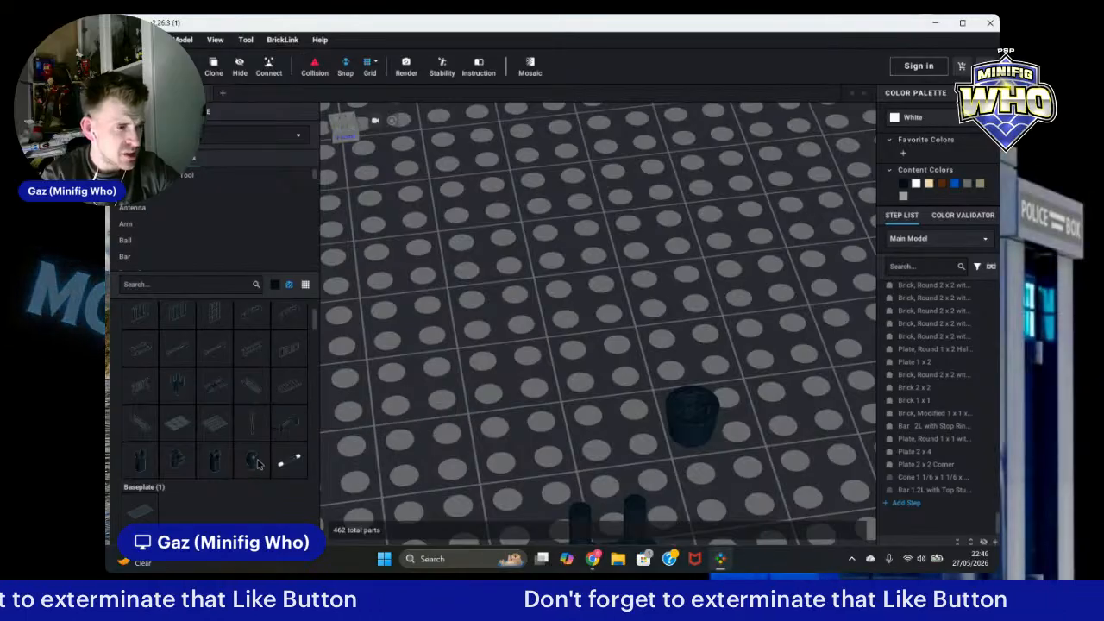
pyautogui.moveTo(257, 463); pyautogui.dragTo(467, 396)
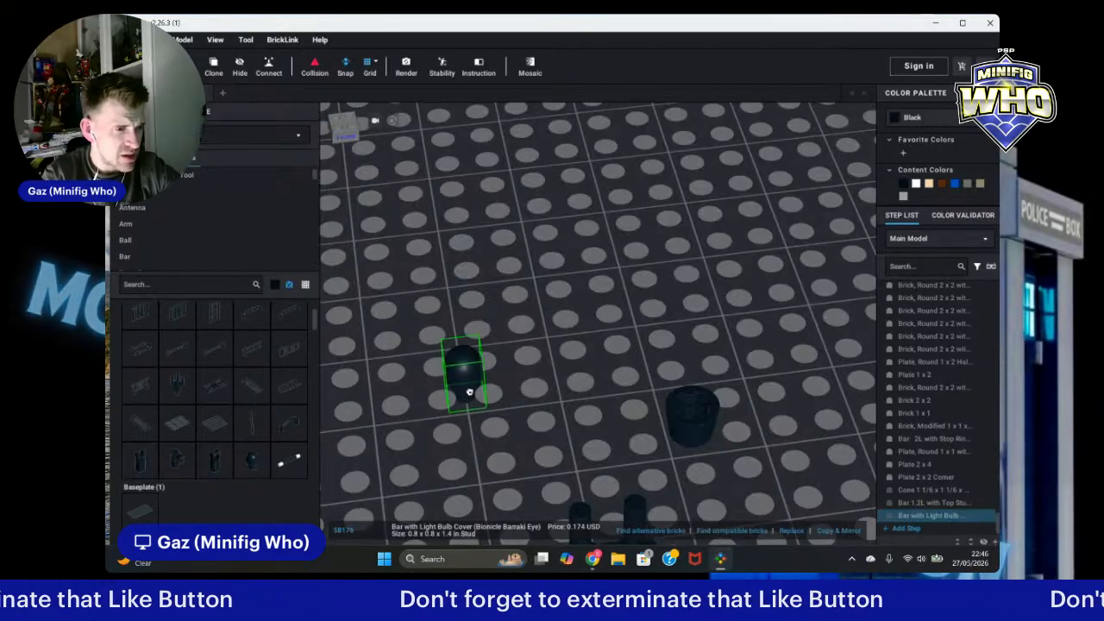
pyautogui.click(470, 384)
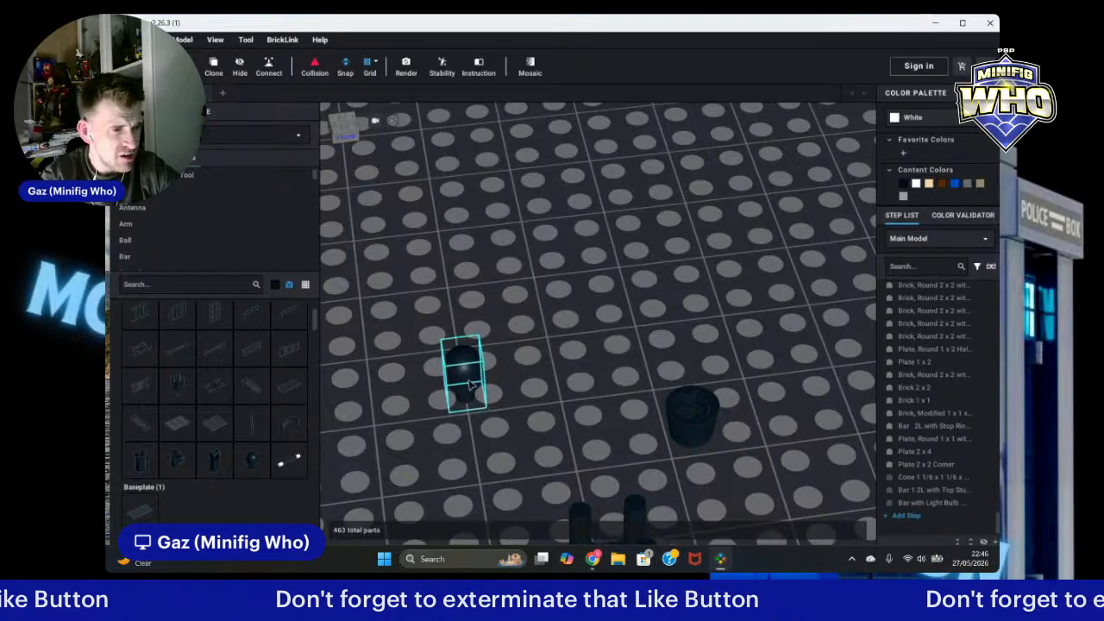
pyautogui.press('Delete')
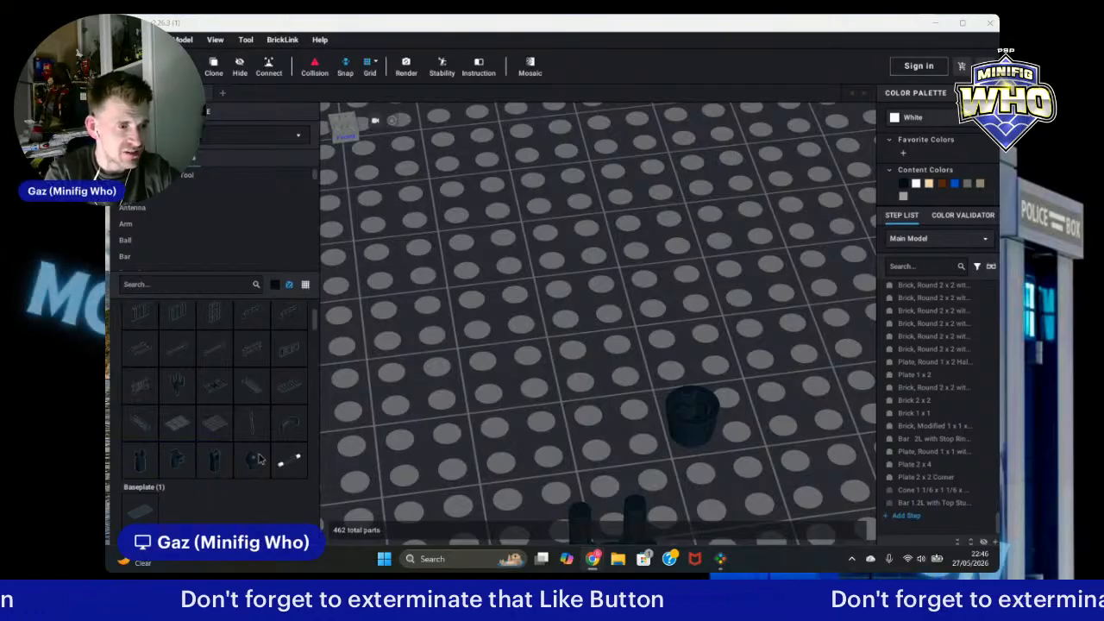
# Step: Browse the parts palette by scrolling through its part groups
pyautogui.scroll(-5, 301, 396)
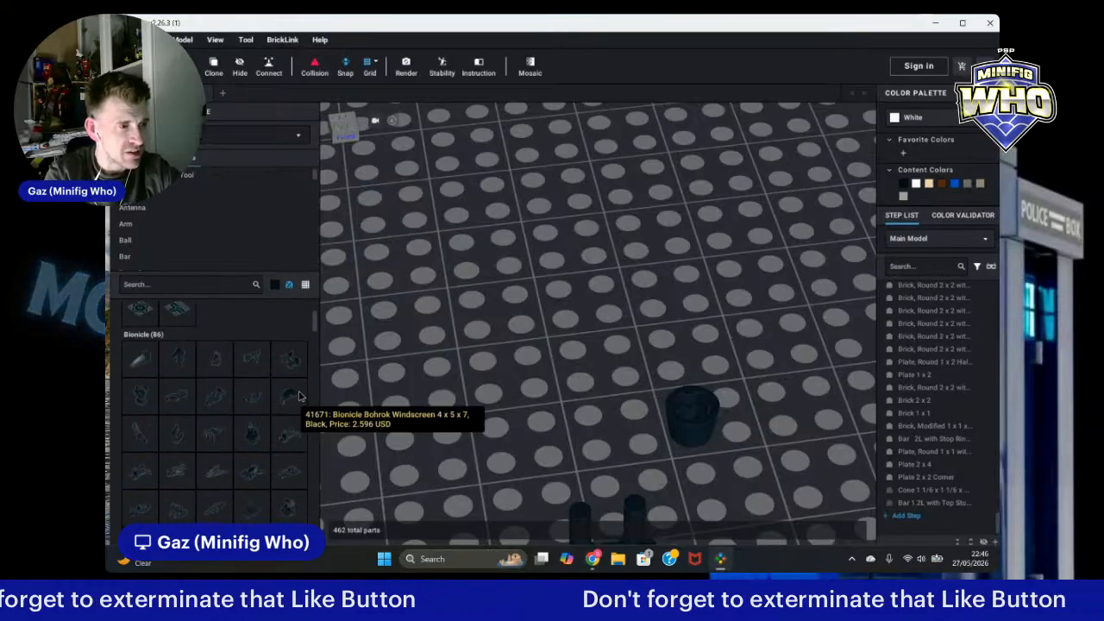
pyautogui.scroll(-3, 297, 396)
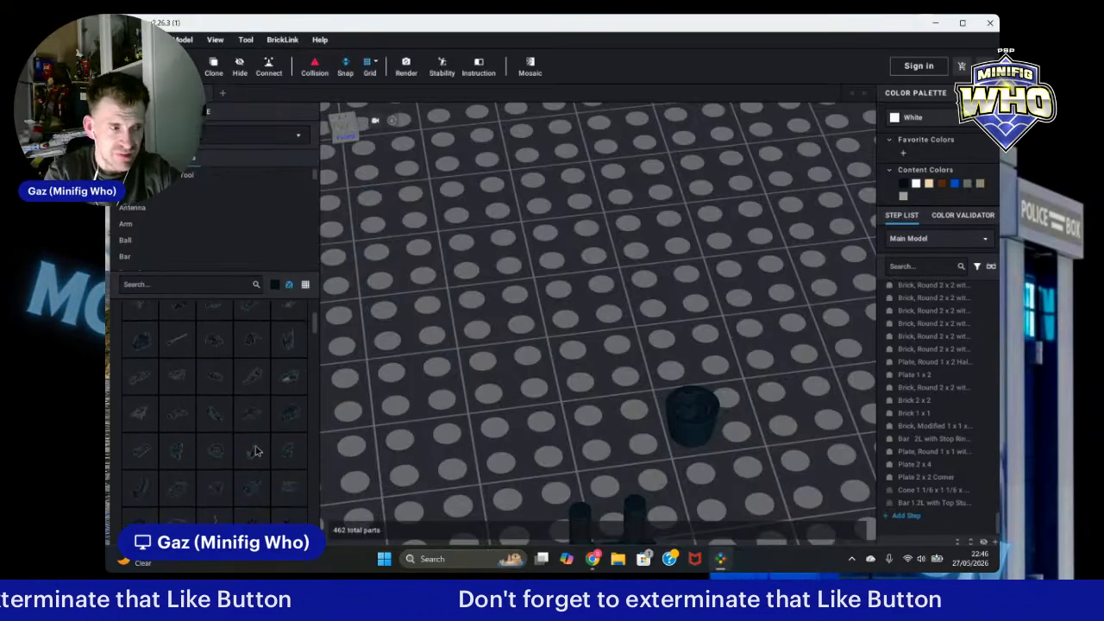
pyautogui.scroll(-1, 257, 452)
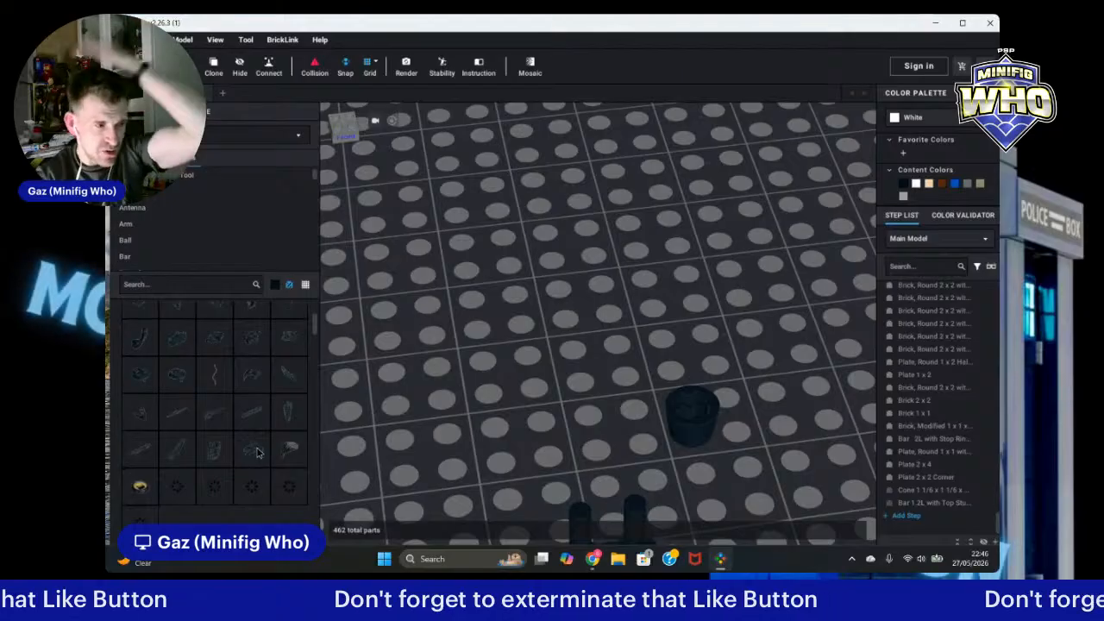
pyautogui.scroll(-2, 237, 444)
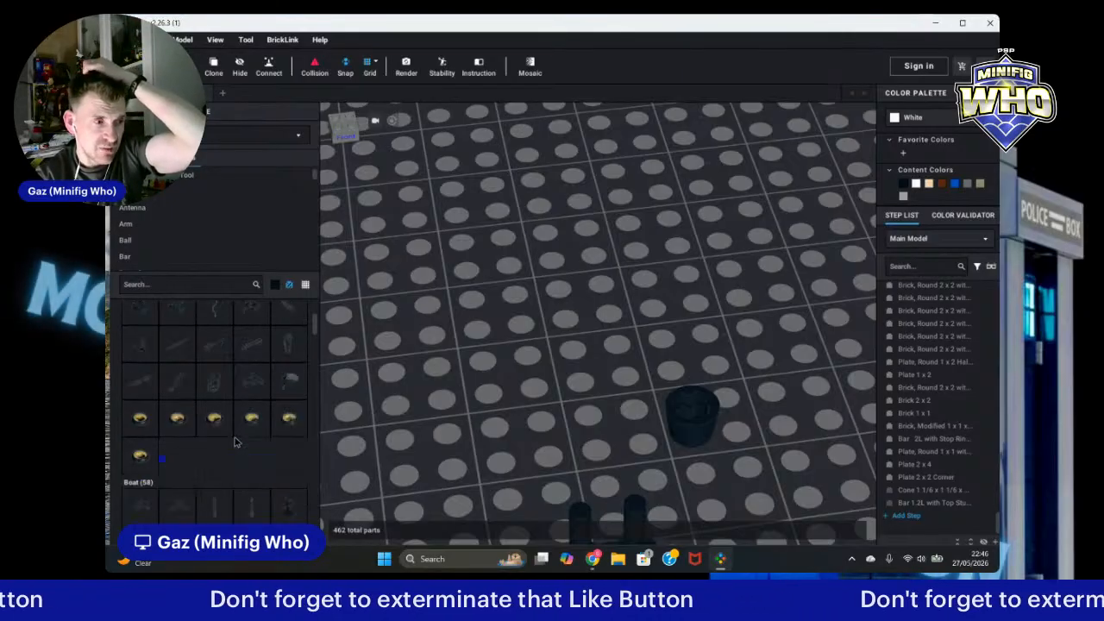
pyautogui.scroll(-3, 234, 441)
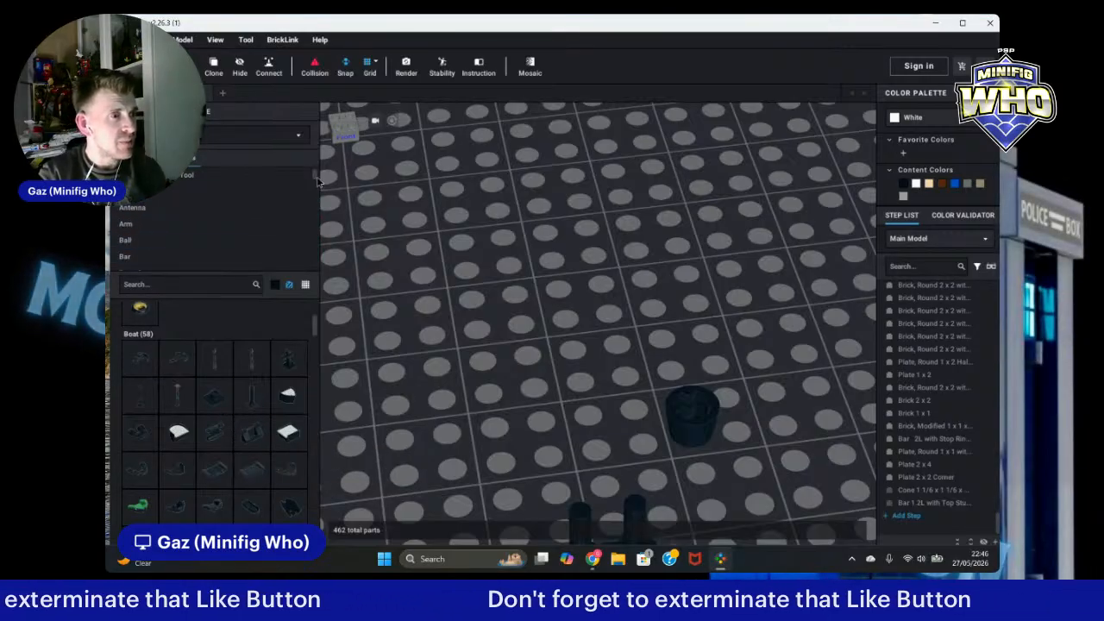
pyautogui.moveTo(315, 179); pyautogui.dragTo(316, 218)
# Step: Open the Minifigure, Utensil category and place a black Minifigure, Utensil Goblet on the baseplate beside the cone
pyautogui.scroll(-1, 222, 226)
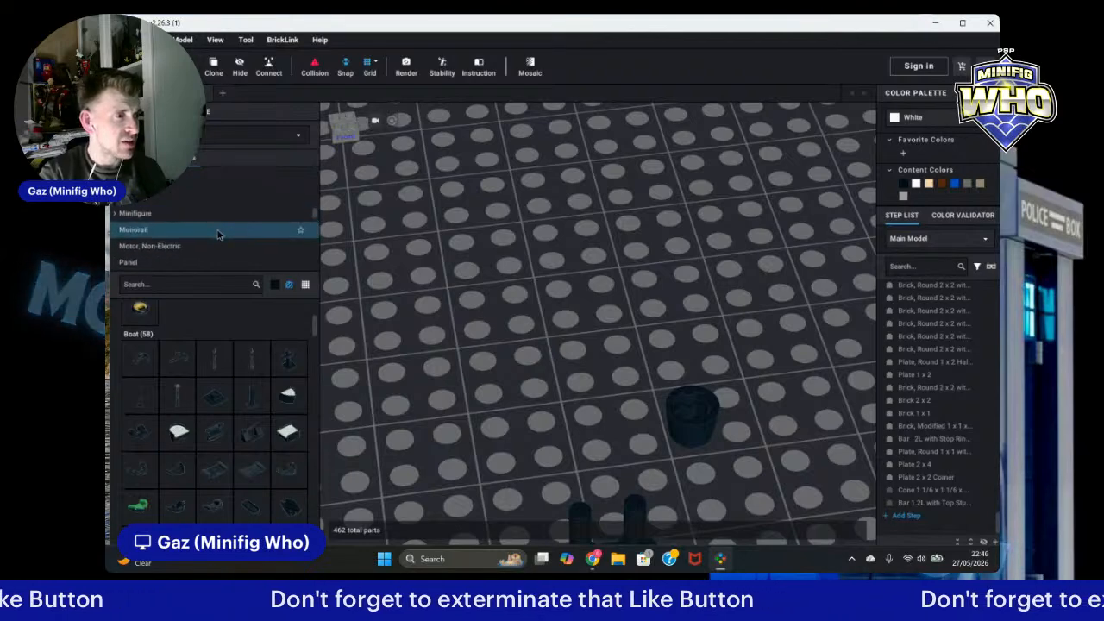
pyautogui.click(116, 214)
pyautogui.scroll(-3, 215, 246)
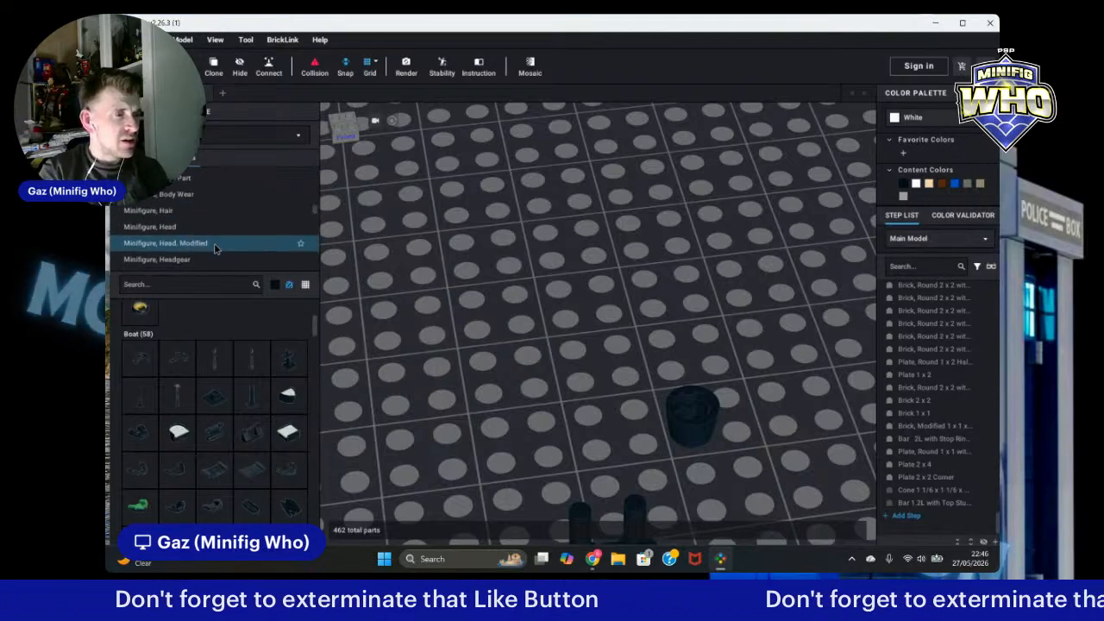
pyautogui.scroll(-4, 215, 250)
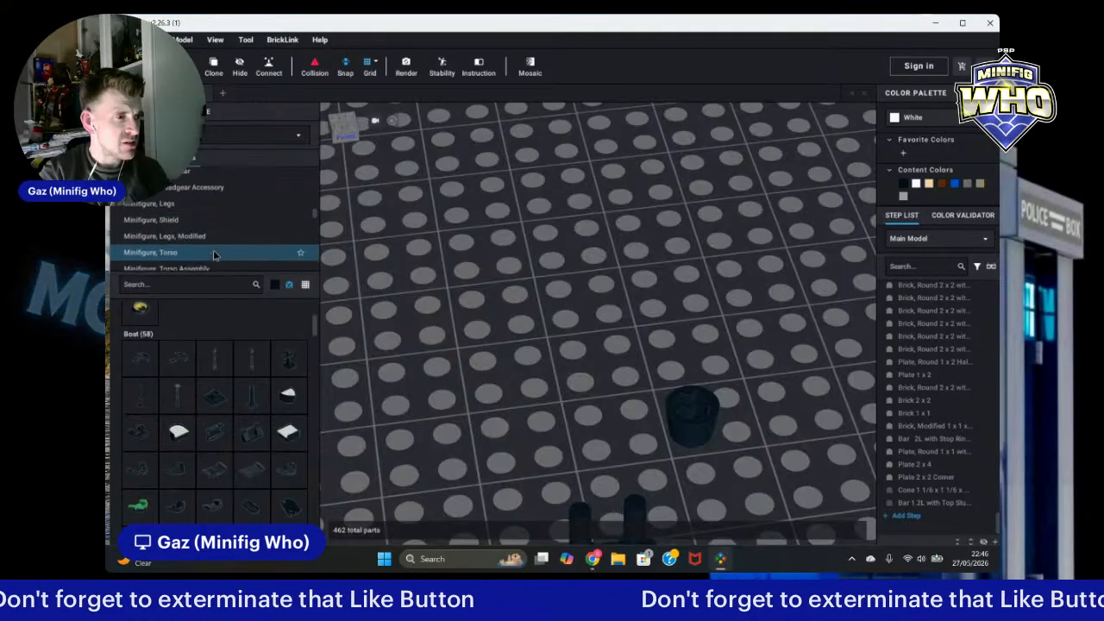
pyautogui.scroll(-4, 214, 259)
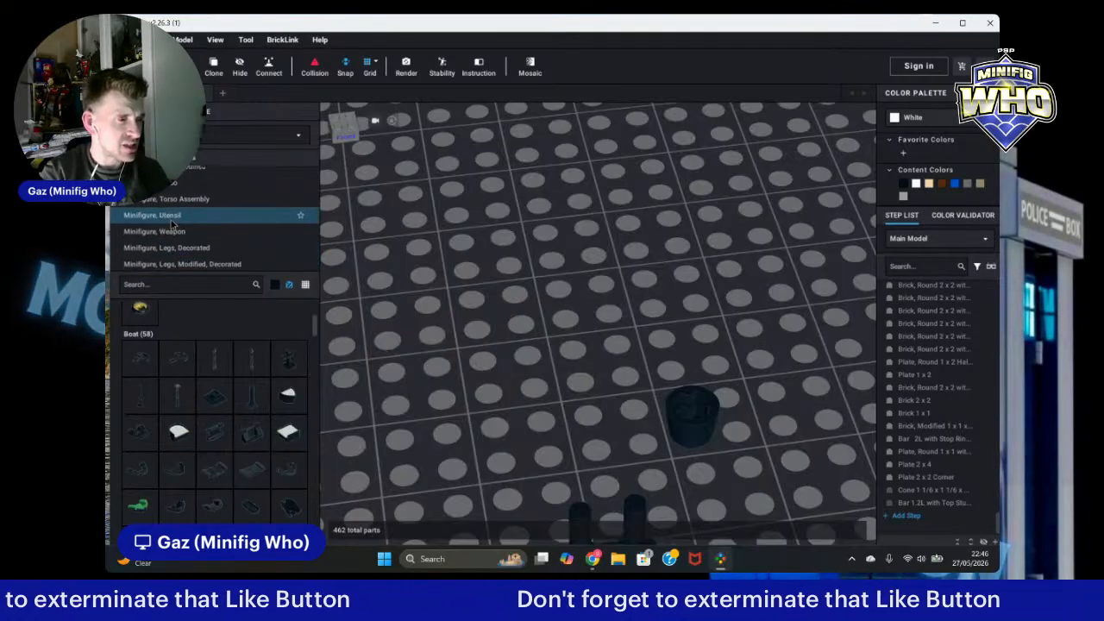
pyautogui.click(198, 215)
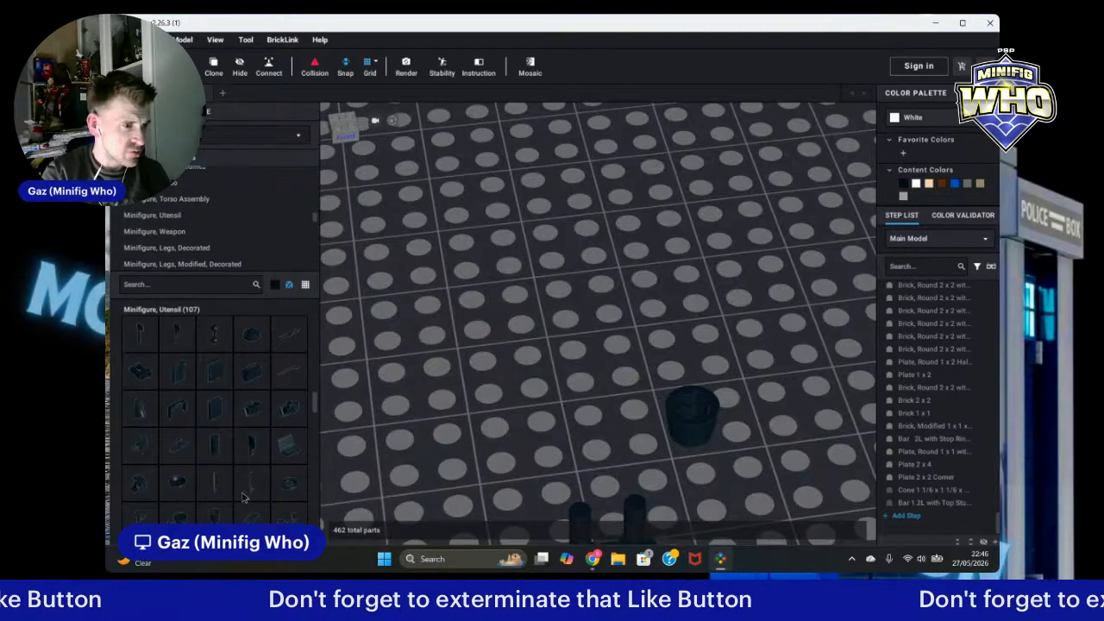
pyautogui.click(294, 442)
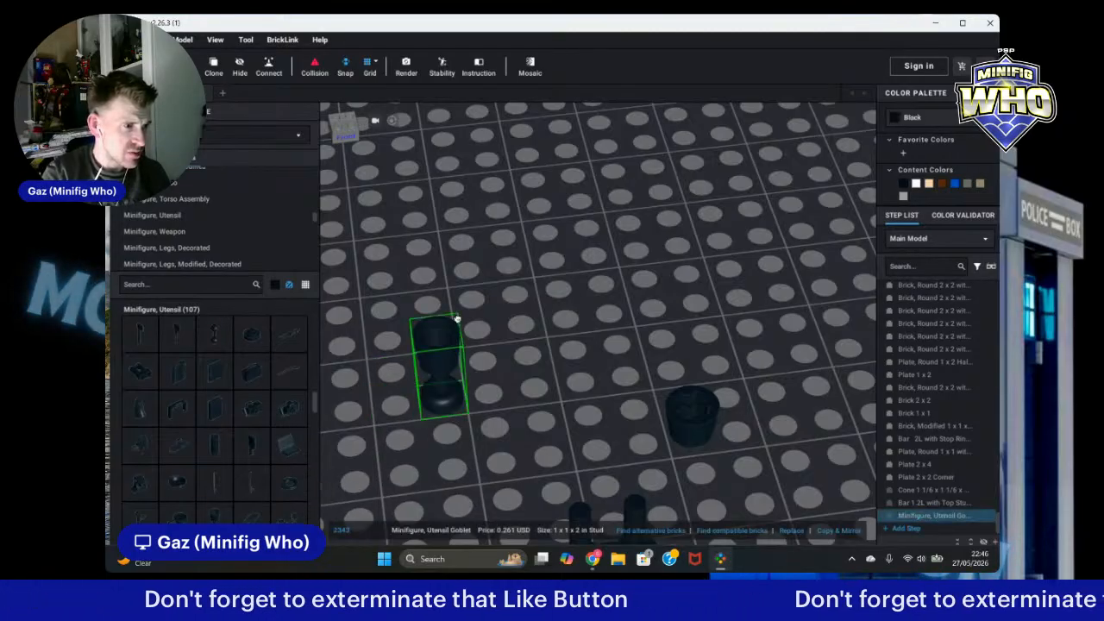
pyautogui.click(522, 254)
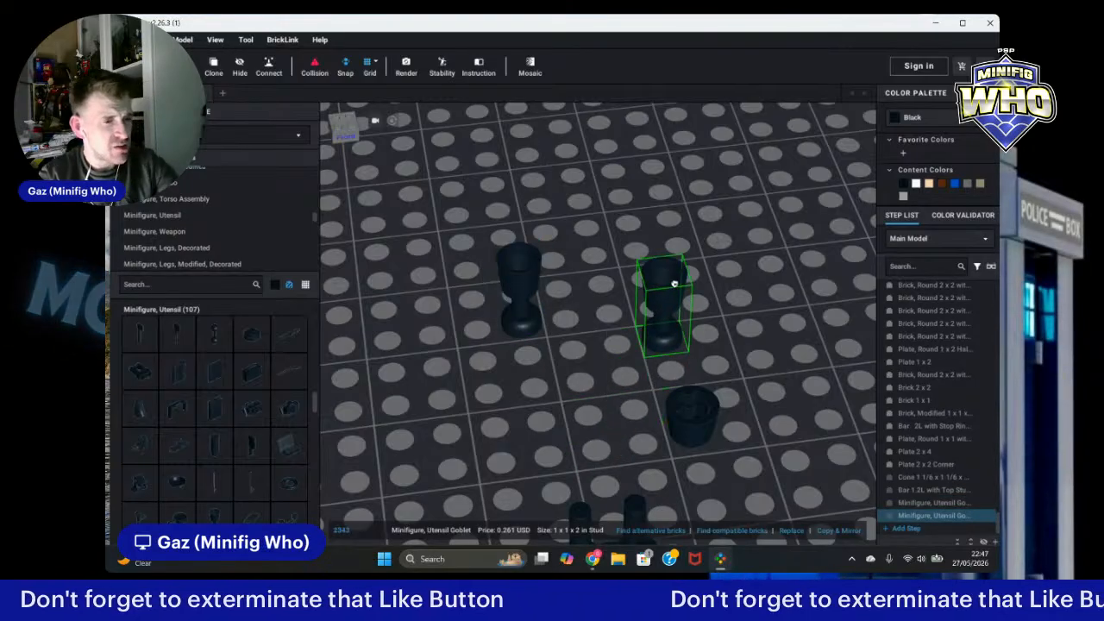
pyautogui.press('Escape')
pyautogui.click(510, 288)
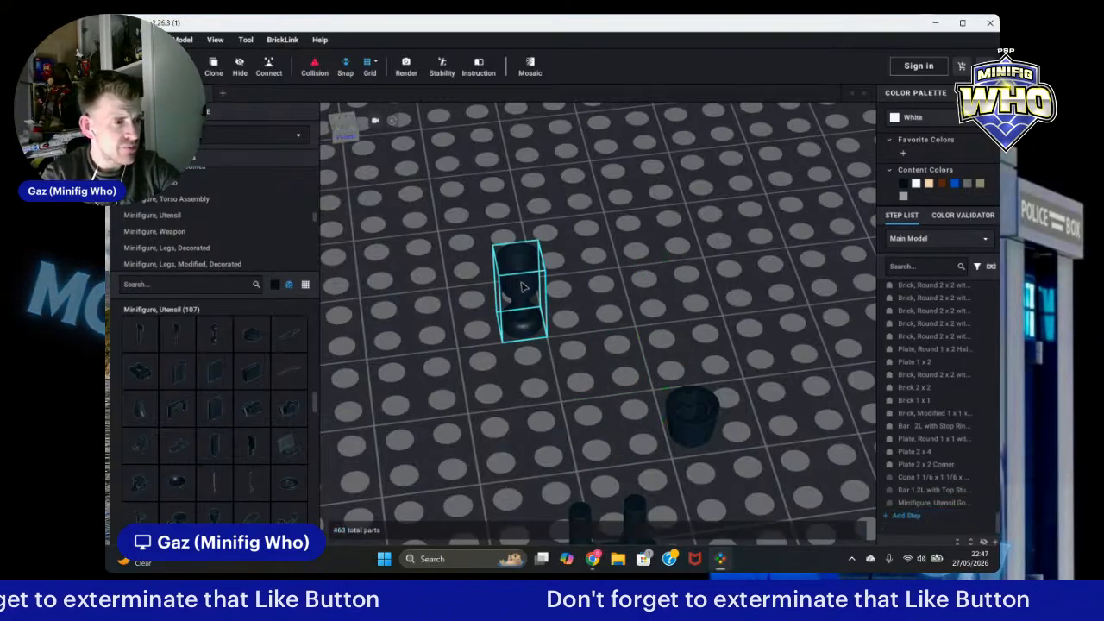
pyautogui.press('Escape')
# Step: Scroll through the Minifigure, Utensil parts looking for a suitable piece
pyautogui.scroll(-1, 199, 422)
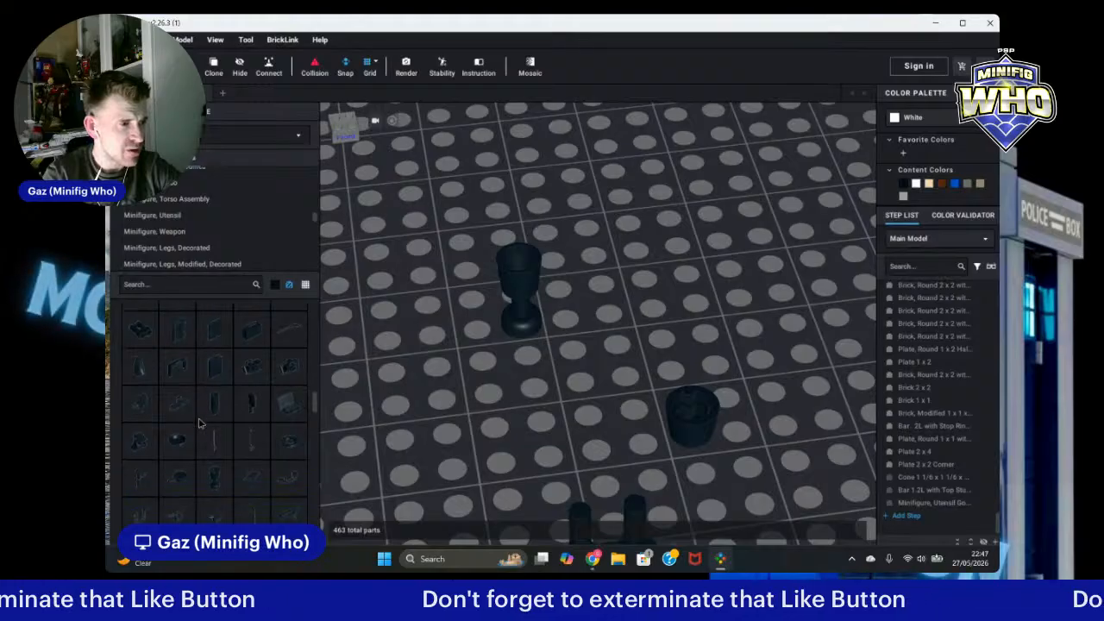
pyautogui.scroll(-3, 200, 420)
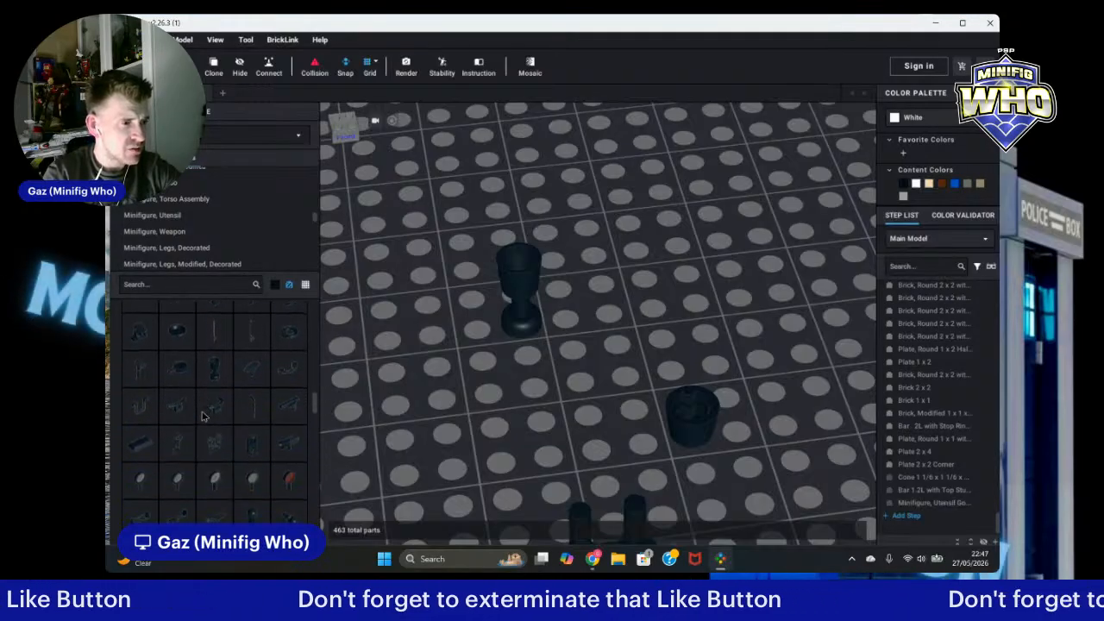
pyautogui.scroll(-2, 202, 416)
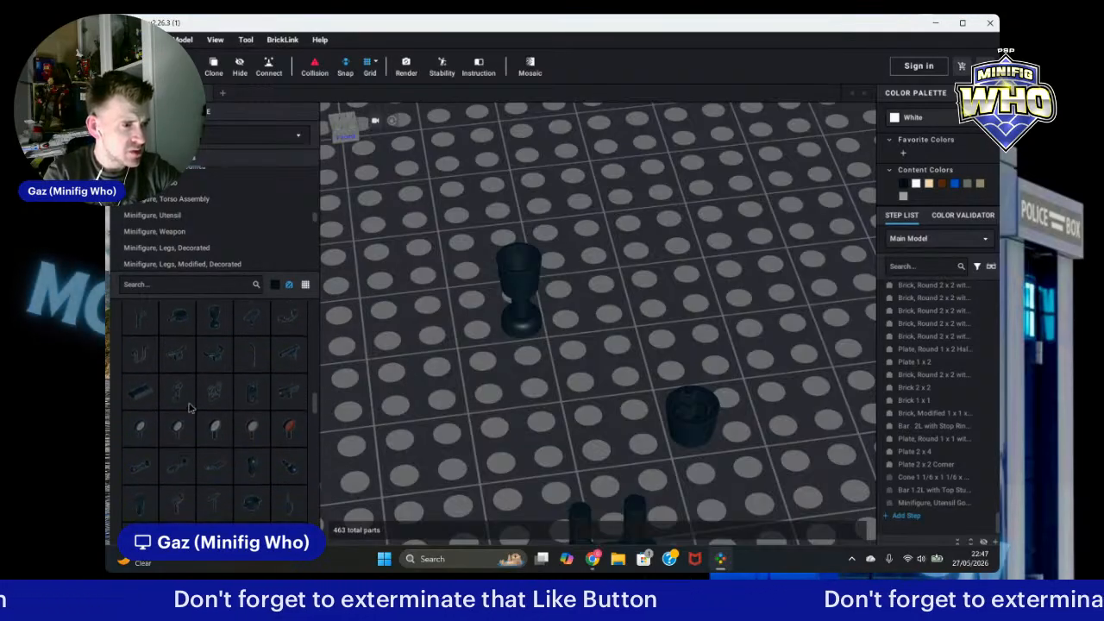
pyautogui.scroll(-1, 190, 408)
pyautogui.click(290, 419)
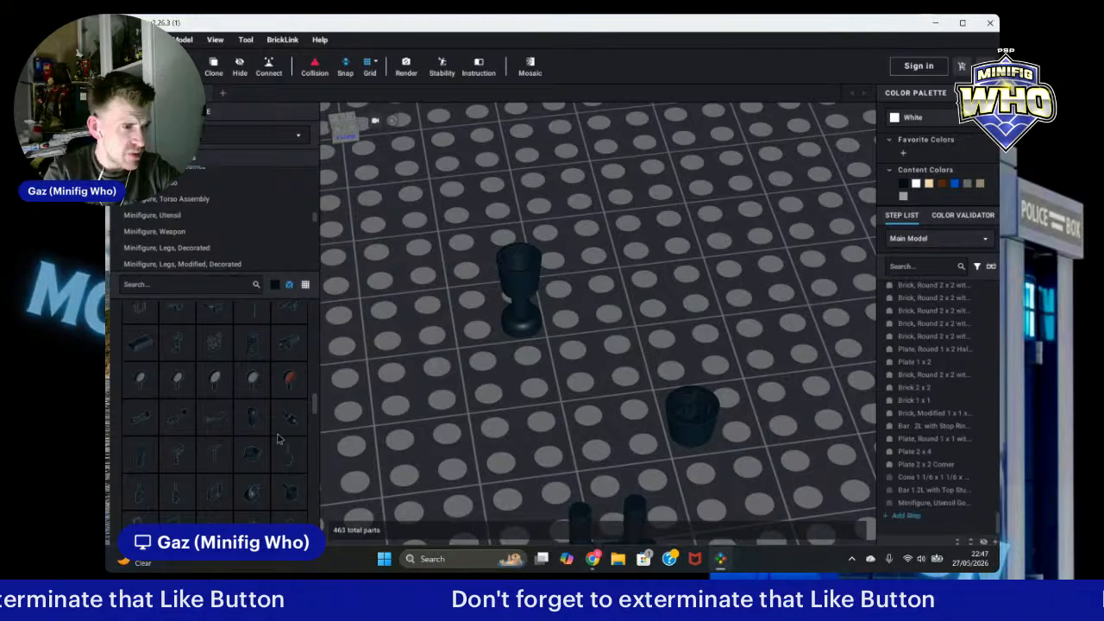
pyautogui.scroll(-3, 218, 444)
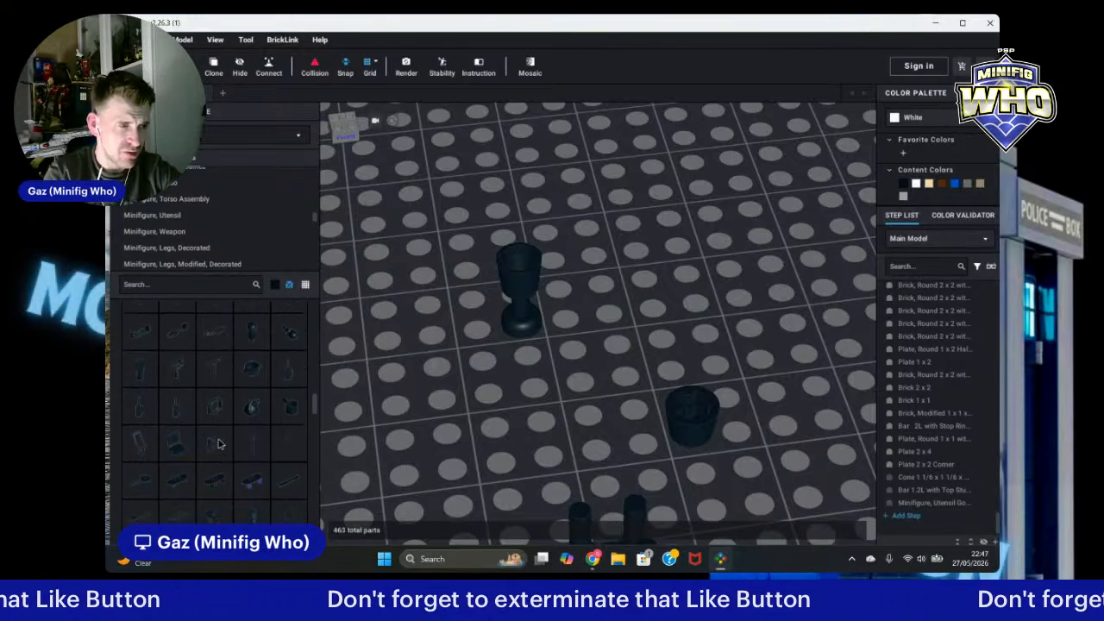
pyautogui.scroll(-3, 218, 444)
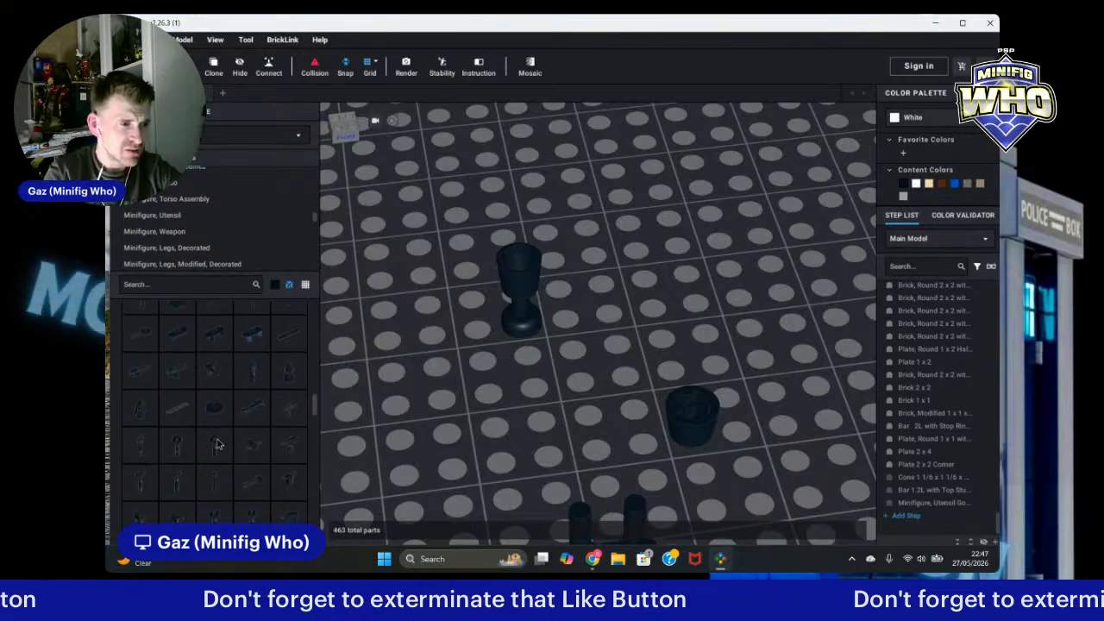
pyautogui.scroll(-1, 265, 441)
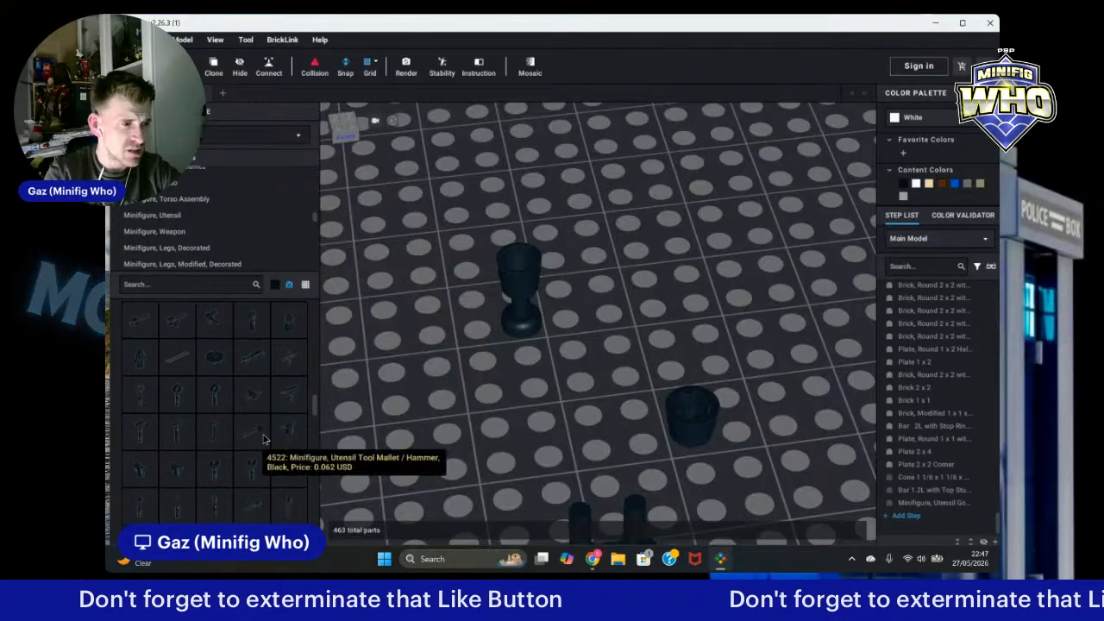
pyautogui.scroll(-5, 263, 440)
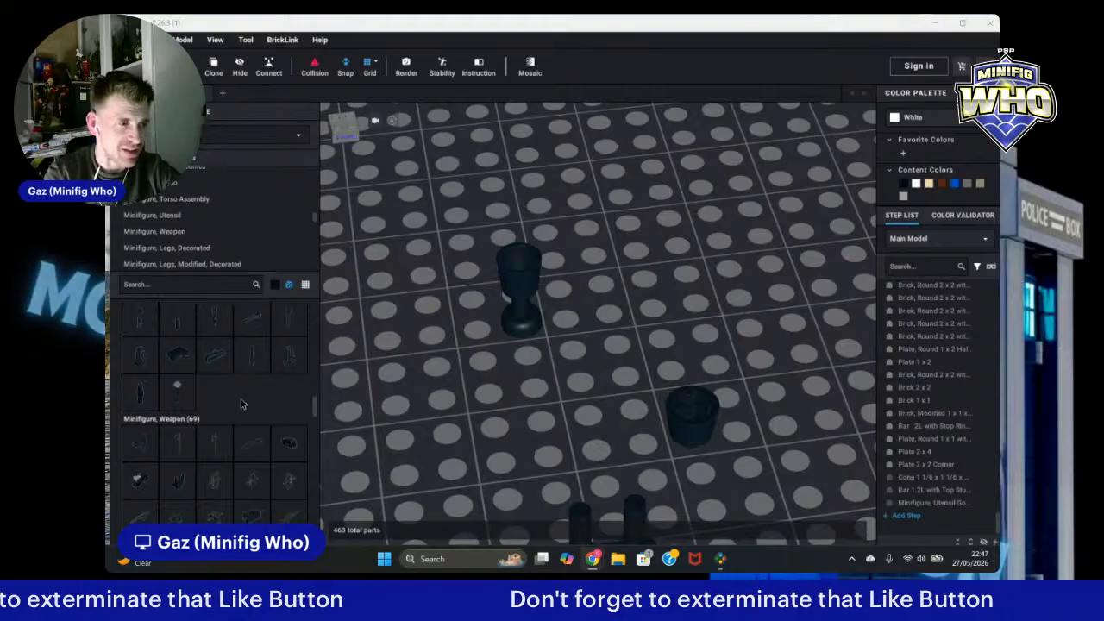
# Step: Place a black Minifigure, Weapon Hilt Smooth Extended on the baseplate between the goblet and the cone
pyautogui.scroll(-5, 313, 414)
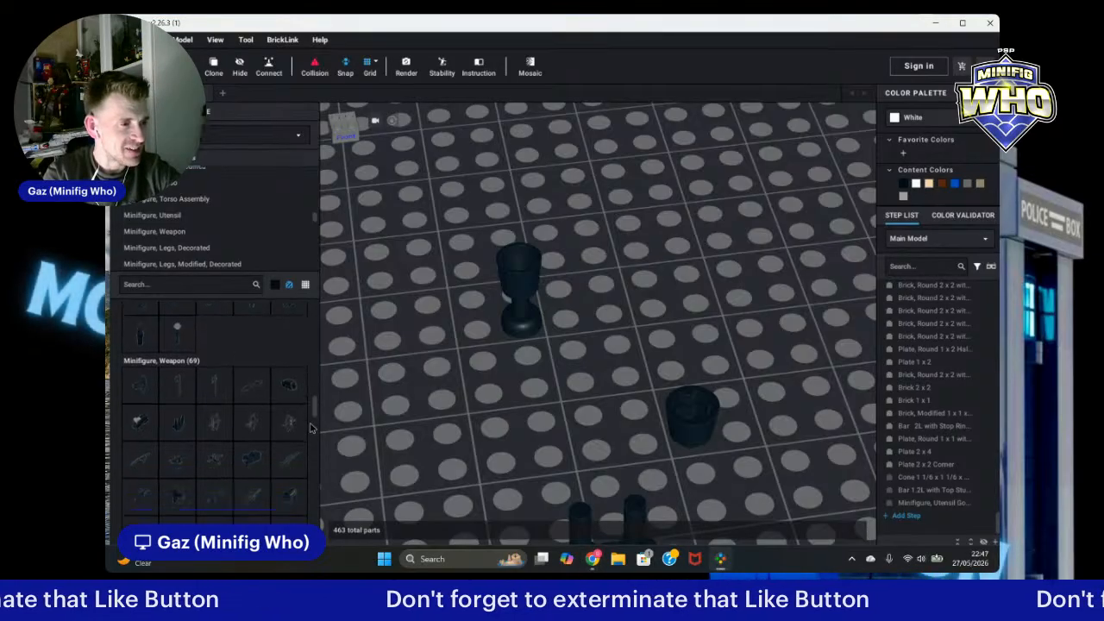
pyautogui.scroll(-1, 312, 428)
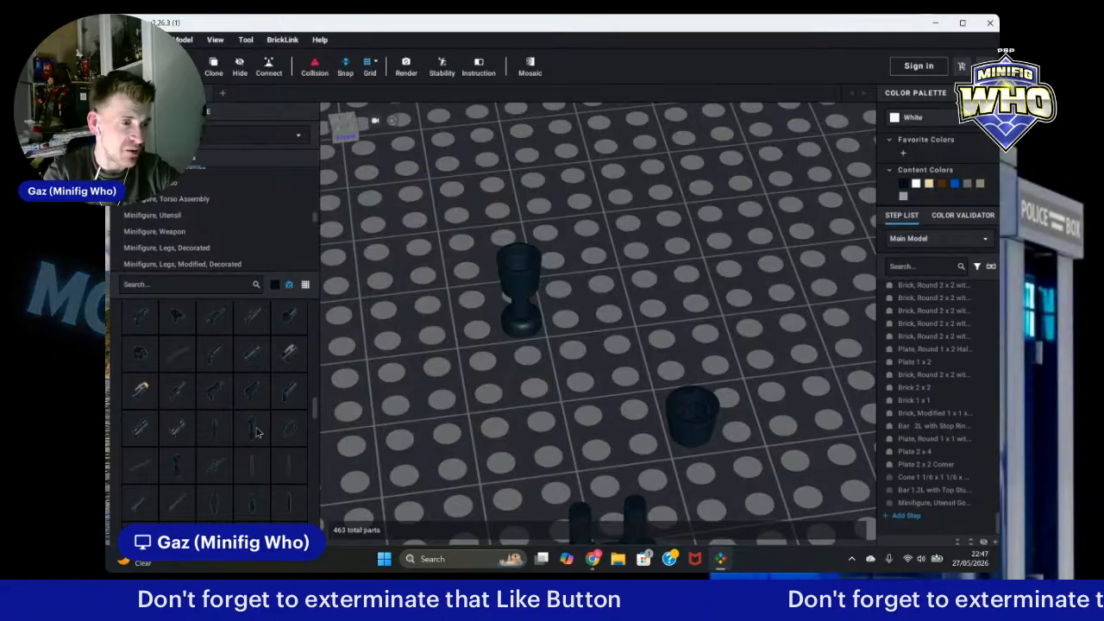
pyautogui.click(256, 431)
pyautogui.click(609, 319)
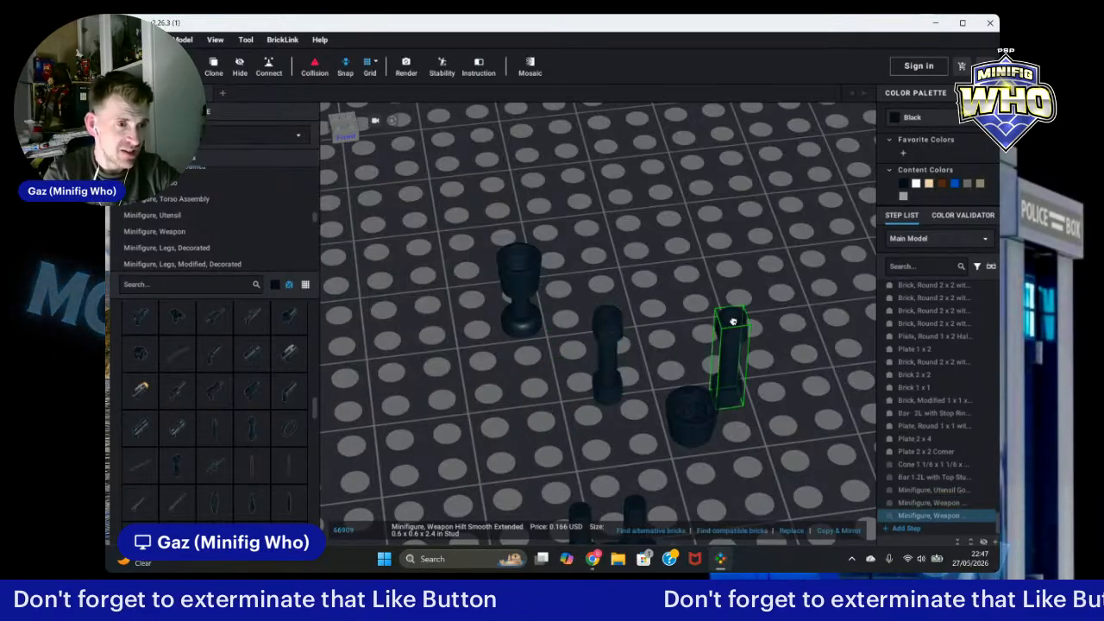
pyautogui.press('Escape')
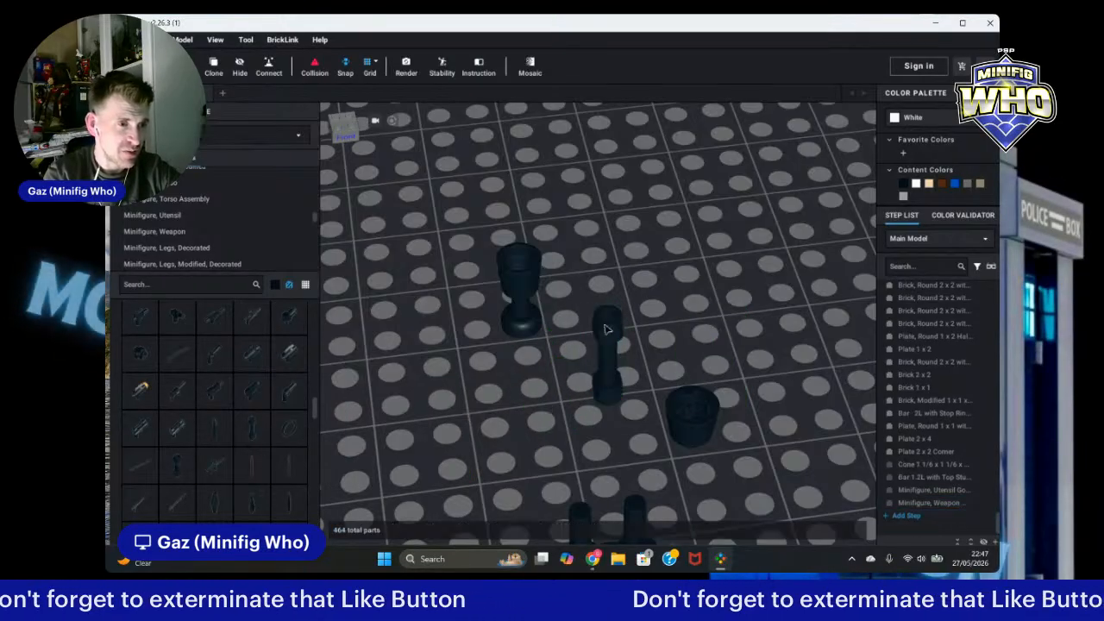
# Step: Place a black Minifigure, Weapon Lightsaber Hilt Straight in front of the goblet and reselect the extended hilt
pyautogui.click(179, 466)
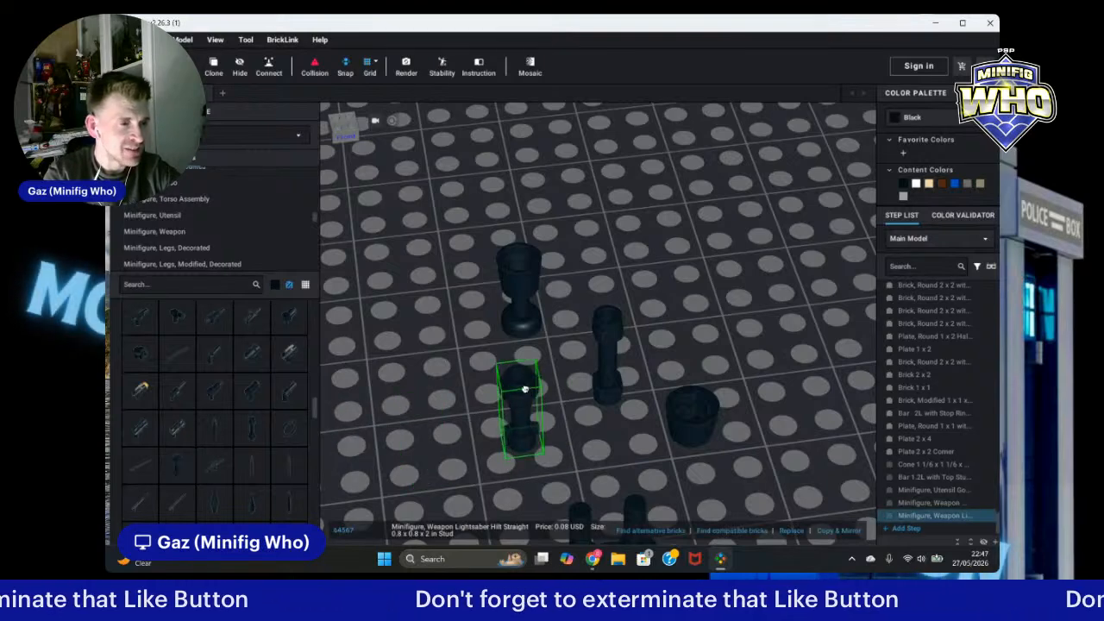
pyautogui.click(525, 390)
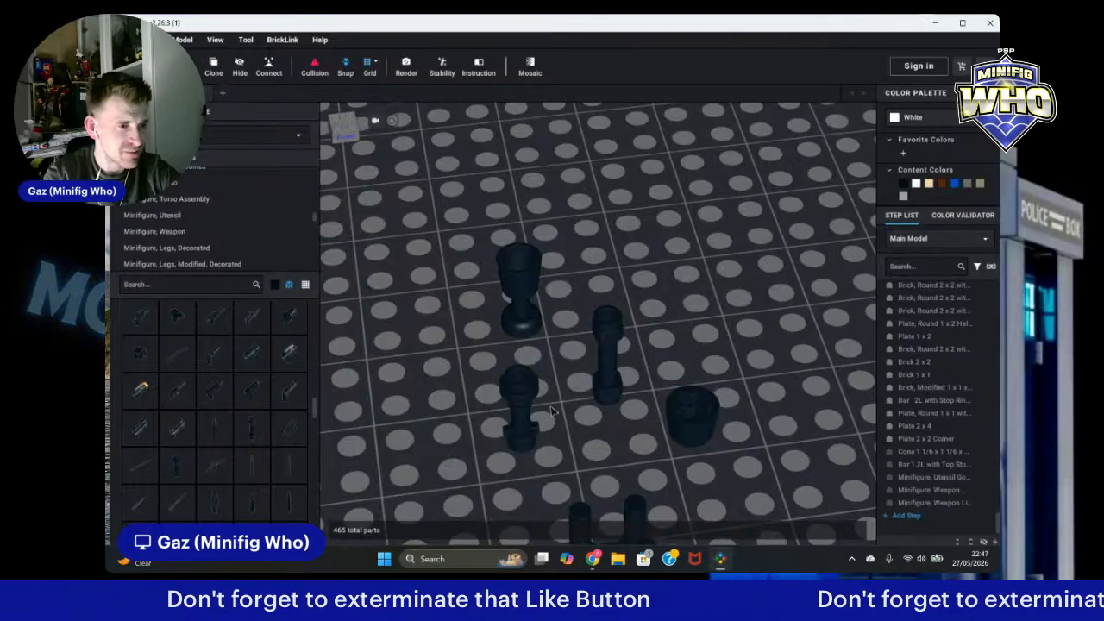
pyautogui.scroll(-2, 234, 421)
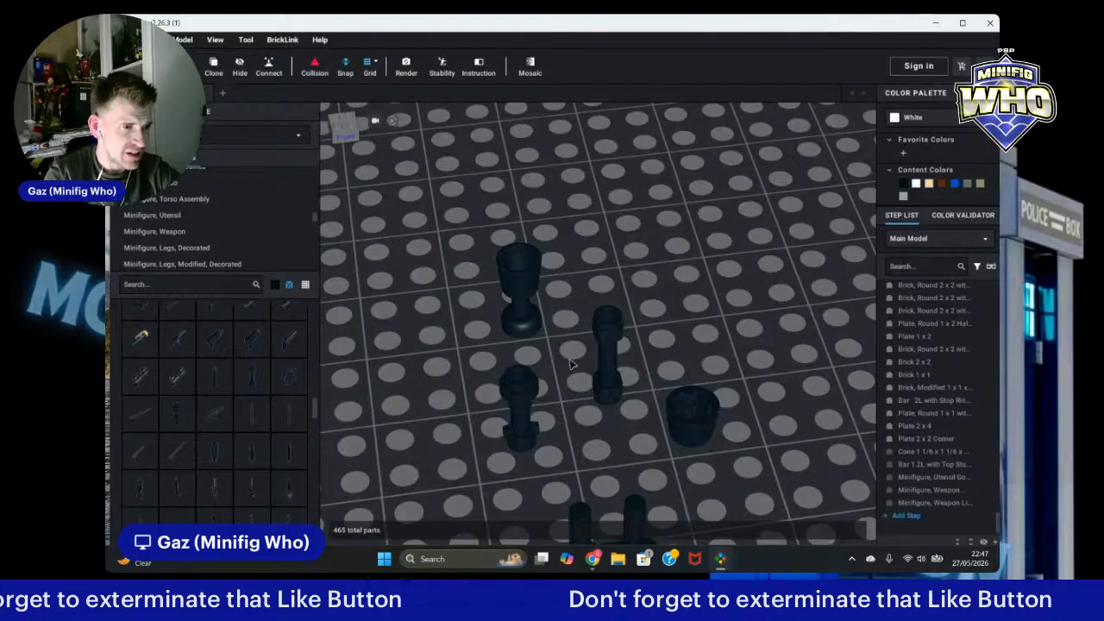
pyautogui.click(609, 365)
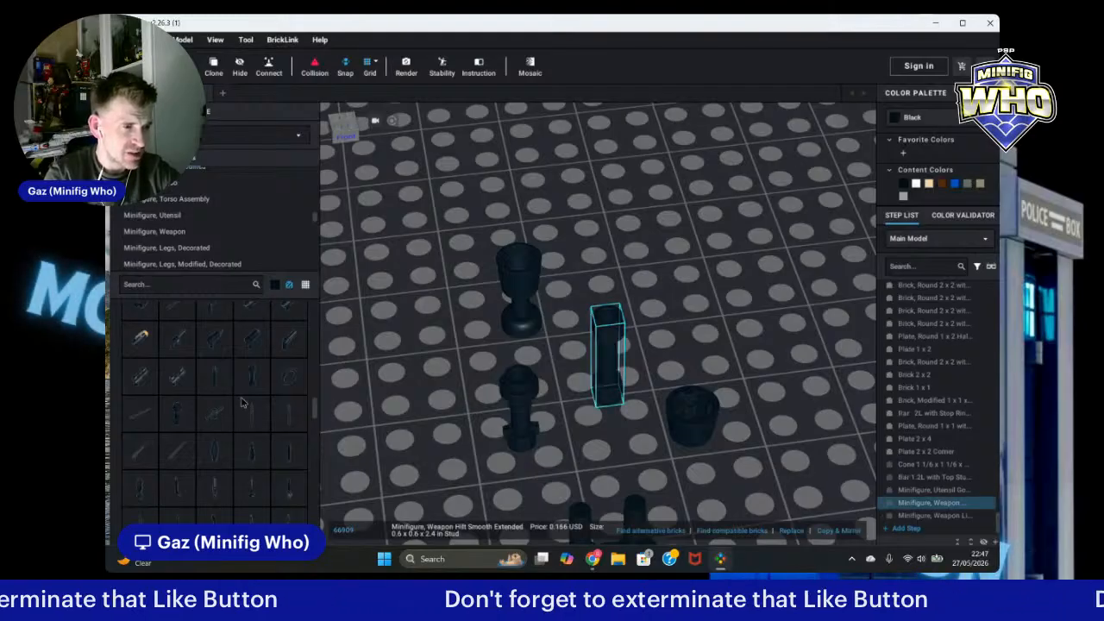
# Step: Open the Tile, Round category and place a black Tile, Round 1 x 1 with Bar and Small Pin Hole near the extended hilt
pyautogui.scroll(-1, 230, 415)
pyautogui.scroll(-1, 230, 415)
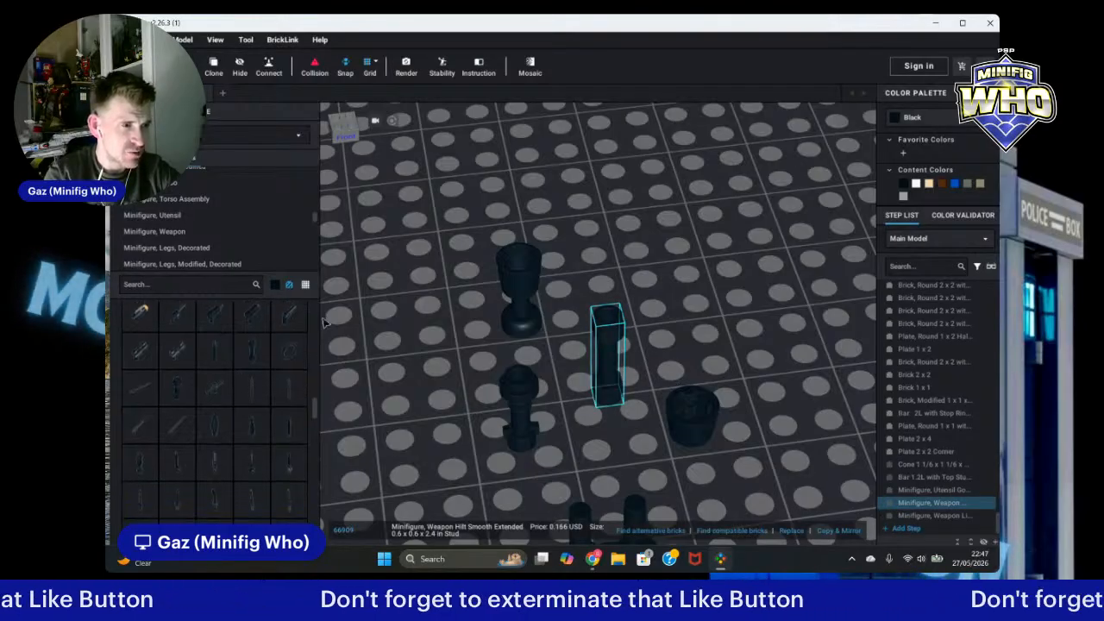
pyautogui.scroll(-5, 186, 251)
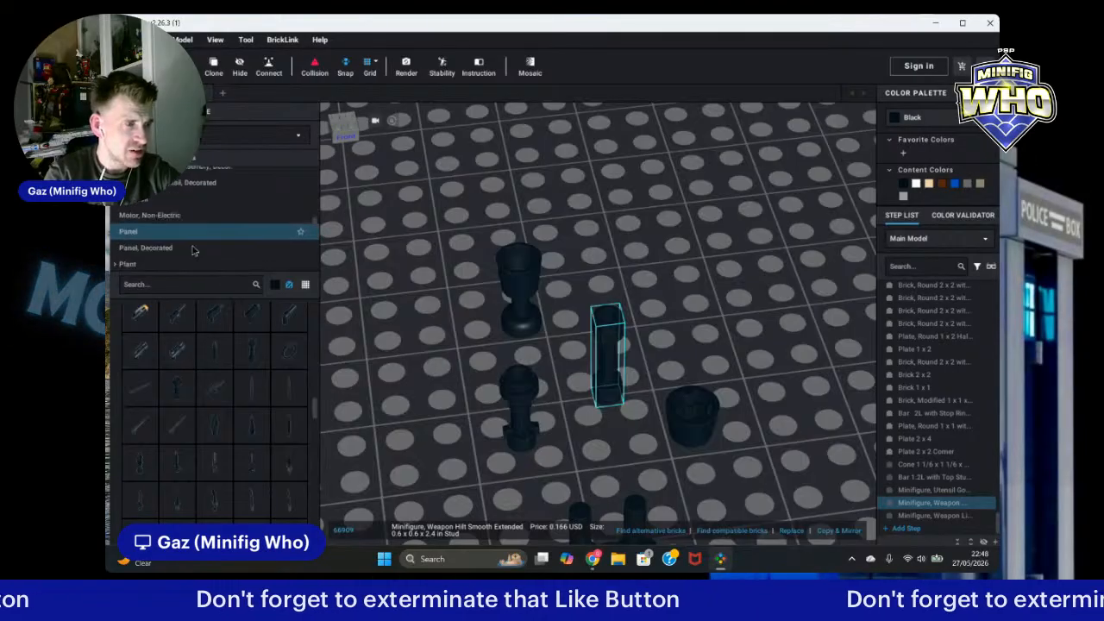
pyautogui.scroll(-5, 181, 237)
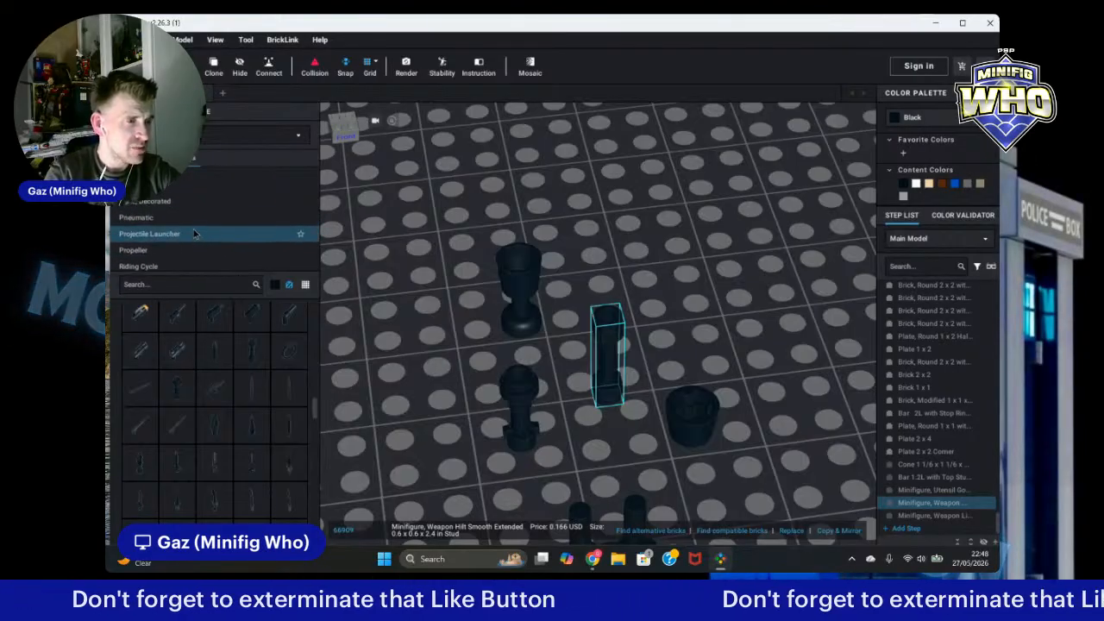
pyautogui.scroll(-5, 181, 227)
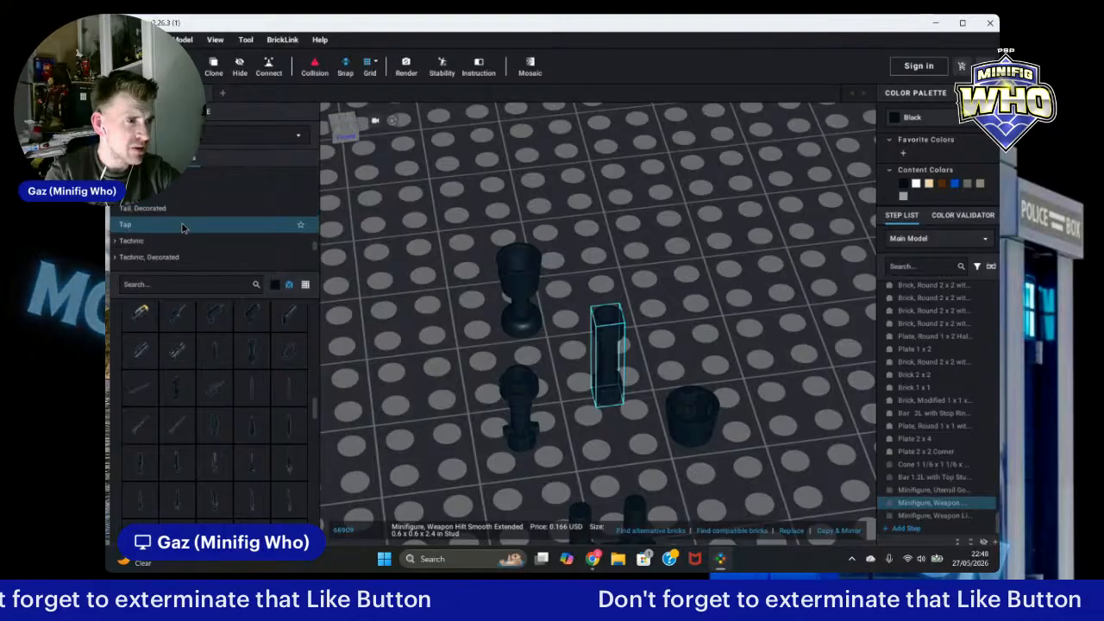
pyautogui.scroll(-3, 172, 231)
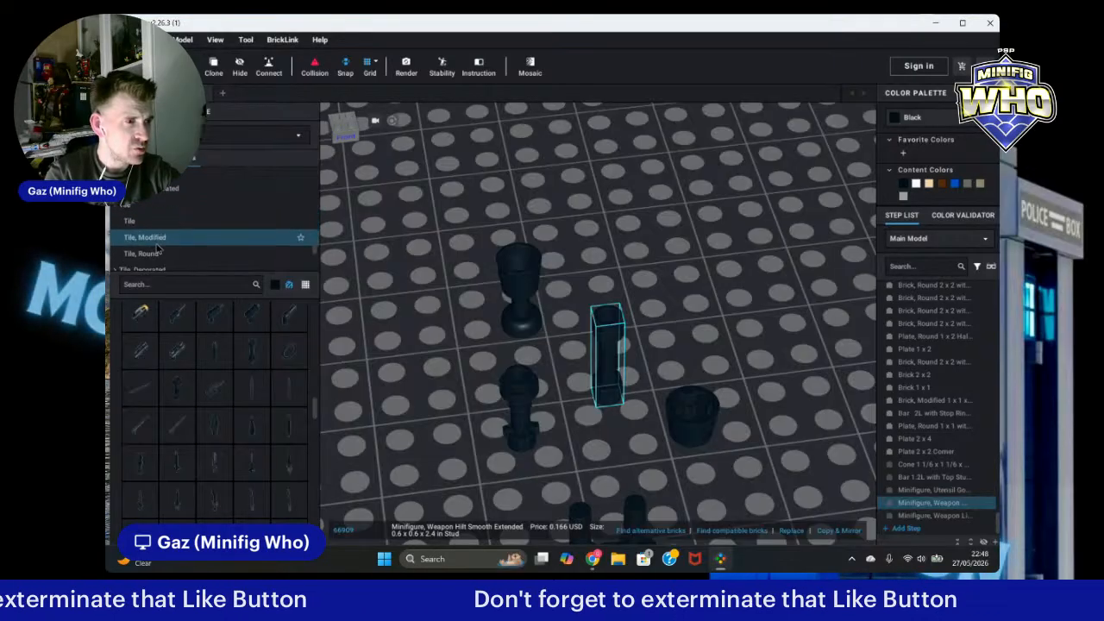
pyautogui.click(157, 243)
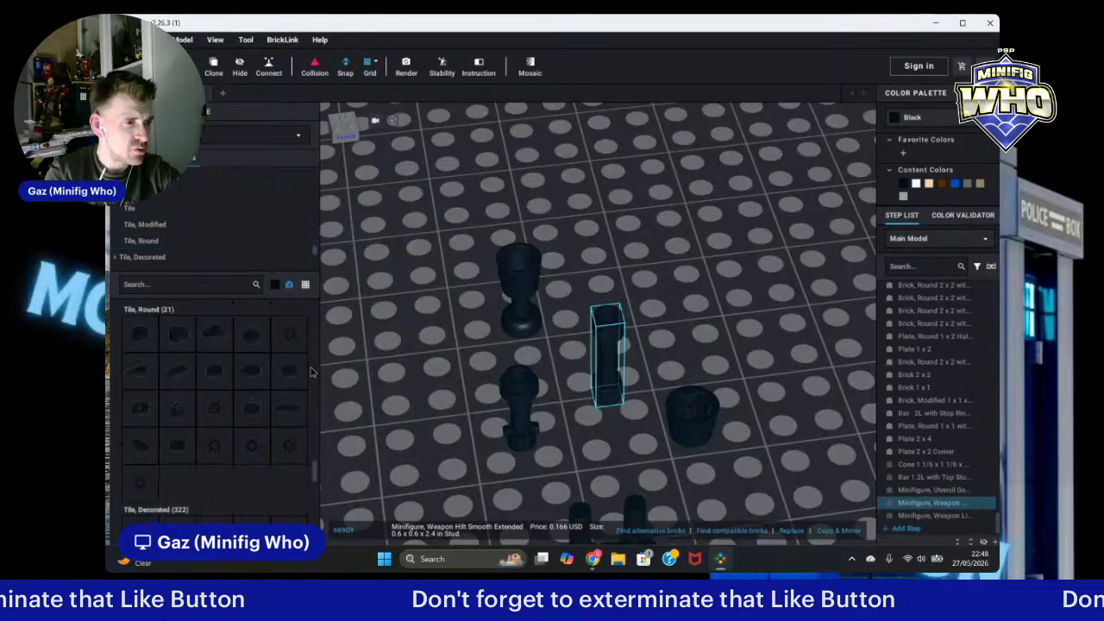
pyautogui.click(251, 337)
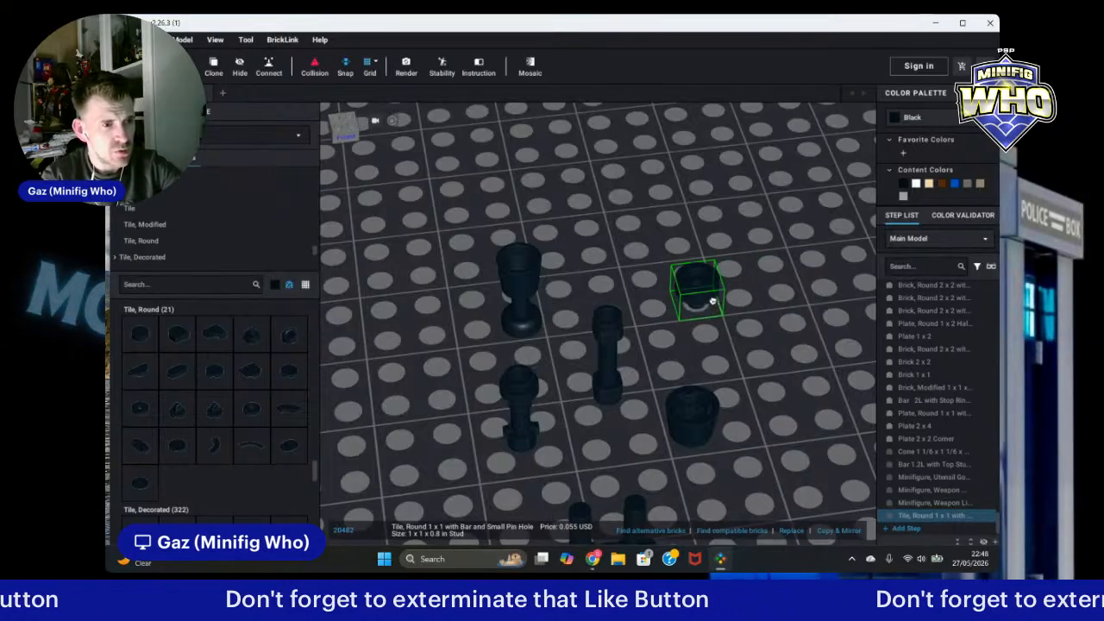
pyautogui.press('Escape')
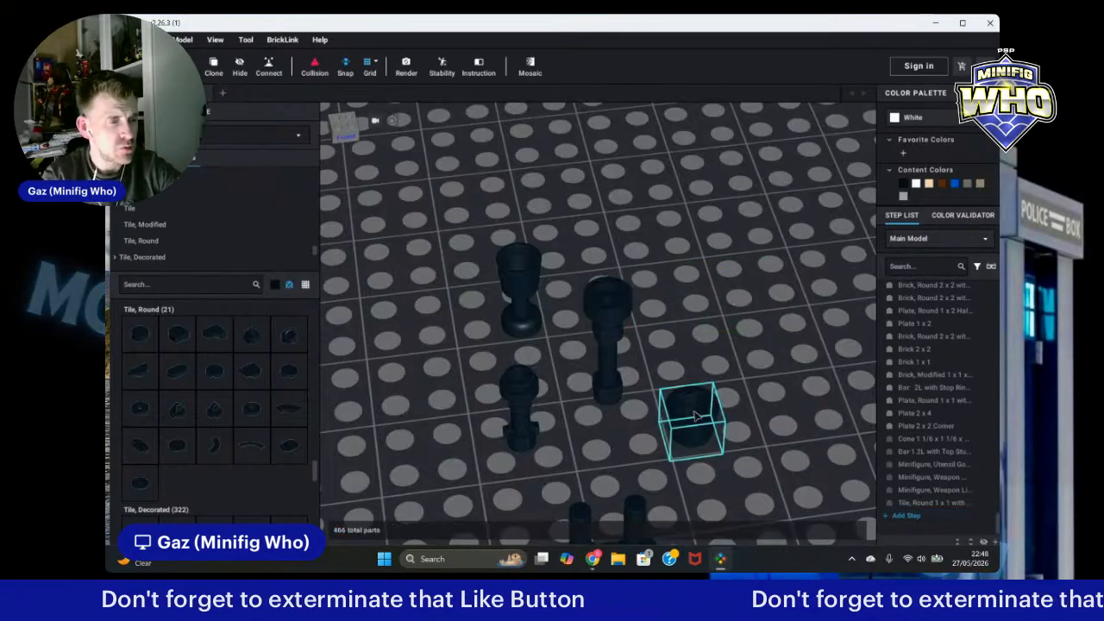
# Step: Stack the cone on top of the extended hilt and move the three-part hilt assembly further right on the baseplate
pyautogui.click(592, 265)
pyautogui.click(777, 380)
pyautogui.scroll(-4, 780, 384)
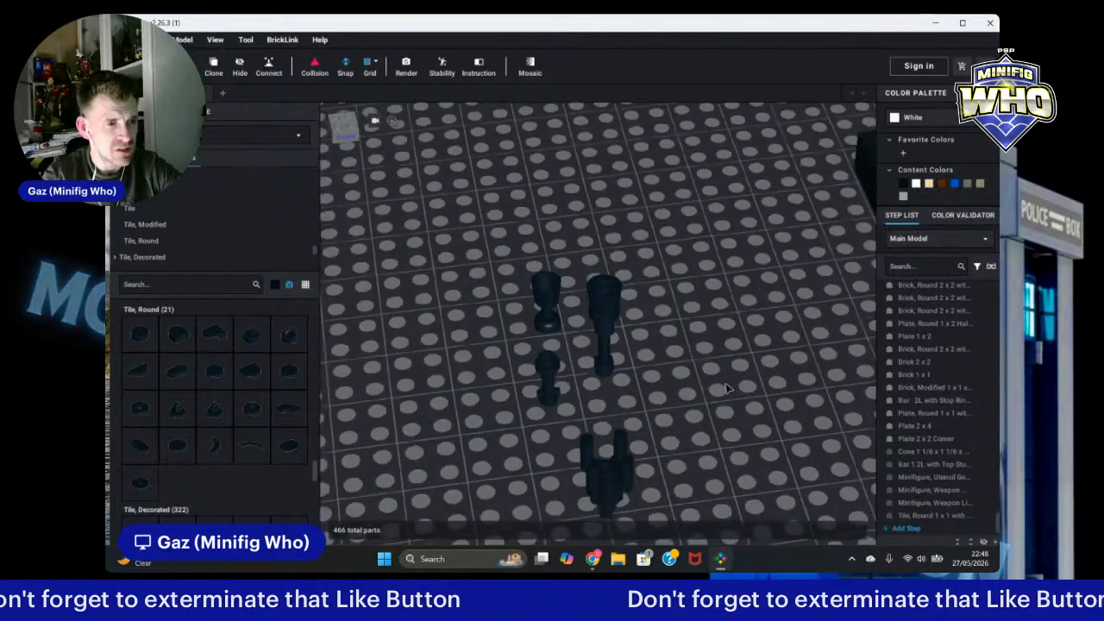
pyautogui.moveTo(785, 386); pyautogui.dragTo(730, 359, button='right')
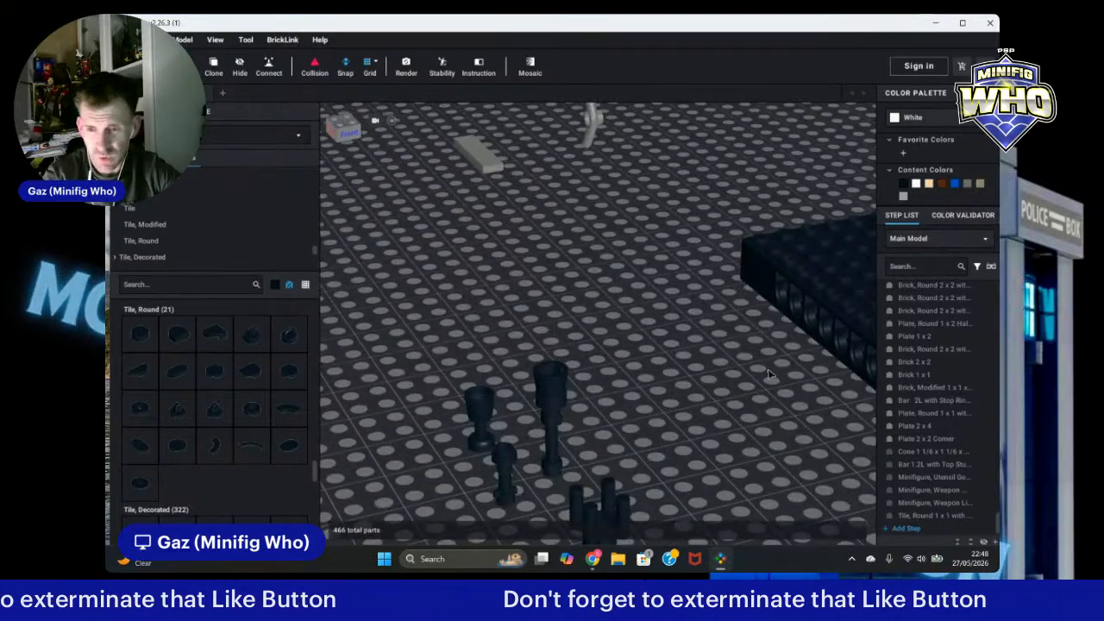
pyautogui.click(552, 401)
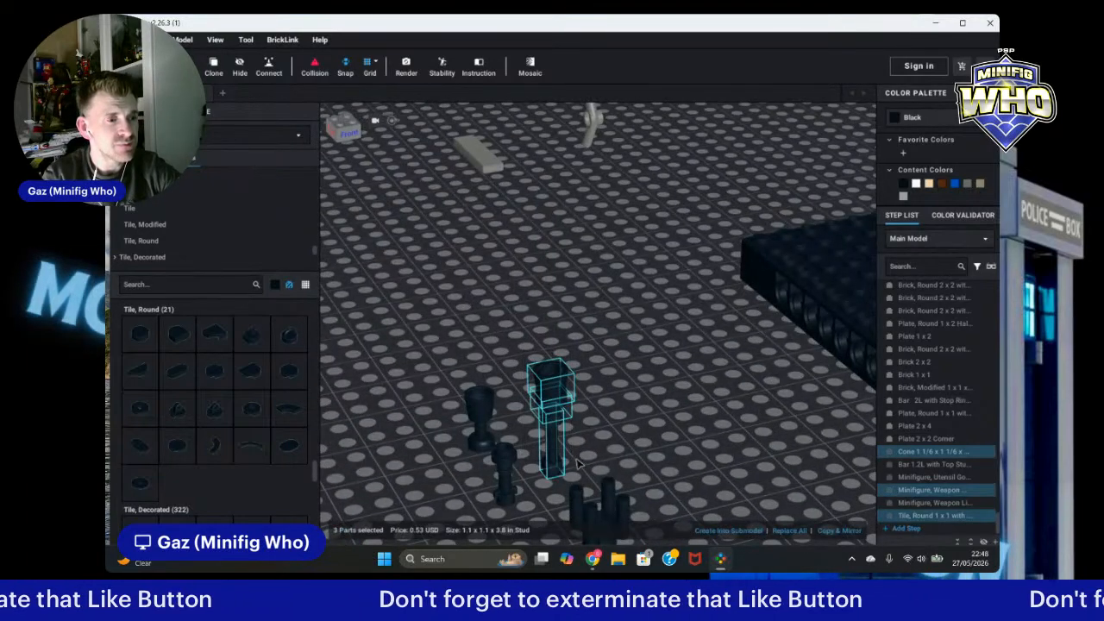
pyautogui.moveTo(560, 427); pyautogui.dragTo(704, 408)
pyautogui.click(758, 437)
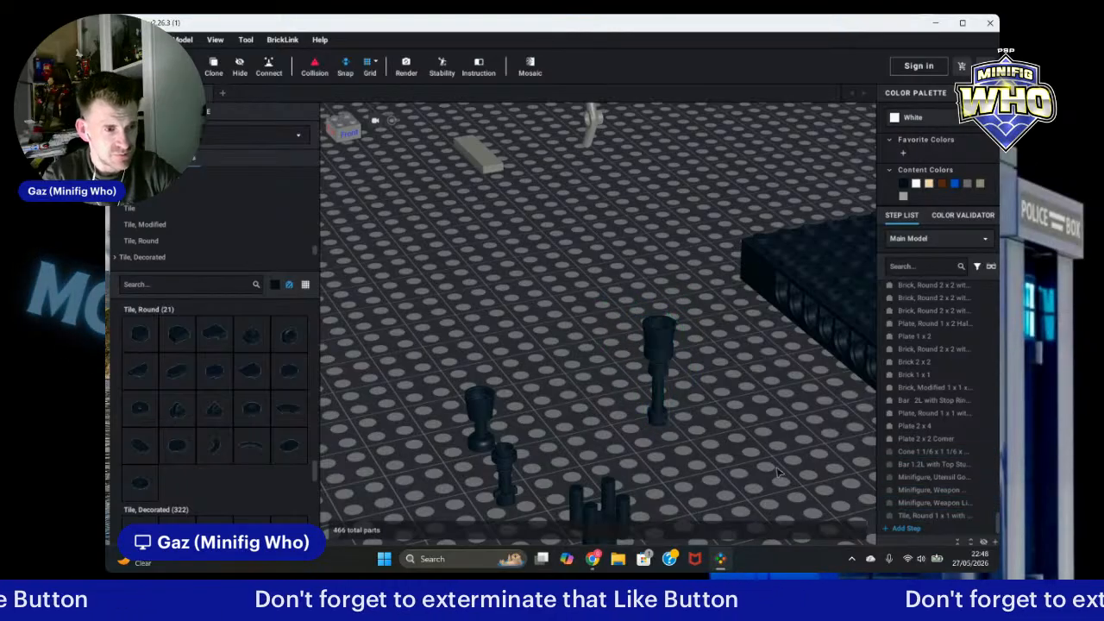
pyautogui.moveTo(758, 437); pyautogui.dragTo(752, 435, button='right')
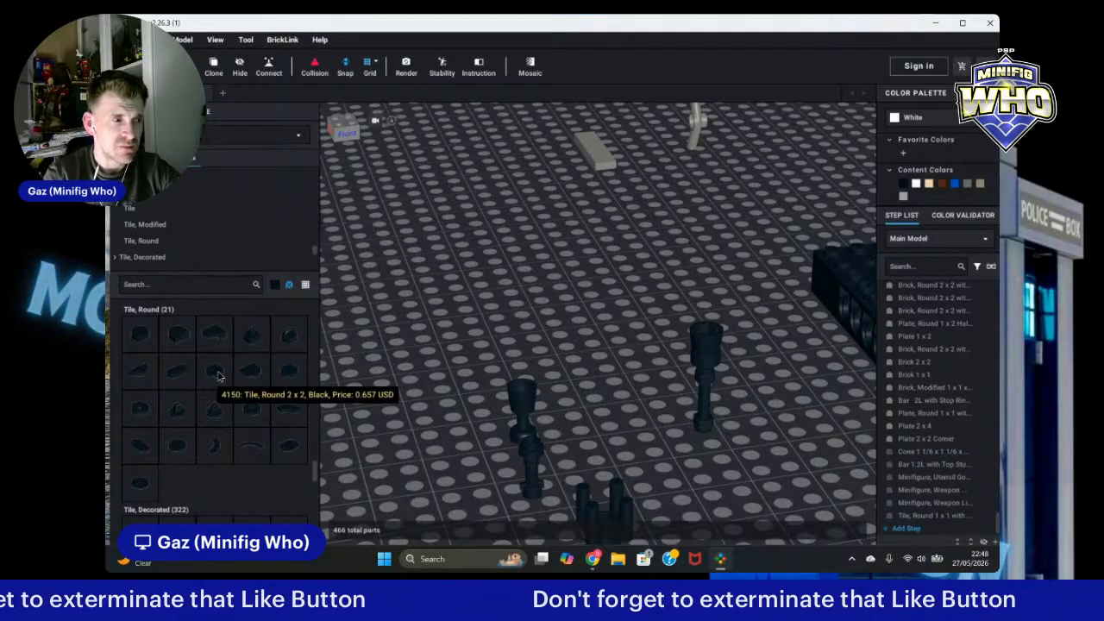
pyautogui.scroll(8, 205, 346)
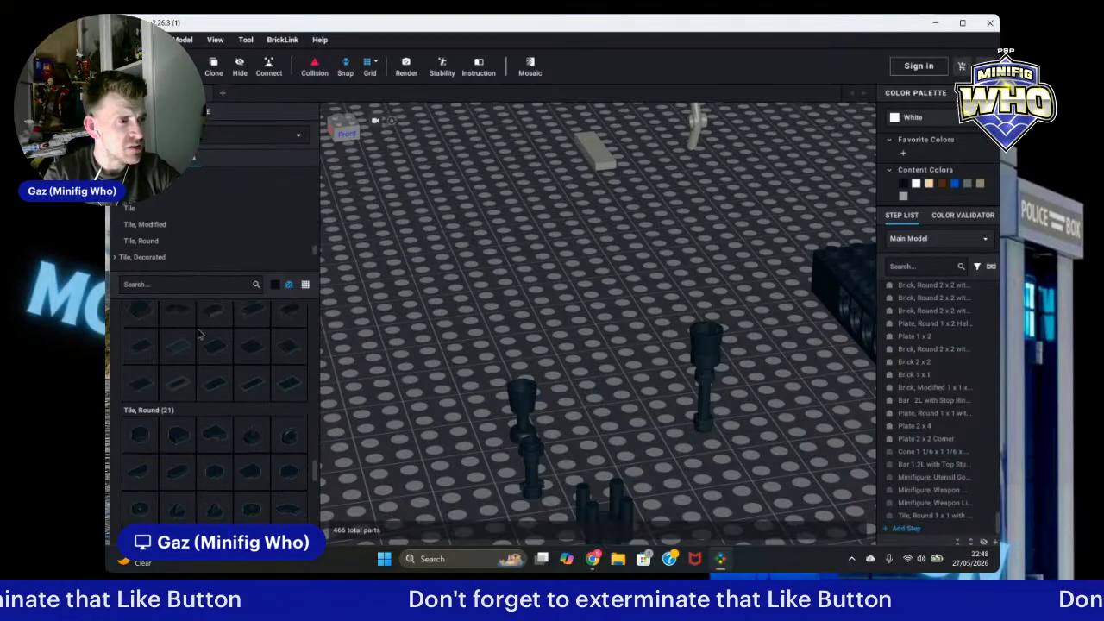
pyautogui.scroll(10, 191, 311)
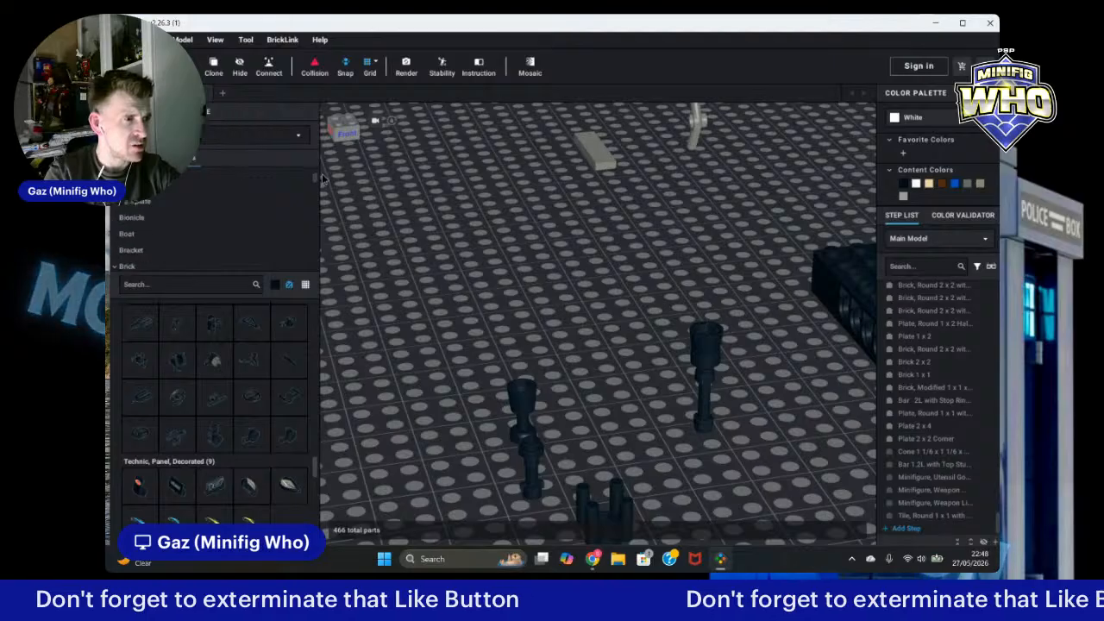
pyautogui.scroll(1, 325, 183)
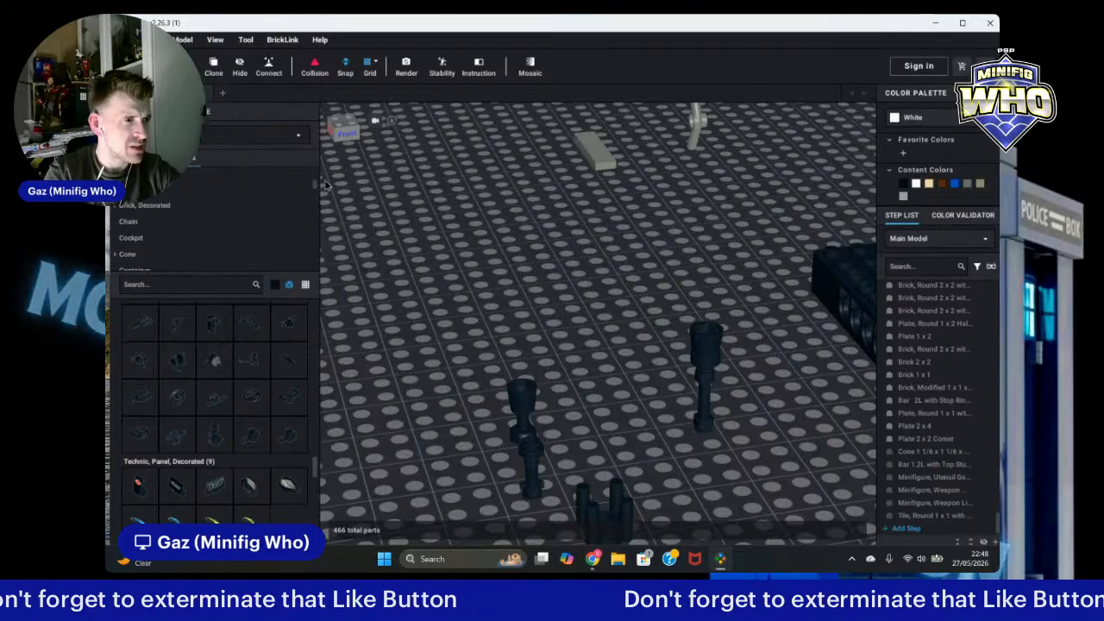
pyautogui.click(186, 194)
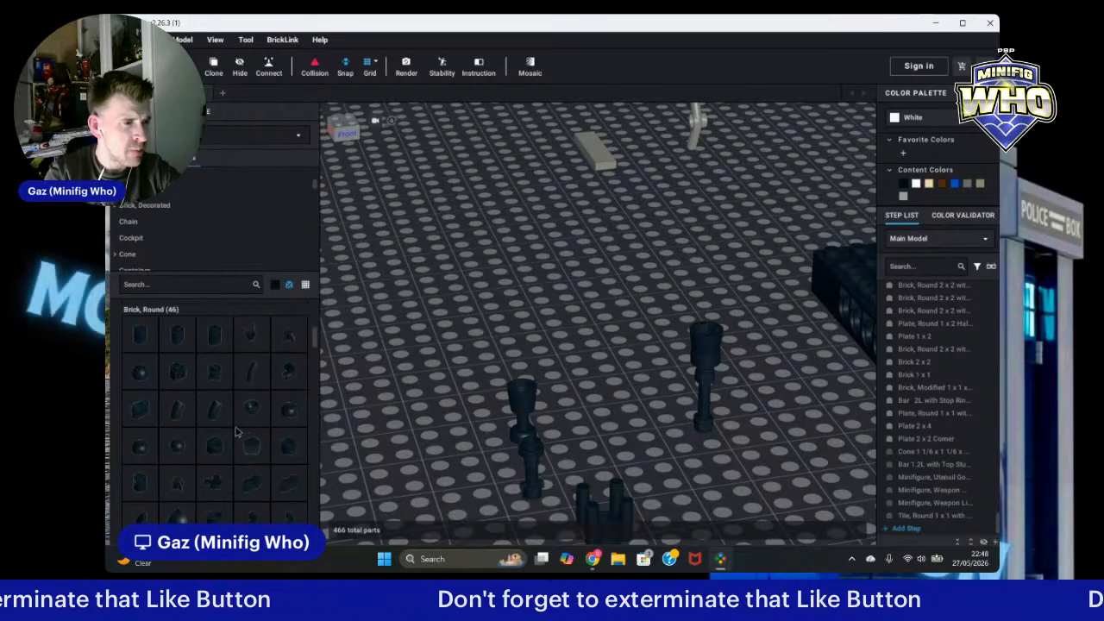
pyautogui.click(141, 378)
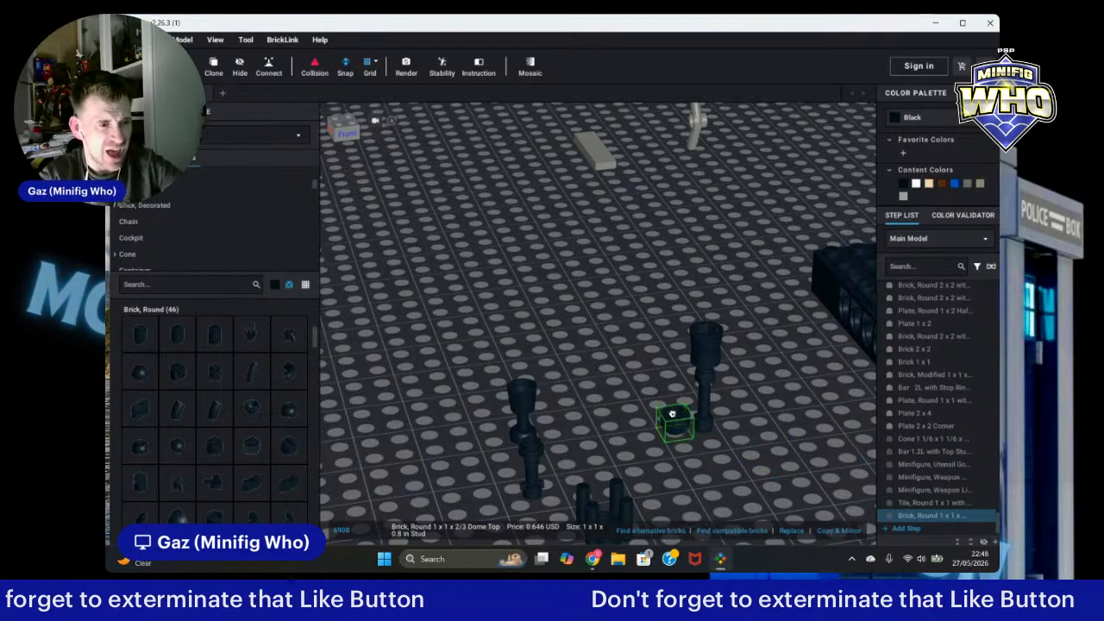
pyautogui.press('Escape')
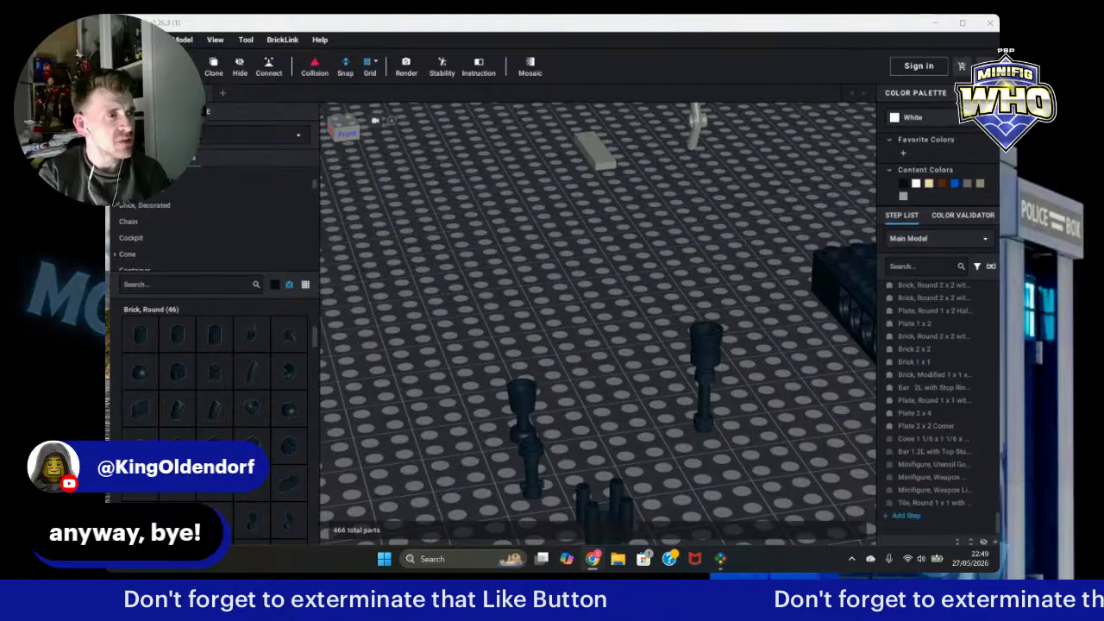
# Step: Browse the part categories and place a black Cone 1 x 1 Inverted between the goblet and the hilt assembly
pyautogui.click(124, 40)
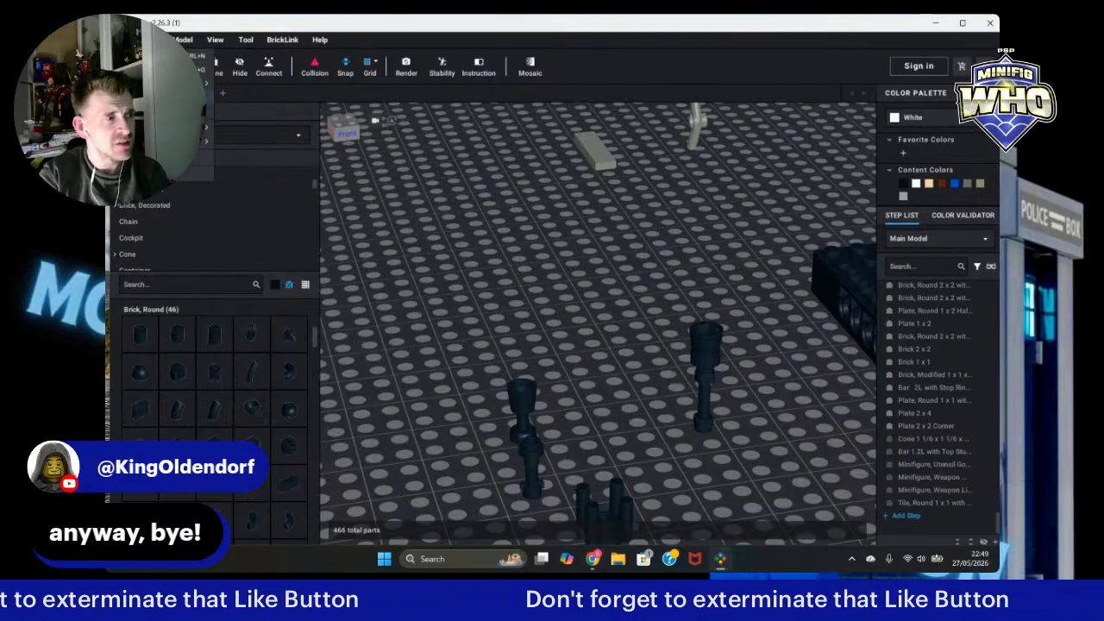
pyautogui.click(138, 99)
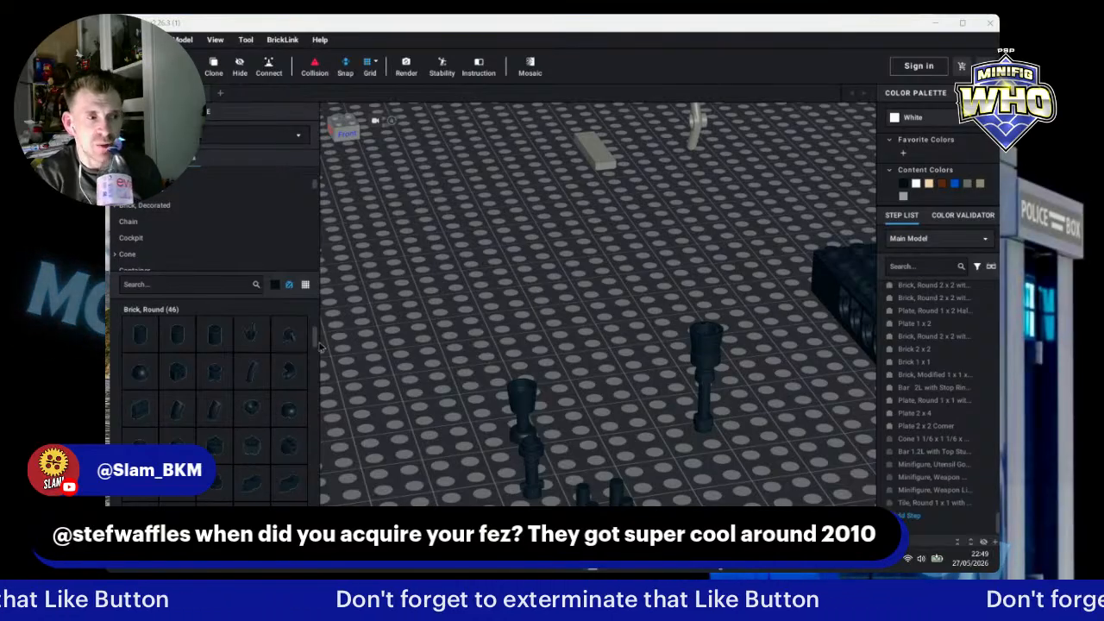
pyautogui.scroll(-10, 318, 345)
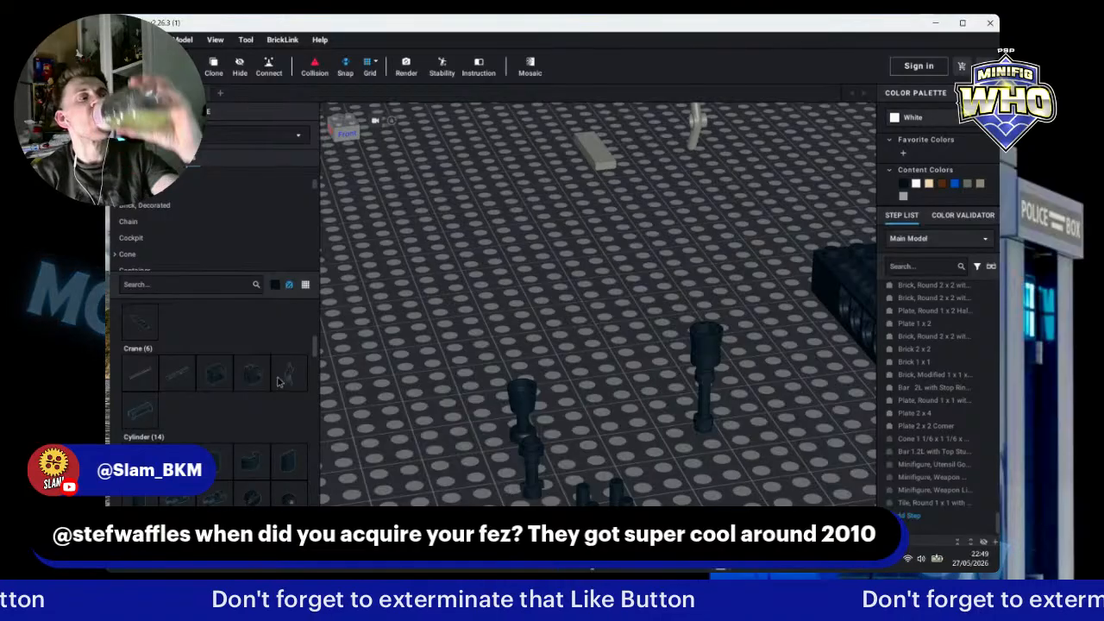
pyautogui.scroll(-5, 261, 381)
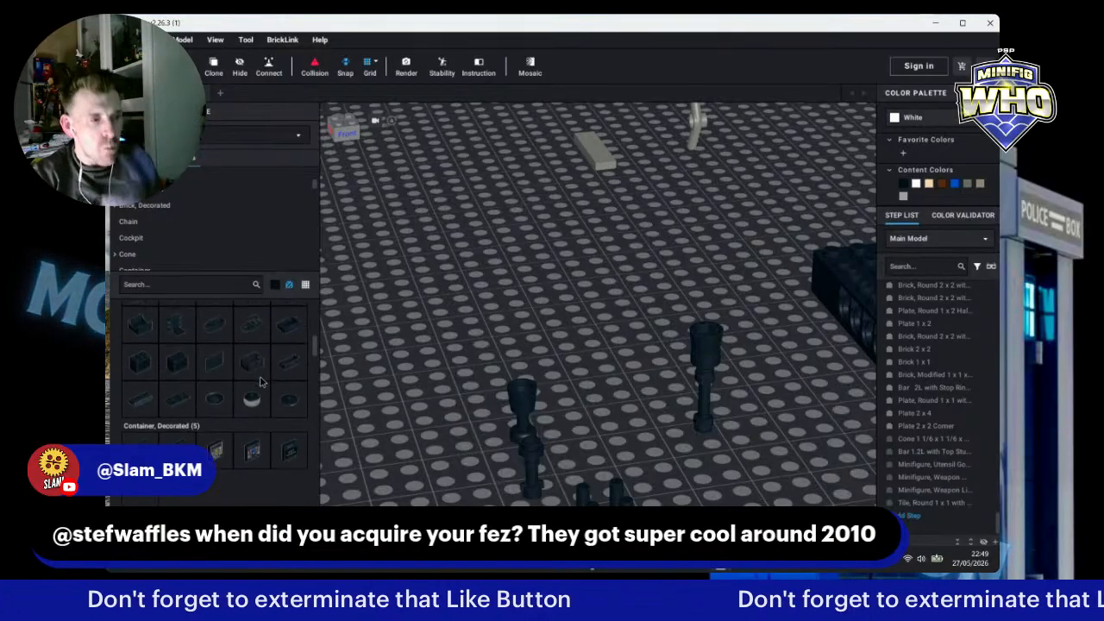
pyautogui.scroll(2, 262, 382)
pyautogui.scroll(1, 321, 441)
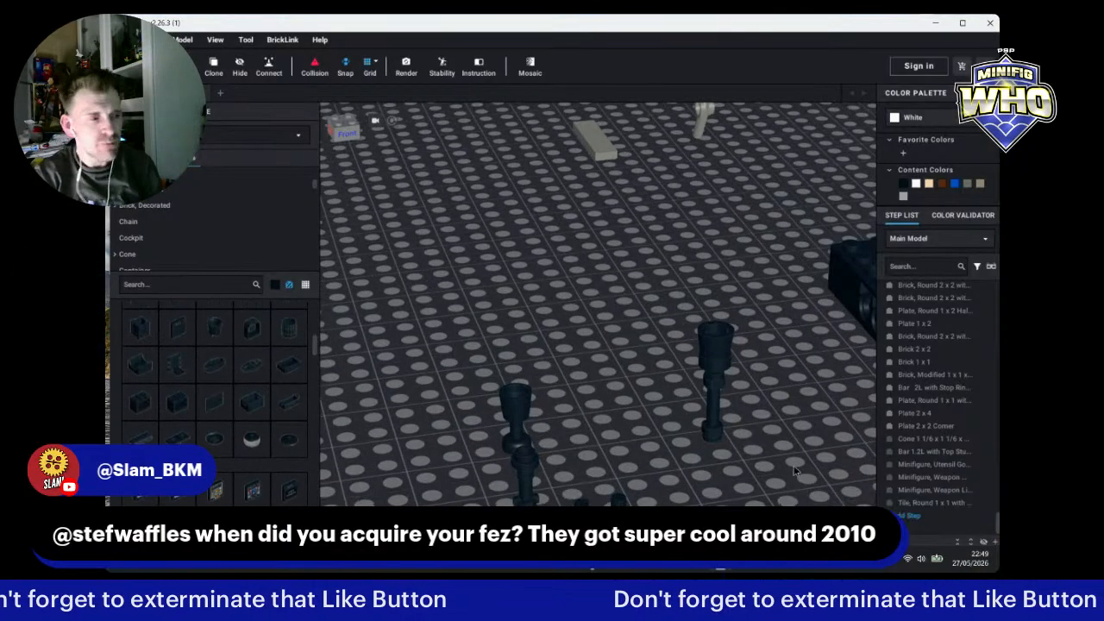
pyautogui.scroll(-2, 280, 442)
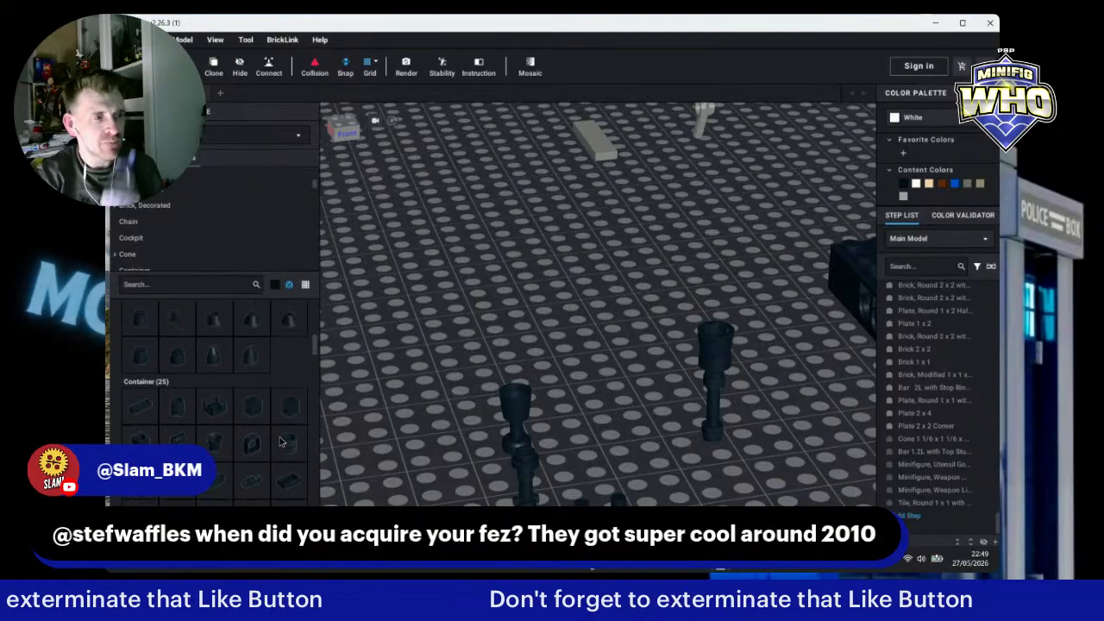
pyautogui.scroll(2, 281, 442)
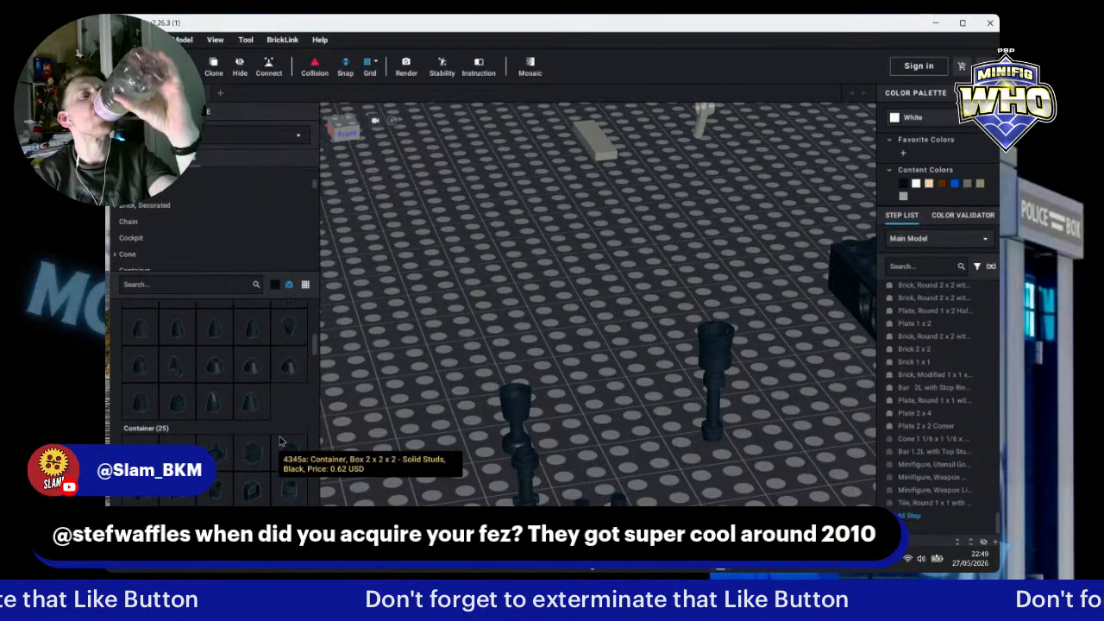
pyautogui.scroll(3, 280, 442)
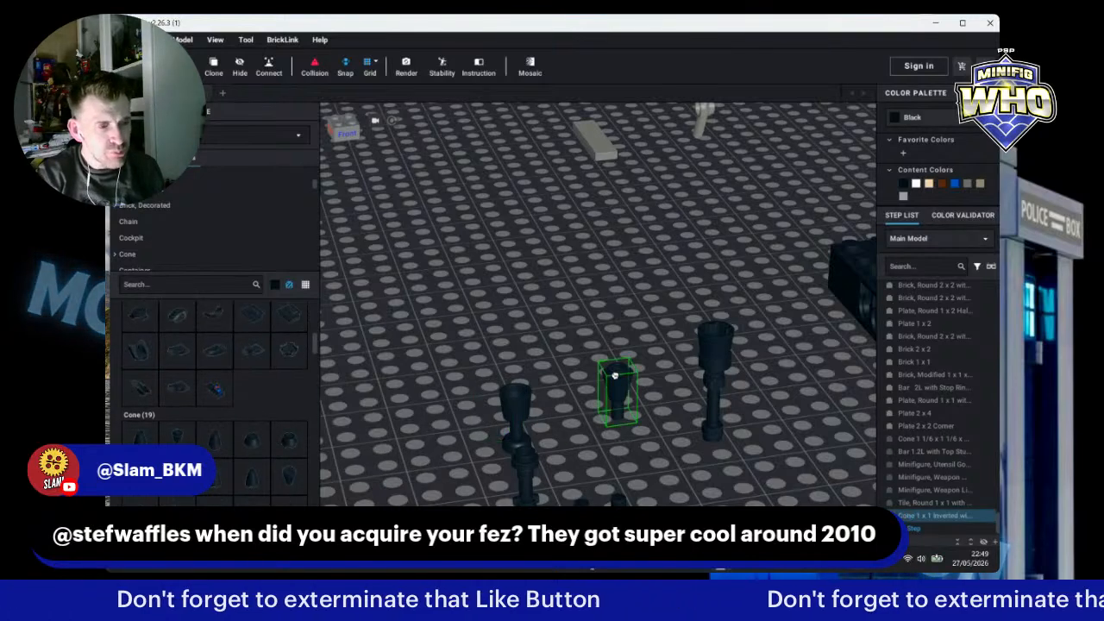
pyautogui.click(618, 368)
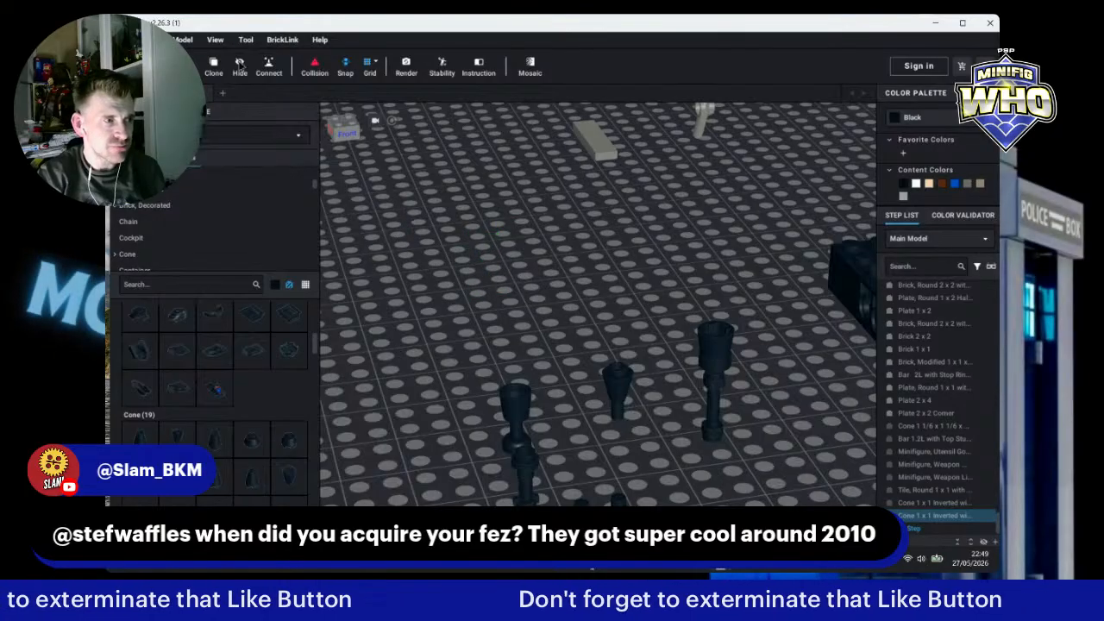
pyautogui.press('Escape')
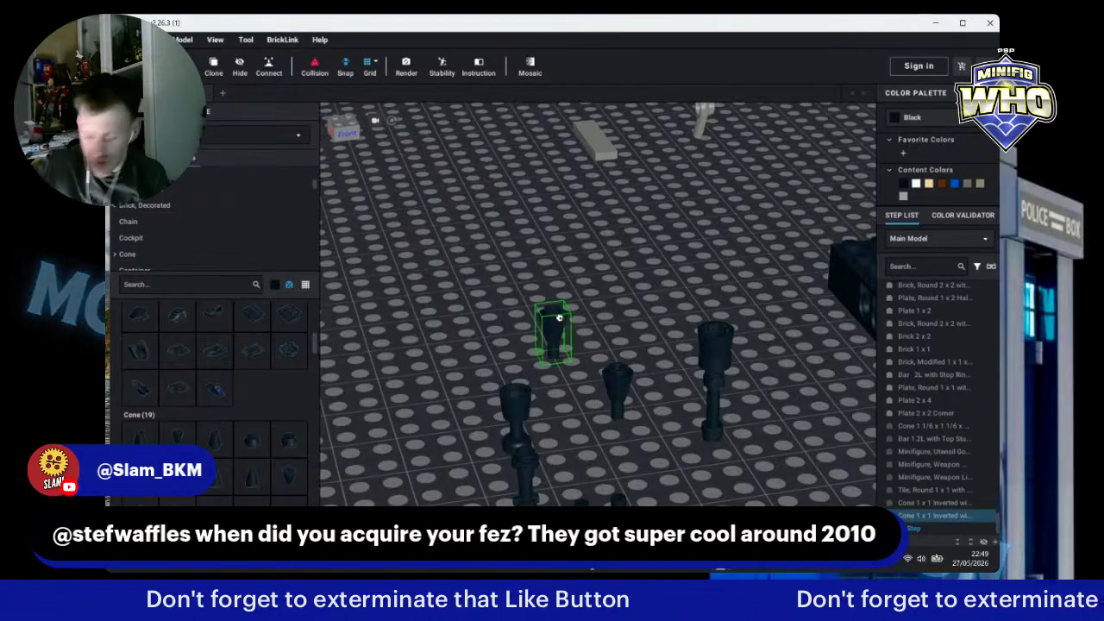
pyautogui.press('Escape')
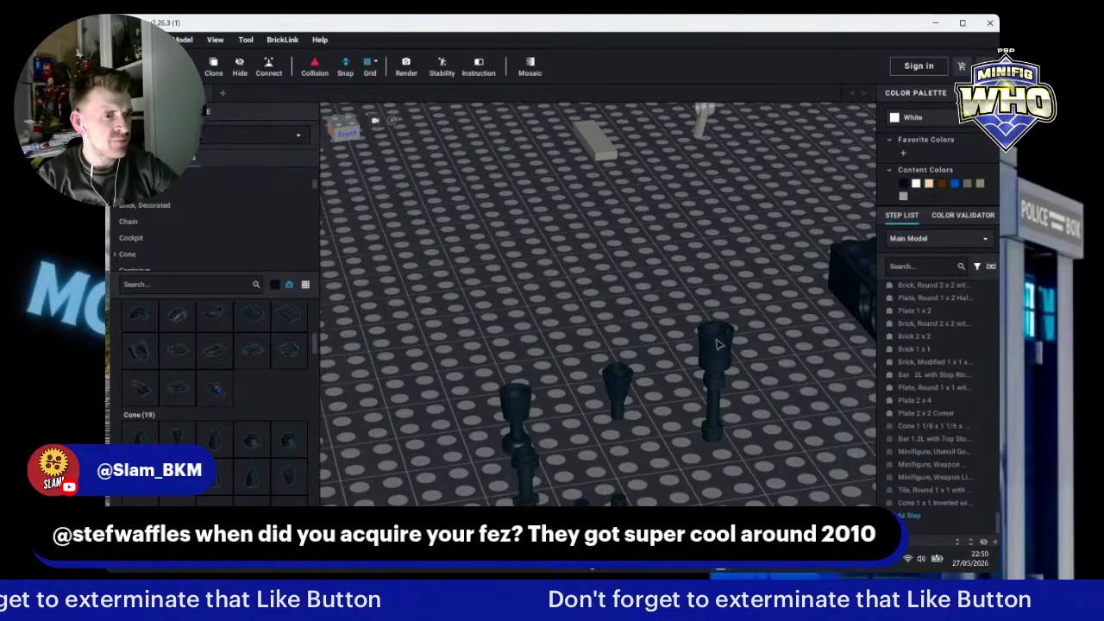
# Step: Filter the parts palette to the Trans-Orange colour and browse down to the Energy Effect category
pyautogui.click(276, 287)
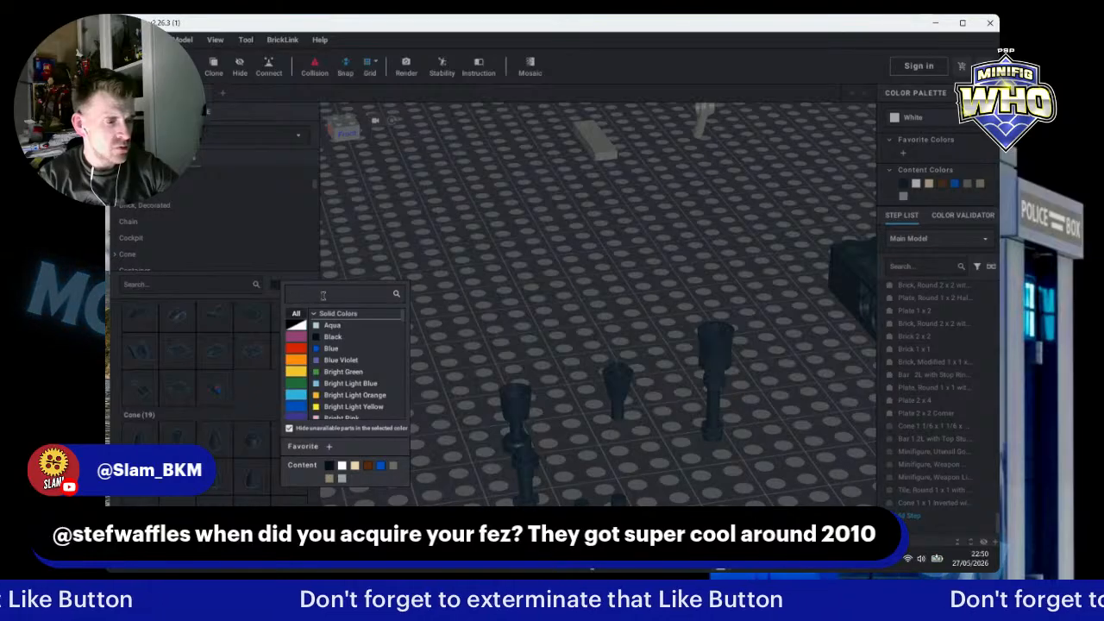
pyautogui.write('f')
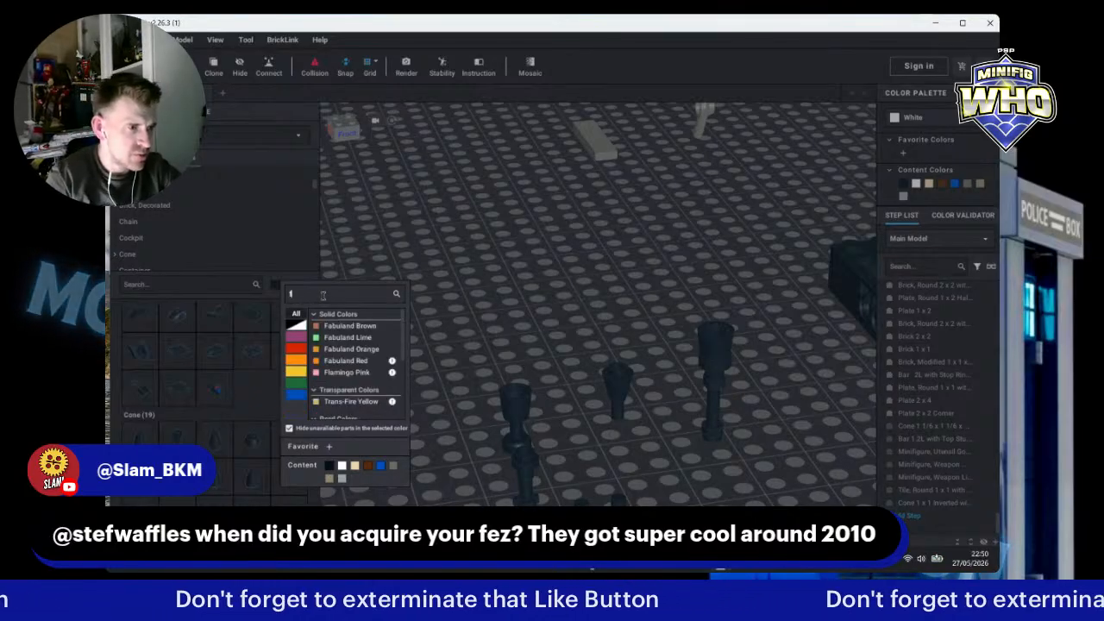
pyautogui.press('BackSpace')
pyautogui.write('trans')
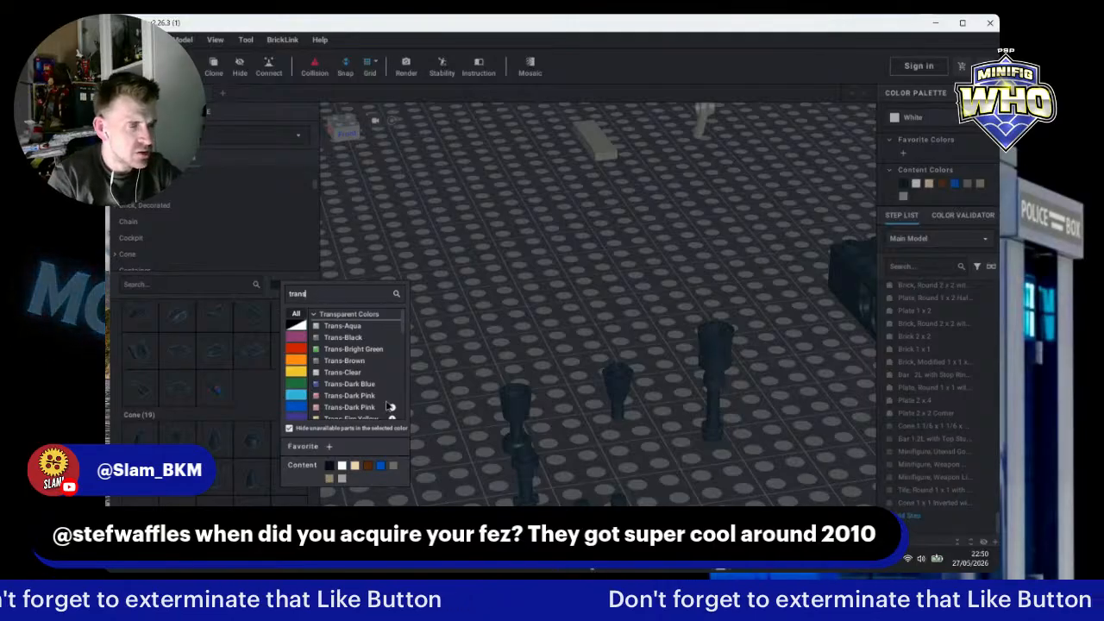
pyautogui.scroll(-5, 390, 405)
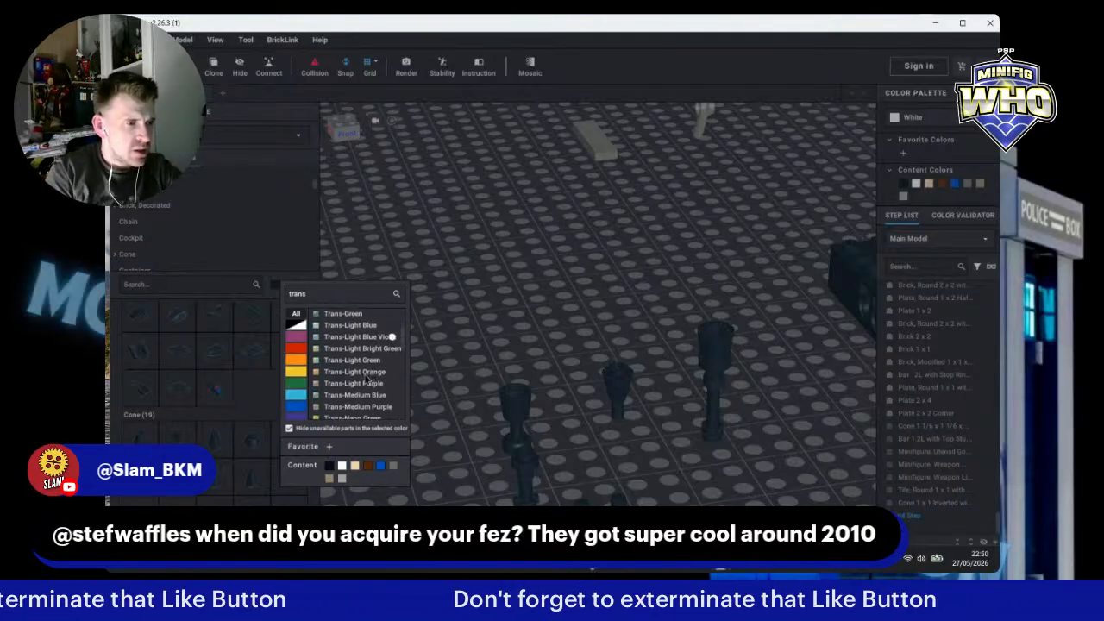
pyautogui.scroll(-3, 367, 380)
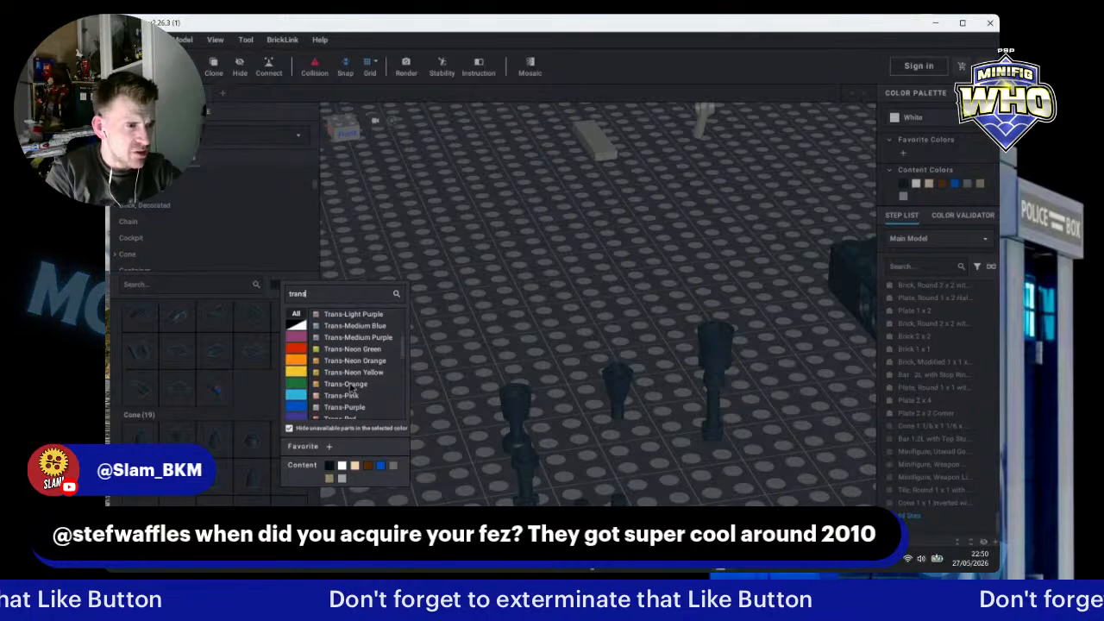
pyautogui.click(377, 385)
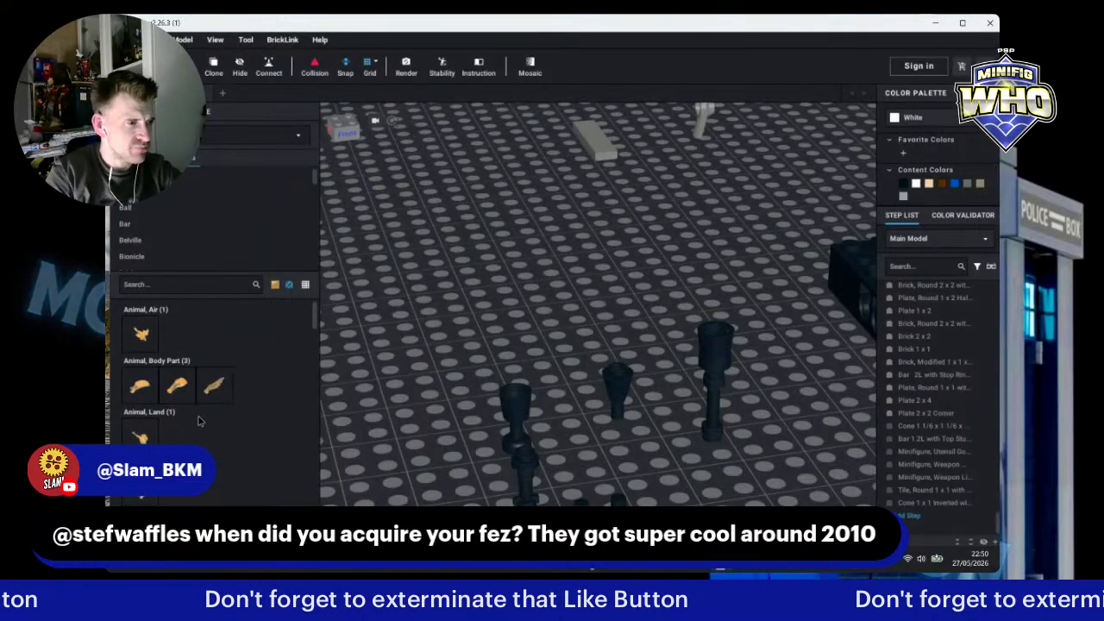
pyautogui.scroll(-6, 199, 419)
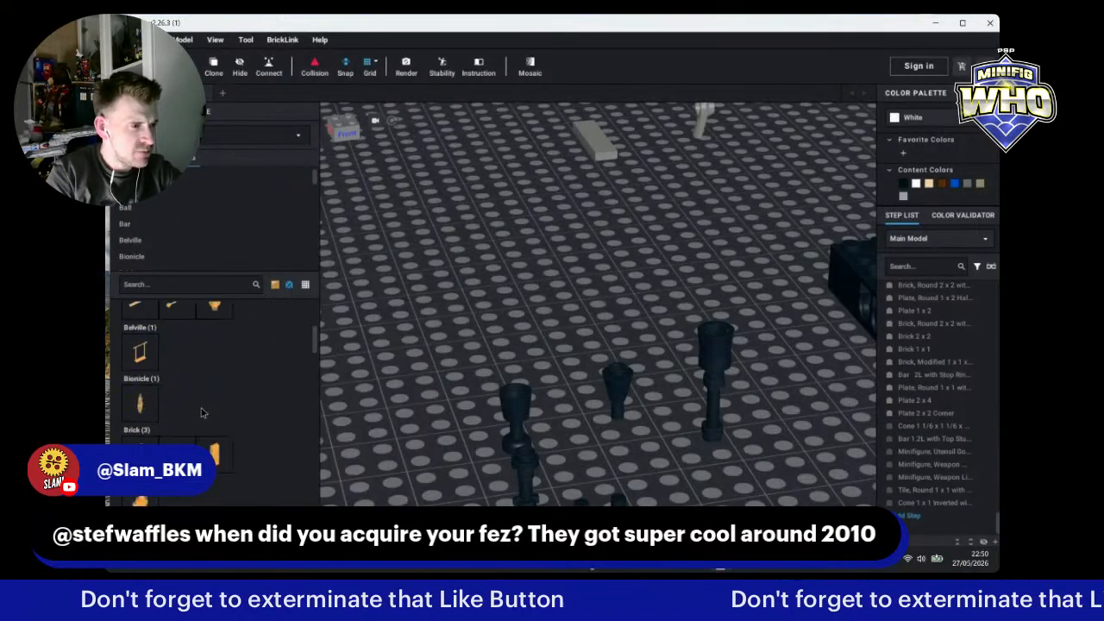
pyautogui.scroll(-4, 201, 412)
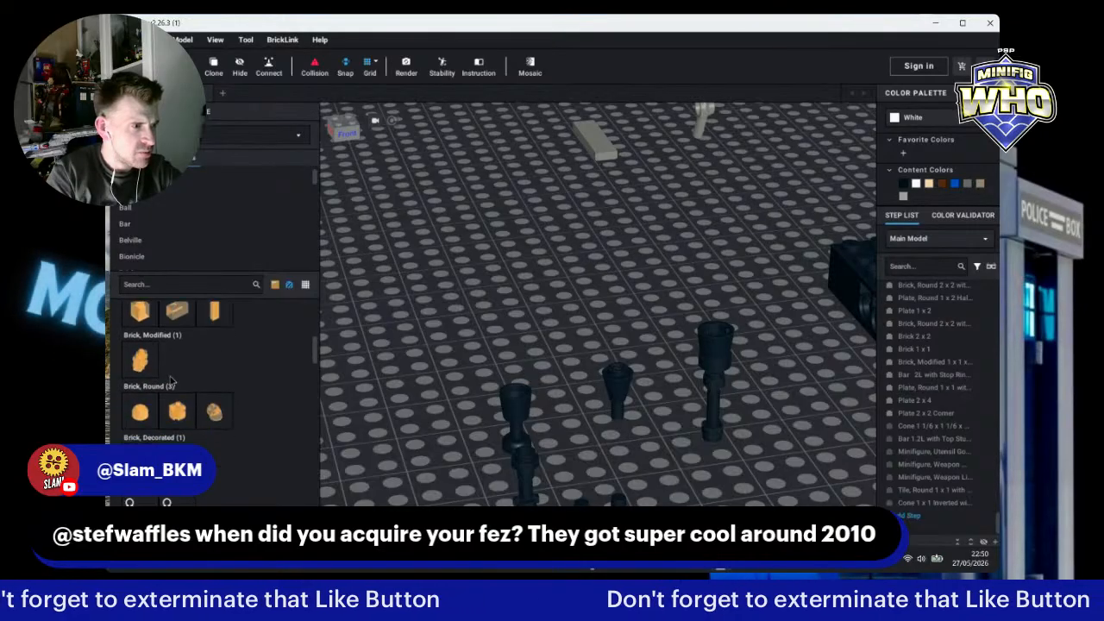
pyautogui.scroll(-5, 177, 392)
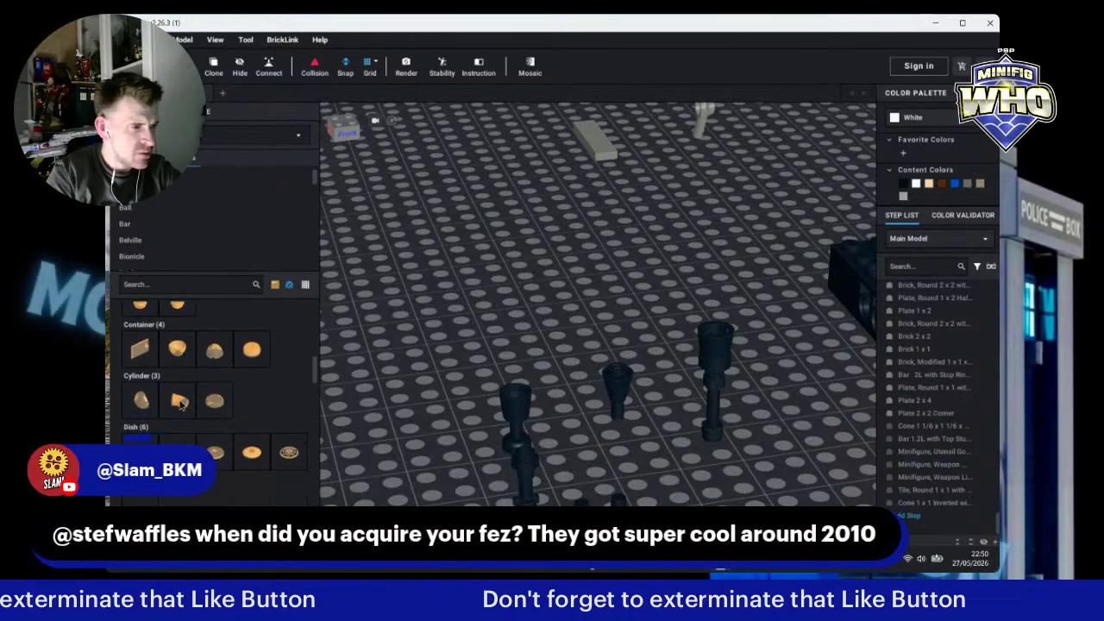
pyautogui.scroll(-6, 181, 403)
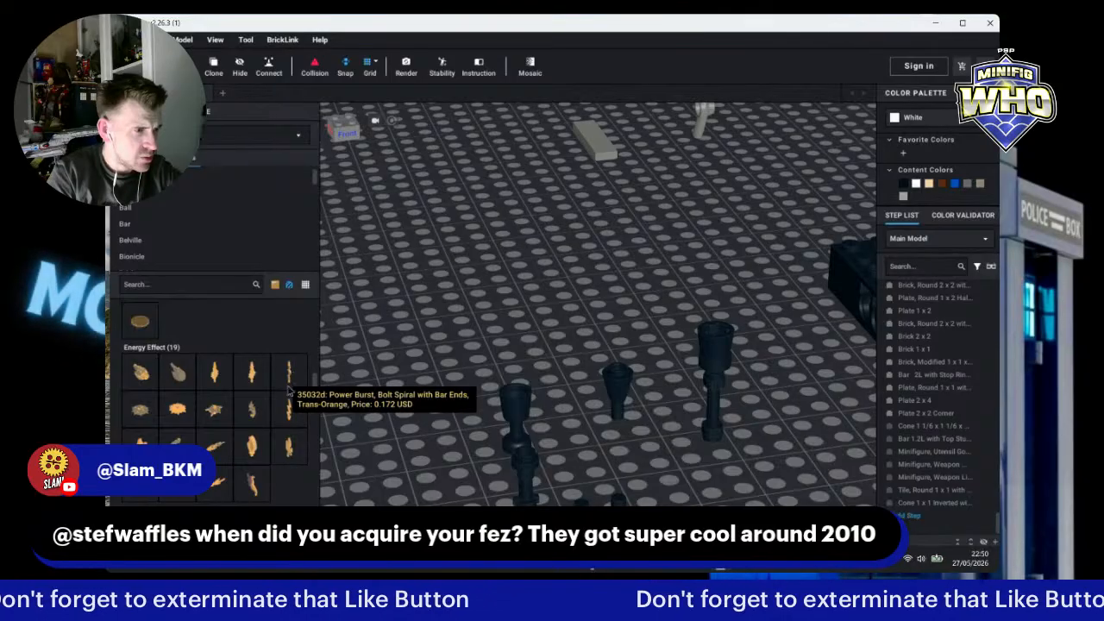
# Step: Try out several Trans-Orange Energy Effect flame pieces in the scene, discarding each one
pyautogui.click(252, 449)
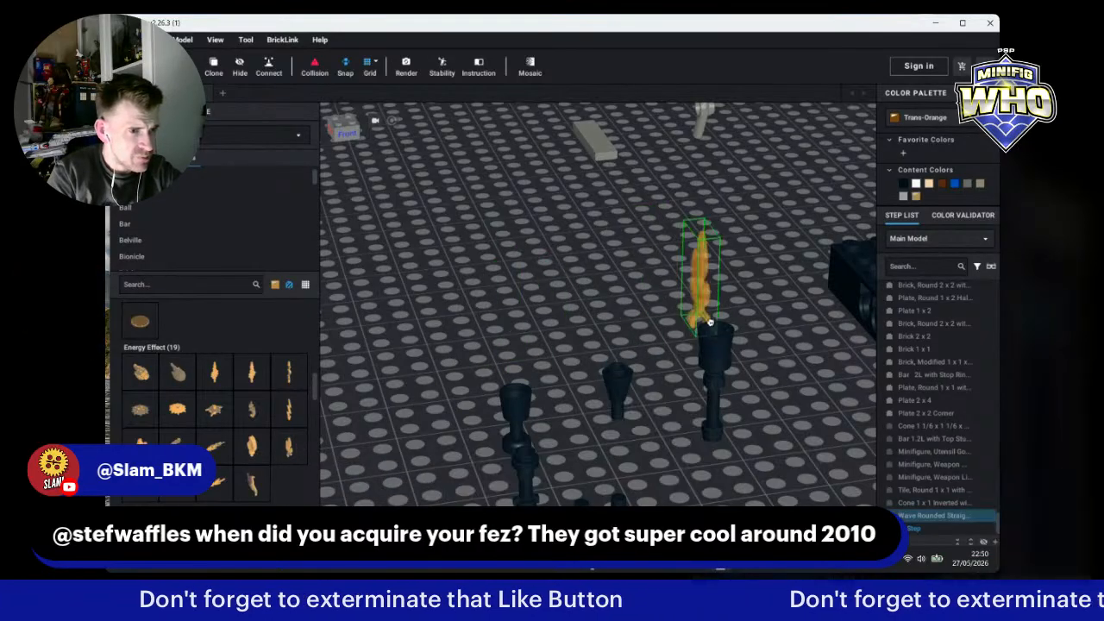
pyautogui.press('Escape')
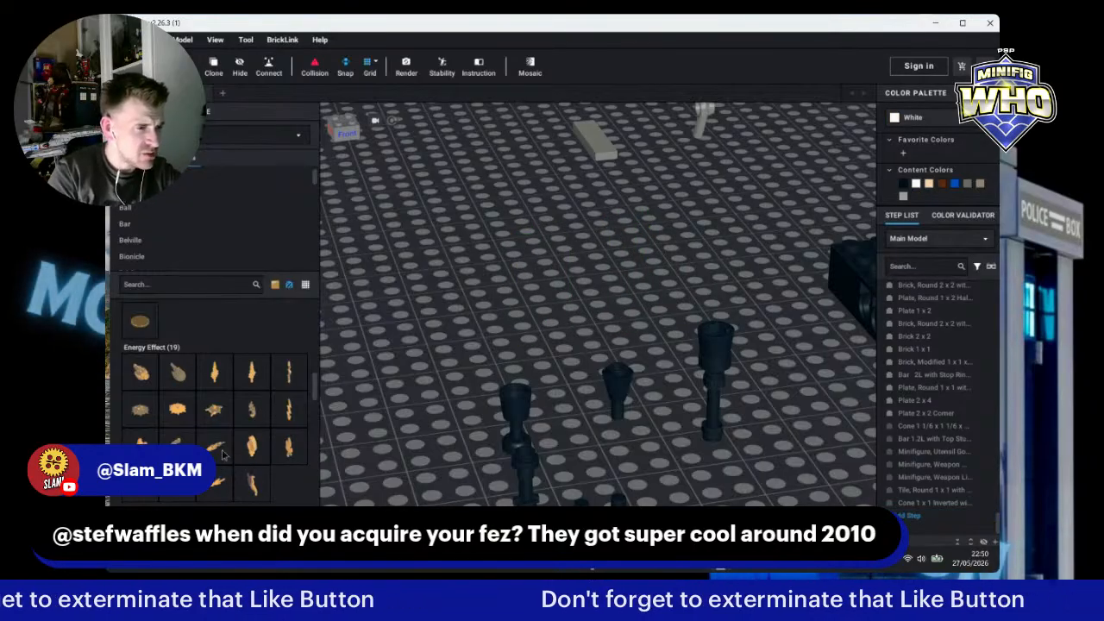
pyautogui.click(251, 375)
pyautogui.press('Escape')
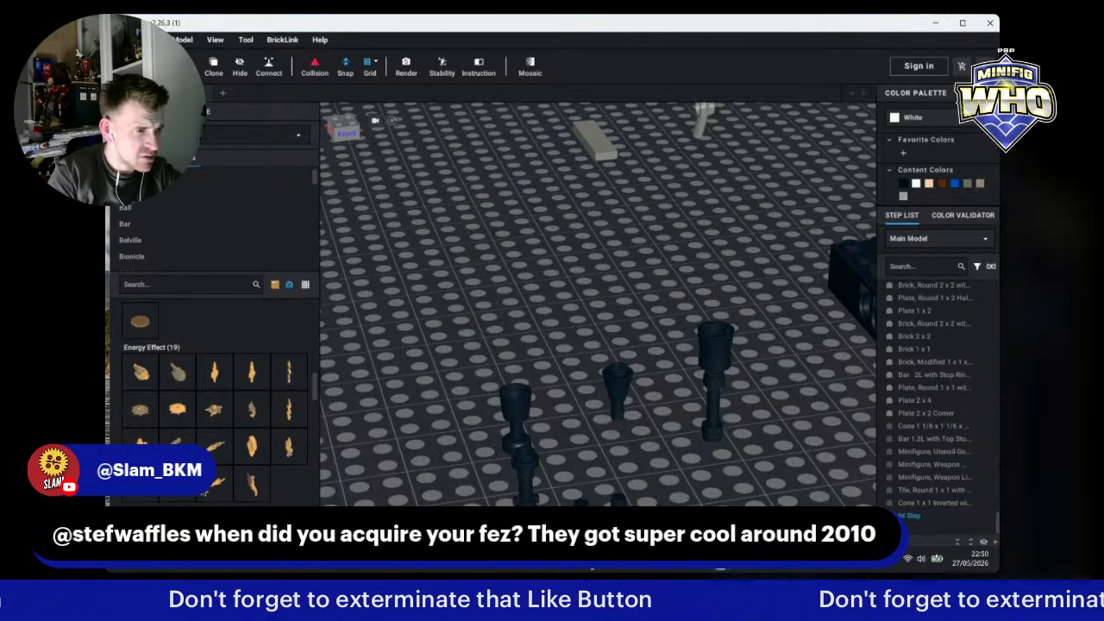
pyautogui.click(214, 446)
pyautogui.click(447, 359)
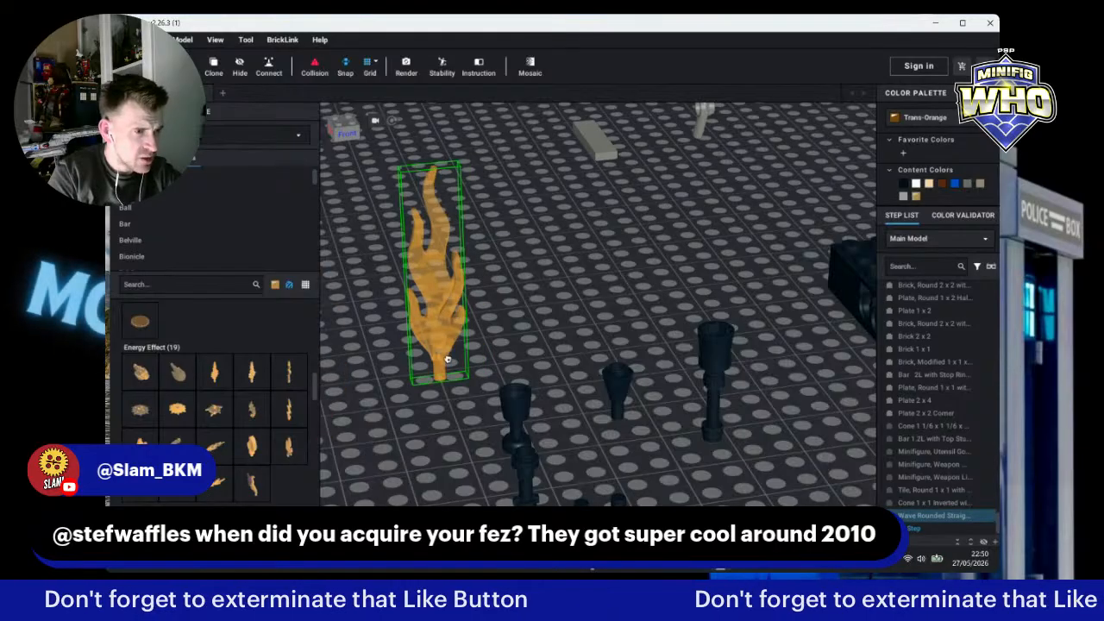
pyautogui.press('Escape')
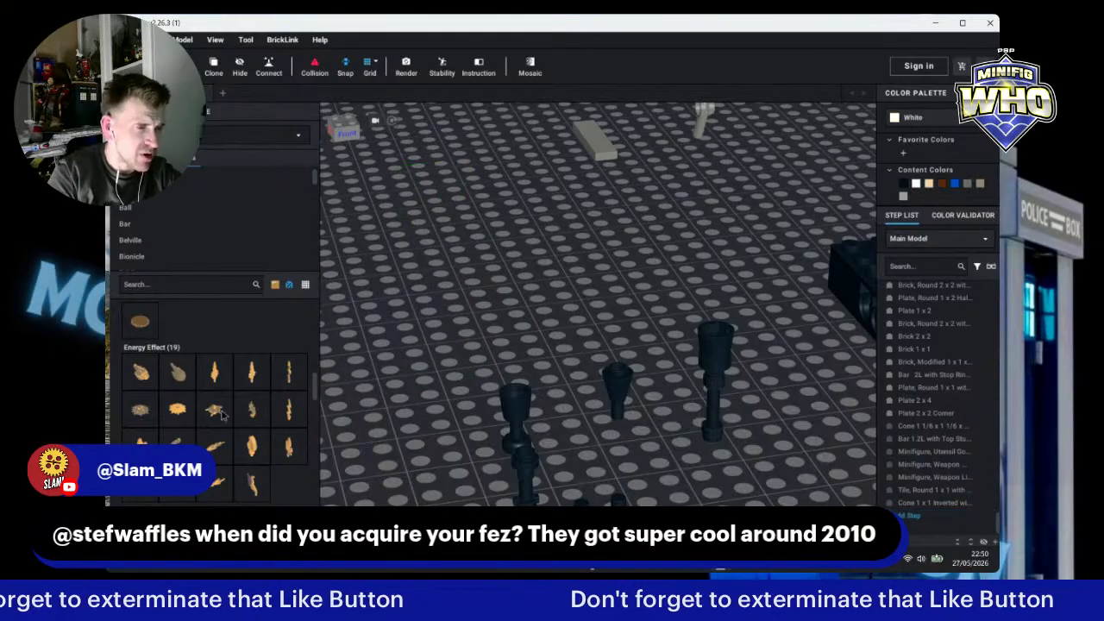
pyautogui.click(290, 374)
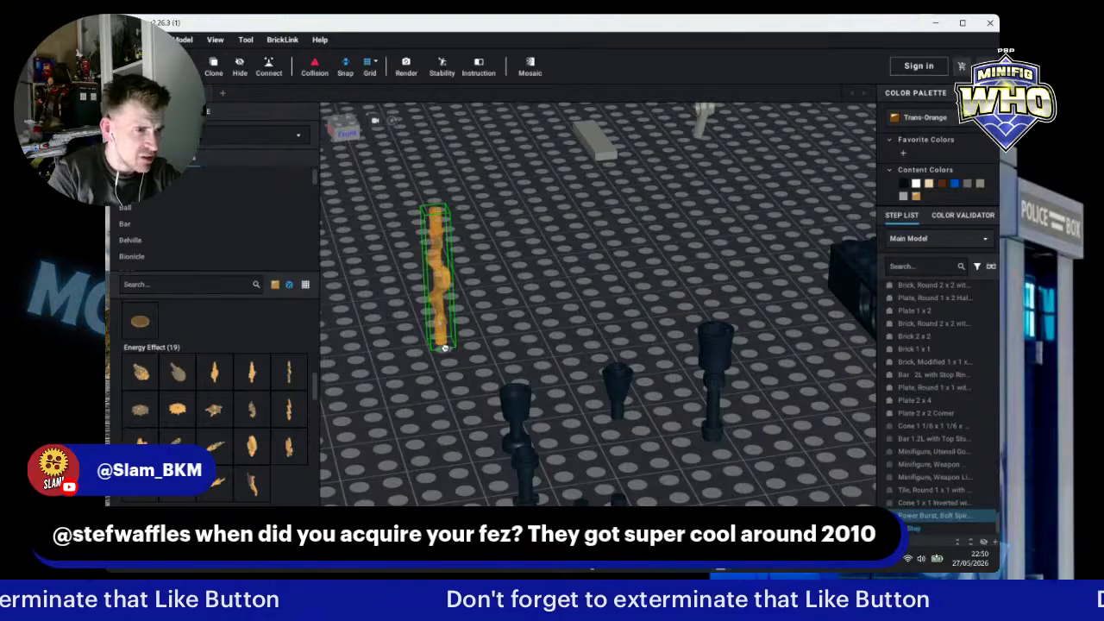
pyautogui.press('Escape')
pyautogui.click(216, 388)
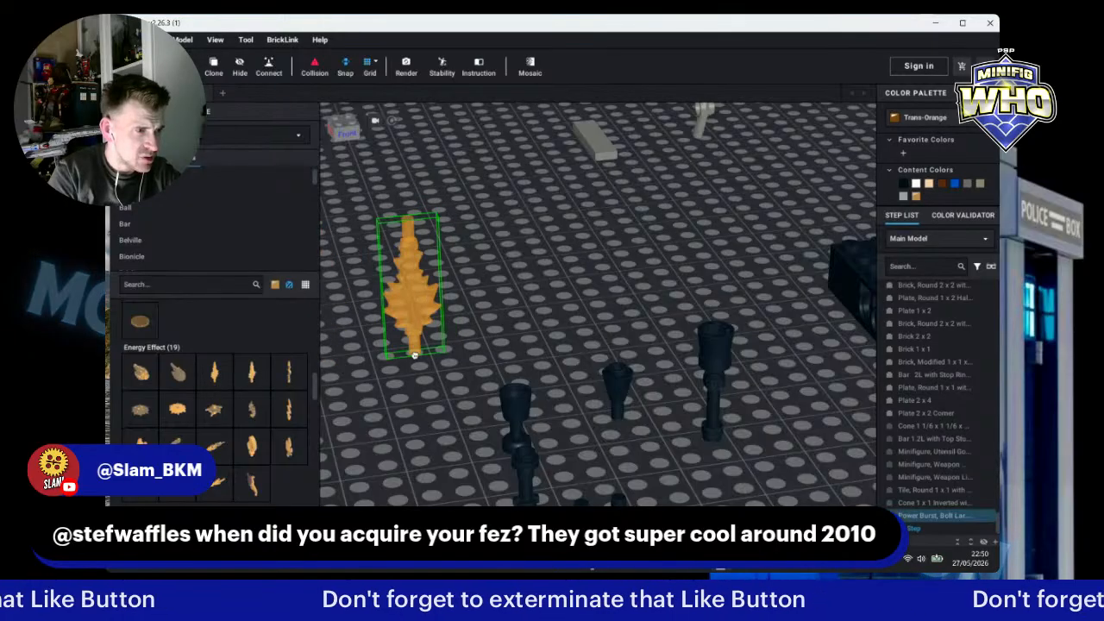
pyautogui.press('Escape')
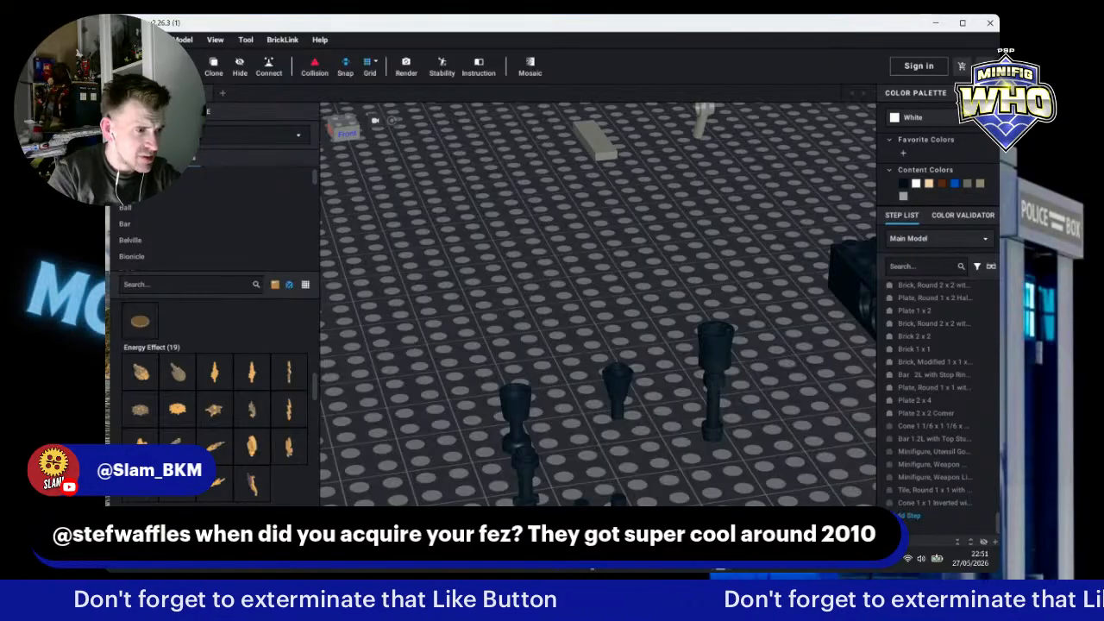
pyautogui.click(252, 483)
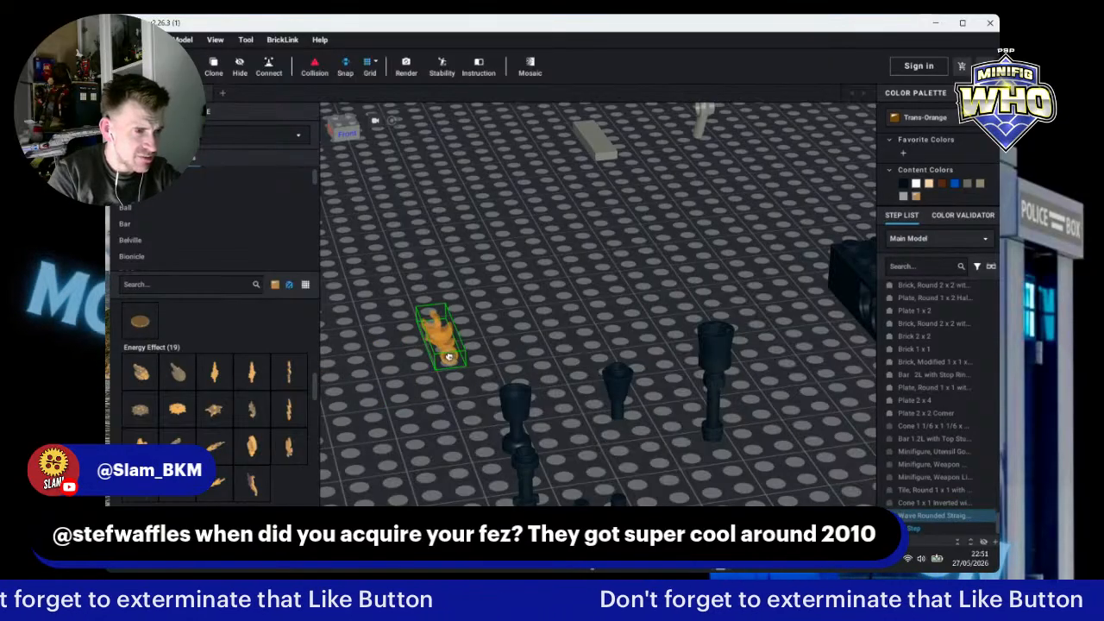
pyautogui.press('Escape')
pyautogui.click(288, 456)
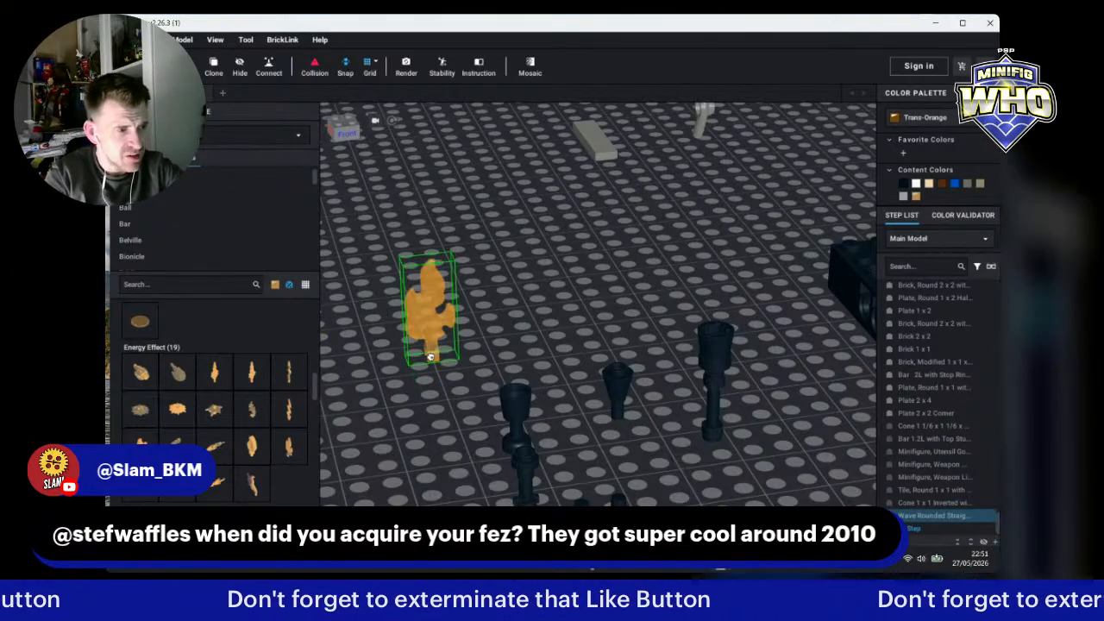
pyautogui.press('Escape')
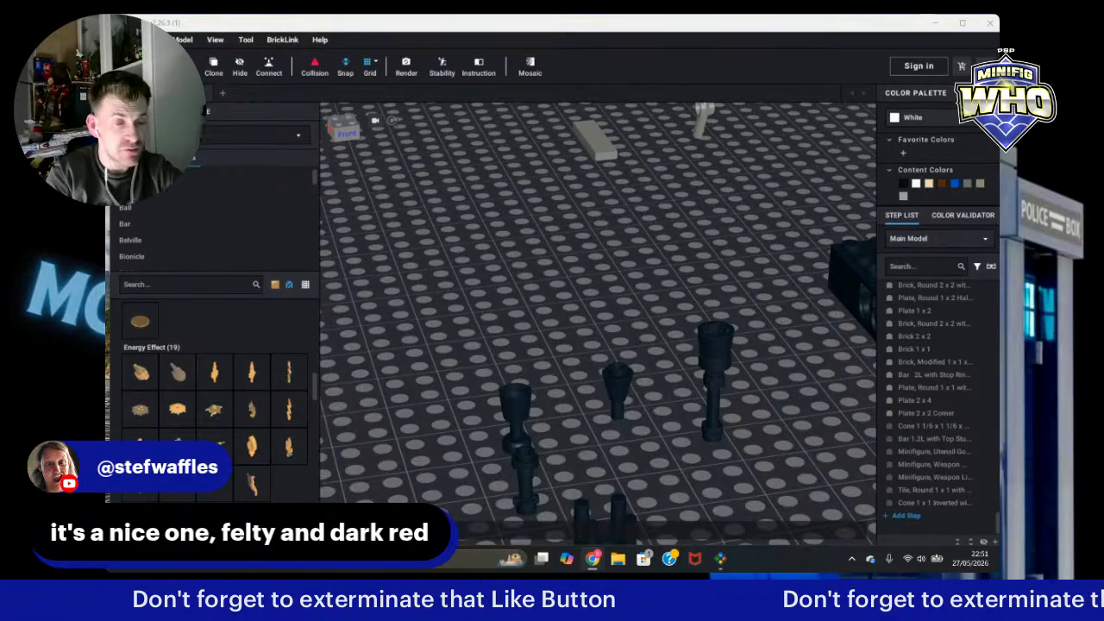
pyautogui.click(174, 438)
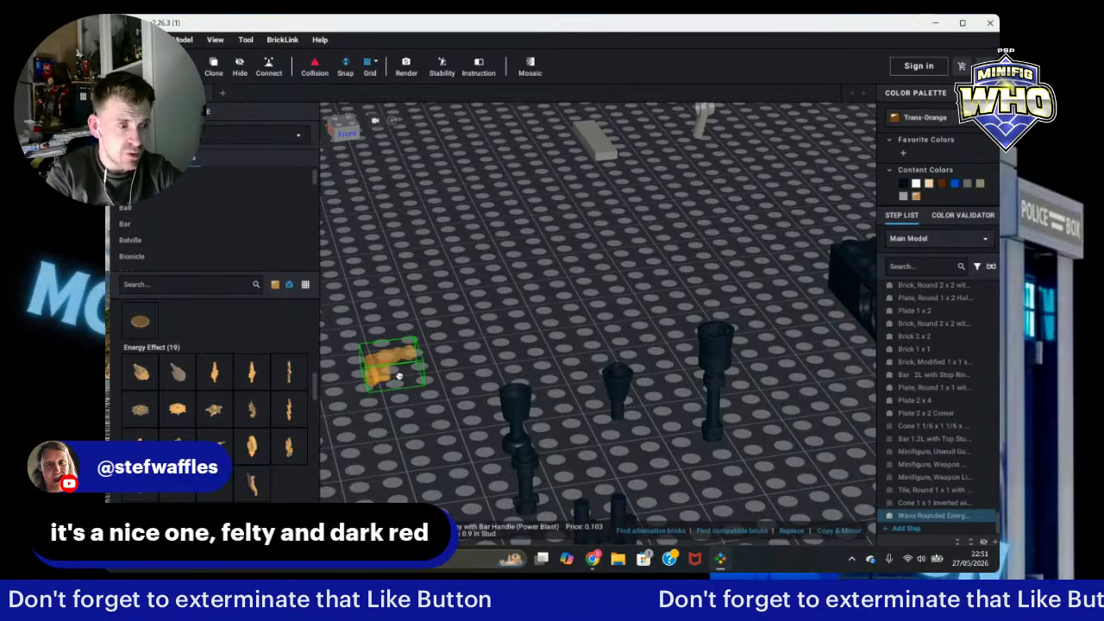
pyautogui.press('Delete')
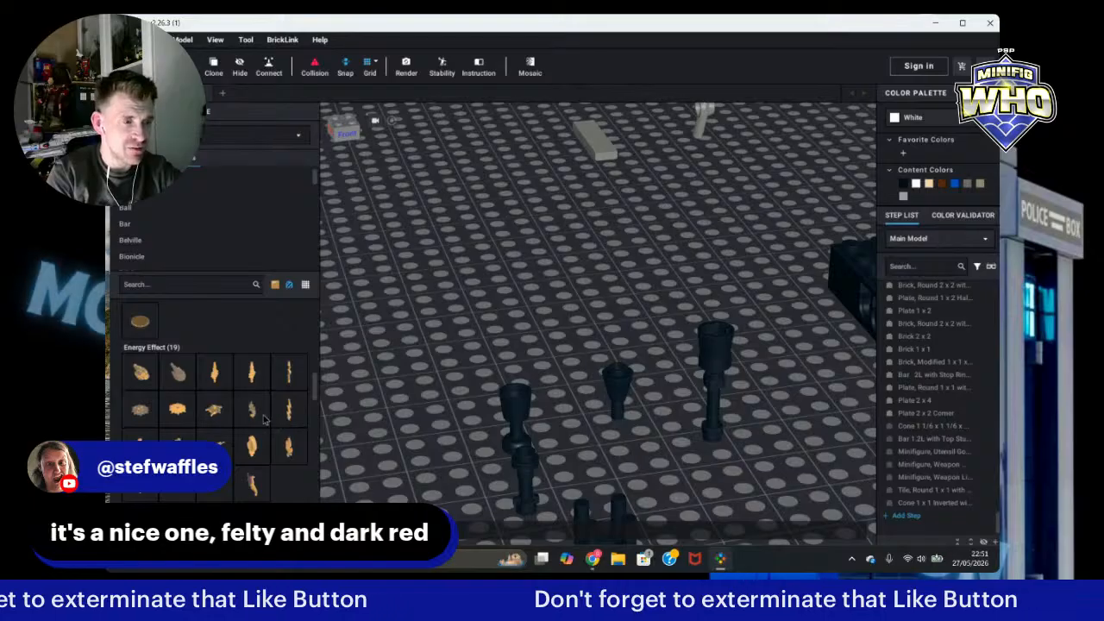
pyautogui.click(258, 414)
pyautogui.press('Delete')
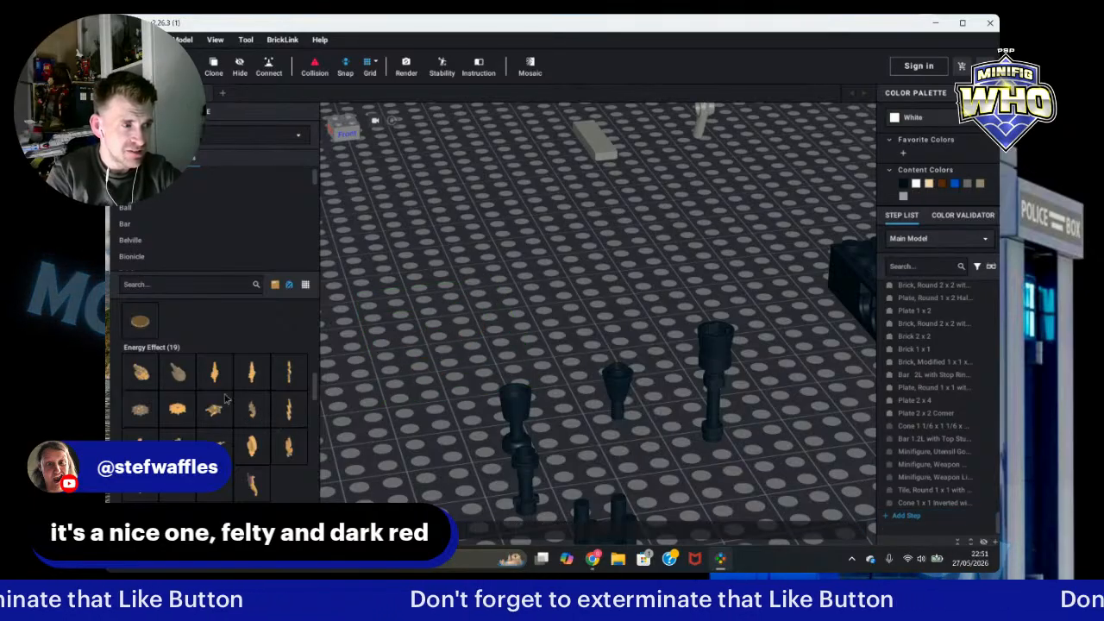
# Step: Search parts for "fla" and place a Trans-Orange Minifigure, Plume Feather Triple Compact / Flame atop the hilt assembly, then select the torch
pyautogui.scroll(-5, 202, 418)
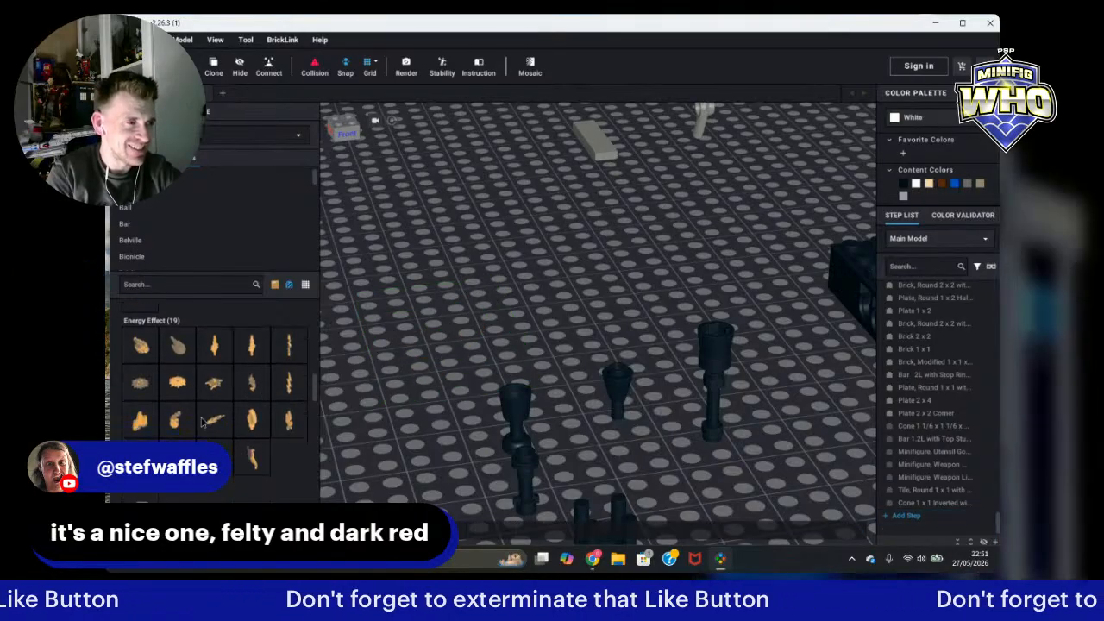
pyautogui.scroll(-2, 197, 439)
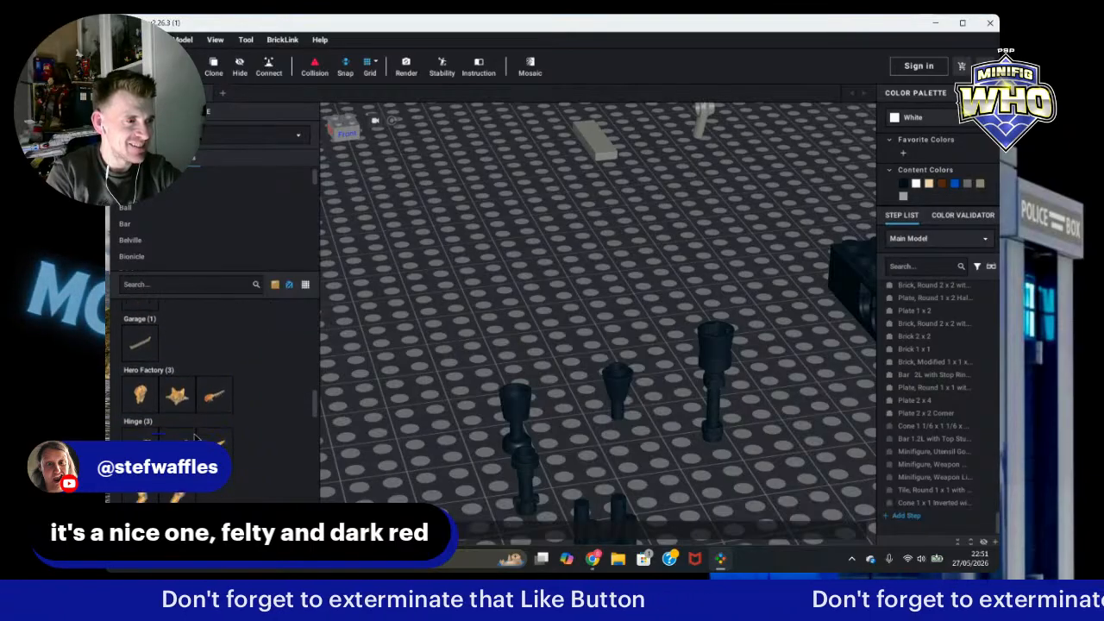
pyautogui.click(182, 287)
pyautogui.write('f')
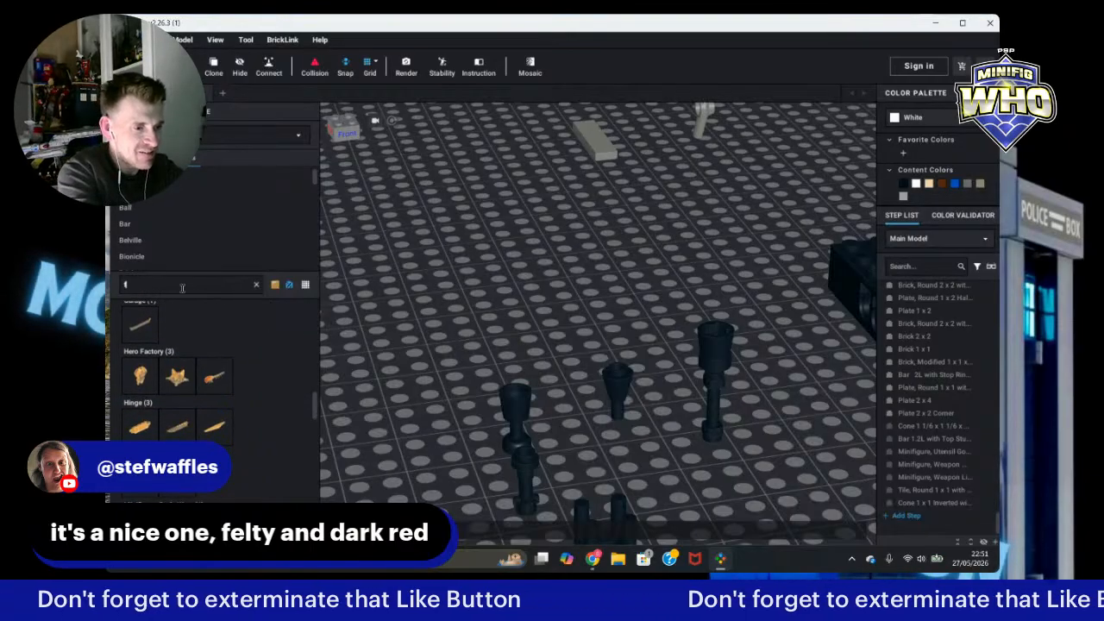
pyautogui.write('la')
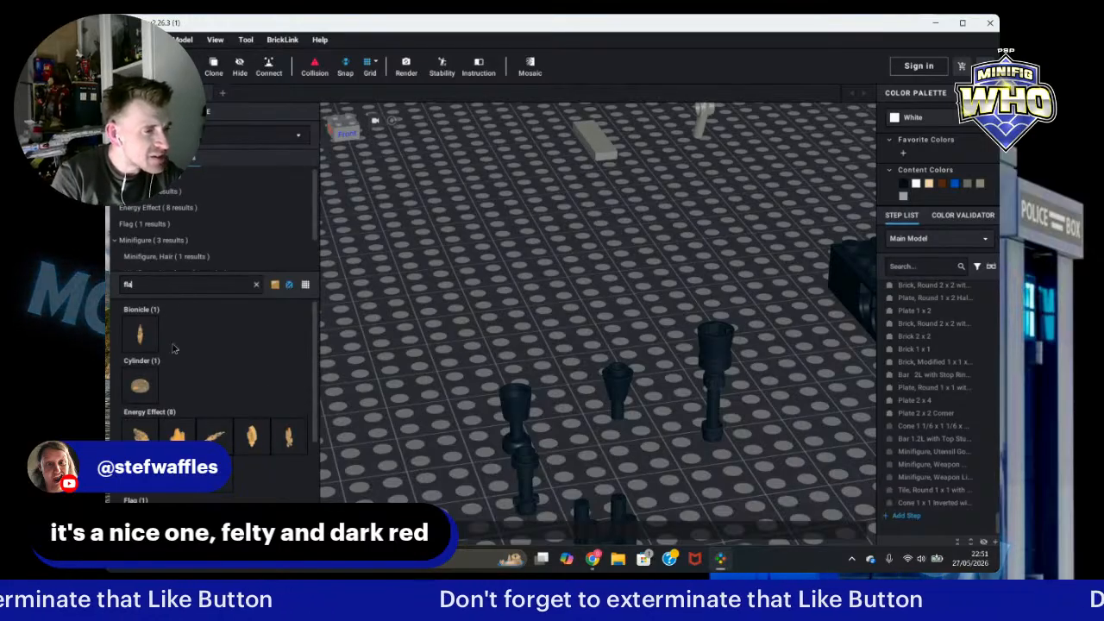
pyautogui.scroll(-3, 202, 363)
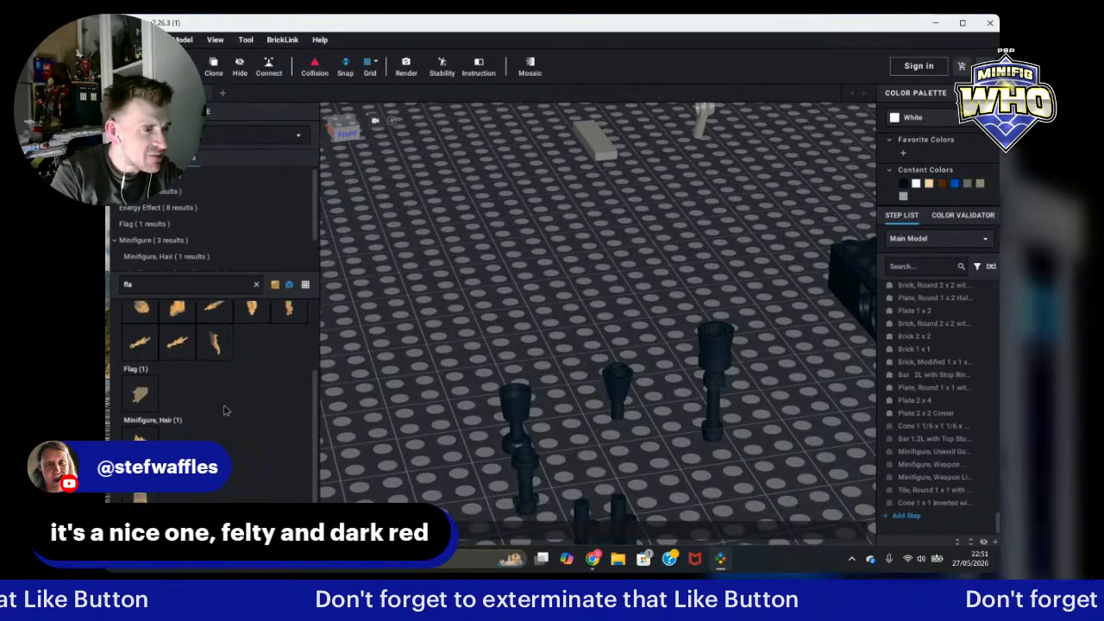
pyautogui.scroll(-2, 224, 410)
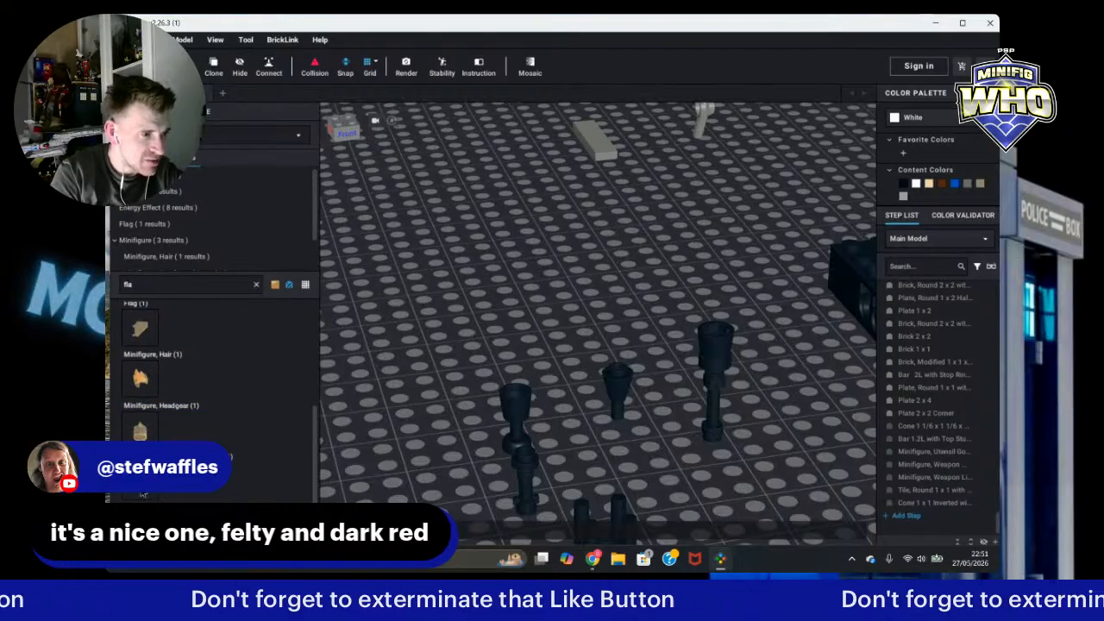
pyautogui.moveTo(142, 493); pyautogui.dragTo(726, 332)
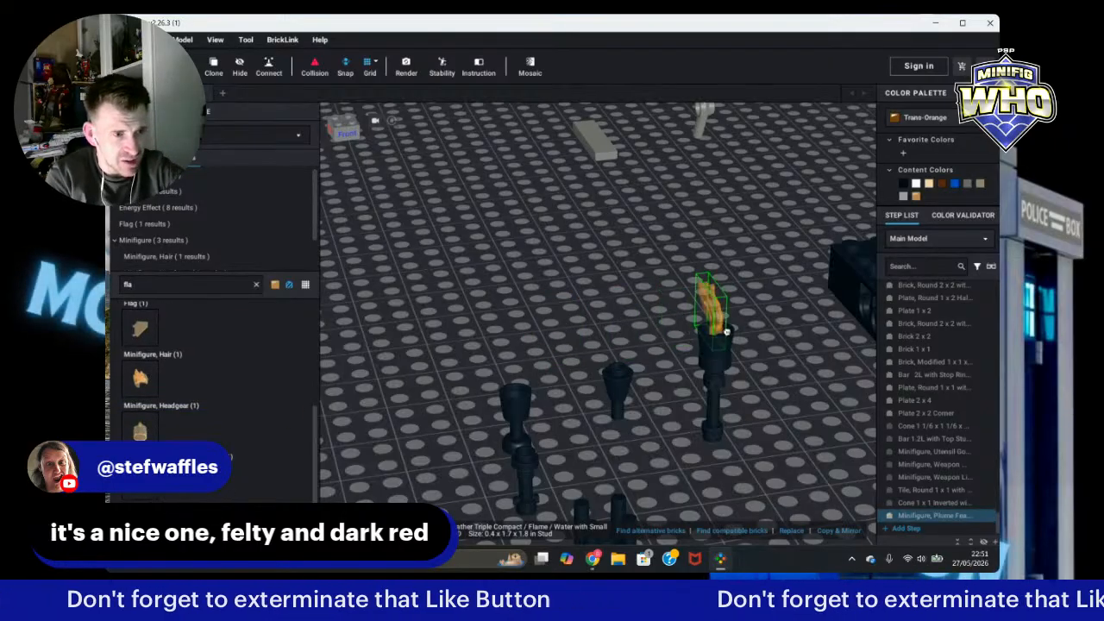
pyautogui.click(727, 333)
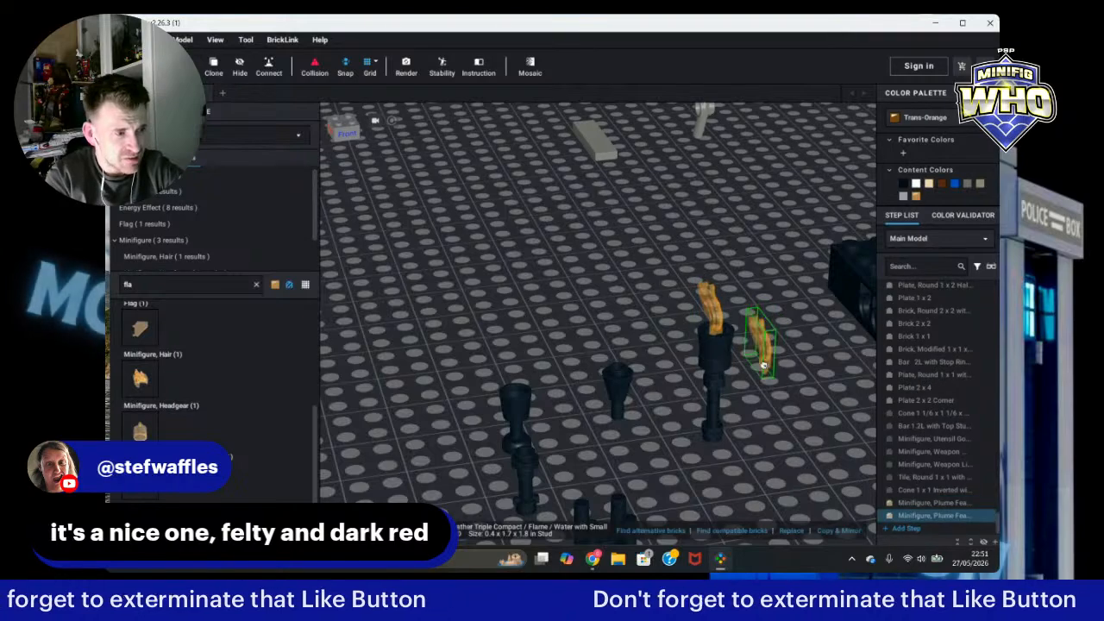
pyautogui.press('Escape')
pyautogui.moveTo(685, 288); pyautogui.dragTo(749, 444)
pyautogui.press('Right')
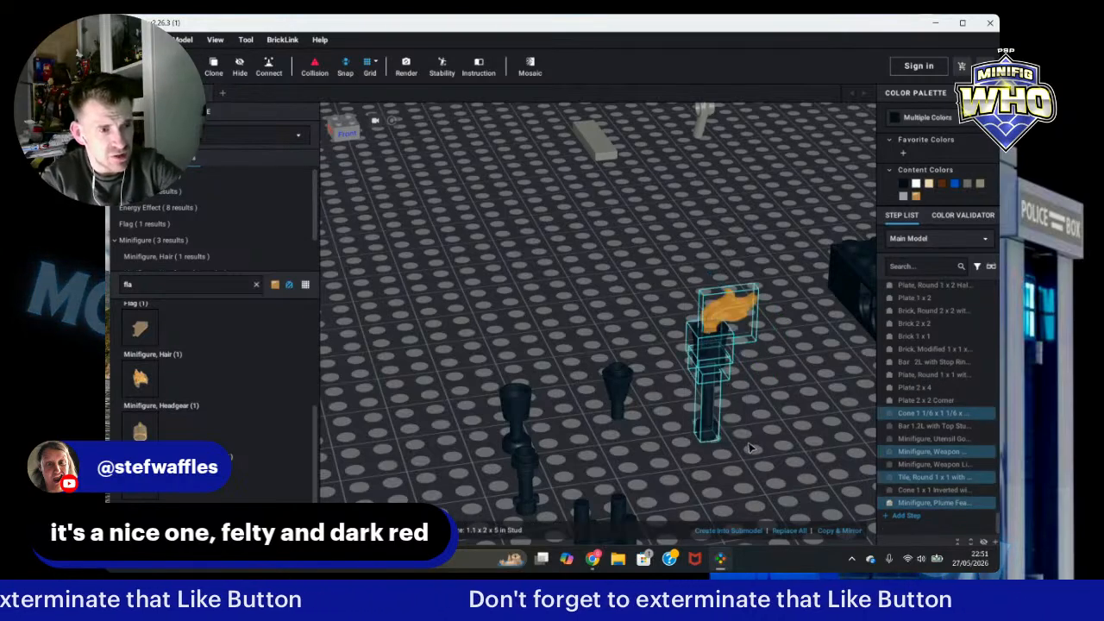
pyautogui.click(752, 421)
pyautogui.moveTo(788, 434); pyautogui.dragTo(783, 430, button='right')
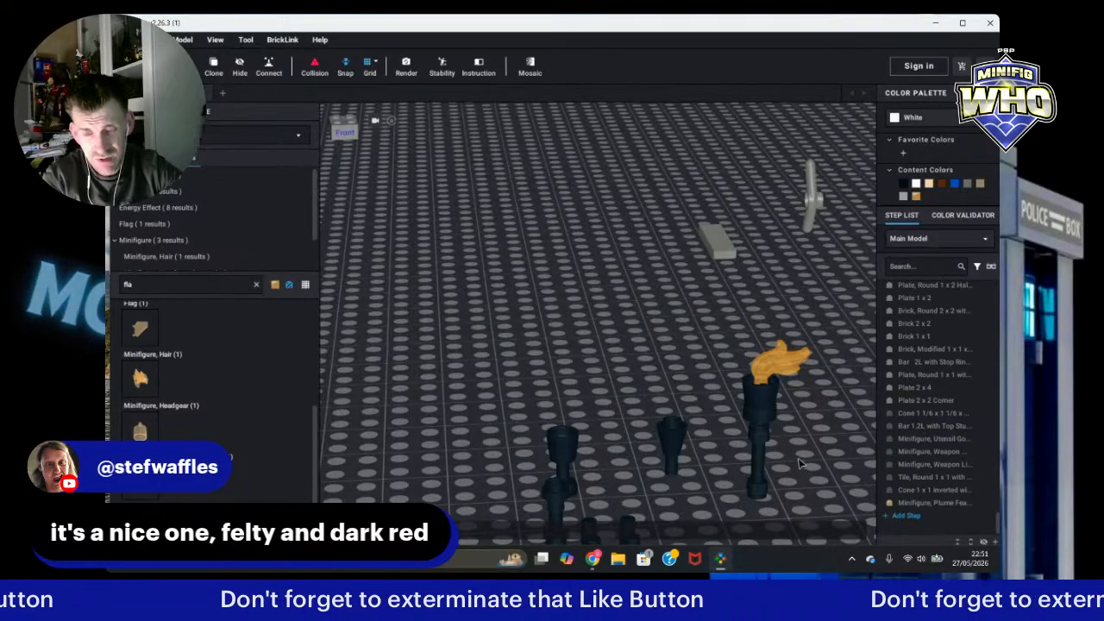